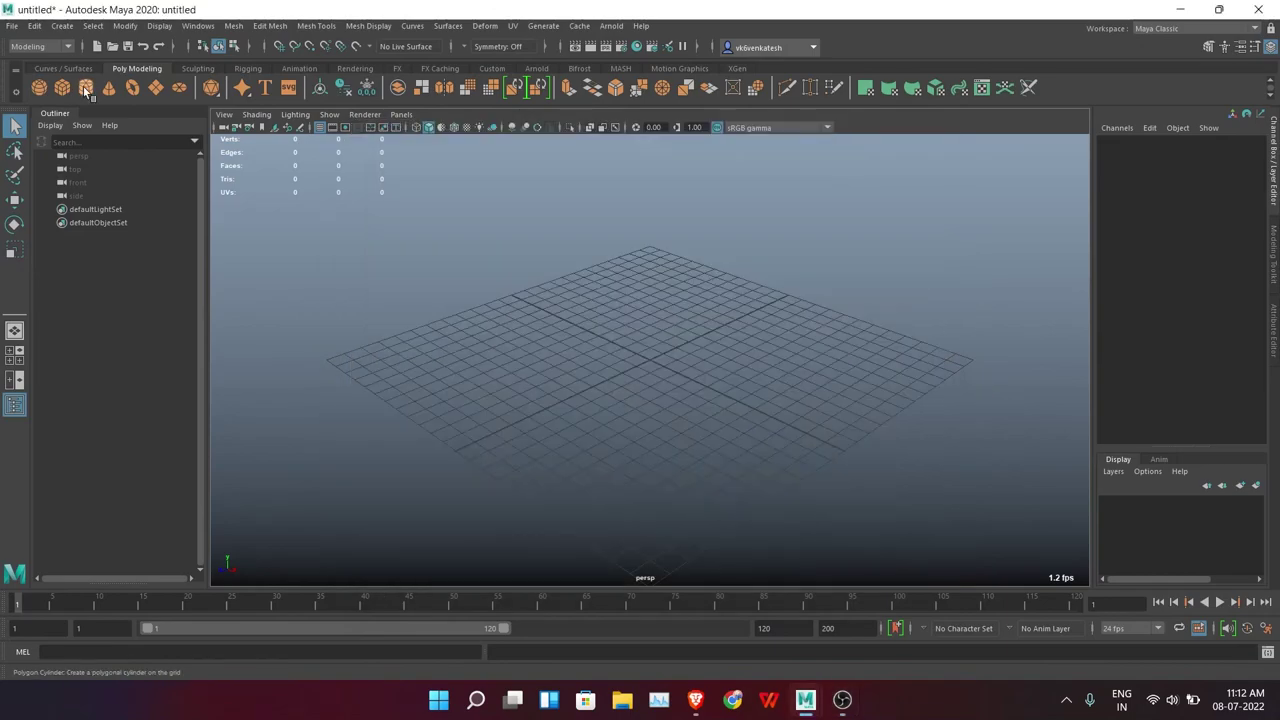
Create a polygon cube and scale it into a wide, flat slab
left_click(62, 87)
key("r")
scroll(745, 388, "down", 3)
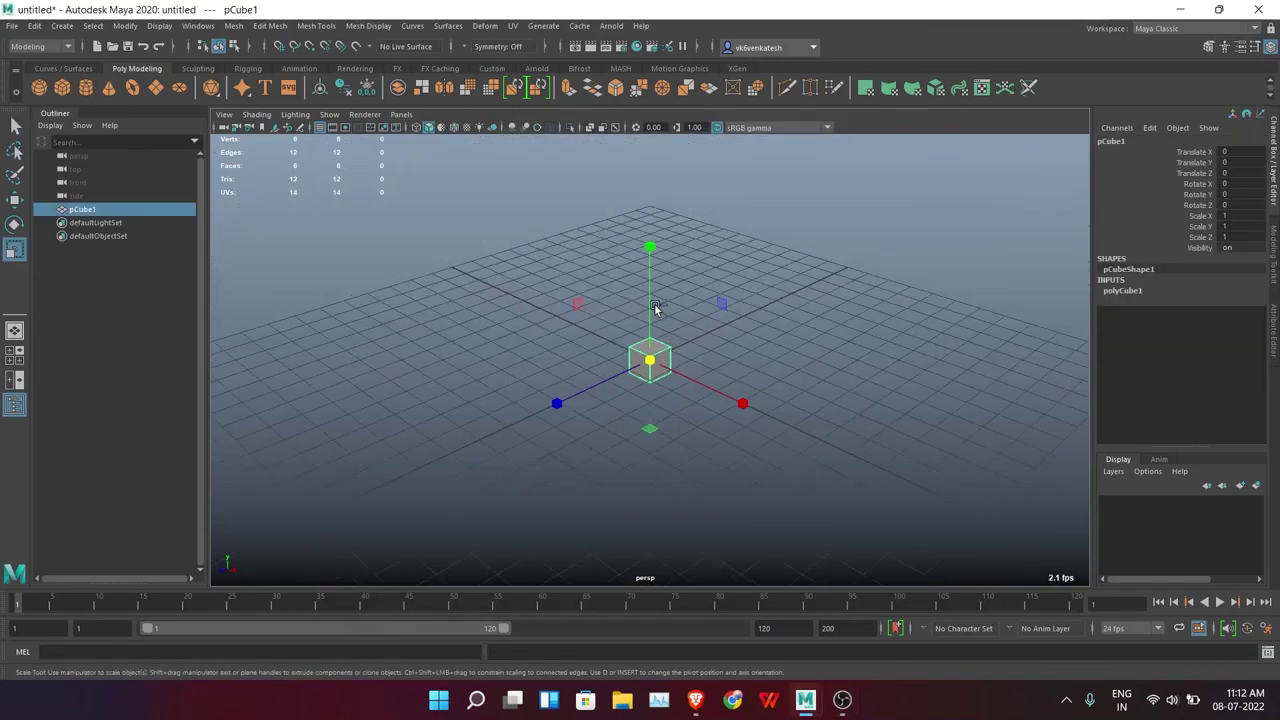
left_click_drag(651, 246, 647, 258, "ctrl")
left_click_drag(520, 420, 785, 388)
left_click(536, 128)
left_click_drag(649, 360, 798, 370)
mouse_move(651, 321)
left_mouse_down()
mouse_move(660, 243)
mouse_move(820, 466)
mouse_move(771, 363)
mouse_move(618, 428)
mouse_move(811, 432)
left_mouse_up()
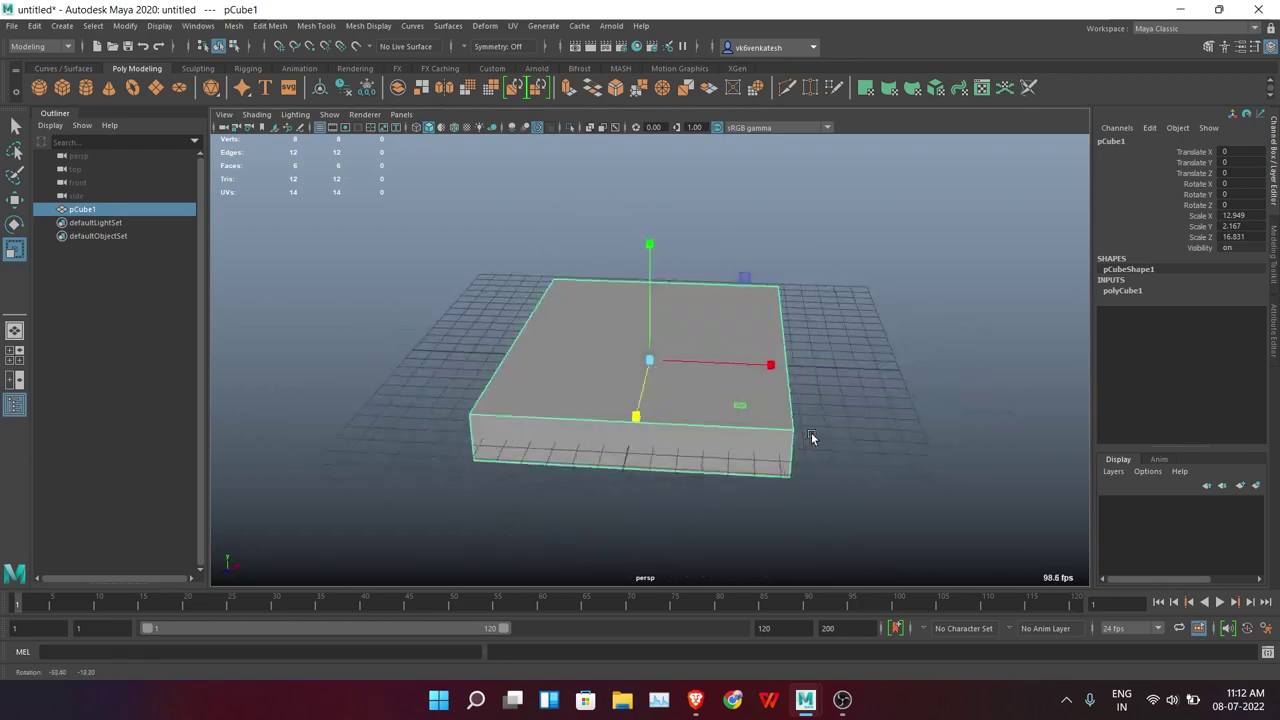
Delete two faces of the slab to leave an open shell
key("F11")
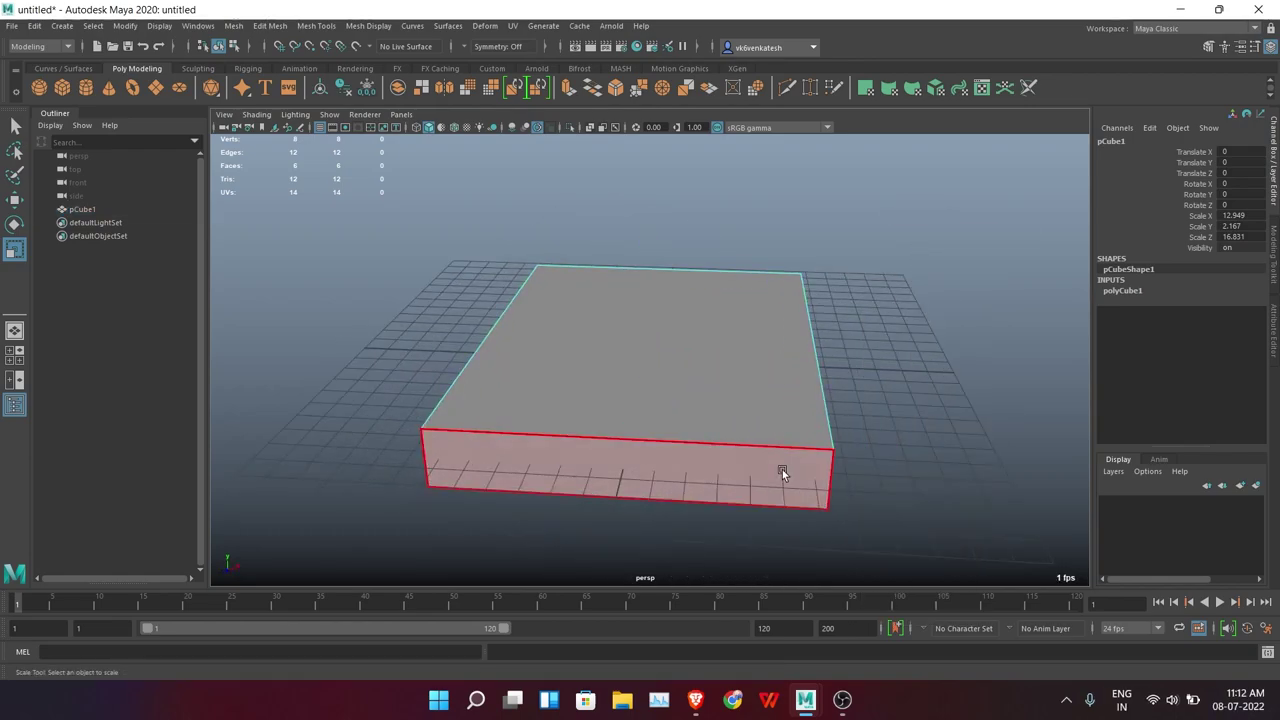
left_click(780, 471)
left_click(843, 437, "shift")
key("Delete")
key("F8")
left_click_drag(843, 432, 485, 432, "alt")
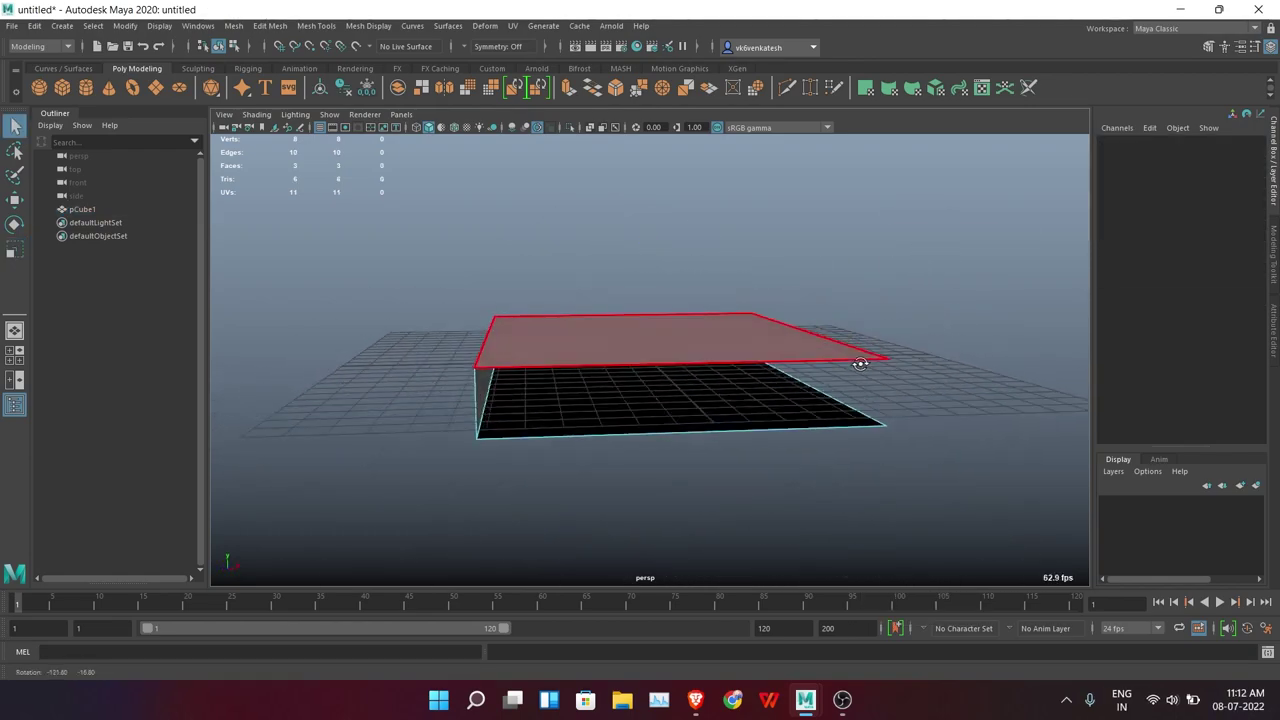
left_click_drag(674, 414, 694, 357)
Cut and move edges of the slab to fold it over
left_click(663, 420)
key("w")
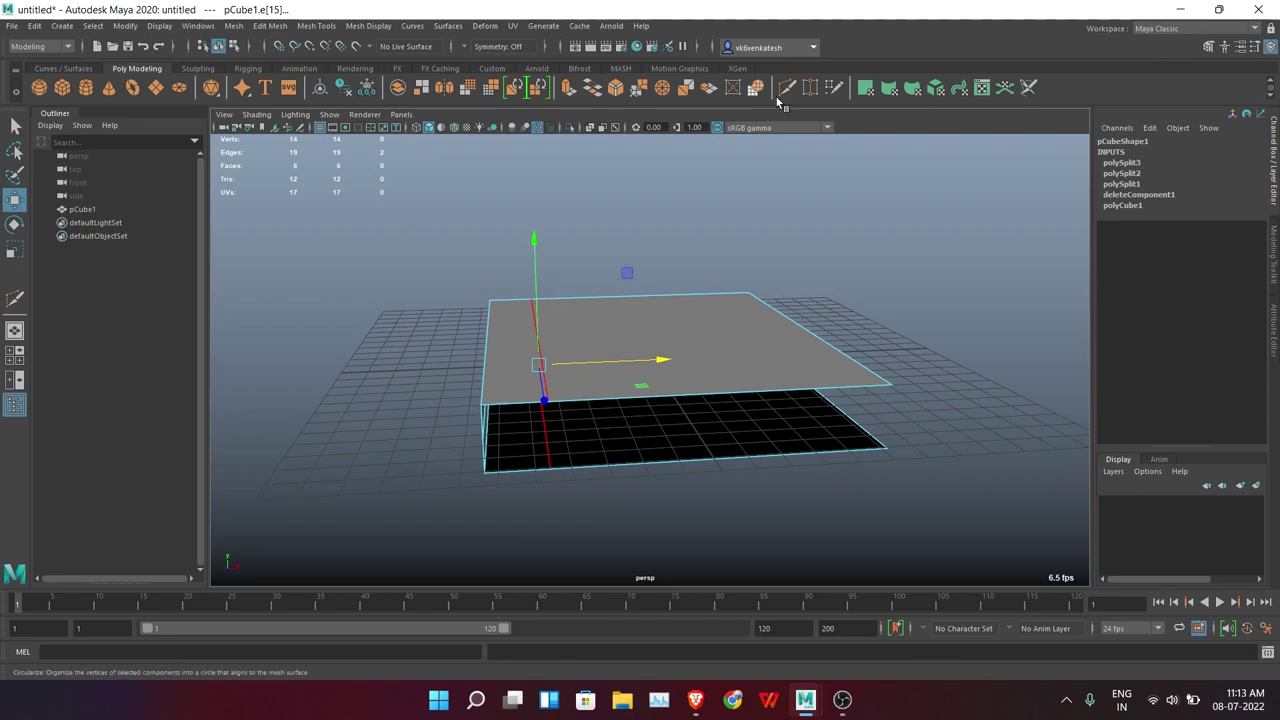
key("q")
key("r")
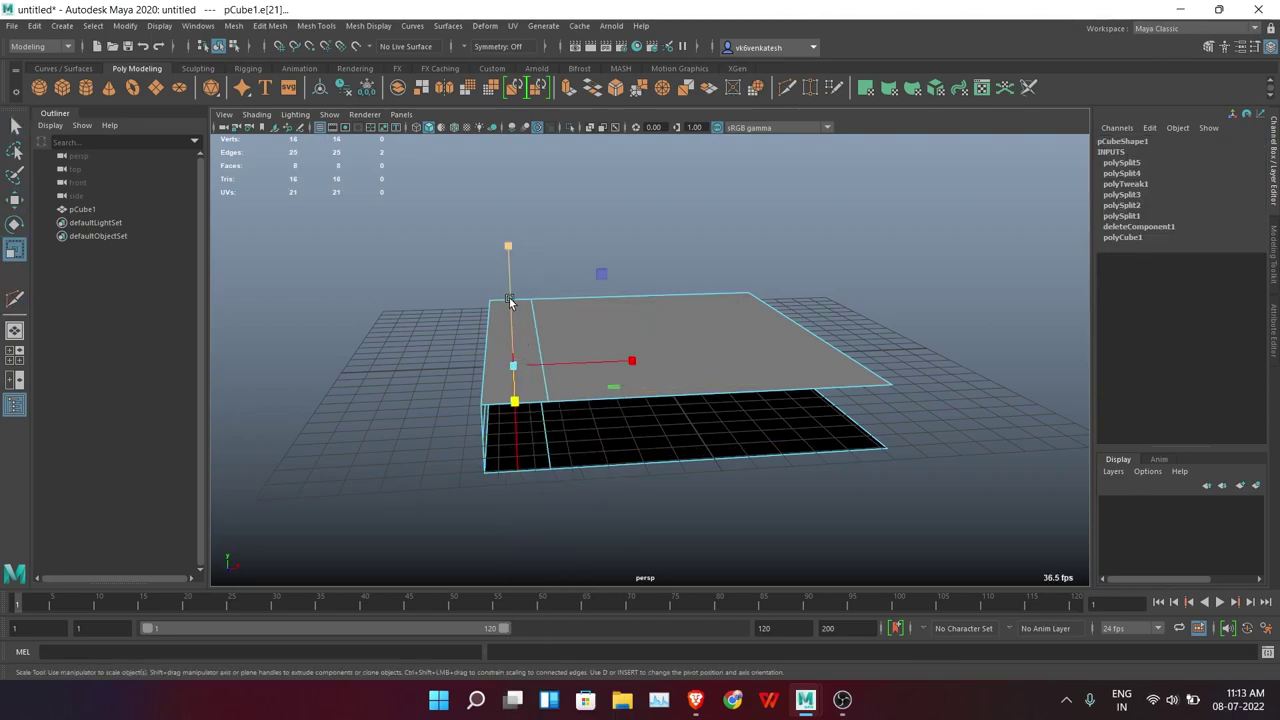
left_click_drag(460, 347, 605, 463, "alt")
left_click(561, 367)
key("w")
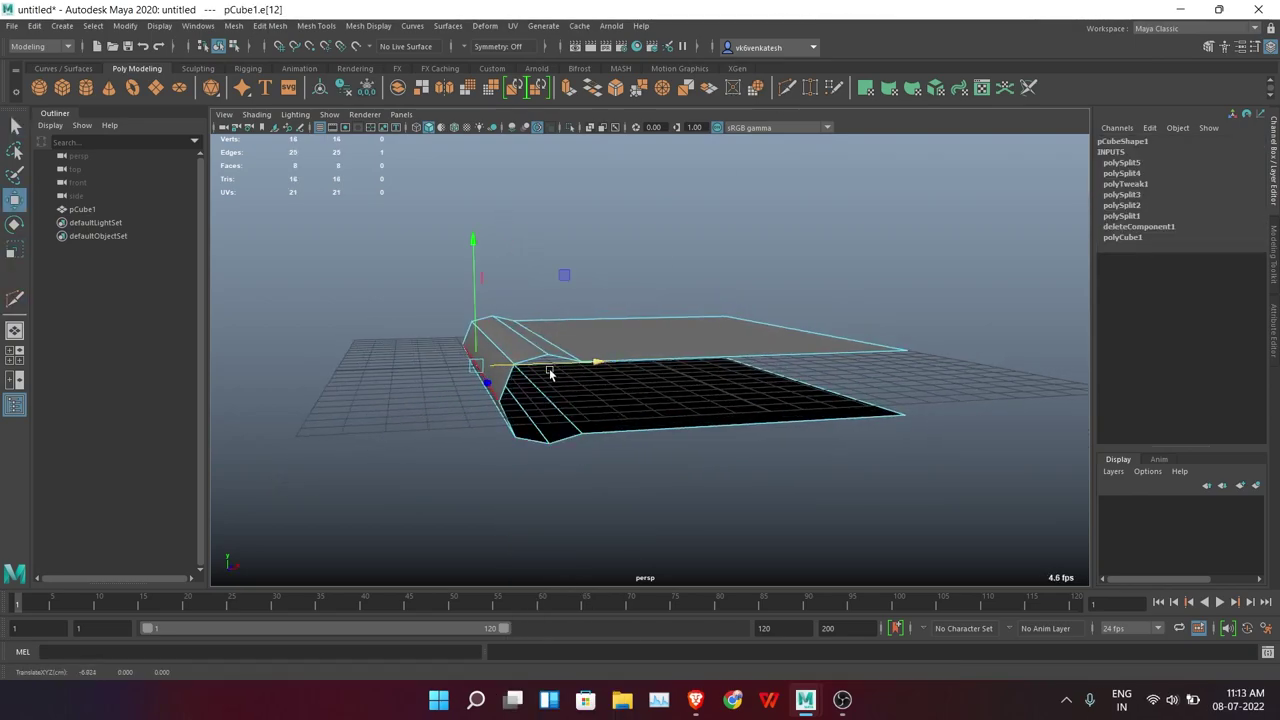
left_click(549, 373)
mouse_move(549, 373)
left_mouse_down("alt")
mouse_move(783, 366)
mouse_move(786, 314)
mouse_move(814, 357)
mouse_move(541, 400)
mouse_move(571, 360)
left_mouse_up("alt")
Bevel the three fold edges so the front curls into a rounded lip
left_click(541, 400)
left_click(565, 430)
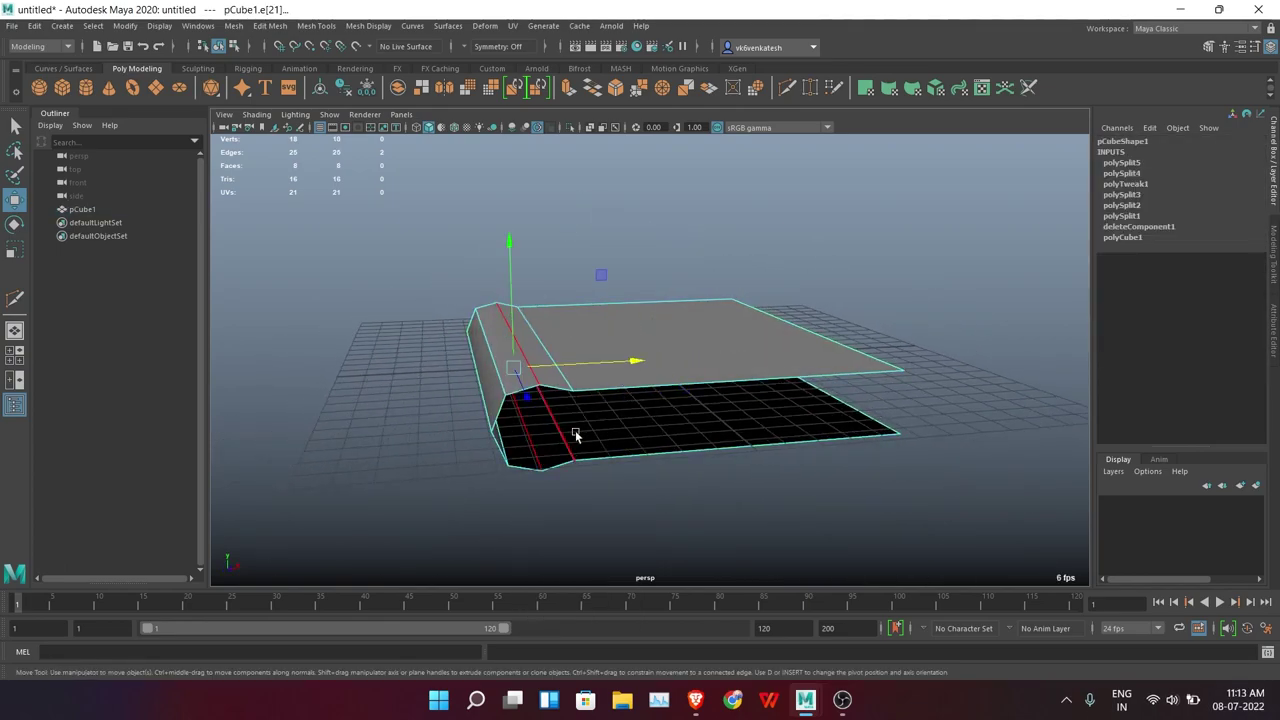
mouse_move(576, 435)
left_mouse_down("alt")
mouse_move(754, 434)
mouse_move(634, 377)
left_mouse_up("alt")
key("ctrl+b")
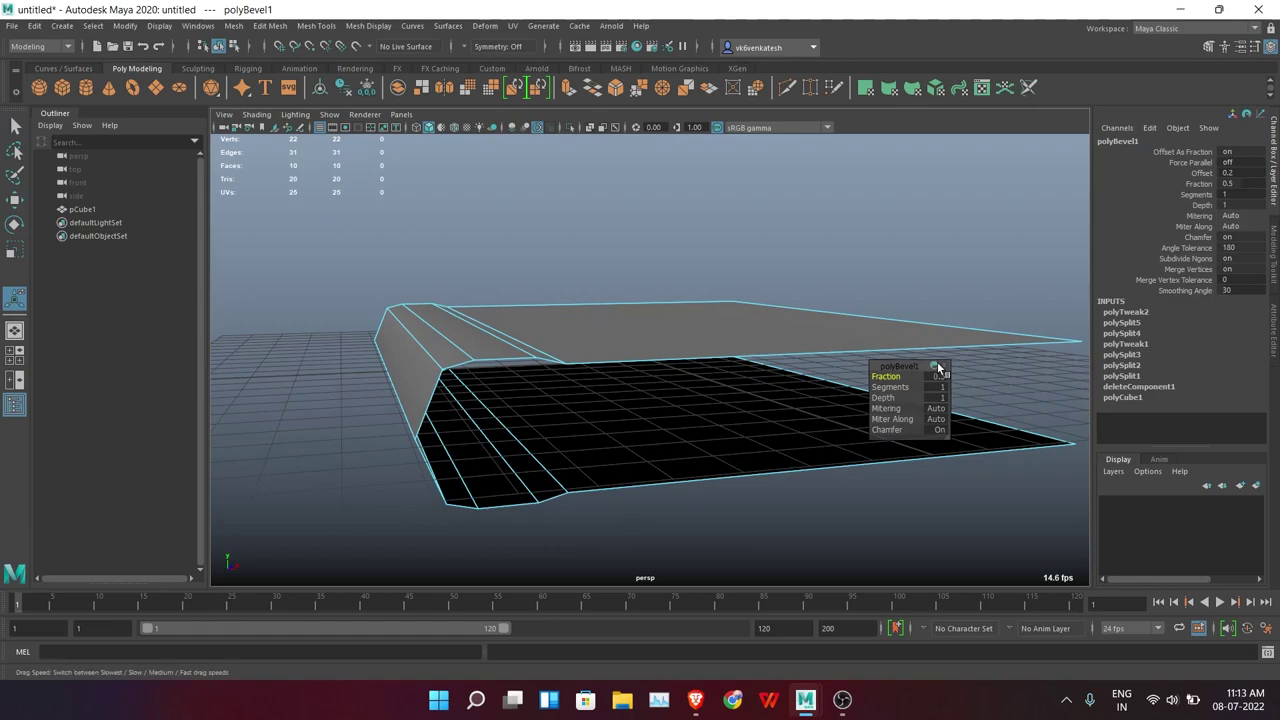
left_click_drag(790, 468, 737, 508, "alt")
left_click(382, 390)
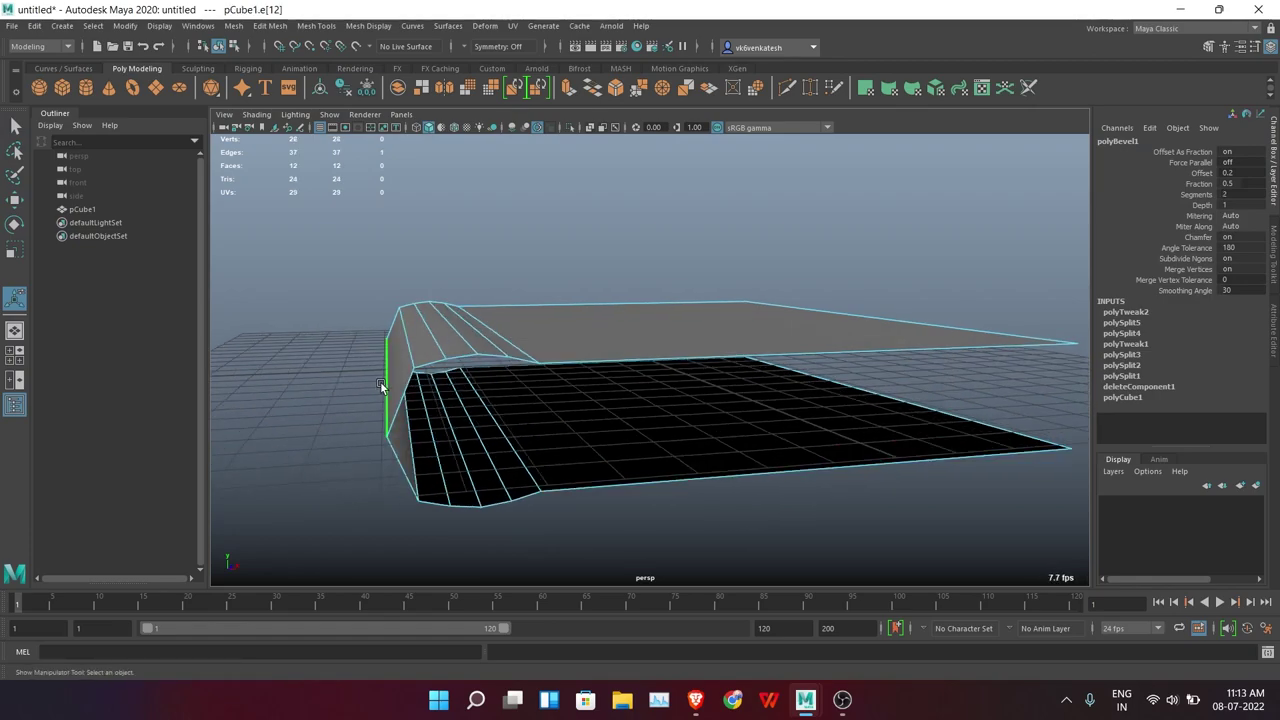
key("ctrl+b")
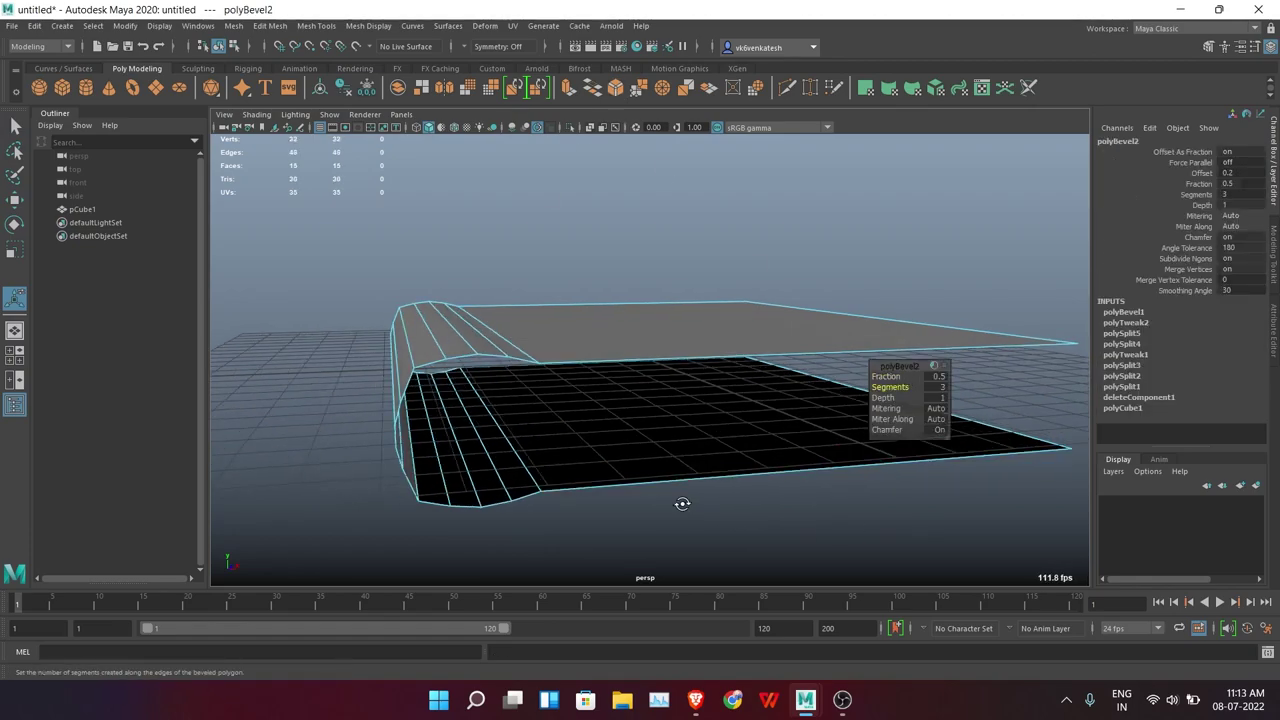
left_click(594, 440)
mouse_move(594, 440)
left_mouse_down("alt")
mouse_move(540, 383)
mouse_move(693, 352)
mouse_move(534, 257)
left_mouse_up("alt")
key("ctrl+b")
right_click_drag(534, 257, 609, 234)
mouse_move(609, 234)
left_mouse_down("alt")
mouse_move(788, 395)
mouse_move(608, 387)
left_mouse_up("alt")
left_click(788, 395)
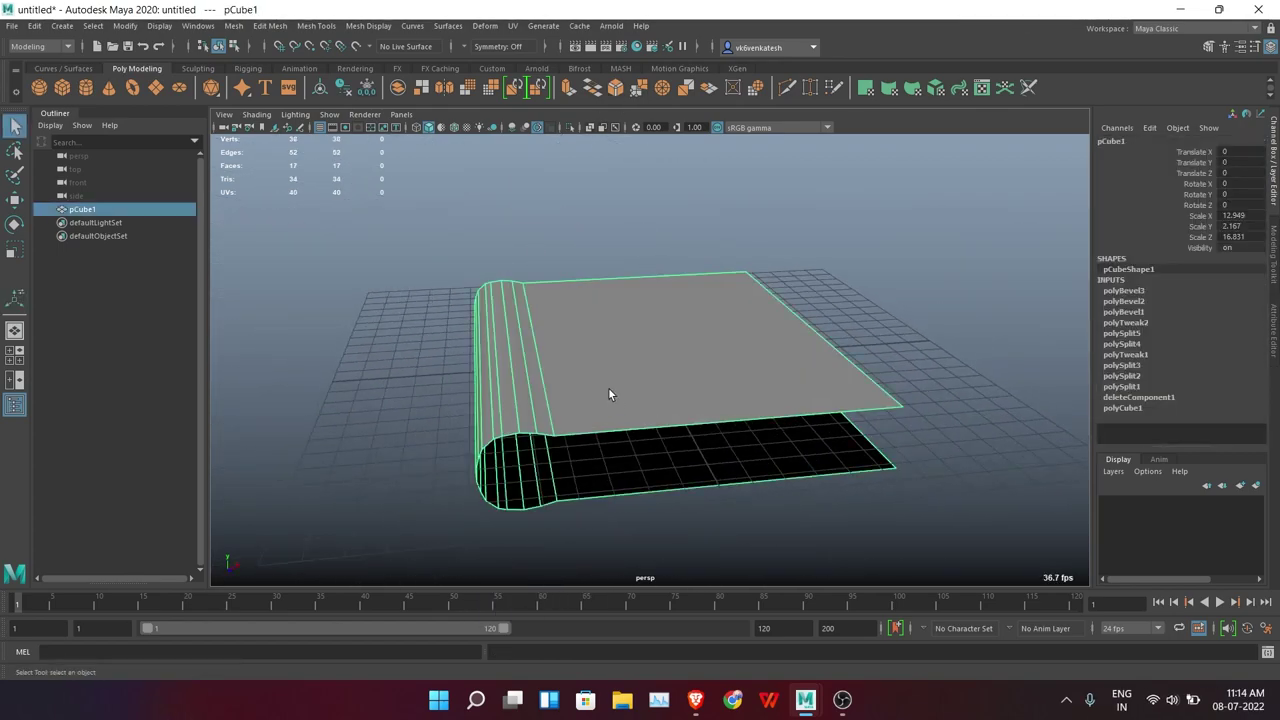
Extrude the folded sheet to give it a thickness of 0.6
left_click(567, 87)
middle_click_drag(951, 486, 900, 490)
mouse_move(900, 490)
left_mouse_down("alt")
mouse_move(847, 503)
mouse_move(994, 491)
mouse_move(912, 519)
left_mouse_up("alt")
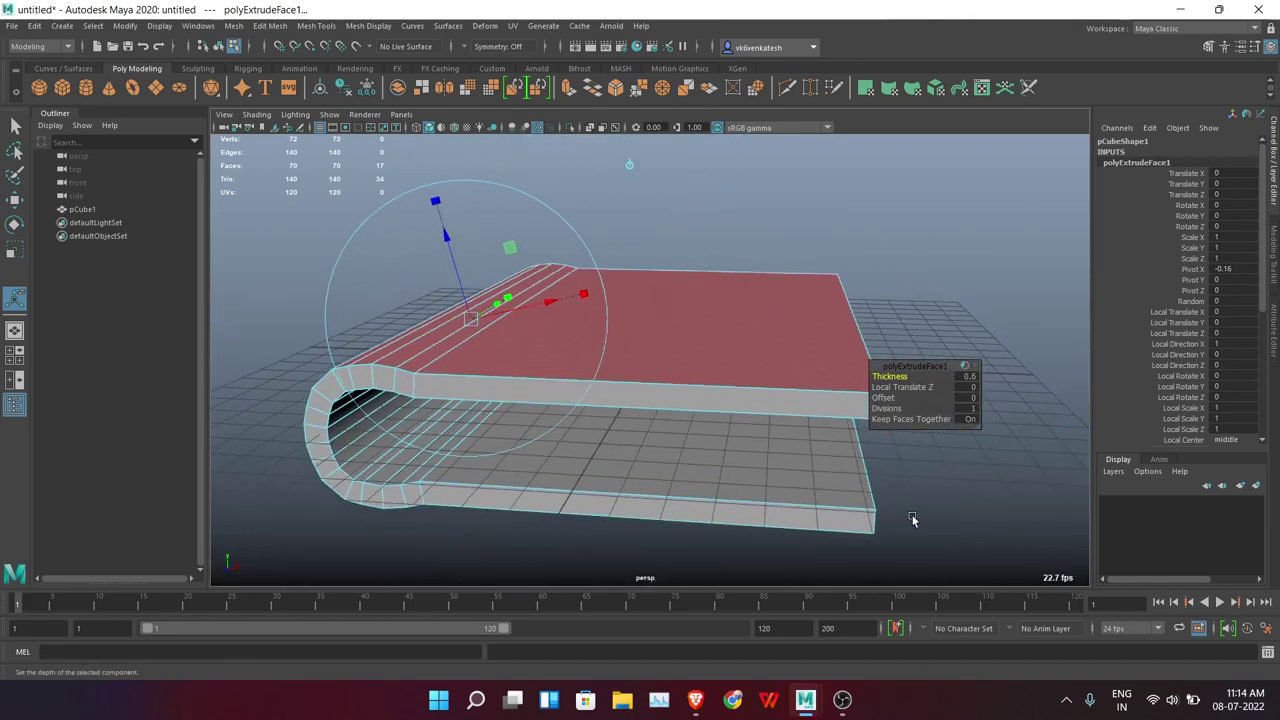
right_click_drag(737, 263, 809, 240)
left_click_drag(809, 240, 883, 302, "alt")
Select and scale the face loop around the book's side
left_click(883, 302)
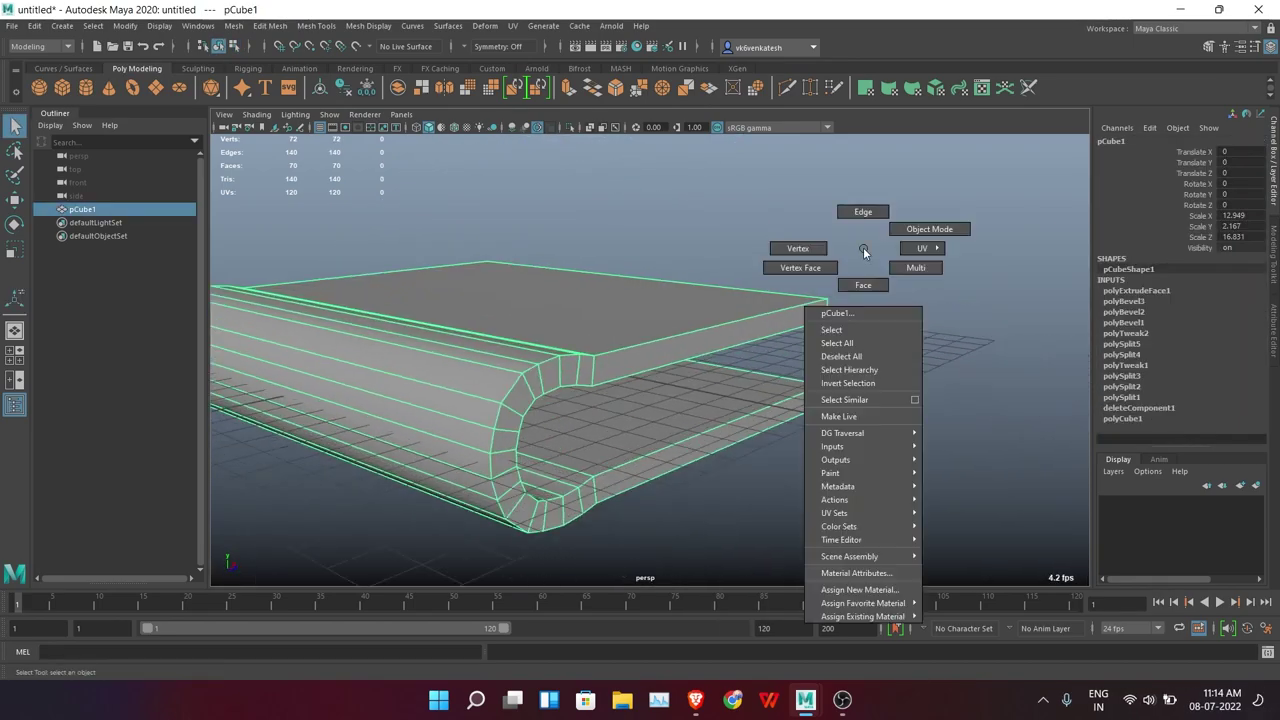
right_click_drag(863, 247, 857, 283)
left_click(746, 438)
double_click(746, 438)
mouse_move(746, 438)
left_mouse_down("alt")
mouse_move(836, 420)
mouse_move(903, 425)
left_mouse_up("alt")
key("r")
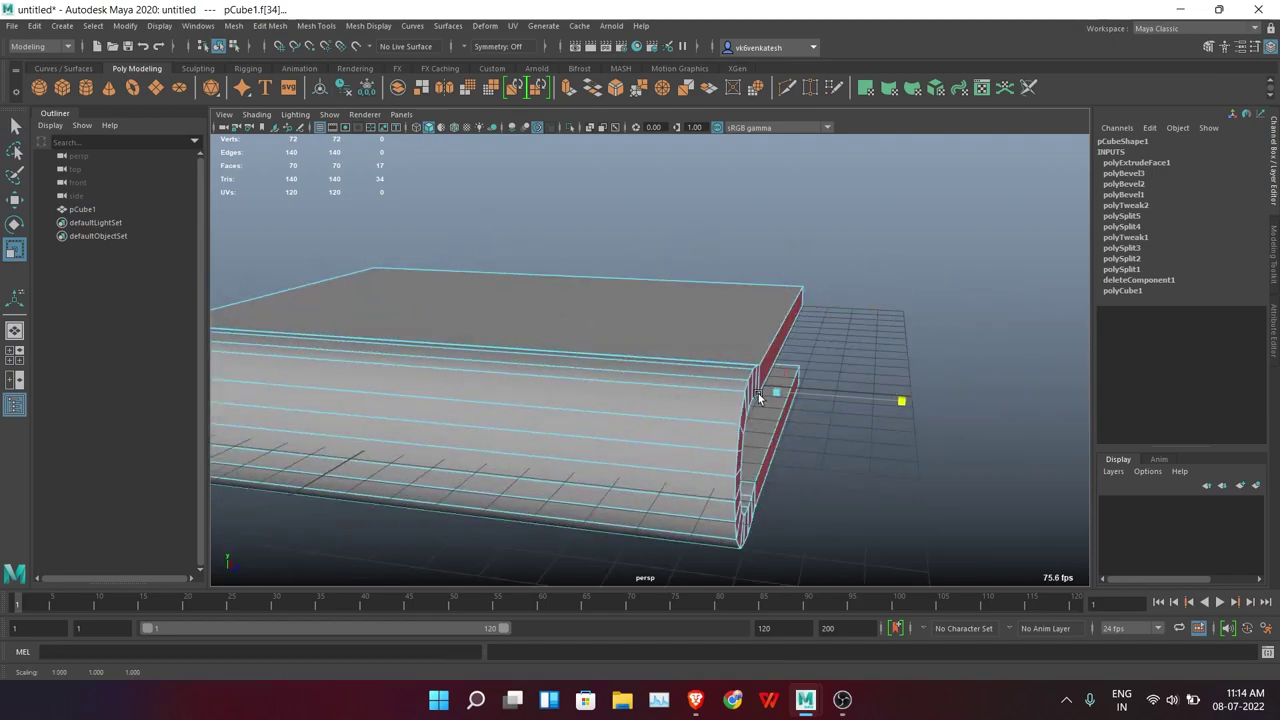
mouse_move(758, 393)
left_mouse_down("alt")
mouse_move(637, 437)
mouse_move(666, 280)
left_mouse_up("alt")
left_click(654, 363, "shift")
right_click(438, 290)
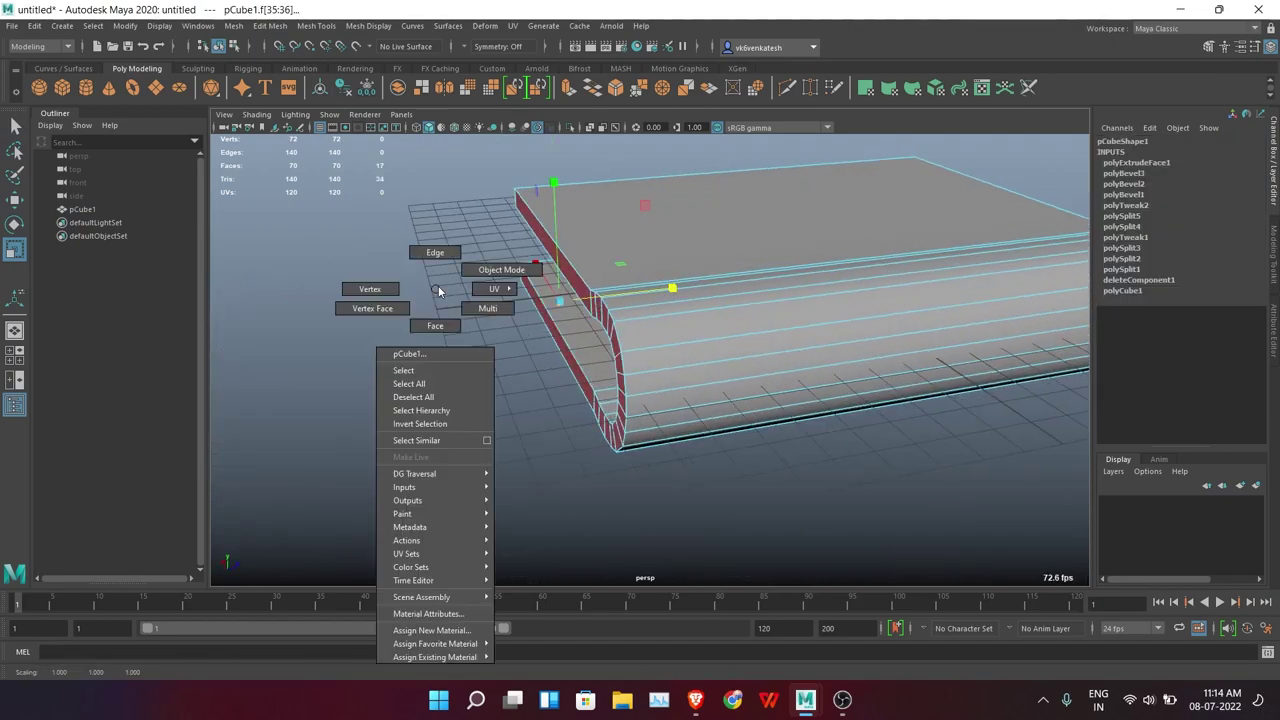
left_click(501, 269)
mouse_move(501, 269)
left_mouse_down("alt")
mouse_move(650, 404)
mouse_move(774, 360)
left_mouse_up("alt")
Create a polygon cylinder, flatten it and adjust its axis subdivisions
left_click(85, 89)
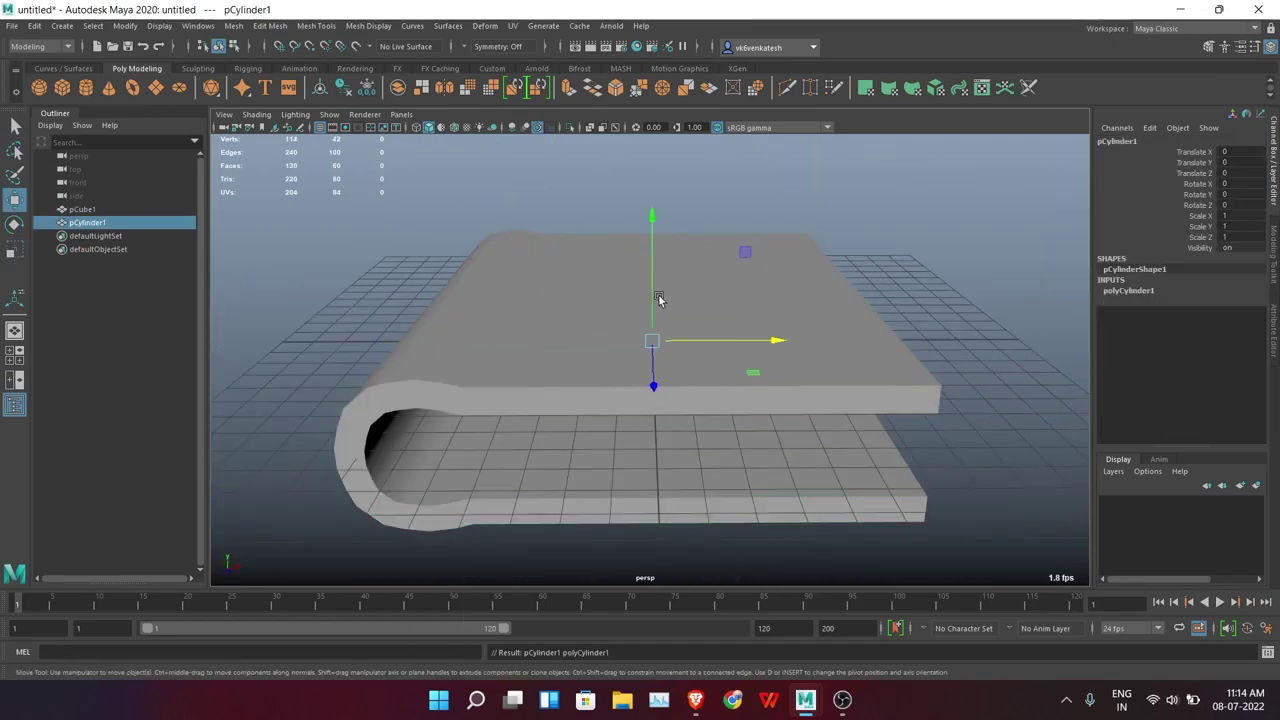
left_click_drag(646, 250, 712, 218)
middle_click_drag(676, 260, 676, 290)
key("f")
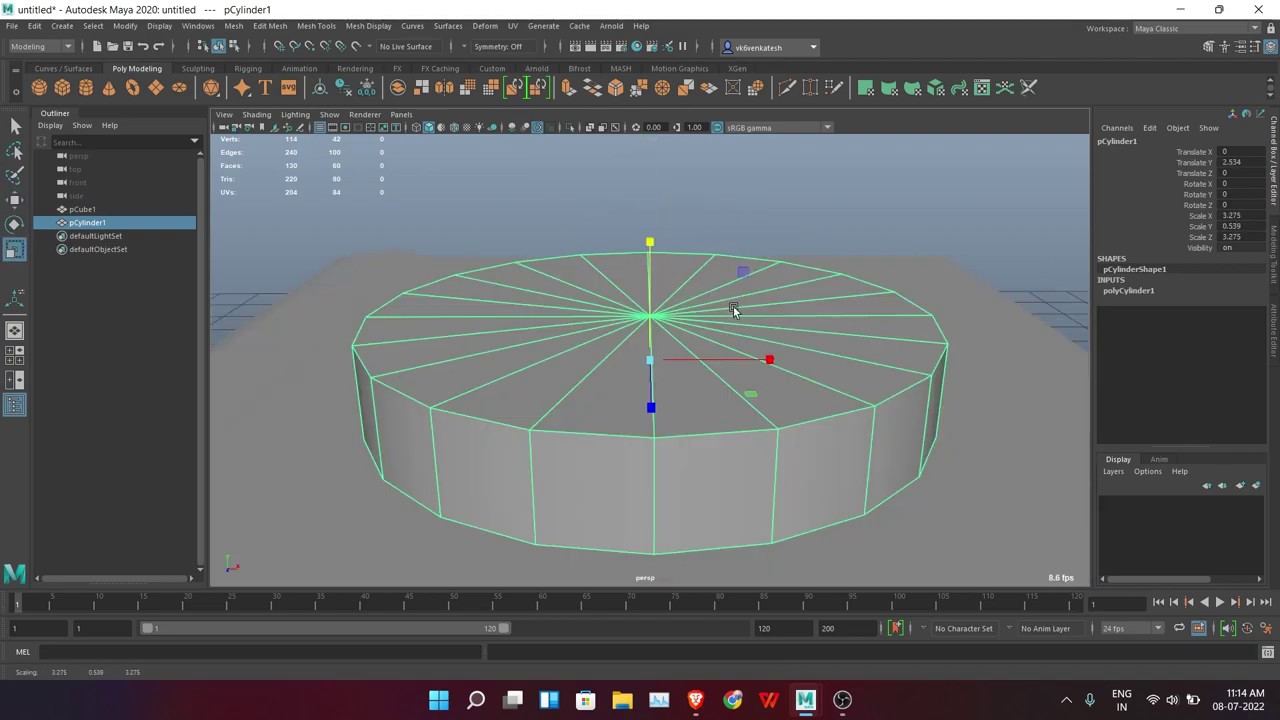
left_click_drag(734, 309, 900, 250, "alt")
left_click(1128, 290)
left_click(1185, 322)
Flatten the cylinder further and lower it onto the book cover
key("w")
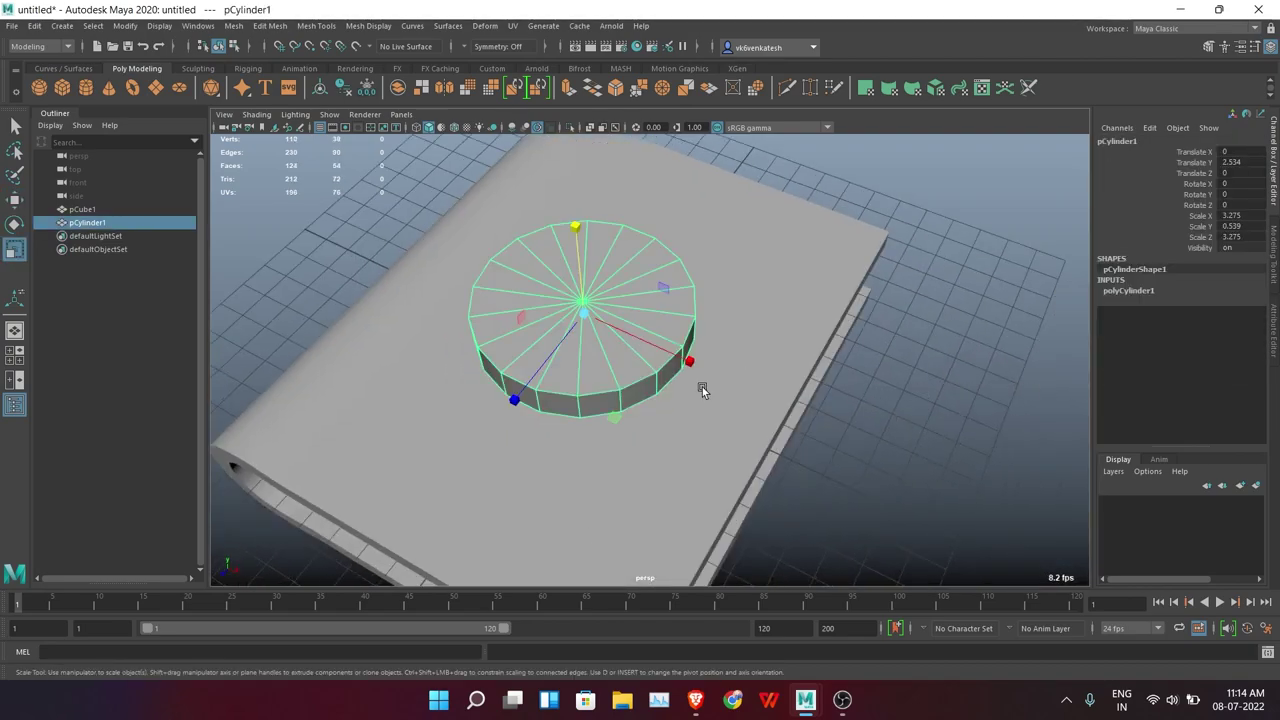
left_click_drag(932, 387, 594, 271, "alt")
mouse_move(586, 215)
left_mouse_down()
mouse_move(603, 257)
mouse_move(884, 216)
mouse_move(823, 191)
left_mouse_up()
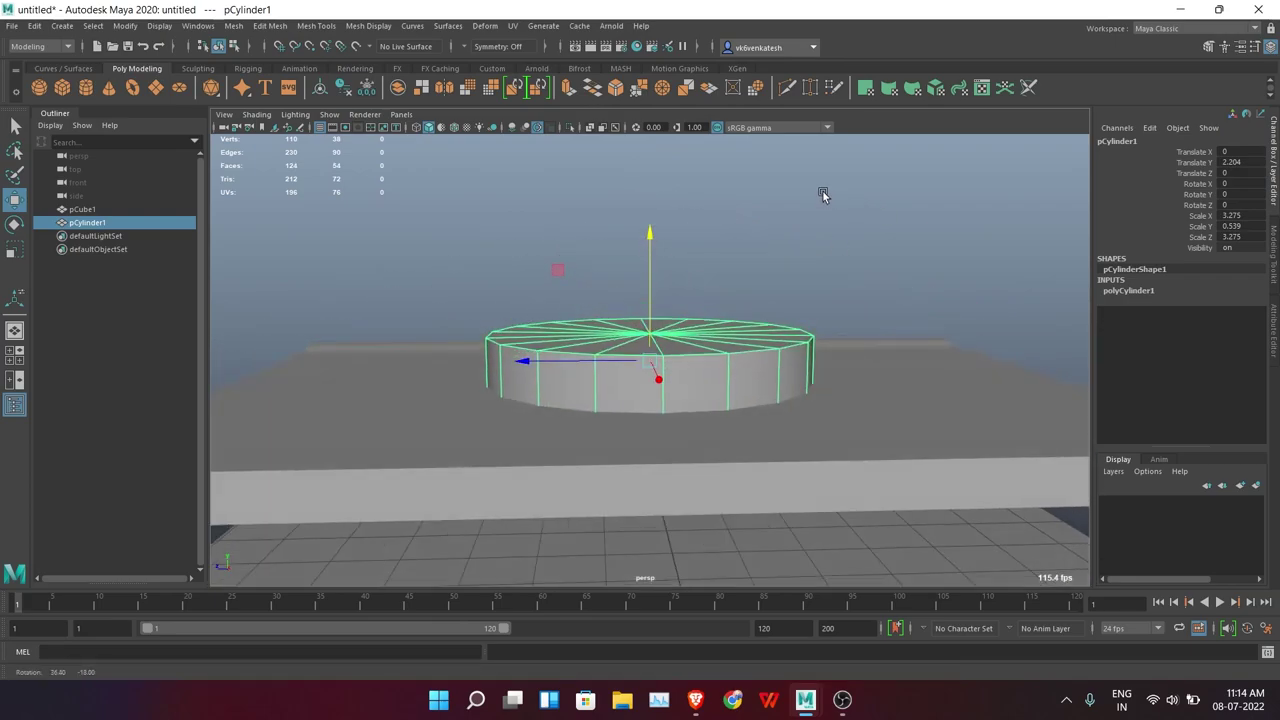
key("r")
left_click_drag(649, 240, 649, 323)
key("w")
left_click_drag(649, 323, 903, 337, "alt")
mouse_move(903, 337)
right_mouse_down("alt")
mouse_move(849, 221)
mouse_move(786, 218)
right_mouse_up("alt")
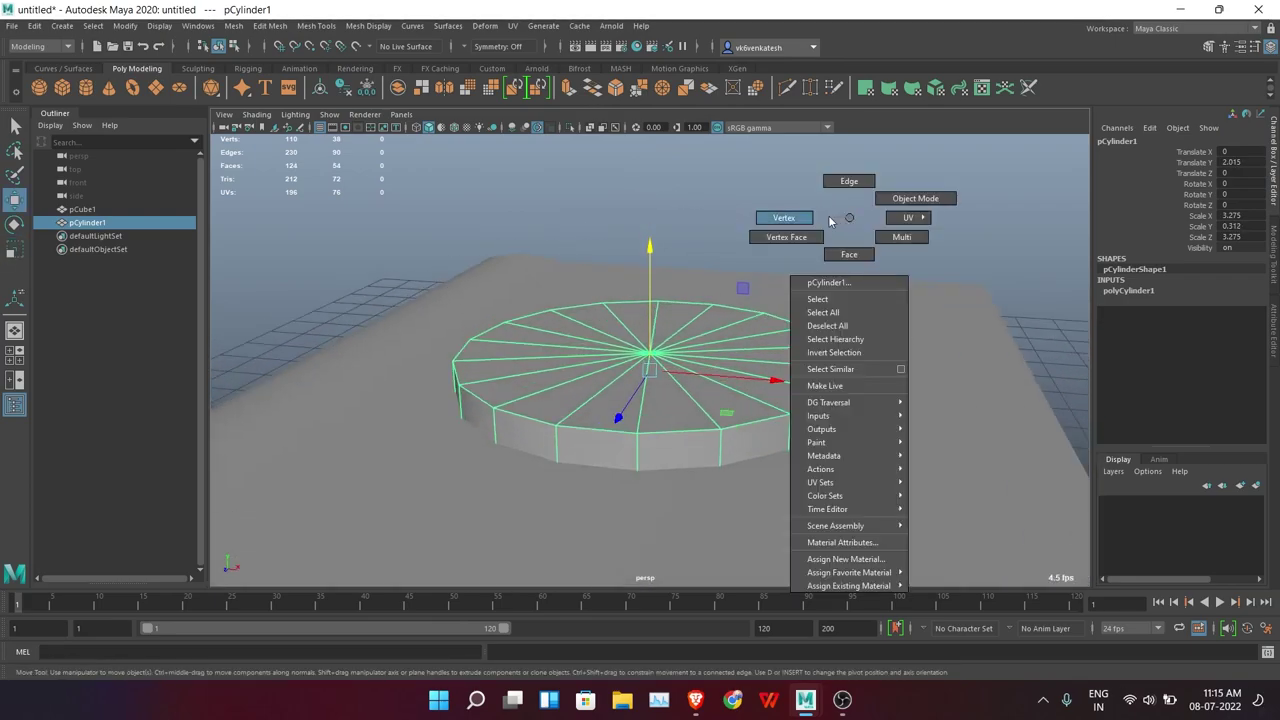
Extrude the cylinder's top cap inward with an offset of 0.61
left_click(667, 352)
key("ctrl+F11")
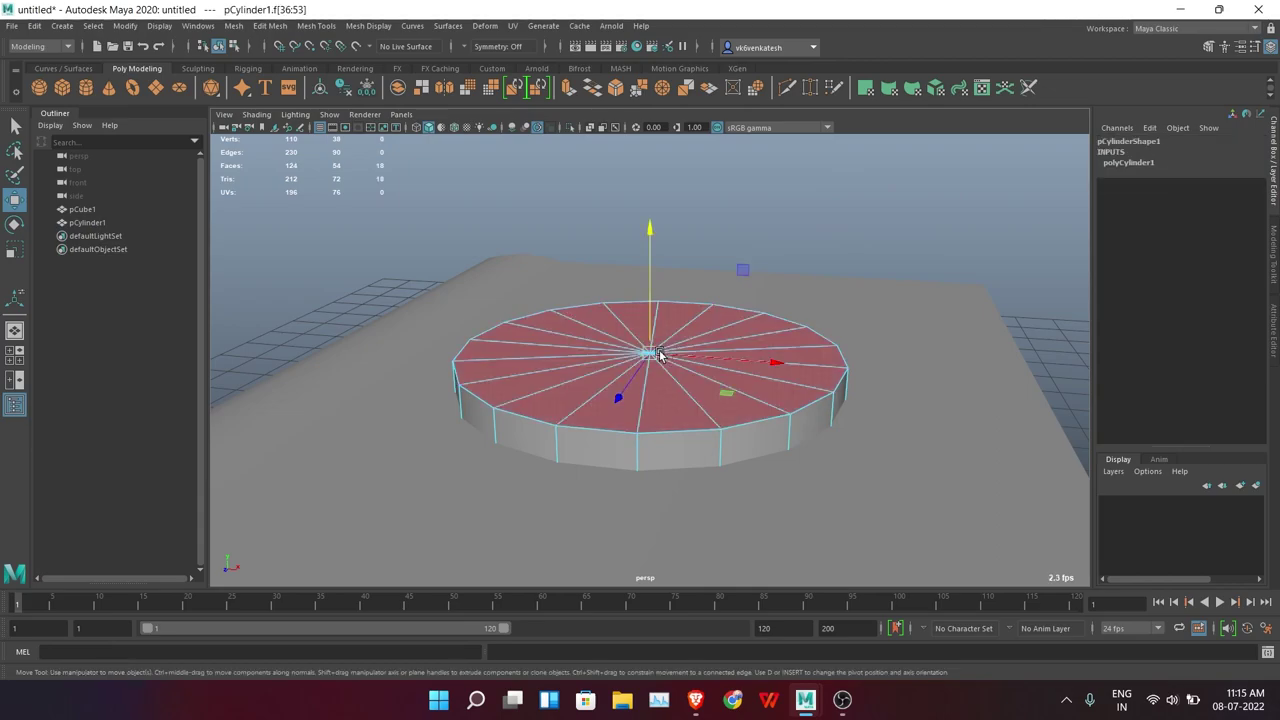
left_click_drag(667, 352, 930, 480, "alt")
key("ctrl+e")
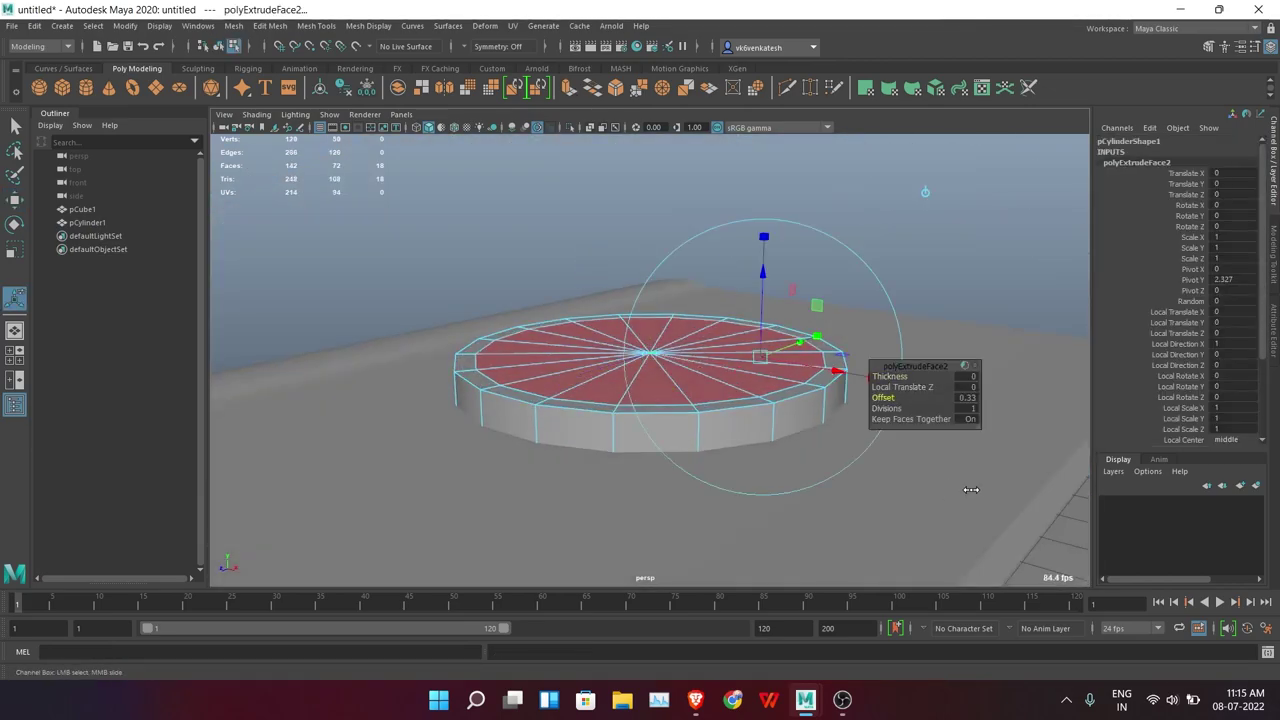
middle_click_drag(970, 489, 975, 495)
left_click_drag(975, 495, 976, 515, "alt")
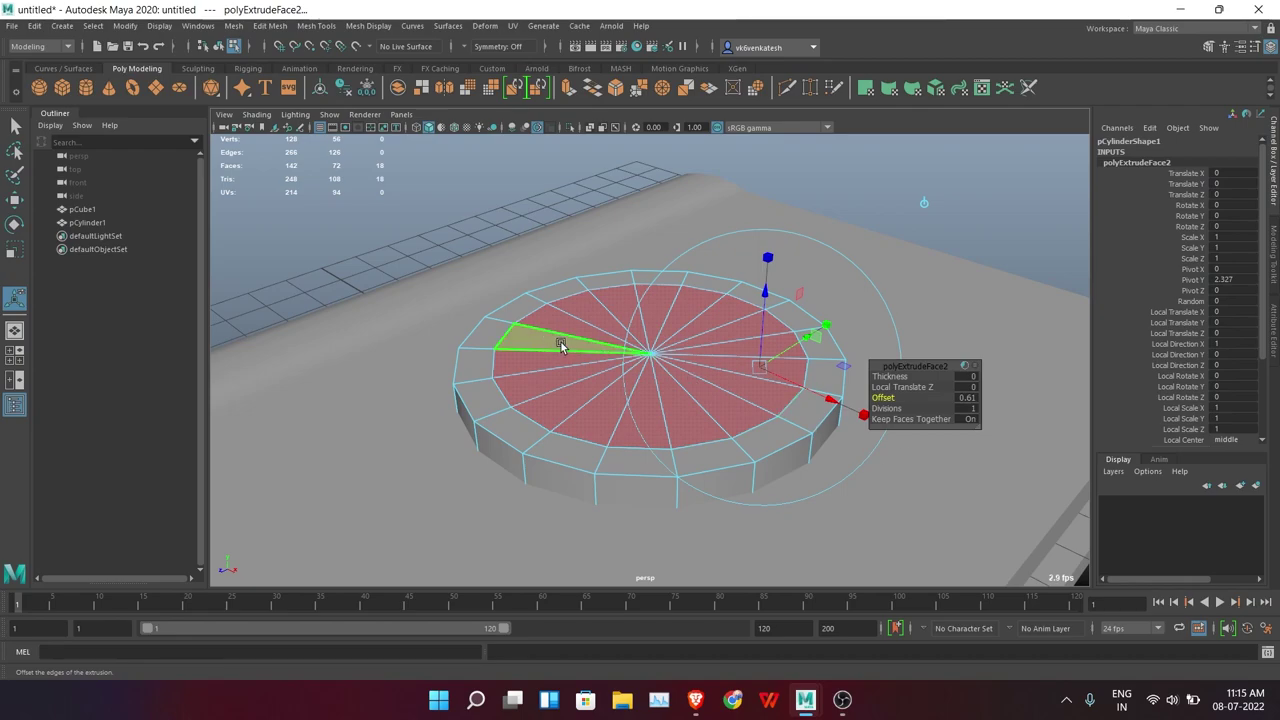
Delete the inset inner cap faces to open the ring
key("F10")
double_click(493, 372)
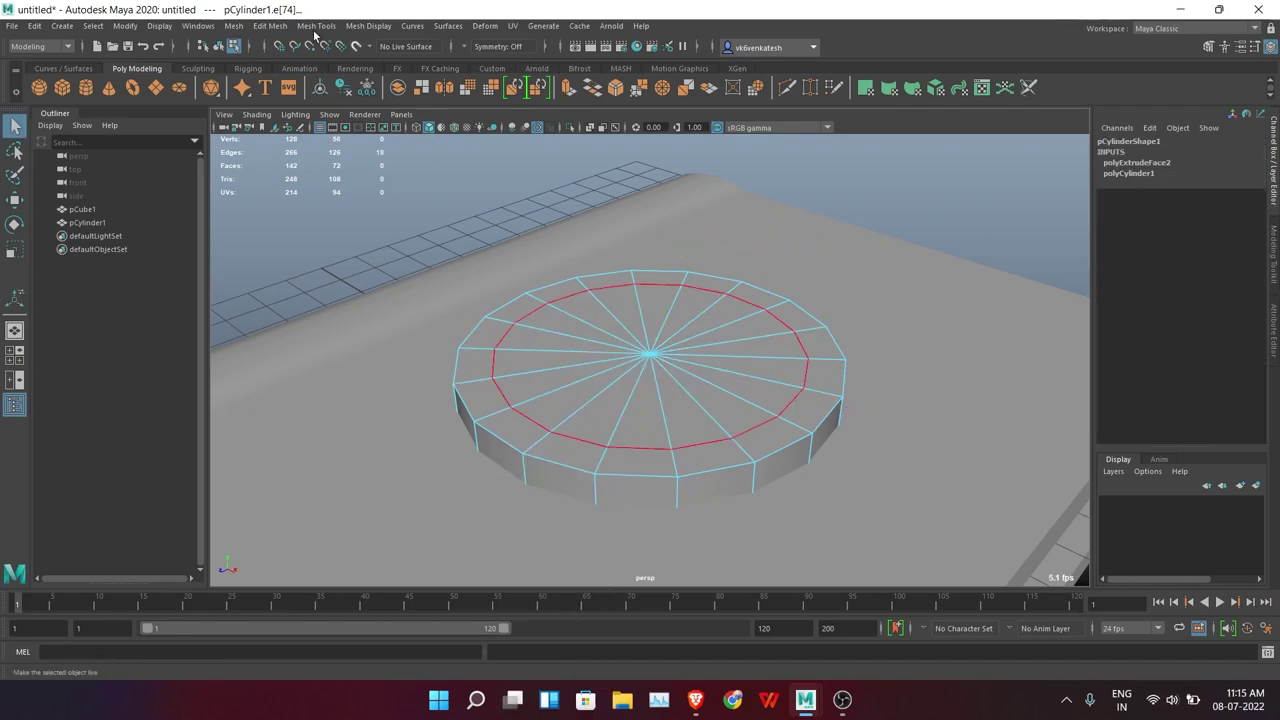
key("ctrl+F11")
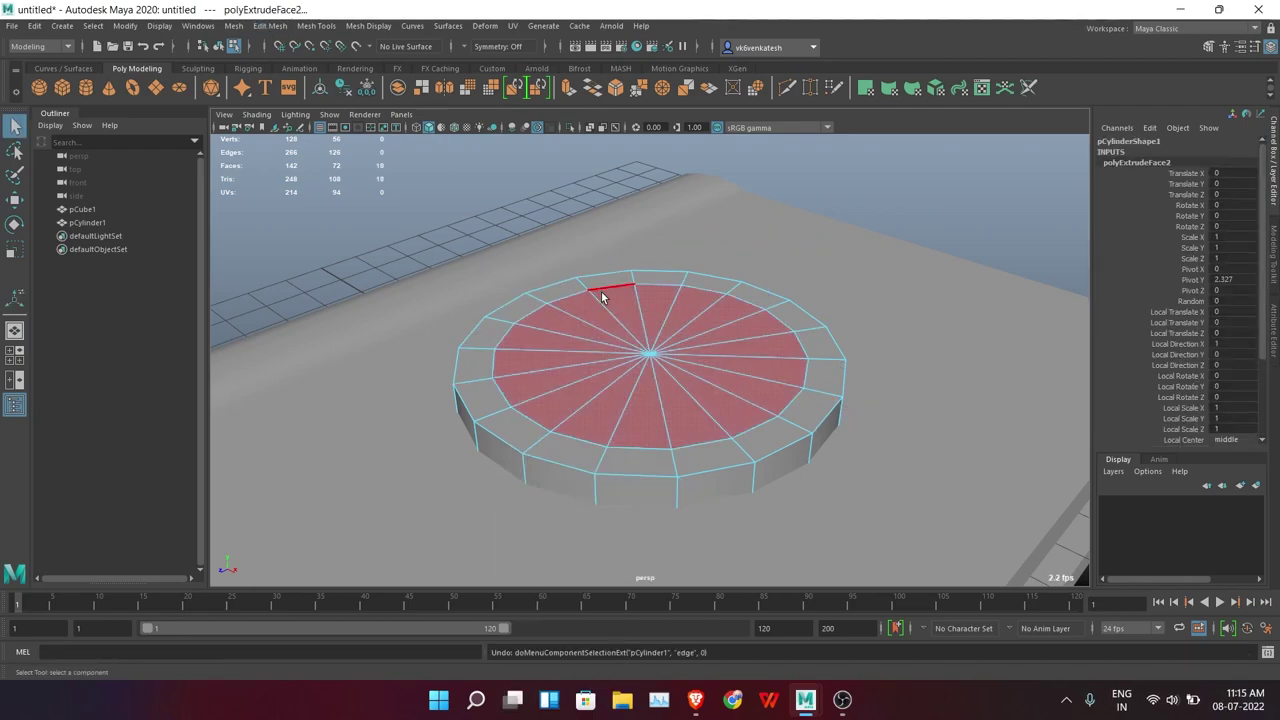
key("Delete")
Insert an edge loop into the ring wall
left_click(468, 384, "ctrl")
left_click_drag(468, 384, 466, 302, "alt")
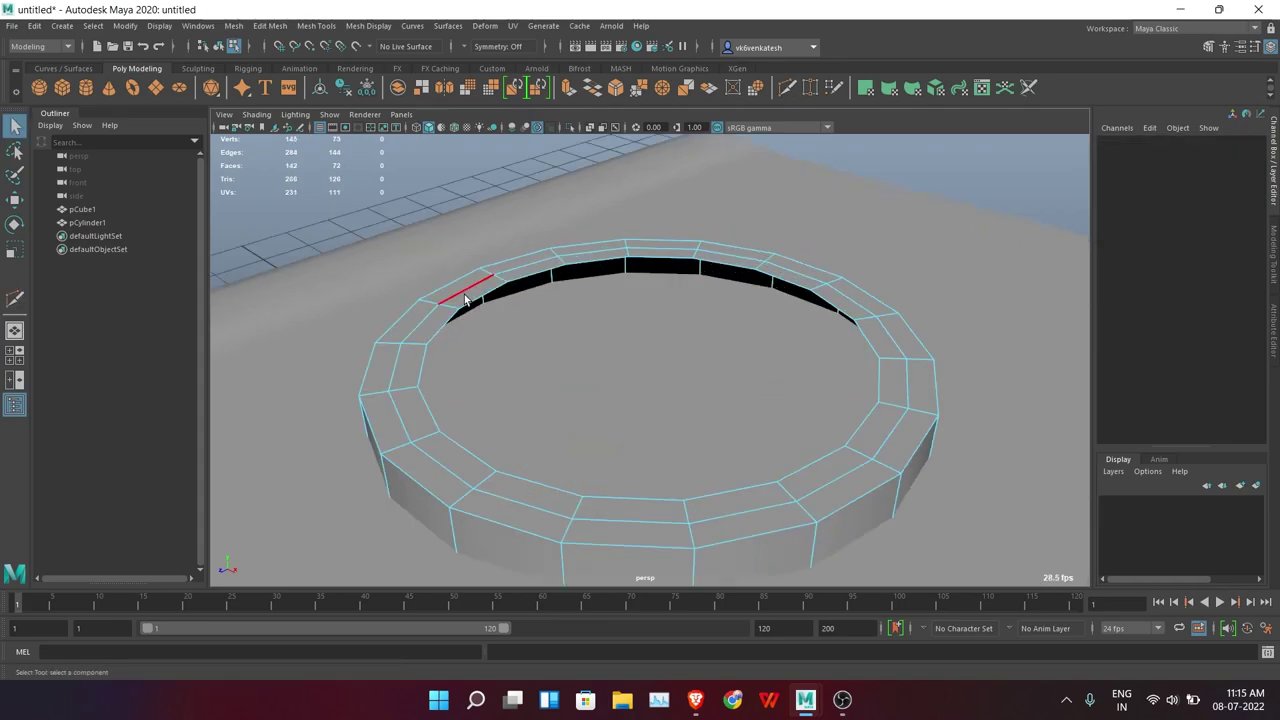
key("q")
left_click_drag(640, 255, 694, 337, "alt")
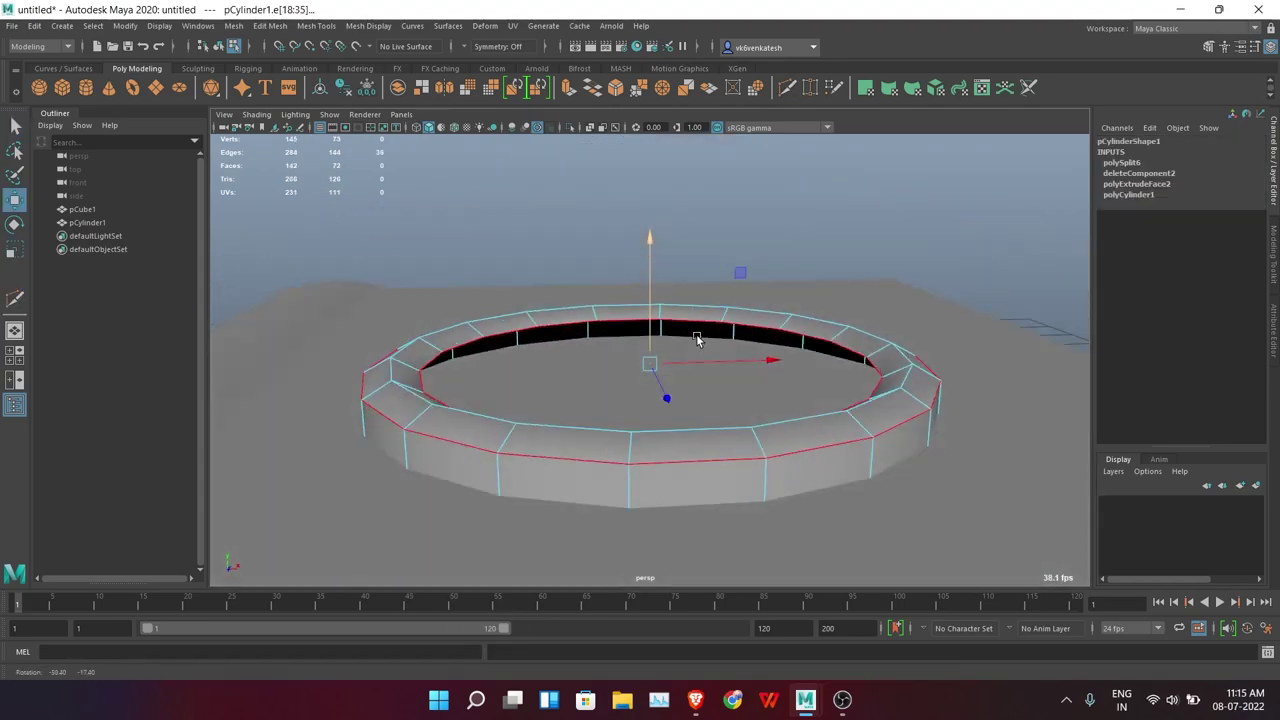
key("F8")
Clear the selection and create a polygon sphere
scroll(694, 337, "down", 3)
left_click(800, 206)
key("w")
scroll(800, 206, "up", 2)
left_click(39, 87)
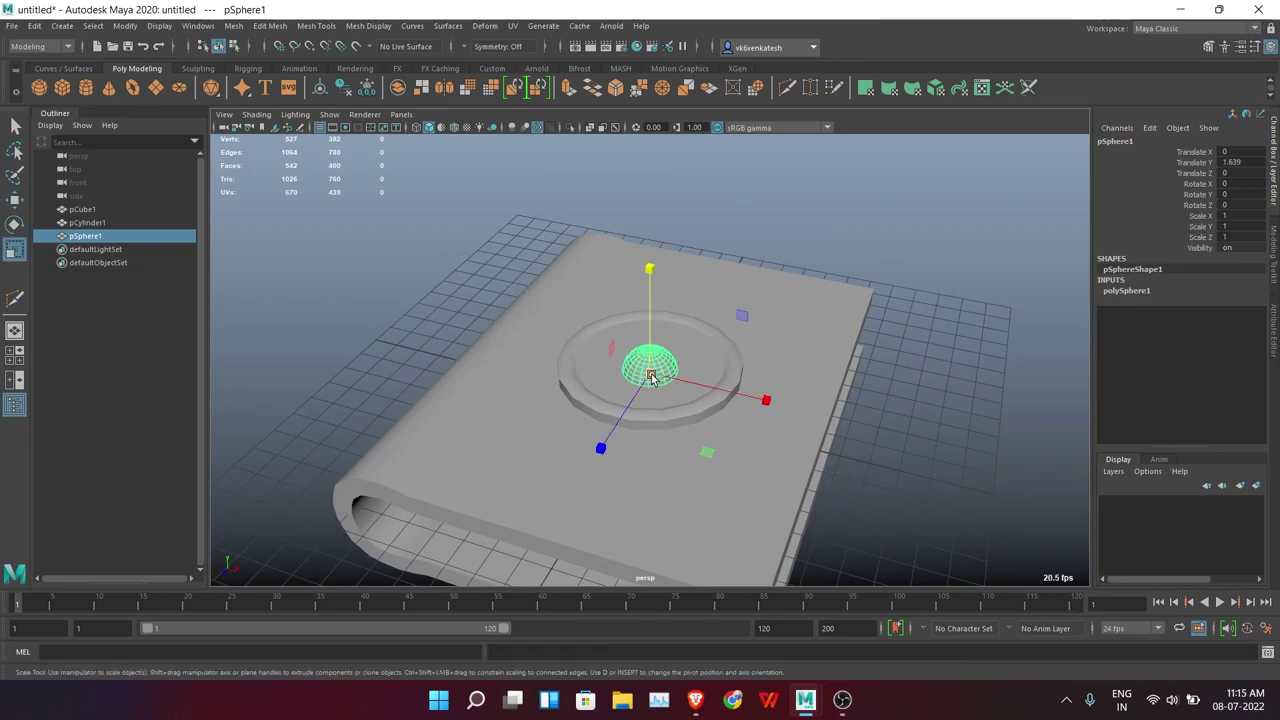
Scale the sphere, set its height subdivisions to 14, and lower it into the ring
left_click_drag(651, 376, 700, 370)
left_click(1127, 290)
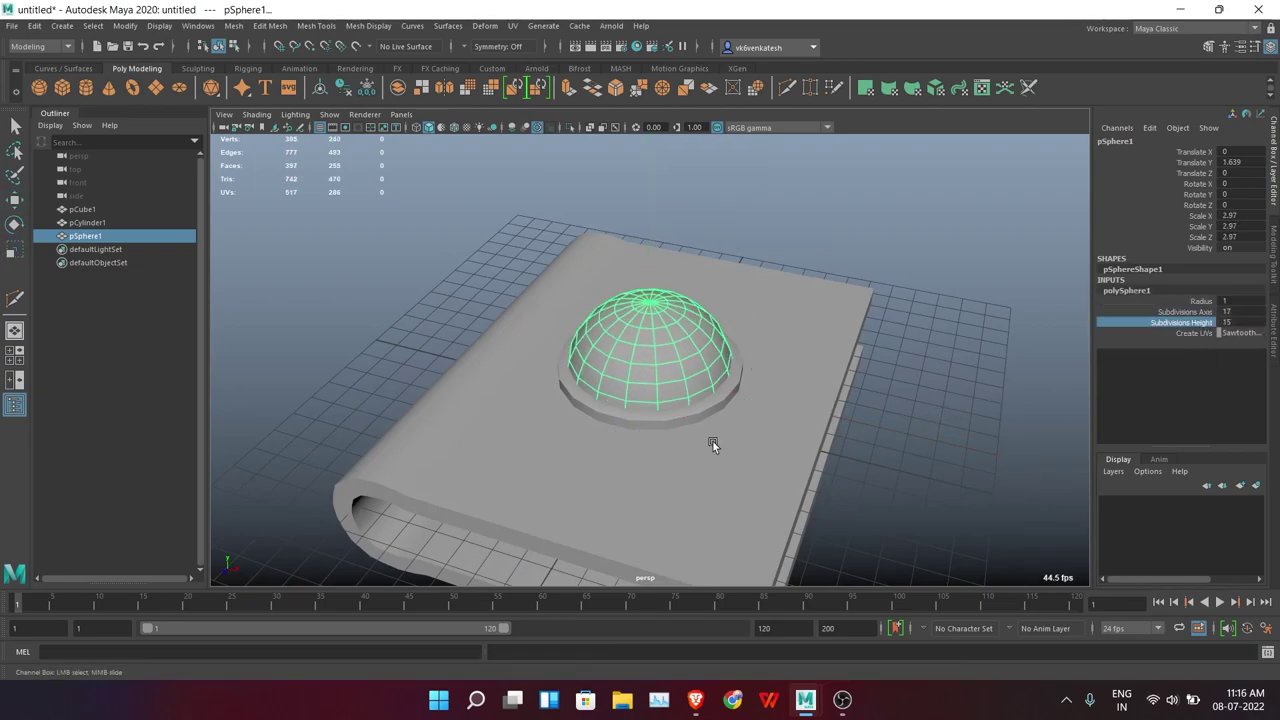
left_click_drag(712, 440, 689, 320, "alt")
key("r")
mouse_move(689, 320)
middle_mouse_down()
mouse_move(651, 361)
mouse_move(661, 340)
mouse_move(649, 335)
middle_mouse_up()
key("w")
mouse_move(649, 335)
left_mouse_down("alt")
mouse_move(809, 380)
mouse_move(586, 149)
left_mouse_up("alt")
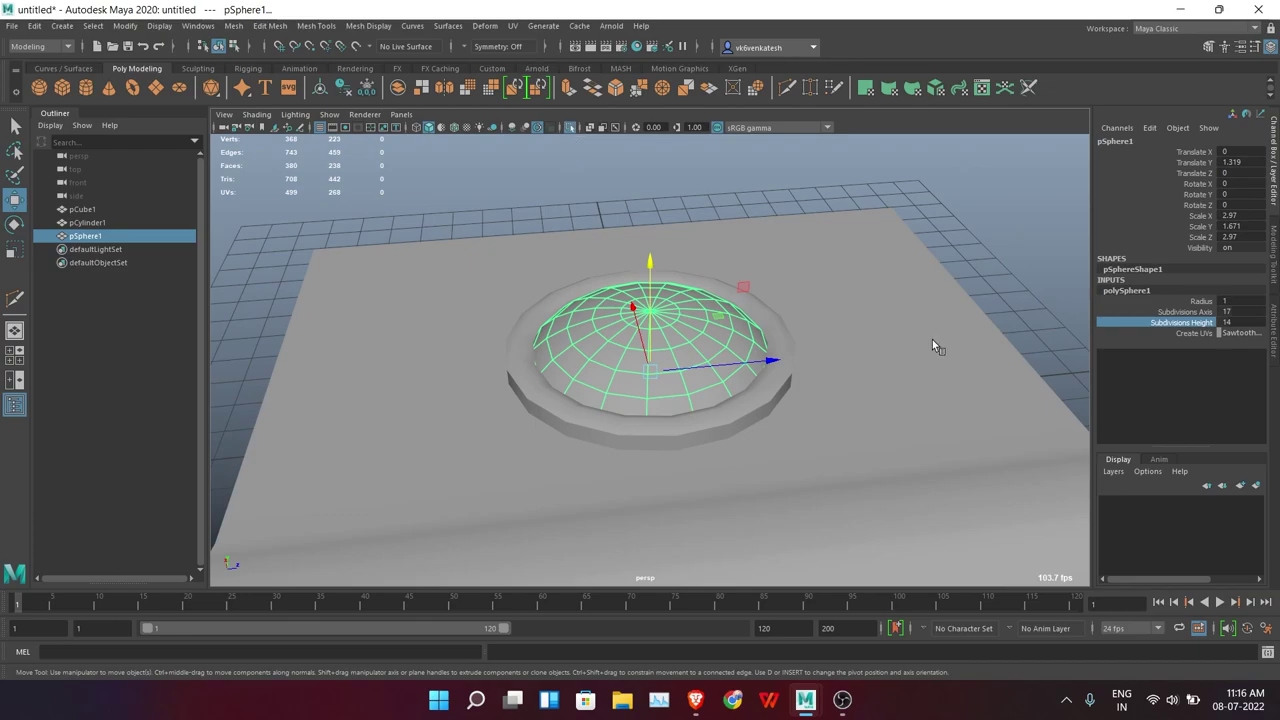
Delete the sphere's lower faces in wireframe view to leave a dome
key("F11")
mouse_move(932, 346)
left_mouse_down("alt")
mouse_move(732, 444)
mouse_move(700, 323)
left_mouse_up("alt")
double_click(732, 444)
key("Delete")
key("q")
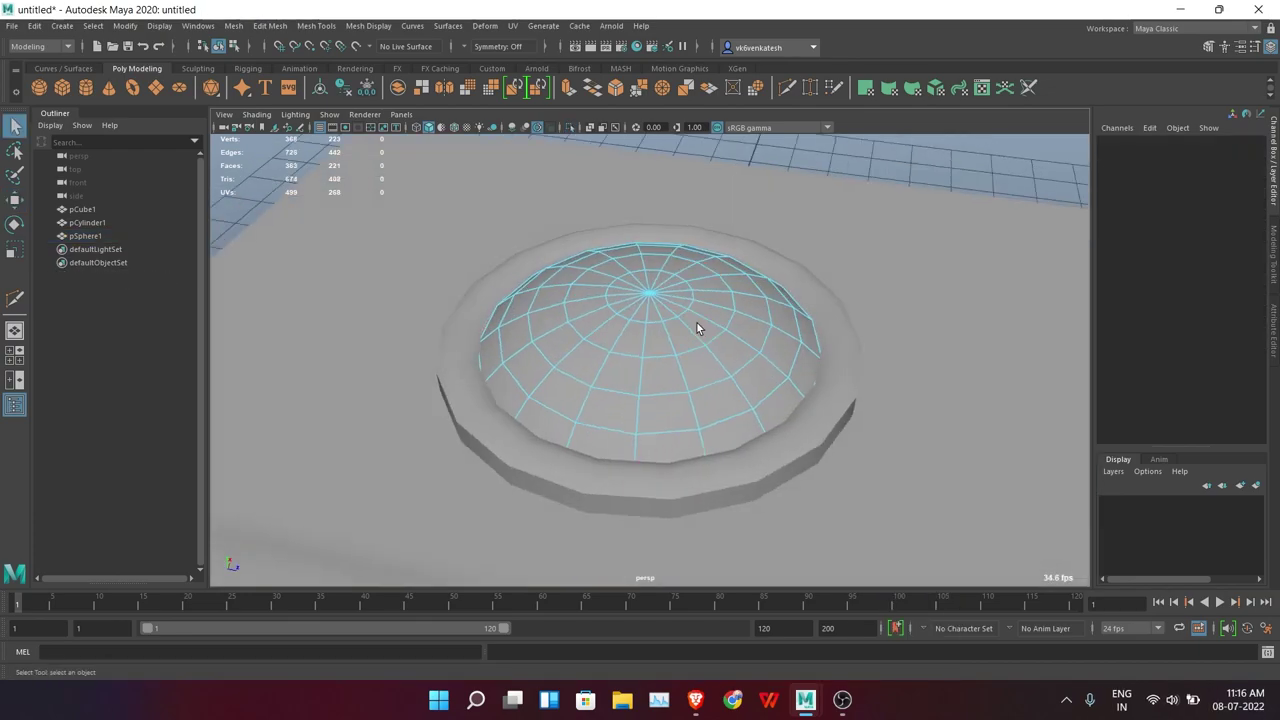
key("4")
left_click_drag(623, 330, 920, 523)
key("Delete")
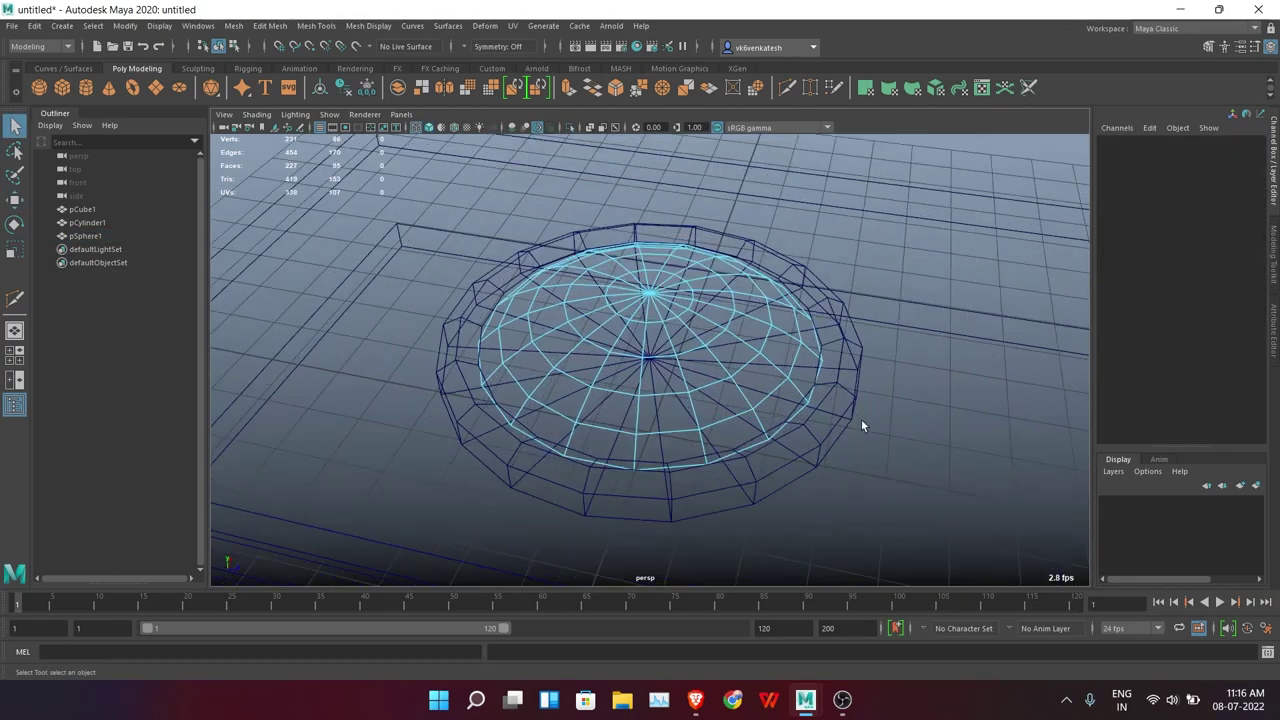
key("5")
left_click_drag(816, 392, 631, 357, "alt")
left_click(631, 357)
Select the ring cylinder's inner edge loop
left_click_drag(1012, 222, 722, 361, "alt")
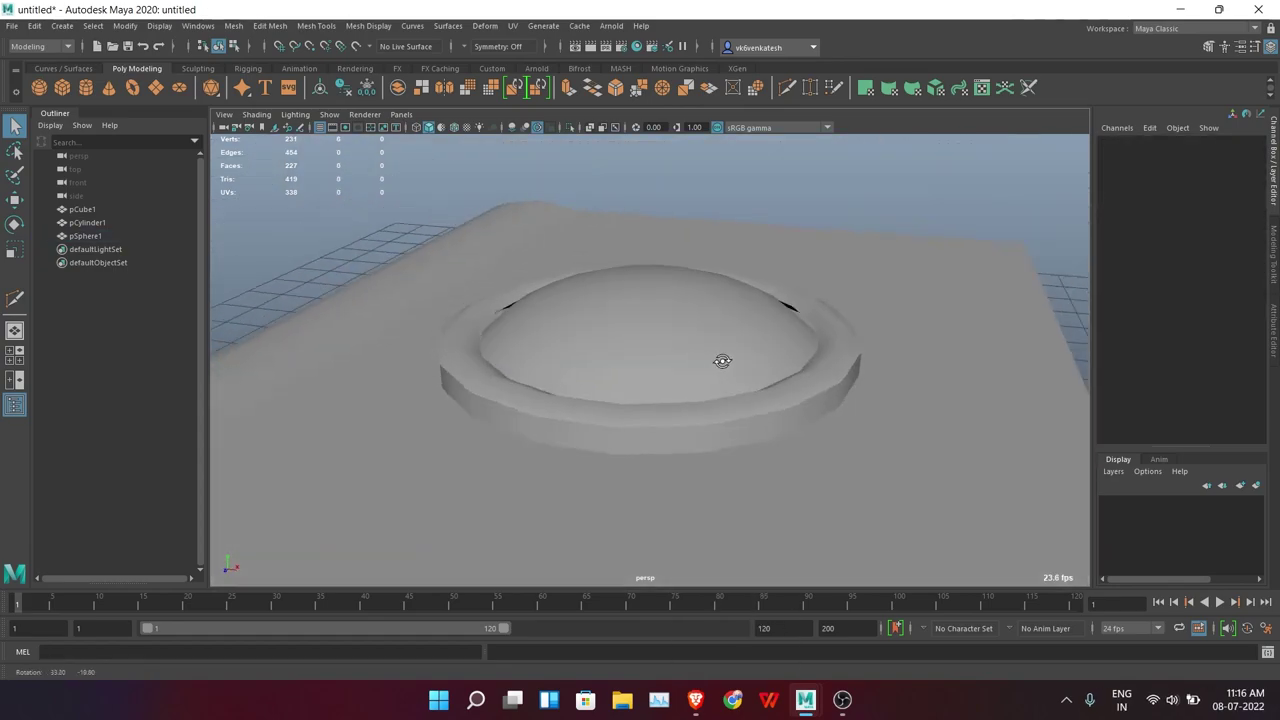
left_click(458, 308)
key("f")
key("F10")
double_click(426, 285)
Shrink the ring's inner edge loop inward and bevel it with 1 segment
key("r")
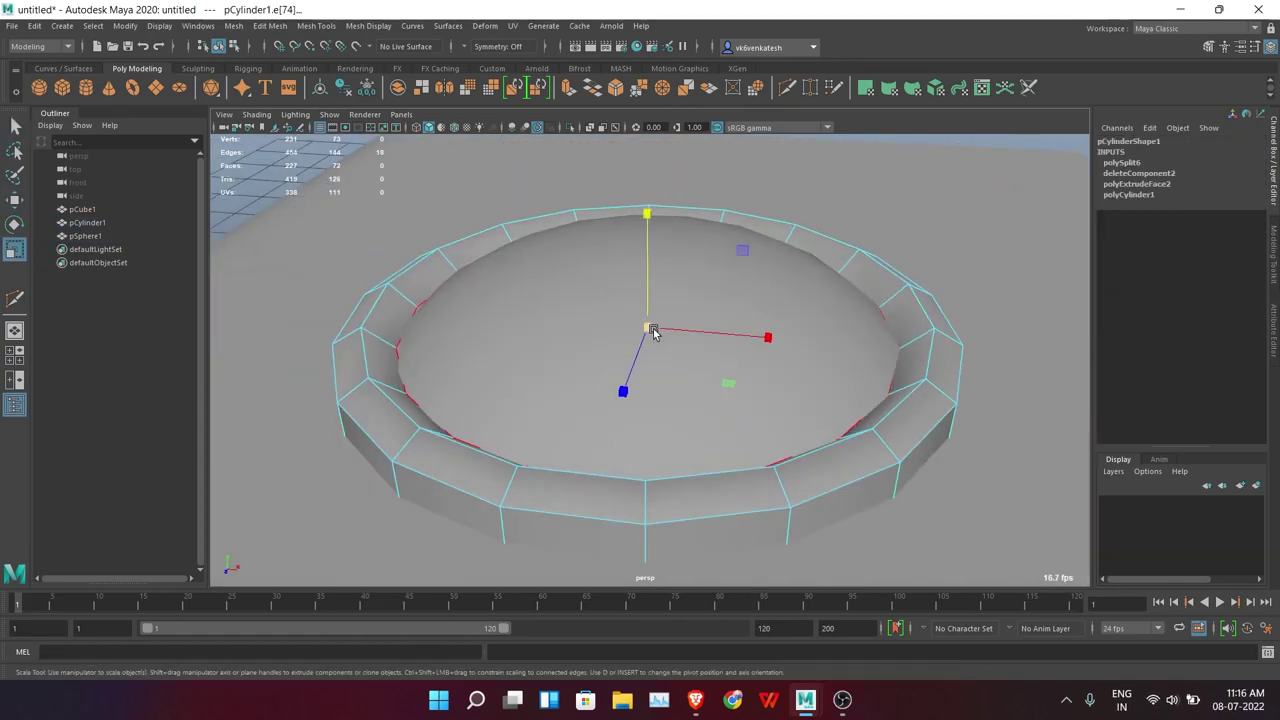
left_click_drag(652, 329, 640, 330)
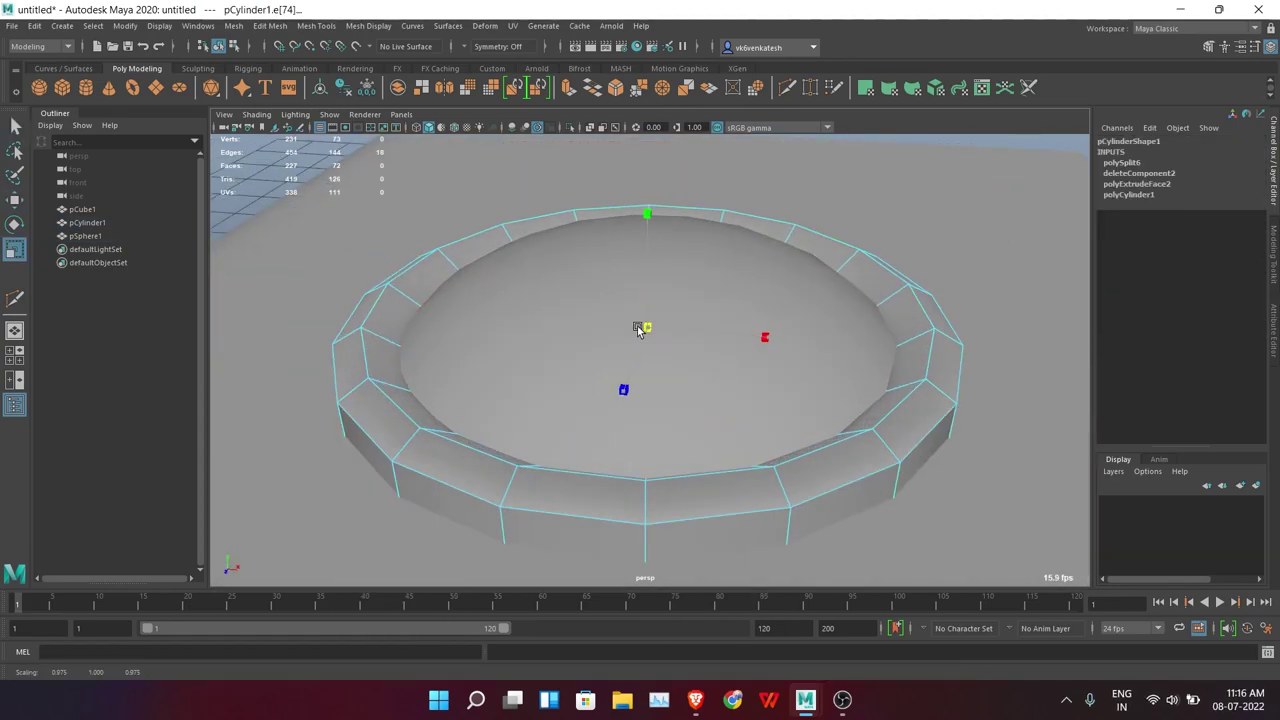
left_click(620, 93)
left_click_drag(890, 387, 965, 492)
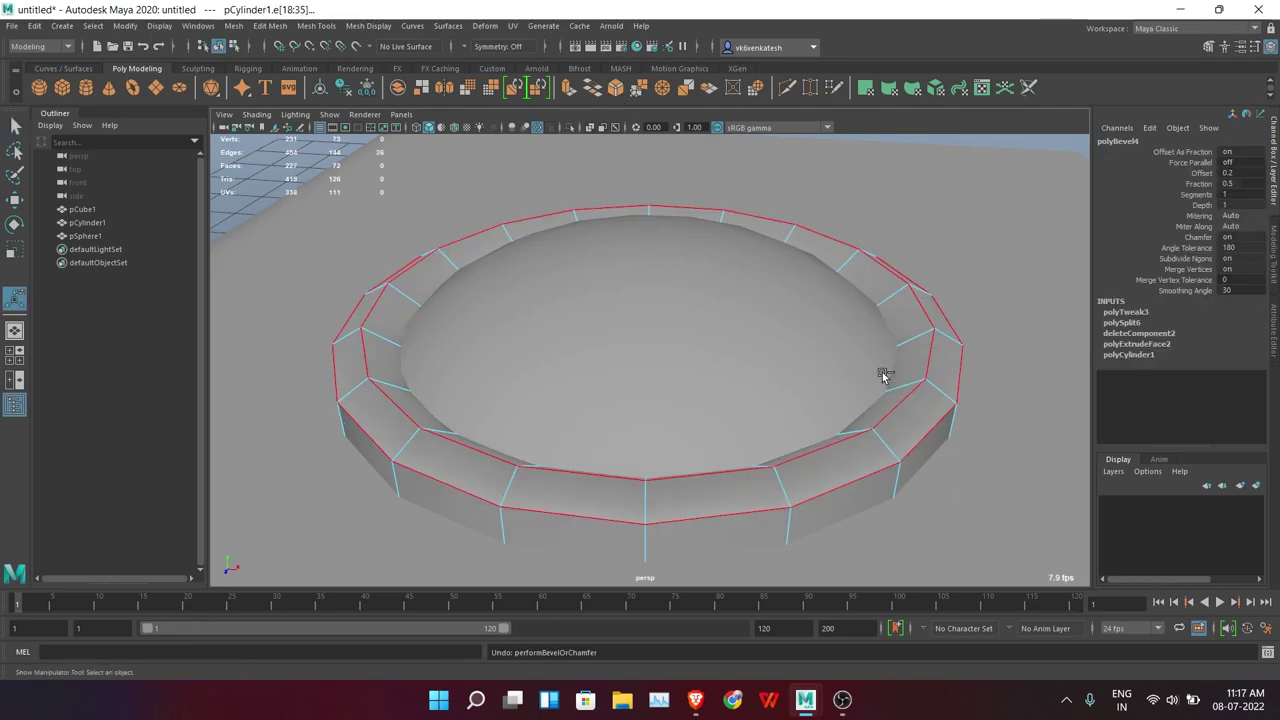
left_click_drag(889, 387, 814, 451)
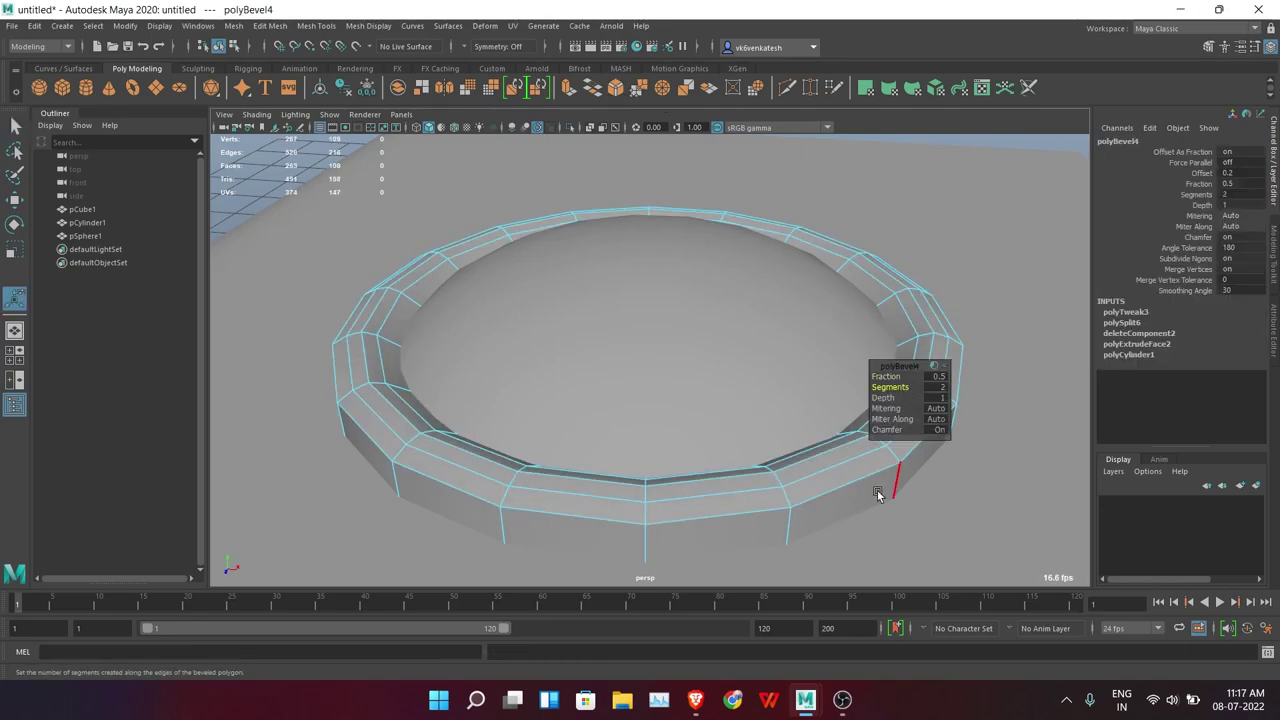
Bevel the ring's outer edge loop at fraction 0.5
double_click(878, 484)
left_click(617, 91)
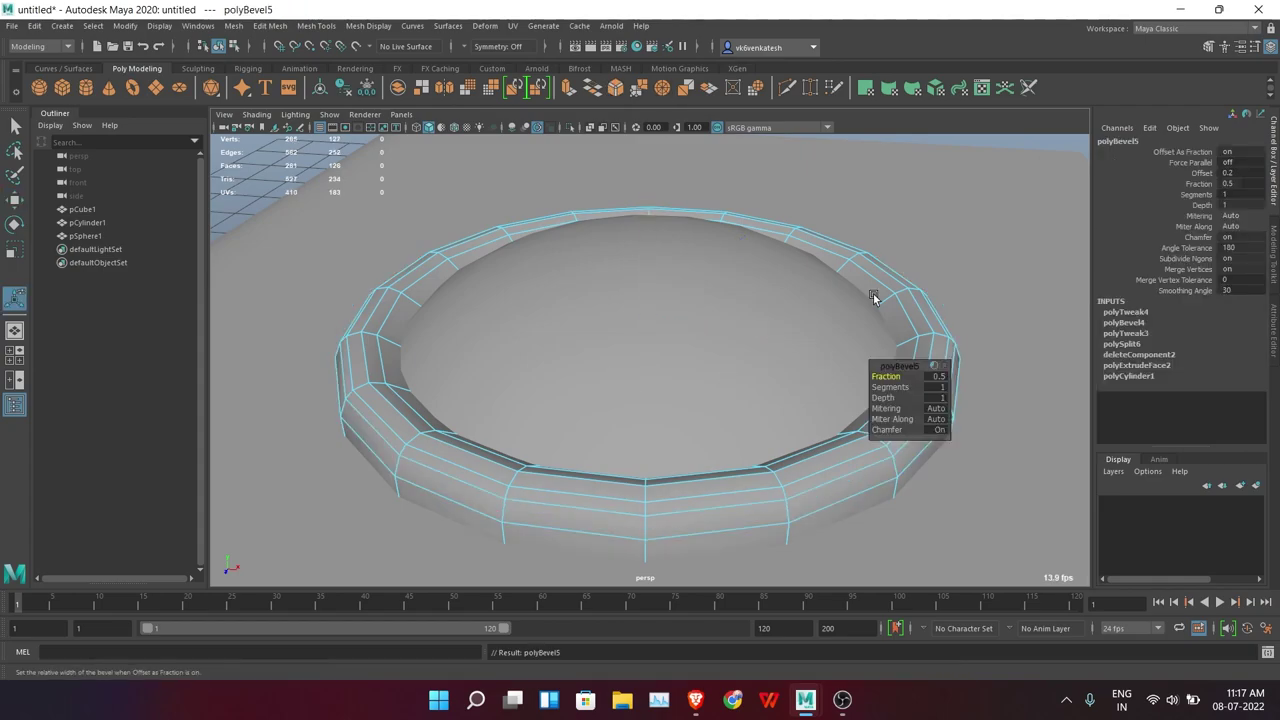
key("q")
mouse_move(889, 280)
left_mouse_down("alt")
mouse_move(788, 337)
mouse_move(723, 326)
left_mouse_up("alt")
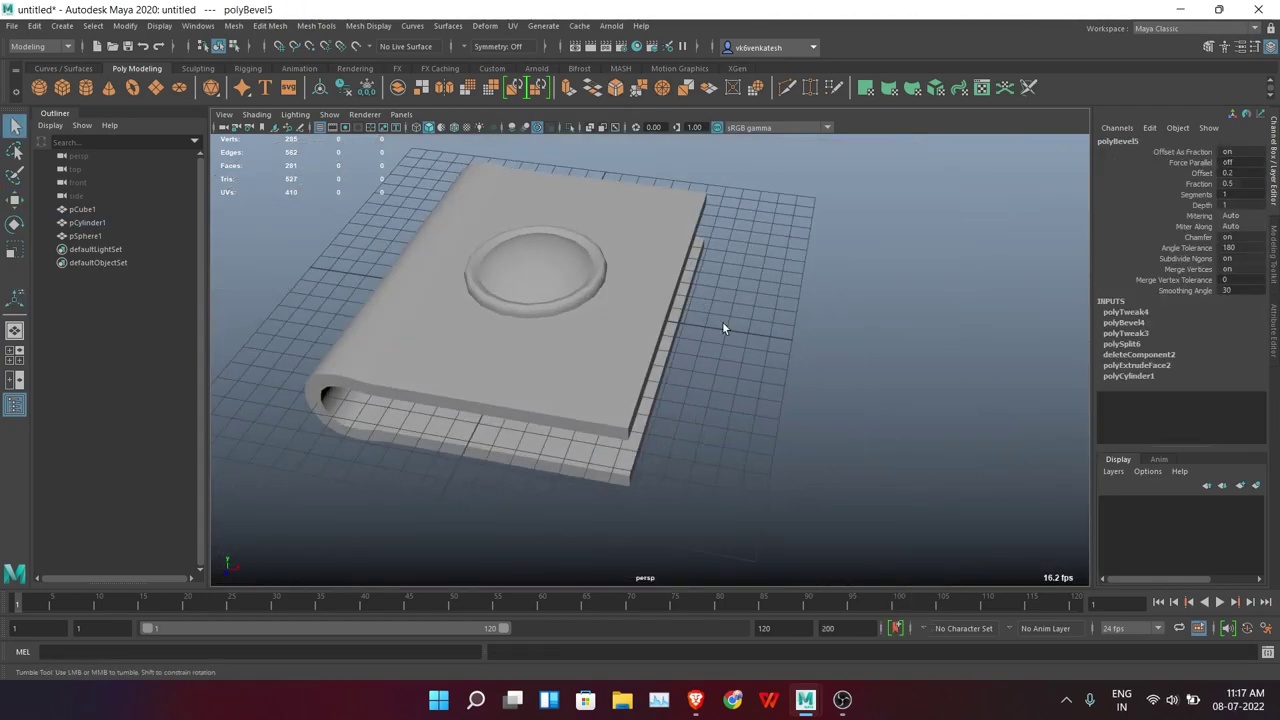
Cut an edge loop across the book slab with Multi-Cut
left_click(700, 391)
right_click_drag(700, 391, 798, 411, "alt")
left_click(787, 90)
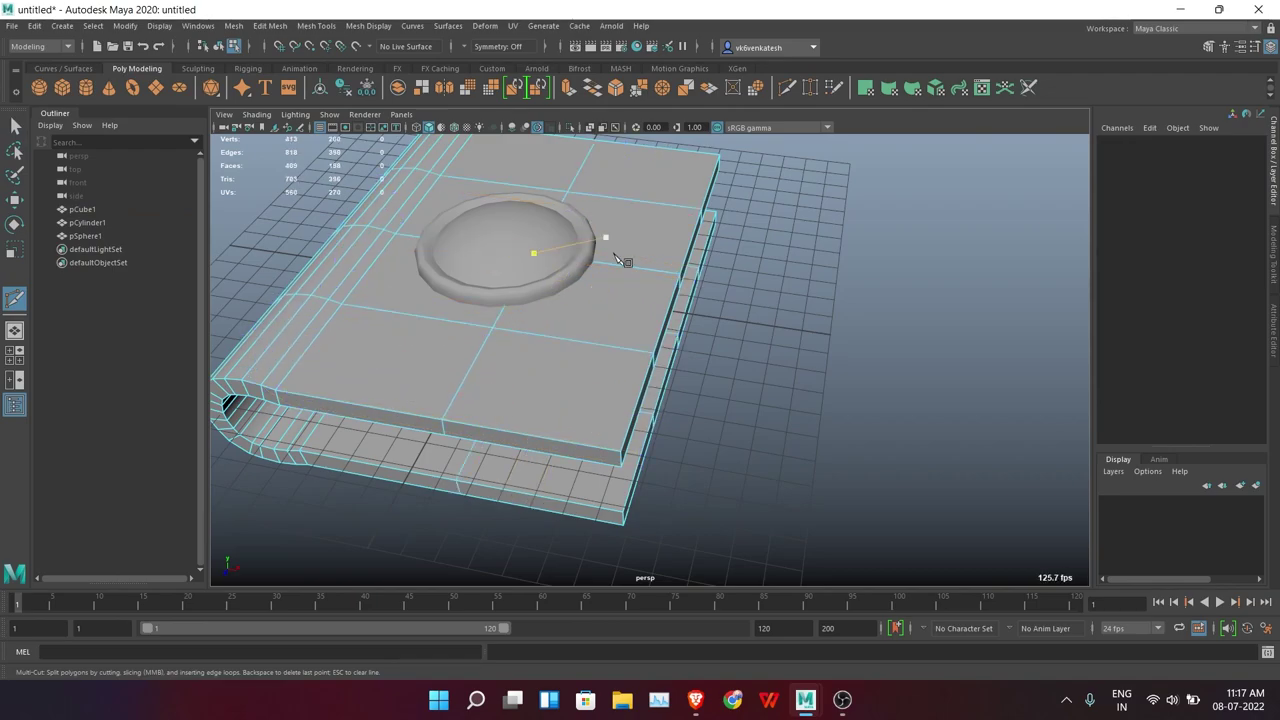
key("q")
left_click(513, 307)
left_click_drag(698, 357, 764, 375, "alt")
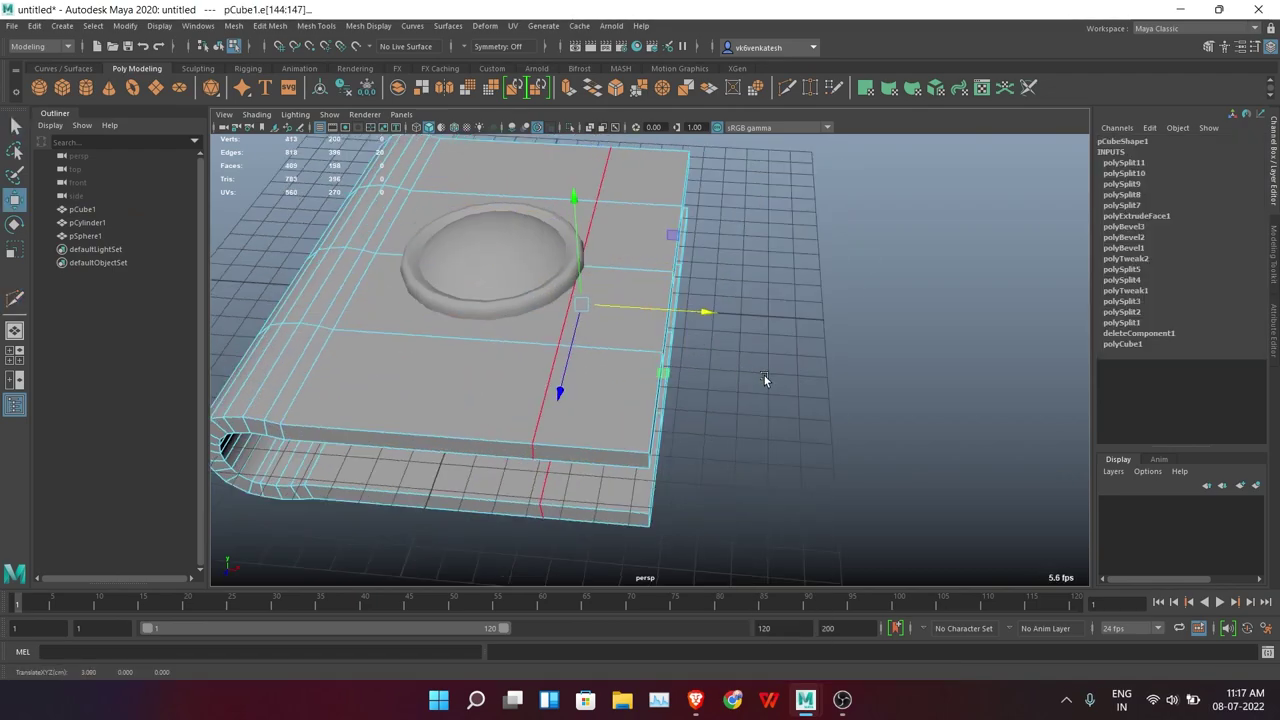
Scale the new edge loop outward and cut another loop near the slab edge
double_click(580, 329)
key("r")
left_click_drag(737, 226, 540, 248, "alt")
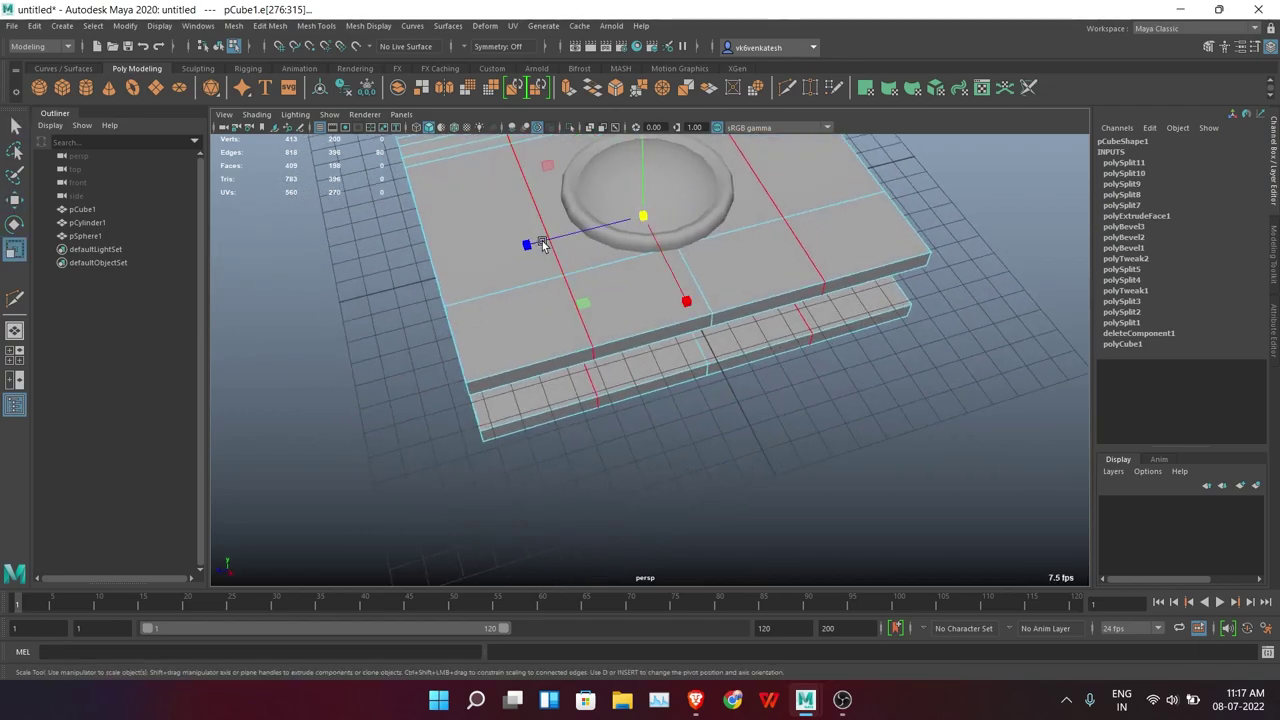
right_click_drag(520, 245, 600, 230, "shift")
left_click_drag(600, 230, 615, 480, "alt")
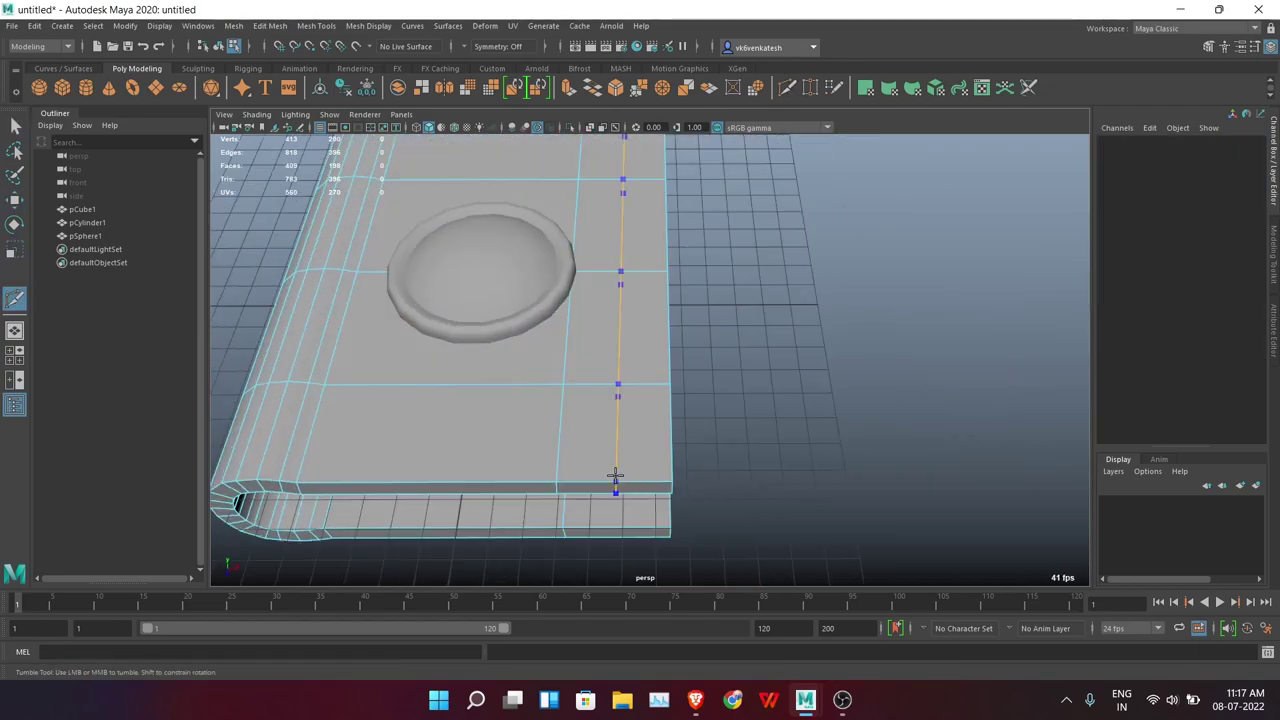
key("q")
mouse_move(604, 404)
left_mouse_down("alt")
mouse_move(743, 386)
mouse_move(763, 295)
mouse_move(589, 431)
mouse_move(793, 425)
left_mouse_up("alt")
With Object Z symmetry on, select the corner faces on the cover slab
left_click(589, 431)
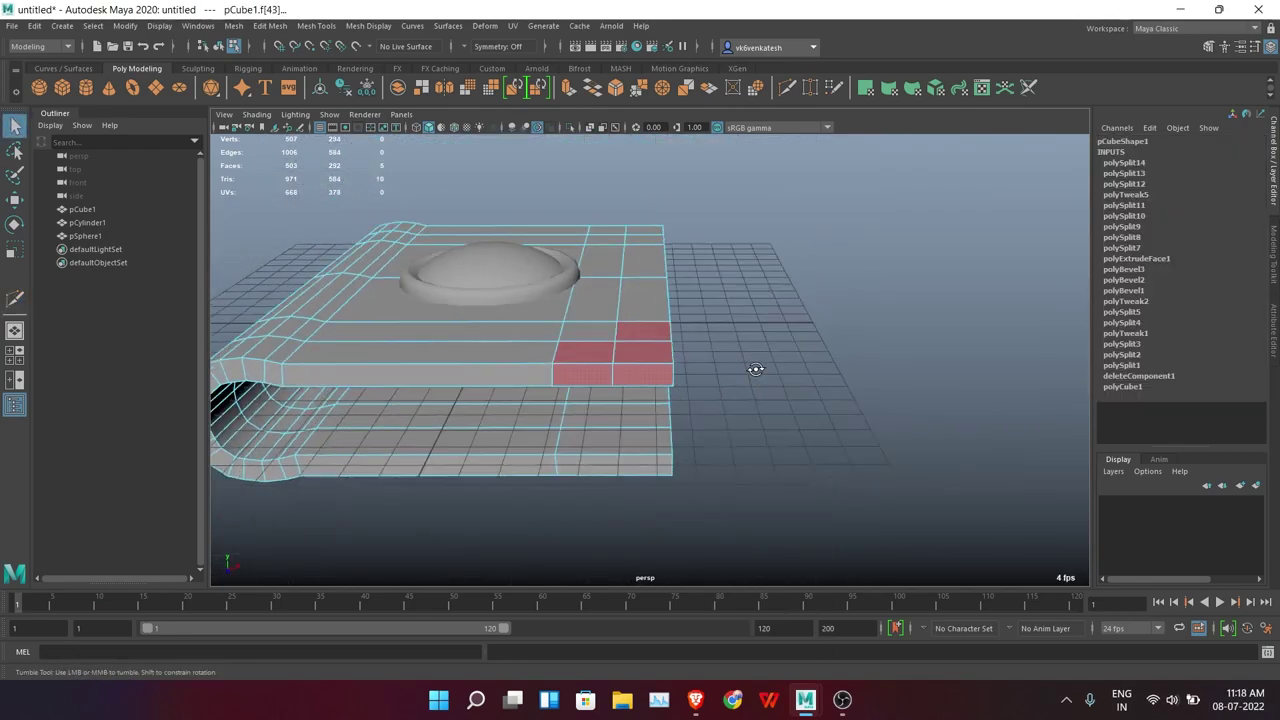
left_click_drag(754, 369, 566, 289, "alt")
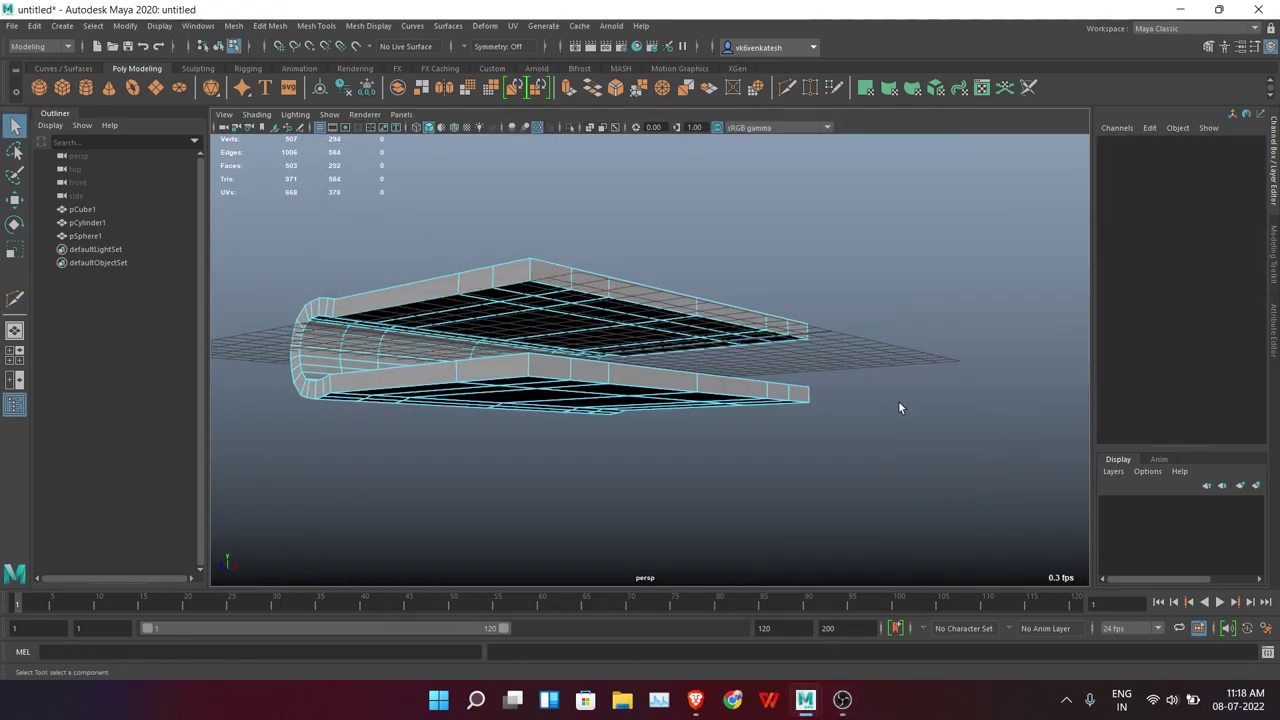
left_click_drag(900, 406, 571, 409, "alt")
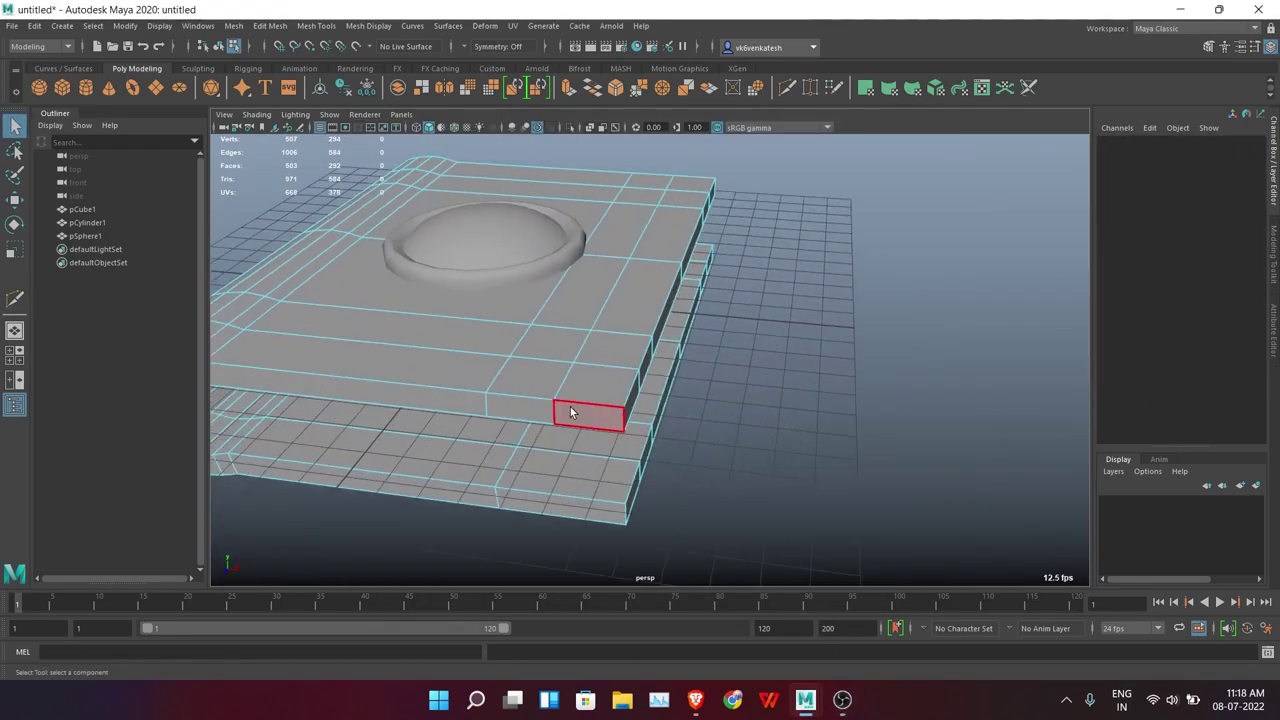
left_click(497, 95)
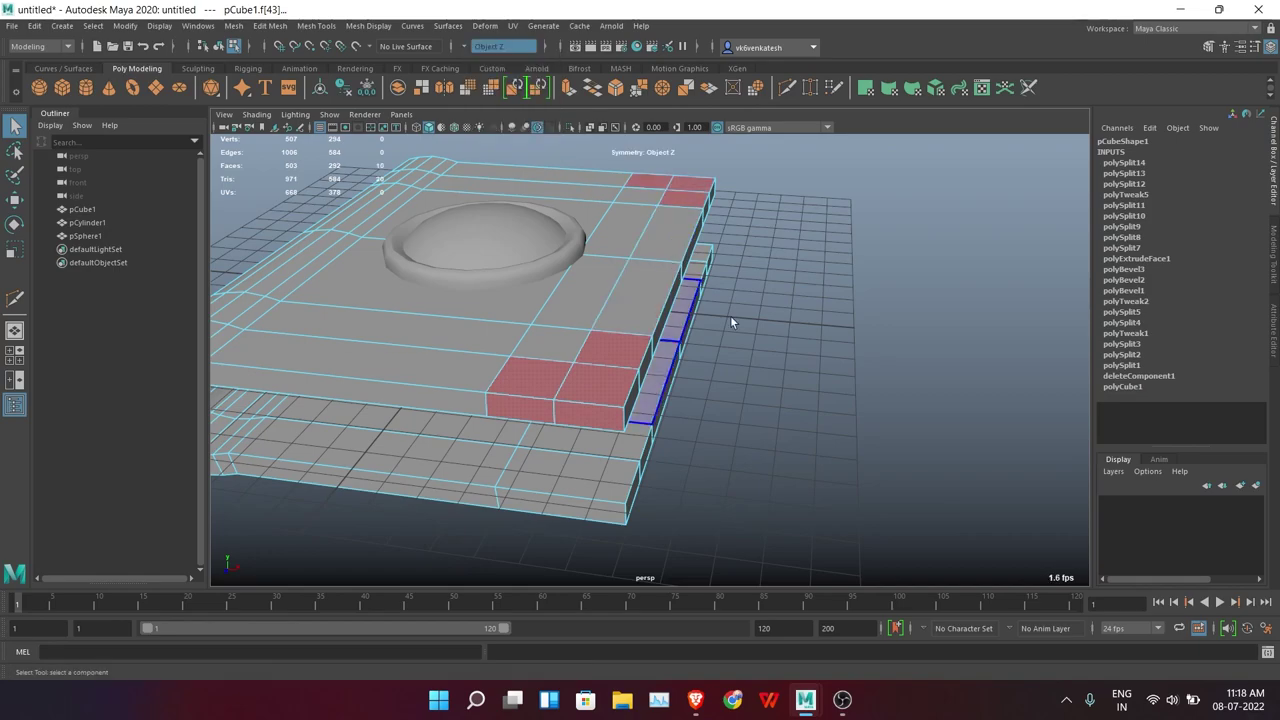
mouse_move(734, 317)
left_mouse_down("alt")
mouse_move(518, 266)
mouse_move(686, 451)
left_mouse_up("alt")
left_click(548, 265, "shift")
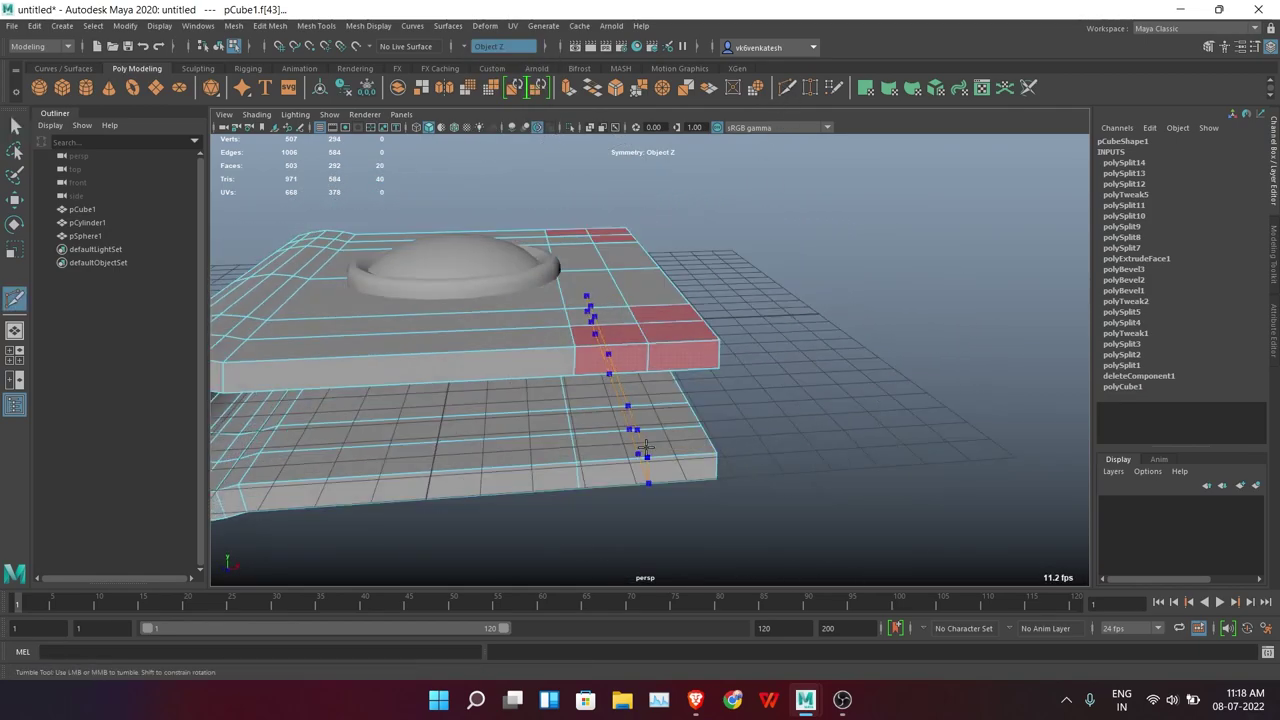
key("q")
right_click(779, 274)
middle_click_drag(801, 305, 664, 186, "alt")
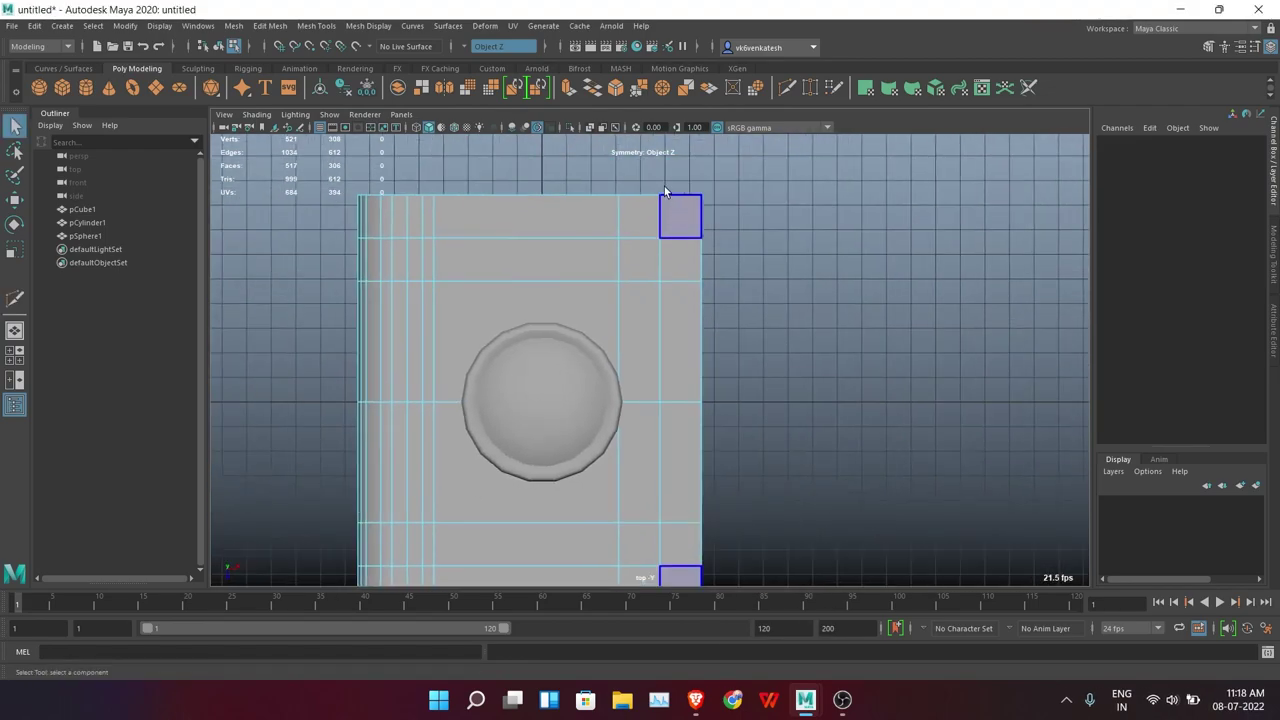
left_click_drag(664, 186, 727, 241)
mouse_move(800, 333)
left_mouse_down("alt")
mouse_move(828, 309)
mouse_move(786, 314)
mouse_move(760, 300)
left_mouse_up("alt")
Extract the corner faces into separate pieces and select them in the Outliner
left_click(241, 33)
mouse_move(269, 26)
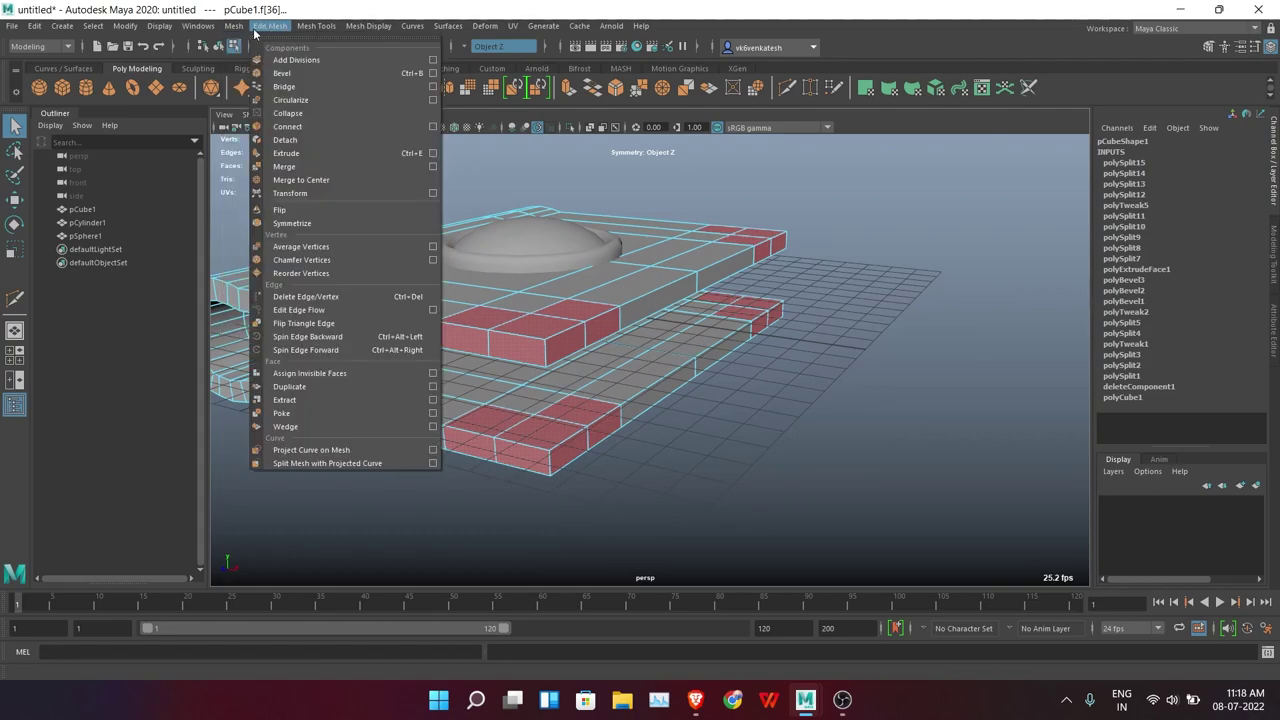
left_click(284, 399)
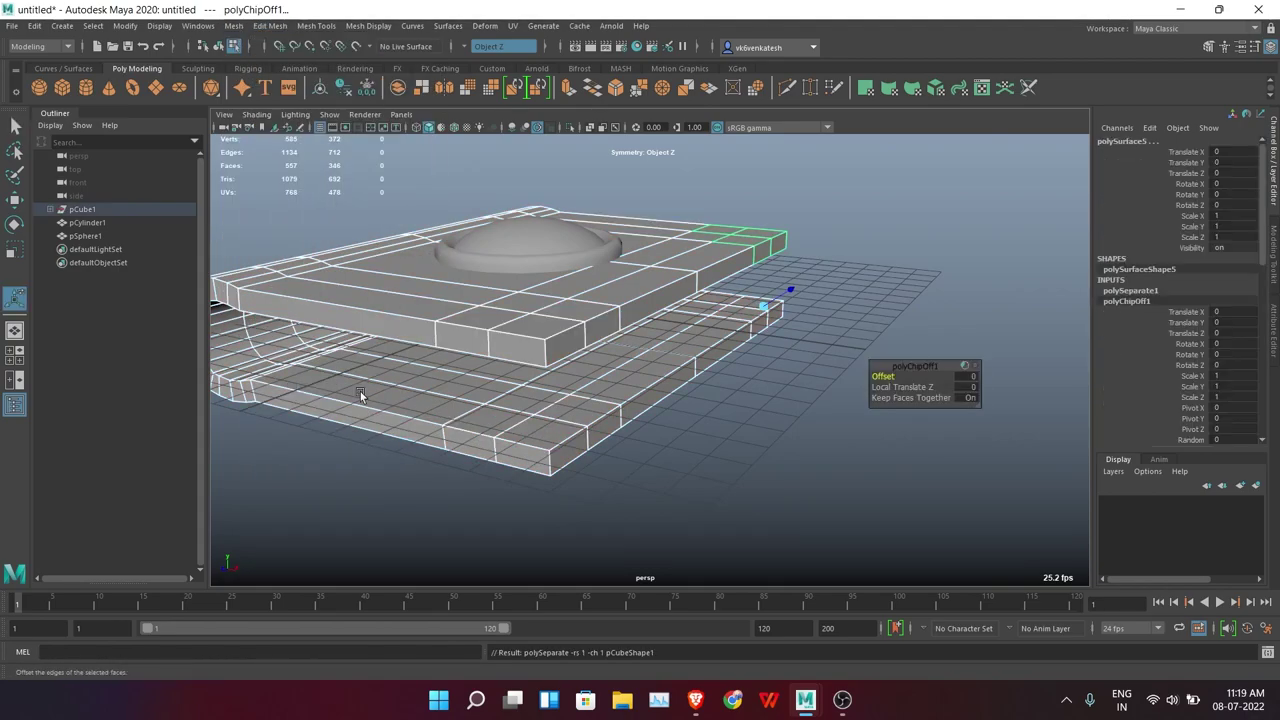
left_click(50, 209)
left_click(100, 276)
Combine the extracted corner pieces into one object, polySurface5
left_click(233, 25)
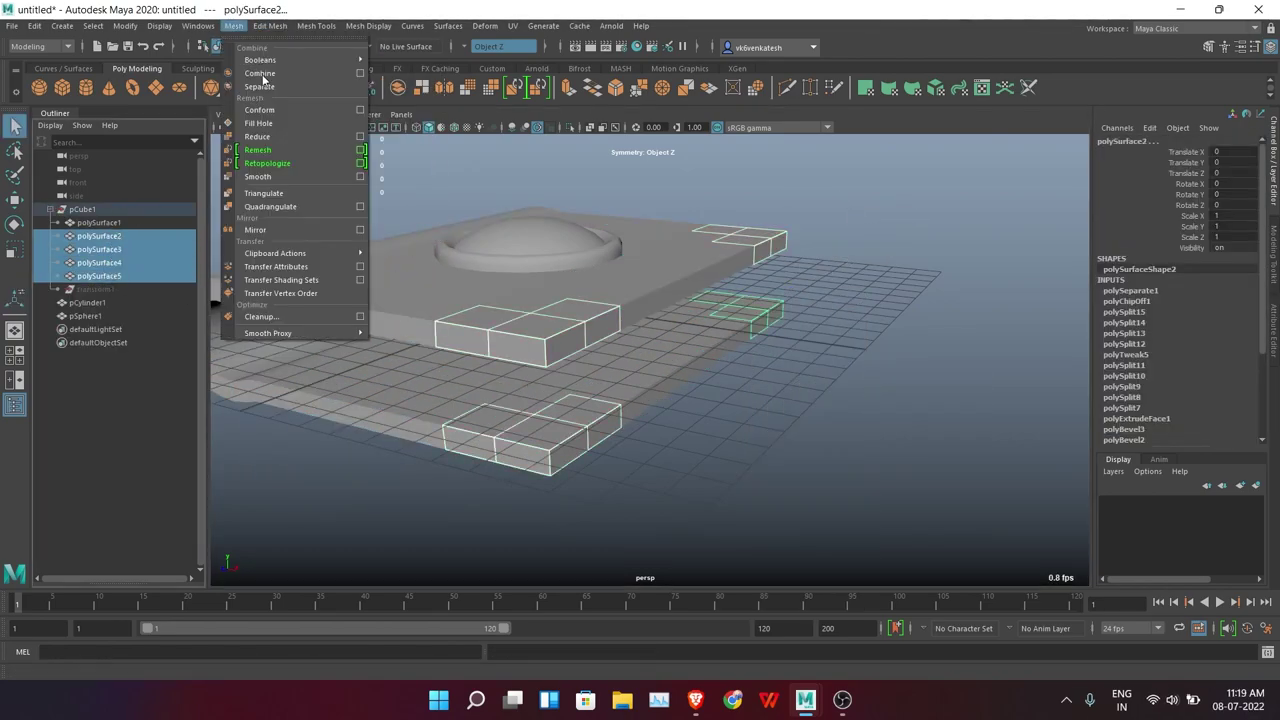
left_click(258, 58)
left_click(545, 335)
left_click(575, 368)
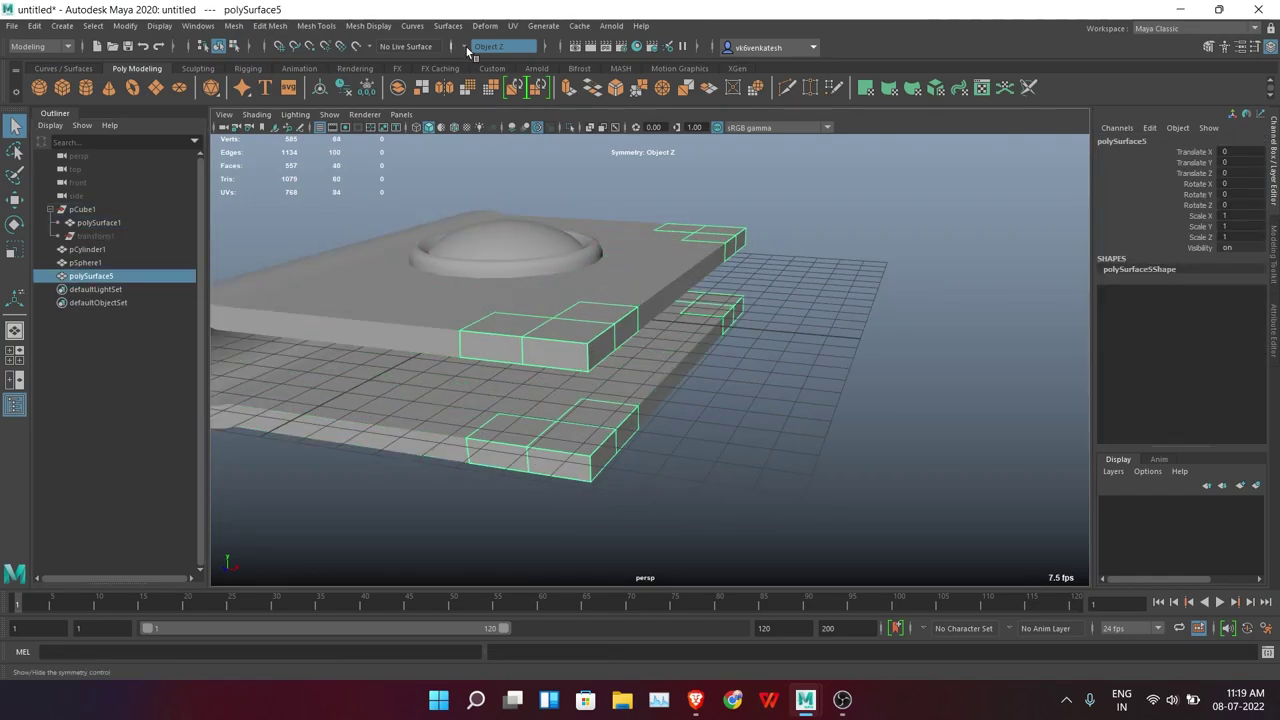
Extrude the corner block faces 0.24 to make raised corner blocks
left_click(572, 92)
mouse_move(757, 443)
left_mouse_down("alt")
mouse_move(894, 491)
mouse_move(818, 477)
left_mouse_up("alt")
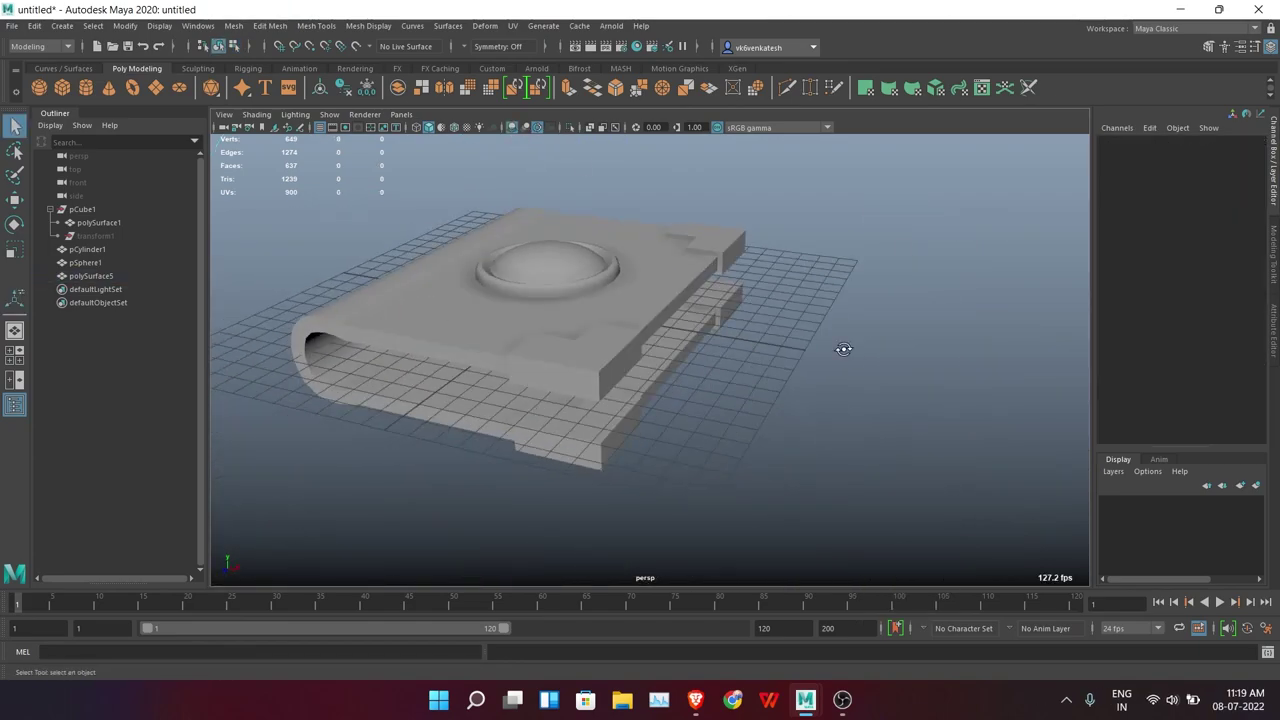
mouse_move(843, 349)
left_mouse_down("alt")
mouse_move(606, 360)
mouse_move(589, 322)
left_mouse_up("alt")
left_click(606, 360)
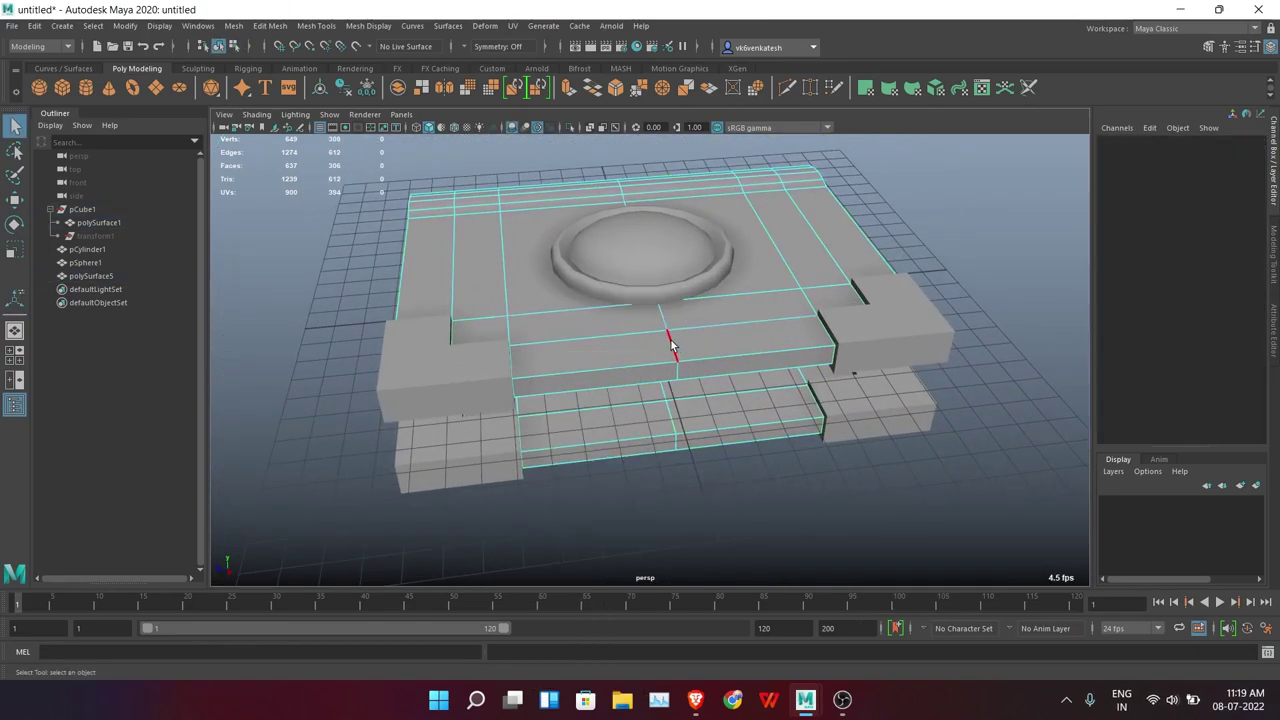
Bevel the cover plate edge with fraction 0.34, then select the middle strap faces
key("ctrl+b")
mouse_move(927, 525)
left_mouse_down("alt")
mouse_move(723, 477)
mouse_move(809, 277)
mouse_move(723, 327)
mouse_move(681, 309)
mouse_move(776, 449)
mouse_move(626, 317)
mouse_move(643, 400)
mouse_move(694, 434)
mouse_move(913, 286)
left_mouse_up("alt")
left_click(681, 309)
left_click(694, 434, "shift")
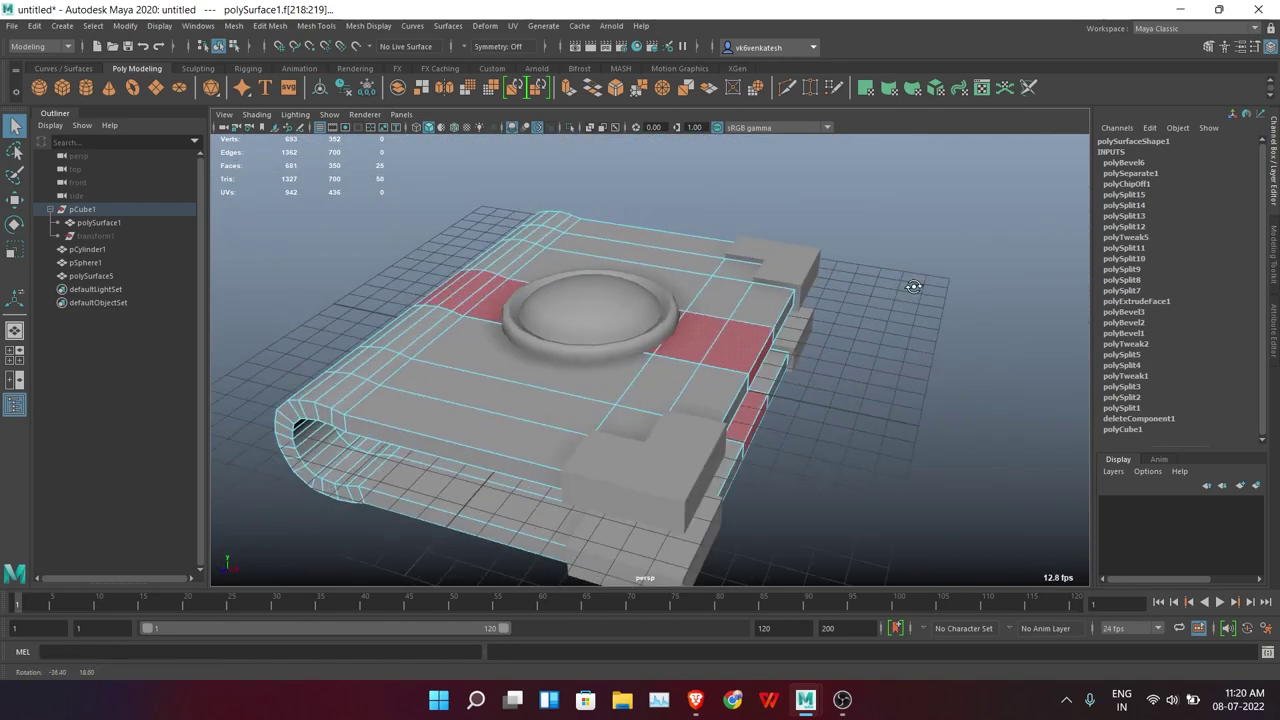
Extract the middle strap faces and extrude them 0.21 thick
left_click(233, 25)
left_click(332, 387)
left_click_drag(735, 372, 913, 466, "alt")
key("ctrl+e")
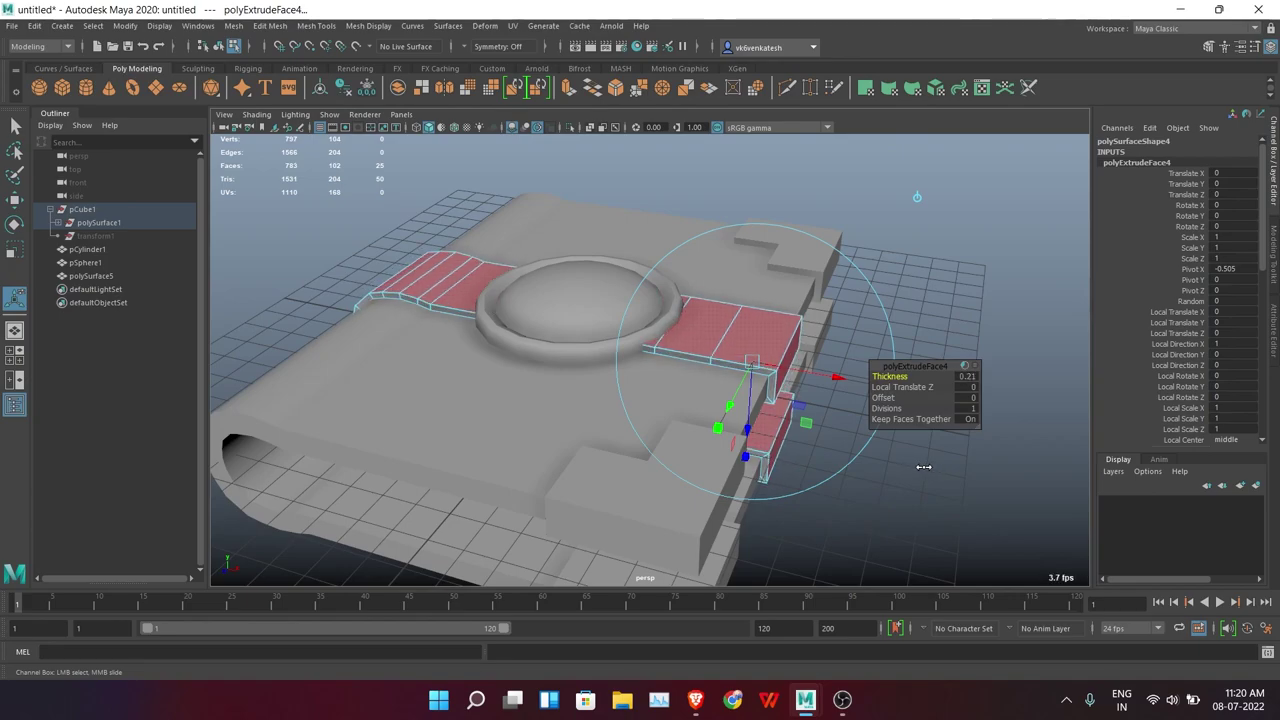
right_click(969, 253)
mouse_move(969, 253)
left_mouse_down("alt")
mouse_move(795, 400)
mouse_move(808, 363)
mouse_move(790, 316)
mouse_move(586, 429)
left_mouse_up("alt")
scroll(686, 372, "up", 3)
left_click(686, 372)
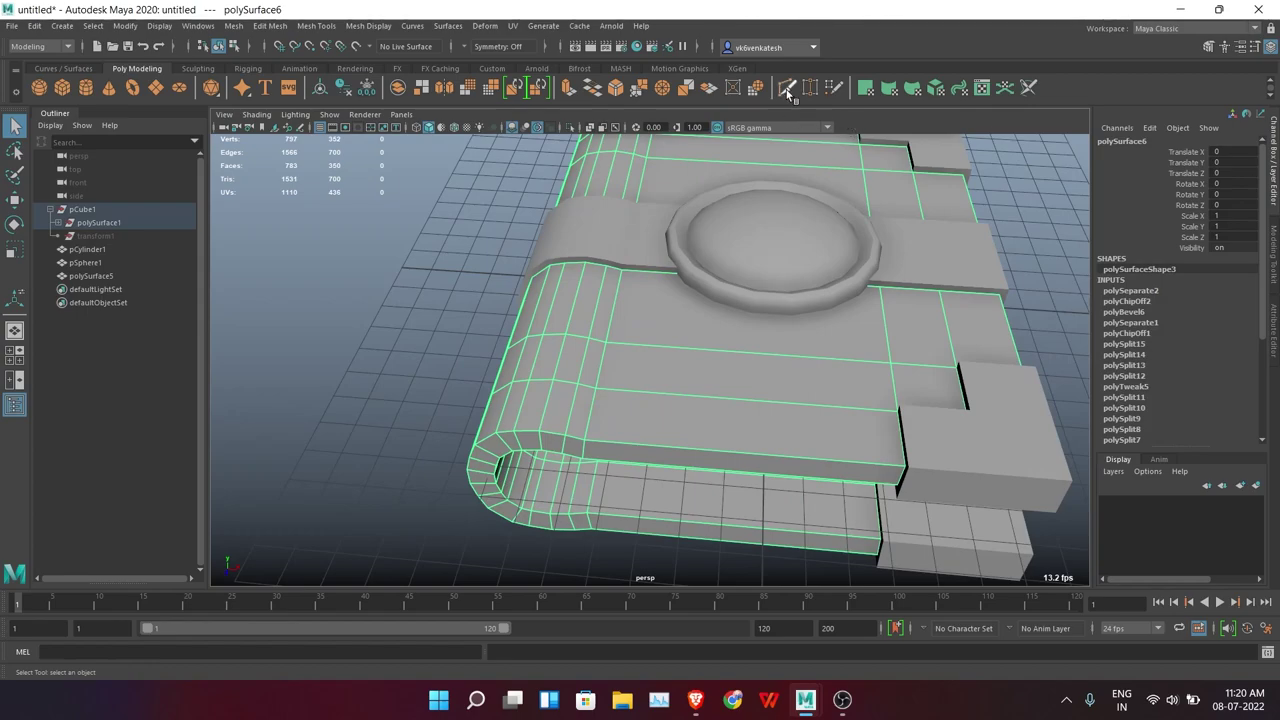
Cut an edge near the spine and select the mirrored face strips with Z symmetry
left_click(787, 89)
right_click_drag(675, 300, 652, 330)
left_click(654, 369)
right_click(613, 240)
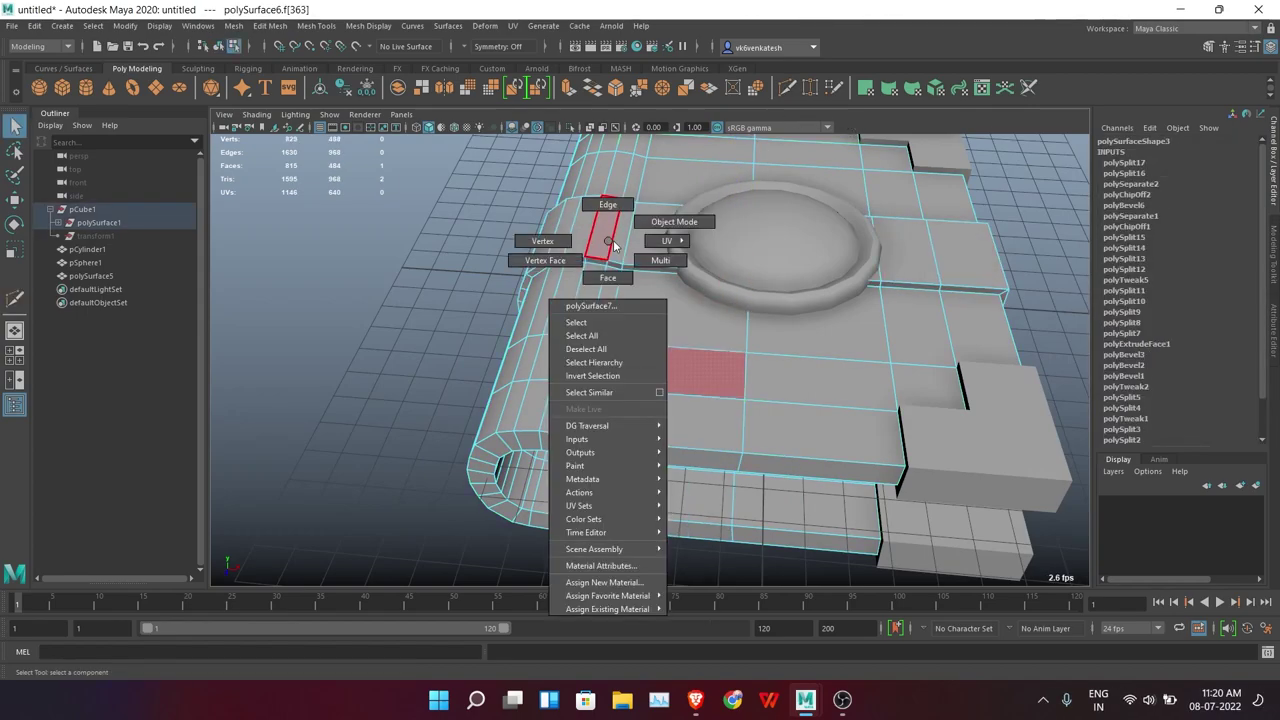
right_click(649, 334)
left_click(515, 96)
mouse_move(600, 330)
left_mouse_down("alt")
mouse_move(746, 323)
mouse_move(855, 454)
mouse_move(700, 380)
left_mouse_up("alt")
double_click(762, 339)
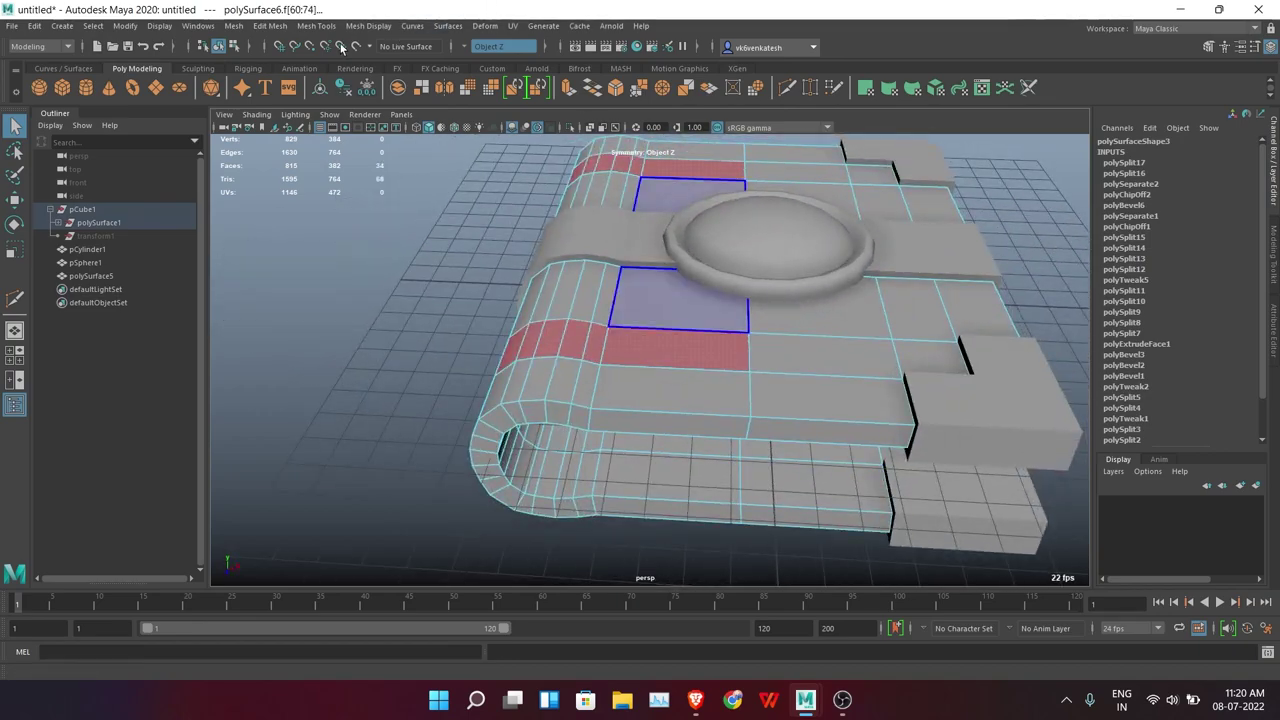
Extract the two strips and combine them into one object, polySurface10
left_click(270, 25)
left_click(300, 389)
right_click_drag(372, 234, 405, 220)
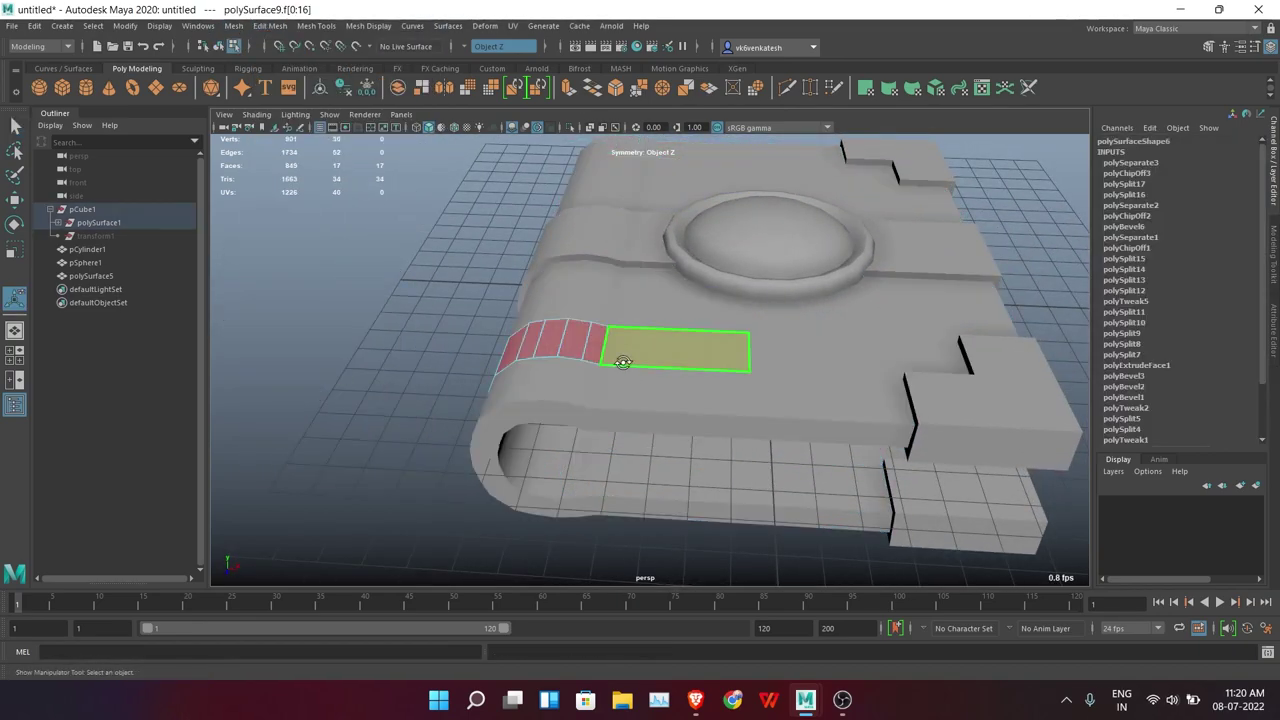
left_click_drag(405, 222, 427, 241, "alt")
left_click(619, 328)
left_click_drag(619, 328, 635, 232, "alt")
left_click(233, 25)
left_click(255, 52)
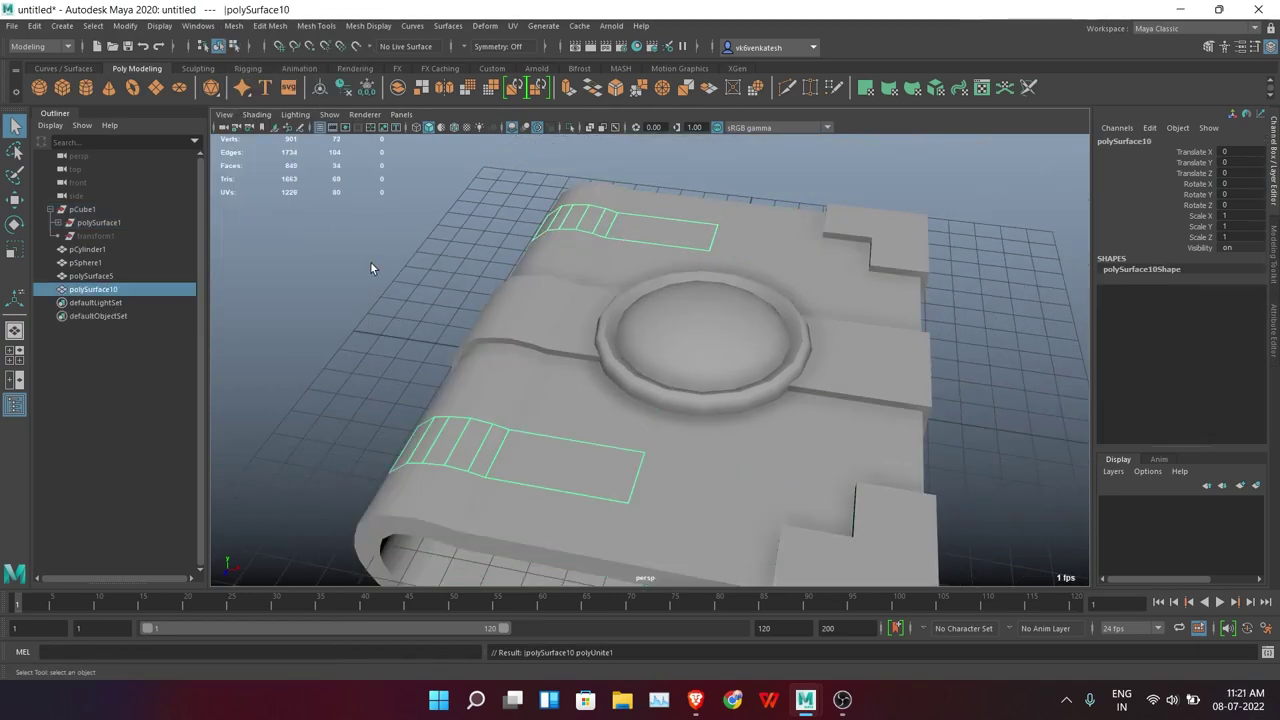
left_click(567, 91)
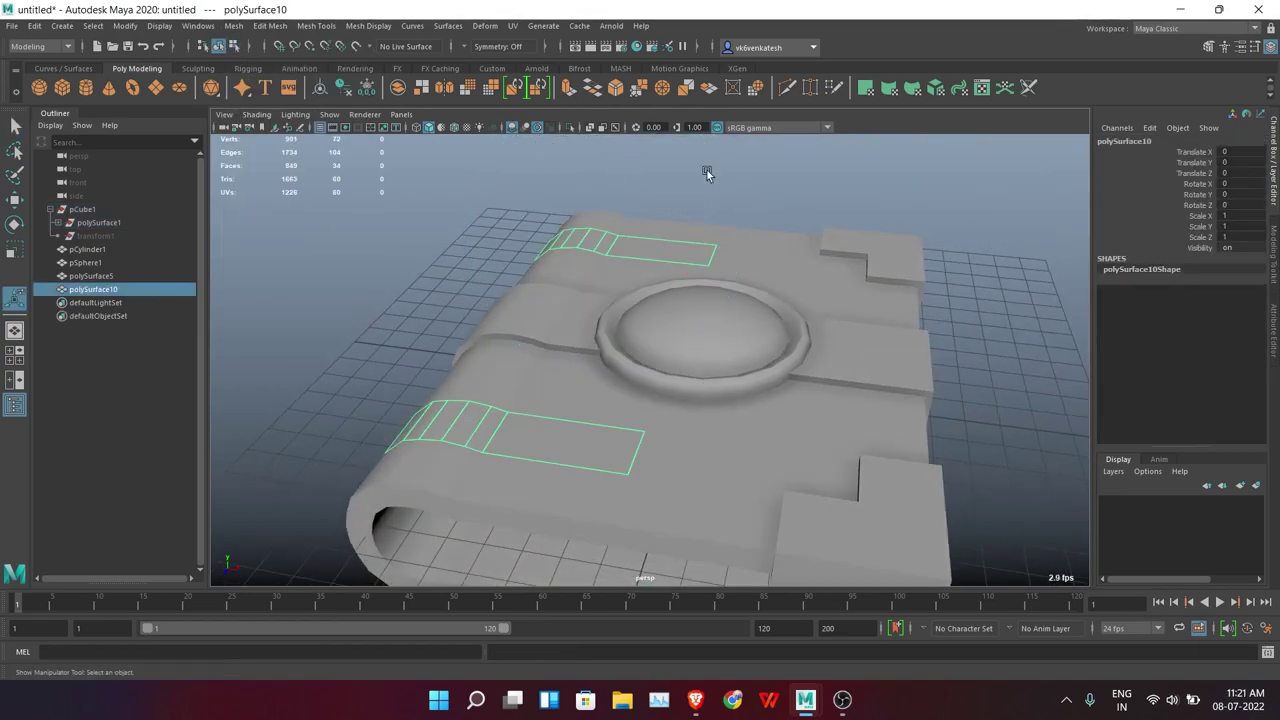
Cut a new edge across the strap faces and isolate polySurface10
left_click_drag(705, 171, 505, 413, "alt")
left_click(494, 95)
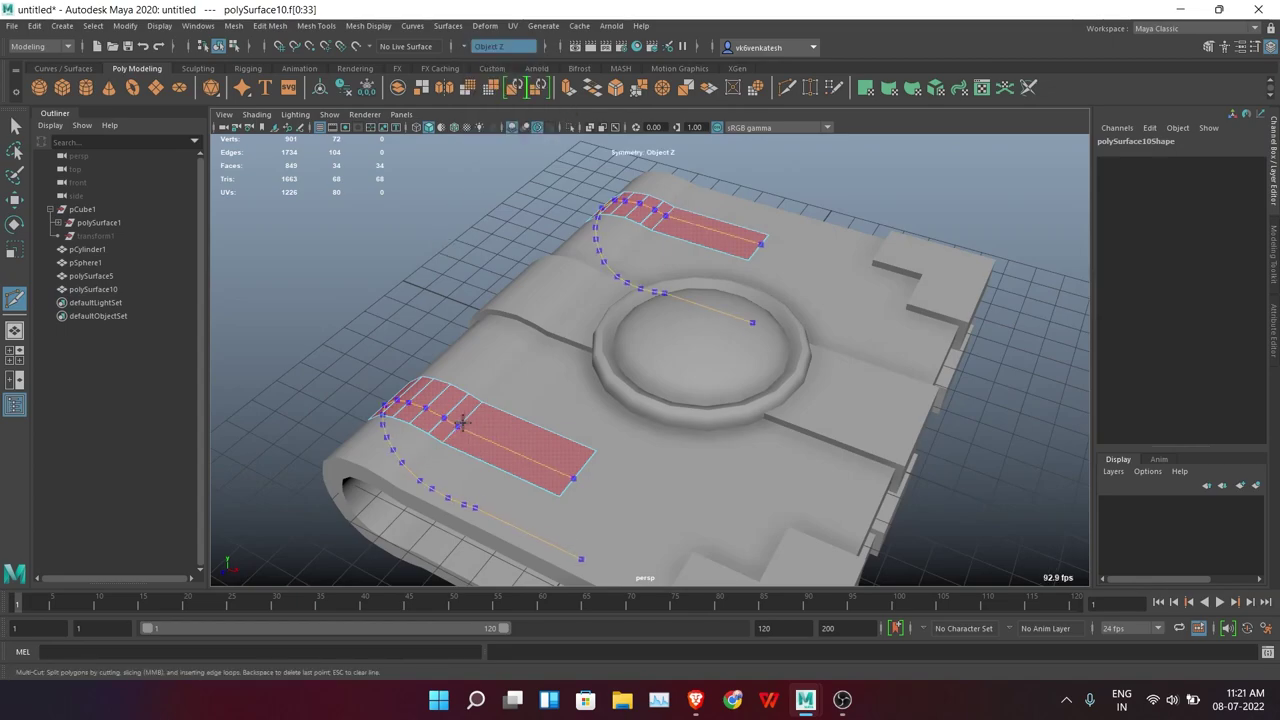
left_click(483, 403)
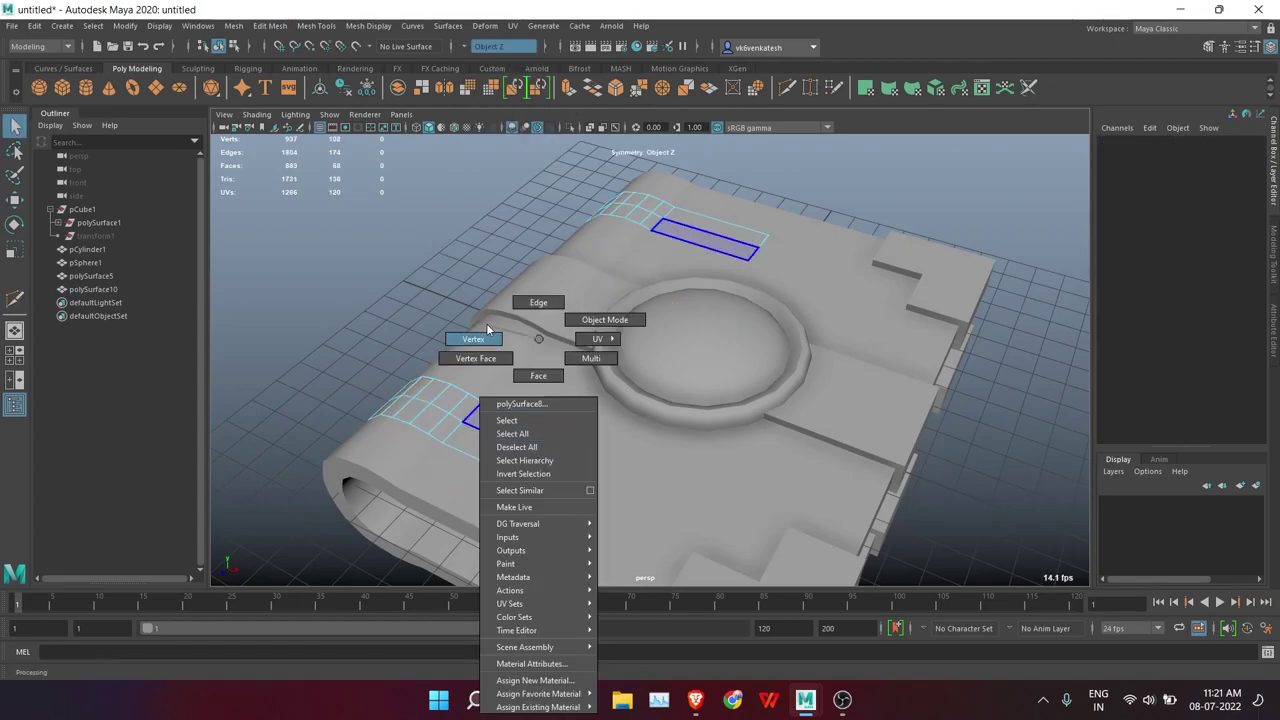
right_click_drag(537, 330, 486, 323)
right_click_drag(429, 286, 400, 300)
key("ctrl+1")
In top view, pull the strap end vertices out into pointed tips
key("F9")
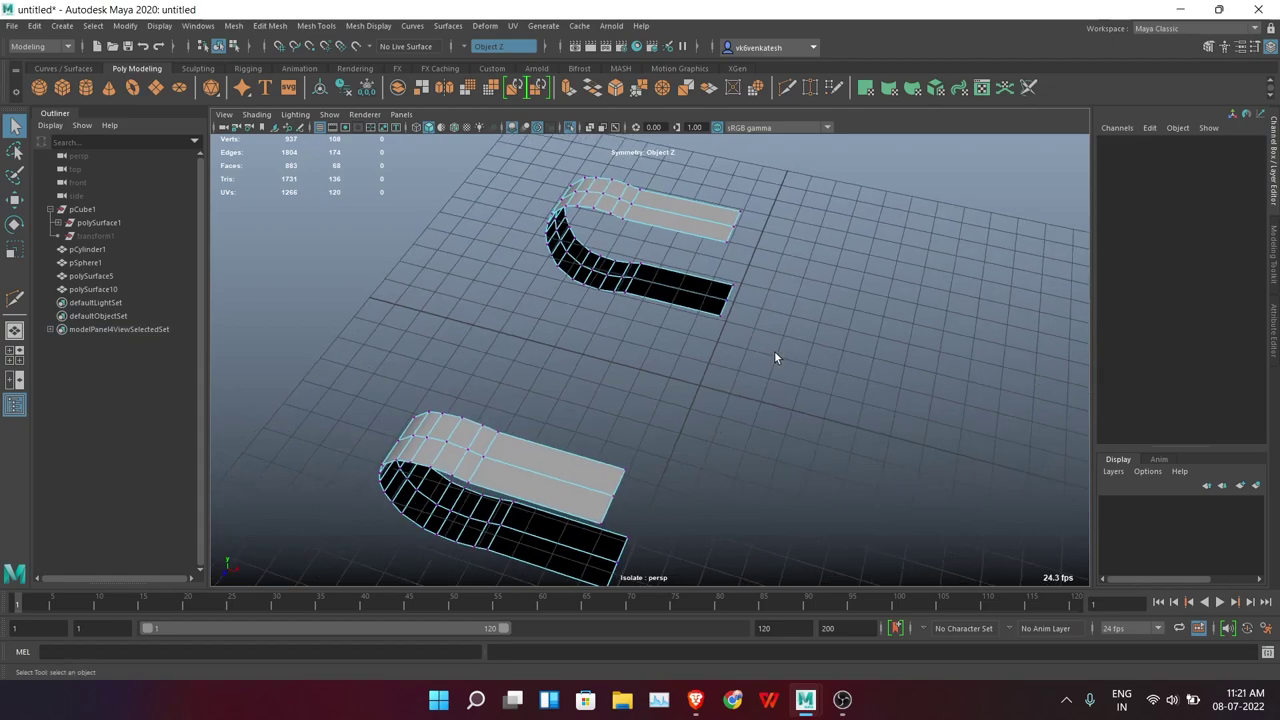
left_click(540, 262)
key("w")
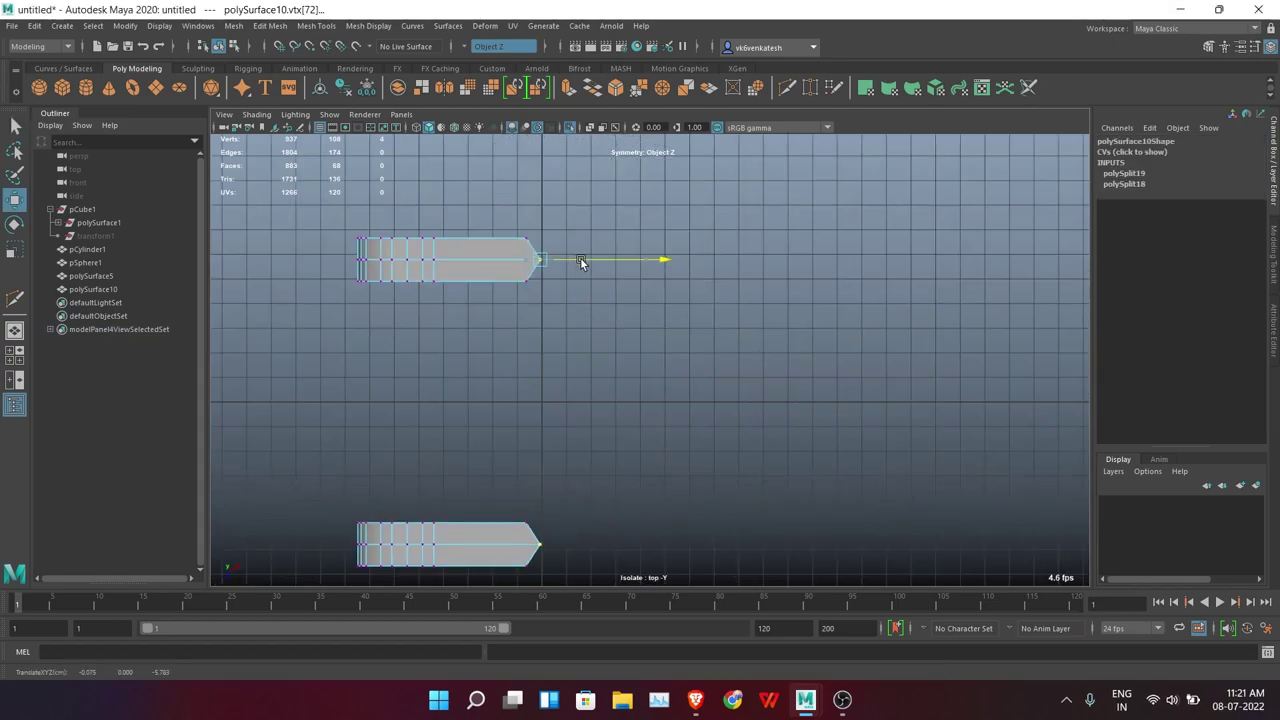
middle_click_drag(578, 260, 628, 255, "alt")
scroll(679, 224, "up", 3)
left_click(692, 241)
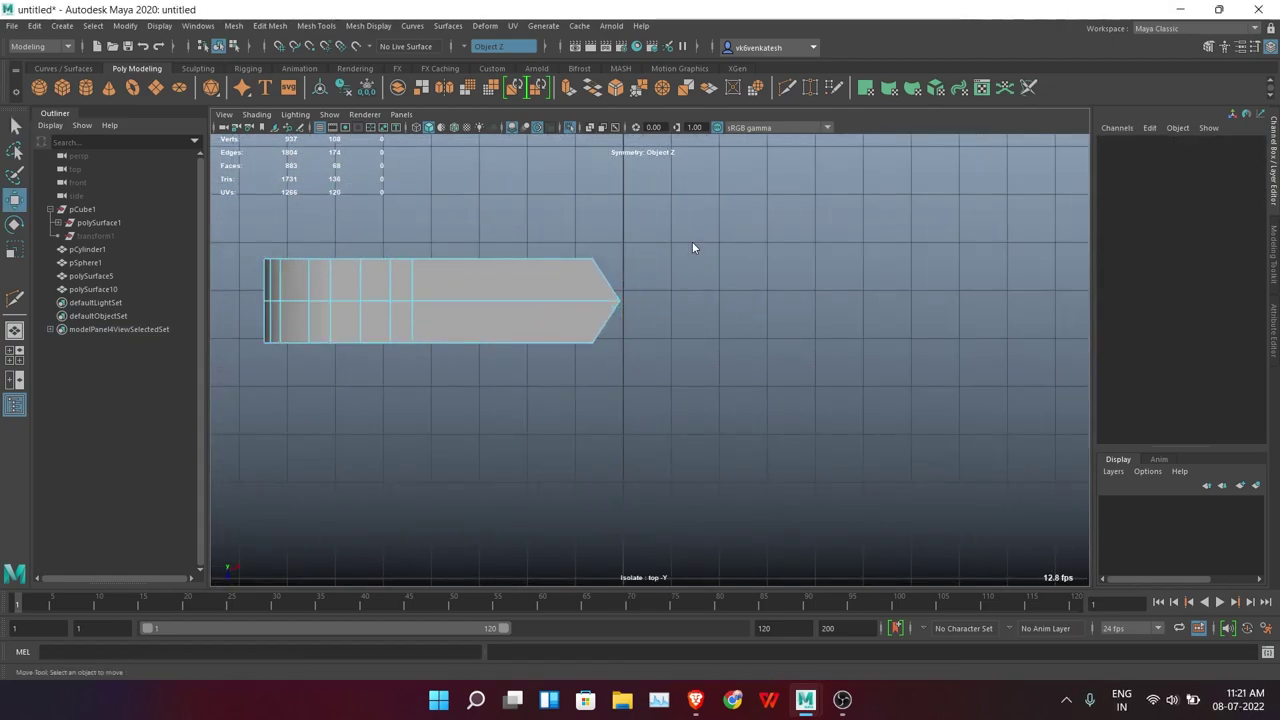
left_click(713, 254)
left_click(569, 127)
Extrude the strap faces to a thickness of 0.34
left_click(570, 89)
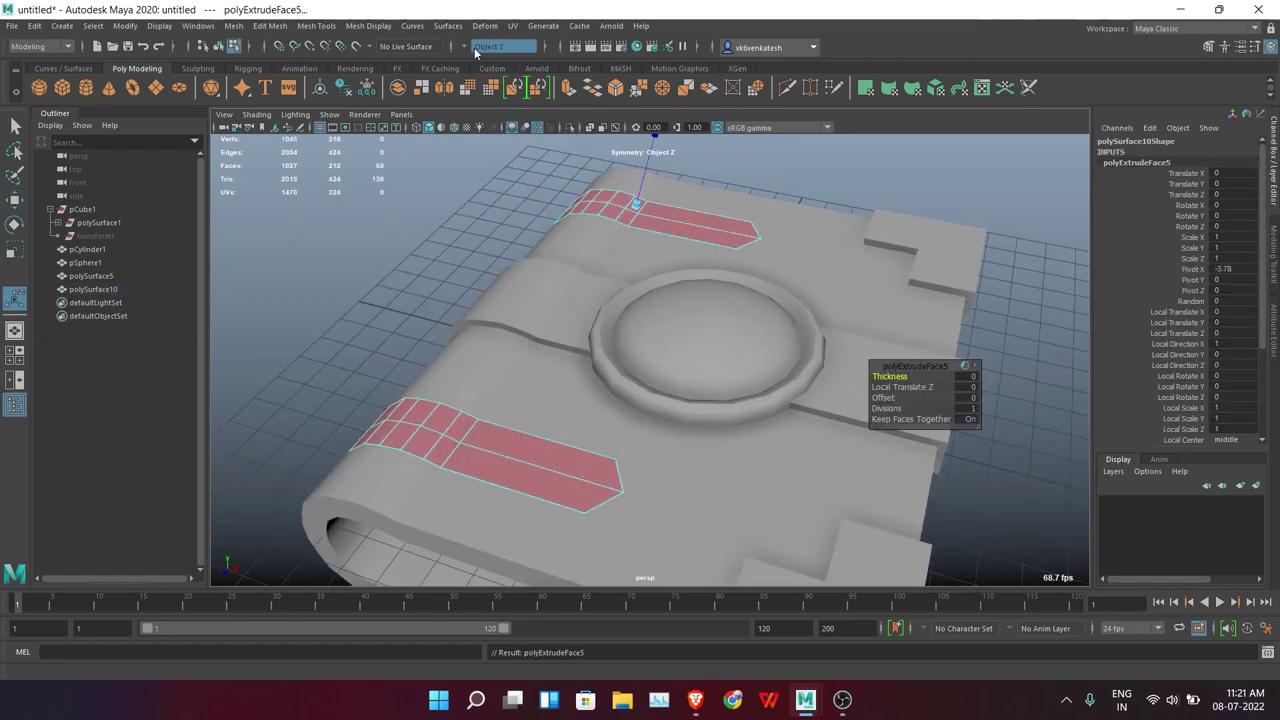
left_click_drag(909, 473, 850, 232, "alt")
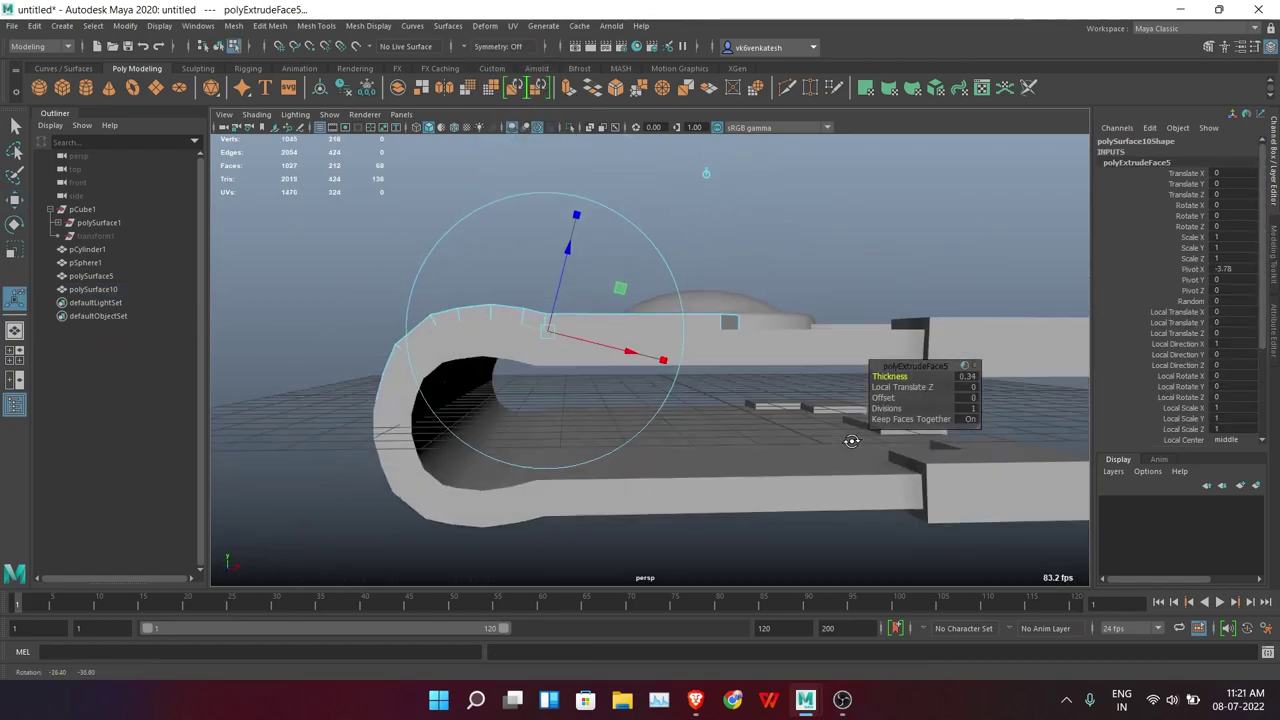
right_click_drag(850, 232, 880, 216)
mouse_move(880, 221)
left_mouse_down("alt")
mouse_move(857, 443)
mouse_move(820, 330)
left_mouse_up("alt")
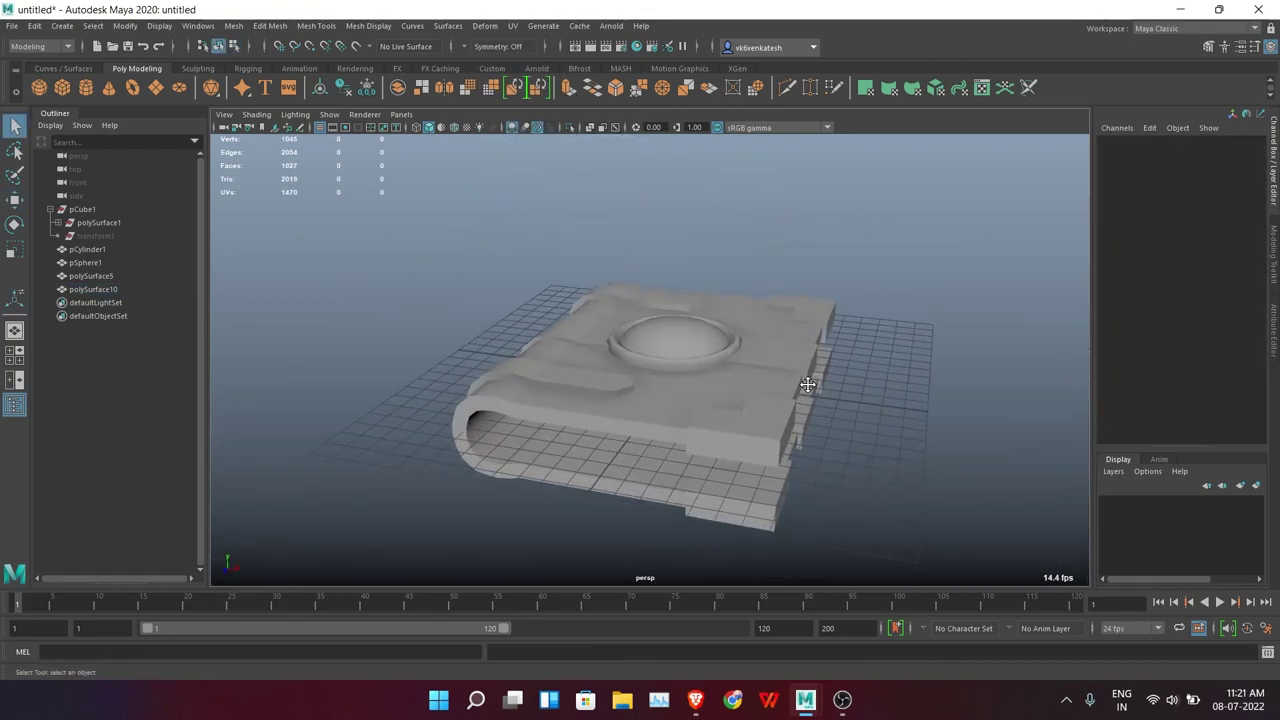
Create a polygon cube and stretch its right side out in front view
left_click(62, 88)
key("space")
left_click_drag(645, 295, 647, 320)
key("r")
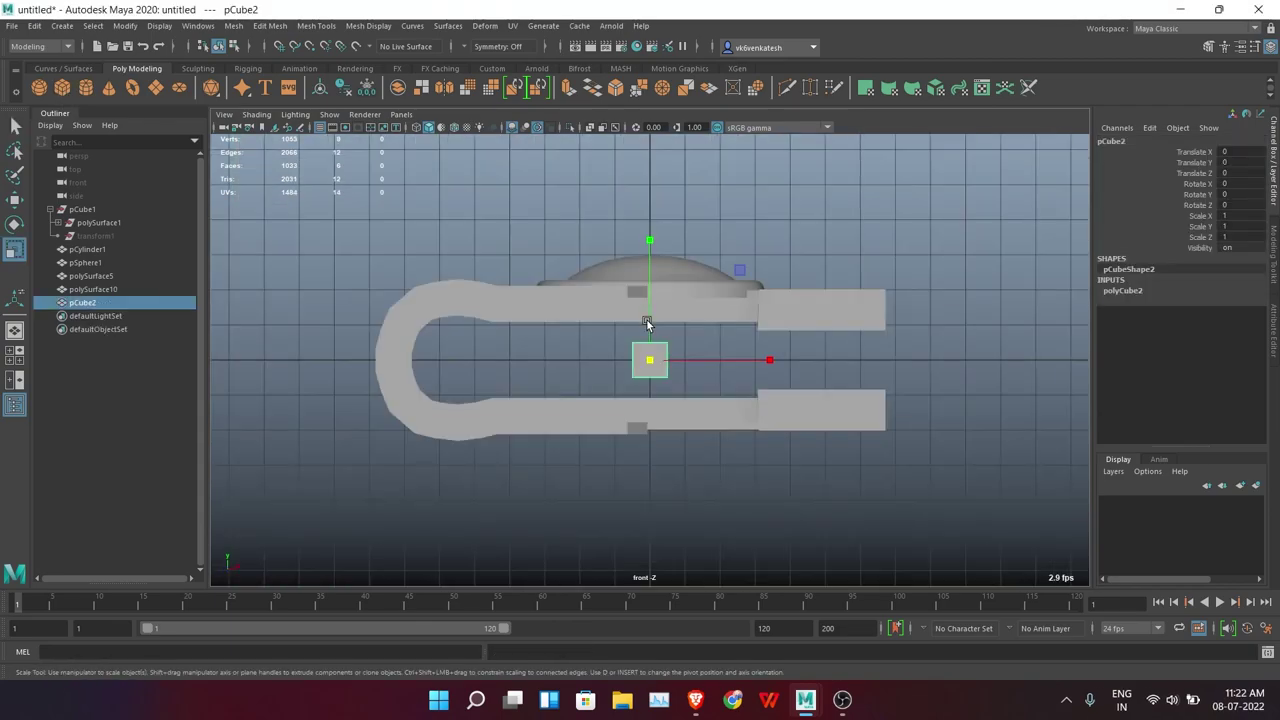
key("F9")
key("4")
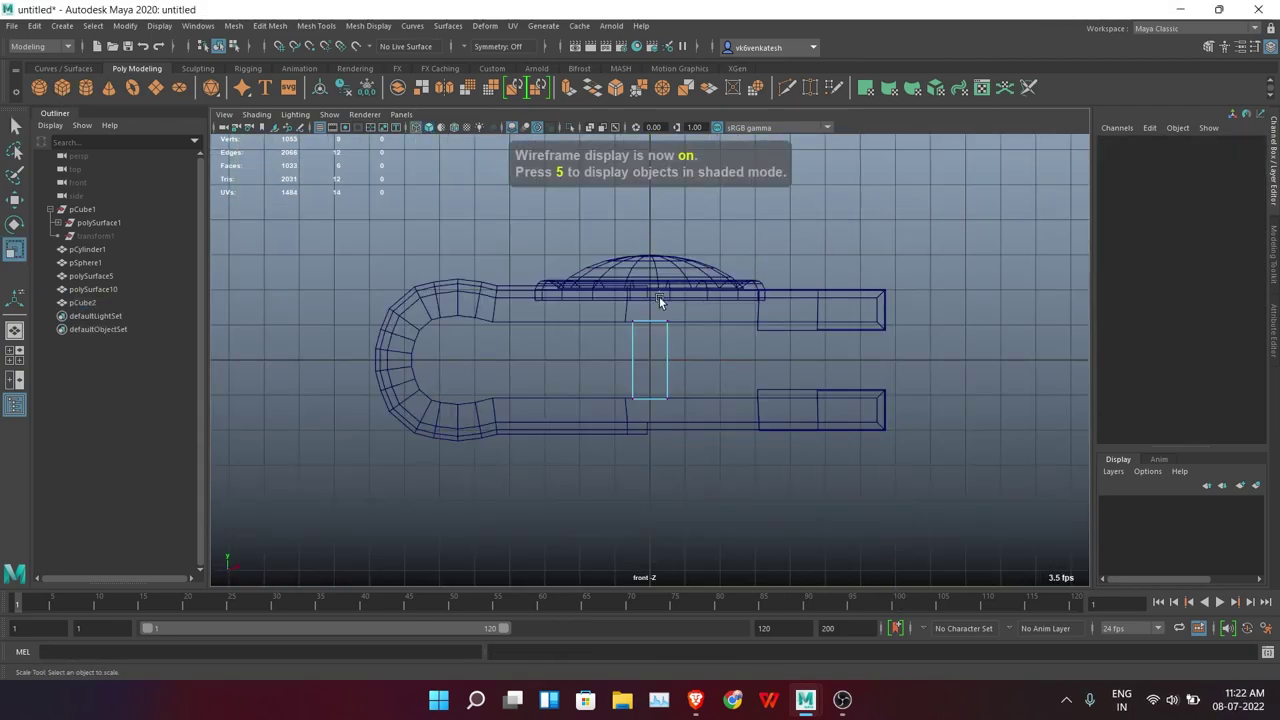
scroll(659, 296, "up", 2)
left_click_drag(780, 285, 845, 440)
key("w")
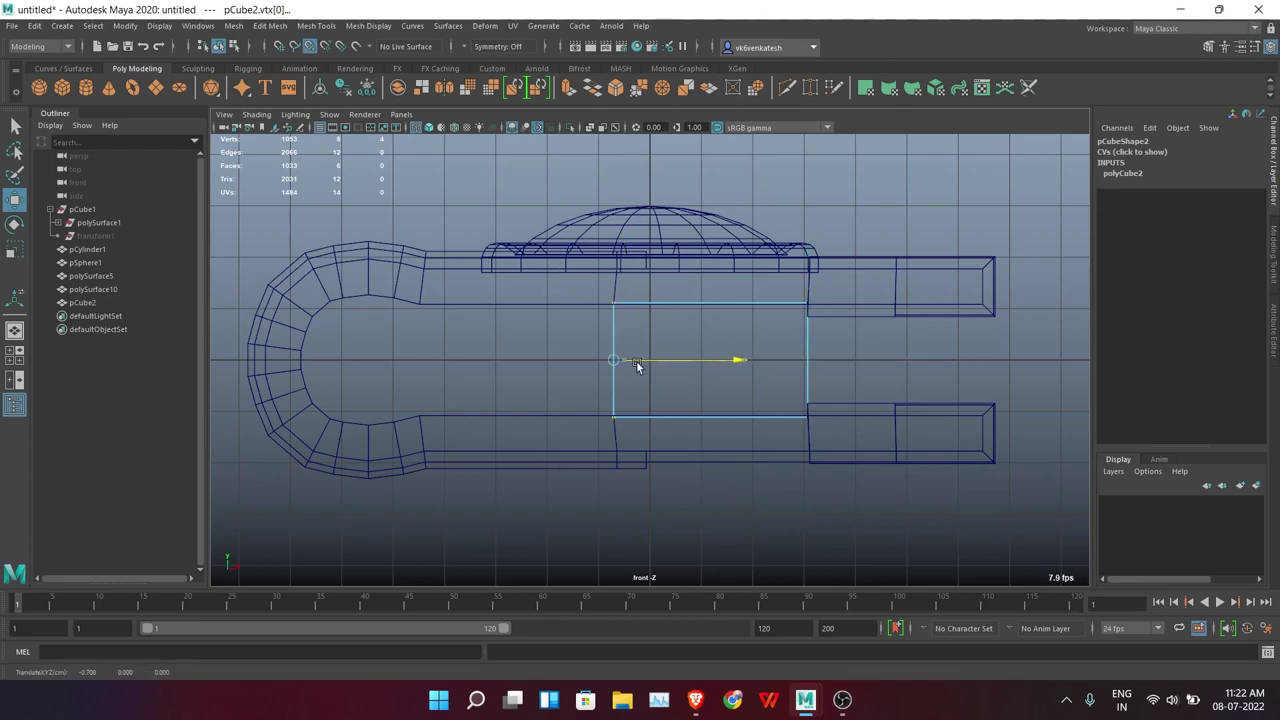
left_click_drag(470, 364, 470, 364)
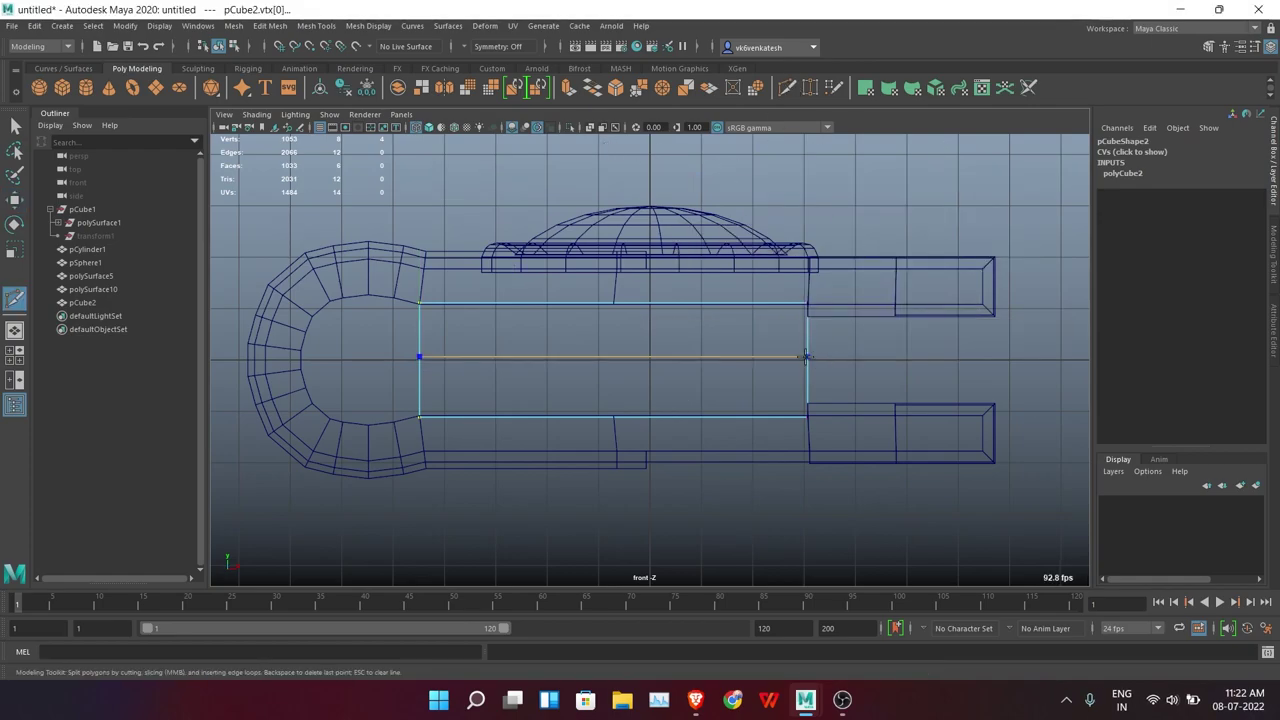
Cut across the cube and extrude its left end face toward the spine
key("q")
left_click(860, 205)
left_click_drag(369, 342, 445, 377)
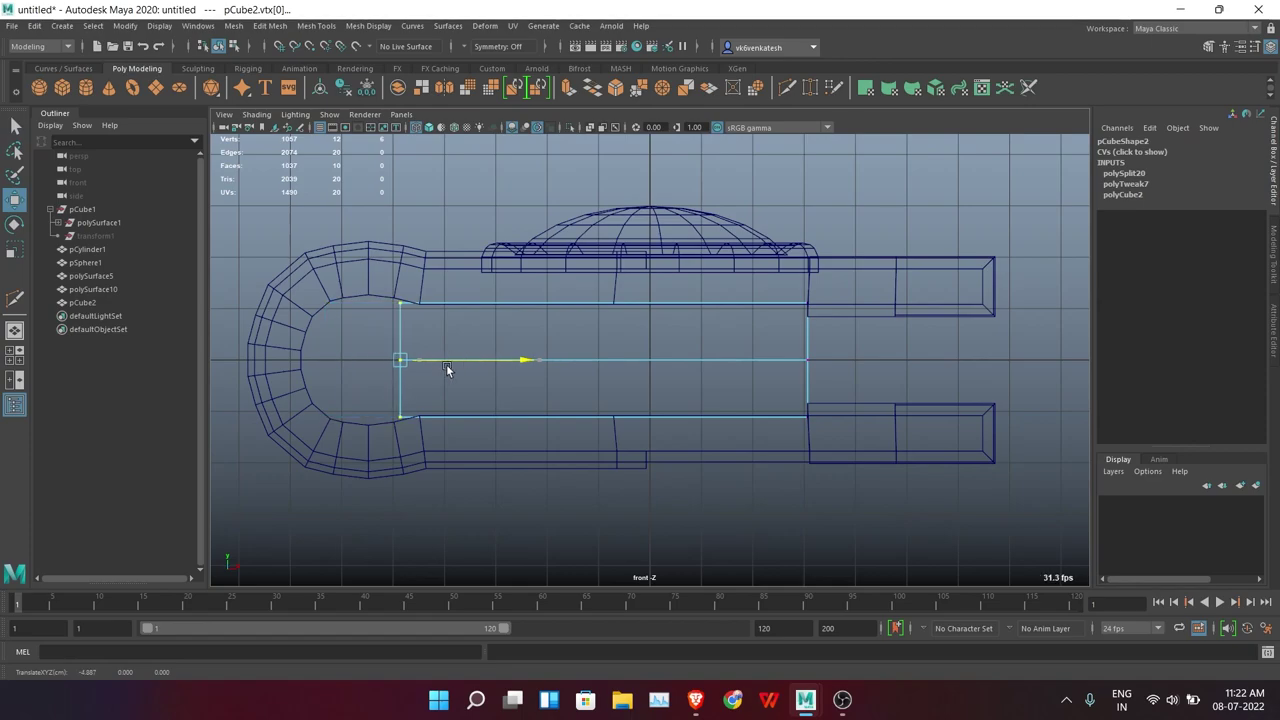
key("ctrl+z")
left_click_drag(360, 233, 440, 440)
key("ctrl+e")
left_click_drag(493, 362, 404, 366)
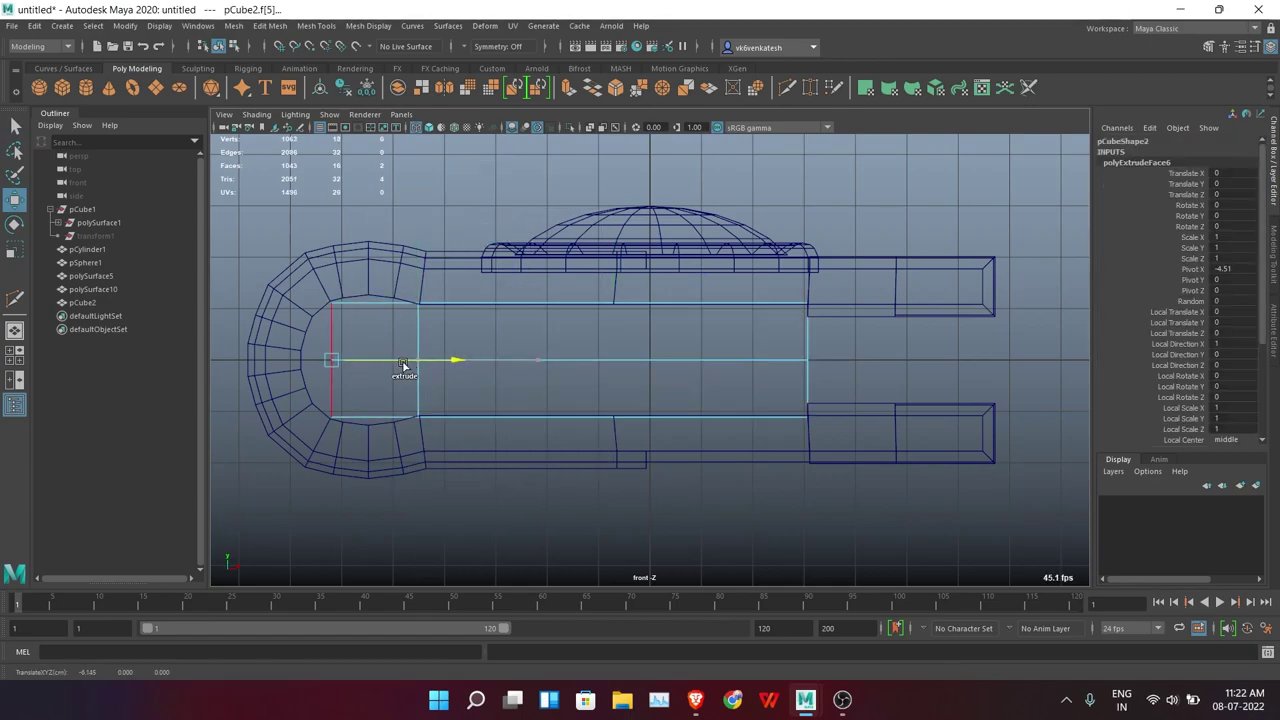
left_click_drag(546, 288, 318, 430)
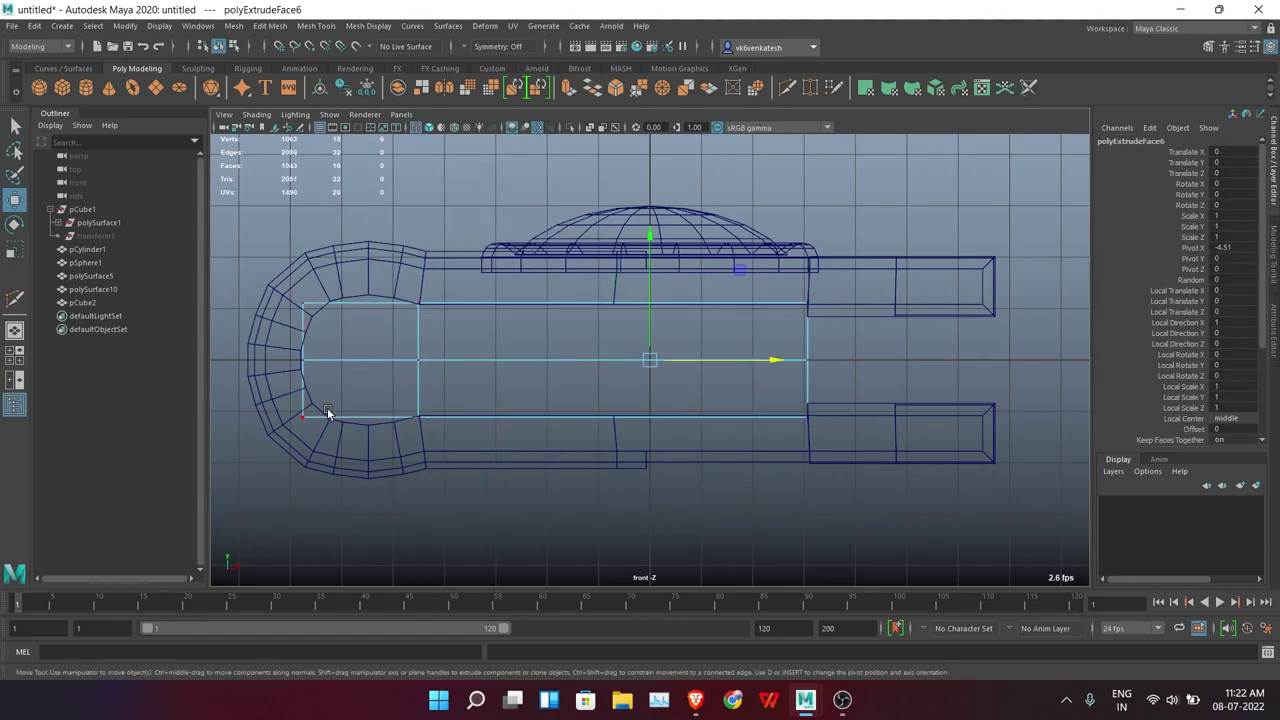
Add an edge loop near the rounded end and bevel it and the middle loop
left_click(789, 91)
left_click(349, 318, "ctrl")
key("r")
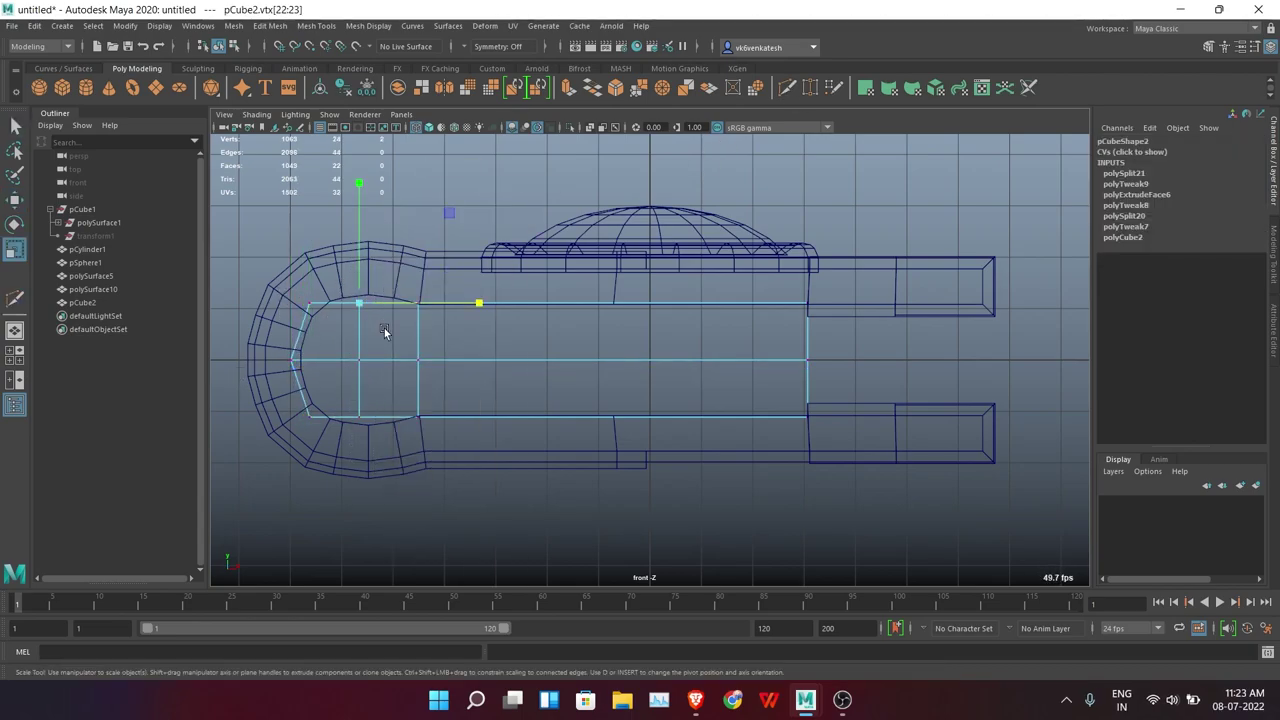
right_click_drag(362, 271, 395, 372, "ctrl")
key("w")
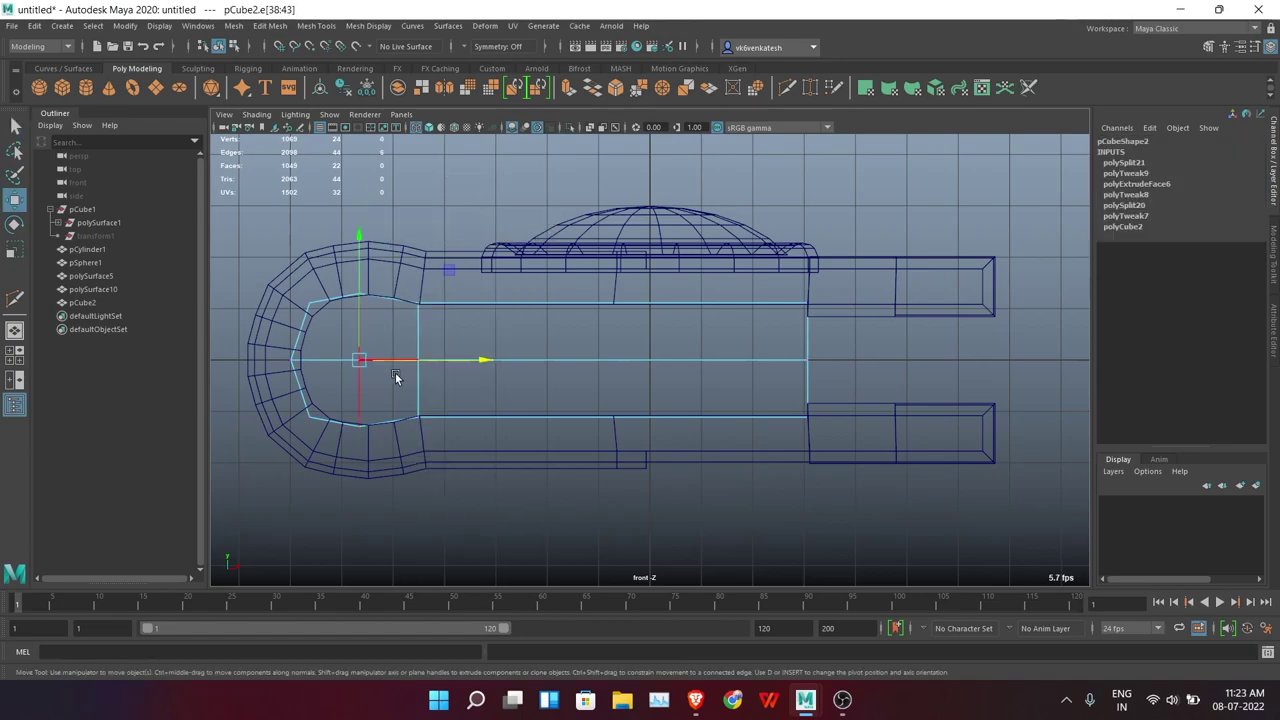
left_click(621, 94)
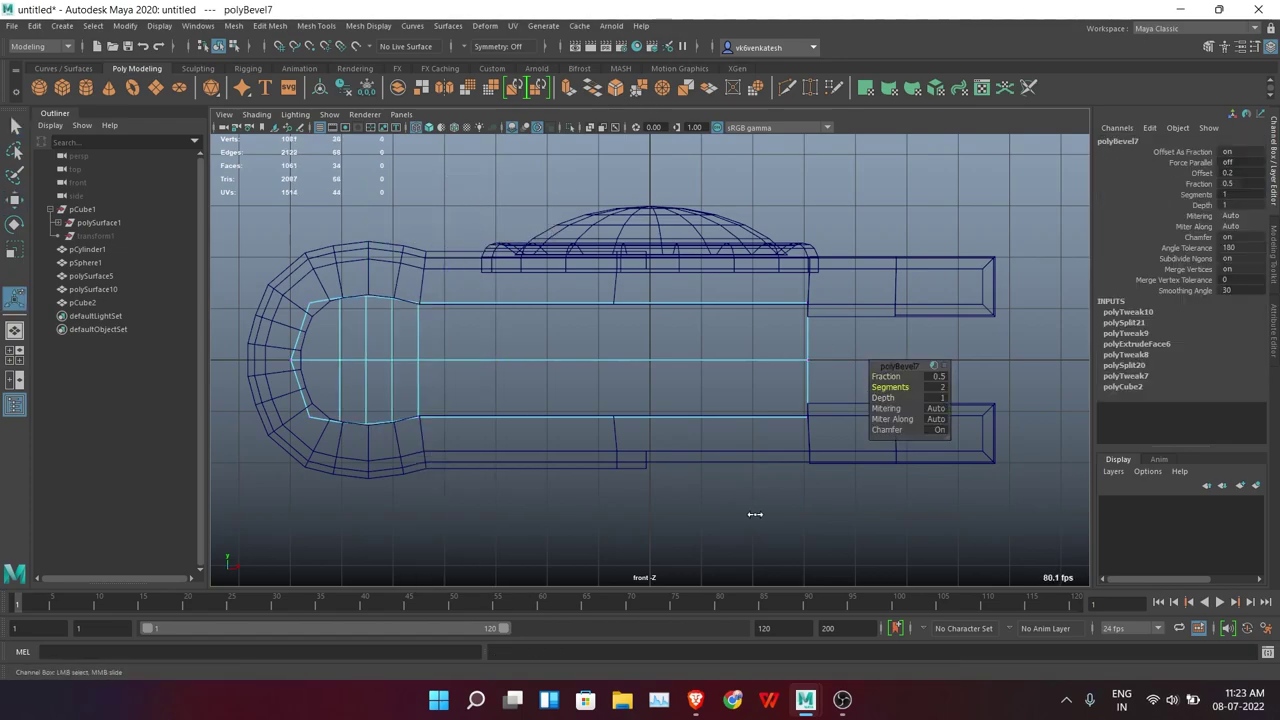
double_click(310, 361)
left_click(620, 87)
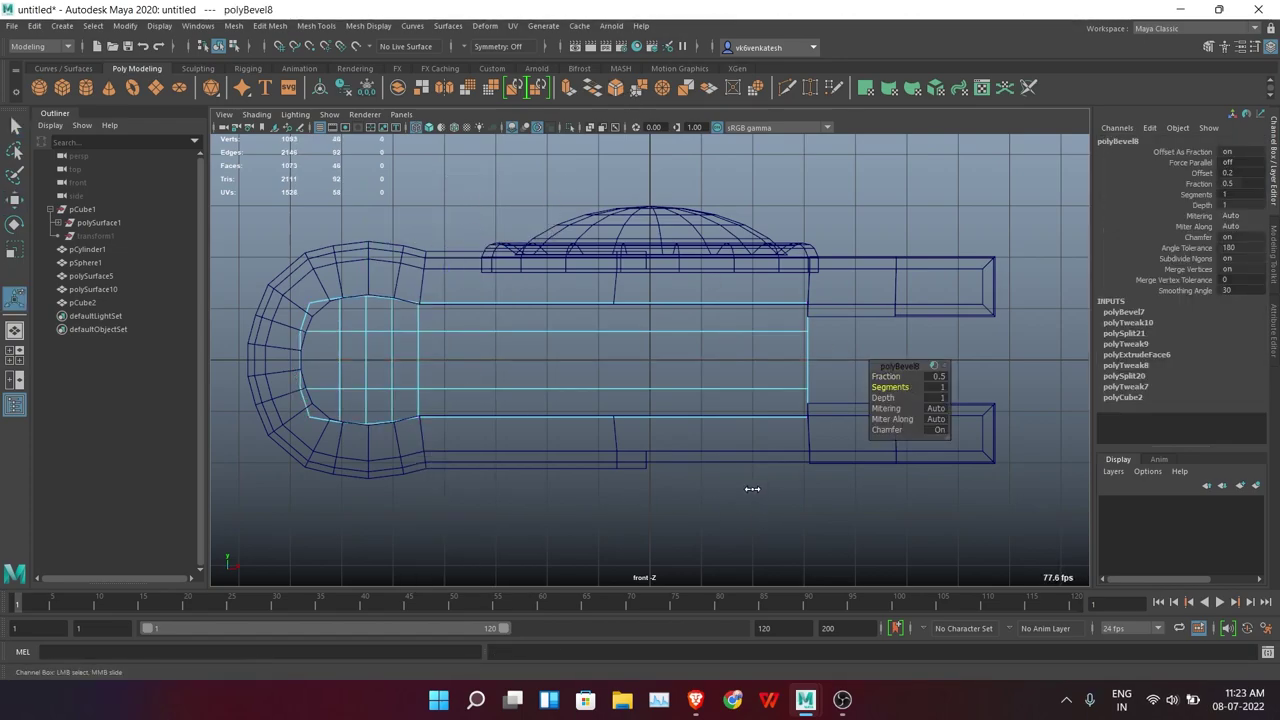
left_click_drag(543, 357, 430, 357)
Scale the inner block along Z to about 15 to span the book's length
key("5")
key("F8")
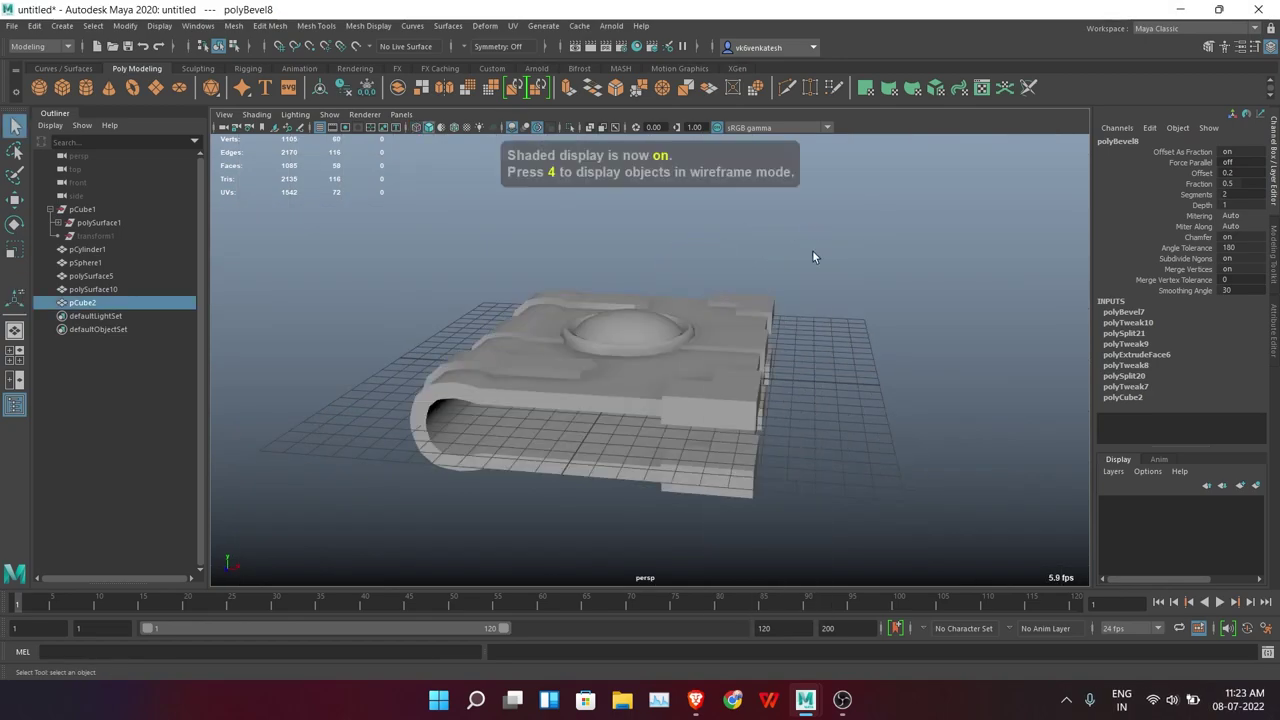
key("r")
mouse_move(814, 321)
left_mouse_down("alt")
mouse_move(619, 383)
mouse_move(210, 387)
left_mouse_up("alt")
mouse_move(603, 469)
left_mouse_down("alt")
mouse_move(834, 474)
mouse_move(700, 471)
mouse_move(708, 486)
mouse_move(560, 314)
mouse_move(593, 348)
left_mouse_up("alt")
left_click(843, 700)
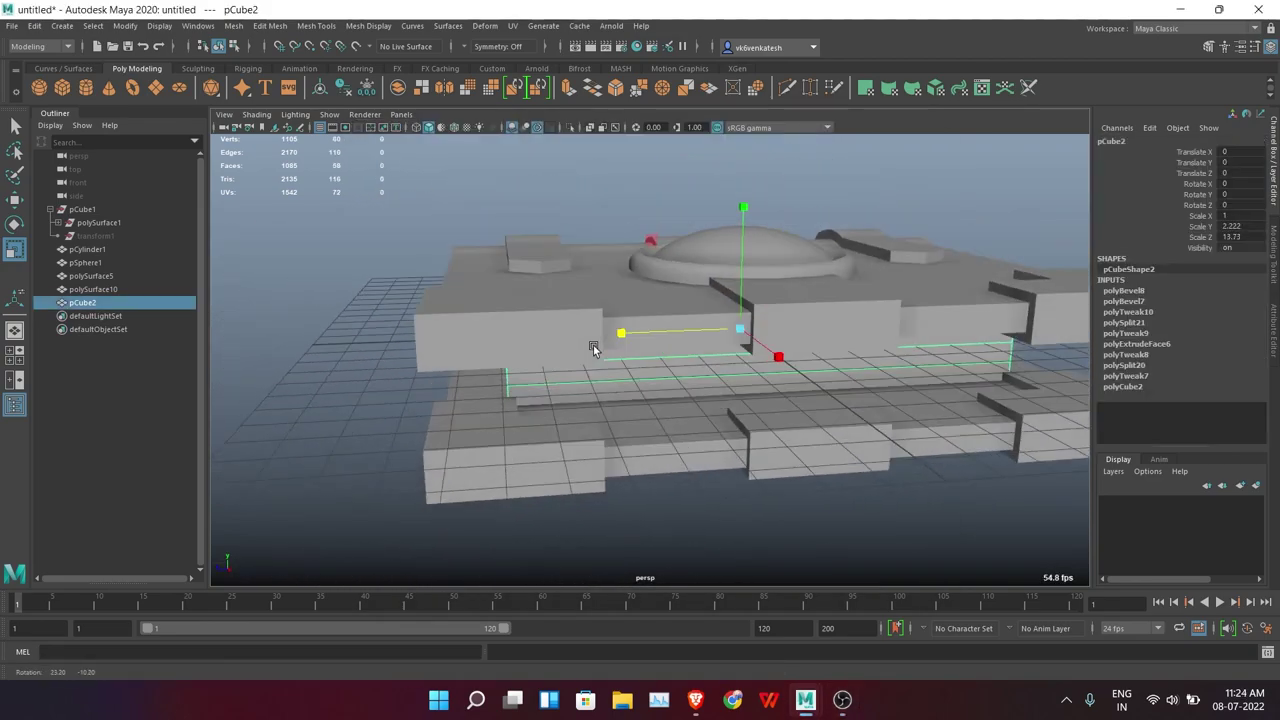
Move the inner block's end face so it fits inside the folded cover
key("F11")
mouse_move(686, 407)
left_mouse_down("alt")
mouse_move(775, 365)
mouse_move(831, 436)
mouse_move(850, 412)
mouse_move(749, 352)
mouse_move(649, 391)
mouse_move(456, 393)
mouse_move(766, 423)
left_mouse_up("alt")
left_click(617, 347)
key("w")
left_click(850, 412)
right_click_drag(766, 423, 757, 374, "alt")
left_click_drag(757, 374, 749, 431, "alt")
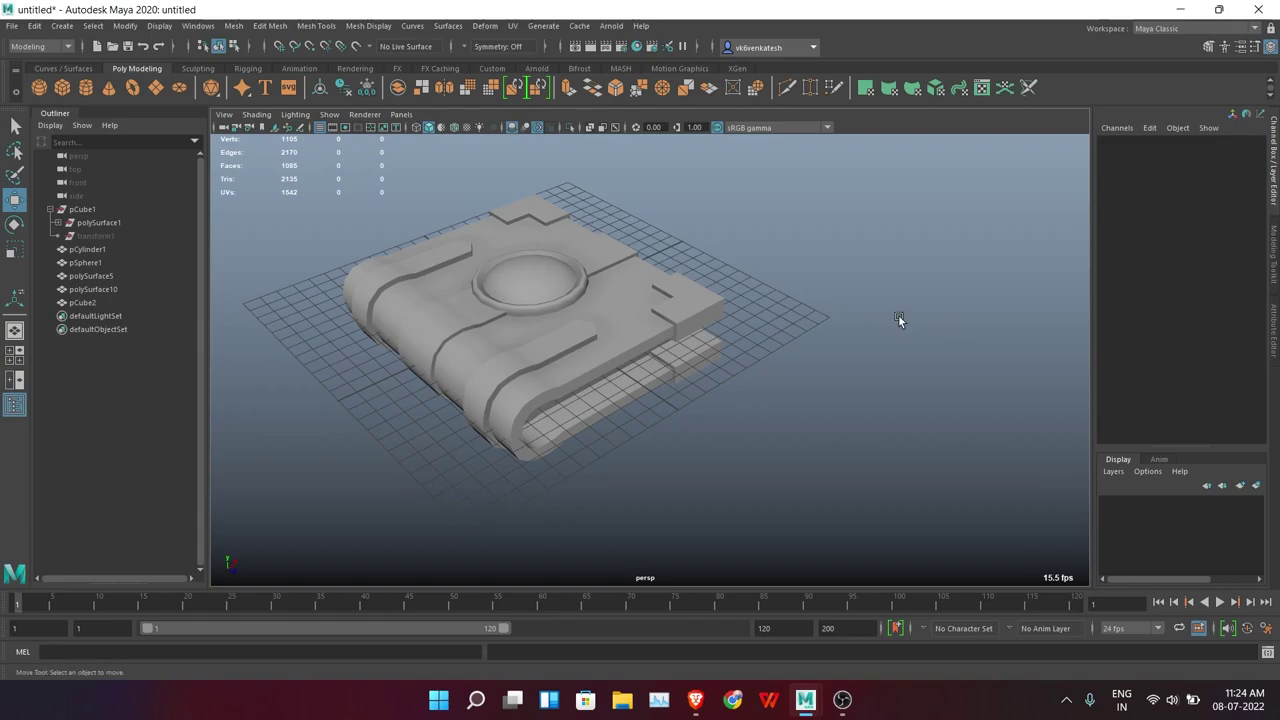
Pick the EP Curve Tool from the Curves/Surfaces shelf
left_click(88, 73)
left_click(86, 87)
key("space")
Draw an S-shaped EP curve, curve1, in side view beside the book's cover edge
left_click_drag(797, 271, 737, 251)
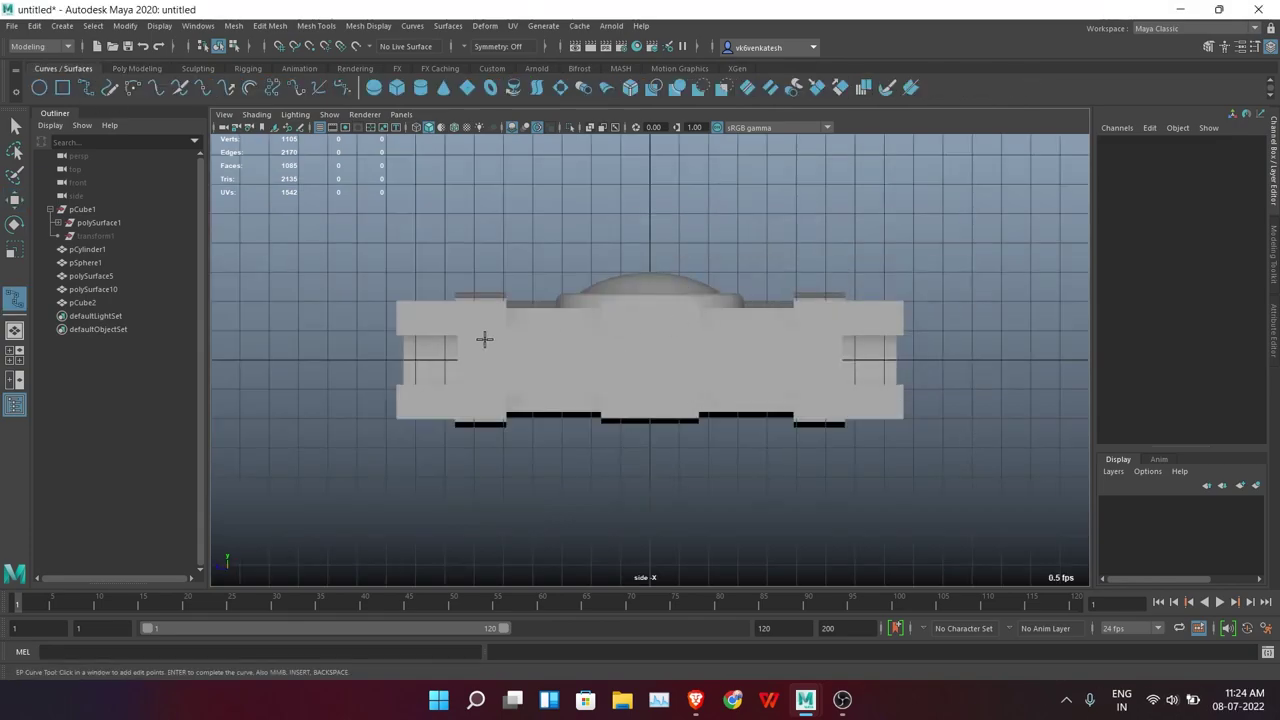
scroll(637, 360, "up", 2)
key("4")
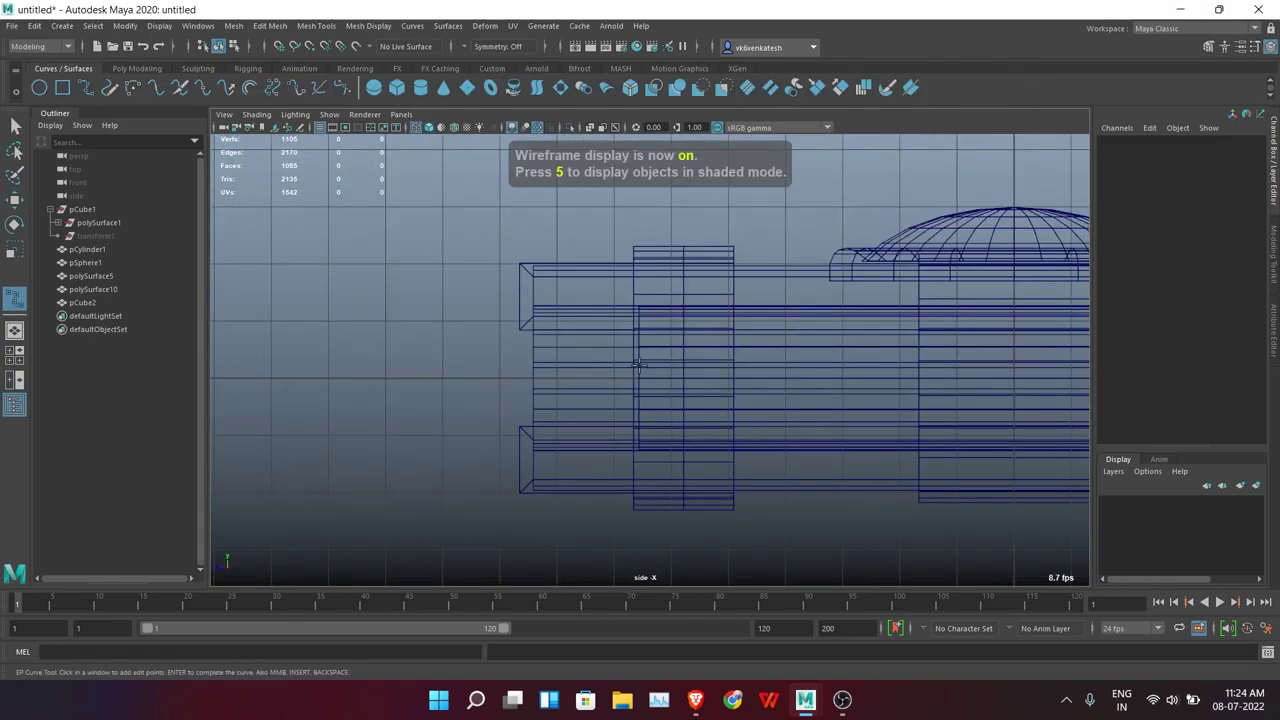
left_click(630, 366)
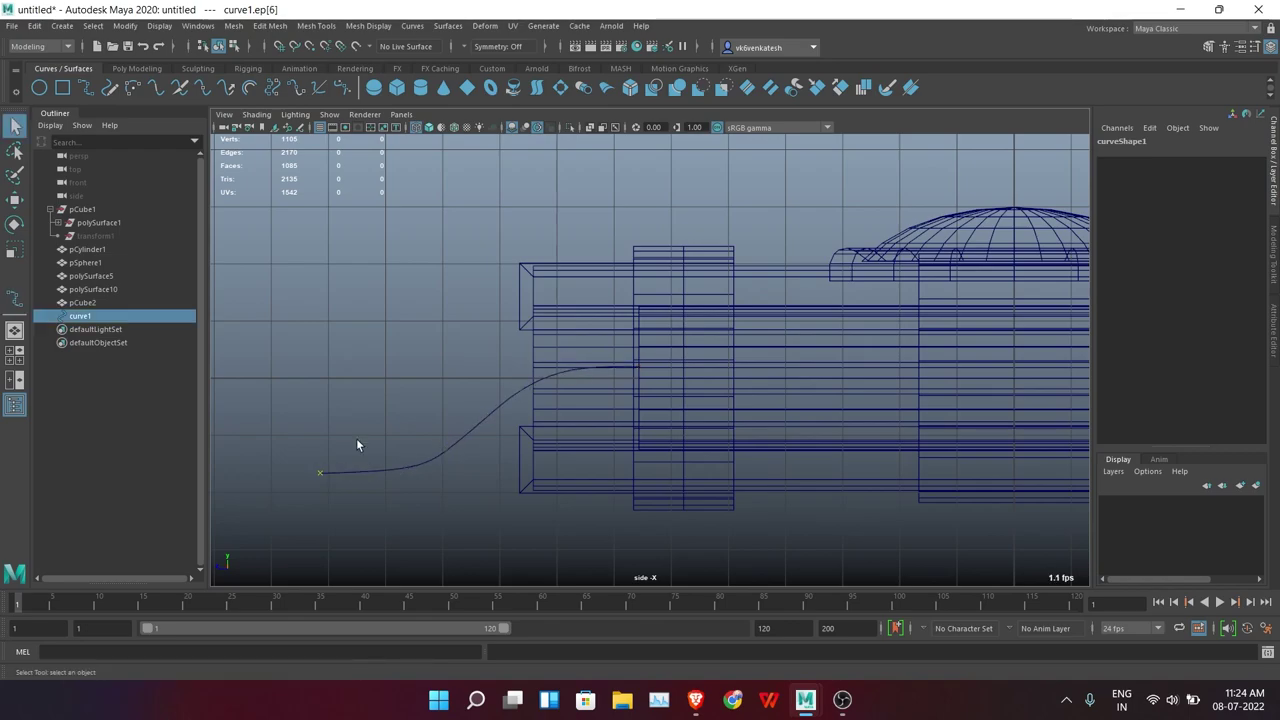
key("Return")
key("space")
left_click_drag(619, 386, 737, 384, "alt")
Create a new polygon cube, move it onto the curve's start and flatten it
key("5")
left_click(136, 68)
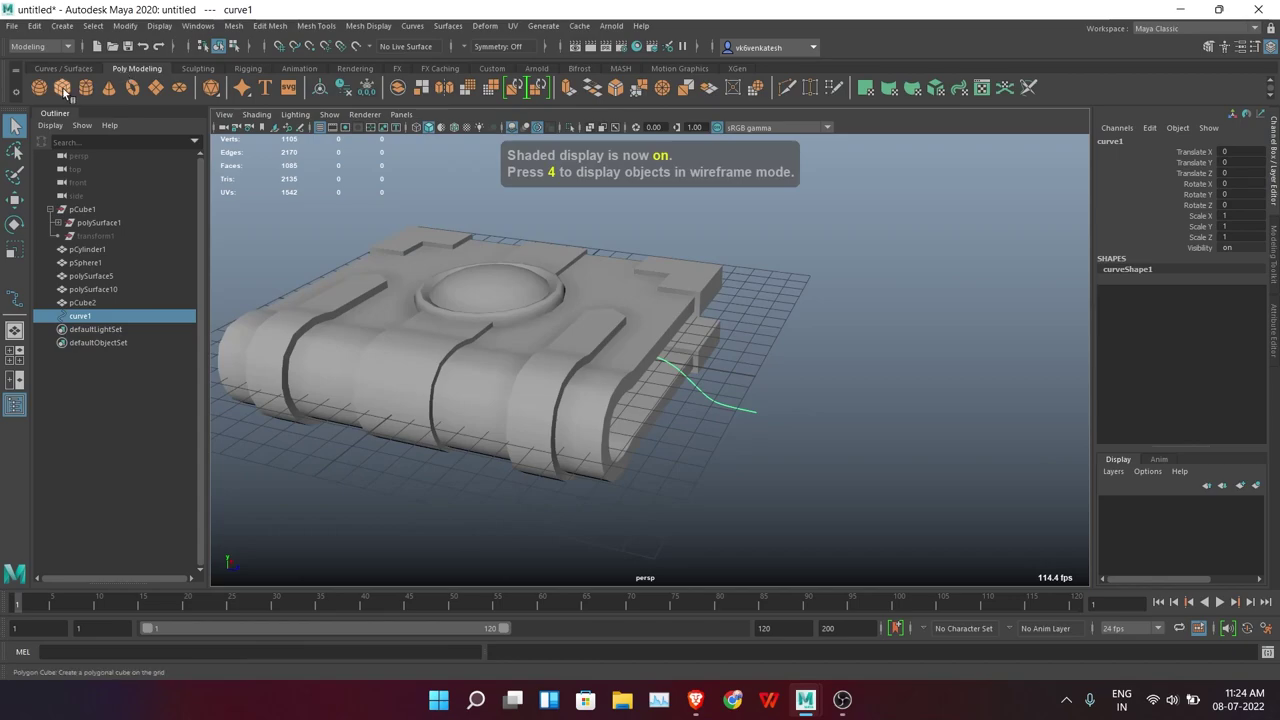
left_click(62, 88)
left_click(569, 128)
key("f")
key("w")
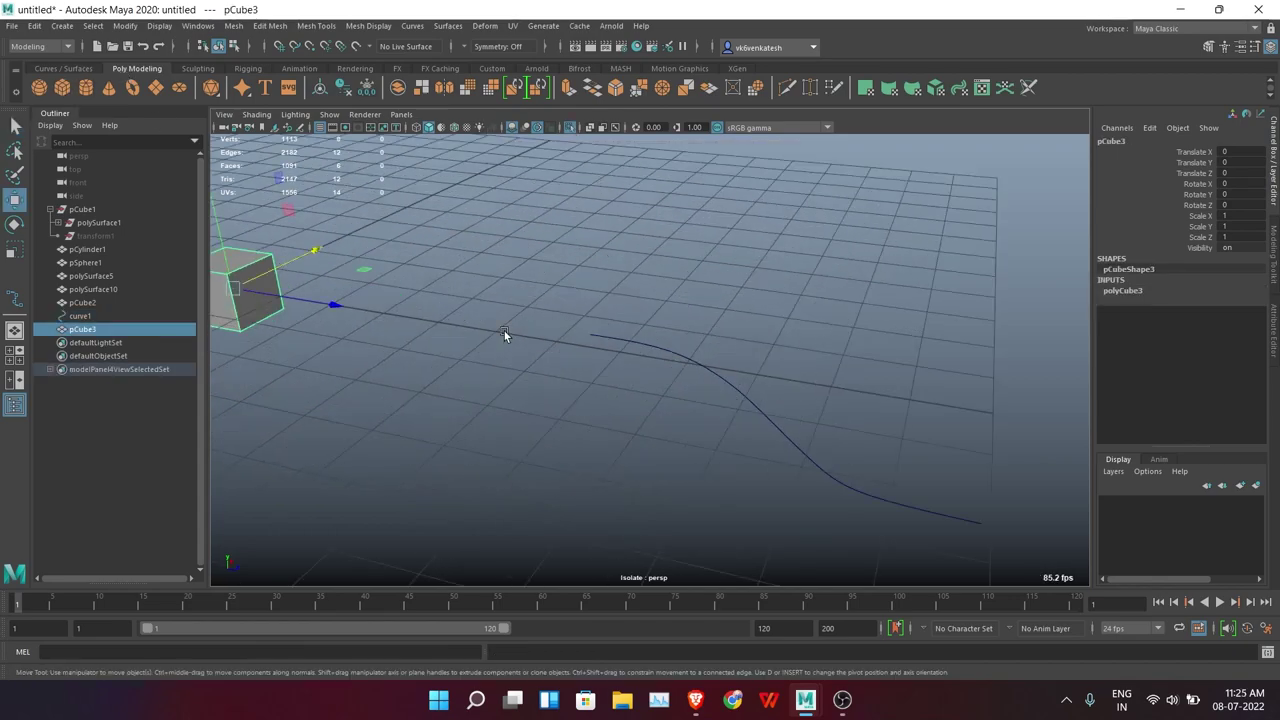
middle_click_drag(603, 333, 550, 335)
left_click_drag(588, 290, 587, 305)
left_click_drag(587, 305, 569, 291, "alt")
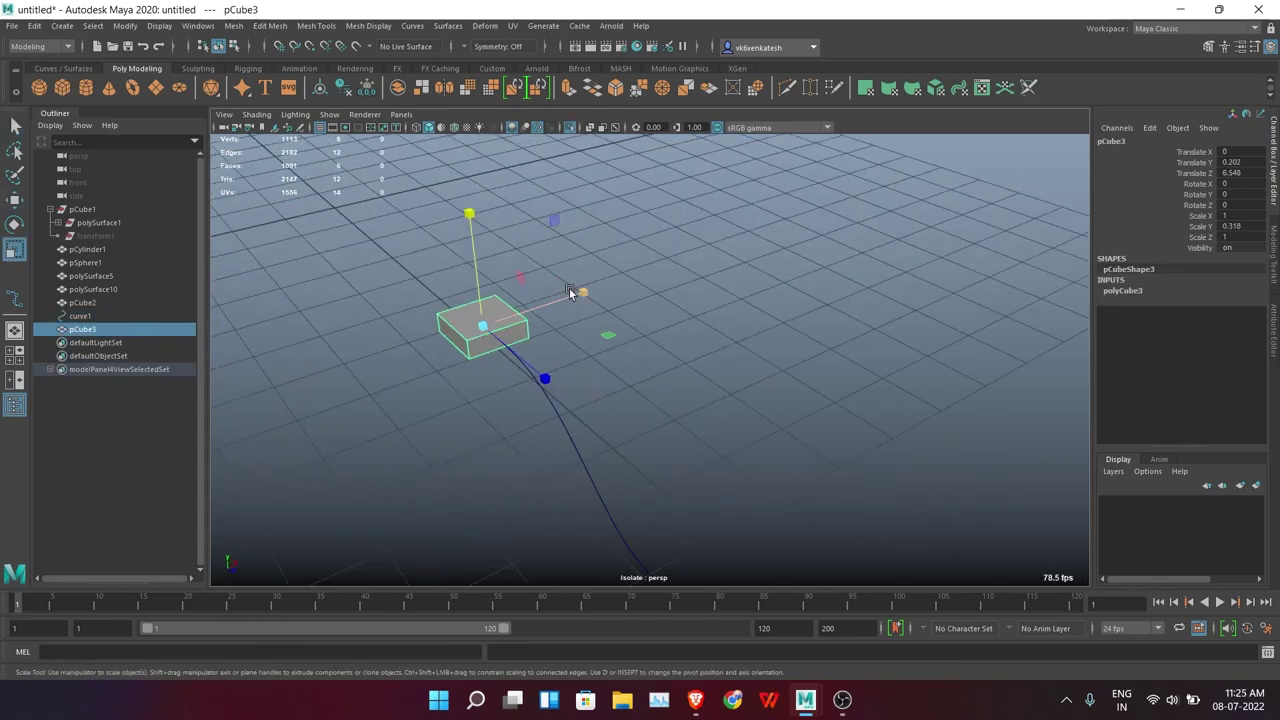
Extrude the cube's end face along curve1 with 8 divisions into an S-shaped strap
left_click(710, 324, "shift")
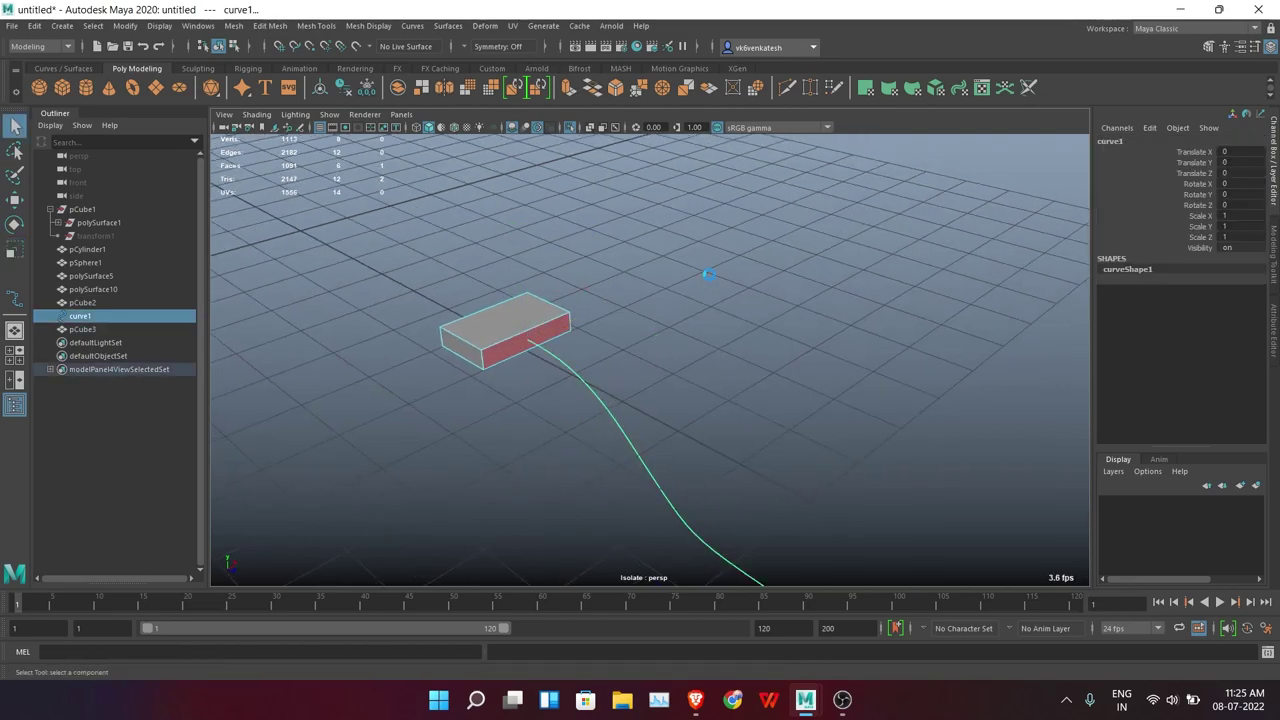
key("ctrl+e")
middle_click_drag(1008, 513, 929, 518)
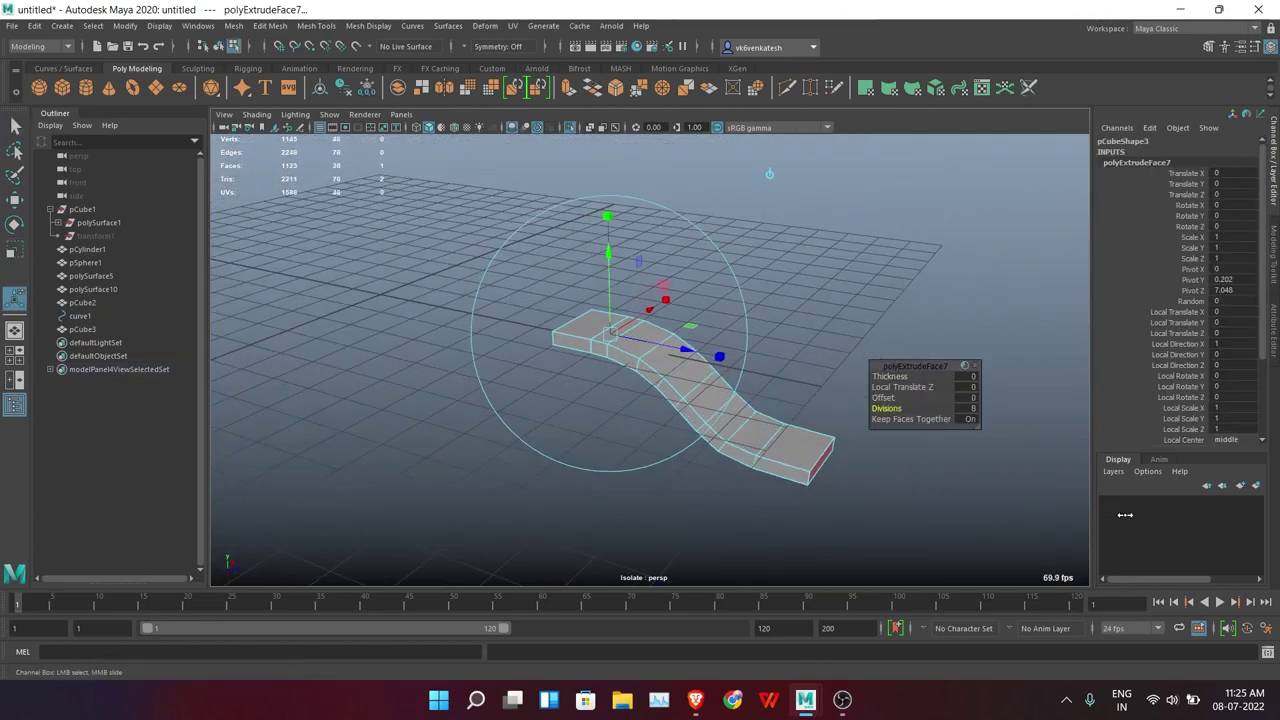
key("F8")
mouse_move(923, 275)
left_mouse_down("alt")
mouse_move(466, 277)
mouse_move(820, 319)
mouse_move(821, 307)
left_mouse_up("alt")
key("ctrl+1")
Check the curve, the new strap and the book body, undoing an accidental curve move
left_click(80, 316)
key("w")
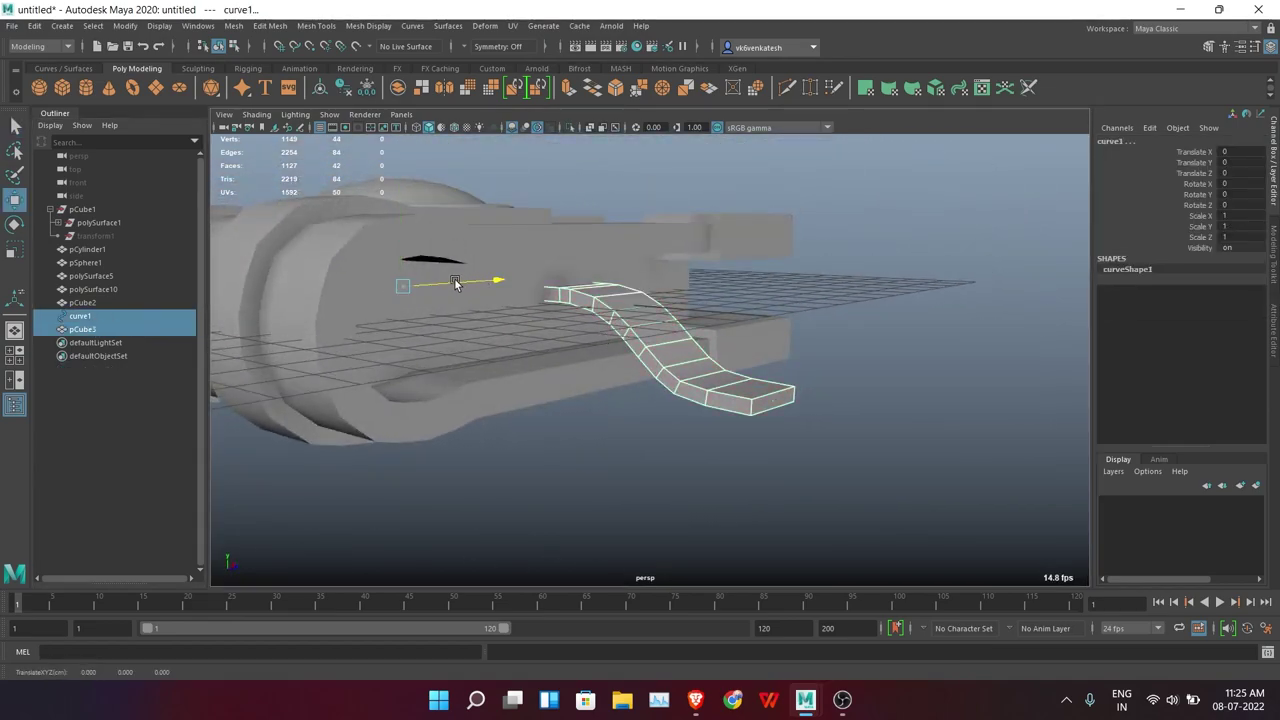
key("ctrl+z")
key("ctrl+z")
key("ctrl+z")
left_click(82, 329)
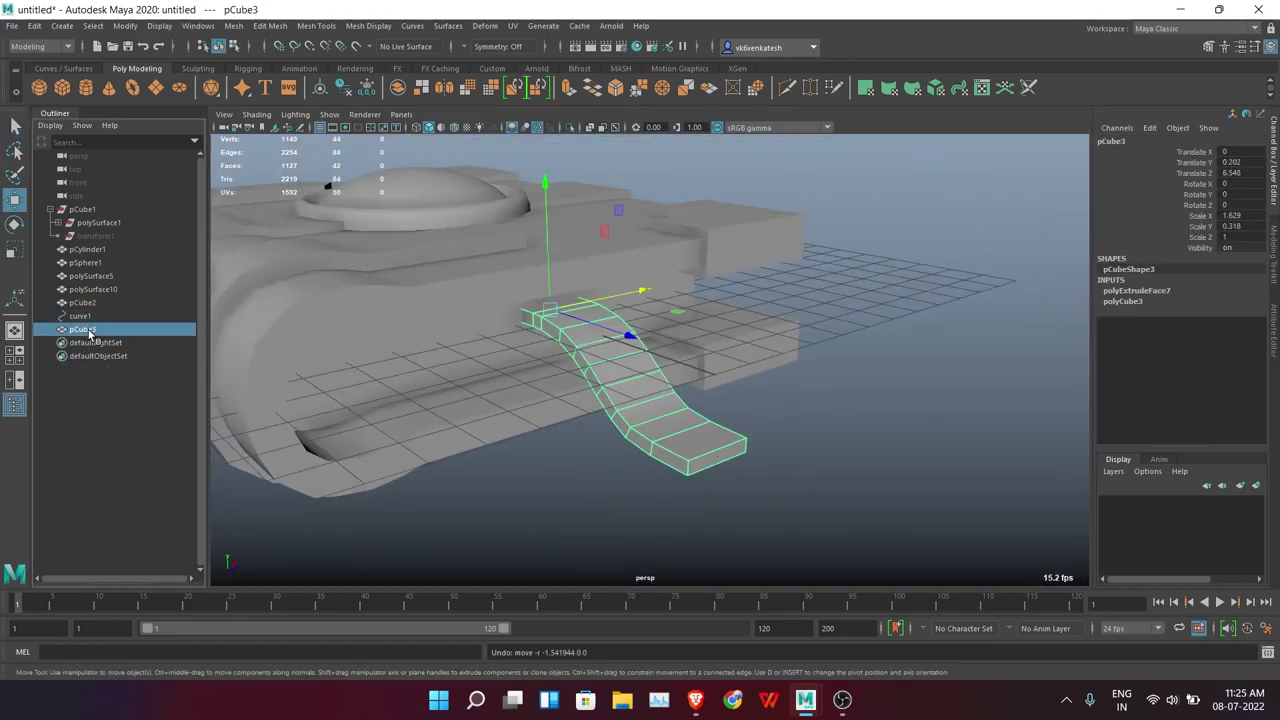
left_click_drag(593, 303, 420, 320, "alt")
left_click(645, 400)
left_click(649, 435)
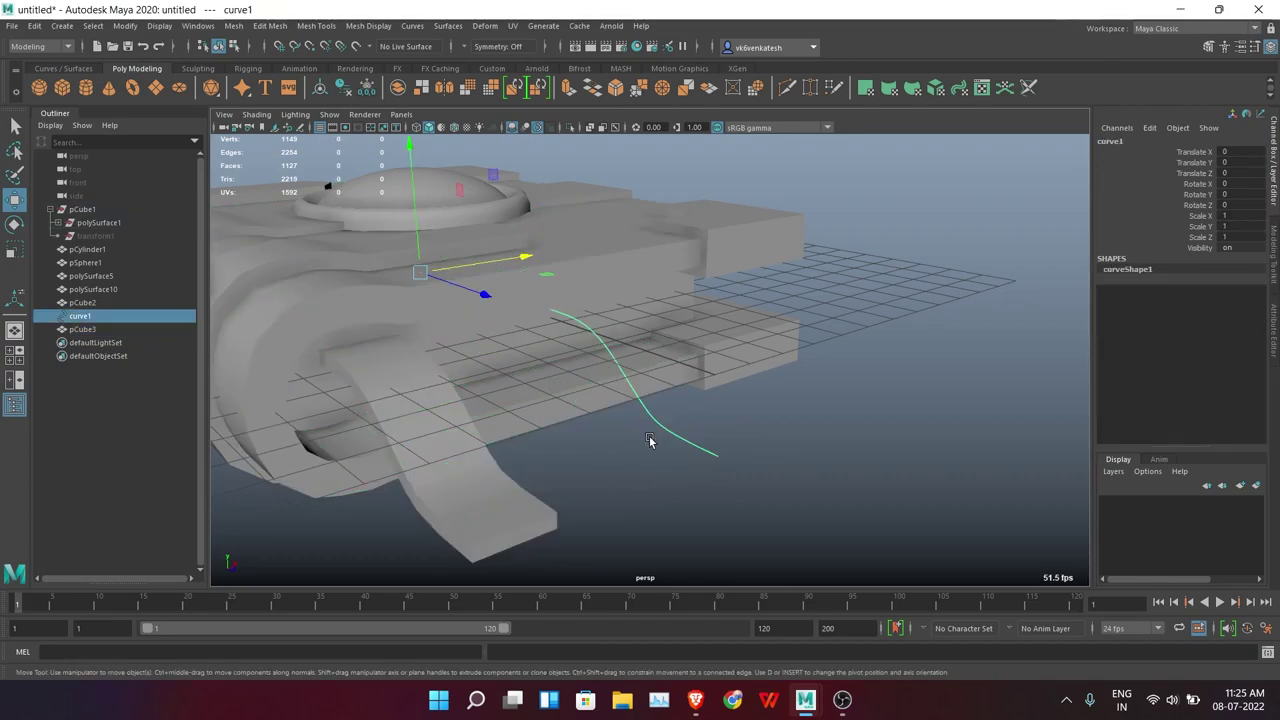
left_click(649, 435)
left_click_drag(649, 435, 557, 453, "alt")
Slide the strap block along X toward the curve and select its end face
left_click(556, 449)
scroll(557, 449, "up", 5)
left_click_drag(506, 323, 585, 315)
left_click(669, 471)
mouse_move(669, 471)
left_mouse_down("alt")
mouse_move(820, 434)
mouse_move(892, 349)
mouse_move(854, 371)
mouse_move(808, 330)
left_mouse_up("alt")
left_click(820, 434)
key("F11")
left_click(765, 392)
key("r")
key("f")
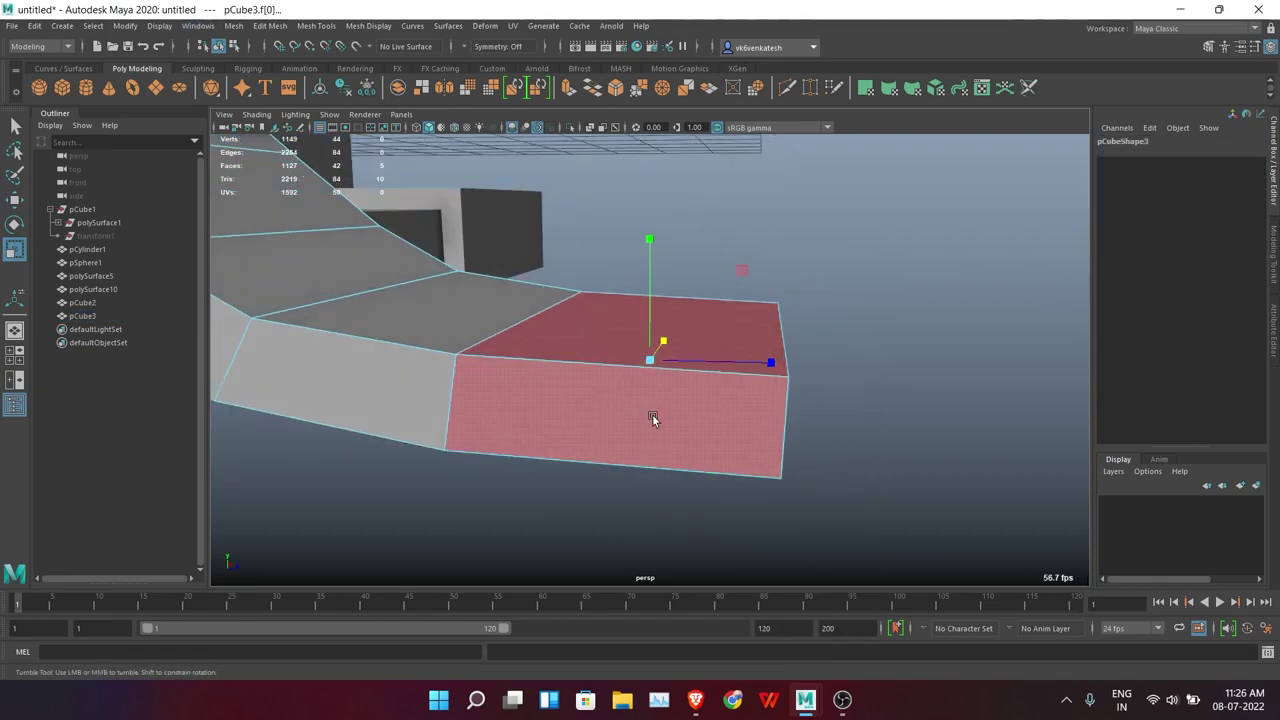
left_click_drag(651, 420, 611, 363, "alt")
Check an edge of the strap block, then reselect its end face from a side angle
key("F10")
left_click(526, 337)
mouse_move(430, 367)
left_mouse_down("alt")
mouse_move(529, 220)
mouse_move(573, 262)
left_mouse_up("alt")
key("F8")
key("q")
mouse_move(660, 156)
left_mouse_down("alt")
mouse_move(716, 362)
mouse_move(622, 344)
mouse_move(848, 348)
left_mouse_up("alt")
left_click(640, 365)
key("F11")
left_click(628, 360)
left_click_drag(628, 360, 674, 415, "alt")
scroll(674, 415, "up", 2)
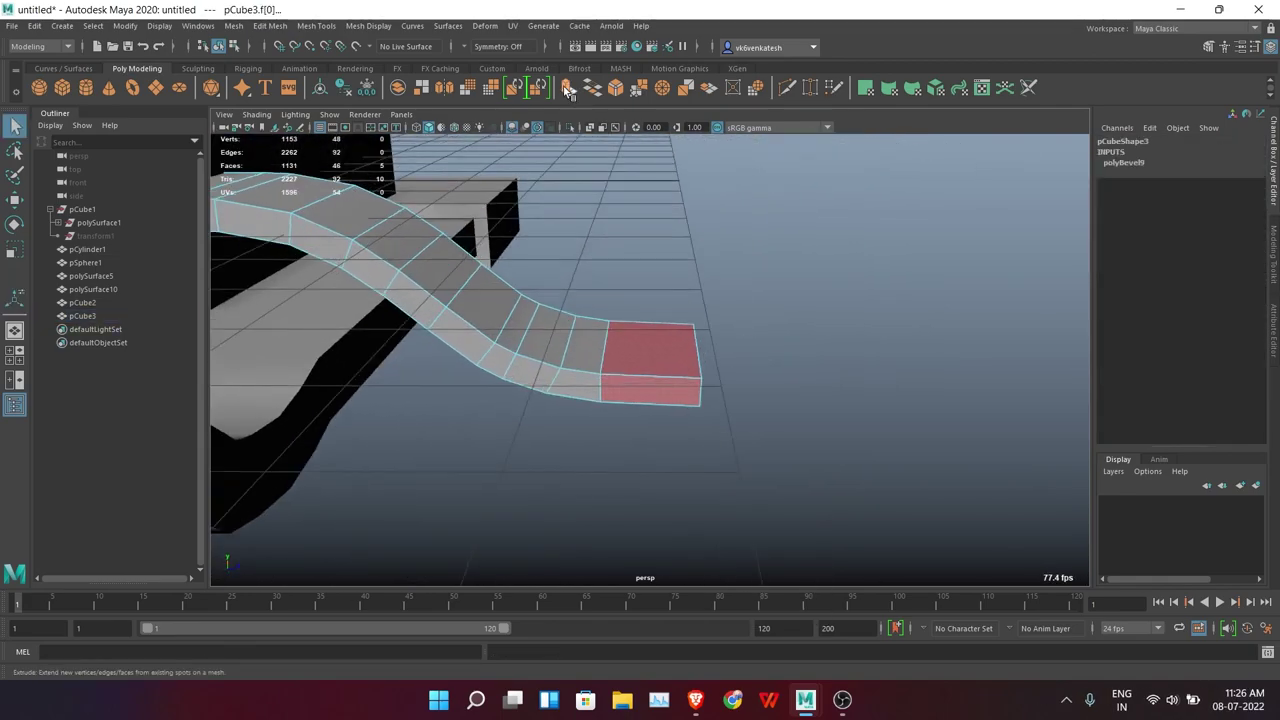
Extract the end face as polySurface11 and extrude it 0.13 thick into a tab
left_click(270, 25)
left_click(330, 375)
right_click_drag(757, 257, 826, 237)
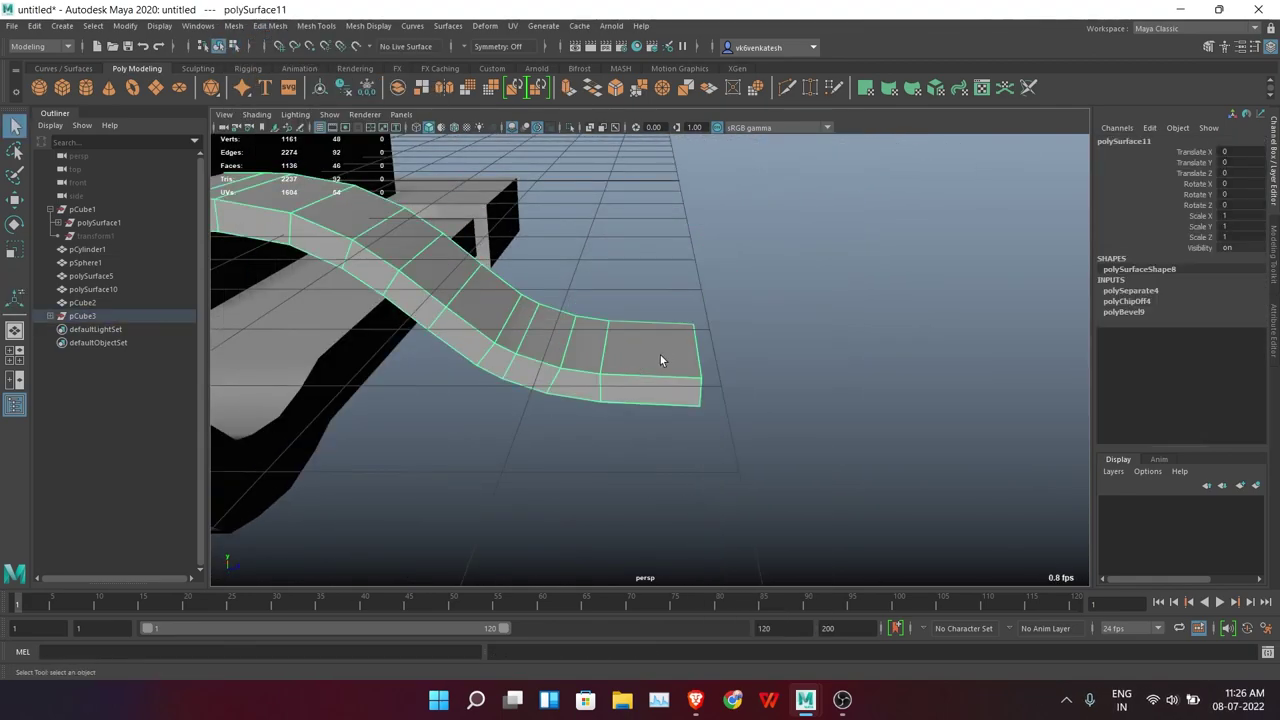
scroll(876, 524, "up", 3)
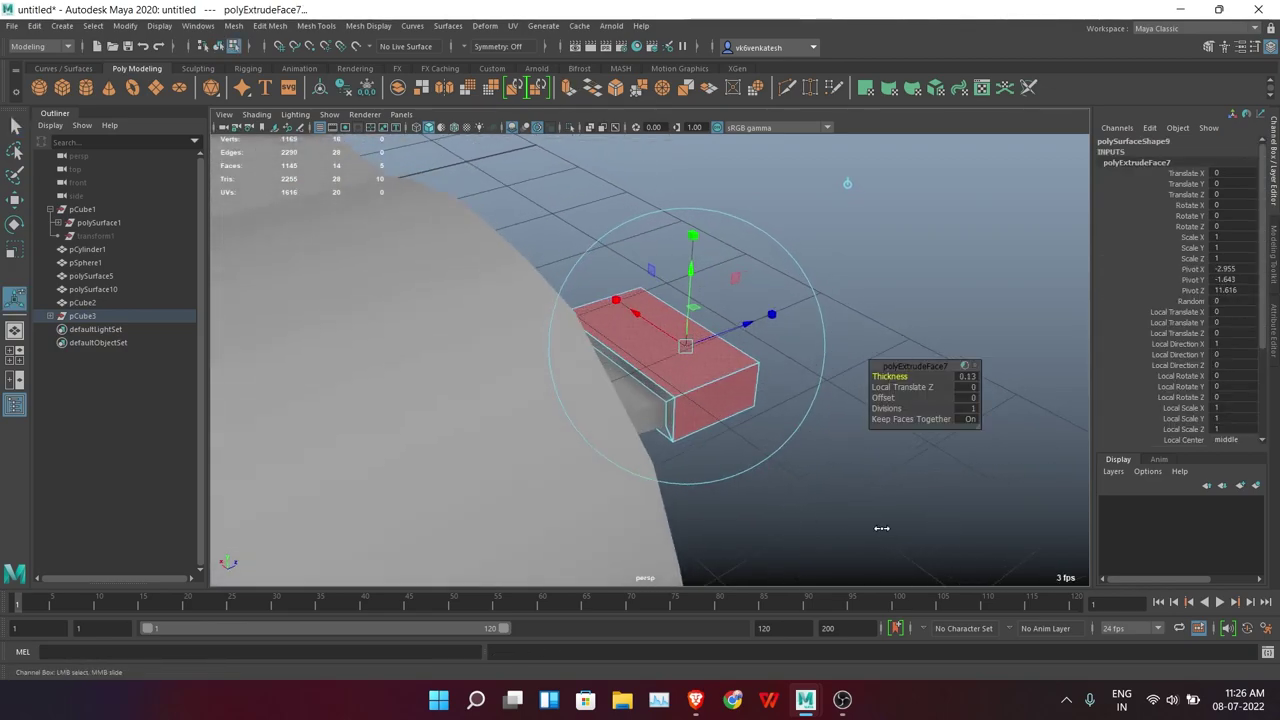
key("F8")
left_click(900, 294)
scroll(586, 340, "down", 5)
left_click_drag(586, 340, 609, 391, "alt")
Select the tip edge of the polySurface10 strap in edge mode
scroll(829, 380, "up", 2)
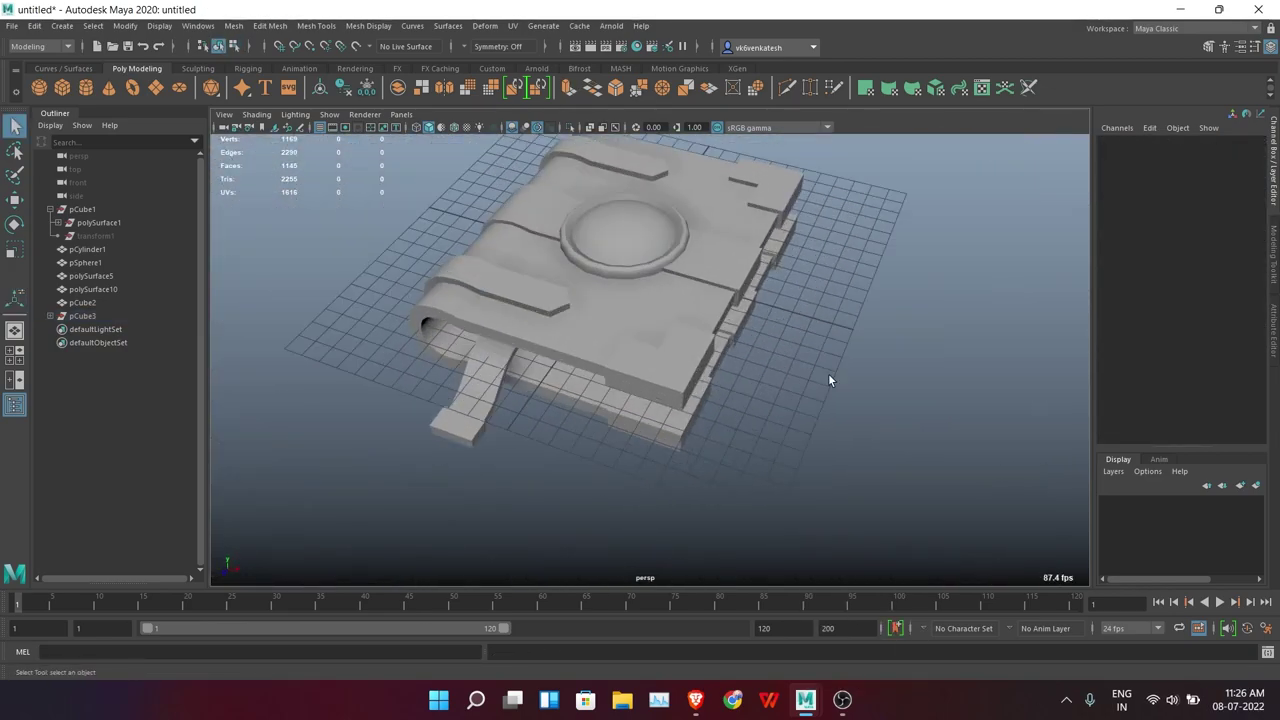
left_click_drag(829, 380, 560, 349, "alt")
scroll(560, 349, "up", 2)
right_click_drag(560, 349, 598, 433)
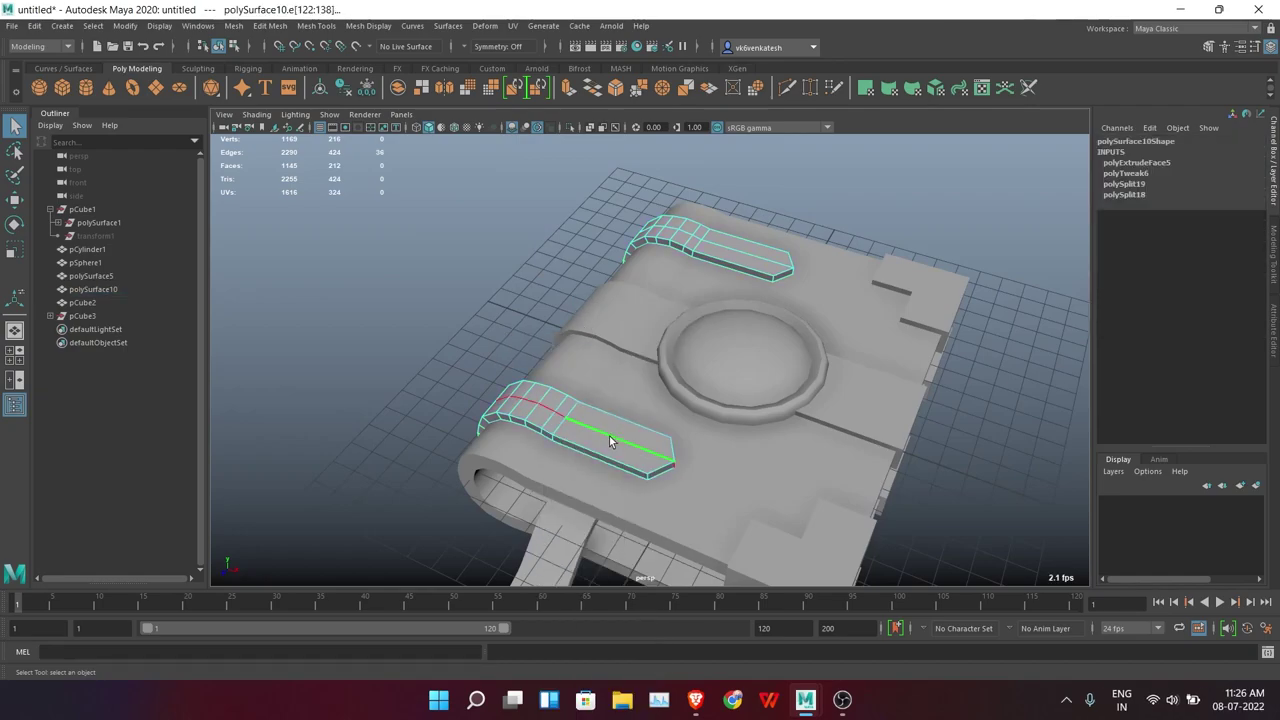
left_click_drag(609, 440, 494, 328, "alt")
key("t")
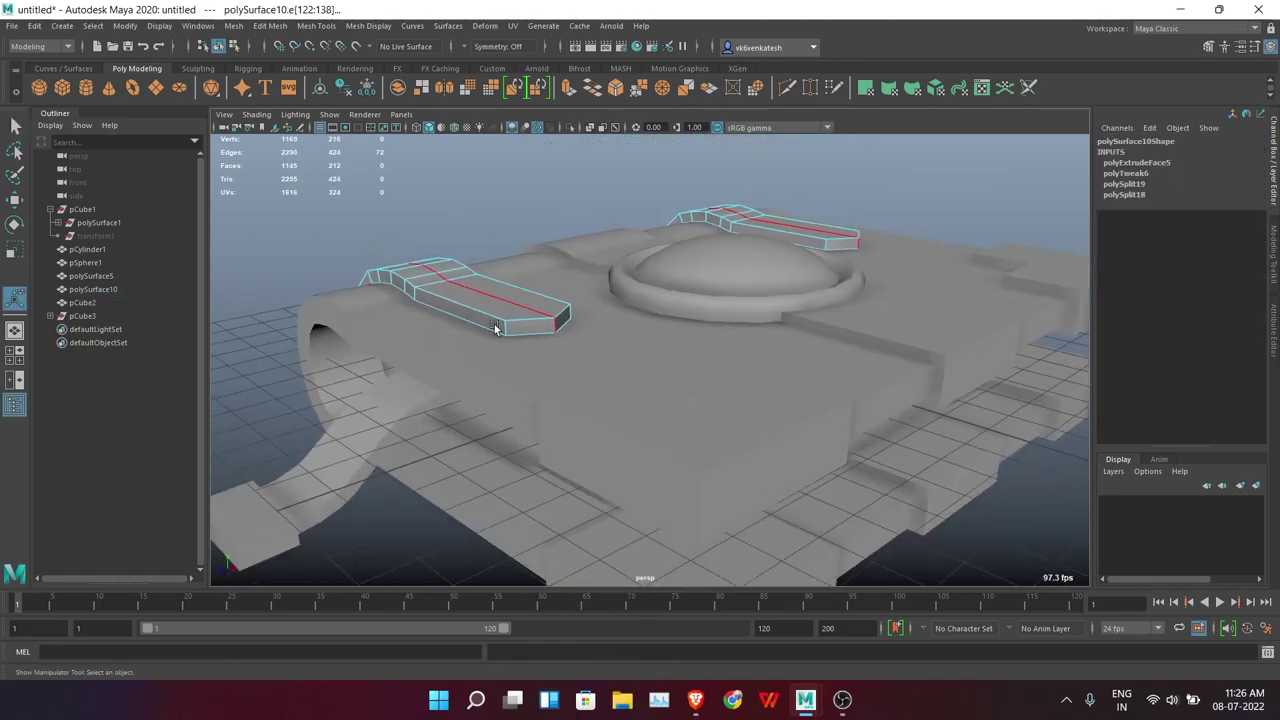
left_click(556, 322)
Bevel the strap's tip edge with 3 segments and return to object mode
scroll(612, 356, "up", 4)
left_click_drag(674, 423, 620, 300, "alt")
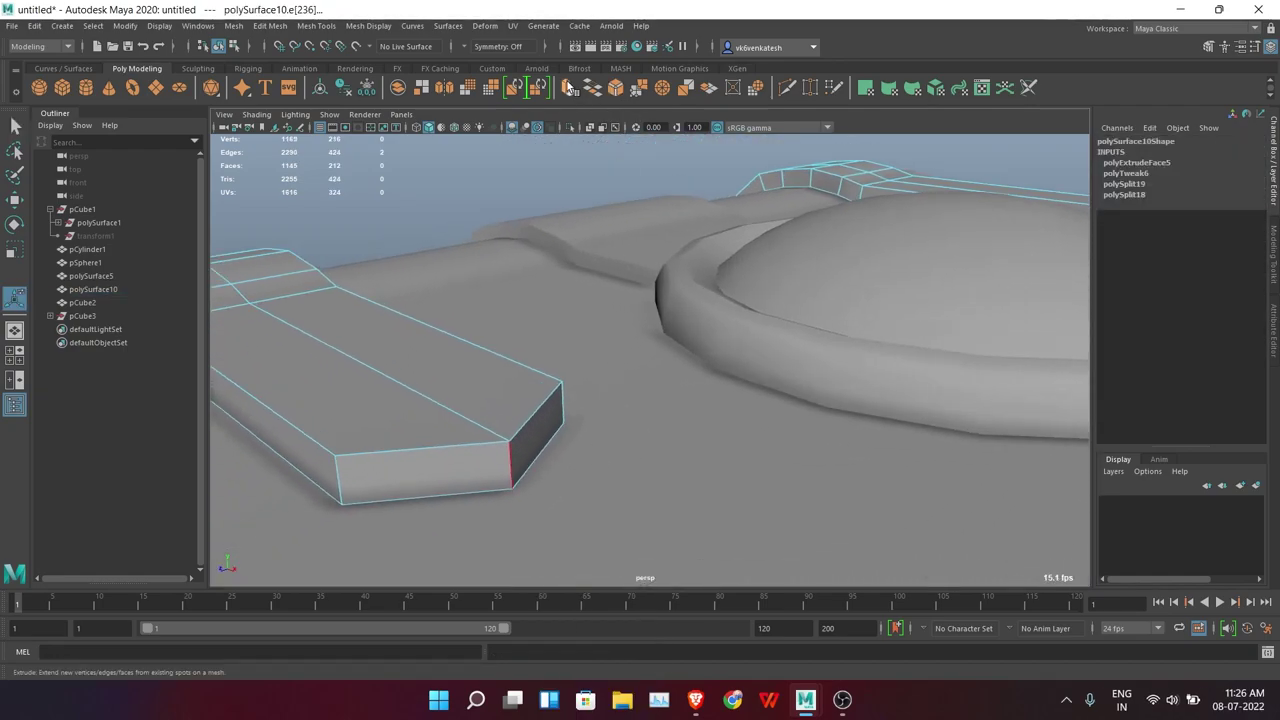
left_click(568, 88)
left_click_drag(797, 492, 708, 496, "alt")
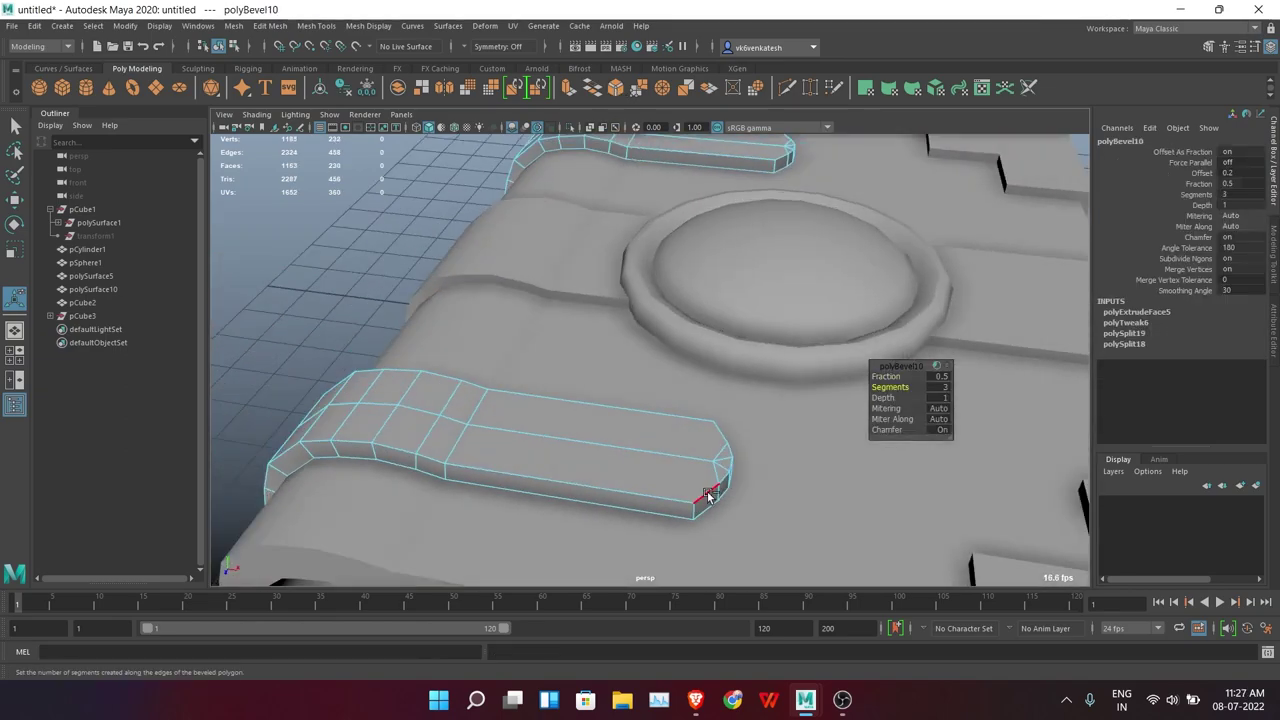
left_click(881, 520)
scroll(722, 164, "down", 2)
right_click_drag(414, 229, 478, 205)
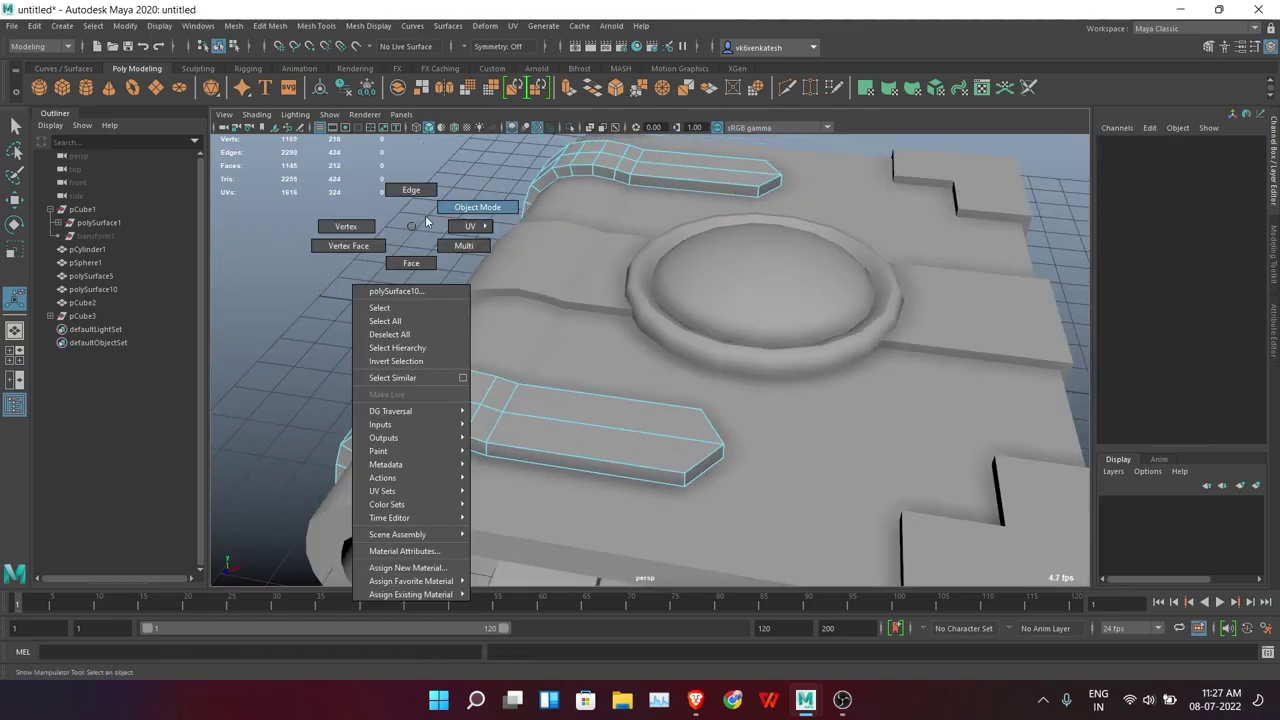
scroll(744, 332, "down", 5)
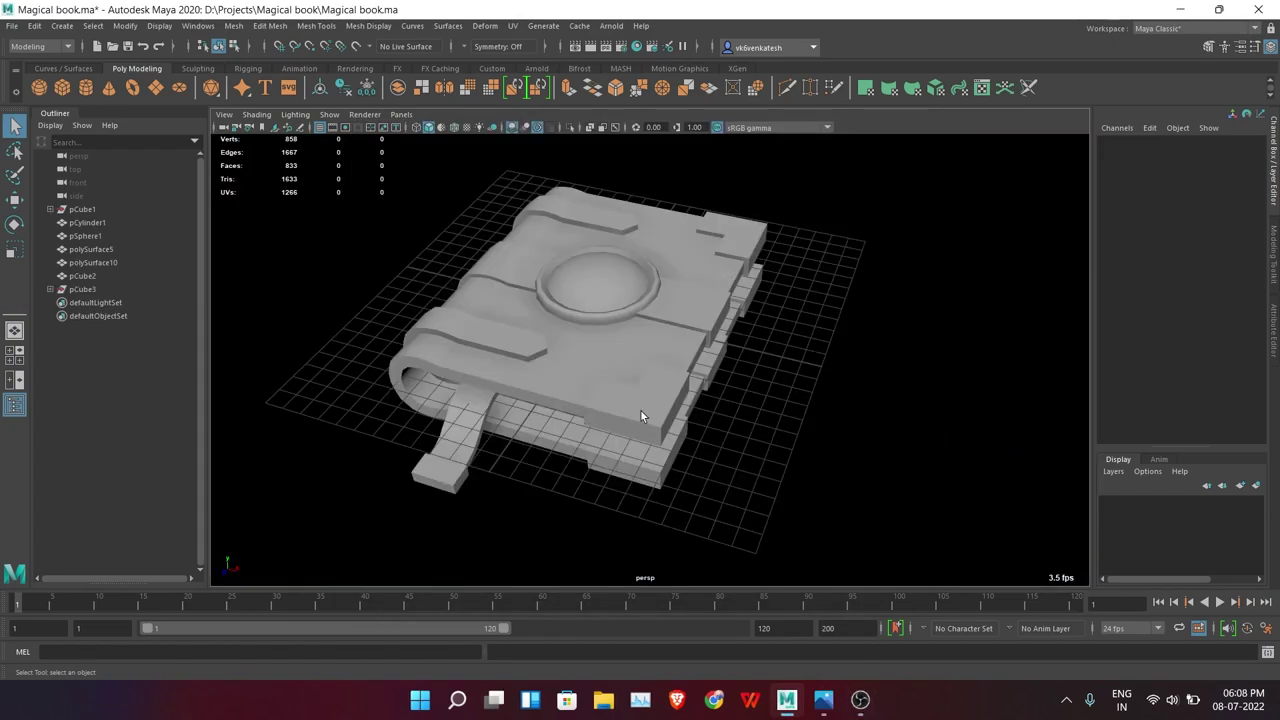
Create a 16-sided cylinder and flatten it to Y scale 0.158
right_click_drag(641, 416, 828, 411, "alt")
left_click(85, 87)
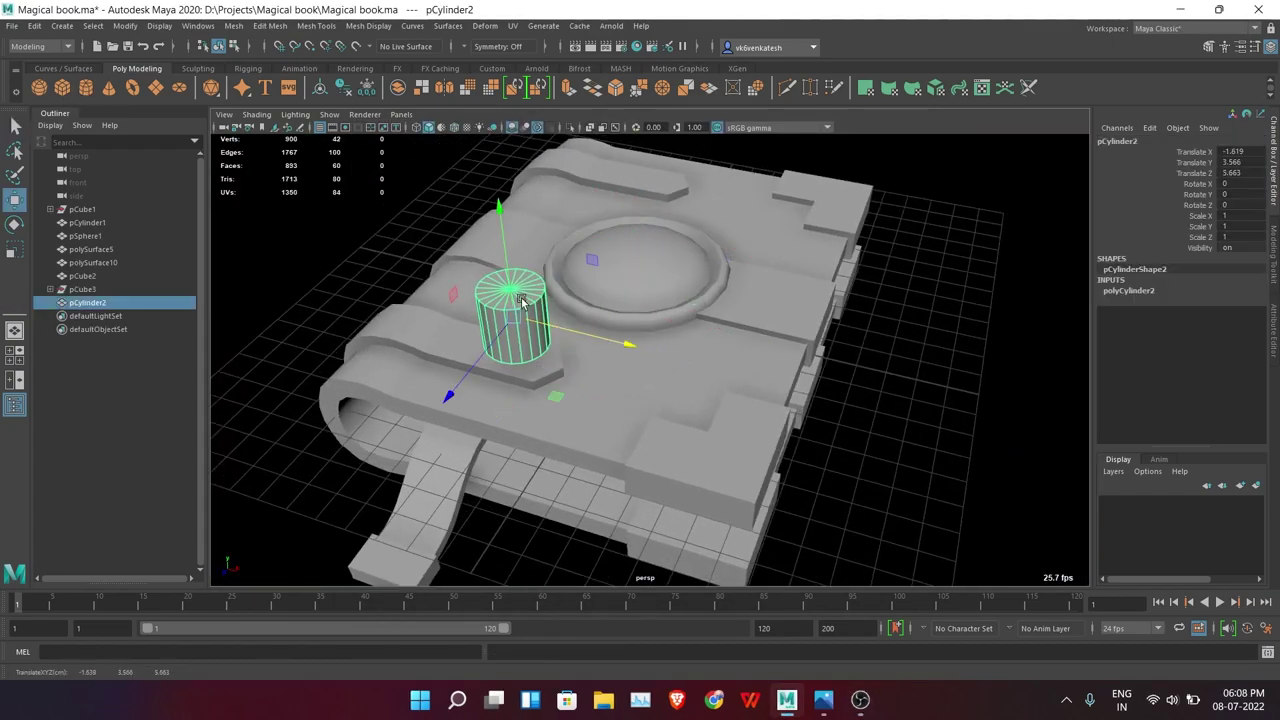
key("f")
left_click(1128, 290)
left_click(1185, 322)
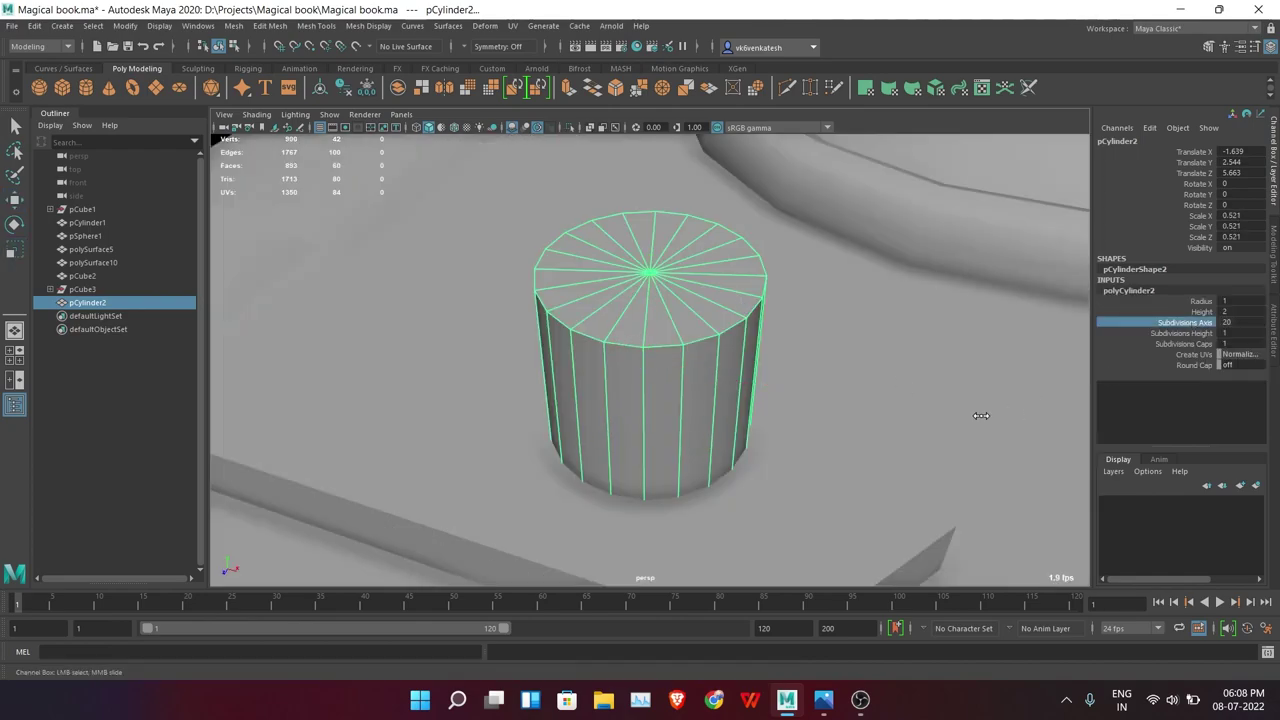
middle_click_drag(980, 417, 960, 415)
mouse_move(650, 263)
left_mouse_down()
mouse_move(650, 320)
mouse_move(806, 362)
mouse_move(842, 330)
left_mouse_up()
Move the flat stud onto the left strap's pointed tip
key("w")
scroll(842, 326, "down", 3)
key("f")
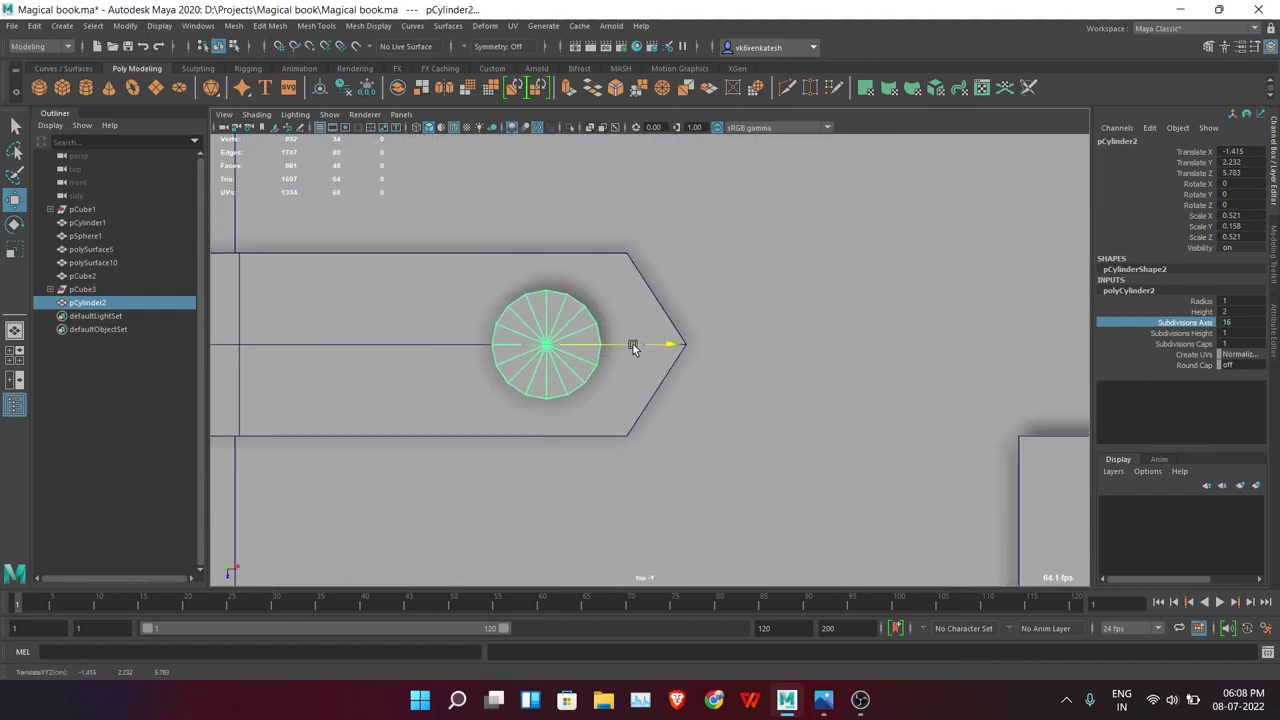
key("q")
left_click(650, 335)
key("space")
mouse_move(690, 290)
left_mouse_down("alt")
mouse_move(829, 343)
mouse_move(810, 319)
left_mouse_up("alt")
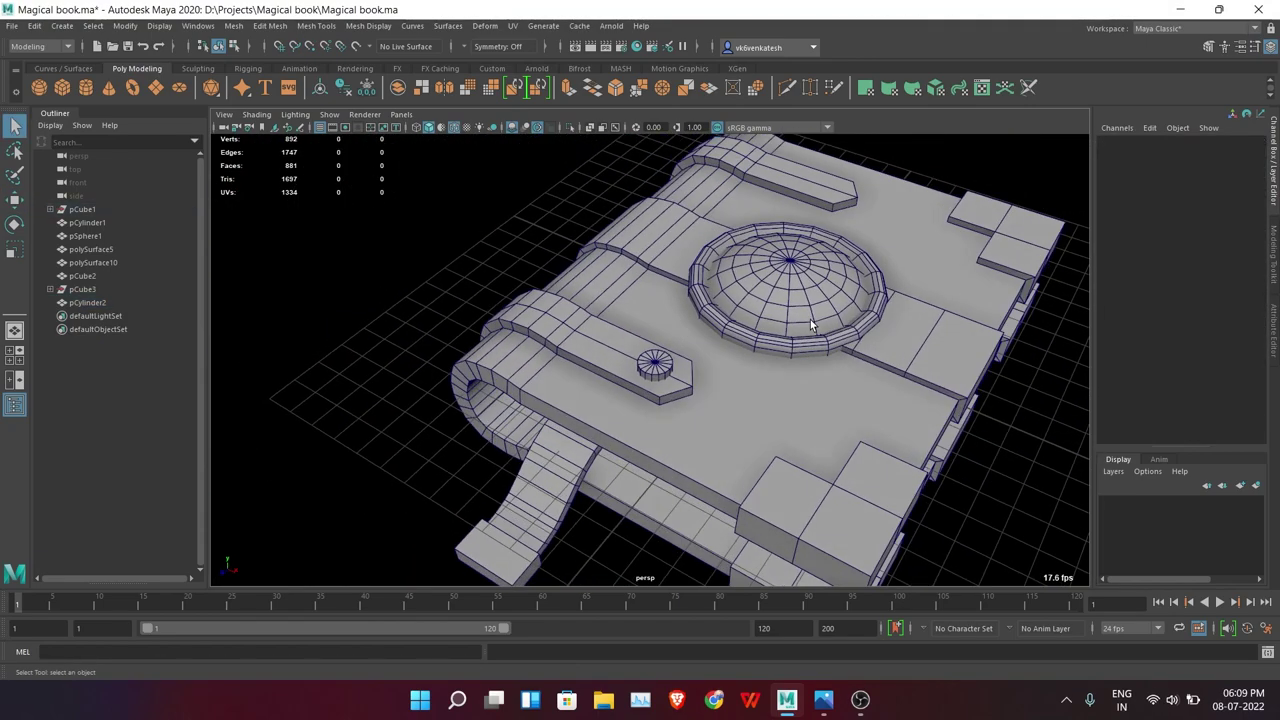
Delete the extra edge loops from the clasp ring pCylinder1
key("alt+b")
right_click_drag(810, 319, 818, 380, "alt")
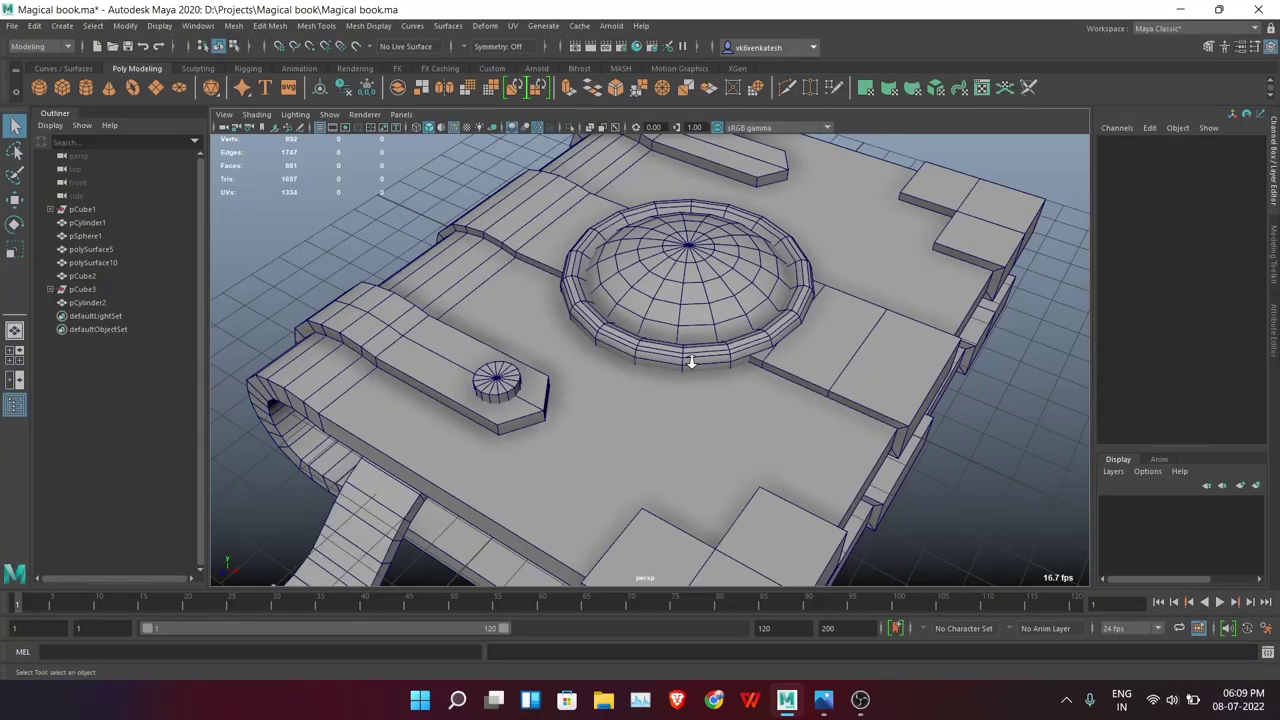
right_click_drag(694, 363, 745, 446, "alt")
left_click(701, 408)
left_click_drag(701, 408, 502, 377, "alt")
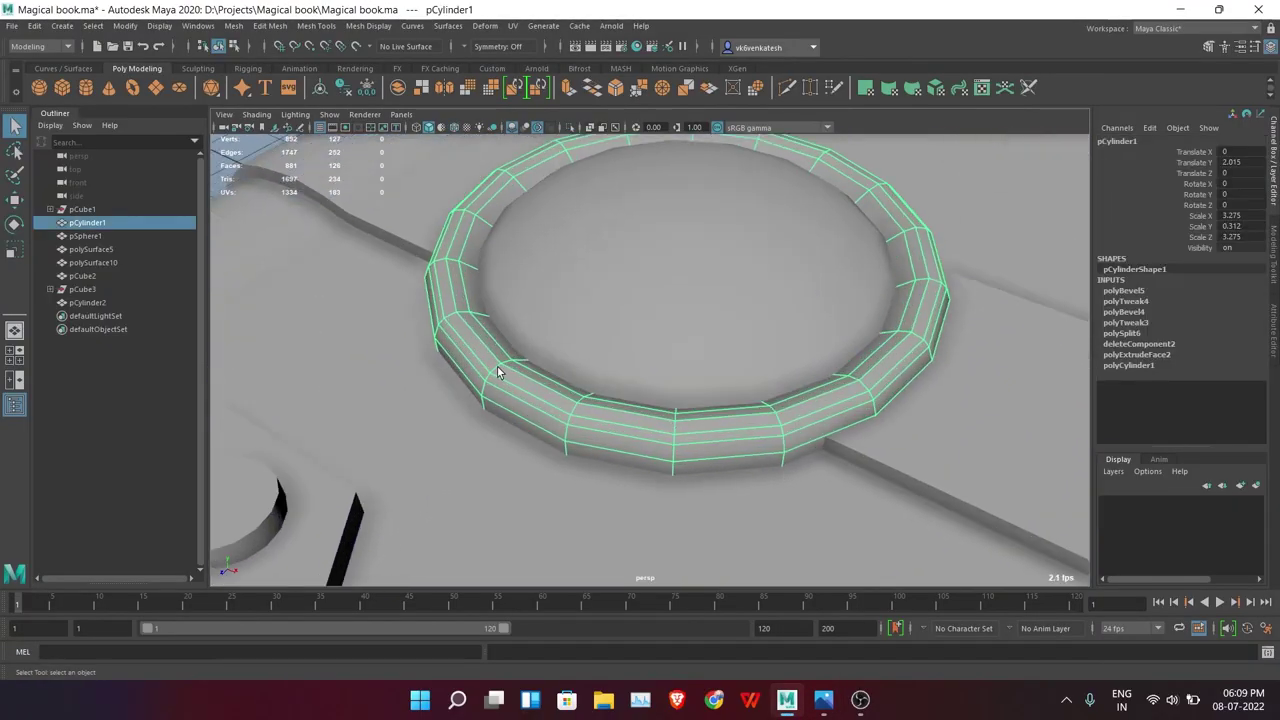
key("F10")
right_click_drag(502, 377, 428, 337, "alt")
double_click(408, 340)
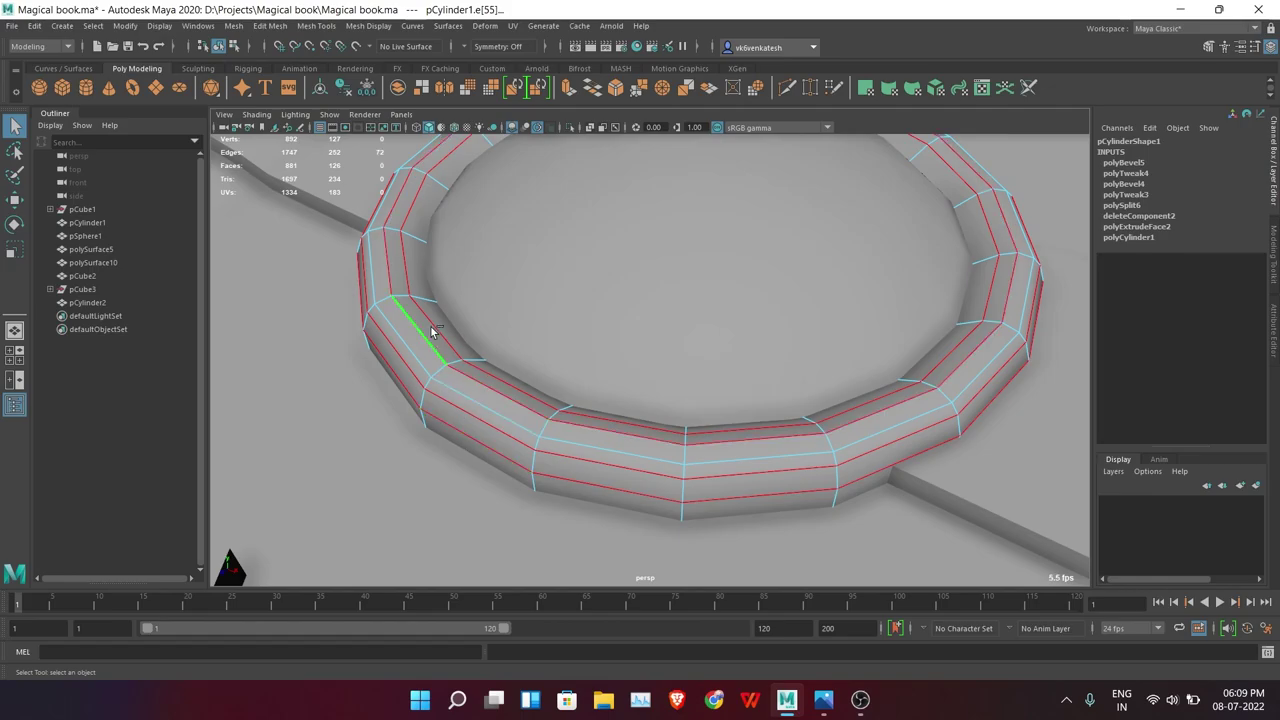
key("Delete")
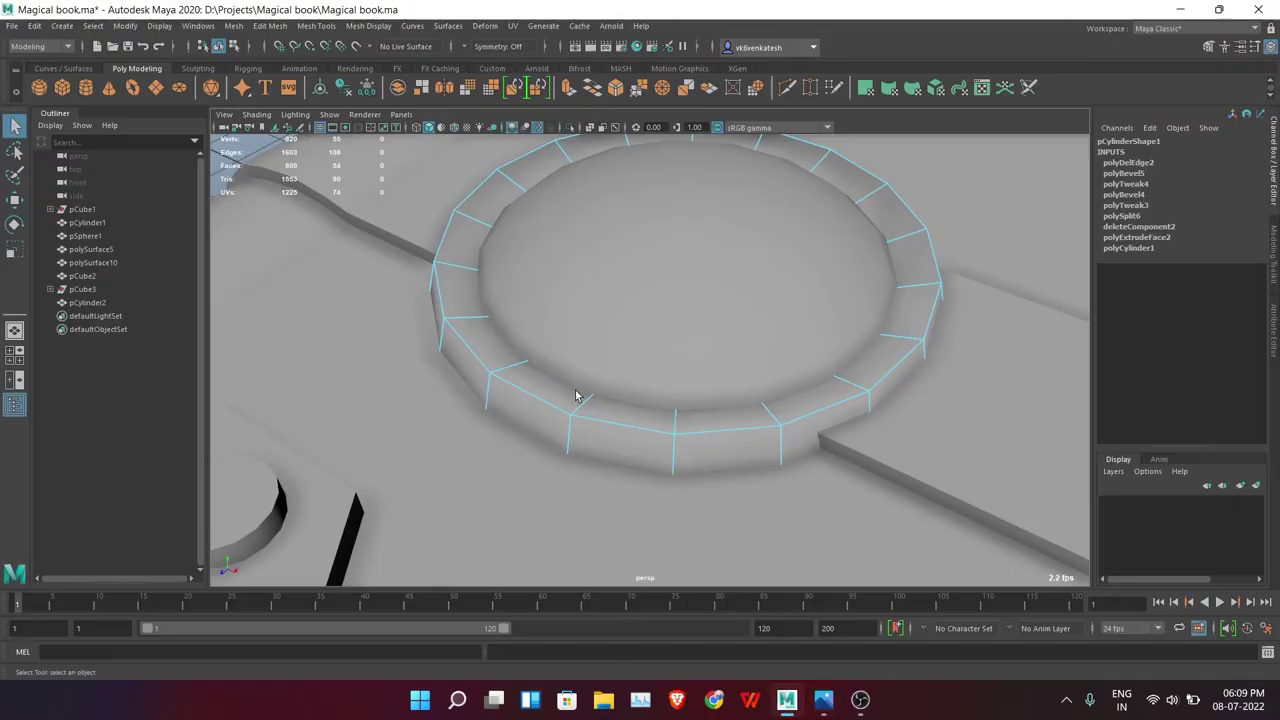
Bevel the ring's top edge loop at fraction 0.36
left_click_drag(571, 391, 546, 321, "alt")
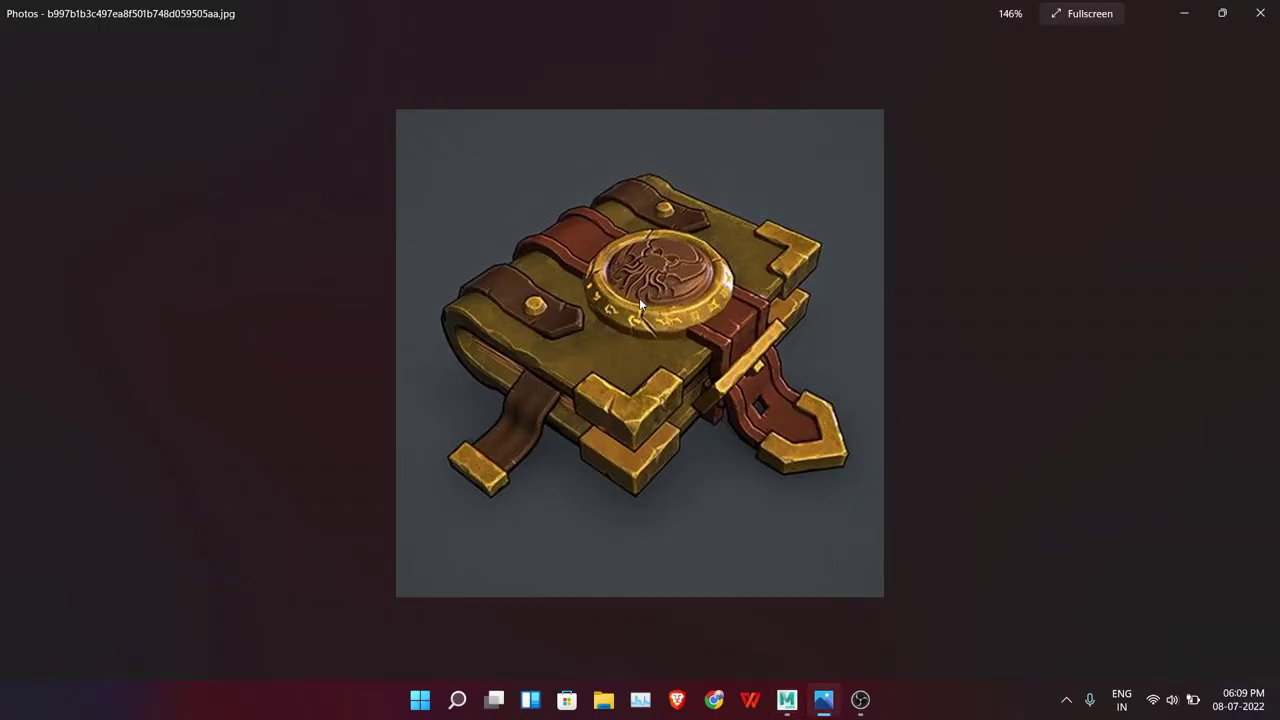
key("alt+Tab")
left_click(617, 88)
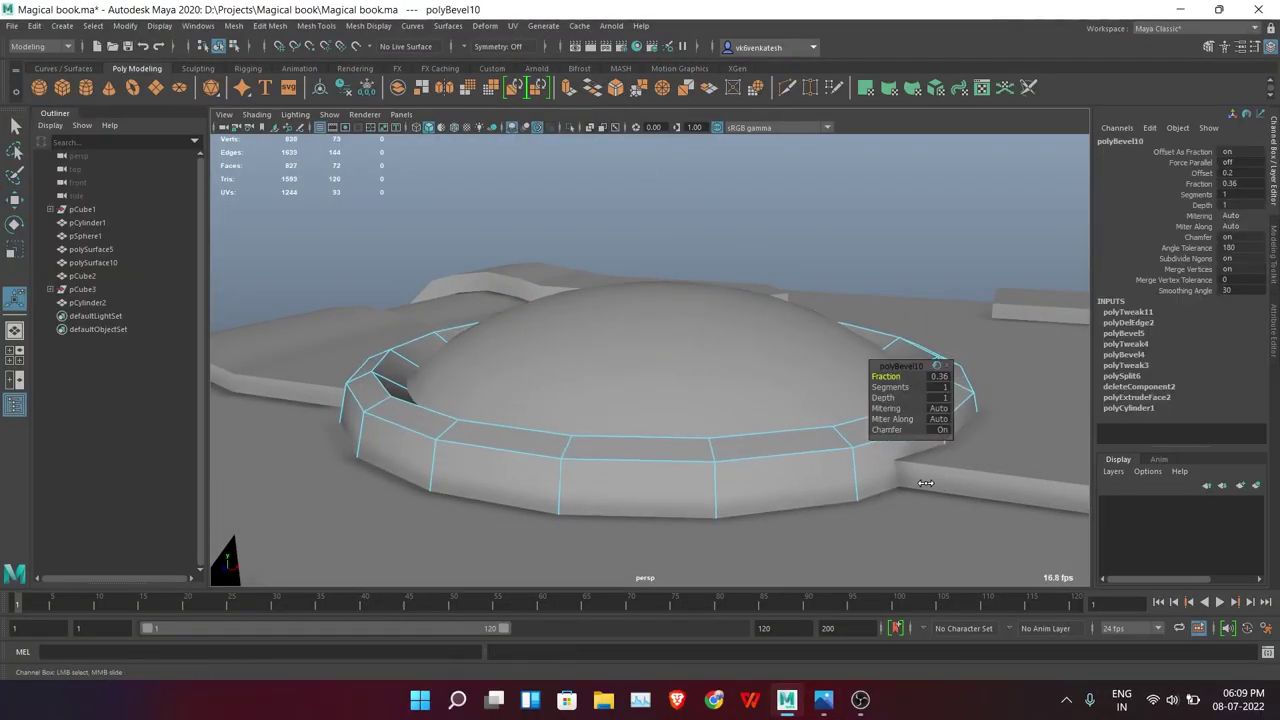
Raise the ring's selected edge loop after comparing it with the reference image
key("alt+Tab")
key("alt+Tab")
key("alt+Tab")
key("alt+Tab")
left_click_drag(614, 510, 476, 450, "alt")
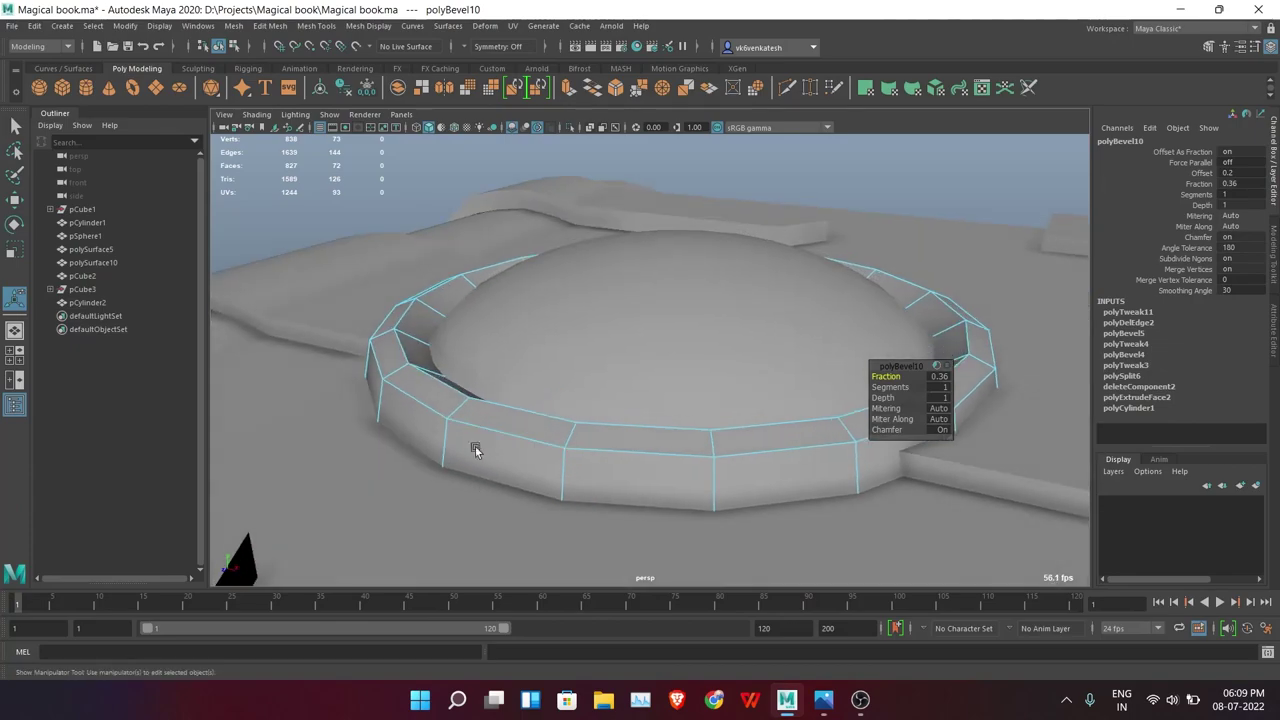
key("w")
key("w")
left_click_drag(681, 300, 678, 283)
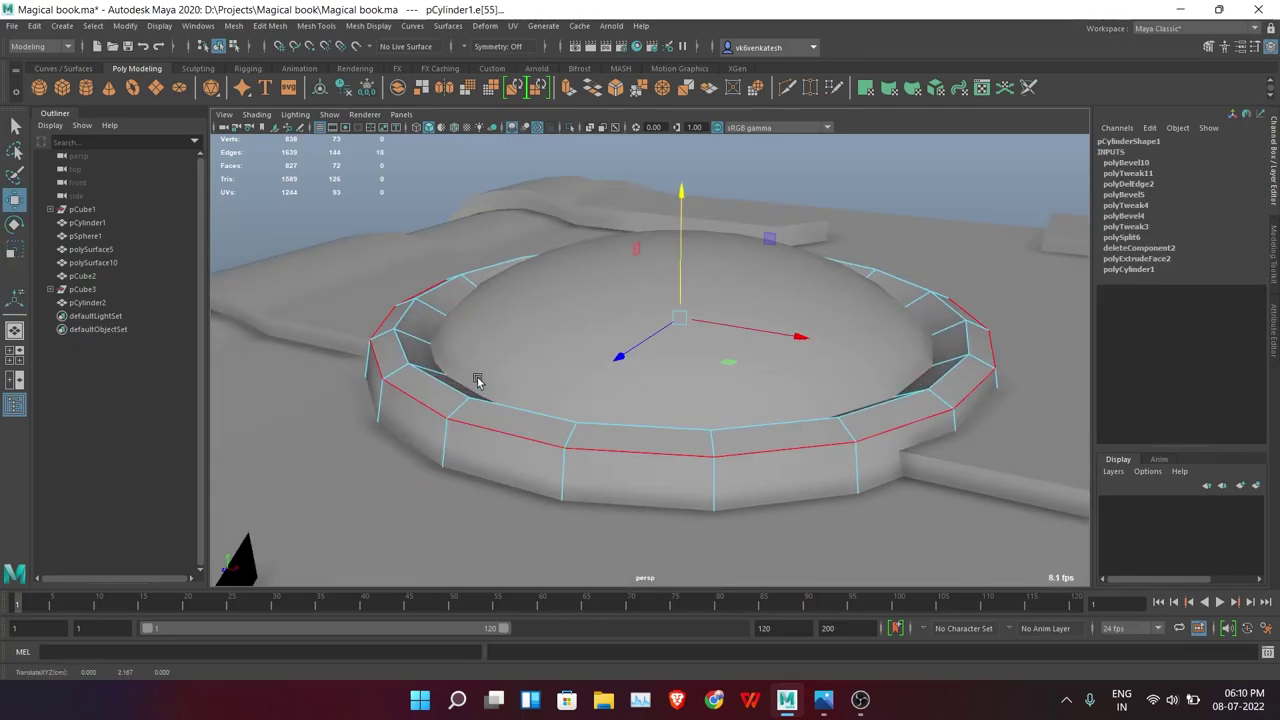
Extrude the ring's bottom edge loop downward into a rim
mouse_move(408, 366)
left_mouse_down("alt")
mouse_move(743, 494)
mouse_move(823, 478)
left_mouse_up("alt")
key("4")
key("5")
double_click(823, 480)
key("ctrl+e")
left_click_drag(694, 351, 735, 383, "alt")
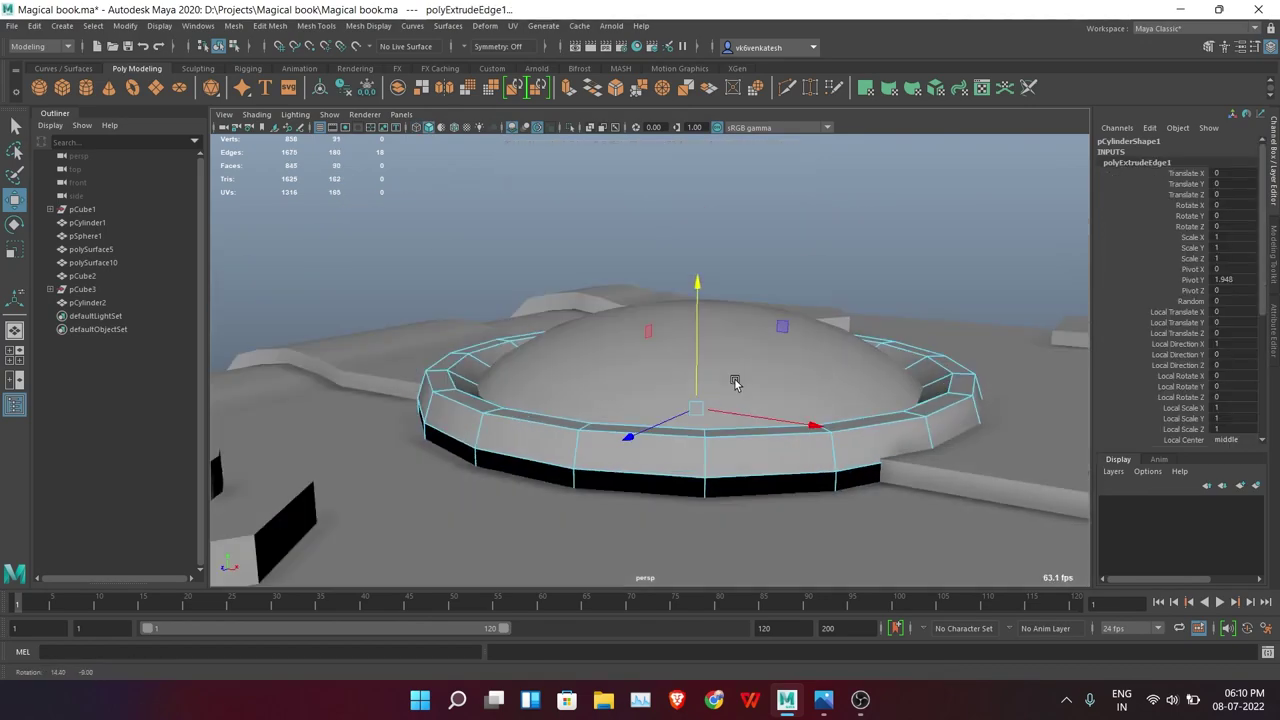
key("F8")
Reverse the normals of the ring's dark bottom faces
key("f")
key("ctrl+1")
key("F11")
key("ctrl+F11")
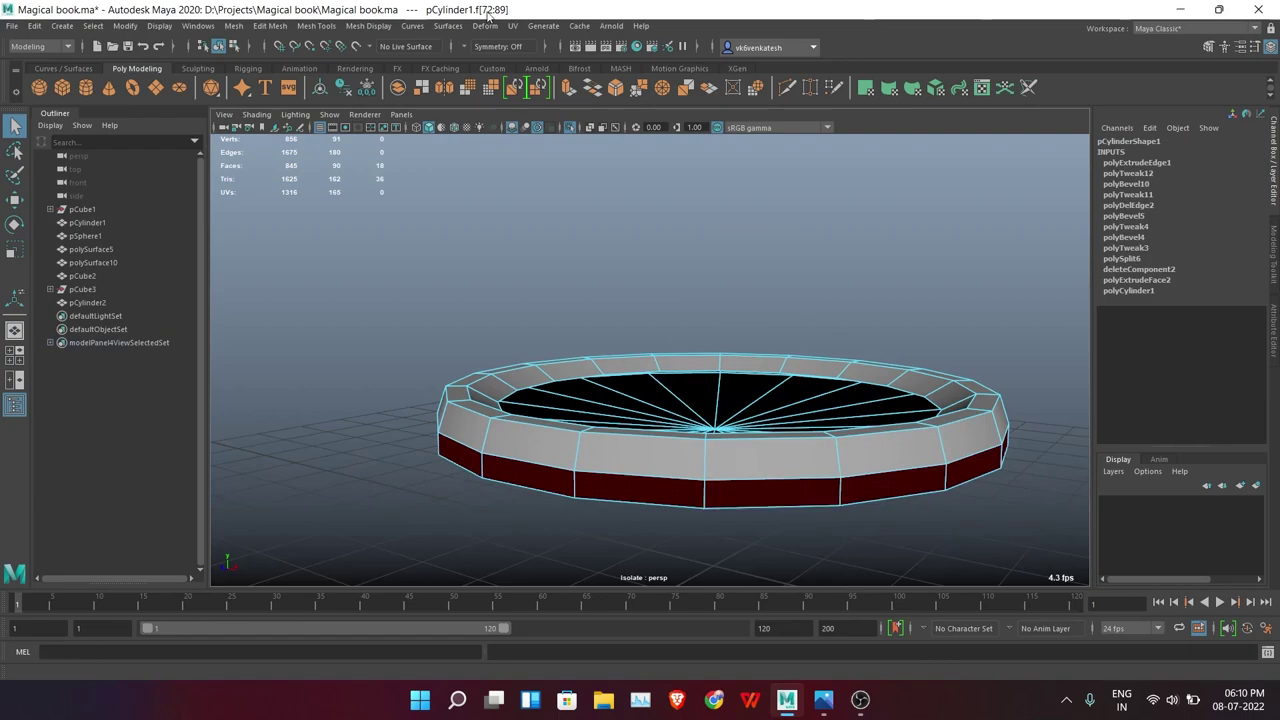
left_click(368, 25)
key("Escape")
key("ctrl+1")
key("F8")
Soften the ring's edge normals and check its faces from a low angle
mouse_move(489, 134)
left_mouse_down("alt")
mouse_move(727, 228)
mouse_move(462, 362)
left_mouse_up("alt")
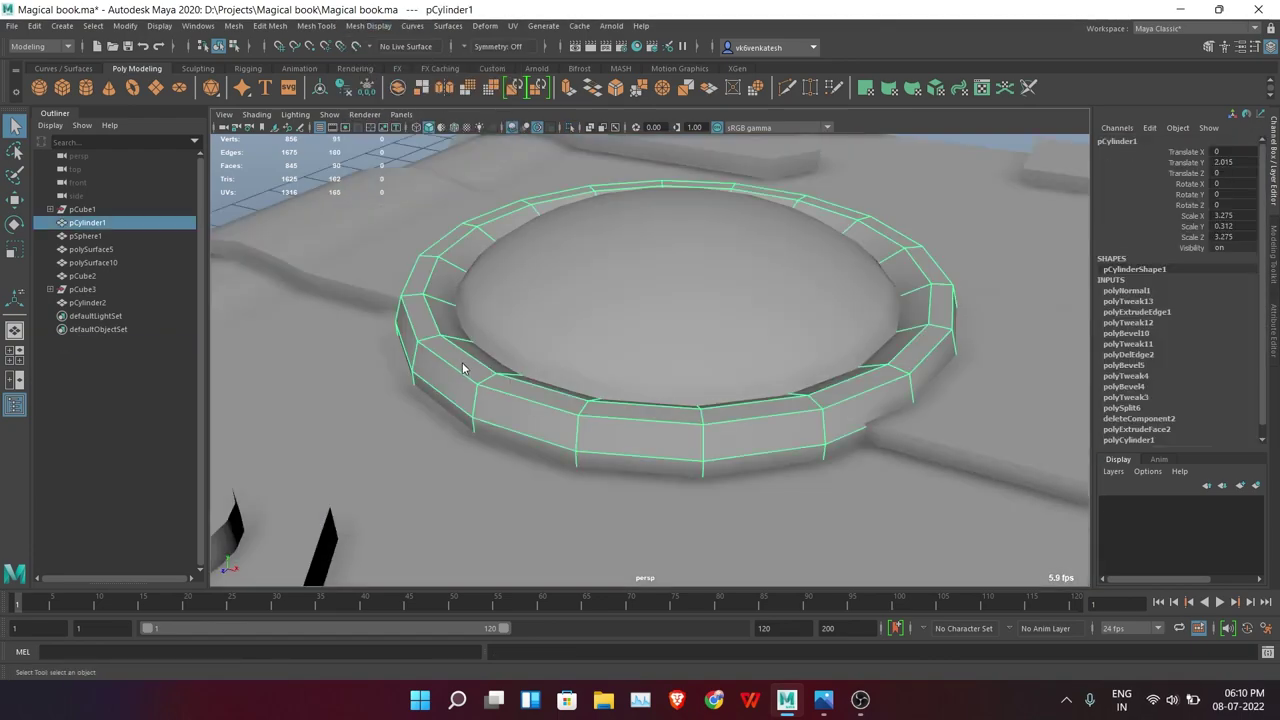
right_click_drag(580, 466, 710, 451, "shift")
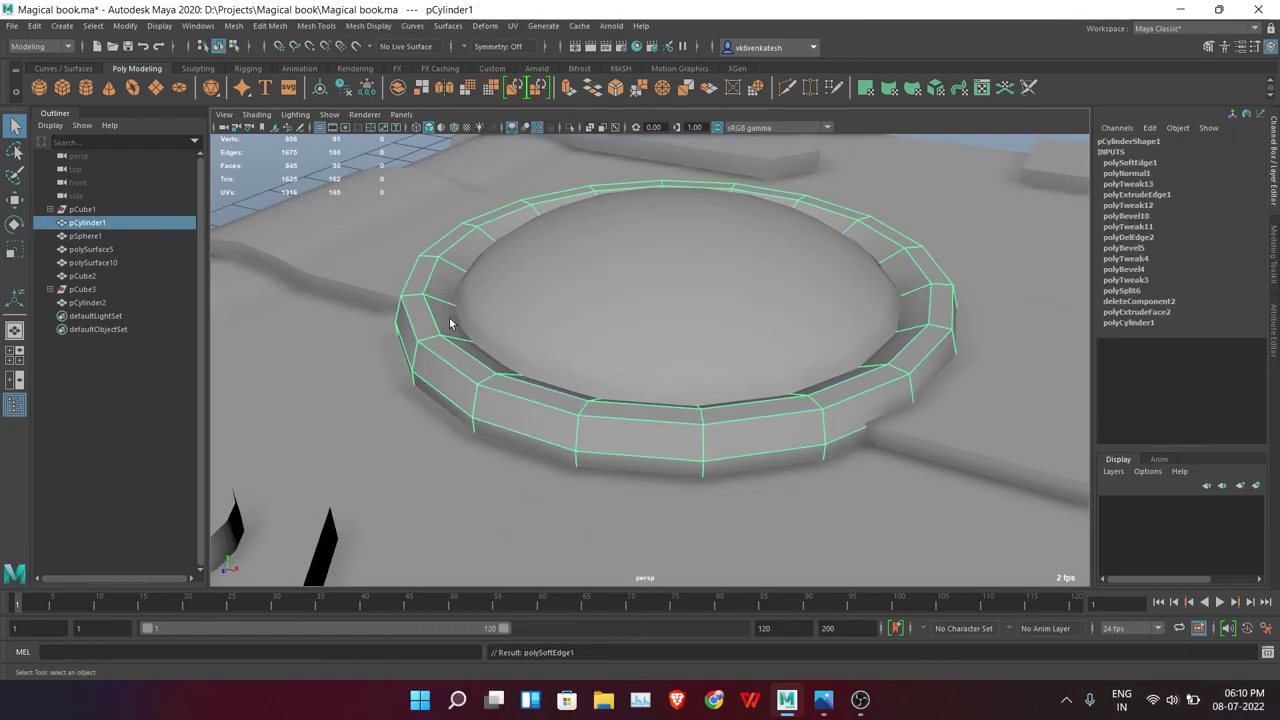
left_click_drag(450, 323, 431, 357, "alt")
scroll(675, 391, "down", 5)
scroll(680, 373, "up", 5)
left_click_drag(680, 373, 588, 435, "alt")
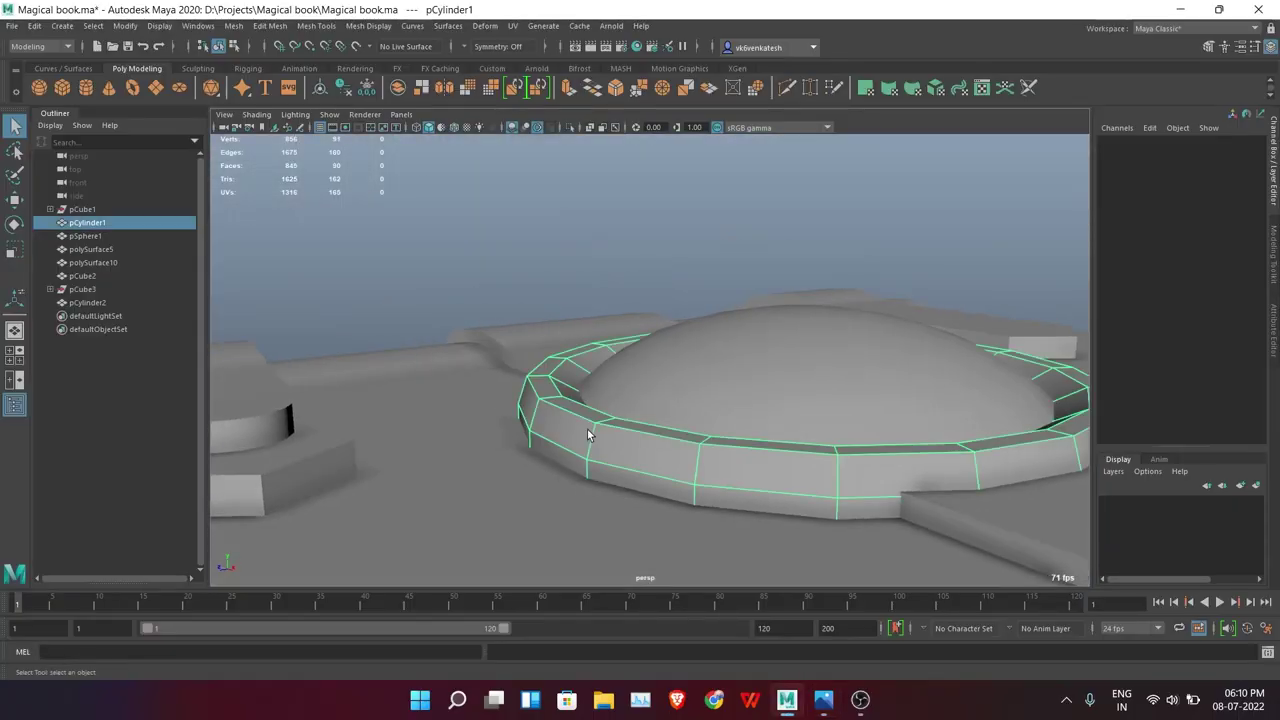
right_click_drag(545, 280, 545, 300)
left_click(550, 415)
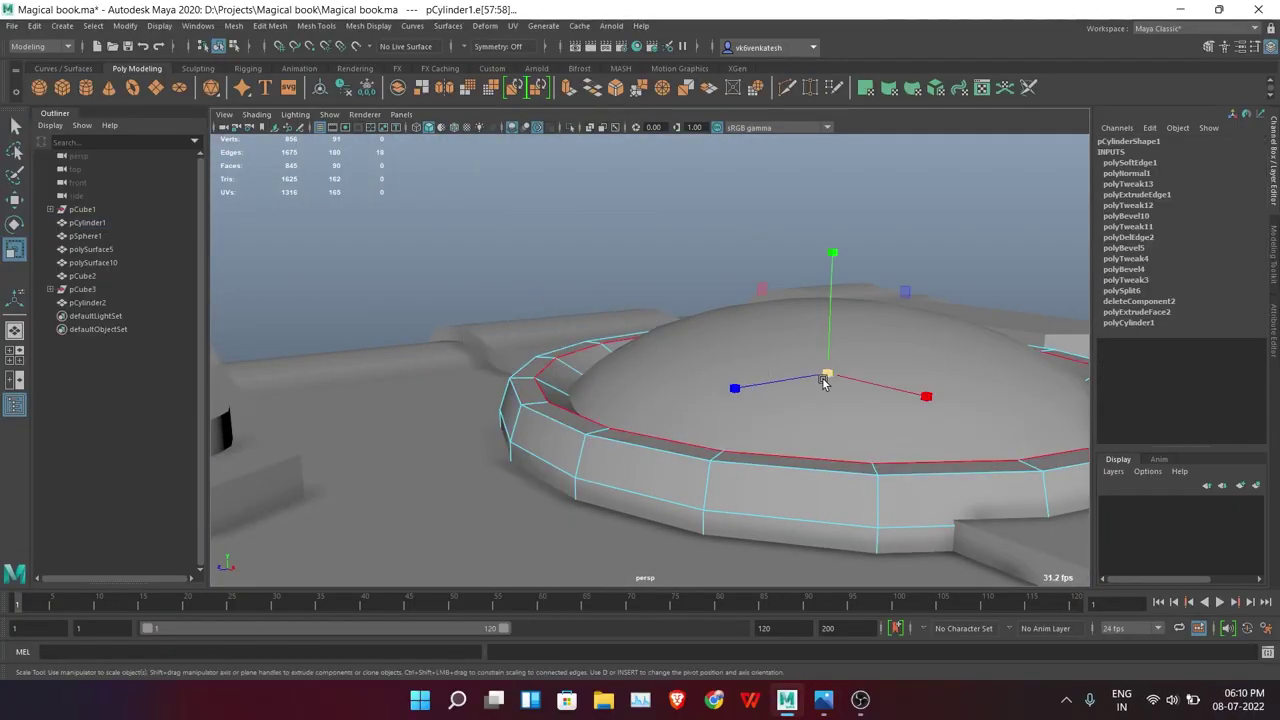
right_click_drag(540, 345, 600, 337)
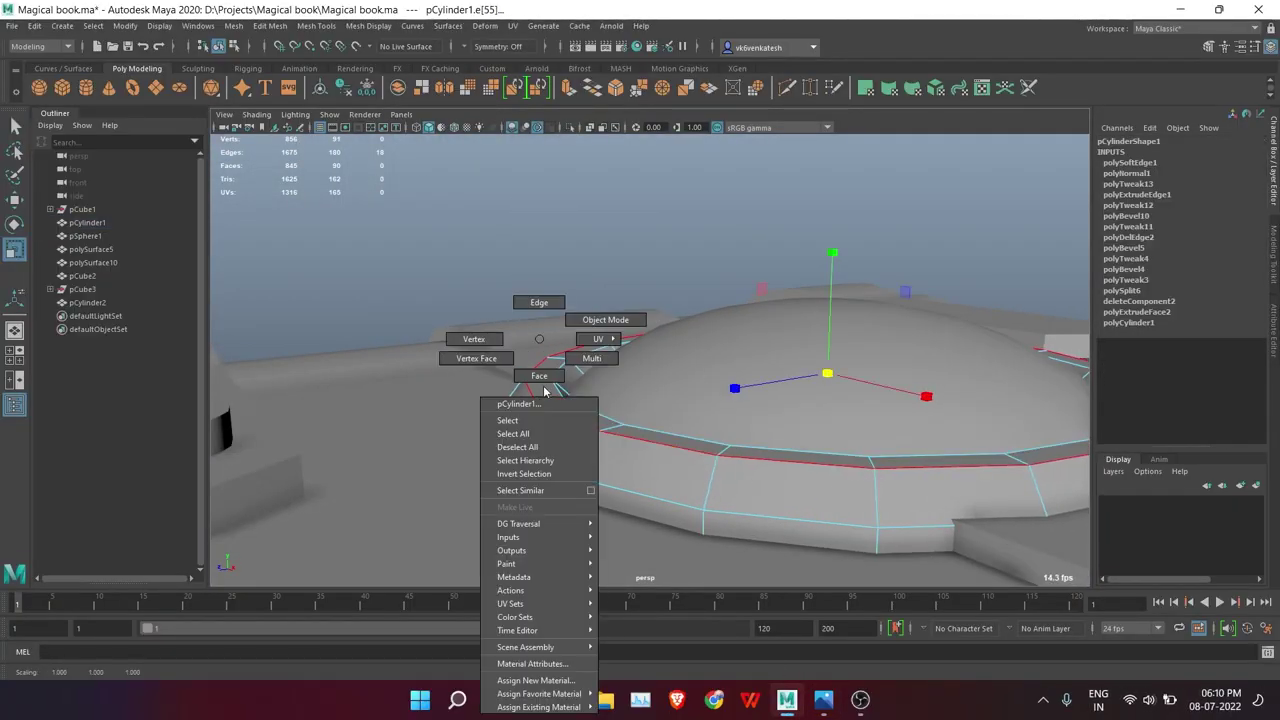
scroll(766, 400, "down", 3)
left_click_drag(766, 400, 837, 434, "alt")
scroll(837, 434, "down", 4)
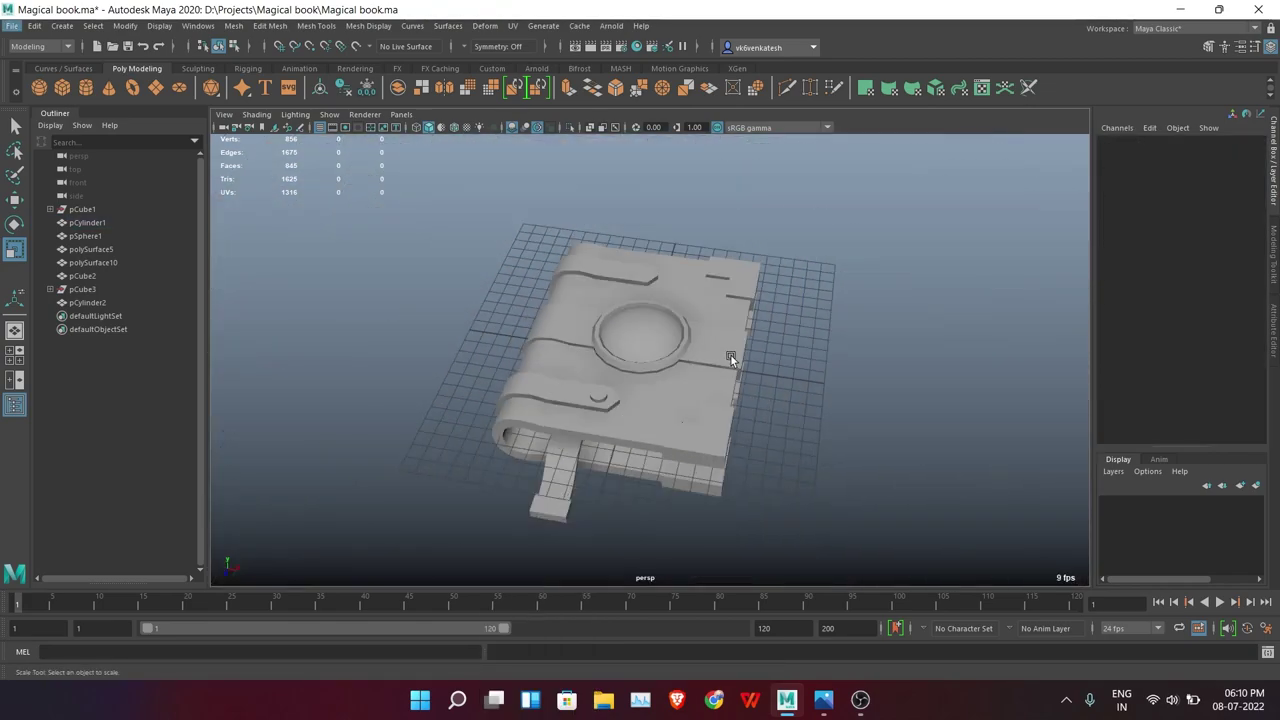
Add a center edge loop across the cover plate and bevel the block's edges
left_click(730, 357)
key("f")
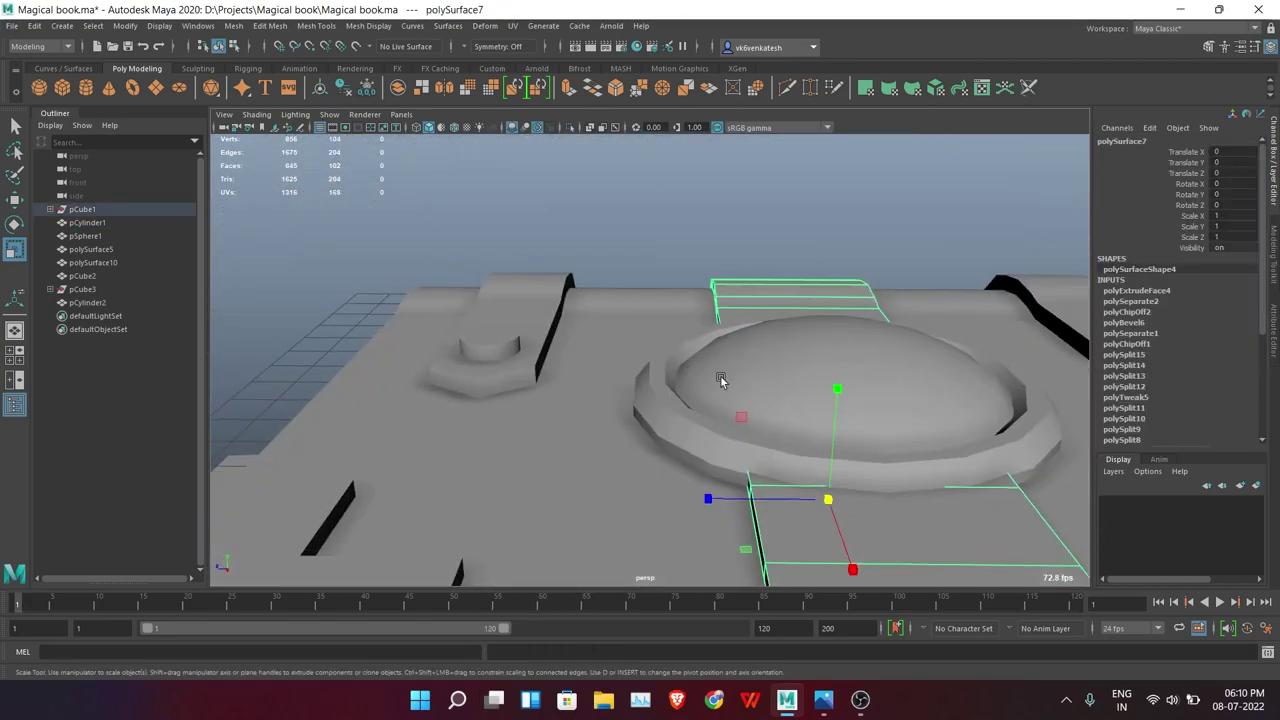
left_click(642, 407, "ctrl")
key("q")
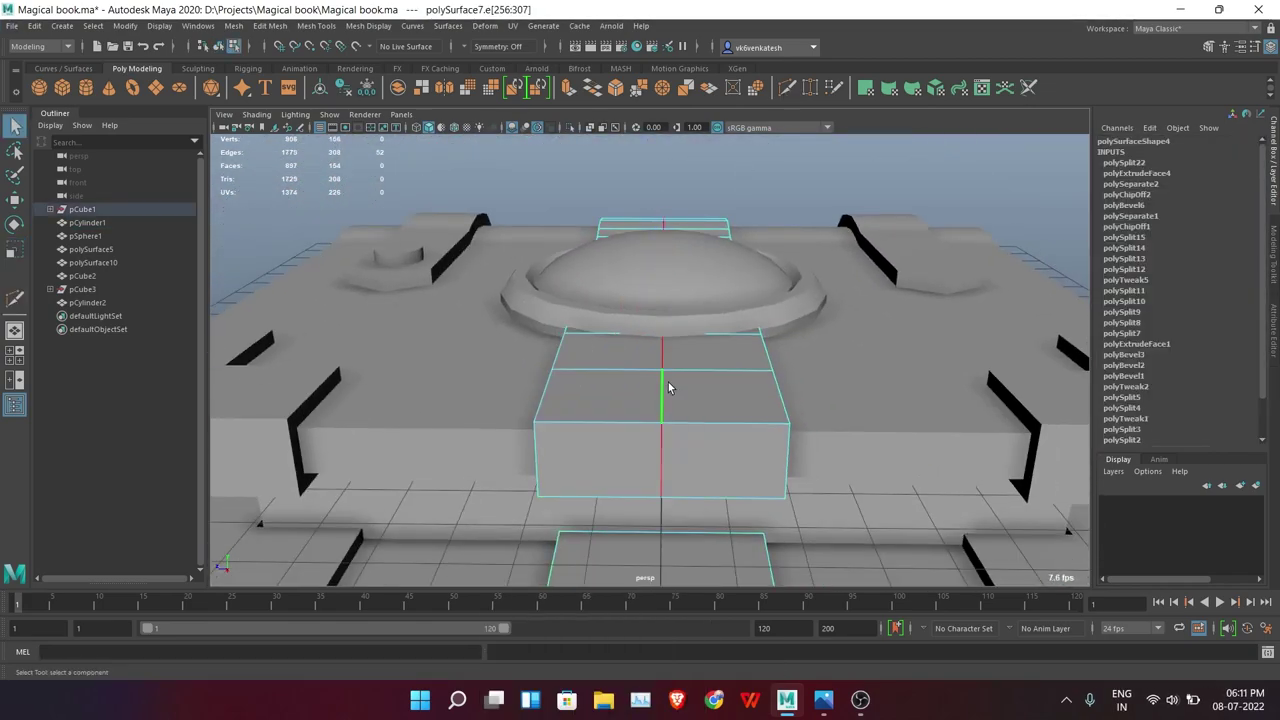
key("t")
key("ctrl+z")
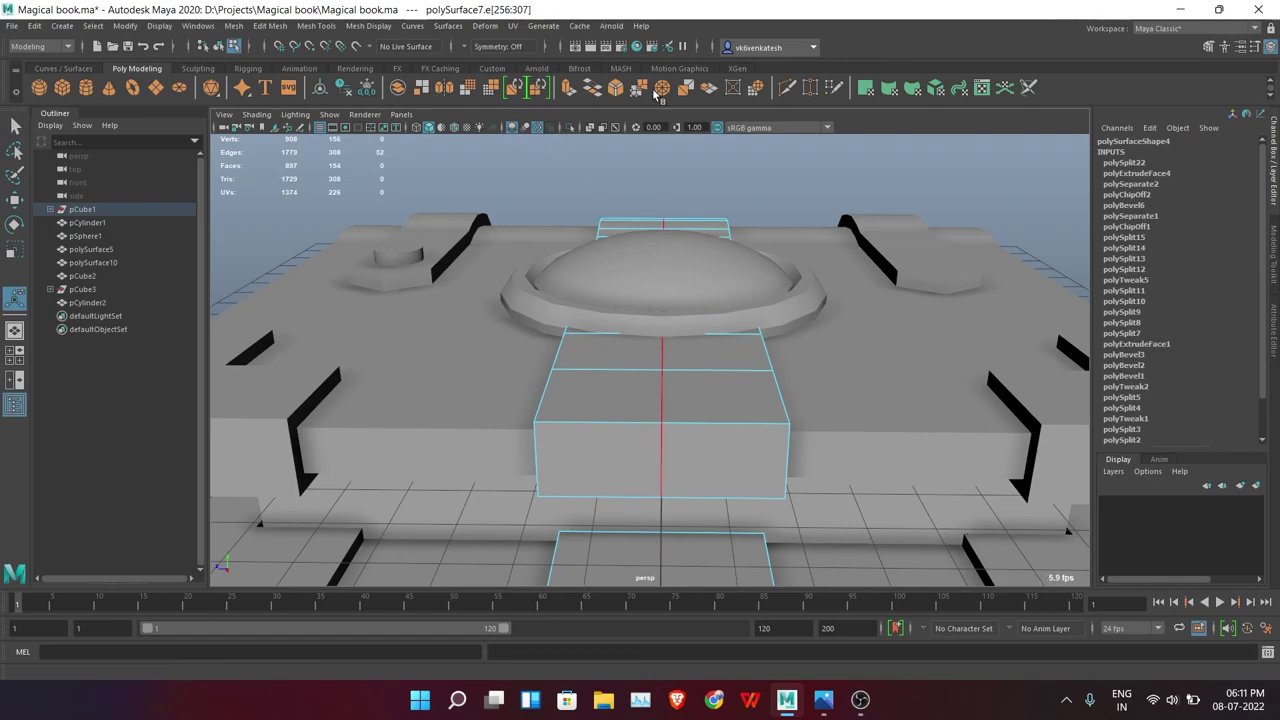
left_click(660, 89)
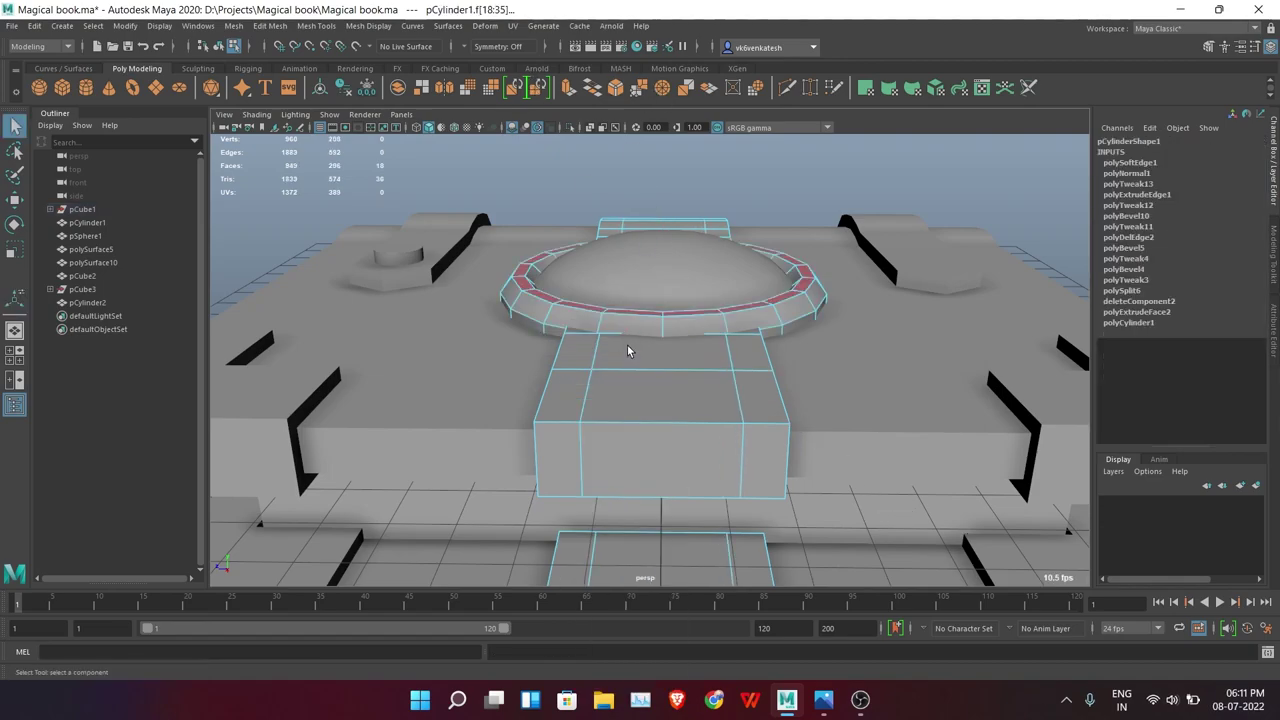
Isolate the separated cover piece polySurface7 in the viewport
key("F11")
double_click(651, 471)
scroll(659, 414, "down", 5)
left_click_drag(659, 414, 808, 403, "alt")
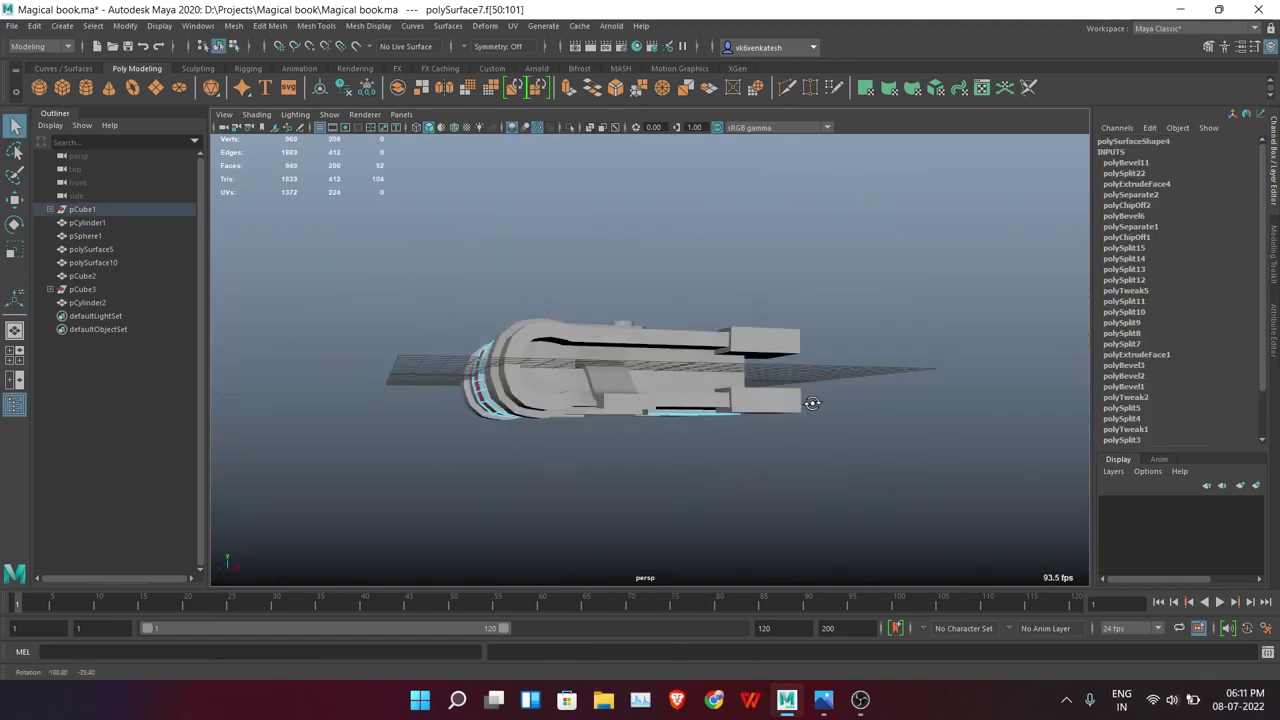
scroll(937, 402, "up", 3)
key("F8")
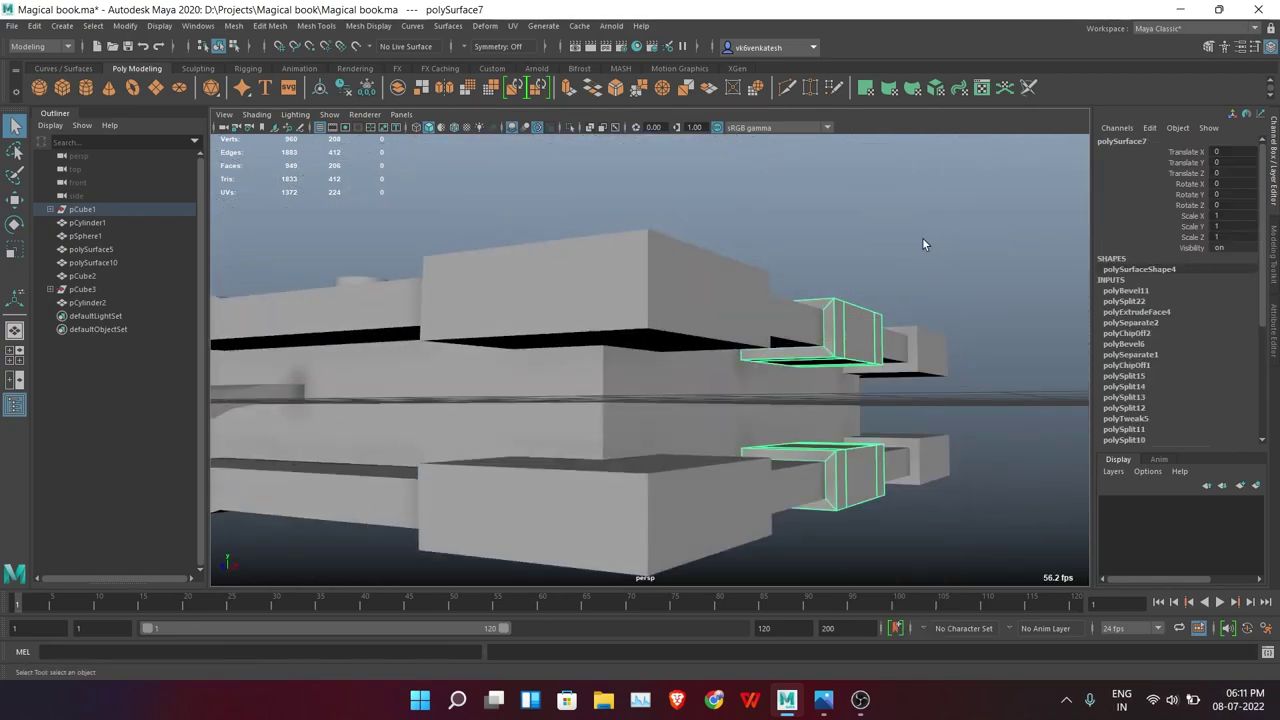
left_click(571, 133)
Delete the inner faces and the upper strip face loop of polySurface7
key("F11")
left_click_drag(929, 394, 623, 434, "alt")
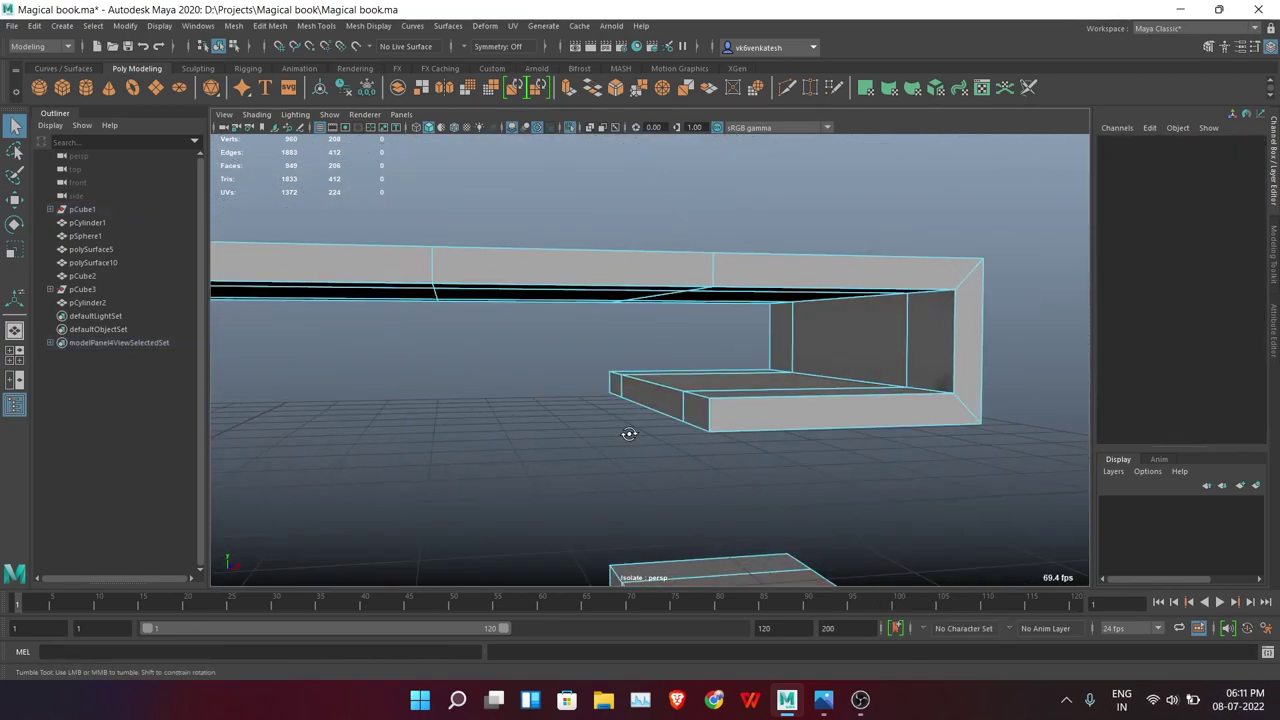
left_click(688, 390)
left_click(815, 406, "shift")
key("Delete")
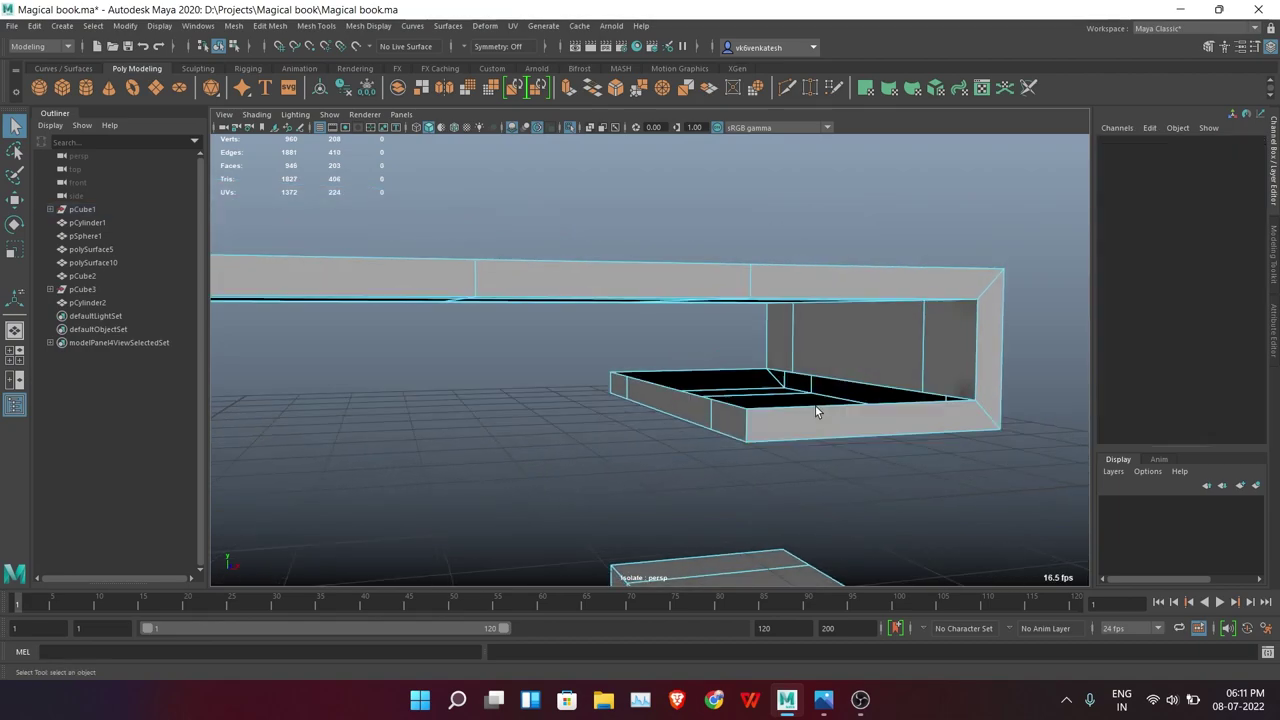
mouse_move(815, 406)
left_mouse_down("alt")
mouse_move(704, 296)
mouse_move(586, 329)
mouse_move(660, 368)
mouse_move(745, 305)
mouse_move(716, 228)
left_mouse_up("alt")
left_click(563, 326)
key("Delete")
left_click(660, 368)
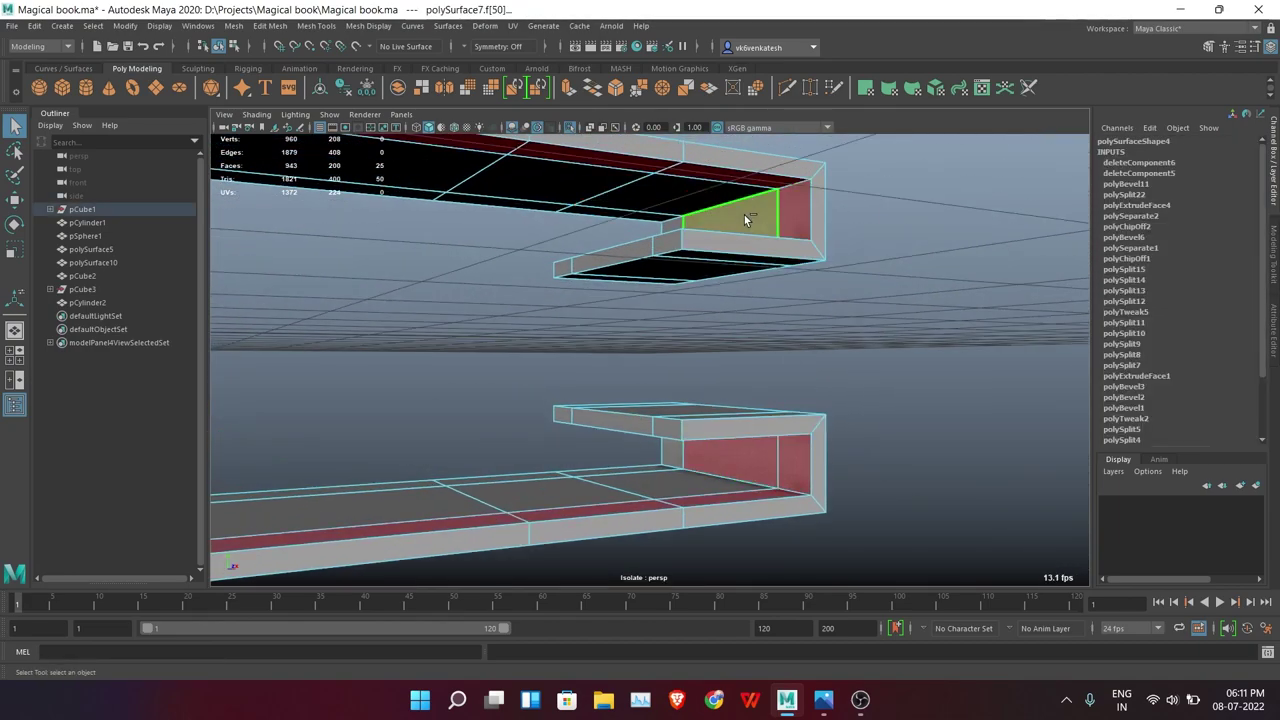
double_click(744, 215, "shift")
key("Delete")
Extrude polySurface7's remaining side faces to -0.11 thickness and compare with the reference
mouse_move(916, 384)
left_mouse_down("alt")
mouse_move(826, 373)
mouse_move(723, 400)
left_mouse_up("alt")
right_click(857, 264)
mouse_move(871, 262)
left_mouse_down("alt")
mouse_move(569, 126)
mouse_move(843, 275)
mouse_move(605, 267)
mouse_move(718, 333)
mouse_move(637, 349)
left_mouse_up("alt")
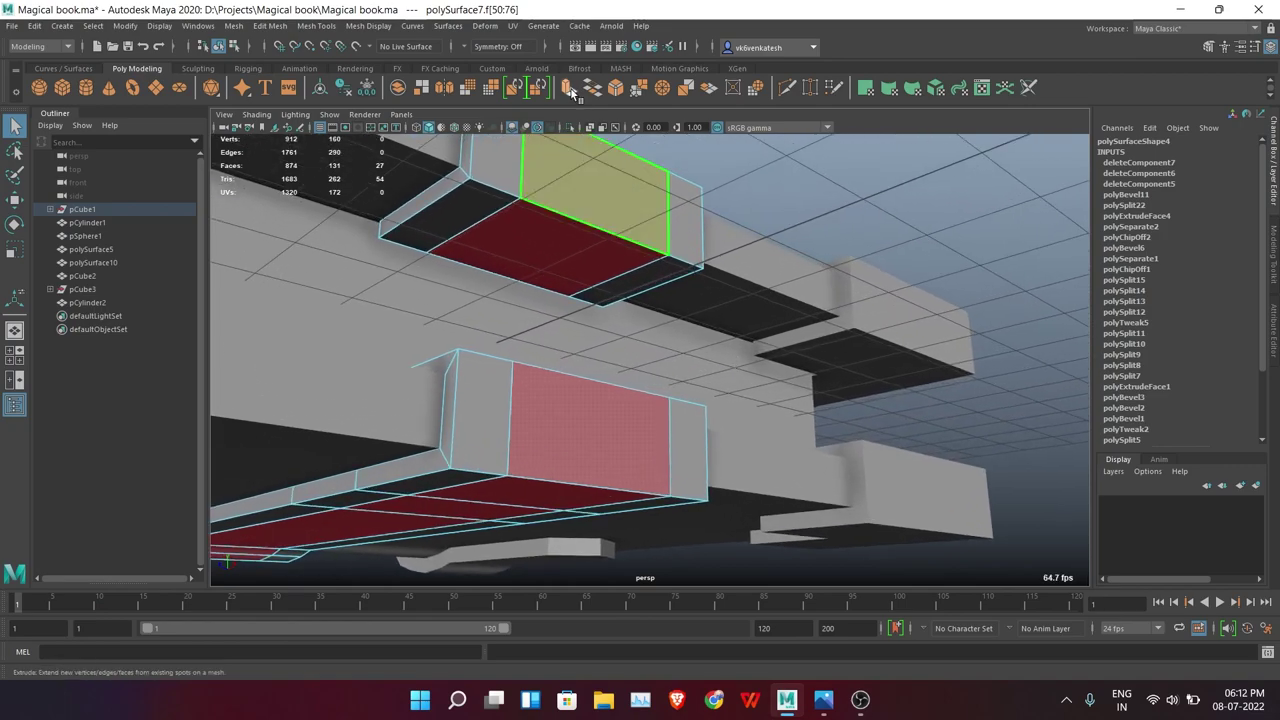
key("ctrl+e")
mouse_move(820, 474)
left_mouse_down("alt")
mouse_move(806, 466)
mouse_move(891, 277)
mouse_move(637, 363)
mouse_move(686, 374)
mouse_move(586, 418)
left_mouse_up("alt")
right_click(891, 277)
key("alt+Tab")
key("alt+Tab")
Adjust the strap tip vertices from the top wireframe view, then return to shaded perspective
right_click(960, 238)
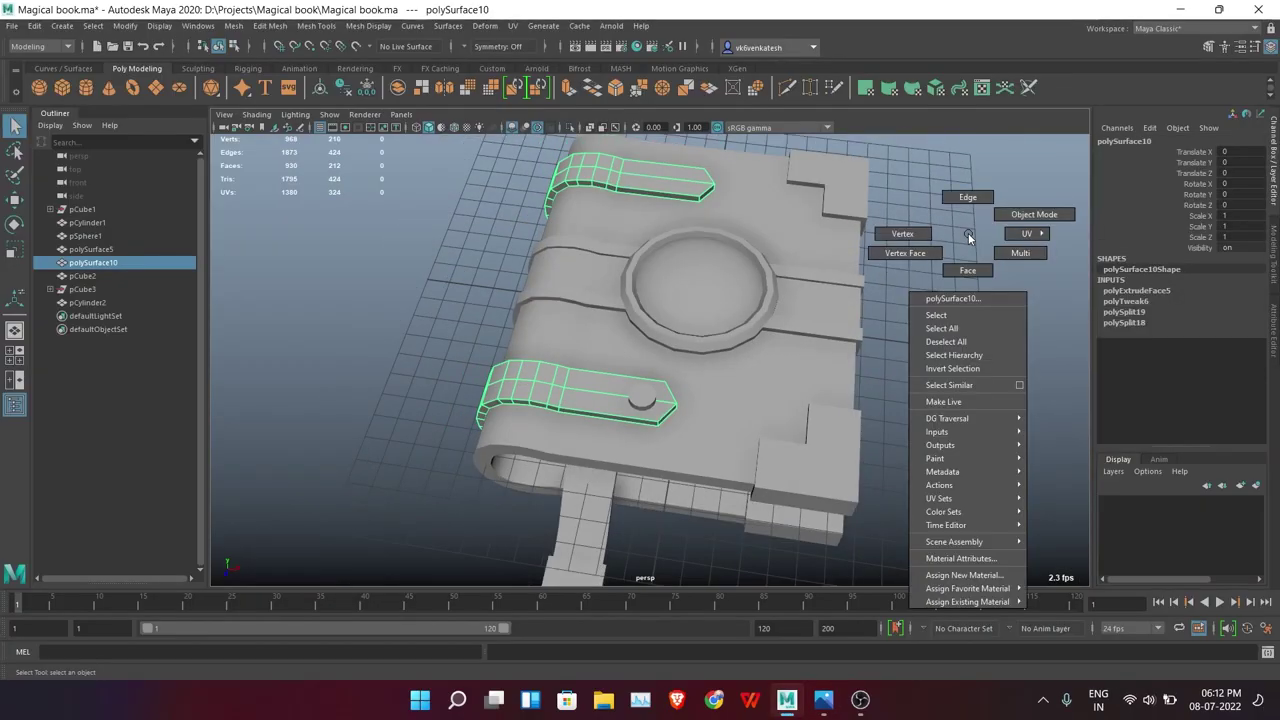
key("4")
key("space")
left_click(758, 393)
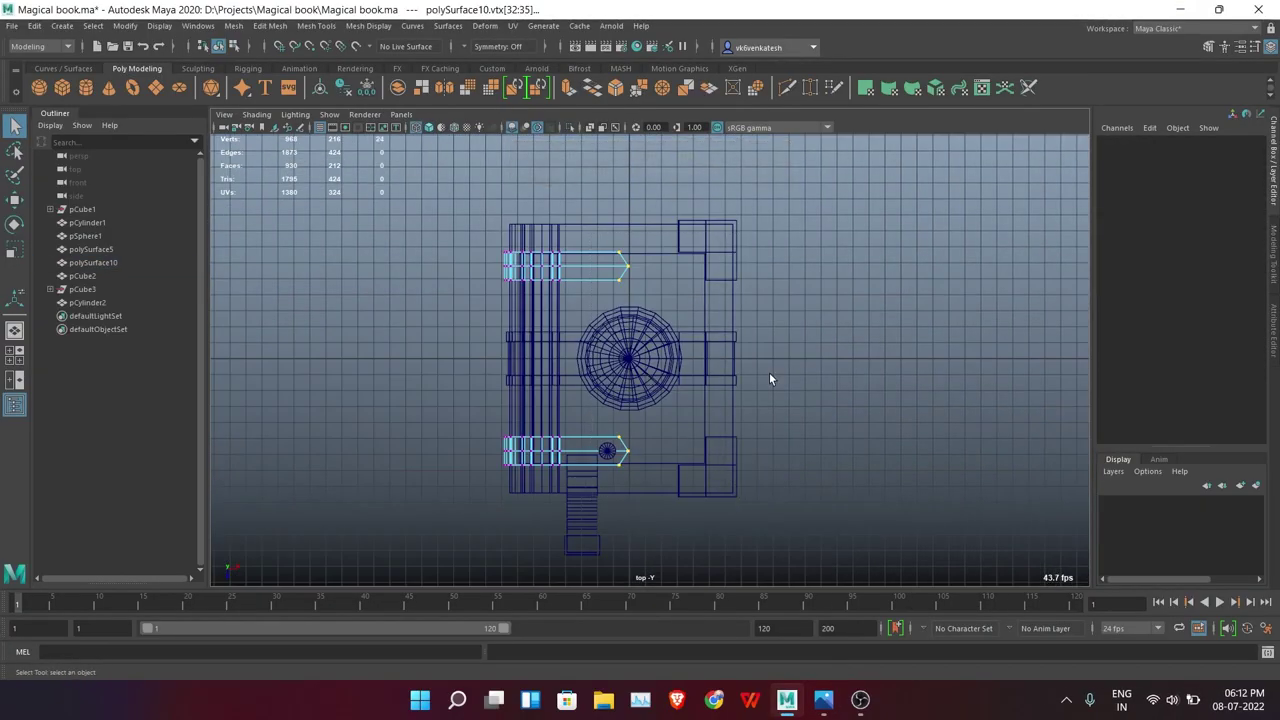
key("space")
left_click_drag(769, 372, 773, 330)
key("5")
key("w")
Move the 3.653-scaled 10×10 plane pPlane1 along Z to the book's lower edge
scroll(634, 414, "up", 5)
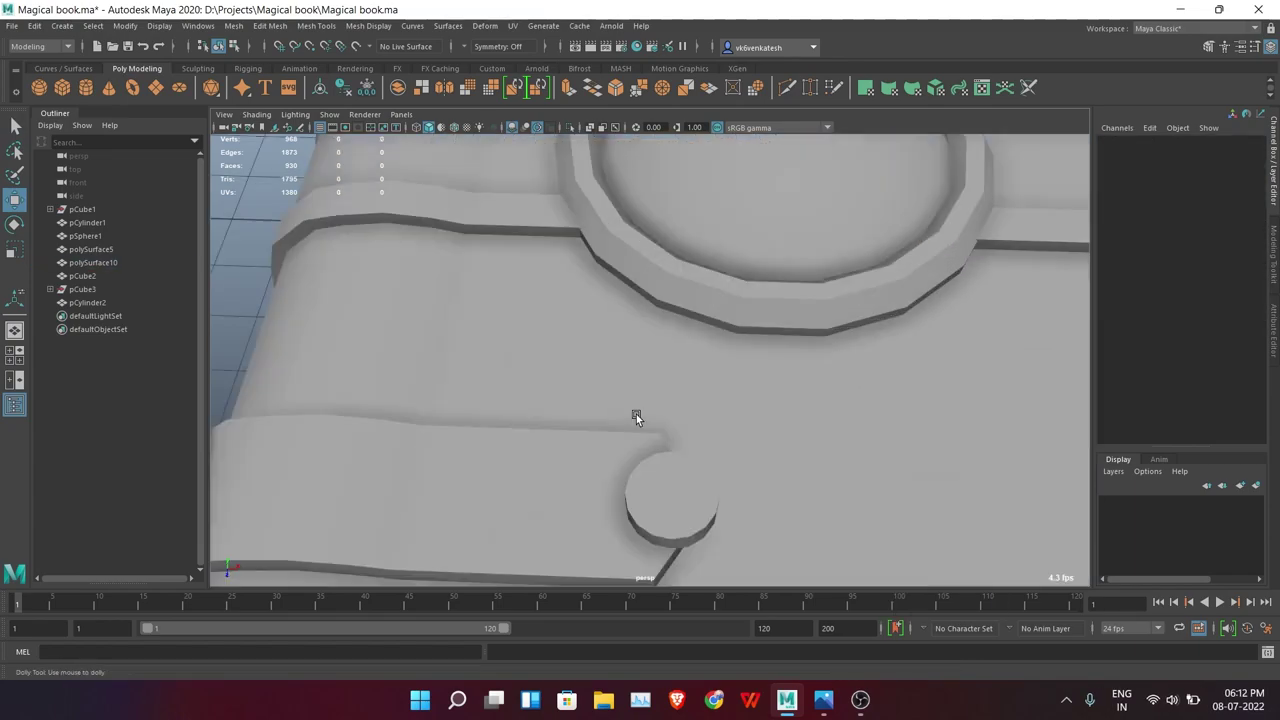
left_click(654, 503)
scroll(651, 378, "down", 5)
mouse_move(651, 378)
left_mouse_down("alt")
mouse_move(556, 441)
mouse_move(779, 378)
left_mouse_up("alt")
mouse_move(678, 301)
left_mouse_down()
mouse_move(801, 350)
mouse_move(828, 387)
left_mouse_up()
key("f")
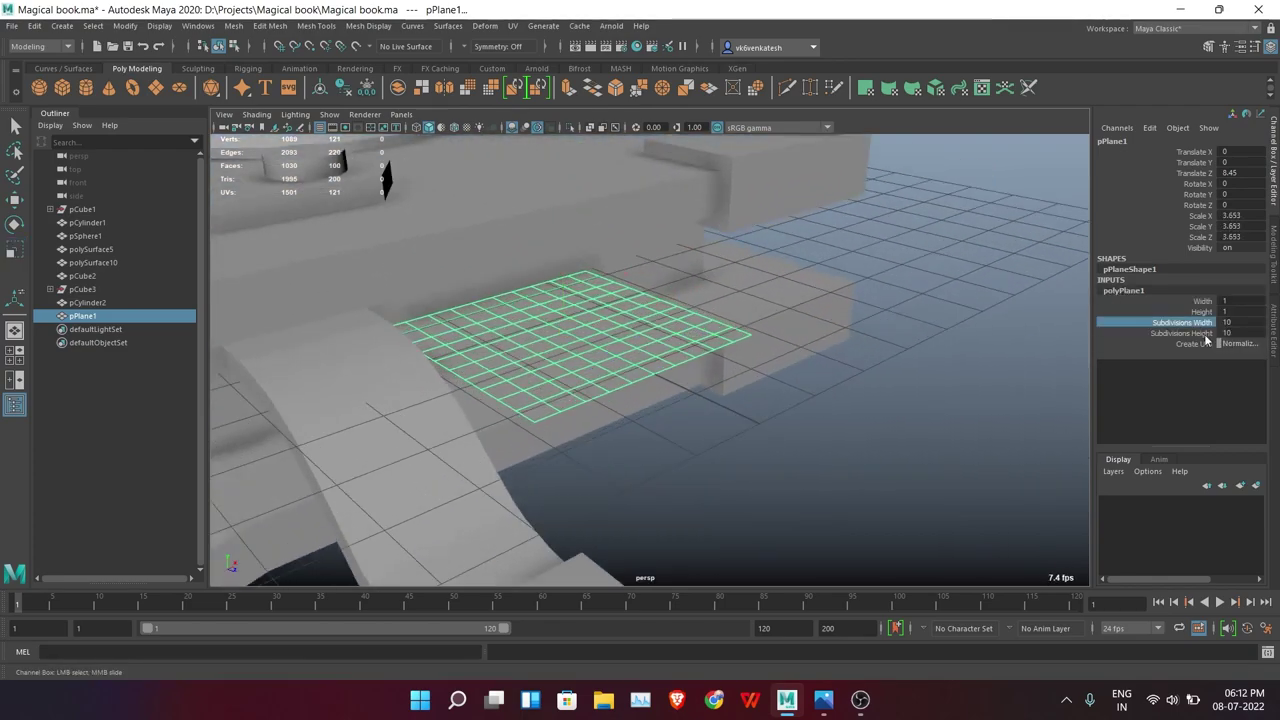
Narrow the plane slightly and Multi-Cut a new edge across it
mouse_move(678, 345)
left_mouse_down("alt")
mouse_move(681, 401)
mouse_move(690, 352)
left_mouse_up("alt")
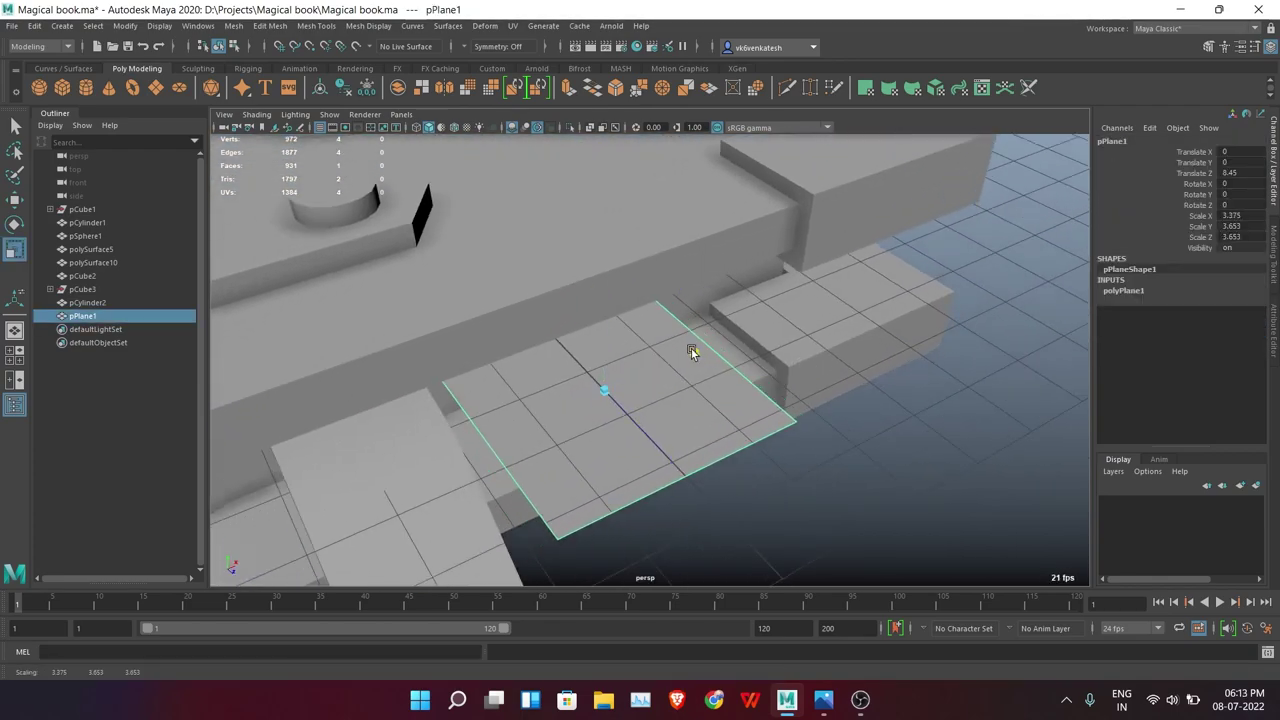
left_click(787, 88)
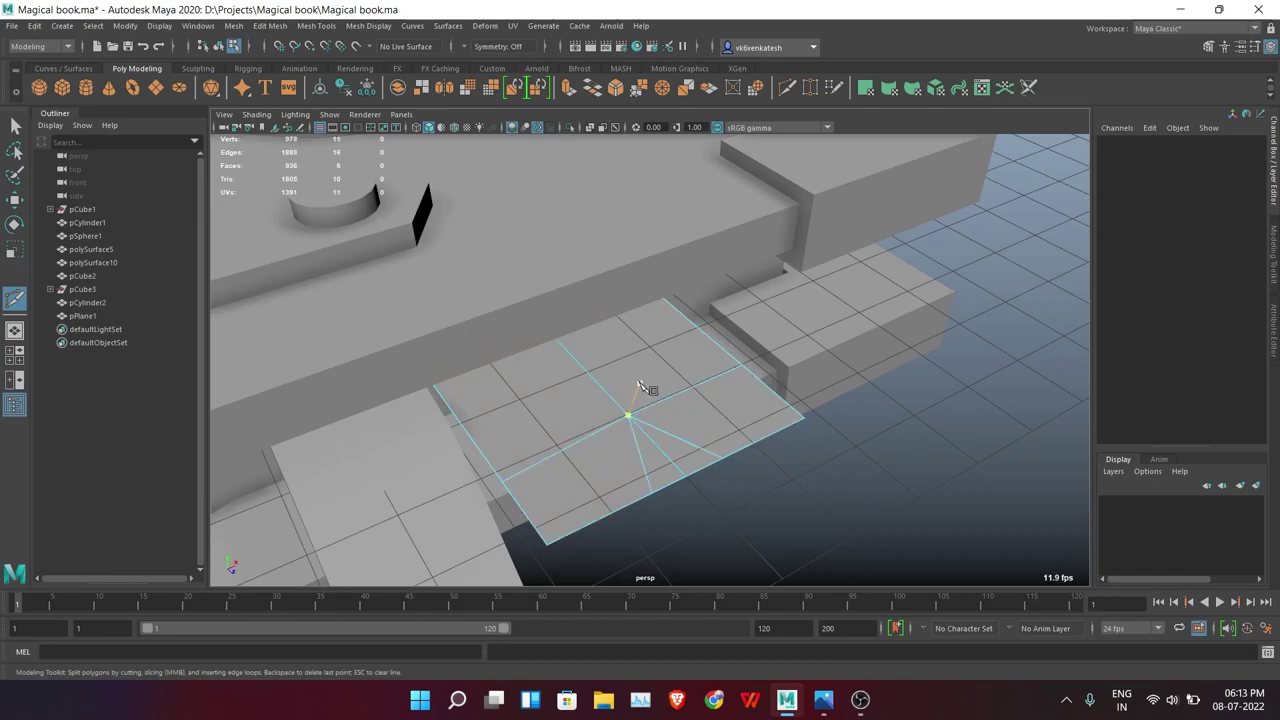
left_click(640, 387)
key("r")
mouse_move(466, 336)
left_mouse_down("alt")
mouse_move(757, 480)
mouse_move(623, 451)
left_mouse_up("alt")
Reshape the plane into a notched tab by moving its corner vertex and edge
key("r")
left_click(630, 440)
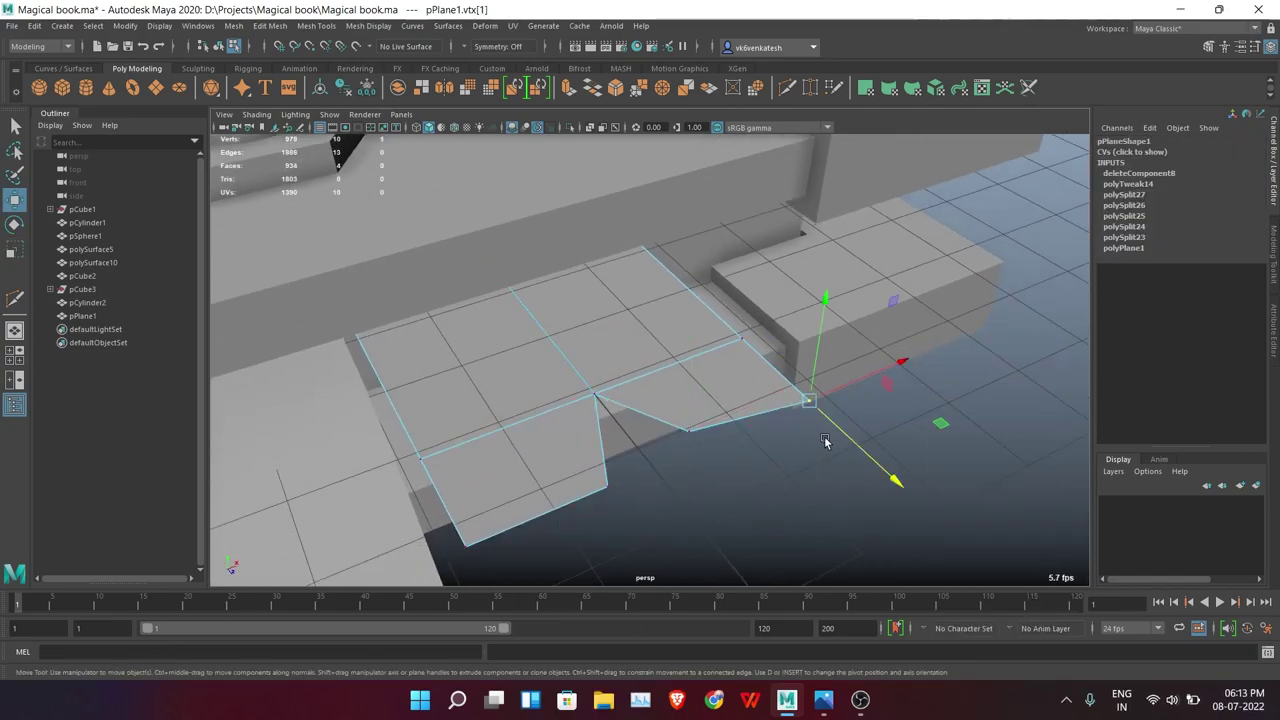
left_click_drag(815, 416, 603, 449, "alt")
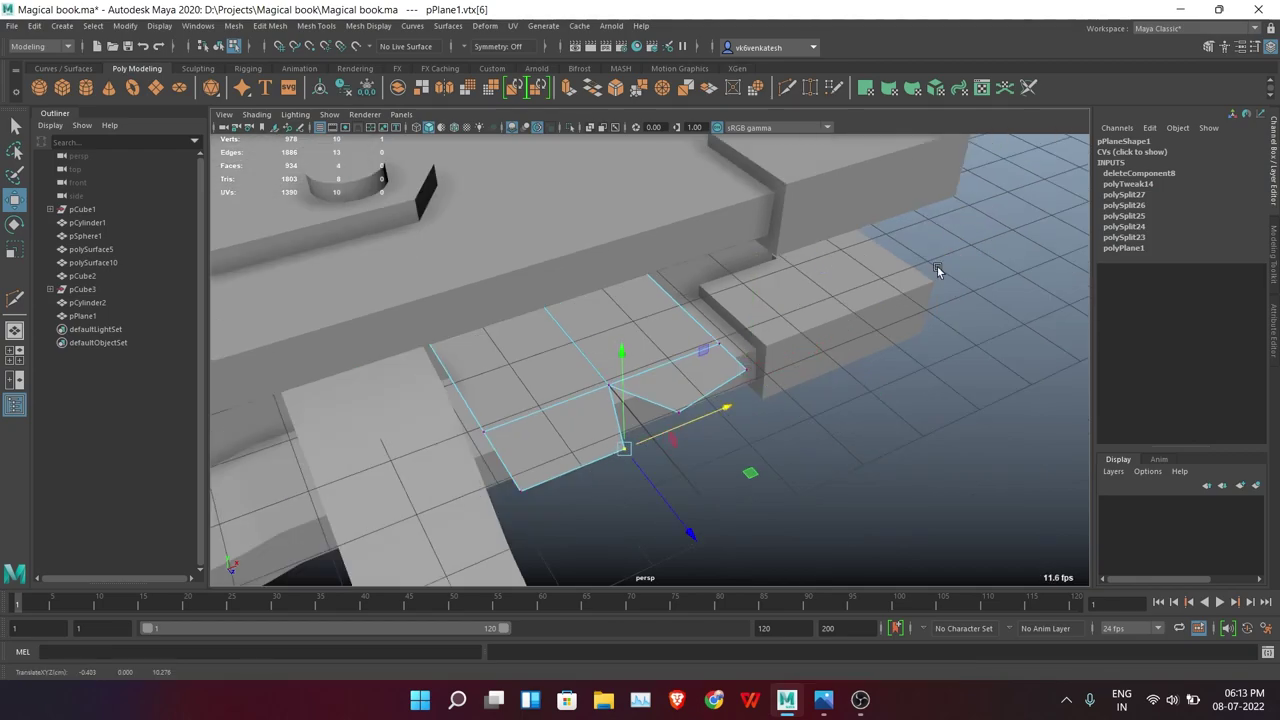
mouse_move(562, 289)
left_mouse_down("alt")
mouse_move(739, 316)
mouse_move(598, 288)
mouse_move(694, 313)
mouse_move(848, 446)
mouse_move(651, 429)
mouse_move(548, 304)
left_mouse_up("alt")
key("F8")
key("ctrl+z")
key("F8")
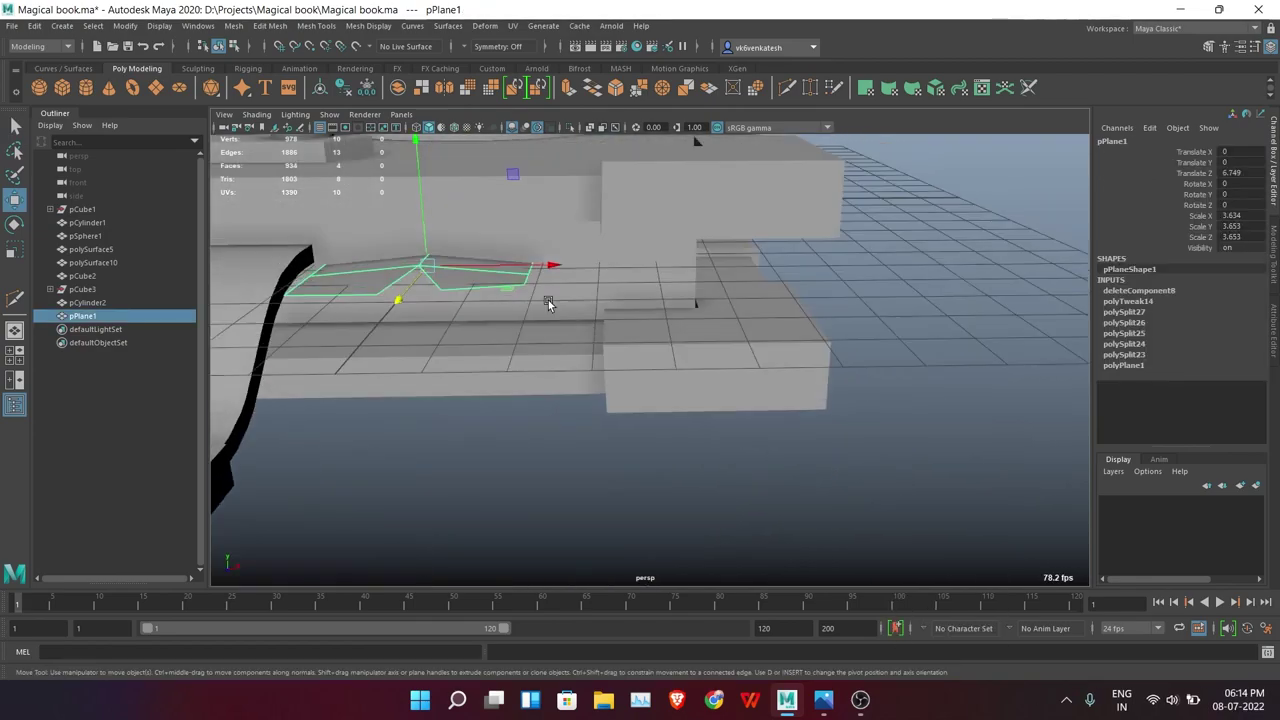
Rotate the notched plane slightly into position beside the book
key("e")
left_click(694, 491)
scroll(507, 455, "down", 5)
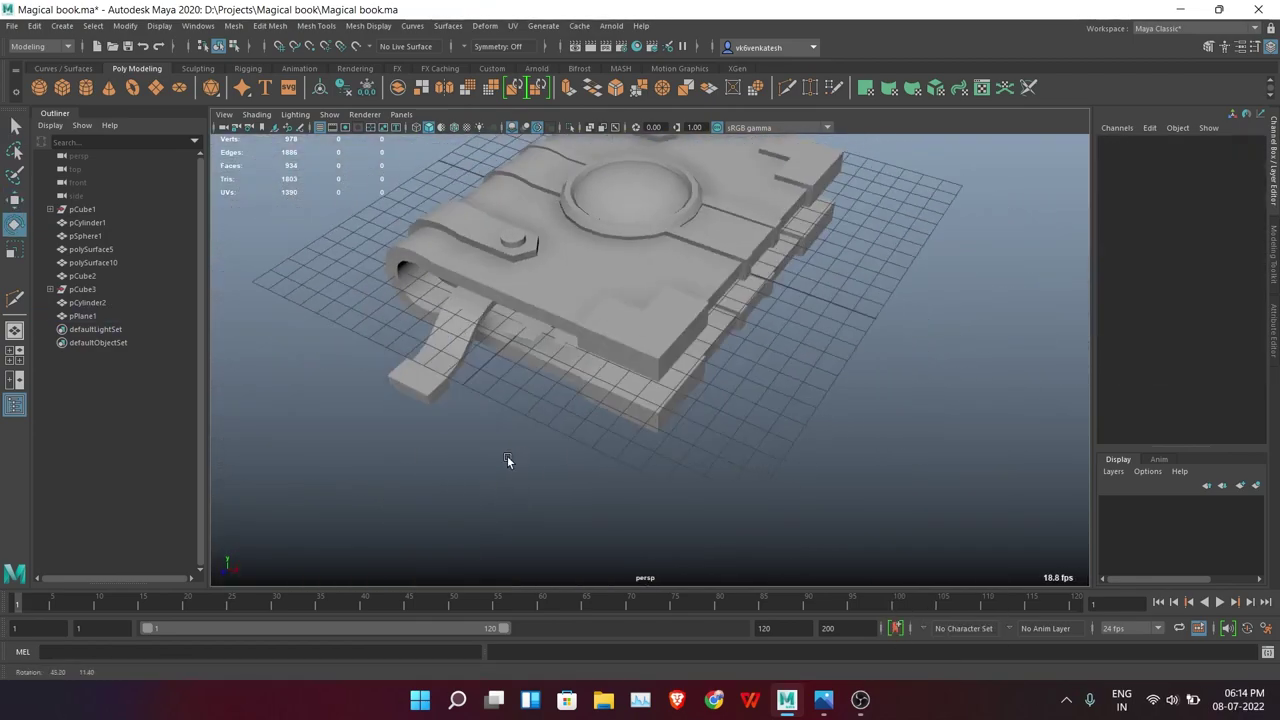
left_click_drag(507, 455, 630, 442, "alt")
left_click(630, 442)
scroll(630, 442, "up", 5)
key("w")
mouse_move(710, 396)
left_mouse_down("alt")
mouse_move(760, 380)
mouse_move(751, 431)
mouse_move(711, 326)
left_mouse_up("alt")
Extrude the plane into a thick tab plate (polyExtrudeFace9) and inspect it
right_click(937, 300)
left_click(700, 360)
key("ctrl+e")
key("F8")
key("q")
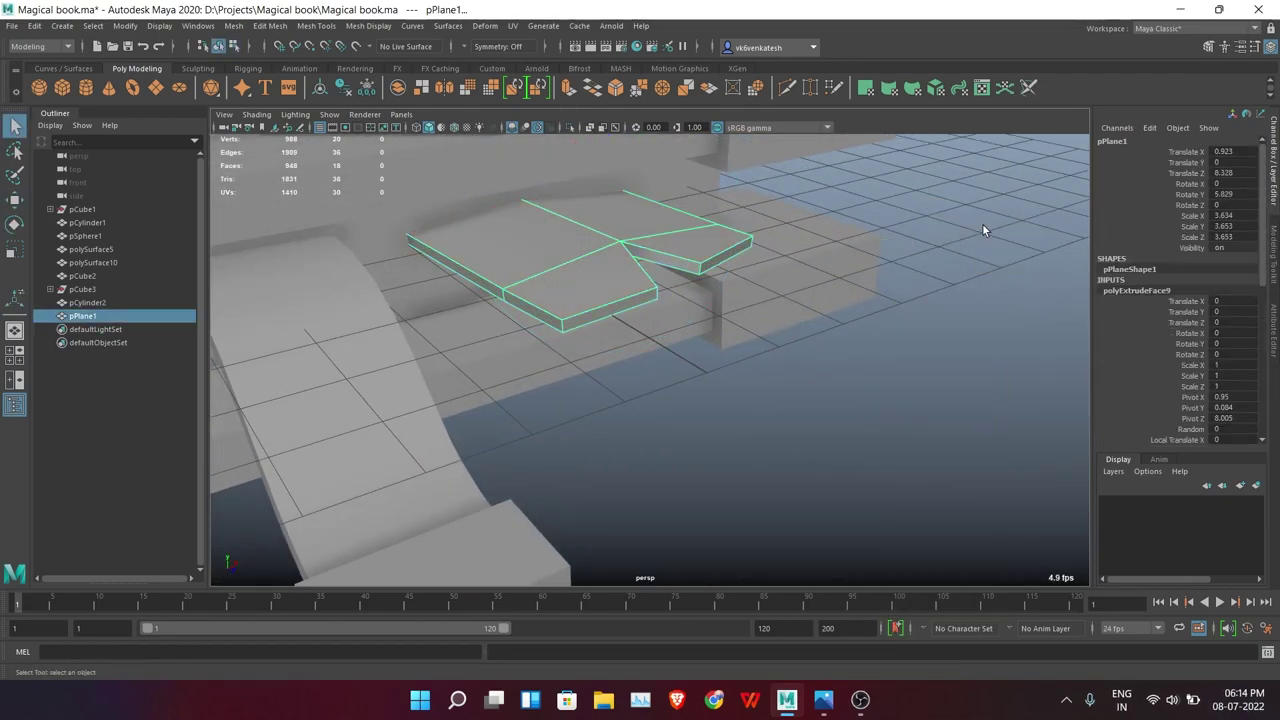
scroll(634, 414, "down", 5)
left_click_drag(634, 414, 560, 394, "alt")
scroll(654, 357, "up", 5)
left_click_drag(654, 351, 867, 394, "alt")
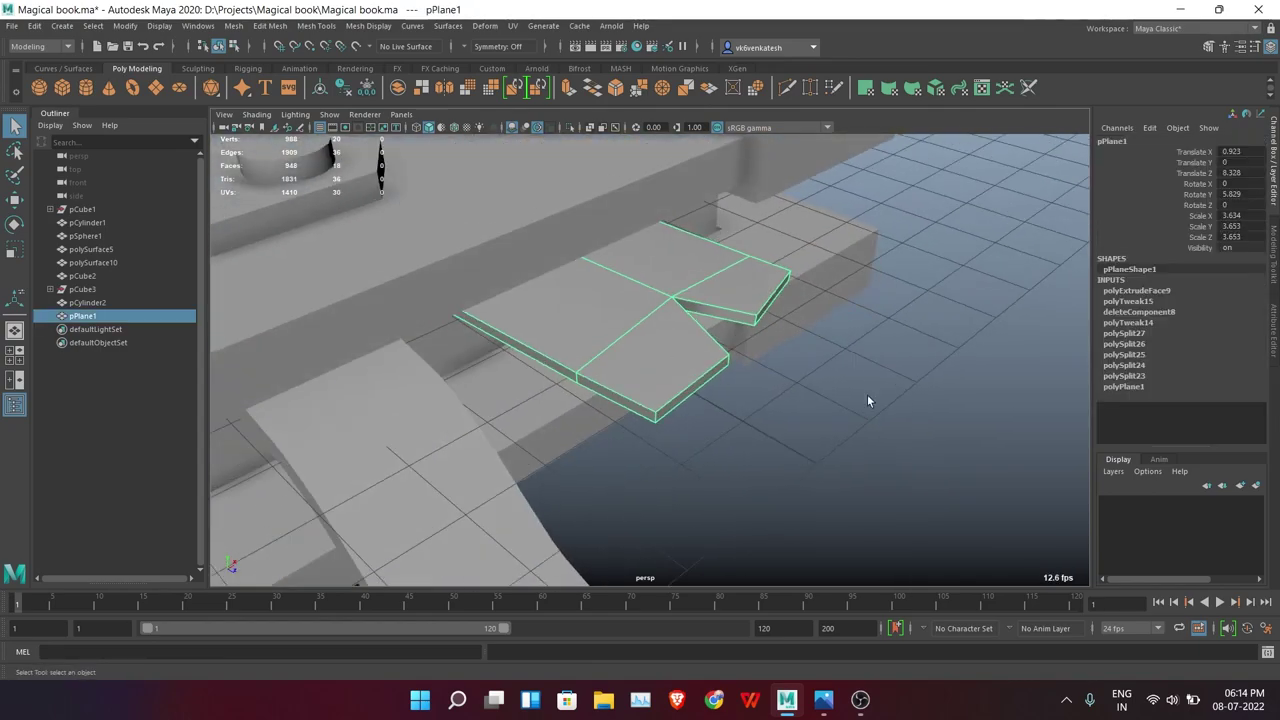
left_click(867, 394)
scroll(694, 346, "down", 8)
left_click_drag(694, 346, 739, 328, "alt")
scroll(556, 317, "up", 3)
Isolate the stud cylinder and delete its top faces
left_click(556, 317)
scroll(453, 319, "up", 5)
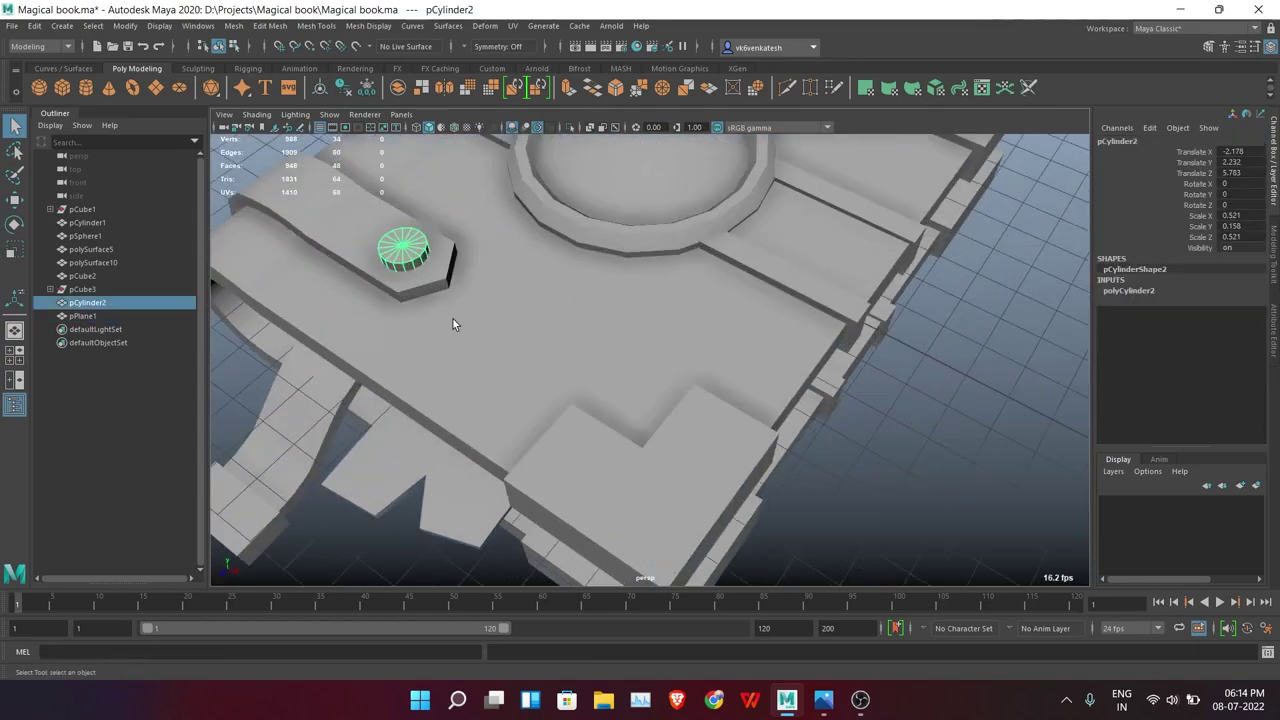
scroll(603, 230, "up", 3)
key("ctrl+1")
middle_click_drag(721, 282, 822, 405, "alt")
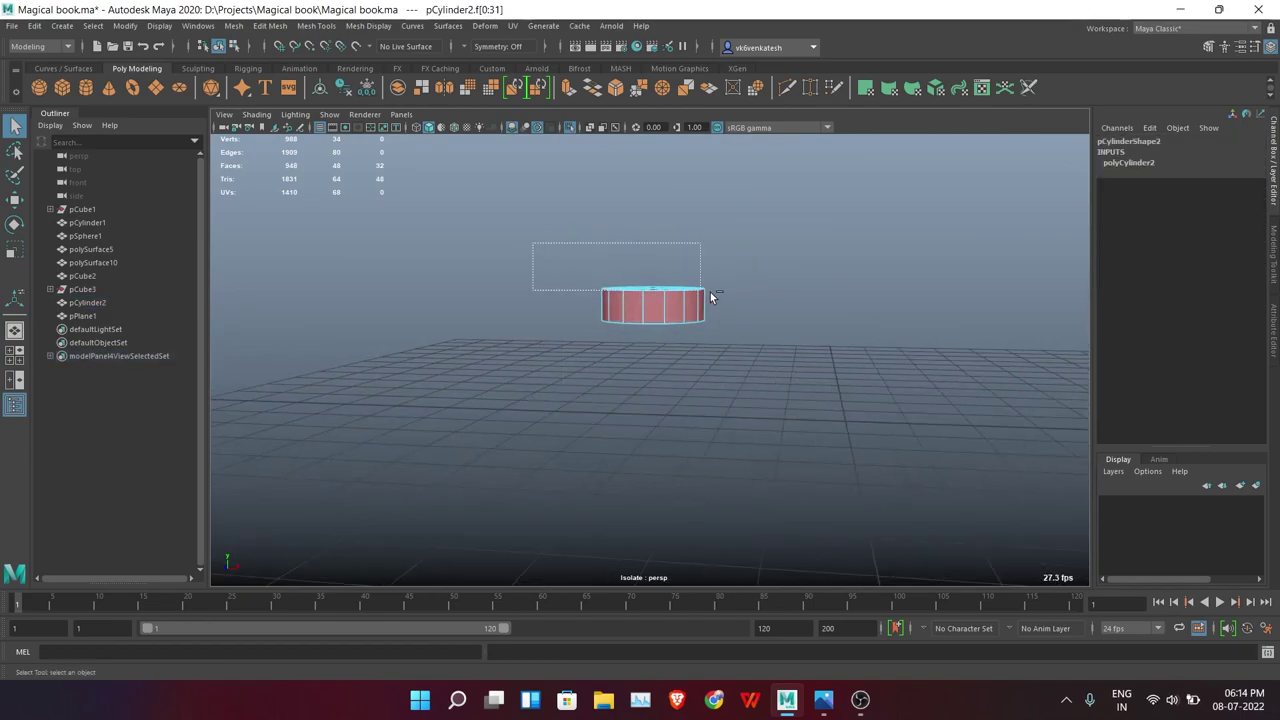
left_click_drag(710, 296, 710, 296)
left_click_drag(710, 296, 823, 328, "alt")
key("Delete")
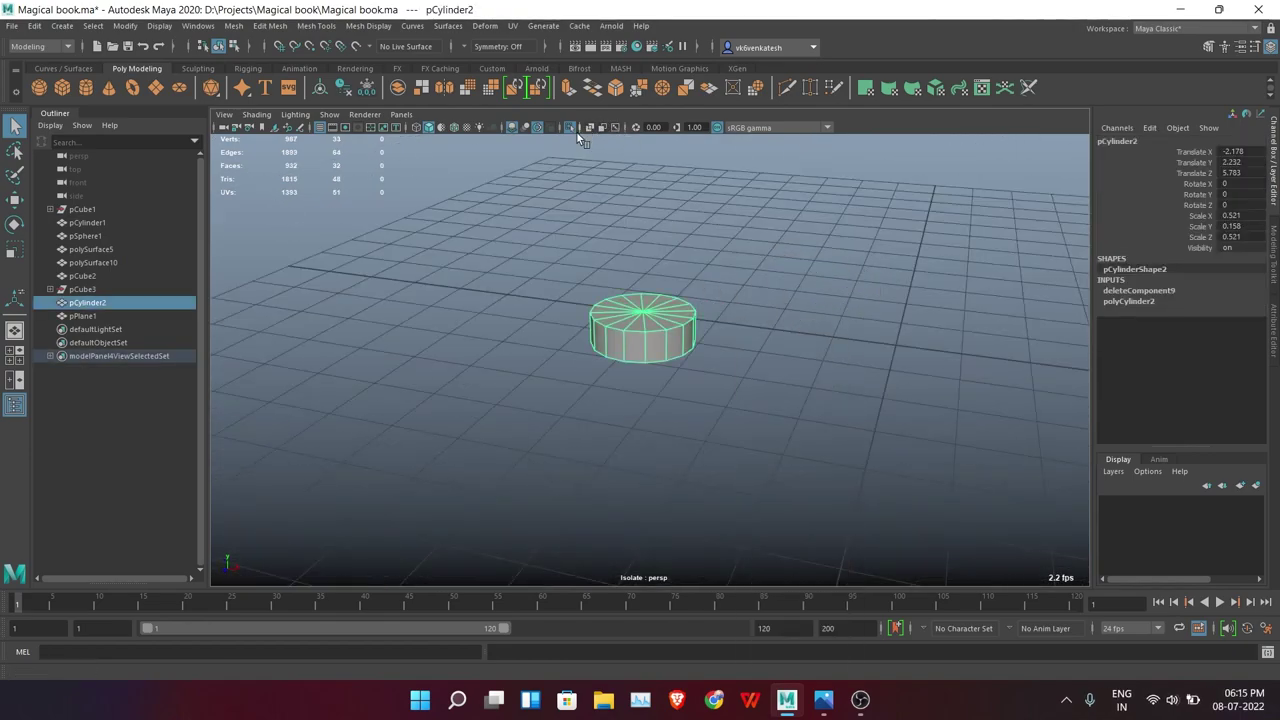
left_click(570, 127)
Bevel the cylinder's top border edge loop into a dome
key("F10")
double_click(648, 313)
left_click(615, 89)
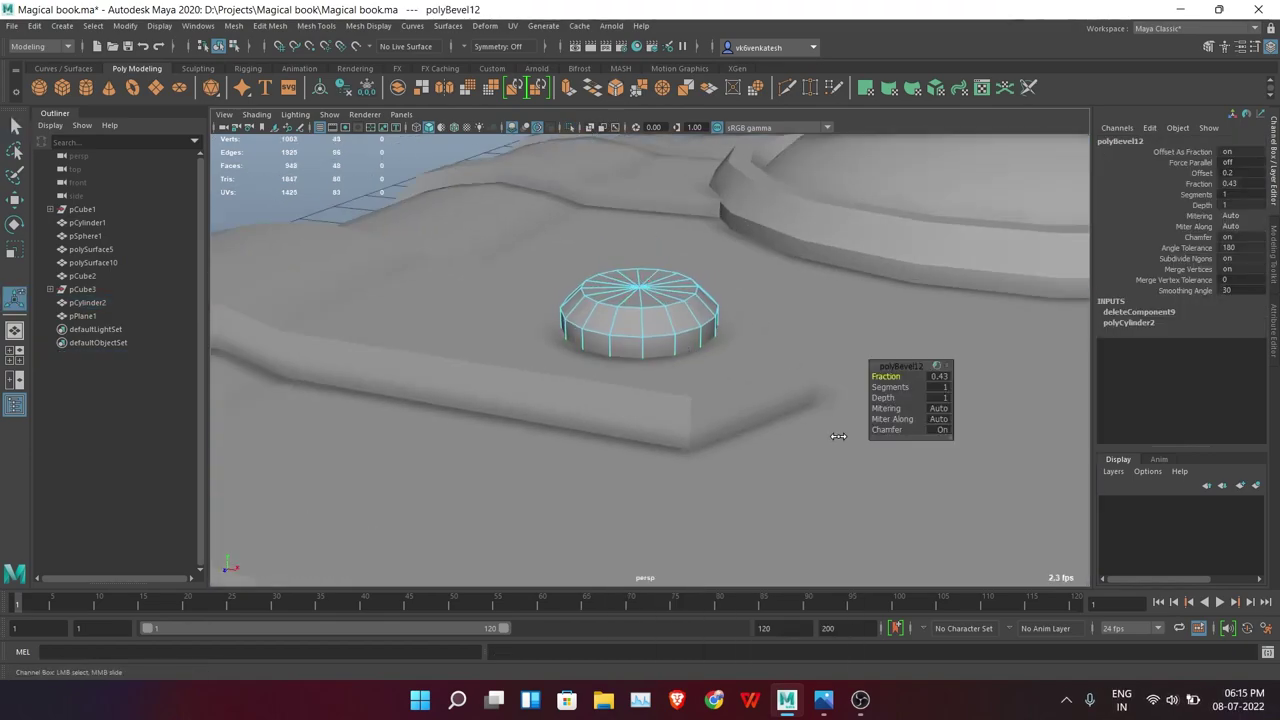
mouse_move(359, 169)
left_mouse_down("alt")
mouse_move(735, 337)
mouse_move(627, 349)
left_mouse_up("alt")
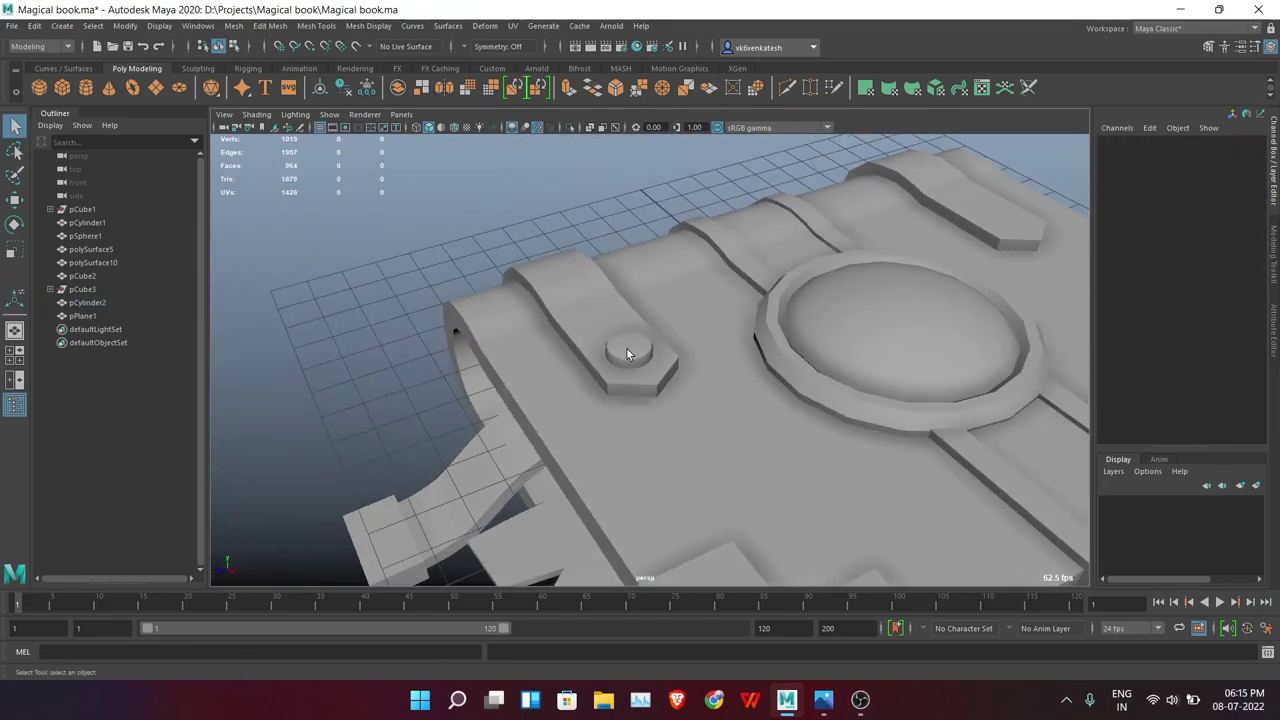
key("F8")
key("w")
Freeze the stud's transformations after adjusting its pivot
scroll(760, 421, "down", 3)
left_click_drag(760, 421, 600, 297, "alt")
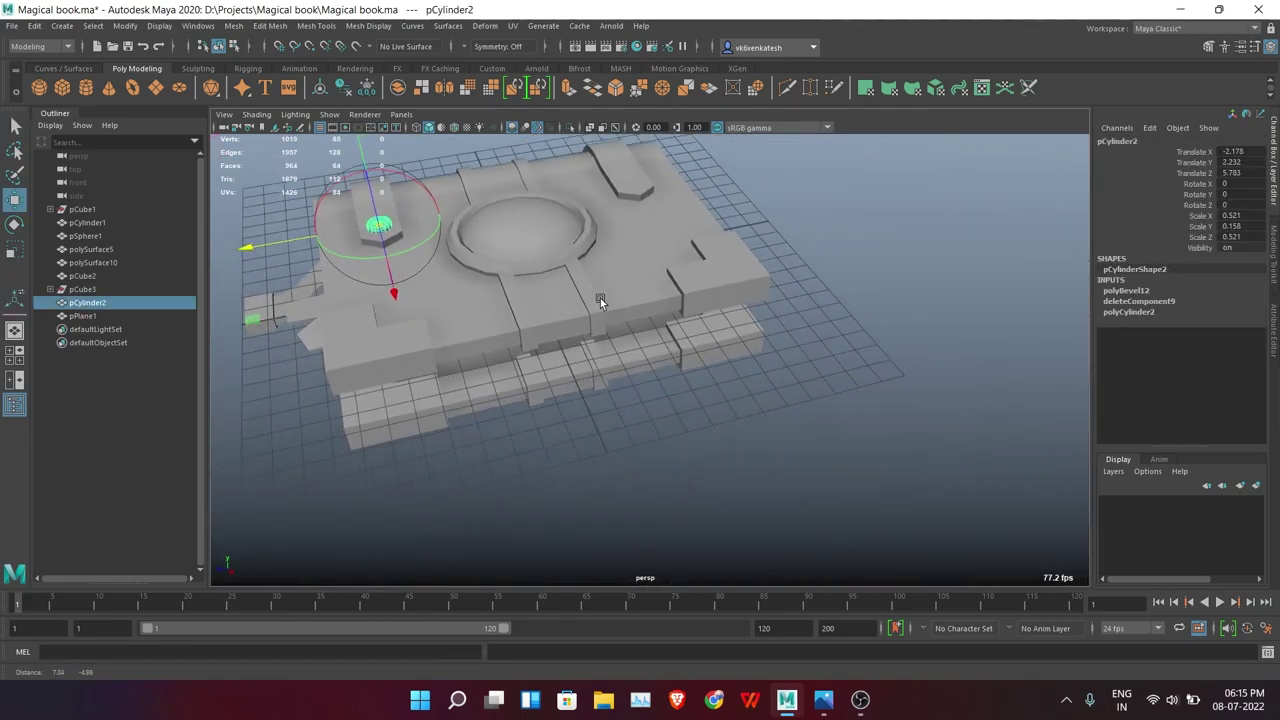
mouse_move(612, 452)
left_mouse_down("alt")
mouse_move(742, 426)
mouse_move(834, 345)
mouse_move(870, 411)
left_mouse_up("alt")
key("d")
left_click(131, 30)
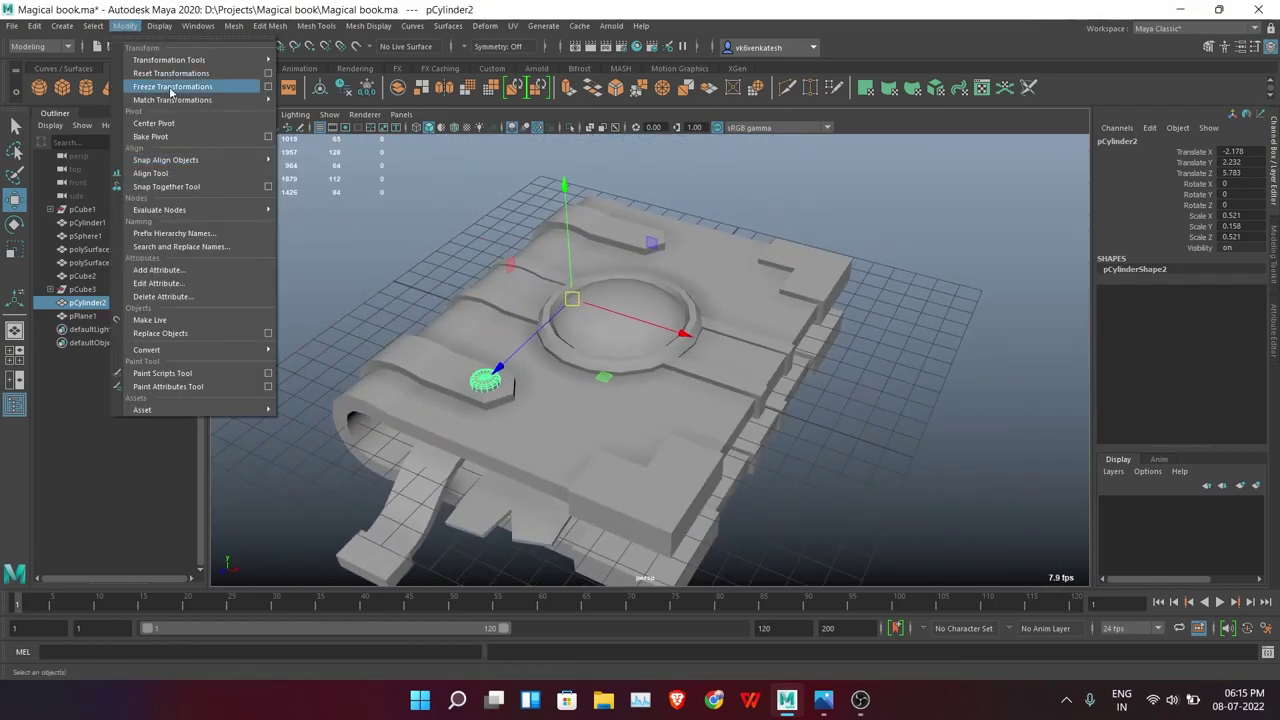
left_click(160, 87)
Mirror a copy of the stud with scale -1 onto the other strap and combine both into pCylinder4
left_click_drag(660, 390, 716, 381, "alt")
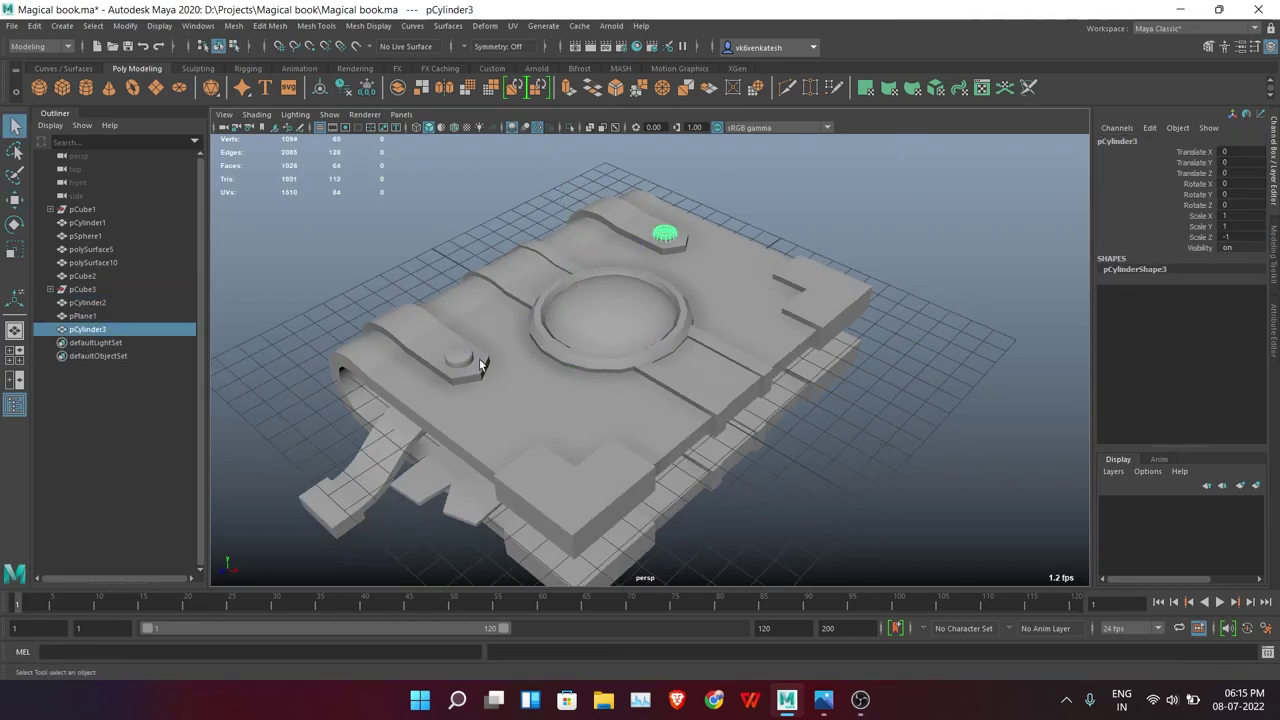
right_click_drag(309, 232, 286, 436, "shift")
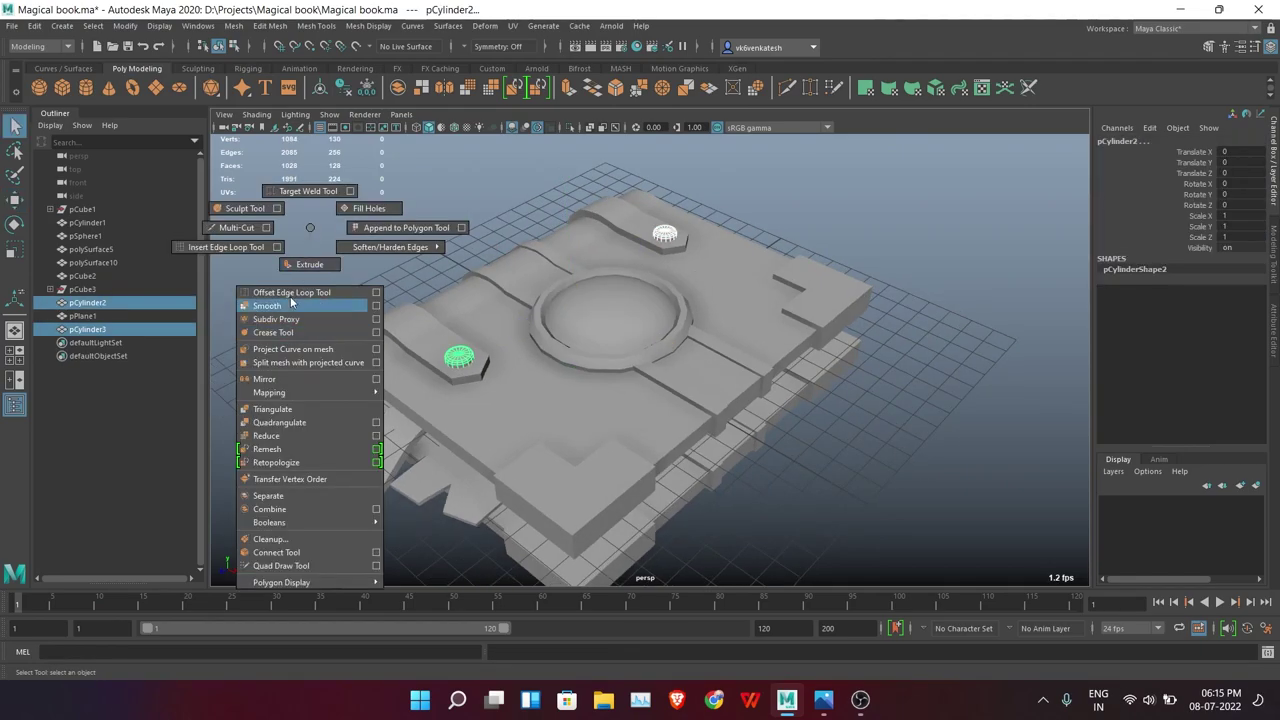
left_click(886, 378)
mouse_move(886, 378)
left_mouse_down("alt")
mouse_move(733, 375)
mouse_move(751, 266)
mouse_move(711, 366)
mouse_move(759, 296)
left_mouse_up("alt")
mouse_move(842, 326)
left_mouse_down("alt")
mouse_move(677, 336)
mouse_move(602, 171)
mouse_move(898, 269)
mouse_move(875, 254)
left_mouse_up("alt")
Isolate the corner blocks and turn on Object Z symmetry
key("ctrl+1")
left_click(875, 260)
scroll(666, 310, "up", 3)
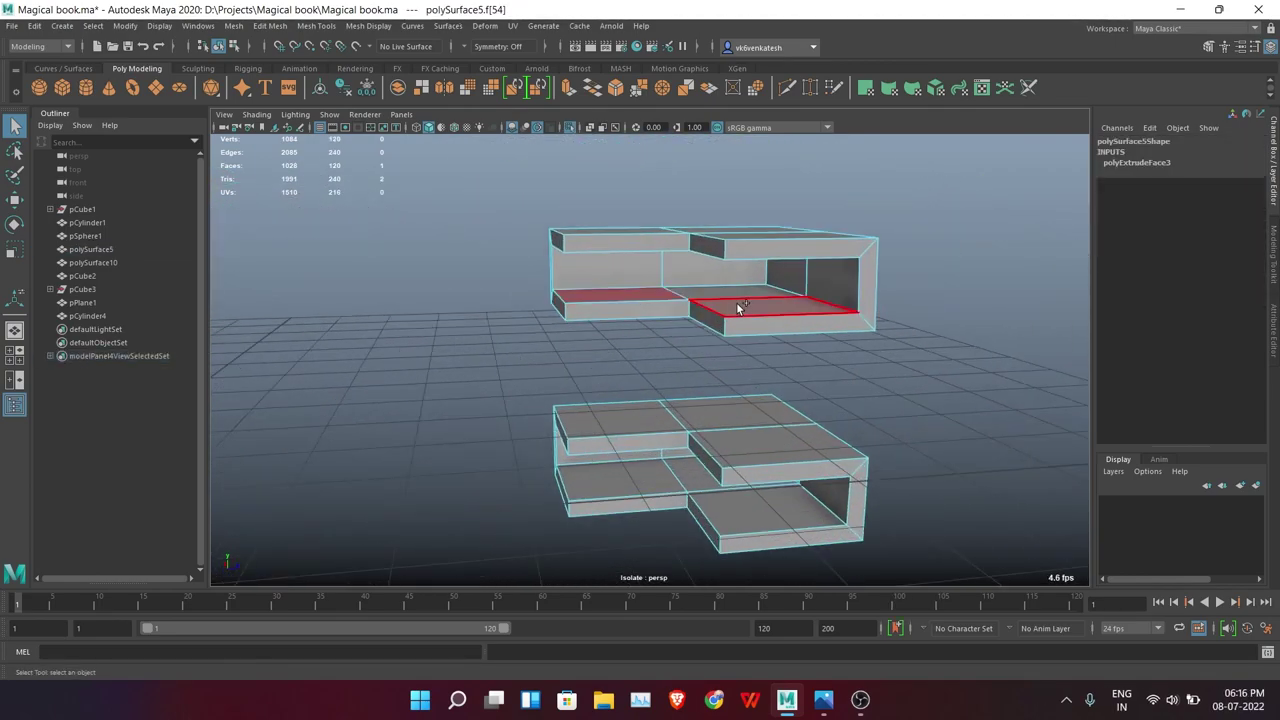
left_click(497, 95)
mouse_move(640, 300)
left_mouse_down("alt")
mouse_move(600, 280)
mouse_move(762, 320)
left_mouse_up("alt")
Weld a stray vertex of the blocks onto its neighbour
left_click(880, 297)
mouse_move(880, 297)
left_mouse_down("alt")
mouse_move(886, 420)
mouse_move(835, 362)
left_mouse_up("alt")
mouse_move(717, 396)
left_mouse_down("alt")
mouse_move(660, 340)
mouse_move(751, 194)
mouse_move(708, 387)
mouse_move(682, 436)
left_mouse_up("alt")
left_click(708, 387)
scroll(682, 436, "down", 5)
left_click_drag(831, 463, 790, 265, "alt")
left_click_drag(595, 298, 678, 275)
left_click_drag(678, 275, 579, 240, "alt")
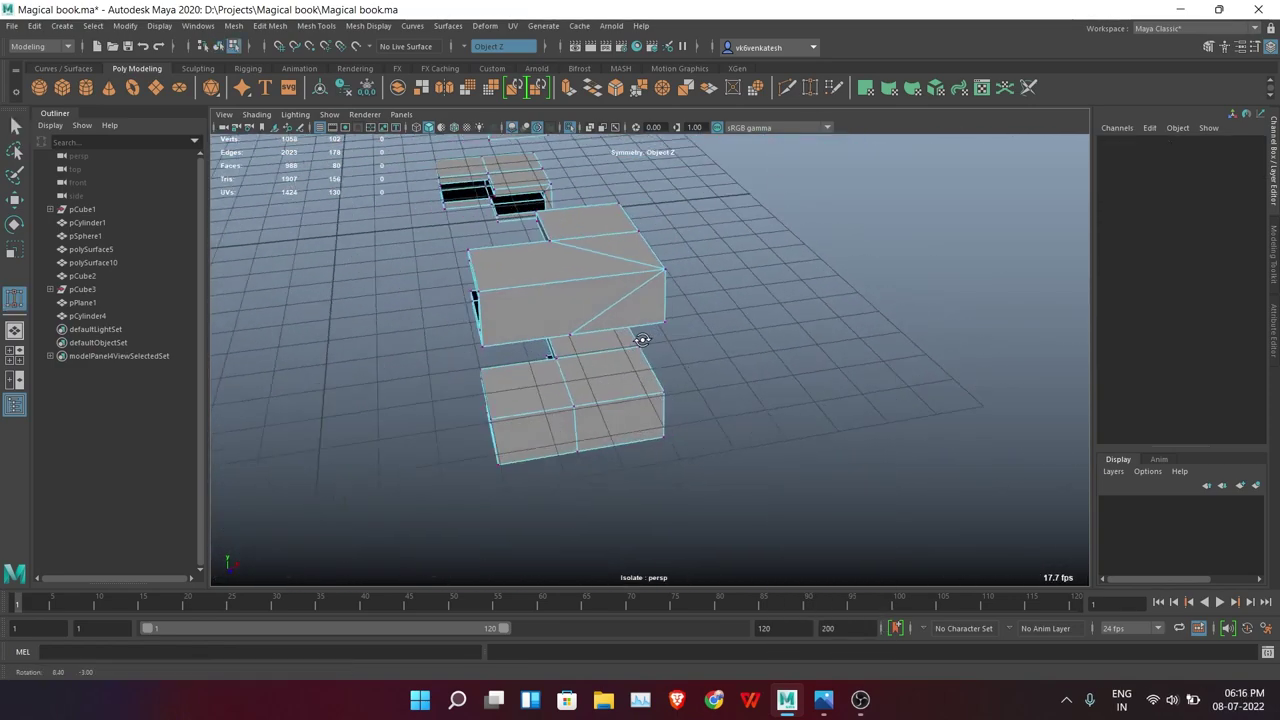
left_click_drag(759, 256, 616, 264, "alt")
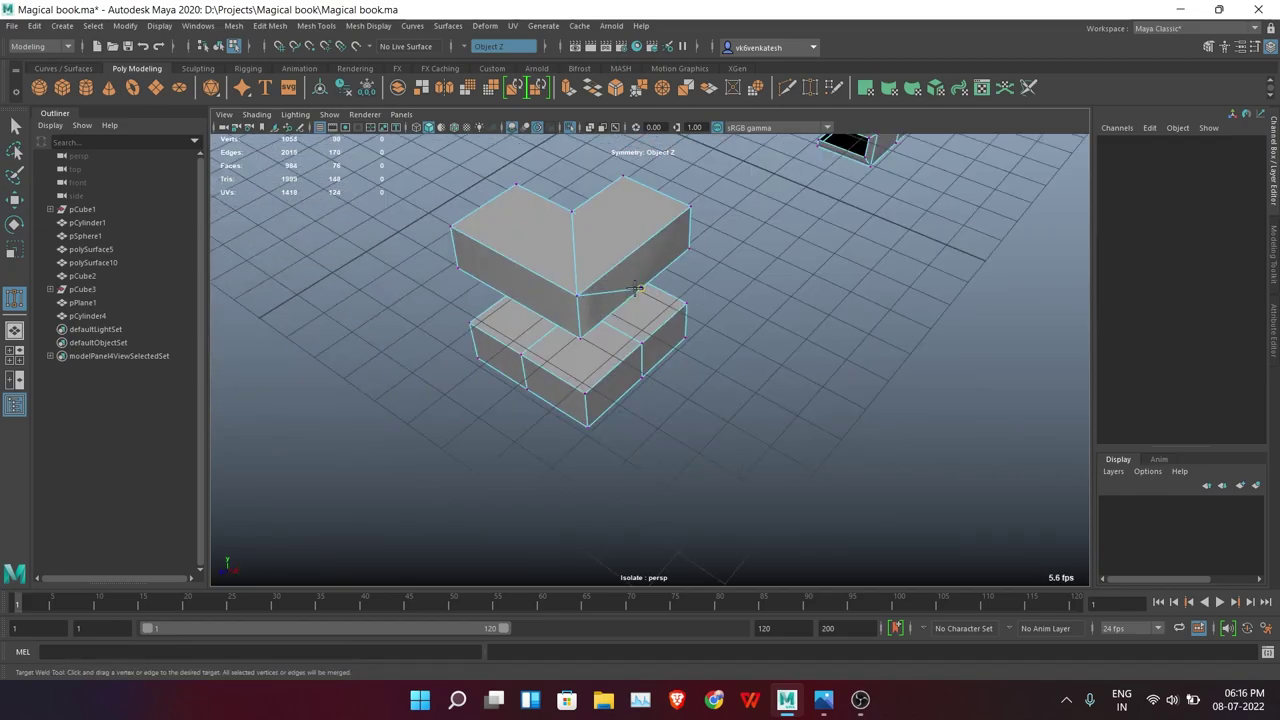
Delete the extra inner edges of the corner block object polySurface5
key("q")
mouse_move(747, 340)
left_mouse_down("alt")
mouse_move(737, 229)
mouse_move(754, 260)
mouse_move(754, 394)
mouse_move(637, 311)
mouse_move(728, 378)
left_mouse_up("alt")
left_click(601, 264)
right_click(749, 286, "shift")
left_click(589, 271)
left_click(671, 428)
mouse_move(671, 428)
left_mouse_down("alt")
mouse_move(966, 397)
mouse_move(801, 307)
mouse_move(791, 257)
mouse_move(769, 481)
left_mouse_up("alt")
right_click(791, 257)
left_click(757, 261)
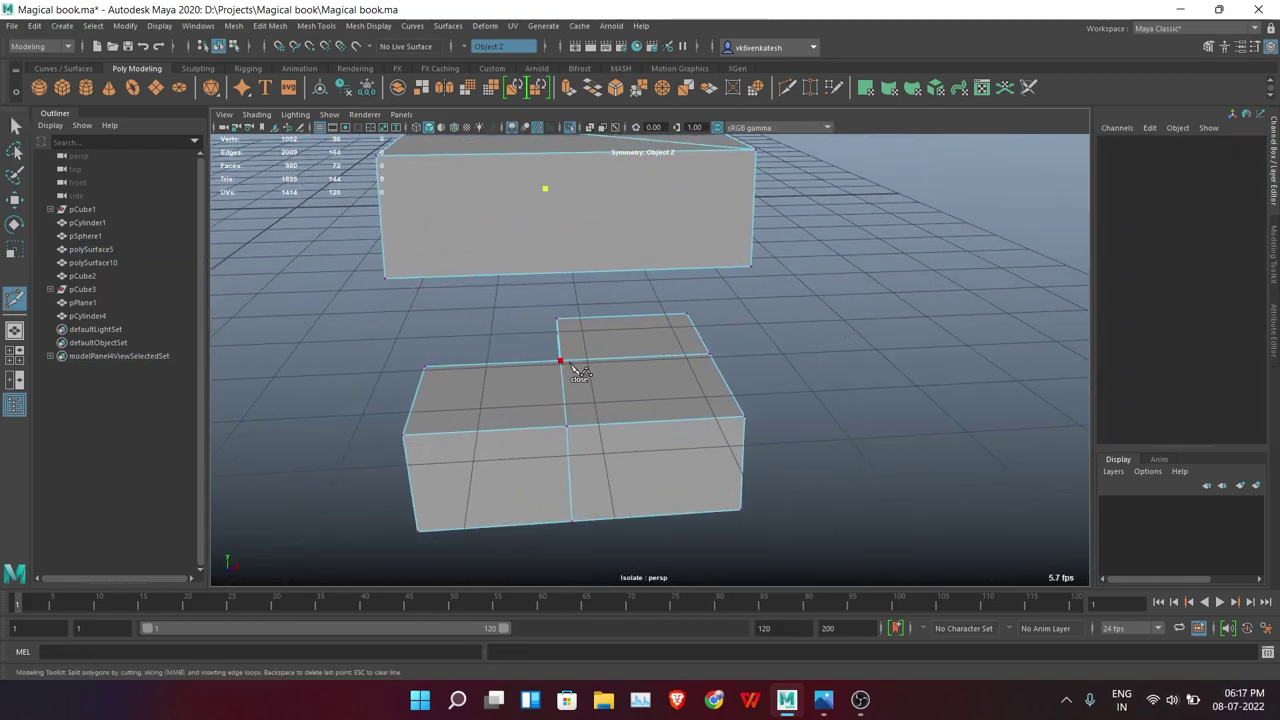
mouse_move(818, 431)
left_mouse_down("alt")
mouse_move(753, 309)
mouse_move(825, 321)
mouse_move(654, 297)
mouse_move(506, 340)
left_mouse_up("alt")
key("Delete")
left_click(654, 297)
right_click_drag(505, 329, 486, 286)
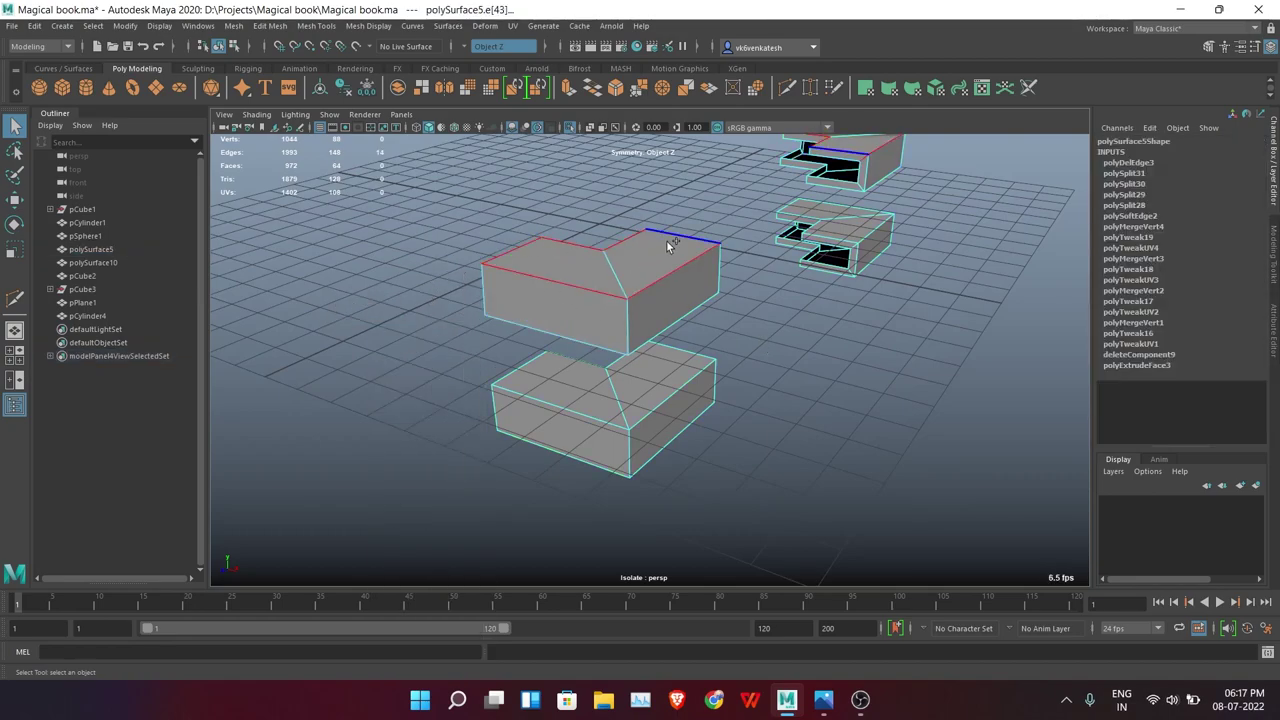
Frame the two hollow L-shaped blocks and inspect them from a low angle
key("f")
scroll(923, 363, "up", 3)
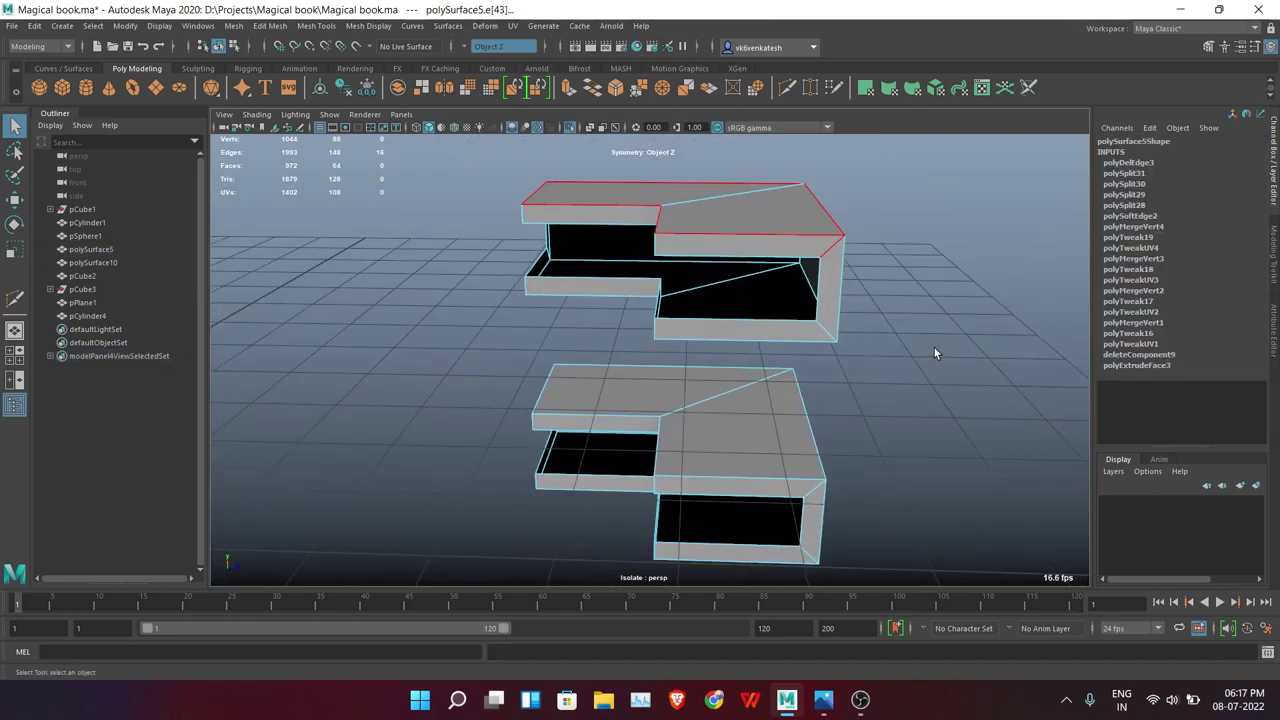
mouse_move(934, 352)
left_mouse_down("alt")
mouse_move(729, 362)
mouse_move(914, 371)
left_mouse_up("alt")
scroll(914, 371, "down", 3)
scroll(881, 513, "up", 5)
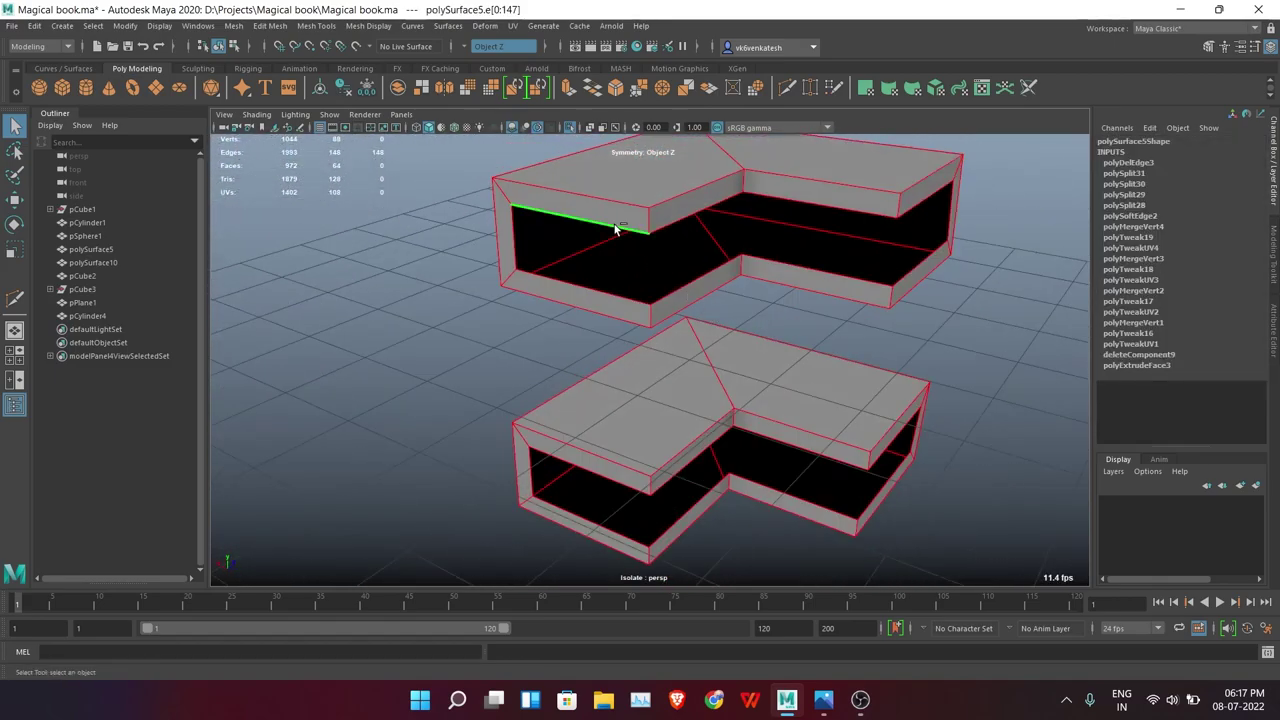
mouse_move(954, 350)
left_mouse_down("alt")
mouse_move(940, 331)
mouse_move(1020, 336)
left_mouse_up("alt")
Test a bevel on the L-block edges, undo it, and view both blocks from above
scroll(700, 420, "up", 3)
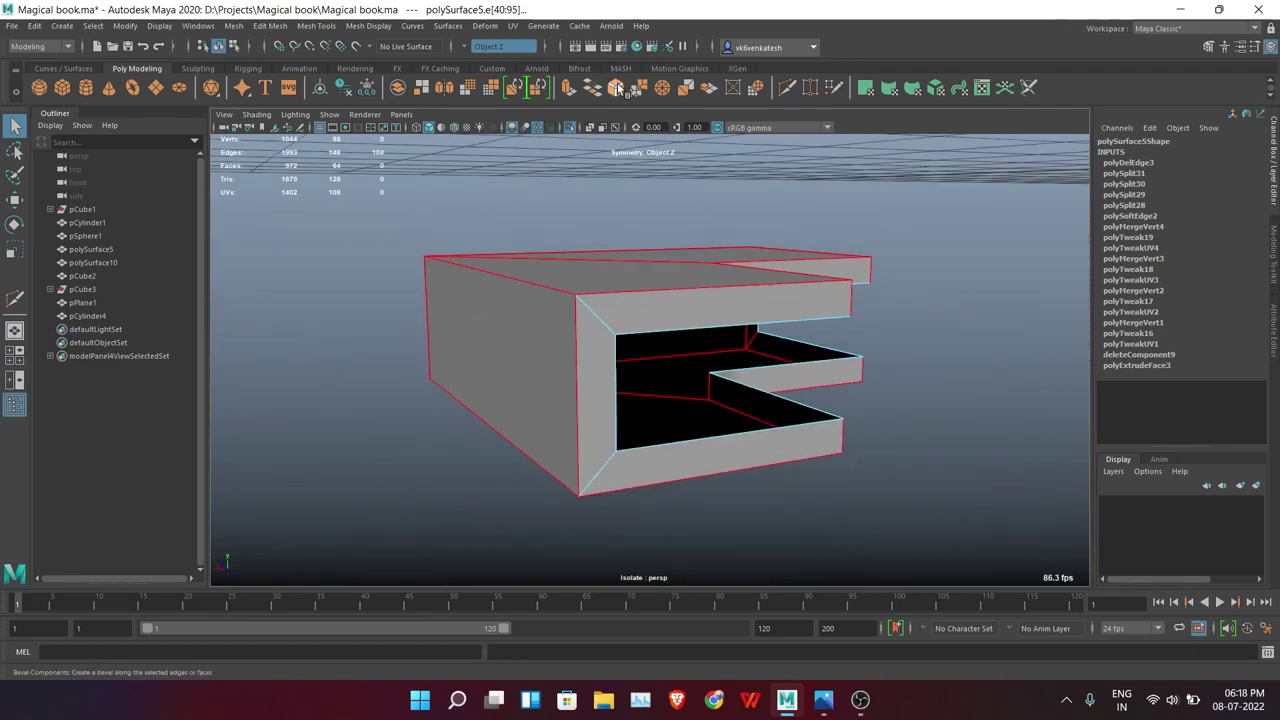
key("ctrl+b")
key("ctrl+z")
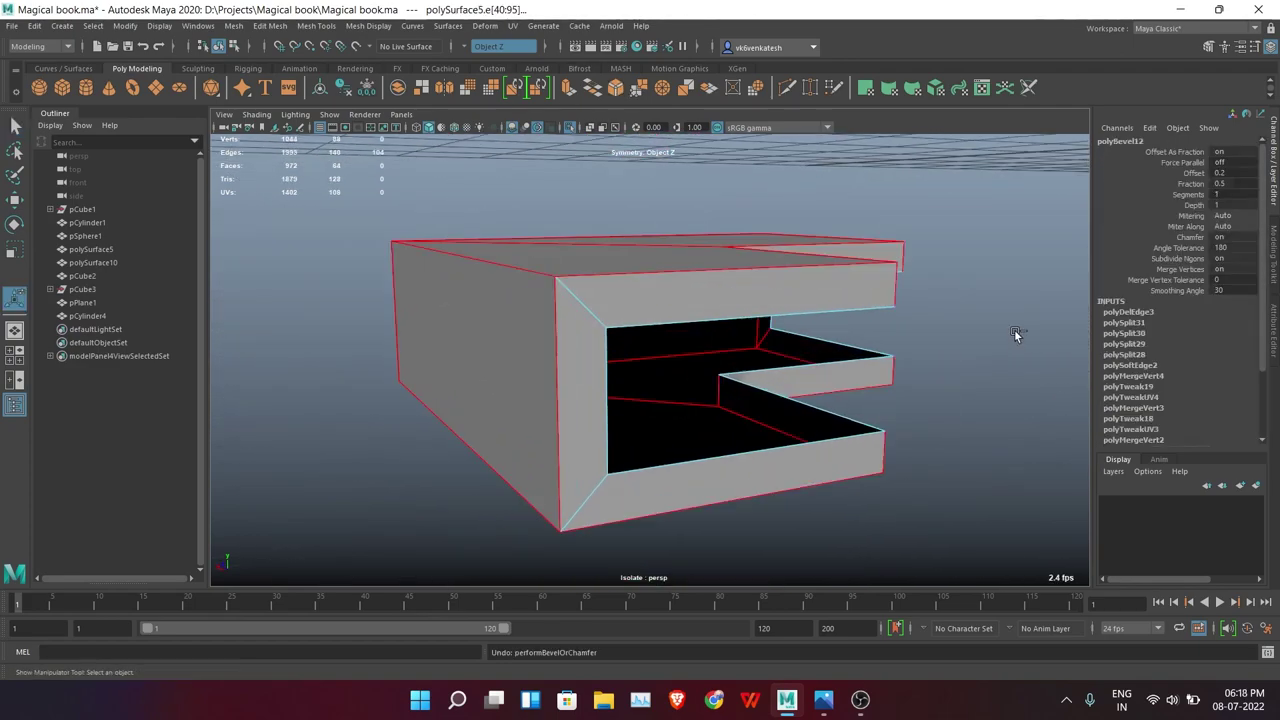
scroll(694, 334, "down", 3)
left_click_drag(694, 334, 686, 466, "alt")
scroll(641, 405, "up", 3)
scroll(641, 405, "down", 2)
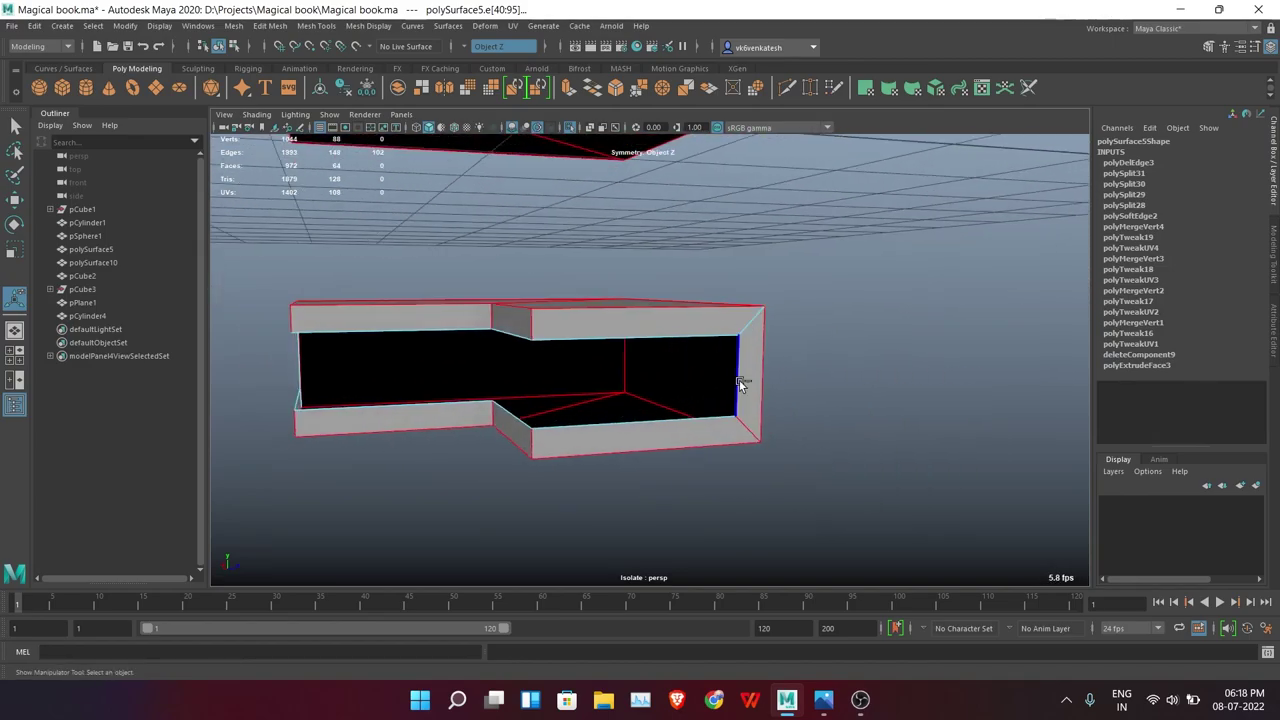
scroll(652, 353, "down", 2)
left_click_drag(652, 353, 651, 455, "alt")
left_click_drag(698, 289, 616, 369, "alt")
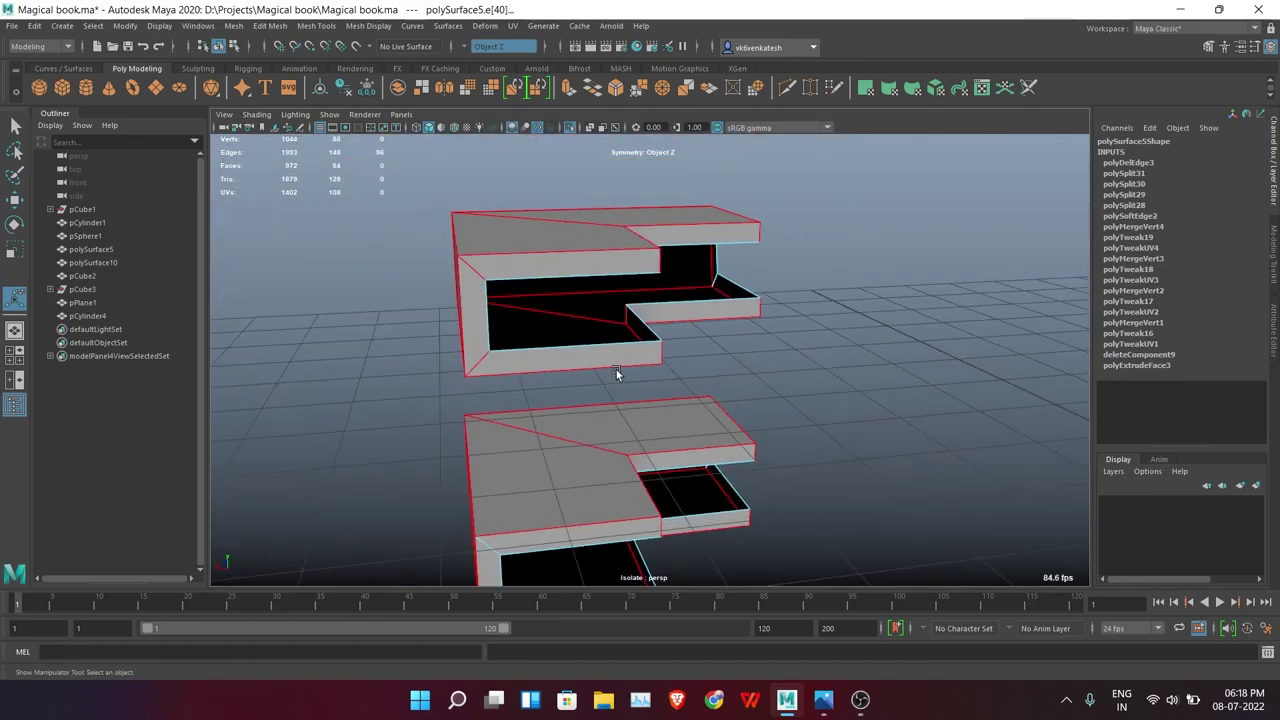
mouse_move(481, 359)
left_mouse_down("alt")
mouse_move(866, 343)
mouse_move(651, 391)
mouse_move(950, 374)
mouse_move(720, 340)
mouse_move(714, 500)
mouse_move(713, 404)
left_mouse_up("alt")
Bevel both L-shaped corner blocks' edges, adjusting the bevel fraction and segment count
left_click(616, 88)
scroll(491, 309, "up", 3)
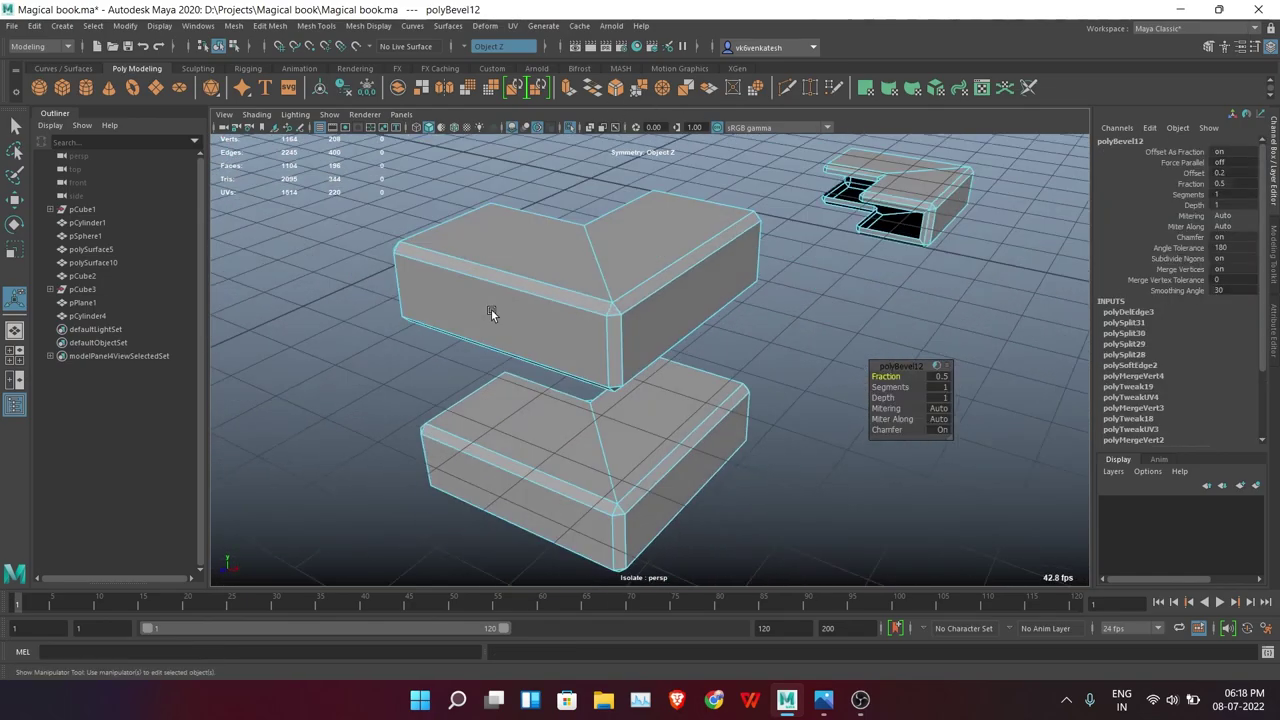
scroll(491, 309, "up", 2)
left_click(886, 376)
middle_click_drag(871, 468, 824, 472)
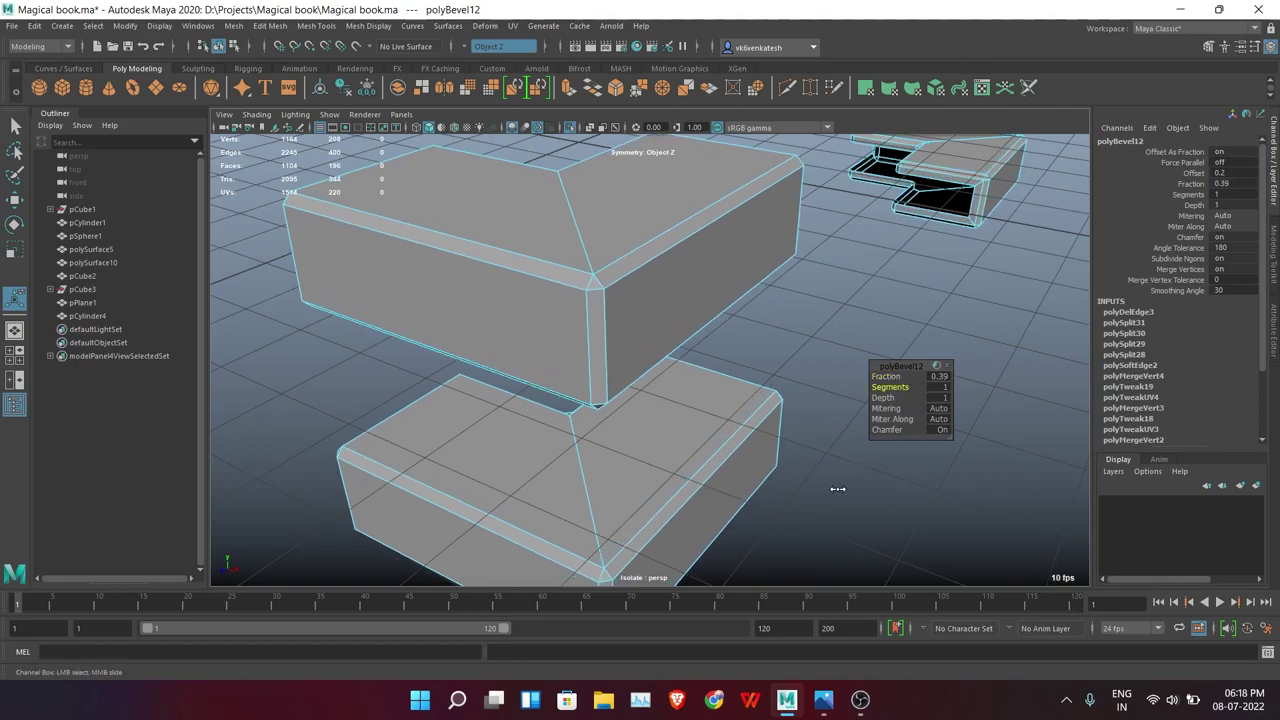
middle_click_drag(987, 490, 730, 459)
mouse_move(730, 459)
left_mouse_down("alt")
mouse_move(689, 451)
mouse_move(629, 500)
mouse_move(670, 419)
left_mouse_up("alt")
left_click(670, 419)
Bevel the corner block edges again and bring back the whole book model
mouse_move(807, 442)
left_mouse_down("alt")
mouse_move(848, 351)
mouse_move(760, 260)
left_mouse_up("alt")
left_click(624, 90)
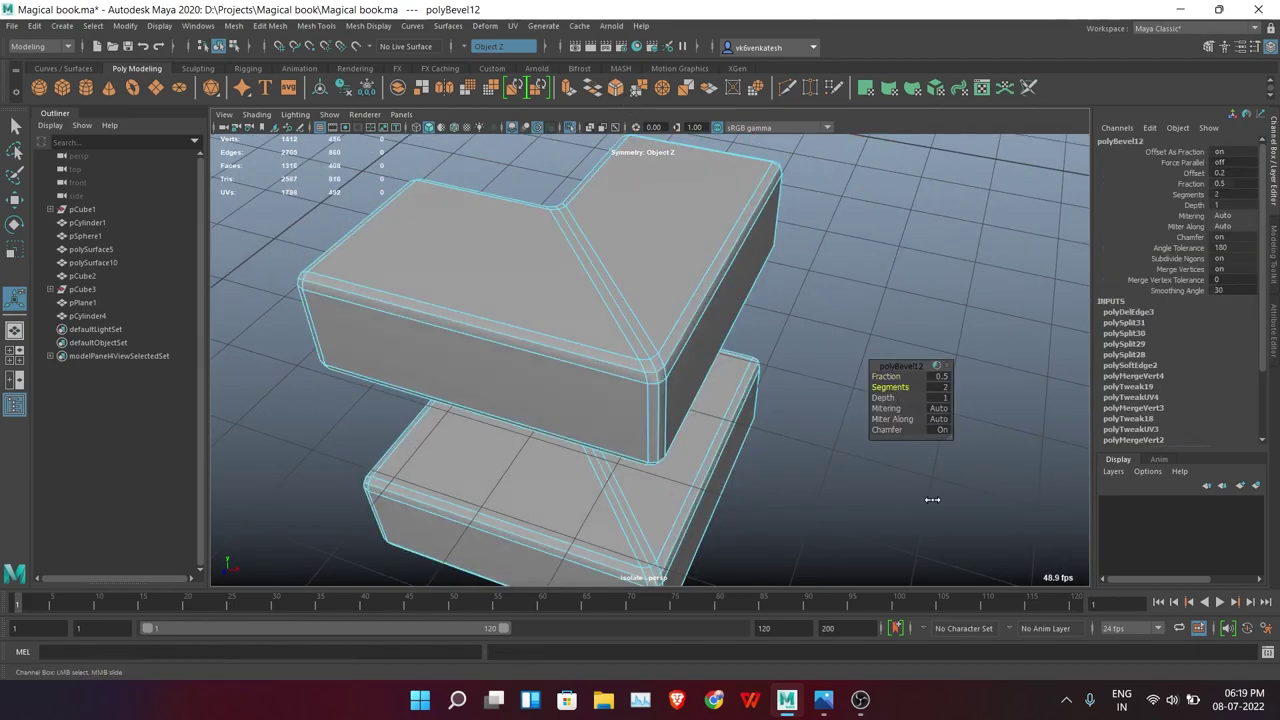
scroll(932, 499, "down", 5)
left_click(845, 301)
key("ctrl+1")
Isolate the rectangular block at the strap's end and bevel its edges with Fraction 0.22
mouse_move(764, 346)
left_mouse_down("alt")
mouse_move(593, 354)
mouse_move(515, 475)
left_mouse_up("alt")
left_click(515, 475)
key("ctrl+1")
mouse_move(797, 434)
left_mouse_down("alt")
mouse_move(652, 168)
mouse_move(766, 299)
mouse_move(570, 389)
mouse_move(735, 228)
left_mouse_up("alt")
right_click(735, 228)
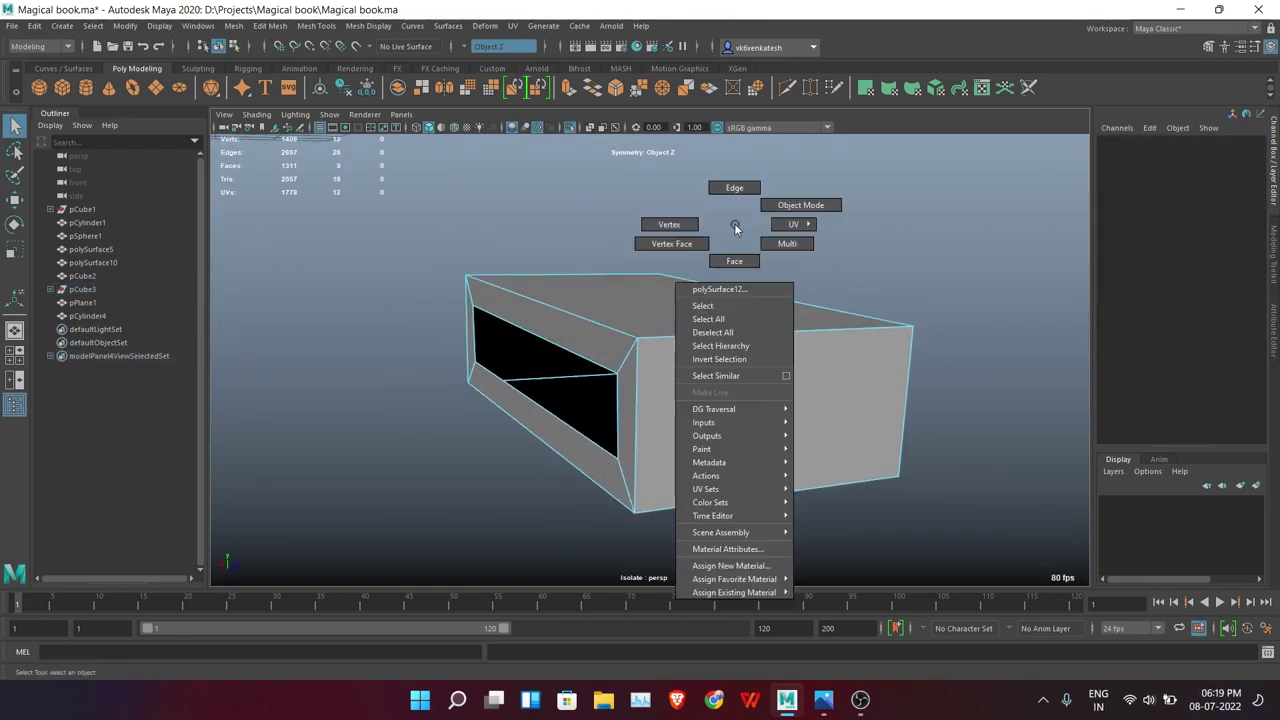
left_click(734, 188)
mouse_move(862, 463)
left_mouse_down("alt")
mouse_move(884, 382)
mouse_move(784, 340)
left_mouse_up("alt")
left_click(618, 90)
left_click_drag(680, 300, 746, 388, "alt")
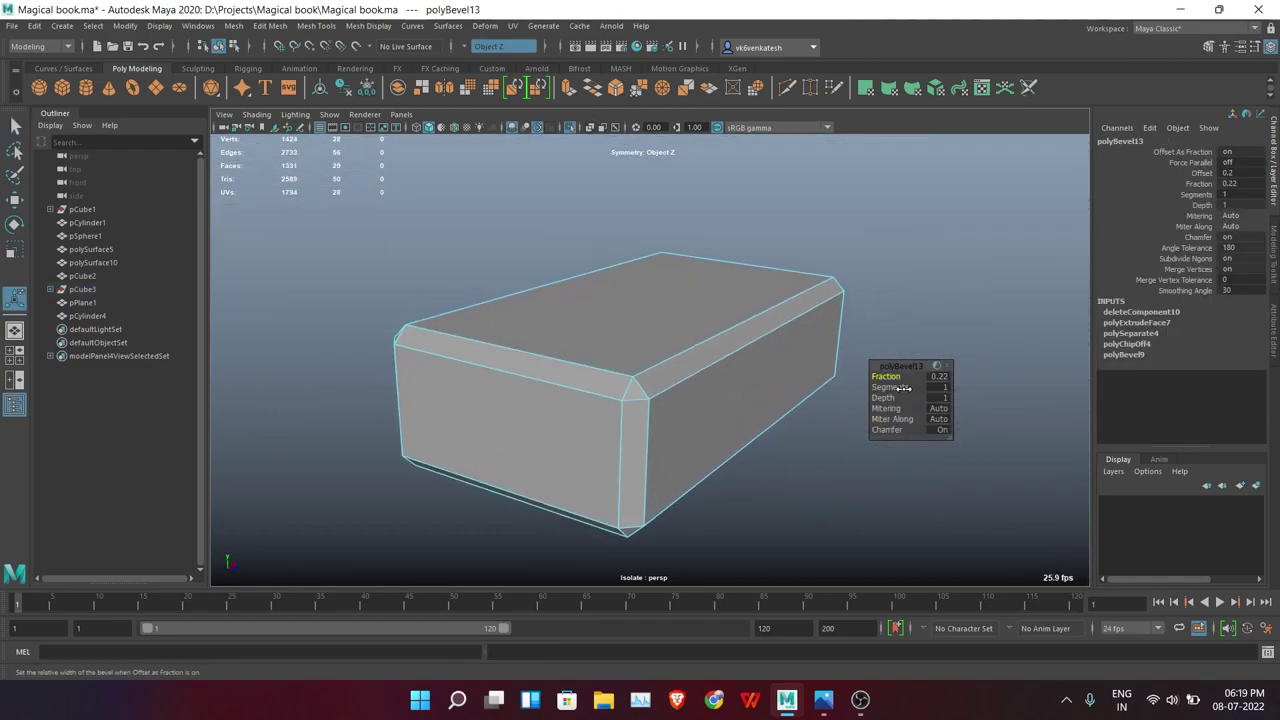
left_click(884, 273)
left_click(568, 127)
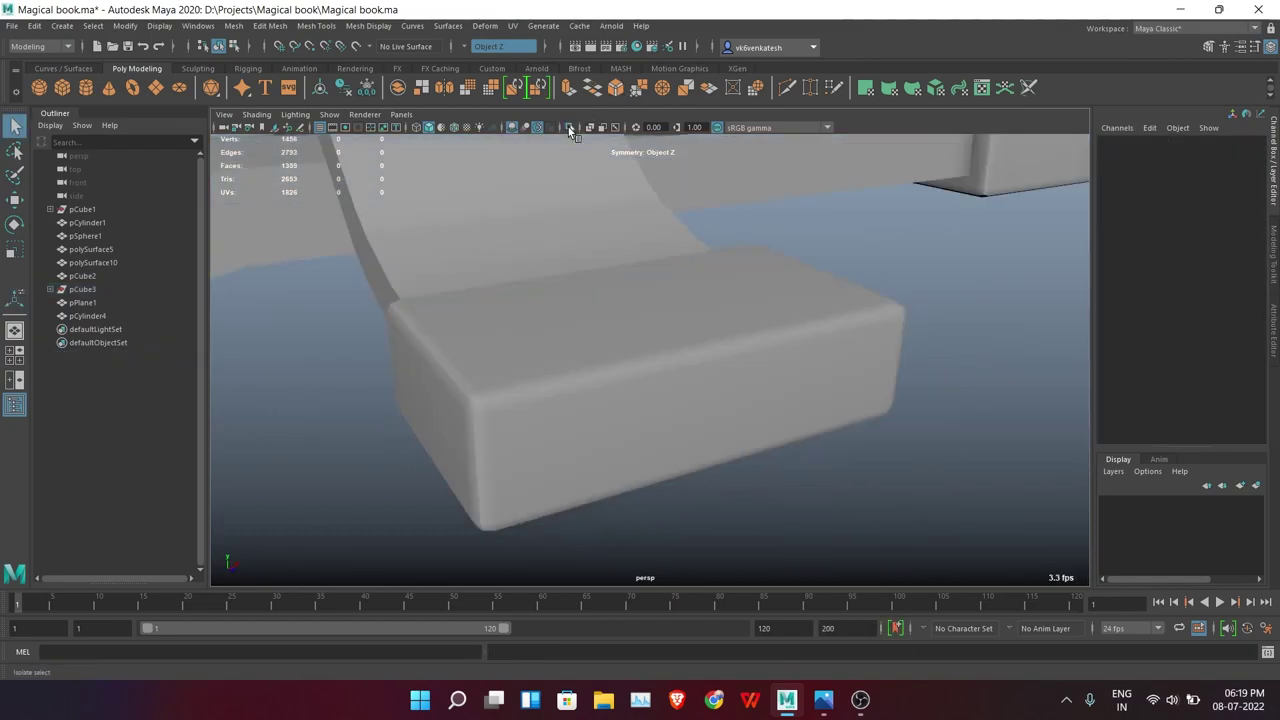
left_click(564, 303)
Remove an extra edge loop from the strap, then isolate it with symmetry off
left_click_drag(564, 303, 921, 249, "alt")
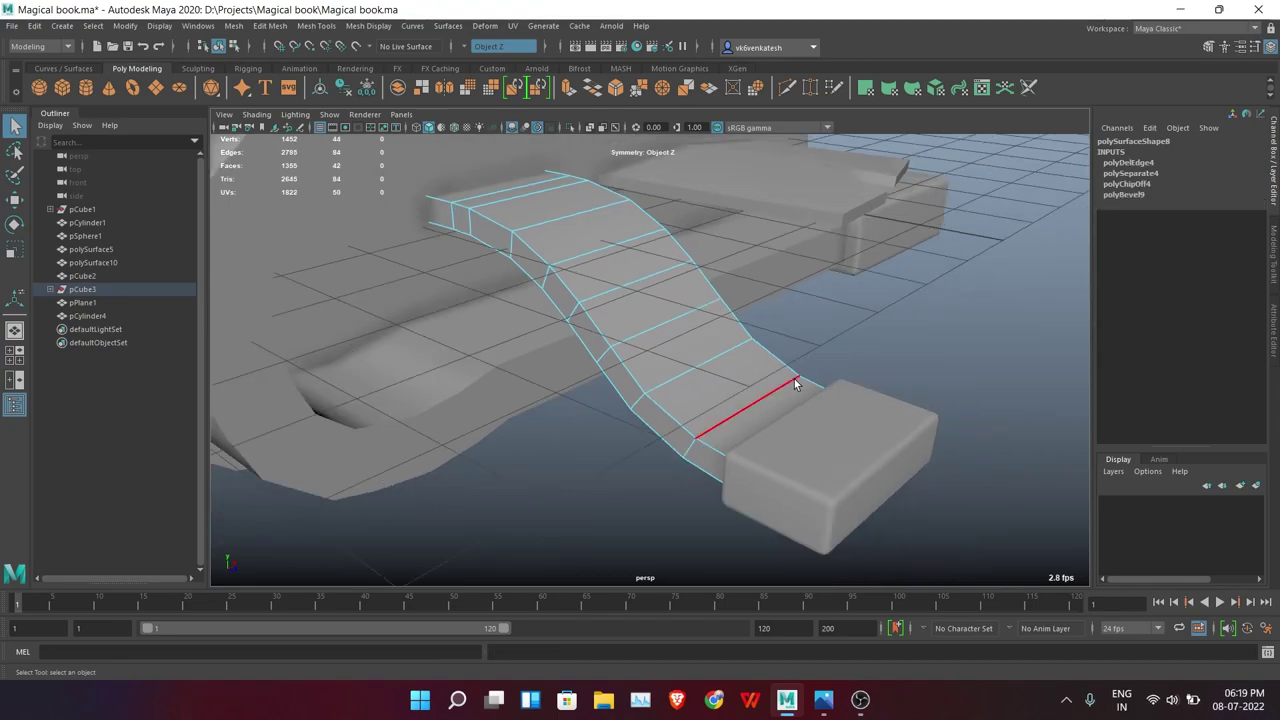
right_click_drag(795, 262, 814, 237)
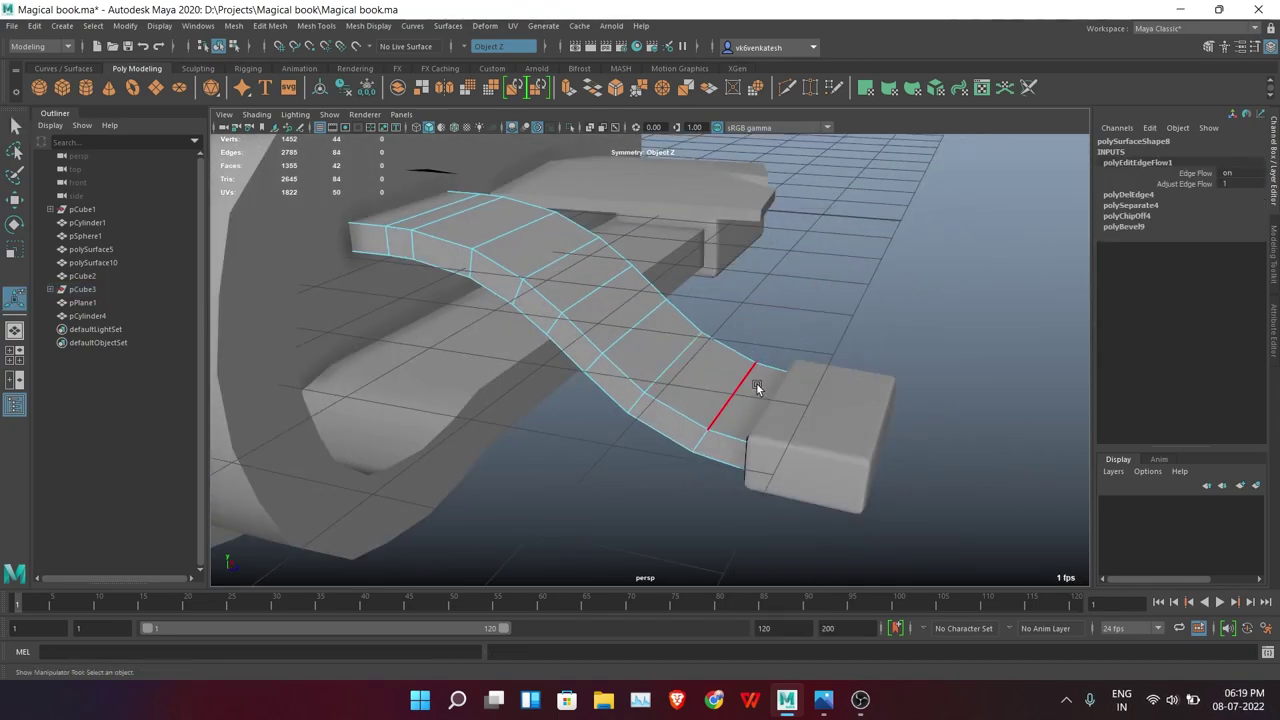
left_click_drag(804, 304, 656, 383, "alt")
mouse_move(542, 308)
left_mouse_down("alt")
mouse_move(789, 323)
mouse_move(432, 280)
left_mouse_up("alt")
key("F8")
key("ctrl+1")
key("f")
left_click(466, 49)
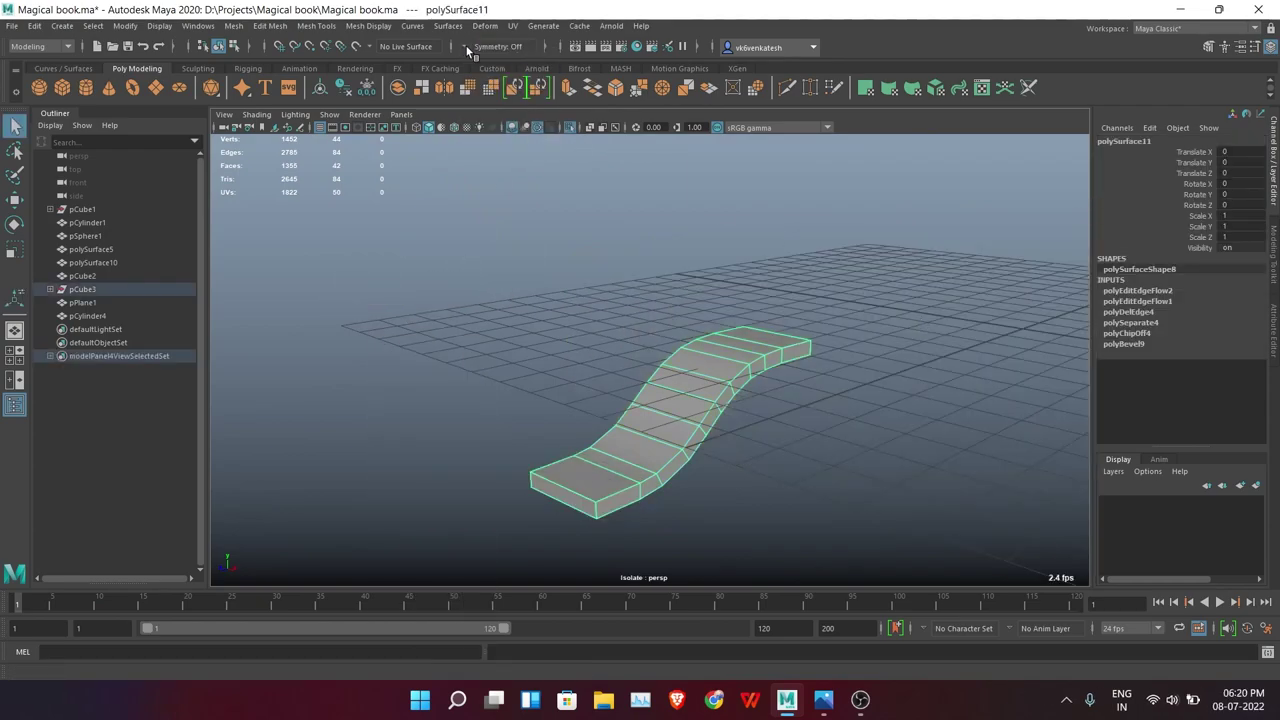
Delete the strap's end-cap face and bevel the strap's edges
key("F11")
left_click_drag(540, 490, 766, 416, "alt")
left_click(766, 416)
key("Delete")
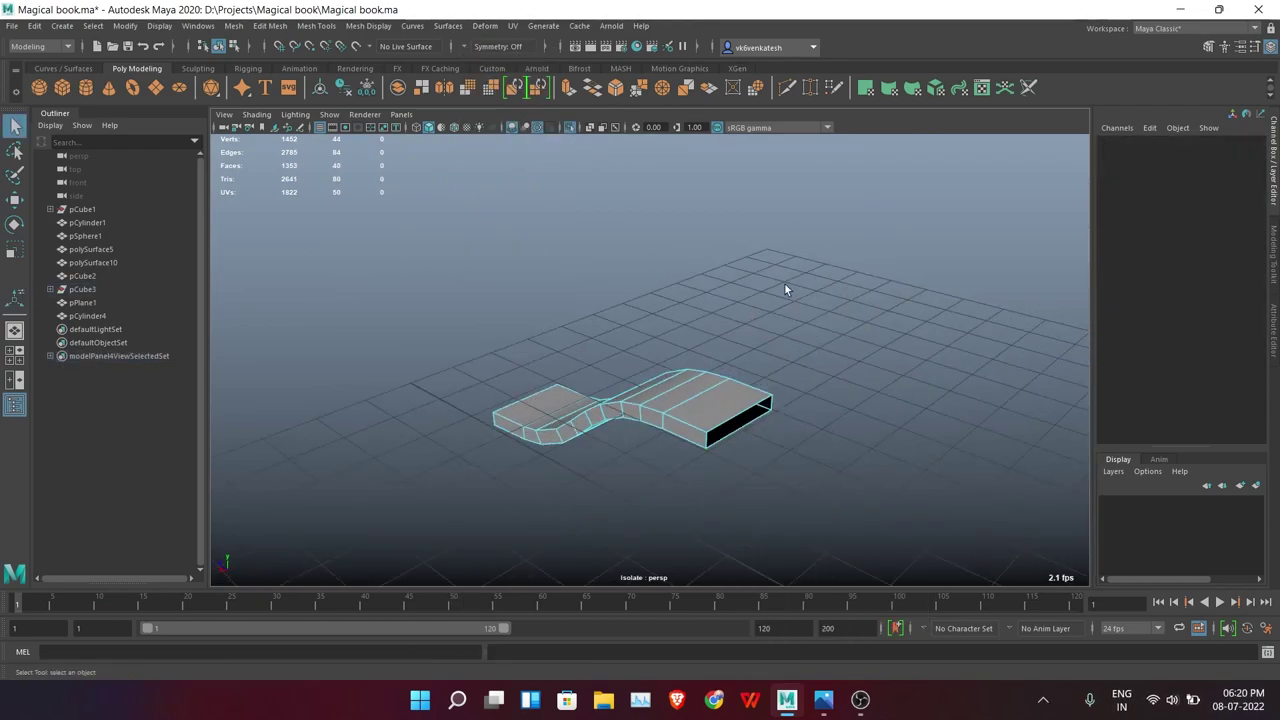
mouse_move(683, 437)
left_mouse_down("alt")
mouse_move(586, 383)
mouse_move(623, 420)
left_mouse_up("alt")
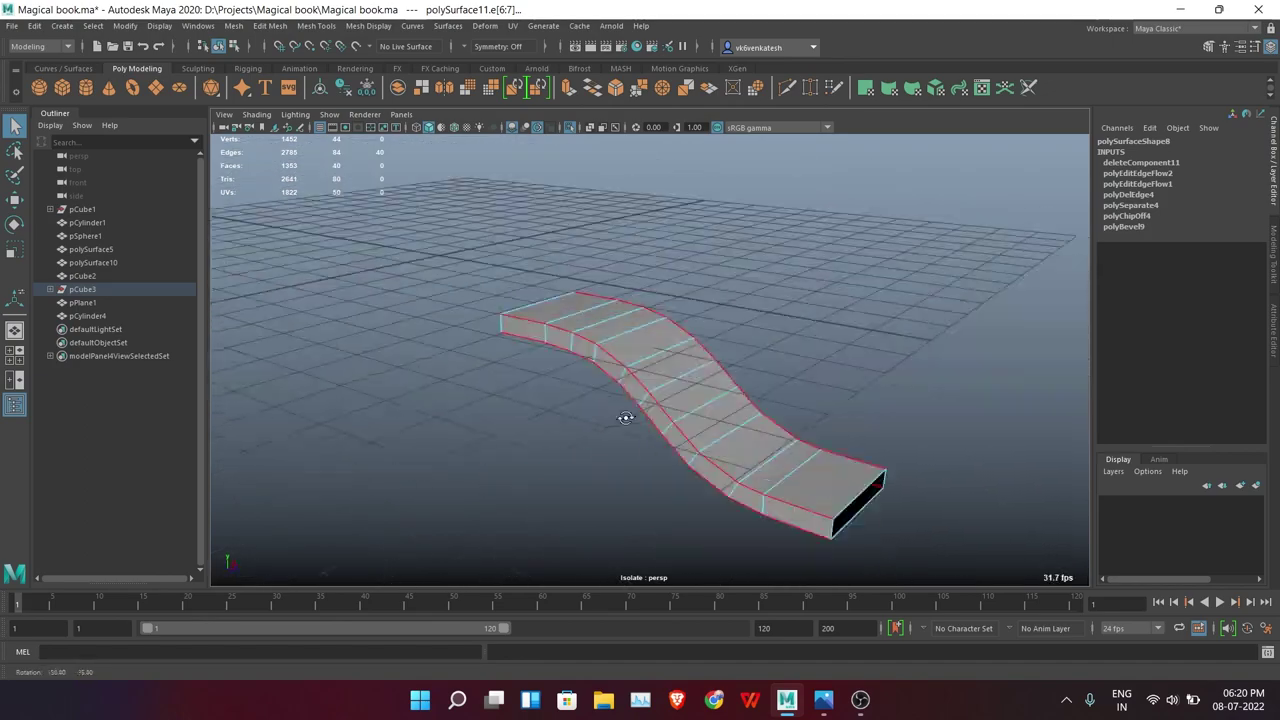
key("ctrl+b")
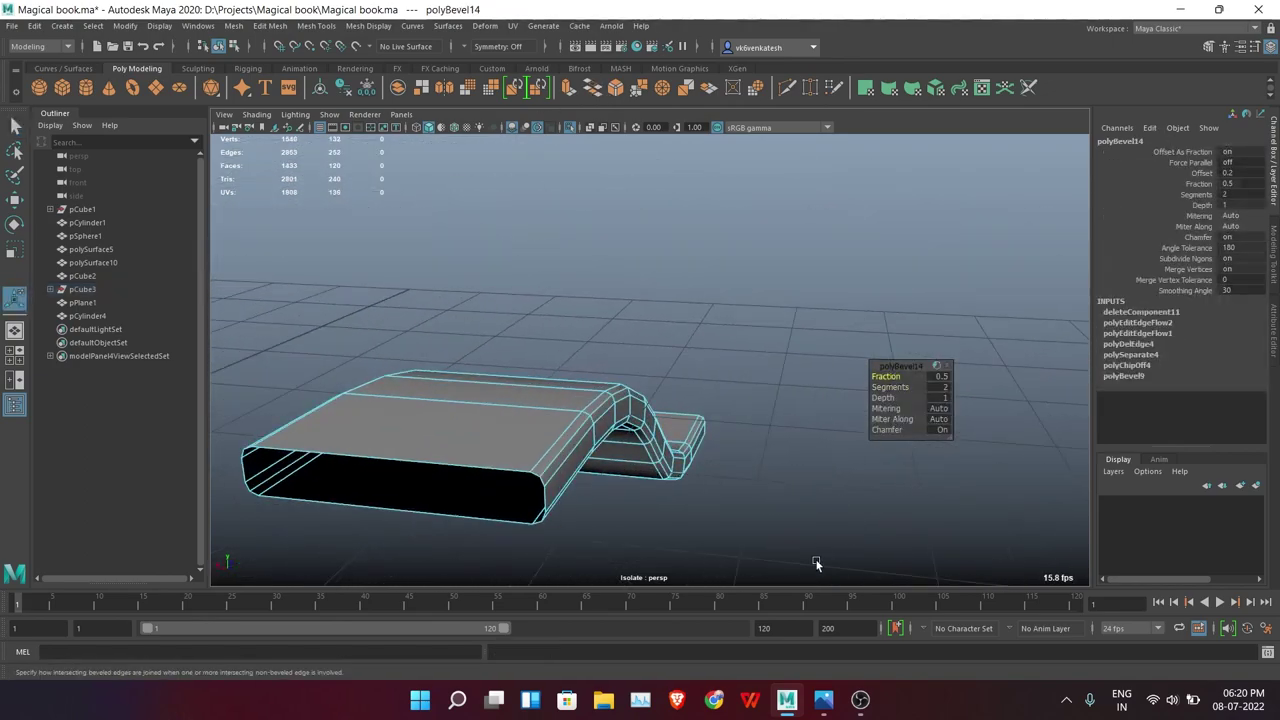
Delete the inner faces of the strap's end box using wireframe display
key("F8")
left_click_drag(798, 528, 600, 300, "alt")
key("ctrl+1")
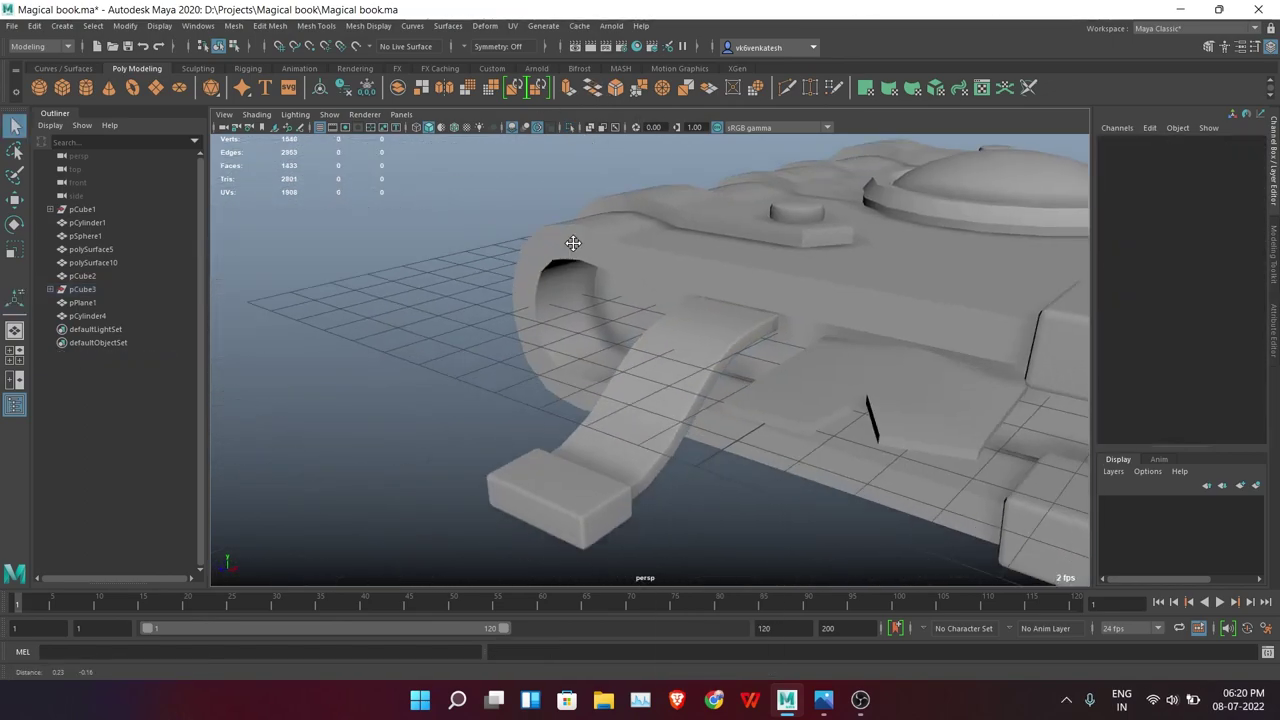
mouse_move(571, 243)
left_mouse_down("alt")
mouse_move(488, 425)
mouse_move(570, 276)
mouse_move(540, 303)
mouse_move(471, 511)
left_mouse_up("alt")
left_click(540, 303)
key("4")
key("Delete")
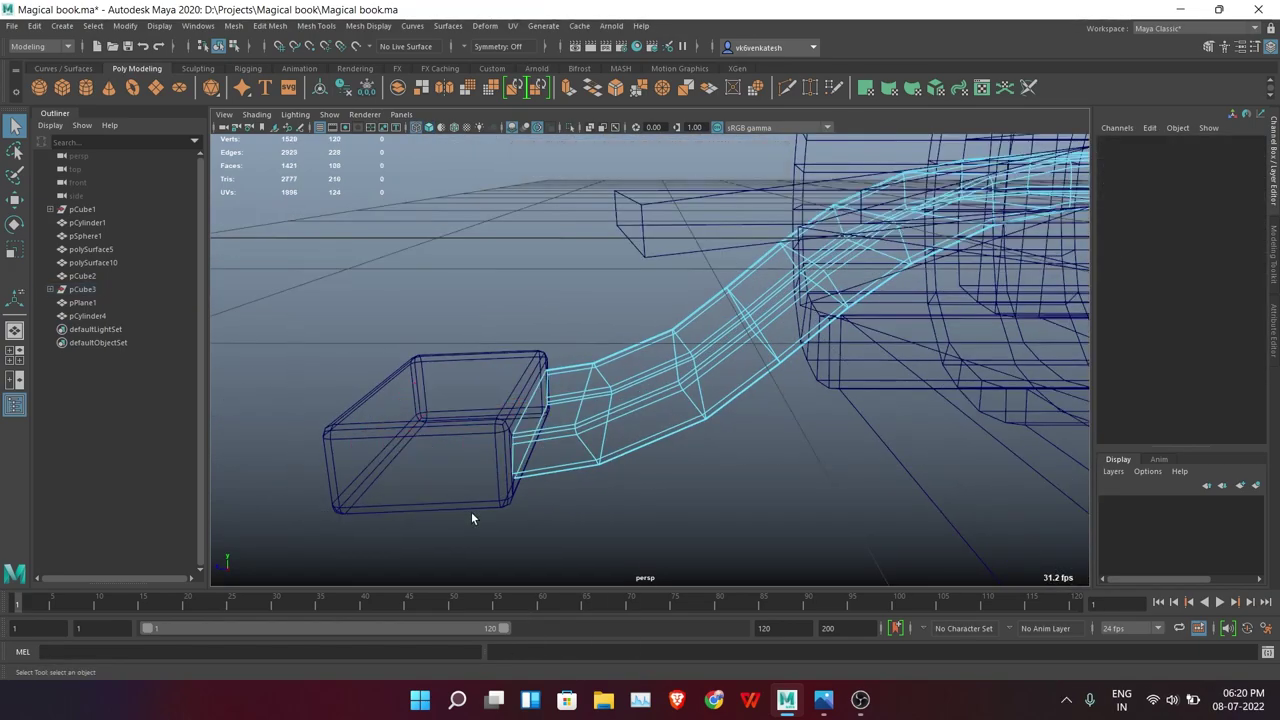
key("5")
scroll(520, 320, "up", 3)
Select the end box's open front border and close it with Fill Hole
left_click(506, 402)
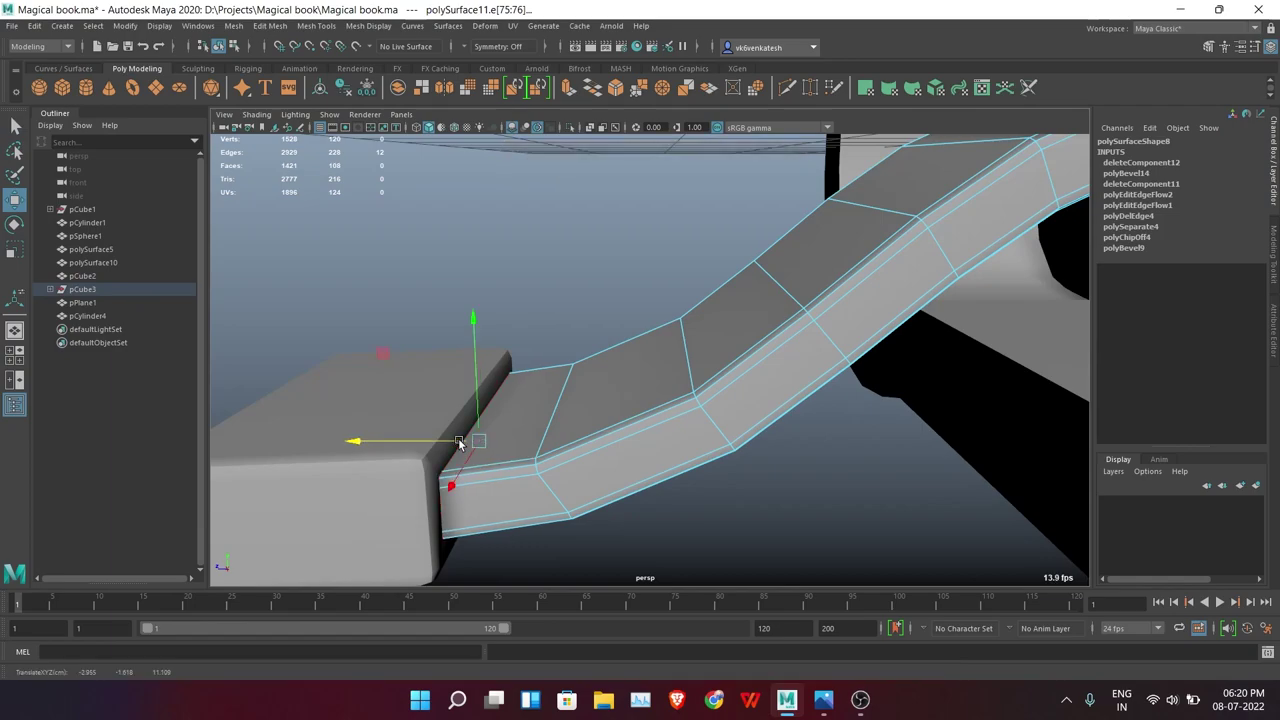
left_click(386, 366)
key("ctrl+1")
key("f")
right_click(523, 240)
left_click(523, 163)
left_click(446, 328)
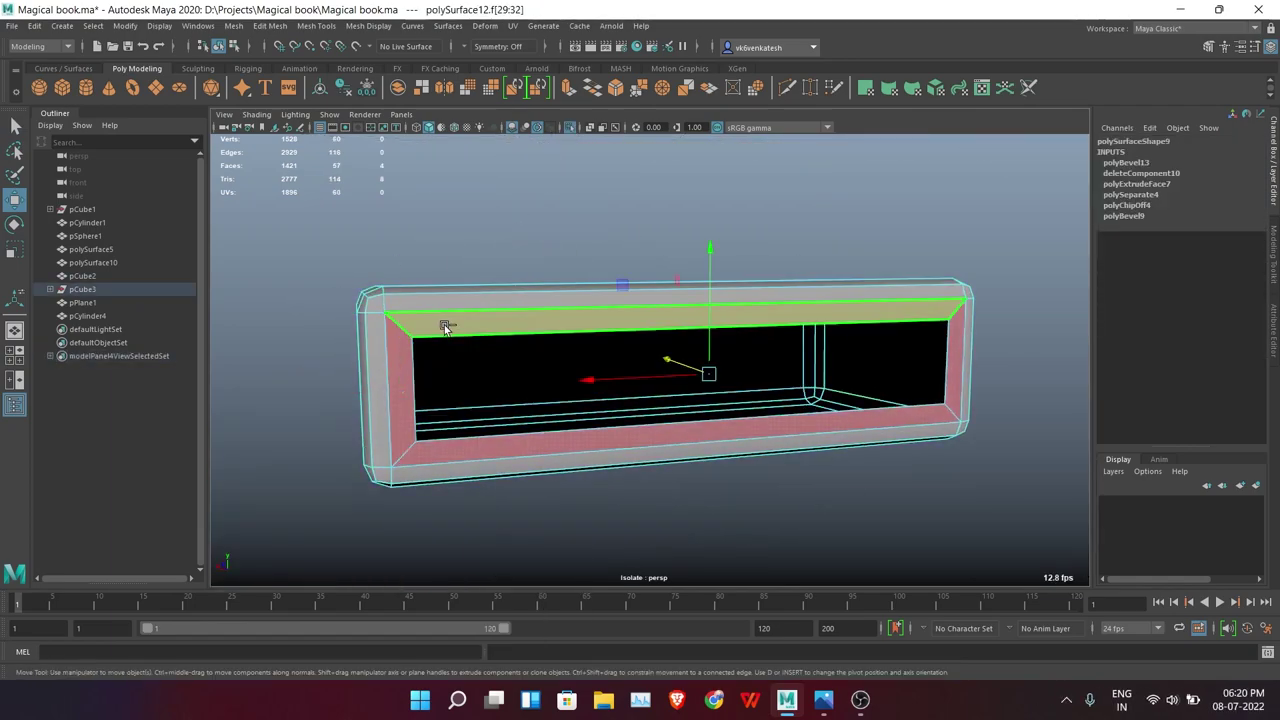
right_click_drag(590, 215, 540, 265, "shift")
right_click(633, 246)
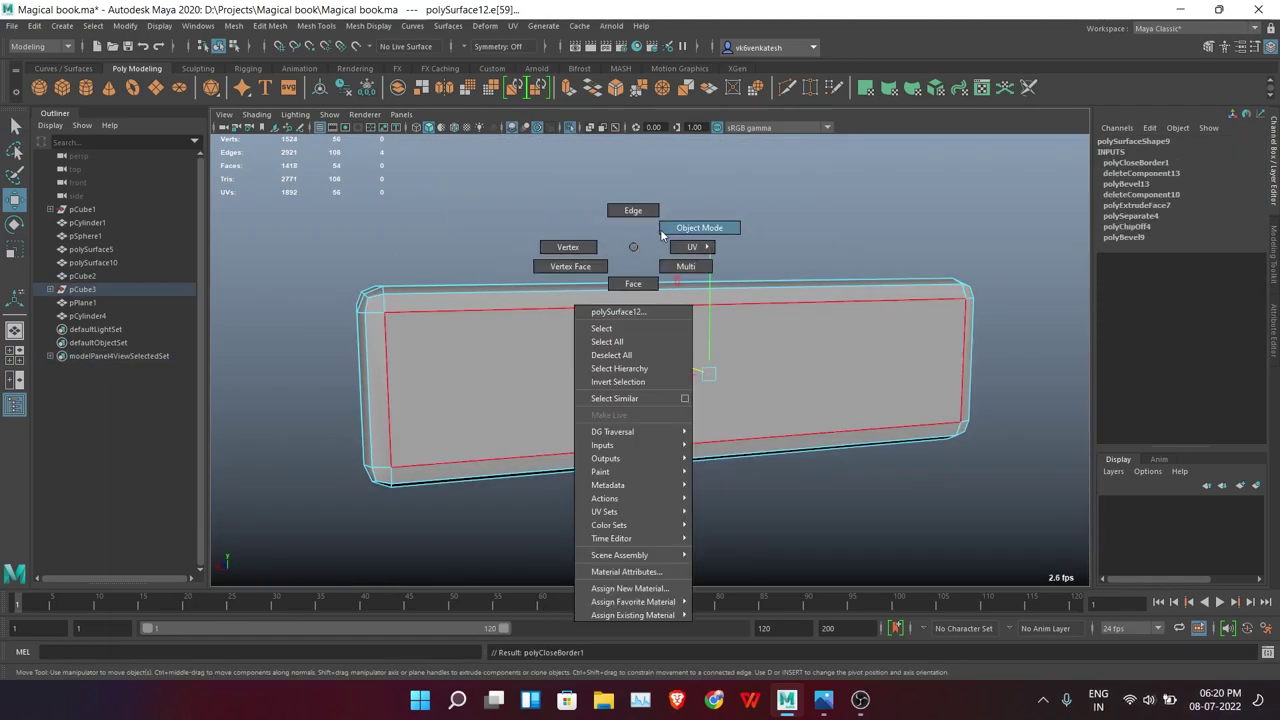
mouse_move(661, 234)
left_mouse_down("alt")
mouse_move(566, 228)
mouse_move(731, 349)
mouse_move(857, 335)
mouse_move(840, 425)
left_mouse_up("alt")
left_click(651, 212)
left_click(569, 127)
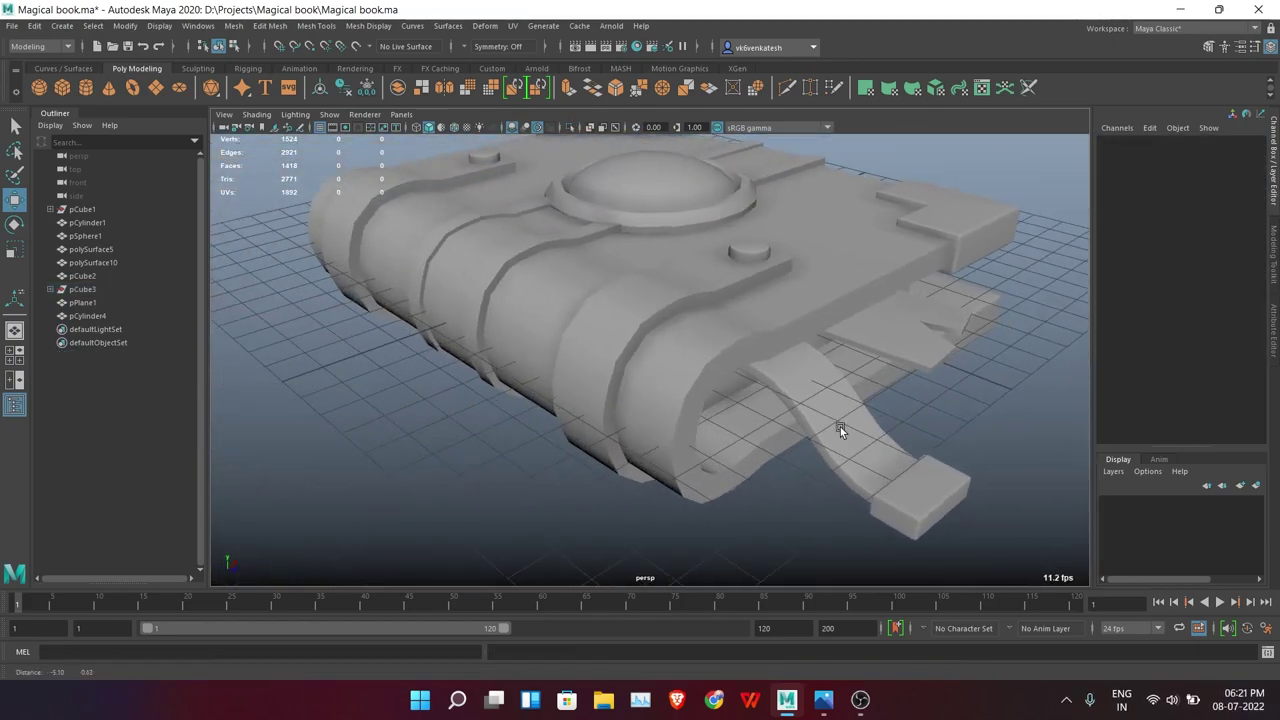
left_click(840, 425)
Isolate the cover slab, select its outer edge loop and weld its vertices
key("ctrl+1")
mouse_move(943, 357)
left_mouse_down("alt")
mouse_move(718, 332)
mouse_move(977, 285)
left_mouse_up("alt")
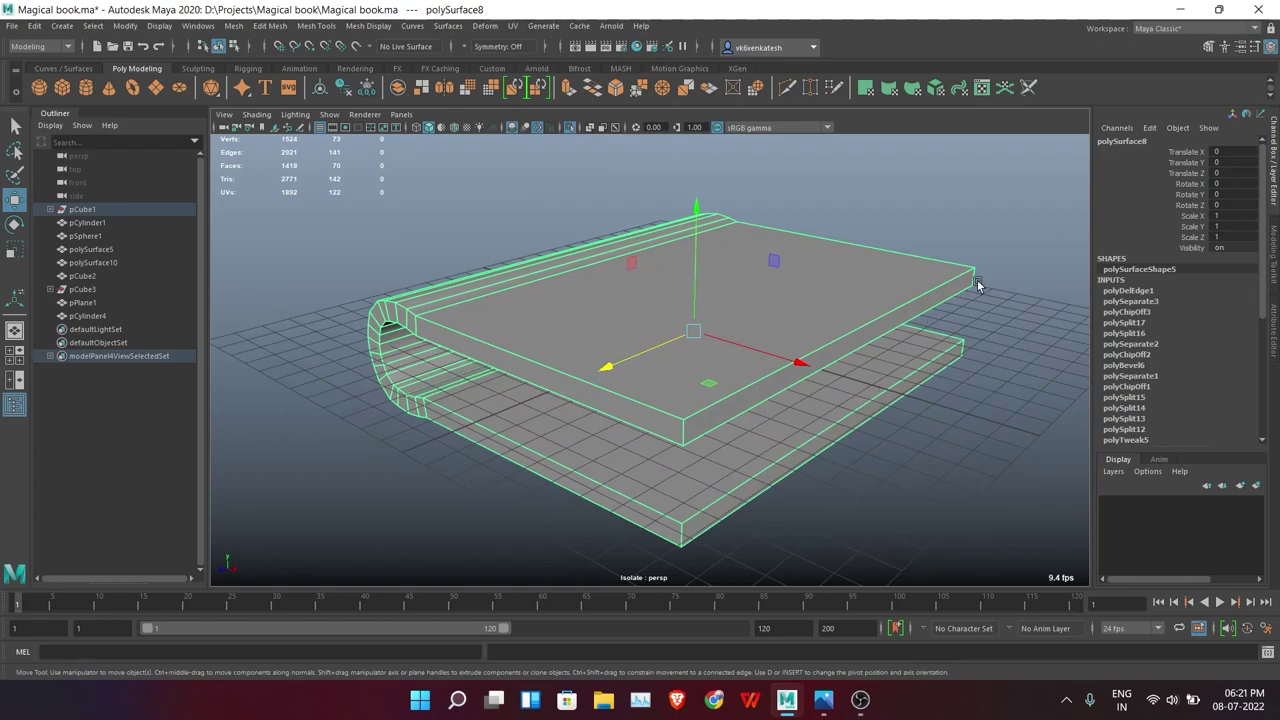
right_click_drag(977, 285, 977, 250)
double_click(631, 420)
mouse_move(631, 420)
left_mouse_down("alt")
mouse_move(847, 440)
mouse_move(620, 423)
mouse_move(644, 422)
left_mouse_up("alt")
left_click_drag(503, 428, 743, 451, "alt")
right_click_drag(843, 350, 1005, 303)
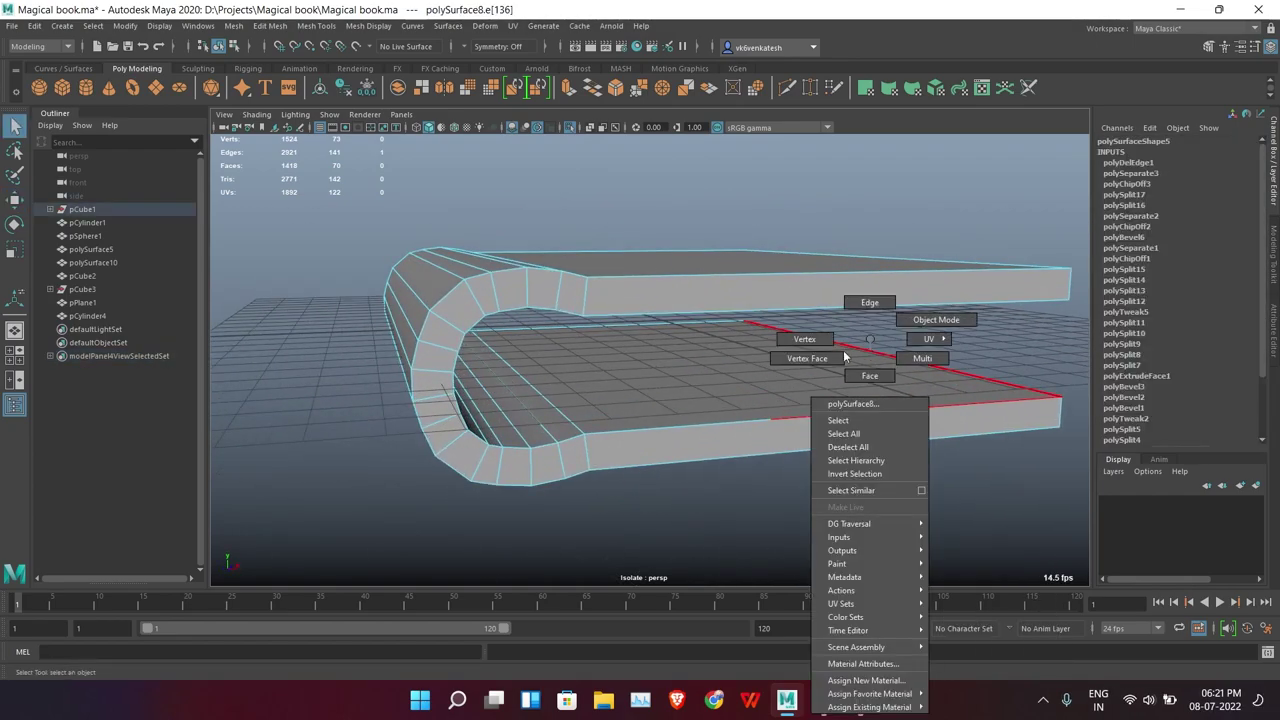
left_click_drag(724, 409, 783, 415, "alt")
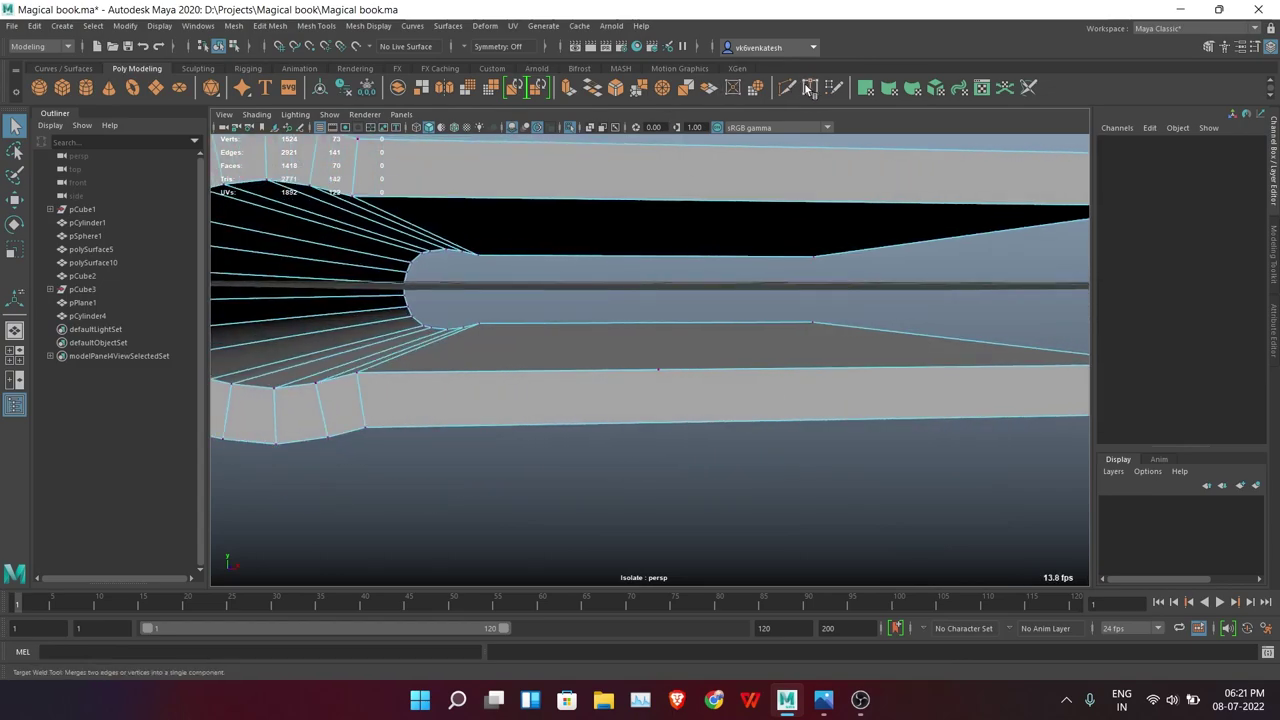
scroll(367, 378, "down", 3)
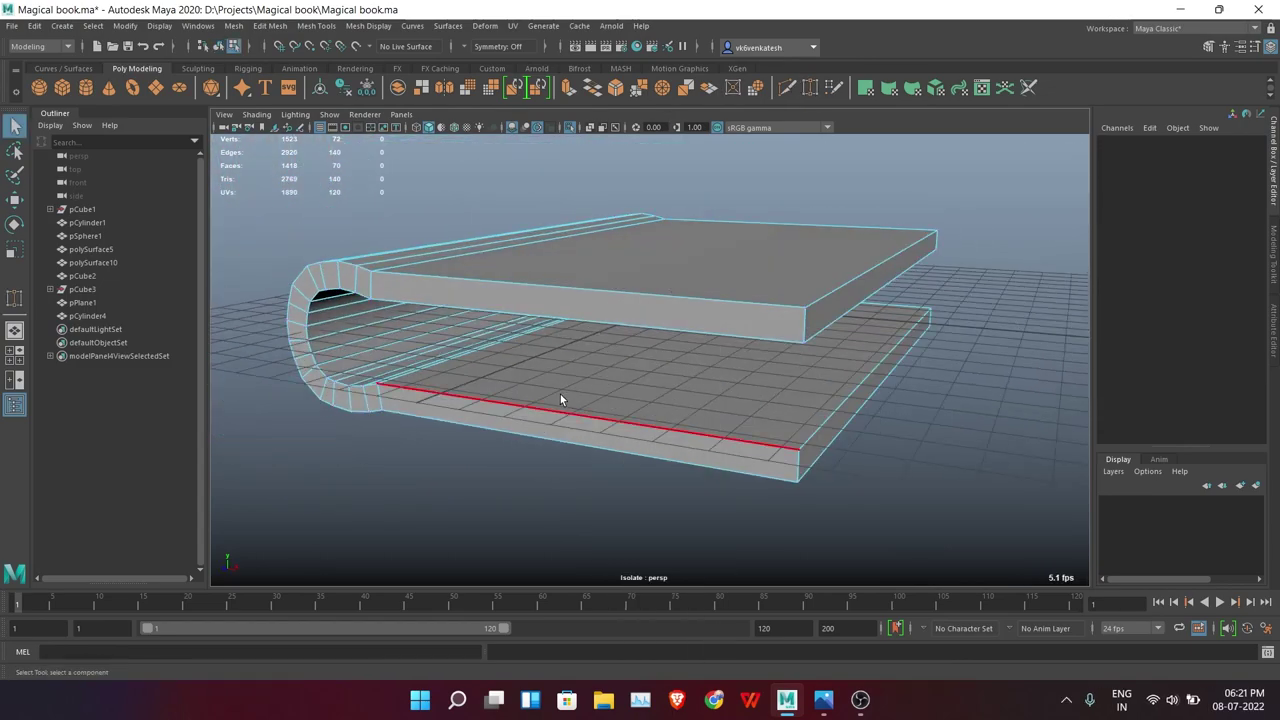
key("q")
Bevel the slab's outer edges at fraction 0.5 with 2 segments
mouse_move(563, 400)
left_mouse_down("alt")
mouse_move(883, 434)
mouse_move(752, 390)
mouse_move(754, 423)
mouse_move(879, 448)
left_mouse_up("alt")
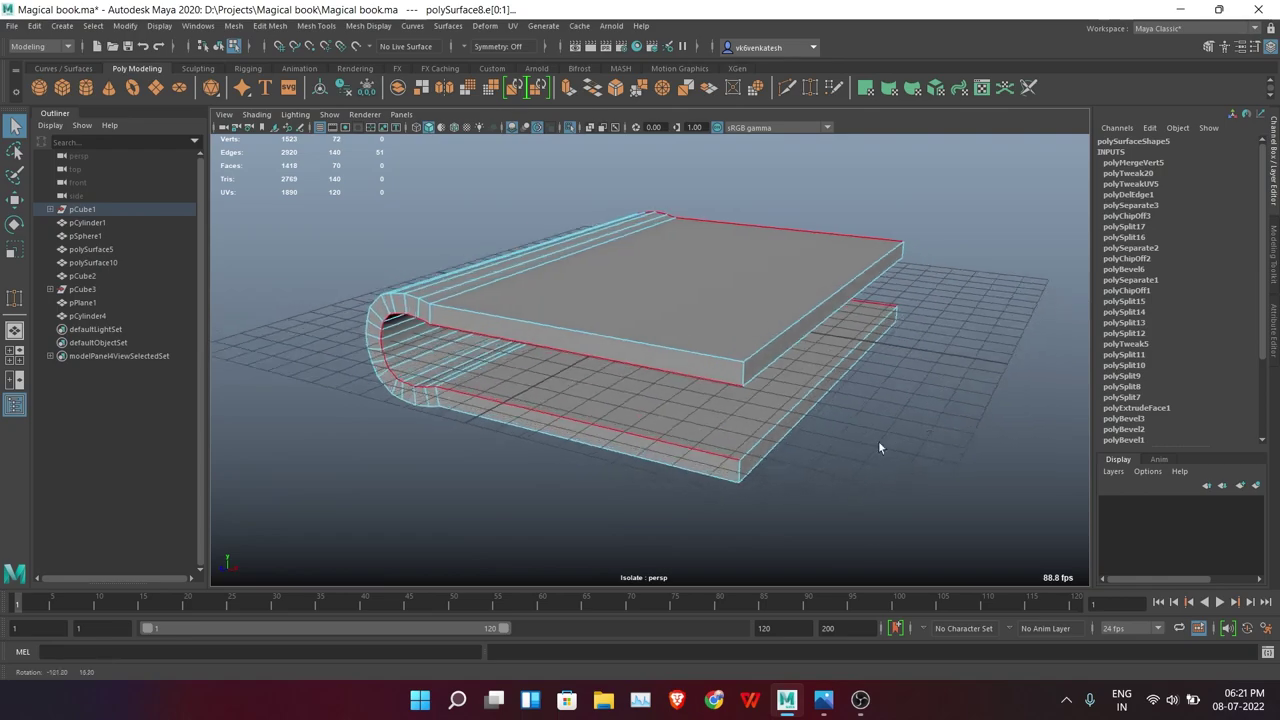
left_click_drag(758, 447, 734, 358, "alt")
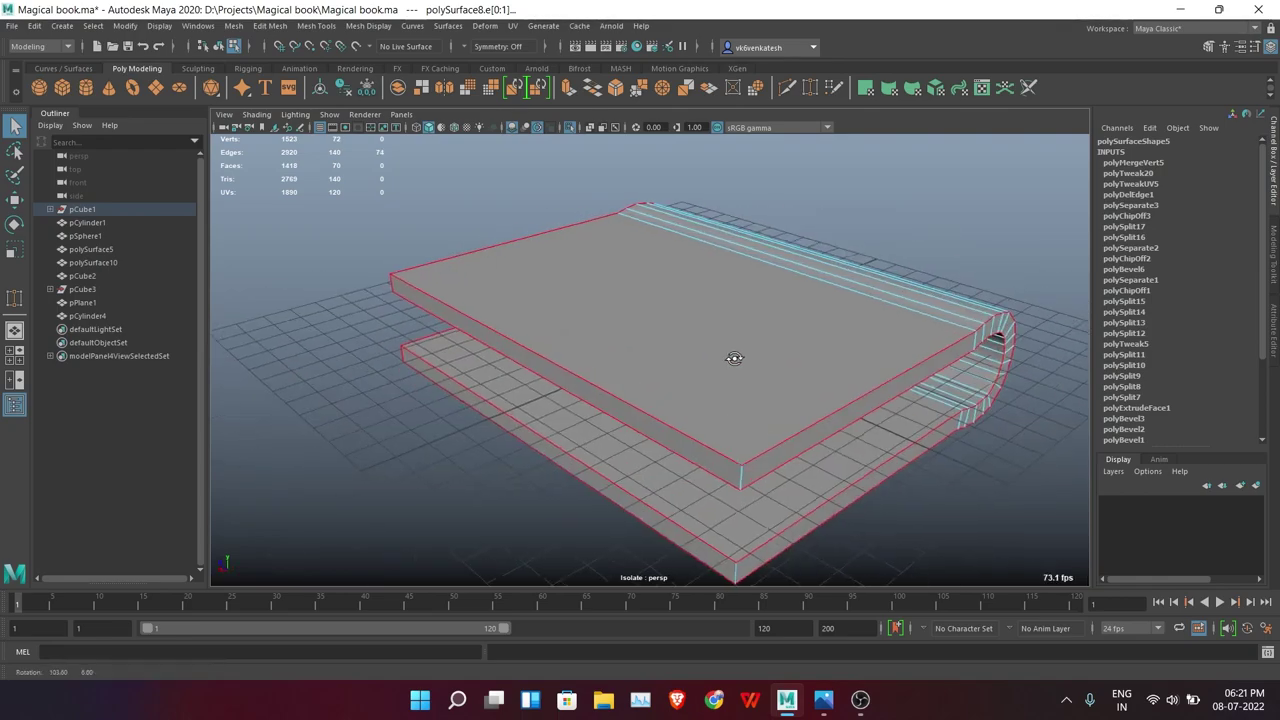
mouse_move(736, 551)
left_mouse_down("alt")
mouse_move(677, 463)
mouse_move(897, 400)
mouse_move(680, 251)
left_mouse_up("alt")
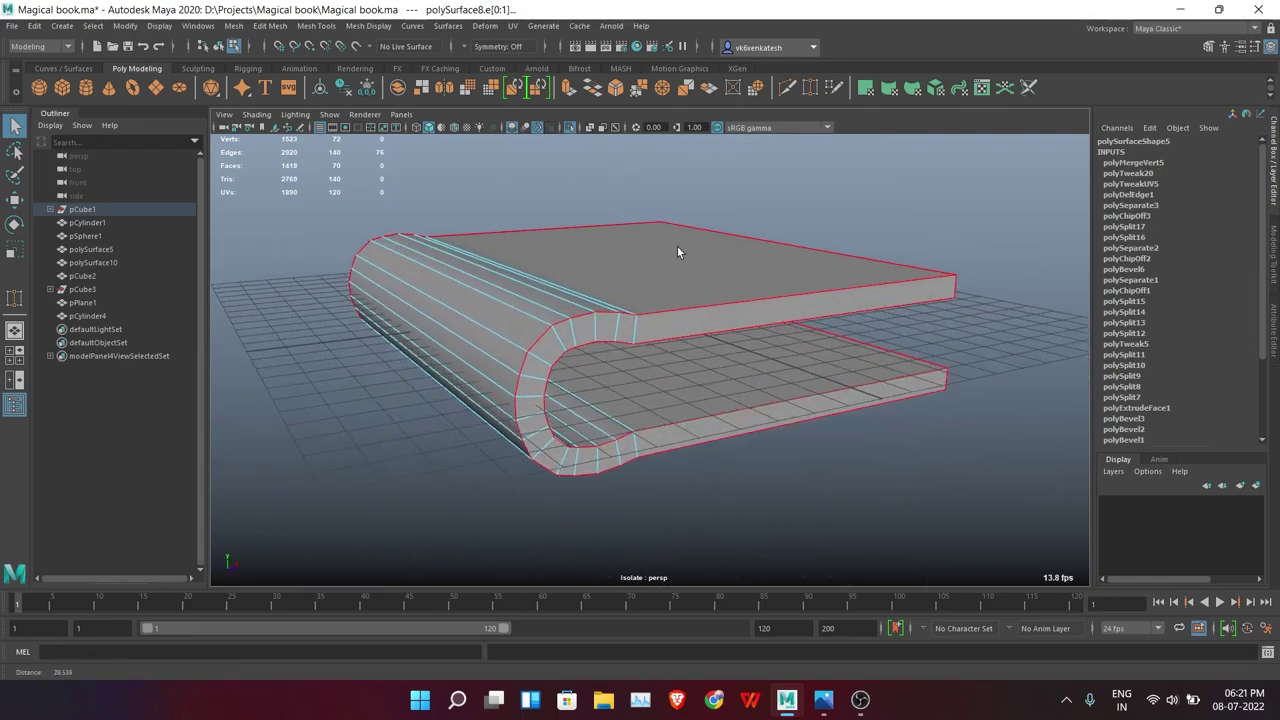
left_click(615, 89)
mouse_move(600, 260)
left_mouse_down("alt")
mouse_move(503, 320)
mouse_move(806, 498)
left_mouse_up("alt")
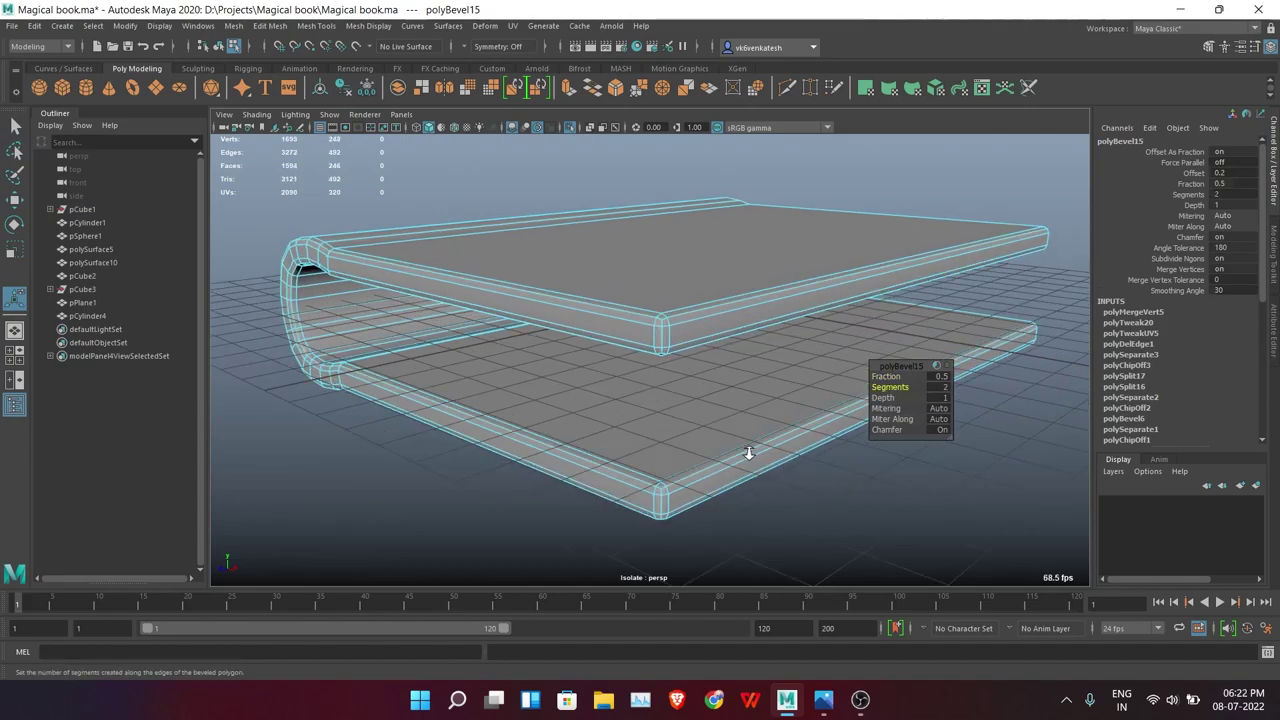
right_click_drag(748, 453, 809, 484, "alt")
right_click_drag(700, 286, 800, 263)
scroll(657, 280, "down", 3)
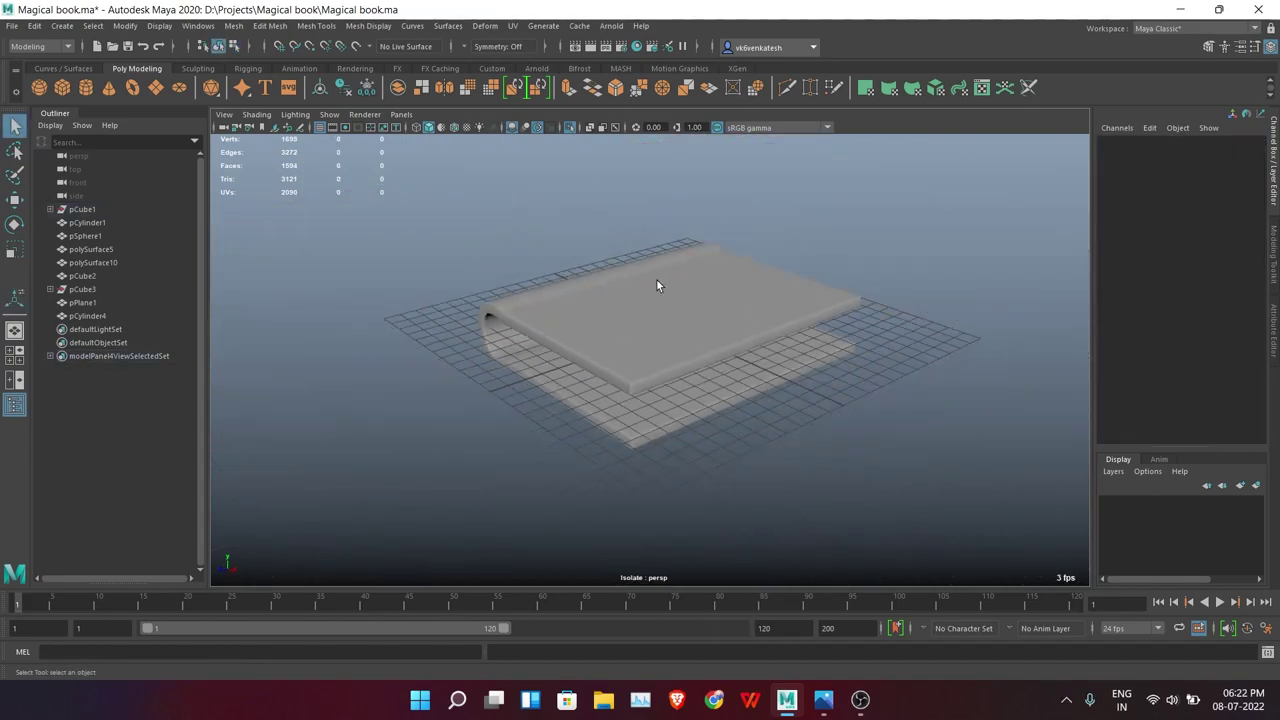
mouse_move(657, 280)
left_mouse_down("alt")
mouse_move(620, 300)
mouse_move(747, 372)
left_mouse_up("alt")
Isolate the clasp ring pCylinder1 and delete its bottom centre vertex to remove the cap
key("ctrl+1")
left_click(670, 314)
key("f")
right_click_drag(670, 314, 738, 345, "alt")
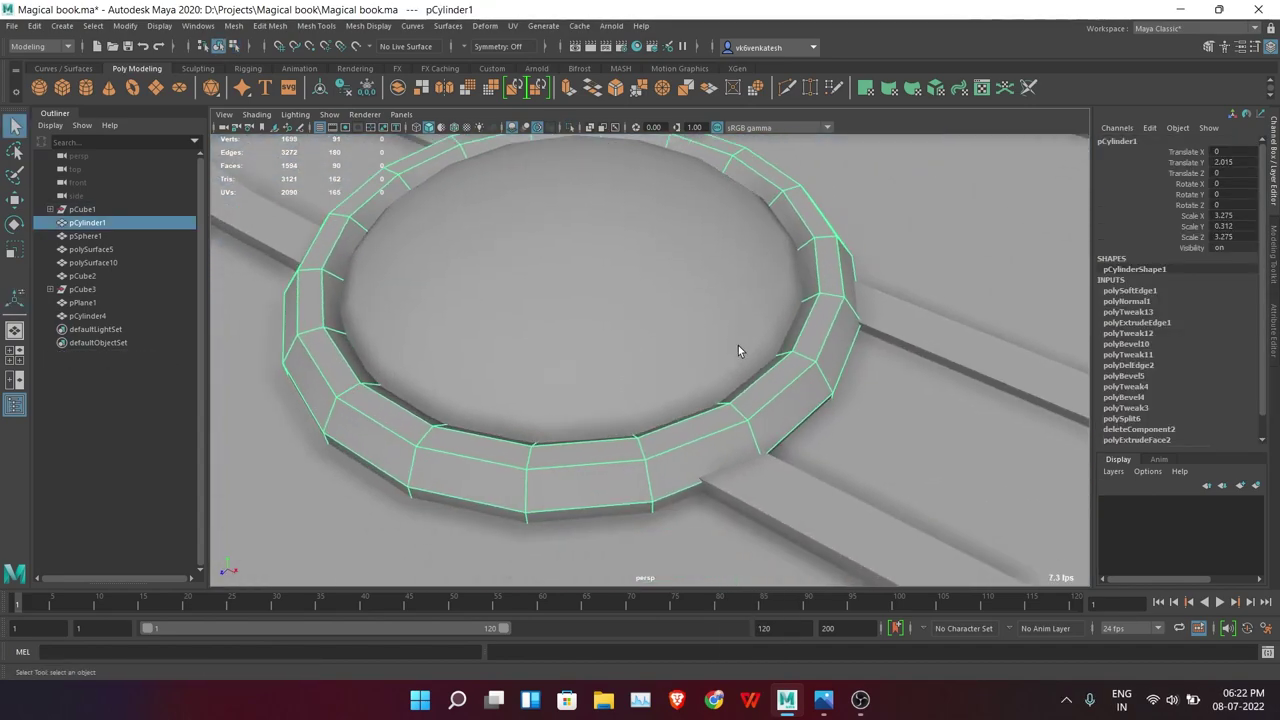
key("ctrl+1")
mouse_move(632, 149)
left_mouse_down("alt")
mouse_move(633, 225)
mouse_move(886, 223)
mouse_move(974, 202)
left_mouse_up("alt")
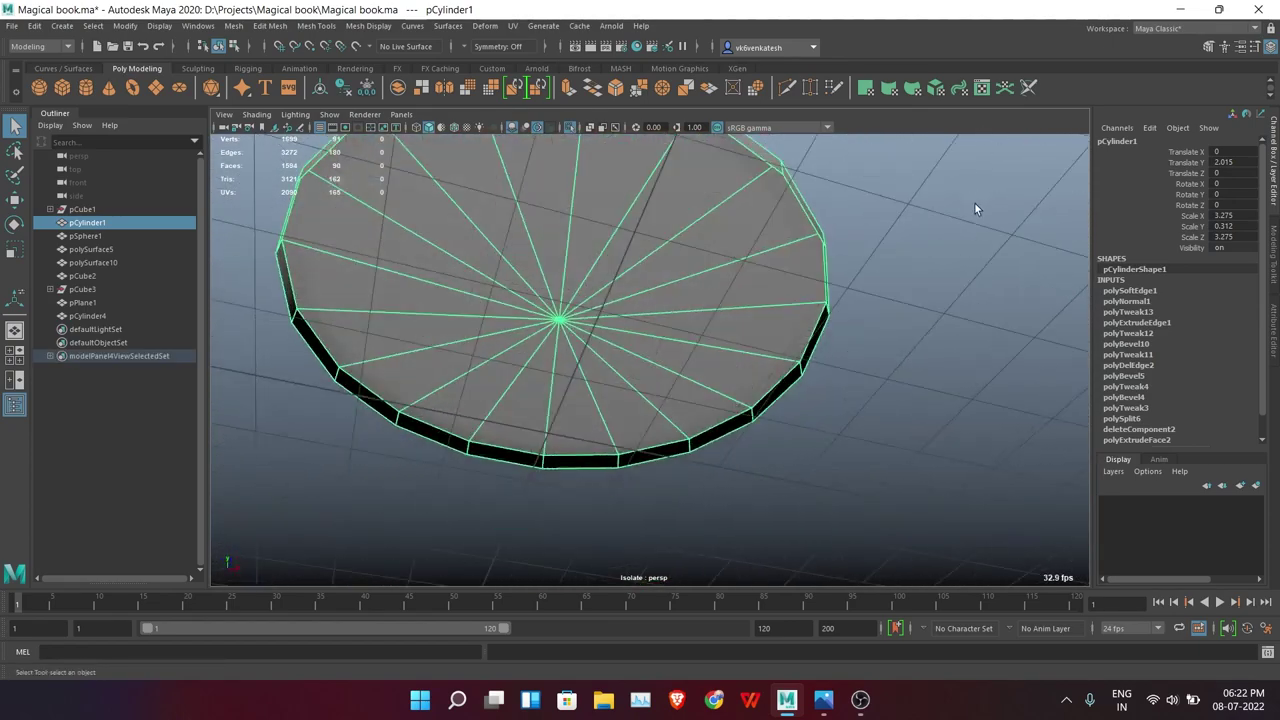
key("F9")
left_click(534, 326)
key("Delete")
key("F8")
Bevel the ring's edges with Fraction 0.29
mouse_move(662, 346)
left_mouse_down("alt")
mouse_move(710, 165)
mouse_move(818, 365)
left_mouse_up("alt")
key("ctrl+1")
left_click(805, 362)
right_click_drag(805, 362, 757, 423, "alt")
left_click_drag(757, 423, 799, 315, "alt")
key("F10")
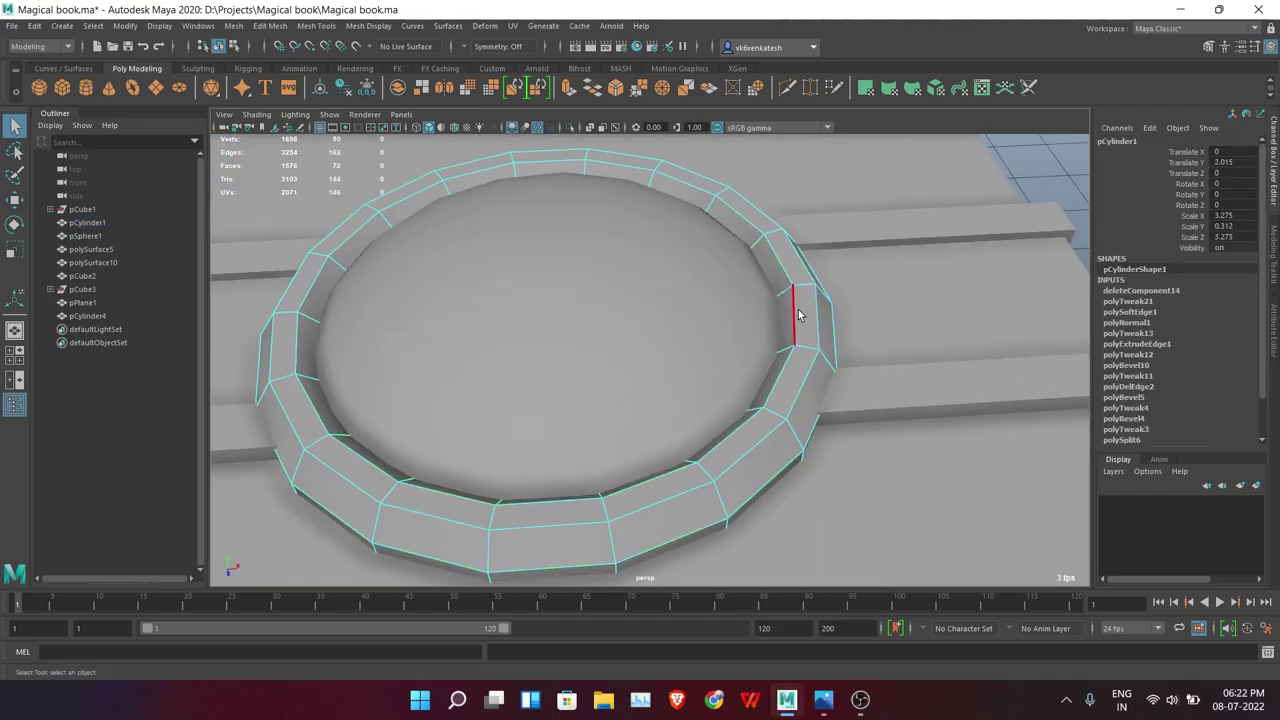
left_click(617, 92)
right_click_drag(909, 523, 893, 381, "alt")
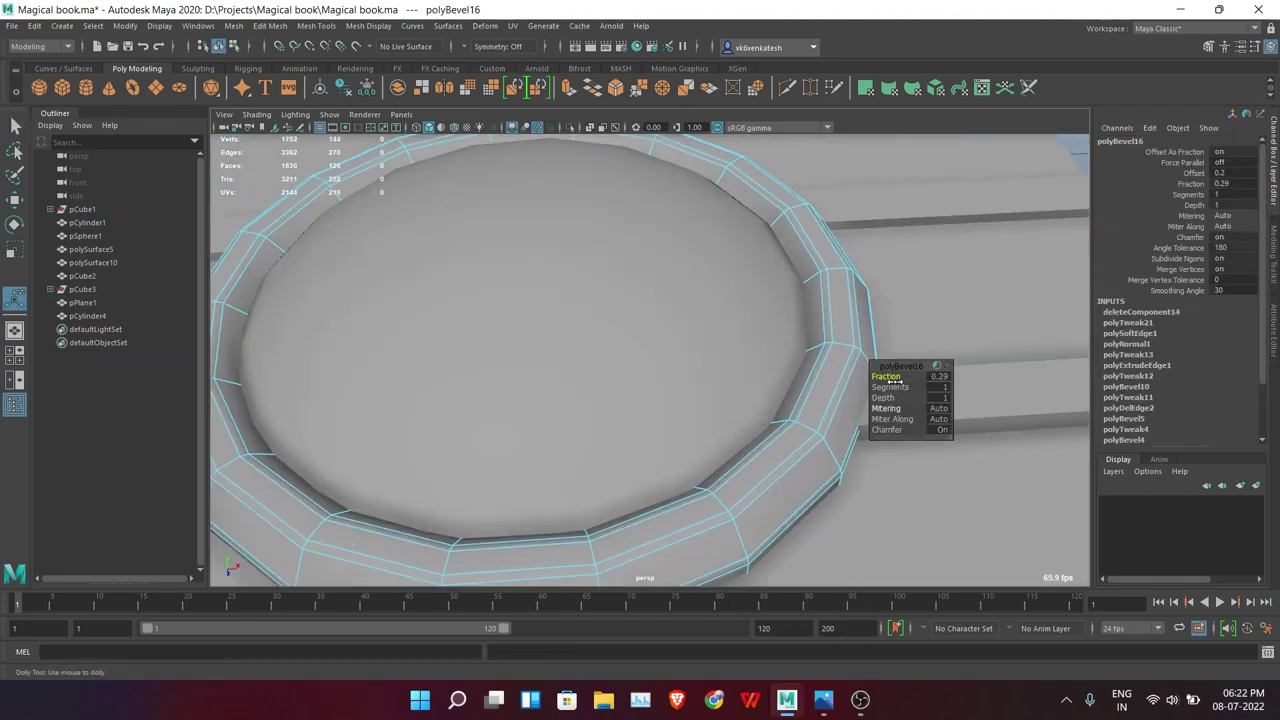
scroll(828, 344, "down", 3)
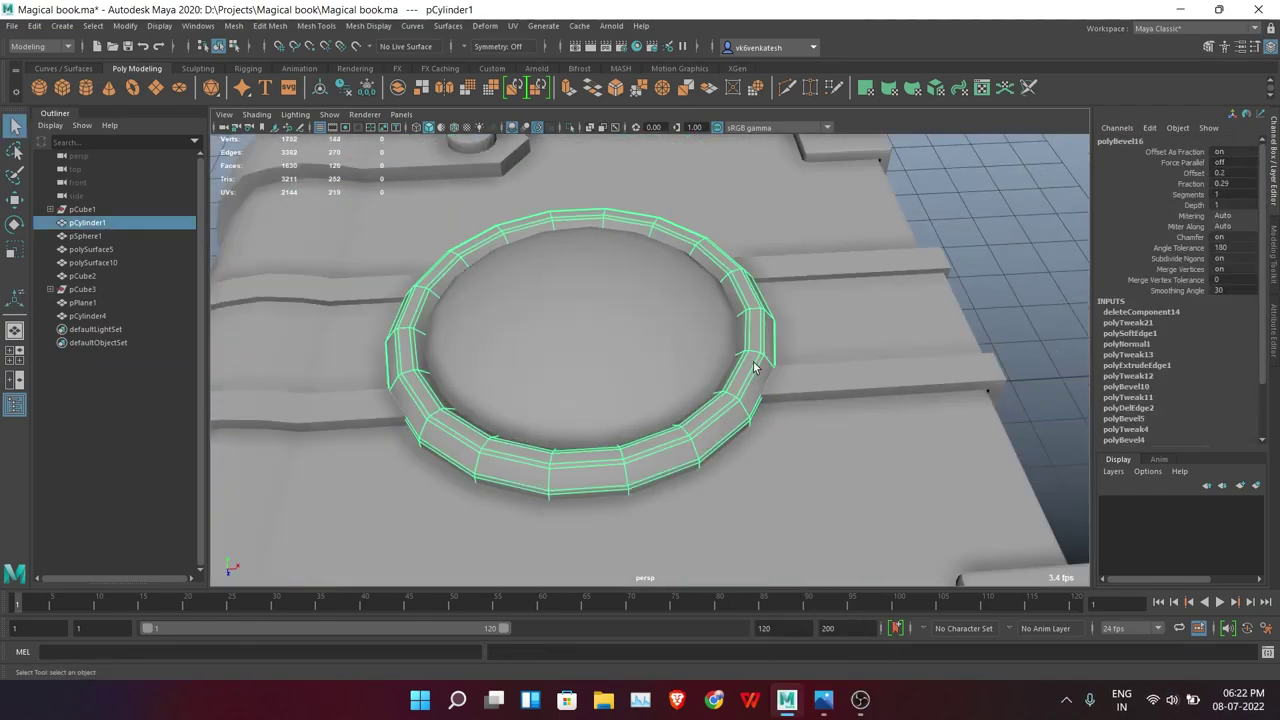
left_click(894, 342)
Reselect the ring, frame it and turn off smooth preview
mouse_move(894, 342)
right_mouse_down("alt")
mouse_move(677, 372)
mouse_move(677, 316)
mouse_move(787, 356)
mouse_move(714, 397)
right_mouse_up("alt")
left_click(677, 371)
key("f")
key("1")
left_click_drag(714, 397, 737, 423, "alt")
right_click_drag(737, 423, 760, 420, "alt")
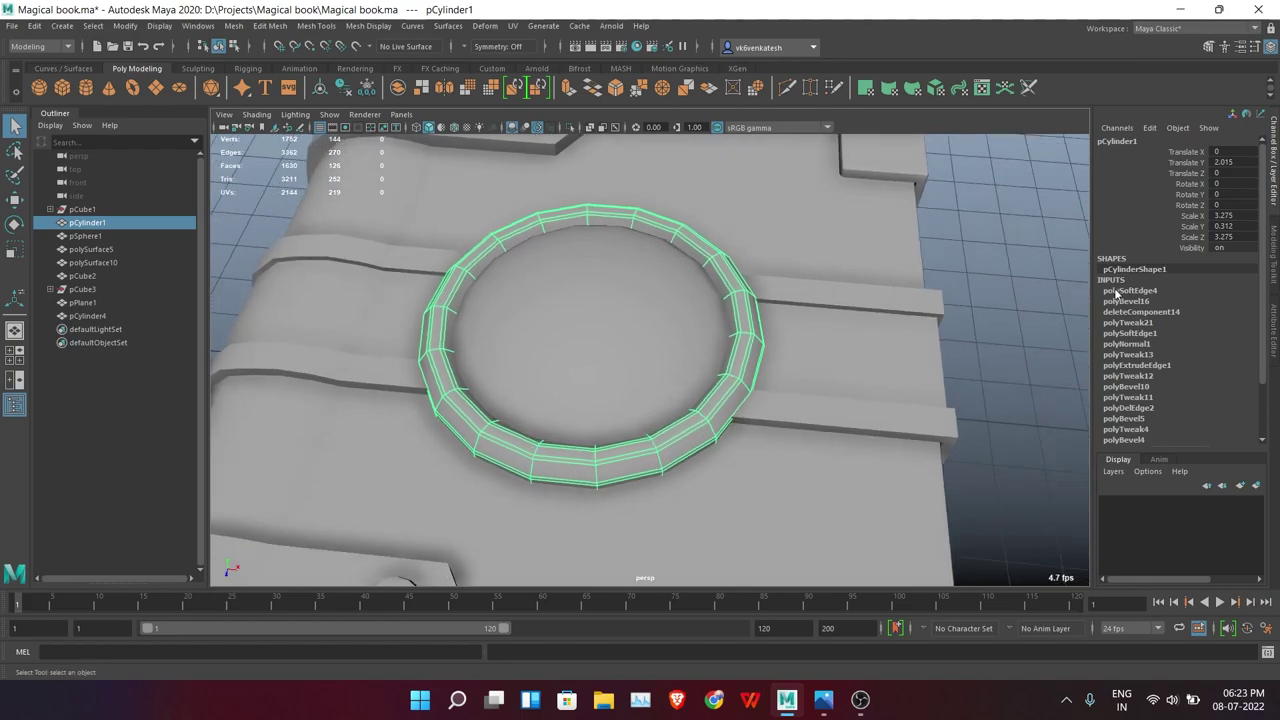
scroll(1170, 360, "down", 3)
Test a different Subdivisions Axis on the ring's cylinder settings, then undo it
left_click(1130, 354)
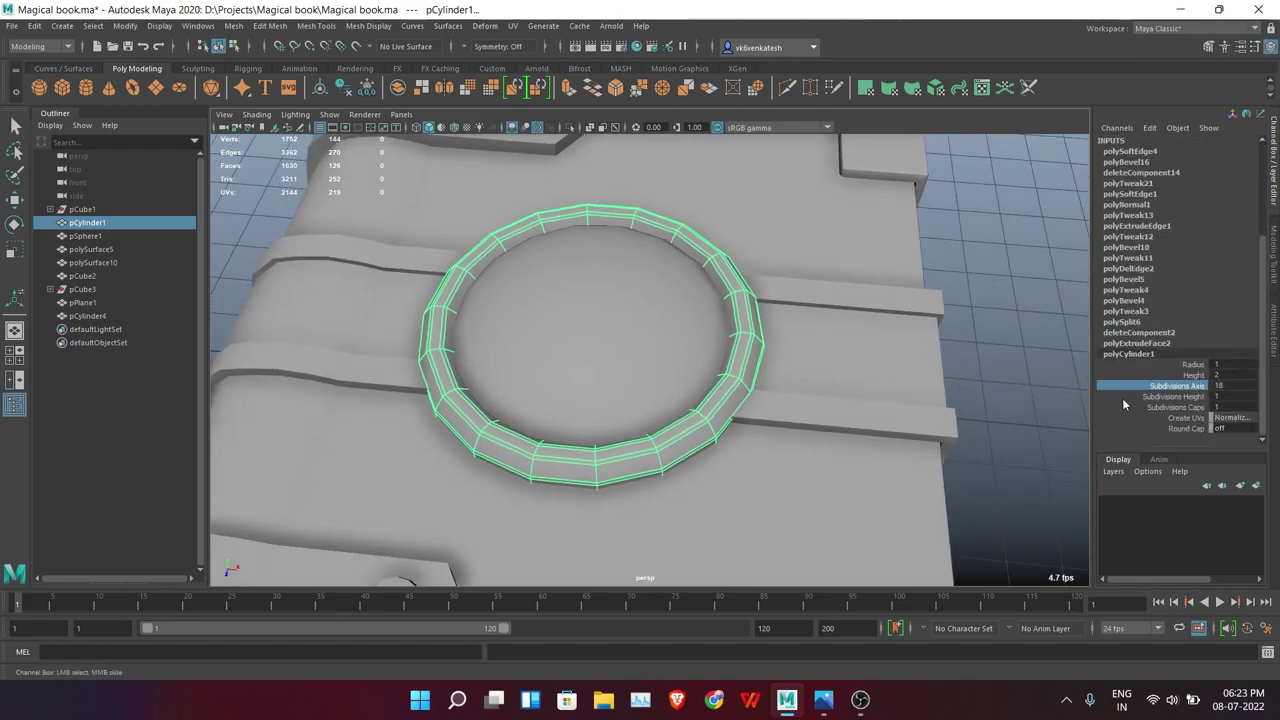
key("ctrl+1")
middle_click_drag(860, 345, 948, 373)
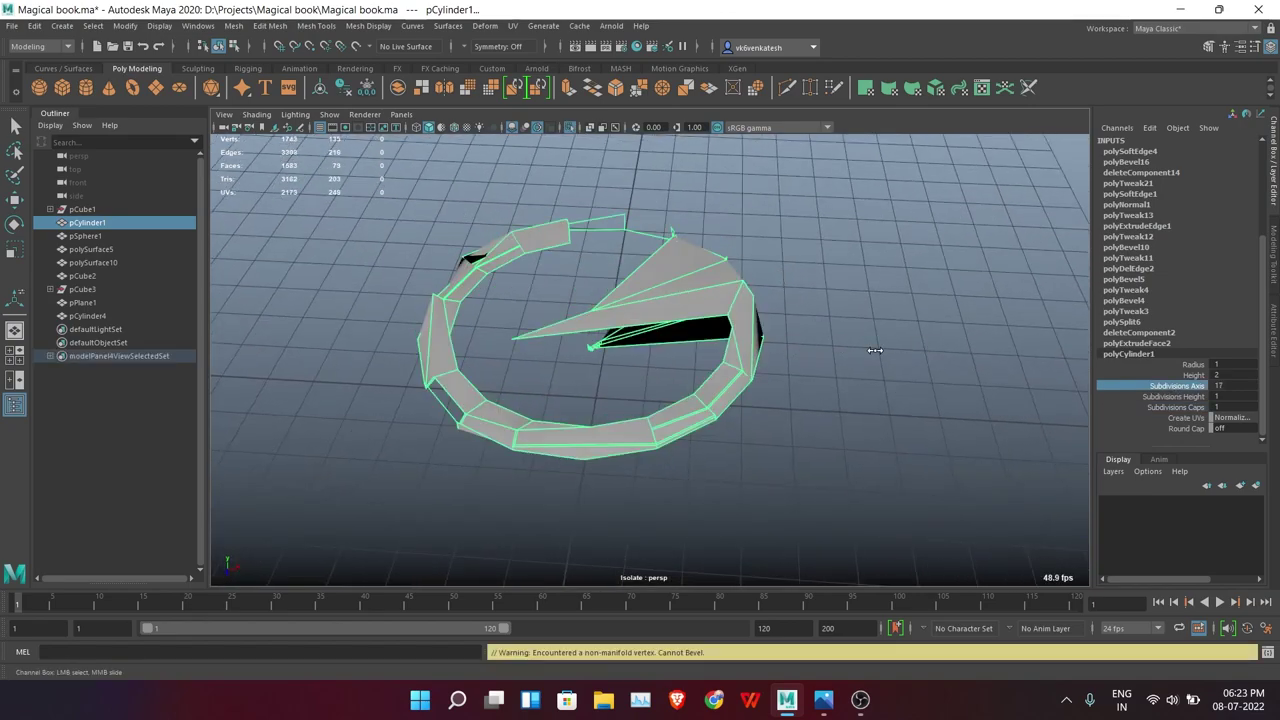
scroll(886, 404, "up", 3)
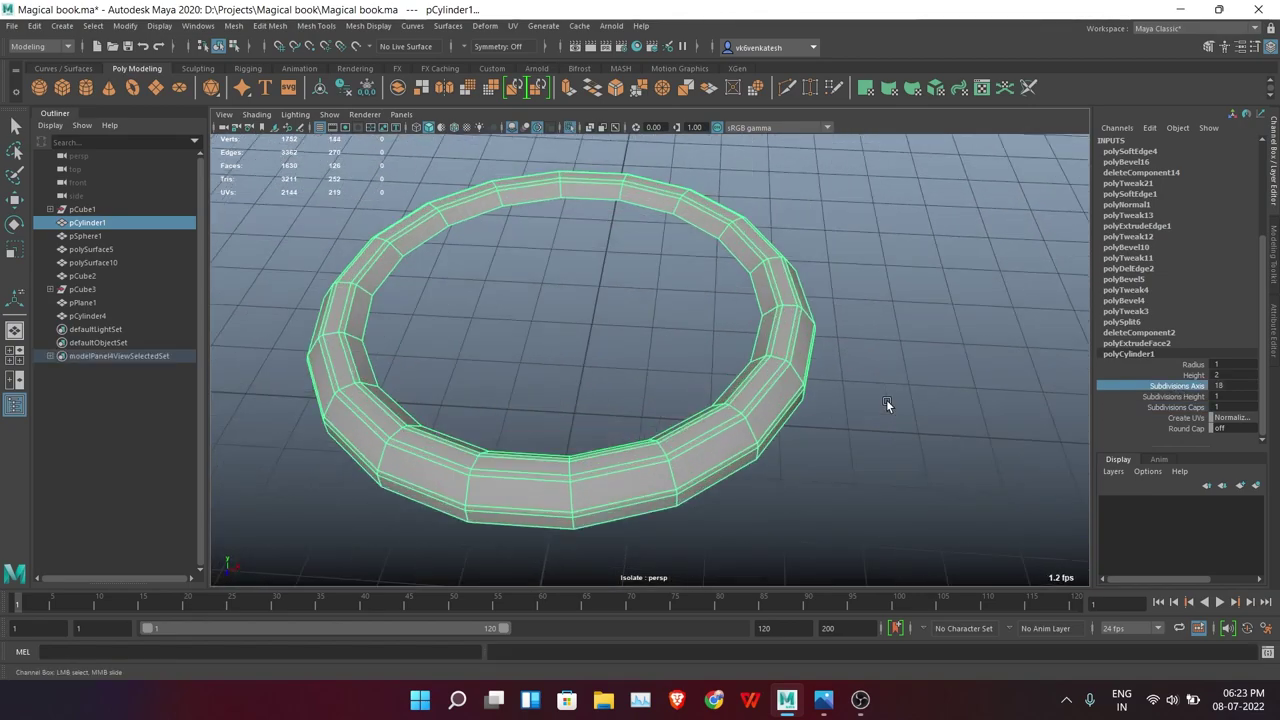
middle_click_drag(860, 345, 870, 340)
key("ctrl+z")
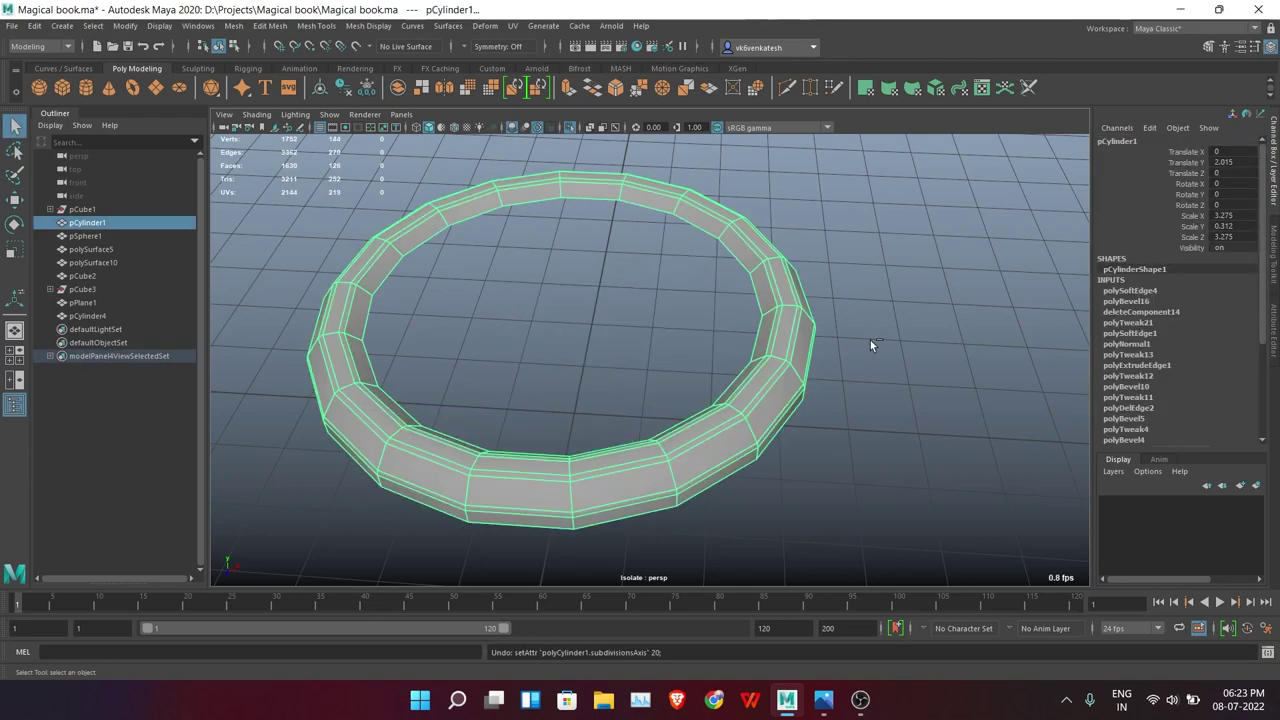
key("ctrl+1")
left_click_drag(870, 340, 816, 344, "alt")
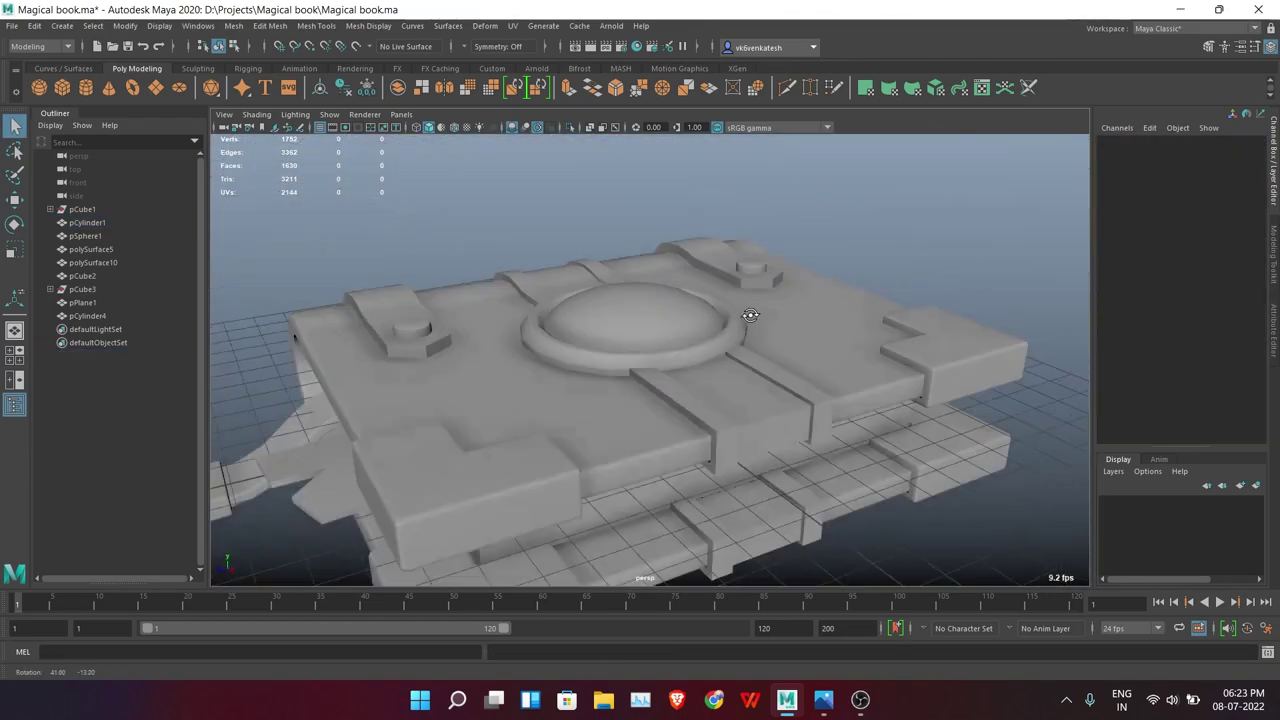
Isolate the curved straps polySurface10 and set symmetry to Object Z for edge editing
left_click(429, 295)
key("ctrl+1")
left_click_drag(596, 292, 872, 297, "alt")
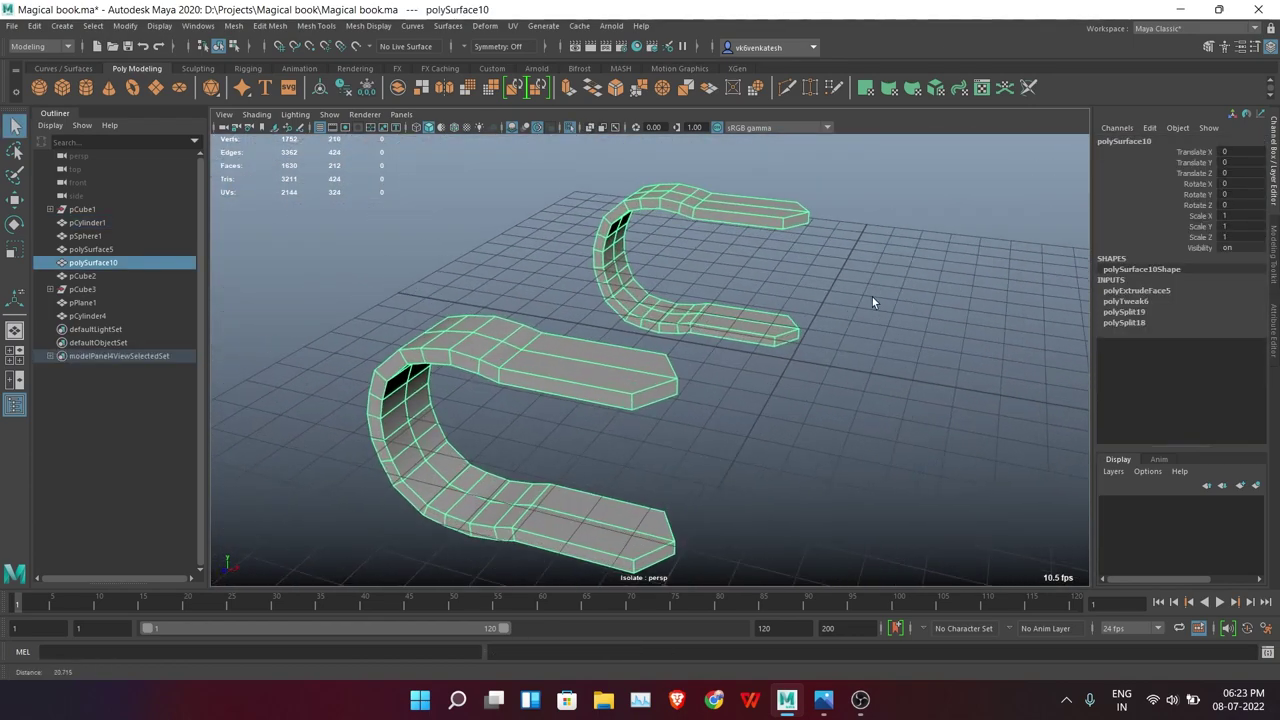
key("F10")
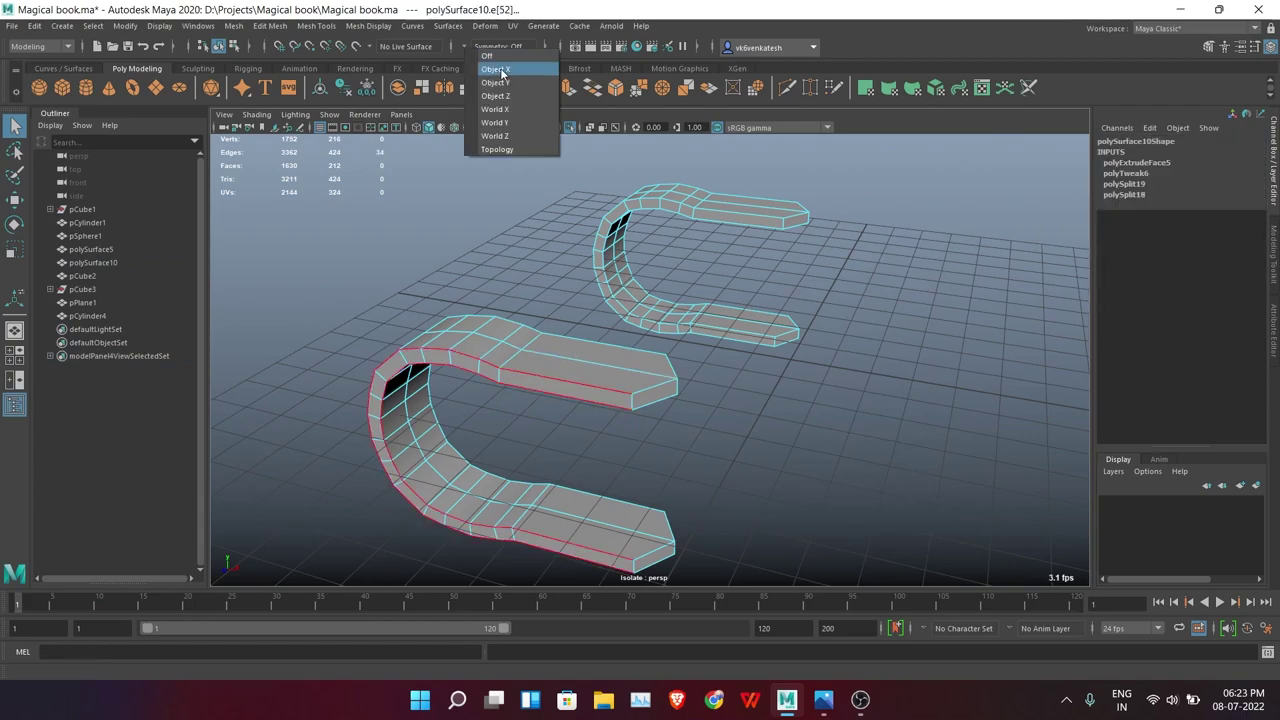
left_click(507, 96)
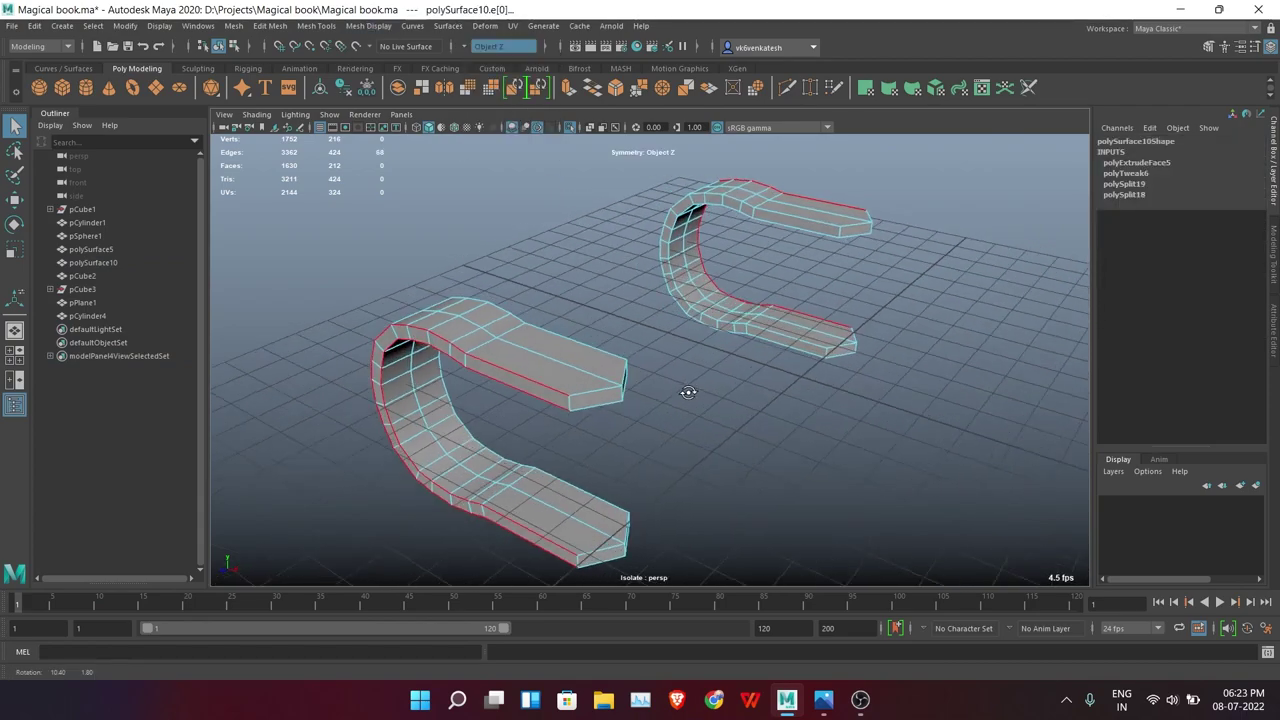
Bevel the selected strap edges with 2 segments, comparing before and after
left_click_drag(640, 300, 519, 249, "alt")
left_click_drag(449, 432, 565, 413, "alt")
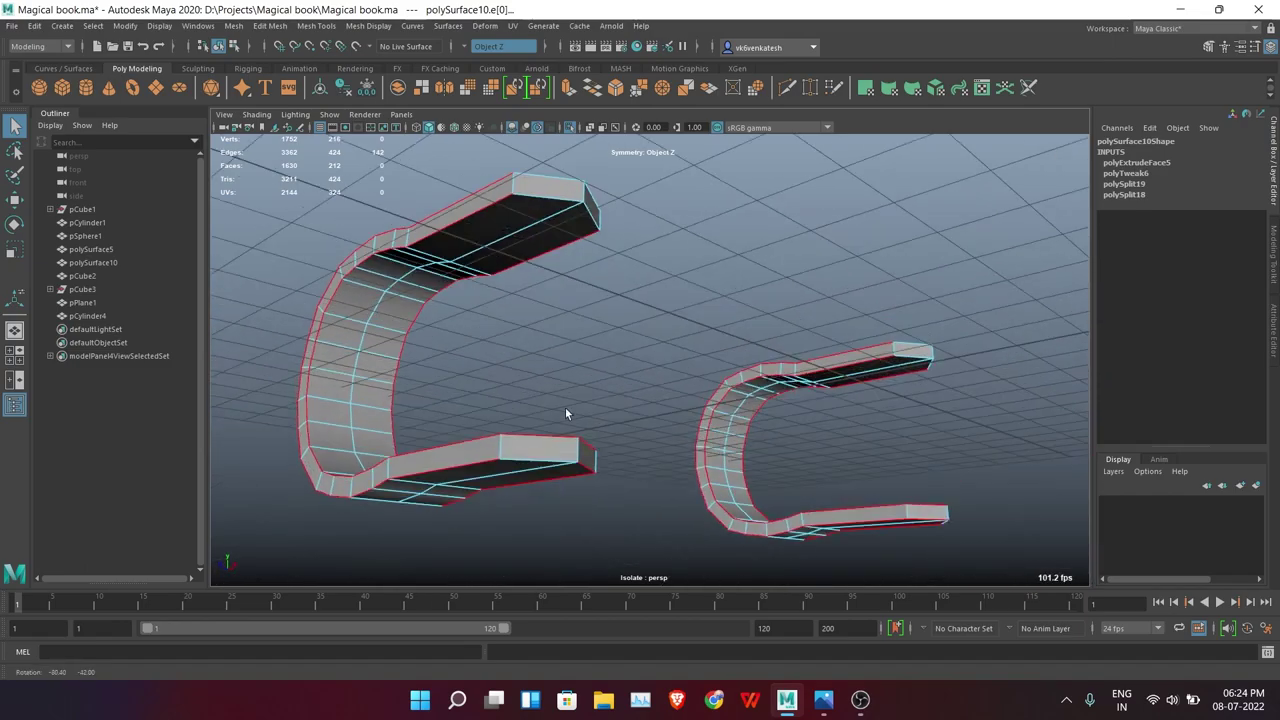
mouse_move(507, 452)
left_mouse_down("alt")
mouse_move(500, 357)
mouse_move(597, 426)
mouse_move(606, 399)
mouse_move(478, 301)
mouse_move(680, 429)
left_mouse_up("alt")
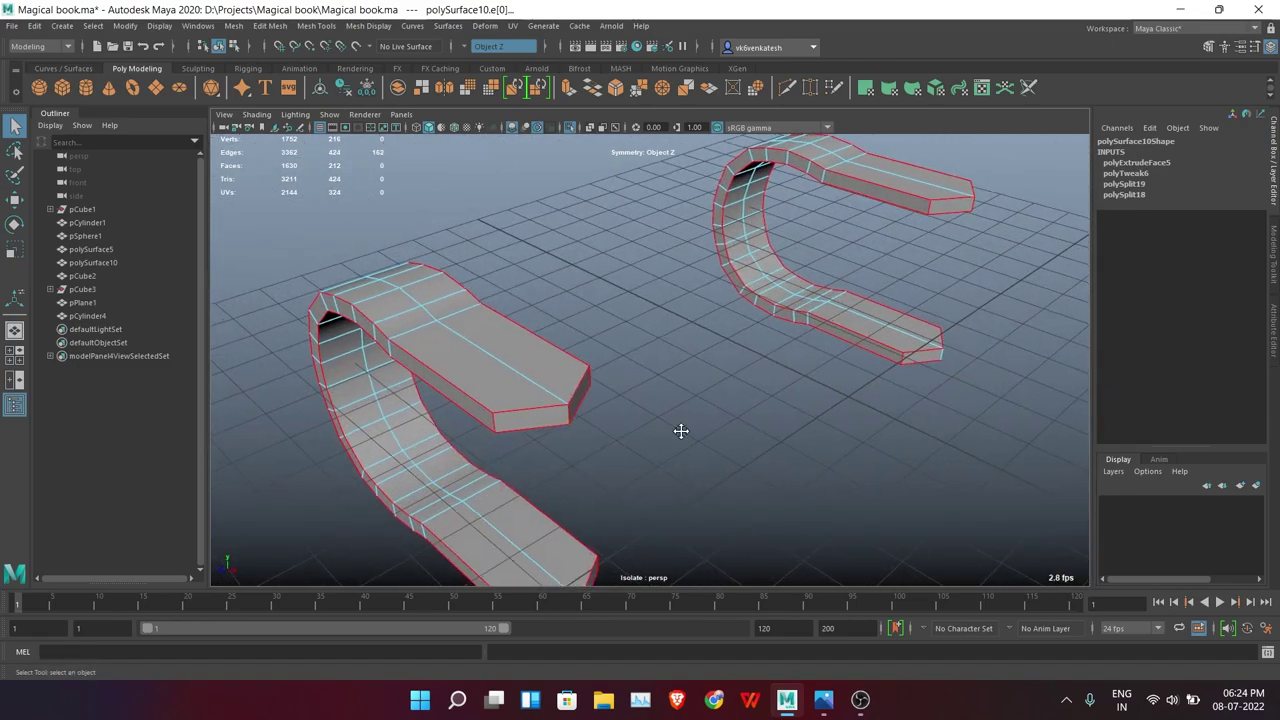
left_click(616, 88)
right_click_drag(700, 410, 742, 406, "alt")
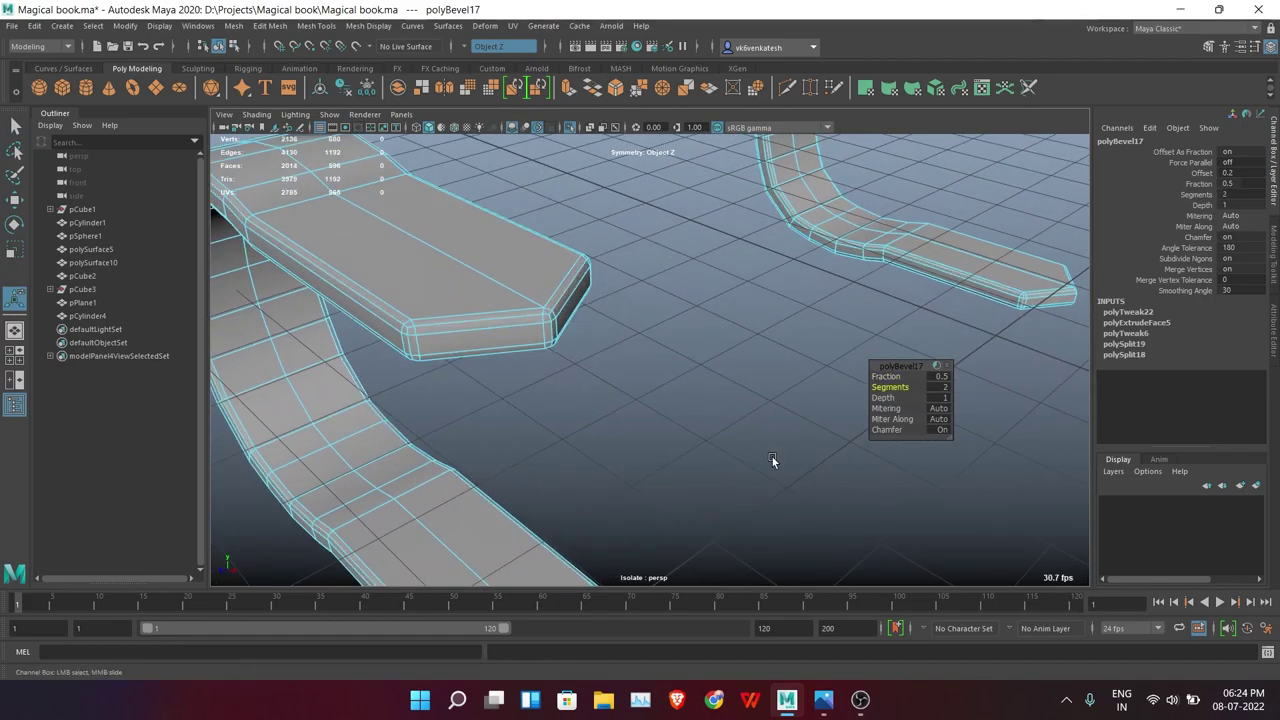
mouse_move(772, 460)
left_mouse_down("alt")
mouse_move(709, 437)
mouse_move(846, 466)
mouse_move(626, 471)
mouse_move(562, 362)
mouse_move(544, 357)
left_mouse_up("alt")
key("ctrl+z")
right_click_drag(544, 357, 682, 308, "alt")
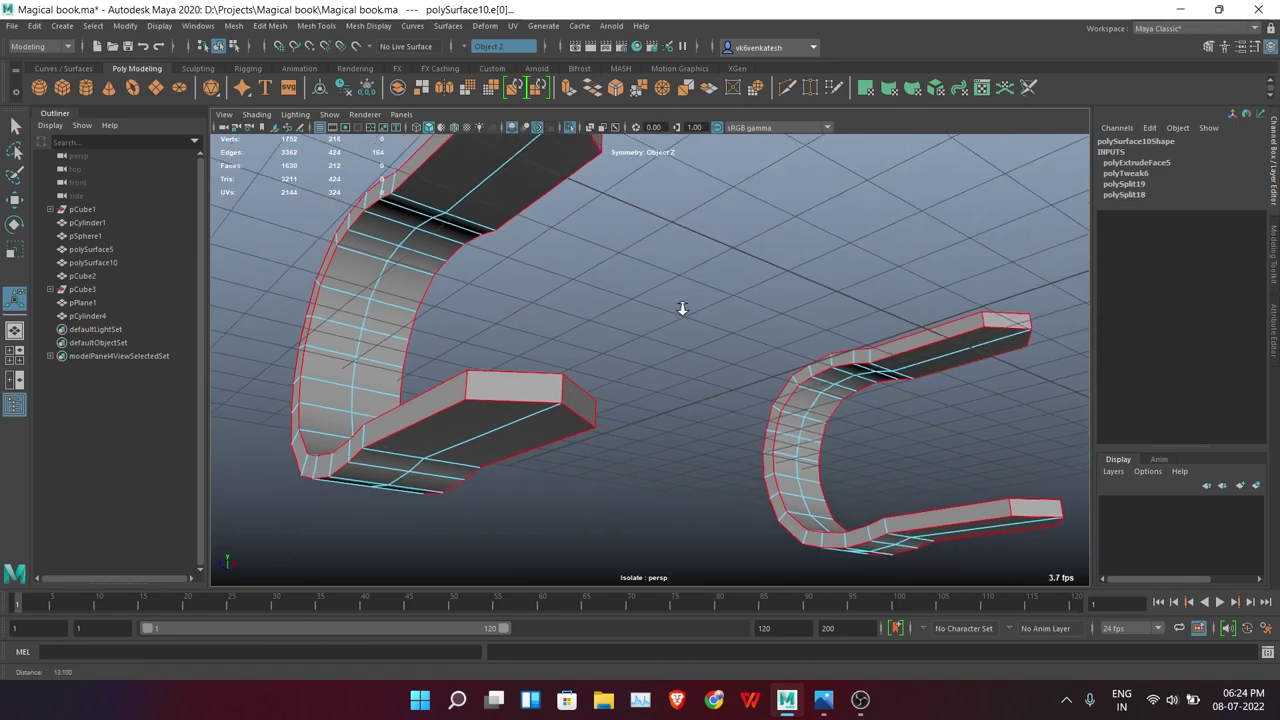
key("ctrl+b")
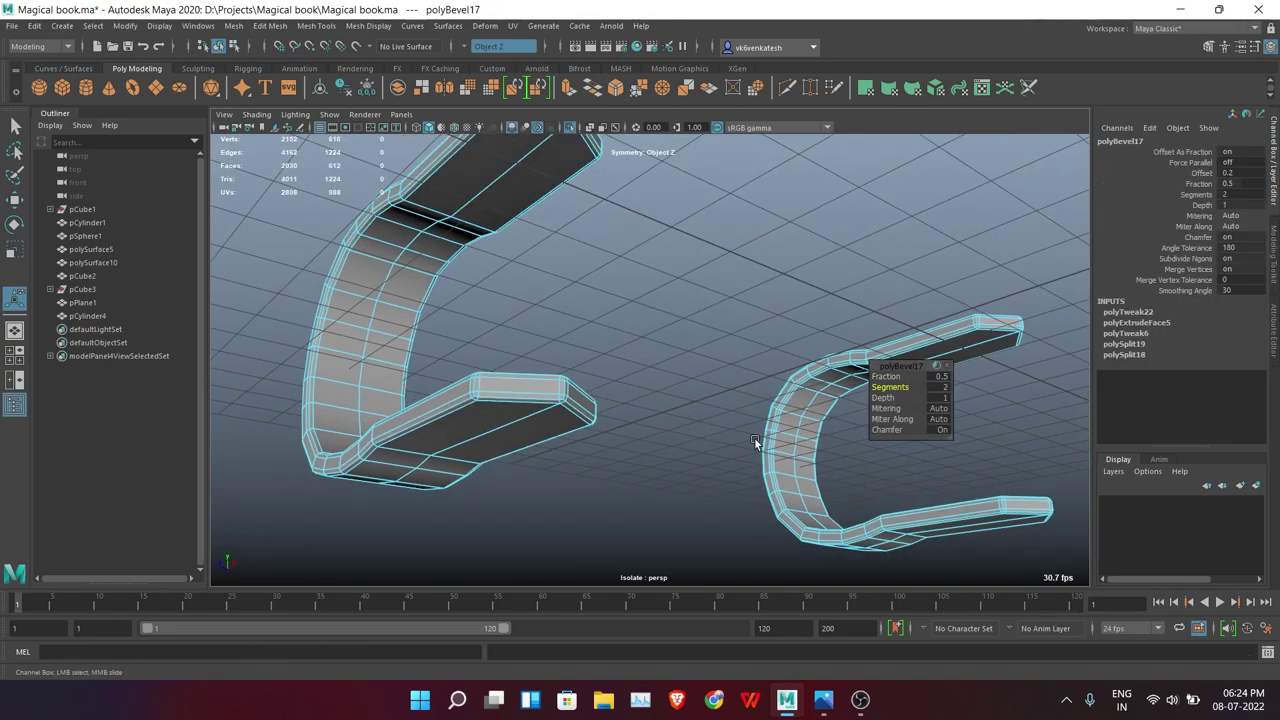
right_click_drag(657, 257, 743, 237)
left_click_drag(743, 237, 599, 362, "alt")
Multi-Cut extra edges across the flat ends of the straps
left_click(560, 366)
mouse_move(560, 366)
right_mouse_down("alt")
mouse_move(592, 388)
mouse_move(701, 190)
mouse_move(535, 280)
right_mouse_up("alt")
scroll(560, 282, "up", 3)
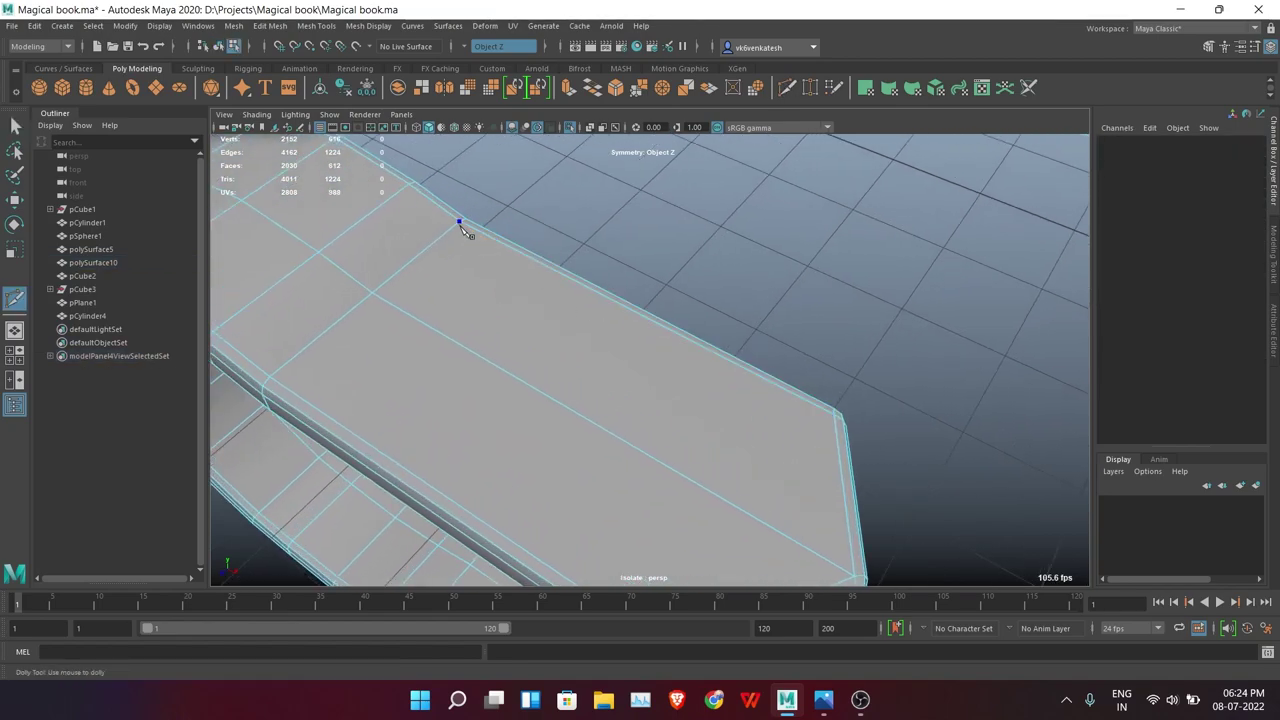
middle_click_drag(712, 352, 720, 460, "alt")
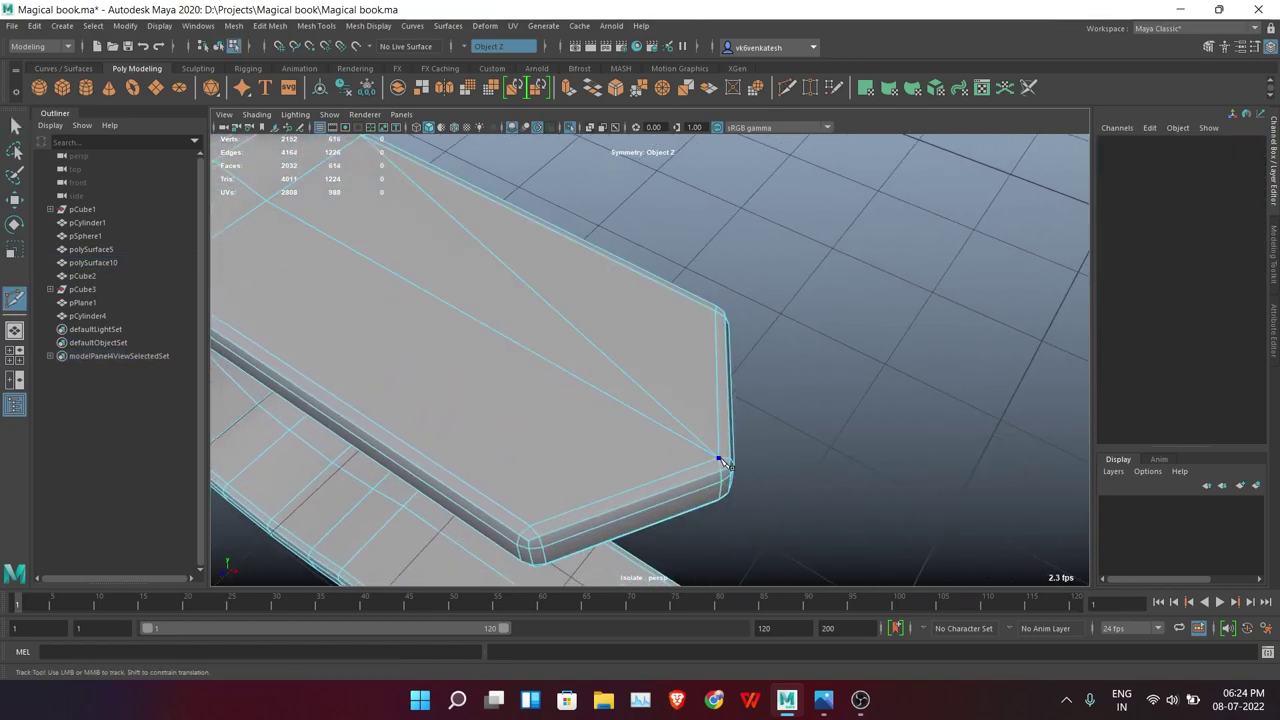
mouse_move(727, 465)
left_mouse_down("alt")
mouse_move(513, 339)
mouse_move(720, 449)
mouse_move(594, 220)
mouse_move(563, 400)
left_mouse_up("alt")
right_click_drag(563, 400, 620, 436, "alt")
left_click_drag(620, 436, 395, 322, "alt")
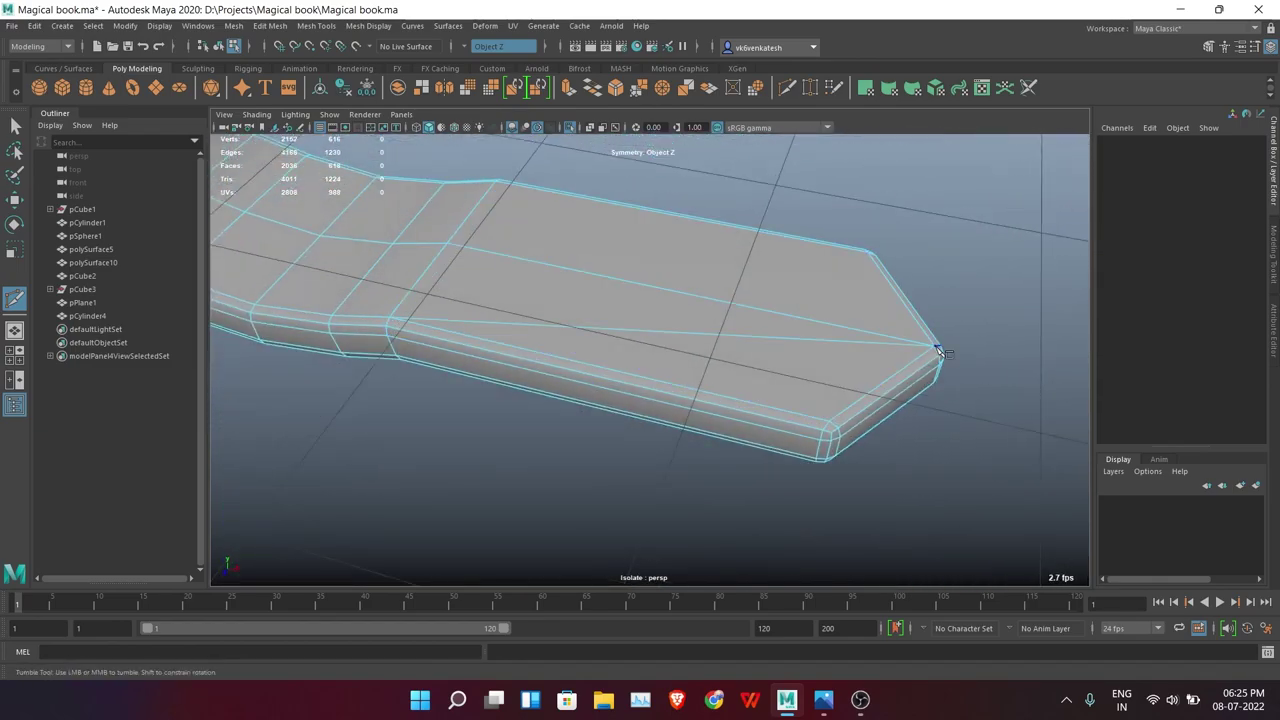
left_click_drag(495, 186, 540, 330, "alt")
right_click_drag(540, 330, 523, 407, "alt")
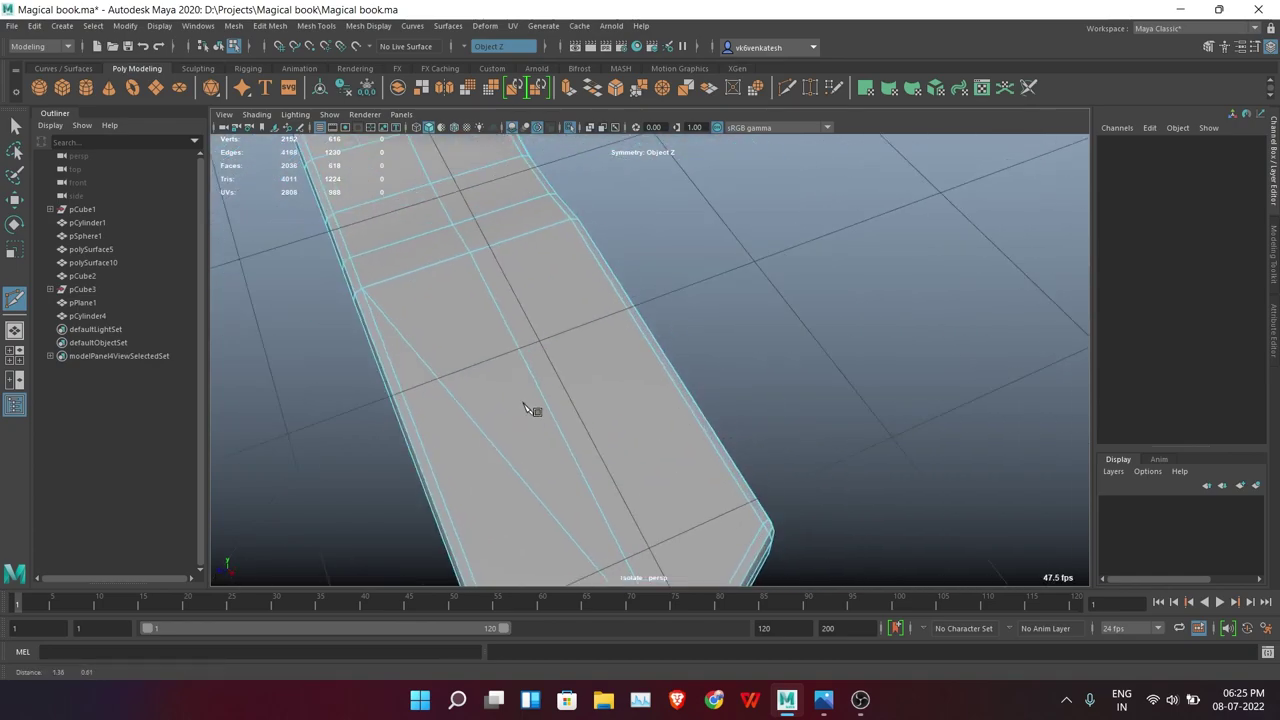
mouse_move(567, 225)
left_mouse_down("alt")
mouse_move(723, 337)
mouse_move(491, 461)
left_mouse_up("alt")
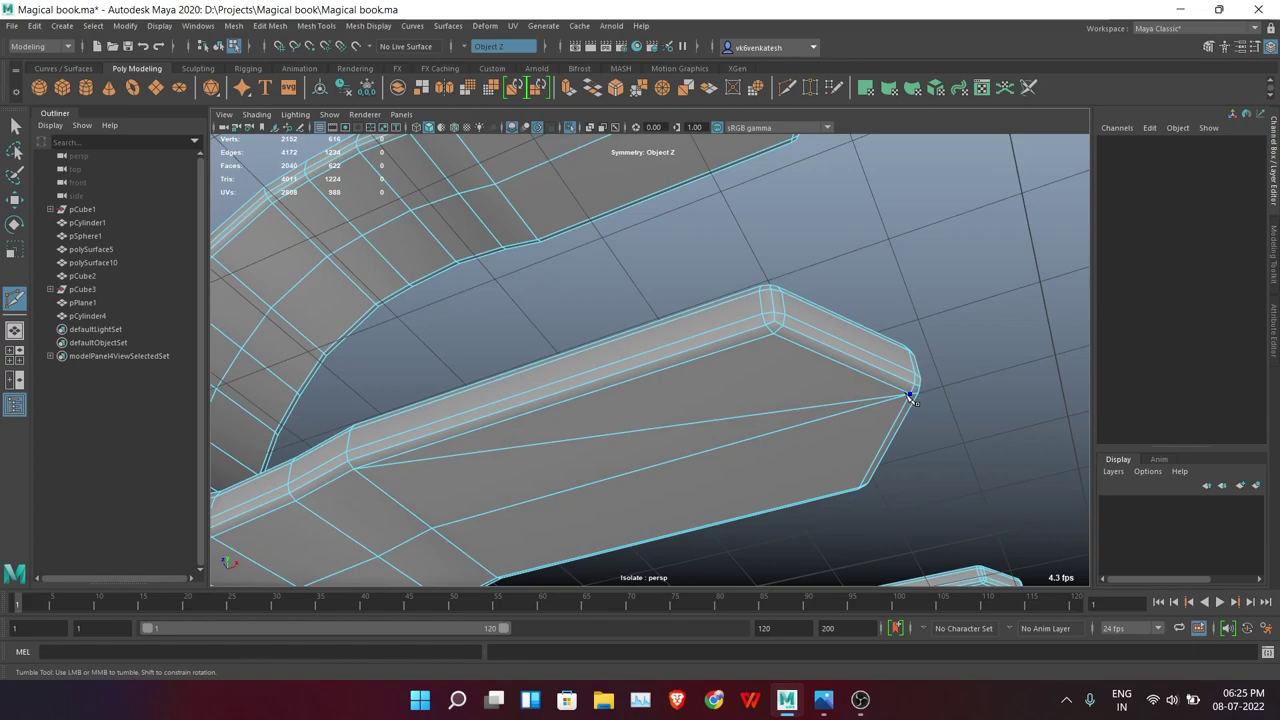
left_click_drag(910, 397, 596, 351, "alt")
mouse_move(520, 337)
left_mouse_down("alt")
mouse_move(571, 503)
mouse_move(654, 497)
left_mouse_up("alt")
middle_click_drag(654, 497, 856, 234, "alt")
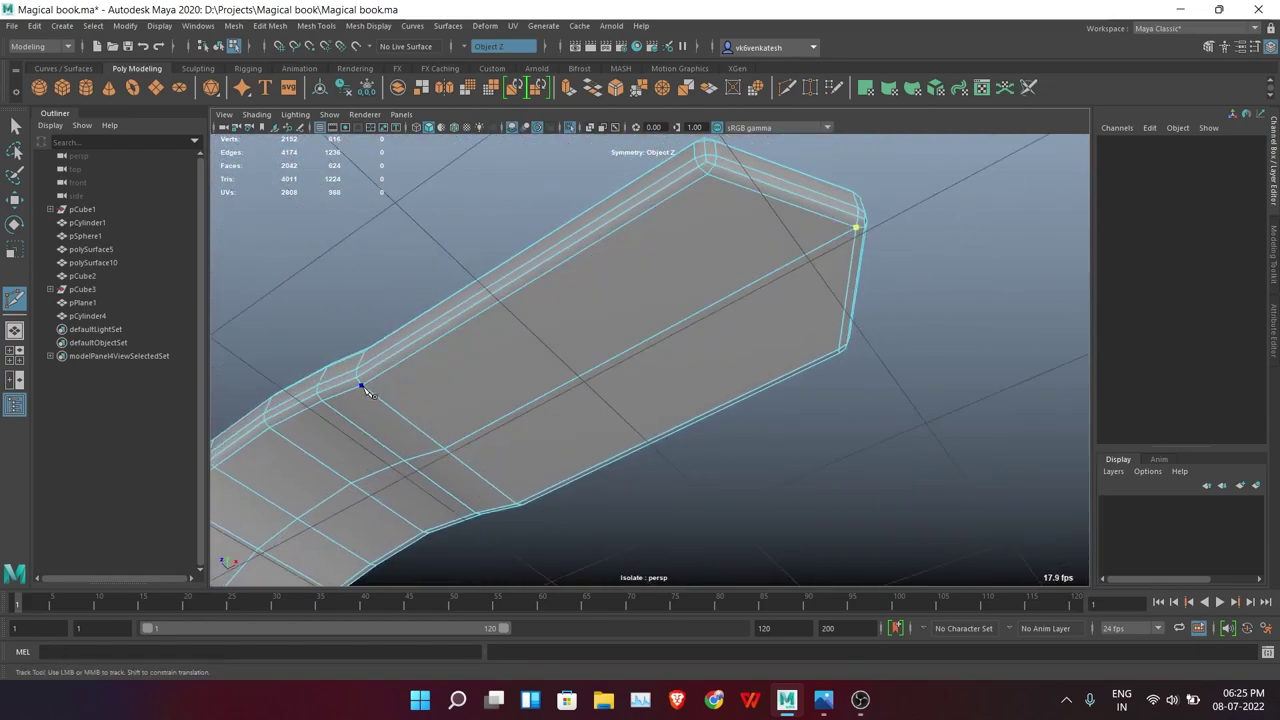
mouse_move(612, 435)
left_mouse_down("alt")
mouse_move(757, 349)
mouse_move(815, 482)
mouse_move(843, 363)
mouse_move(797, 389)
mouse_move(748, 357)
mouse_move(851, 308)
mouse_move(748, 249)
mouse_move(748, 289)
mouse_move(806, 234)
left_mouse_up("alt")
left_click(810, 478)
key("q")
key("F8")
Bring back the whole book, then isolate and frame one strap on the cover
key("f")
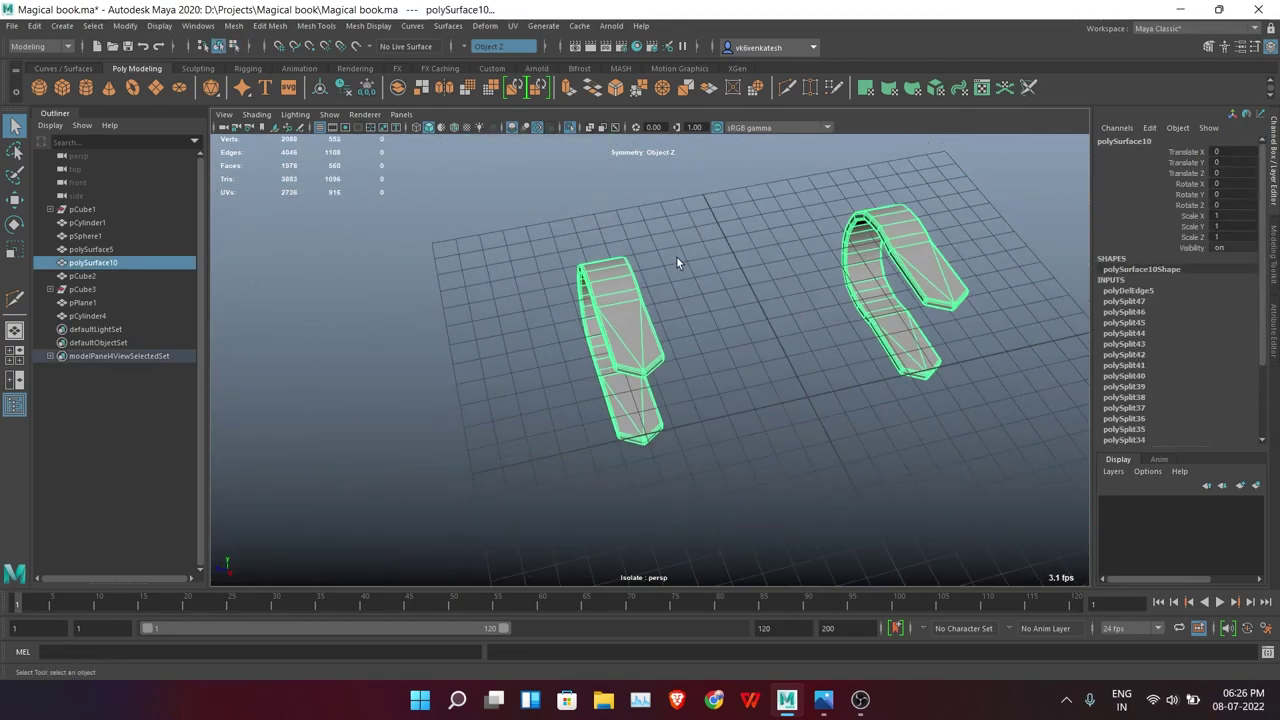
left_click_drag(677, 263, 693, 280, "alt")
left_click(693, 280)
scroll(693, 290, "up", 5)
left_click(570, 127)
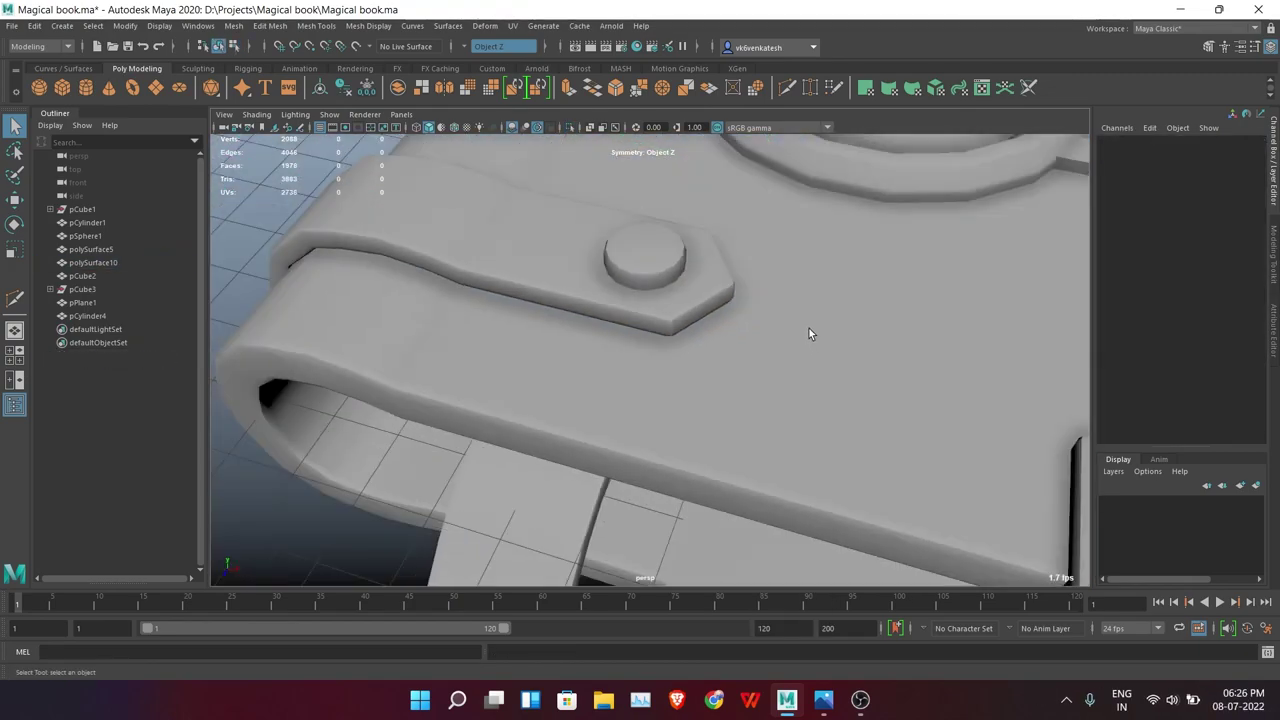
left_click_drag(809, 328, 507, 260, "alt")
left_click(600, 255)
left_click(570, 127)
key("f")
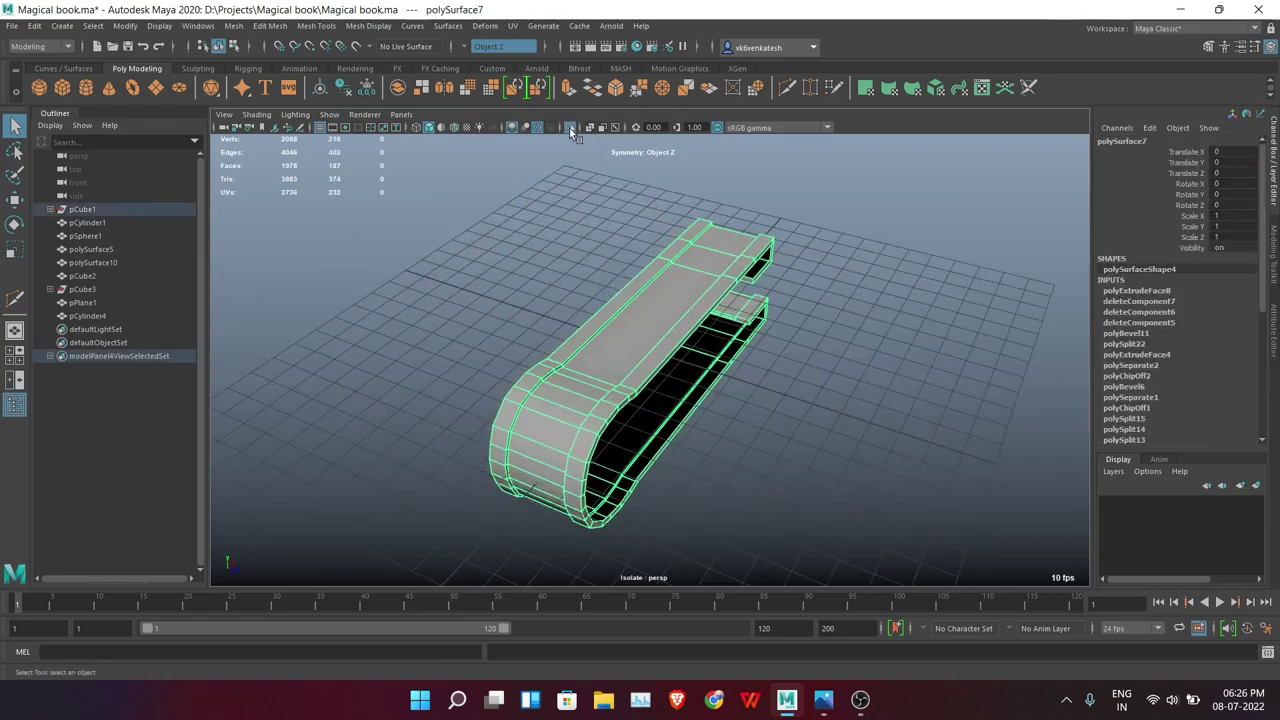
left_click_drag(700, 300, 799, 242, "alt")
Delete the end face of the strap box to open that end
key("F10")
left_click(808, 315)
left_click_drag(808, 315, 601, 87, "alt")
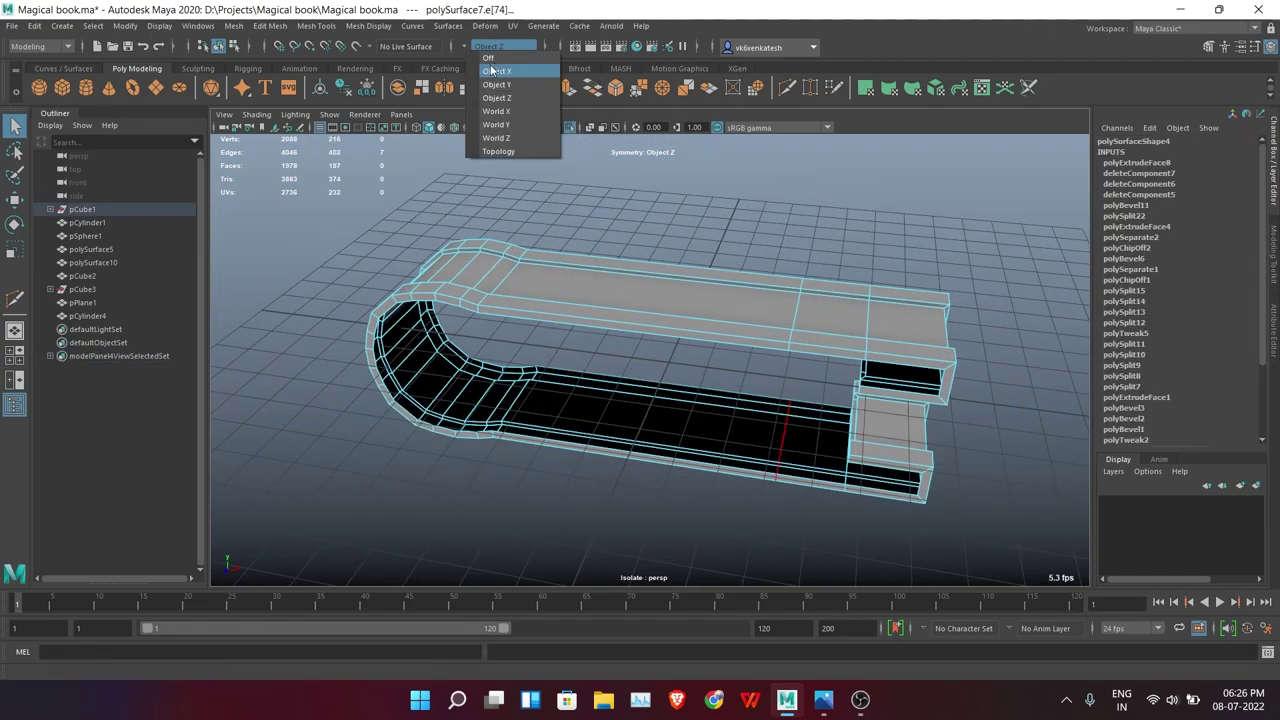
left_click_drag(612, 184, 673, 380, "alt")
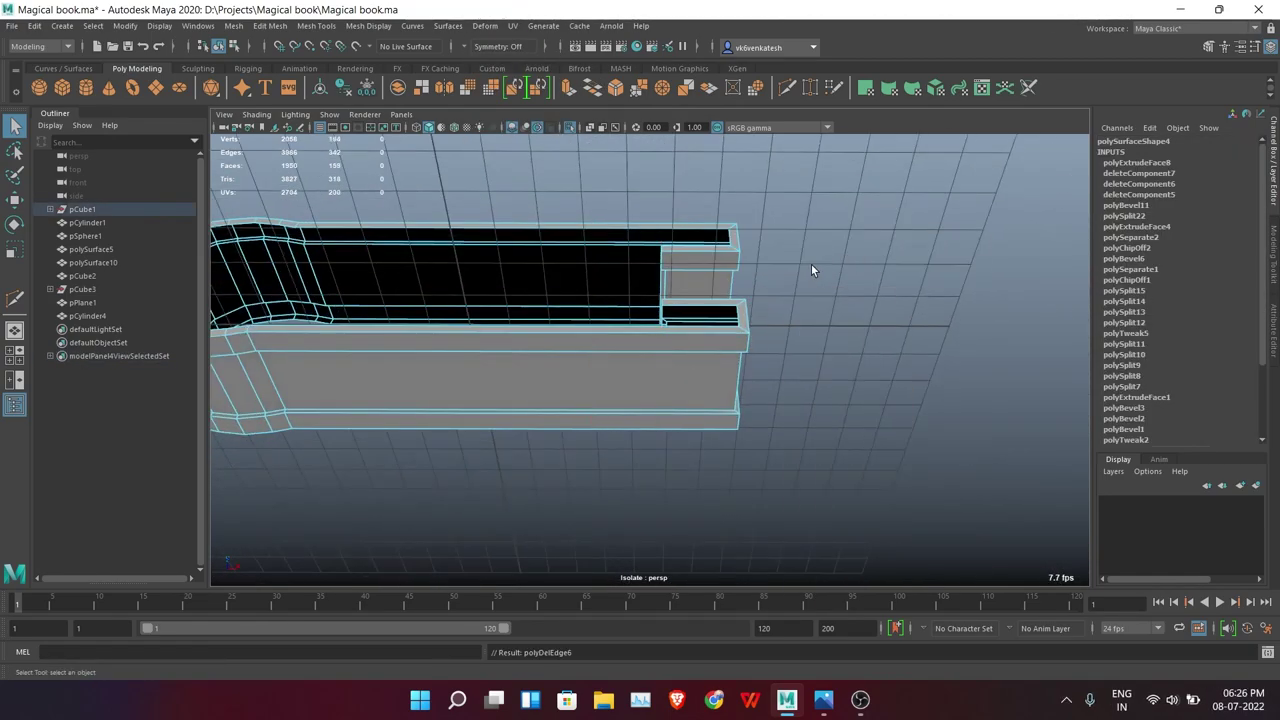
left_click_drag(812, 270, 605, 396, "alt")
left_click(760, 380)
mouse_move(760, 380)
left_mouse_down("alt")
mouse_move(848, 368)
mouse_move(578, 257)
mouse_move(1042, 317)
mouse_move(400, 451)
mouse_move(843, 380)
mouse_move(662, 278)
left_mouse_up("alt")
left_click(578, 257)
left_click(400, 451)
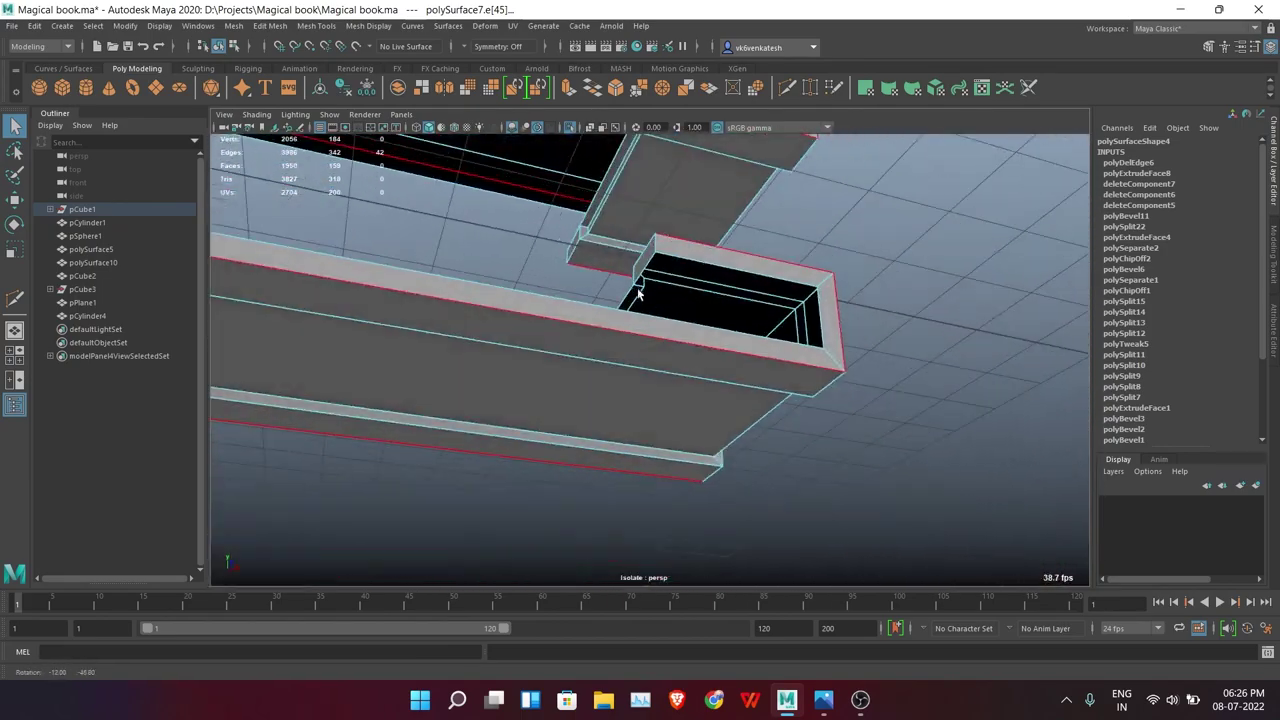
right_click(662, 278)
left_click(677, 375)
mouse_move(677, 375)
left_mouse_down("alt")
mouse_move(636, 385)
mouse_move(772, 388)
mouse_move(678, 405)
mouse_move(566, 257)
mouse_move(540, 200)
left_mouse_up("alt")
key("Delete")
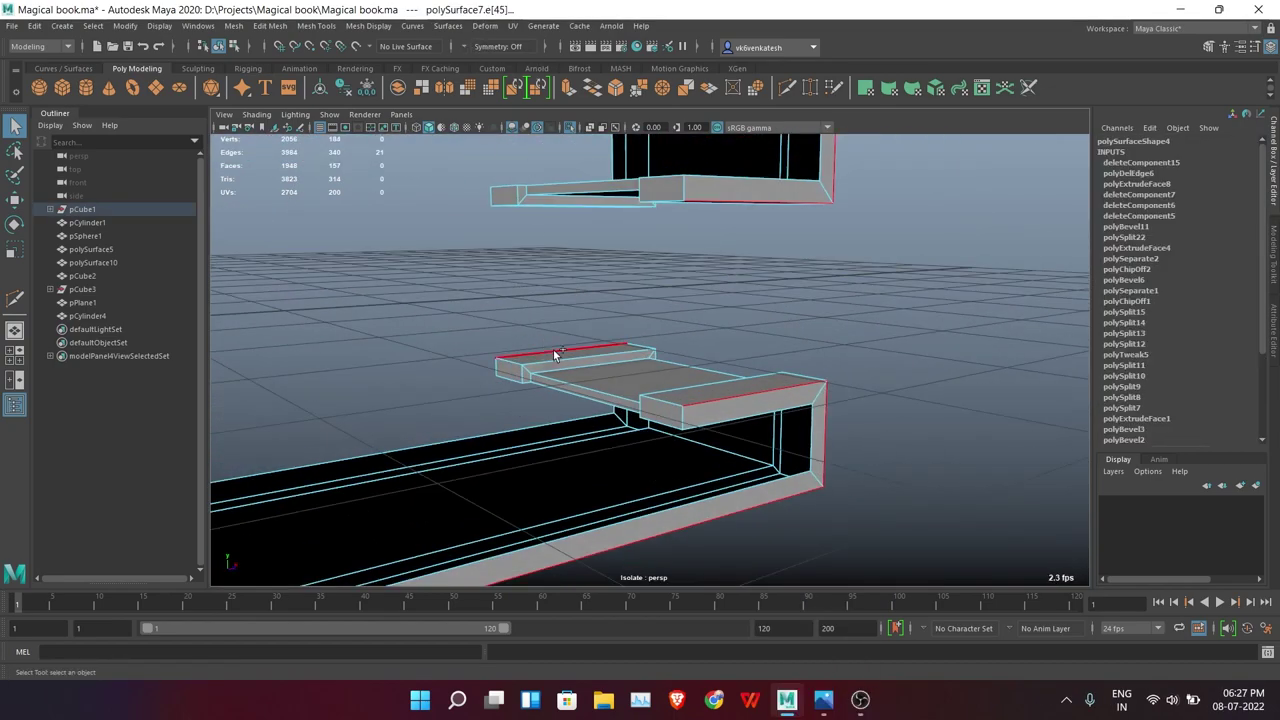
Bevel the corner block edges, undoing and reapplying the bevel
mouse_move(555, 353)
left_mouse_down("alt")
mouse_move(311, 371)
mouse_move(471, 400)
mouse_move(834, 423)
mouse_move(778, 443)
mouse_move(730, 420)
mouse_move(778, 401)
mouse_move(517, 400)
mouse_move(834, 400)
mouse_move(920, 371)
mouse_move(721, 331)
mouse_move(714, 355)
left_mouse_up("alt")
mouse_move(547, 401)
left_mouse_down("alt")
mouse_move(430, 400)
mouse_move(666, 460)
mouse_move(566, 414)
left_mouse_up("alt")
mouse_move(646, 493)
left_mouse_down("alt")
mouse_move(828, 415)
mouse_move(789, 309)
mouse_move(598, 214)
mouse_move(748, 314)
mouse_move(686, 306)
mouse_move(526, 391)
mouse_move(660, 310)
mouse_move(809, 391)
mouse_move(680, 303)
mouse_move(793, 406)
mouse_move(642, 402)
left_mouse_up("alt")
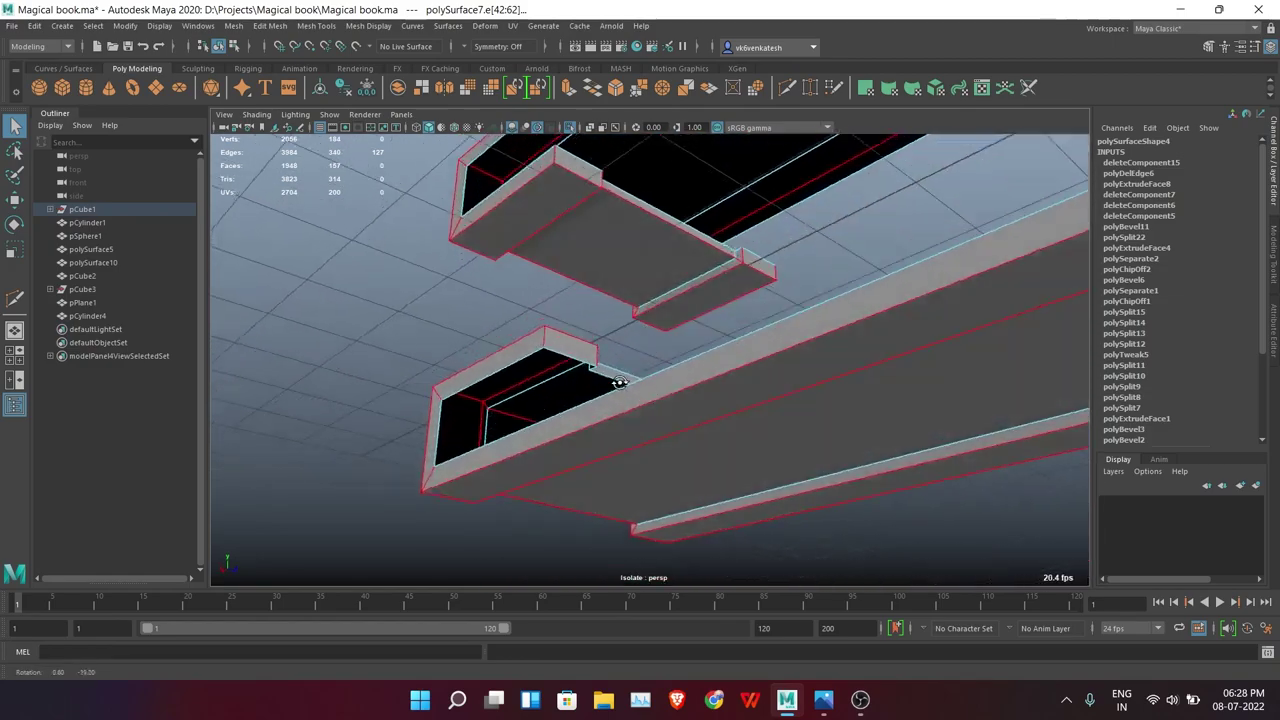
mouse_move(769, 377)
left_mouse_down("alt")
mouse_move(533, 352)
mouse_move(591, 443)
mouse_move(665, 145)
left_mouse_up("alt")
left_click(640, 87)
mouse_move(669, 226)
left_mouse_down("alt")
mouse_move(457, 303)
mouse_move(666, 397)
left_mouse_up("alt")
right_click_drag(666, 397, 707, 419, "alt")
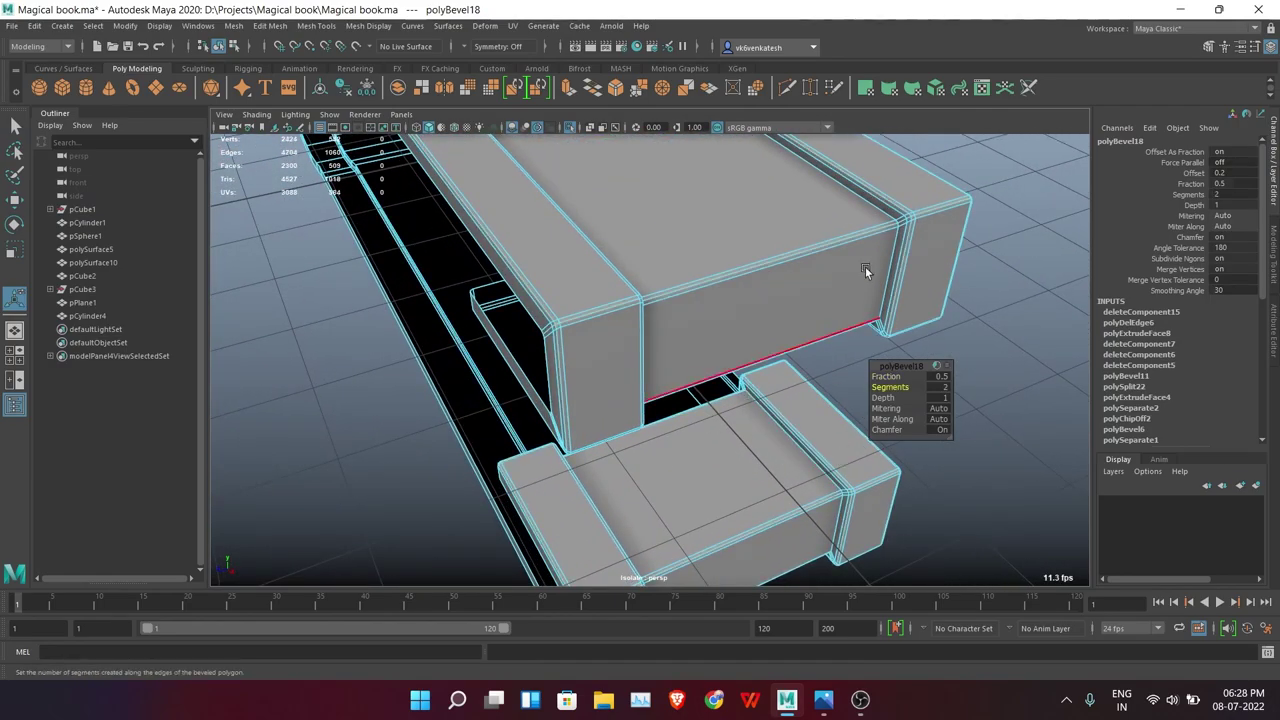
left_click(860, 352)
left_click_drag(860, 352, 780, 375, "alt")
mouse_move(775, 320)
left_mouse_down("alt")
mouse_move(691, 323)
mouse_move(728, 320)
mouse_move(701, 318)
left_mouse_up("alt")
left_click(691, 323)
key("ctrl+z")
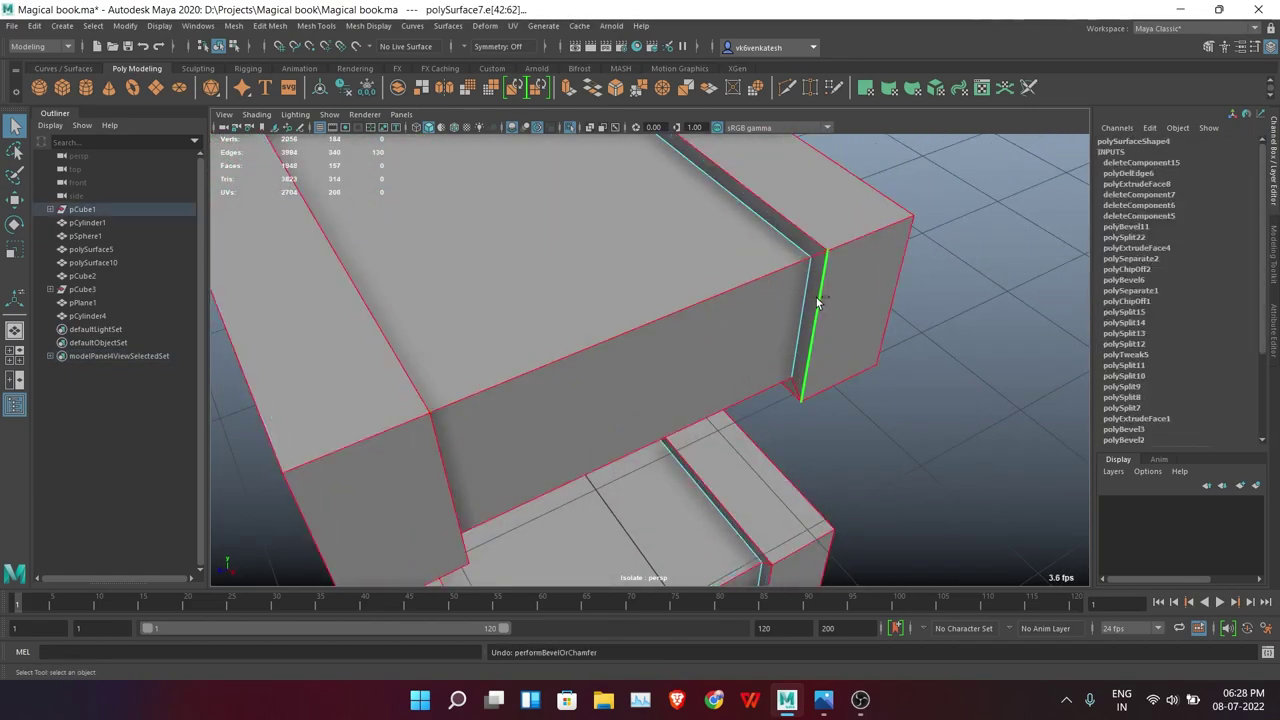
mouse_move(371, 345)
left_mouse_down("alt")
mouse_move(817, 351)
mouse_move(917, 334)
mouse_move(820, 420)
mouse_move(865, 422)
mouse_move(766, 420)
mouse_move(752, 366)
mouse_move(857, 366)
mouse_move(872, 381)
left_mouse_up("alt")
key("ctrl+b")
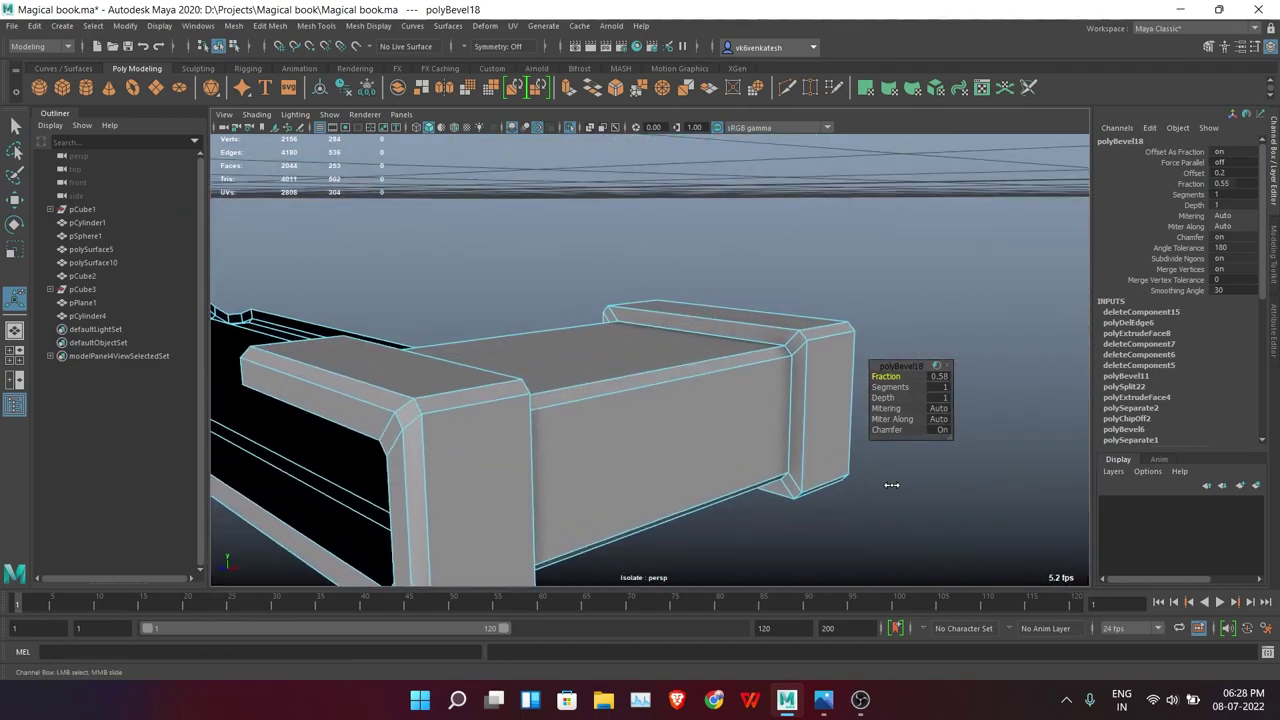
Bevel the edge loop along the block tops and exit Isolate Select to show the book
left_click(910, 496)
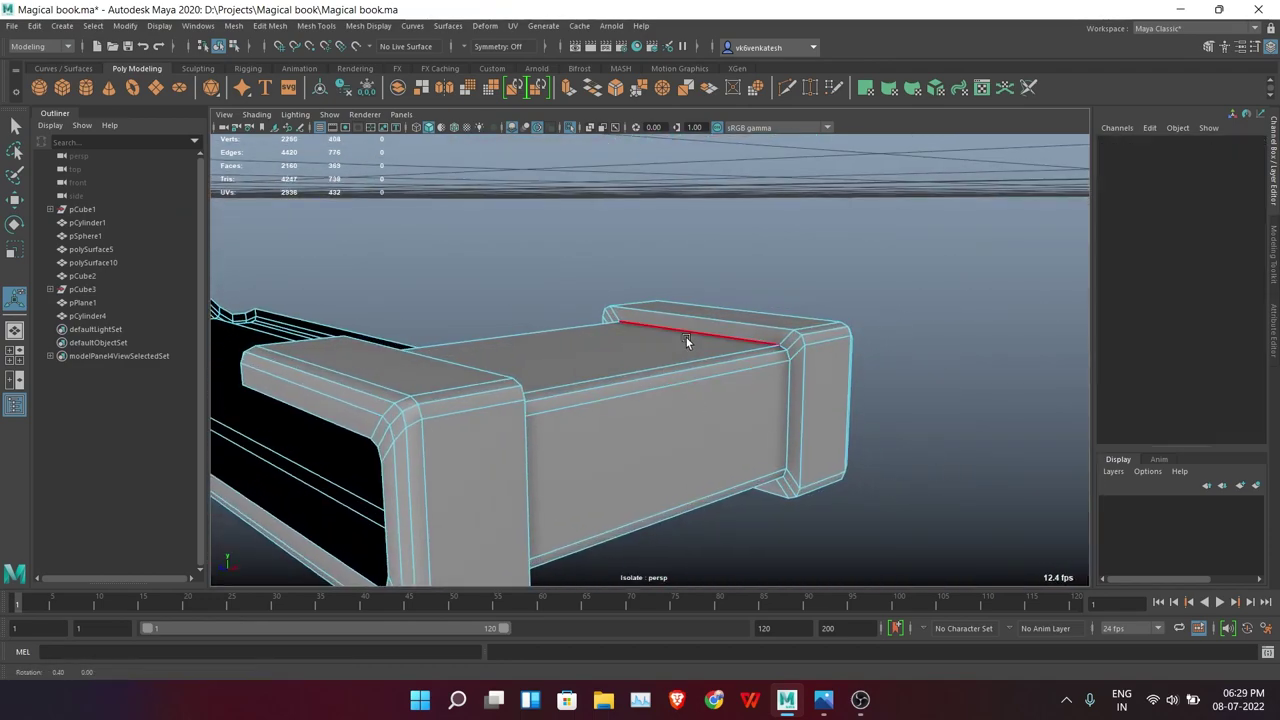
double_click(686, 337)
left_click_drag(514, 437, 786, 294, "alt")
scroll(786, 294, "up", 2)
left_click(616, 88)
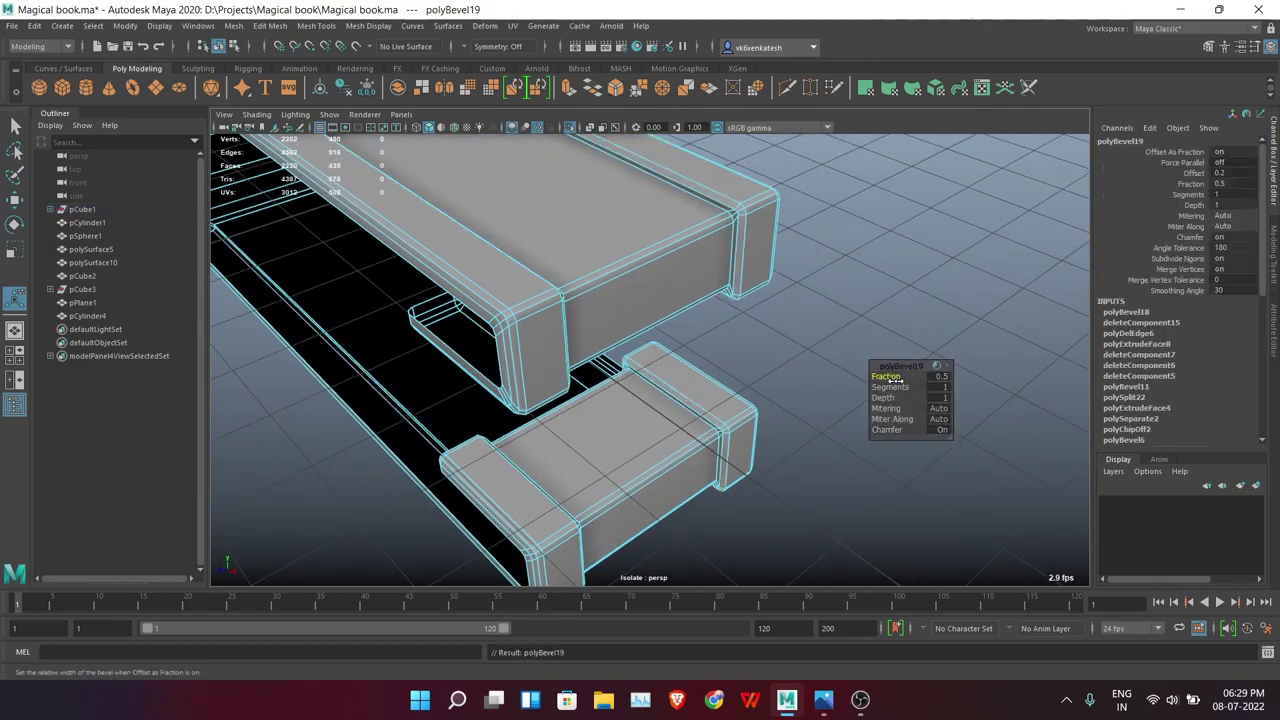
left_click(901, 247)
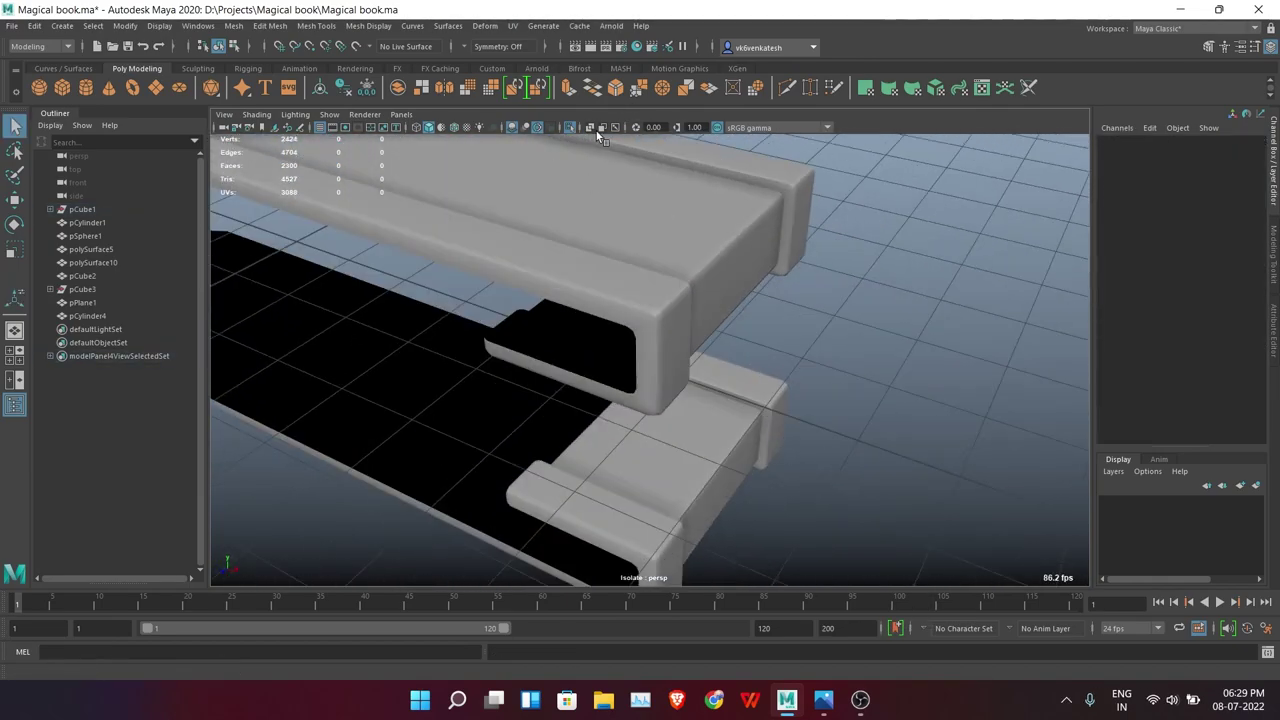
mouse_move(596, 131)
left_mouse_down("alt")
mouse_move(834, 330)
mouse_move(891, 352)
mouse_move(754, 344)
left_mouse_up("alt")
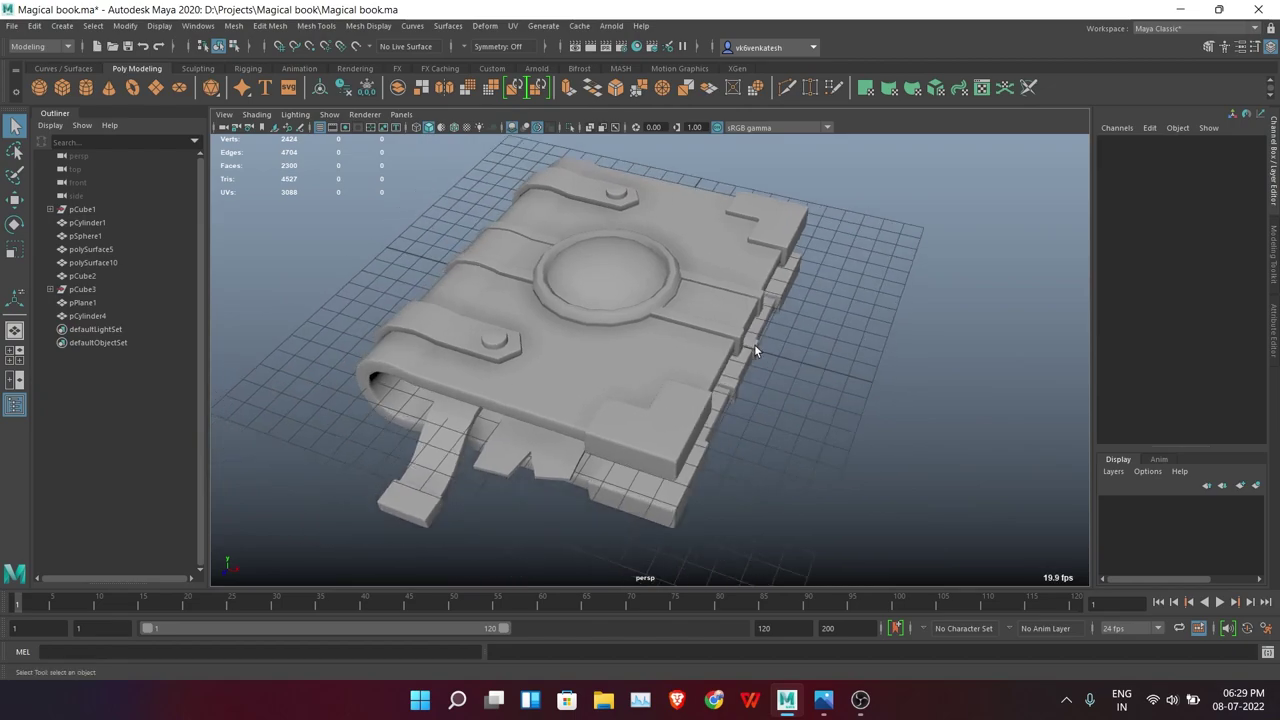
Isolate the notched plate pPlane1 and select its outer edges
left_click(520, 560)
key("ctrl+1")
mouse_move(557, 423)
left_mouse_down("alt")
mouse_move(850, 365)
mouse_move(784, 260)
left_mouse_up("alt")
left_click(812, 380)
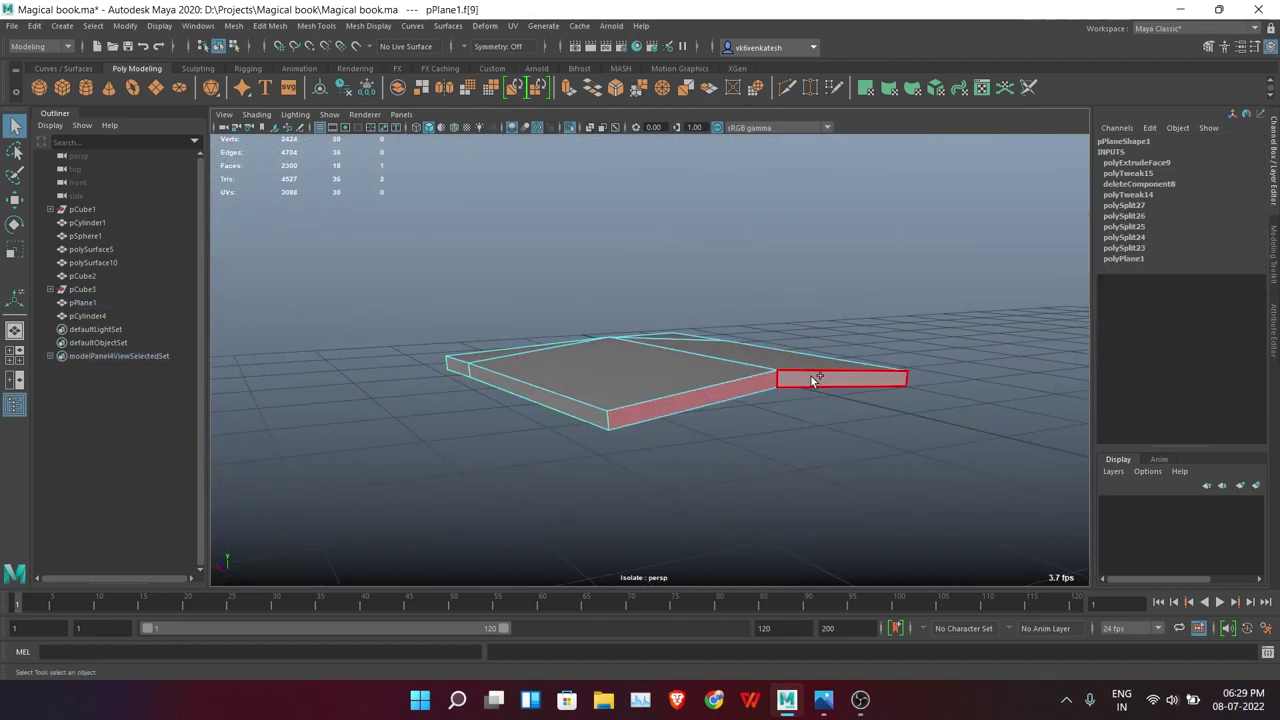
mouse_move(812, 380)
left_mouse_down("alt")
mouse_move(606, 423)
mouse_move(697, 410)
left_mouse_up("alt")
left_click(697, 410)
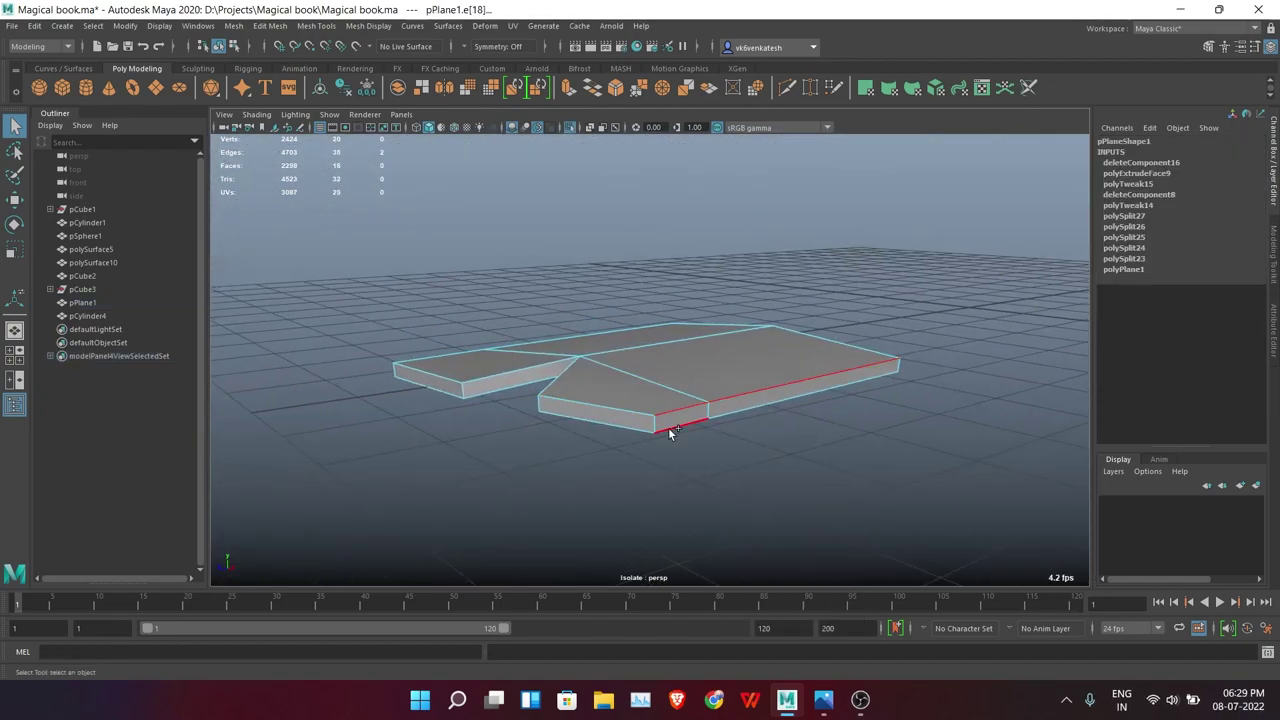
mouse_move(620, 418)
left_mouse_down("alt")
mouse_move(566, 437)
mouse_move(505, 425)
left_mouse_up("alt")
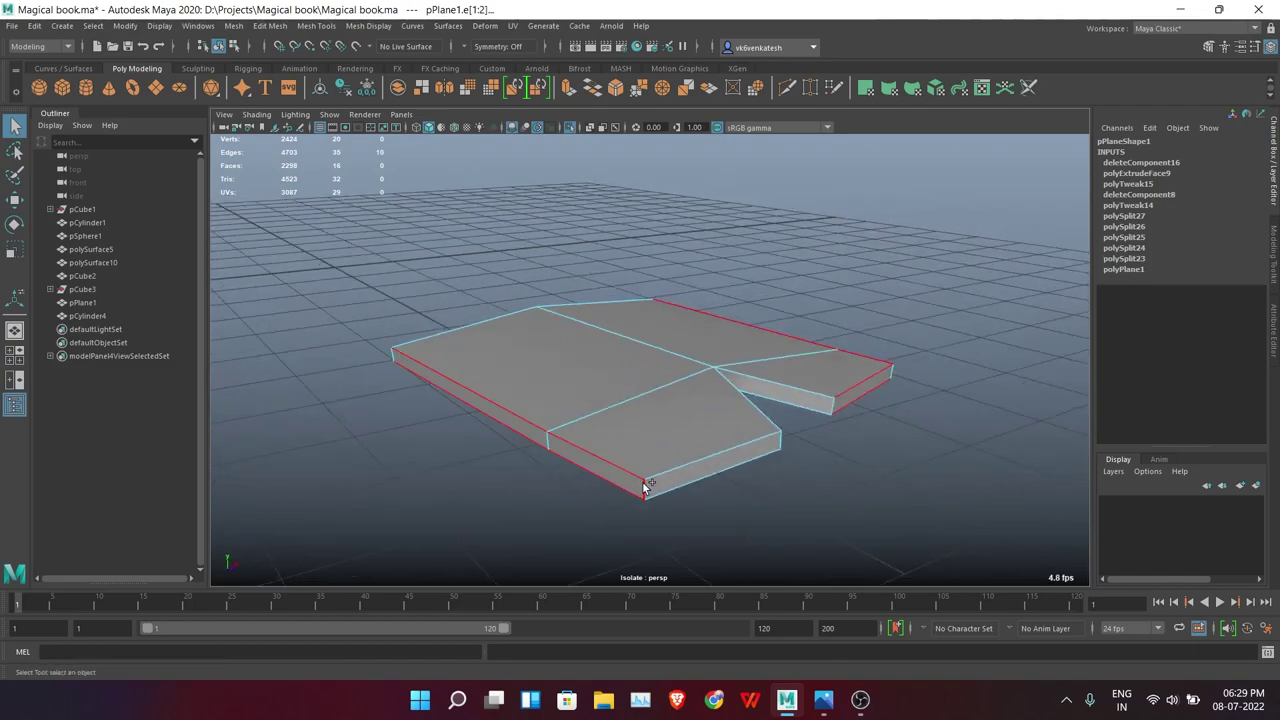
mouse_move(645, 487)
left_mouse_down("alt")
mouse_move(542, 433)
mouse_move(452, 473)
mouse_move(703, 447)
left_mouse_up("alt")
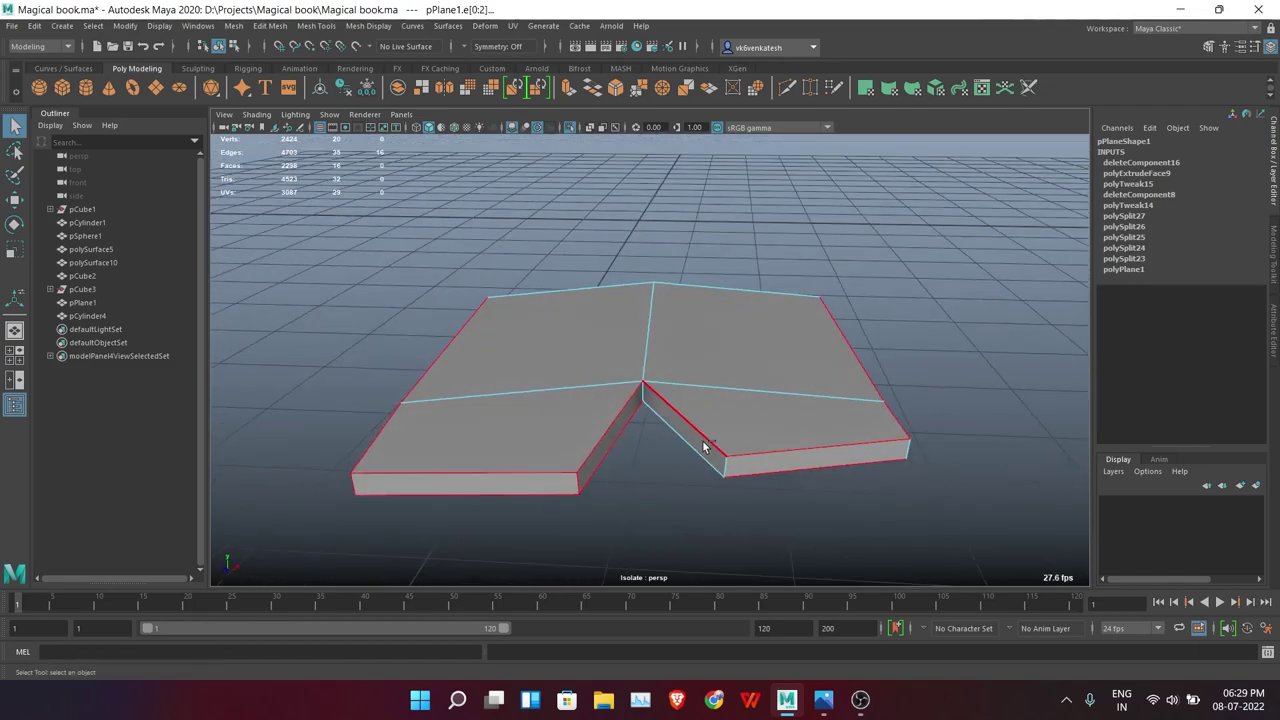
left_click_drag(985, 372, 763, 253, "alt")
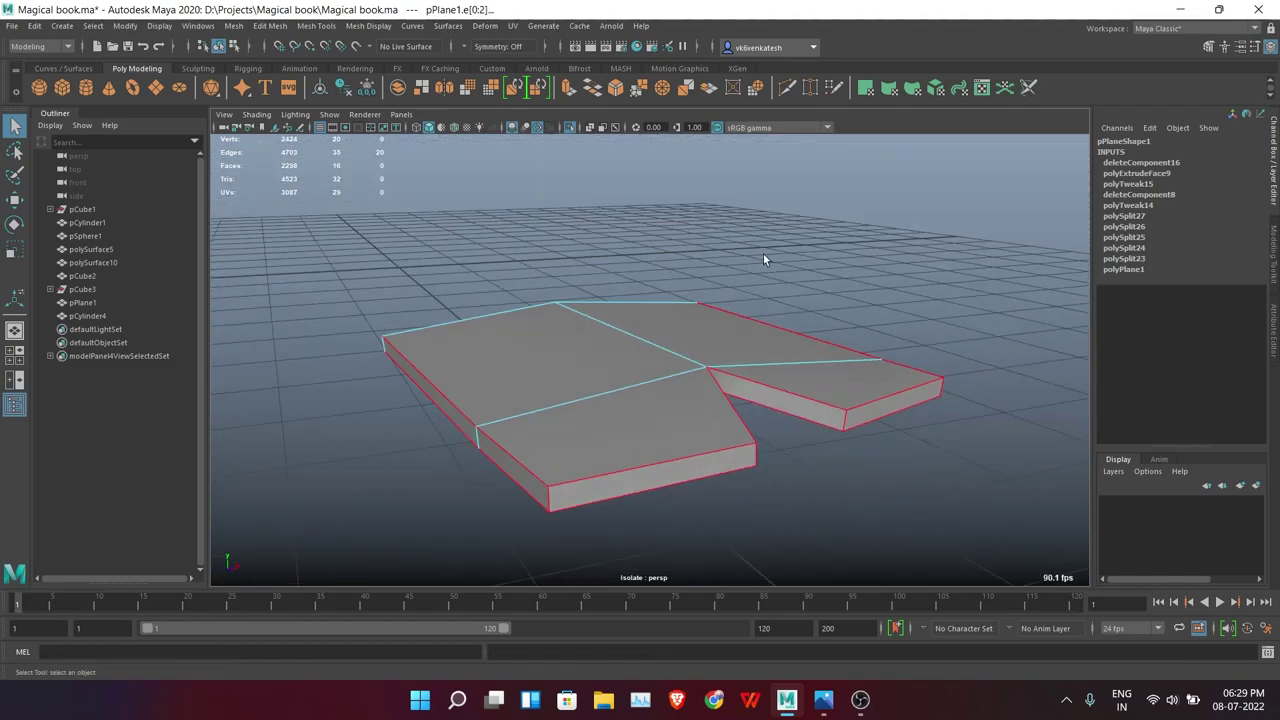
Bevel the plate edges with 2 segments at fraction 0.5, then show the whole book
key("ctrl+b")
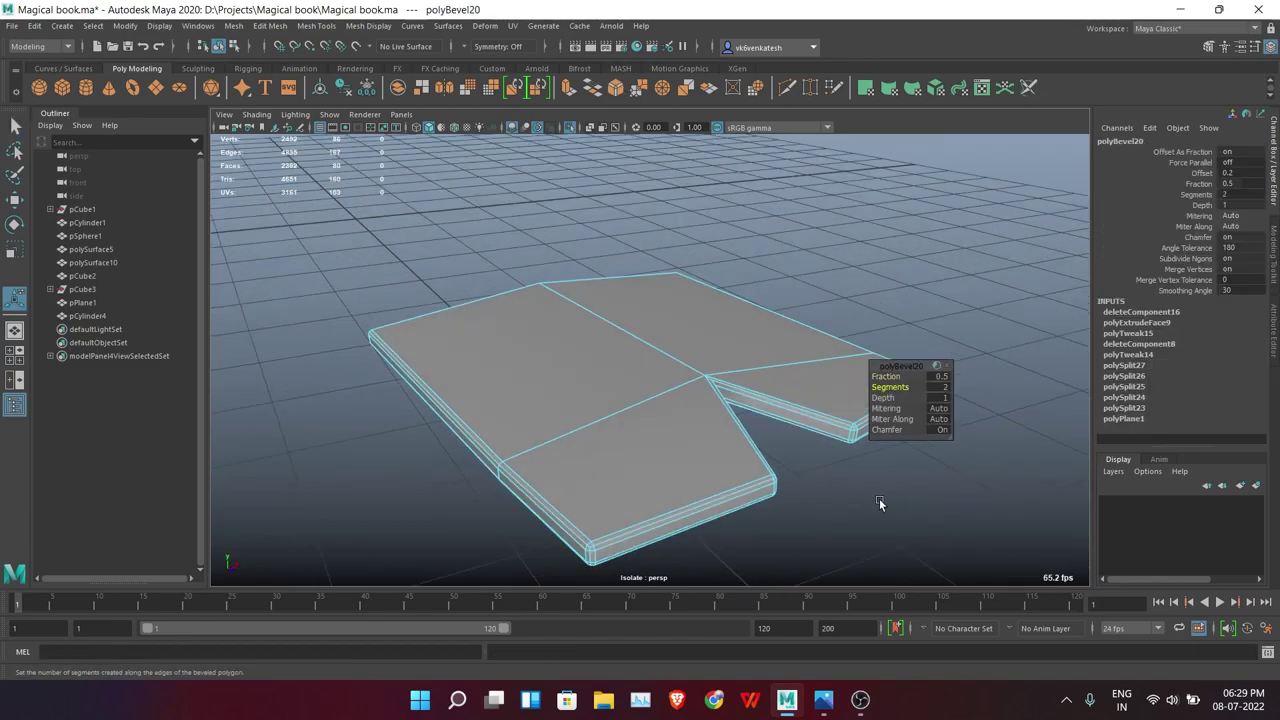
left_click_drag(879, 503, 728, 439, "alt")
right_click_drag(672, 312, 749, 297)
mouse_move(749, 297)
left_mouse_down("alt")
mouse_move(806, 400)
mouse_move(645, 408)
mouse_move(879, 424)
left_mouse_up("alt")
left_click(570, 127)
scroll(851, 371, "down", 5)
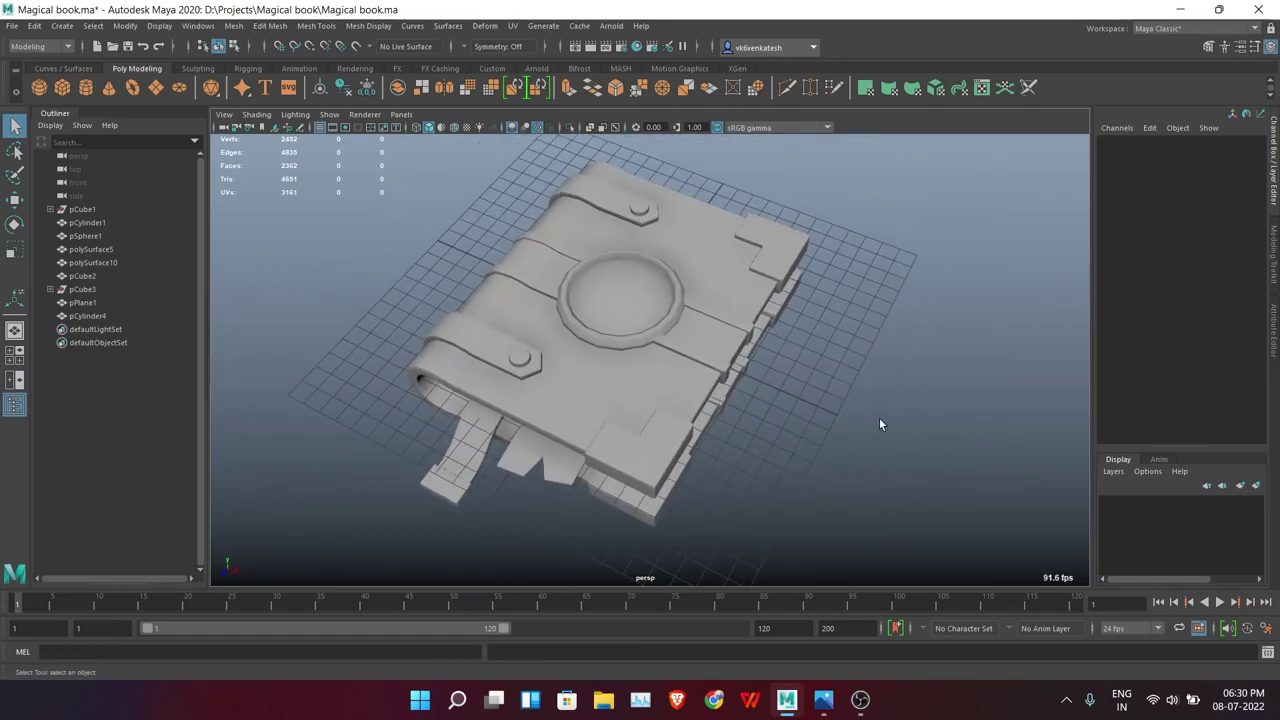
Isolate the cover slab polySurface8 and Multi-Cut a new edge across it
left_click(693, 384)
left_click_drag(693, 384, 726, 422, "alt")
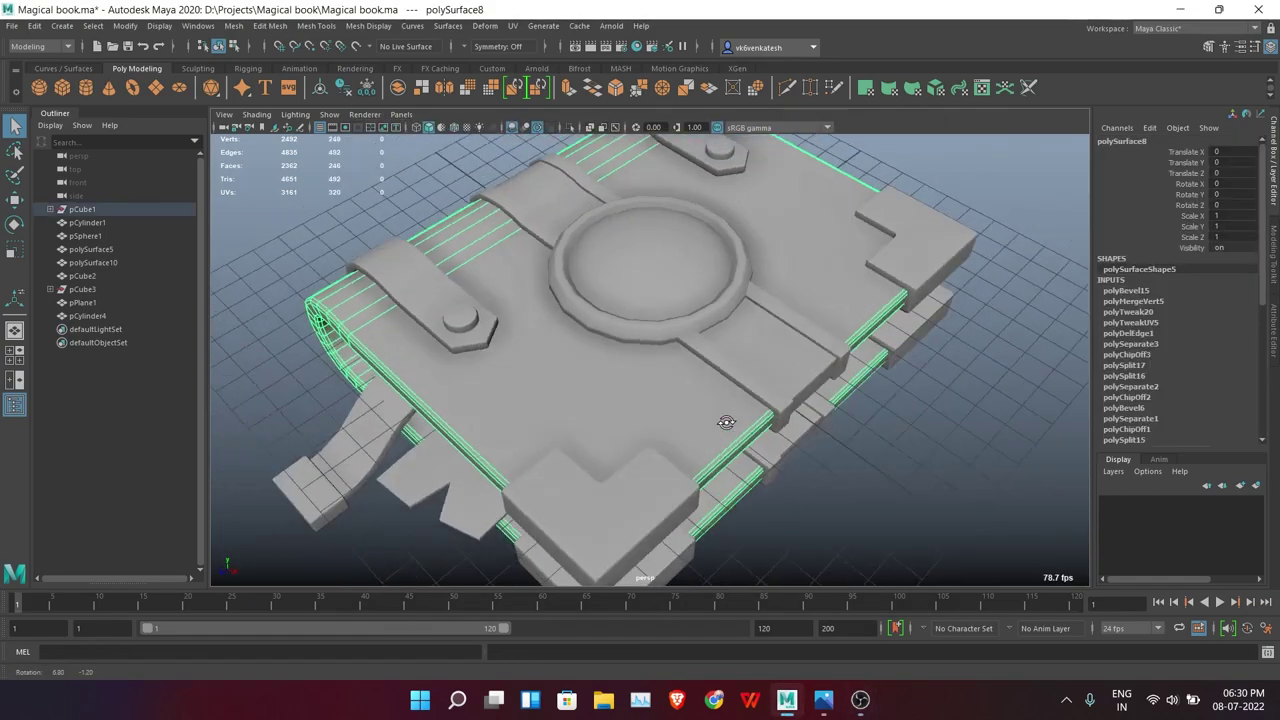
left_click(570, 127)
left_click(787, 88)
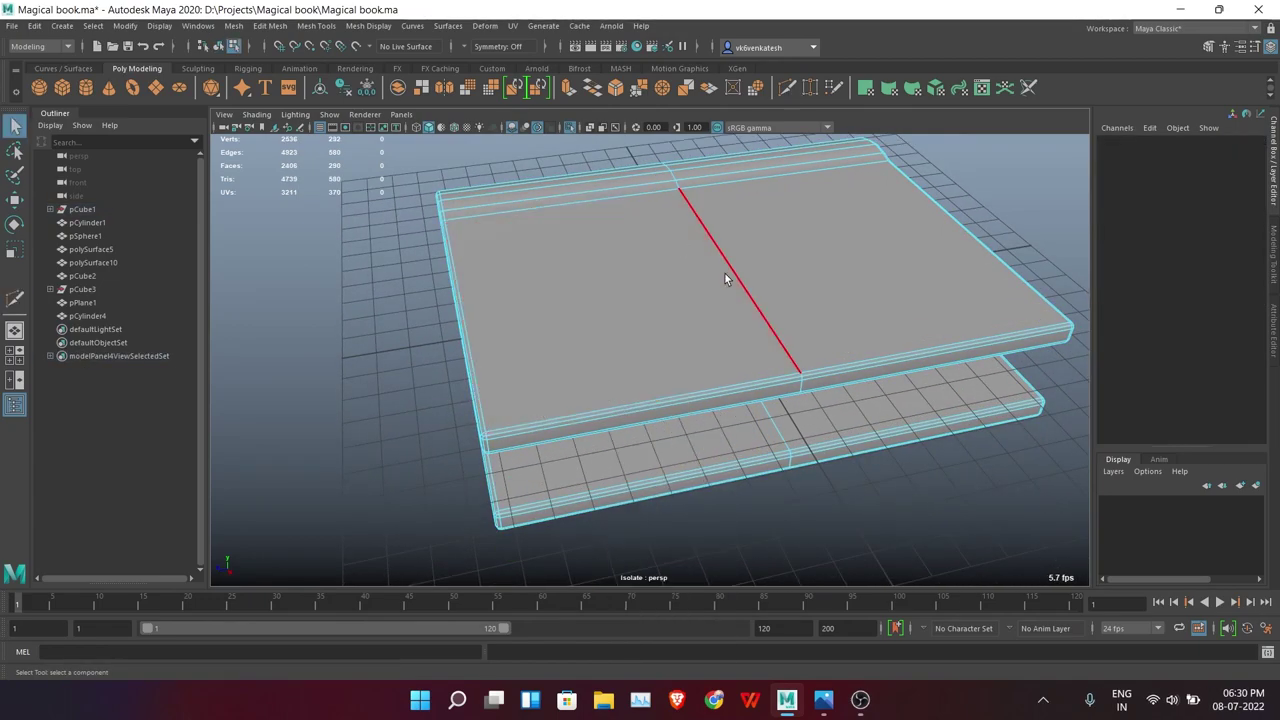
right_click_drag(608, 306, 545, 300)
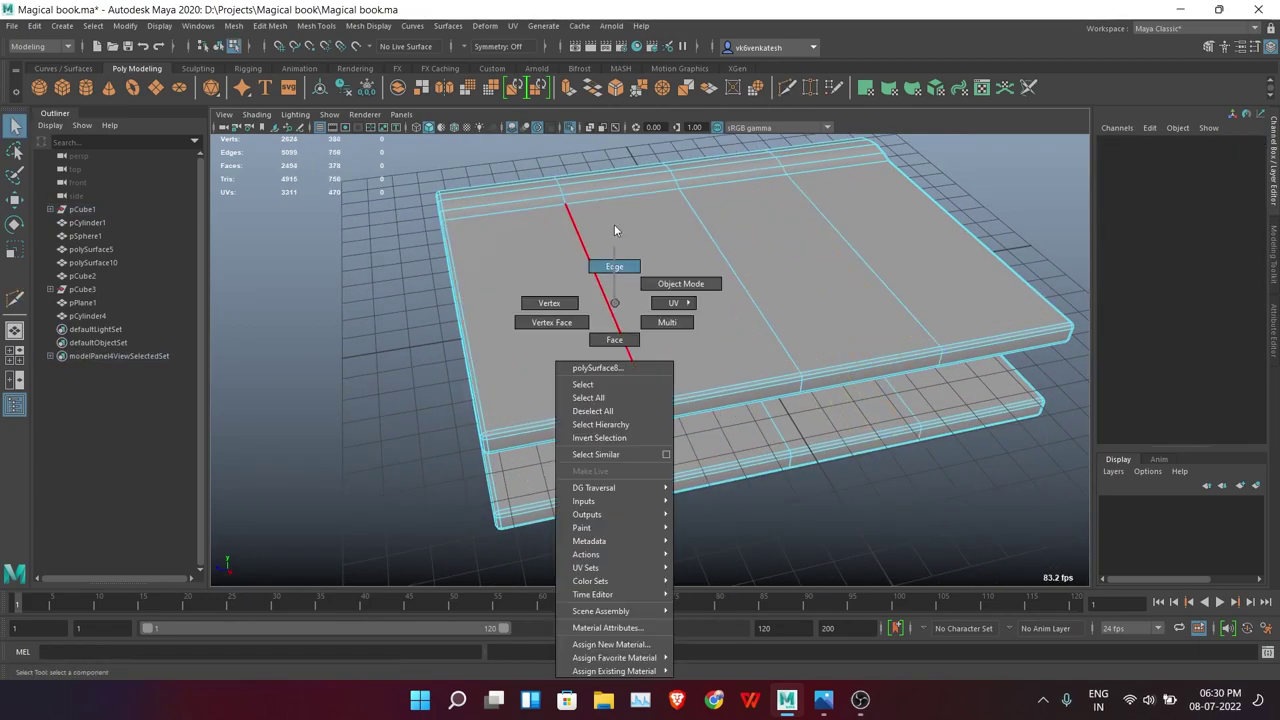
left_click(855, 263)
Re-isolate the cover and select the strip of faces along its edges
left_click(569, 128)
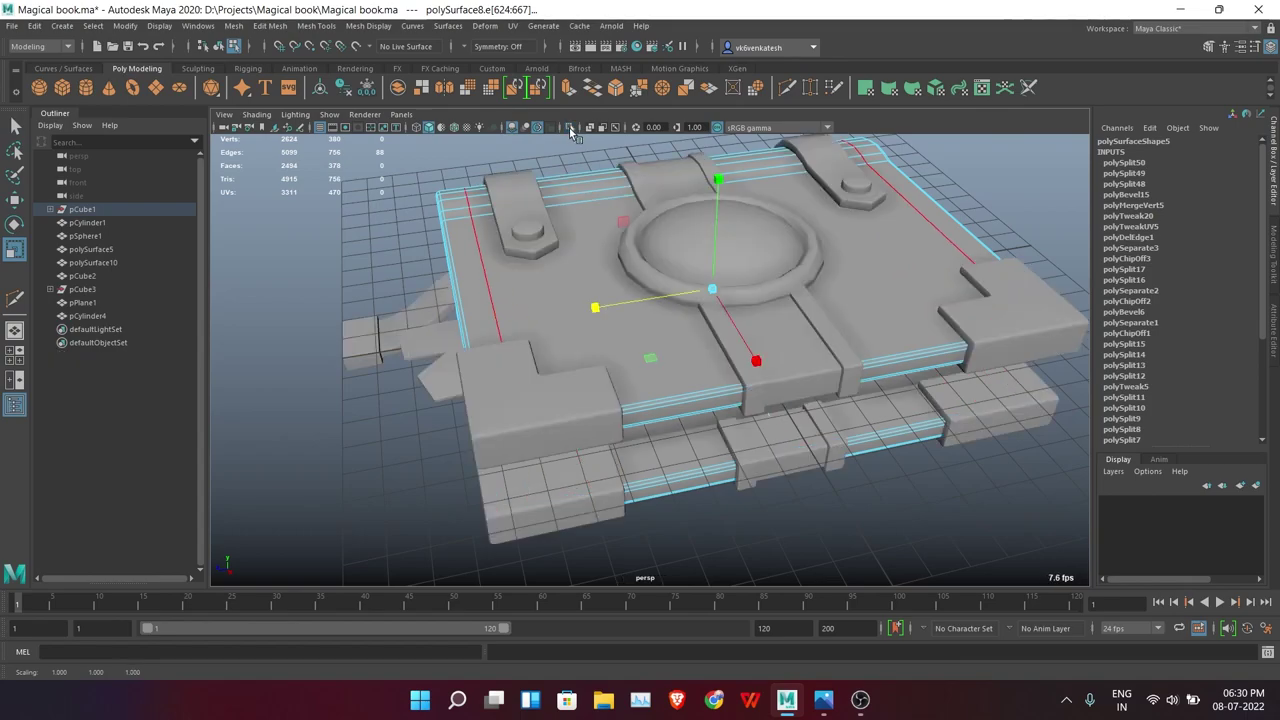
scroll(620, 243, "up", 3)
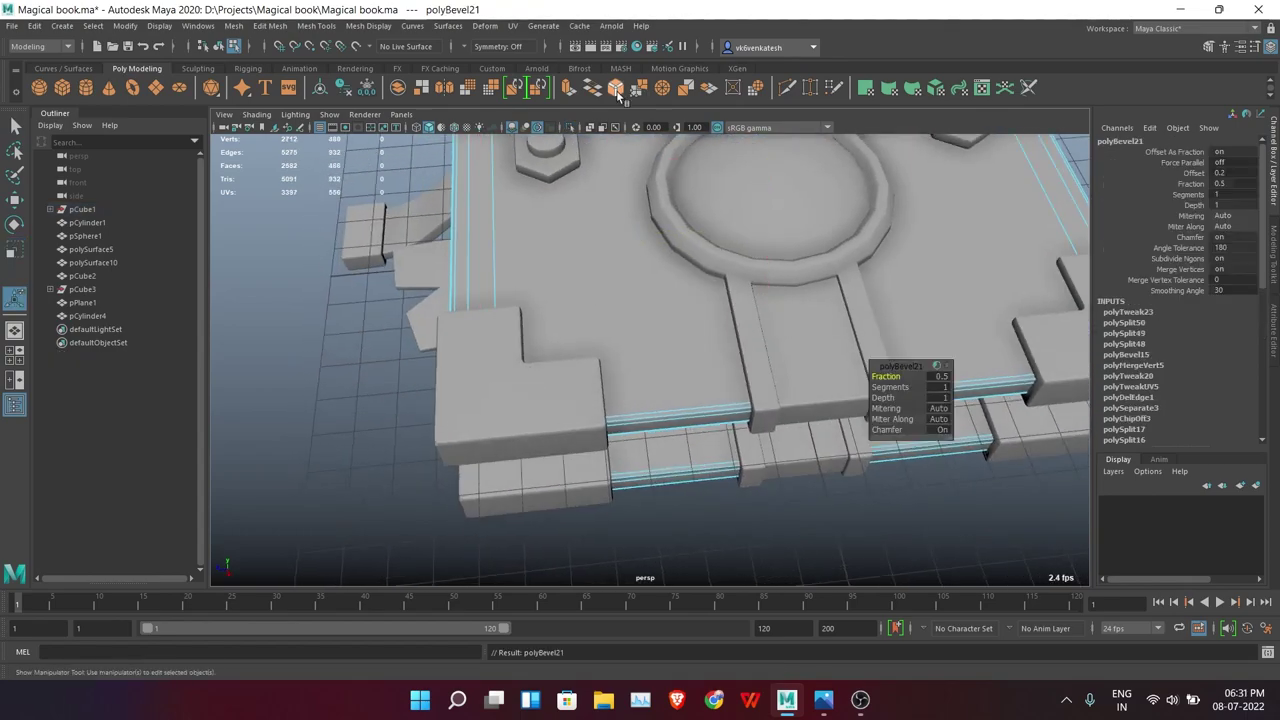
scroll(870, 486, "down", 3)
mouse_move(749, 491)
left_mouse_down("alt")
mouse_move(837, 463)
mouse_move(837, 280)
left_mouse_up("alt")
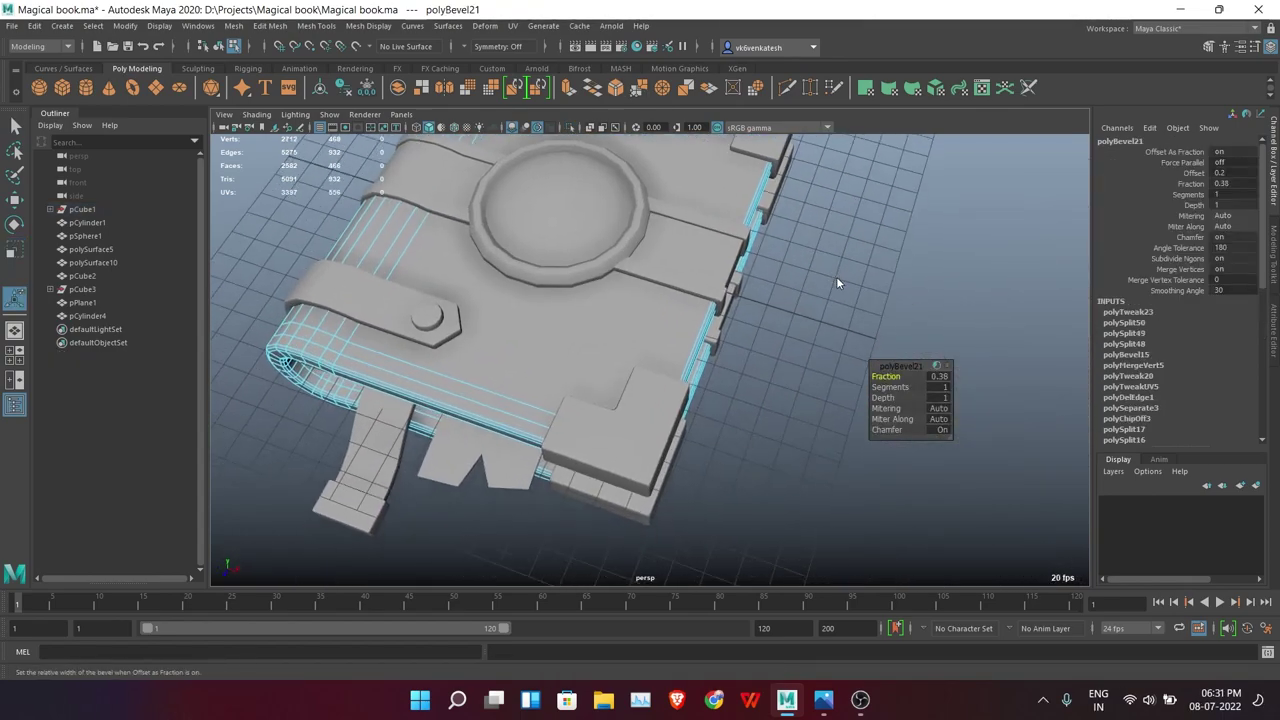
scroll(837, 280, "up", 2)
left_click(569, 127)
scroll(806, 400, "up", 3)
right_click_drag(841, 249, 843, 290)
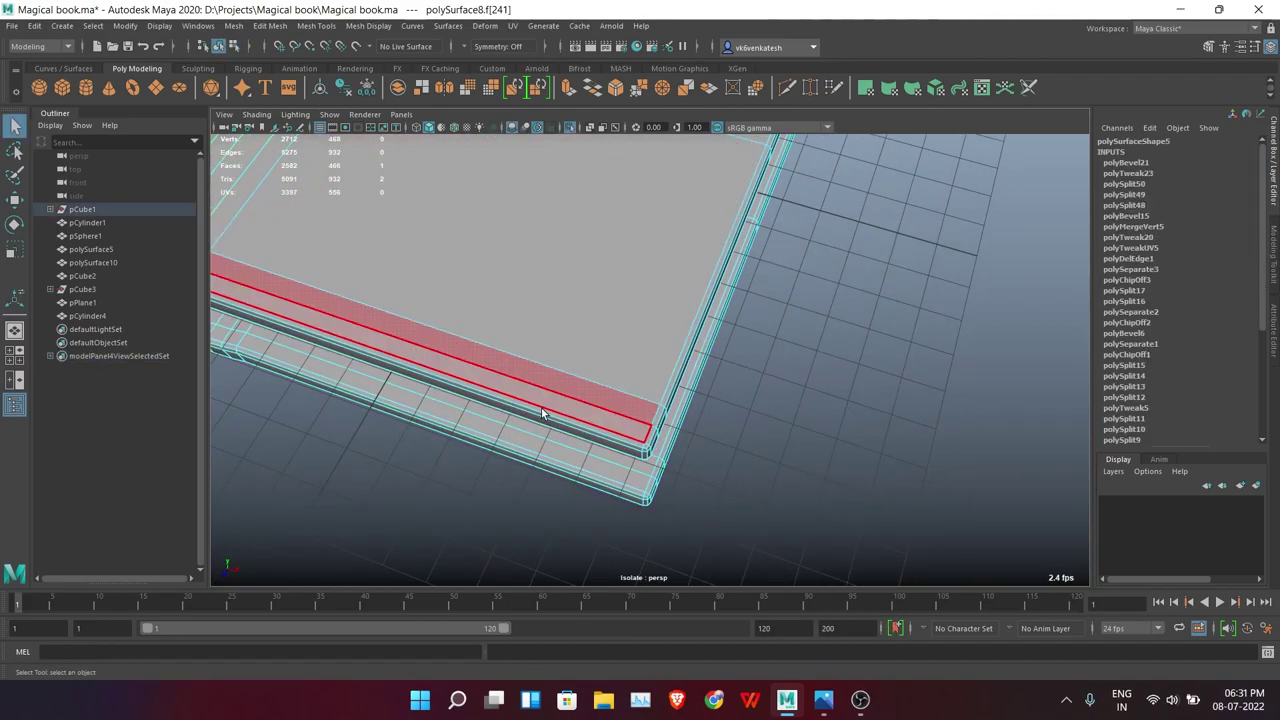
scroll(688, 385, "up", 2)
scroll(688, 385, "down", 3)
left_click_drag(828, 390, 759, 389, "alt")
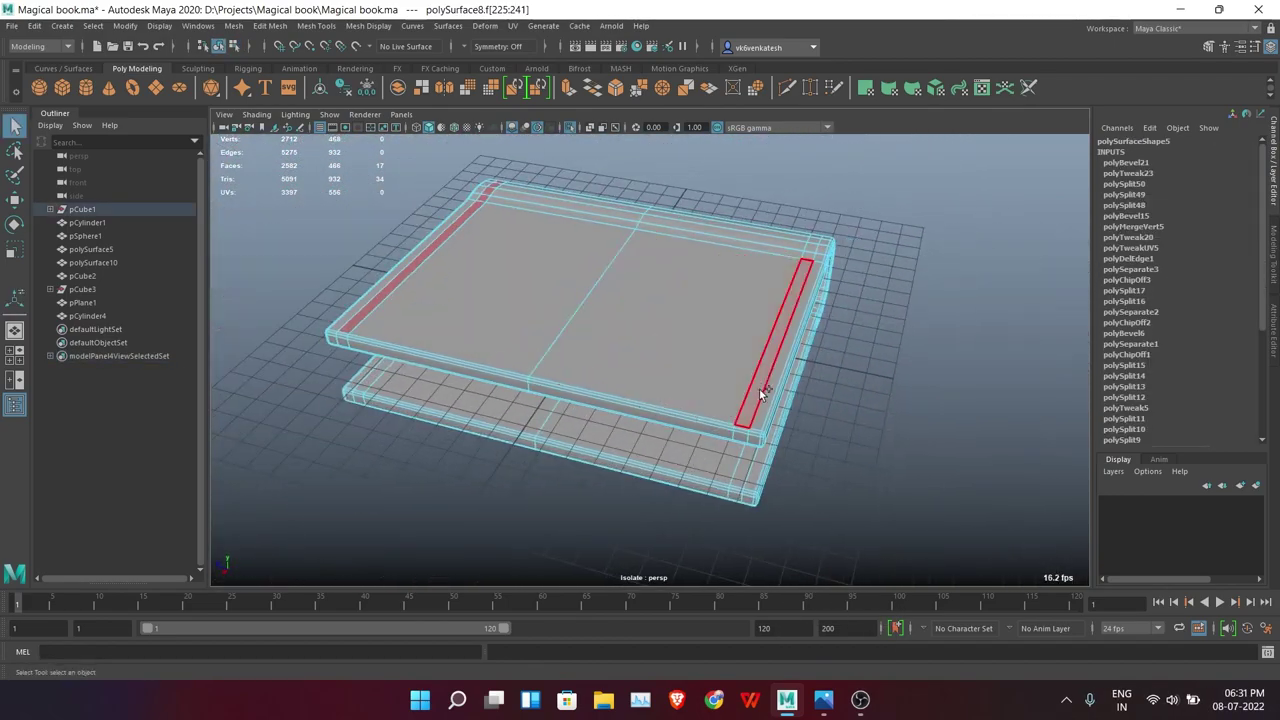
scroll(759, 389, "up", 3)
double_click(699, 294, "shift")
left_click_drag(699, 294, 663, 343, "alt")
scroll(663, 343, "up", 3)
Extract the edge-strip faces as separate pieces and select the remaining cover object
left_click(233, 26)
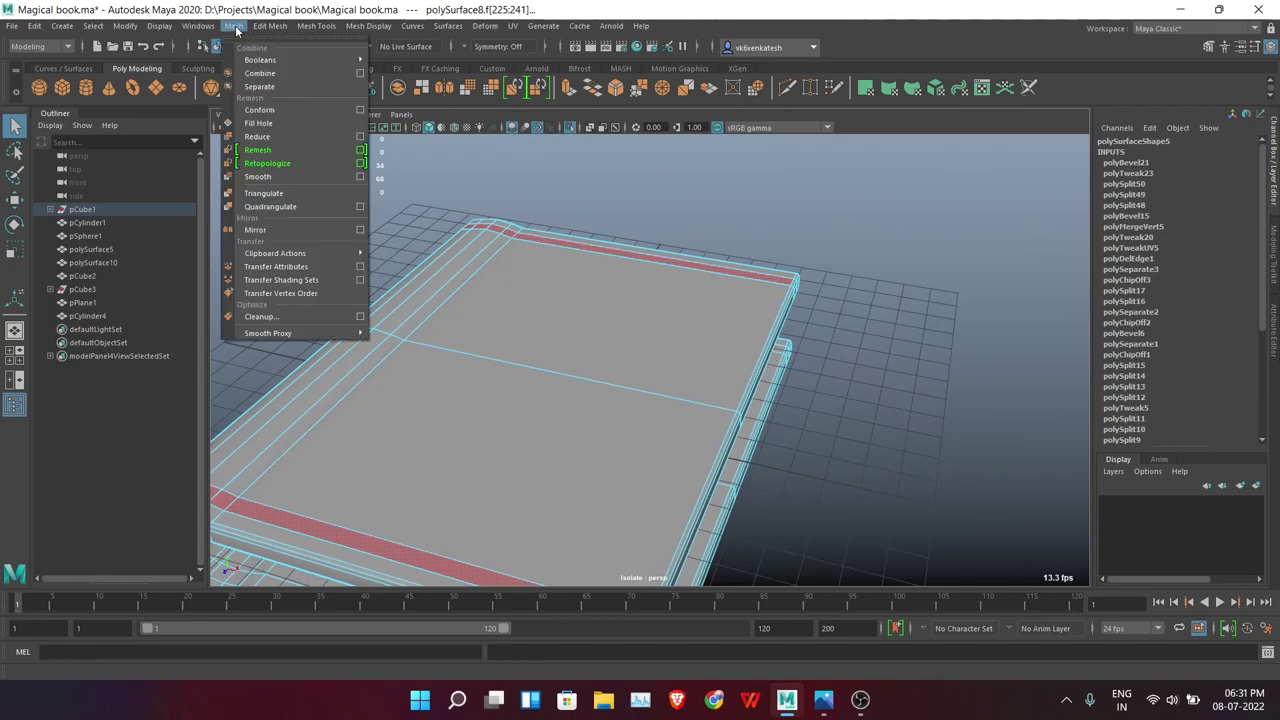
left_click(300, 380)
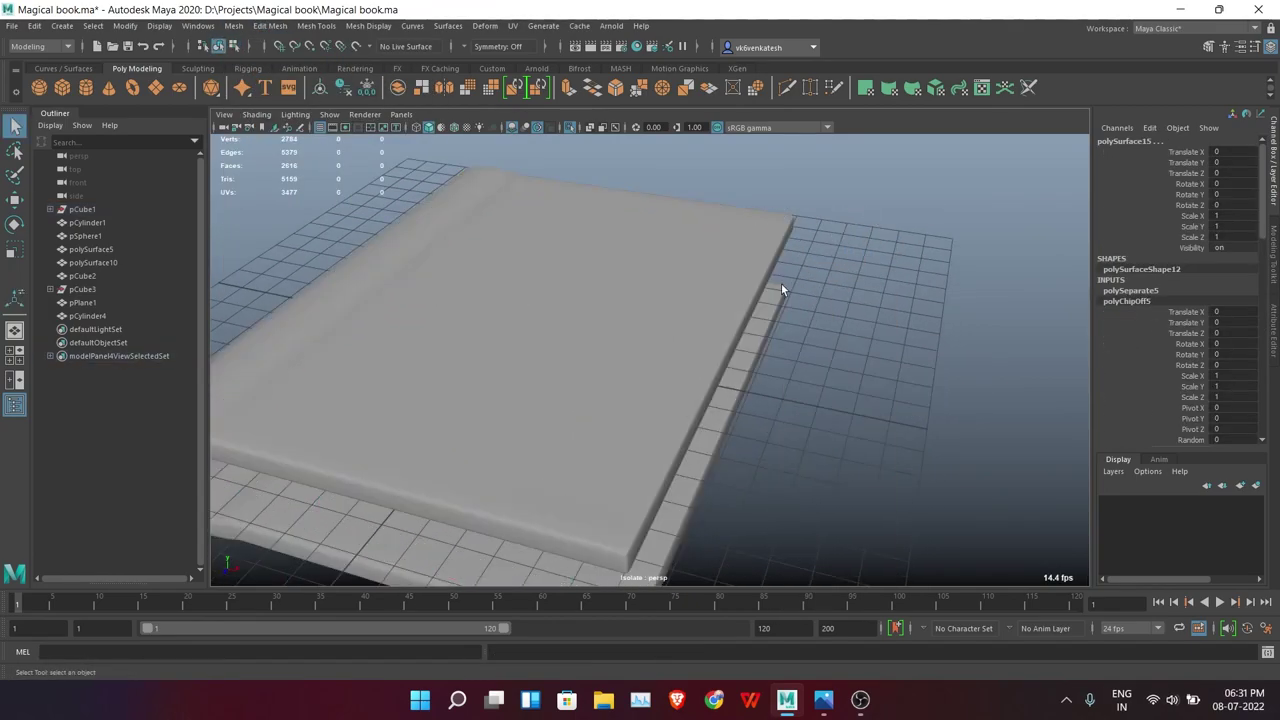
scroll(792, 298, "down", 3)
left_click(718, 401)
left_click_drag(715, 405, 416, 496, "alt")
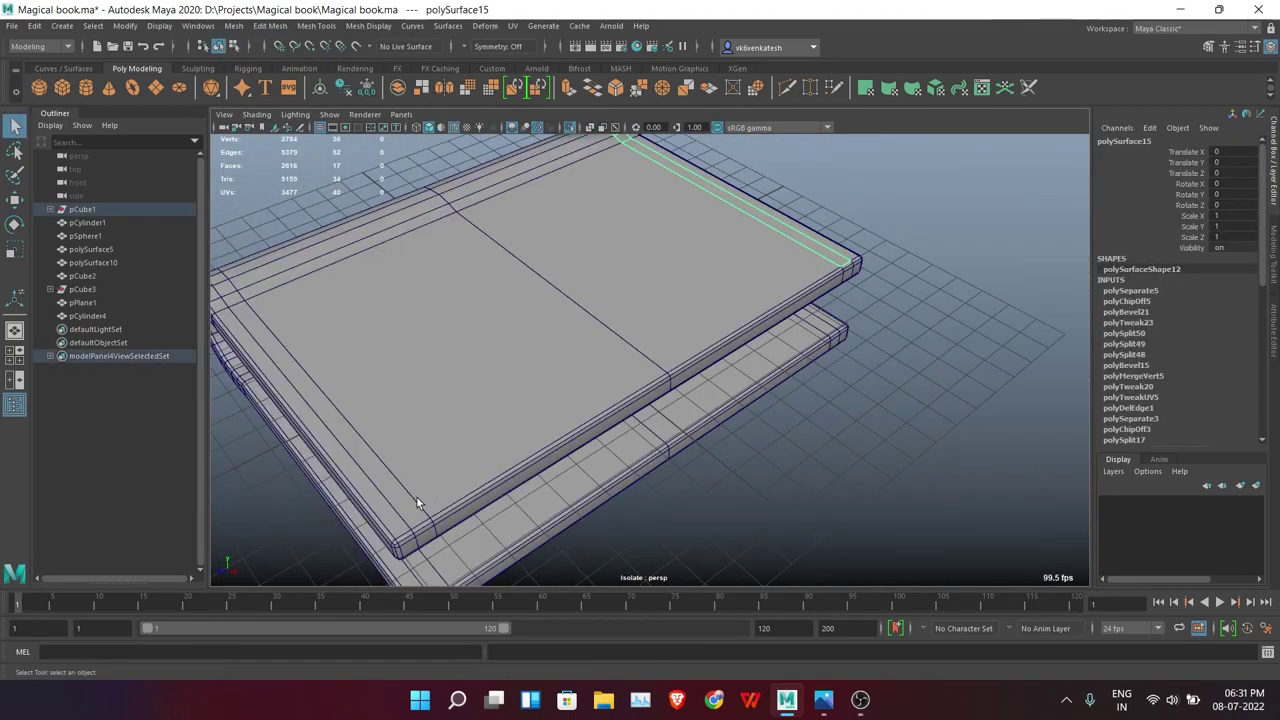
mouse_move(739, 481)
left_mouse_down("alt")
mouse_move(834, 414)
mouse_move(903, 286)
left_mouse_up("alt")
right_click(903, 286)
left_click(874, 571)
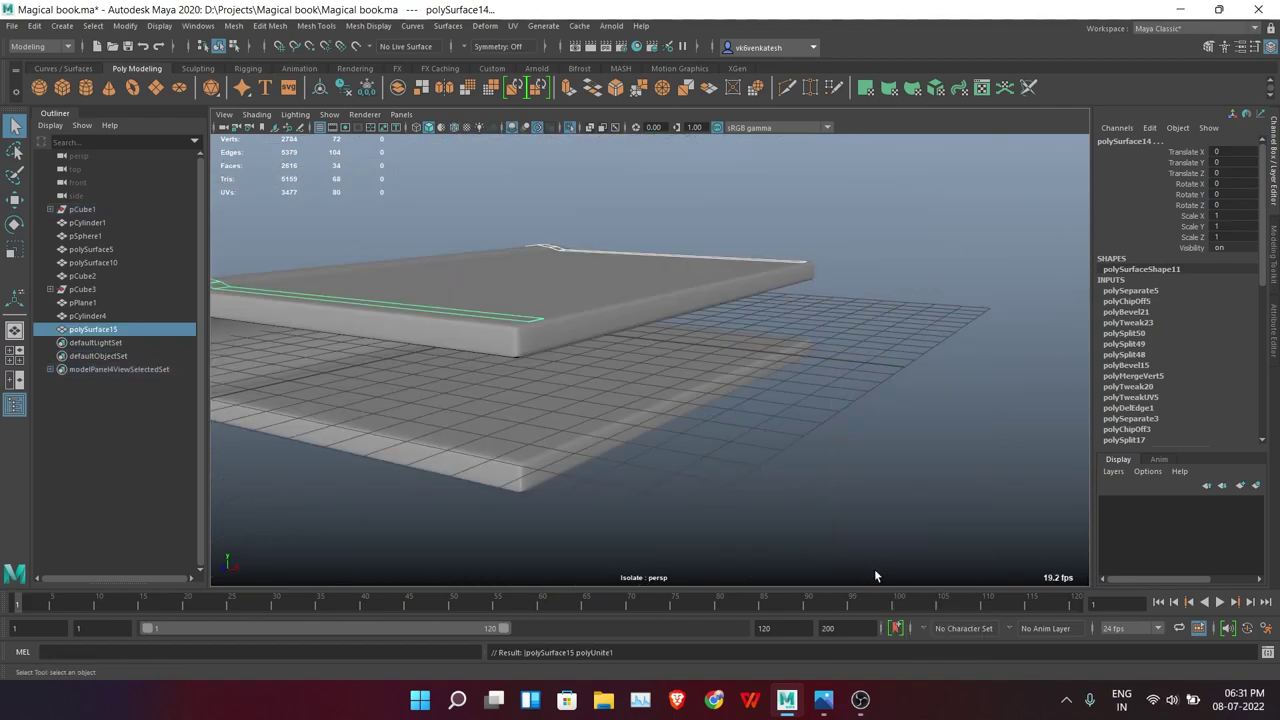
mouse_move(840, 369)
left_mouse_down("alt")
mouse_move(663, 413)
mouse_move(875, 363)
left_mouse_up("alt")
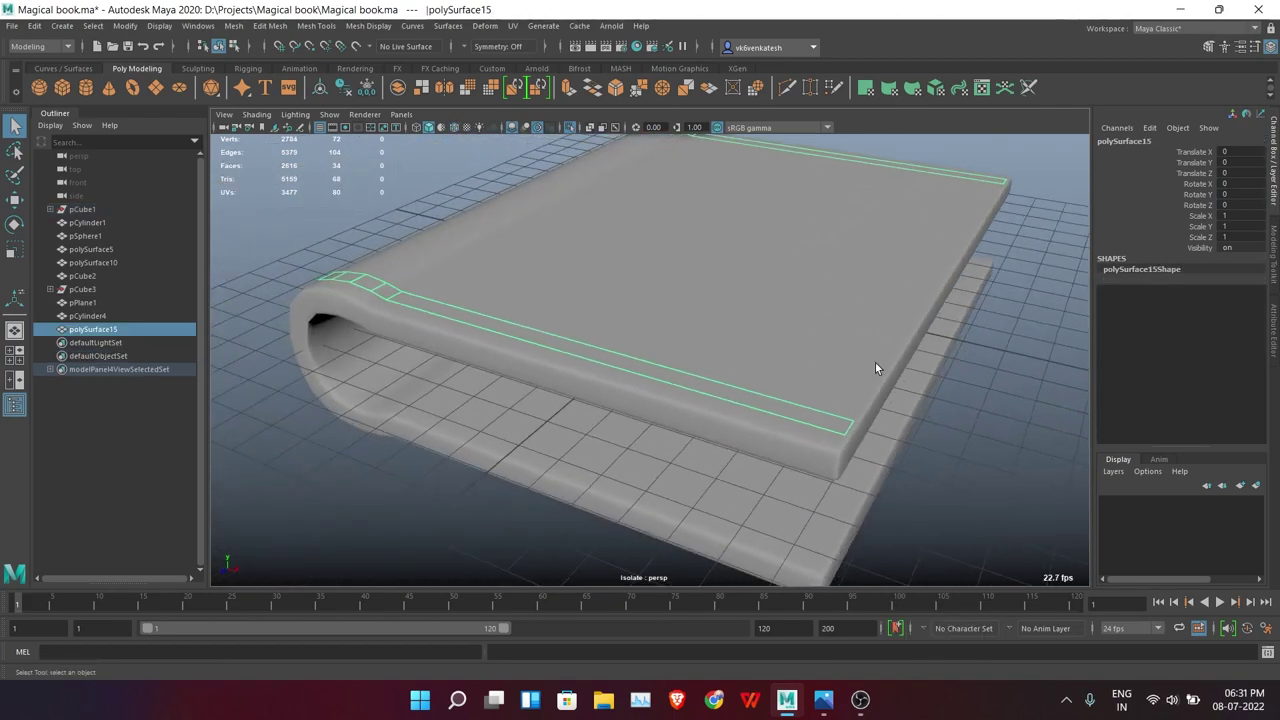
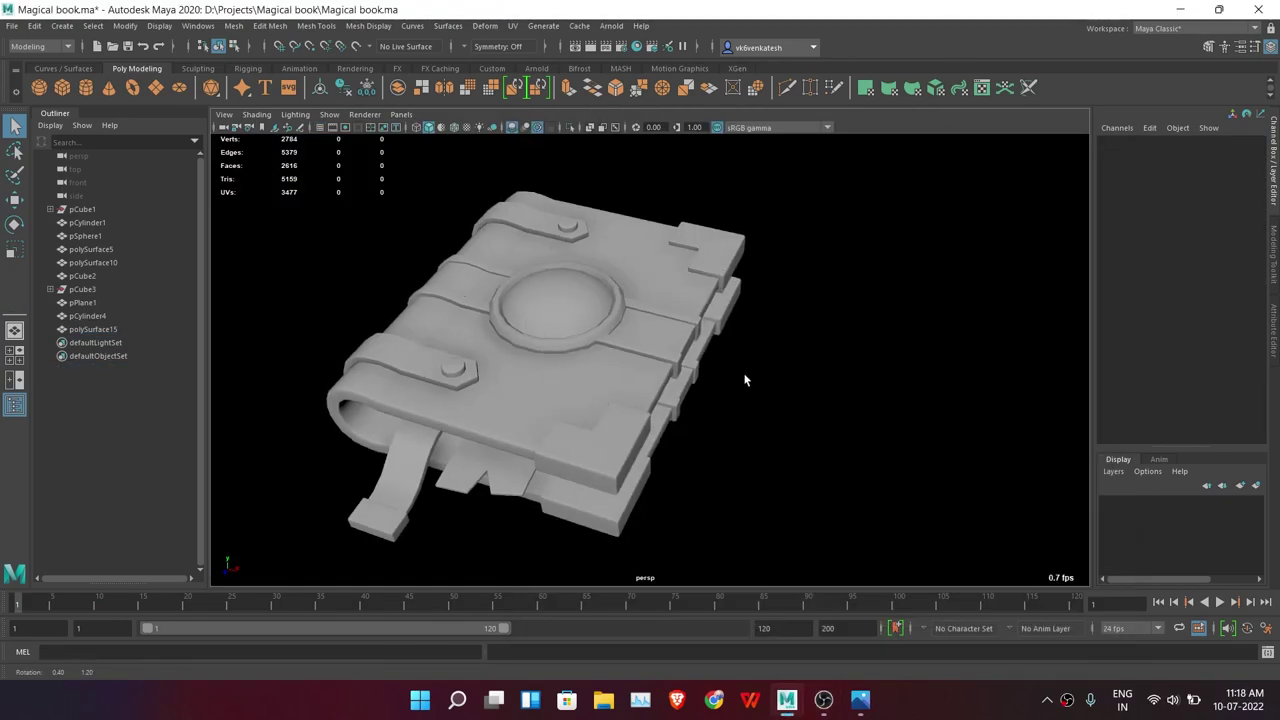
Frame and orbit around the pPlane1 flaps to inspect them
left_click(470, 470)
key("f")
mouse_move(596, 444)
left_mouse_down("alt")
mouse_move(682, 384)
mouse_move(766, 408)
mouse_move(714, 355)
mouse_move(620, 376)
mouse_move(726, 397)
mouse_move(789, 449)
mouse_move(772, 424)
left_mouse_up("alt")
left_click(772, 424)
key("f")
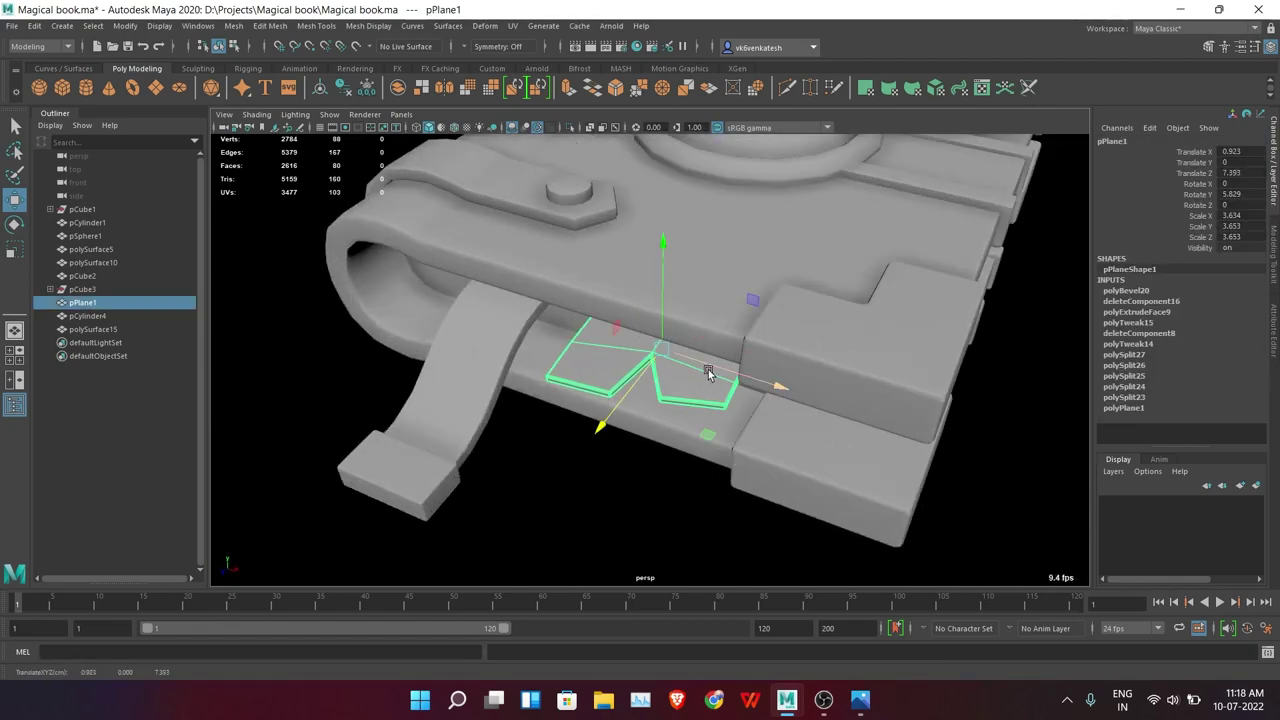
left_click_drag(708, 373, 500, 277, "alt")
Inspect the flaps and whole book in wireframe, then return to shaded display
key("4")
right_click_drag(832, 366, 838, 345)
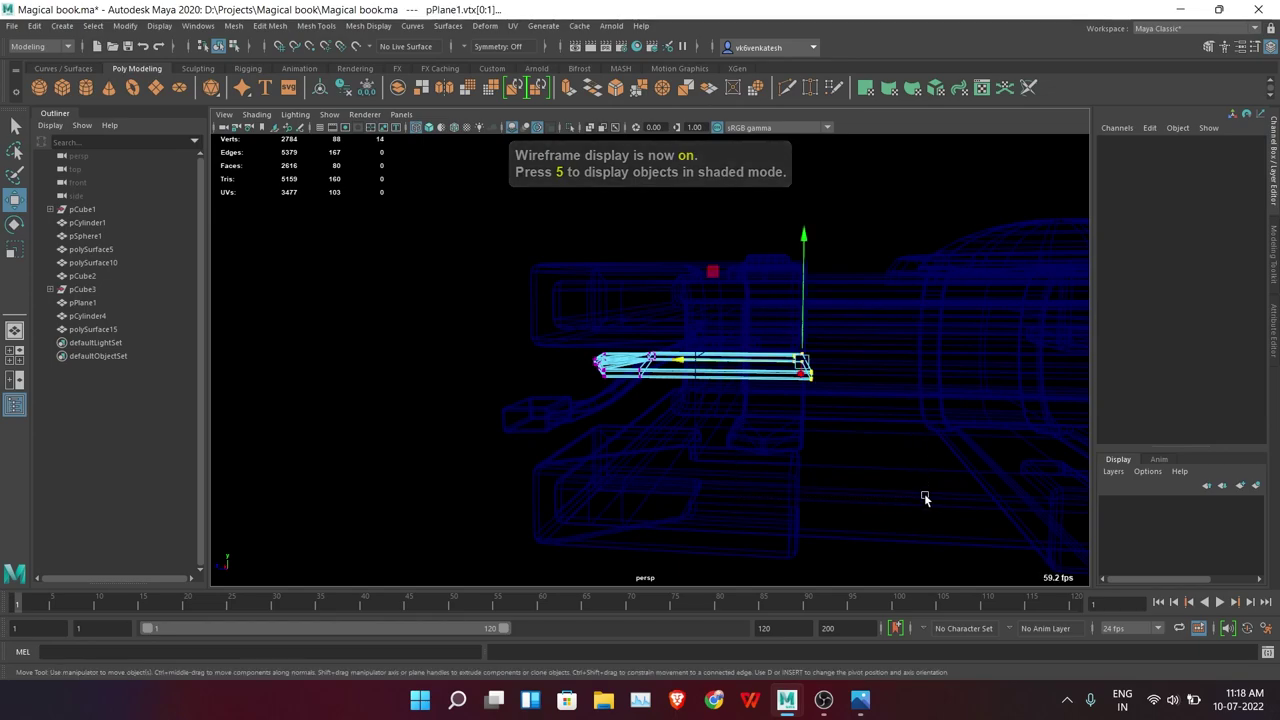
mouse_move(925, 499)
left_mouse_down("alt")
mouse_move(809, 491)
mouse_move(863, 471)
left_mouse_up("alt")
key("5")
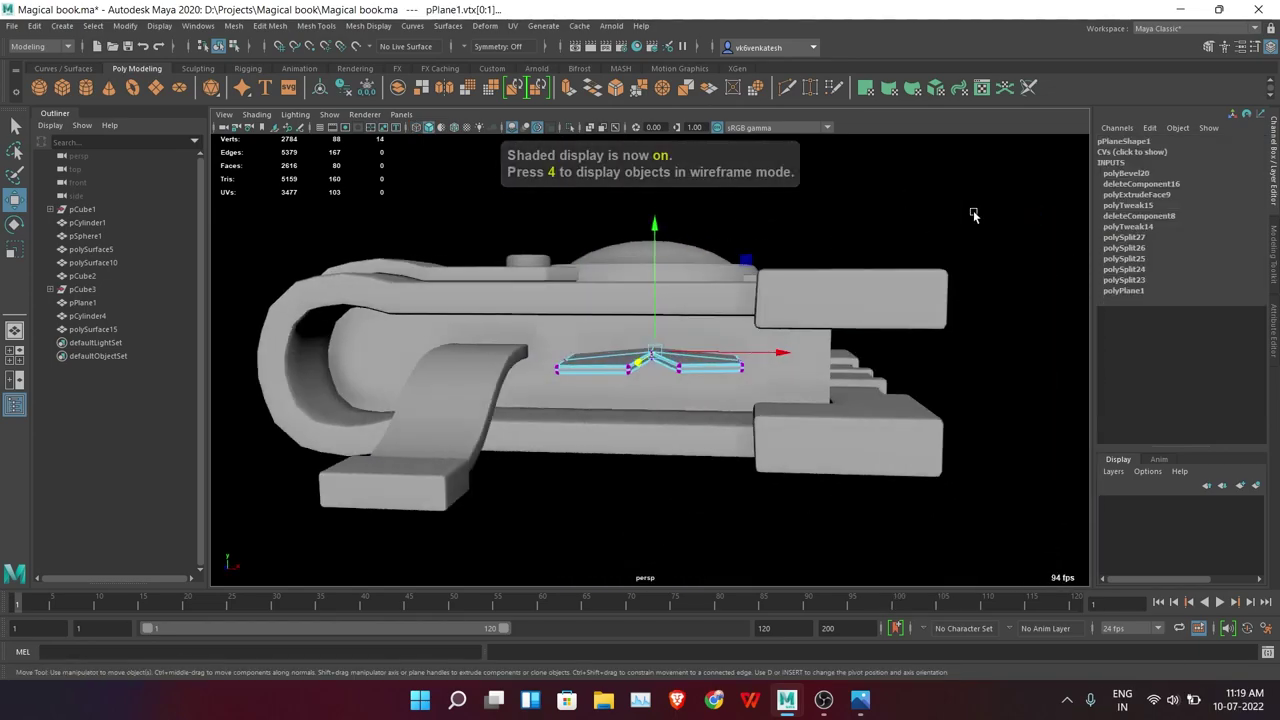
left_click_drag(973, 215, 760, 314, "alt")
Switch the workspace to UV Editing, with the UV Editor beside the 3D view
left_click(657, 357)
left_click(894, 297)
scroll(894, 297, "down", 3)
scroll(894, 297, "up", 2)
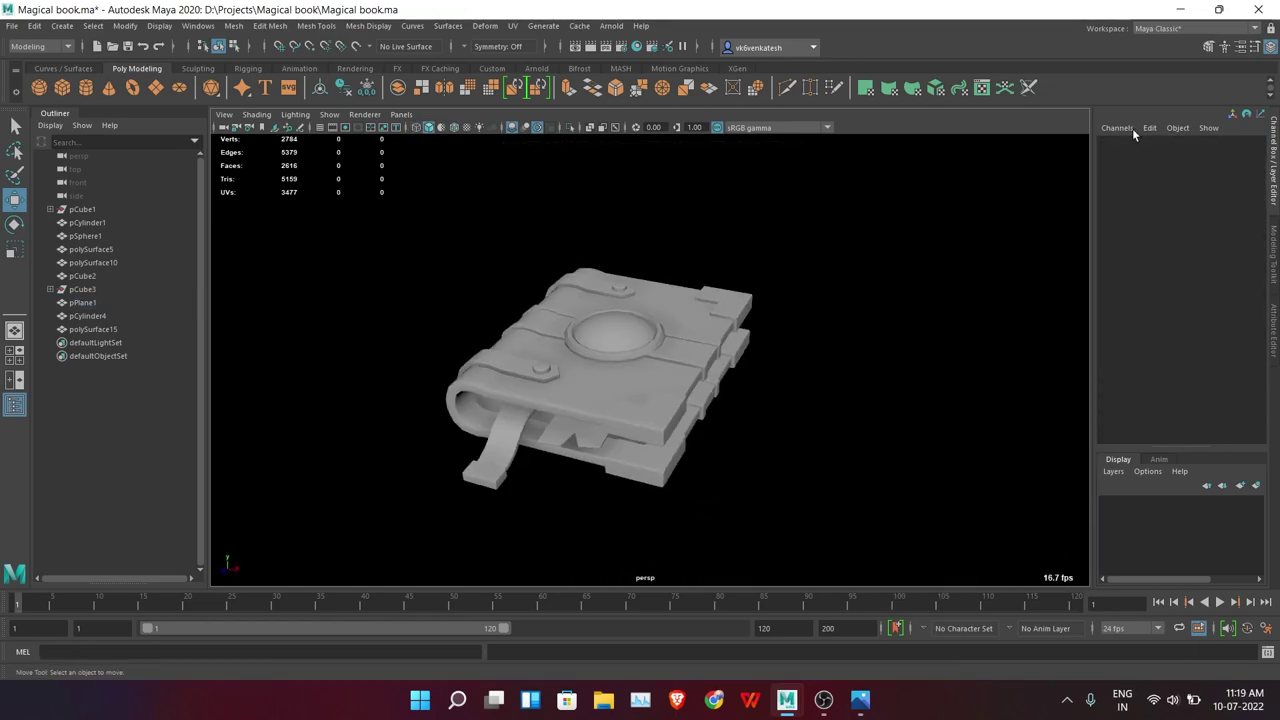
left_click(1152, 112)
mouse_move(358, 447)
left_mouse_down("alt")
mouse_move(359, 428)
mouse_move(435, 407)
mouse_move(460, 263)
left_mouse_up("alt")
Select all twelve book pieces and centre their pivot
left_click(460, 263)
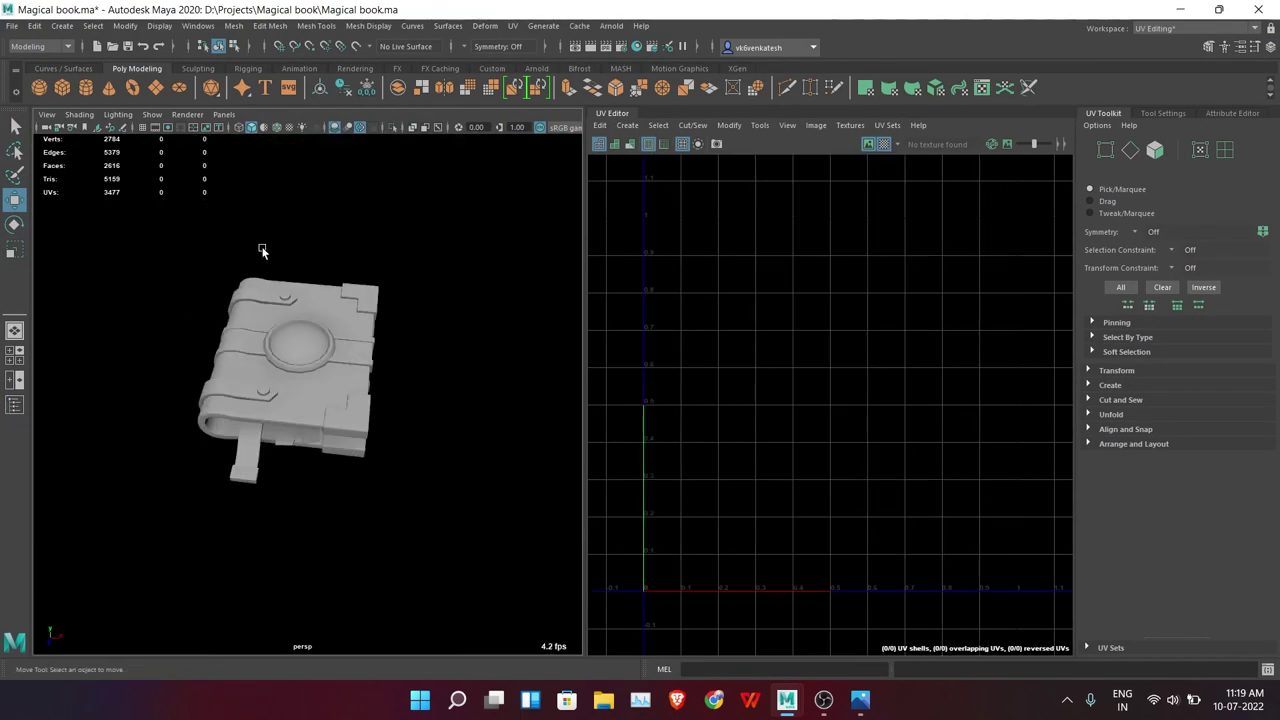
left_click_drag(263, 251, 480, 426)
left_click(113, 25)
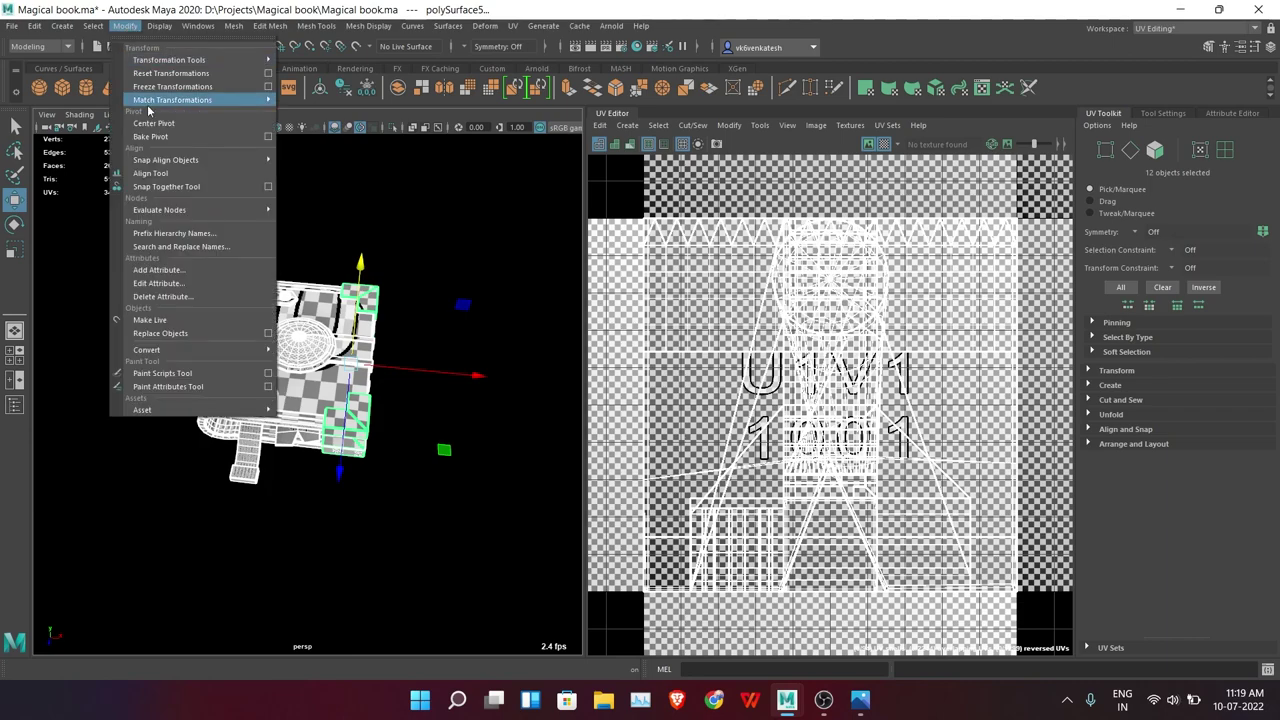
left_click(149, 106)
Isolate the book cover polySurface13 and give it a camera-based UV projection
left_click(321, 384)
left_click(394, 128)
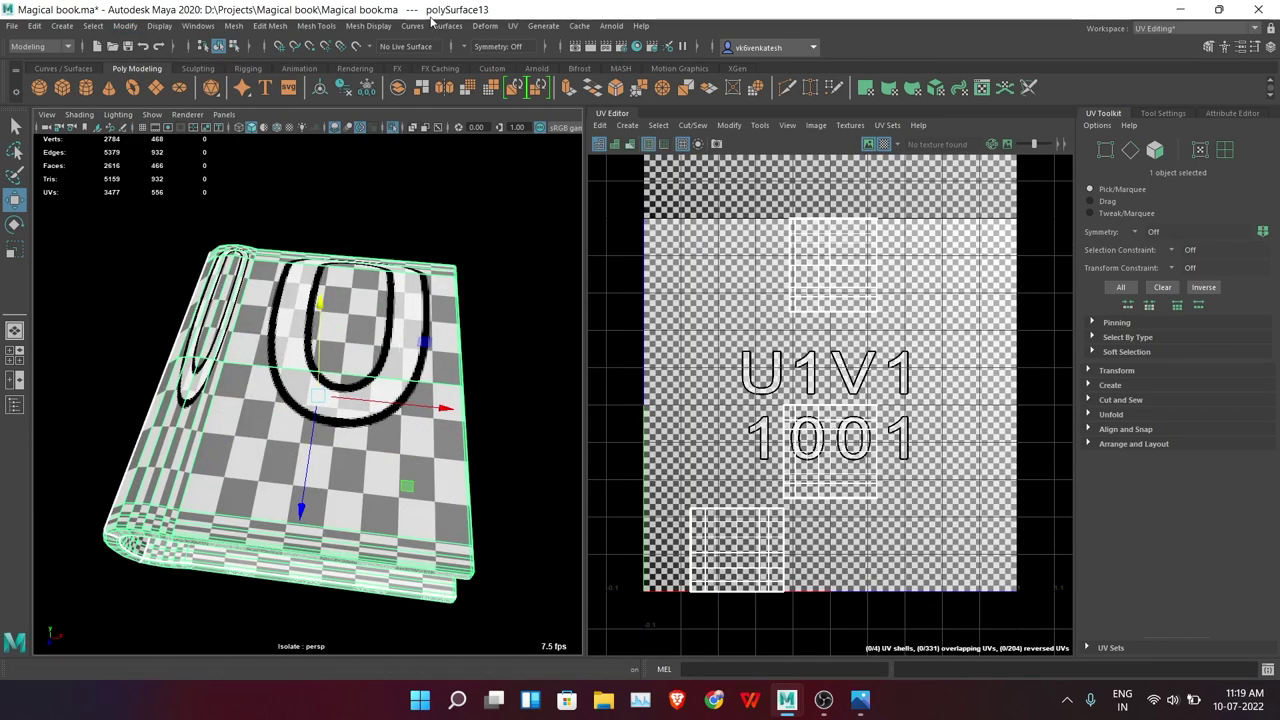
left_click(512, 25)
left_click(580, 131)
left_click(884, 146)
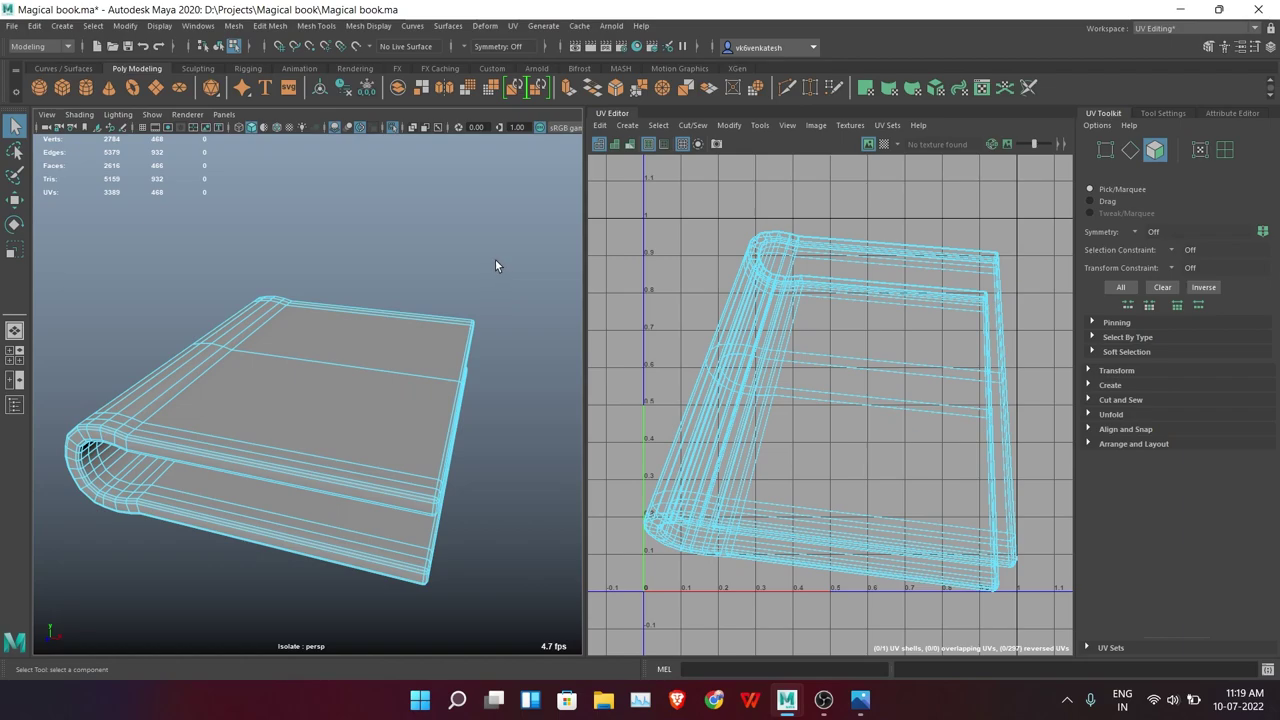
Delete the spare edge loops on the book cover
mouse_move(495, 259)
left_mouse_down("alt")
mouse_move(422, 275)
mouse_move(186, 381)
mouse_move(317, 380)
left_mouse_up("alt")
key("F10")
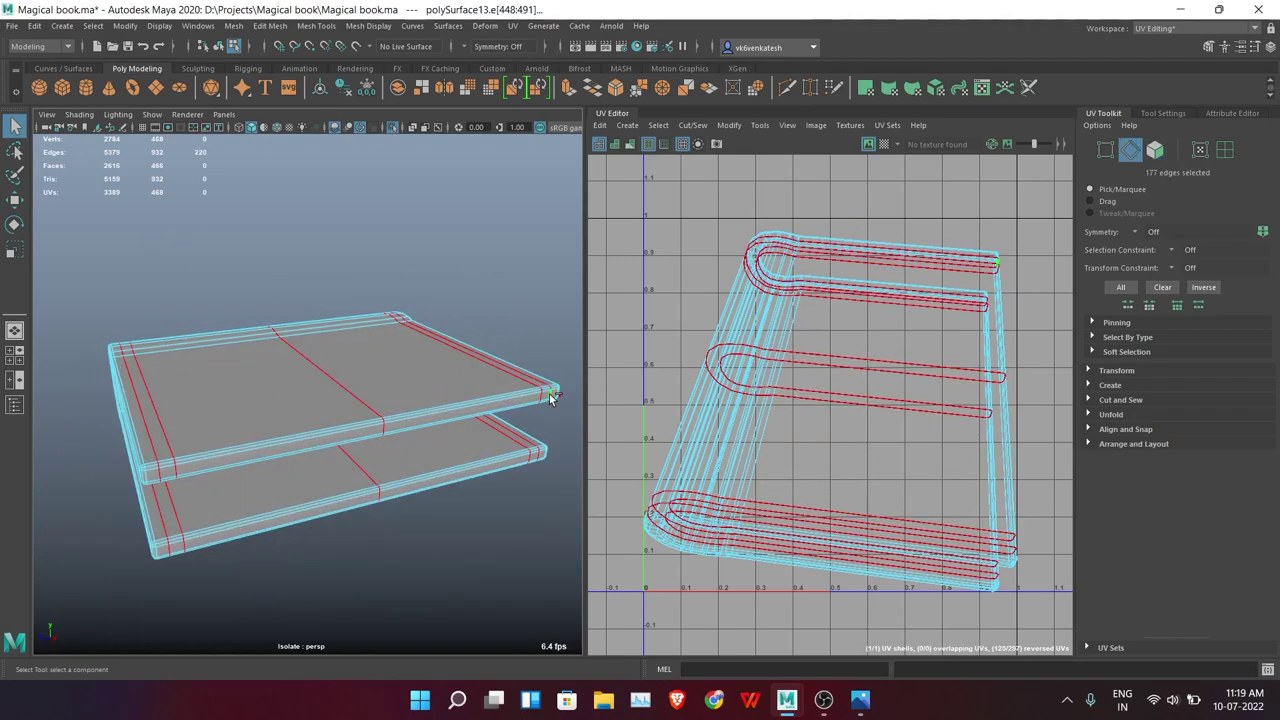
left_click(471, 259)
mouse_move(471, 259)
left_mouse_down("alt")
mouse_move(362, 297)
mouse_move(423, 317)
mouse_move(463, 253)
left_mouse_up("alt")
Cut UV seams along the cover's lower, corner and side edges with 3D Cut and Sew
key("w")
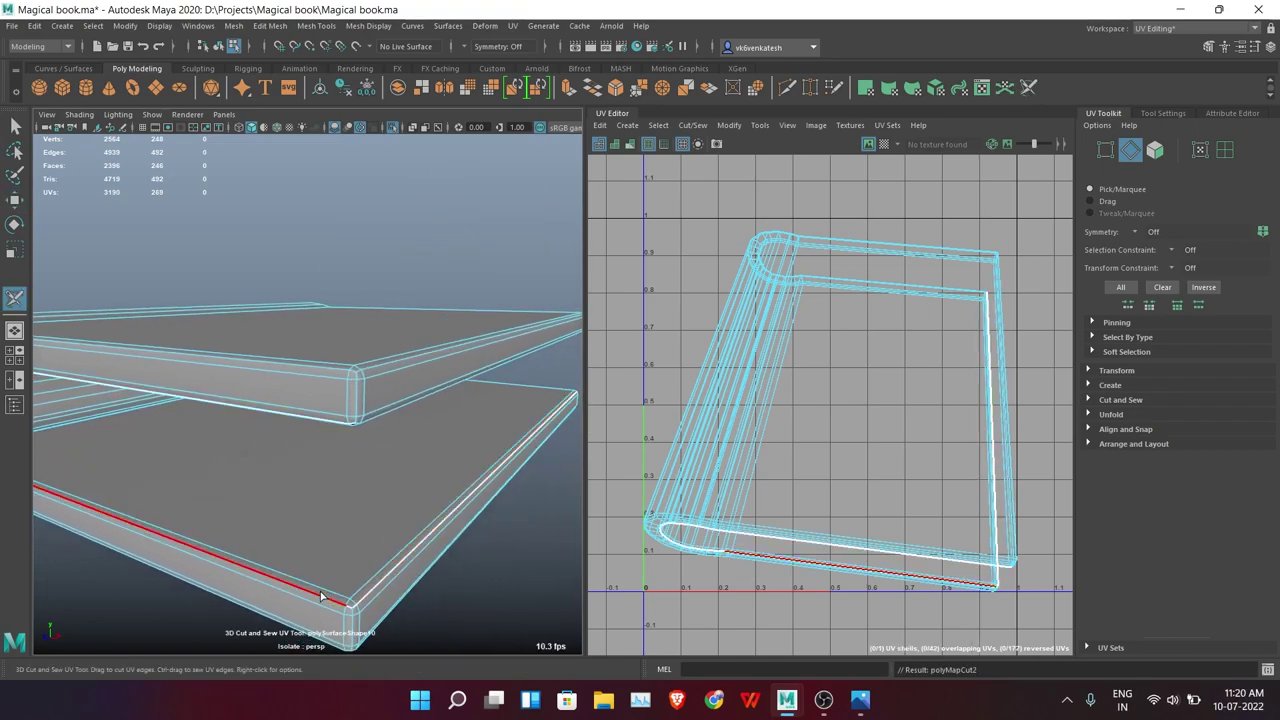
left_click_drag(320, 597, 358, 432, "alt")
mouse_move(376, 389)
left_mouse_down("alt")
mouse_move(350, 505)
mouse_move(271, 391)
mouse_move(338, 497)
mouse_move(329, 466)
mouse_move(371, 423)
mouse_move(343, 360)
mouse_move(350, 376)
mouse_move(331, 391)
mouse_move(286, 343)
mouse_move(390, 398)
left_mouse_up("alt")
left_click(350, 505)
left_click(334, 510)
left_click(350, 376)
left_click(302, 368)
Select the cover's main UV shell and its second shell
left_click_drag(485, 349, 543, 357, "alt")
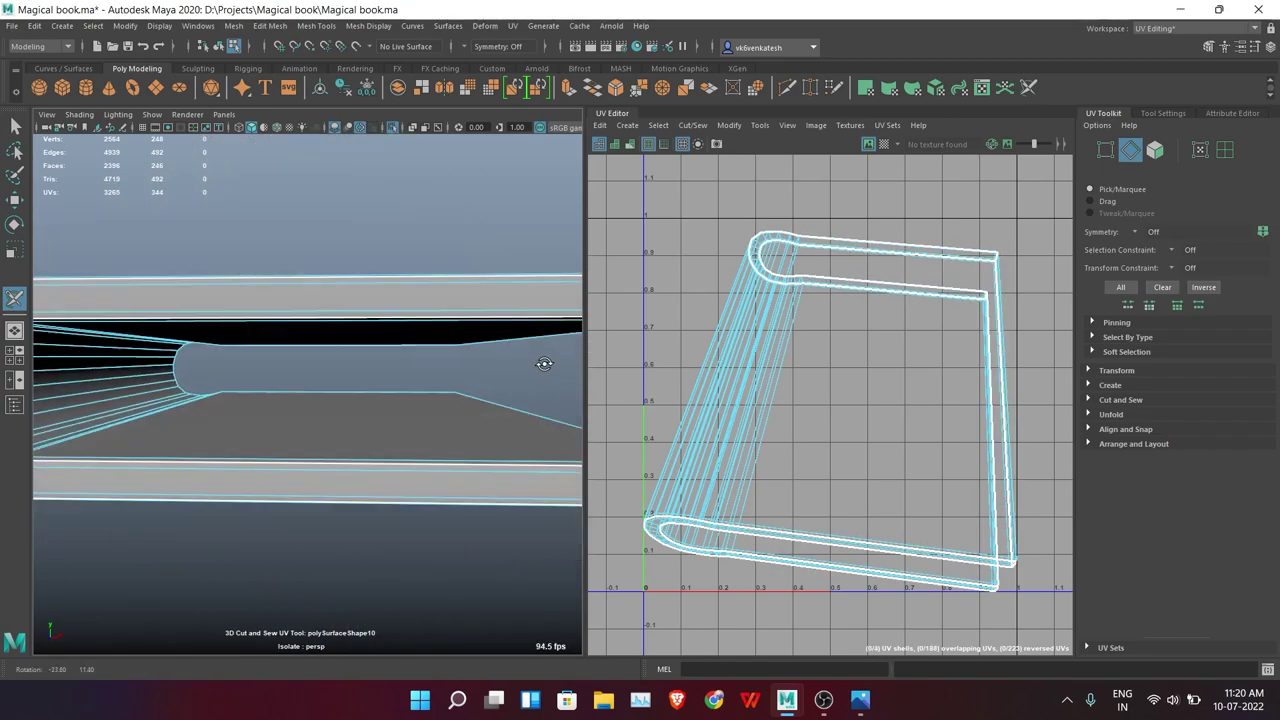
key("f")
left_click_drag(382, 399, 428, 411, "alt")
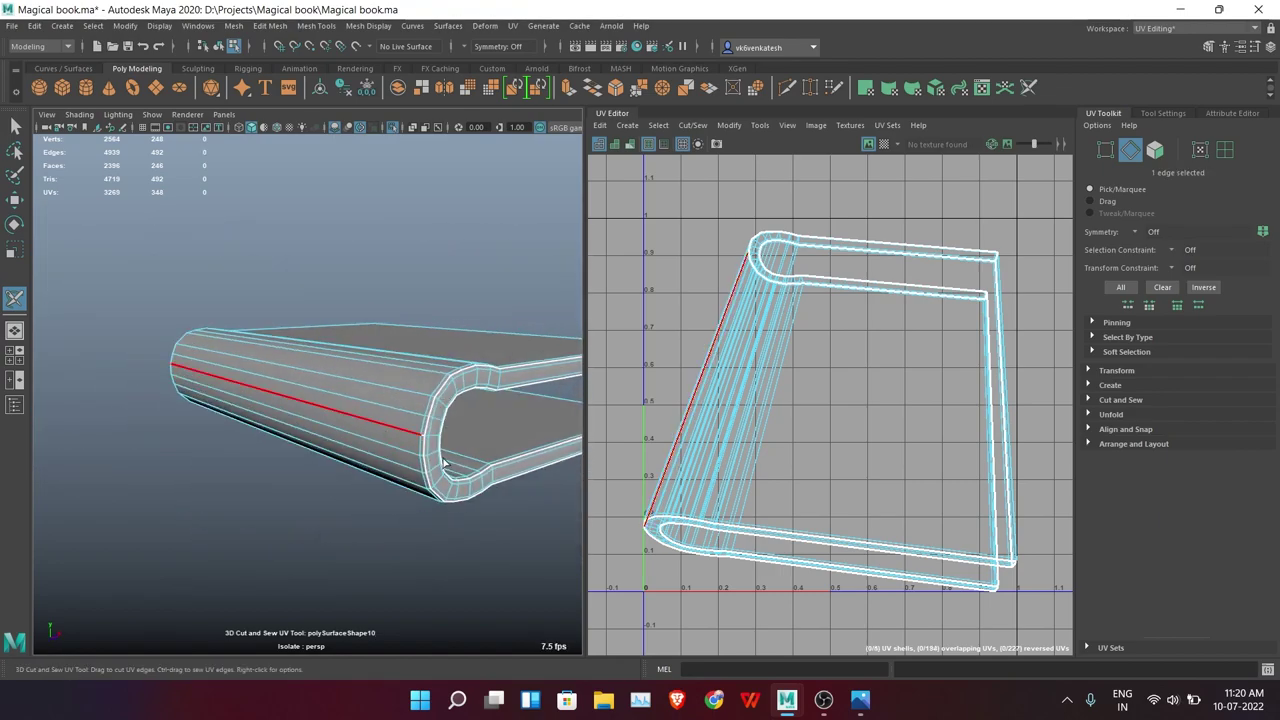
left_click_drag(445, 462, 334, 257, "alt")
left_click(365, 343)
mouse_move(330, 400)
left_mouse_down("alt")
mouse_move(267, 391)
mouse_move(1078, 399)
left_mouse_up("alt")
left_click(267, 391, "shift")
Unfold the two selected cover shells and turn the checker pattern back on
left_click(1113, 448)
left_click(883, 143)
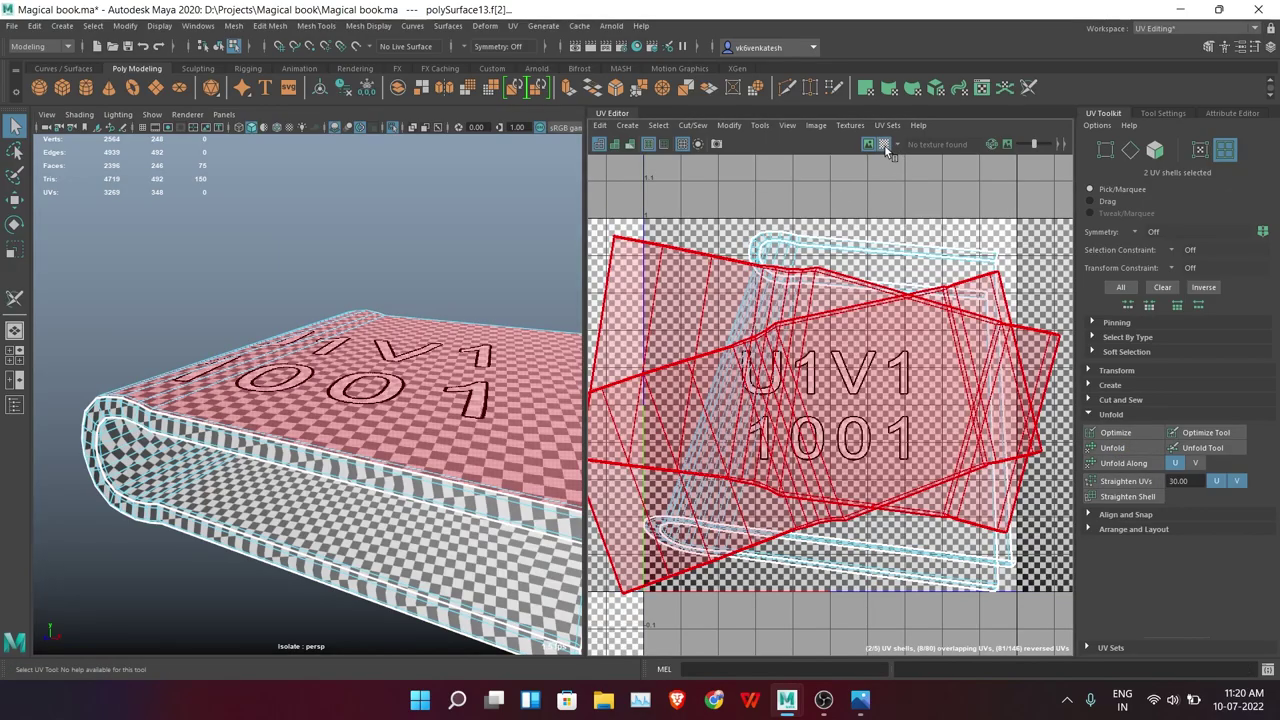
key("e")
key("ctrl+z")
key("ctrl+z")
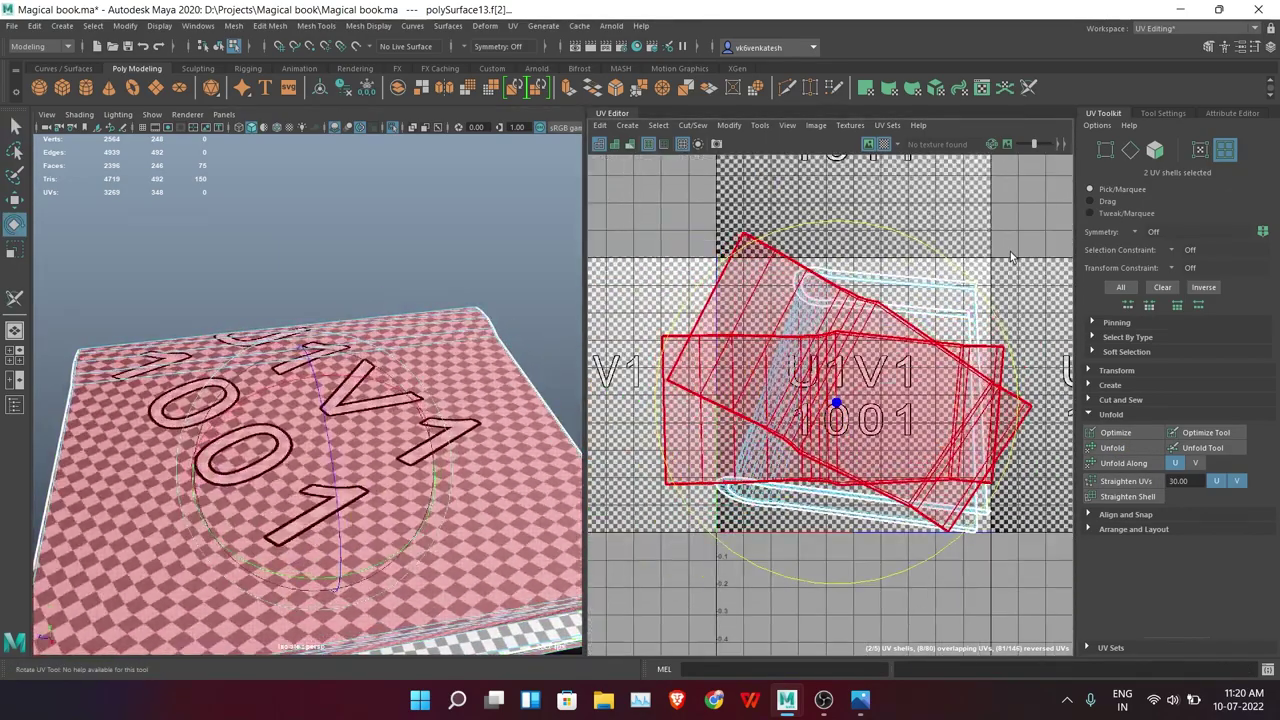
key("ctrl+z")
key("ctrl+z")
key("q")
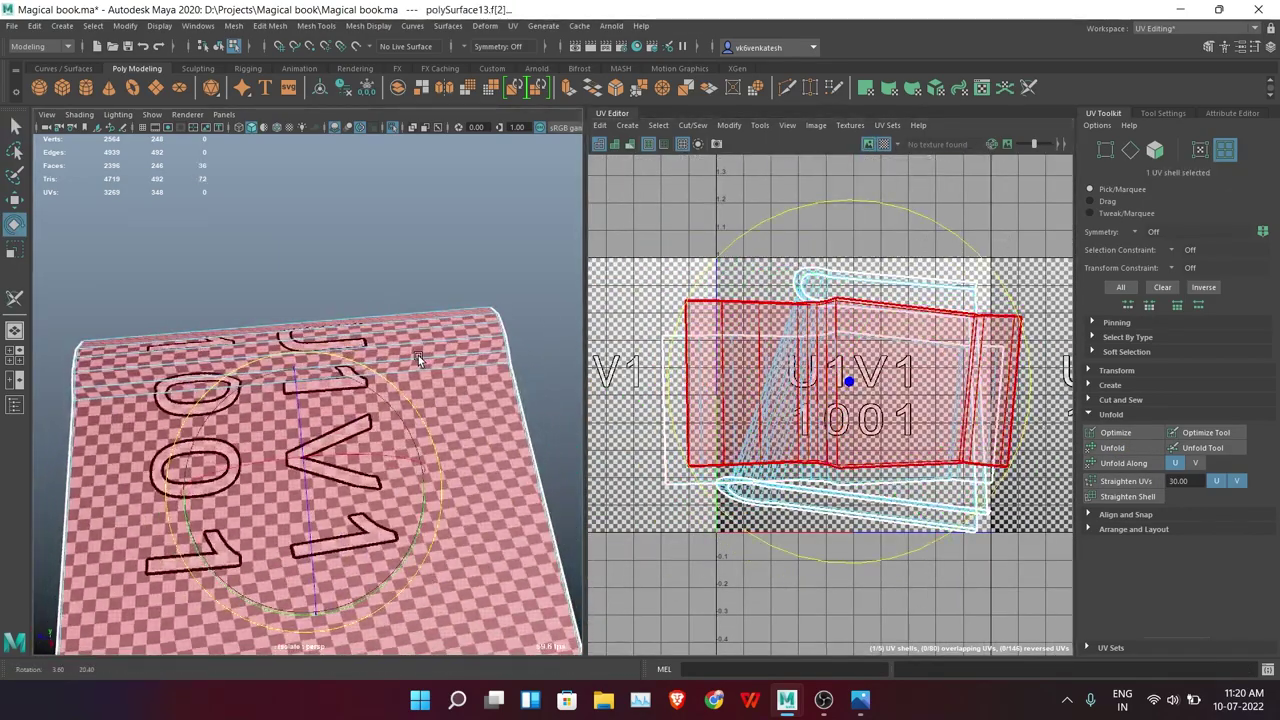
Select the spine face loop and give it a planar UV projection
mouse_move(414, 363)
left_mouse_down("alt")
mouse_move(400, 391)
mouse_move(470, 362)
mouse_move(401, 375)
left_mouse_up("alt")
double_click(331, 367)
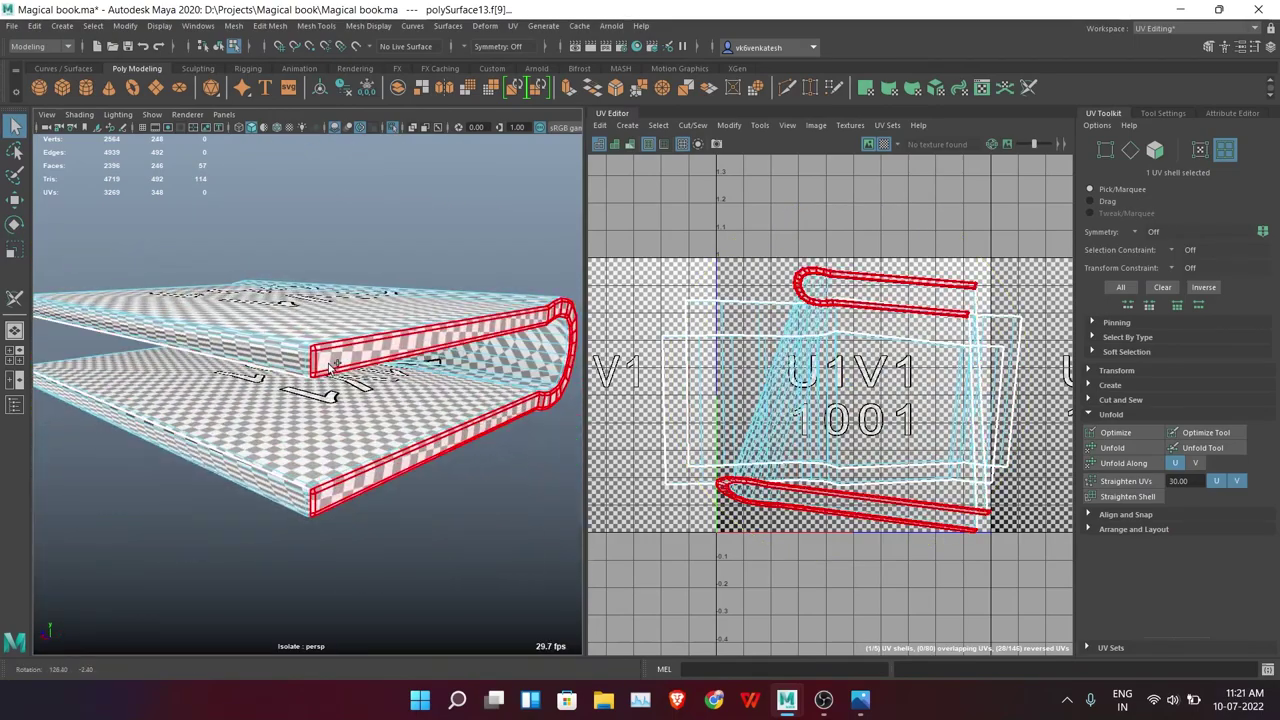
right_click_drag(458, 180, 482, 130, "shift")
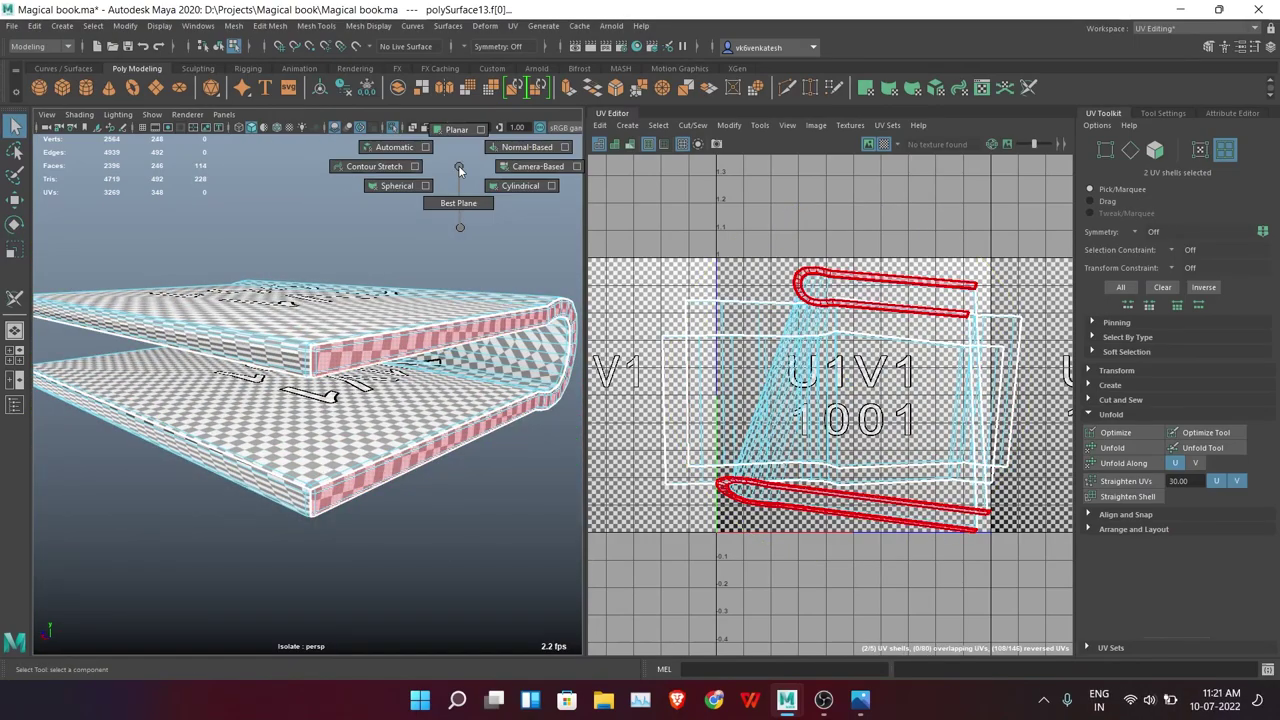
left_click(430, 419)
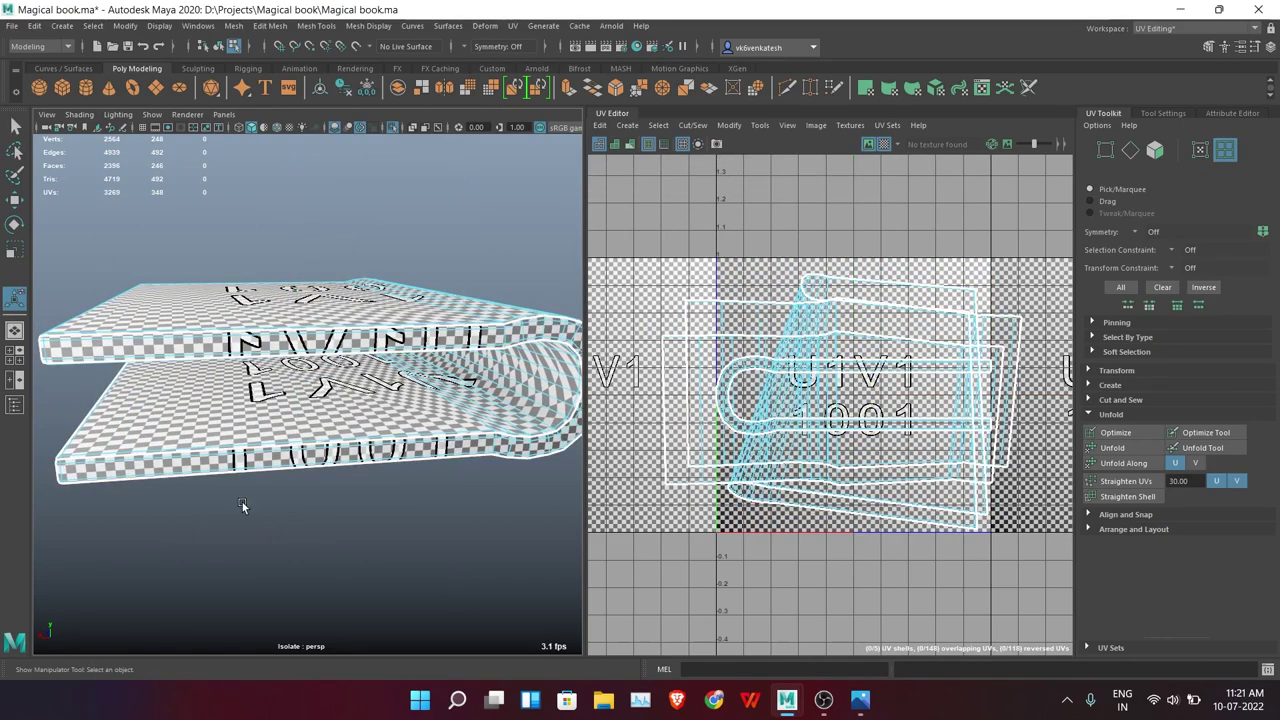
Cut UV seams along two spine edges
left_click_drag(242, 506, 414, 580, "alt")
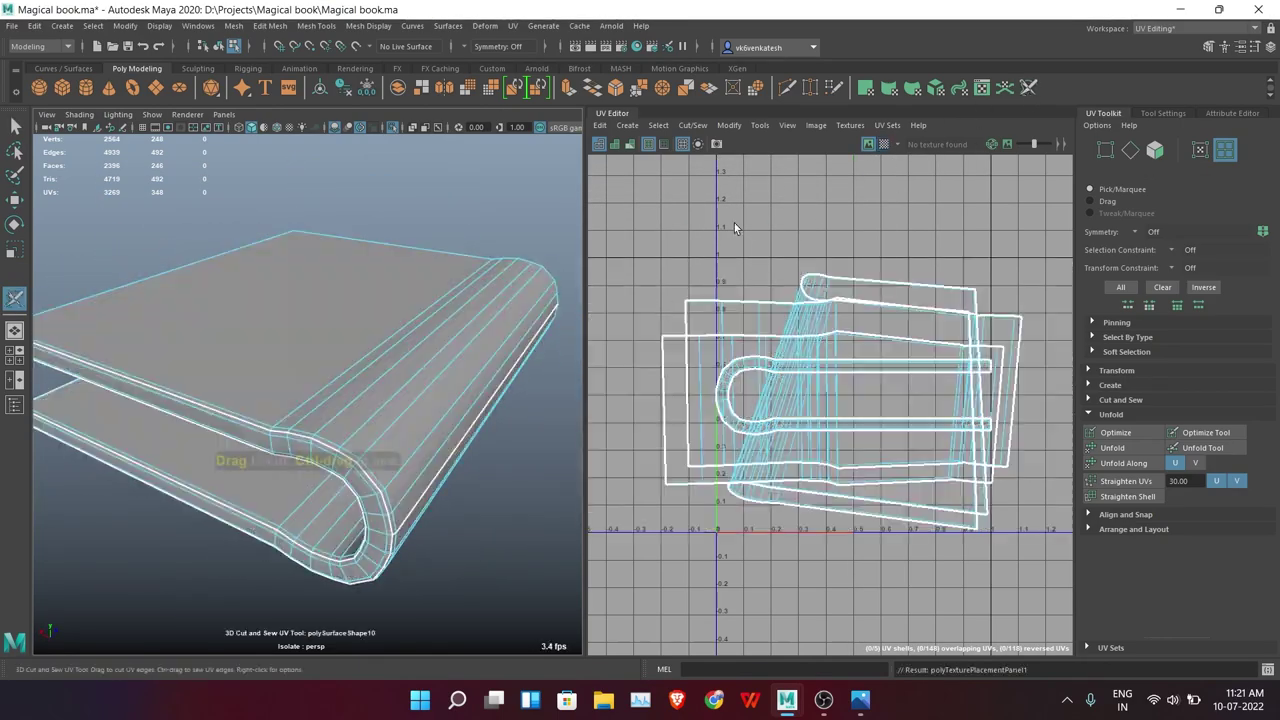
right_click_drag(481, 147, 520, 166)
left_click_drag(520, 166, 376, 447, "alt")
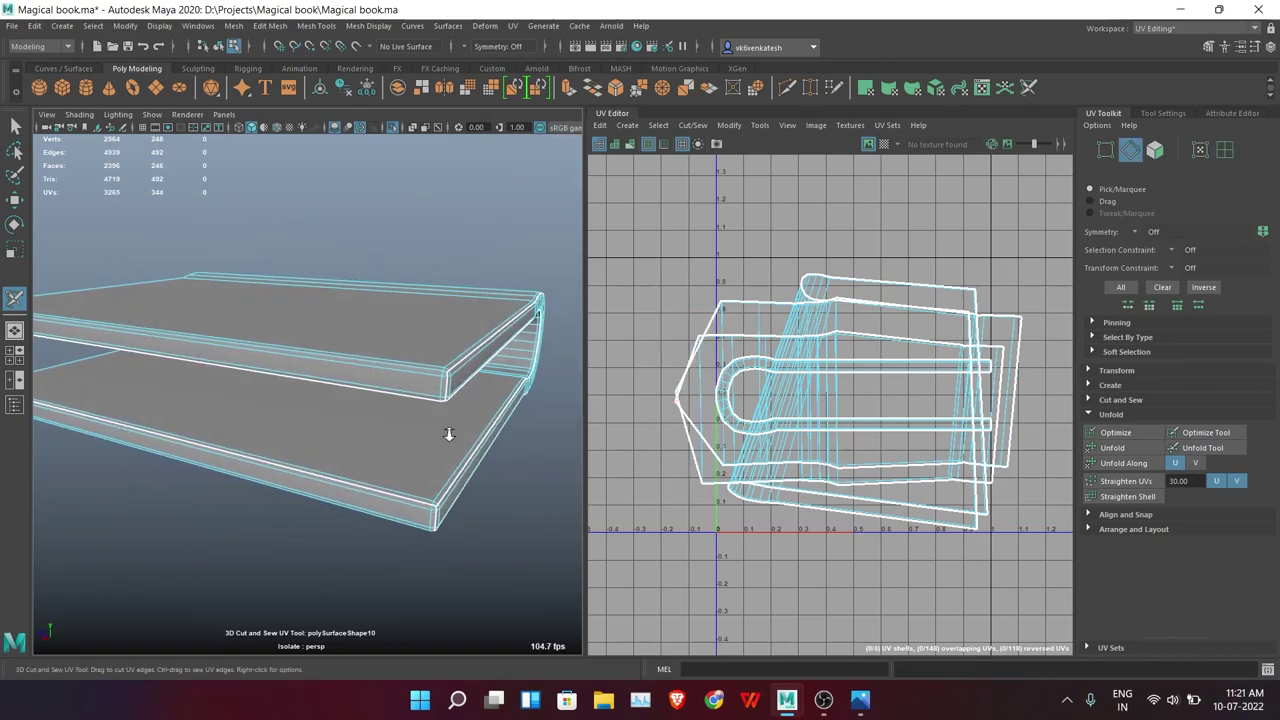
mouse_move(449, 433)
left_mouse_down("alt")
mouse_move(345, 348)
mouse_move(371, 426)
mouse_move(399, 441)
left_mouse_up("alt")
left_click(343, 351)
left_click(494, 430)
Rotate the long spine UV shell so it stands vertical
mouse_move(494, 430)
left_mouse_down("alt")
mouse_move(534, 463)
mouse_move(449, 400)
mouse_move(443, 371)
left_mouse_up("alt")
right_click_drag(443, 371, 393, 440, "alt")
left_click_drag(393, 440, 484, 392, "alt")
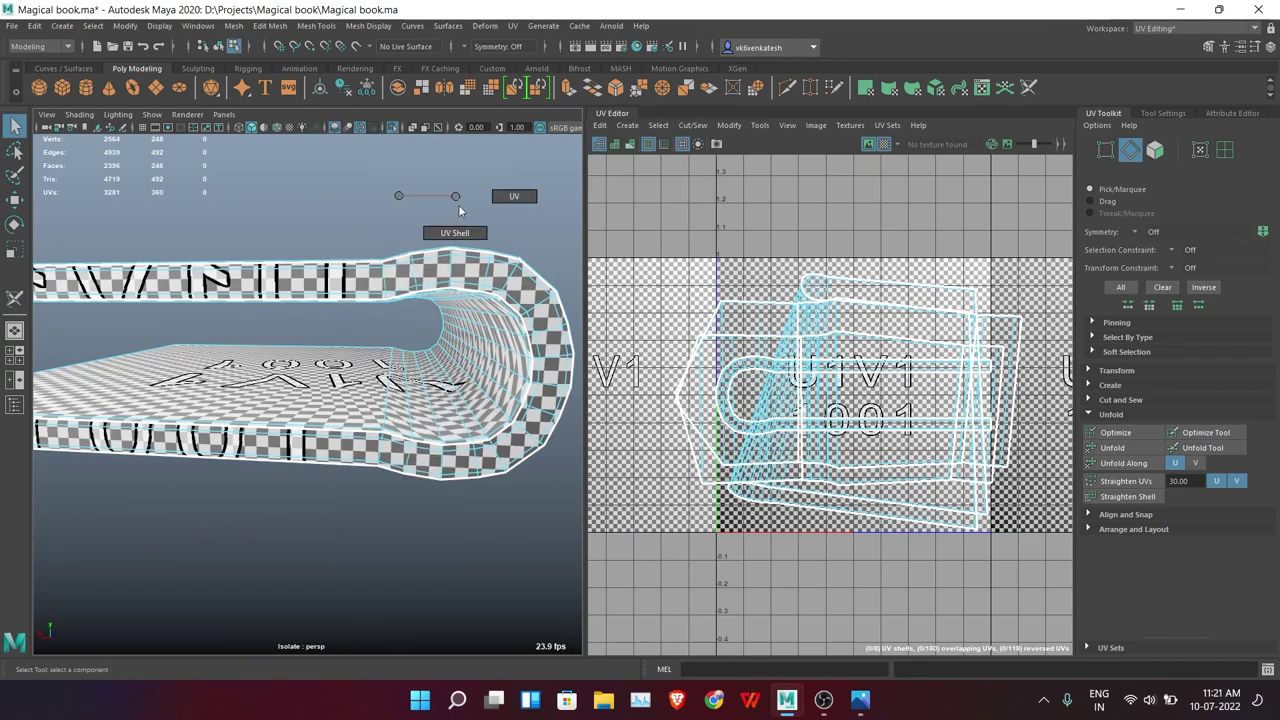
left_click_drag(842, 538, 914, 504)
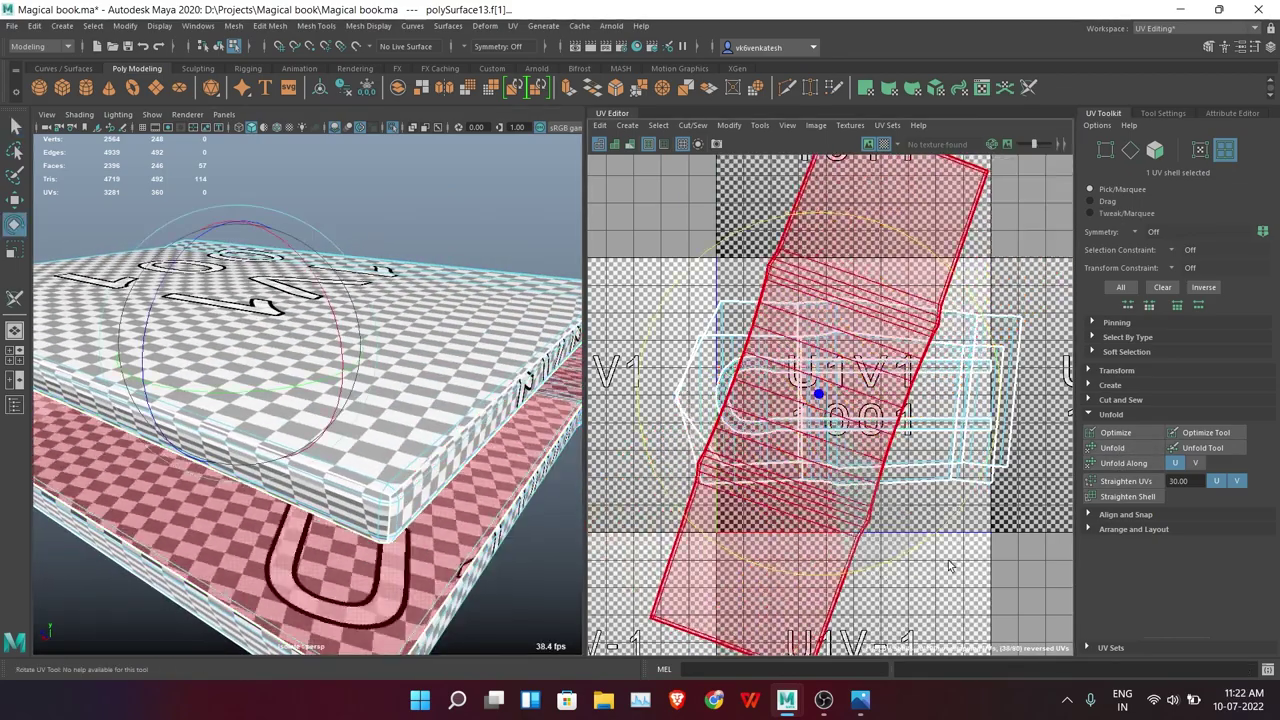
mouse_move(369, 503)
left_mouse_down("alt")
mouse_move(305, 502)
mouse_move(474, 246)
mouse_move(516, 331)
left_mouse_up("alt")
Cut a UV seam along the curved spine edge with checker display off
key("y")
right_click(516, 331)
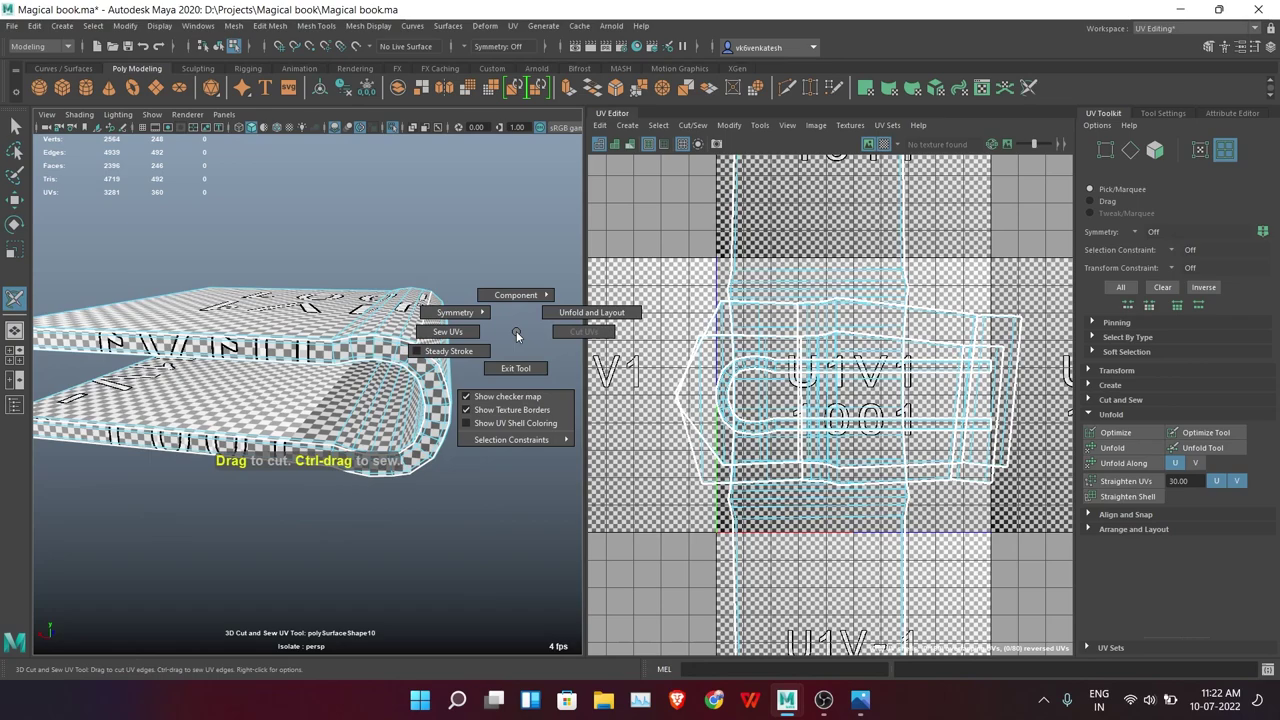
left_click(886, 146)
mouse_move(380, 423)
left_mouse_down("alt")
mouse_move(398, 415)
mouse_move(377, 406)
left_mouse_up("alt")
left_click(411, 405)
Unfold the inner spine shell into a straight strip, keeping its original scale
right_click_drag(399, 366, 399, 368)
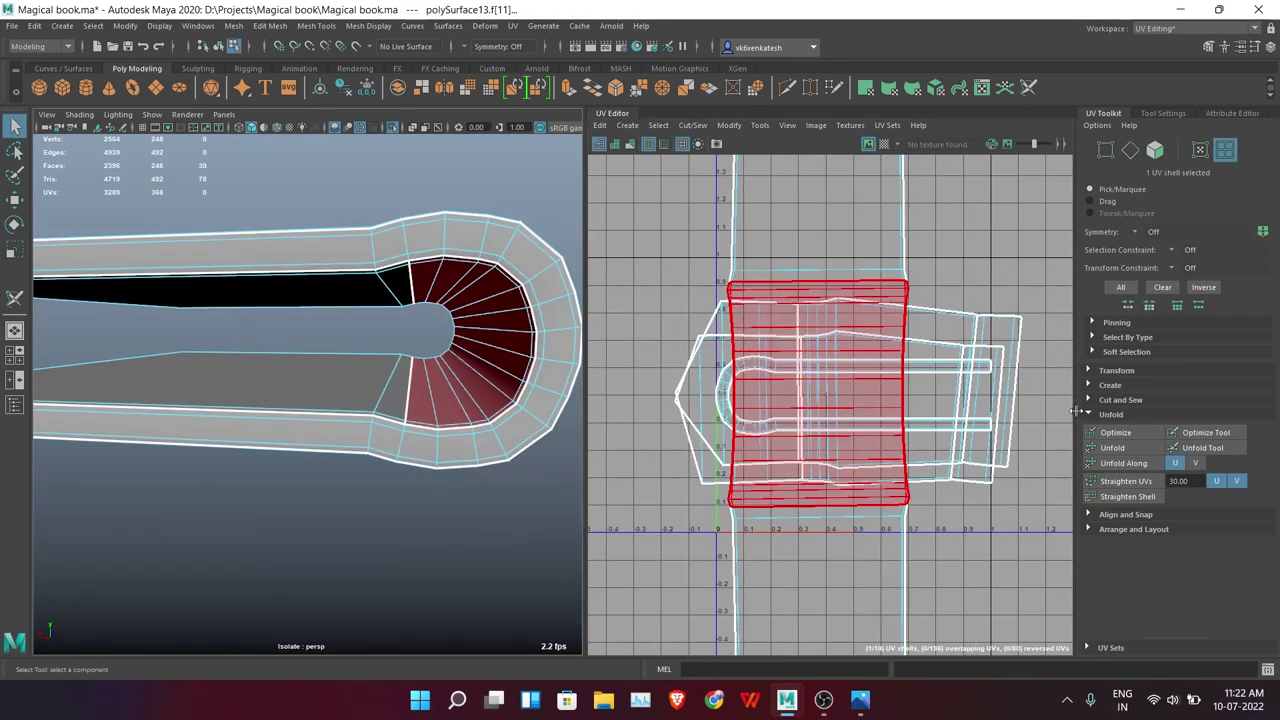
left_click(1121, 447)
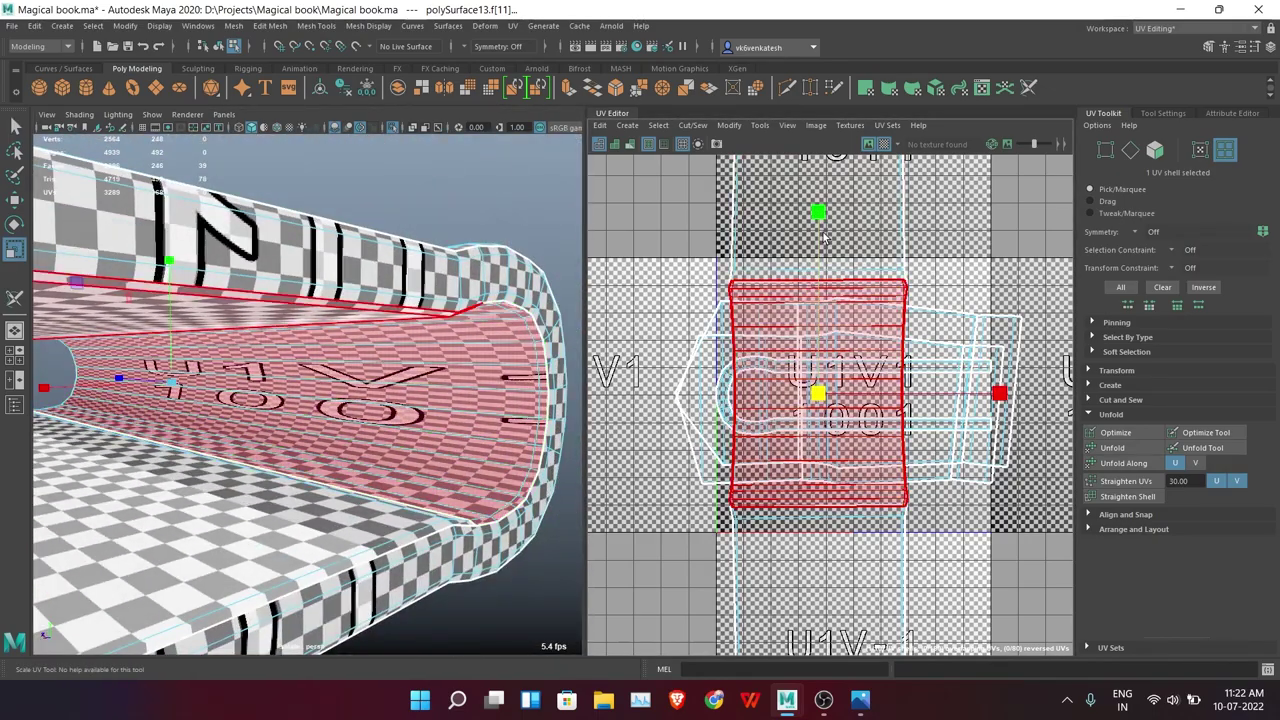
left_click_drag(818, 212, 818, 250)
key("ctrl+z")
mouse_move(368, 471)
left_mouse_down("alt")
mouse_move(490, 347)
mouse_move(462, 428)
mouse_move(497, 340)
left_mouse_up("alt")
left_click(490, 347)
Select the face loops inside the spine curve and along the book's bottom edge
key("y")
right_click(510, 317)
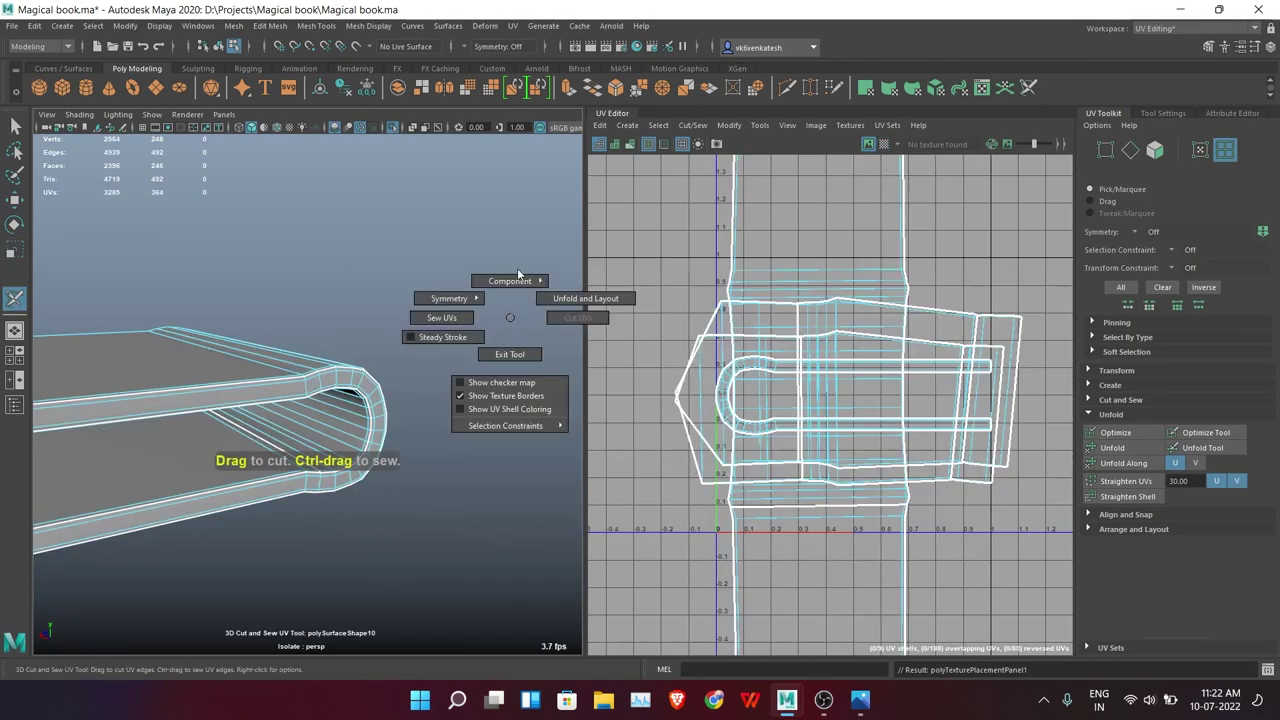
mouse_move(291, 487)
left_mouse_down("alt")
mouse_move(323, 333)
mouse_move(217, 453)
left_mouse_up("alt")
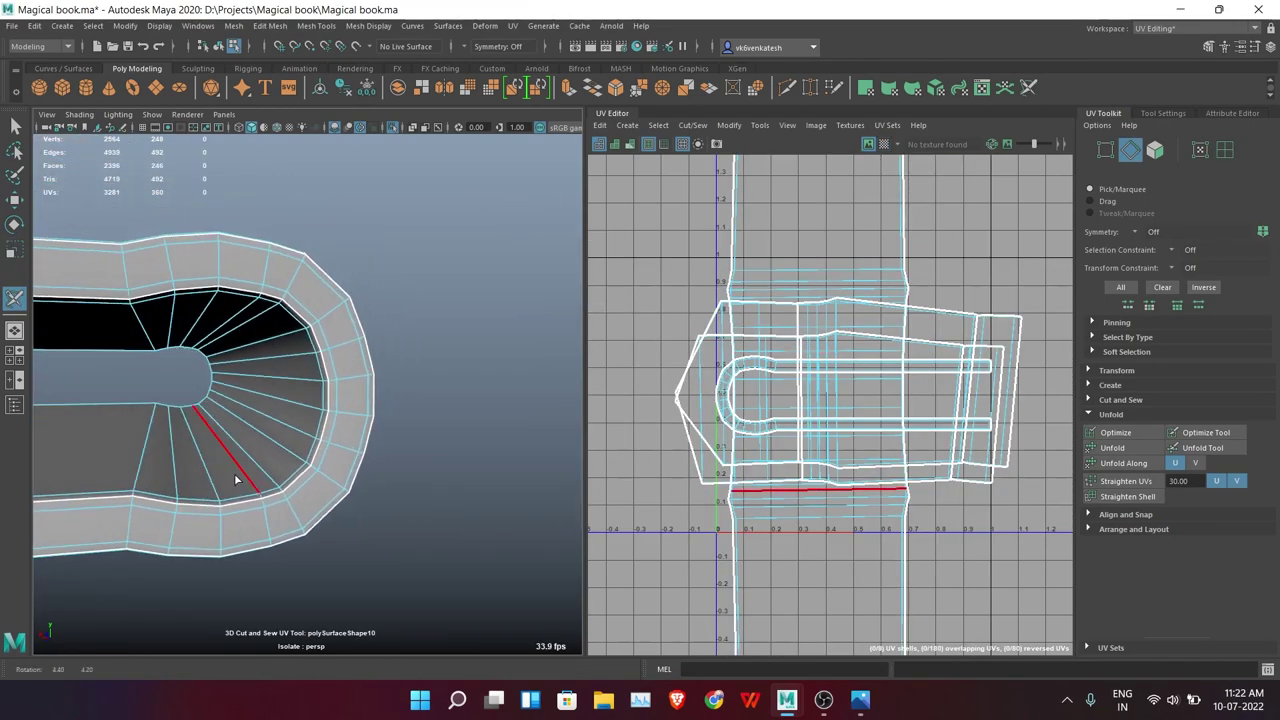
key("q")
double_click(240, 300)
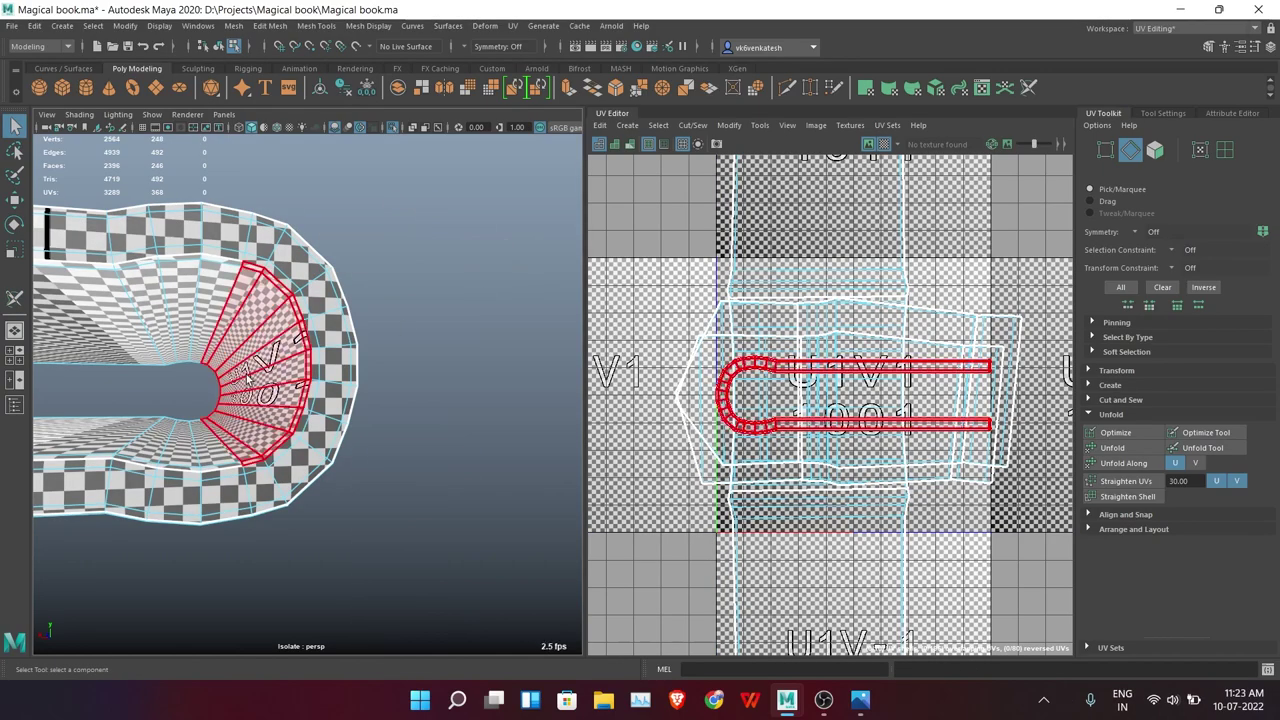
mouse_move(240, 300)
left_mouse_down("alt")
mouse_move(424, 452)
mouse_move(362, 517)
left_mouse_up("alt")
double_click(362, 517, "shift")
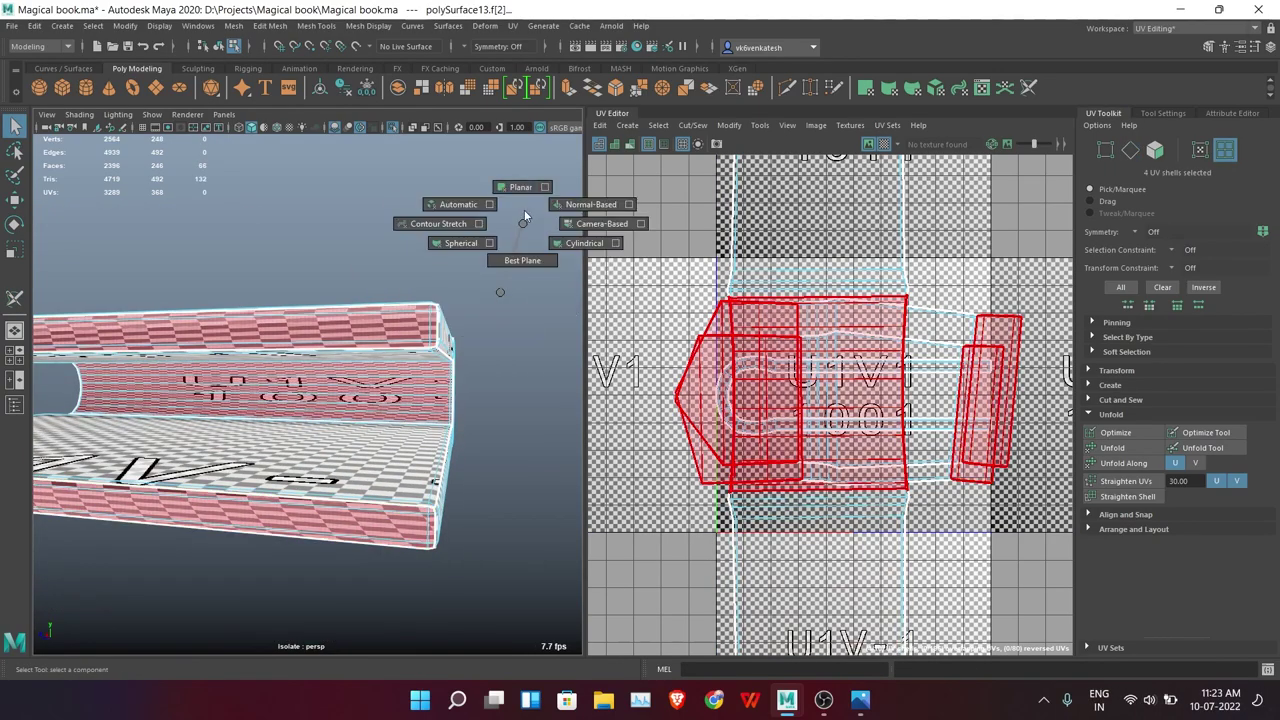
Planar-project the selected face loops and two face loops on the book's rounded end
right_click_drag(524, 215, 544, 187, "shift")
left_click(450, 420)
key("f")
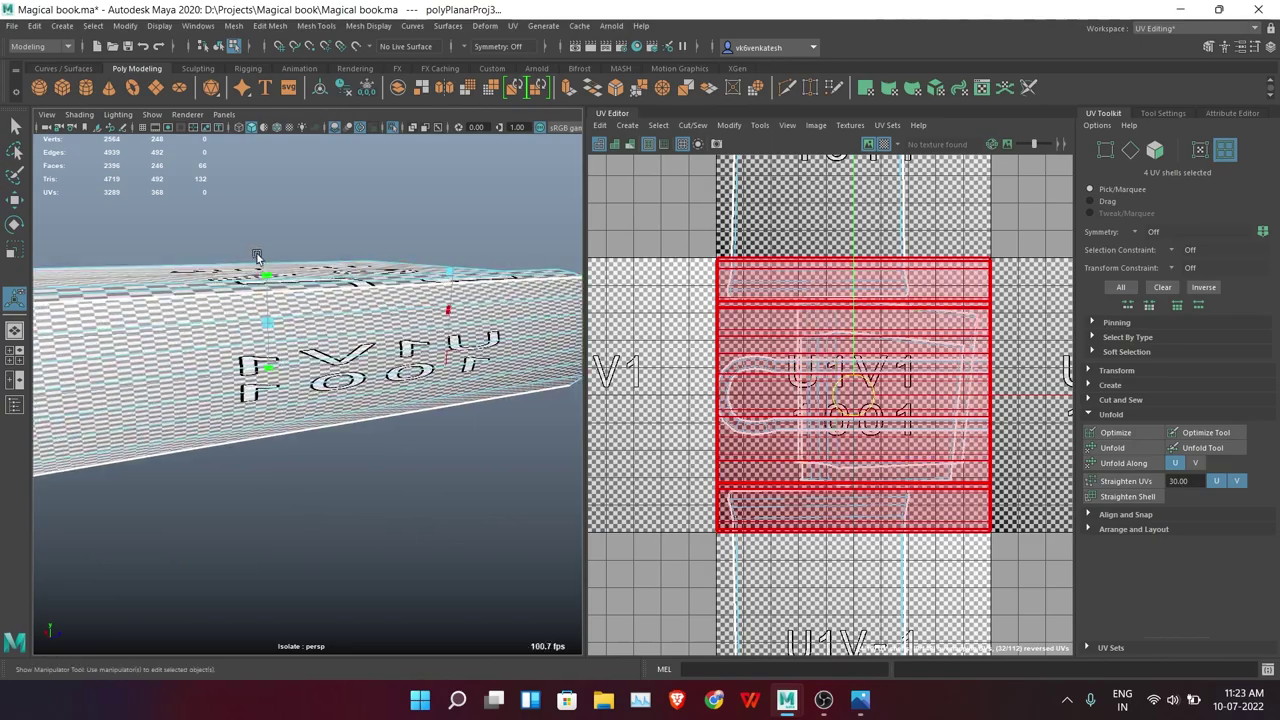
mouse_move(380, 533)
left_mouse_down("alt")
mouse_move(290, 490)
mouse_move(398, 361)
left_mouse_up("alt")
double_click(246, 455)
double_click(246, 455, "shift")
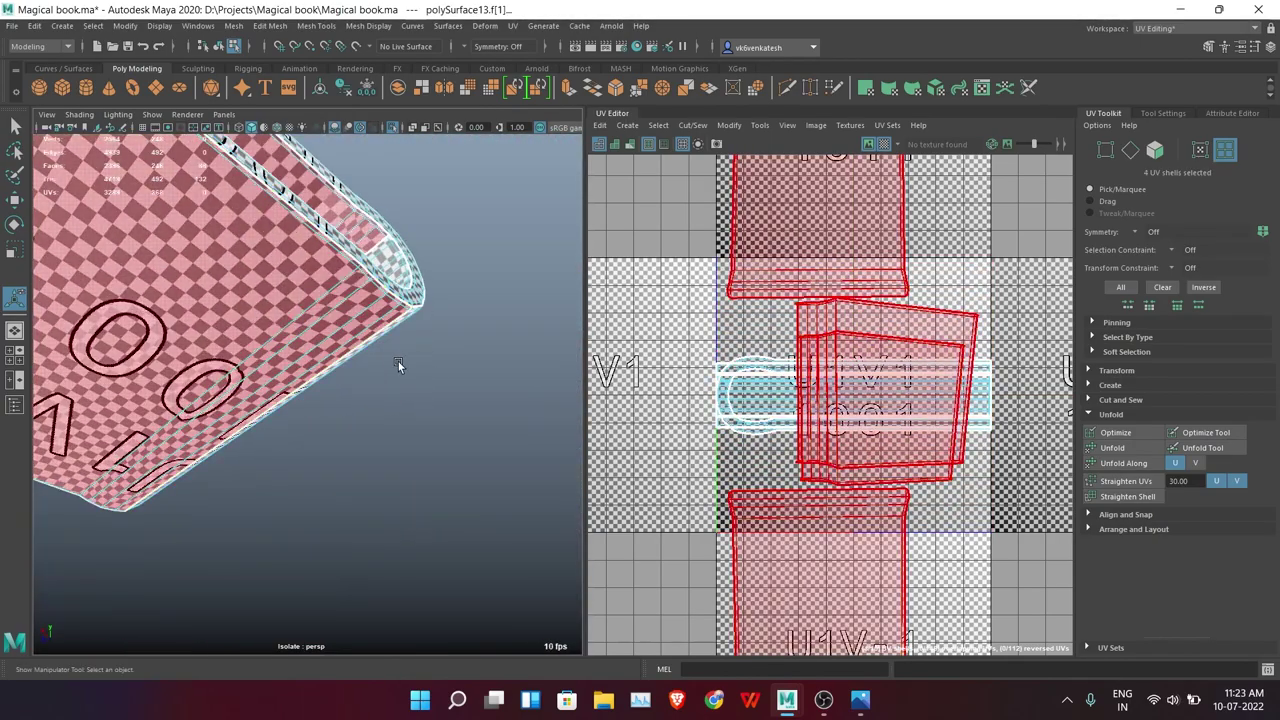
right_click_drag(464, 315, 492, 282, "shift")
left_click(440, 420)
key("f")
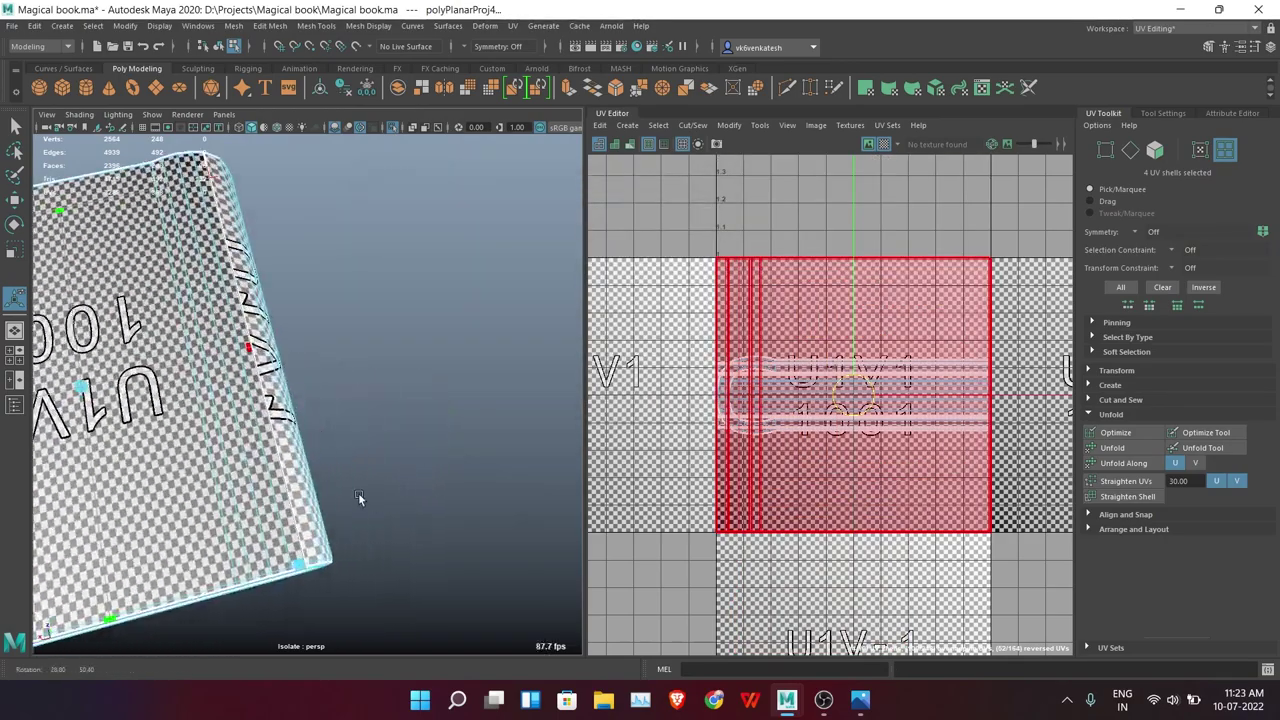
mouse_move(358, 492)
left_mouse_down("alt")
mouse_move(355, 515)
mouse_move(507, 427)
mouse_move(357, 262)
left_mouse_up("alt")
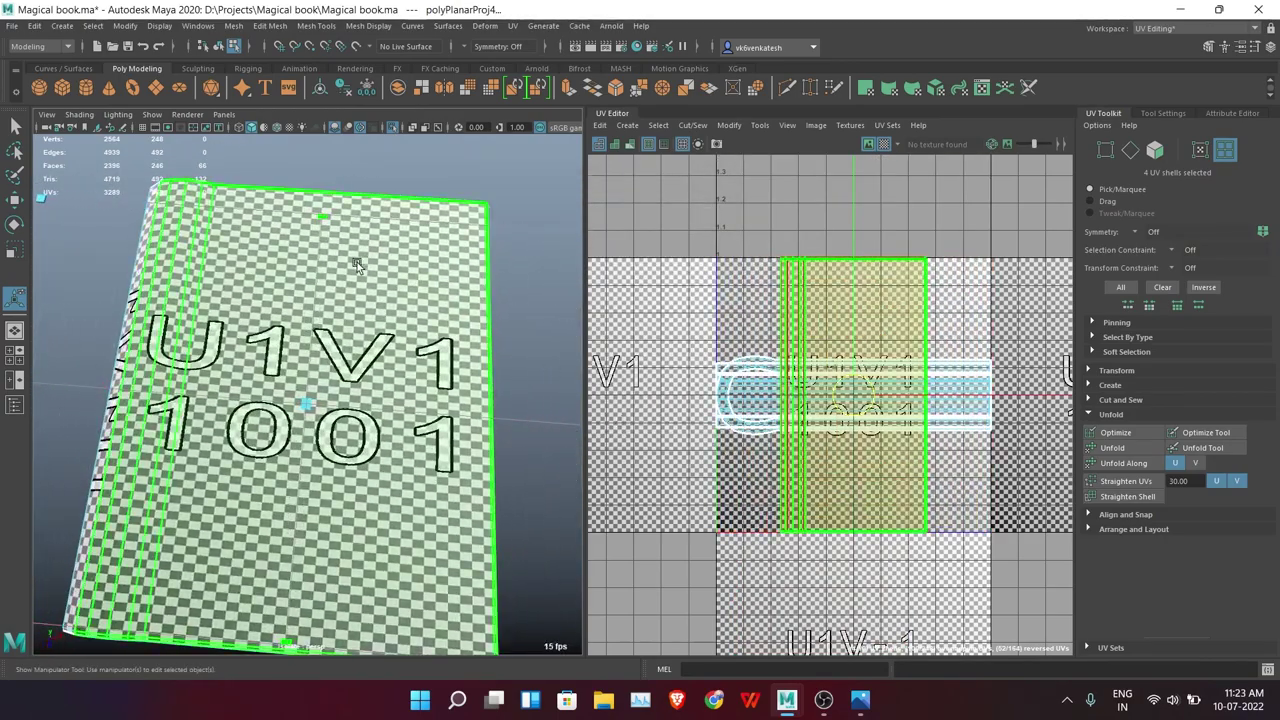
Select all faces and lay out the ten UV shells inside the 0–1 square
key("ctrl+1")
scroll(494, 441, "up", 3)
scroll(513, 505, "down", 5)
mouse_move(513, 505)
left_mouse_down("alt")
mouse_move(419, 505)
mouse_move(360, 470)
left_mouse_up("alt")
left_click_drag(600, 170, 1096, 553)
left_click(1113, 612)
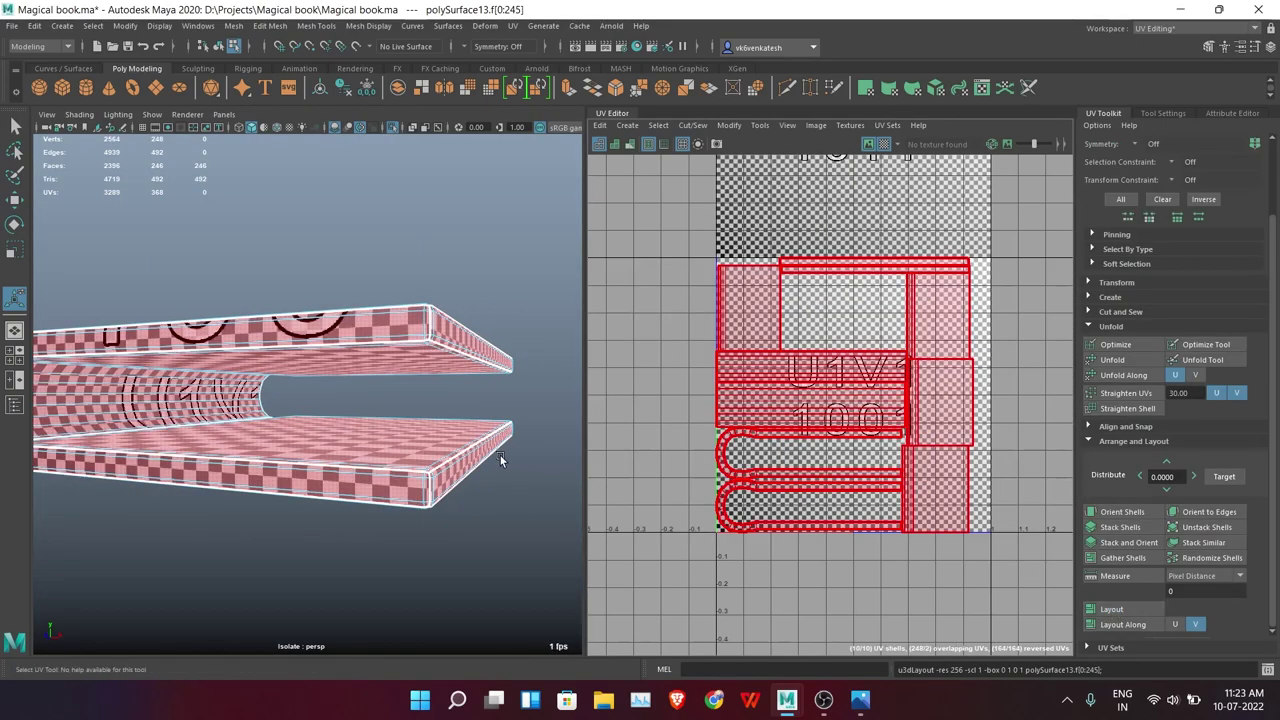
Show the whole book again and select the two U-shaped strap pieces
scroll(478, 470, "up", 2)
mouse_move(478, 470)
left_mouse_down("alt")
mouse_move(148, 485)
mouse_move(400, 279)
left_mouse_up("alt")
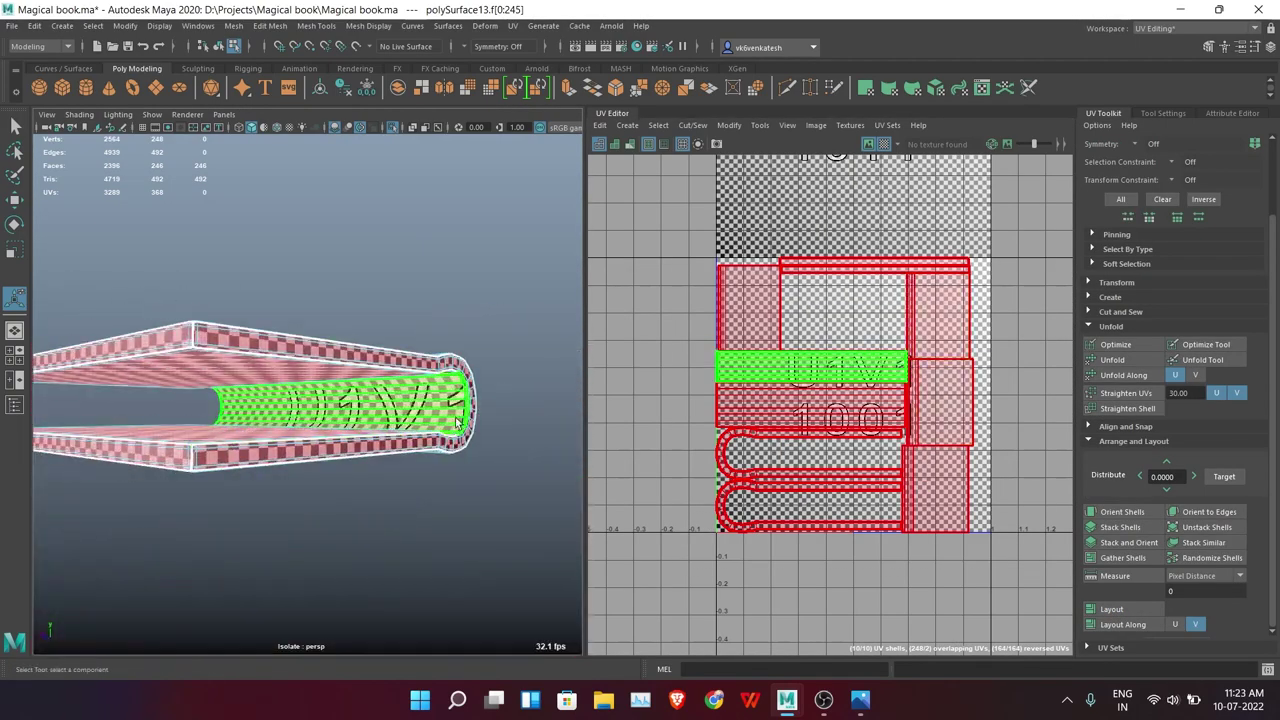
left_click(400, 279)
left_click(362, 433)
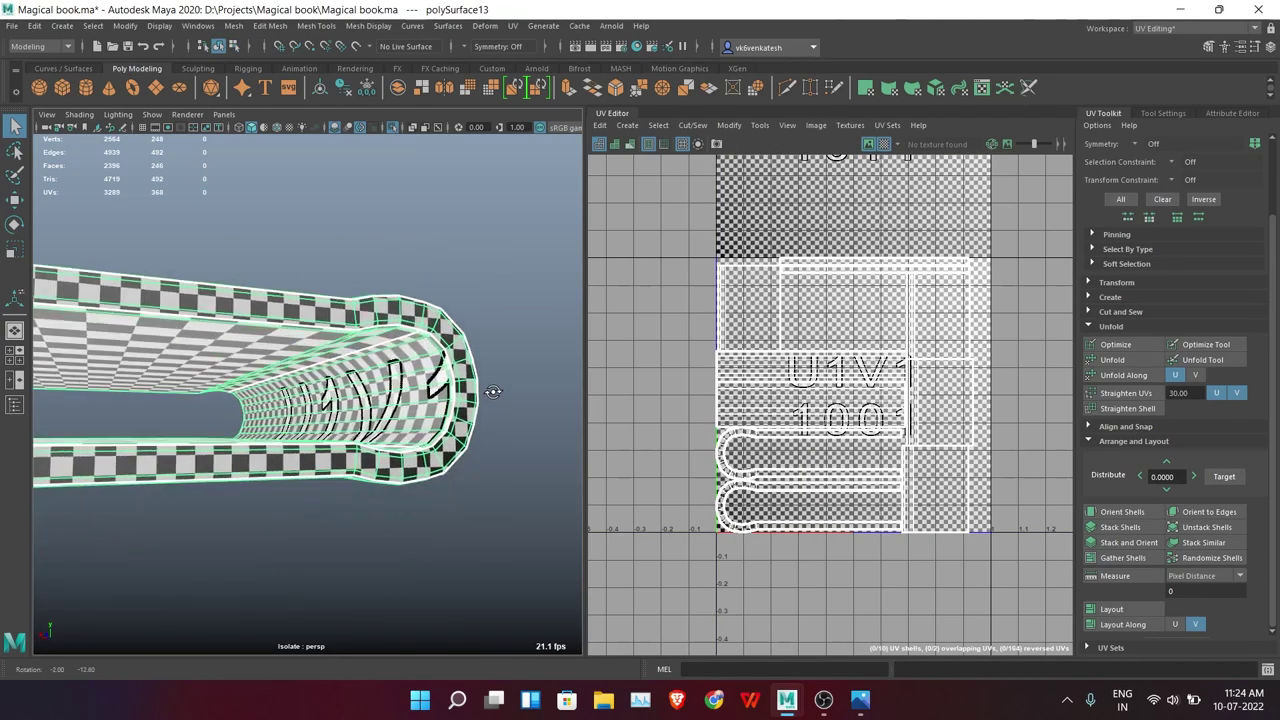
left_click_drag(362, 433, 530, 150, "alt")
key("ctrl+1")
scroll(410, 329, "down", 5)
scroll(410, 329, "up", 5)
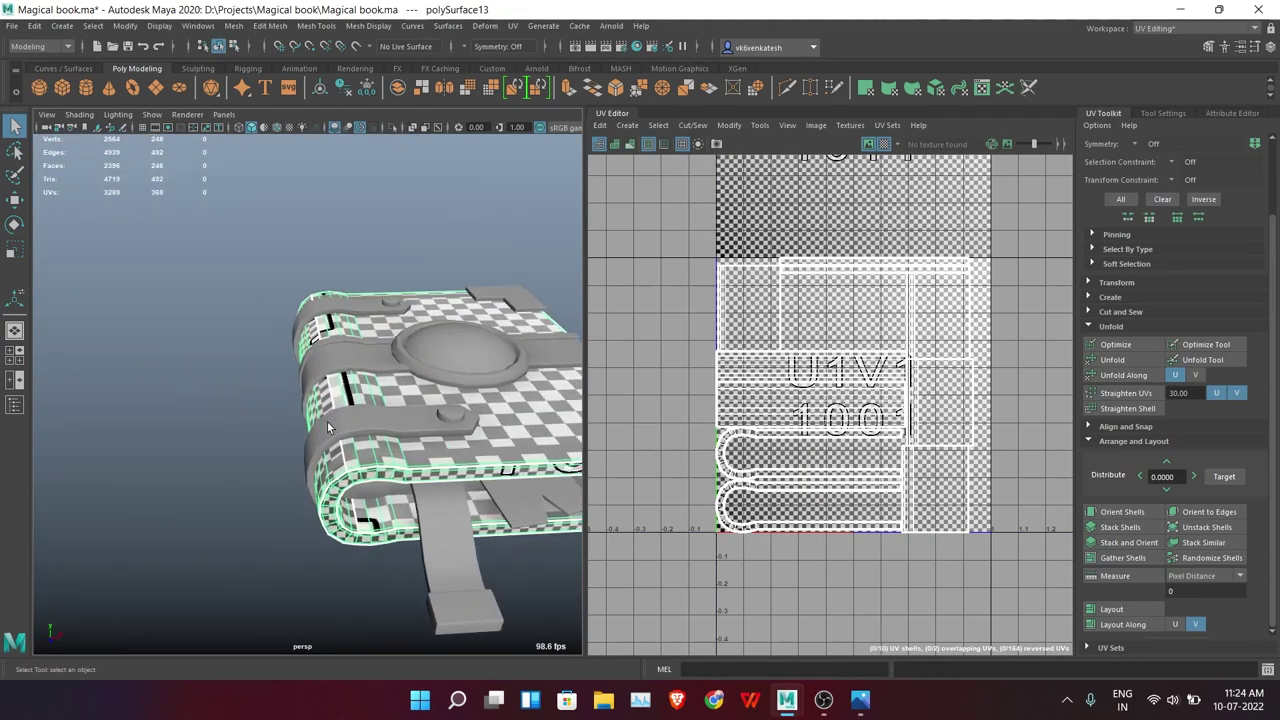
left_click_drag(327, 421, 380, 300, "alt")
left_click(391, 127)
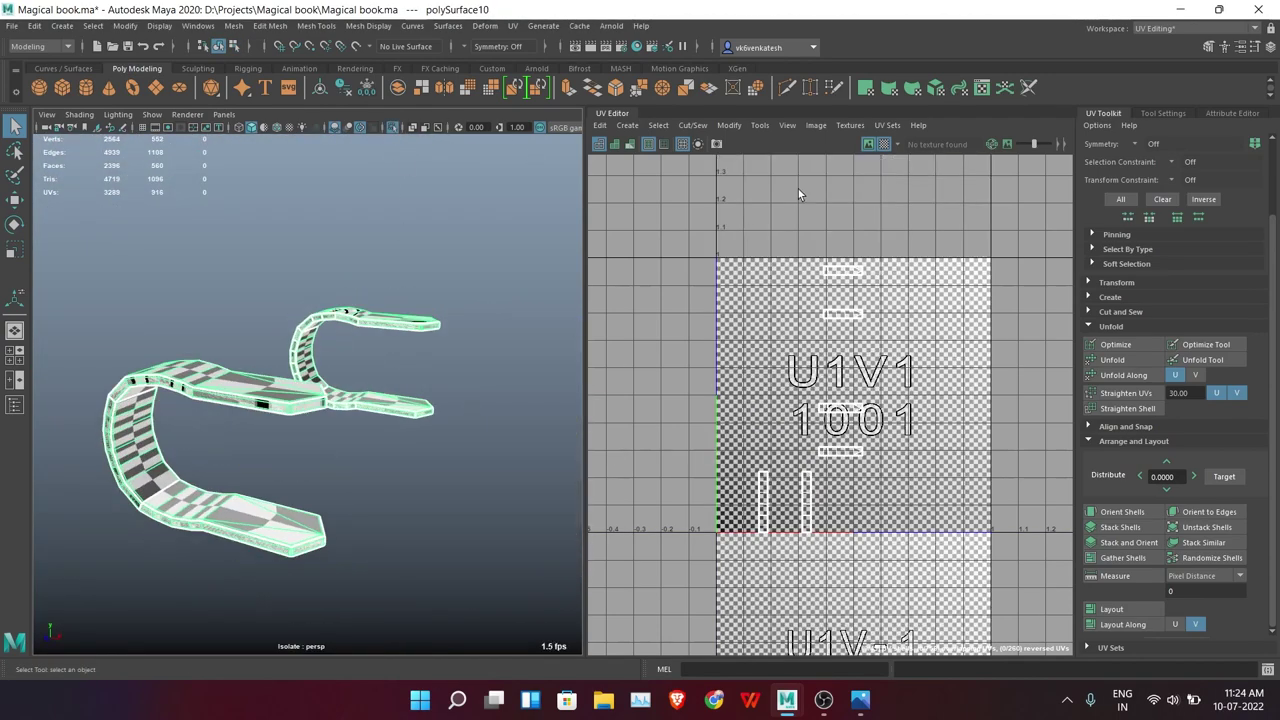
Re-project the strap pieces' UVs with automatic mapping
left_click(884, 143)
right_click(432, 247)
scroll(330, 520, "up", 3)
left_click_drag(330, 520, 252, 351, "alt")
right_click_drag(253, 339, 320, 345)
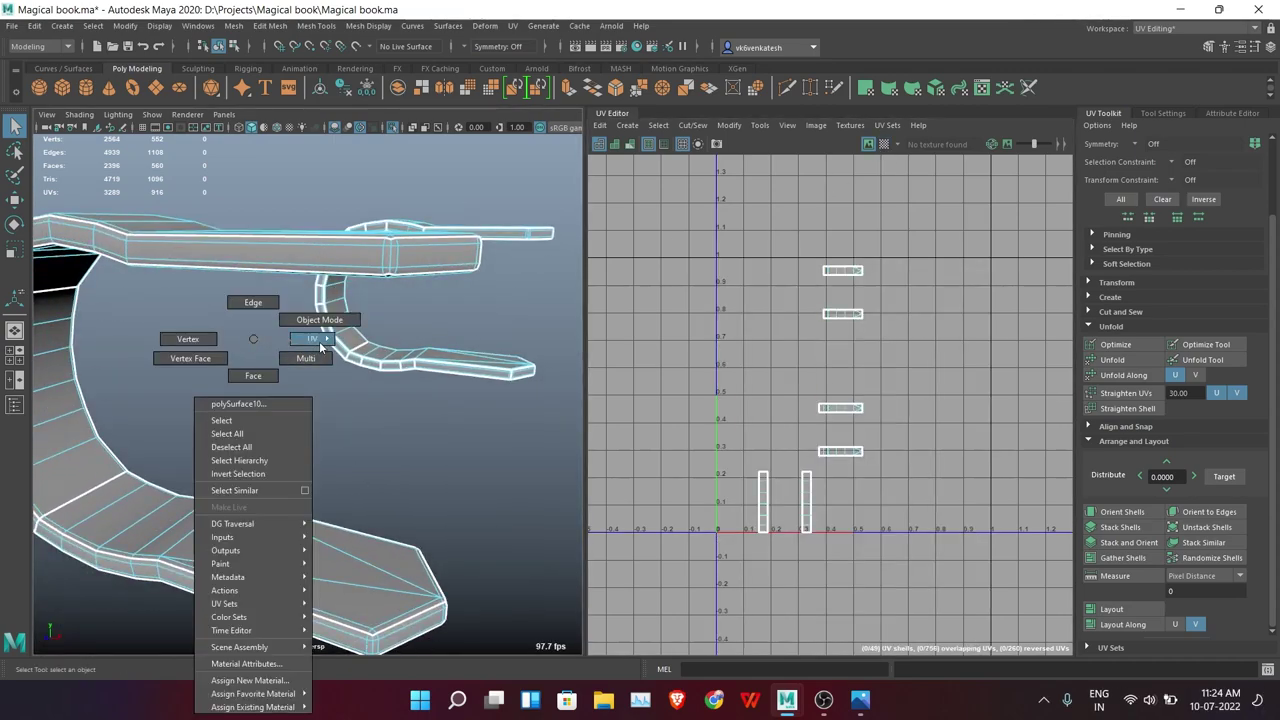
left_click(212, 520)
mouse_move(212, 520)
left_mouse_down("alt")
mouse_move(230, 253)
mouse_move(456, 487)
mouse_move(273, 442)
left_mouse_up("alt")
left_click(273, 442)
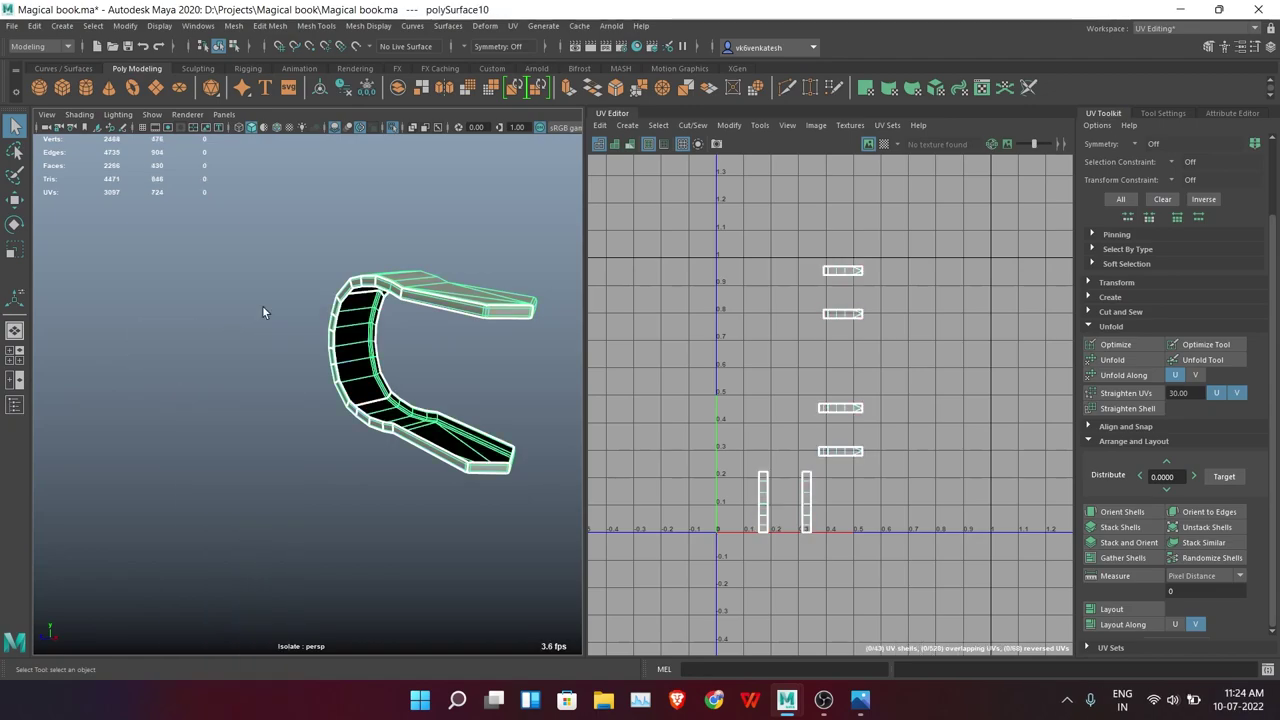
left_click(512, 25)
left_click(540, 113)
Cut UV seams along the strap edges with the 3D Cut and Sew UV Tool
left_click_drag(290, 340, 332, 351, "alt")
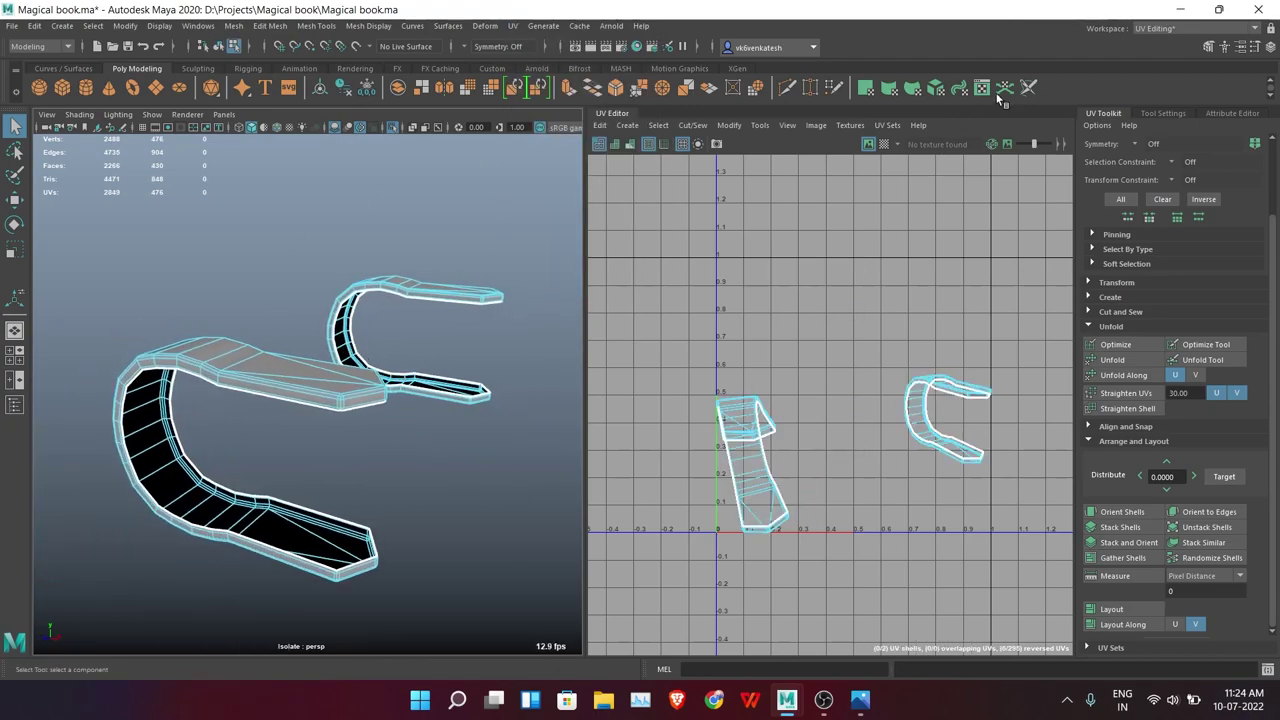
left_click(1028, 87)
left_click(883, 143)
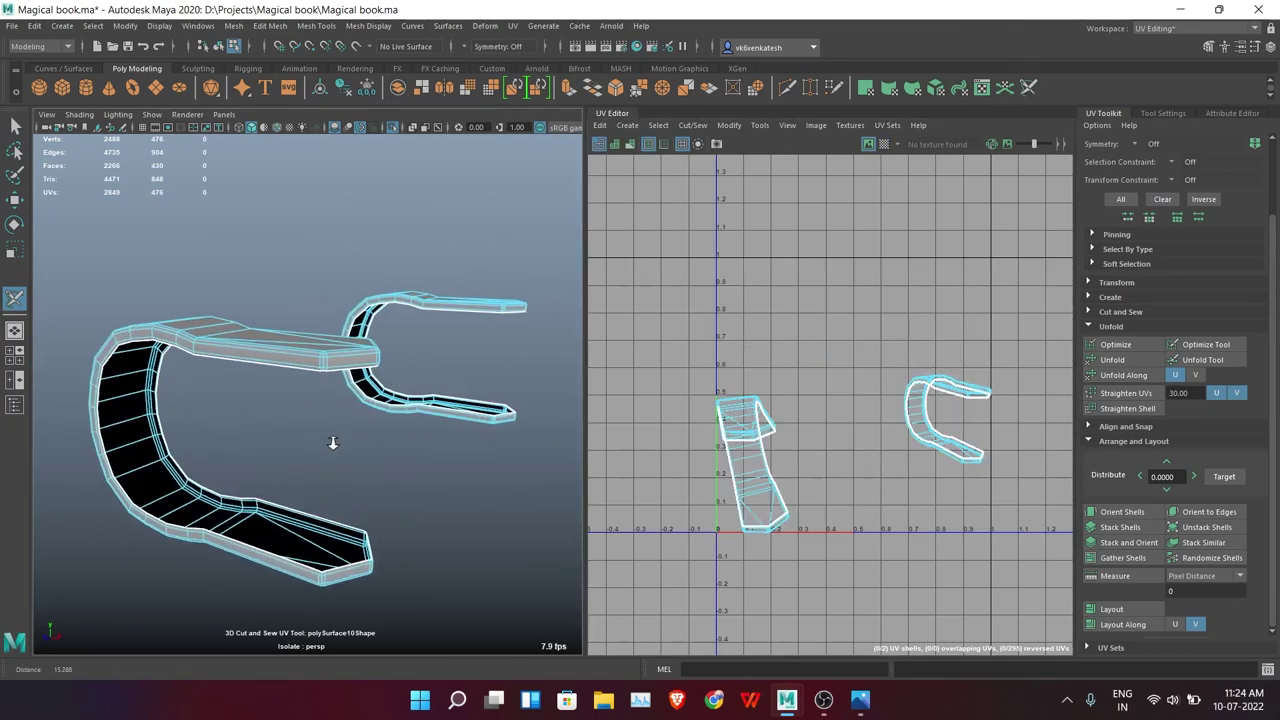
right_click_drag(333, 442, 357, 300, "alt")
left_click(357, 302)
mouse_move(357, 302)
left_mouse_down("alt")
mouse_move(410, 443)
mouse_move(267, 398)
left_mouse_up("alt")
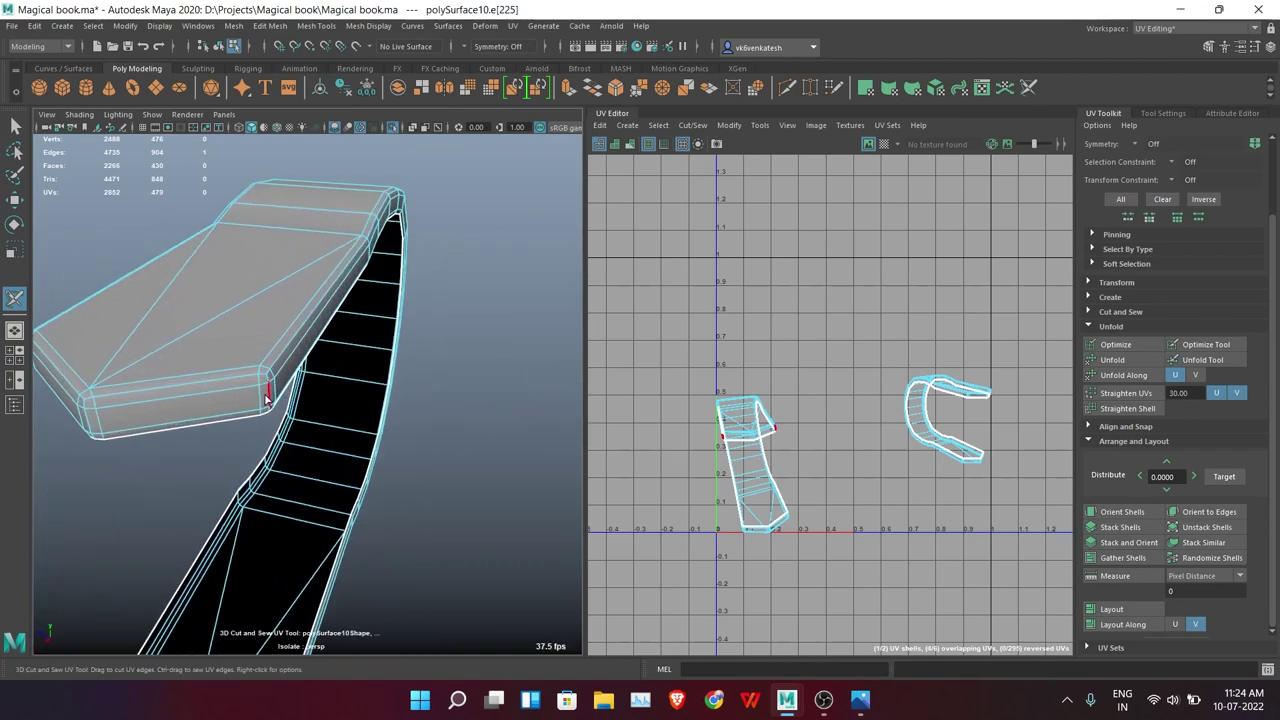
mouse_move(421, 472)
left_mouse_down("alt")
mouse_move(499, 458)
mouse_move(358, 538)
mouse_move(274, 560)
mouse_move(440, 372)
mouse_move(300, 337)
left_mouse_up("alt")
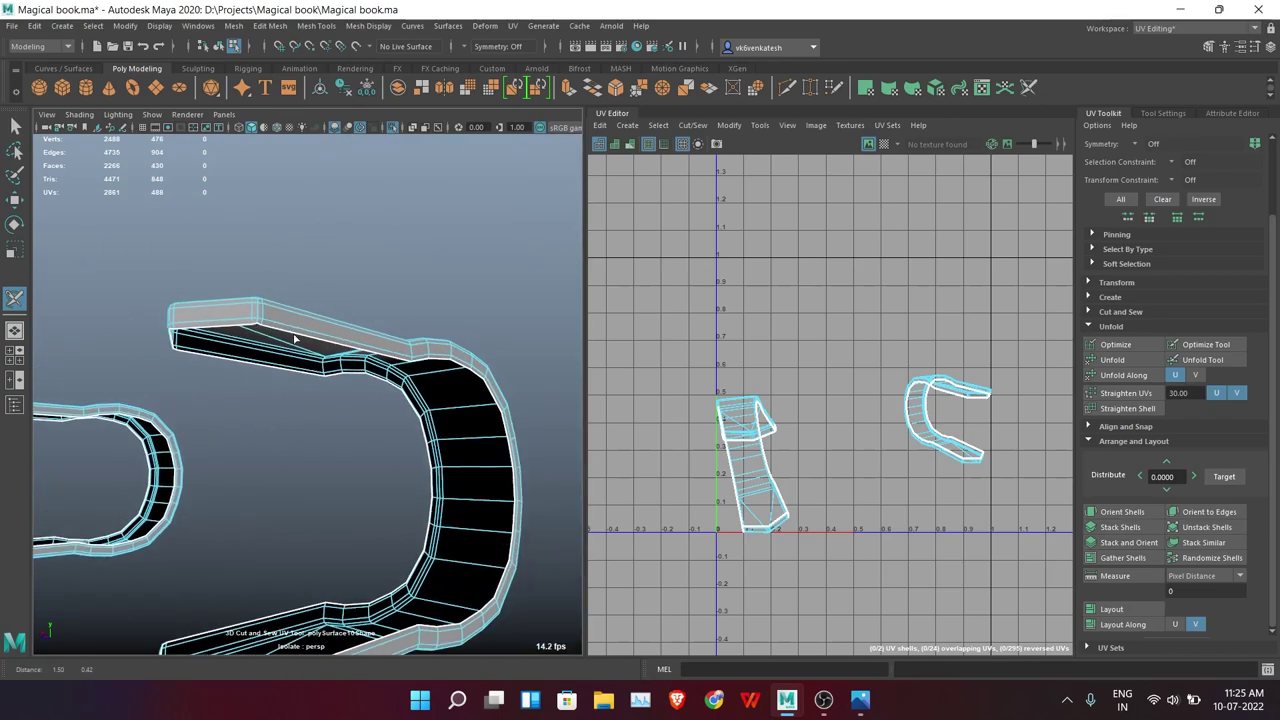
mouse_move(300, 337)
right_mouse_down("alt")
mouse_move(343, 423)
mouse_move(435, 345)
right_mouse_up("alt")
left_click_drag(460, 422, 360, 450, "alt")
mouse_move(360, 450)
right_mouse_down("alt")
mouse_move(329, 451)
mouse_move(459, 384)
mouse_move(292, 258)
right_mouse_up("alt")
Rotate the left strap shell upright and lay both strap shells side by side in 0–1
right_click(292, 258)
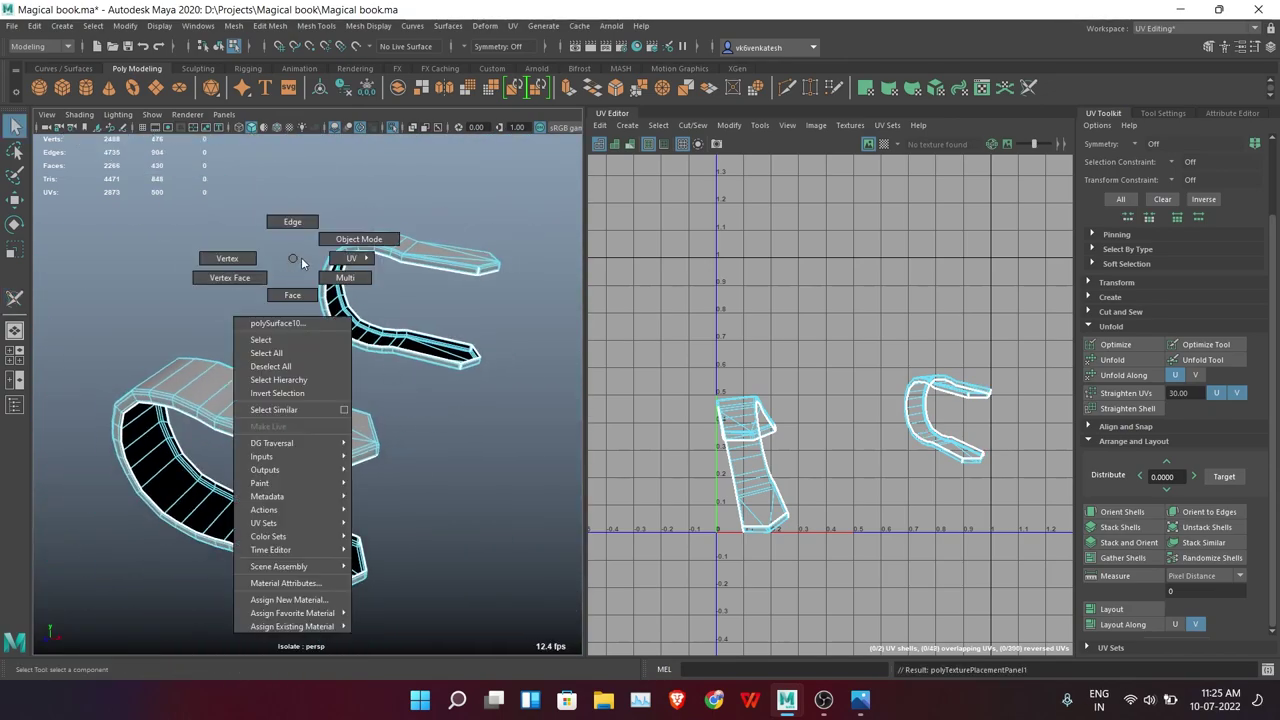
left_click(893, 143)
key("e")
left_click(748, 449)
left_click_drag(860, 330, 900, 430)
left_click(945, 413)
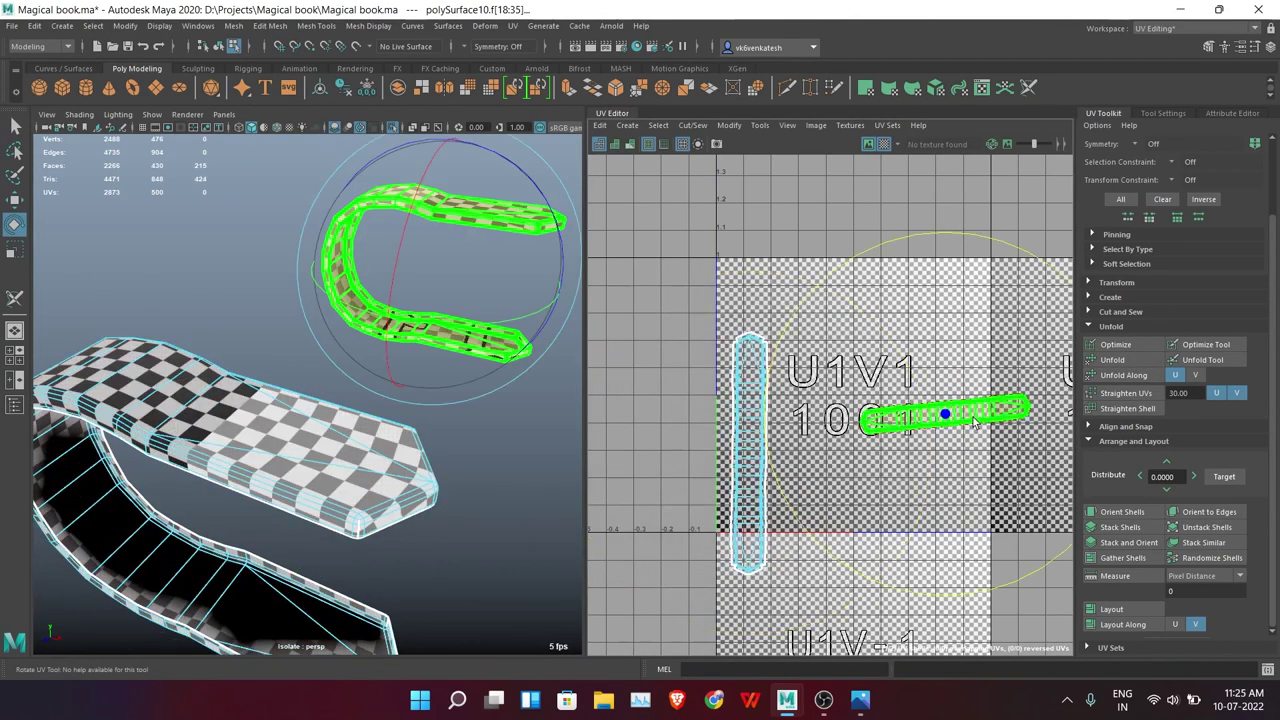
left_click(1111, 609)
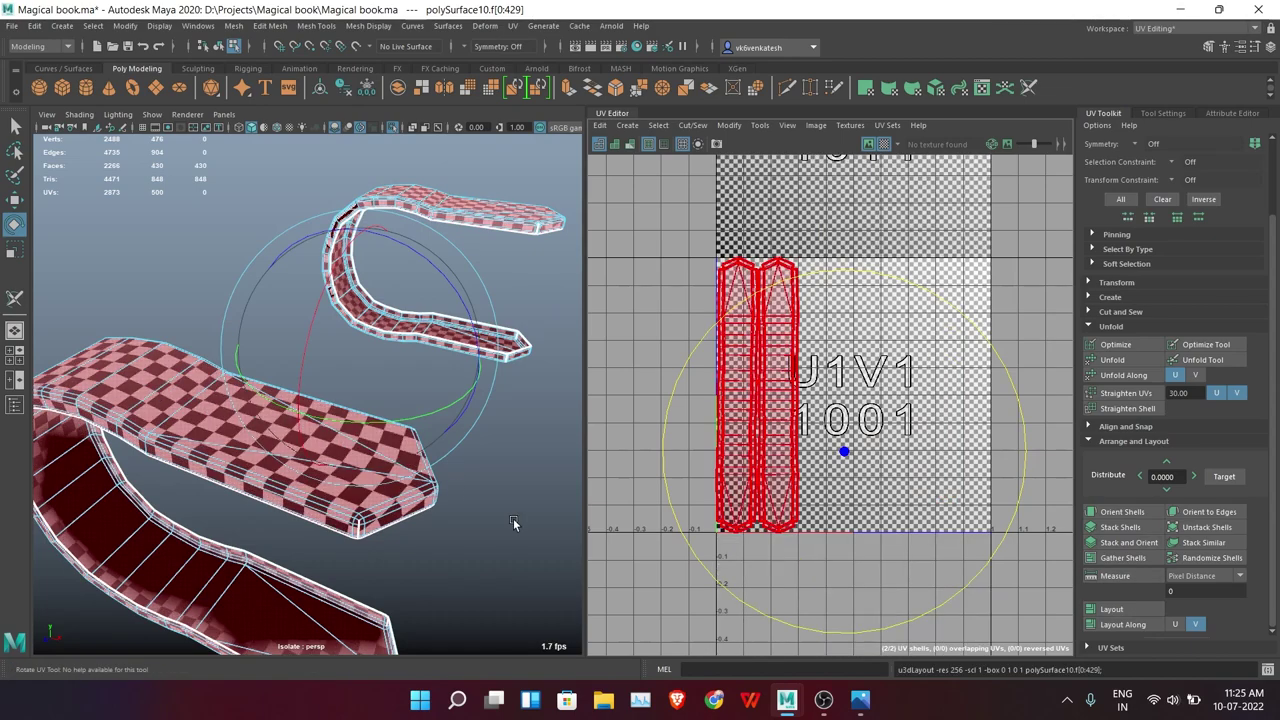
Exit isolation to show the whole book and turn to the next piece
mouse_move(515, 522)
left_mouse_down("alt")
mouse_move(500, 480)
mouse_move(438, 540)
left_mouse_up("alt")
key("ctrl+1")
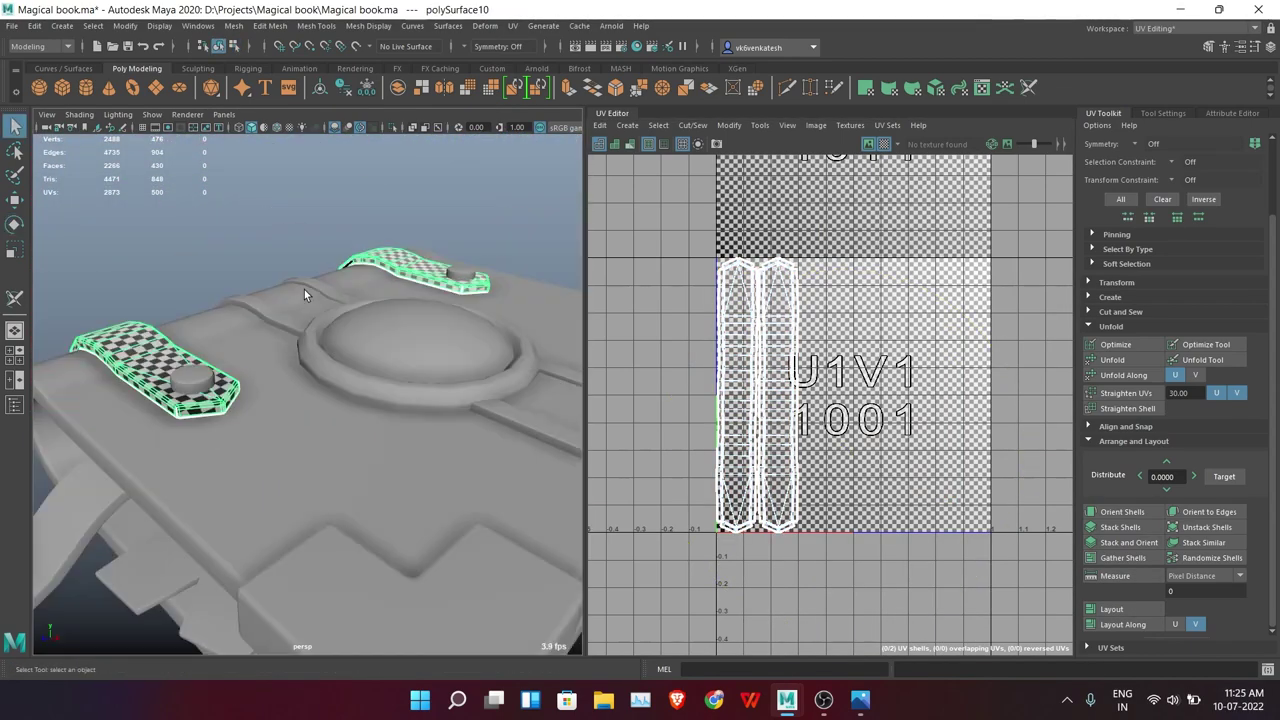
left_click_drag(304, 289, 380, 300, "alt")
Isolate the clip-shaped piece polySurface7 and give it a camera-based UV projection
left_click(400, 330)
key("q")
key("ctrl+1")
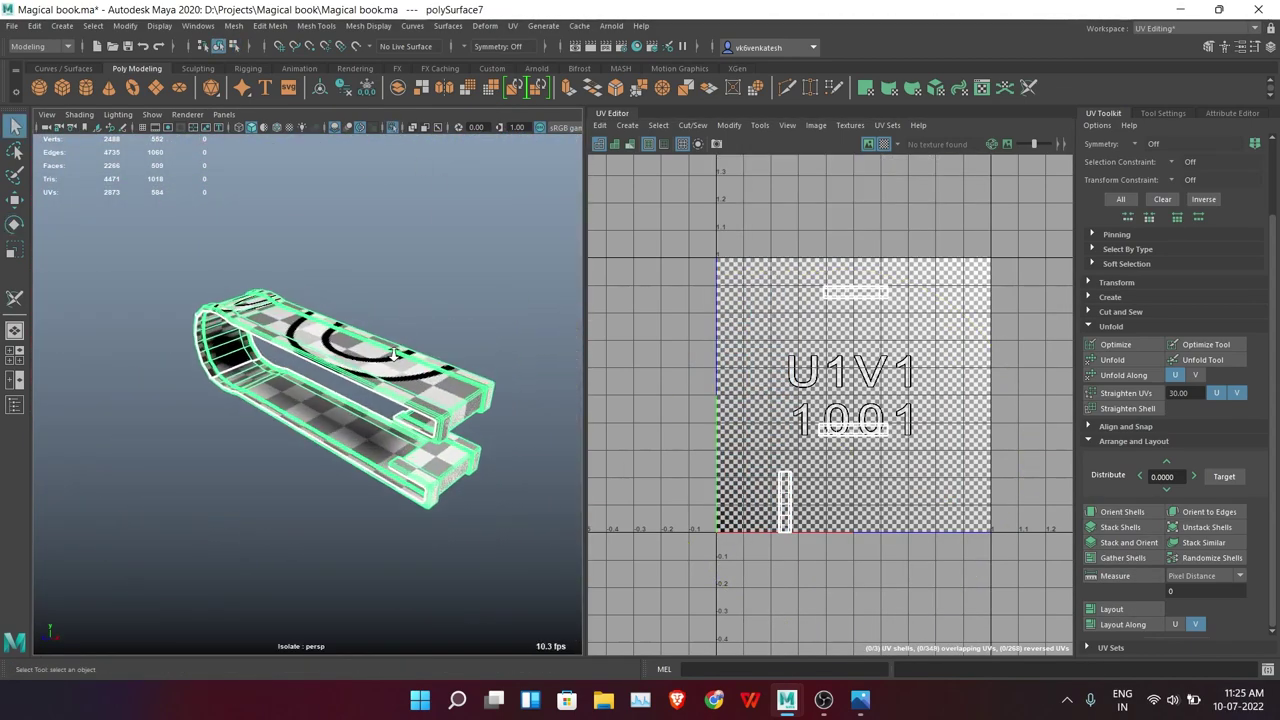
left_click(512, 25)
left_click(550, 135)
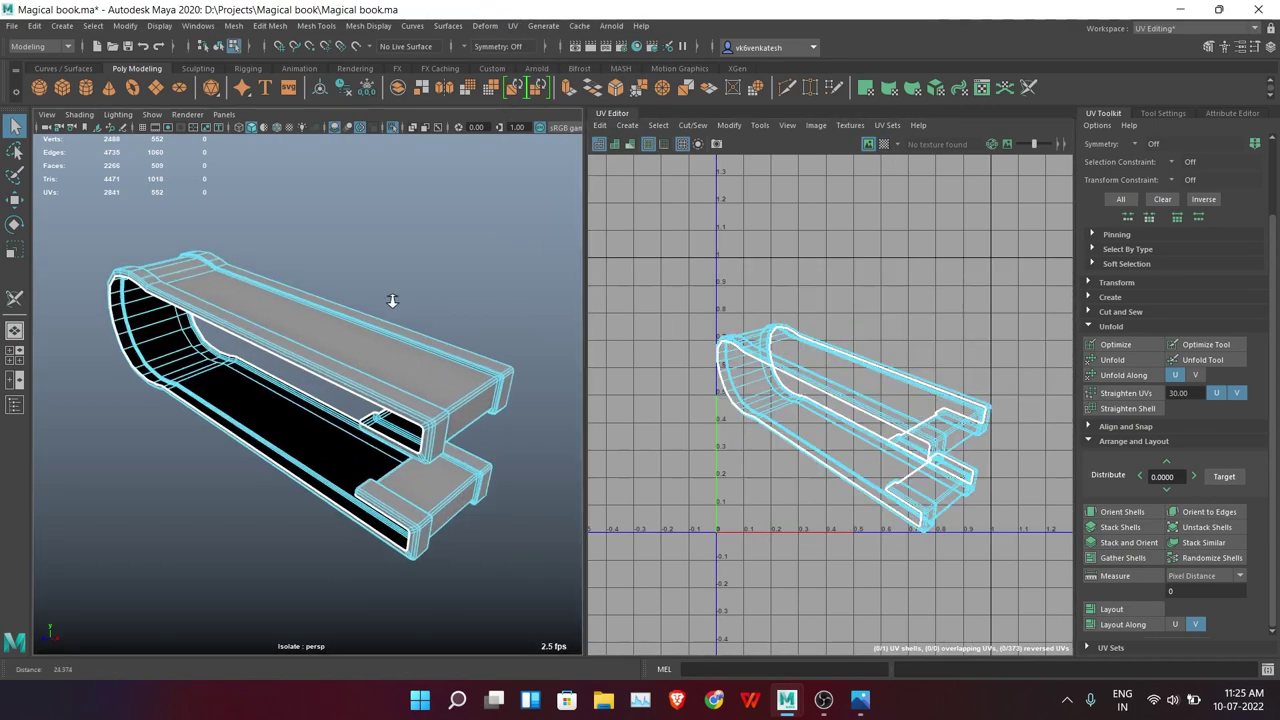
Cut UV seams around the clasp piece's end and end cap with the 3D Cut and Sew tool
left_click_drag(449, 190, 508, 217, "alt")
right_click_drag(508, 217, 320, 366, "alt")
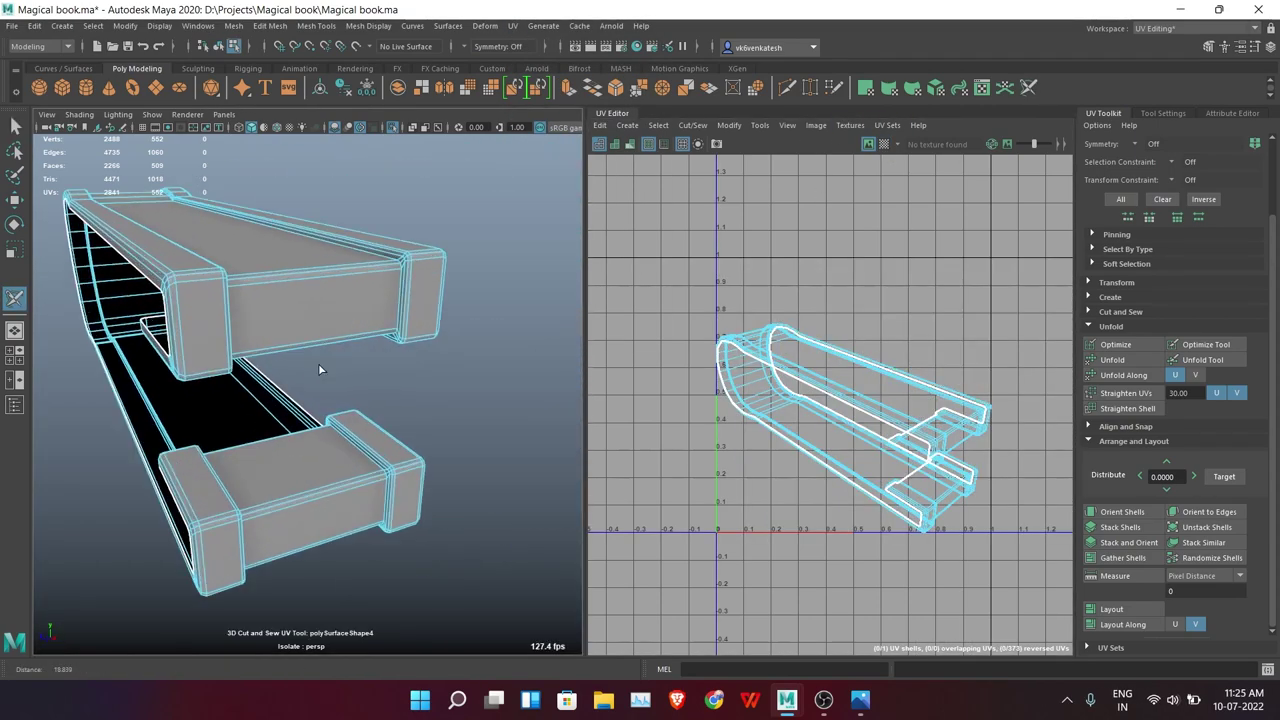
mouse_move(320, 366)
left_mouse_down("alt")
mouse_move(296, 362)
mouse_move(300, 266)
mouse_move(400, 280)
left_mouse_up("alt")
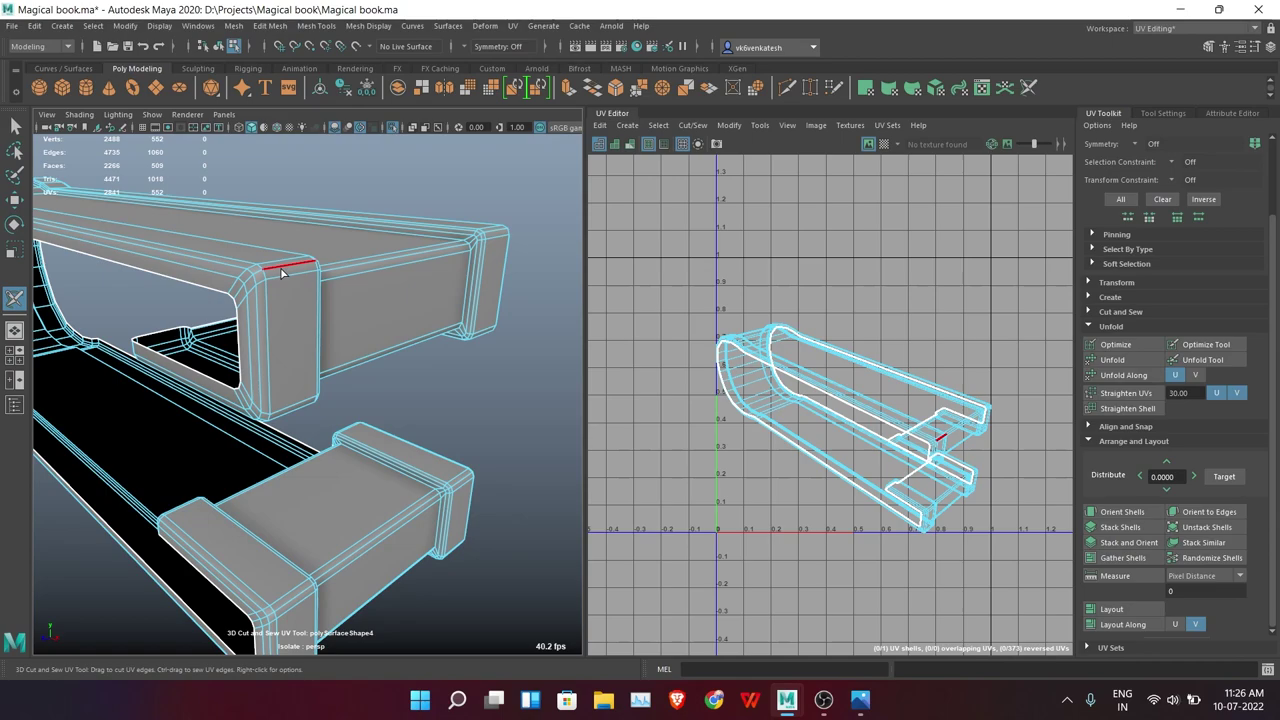
left_click(300, 266)
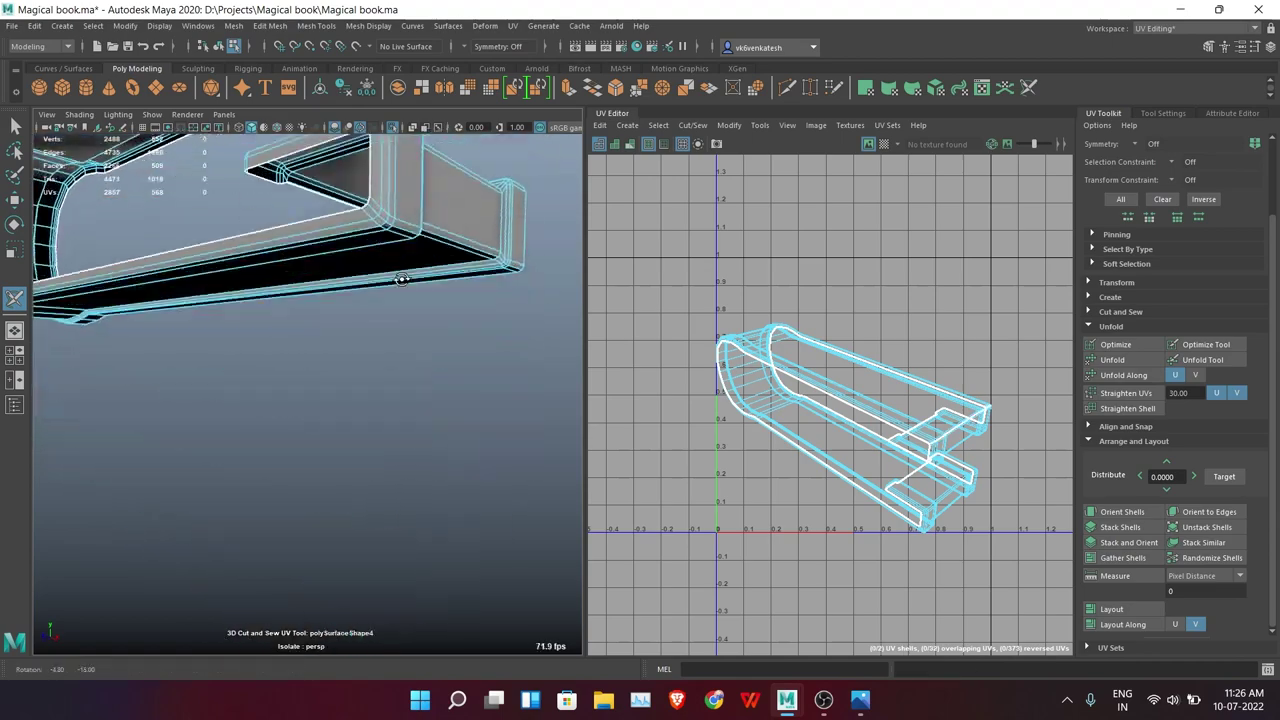
left_click(400, 230)
mouse_move(400, 230)
left_mouse_down("alt")
mouse_move(414, 357)
mouse_move(343, 349)
mouse_move(352, 393)
mouse_move(227, 390)
mouse_move(366, 296)
mouse_move(145, 355)
mouse_move(363, 371)
mouse_move(410, 440)
left_mouse_up("alt")
left_click(352, 393)
Cut the remaining seams along the clasp piece's long edge and open end
left_click(145, 355)
middle_click_drag(410, 440, 418, 393, "alt")
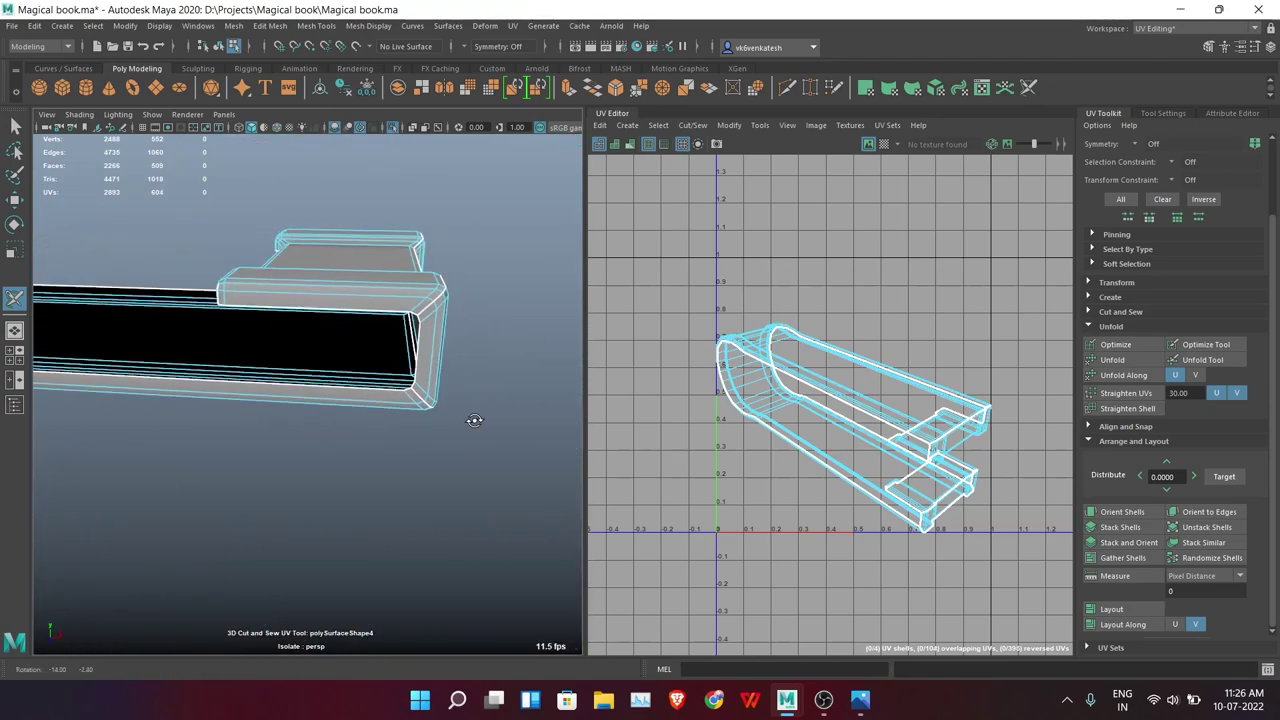
left_click_drag(338, 425, 511, 423, "alt")
left_click(380, 430)
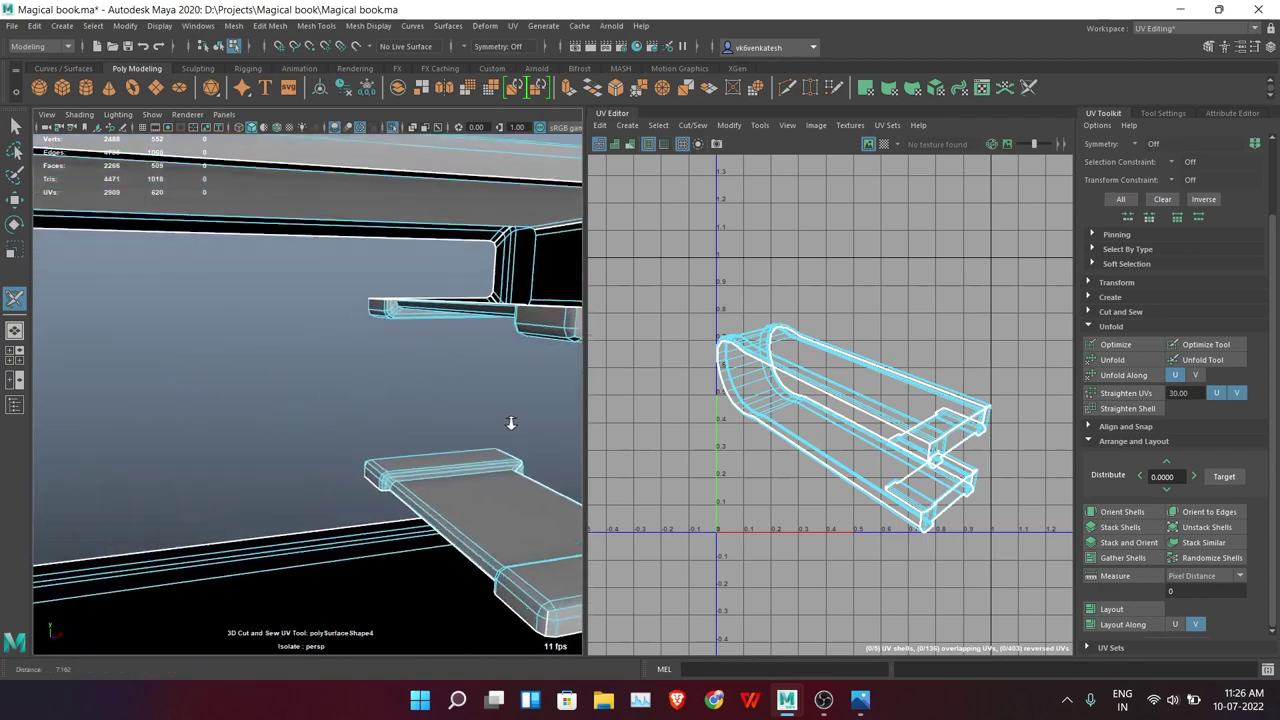
left_click(536, 322)
mouse_move(536, 322)
left_mouse_down("alt")
mouse_move(377, 371)
mouse_move(336, 245)
left_mouse_up("alt")
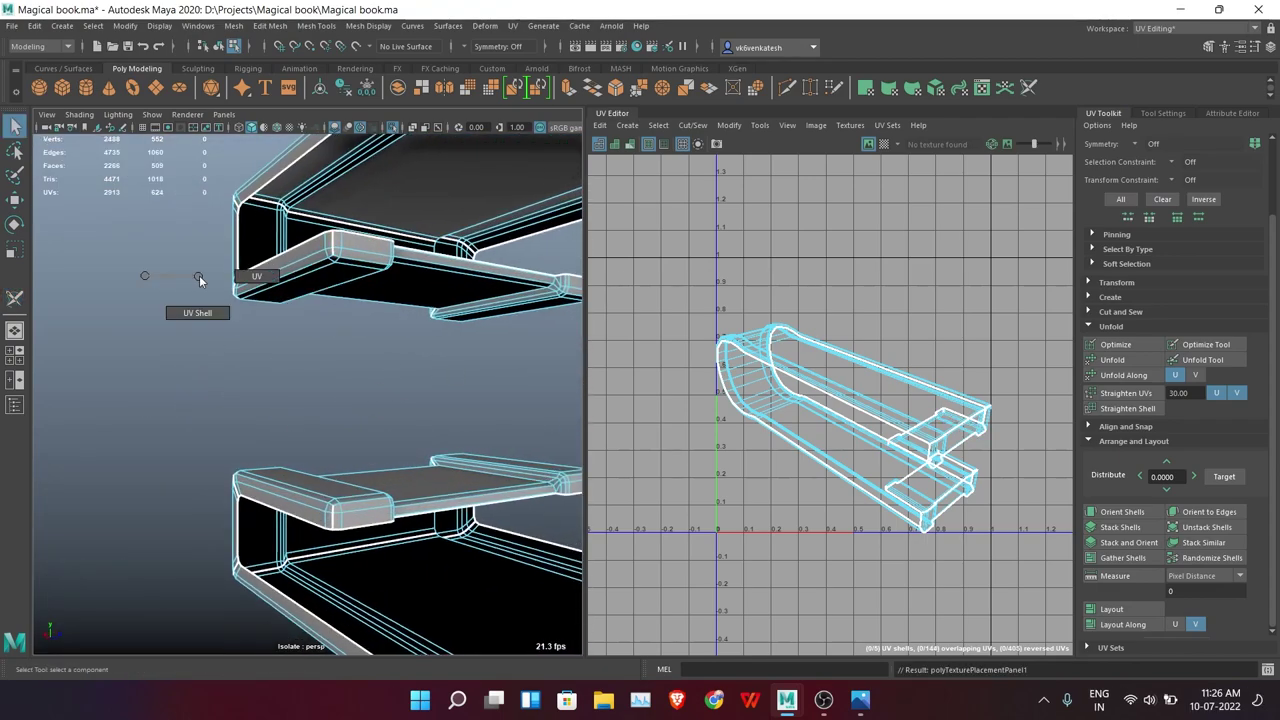
left_click(1143, 359)
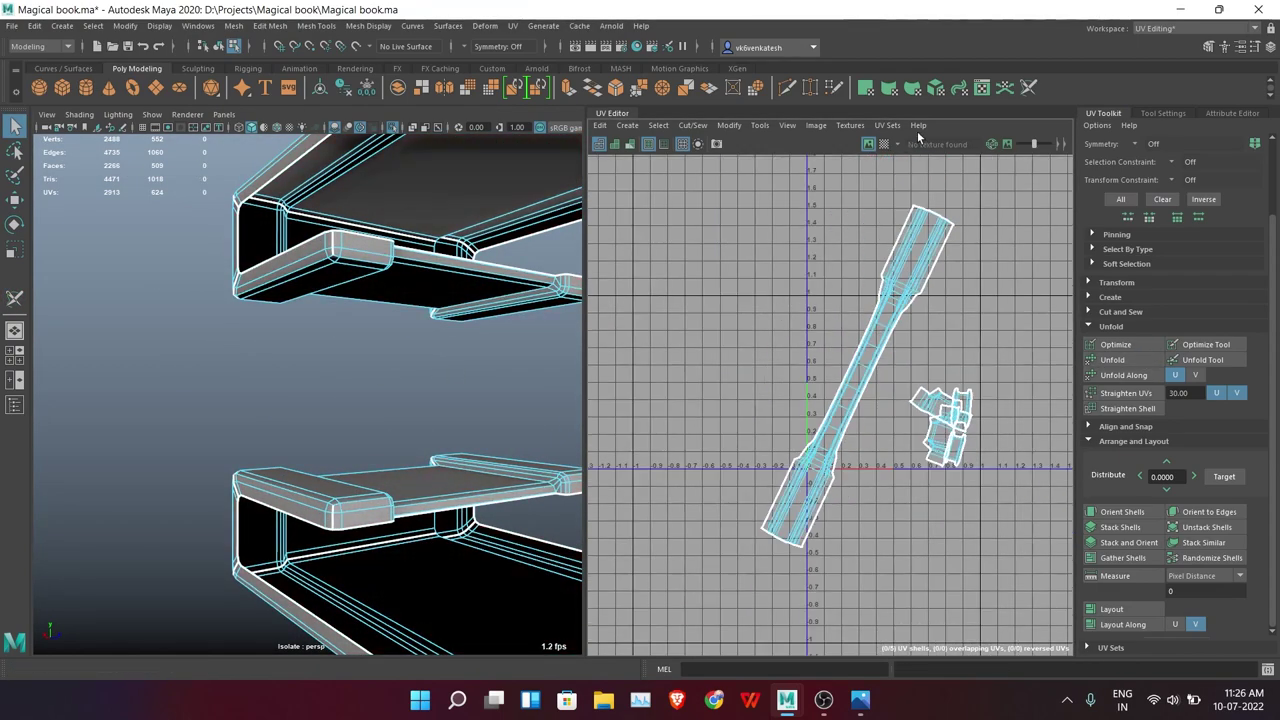
Unfold the clasp piece into one long shell and rotate that shell upright
left_click(884, 143)
mouse_move(340, 350)
left_mouse_down("alt")
mouse_move(281, 380)
mouse_move(340, 420)
left_mouse_up("alt")
left_click(862, 370)
key("e")
left_click_drag(870, 555, 946, 543)
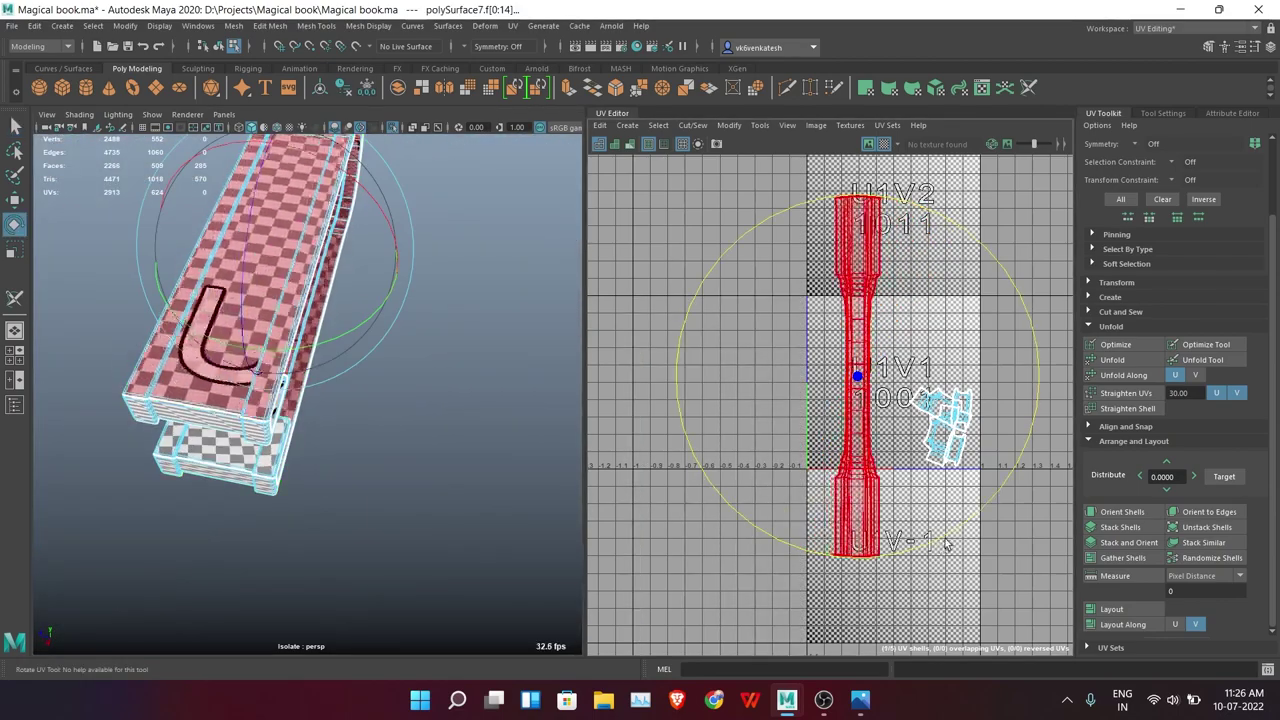
Hide the checker and cut a UV seam across the strap's middle
left_click(417, 389)
mouse_move(417, 389)
left_mouse_down("alt")
mouse_move(205, 305)
mouse_move(312, 441)
mouse_move(430, 470)
left_mouse_up("alt")
left_click(881, 145)
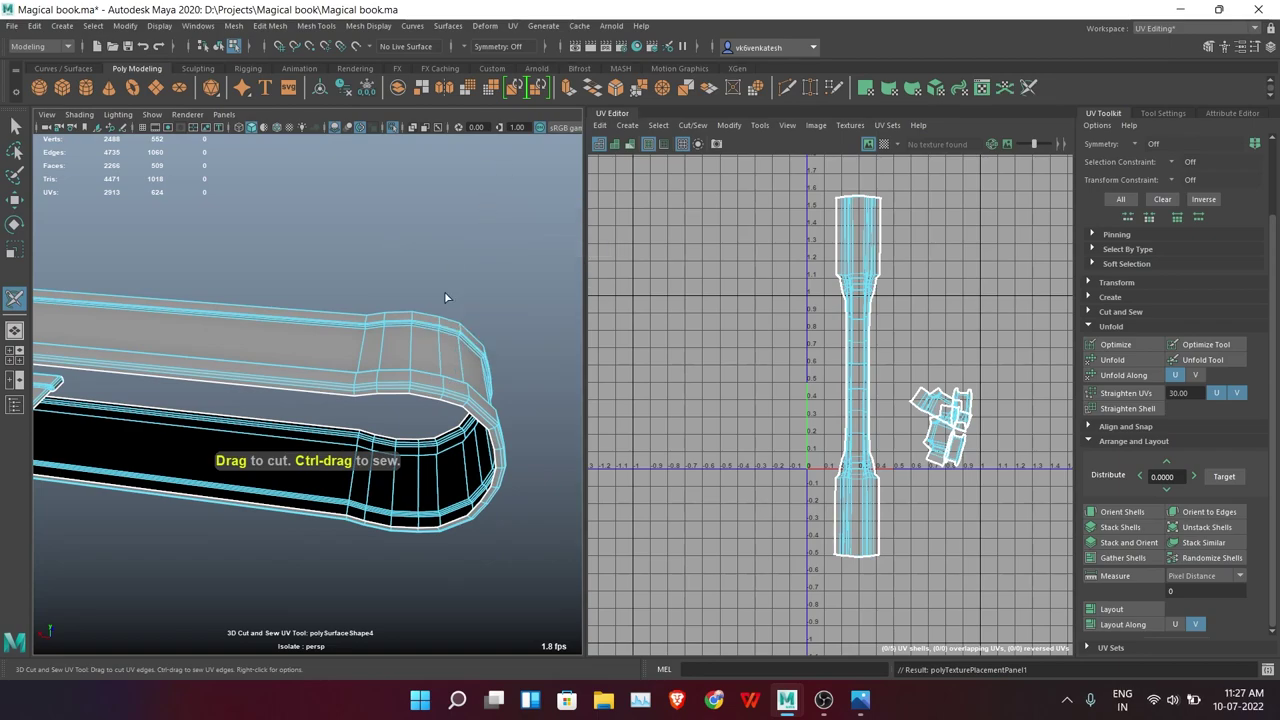
left_click_drag(446, 297, 420, 330, "alt")
mouse_move(455, 315)
left_mouse_down()
mouse_move(460, 335)
mouse_move(420, 320)
mouse_move(443, 357)
mouse_move(474, 259)
left_mouse_up()
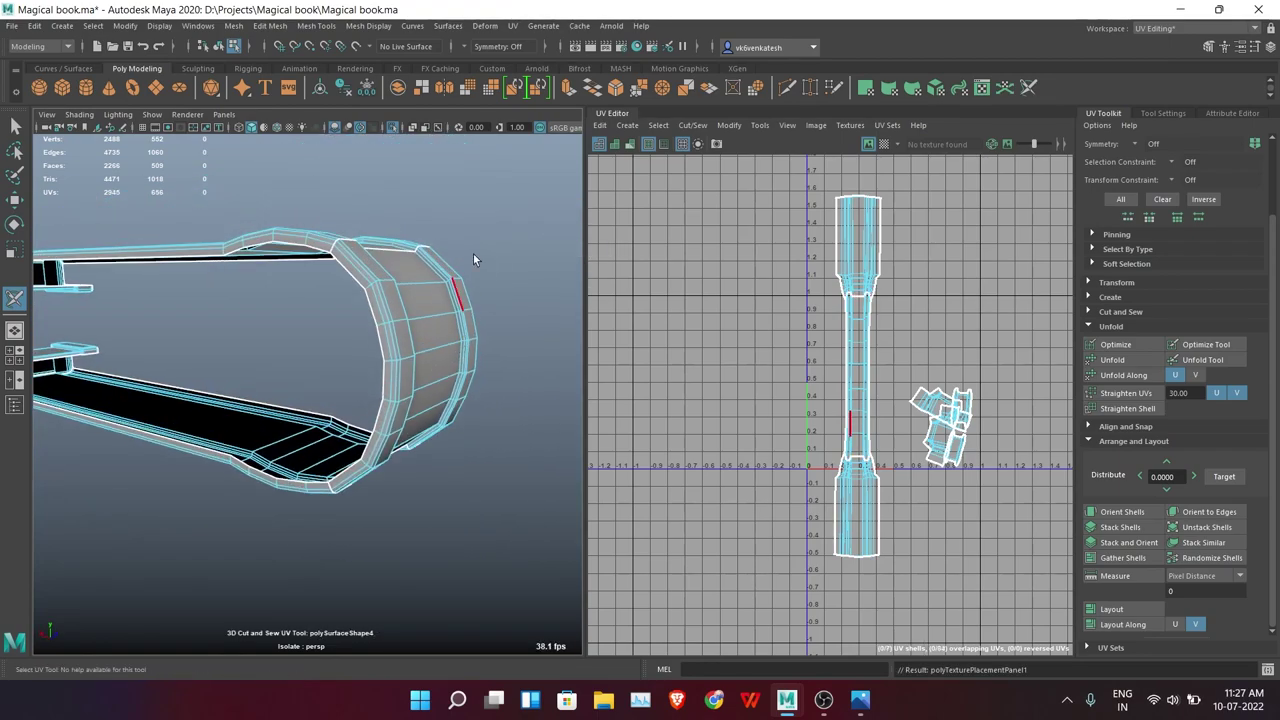
Planar-map the strap's middle faces along the X axis and shrink the projected shell
left_click(448, 338)
right_click_drag(498, 254, 498, 268, "shift")
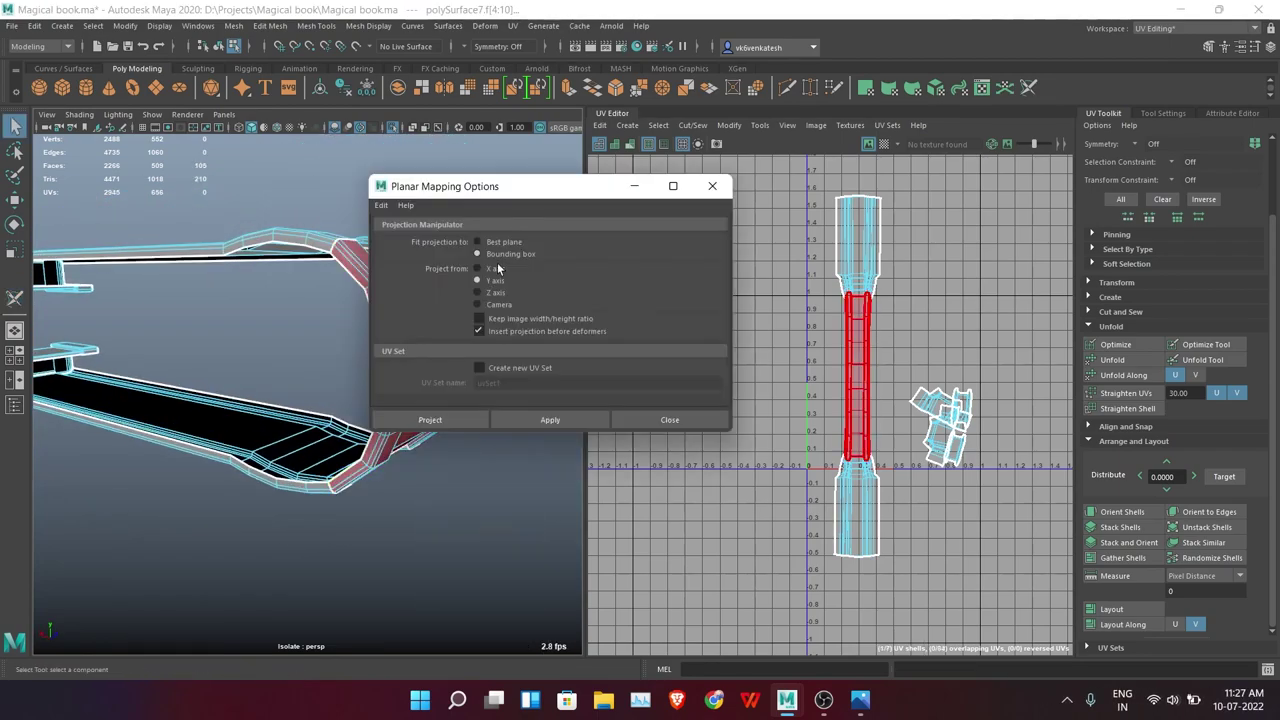
left_click(439, 420)
left_click(881, 145)
left_click_drag(357, 386, 575, 180, "alt")
scroll(400, 400, "down", 3)
scroll(400, 400, "up", 4)
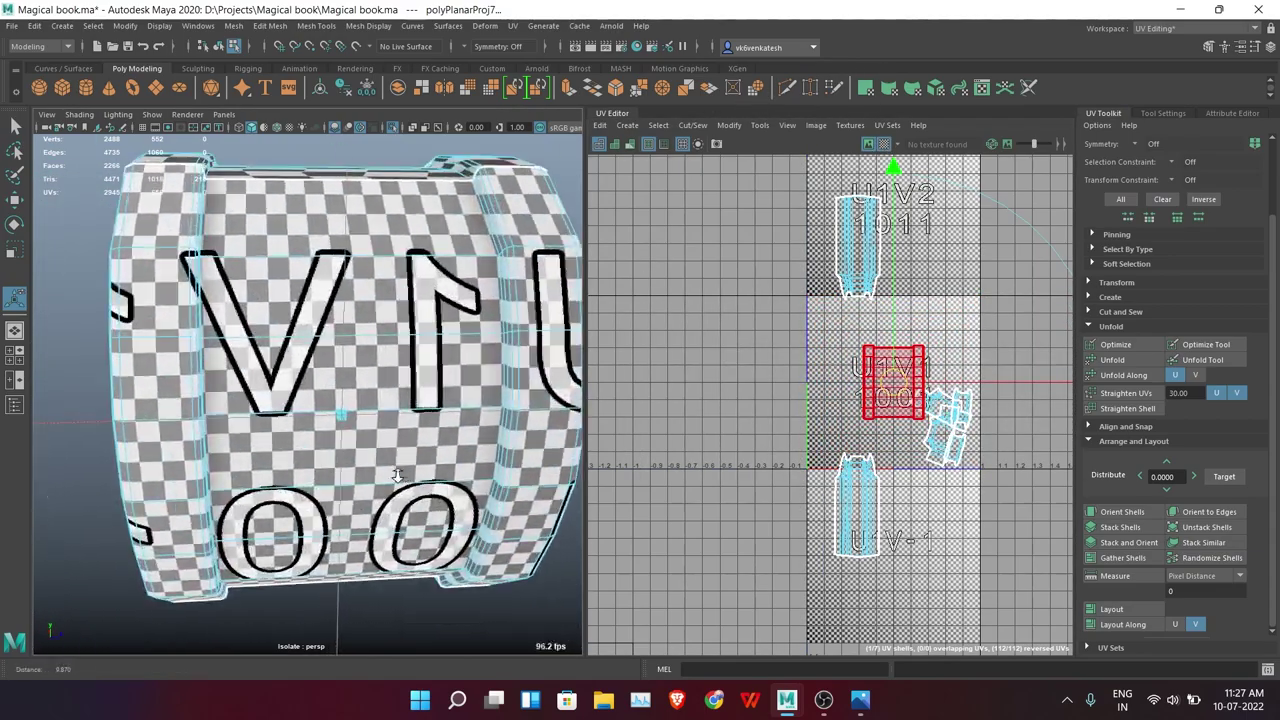
mouse_move(330, 390)
left_mouse_down("alt")
mouse_move(408, 390)
mouse_move(337, 520)
left_mouse_up("alt")
scroll(761, 248, "down", 1)
Lay out all of the strap's UV shells inside the 0–1 tile and turn off the checker
left_click_drag(761, 248, 1006, 580)
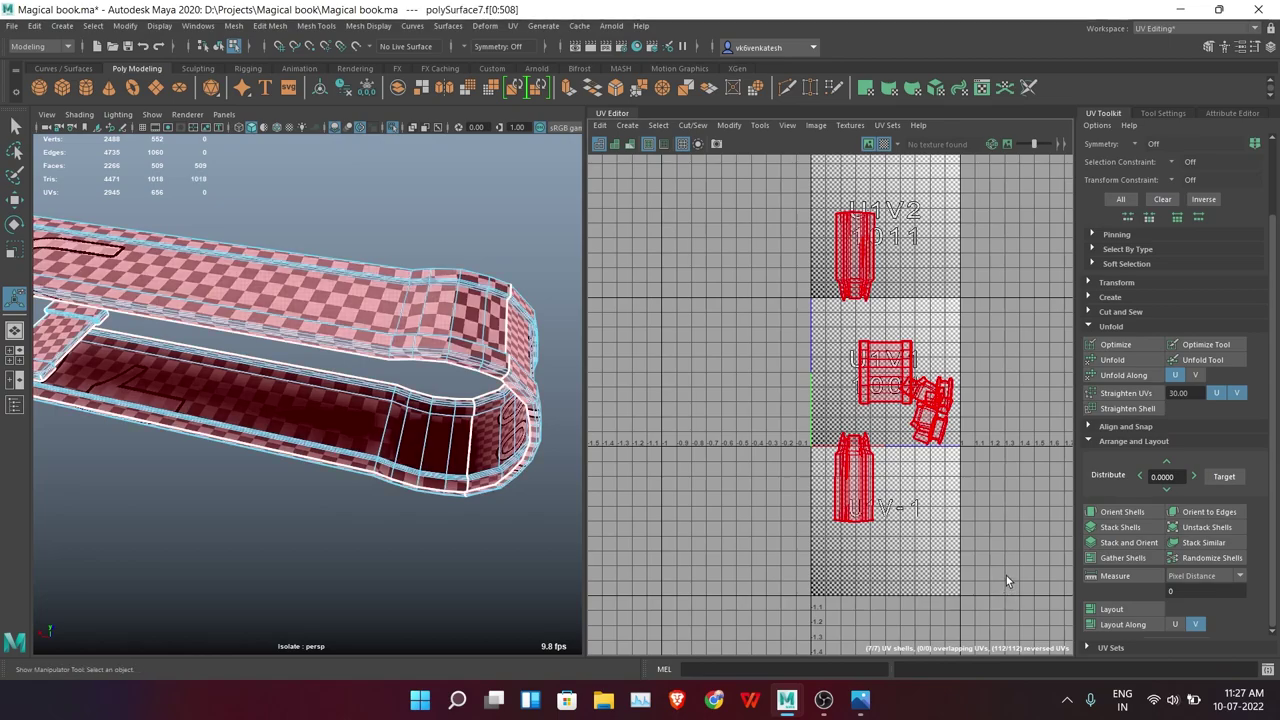
left_click(862, 452)
mouse_move(560, 450)
left_mouse_down("alt")
mouse_move(391, 449)
mouse_move(499, 449)
mouse_move(400, 457)
mouse_move(445, 461)
mouse_move(443, 423)
mouse_move(297, 390)
left_mouse_up("alt")
left_click(1112, 609)
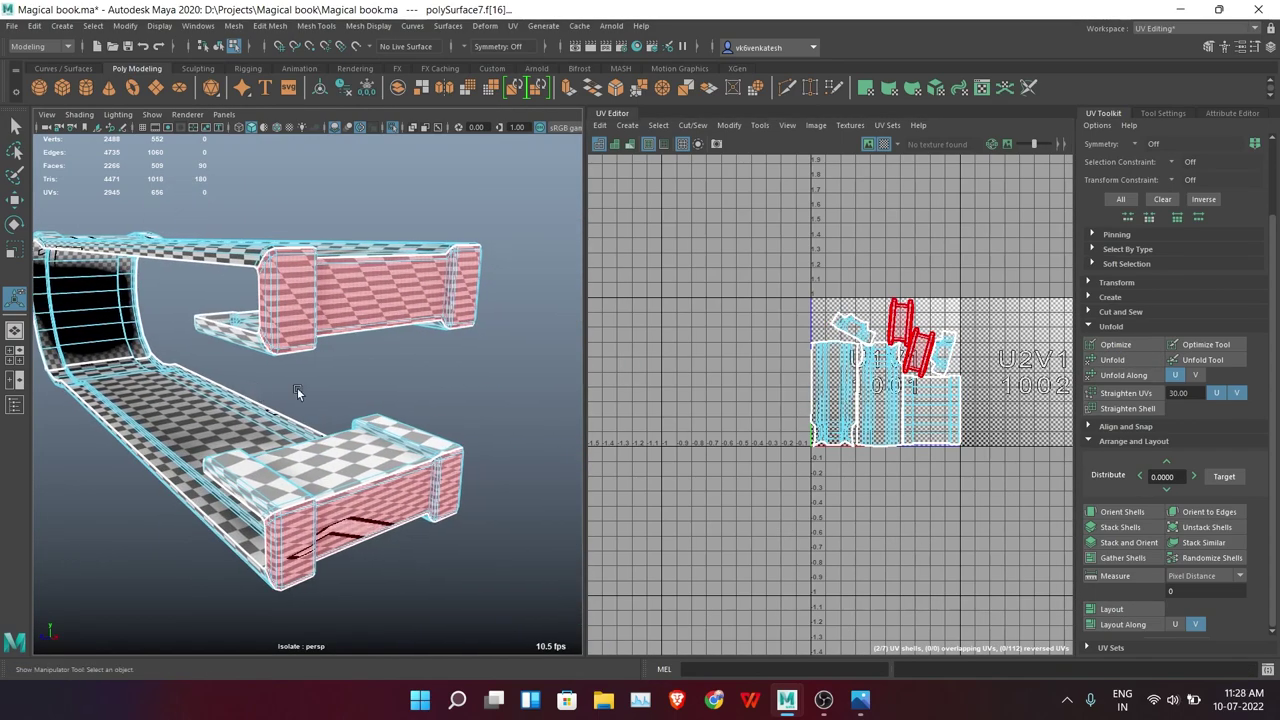
left_click(886, 143)
left_click_drag(504, 308, 432, 367, "alt")
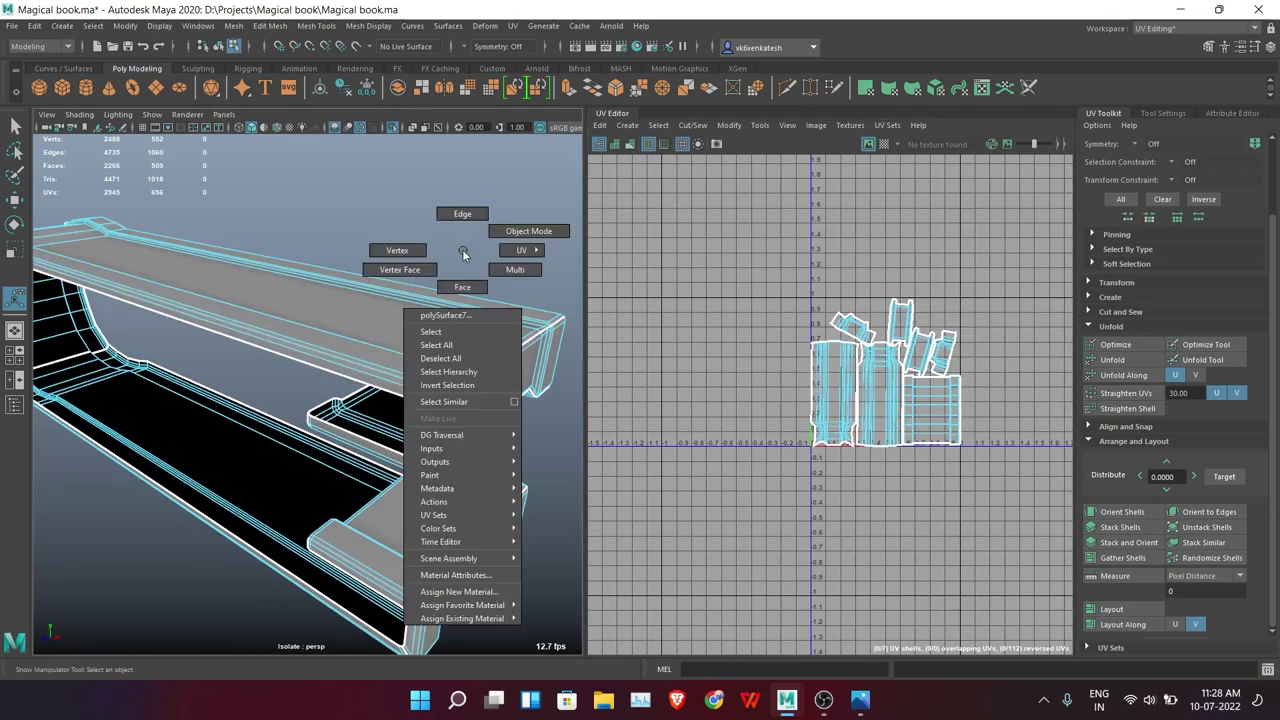
Select the strap and cut UV seams at its upper end
right_click_drag(462, 249, 525, 228)
right_click_drag(580, 150, 560, 129)
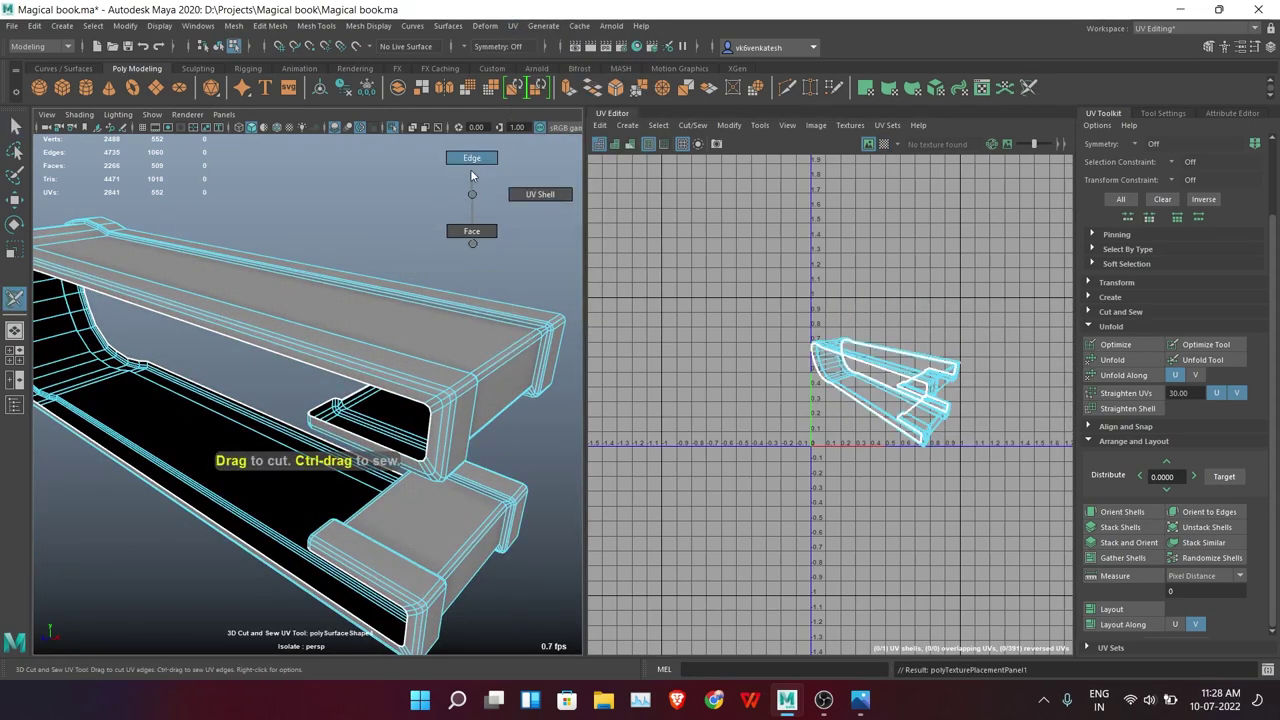
mouse_move(470, 169)
left_mouse_down("alt")
mouse_move(400, 250)
mouse_move(450, 285)
left_mouse_up("alt")
mouse_move(455, 288)
left_mouse_down()
mouse_move(475, 291)
mouse_move(476, 342)
mouse_move(430, 380)
left_mouse_up()
left_click(445, 312)
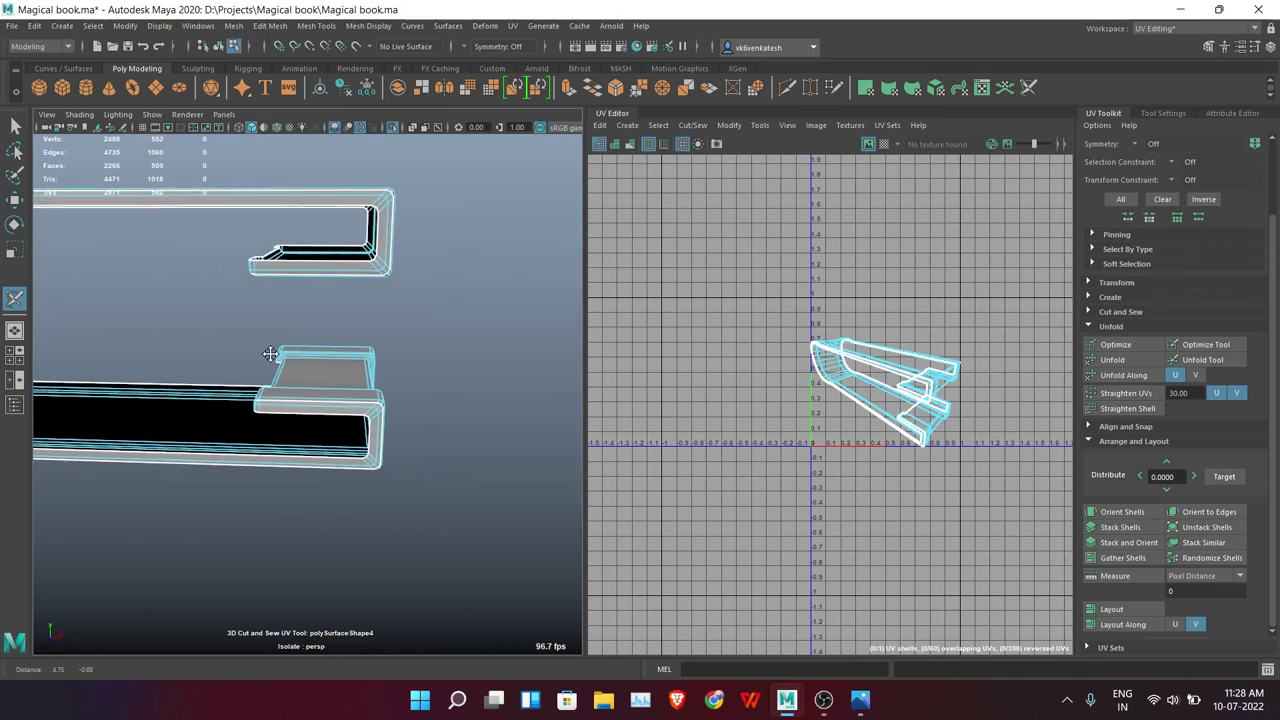
right_click_drag(430, 380, 424, 401, "alt")
mouse_move(346, 418)
left_mouse_down("alt")
mouse_move(300, 312)
mouse_move(165, 277)
mouse_move(166, 363)
mouse_move(300, 200)
left_mouse_up("alt")
left_click(165, 277)
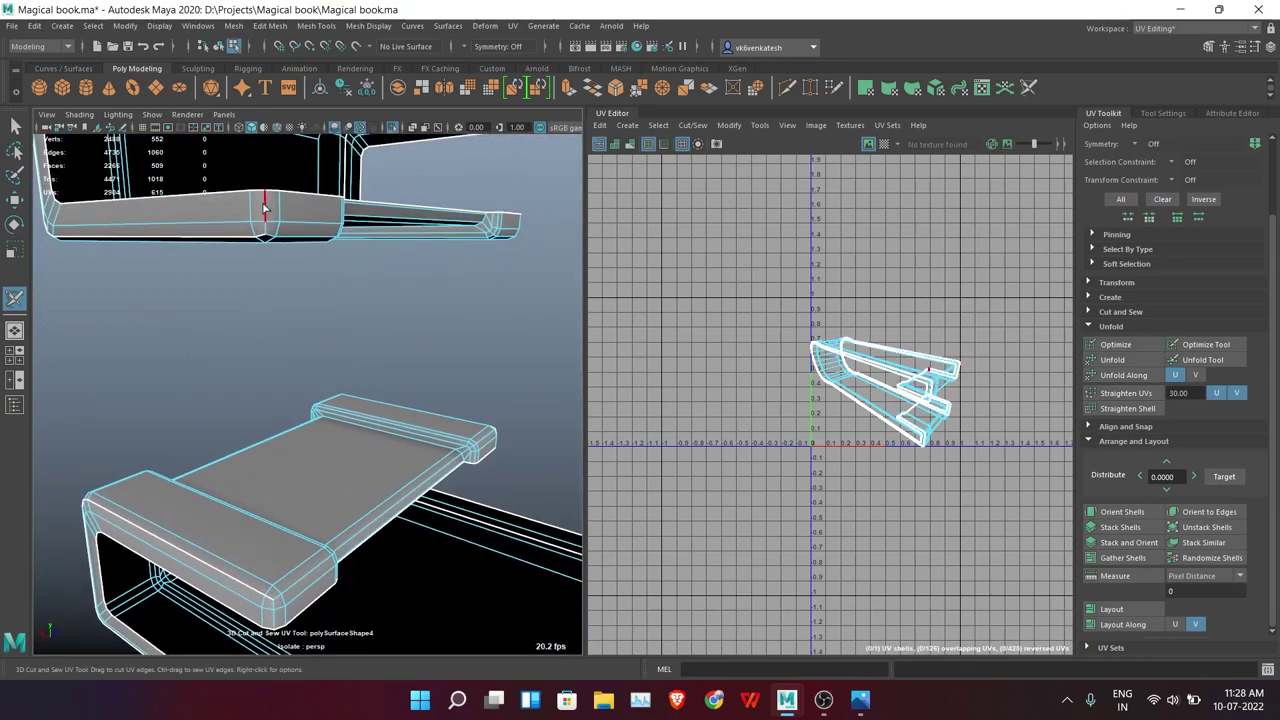
Cut more seams along the strap's lower end and edges
middle_click_drag(320, 130, 336, 155, "alt")
mouse_move(363, 429)
left_mouse_down("alt")
mouse_move(163, 426)
mouse_move(414, 431)
mouse_move(386, 449)
mouse_move(561, 460)
mouse_move(315, 392)
mouse_move(312, 202)
left_mouse_up("alt")
left_click(315, 392)
left_click(311, 382)
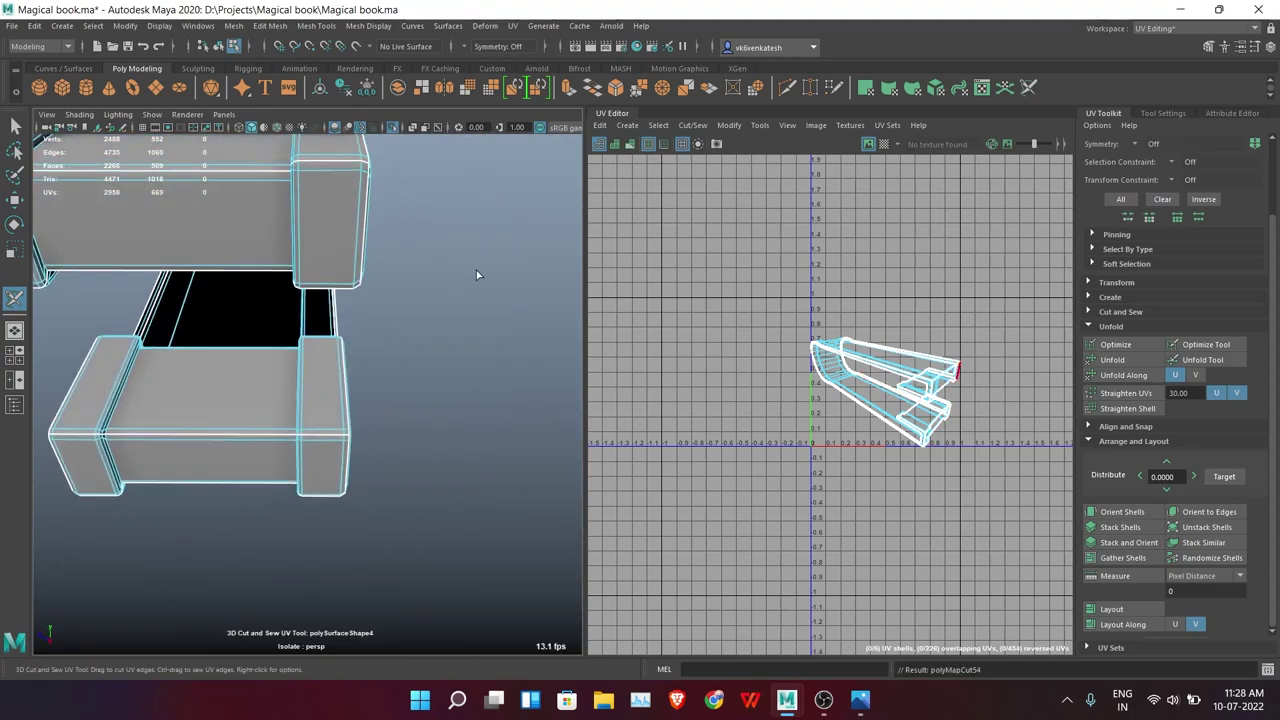
mouse_move(476, 270)
left_mouse_down("alt")
mouse_move(337, 423)
mouse_move(232, 340)
mouse_move(523, 357)
mouse_move(366, 360)
mouse_move(429, 440)
left_mouse_up("alt")
scroll(270, 378, "up", 5)
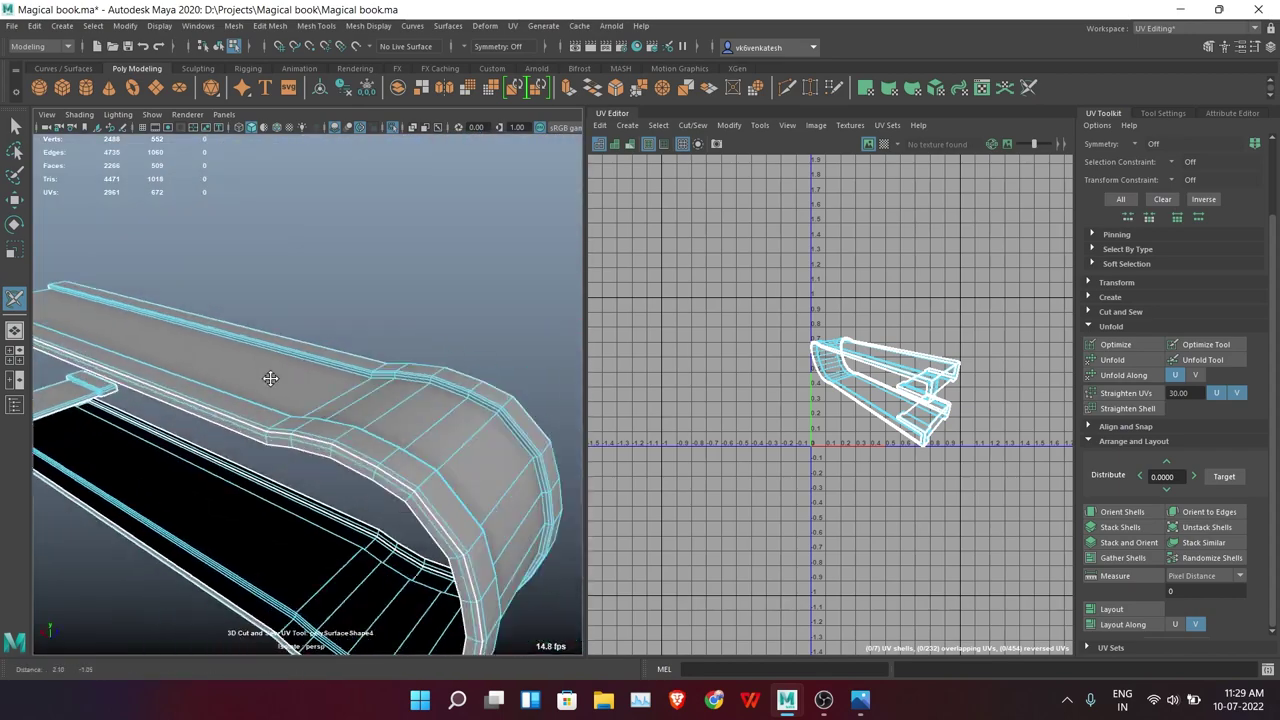
left_click_drag(270, 378, 407, 347, "alt")
mouse_move(498, 413)
left_mouse_down("alt")
mouse_move(451, 457)
mouse_move(517, 343)
mouse_move(371, 371)
mouse_move(440, 419)
mouse_move(429, 443)
mouse_move(177, 480)
mouse_move(380, 494)
mouse_move(322, 421)
mouse_move(241, 430)
left_mouse_up("alt")
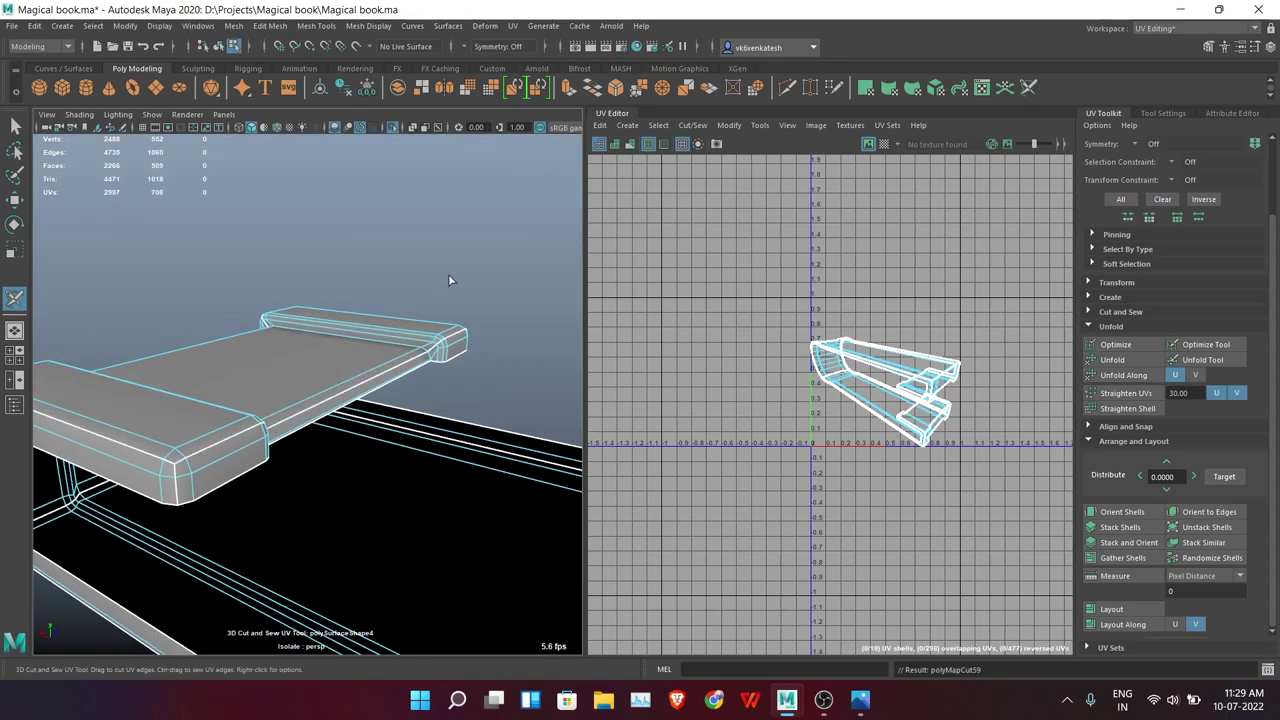
Select the faces at the strap's curved ends and top end
mouse_move(449, 280)
right_mouse_down()
mouse_move(414, 360)
mouse_move(313, 400)
right_mouse_up()
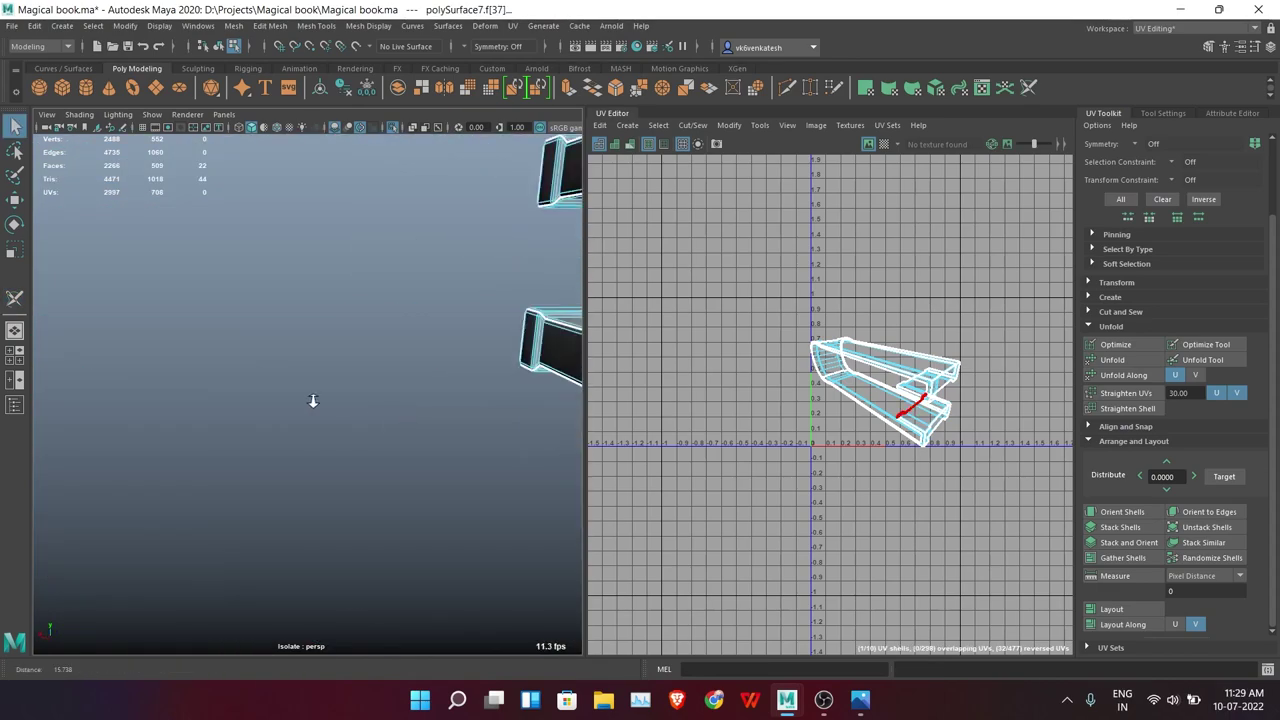
left_click(413, 344)
mouse_move(413, 344)
left_mouse_down("alt")
mouse_move(368, 400)
mouse_move(368, 160)
left_mouse_up("alt")
key("q")
right_click_drag(492, 260, 551, 262)
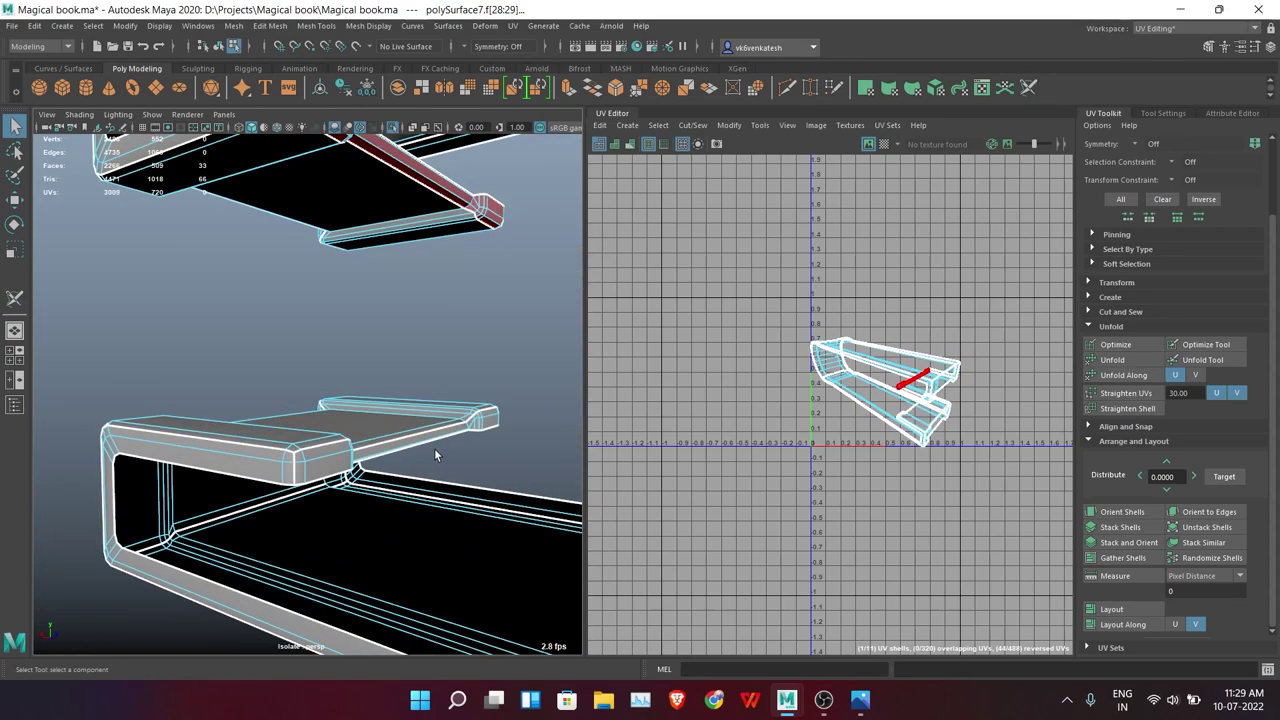
left_click_drag(437, 451, 386, 450, "alt")
left_click_drag(463, 465, 420, 455, "alt")
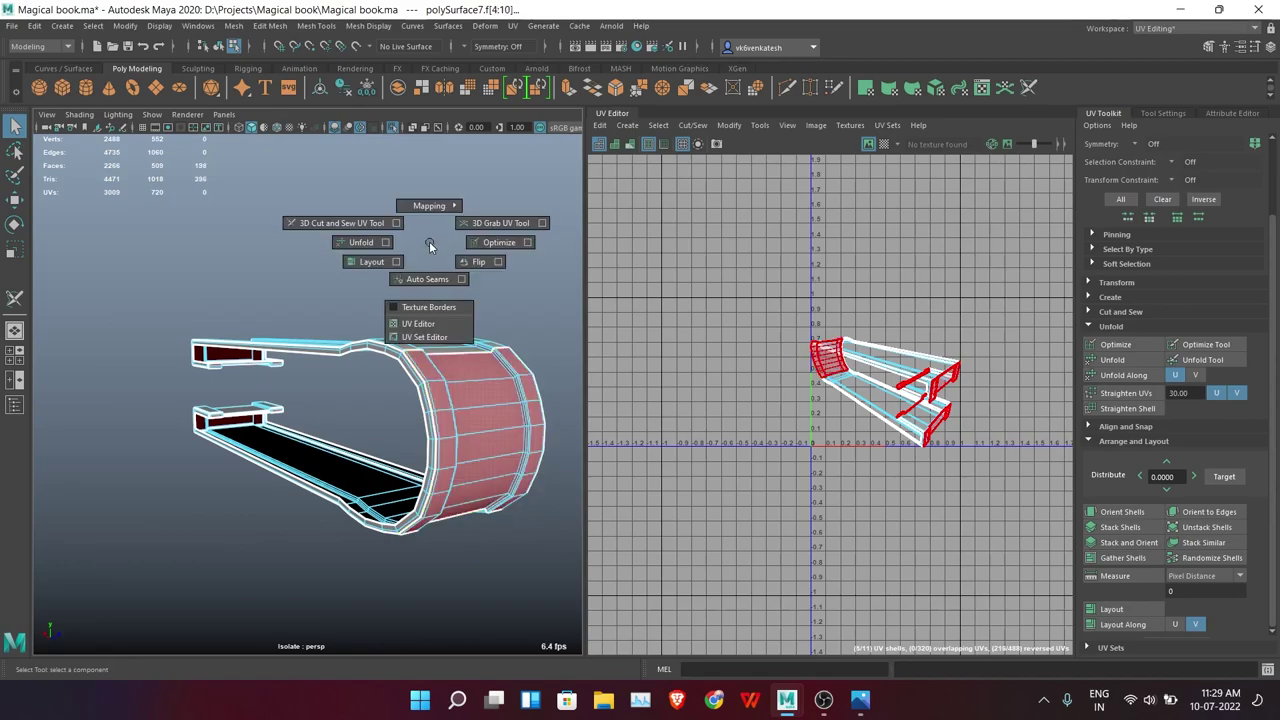
Planar-map the curved band faces and scale down the projected shell
left_click(473, 166)
left_click(434, 420)
left_click_drag(459, 517, 400, 480, "alt")
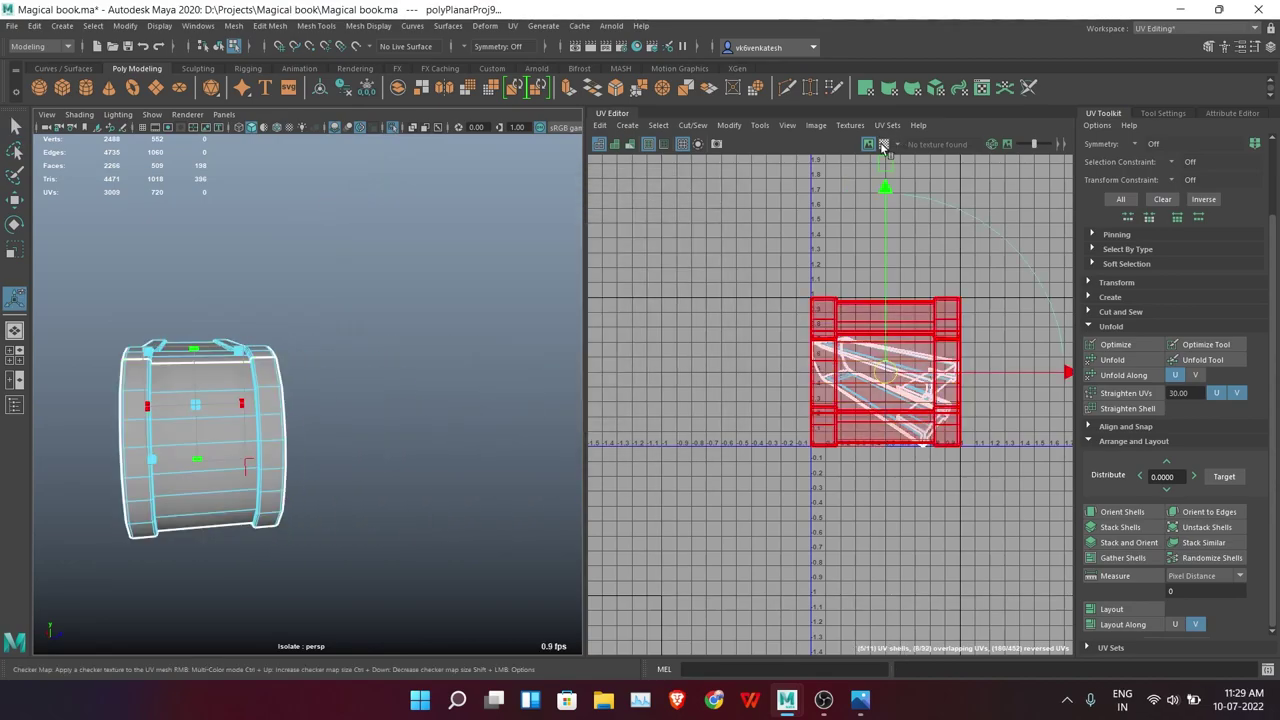
middle_click_drag(400, 480, 335, 446, "alt")
key("t")
mouse_move(335, 446)
left_mouse_down("alt")
mouse_move(520, 400)
mouse_move(494, 517)
left_mouse_up("alt")
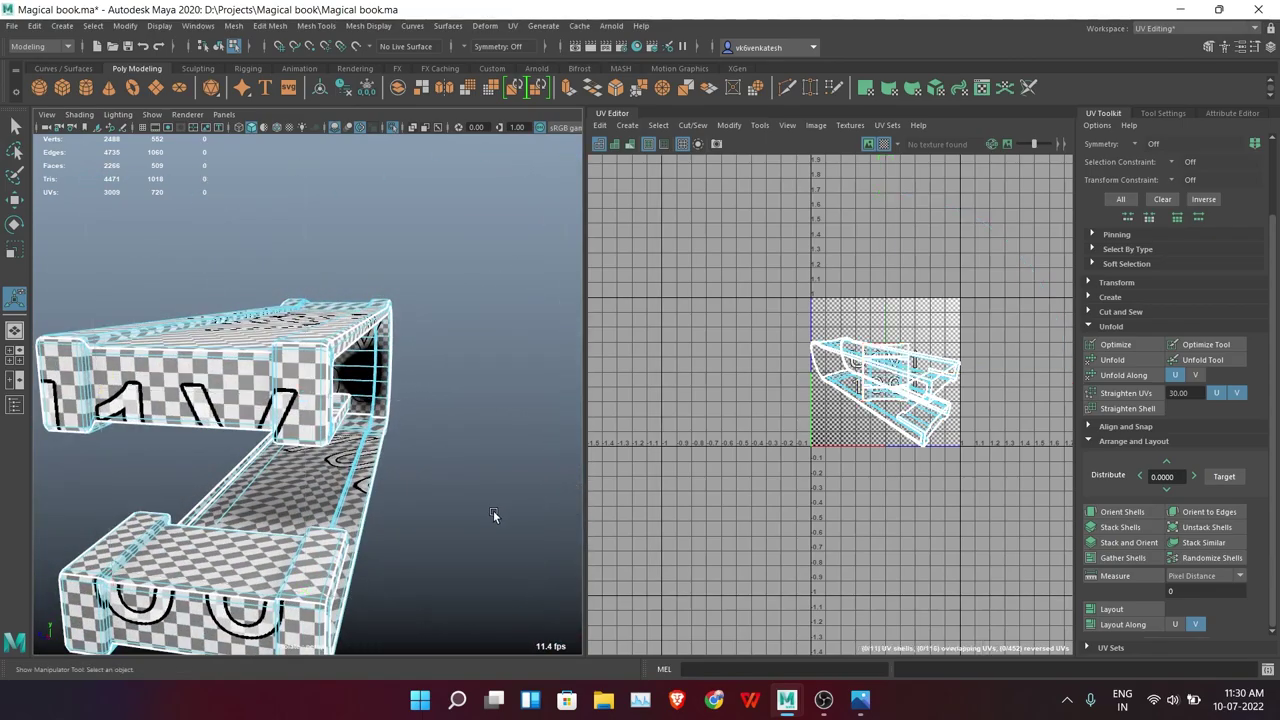
Select the strap's top and bottom strip faces and planar-map them
left_click(200, 600)
mouse_move(200, 600)
left_mouse_down("alt")
mouse_move(351, 566)
mouse_move(279, 465)
left_mouse_up("alt")
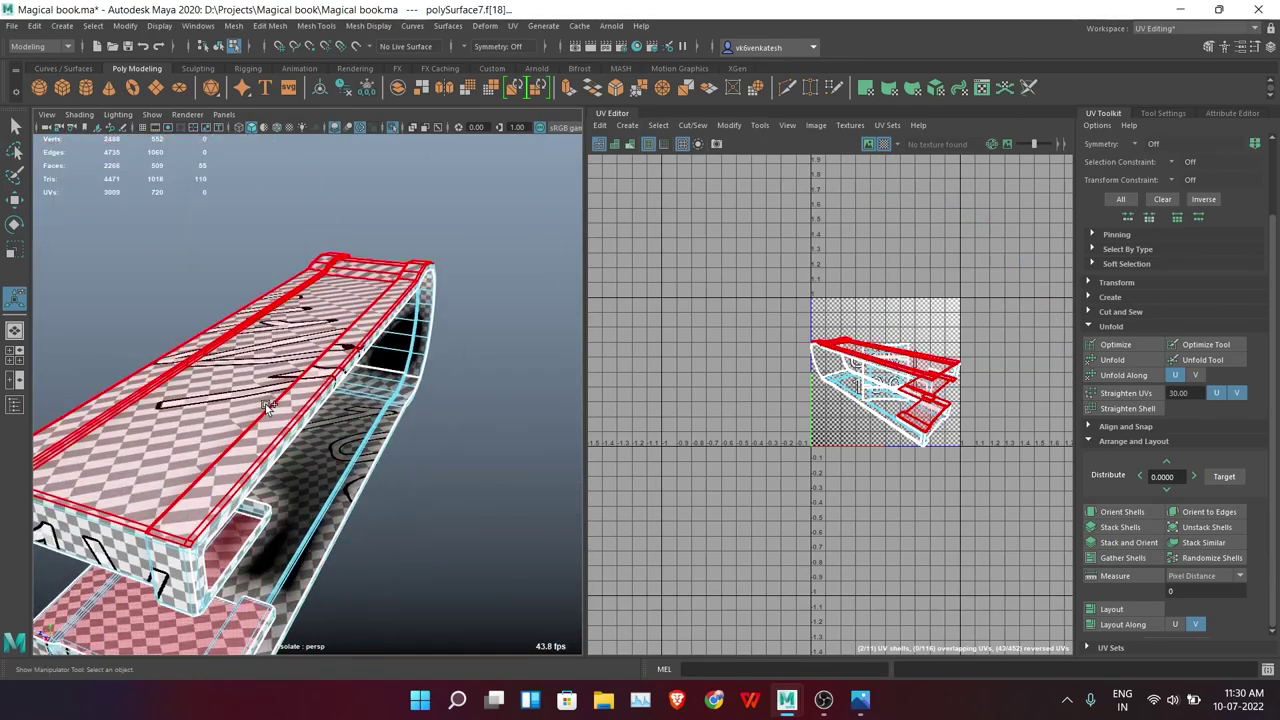
left_click(279, 465, "shift")
mouse_move(378, 572)
left_mouse_down("alt")
mouse_move(223, 590)
mouse_move(474, 405)
left_mouse_up("alt")
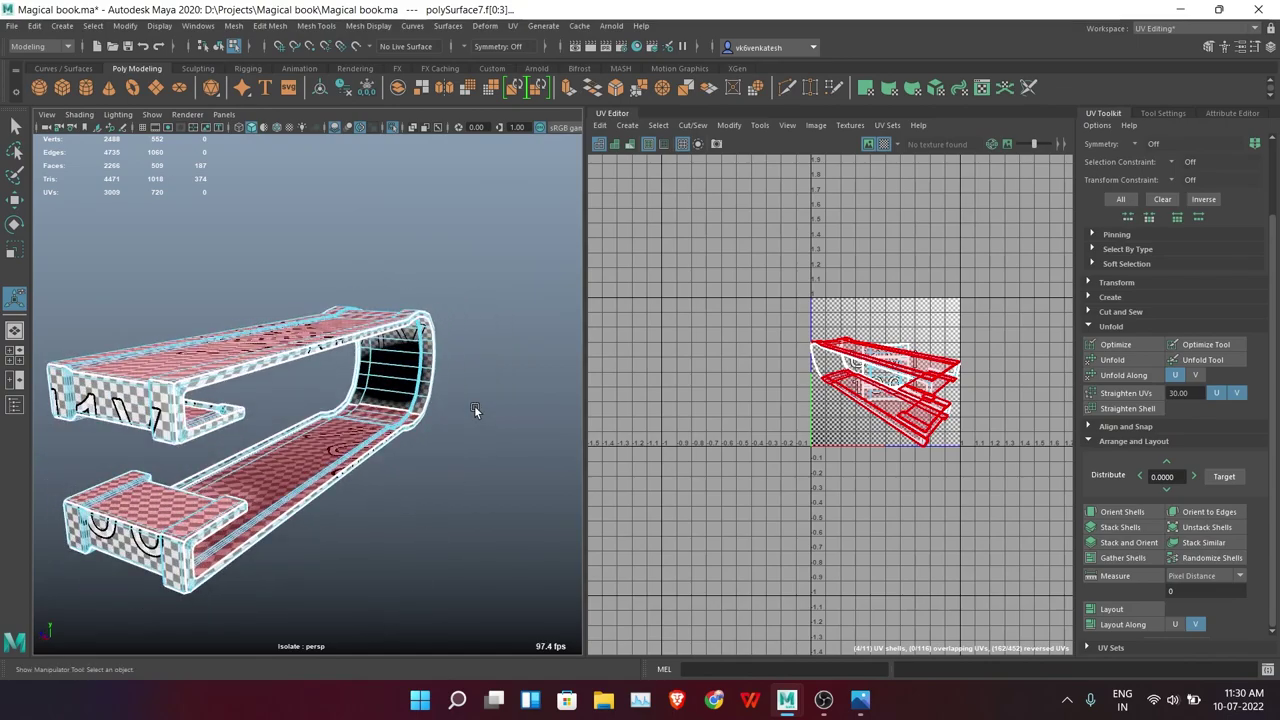
right_click_drag(490, 330, 492, 293, "shift")
key("f")
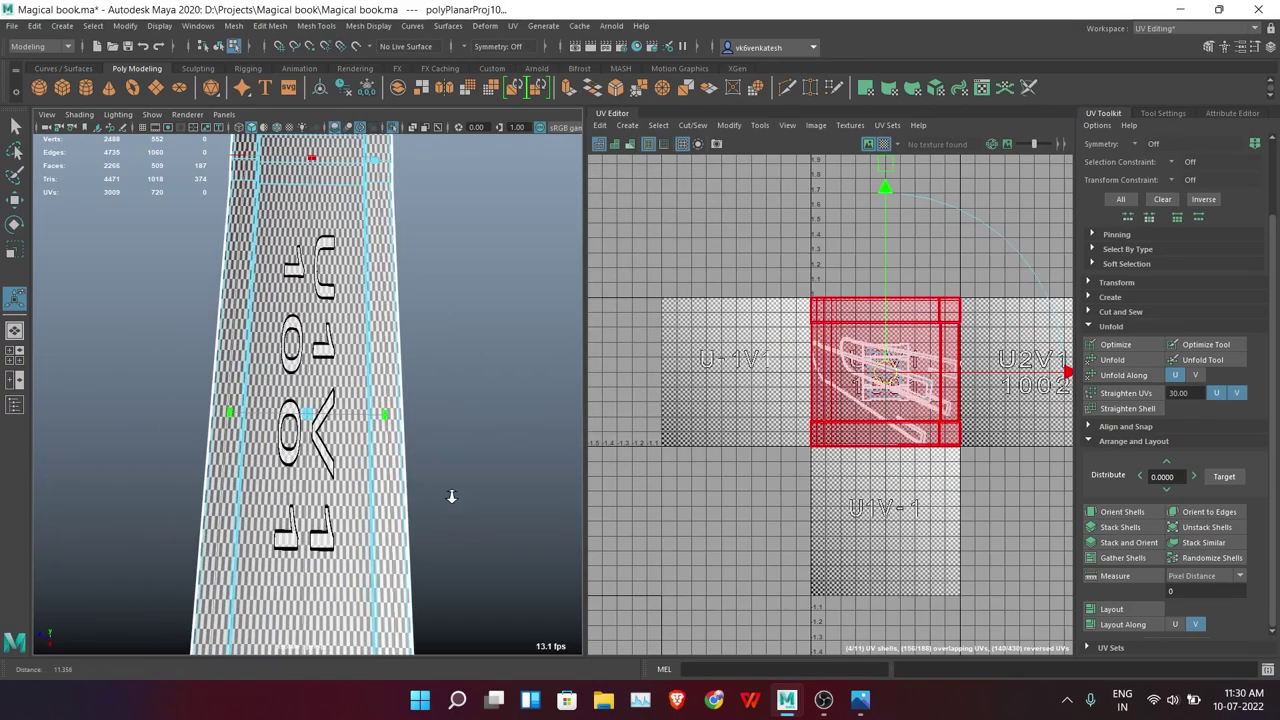
mouse_move(482, 445)
left_mouse_down("alt")
mouse_move(525, 360)
mouse_move(493, 475)
mouse_move(338, 499)
left_mouse_up("alt")
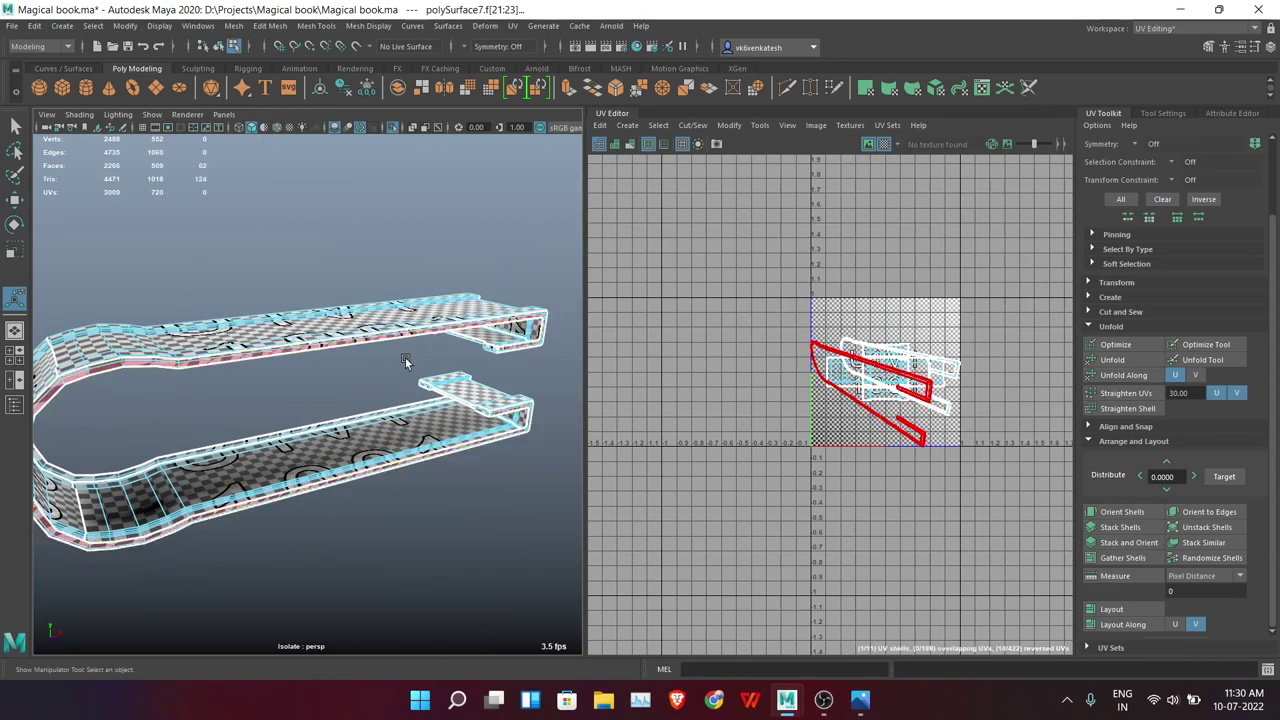
left_click_drag(405, 360, 479, 372, "alt")
Planar-map the strap's side faces and enlarge the projected side shell
left_click(450, 188)
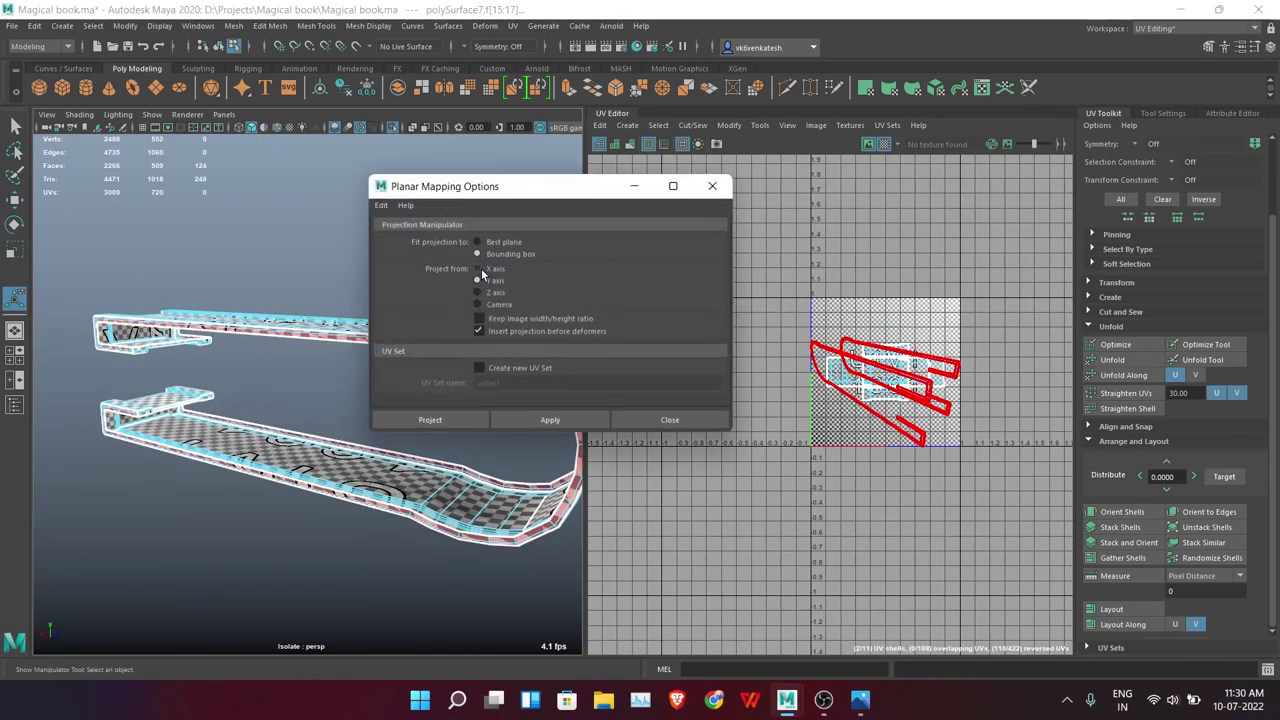
left_click(429, 418)
key("f")
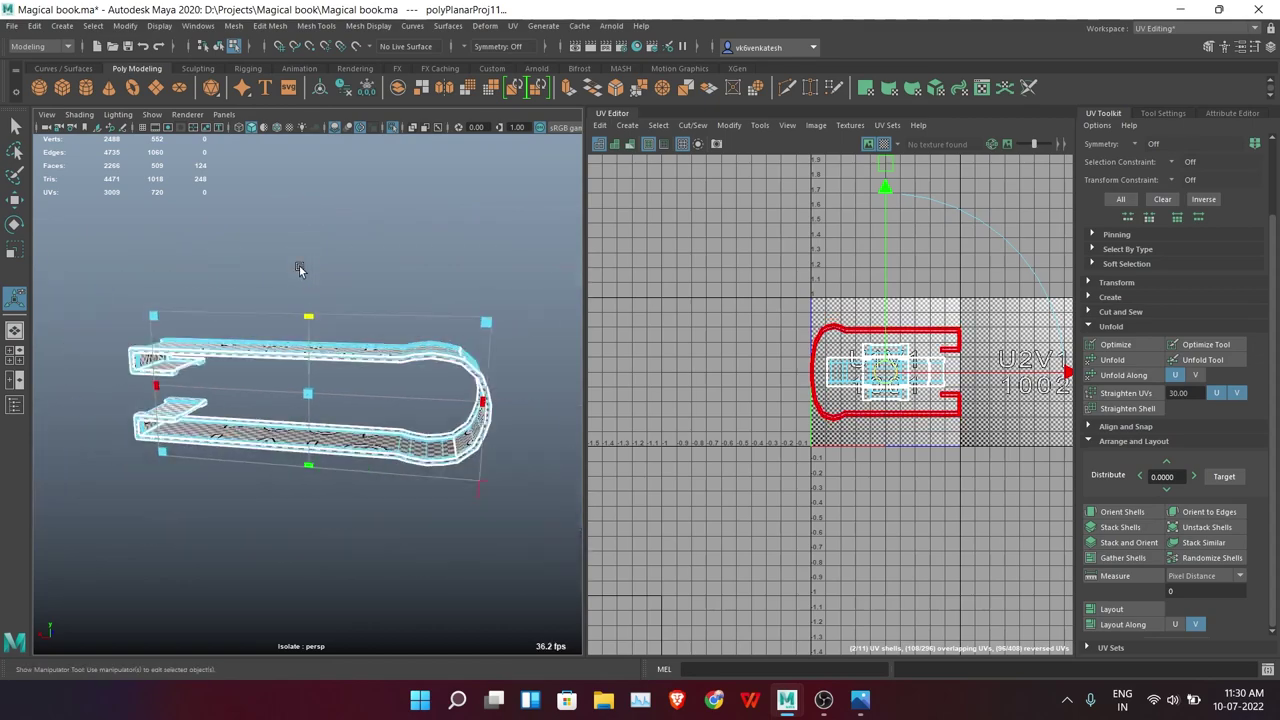
mouse_move(311, 252)
left_mouse_down()
mouse_move(287, 302)
mouse_move(294, 219)
left_mouse_up()
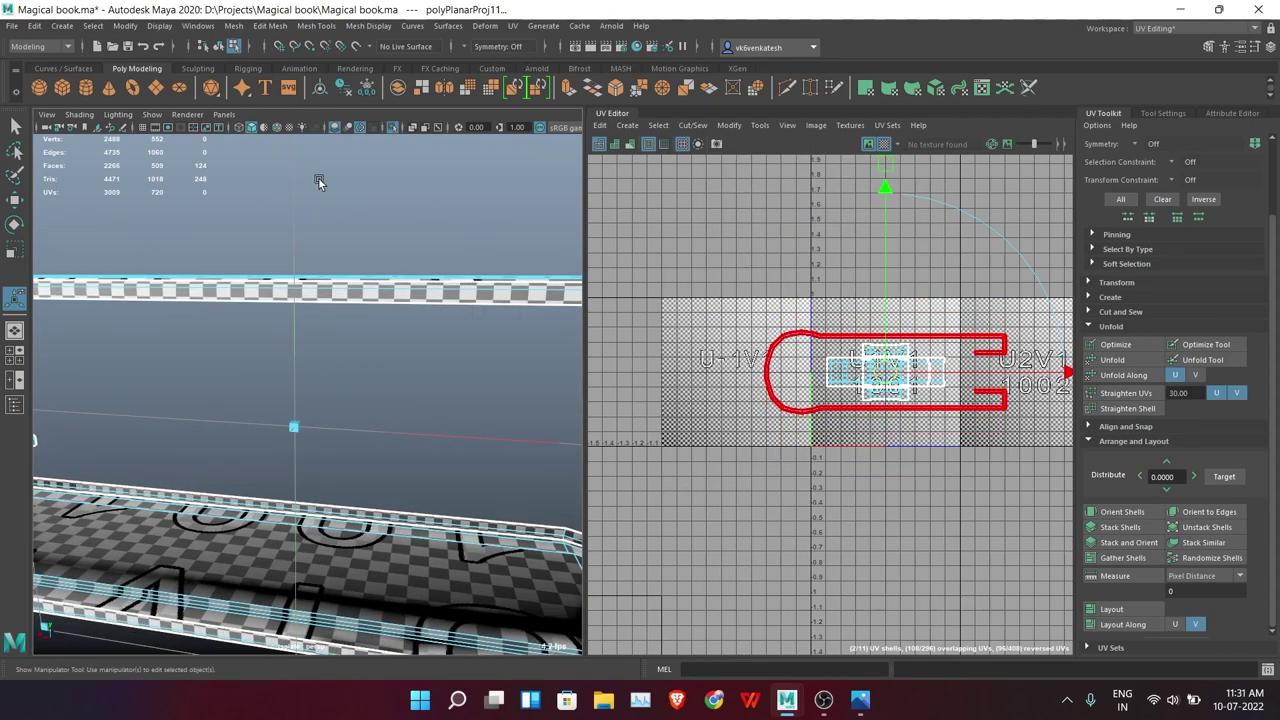
Lay out all the strap's UV shells inside the 0–1 tile
left_click(1111, 609)
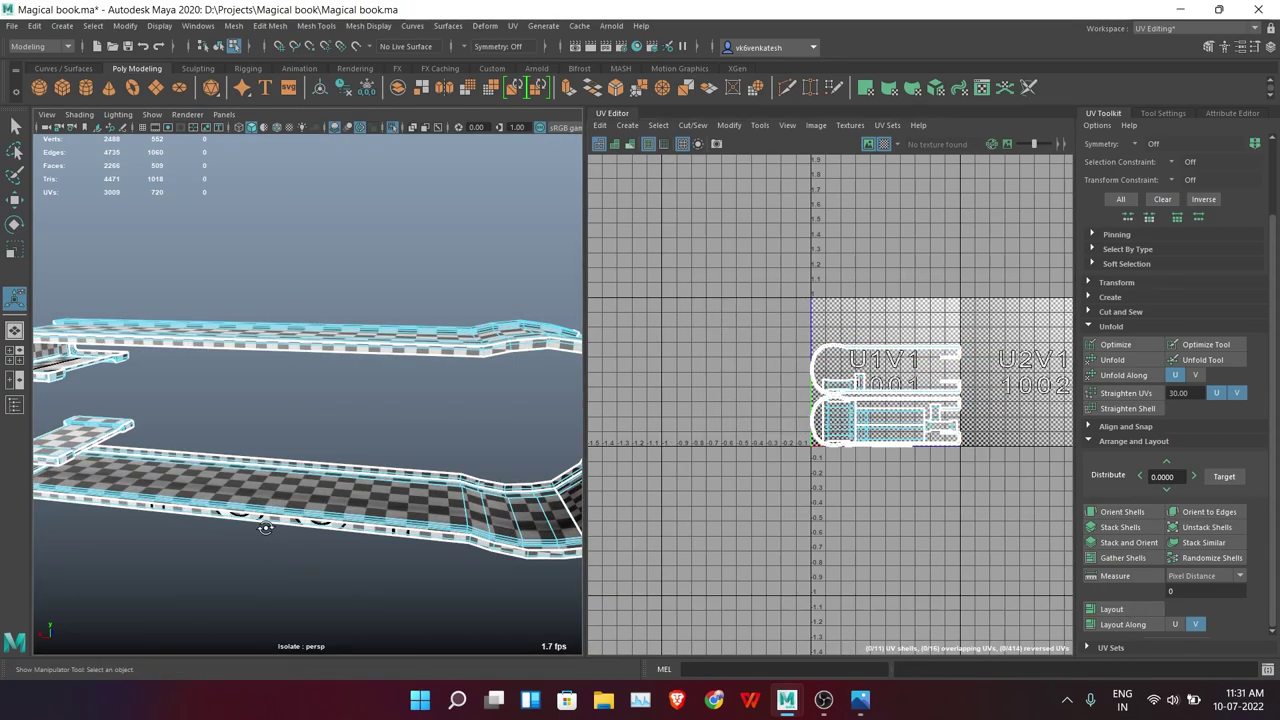
left_click_drag(330, 500, 460, 505, "alt")
scroll(426, 289, "down", 5)
Leave the strap's isolation and isolate the book's page block with the checker off
left_click(426, 289)
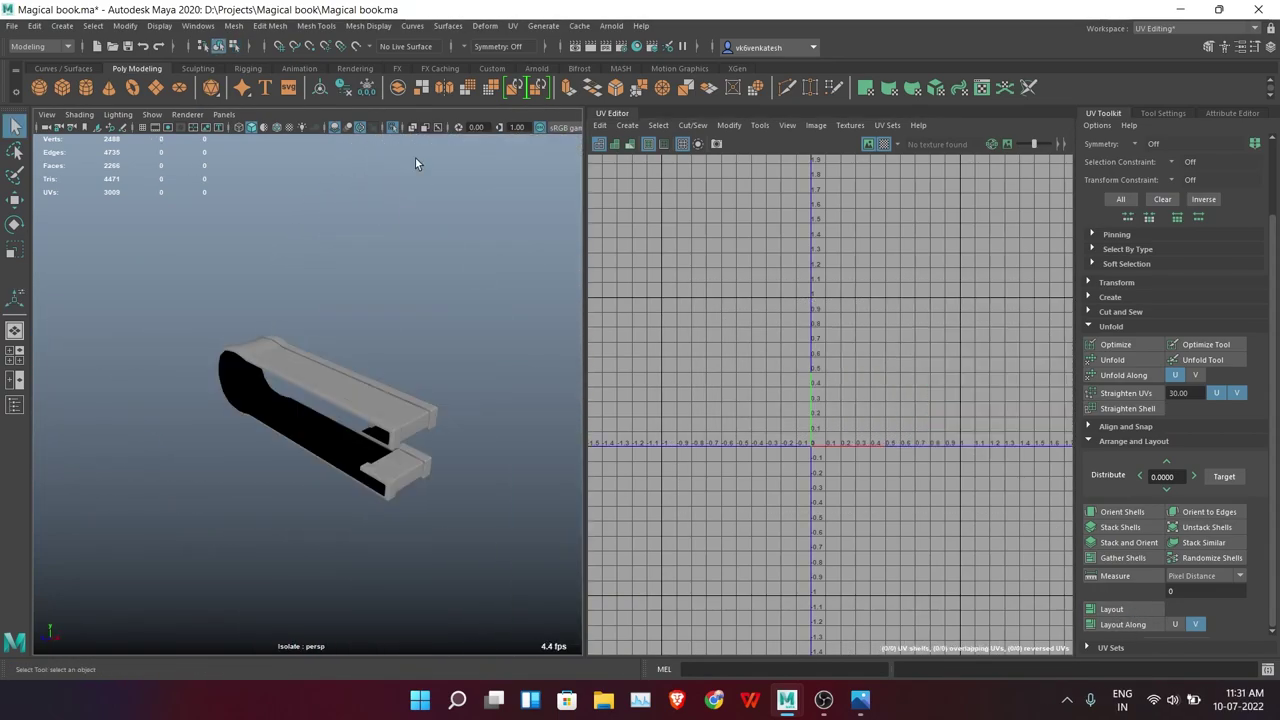
key("ctrl+1")
left_click(357, 395)
mouse_move(357, 395)
left_mouse_down("alt")
mouse_move(403, 330)
mouse_move(341, 388)
mouse_move(379, 454)
left_mouse_up("alt")
left_click(379, 454)
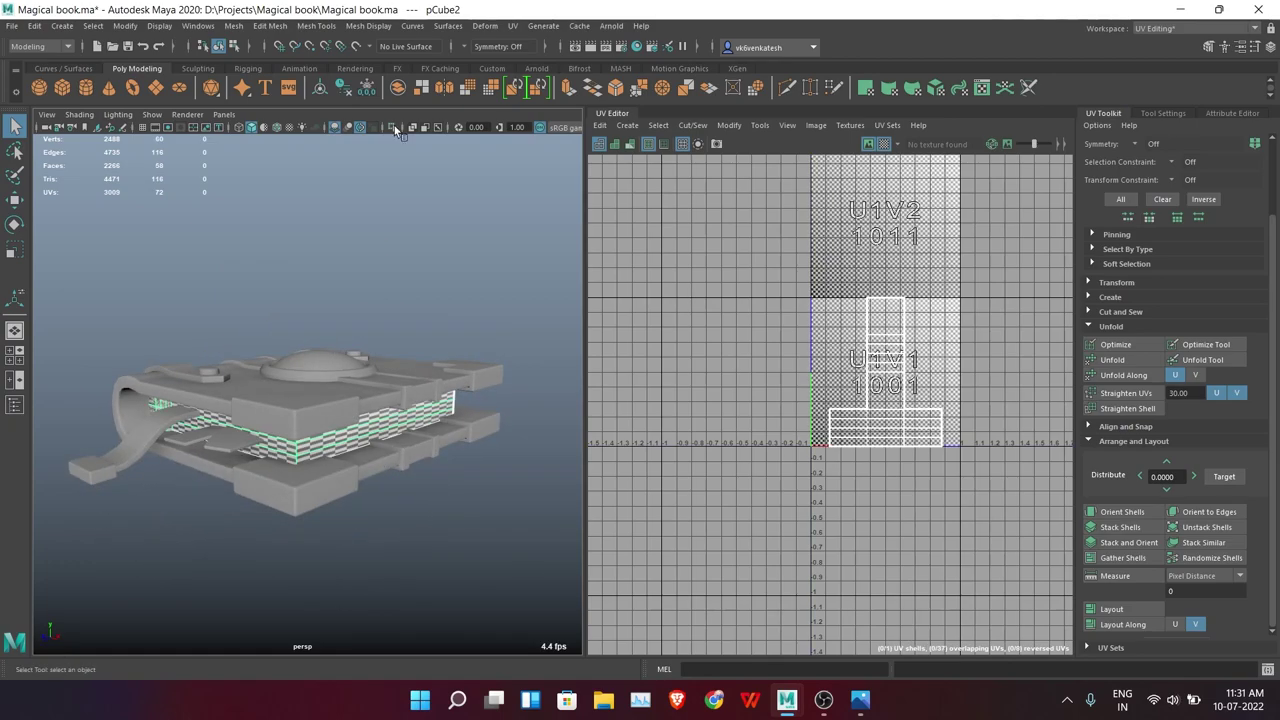
left_click(394, 125)
left_click_drag(330, 400, 412, 375, "alt")
left_click(896, 148)
Convert the selected top edges to faces and delete those faces
right_click_drag(414, 262, 414, 223)
left_click(357, 422)
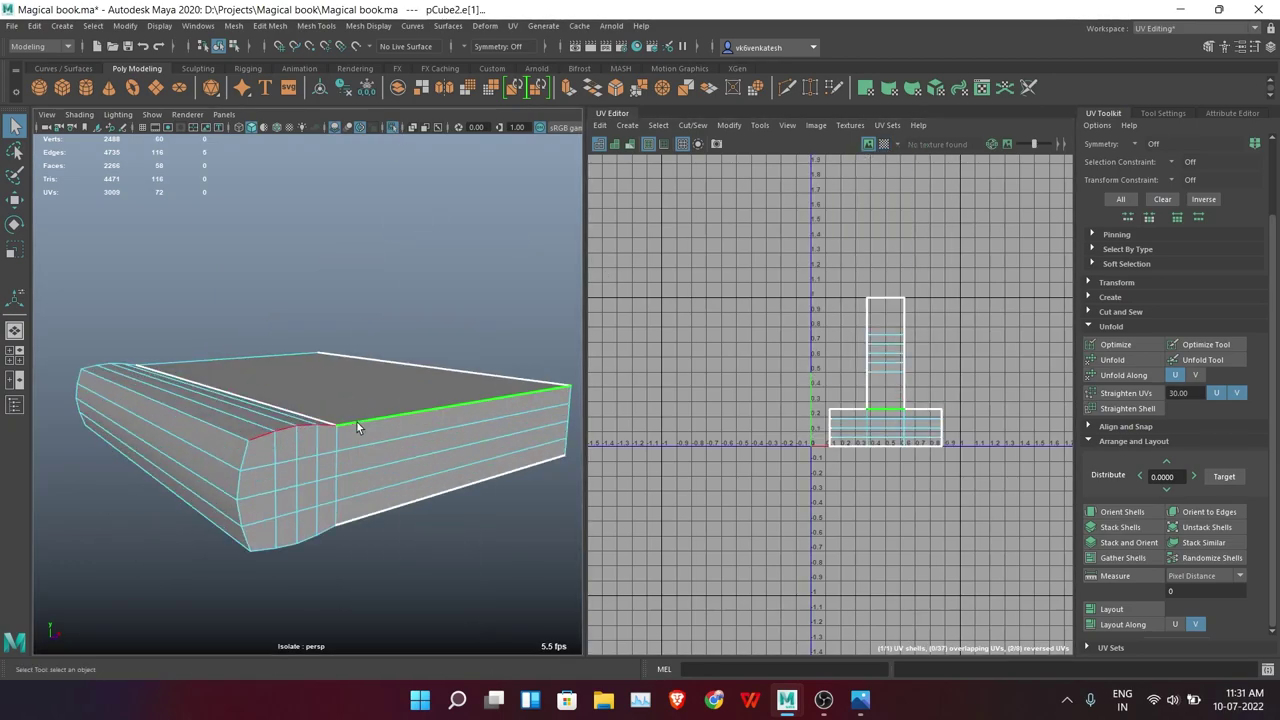
left_click(340, 460, "shift")
mouse_move(422, 530)
left_mouse_down("alt")
mouse_move(340, 460)
mouse_move(276, 500)
mouse_move(436, 465)
left_mouse_up("alt")
right_click(476, 283, "shift")
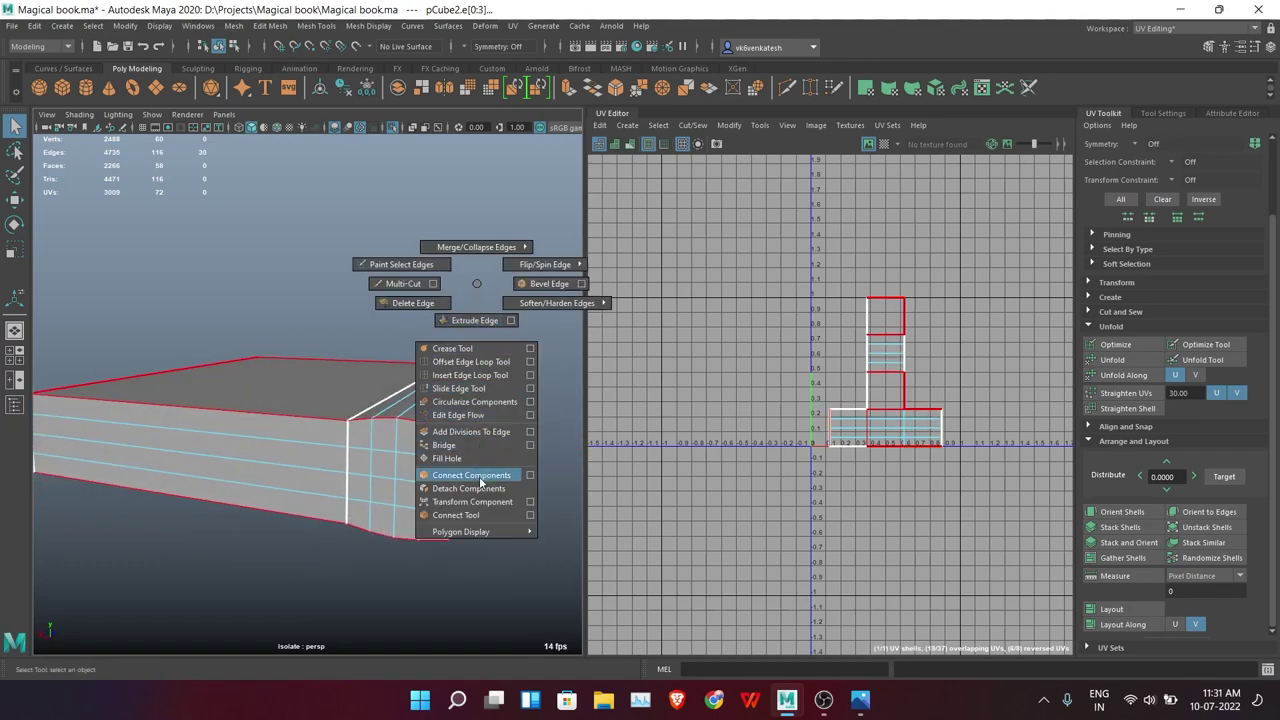
right_click_drag(430, 250, 406, 401, "ctrl")
mouse_move(406, 401)
left_mouse_down("alt")
mouse_move(461, 264)
mouse_move(287, 356)
mouse_move(302, 303)
left_mouse_up("alt")
key("Delete")
Bevel pCube2's vertical corner edges with 3 segments at fraction 0.013
left_click_drag(375, 467, 363, 473, "alt")
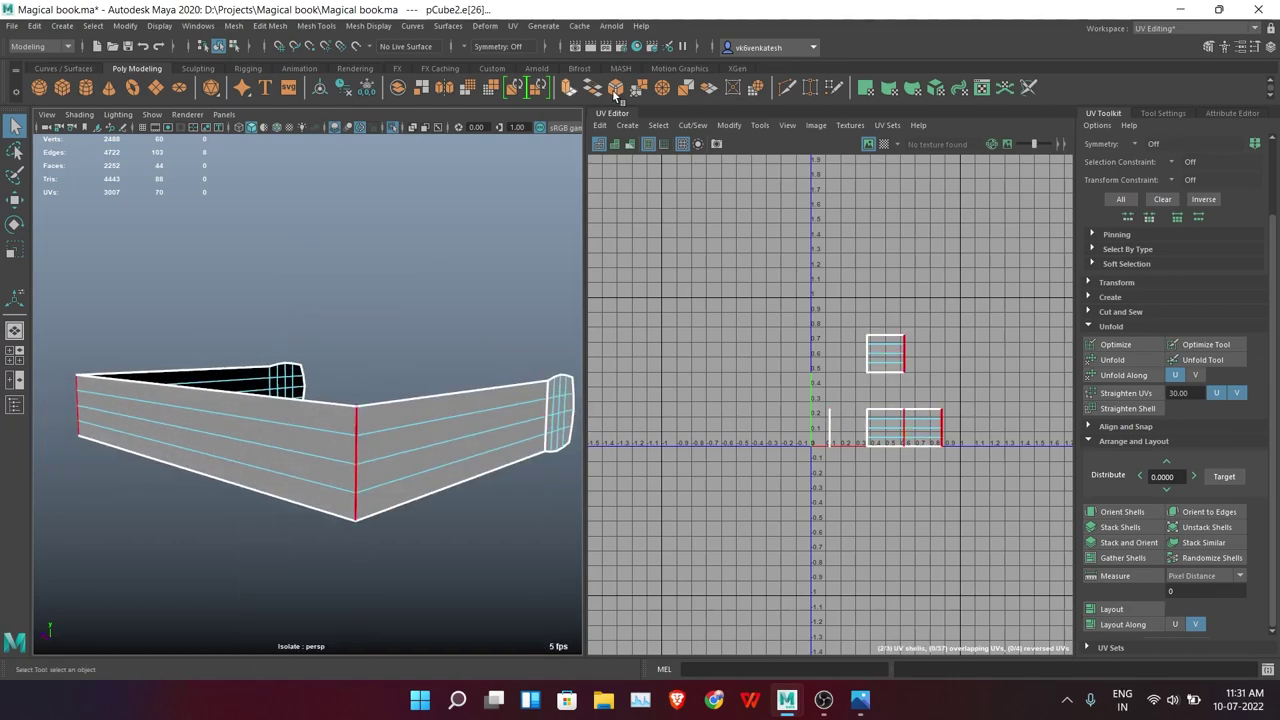
left_click(615, 88)
left_click_drag(401, 282, 447, 287)
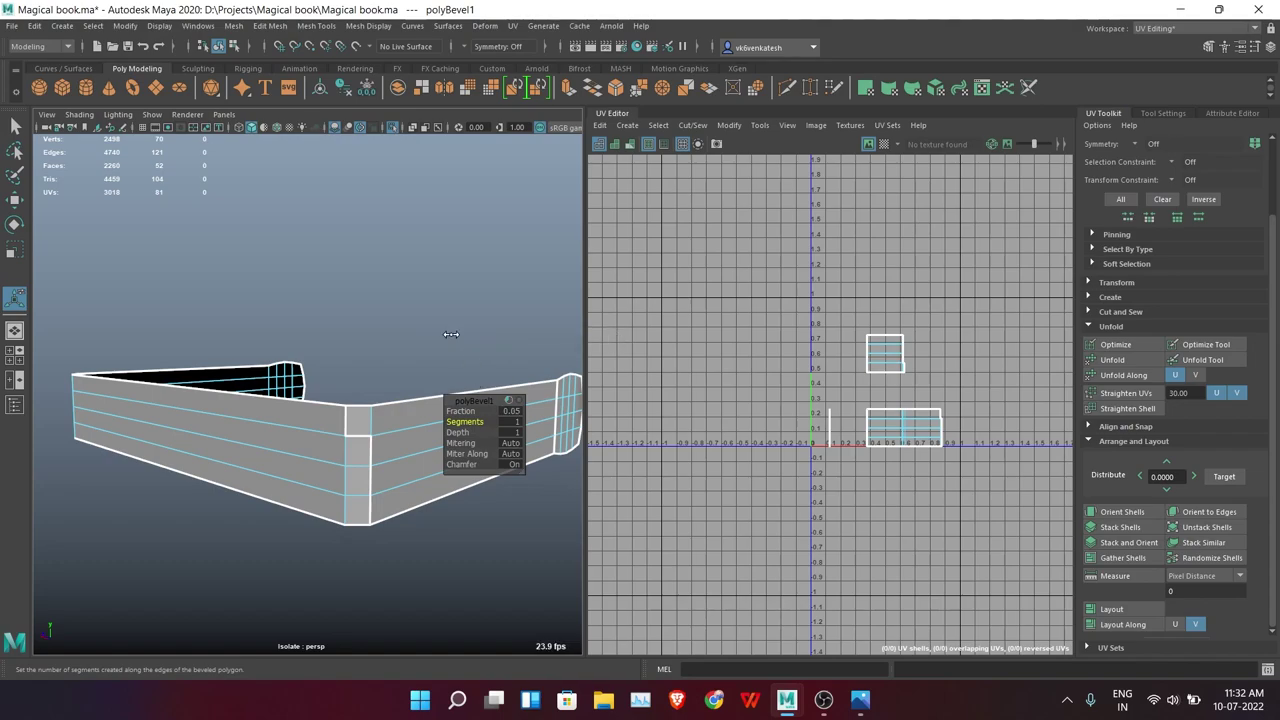
mouse_move(575, 334)
left_mouse_down("alt")
mouse_move(394, 329)
mouse_move(447, 290)
left_mouse_up("alt")
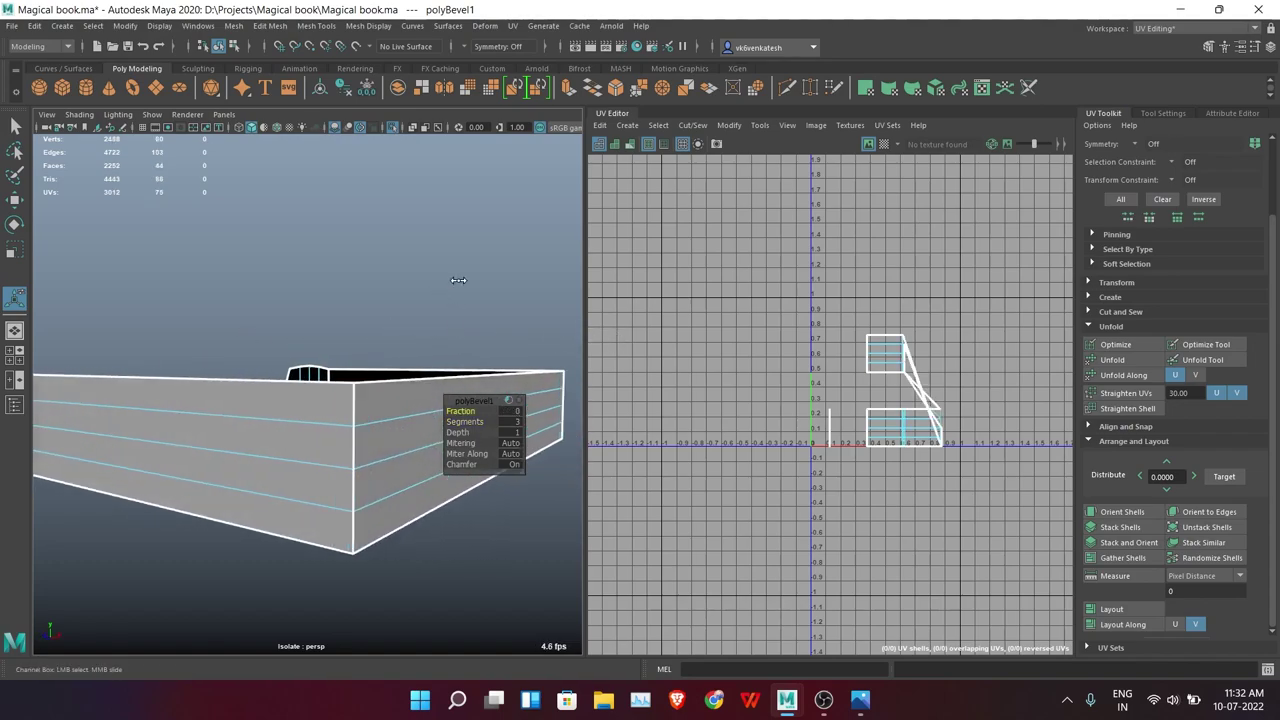
right_click_drag(460, 280, 371, 277)
left_click_drag(309, 471, 471, 263, "alt")
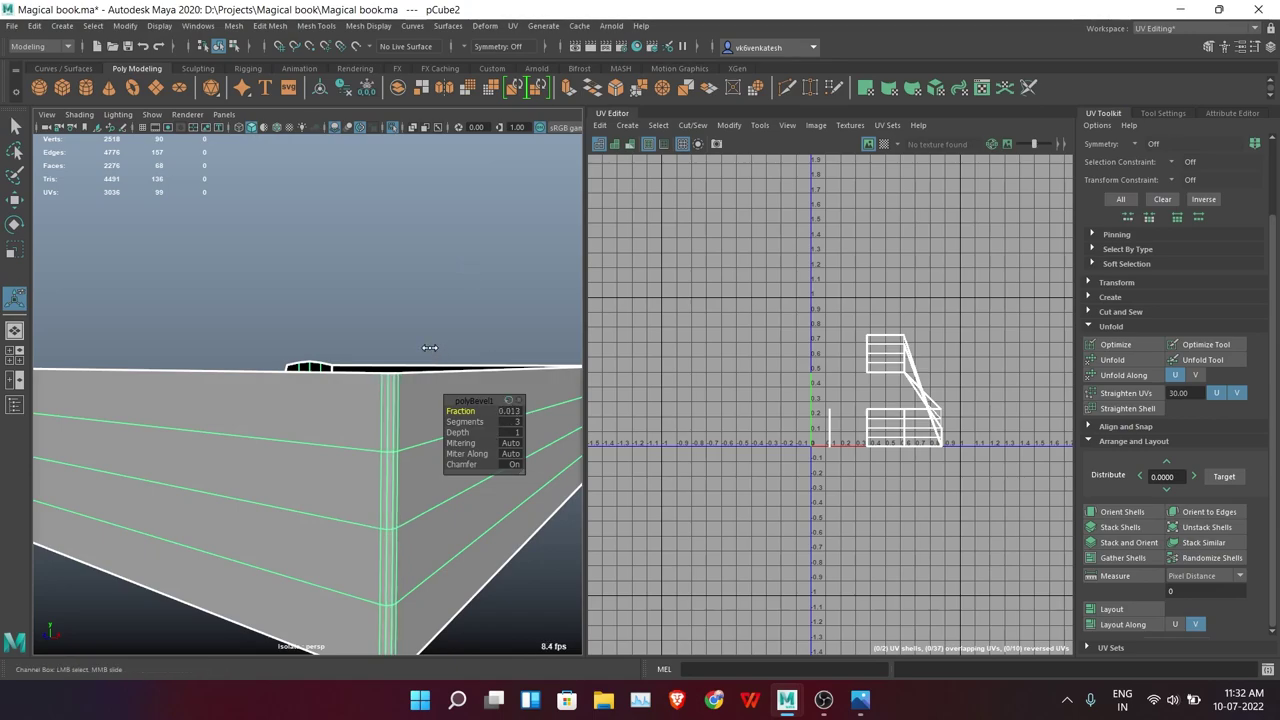
mouse_move(445, 290)
left_mouse_down("alt")
mouse_move(234, 403)
mouse_move(294, 189)
mouse_move(366, 243)
mouse_move(316, 344)
mouse_move(366, 451)
left_mouse_up("alt")
Isolate pCube2 and planar-map all its faces, stretching the projection to even the checker
left_click(392, 133)
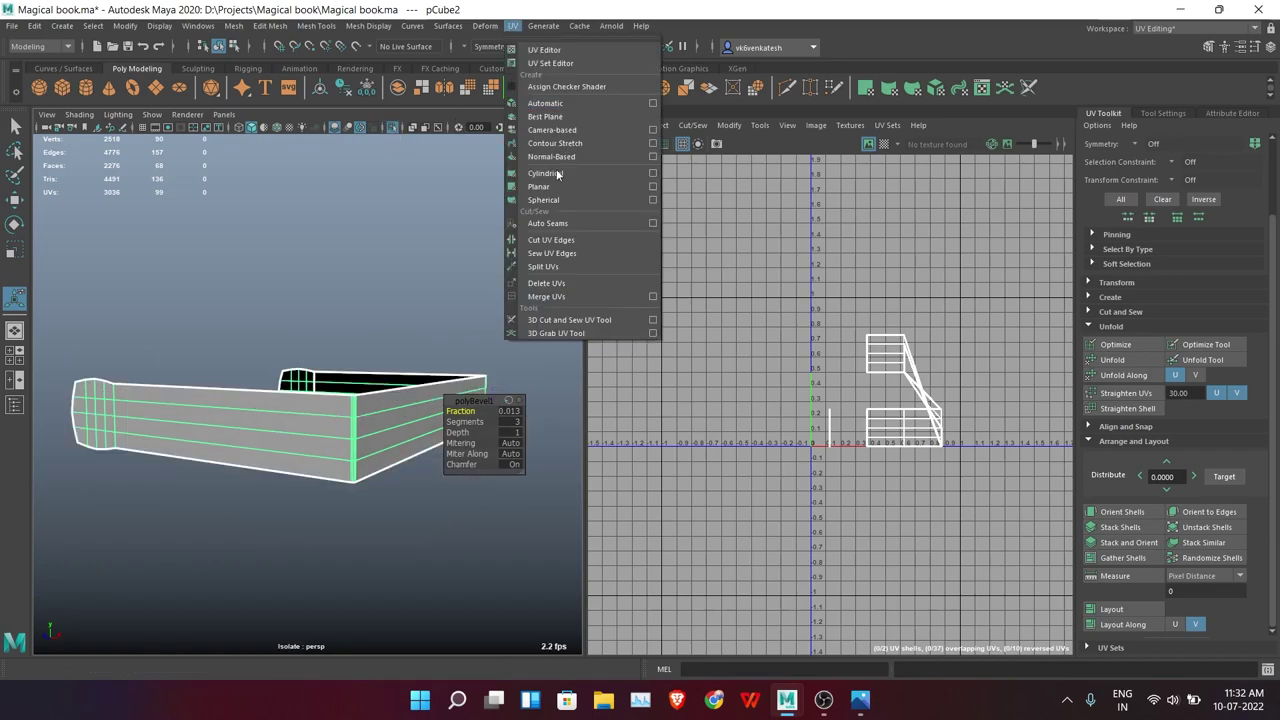
scroll(434, 247, "up", 3)
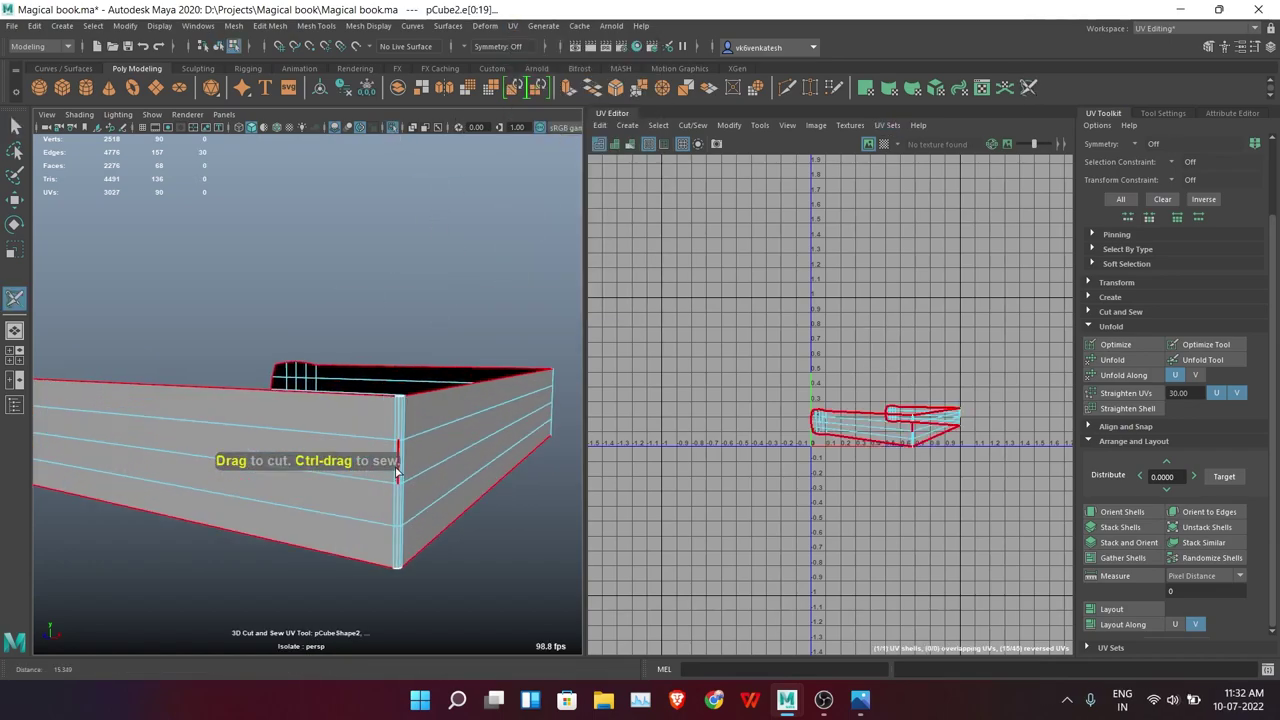
mouse_move(449, 449)
left_mouse_down("alt")
mouse_move(290, 451)
mouse_move(508, 394)
left_mouse_up("alt")
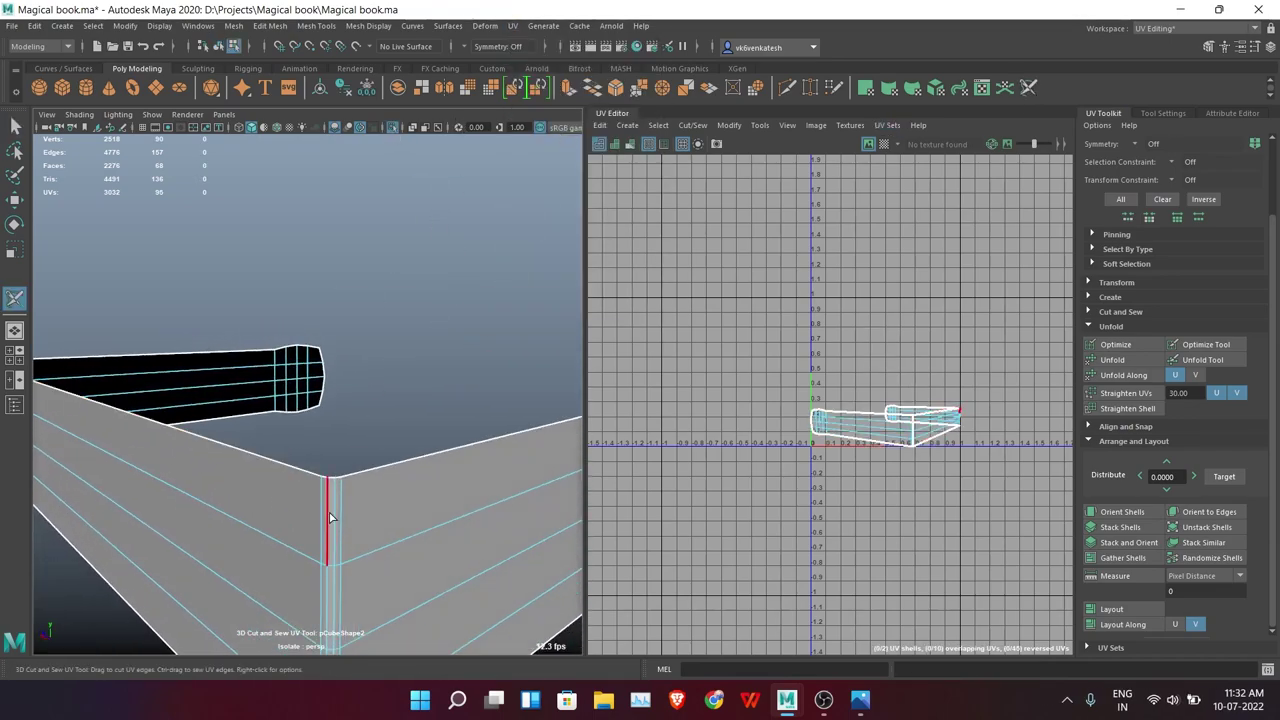
right_click_drag(491, 242, 490, 274)
mouse_move(490, 274)
left_mouse_down("alt")
mouse_move(397, 500)
mouse_move(394, 331)
left_mouse_up("alt")
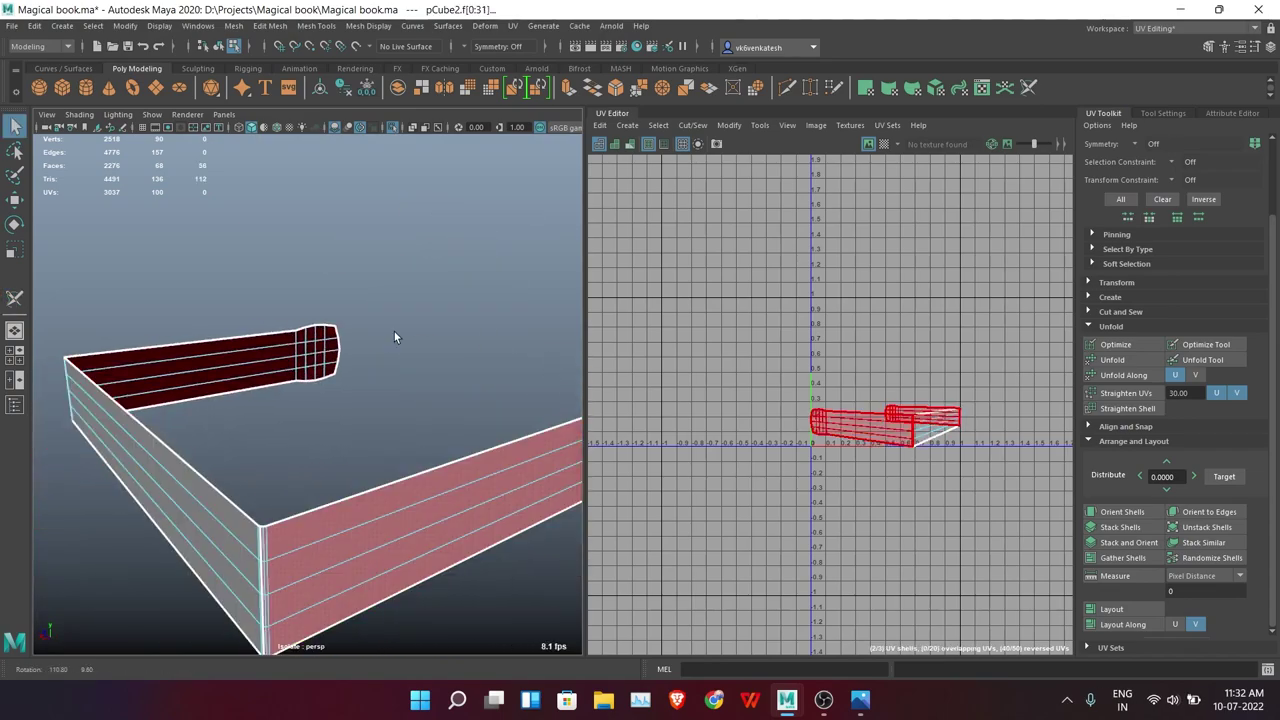
left_click(428, 241)
left_click(429, 420)
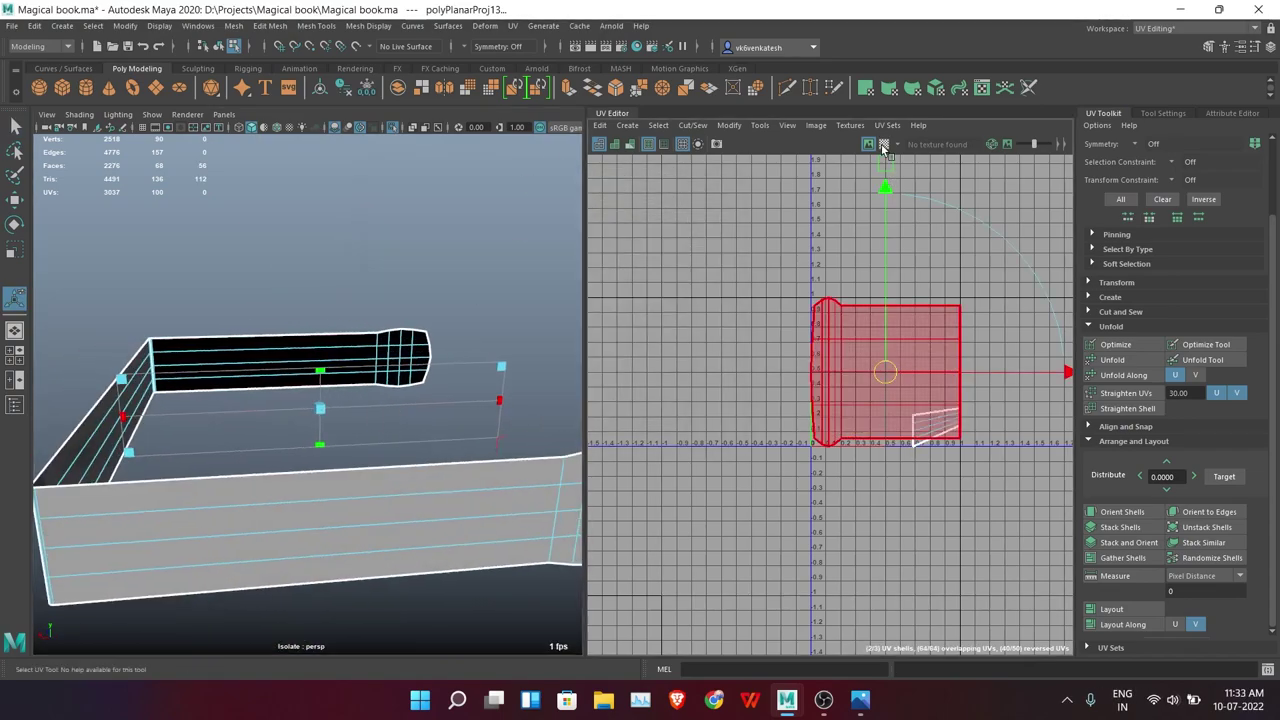
mouse_move(414, 409)
left_mouse_down("alt")
mouse_move(349, 378)
mouse_move(322, 208)
left_mouse_up("alt")
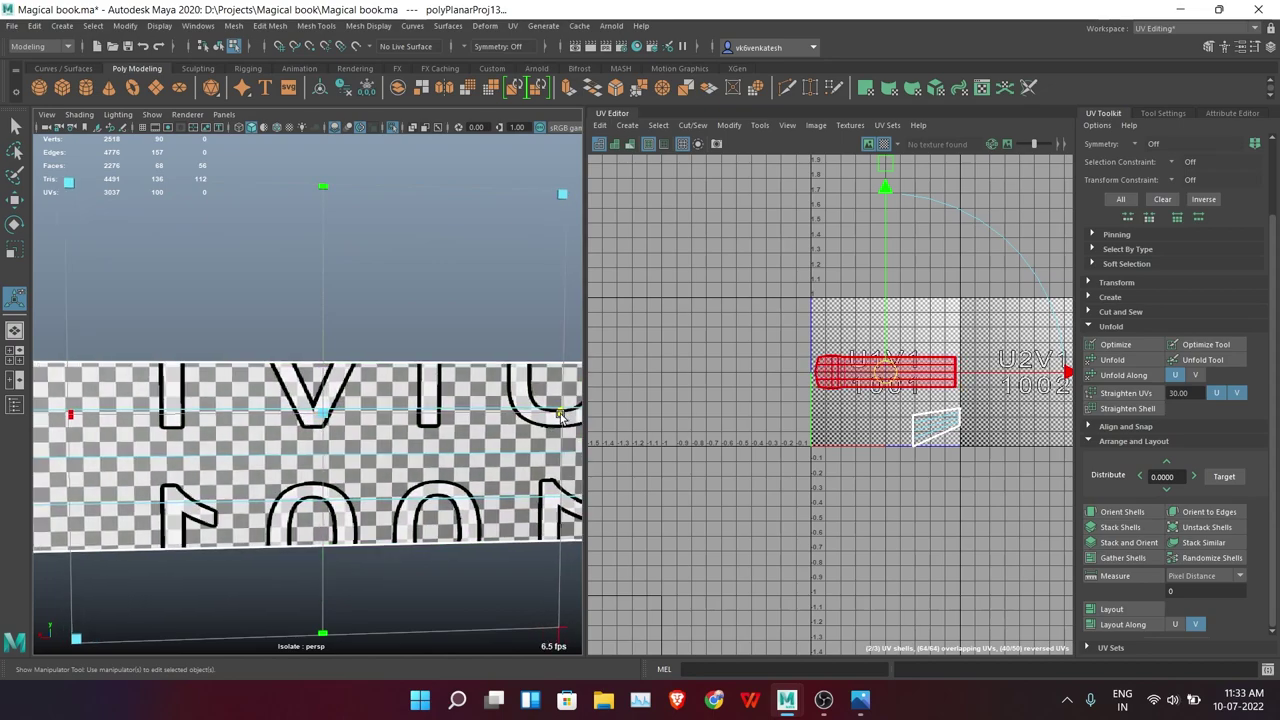
left_click(251, 425)
Planar-map the narrow top strip faces separately and stretch that projection
left_click_drag(251, 425, 359, 292, "alt")
right_click_drag(359, 292, 397, 251)
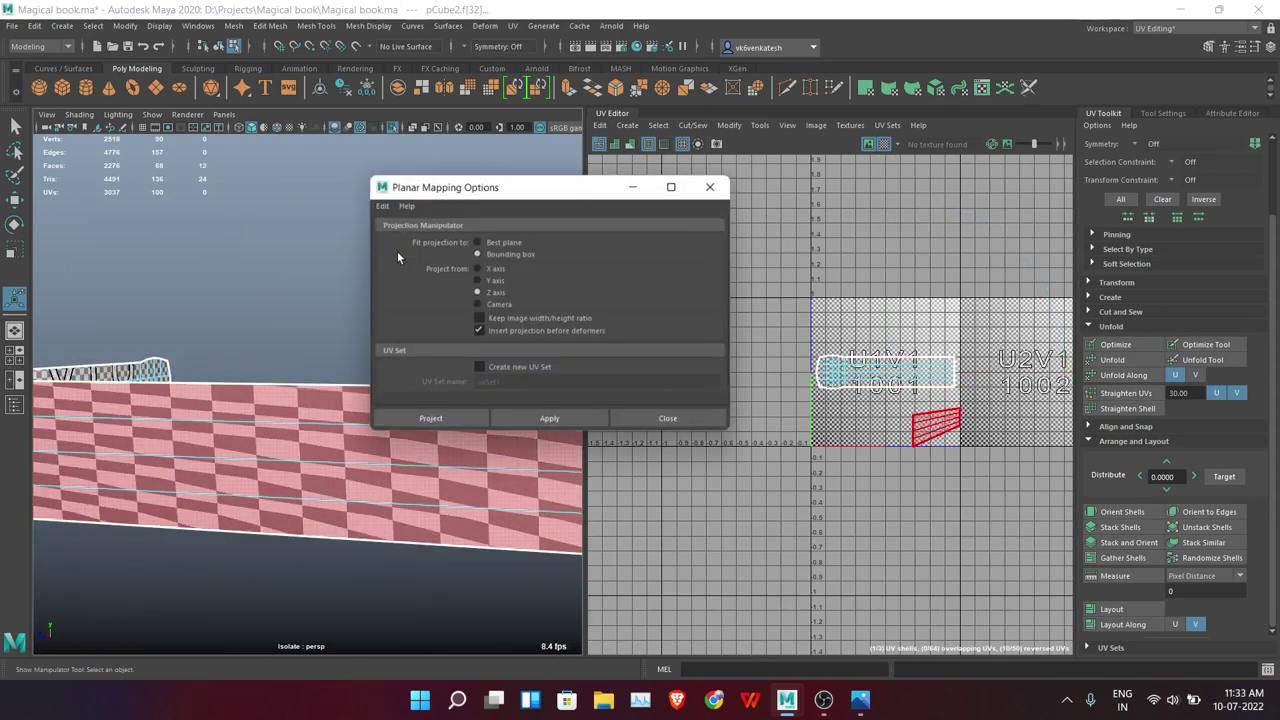
left_click(429, 420)
left_click_drag(343, 371, 371, 137)
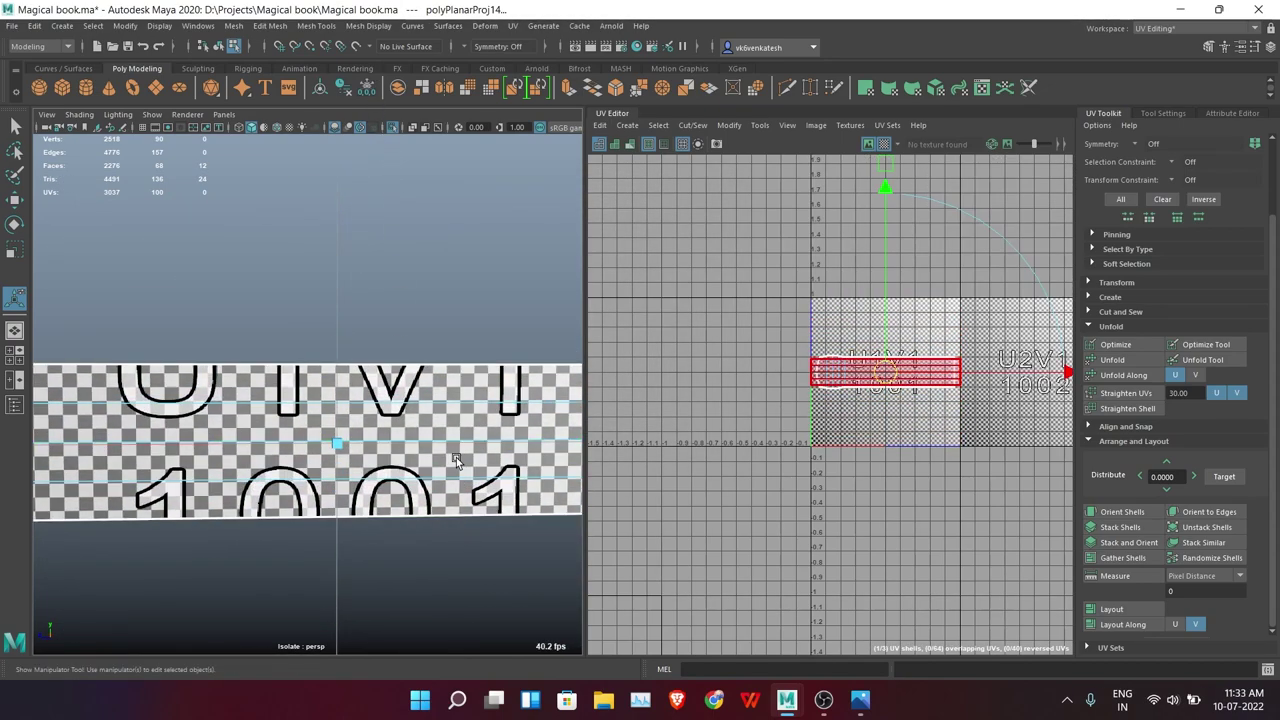
Lay out pCube2's UV shells in the 0–1 tile and show the whole book again
left_click(1112, 609)
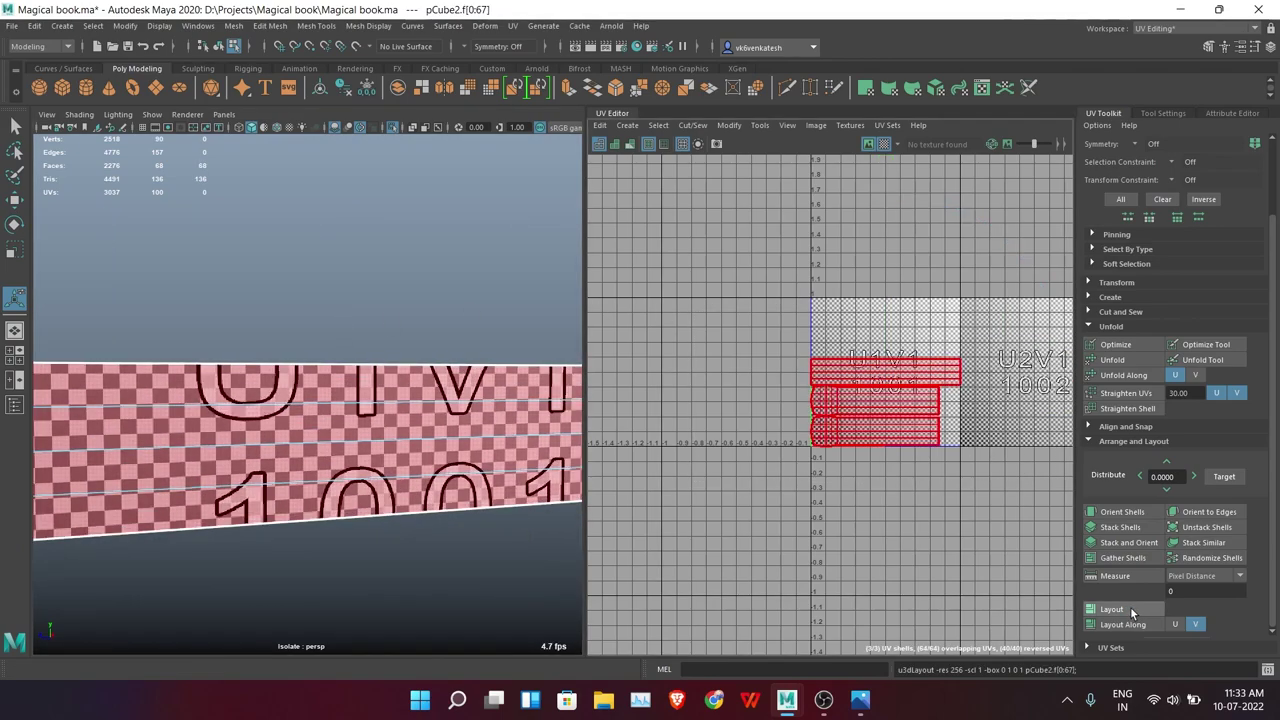
key("q")
left_click(401, 212)
Isolate the dome on the cover and select all of its faces
left_click_drag(374, 300, 361, 351, "alt")
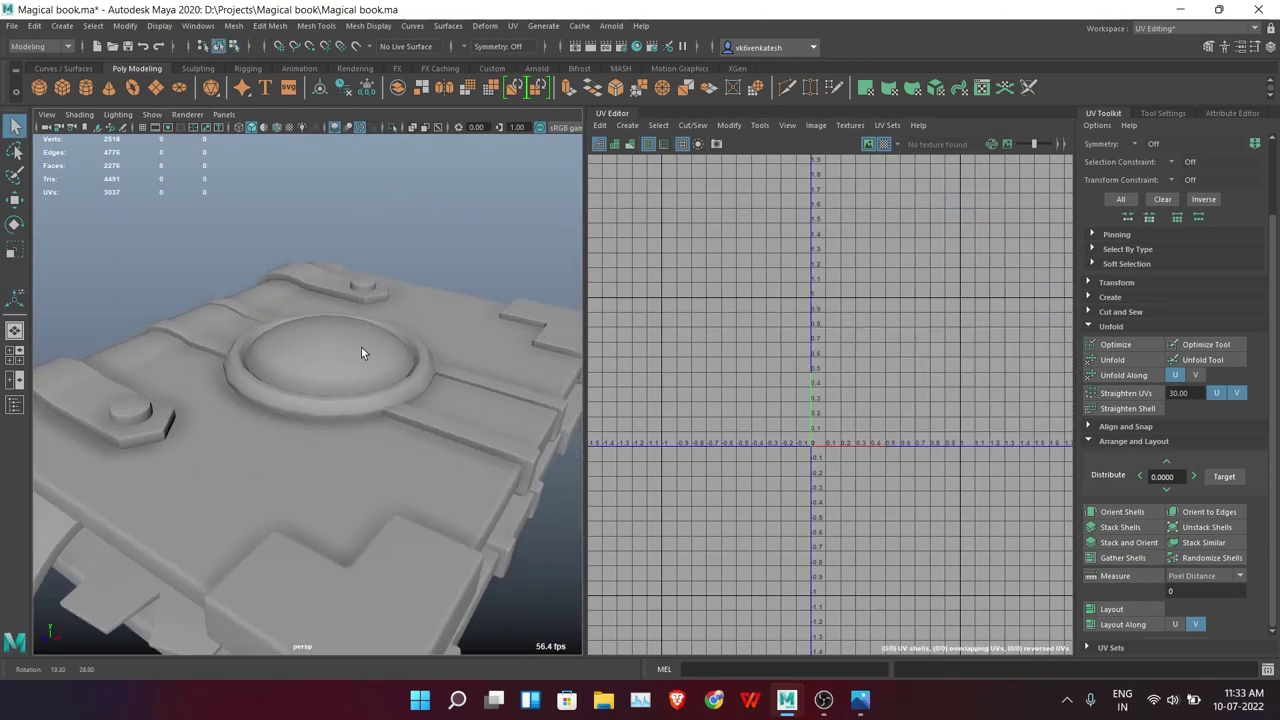
left_click(361, 351)
key("ctrl+1")
right_click_drag(441, 333, 441, 333, "shift")
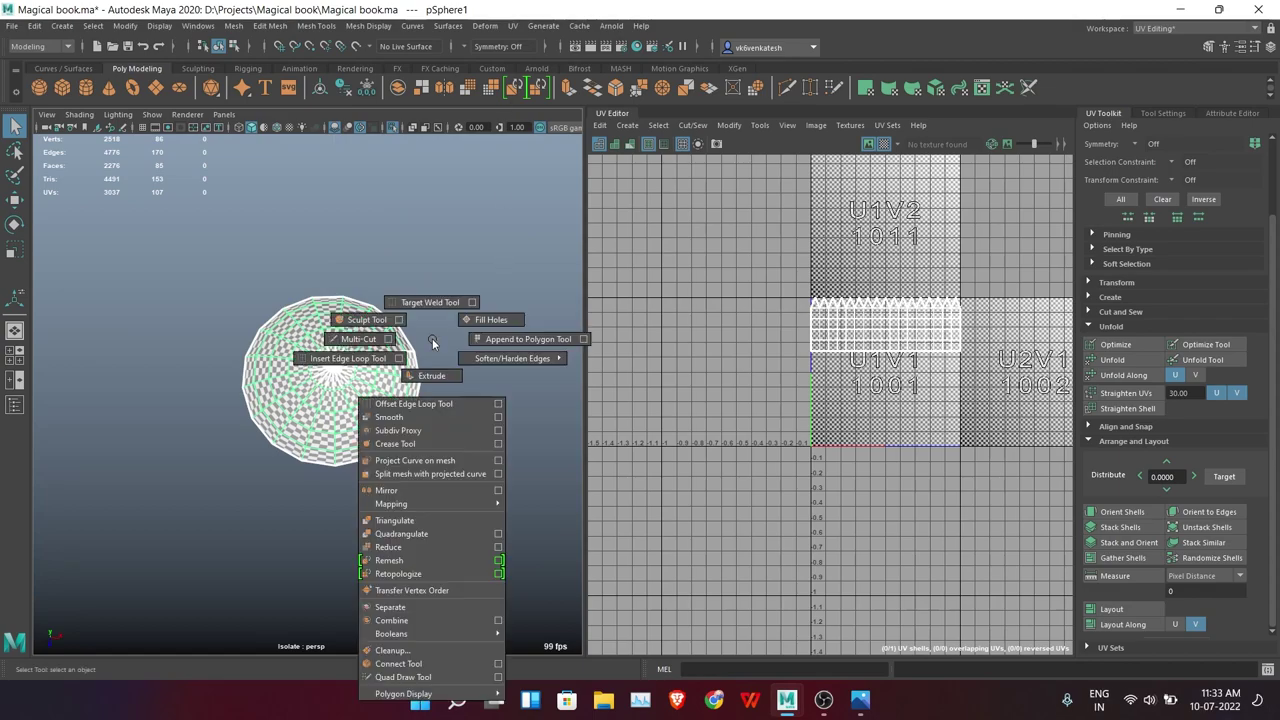
right_click_drag(451, 257, 440, 300)
right_click(491, 303, "shift")
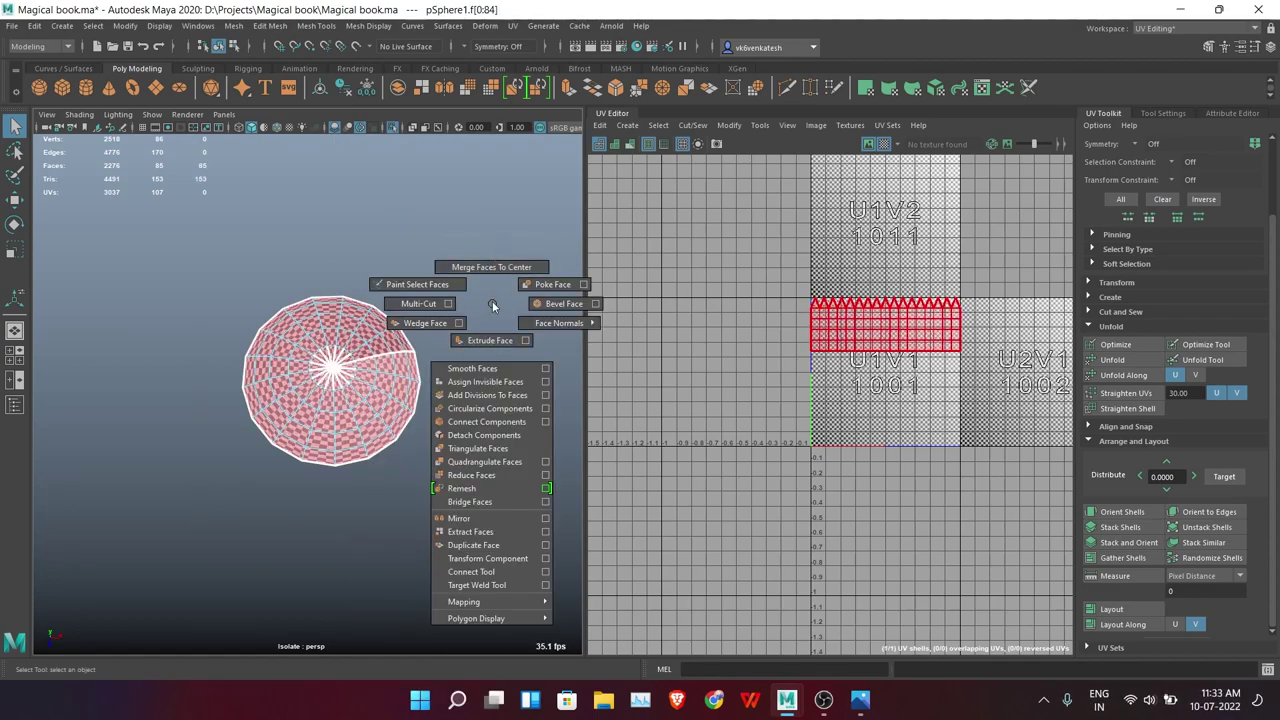
Planar-project the dome's UVs, then deselect it and show the whole book again
left_click(512, 25)
left_click(540, 155)
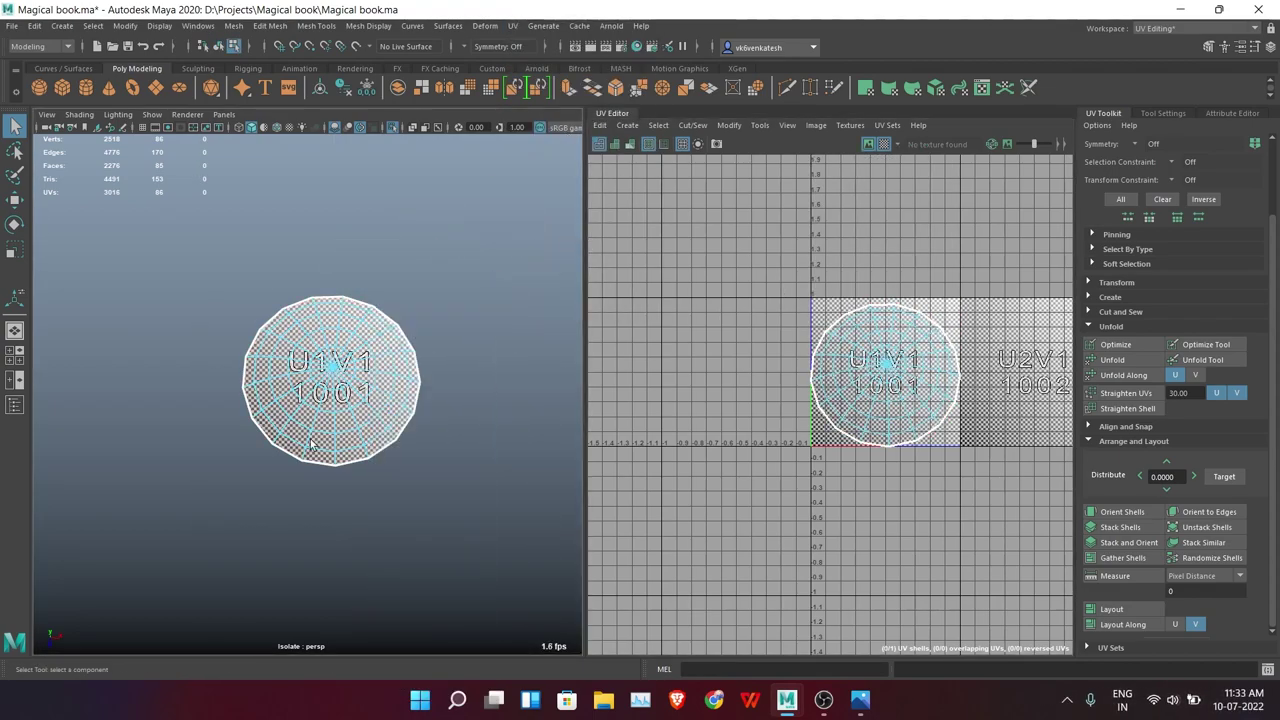
right_click_drag(437, 265, 470, 380, "shift")
left_click(430, 419)
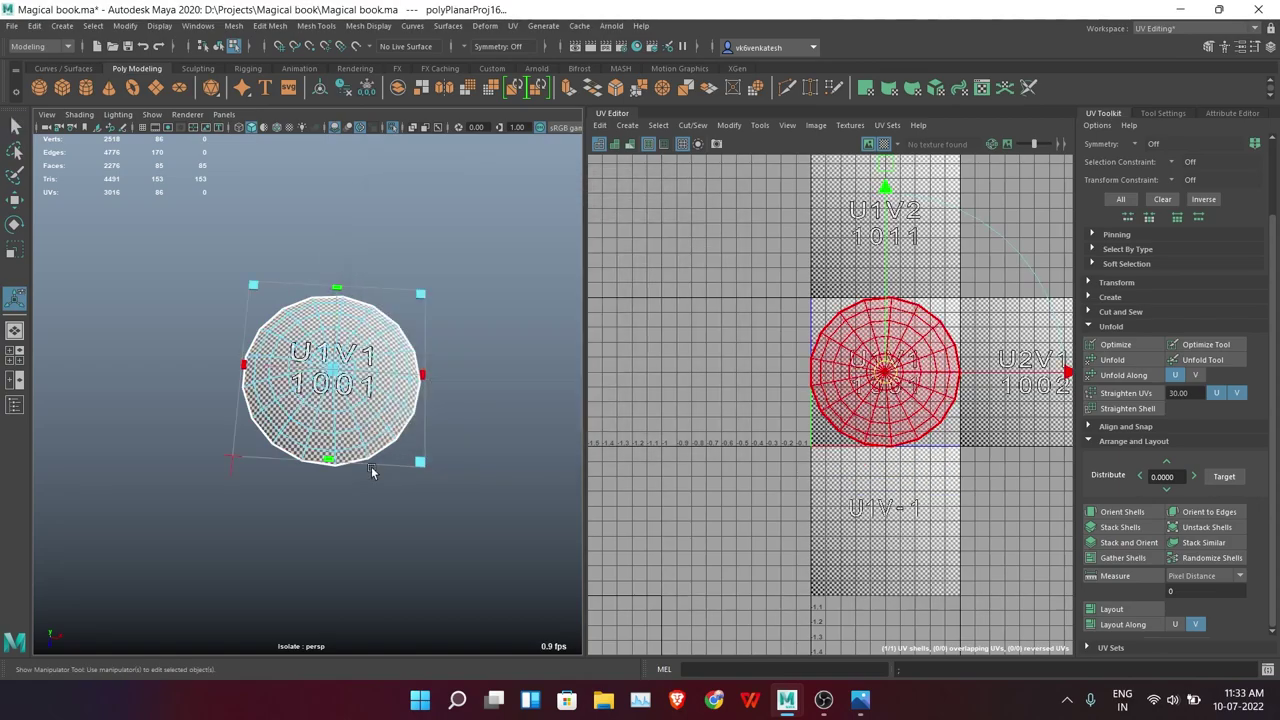
scroll(371, 466, "up", 5)
scroll(330, 380, "down", 5)
left_click(503, 258)
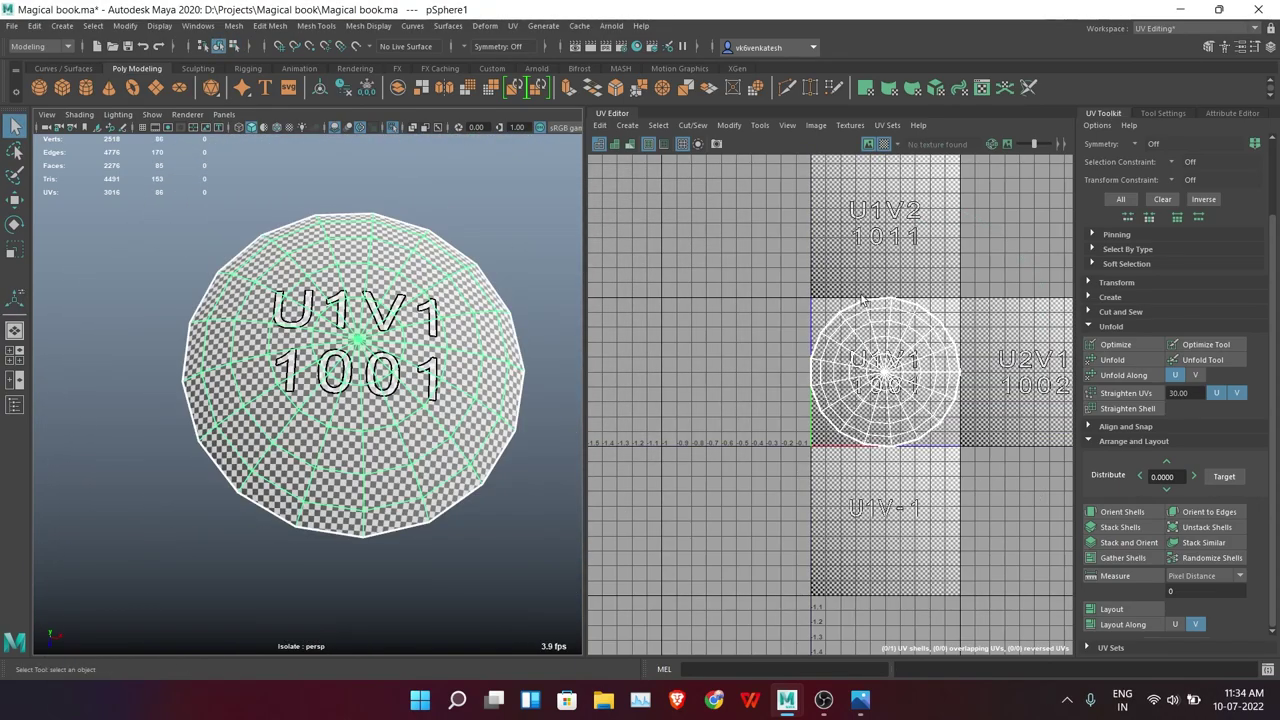
left_click(393, 128)
Isolate and frame the ring around the dome, then give it a camera-based UV projection
scroll(516, 389, "down", 5)
left_click_drag(516, 389, 385, 414, "alt")
left_click(385, 420)
key("ctrl+1")
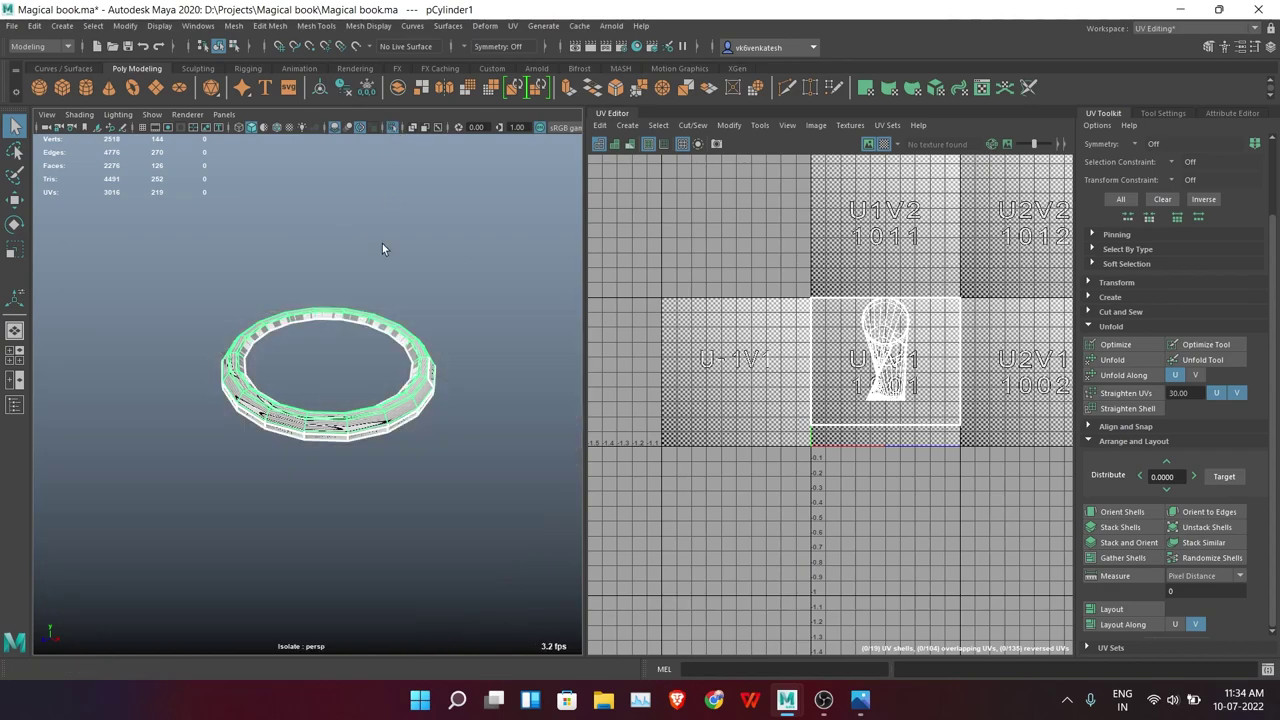
key("f")
left_click(512, 25)
left_click(534, 263)
key("F8")
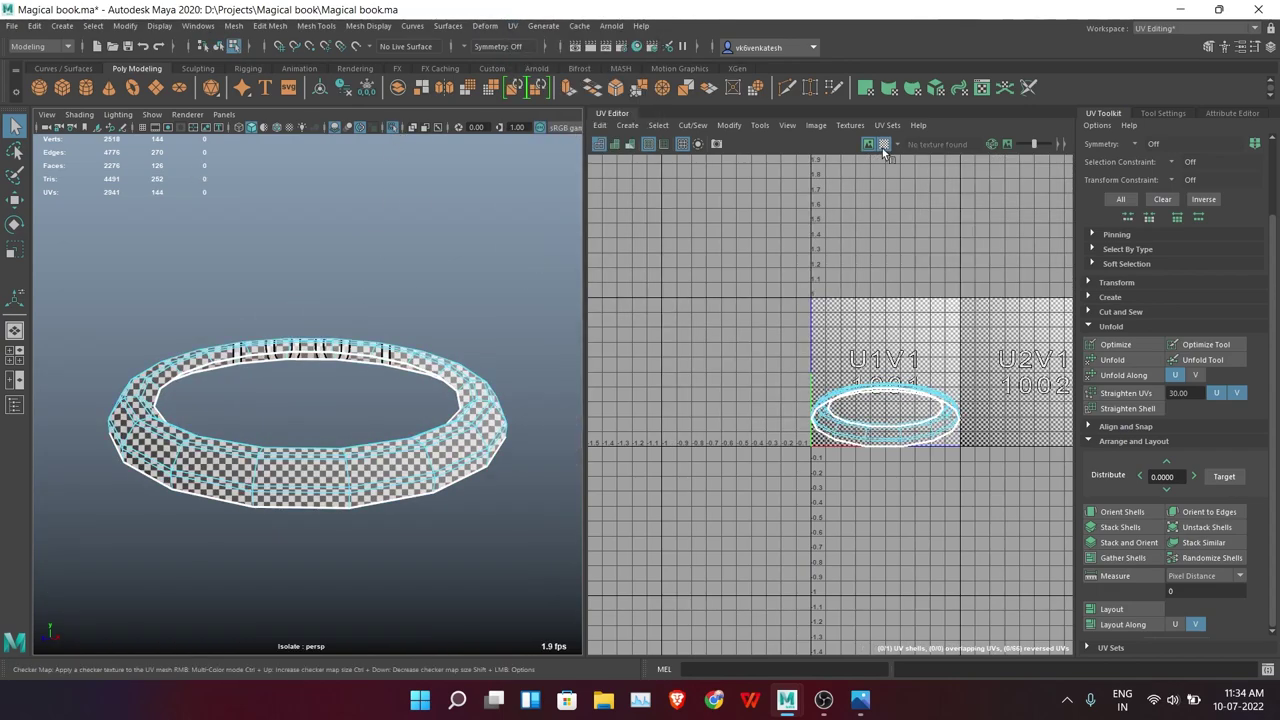
left_click_drag(534, 263, 524, 317, "alt")
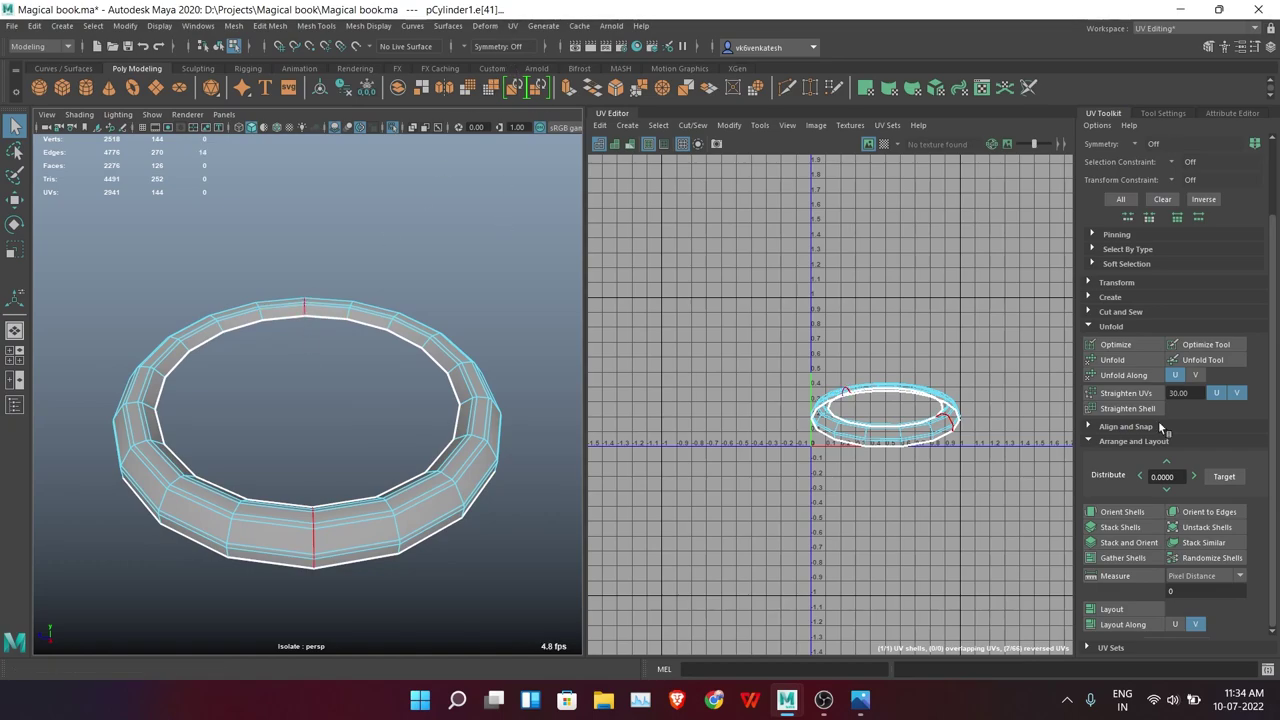
Rotate the ring's right UV shell upright, lay out the shells, and show the checker pattern
left_click(1118, 311)
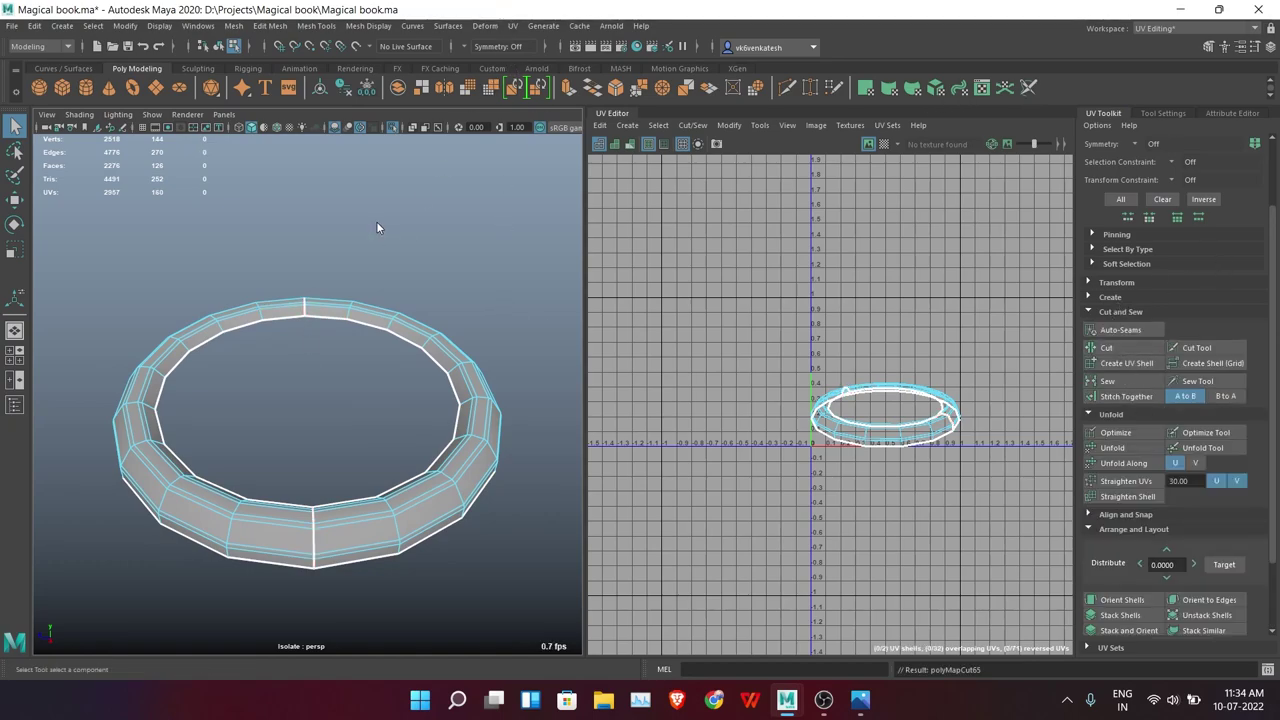
key("F11")
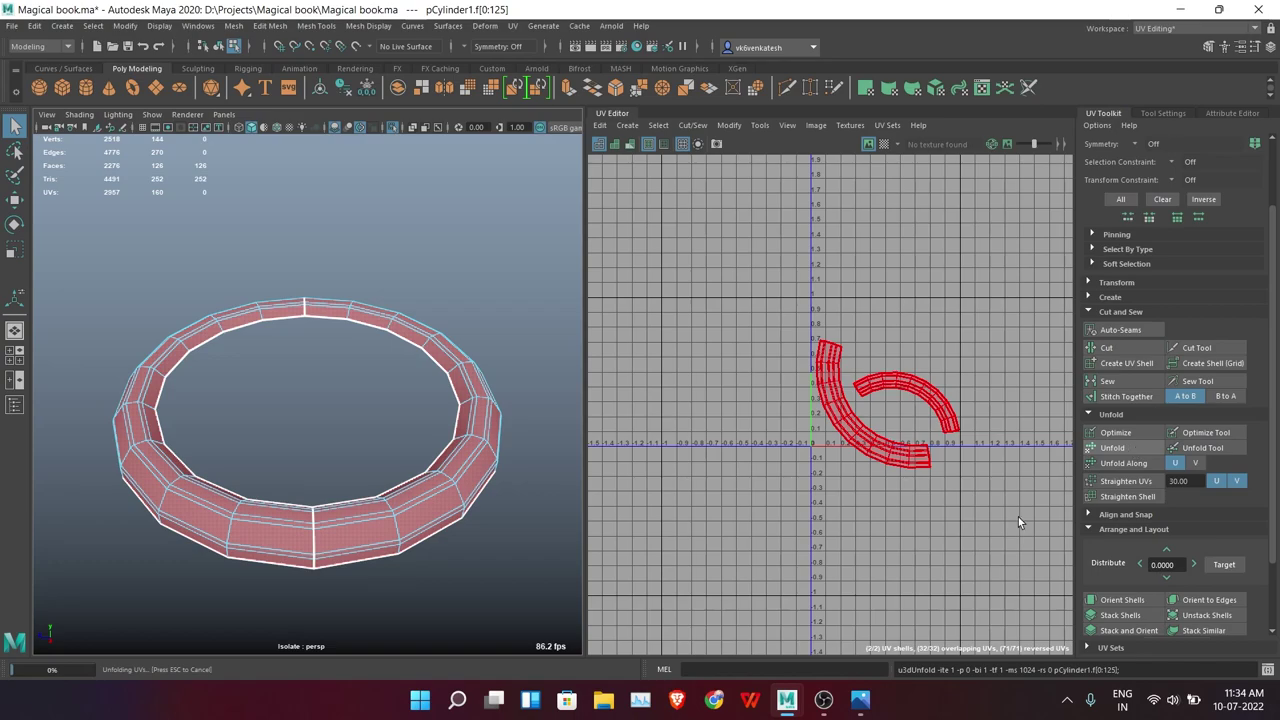
key("e")
left_click_drag(945, 420, 834, 577)
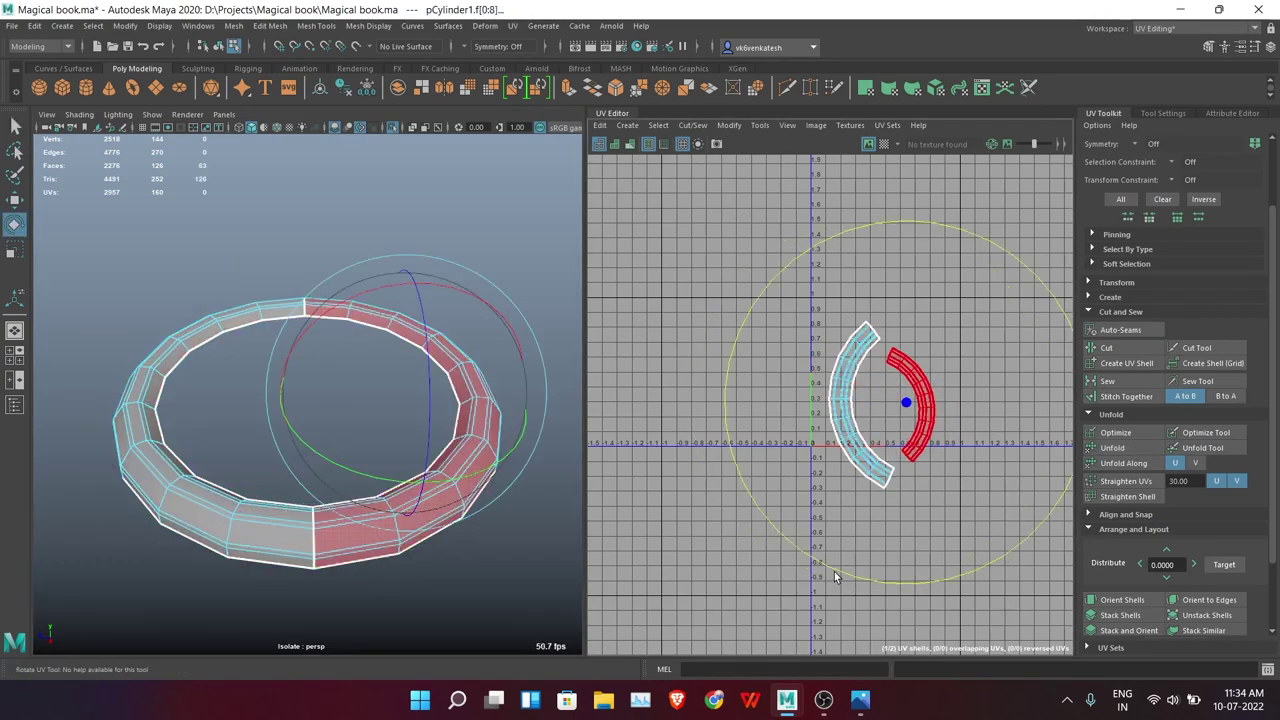
scroll(1106, 571, "down", 2)
left_click(1112, 609)
left_click(883, 143)
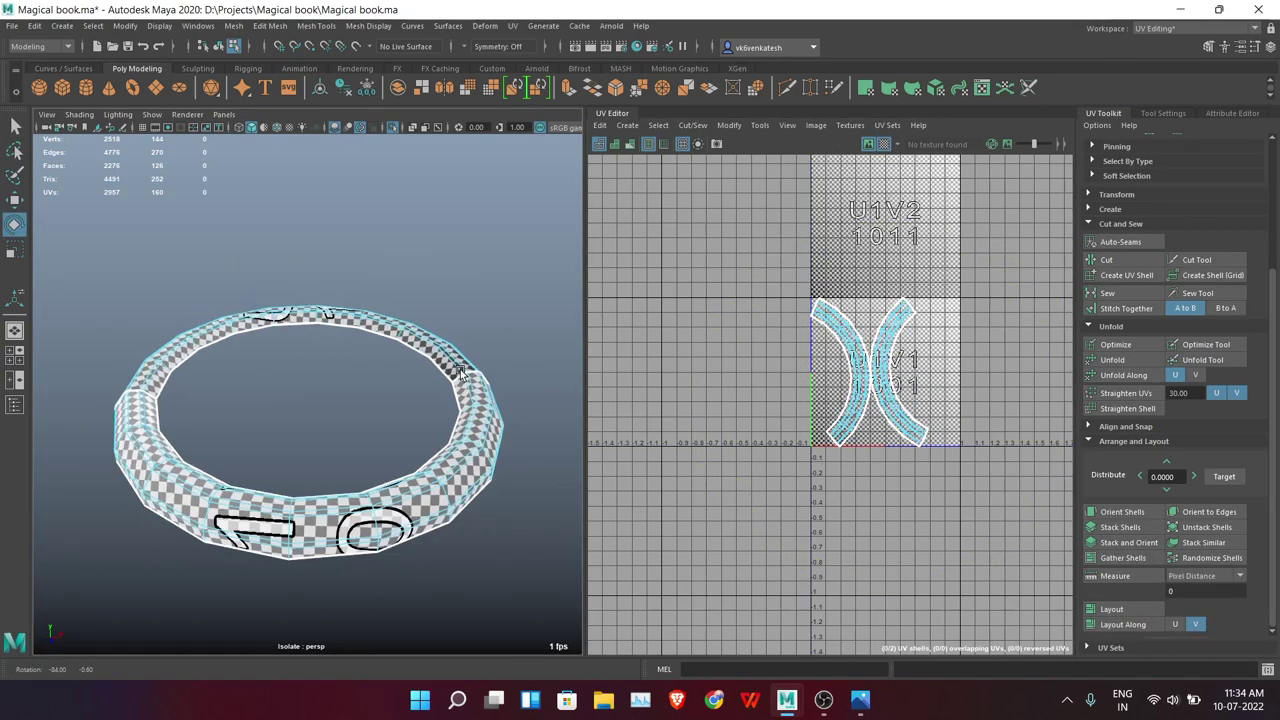
scroll(300, 430, "up", 5)
Rotate the ring's left UV shell, then bring the rest of the scene back
left_click_drag(340, 452, 246, 382, "alt")
mouse_move(870, 290)
left_mouse_down()
mouse_move(812, 515)
mouse_move(697, 344)
left_mouse_up()
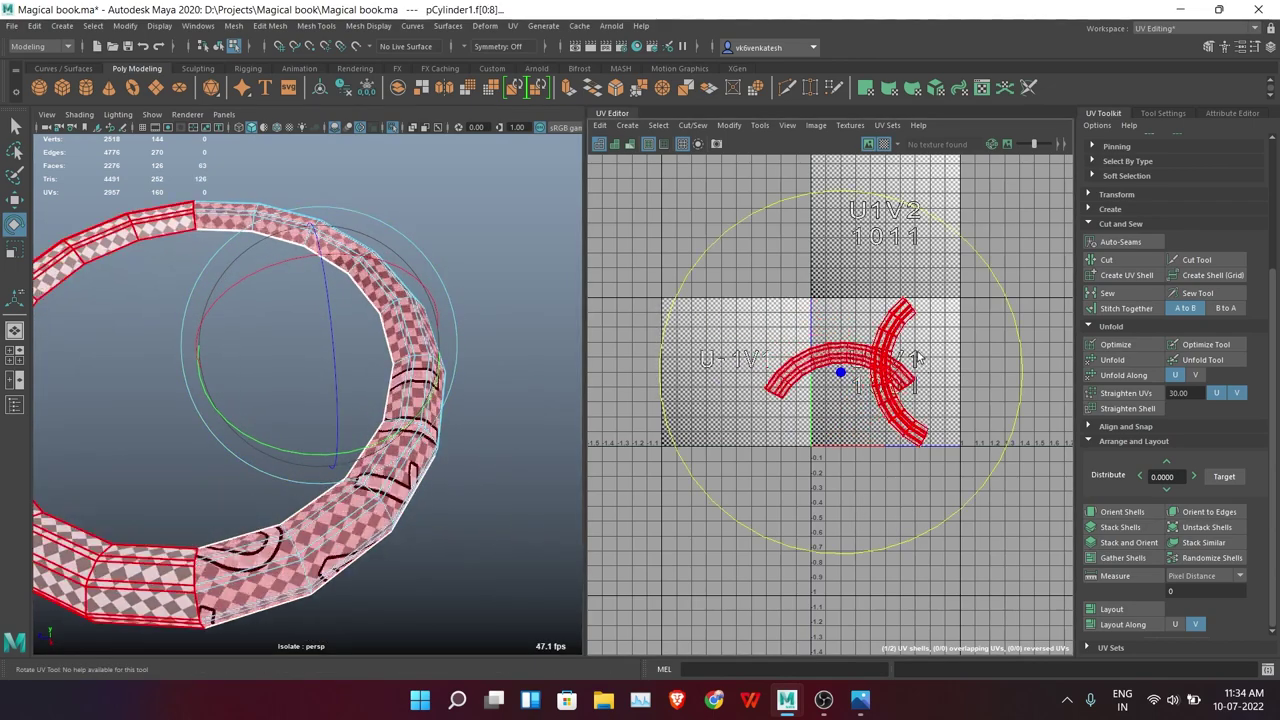
scroll(300, 400, "up", 3)
left_click(441, 529)
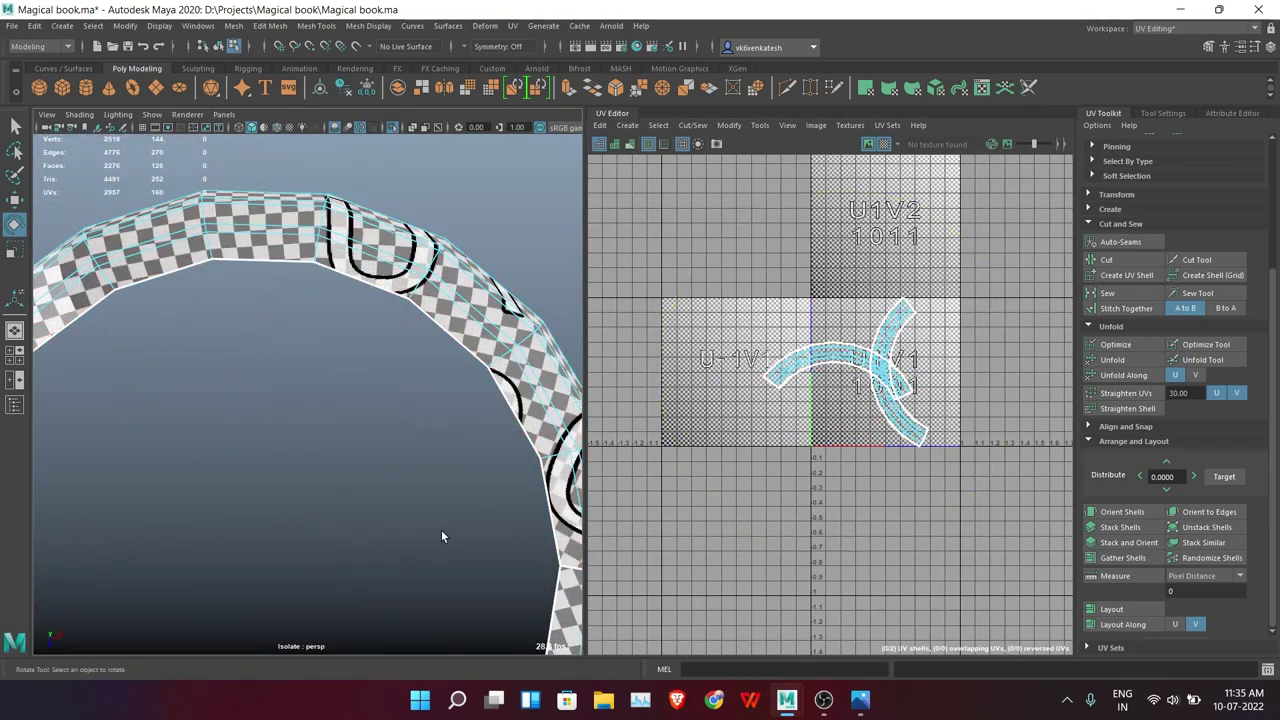
scroll(441, 528, "down", 3)
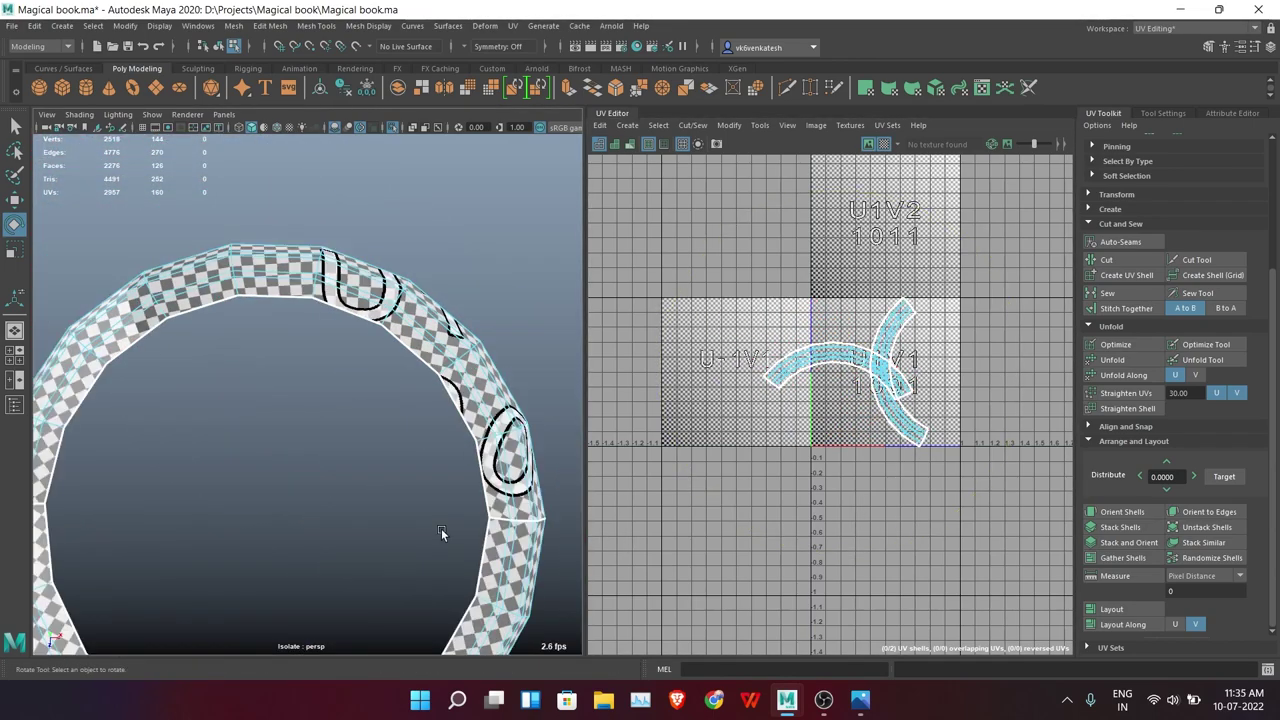
key("F8")
key("f")
scroll(312, 382, "up", 2)
key("ctrl+1")
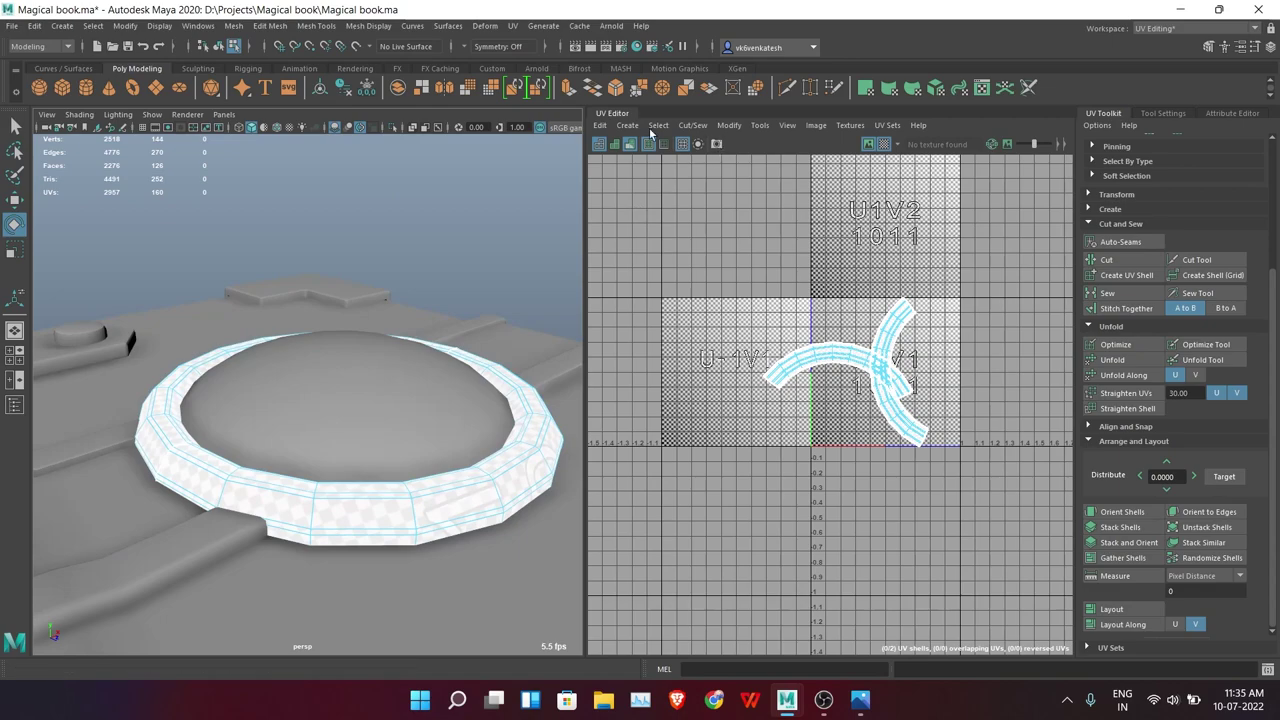
Re-run Layout on the ring's UVs and rotate a shell so both fit the 0–1 tile
right_click_drag(428, 225, 428, 500)
left_click(428, 500)
left_click(1112, 608)
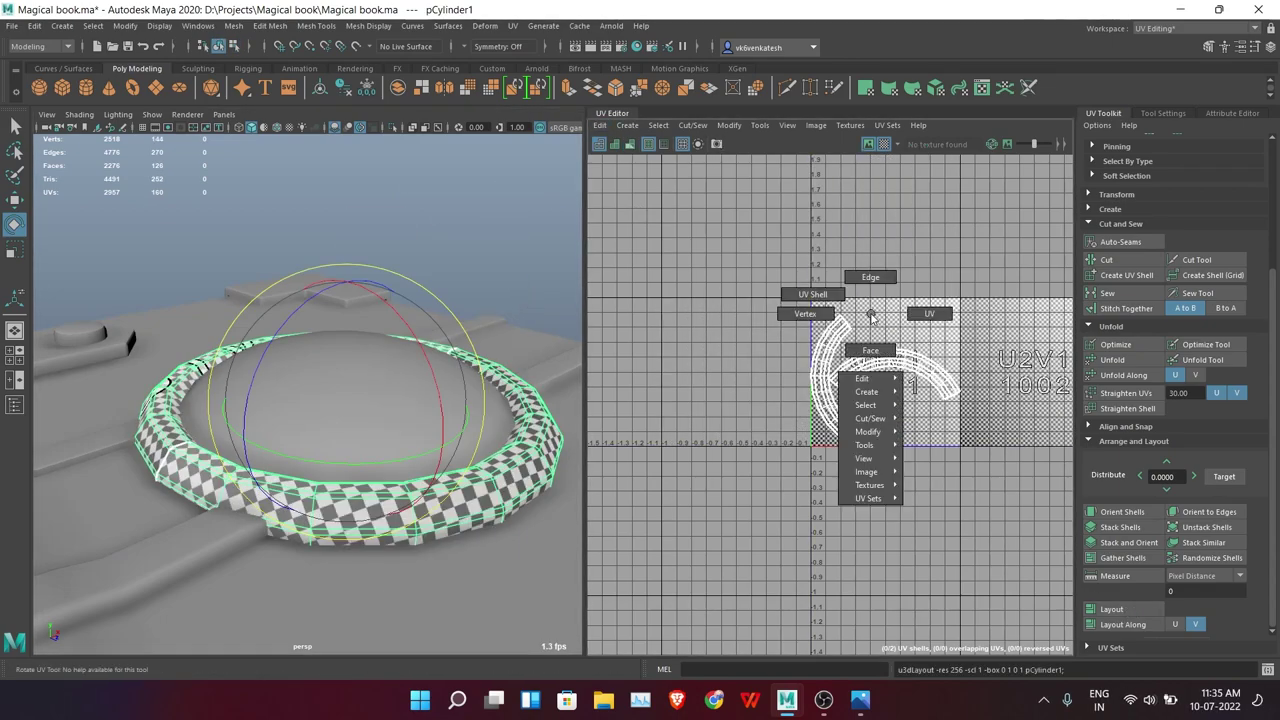
right_click_drag(871, 316, 812, 294)
left_click(900, 372)
left_click_drag(772, 398, 990, 470)
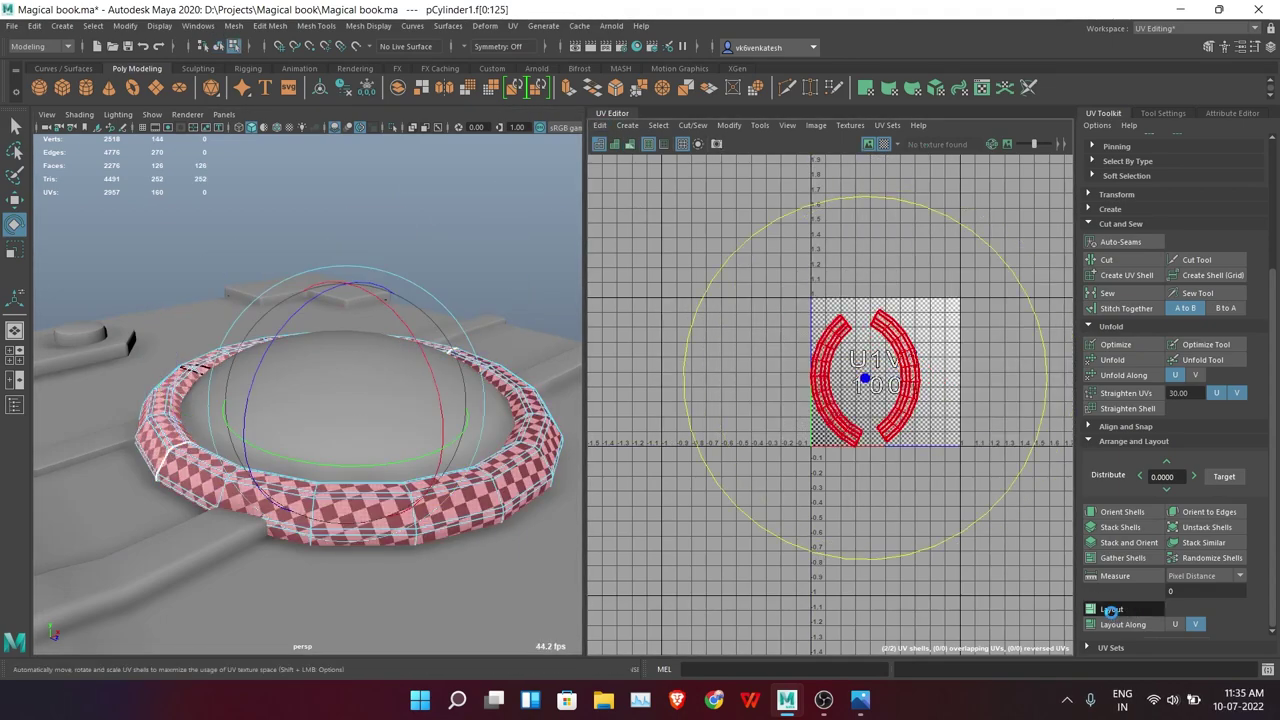
left_click(550, 219)
left_click_drag(550, 219, 388, 338, "alt")
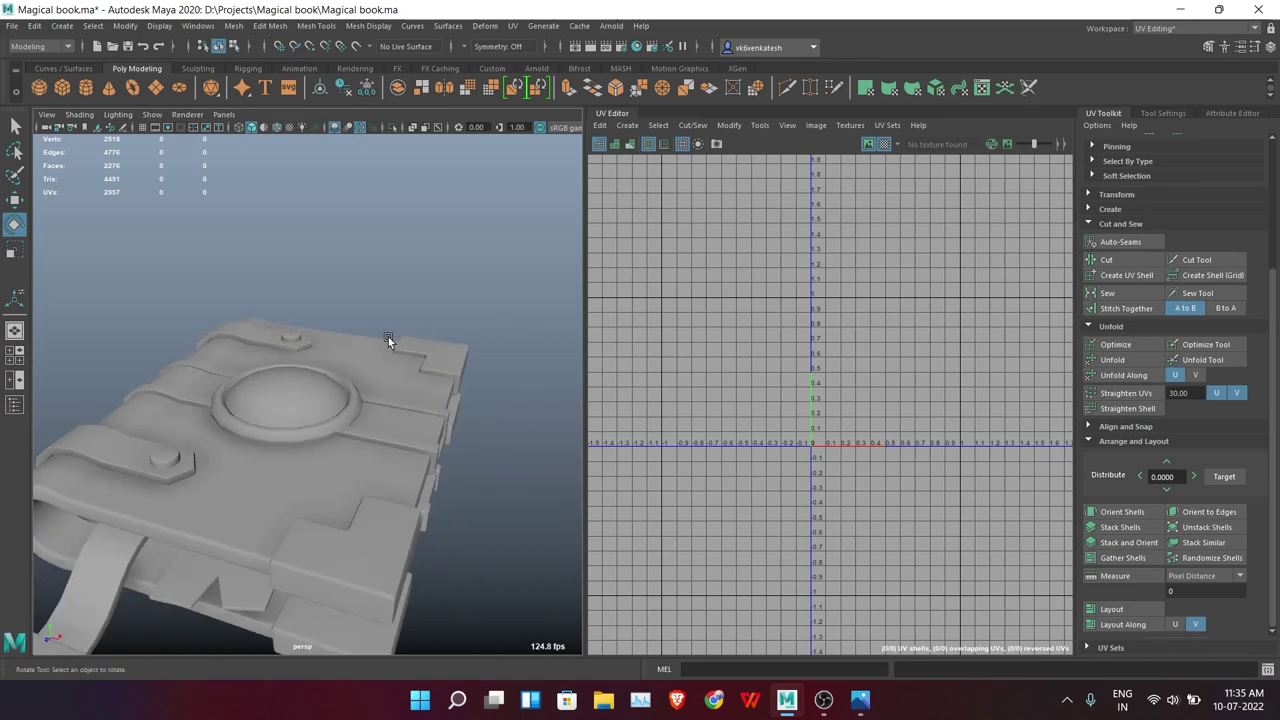
Isolate the strap pieces and start the 3D Cut and Sew UV tool on them
left_click(349, 414)
mouse_move(349, 414)
left_mouse_down("alt")
mouse_move(504, 444)
mouse_move(398, 137)
left_mouse_up("alt")
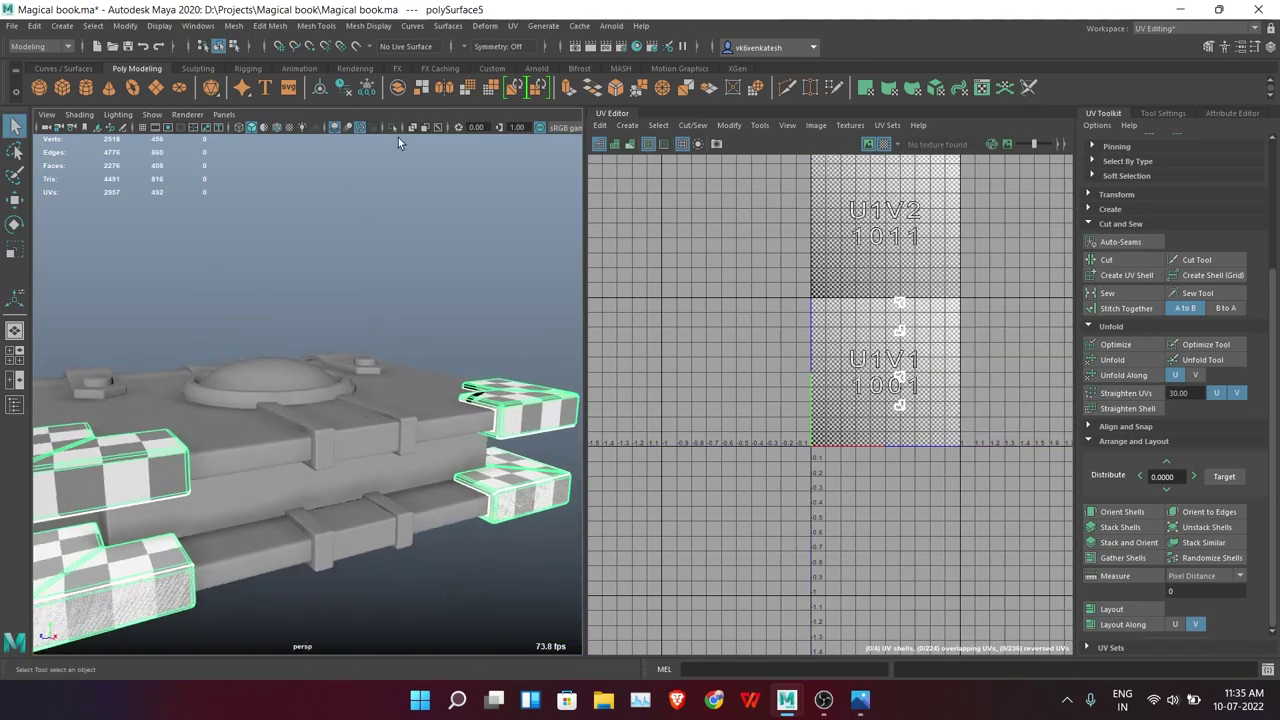
left_click(392, 127)
left_click(884, 145)
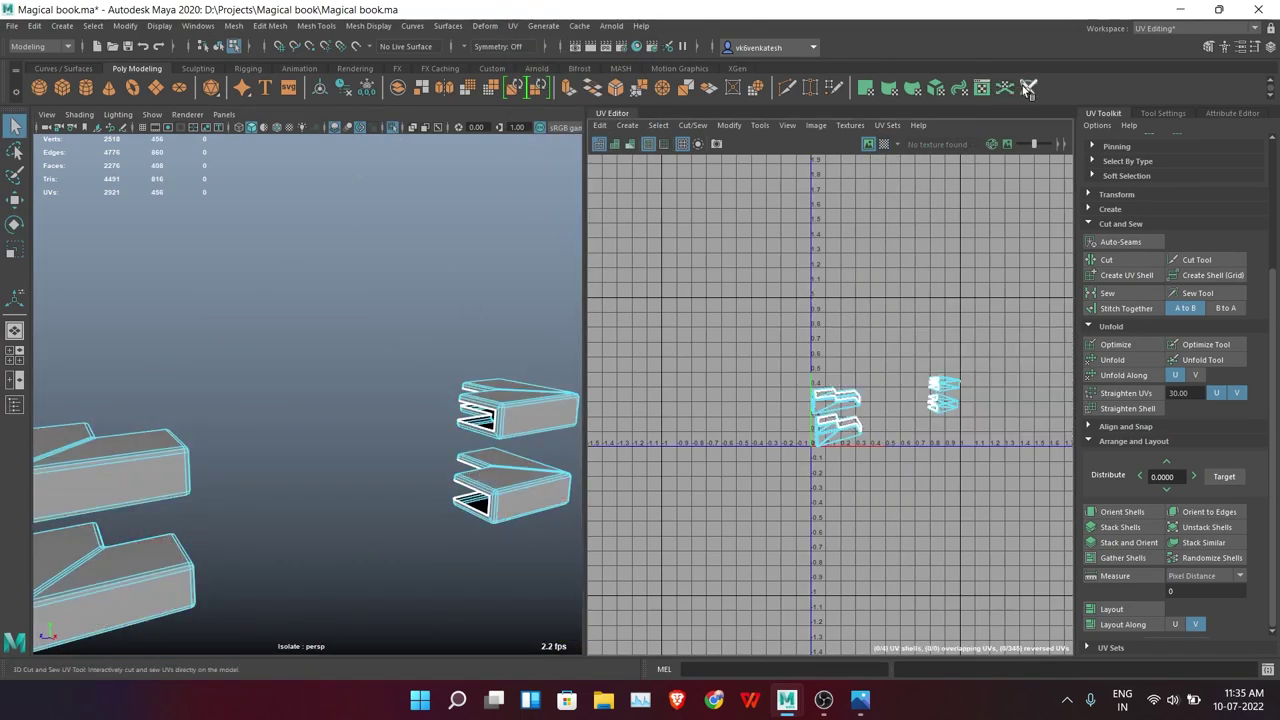
mouse_move(393, 226)
left_mouse_down("alt")
mouse_move(429, 357)
mouse_move(528, 329)
mouse_move(363, 343)
mouse_move(312, 449)
left_mouse_up("alt")
right_click_drag(312, 449, 322, 452, "alt")
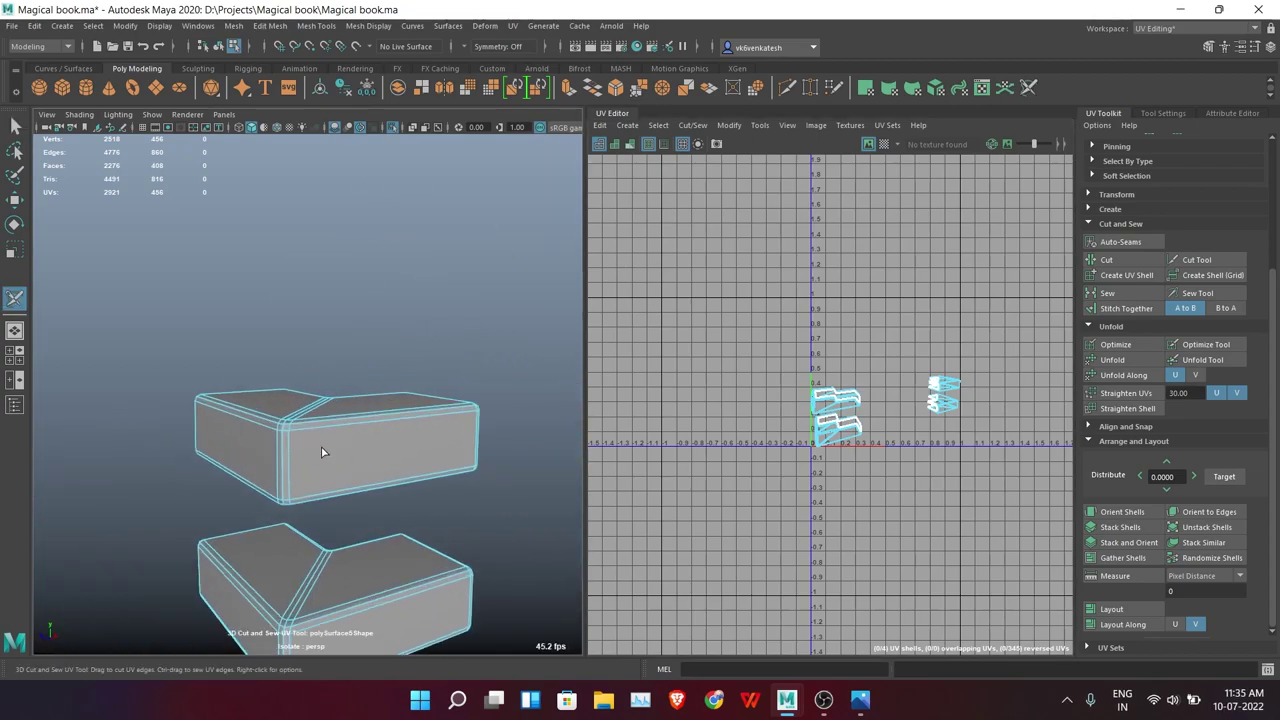
mouse_move(322, 452)
left_mouse_down("alt")
mouse_move(185, 508)
mouse_move(300, 480)
left_mouse_up("alt")
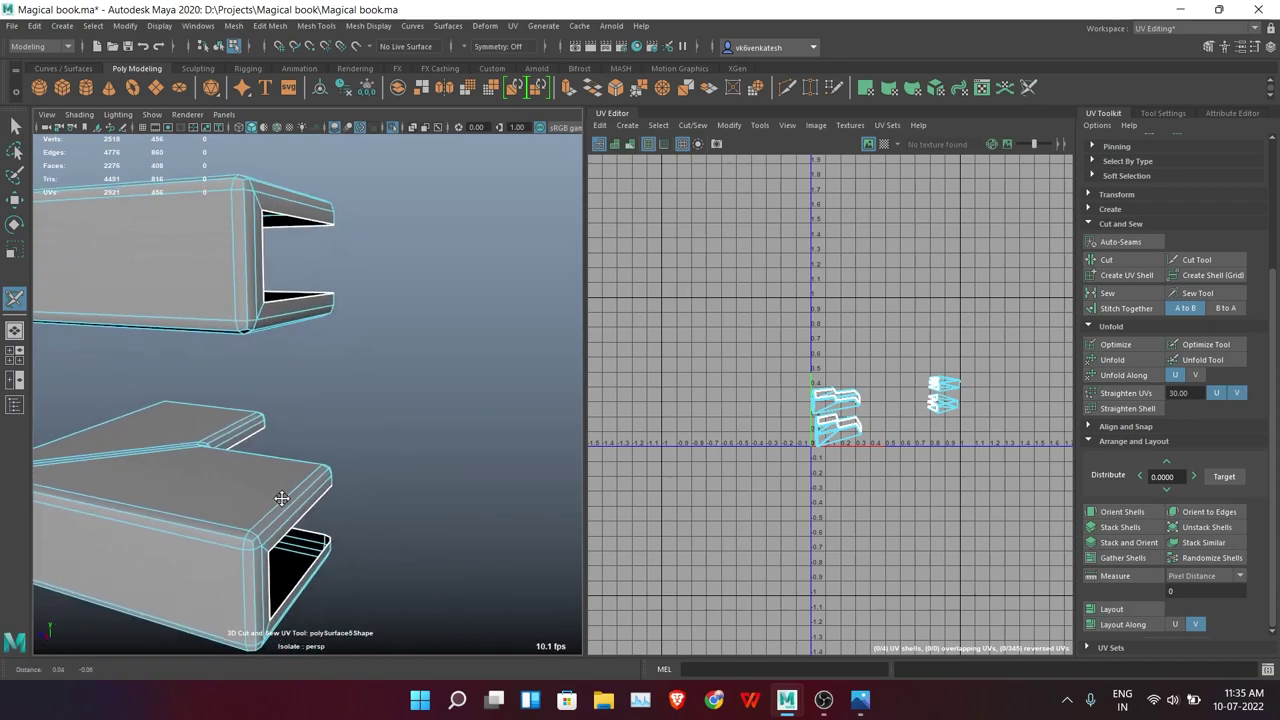
middle_click_drag(300, 480, 317, 482, "alt")
Cut UV seams along the strap's short edges, a full edge loop and its underside
left_click_drag(317, 482, 330, 450, "alt")
right_click_drag(330, 450, 345, 435, "alt")
left_click(352, 430)
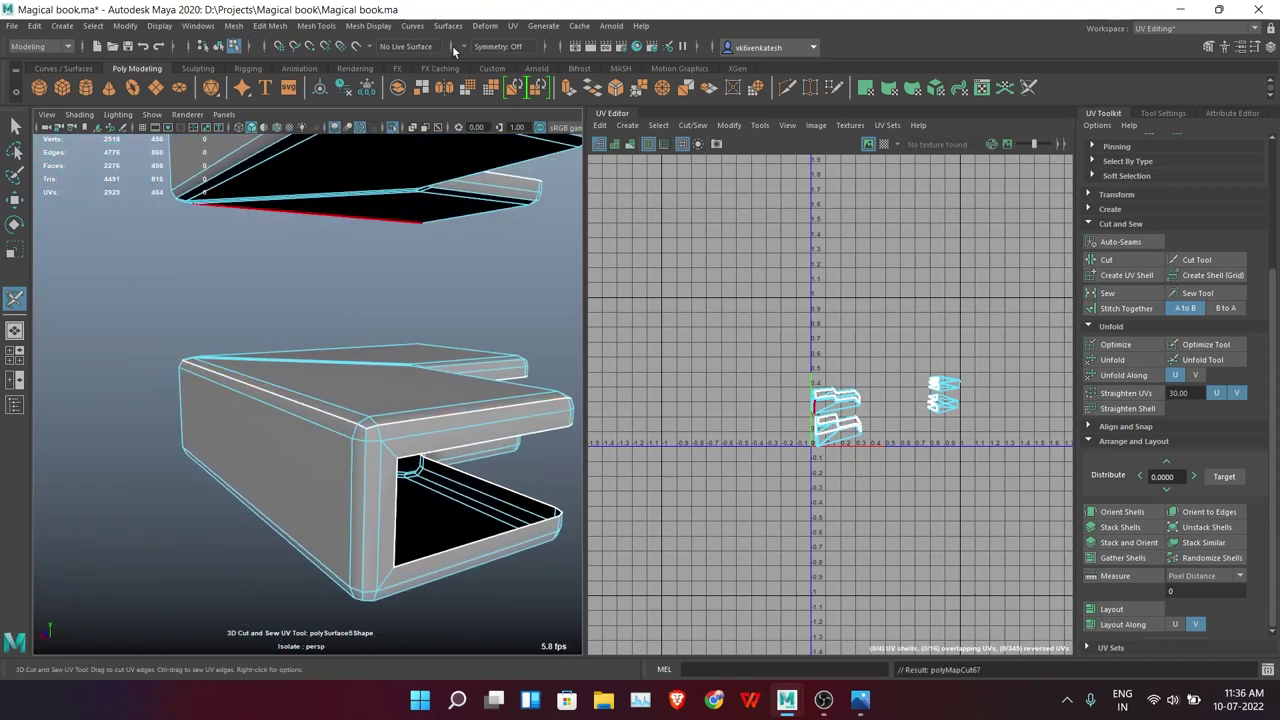
mouse_move(443, 364)
left_mouse_down("alt")
mouse_move(240, 437)
mouse_move(263, 457)
mouse_move(214, 531)
mouse_move(240, 487)
mouse_move(260, 517)
mouse_move(330, 450)
mouse_move(457, 397)
mouse_move(380, 360)
mouse_move(340, 290)
mouse_move(357, 349)
mouse_move(234, 337)
mouse_move(406, 451)
mouse_move(355, 380)
mouse_move(342, 426)
mouse_move(331, 378)
left_mouse_up("alt")
double_click(260, 517)
left_click(376, 350)
left_click(340, 290)
left_click(309, 392)
left_click(301, 427)
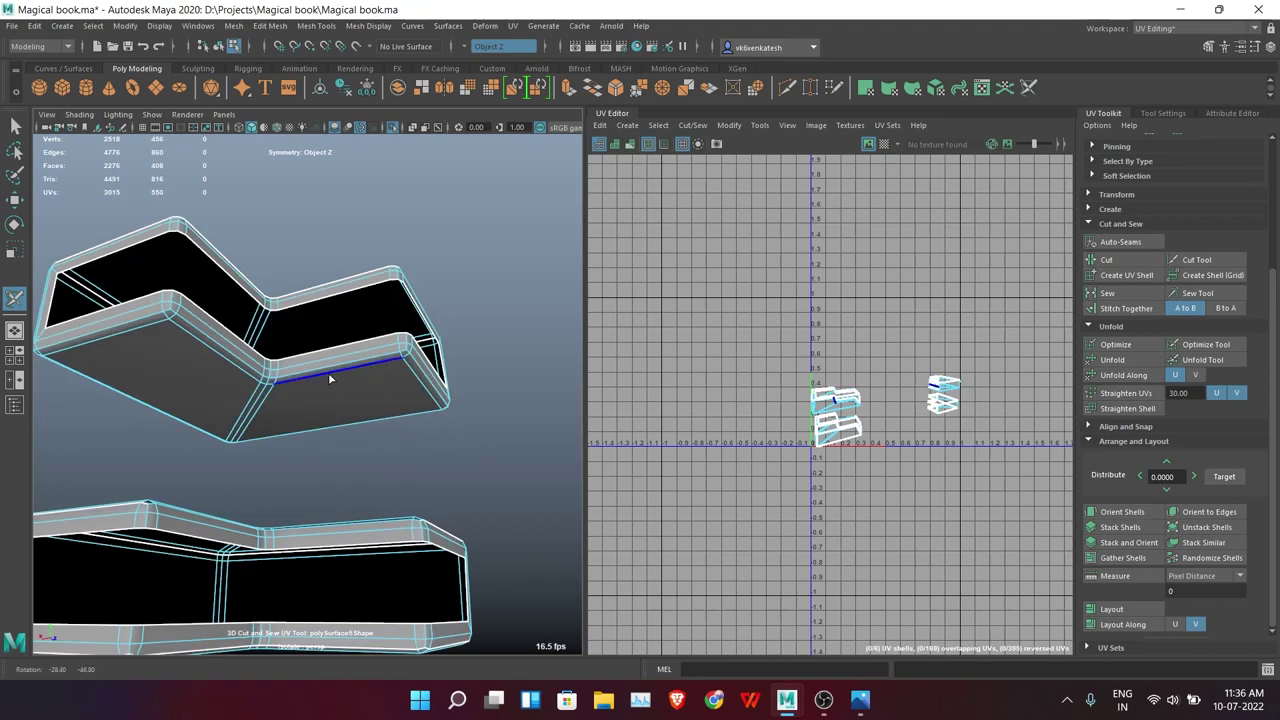
left_click(130, 345)
Cut more seams on the strap's side, inner corner and lower edge, then select both straps' faces
mouse_move(130, 345)
left_mouse_down("alt")
mouse_move(246, 374)
mouse_move(477, 356)
mouse_move(366, 463)
mouse_move(399, 393)
mouse_move(162, 507)
left_mouse_up("alt")
left_click(399, 393)
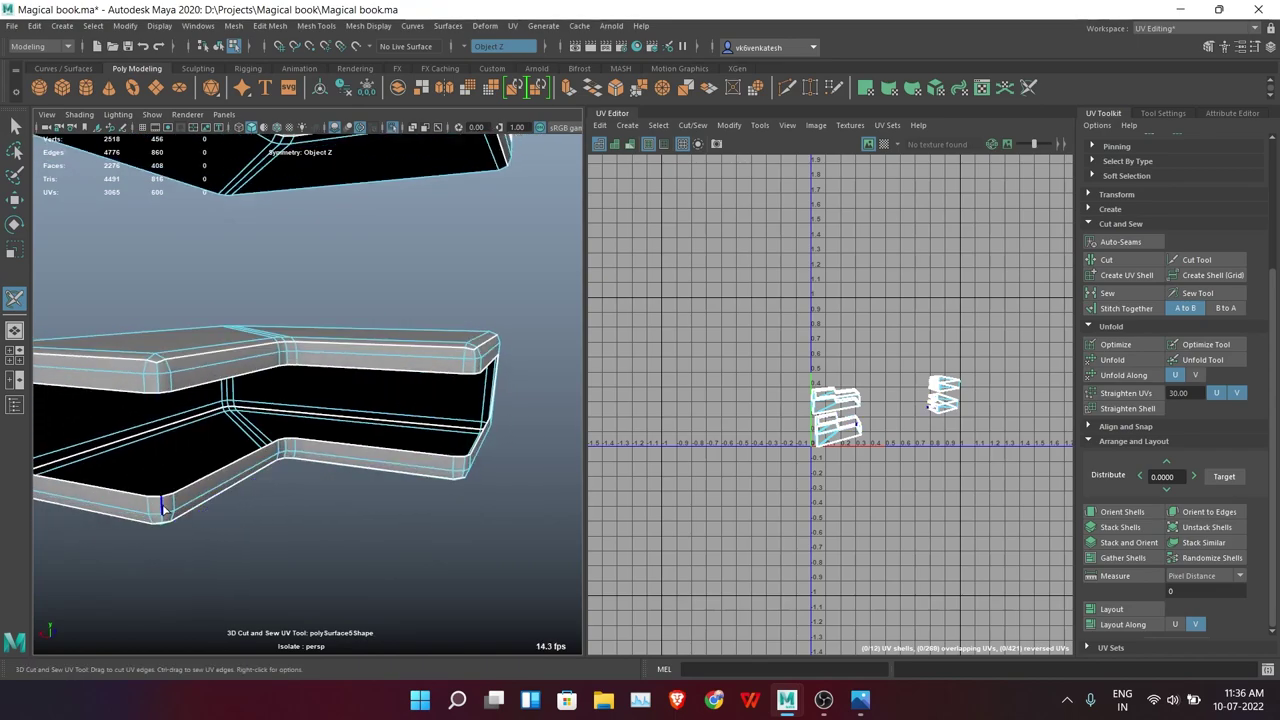
left_click(286, 445)
left_click_drag(286, 445, 411, 383, "alt")
left_click_drag(437, 552, 560, 556, "alt")
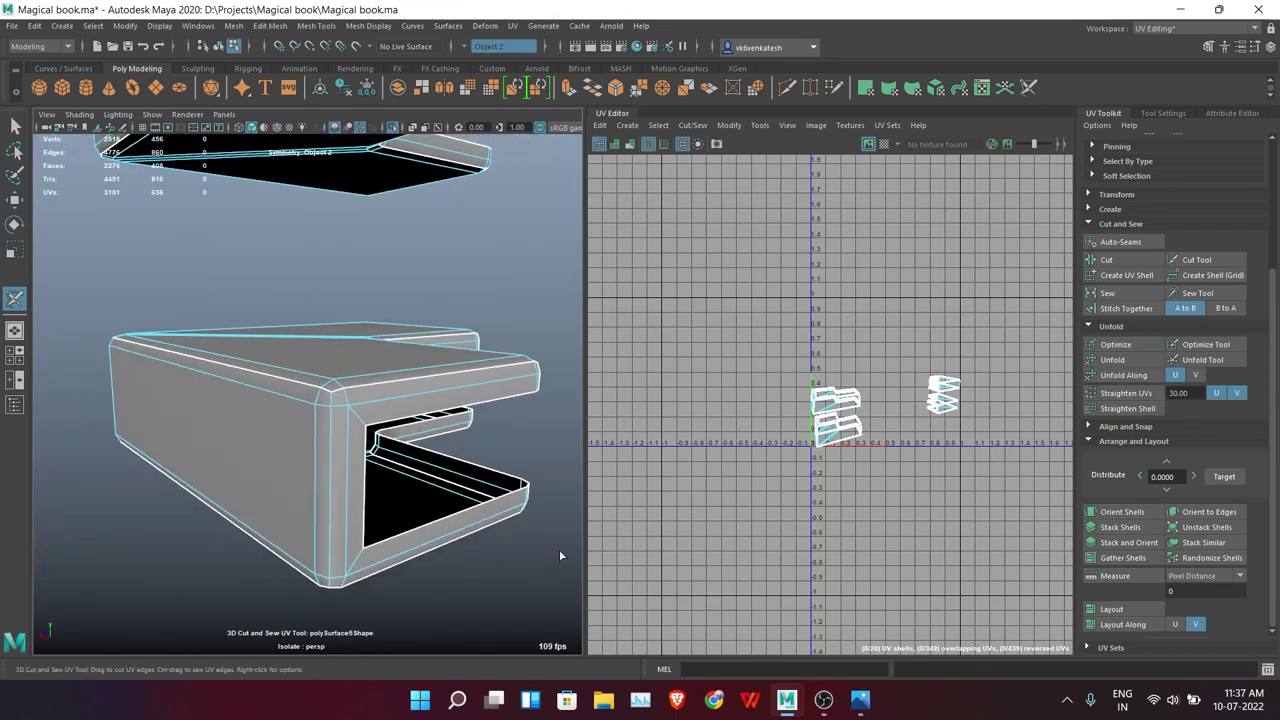
mouse_move(204, 464)
left_mouse_down("alt")
mouse_move(386, 440)
mouse_move(449, 446)
mouse_move(287, 437)
mouse_move(326, 233)
left_mouse_up("alt")
left_click(386, 440)
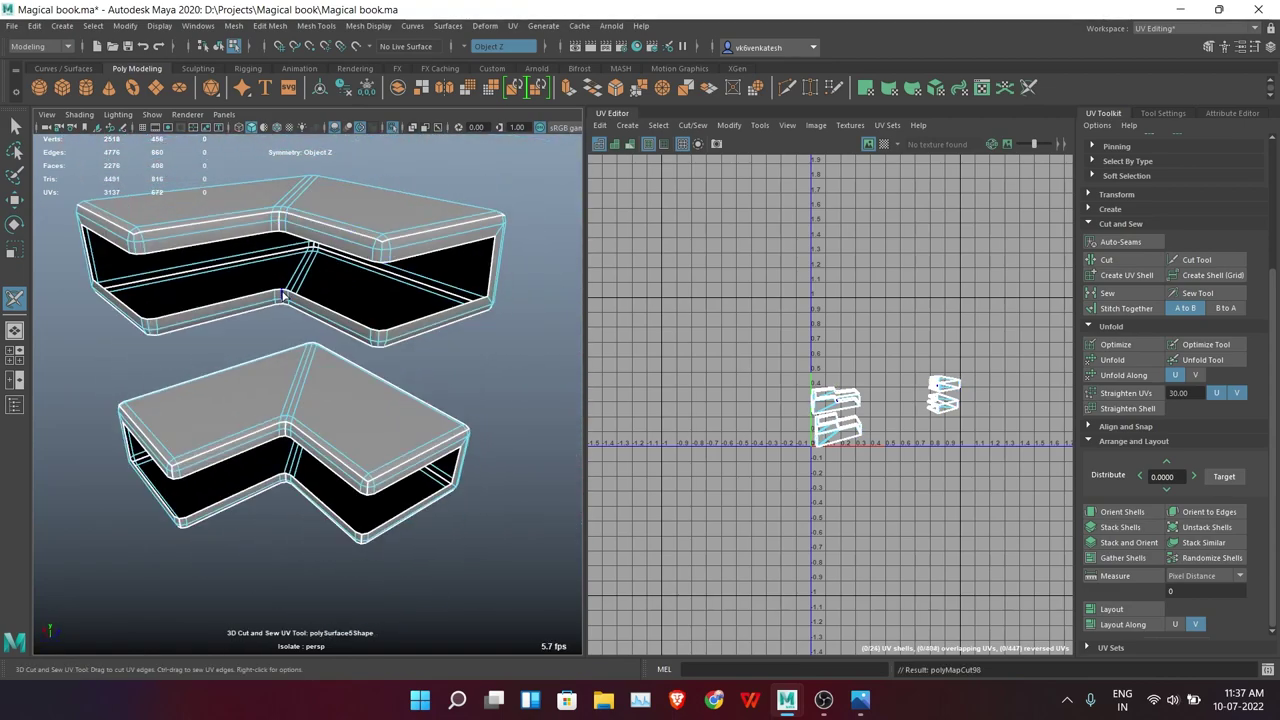
left_click(135, 247)
left_click_drag(135, 247, 170, 290, "alt")
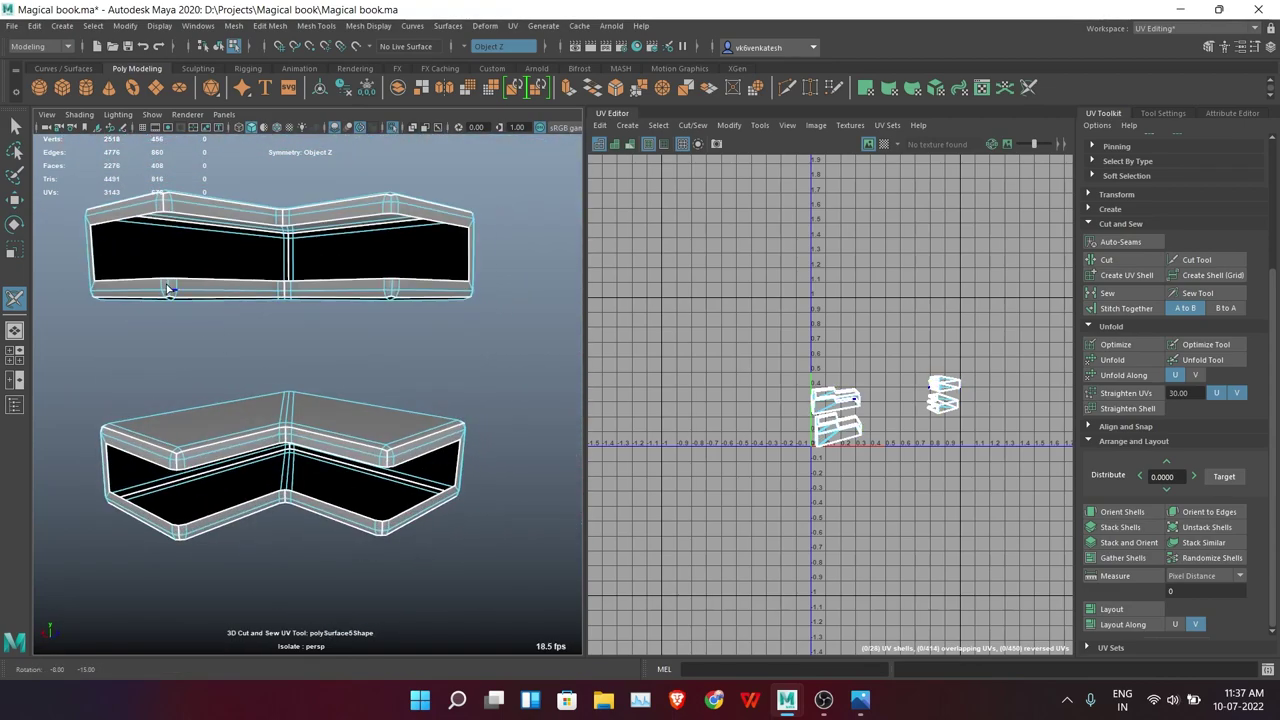
left_click(393, 287)
left_click_drag(393, 287, 320, 366, "alt")
left_click(330, 248)
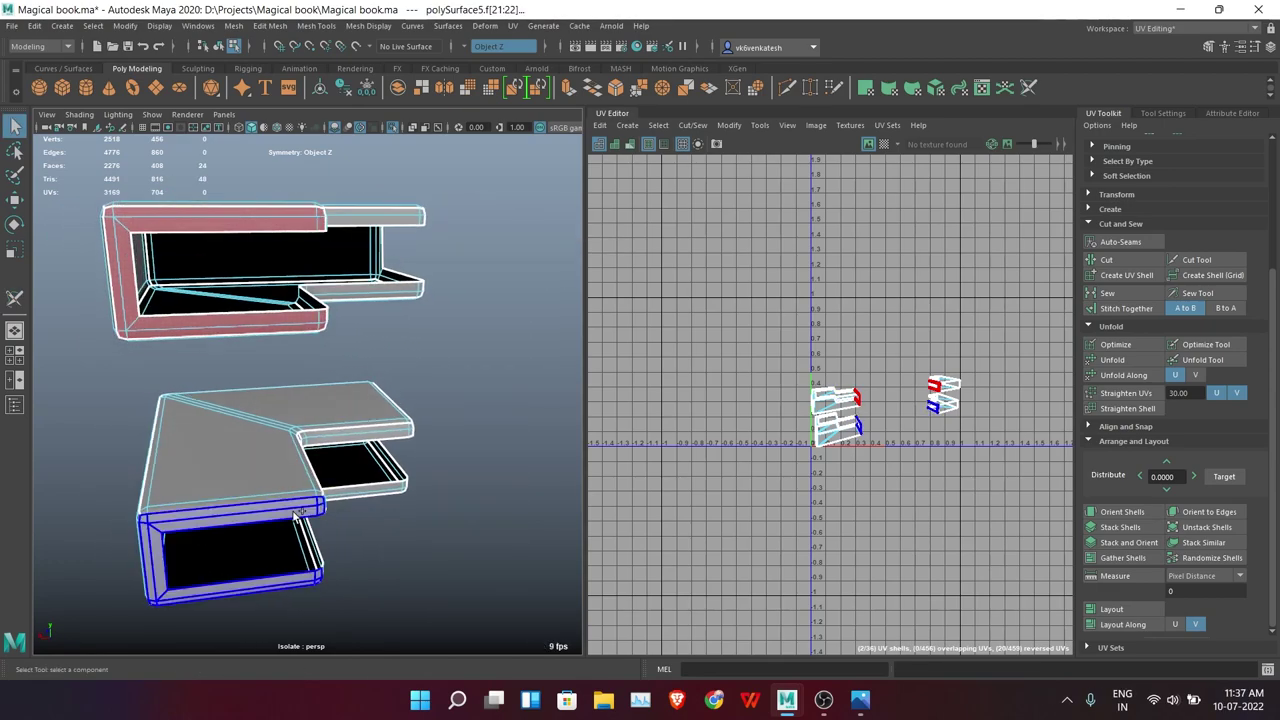
mouse_move(330, 248)
left_mouse_down("alt")
mouse_move(390, 342)
mouse_move(462, 269)
left_mouse_up("alt")
Frame the selected strap faces and planar-project their UVs
key("f")
right_click_drag(485, 188, 464, 382, "shift")
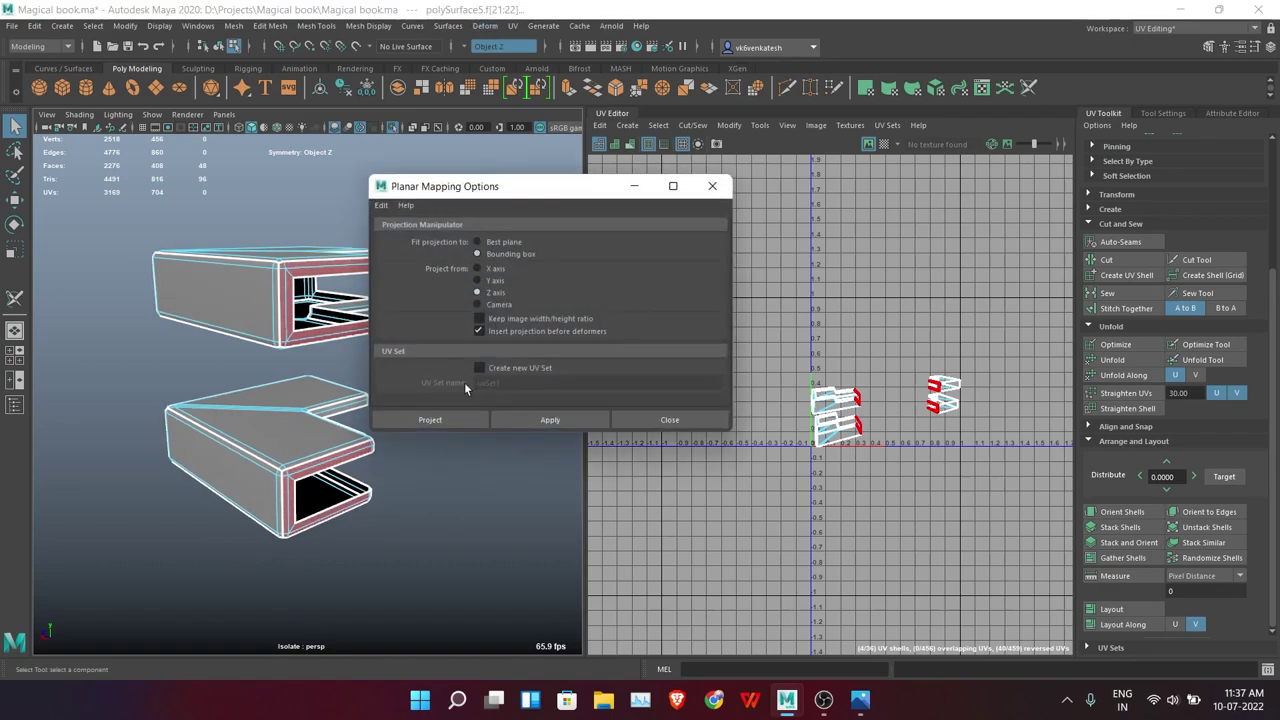
left_click(429, 417)
left_click_drag(429, 417, 285, 423, "alt")
left_click_drag(470, 409, 423, 291, "alt")
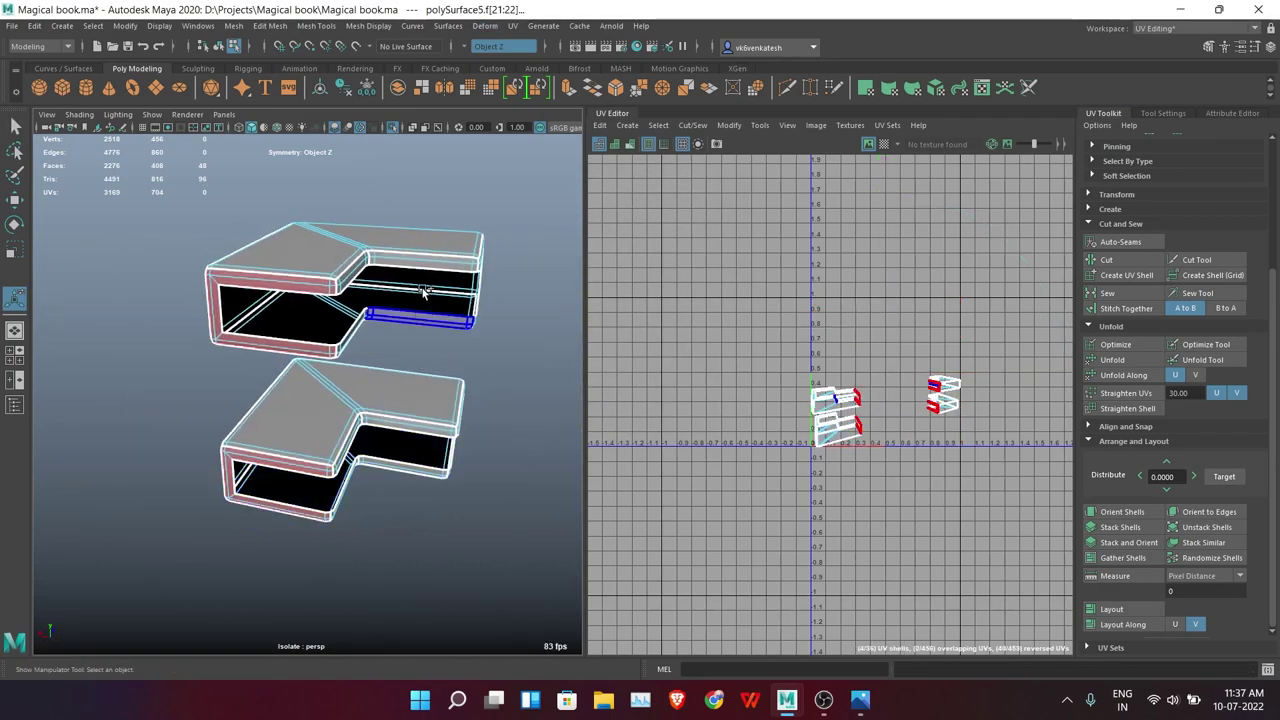
left_click_drag(415, 425, 460, 402, "alt")
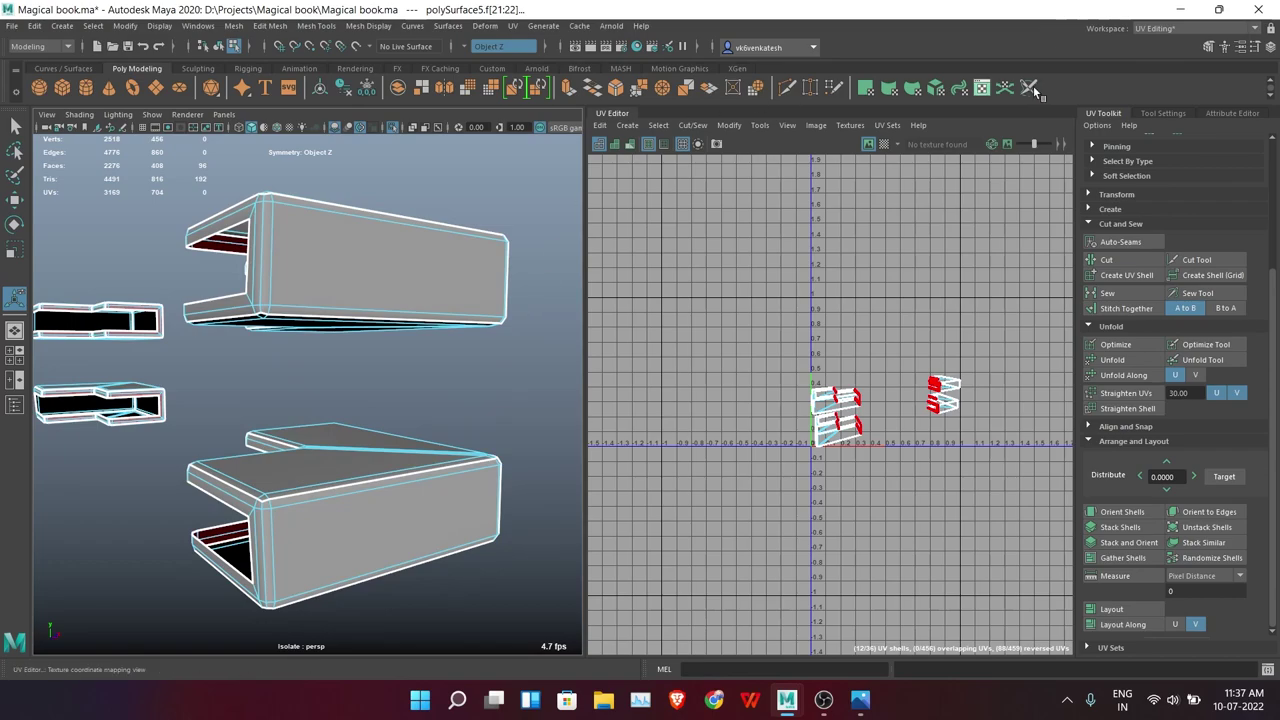
left_click_drag(259, 272, 500, 240, "alt")
Select faces on the strap ends and give them their own planar projection
right_click_drag(500, 240, 431, 399)
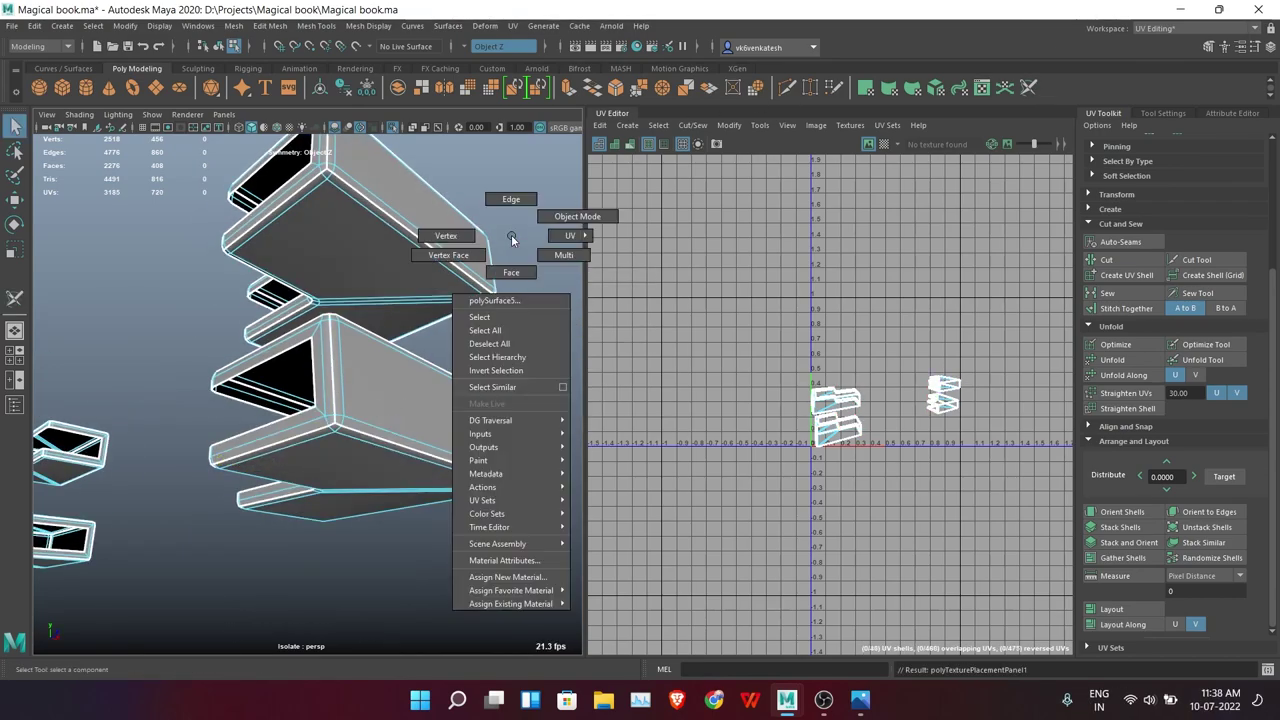
left_click(431, 399)
mouse_move(431, 399)
left_mouse_down("alt")
mouse_move(340, 365)
mouse_move(430, 470)
left_mouse_up("alt")
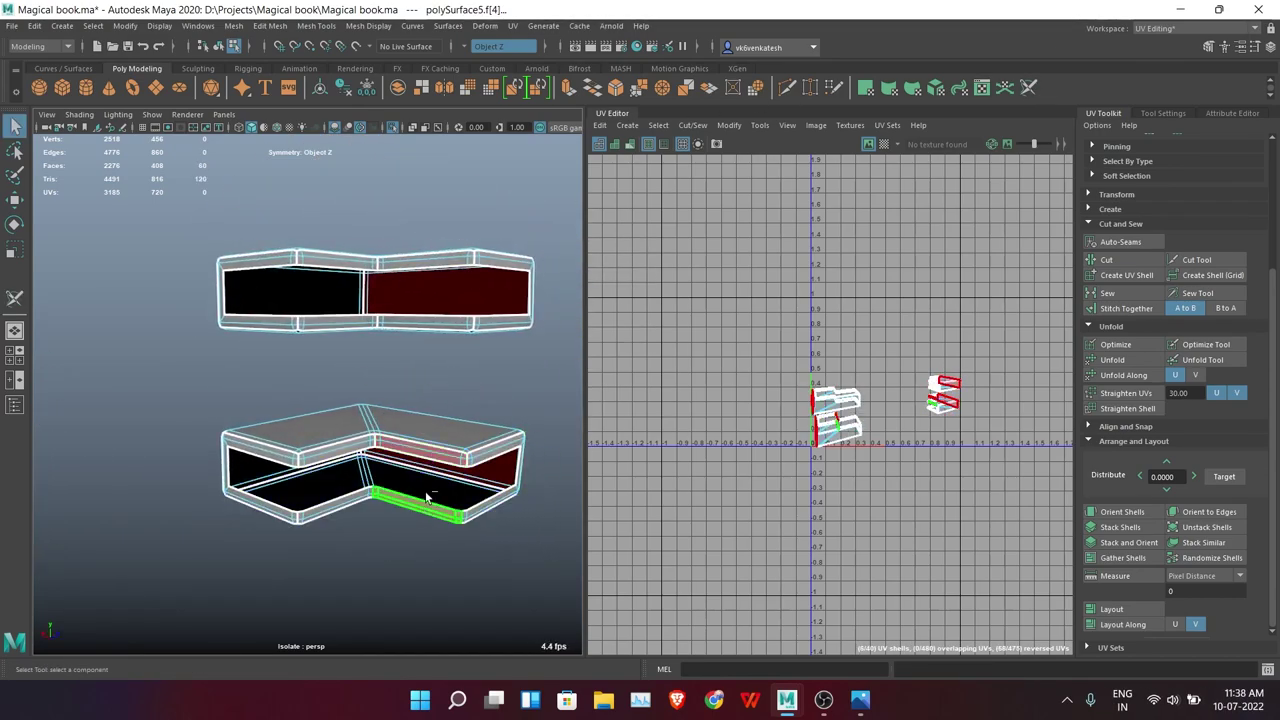
left_click_drag(196, 418, 92, 411, "alt")
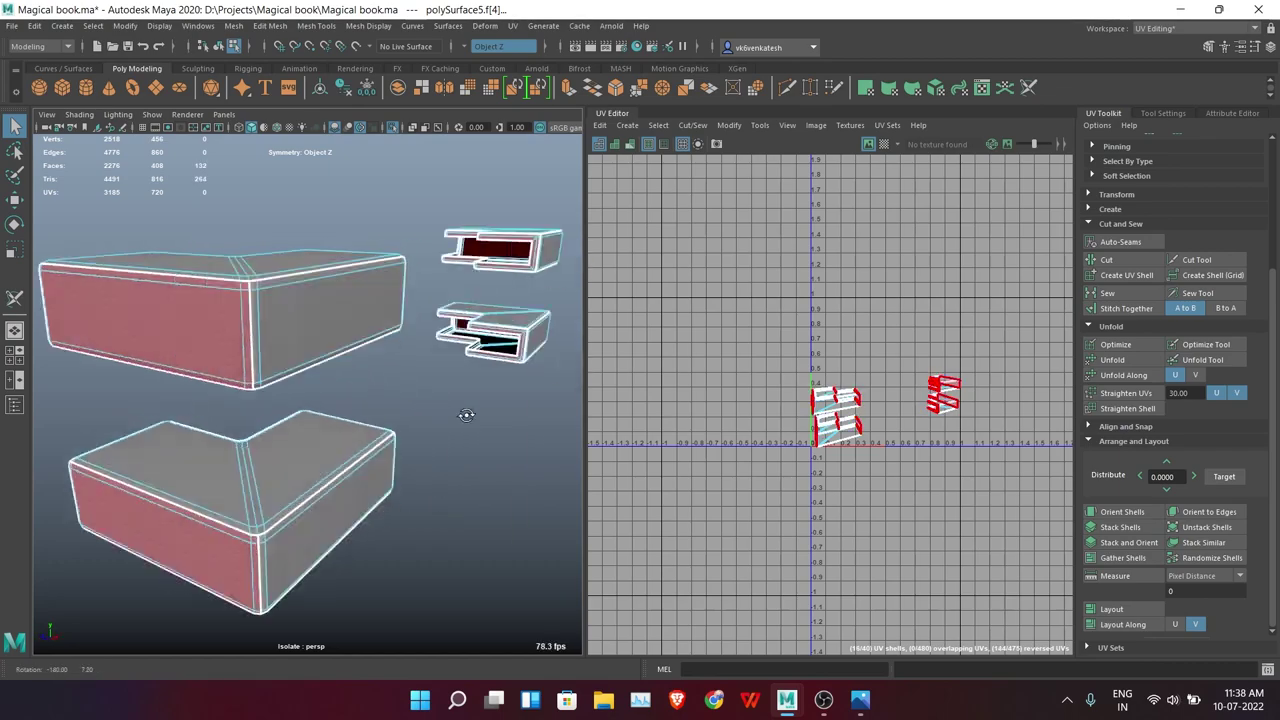
right_click_drag(147, 273, 160, 257, "shift")
mouse_move(560, 283)
left_mouse_down("alt")
mouse_move(414, 307)
mouse_move(578, 230)
left_mouse_up("alt")
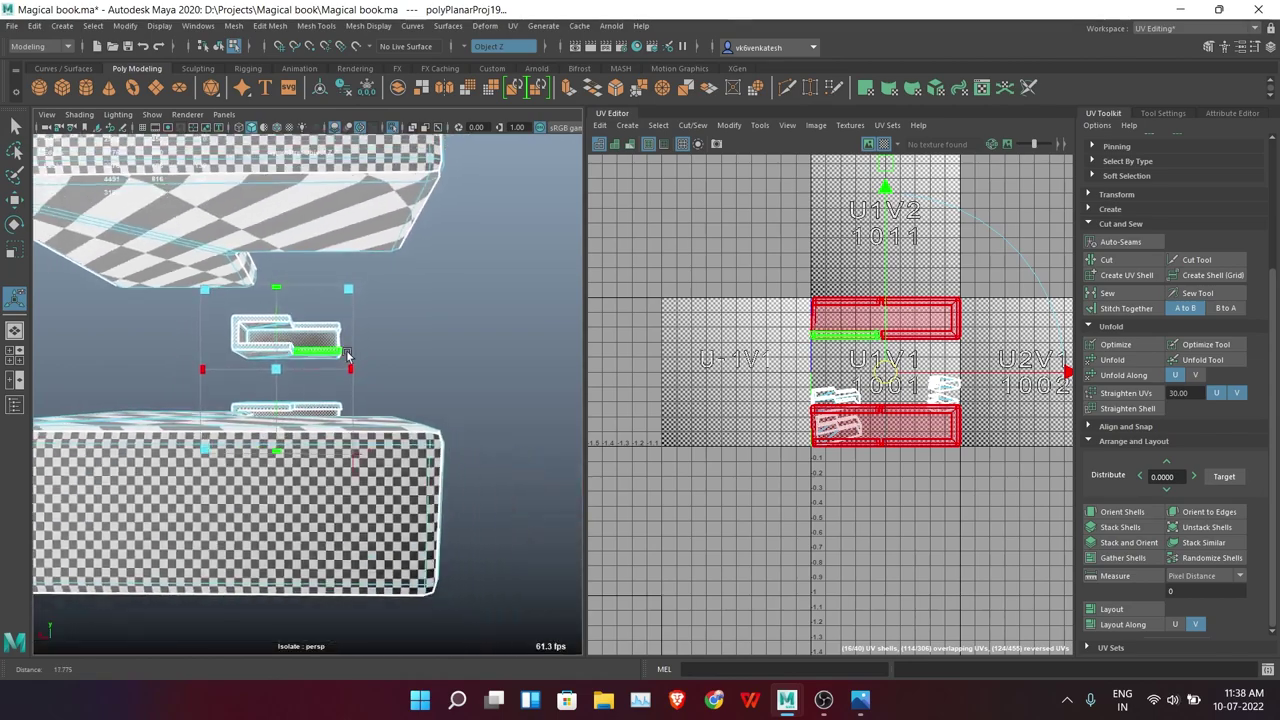
right_click_drag(578, 230, 508, 366, "alt")
left_click_drag(508, 366, 391, 351, "alt")
right_click_drag(391, 351, 401, 360, "alt")
Select another shell of strap-block faces and planar-project its UVs
left_click_drag(401, 360, 541, 429, "alt")
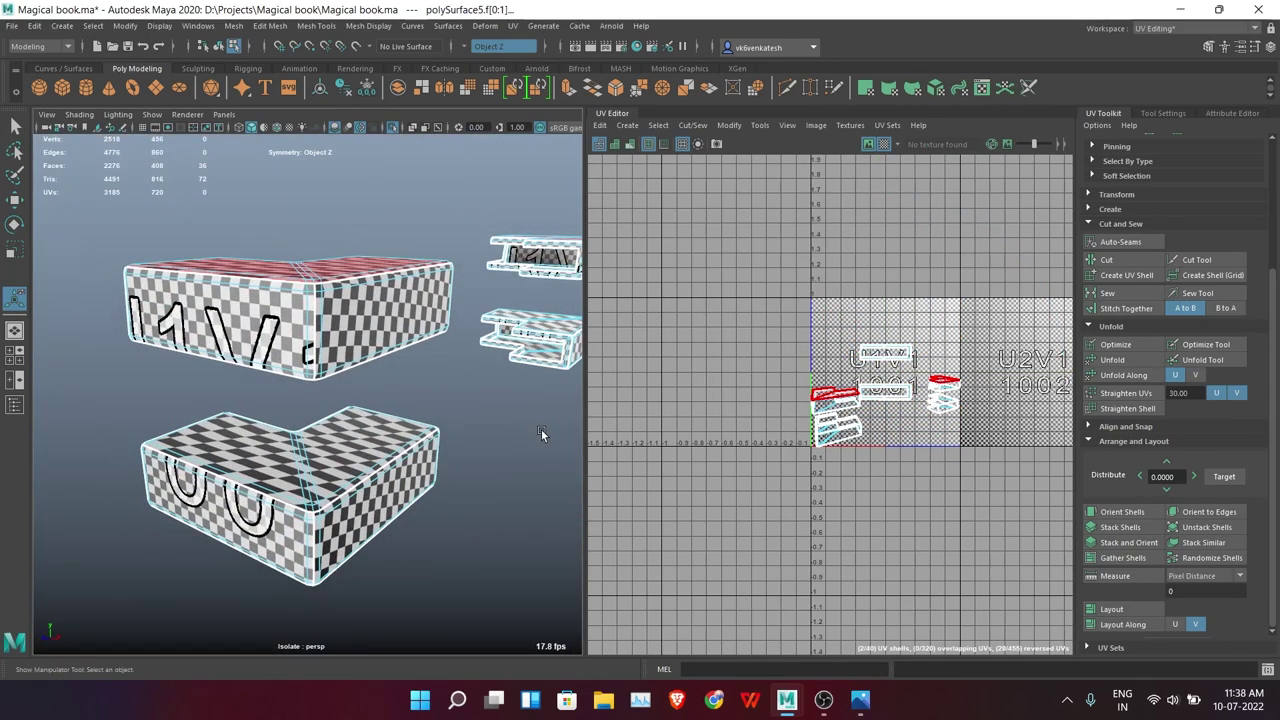
left_click(397, 316)
left_click_drag(397, 316, 427, 302, "alt")
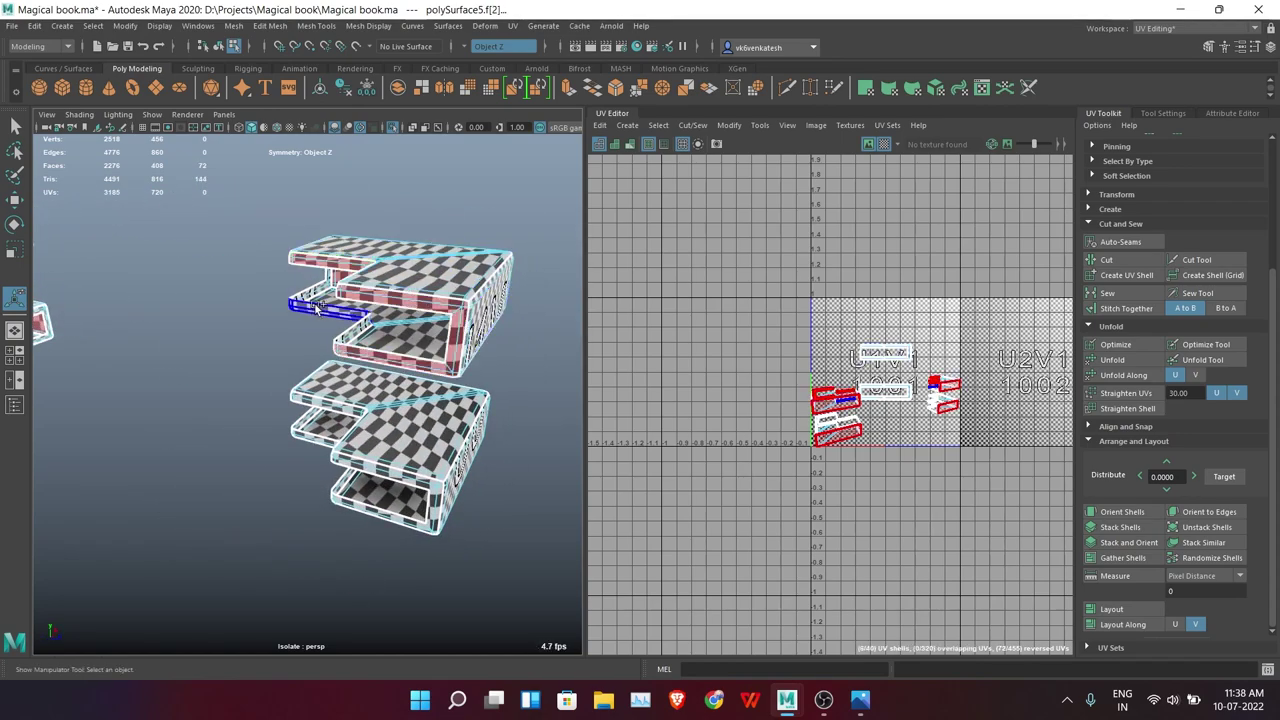
left_click_drag(316, 307, 311, 460, "alt")
left_click_drag(491, 459, 443, 343, "alt")
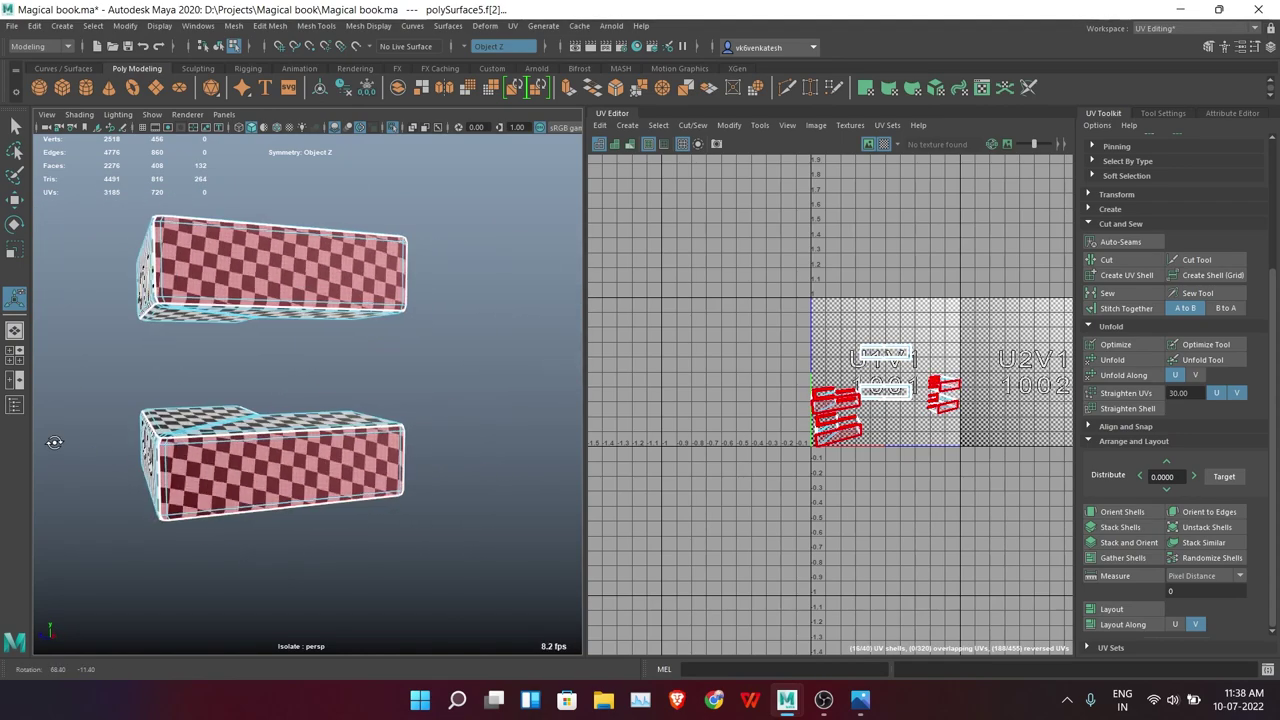
right_click_drag(443, 343, 484, 282, "shift")
left_click(430, 420)
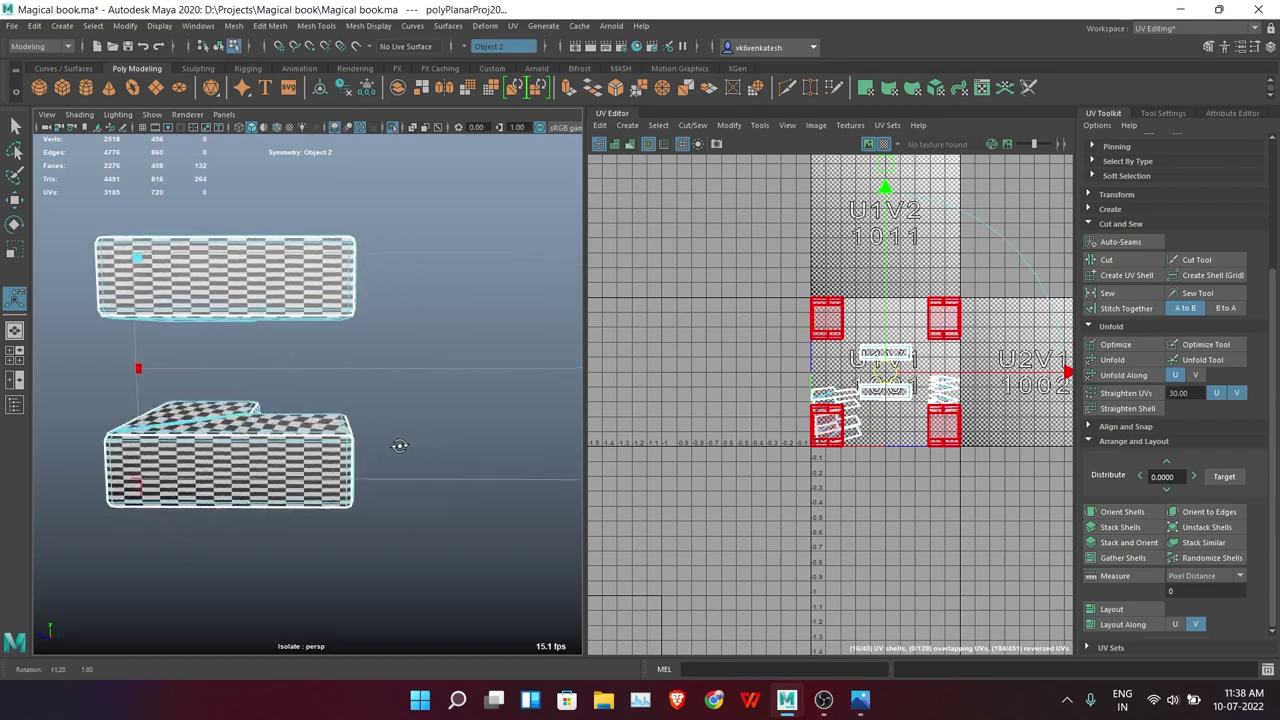
Planar-project a single strap face along the Y axis
mouse_move(446, 421)
left_mouse_down("alt")
mouse_move(486, 470)
mouse_move(479, 222)
left_mouse_up("alt")
scroll(486, 470, "up", 3)
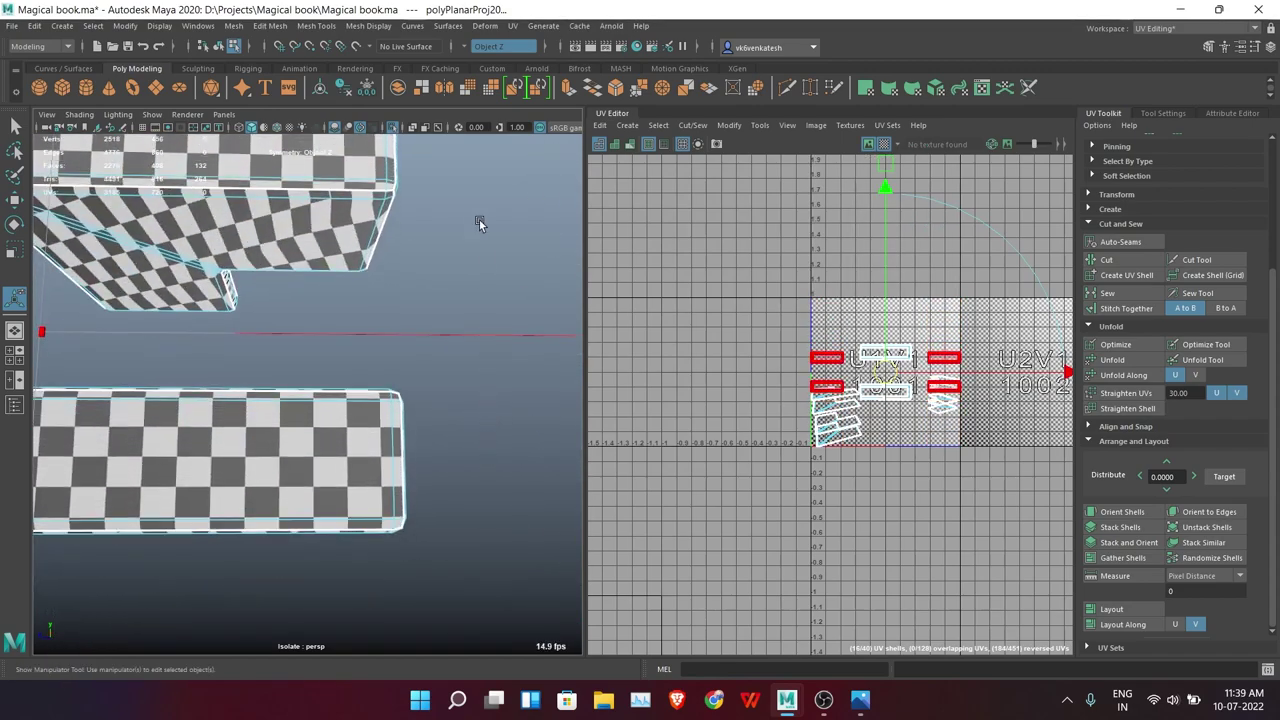
left_click(503, 403)
scroll(503, 403, "down", 3)
left_click(257, 428)
mouse_move(340, 315)
left_mouse_down("alt")
mouse_move(394, 513)
mouse_move(459, 364)
left_mouse_up("alt")
key("g")
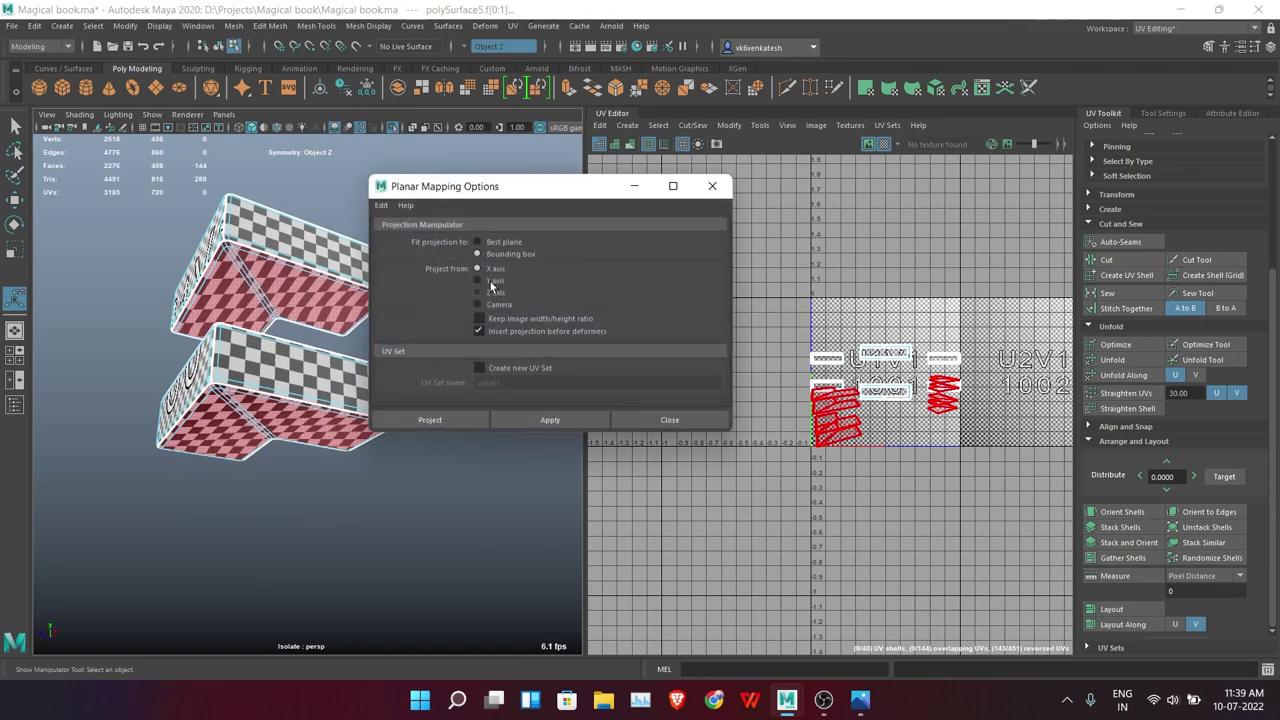
left_click(491, 283)
left_click(458, 420)
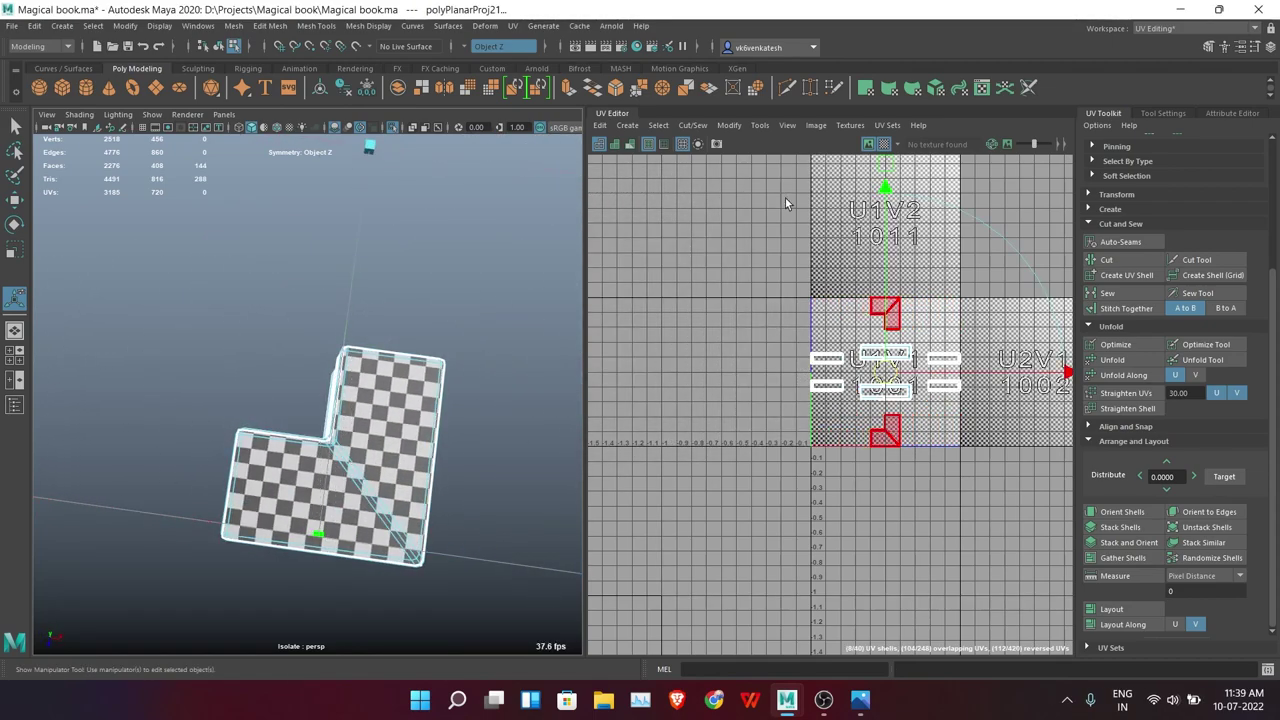
Select all of polySurface5's UV shells, Layout them into the 0–1 tile, then deselect
left_click_drag(766, 343, 1037, 565)
left_click(1111, 609)
key("q")
left_click(281, 386)
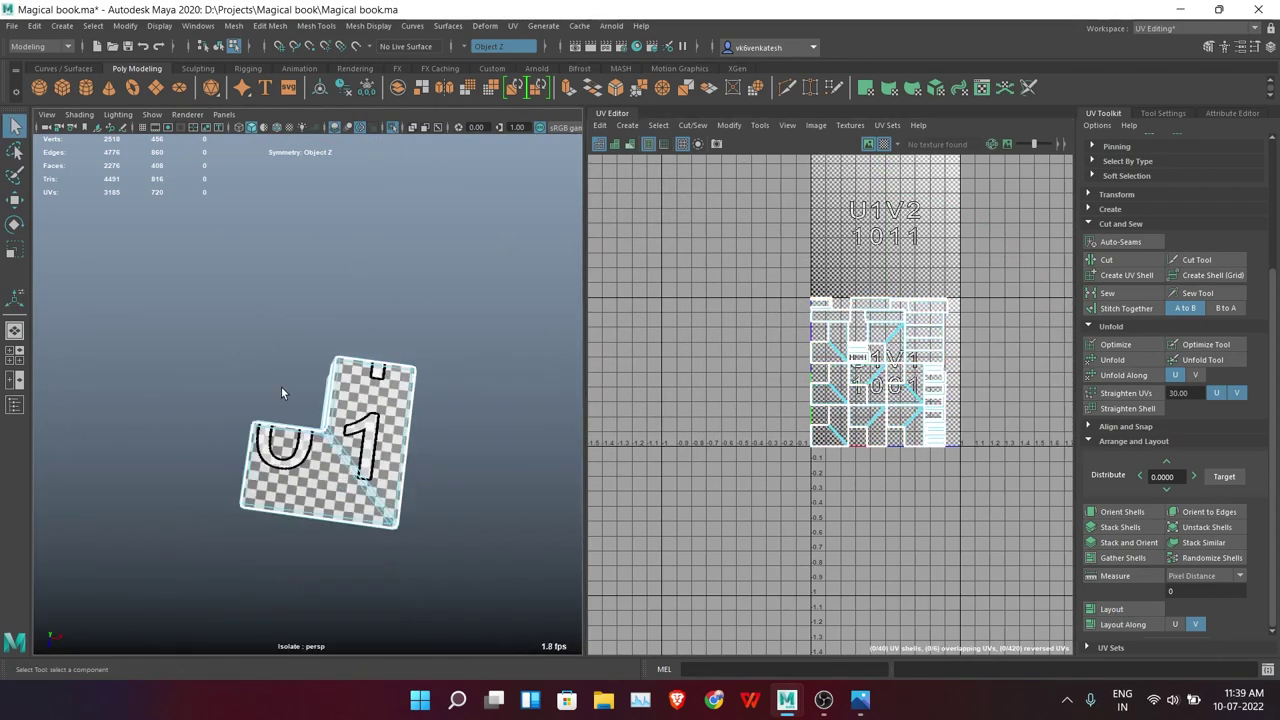
left_click_drag(281, 393, 330, 300, "alt")
Turn symmetry off and isolate the two cylinders on their own
left_click(480, 47)
key("ctrl+1")
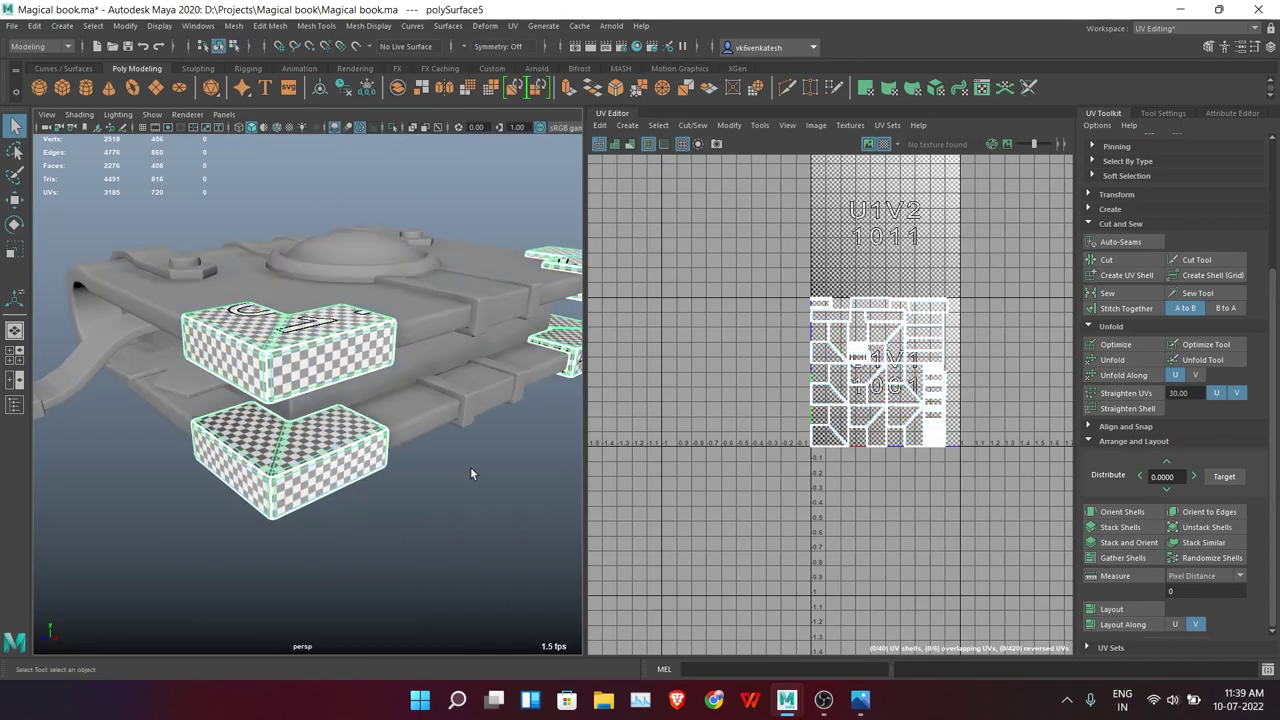
left_click(470, 467)
left_click_drag(470, 467, 224, 444, "alt")
left_click_drag(484, 517, 250, 300)
key("f")
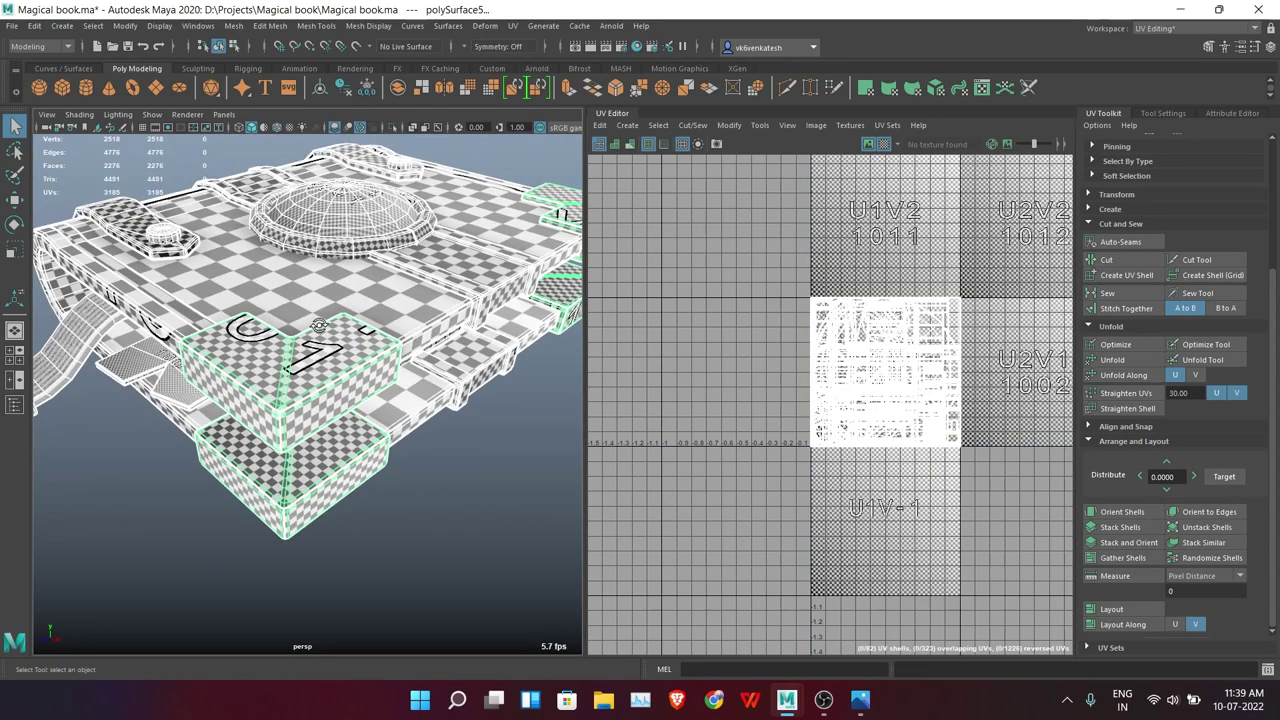
mouse_move(388, 532)
left_mouse_down("alt")
mouse_move(244, 512)
mouse_move(299, 167)
mouse_move(430, 351)
left_mouse_up("alt")
key("ctrl+1")
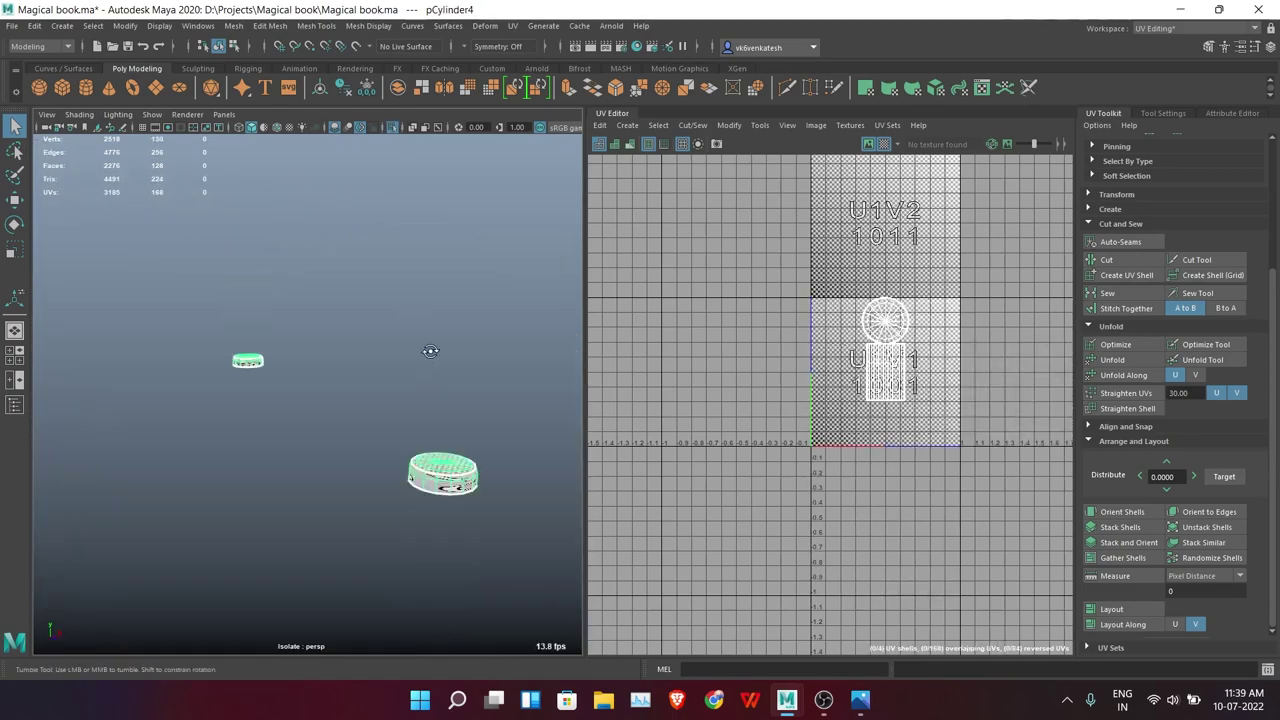
key("f")
Camera-project the cylinder, cut a side seam, then unfold and lay out its shells
left_click(512, 25)
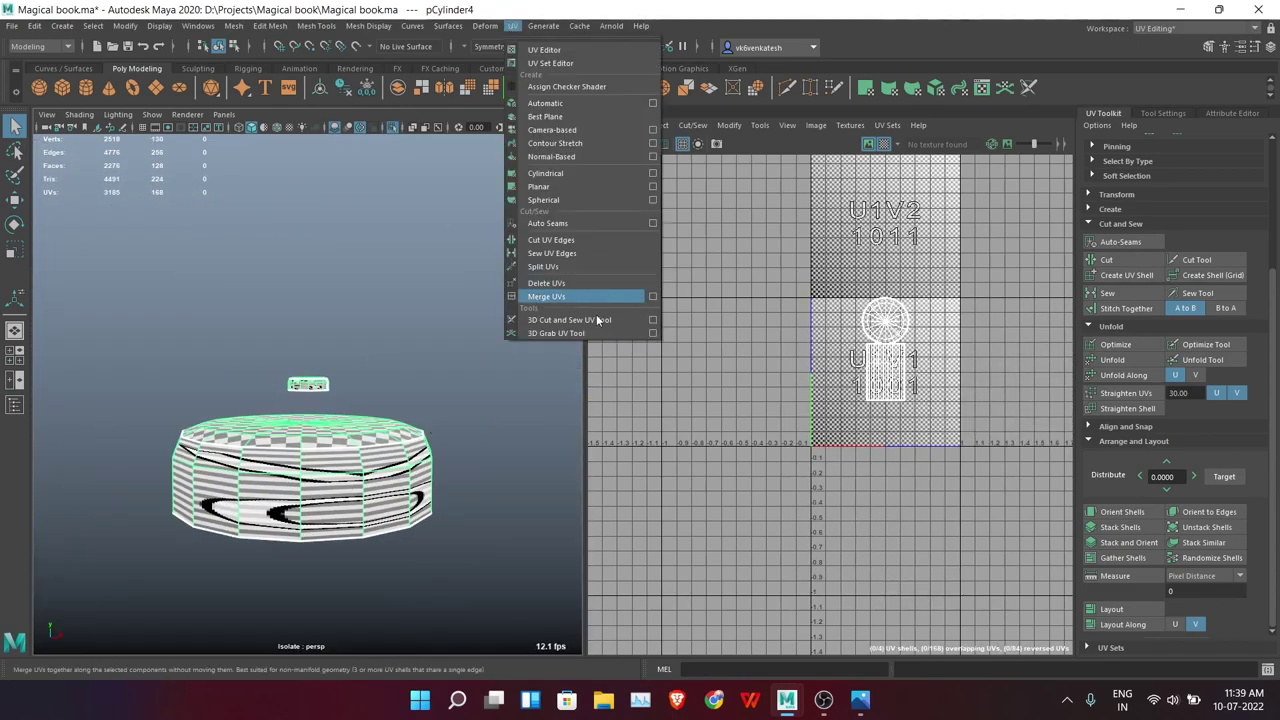
left_click(570, 131)
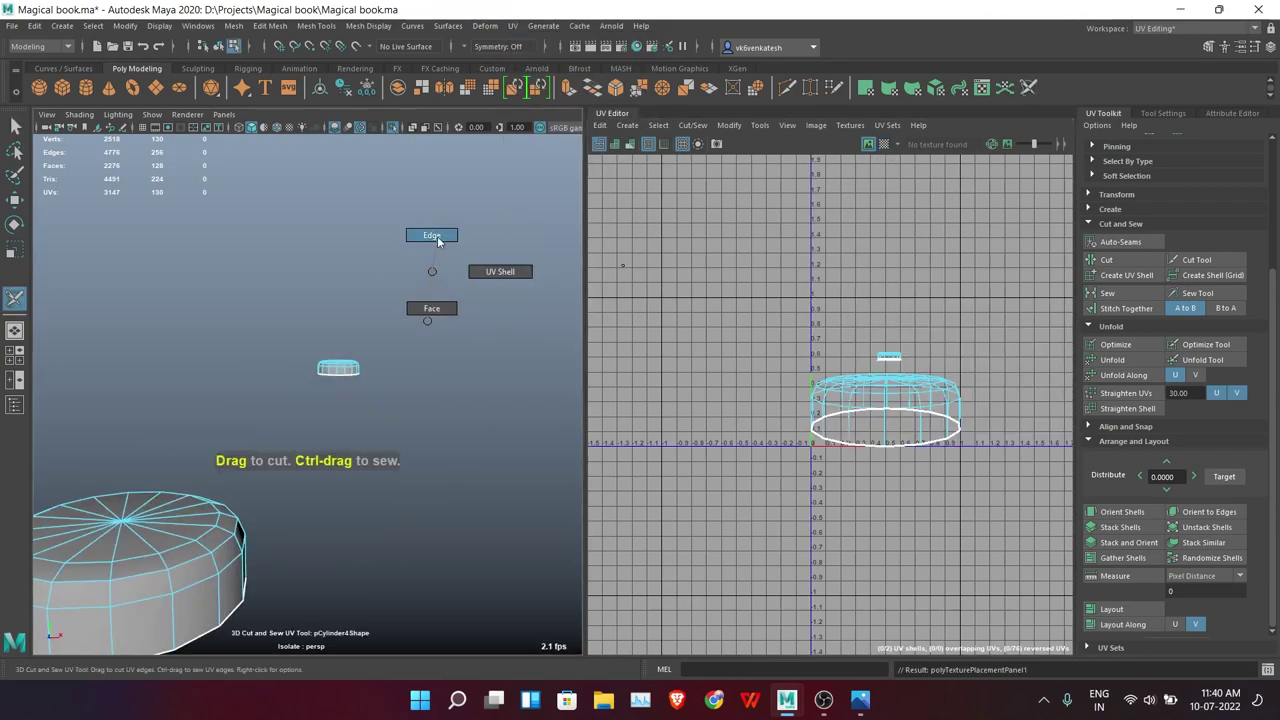
left_click(182, 567)
key("q")
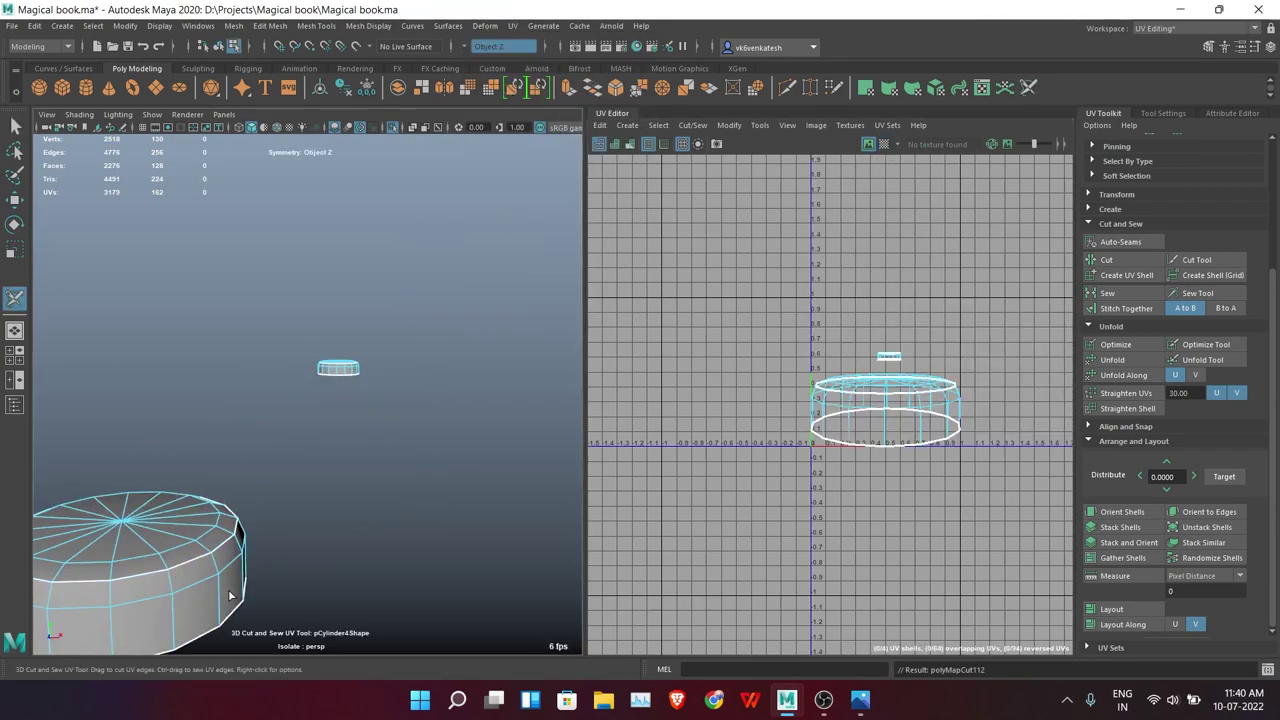
middle_click_drag(182, 567, 327, 450, "alt")
right_click_drag(366, 338, 430, 374)
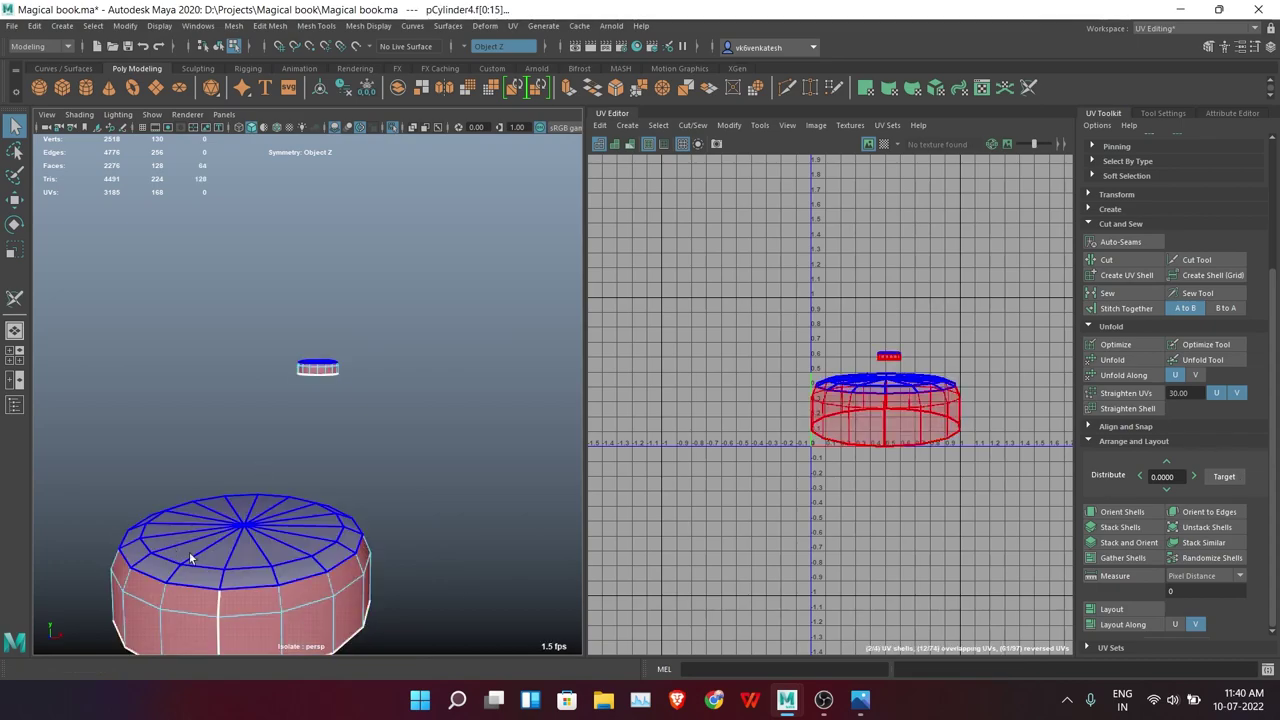
left_click(1149, 366)
left_click(1112, 609)
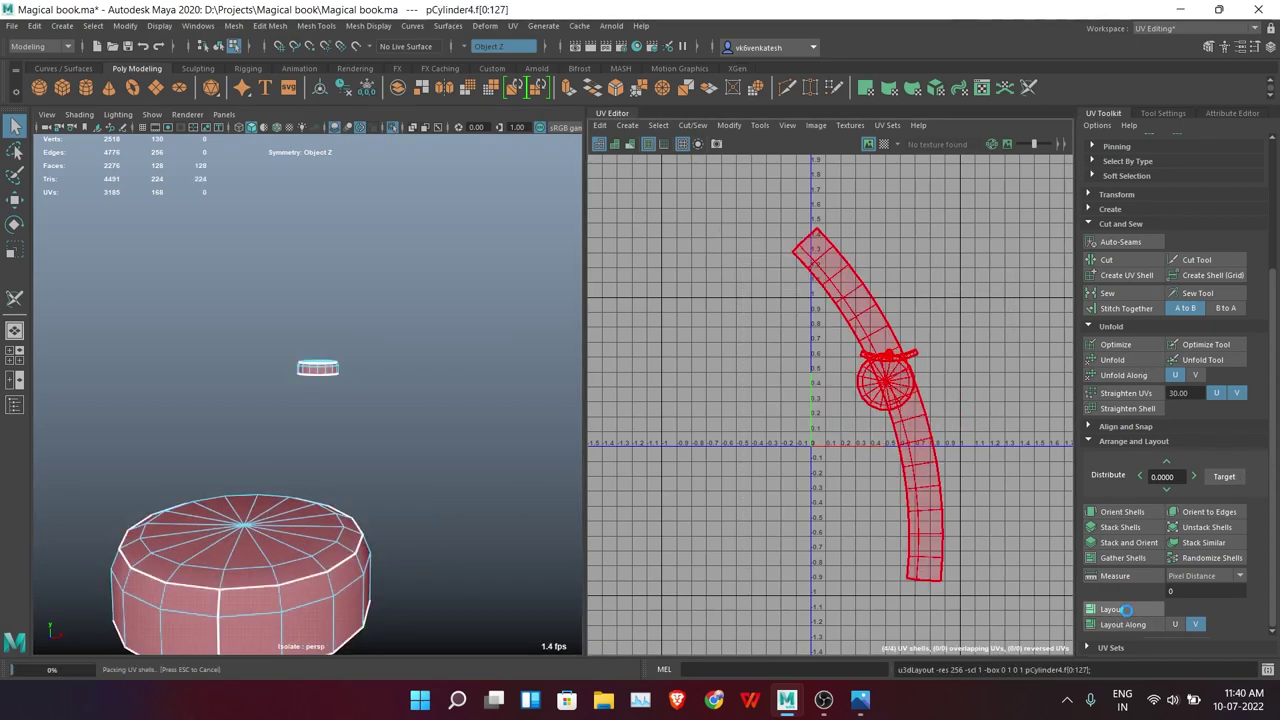
Straighten the first curved side strip into a vertical strip and check it with the checker texture
left_click(886, 146)
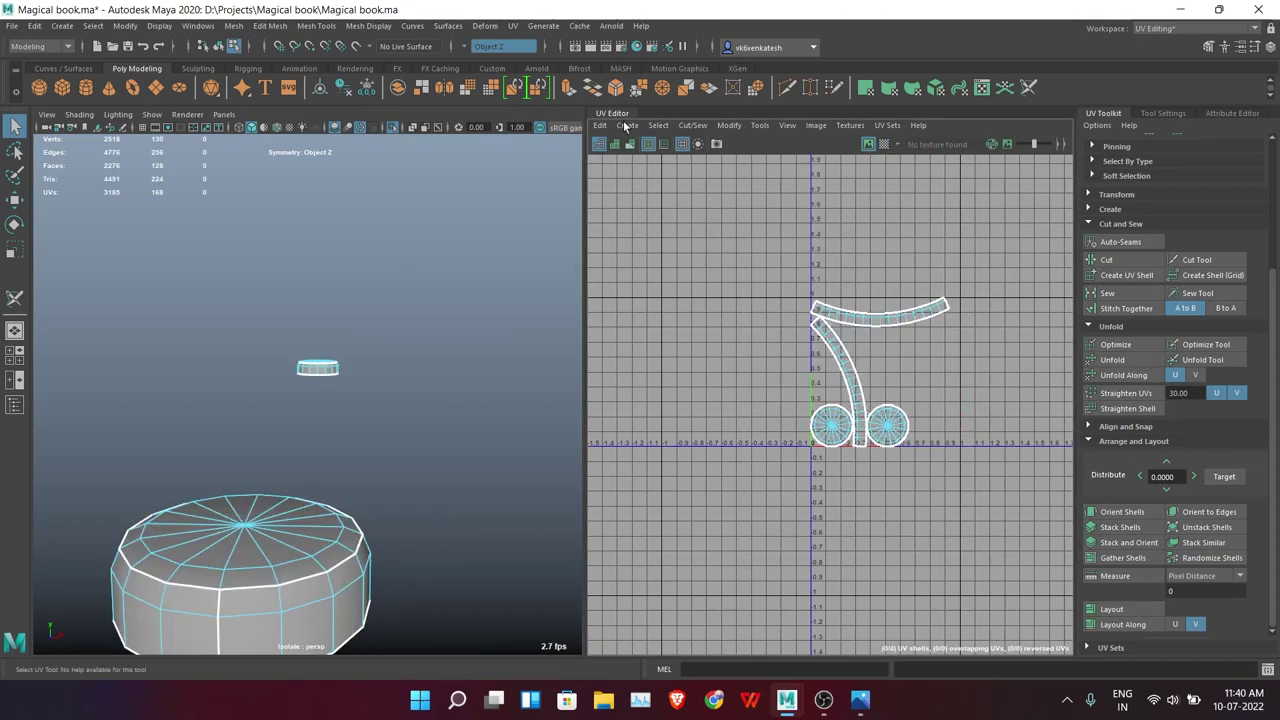
left_click_drag(843, 386, 736, 386)
key("e")
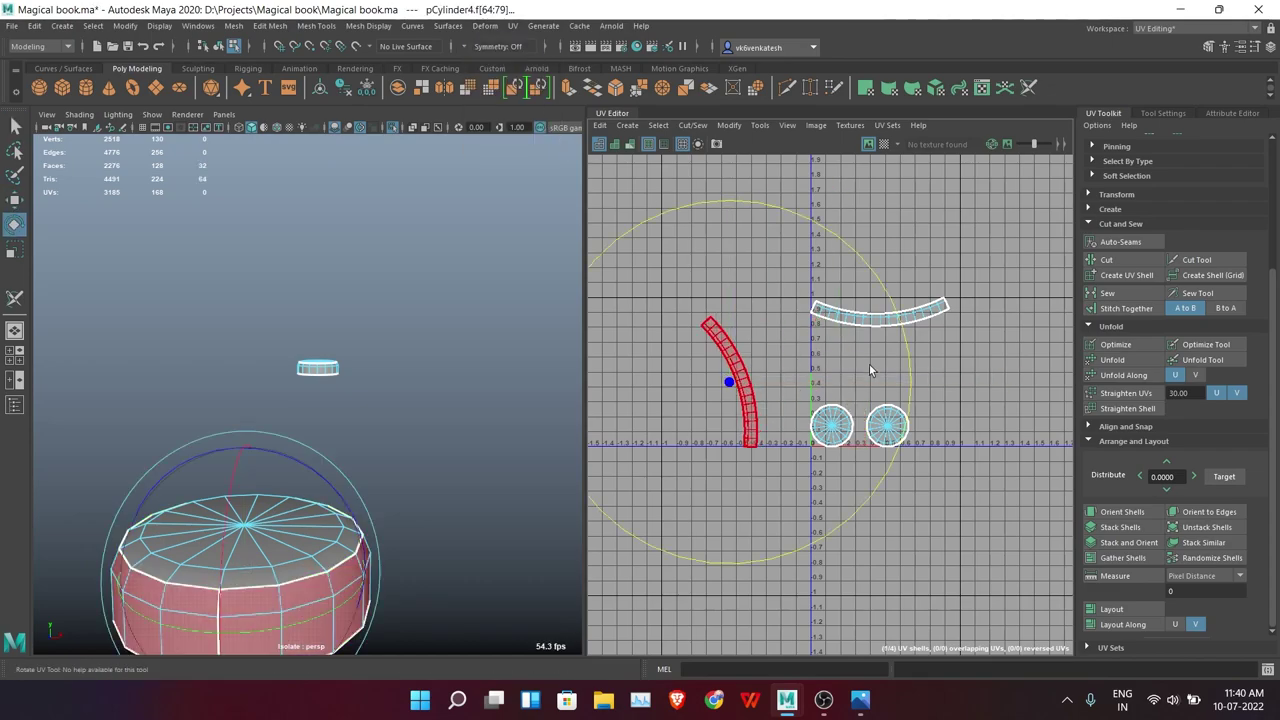
scroll(905, 392, "up", 4)
key("q")
right_click_drag(813, 276, 670, 191)
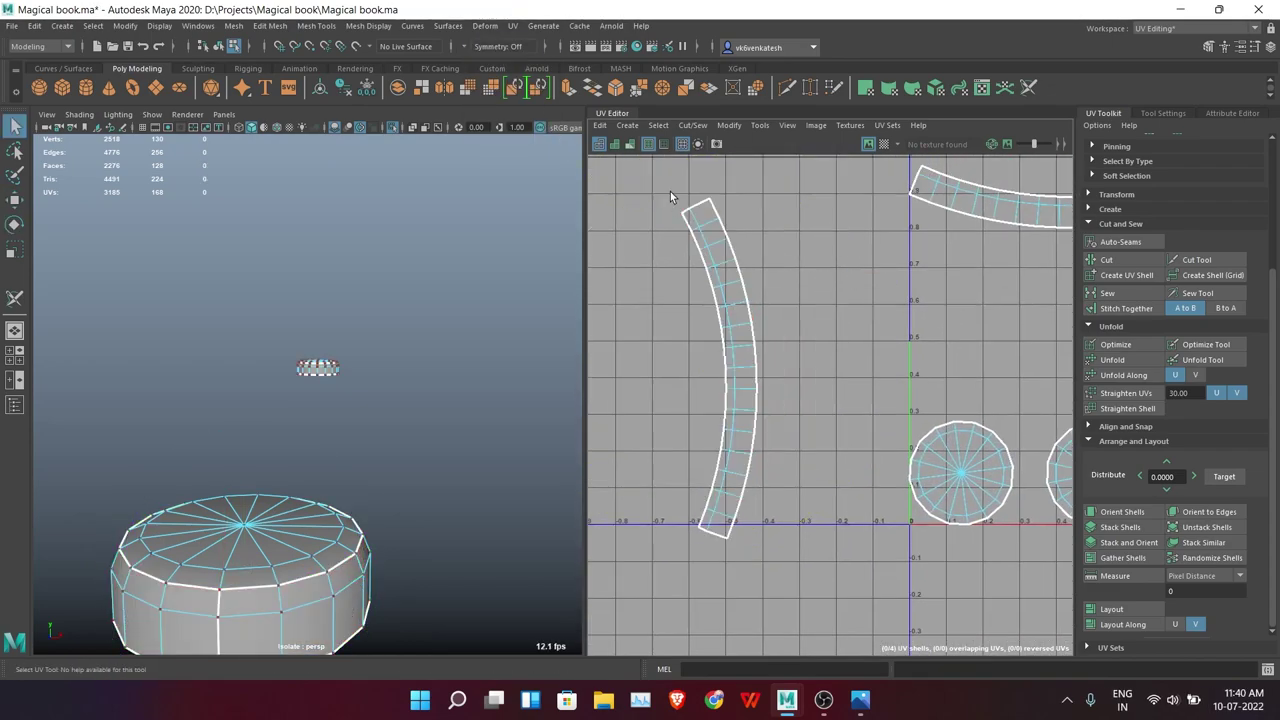
left_click_drag(815, 606, 815, 606)
right_click(800, 358, "shift")
left_click(850, 340)
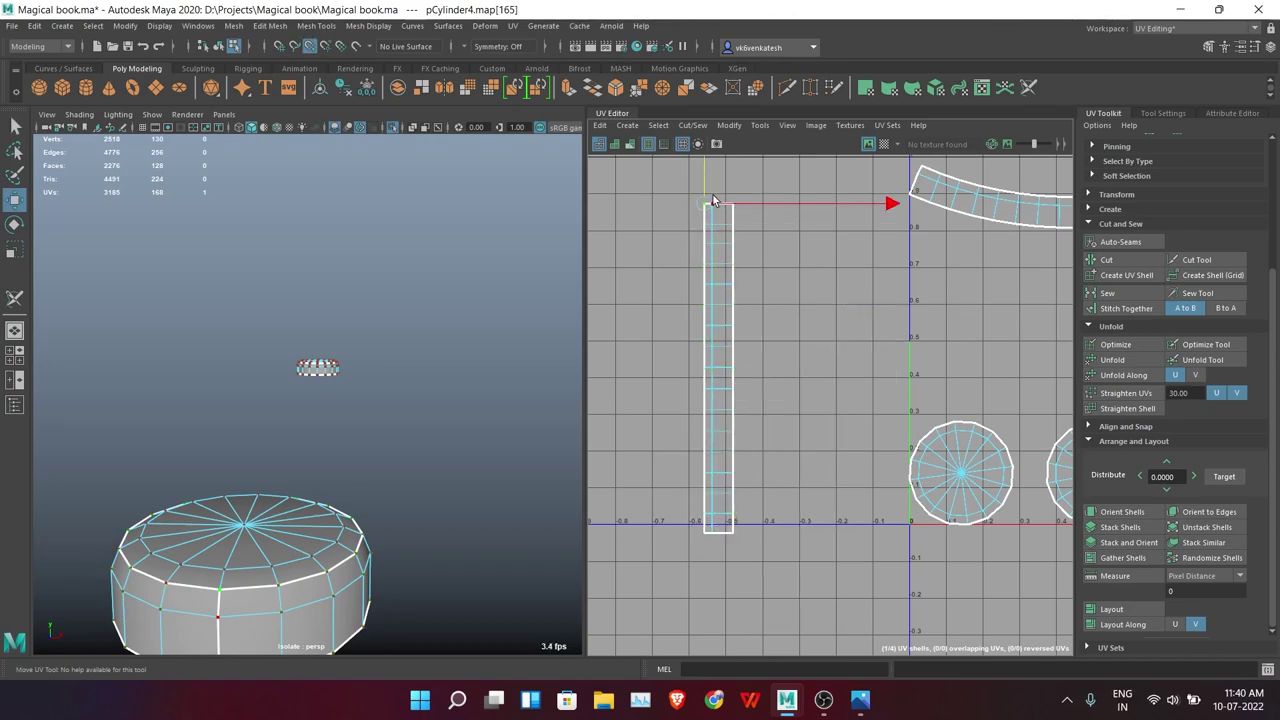
left_click(883, 144)
key("f")
key("f")
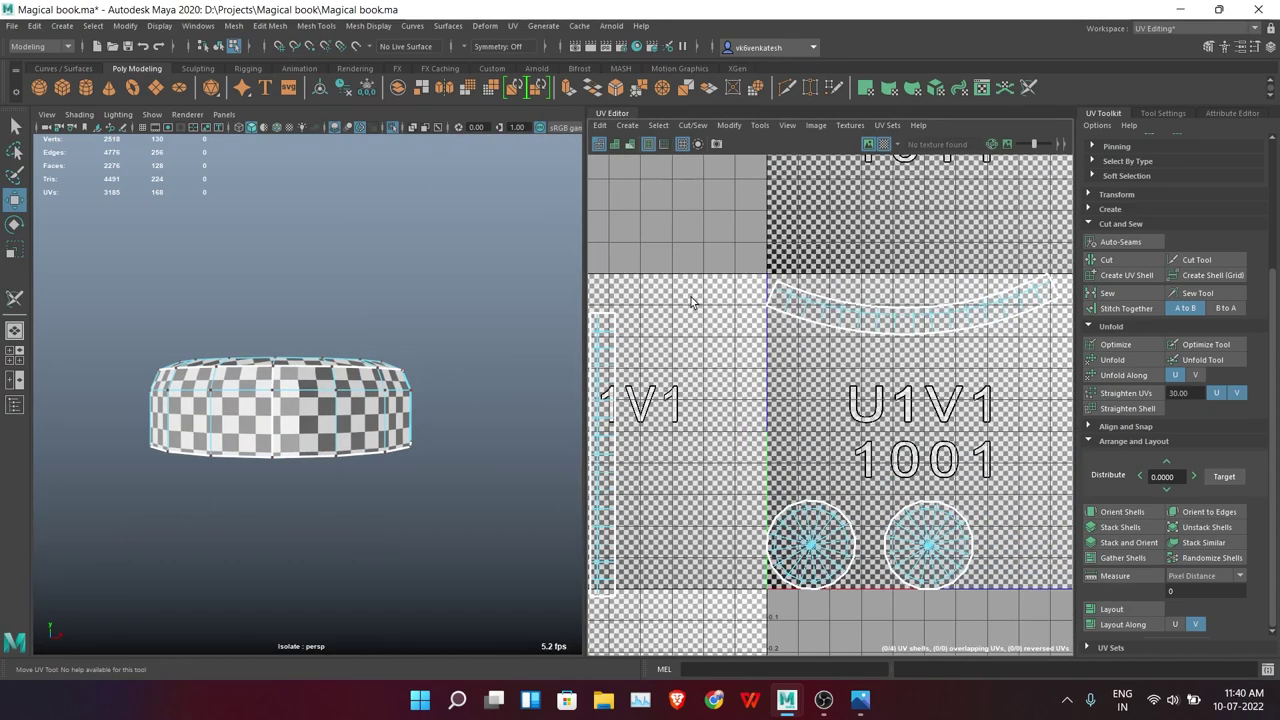
Straighten the second curved strip, then show the whole book again
left_click(888, 145)
left_click(852, 310)
key("e")
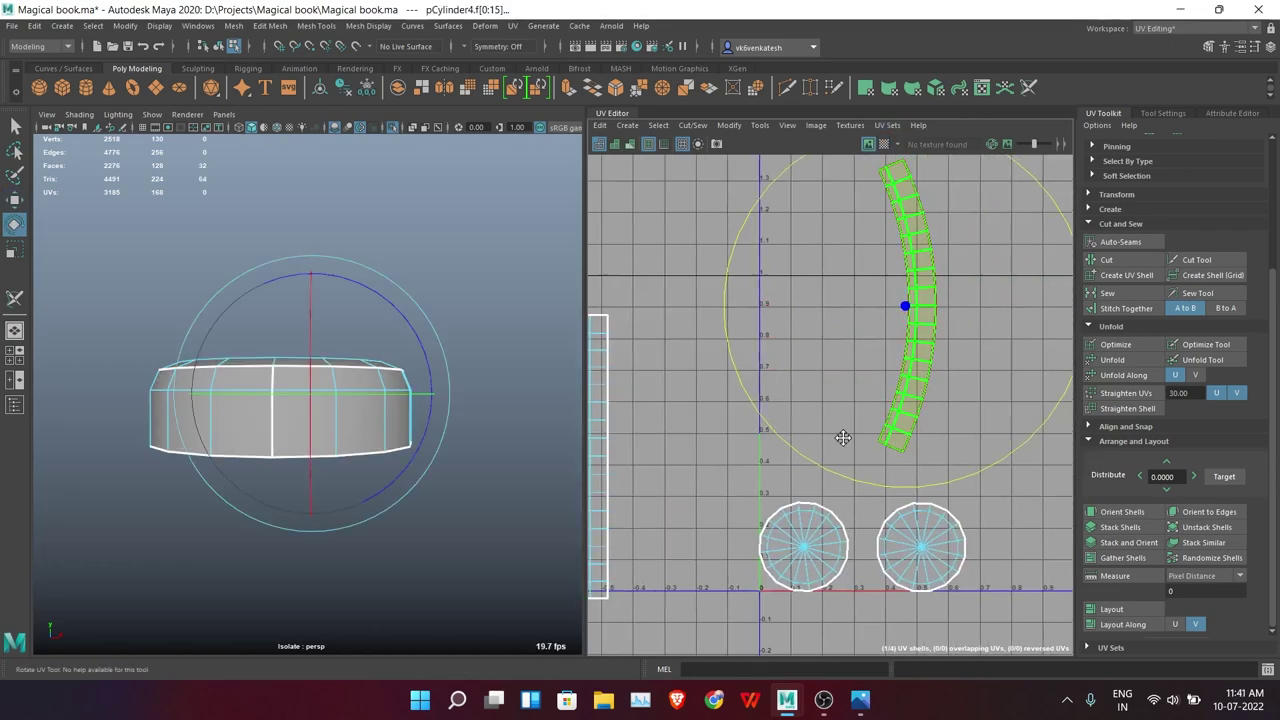
key("w")
right_click(935, 346, "shift")
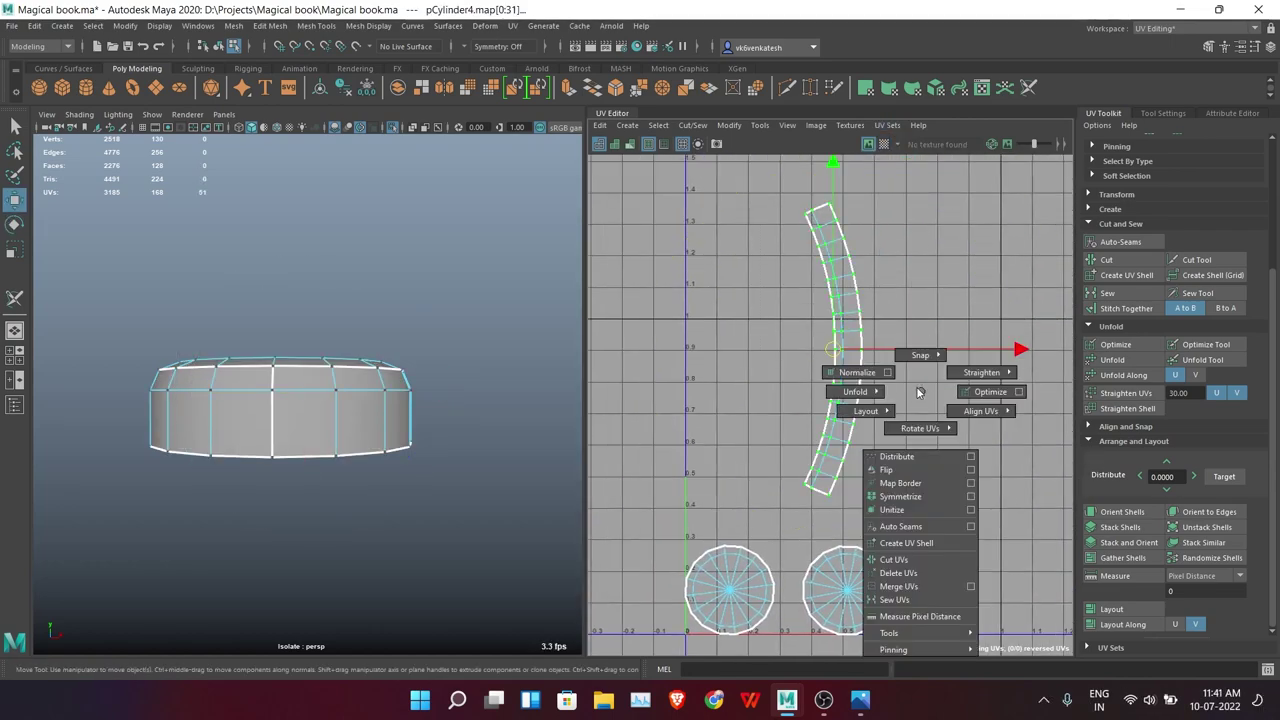
left_click(961, 349)
key("F8")
scroll(717, 332, "down", 4)
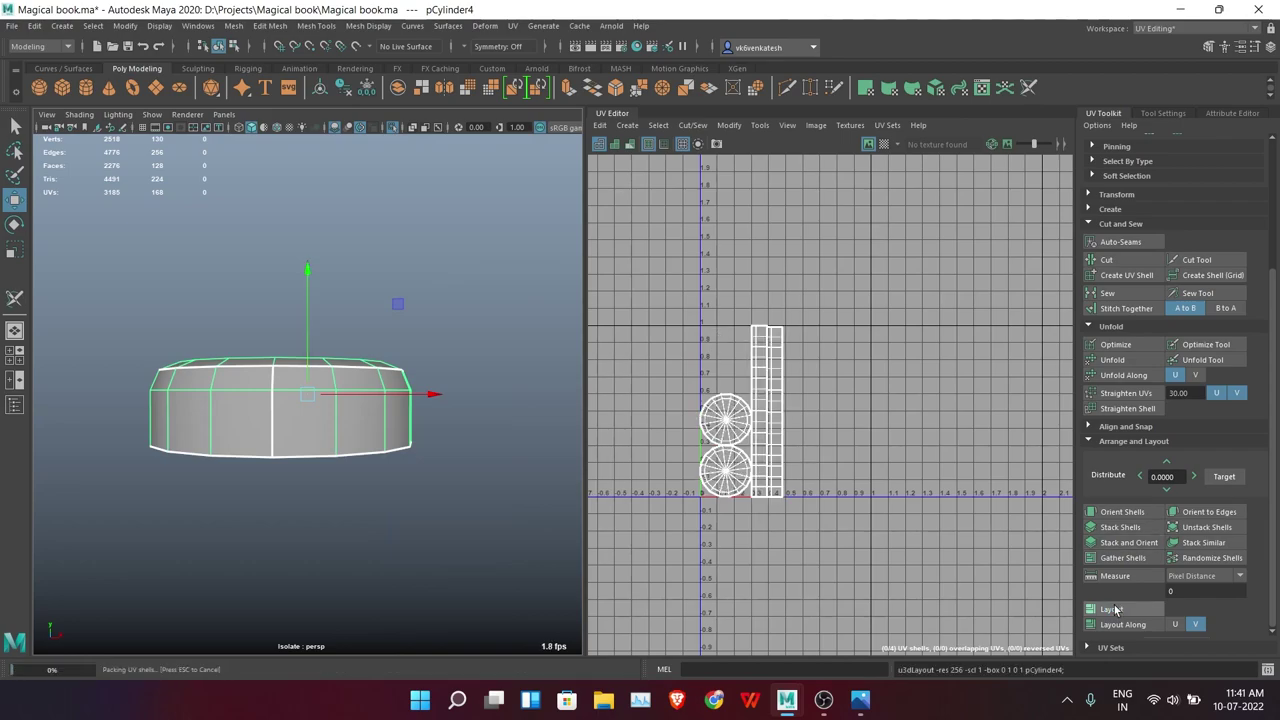
key("ctrl+1")
scroll(488, 291, "down", 5)
Isolate the small rectangular box and give it camera-based UVs
left_click(269, 491)
key("f")
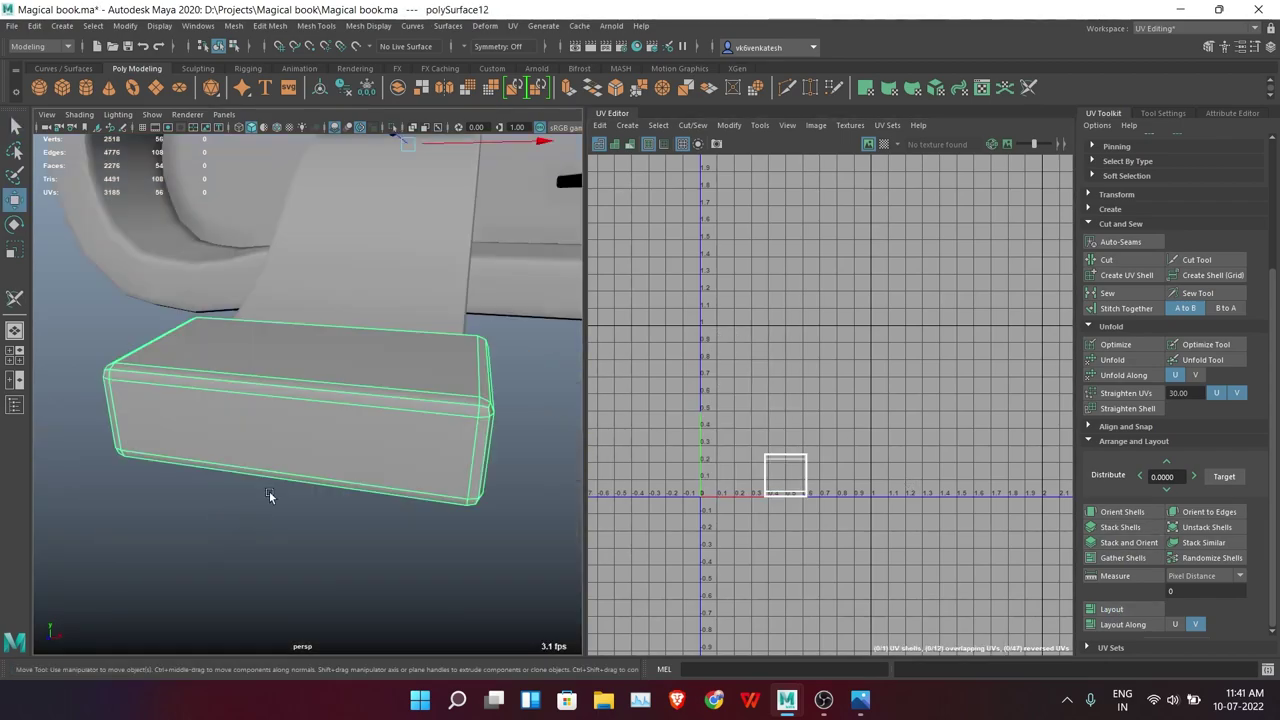
left_click_drag(269, 496, 330, 470, "alt")
key("ctrl+1")
left_click(512, 25)
left_click(540, 134)
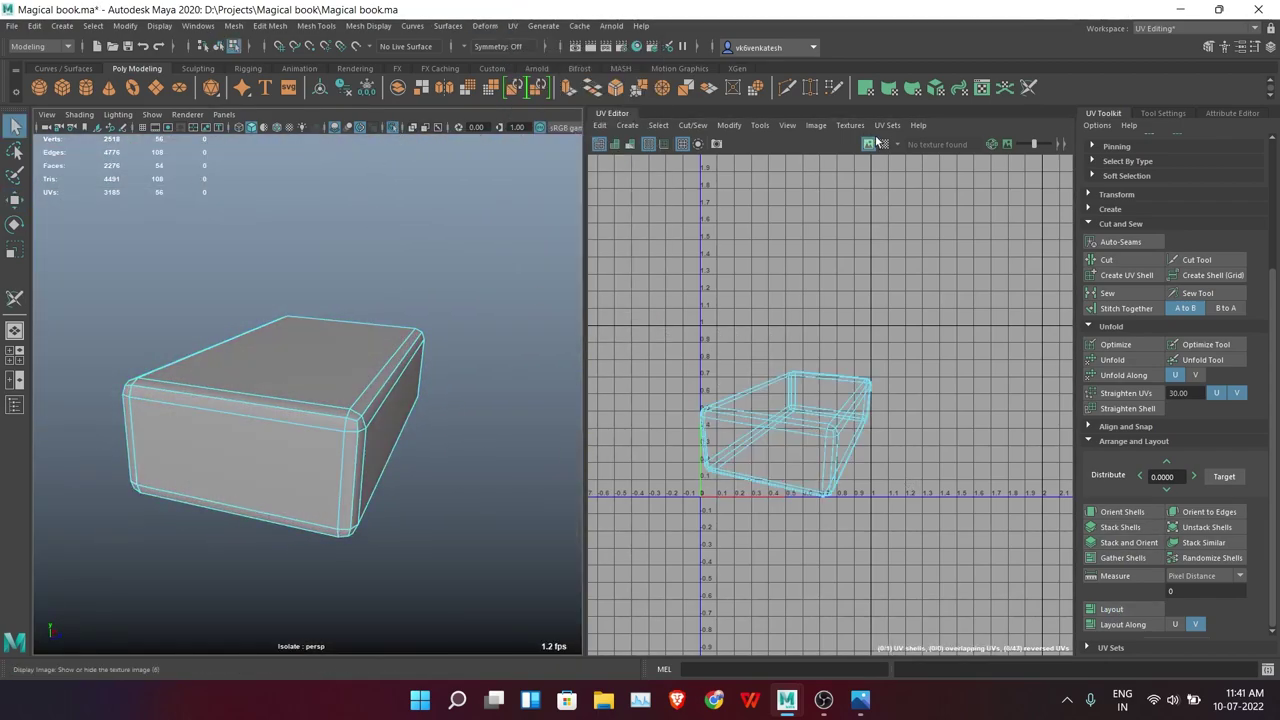
Cut UV seams along the box's vertical corner, bottom edge and top long edge
left_click_drag(393, 322, 380, 383, "alt")
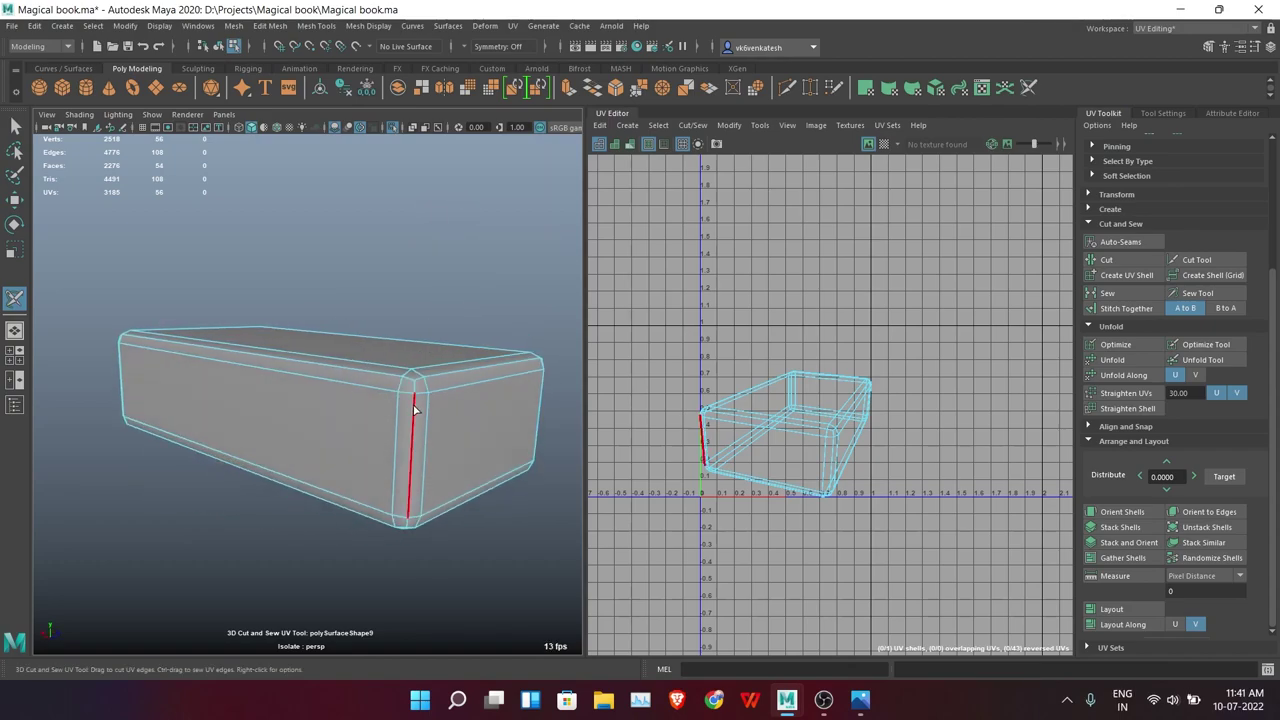
left_click_drag(306, 427, 408, 390, "alt")
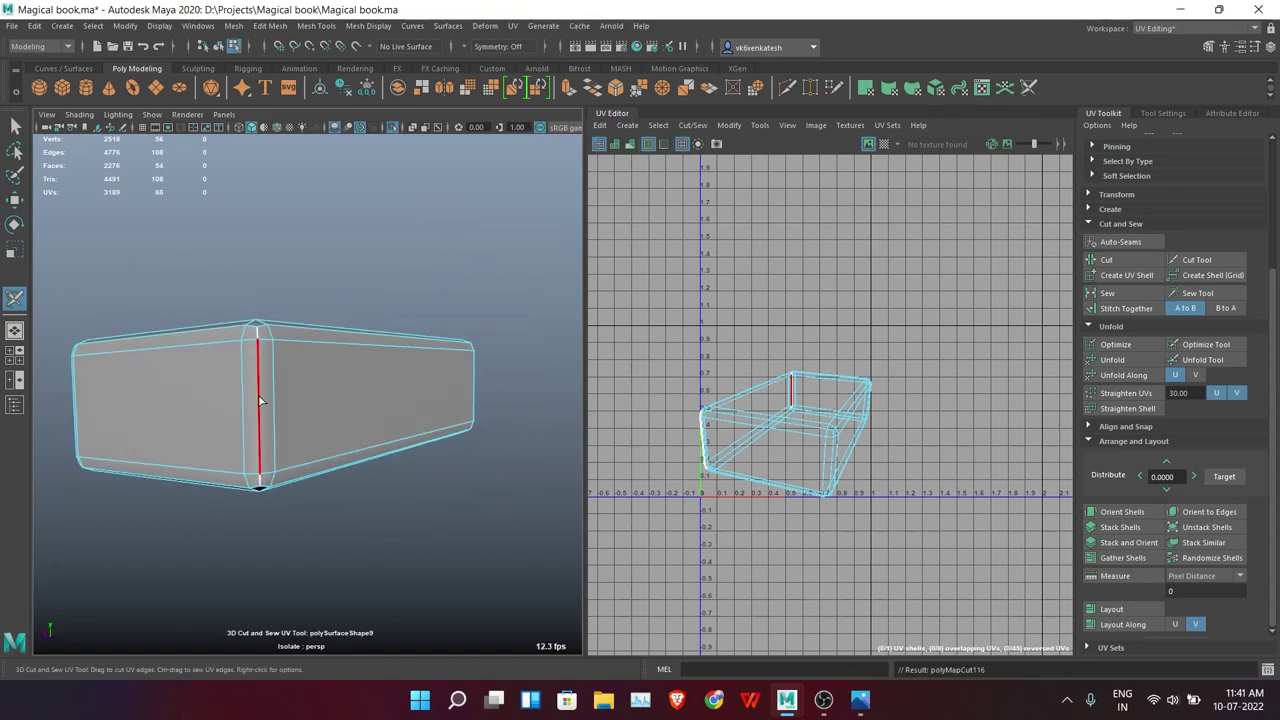
left_click(273, 362)
left_click_drag(273, 362, 297, 405, "alt")
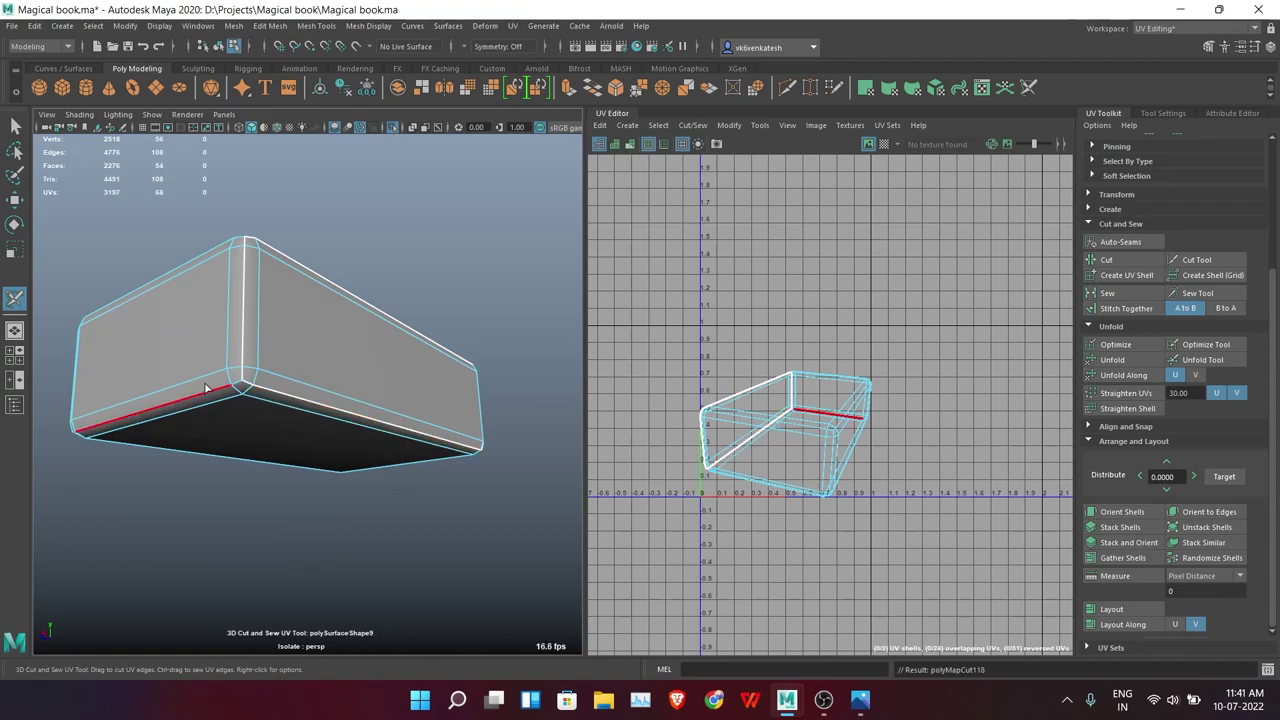
left_click(205, 388)
mouse_move(205, 388)
left_mouse_down("alt")
mouse_move(384, 396)
mouse_move(409, 377)
left_mouse_up("alt")
left_click_drag(261, 386, 189, 441, "alt")
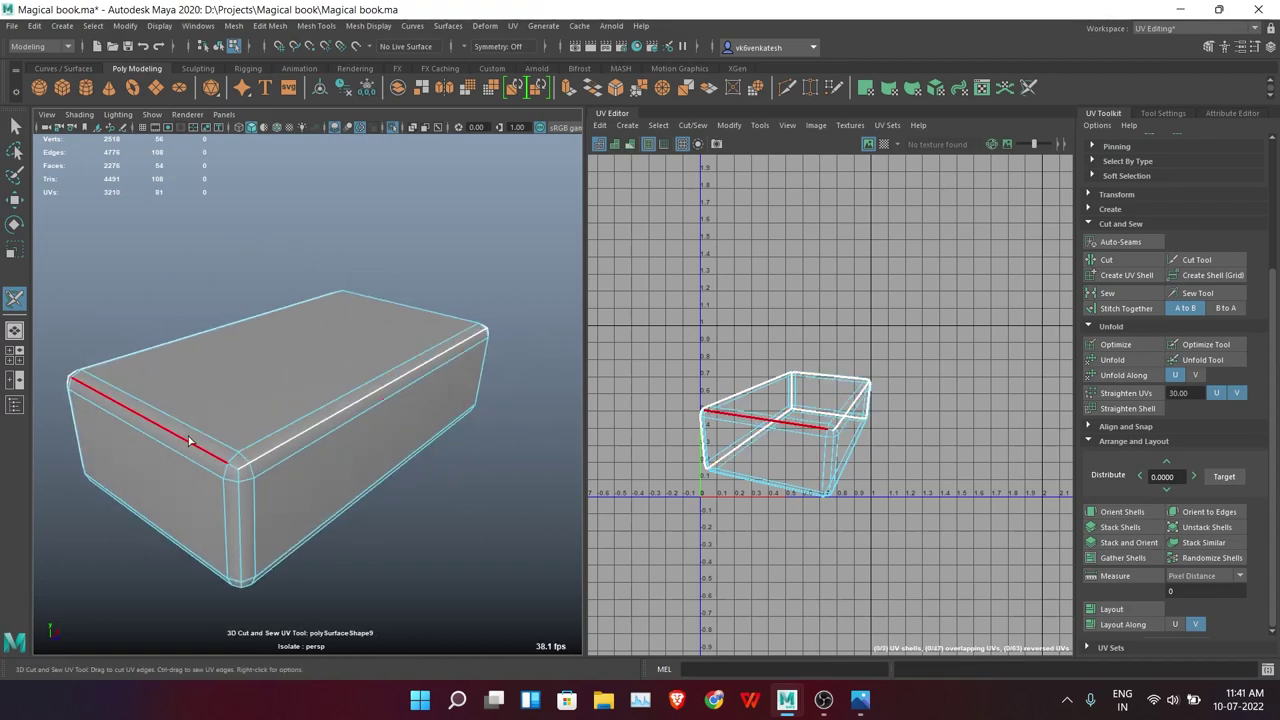
left_click(293, 516)
left_click_drag(293, 516, 208, 317, "alt")
Apply a planar projection to one face of the box
right_click_drag(323, 200, 323, 160)
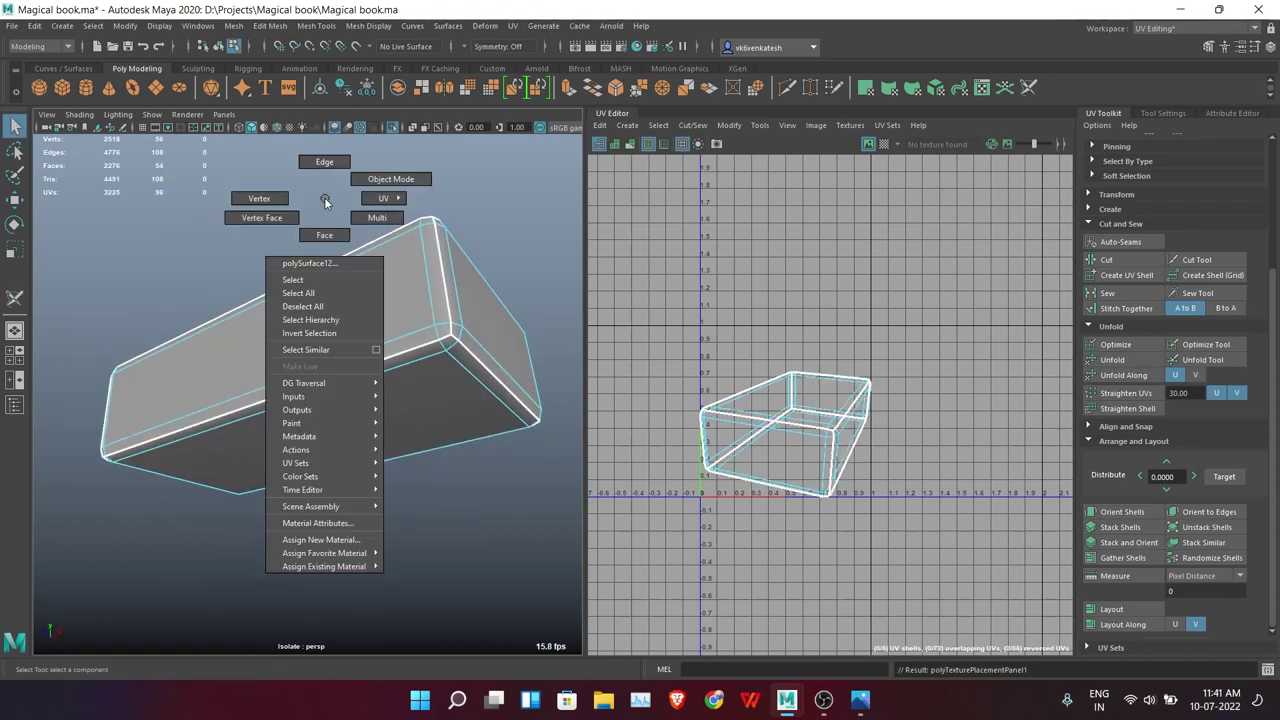
left_click(270, 452)
left_click_drag(270, 452, 360, 223, "alt")
right_click_drag(360, 223, 407, 204, "shift")
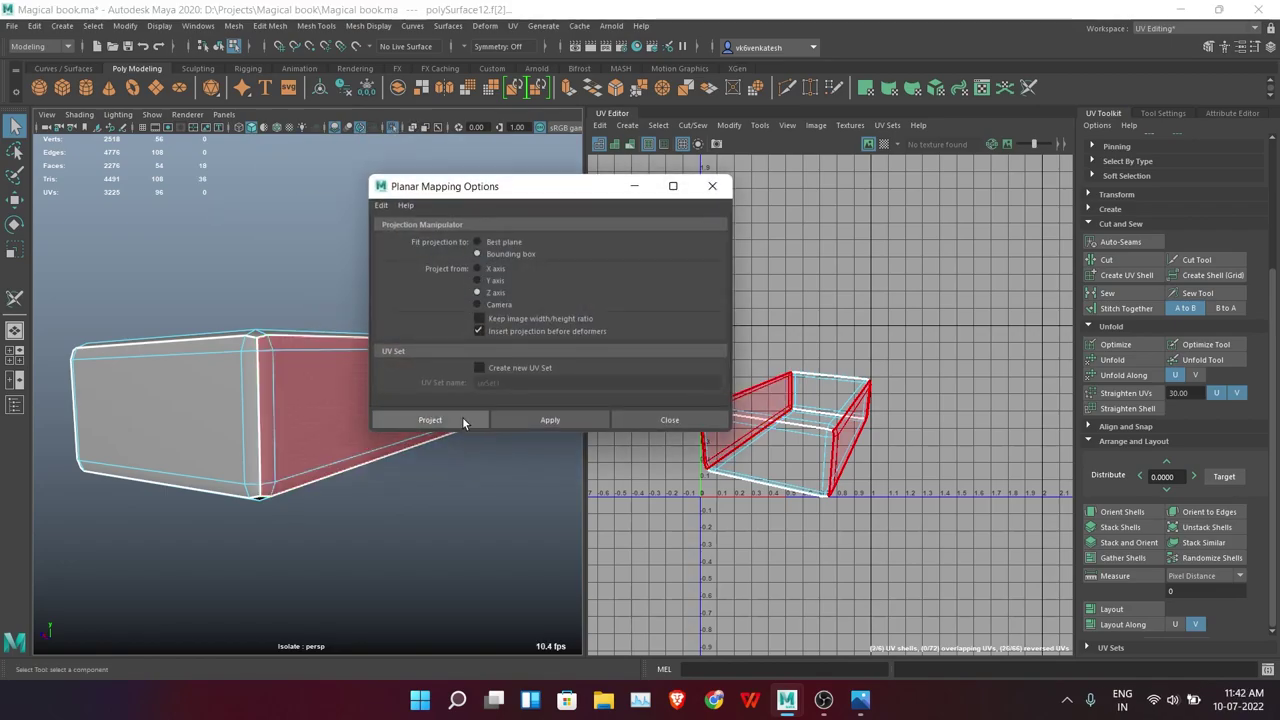
left_click(462, 420)
key("f")
scroll(362, 425, "up", 3)
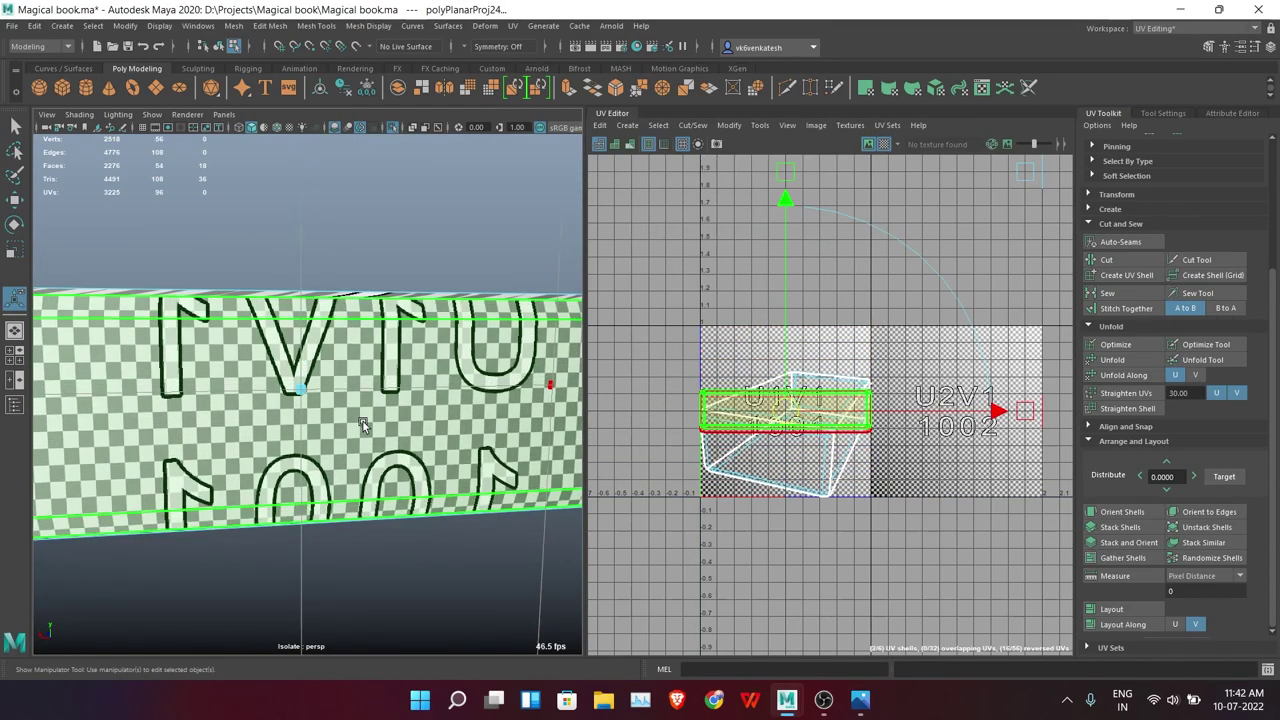
scroll(362, 425, "down", 2)
Planar-map another side face and the large front face, enlarging the front projection
left_click_drag(362, 425, 378, 403, "alt")
left_click(378, 403)
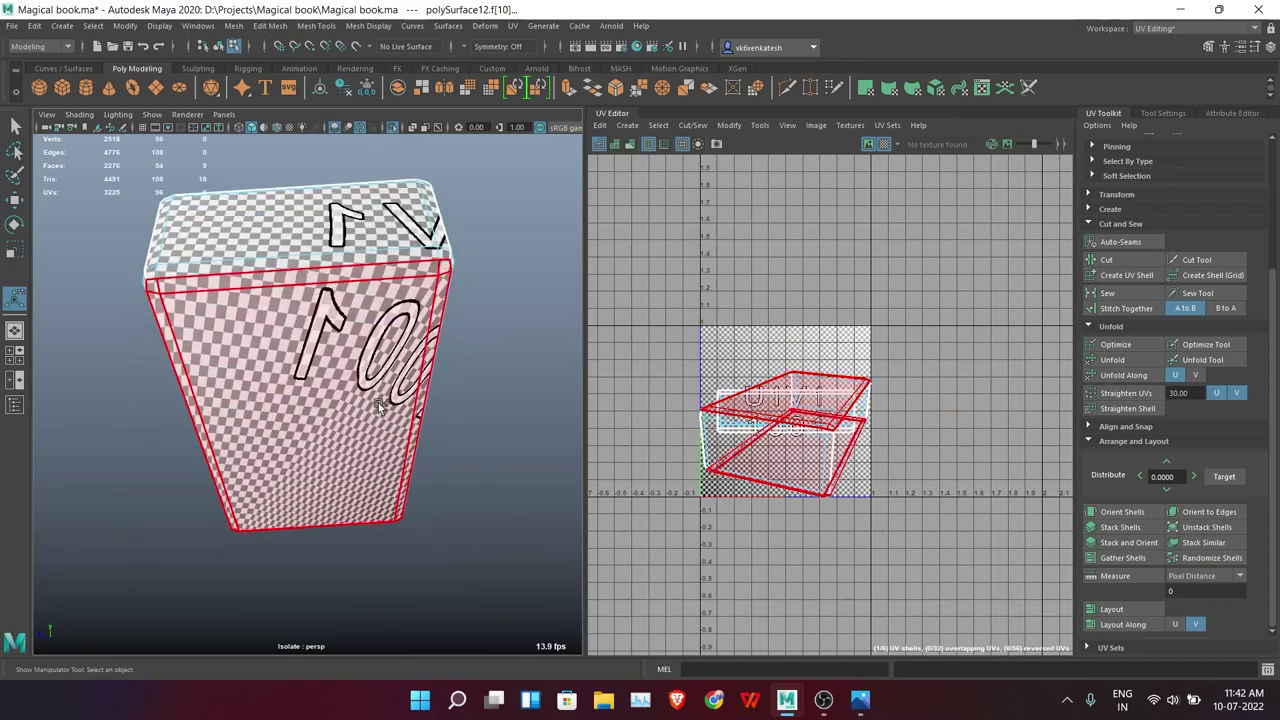
right_click_drag(502, 280, 586, 288, "shift")
left_click(420, 420)
mouse_move(420, 420)
left_mouse_down("alt")
mouse_move(432, 498)
mouse_move(718, 410)
mouse_move(280, 487)
mouse_move(288, 443)
mouse_move(455, 250)
left_mouse_up("alt")
left_click(280, 487)
right_click_drag(455, 250, 490, 214, "shift")
left_click(454, 417)
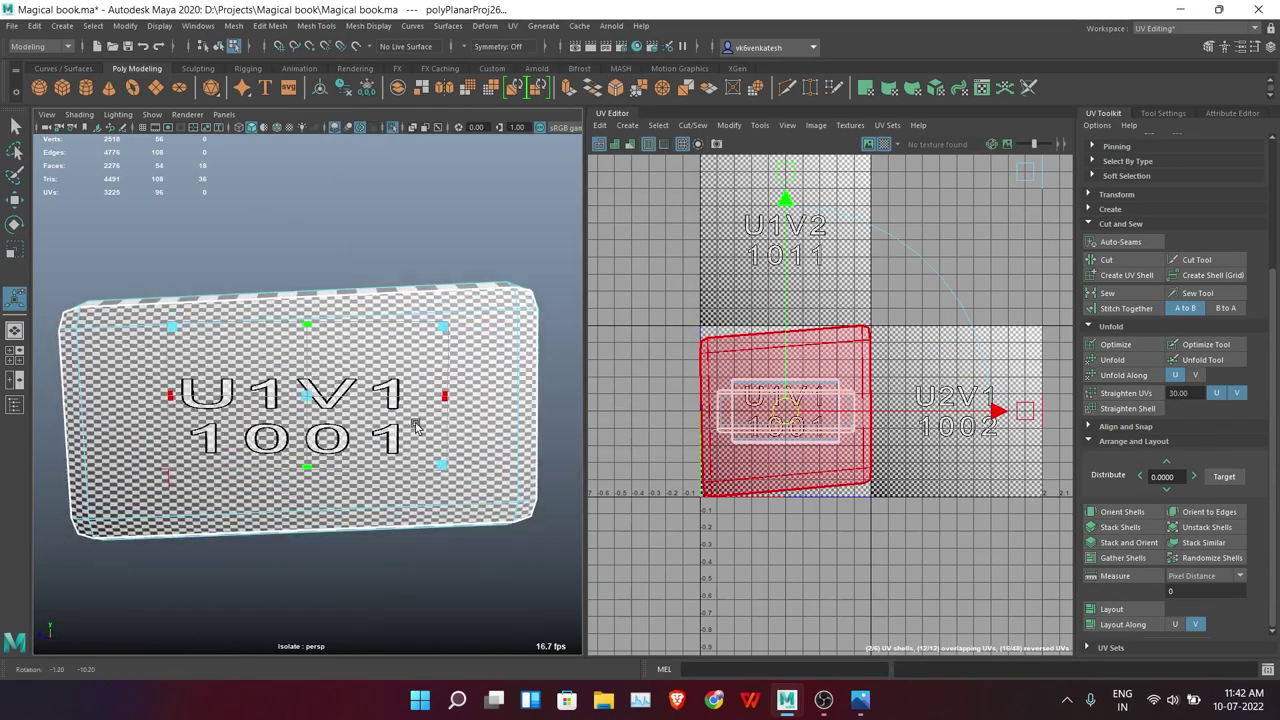
left_click_drag(418, 427, 600, 408)
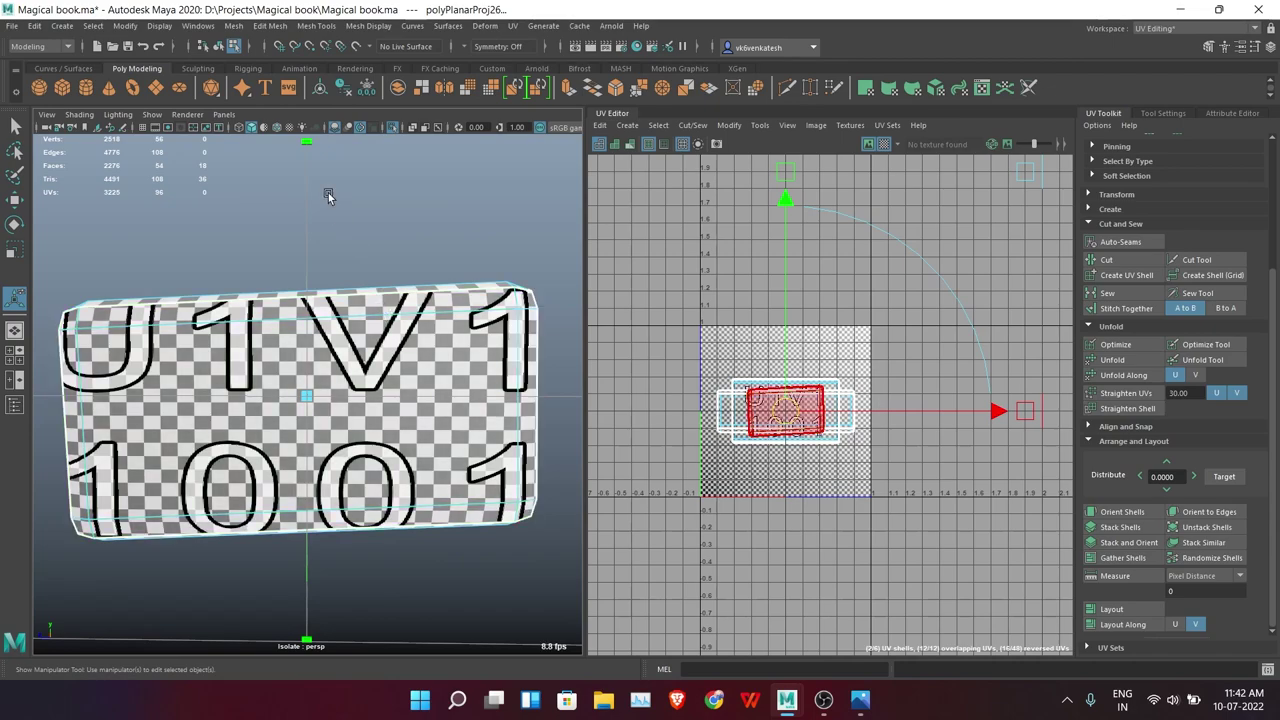
Return to the perspective view, show the whole book and select the curved strap piece
key("q")
key("space")
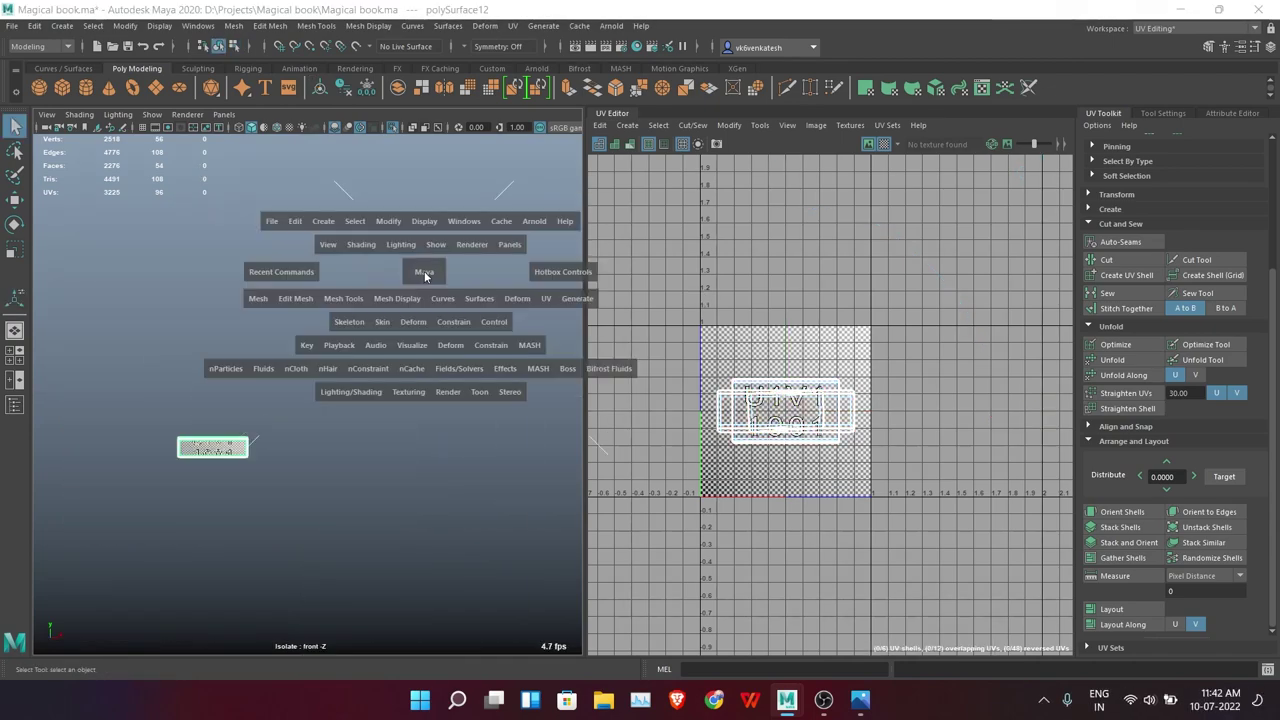
left_click_drag(424, 271, 463, 269)
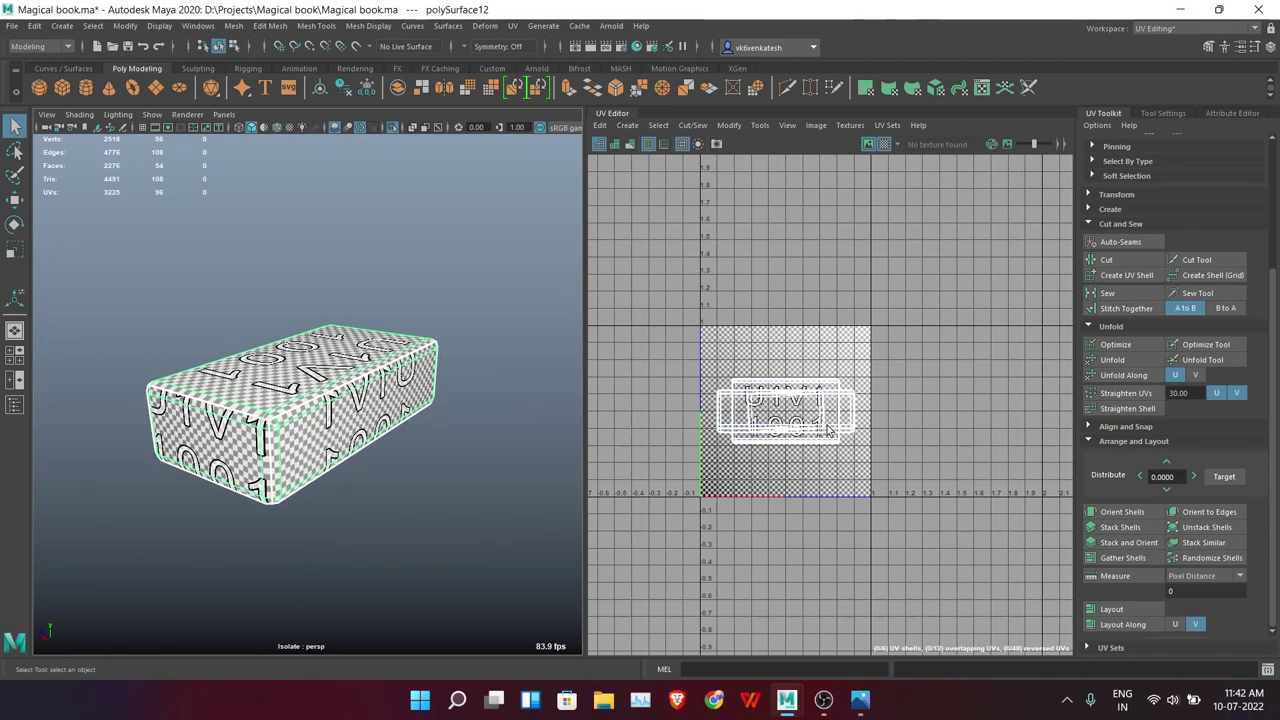
key("ctrl+z")
left_click(392, 127)
Isolate the strap piece and give it a spherical UV projection
key("f")
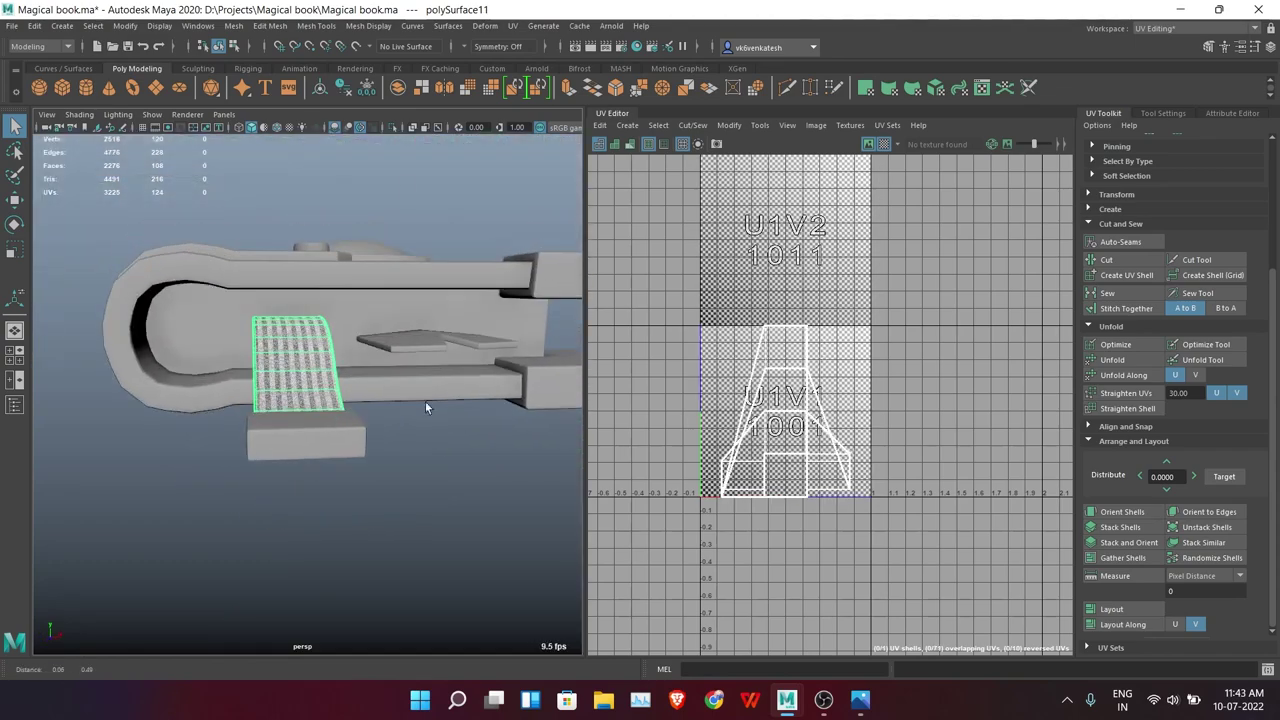
left_click(392, 127)
left_click(512, 25)
left_click(540, 192)
left_click_drag(250, 420, 323, 428, "alt")
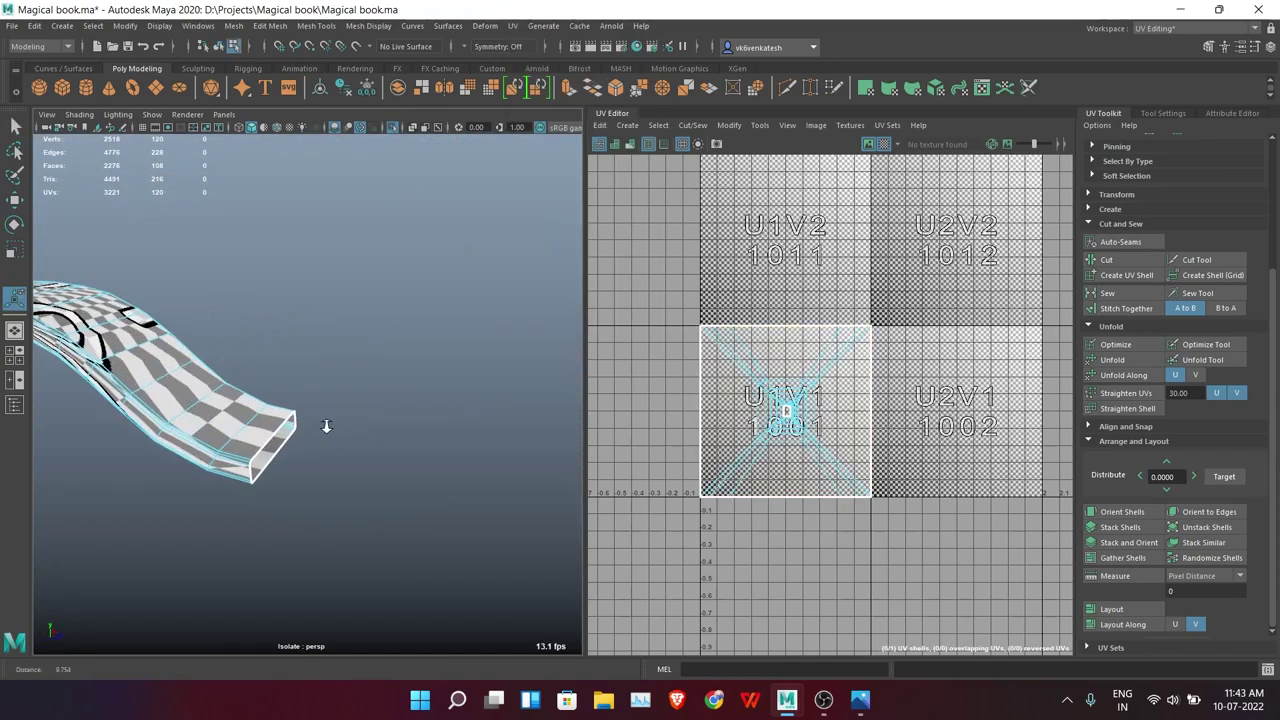
left_click(884, 143)
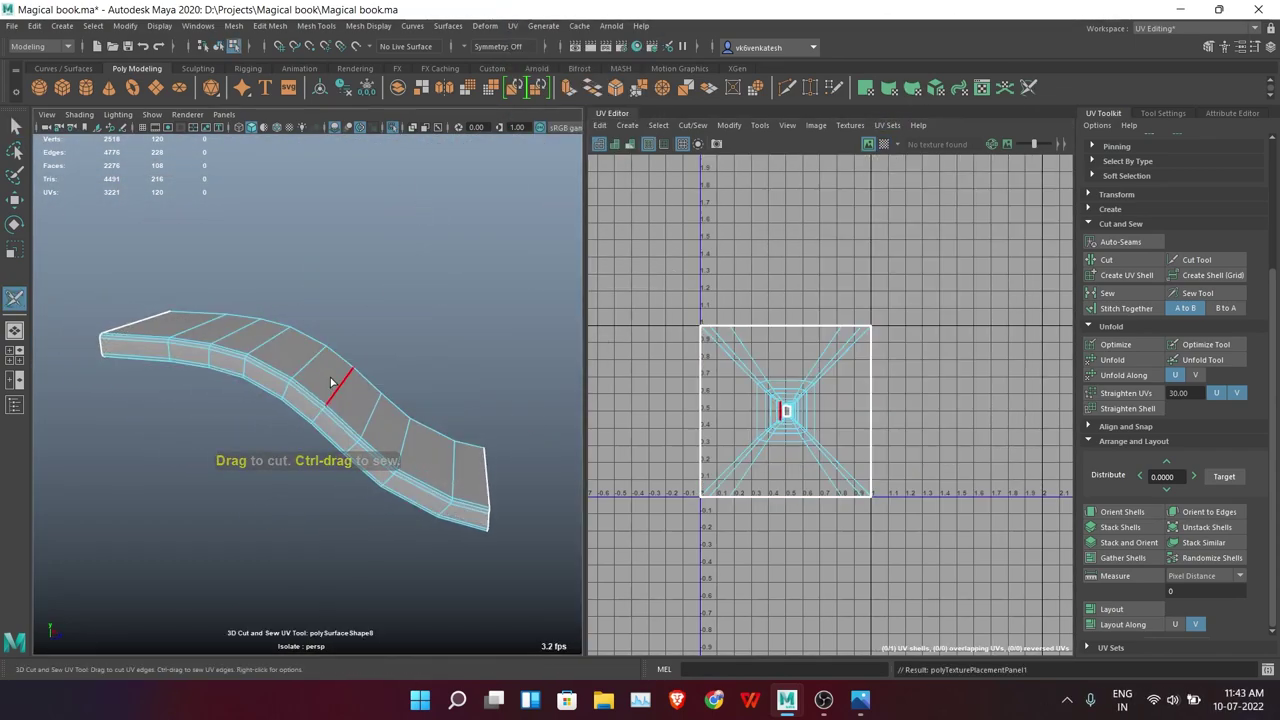
Cut a seam along a strap edge, unfold the strap's UVs, and lay out the shells
left_click_drag(331, 381, 457, 332, "alt")
right_click_drag(443, 257, 443, 292)
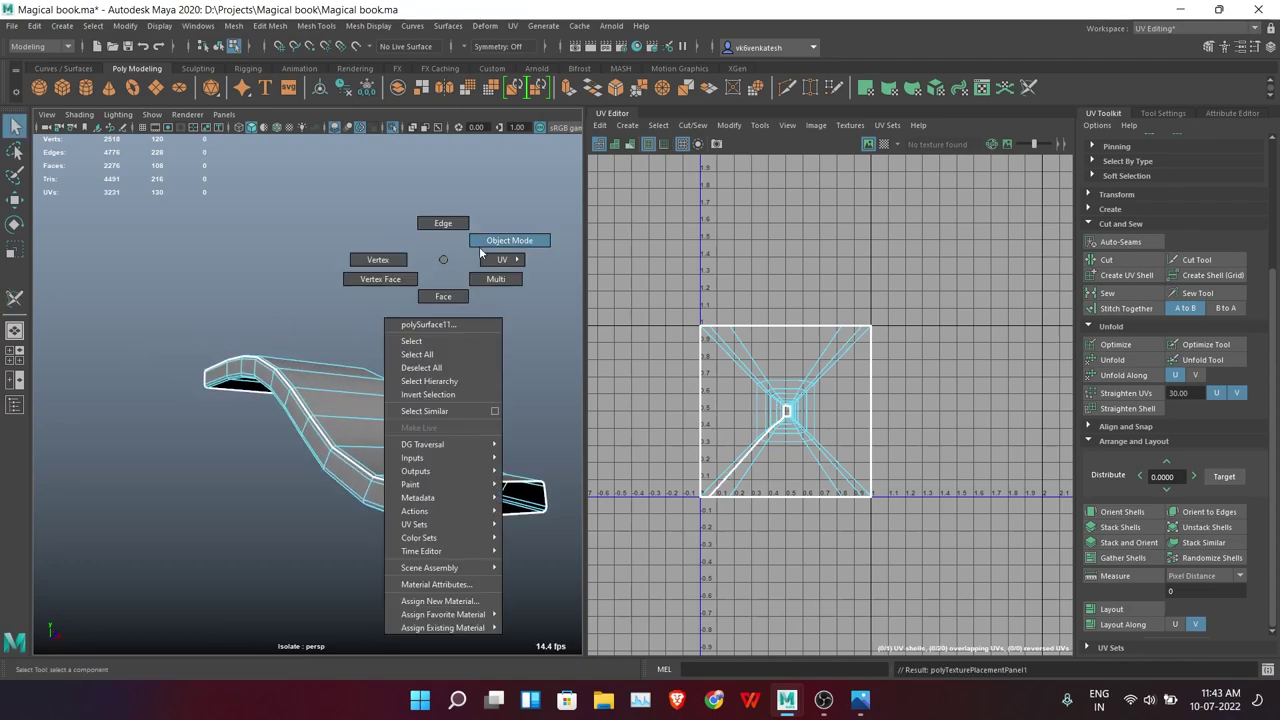
left_click(1113, 359)
left_click_drag(300, 420, 380, 400, "alt")
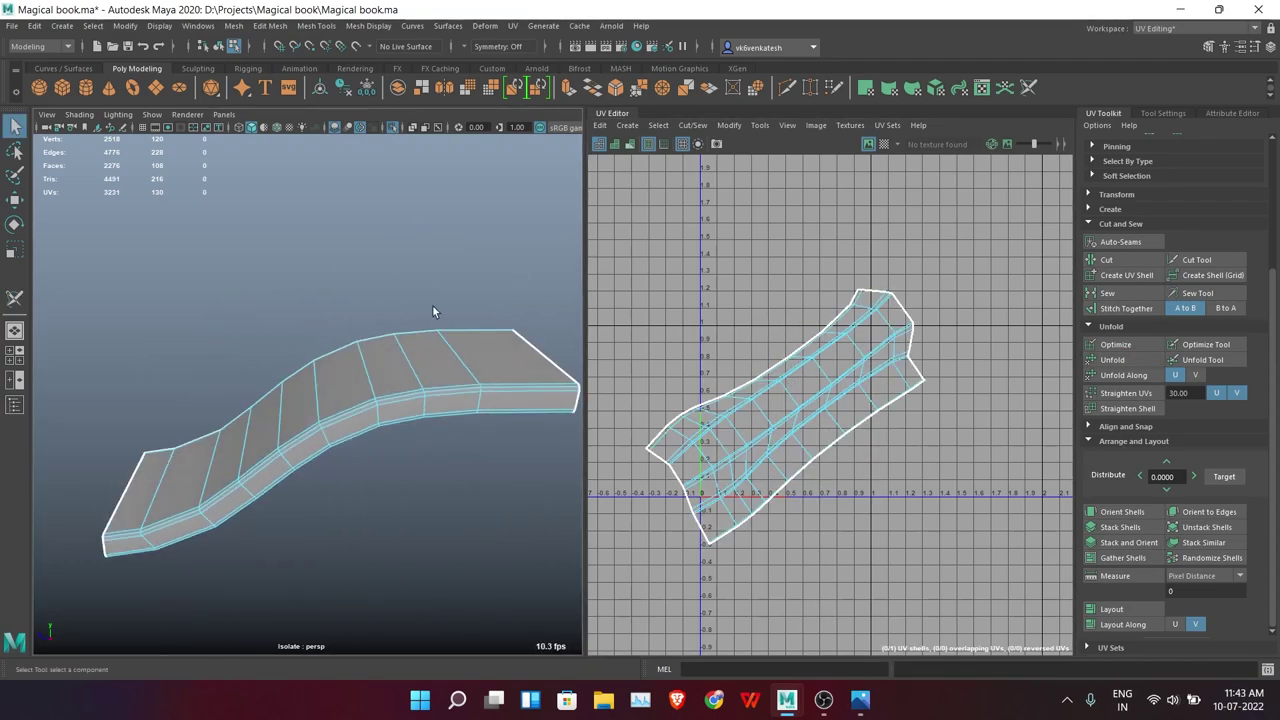
left_click_drag(432, 311, 991, 146, "alt")
mouse_move(386, 410)
left_mouse_down()
mouse_move(364, 436)
mouse_move(265, 368)
left_mouse_up()
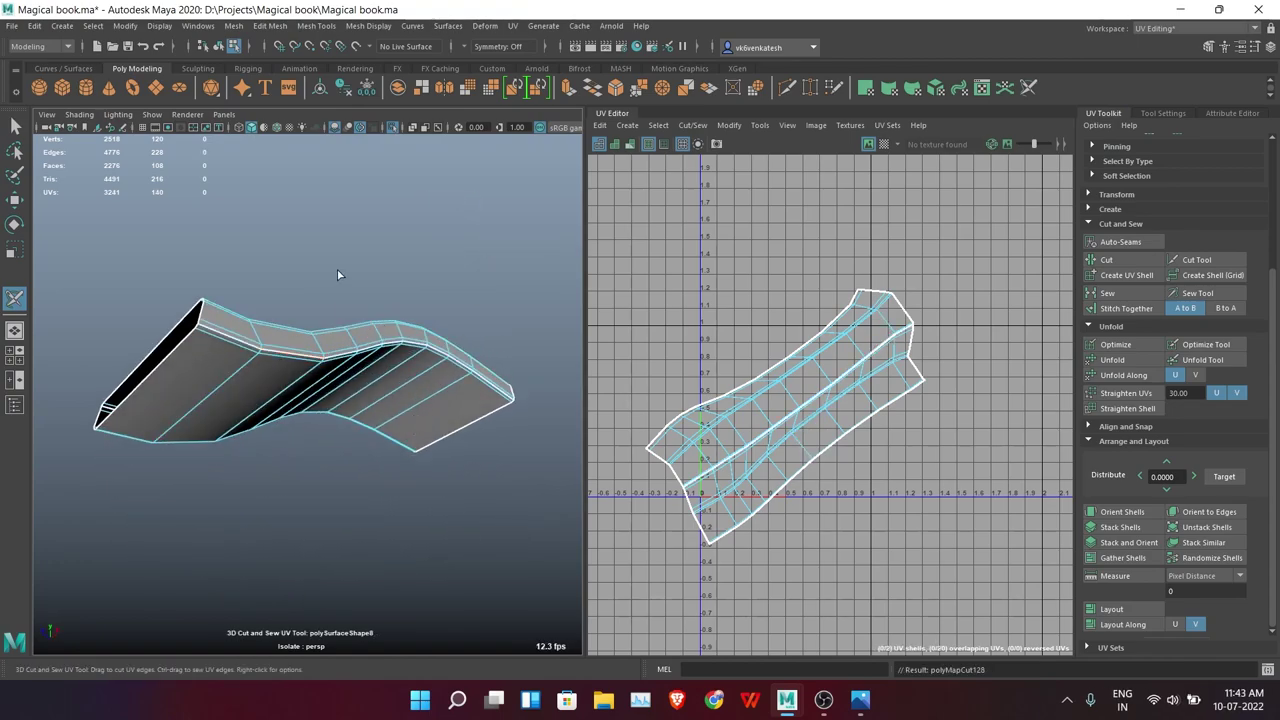
left_click_drag(338, 274, 492, 276, "alt")
left_click(216, 310)
left_click(1113, 359)
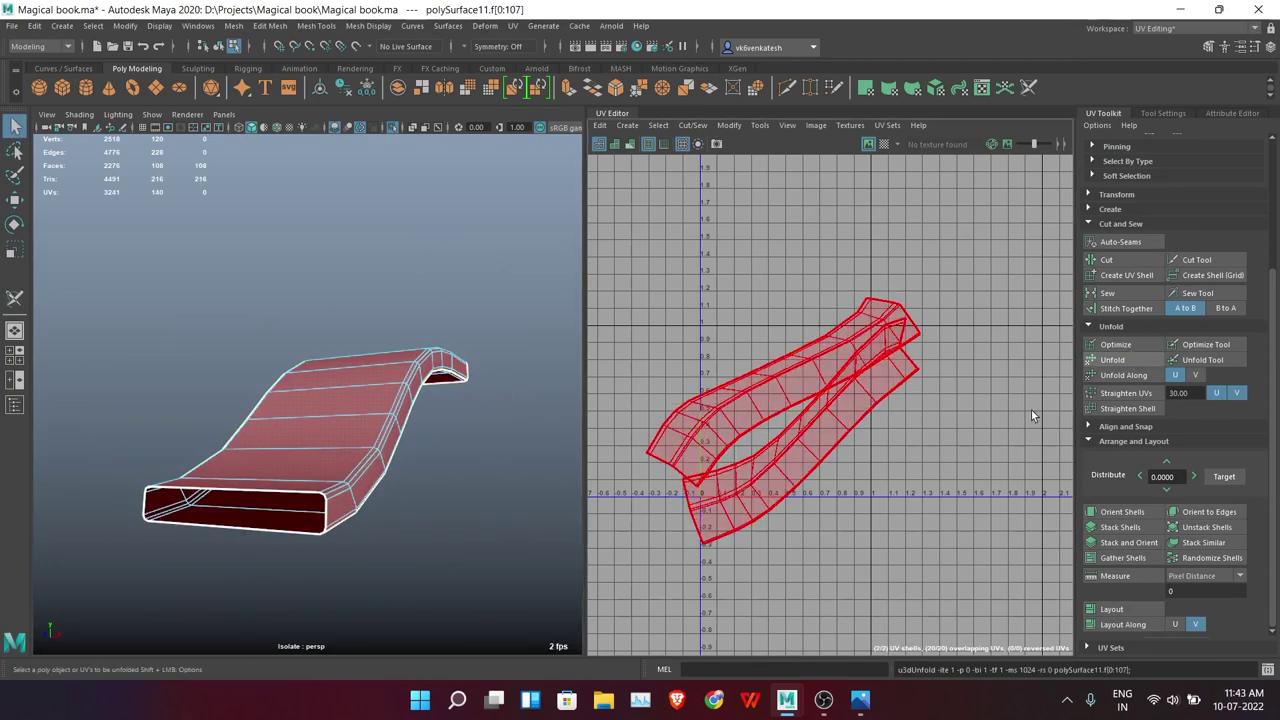
left_click(613, 436)
left_click(1113, 610)
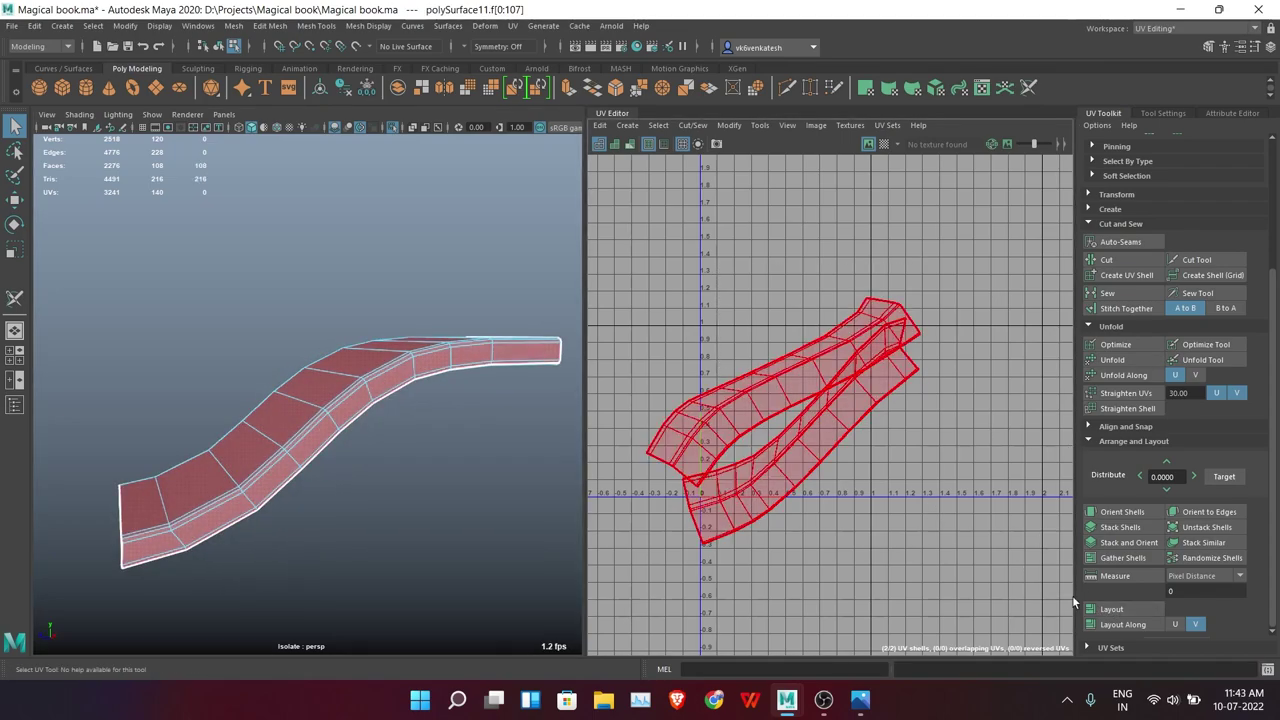
Planar-project the strap's top faces, then project again on another axis
left_click(886, 146)
left_click(886, 146)
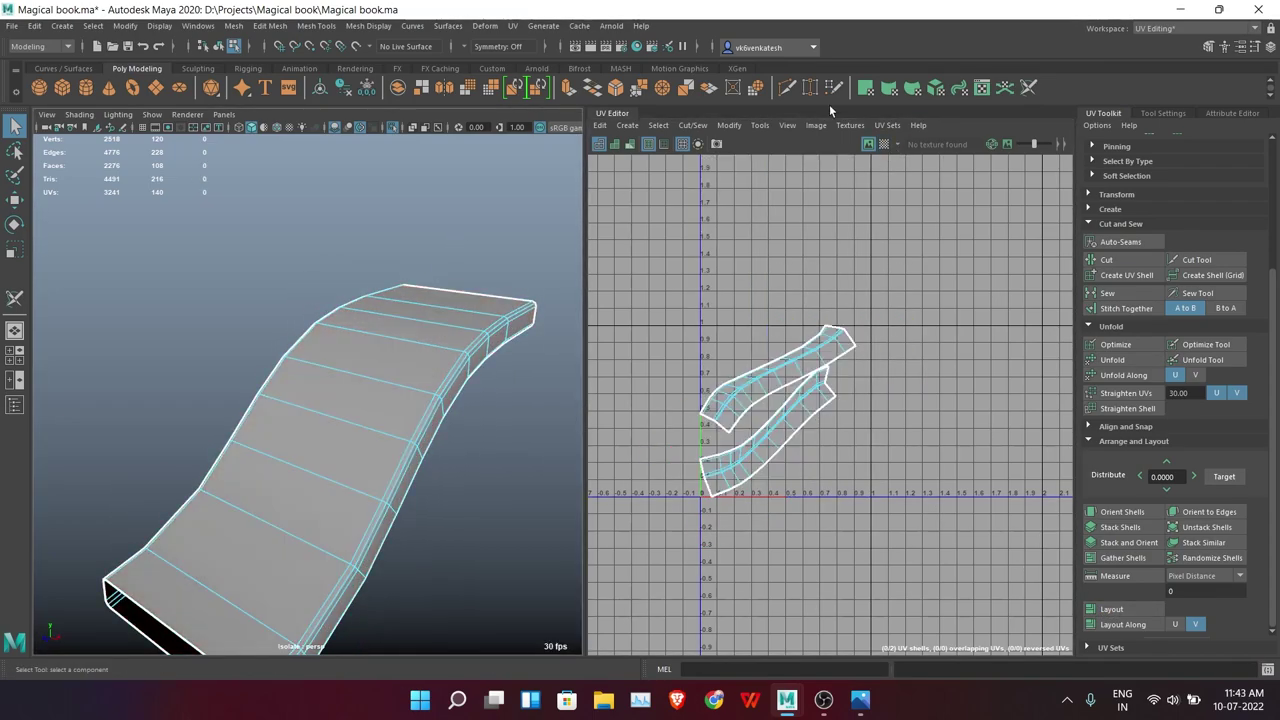
left_click_drag(437, 390, 369, 427, "alt")
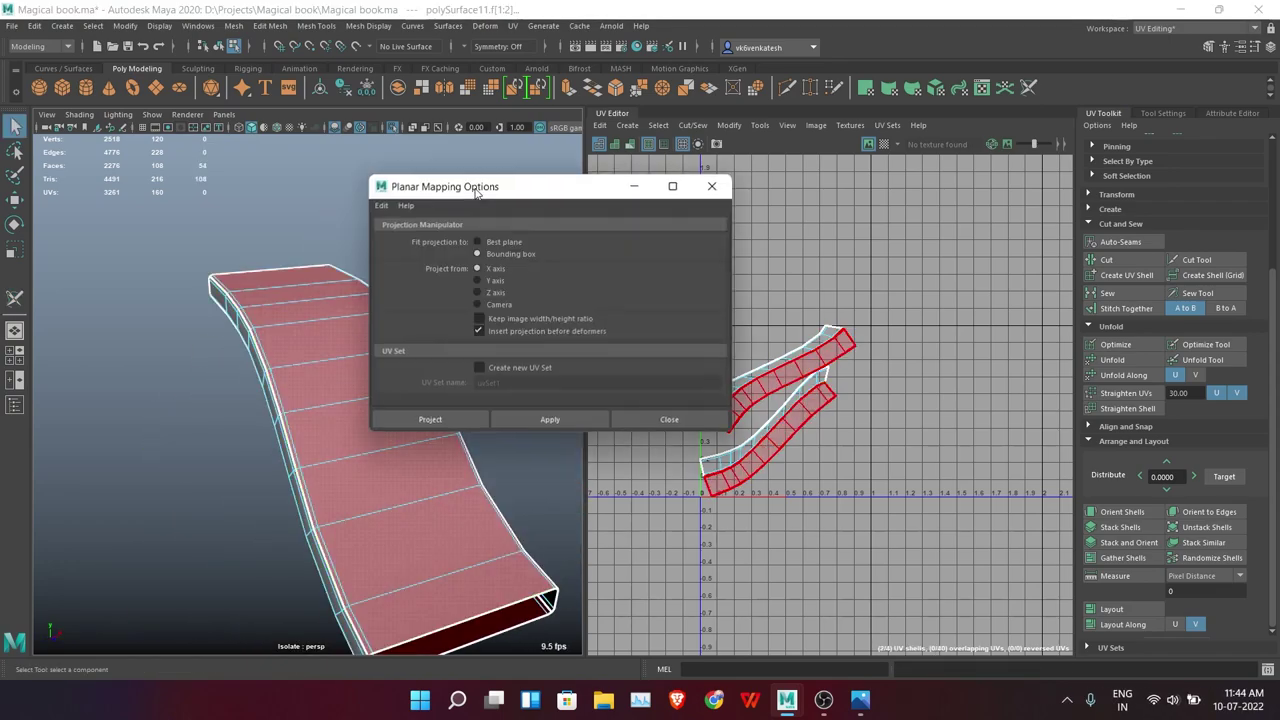
left_click(430, 420)
left_click(886, 144)
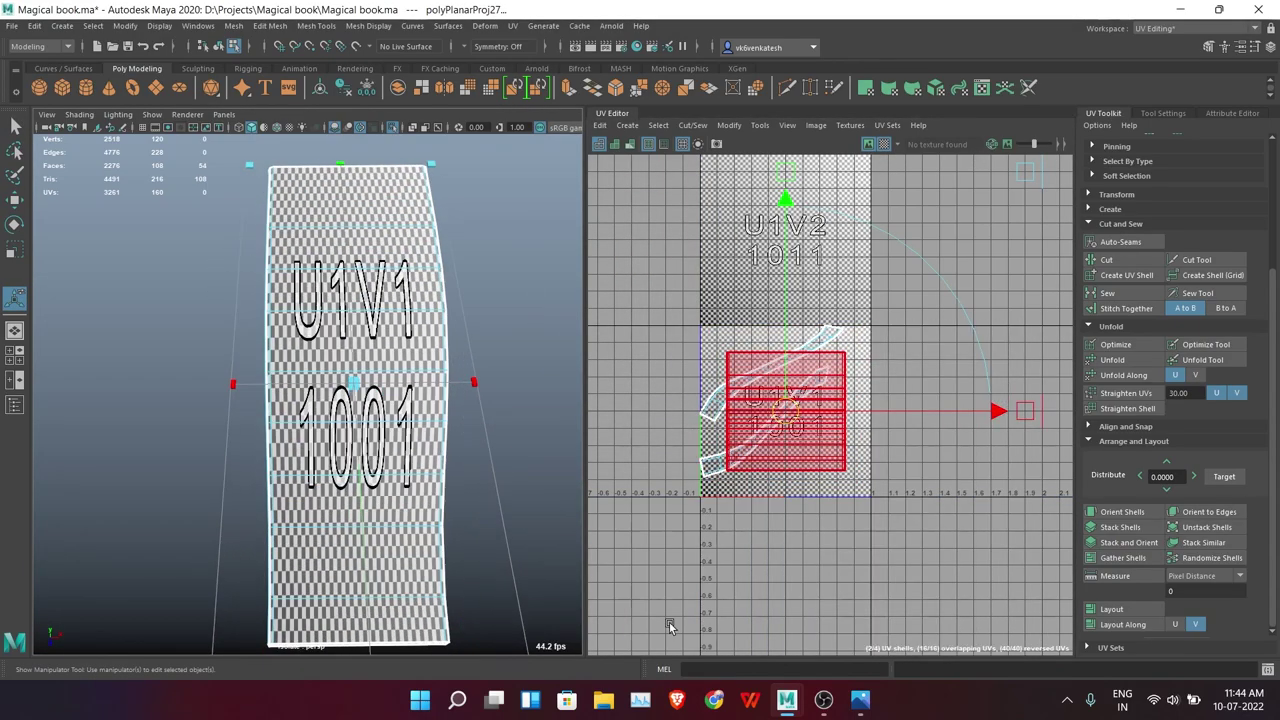
left_click_drag(670, 627, 787, 362)
mouse_move(585, 459)
left_mouse_down("alt")
mouse_move(529, 357)
mouse_move(363, 397)
left_mouse_up("alt")
left_click(508, 319)
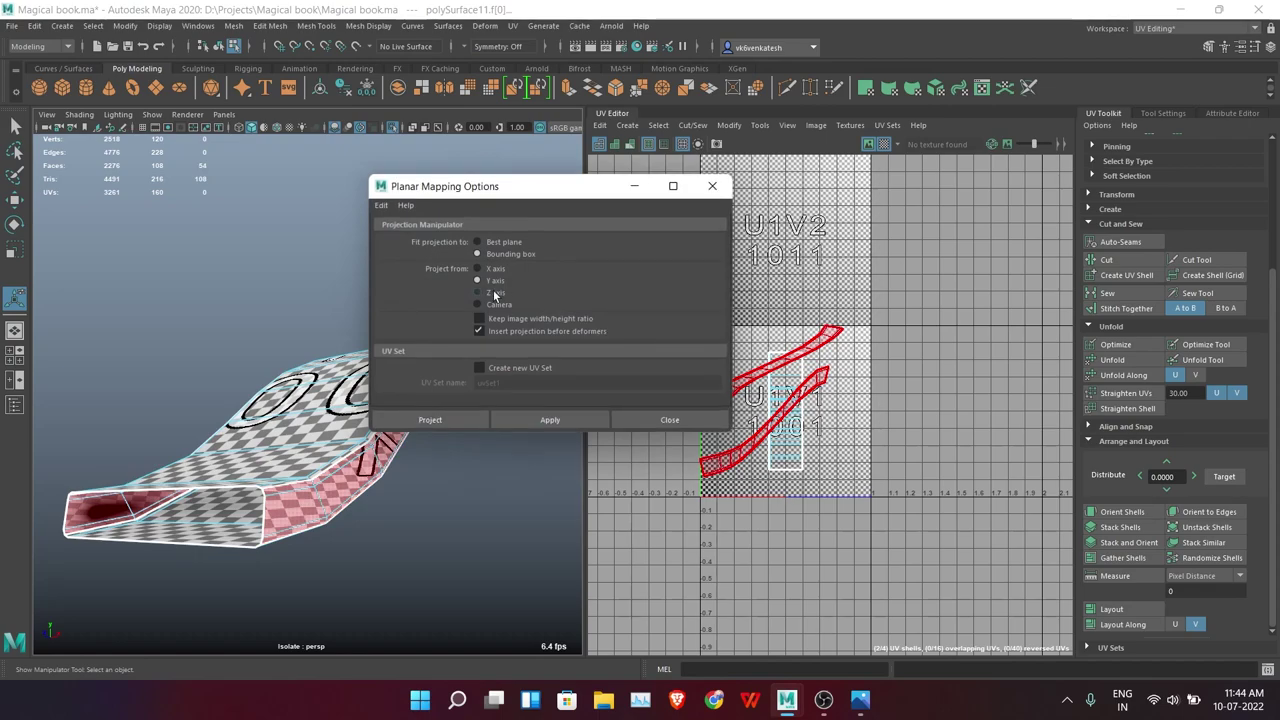
left_click(428, 420)
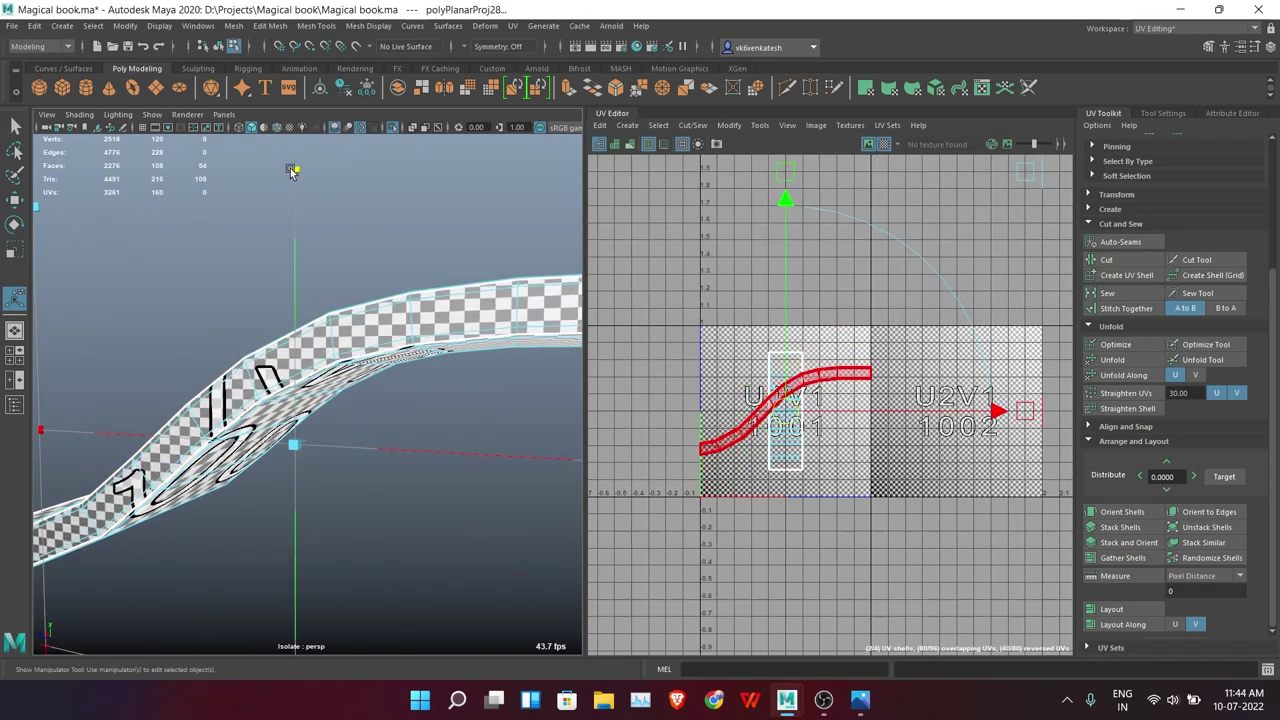
key("q")
mouse_move(351, 338)
left_mouse_down("alt")
mouse_move(382, 266)
mouse_move(438, 450)
left_mouse_up("alt")
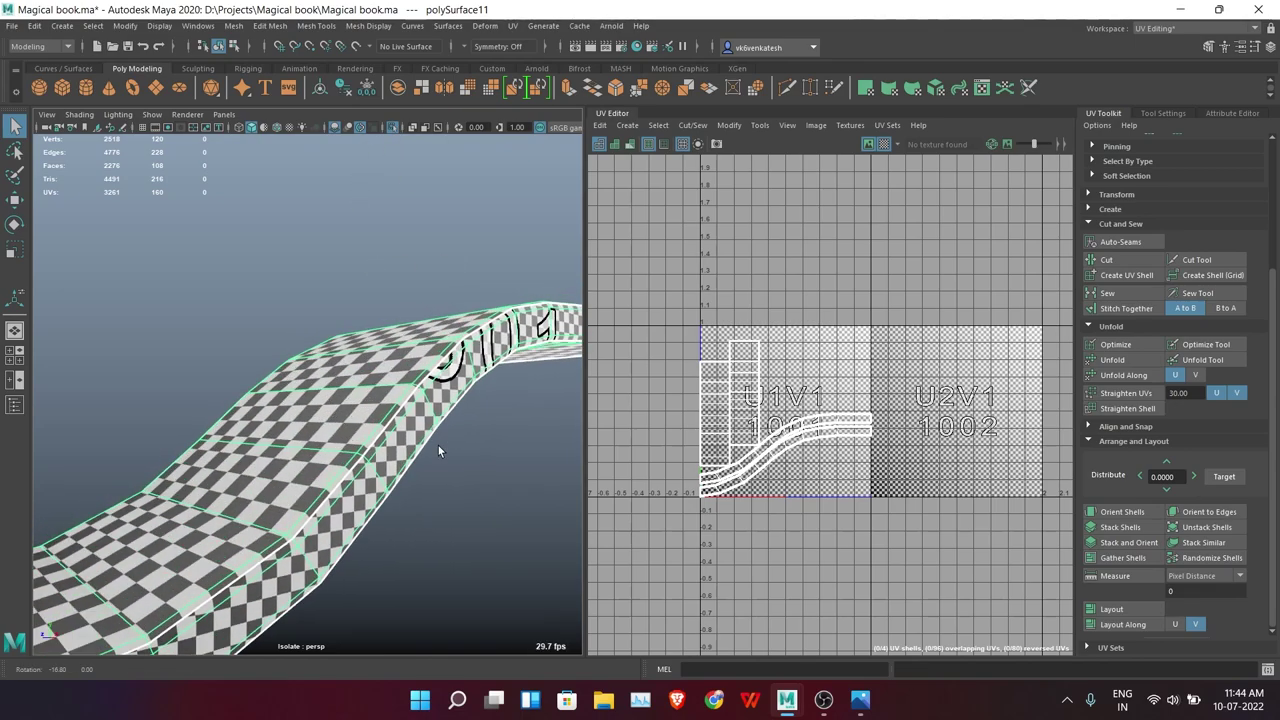
Scale all strap UV shells up to twice their size and pack them into the tile
left_click(757, 396)
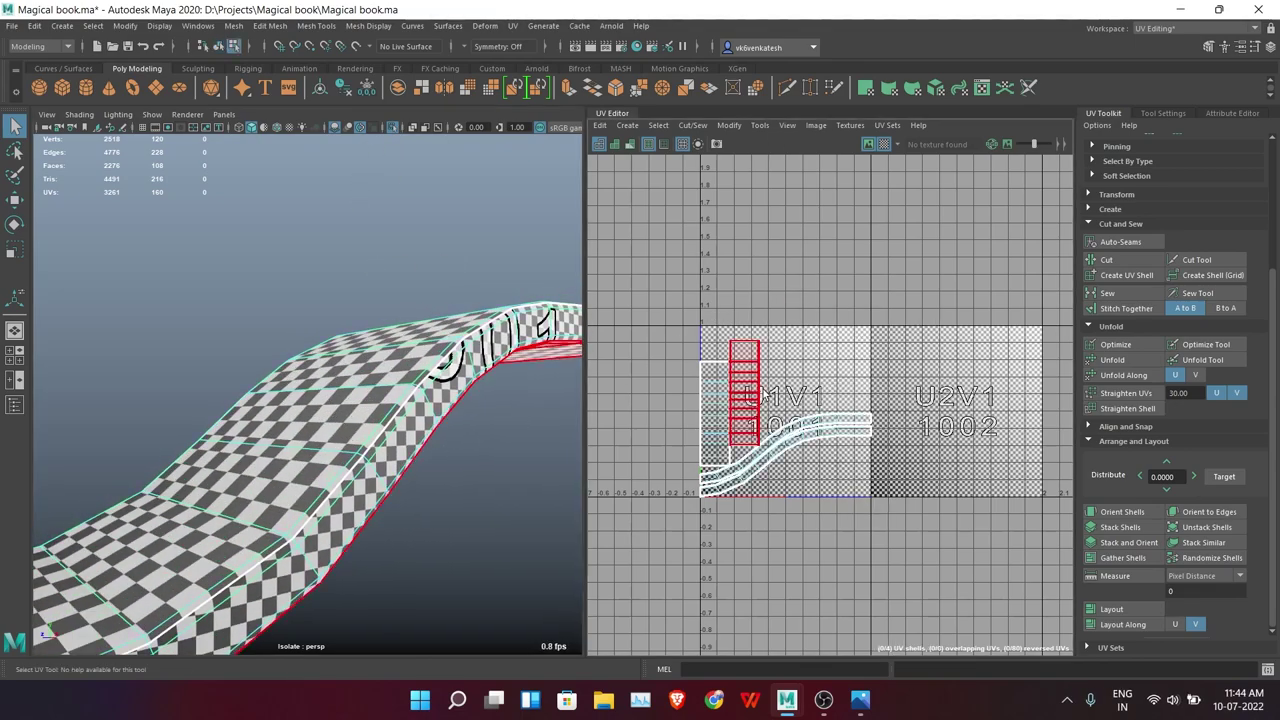
left_click(1112, 195)
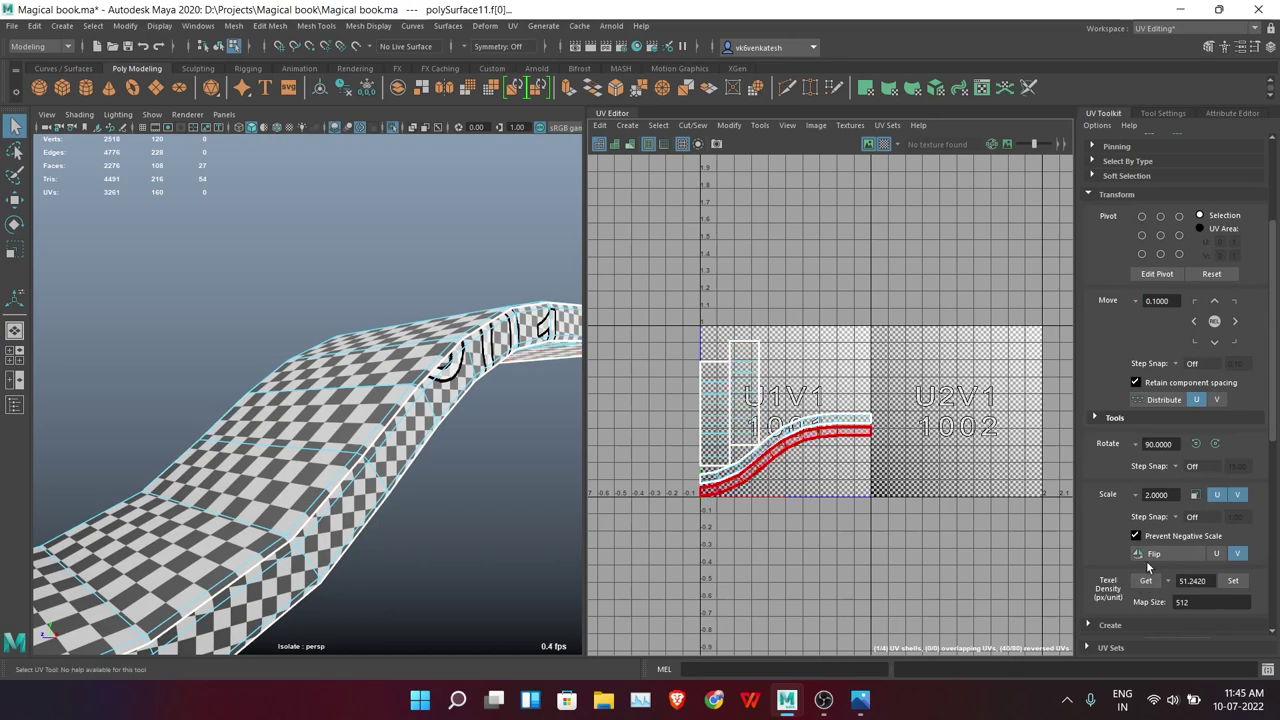
left_click_drag(676, 333, 880, 505)
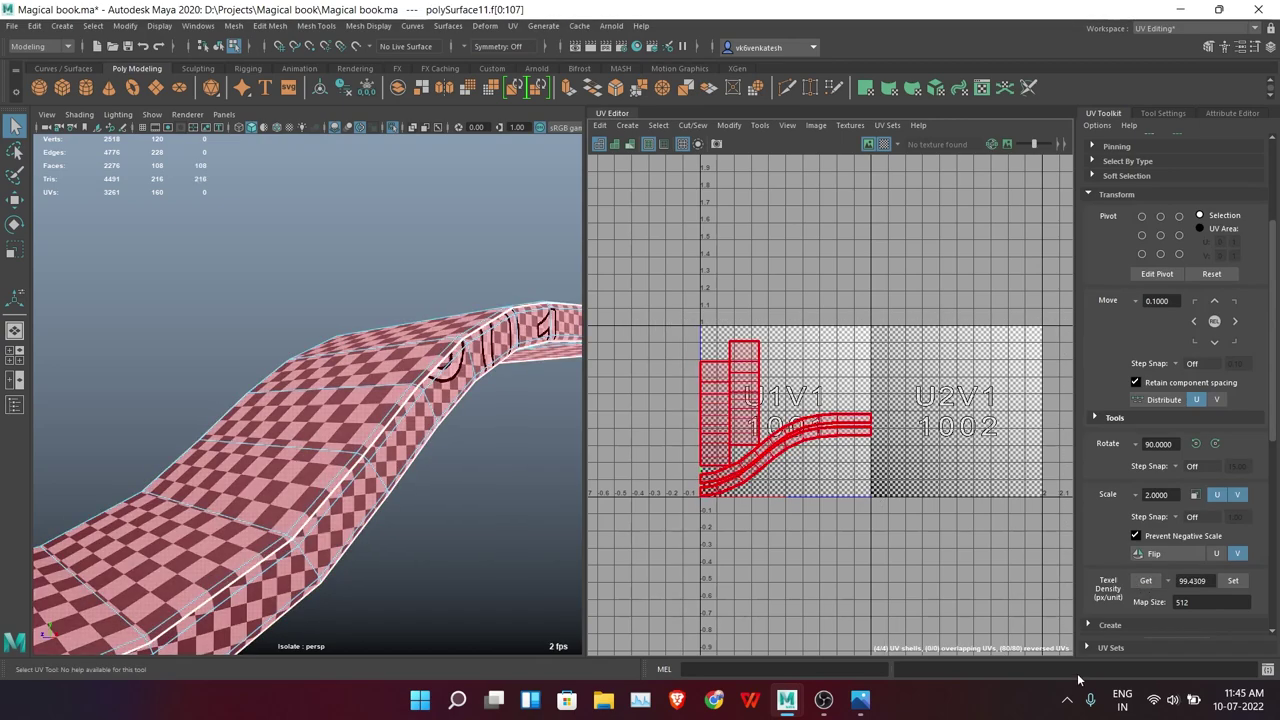
left_click(733, 390)
left_click_drag(675, 285, 885, 525)
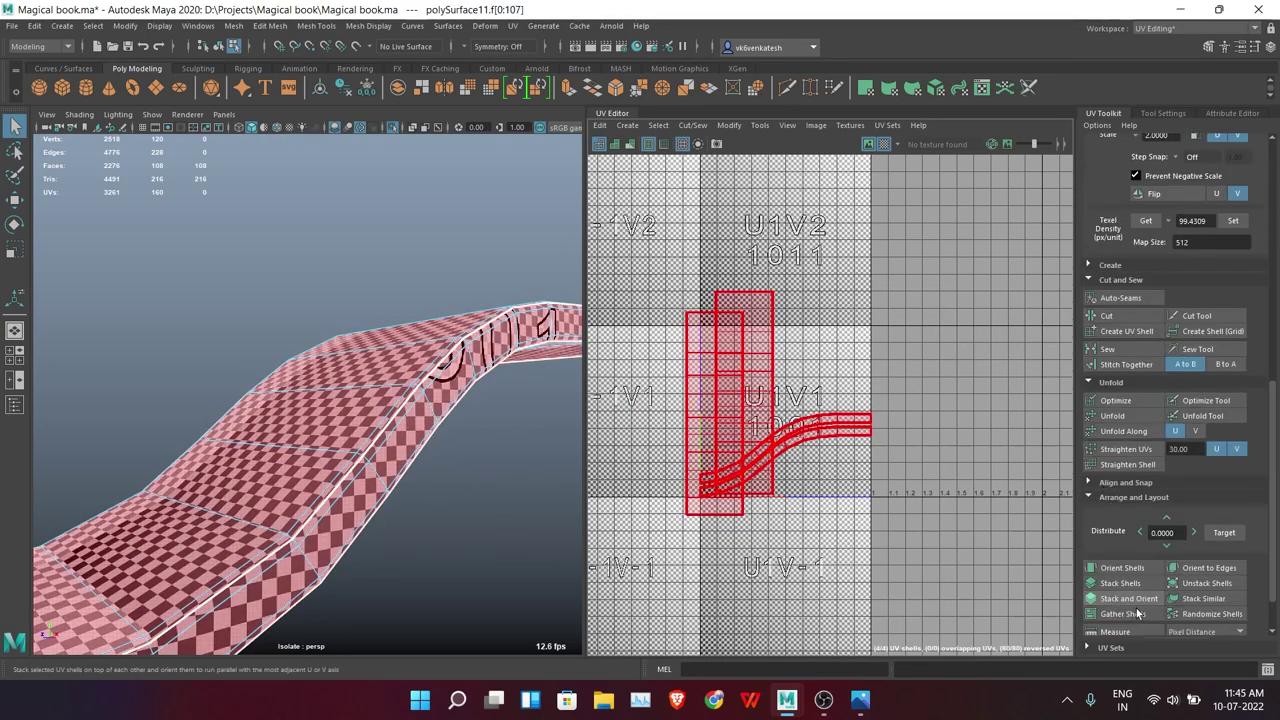
scroll(1170, 450, "down", 5)
left_click(1111, 609)
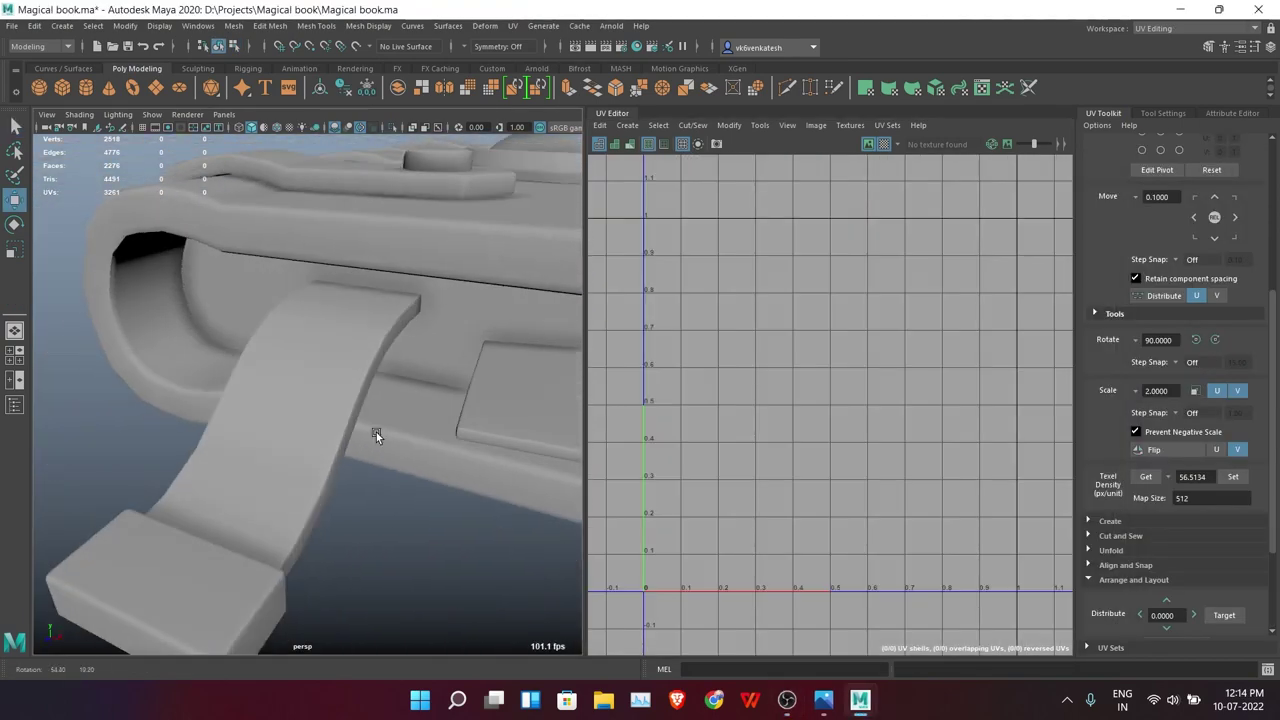
Isolate the folded plane piece and give it camera-based UVs
left_click(170, 560)
left_click_drag(250, 440, 556, 334, "alt")
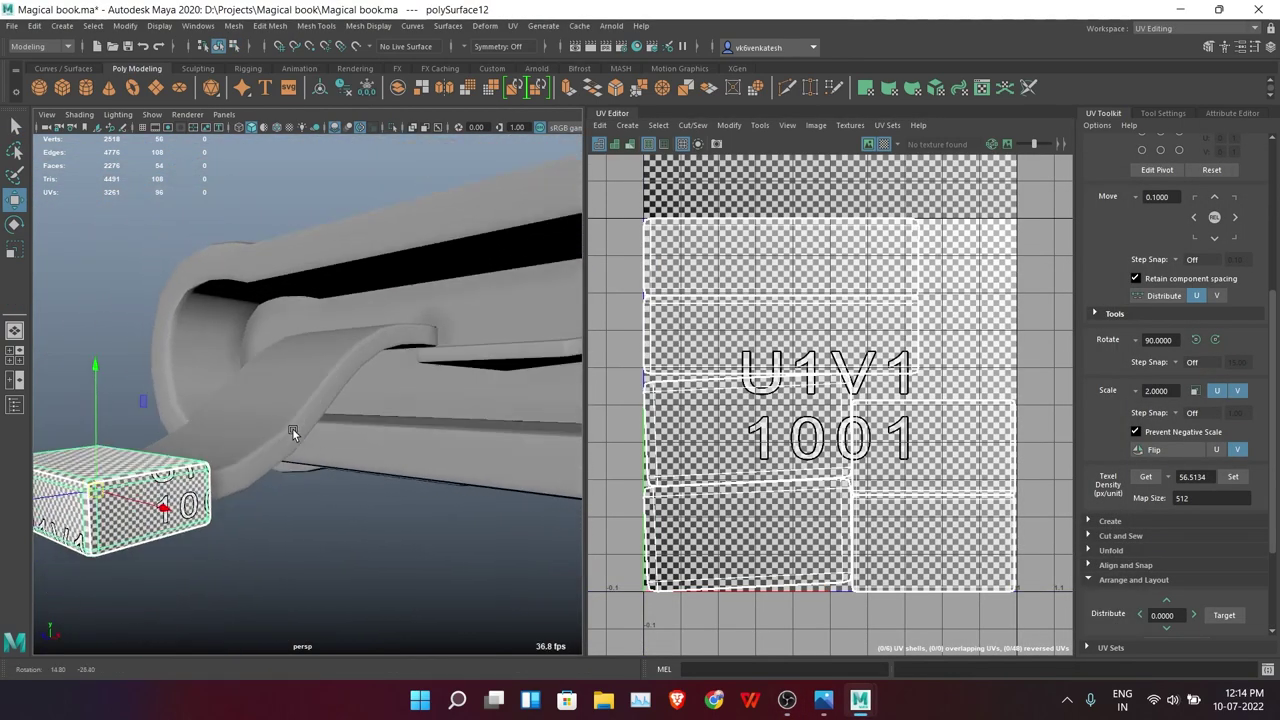
left_click(556, 334)
key("f")
key("ctrl+1")
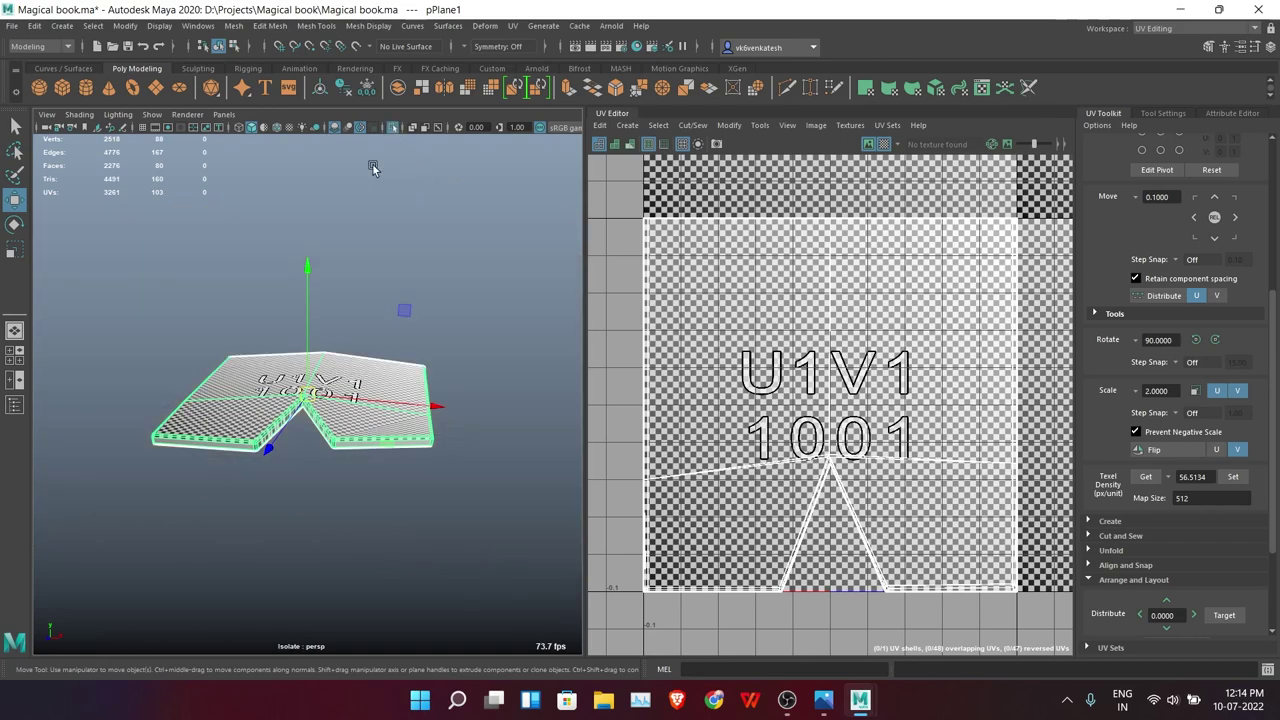
left_click(510, 28)
left_click(510, 251)
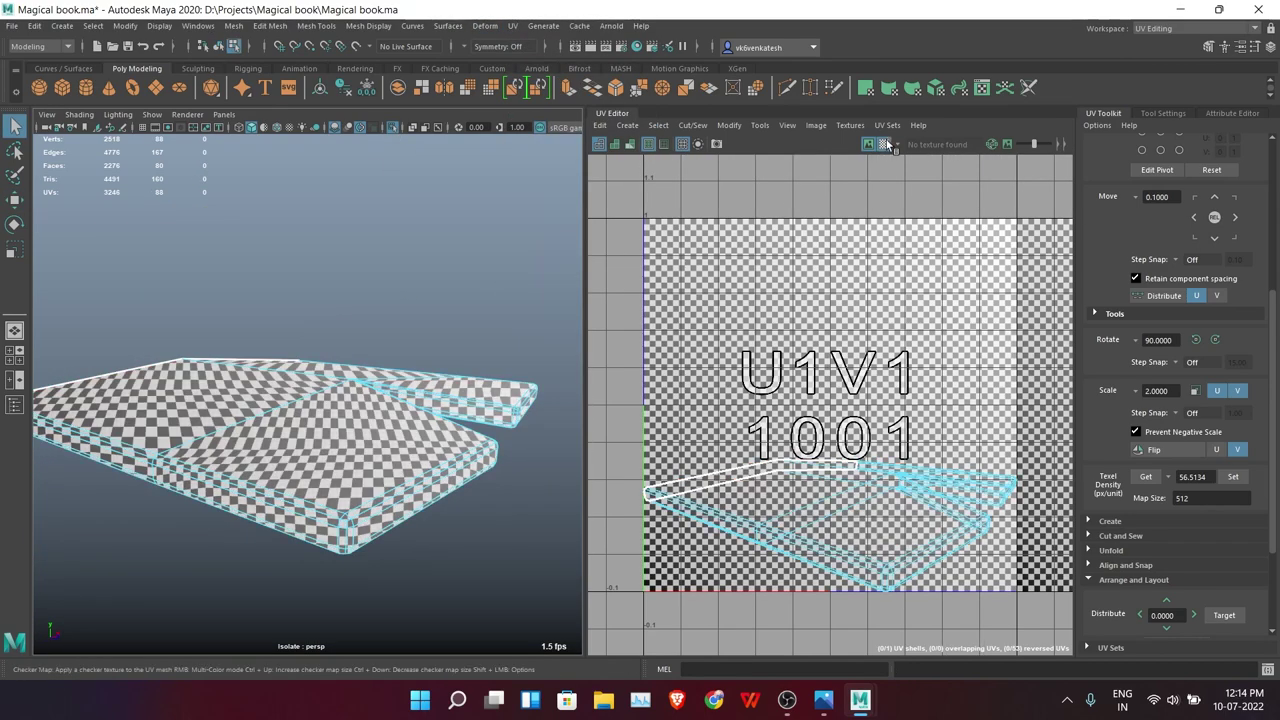
Cut UV seams along the plane's front, side and underside edges and the fold's inner edge
right_click_drag(491, 297, 476, 312, "shift")
left_click_drag(476, 312, 376, 530, "alt")
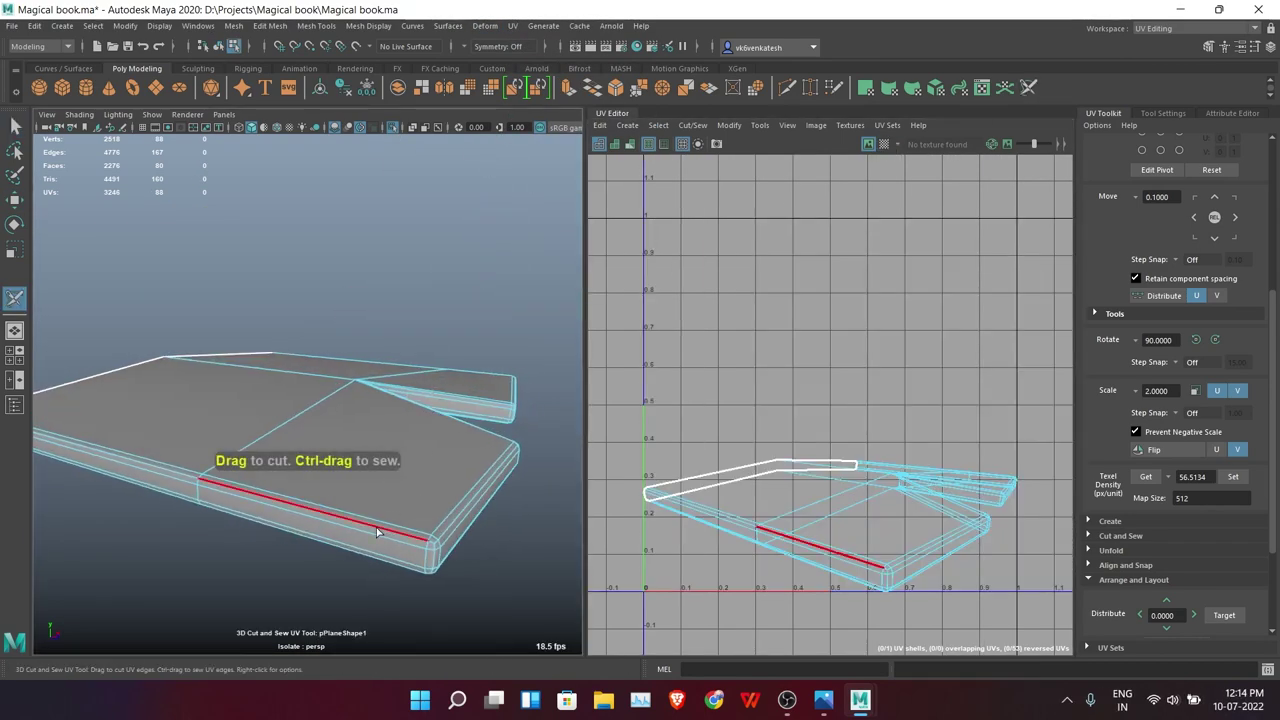
left_click(458, 526)
mouse_move(458, 526)
left_mouse_down("alt")
mouse_move(437, 457)
mouse_move(166, 483)
left_mouse_up("alt")
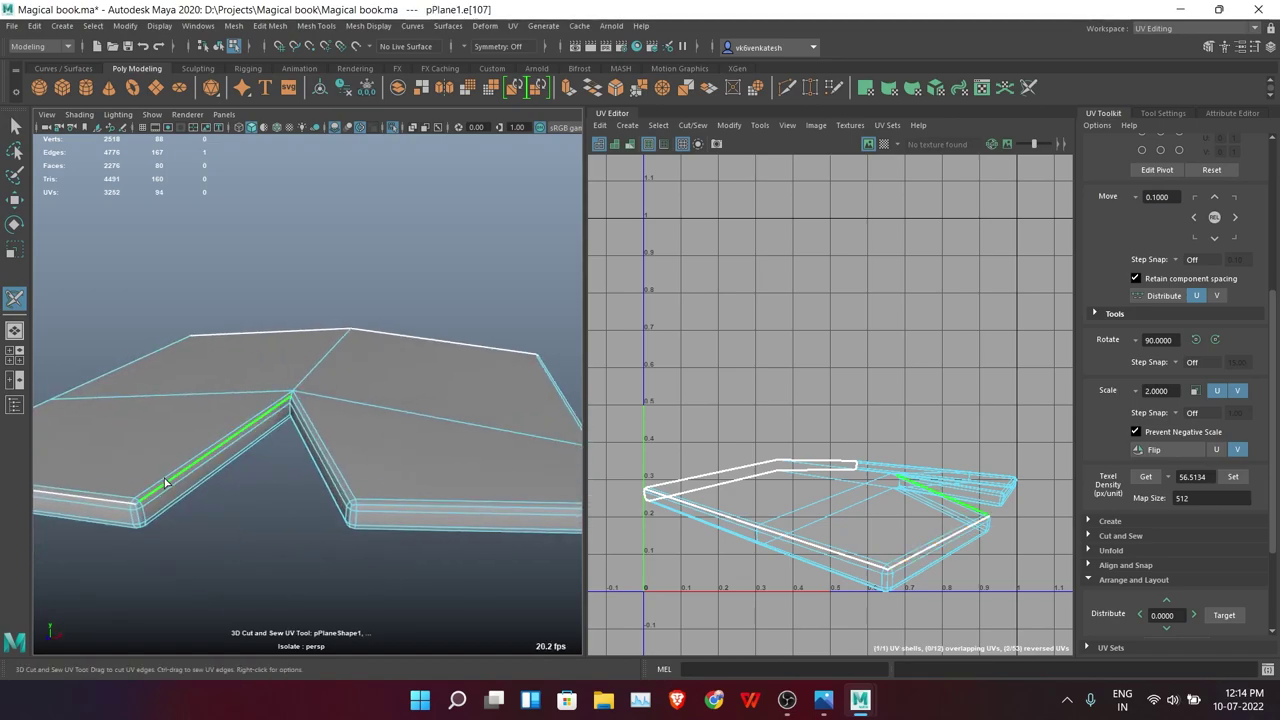
left_click(378, 510)
mouse_move(378, 510)
left_mouse_down("alt")
mouse_move(328, 543)
mouse_move(395, 401)
left_mouse_up("alt")
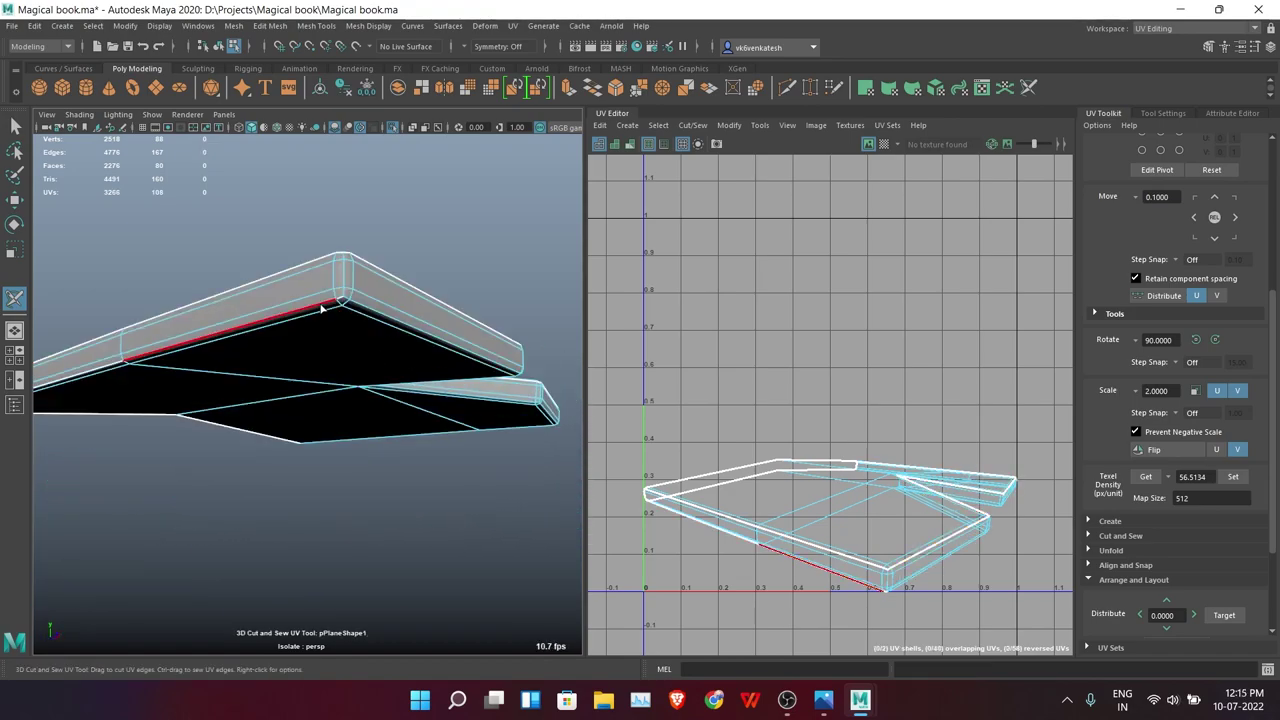
left_click_drag(370, 315, 313, 322, "alt")
left_click(480, 323)
mouse_move(480, 323)
left_mouse_down("alt")
mouse_move(349, 344)
mouse_move(347, 452)
mouse_move(491, 474)
left_mouse_up("alt")
left_click(400, 470)
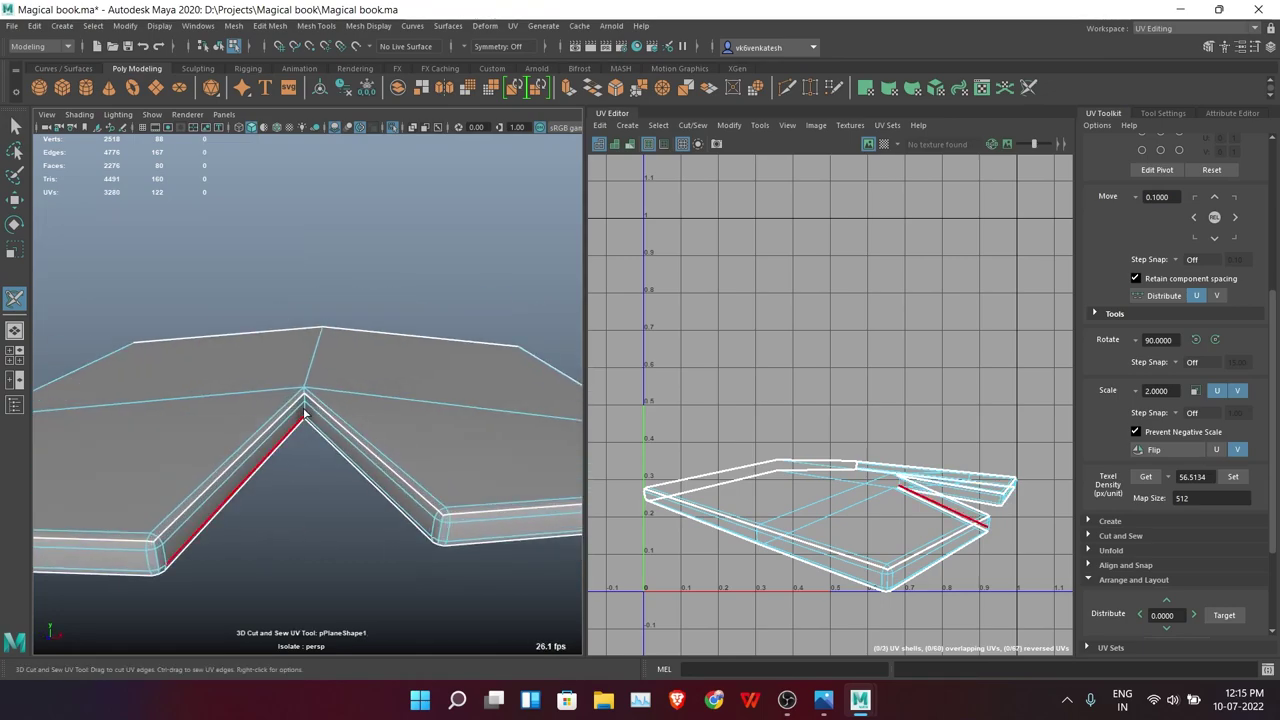
Cut seams along the fold's other side and the page edges, then select the page block
scroll(298, 445, "up", 5)
scroll(297, 445, "down", 5)
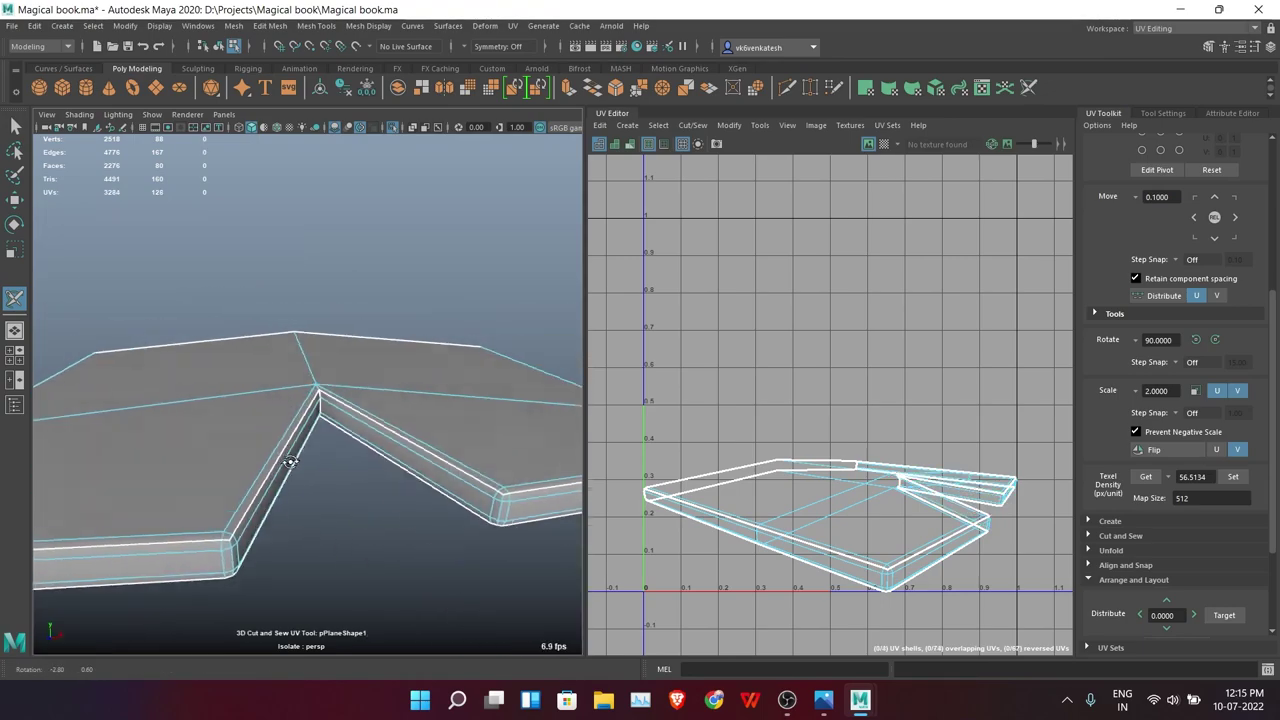
mouse_move(396, 422)
left_mouse_down("alt")
mouse_move(384, 451)
mouse_move(278, 497)
left_mouse_up("alt")
left_click(386, 456)
scroll(278, 497, "up", 2)
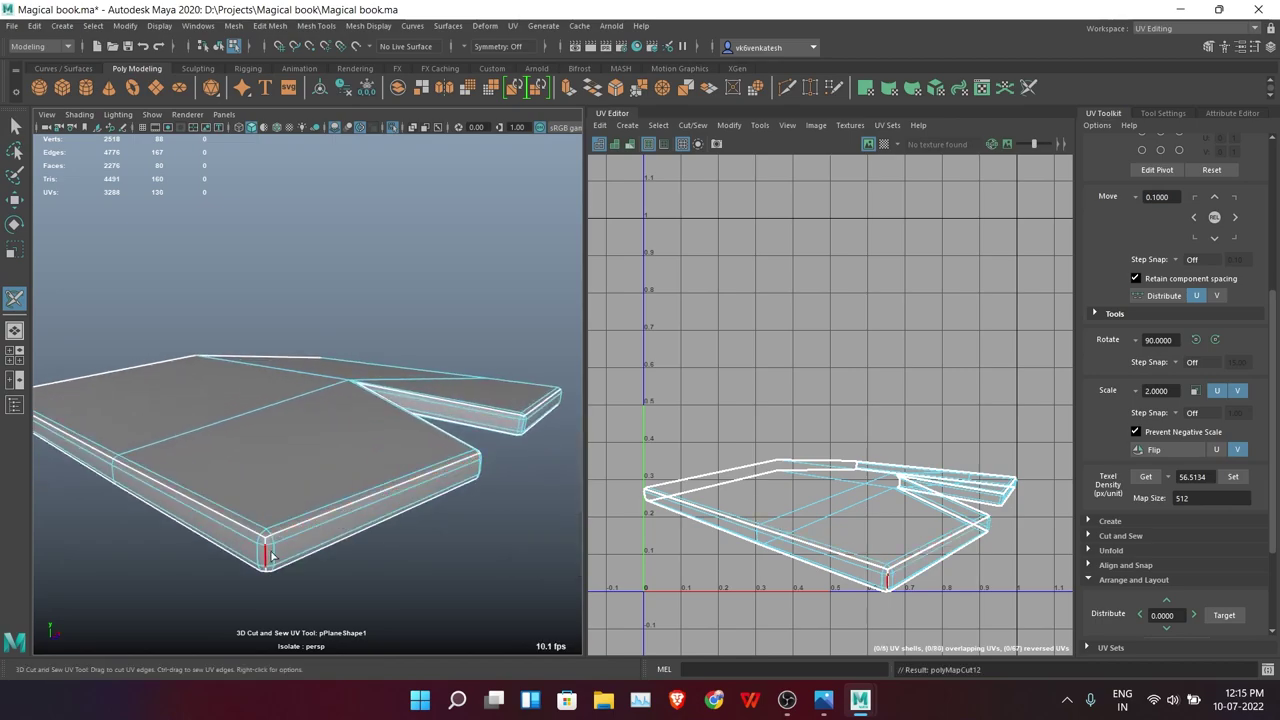
scroll(240, 485, "up", 2)
left_click(229, 478)
mouse_move(411, 458)
left_mouse_down("alt")
mouse_move(430, 517)
mouse_move(337, 478)
mouse_move(346, 265)
left_mouse_up("alt")
key("q")
left_click(310, 404)
Planar-project the page block's top faces and turn on the checker texture preview
right_click_drag(310, 404, 310, 440, "ctrl")
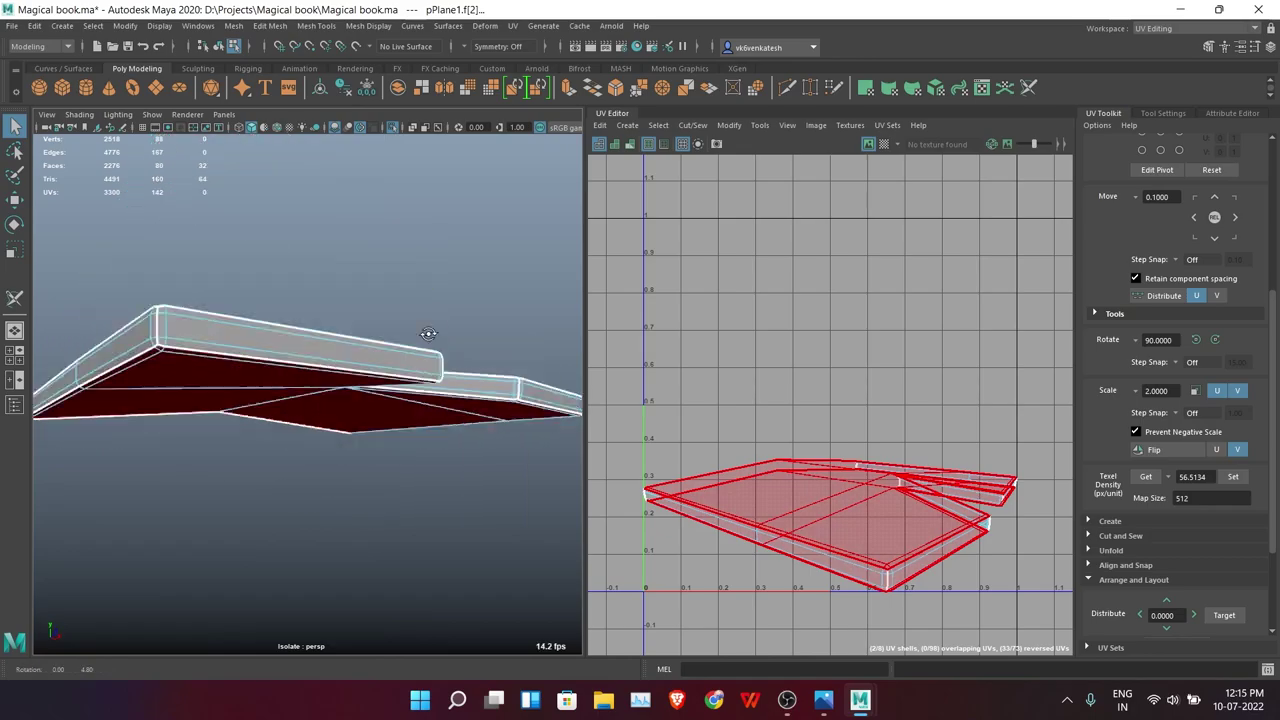
right_click_drag(435, 200, 494, 288, "shift")
left_click(451, 424)
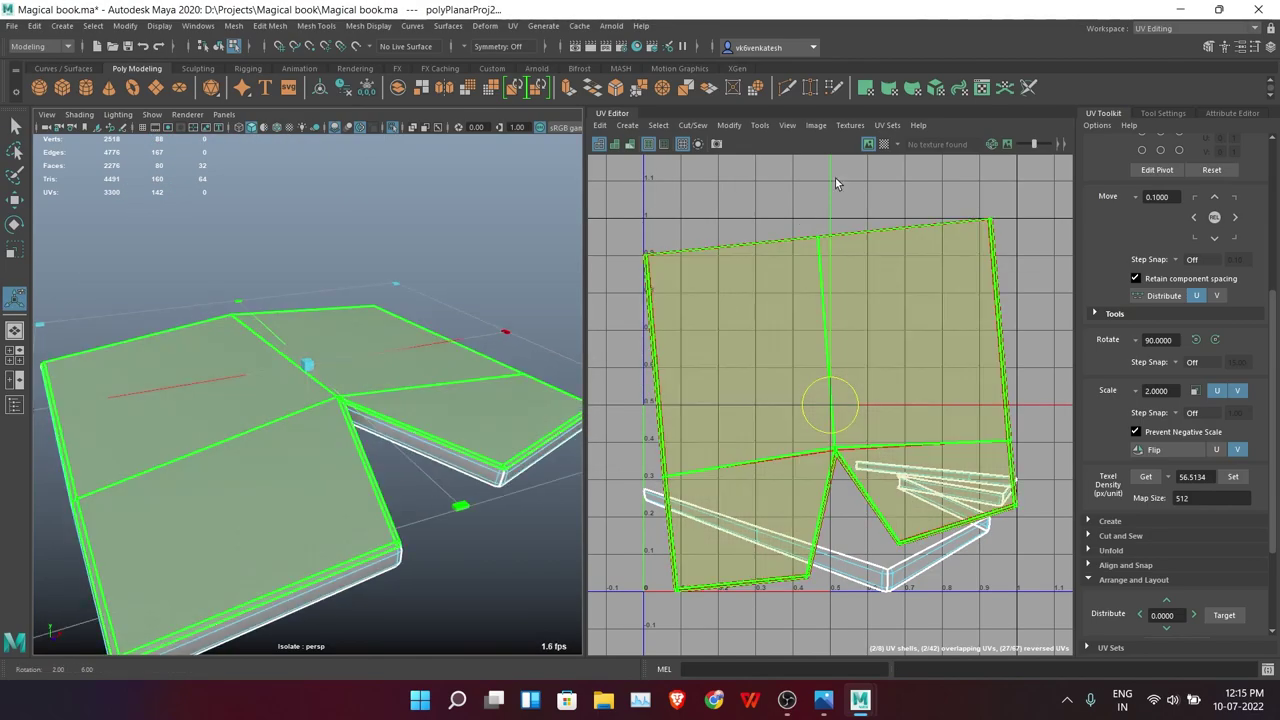
left_click(883, 144)
scroll(328, 487, "up", 3)
key("t")
Planar-project the first group of side faces on the page block
left_click(330, 410)
mouse_move(330, 410)
left_mouse_down("alt")
mouse_move(300, 470)
mouse_move(430, 495)
left_mouse_up("alt")
left_click(430, 495, "shift")
right_click_drag(382, 273, 410, 178, "shift")
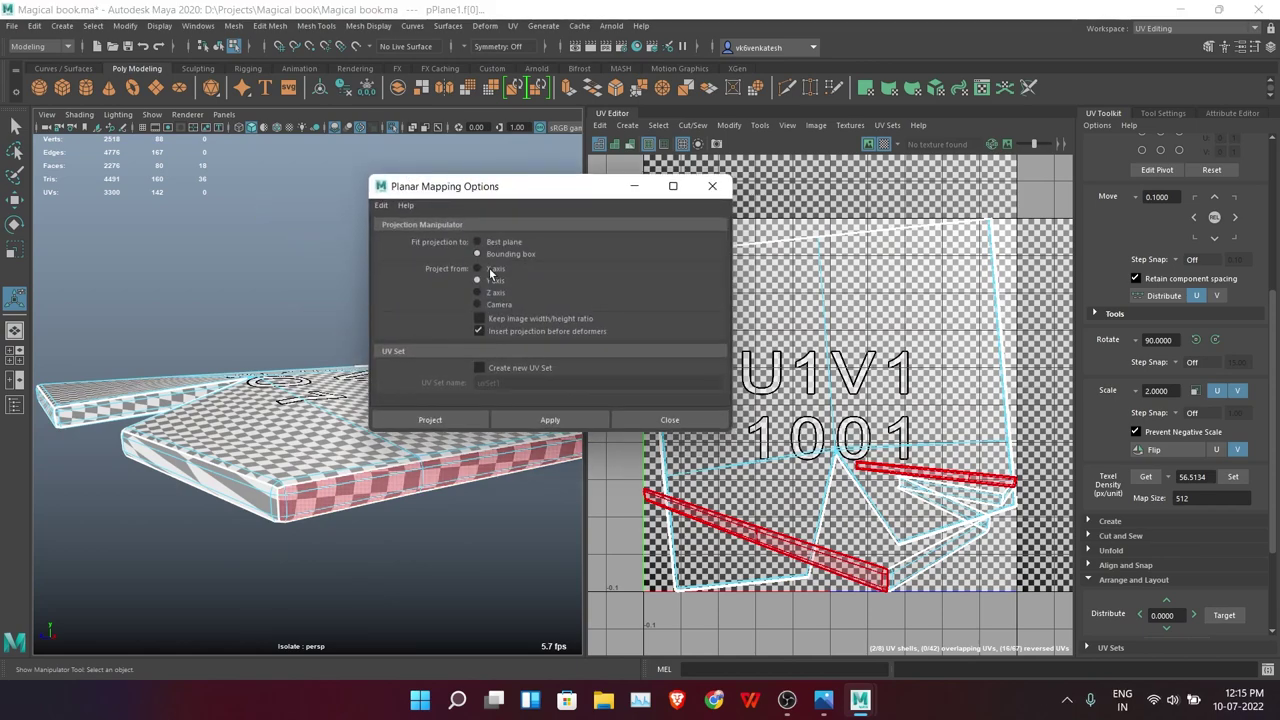
left_click(470, 422)
mouse_move(474, 430)
left_mouse_down("alt")
mouse_move(428, 530)
mouse_move(330, 470)
left_mouse_up("alt")
Planar-project the side faces on the opposite side of the page block
left_click(457, 357)
left_click_drag(457, 357, 240, 523, "alt")
left_click(200, 470, "shift")
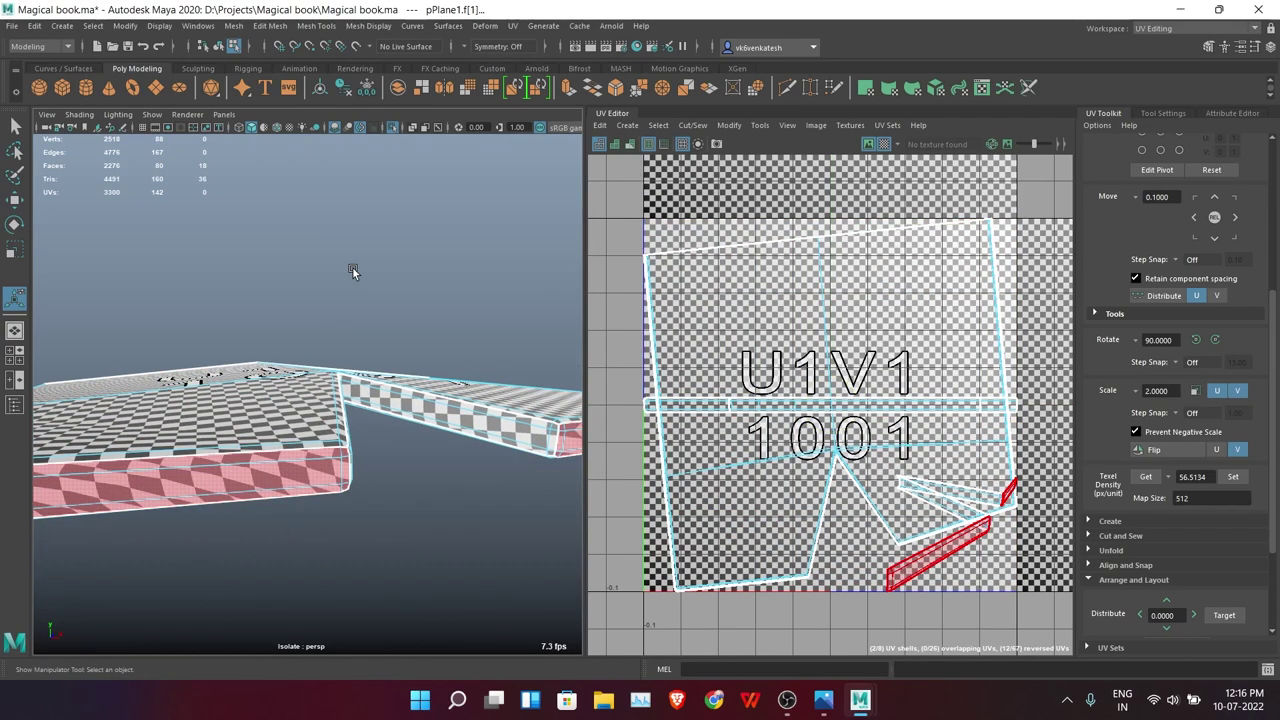
right_click_drag(376, 227, 402, 190, "shift")
left_click(440, 420)
left_click_drag(447, 424, 428, 556, "alt")
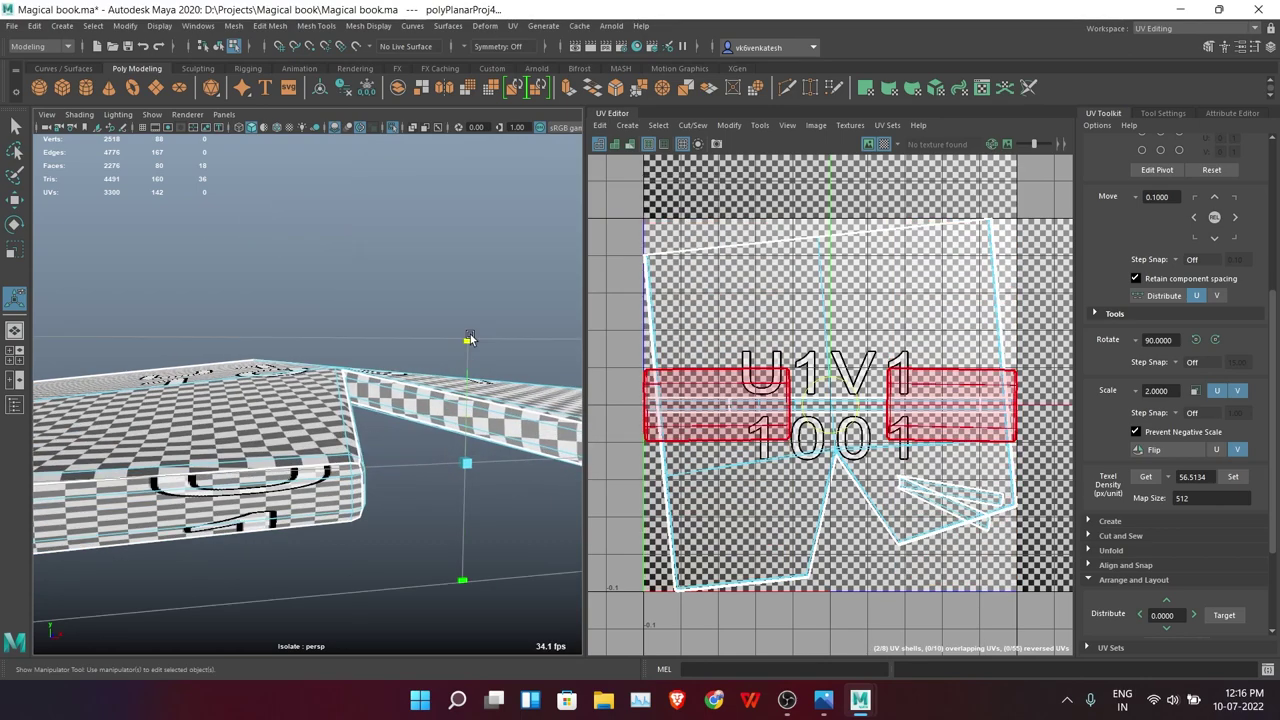
Unfold the 12 remaining side faces into one flat strip shell in the UV Toolkit
left_click_drag(514, 486, 524, 400, "alt")
left_click(524, 398)
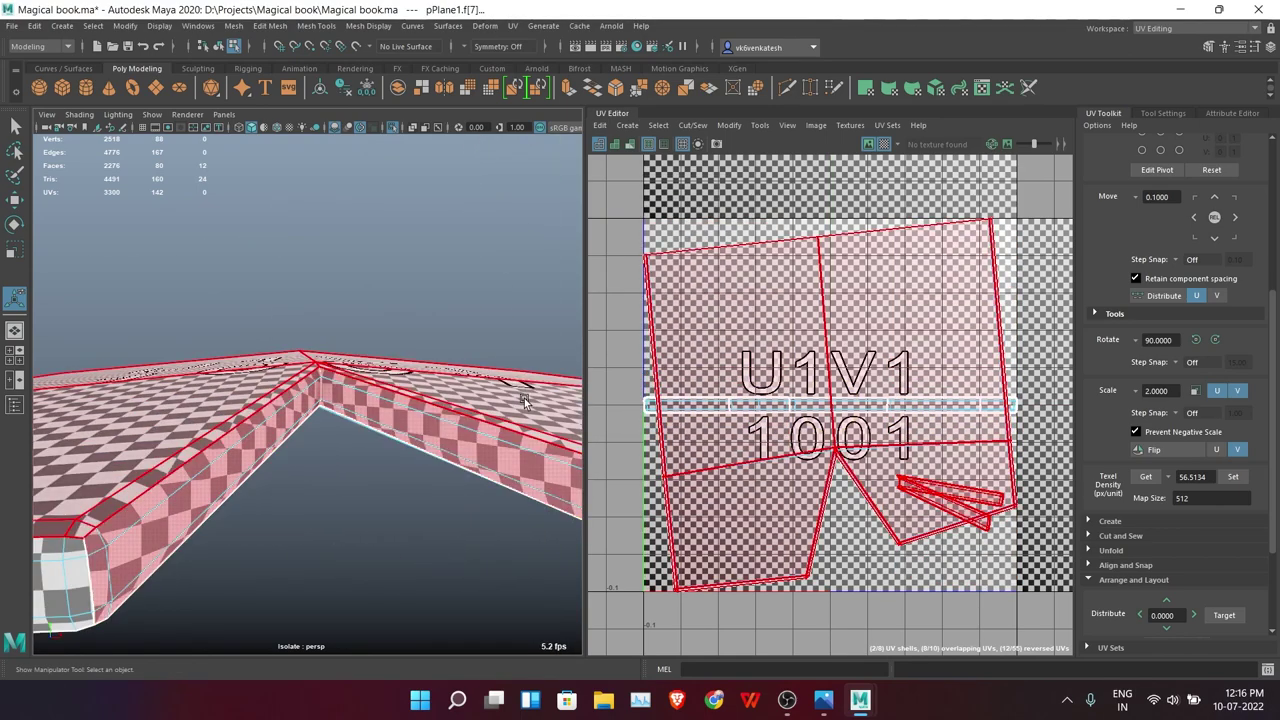
right_click(438, 303, "shift")
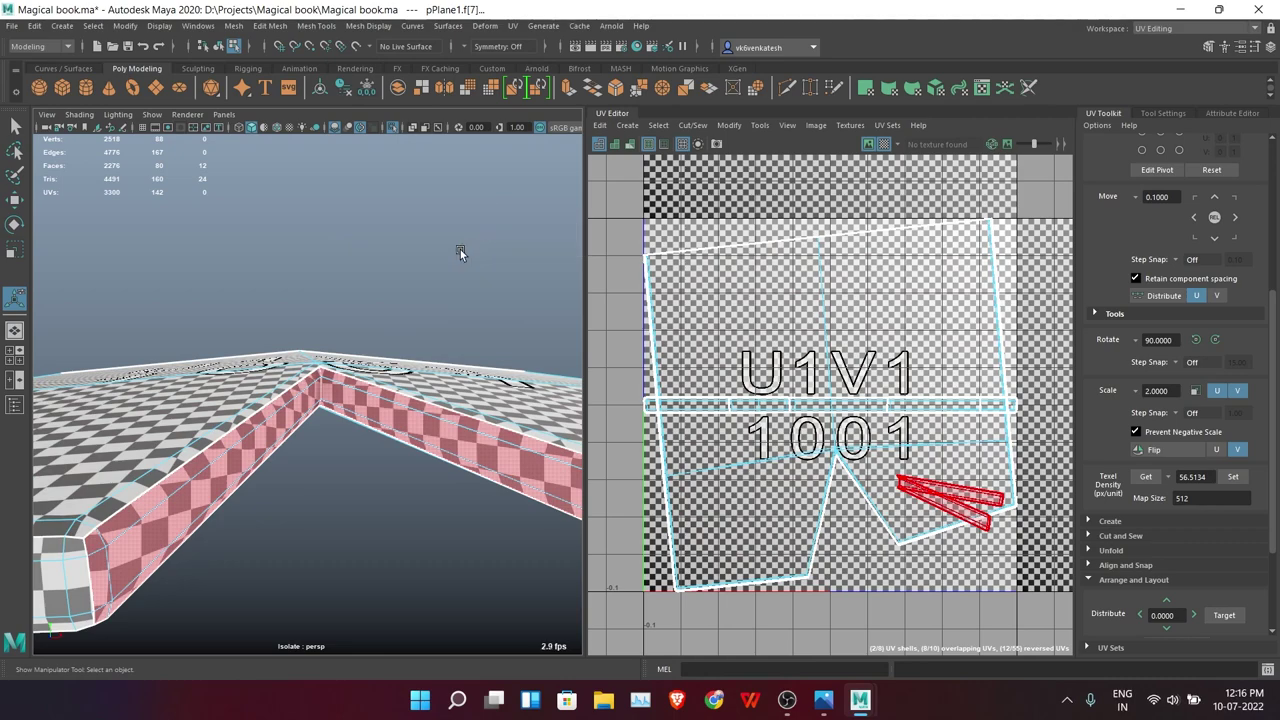
key("q")
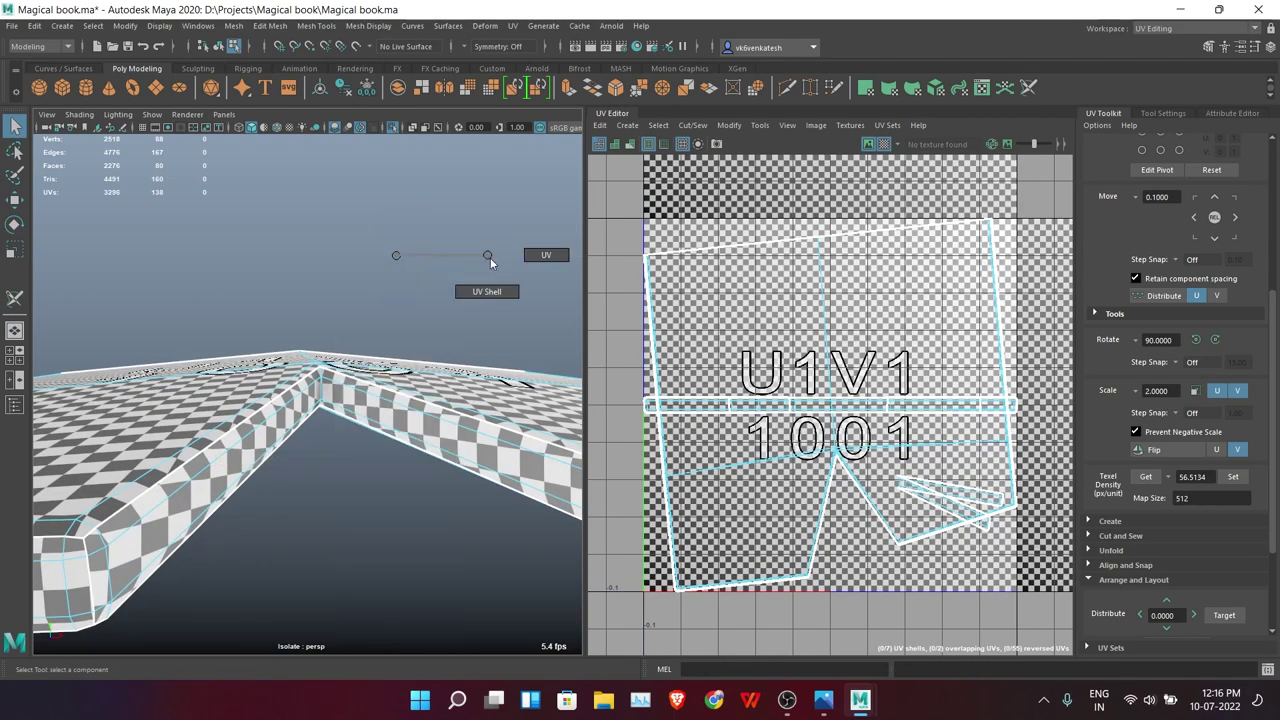
left_click(1092, 370)
left_click(1111, 414)
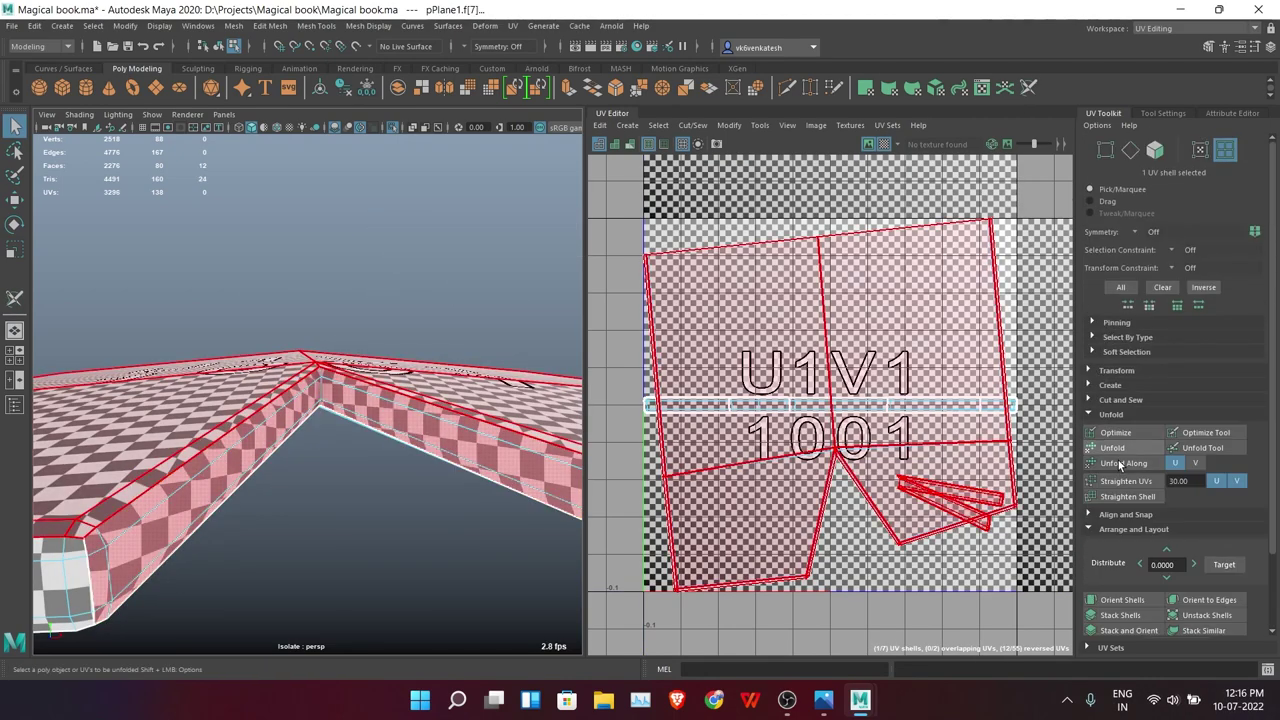
left_click(1118, 448)
Rotate the strip shell and lay out all 7 UV shells inside 0–1 space
key("e")
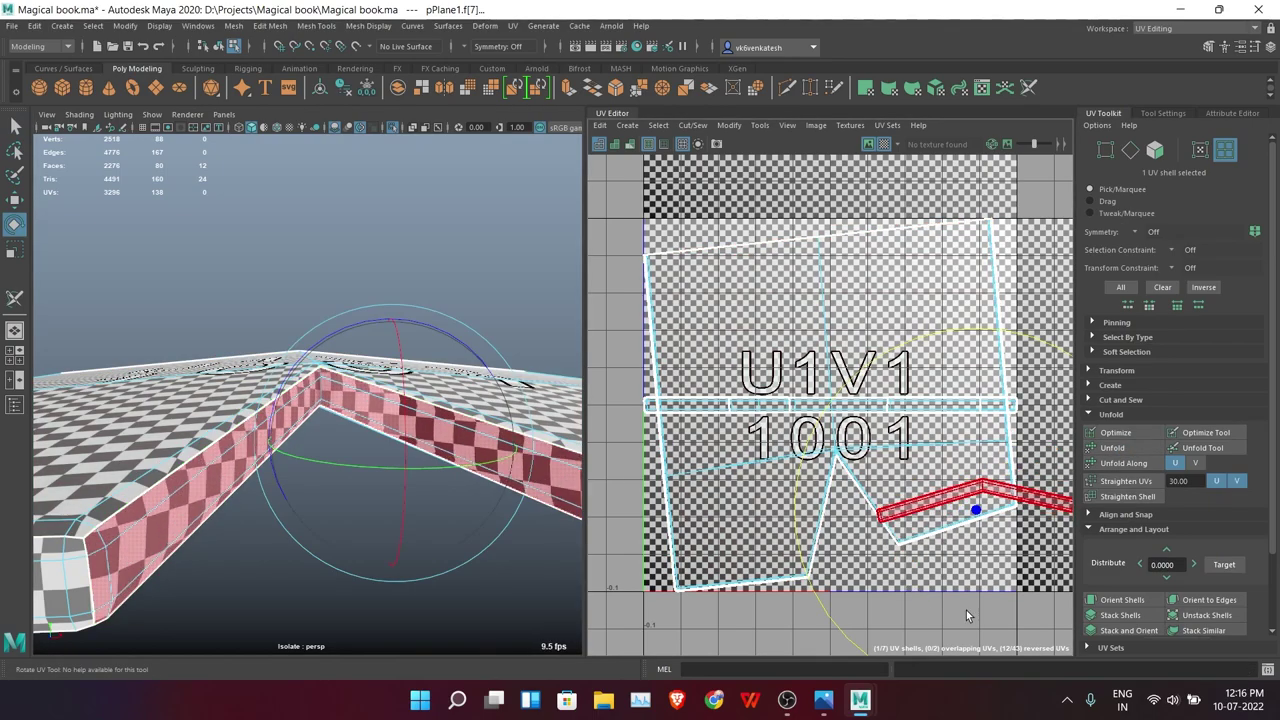
key("f")
scroll(1124, 619, "down", 2)
left_click(1122, 614)
Turn off Isolate Select and frame the whole book model in view
left_click(371, 271)
key("f")
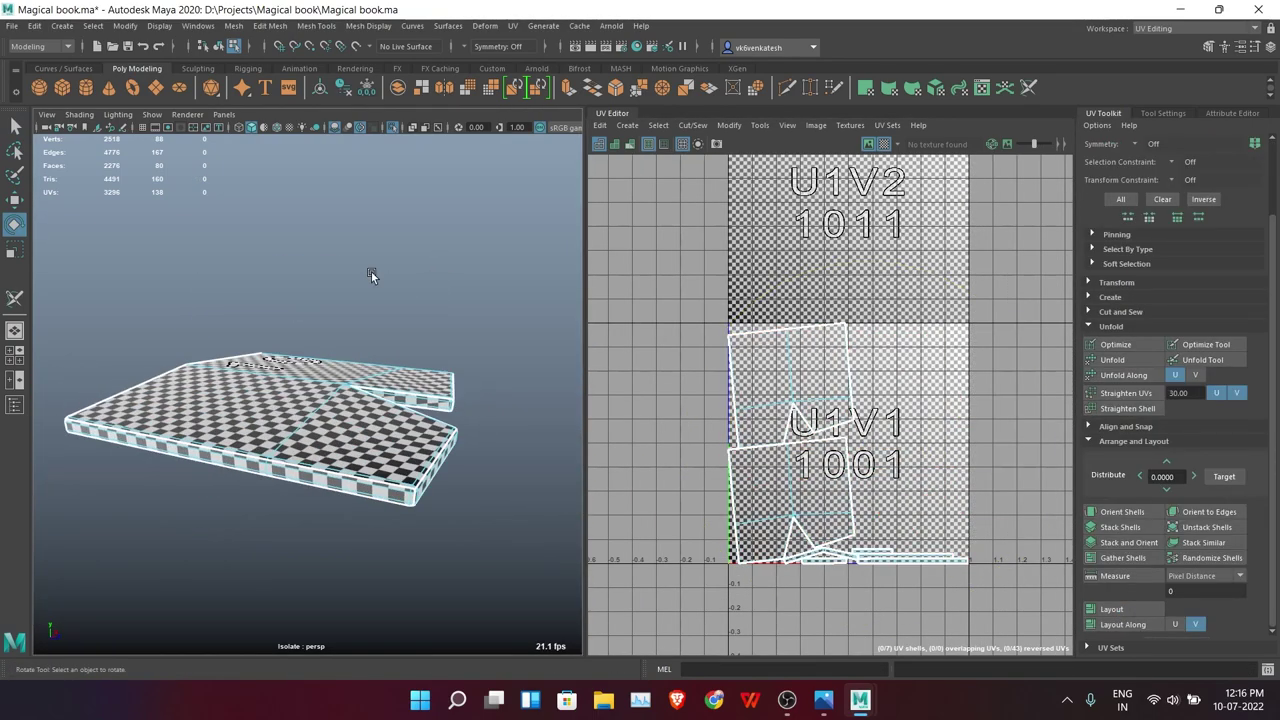
left_click(390, 130)
key("f")
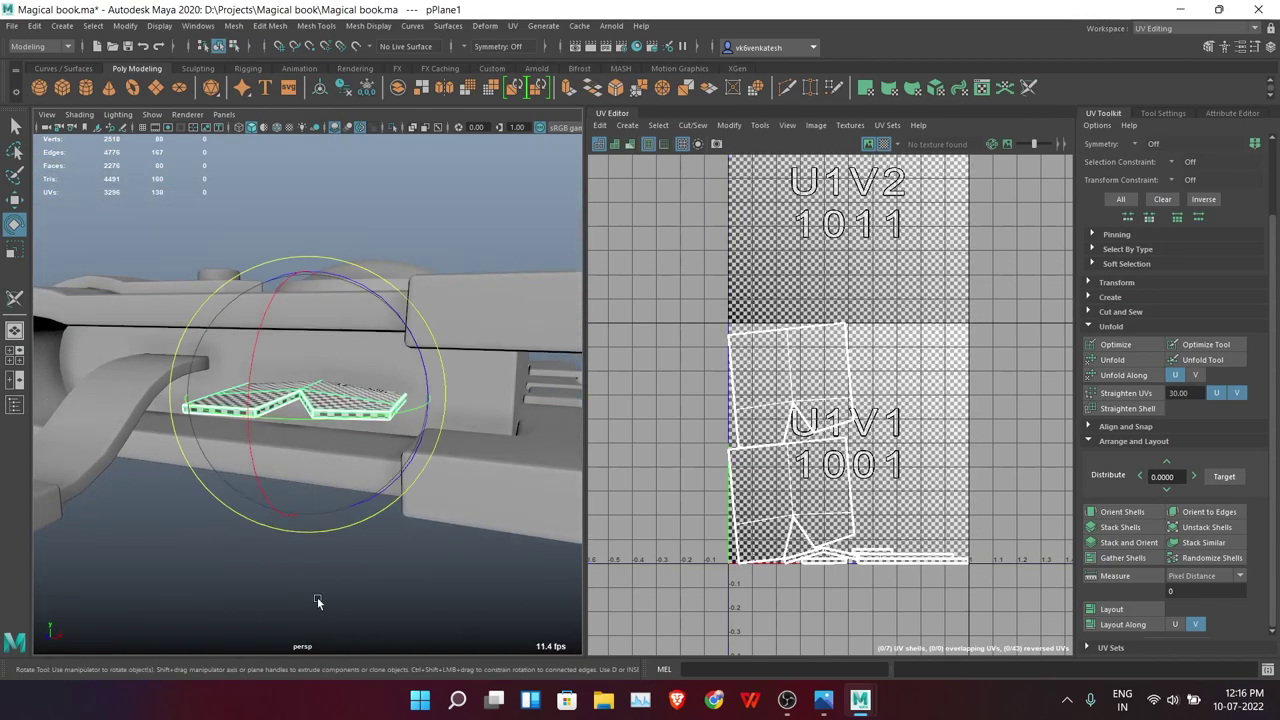
left_click(372, 587)
key("f")
Select the whole book to review its combined UVs, then undo the last change
left_click(365, 320)
left_click(453, 463)
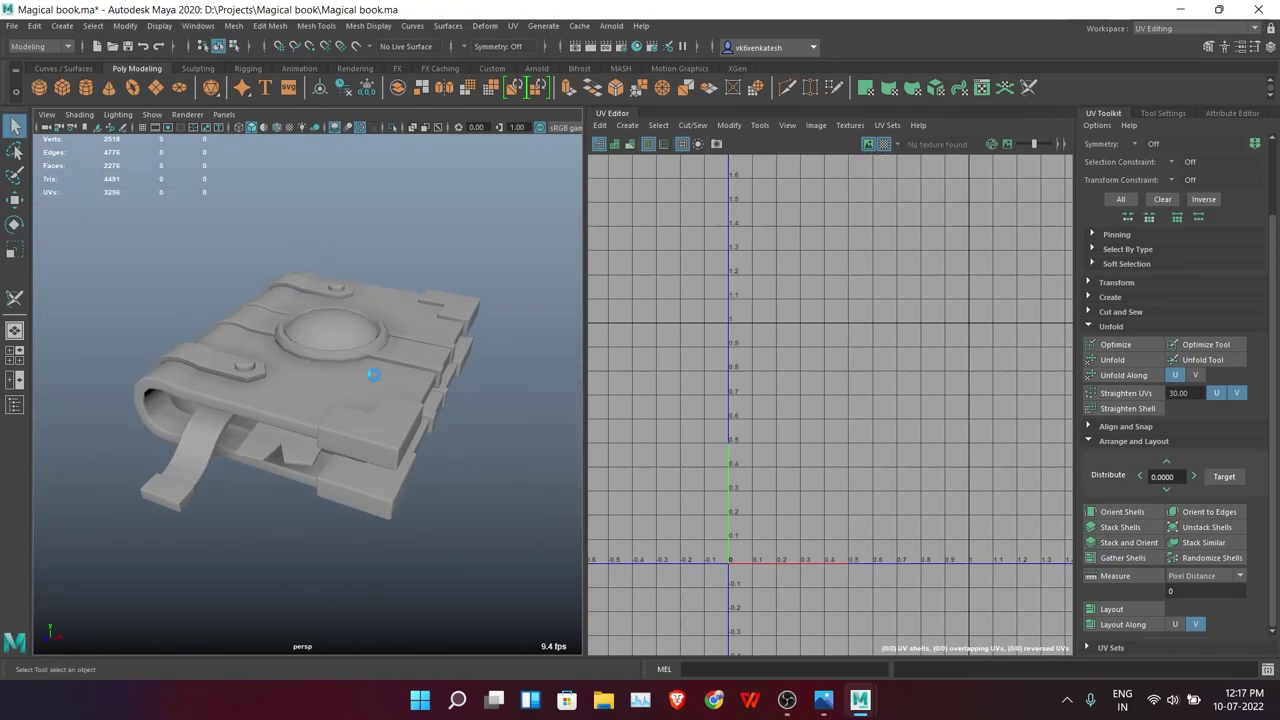
left_click_drag(184, 299, 230, 320)
mouse_move(330, 390)
left_mouse_down("alt")
mouse_move(465, 393)
mouse_move(430, 530)
left_mouse_up("alt")
key("ctrl+z")
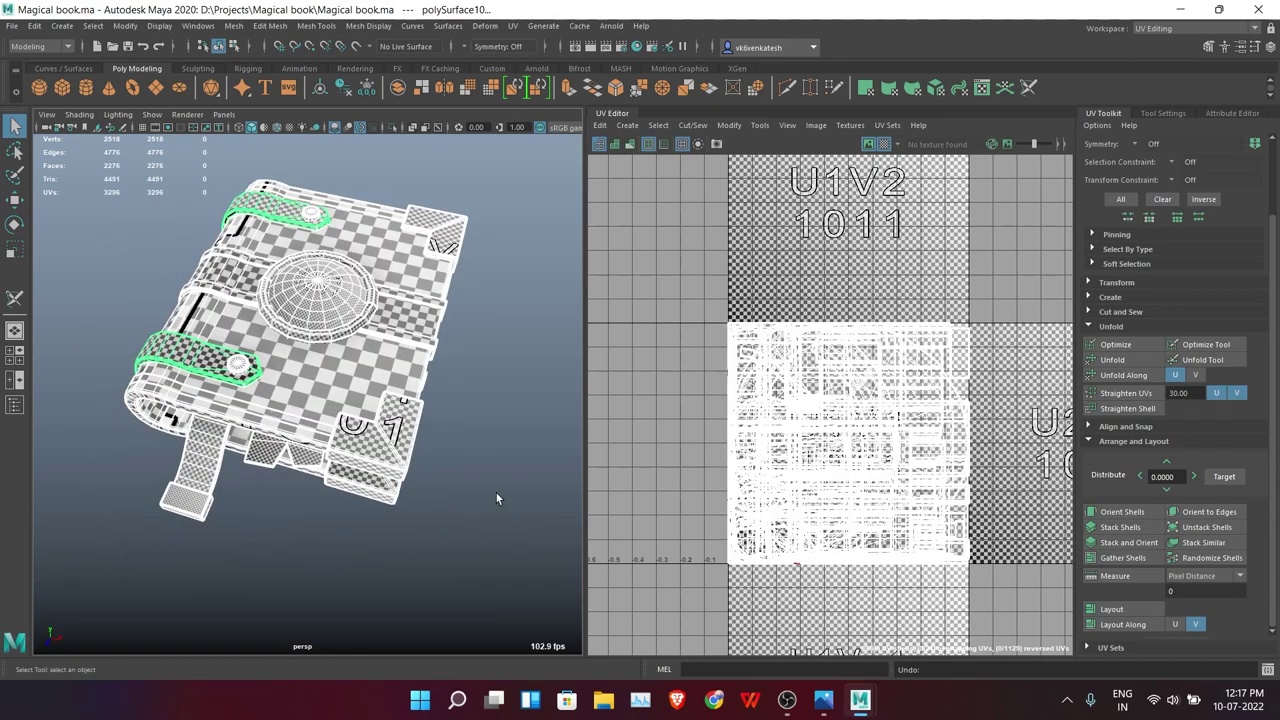
left_click(476, 415)
left_click(787, 700)
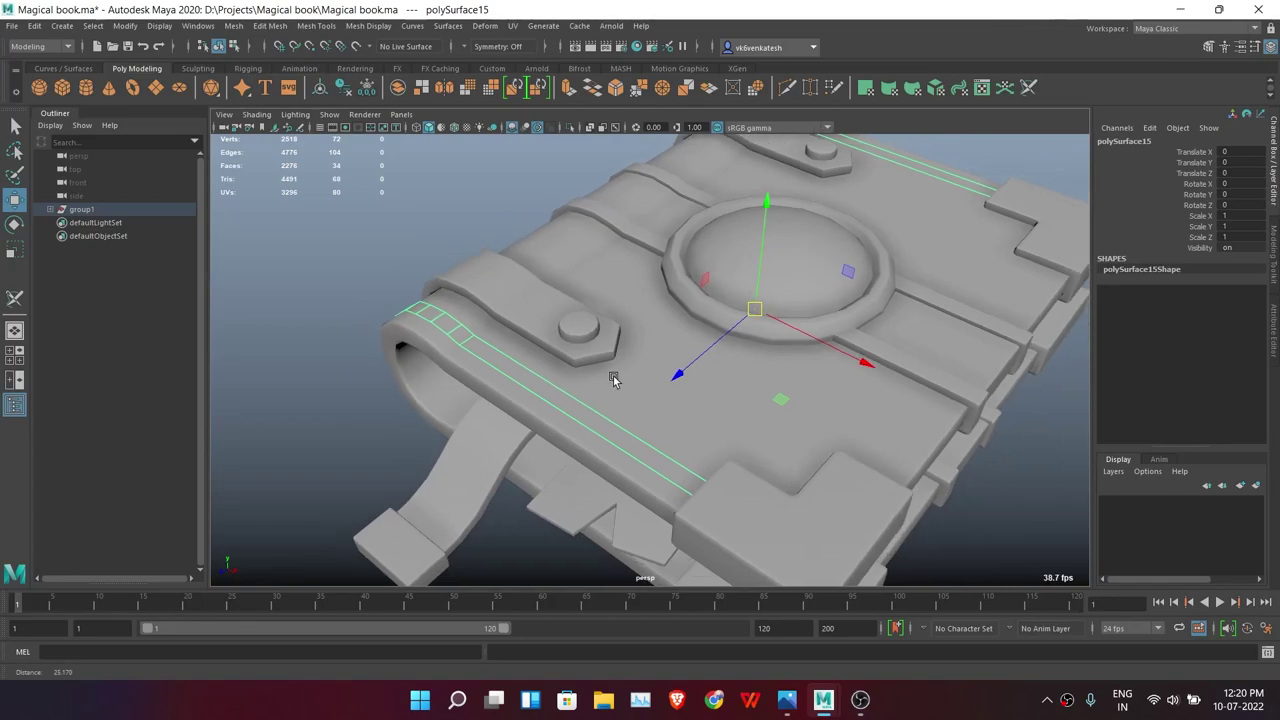
Extrude the cover strap faces with a thickness of 0.18
mouse_move(613, 380)
left_mouse_down("alt")
mouse_move(649, 449)
mouse_move(965, 367)
left_mouse_up("alt")
key("ctrl+e")
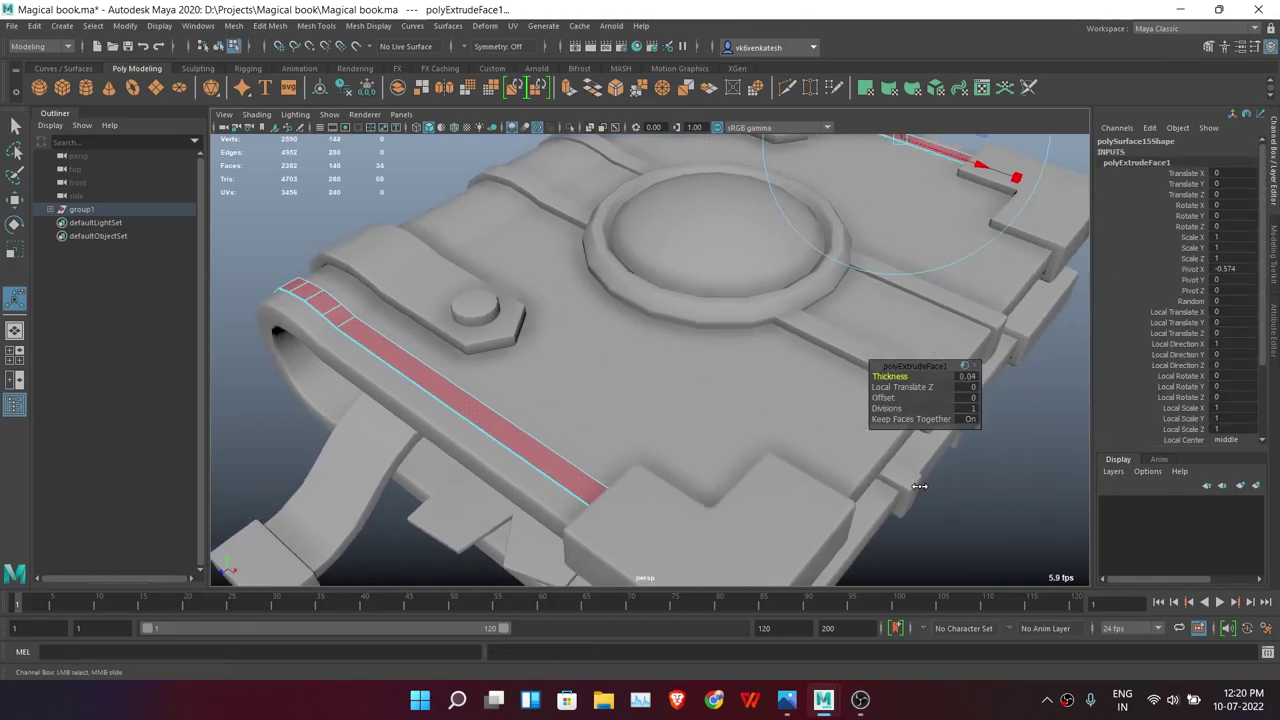
middle_click_drag(919, 486, 935, 486)
left_click_drag(935, 486, 960, 484, "alt")
mouse_move(958, 294)
left_mouse_down("alt")
mouse_move(908, 334)
mouse_move(911, 354)
mouse_move(786, 243)
mouse_move(646, 436)
mouse_move(869, 243)
left_mouse_up("alt")
Isolate the strap object and delete a stray edge on it
left_click(646, 436)
key("ctrl+1")
left_click_drag(748, 247, 764, 293)
mouse_move(660, 254)
left_mouse_down("alt")
mouse_move(738, 414)
mouse_move(582, 415)
left_mouse_up("alt")
left_click(555, 389)
key("Delete")
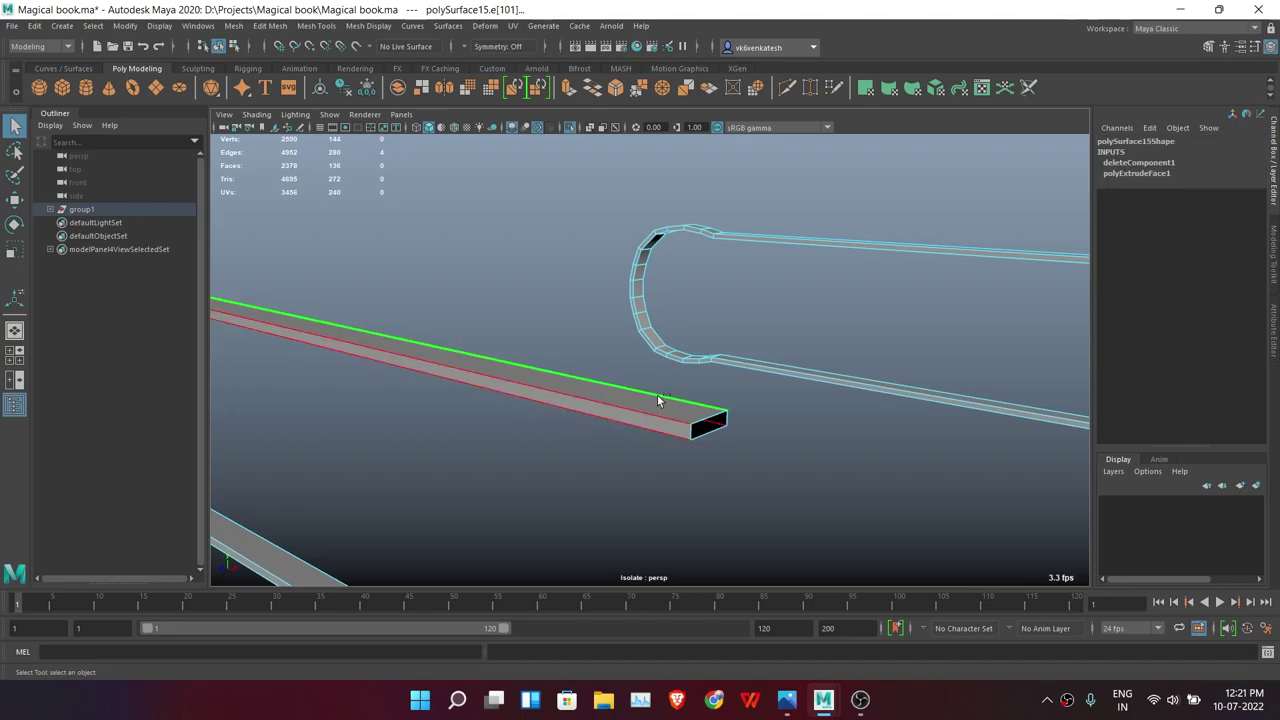
Undo a trial bevel on the strap and delete its two end faces
left_click_drag(657, 394, 480, 395, "alt")
mouse_move(565, 424)
left_mouse_down("alt")
mouse_move(771, 469)
mouse_move(522, 107)
left_mouse_up("alt")
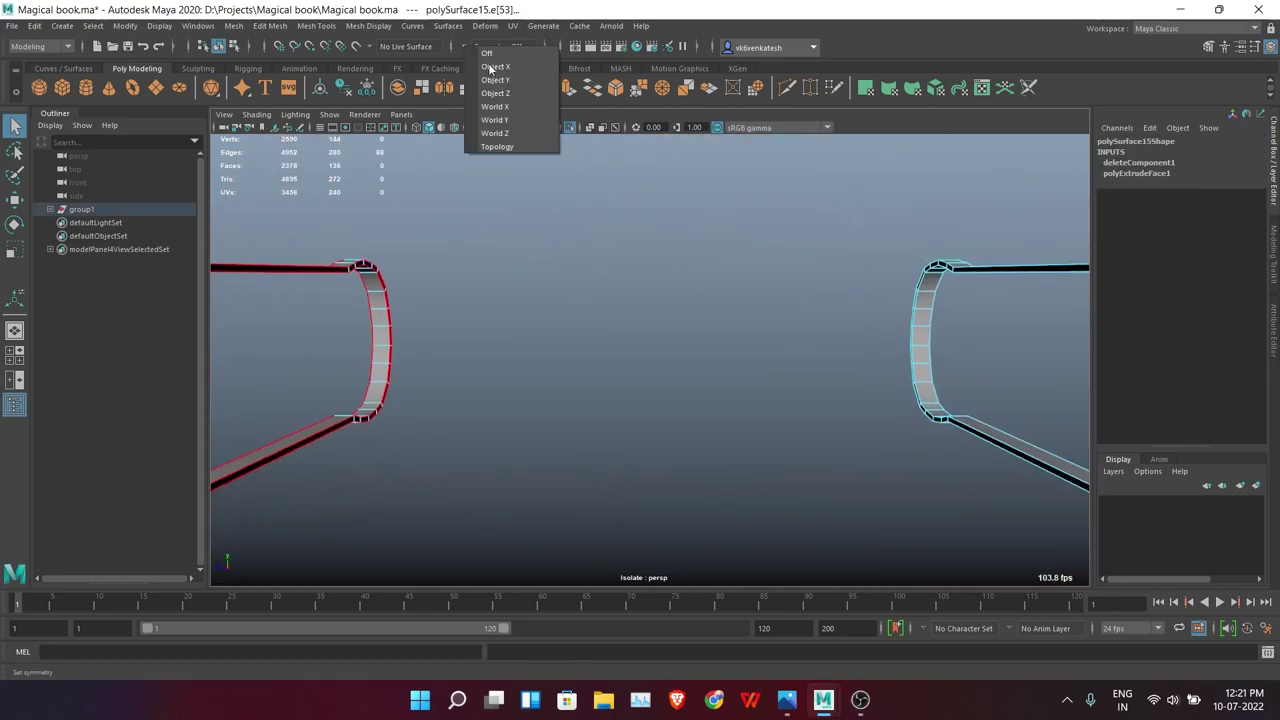
mouse_move(525, 258)
left_mouse_down("alt")
mouse_move(594, 283)
mouse_move(571, 380)
mouse_move(660, 390)
left_mouse_up("alt")
key("ctrl+b")
key("ctrl+z")
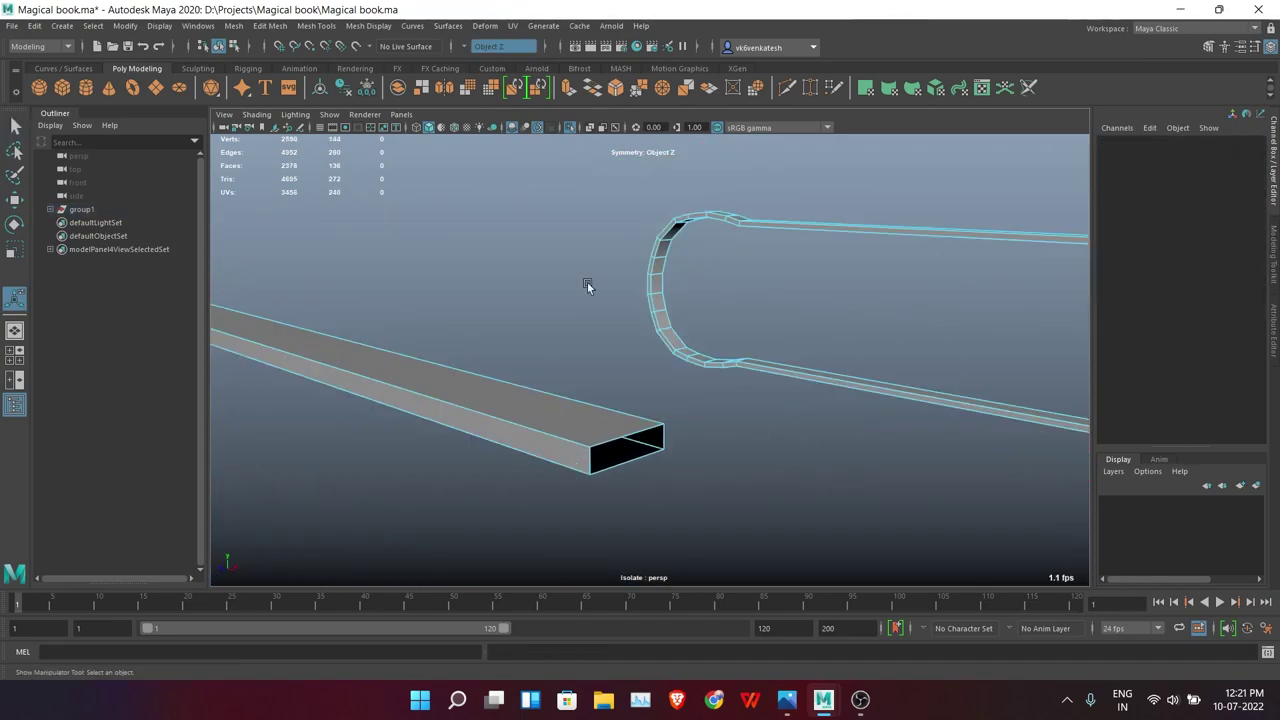
key("q")
mouse_move(587, 283)
left_mouse_down("alt")
mouse_move(597, 426)
mouse_move(549, 309)
mouse_move(565, 154)
left_mouse_up("alt")
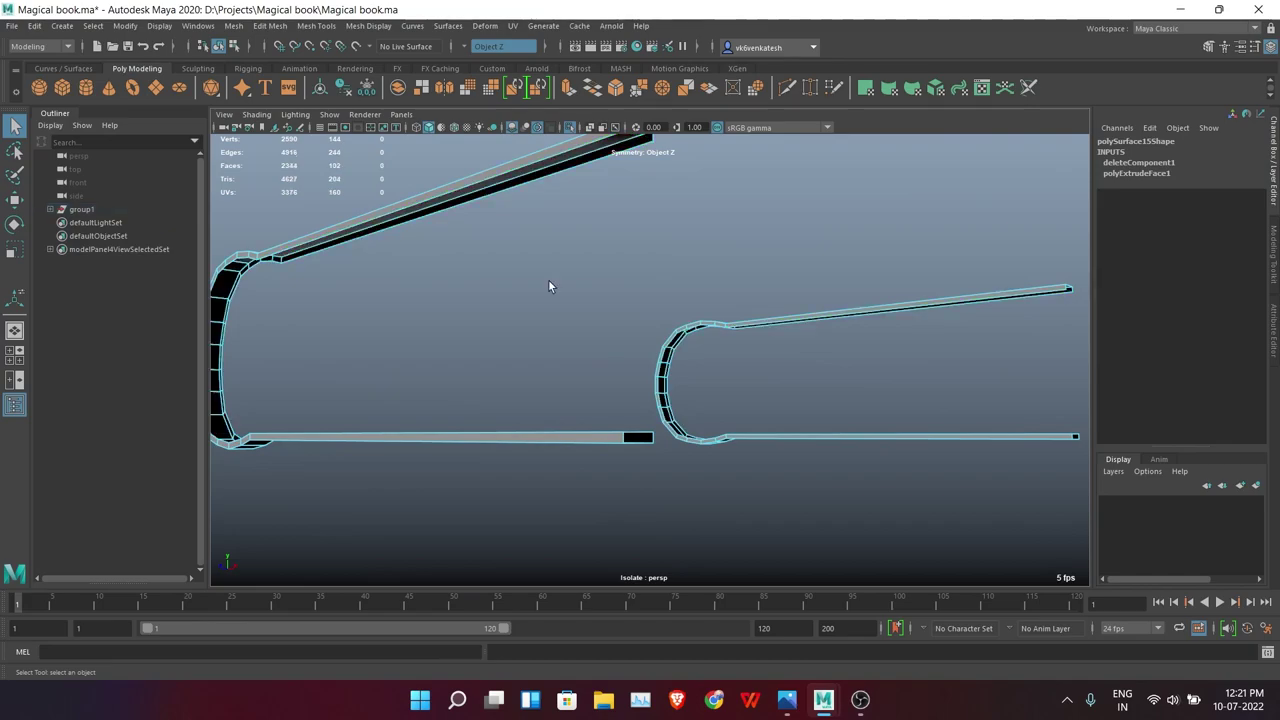
key("Delete")
Bevel the strap's border edges with fraction 0.5 and 2 segments
mouse_move(551, 249)
left_mouse_down("alt")
mouse_move(498, 379)
mouse_move(560, 300)
left_mouse_up("alt")
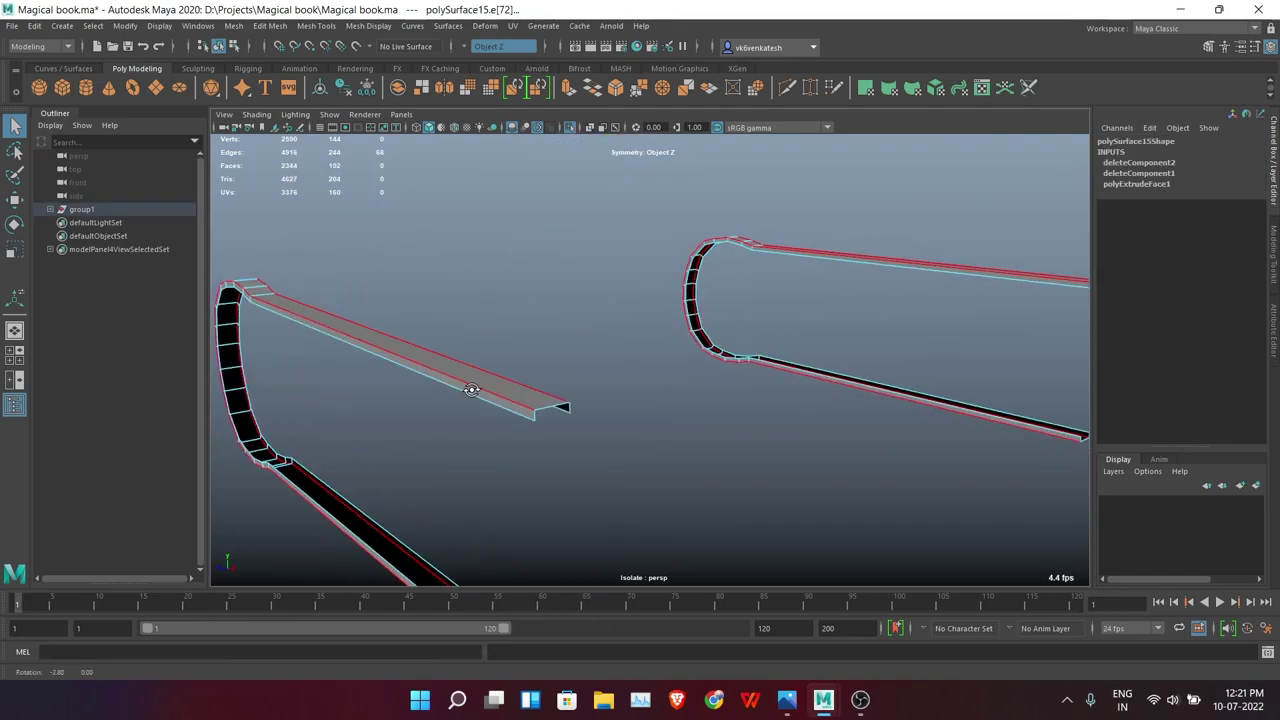
left_click(624, 87)
left_click_drag(680, 300, 731, 363, "alt")
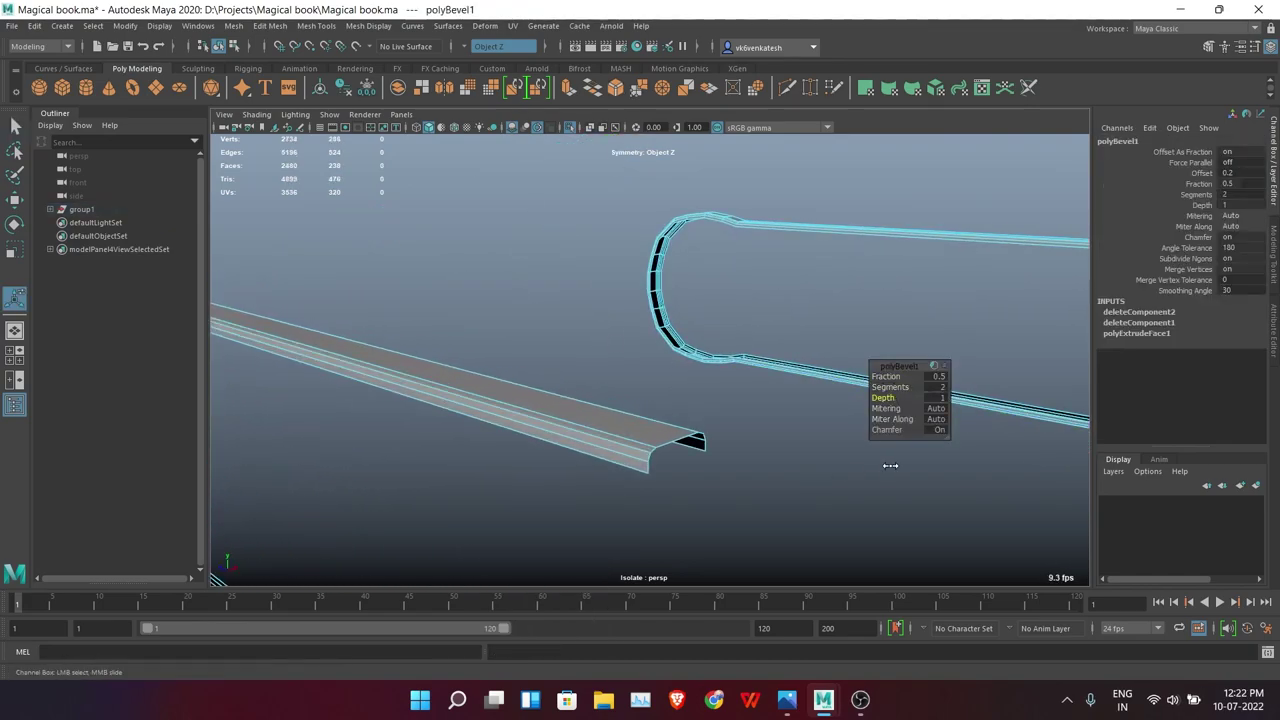
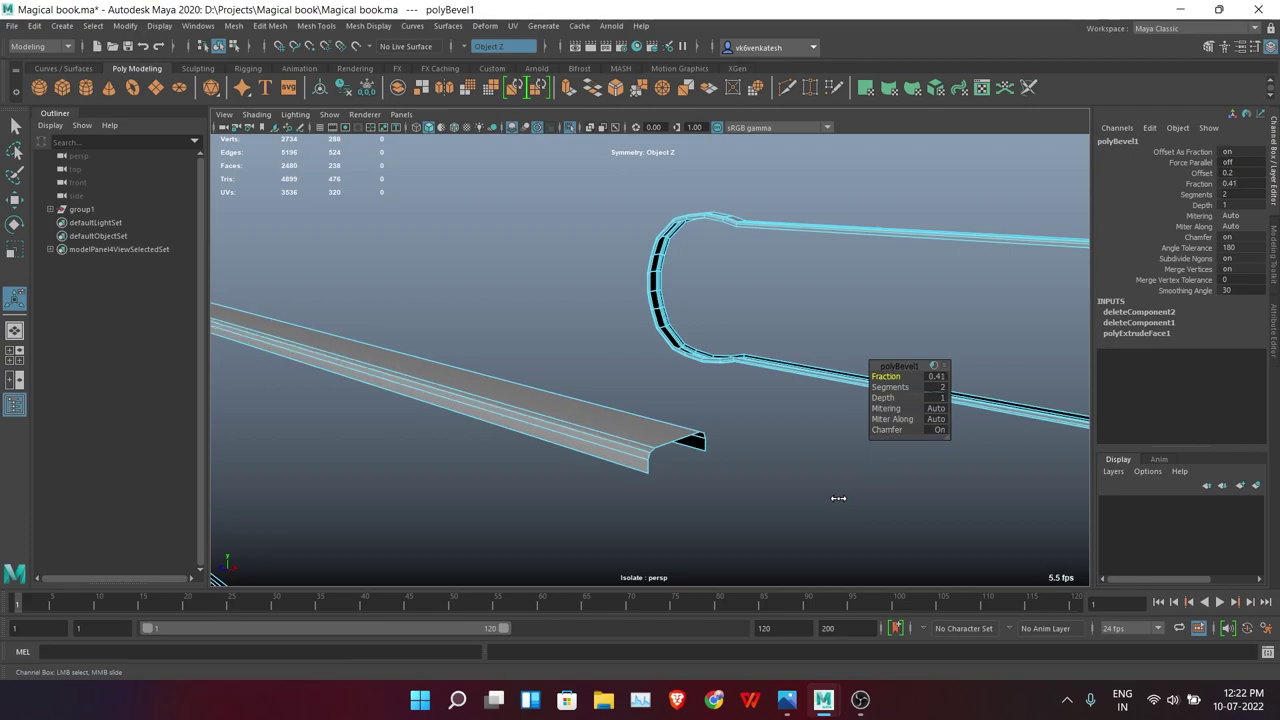
Deselect the beveled strap edges and exit Isolate Select to see the whole book
left_click(489, 246)
left_click_drag(489, 246, 572, 137, "alt")
key("ctrl+1")
mouse_move(694, 397)
left_mouse_down("alt")
mouse_move(603, 443)
mouse_move(686, 433)
left_mouse_up("alt")
Select the lower strap (polySurface15) and switch the workspace to UV Editing
left_click(494, 389)
left_click_drag(494, 389, 560, 330, "alt")
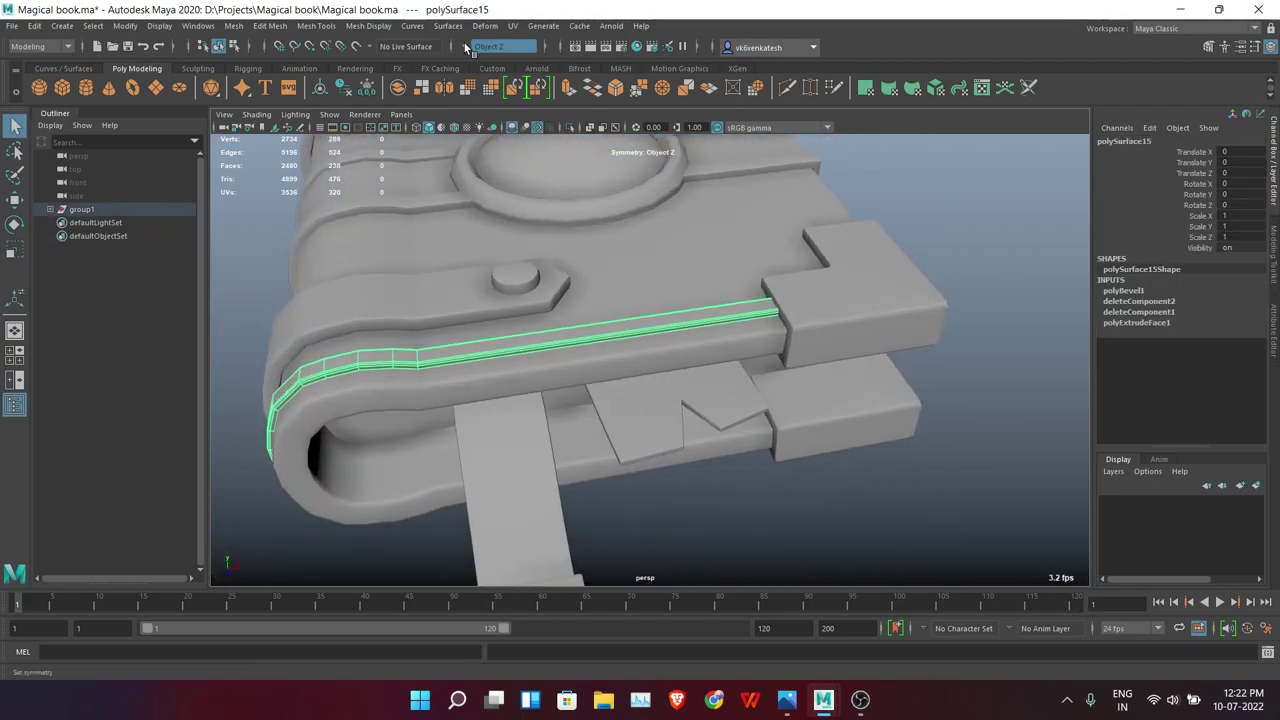
left_click(1149, 36)
left_click(1180, 160)
Re-project the lower strap's UVs from the UV menu and isolate the strap
left_click_drag(386, 429, 518, 377, "alt")
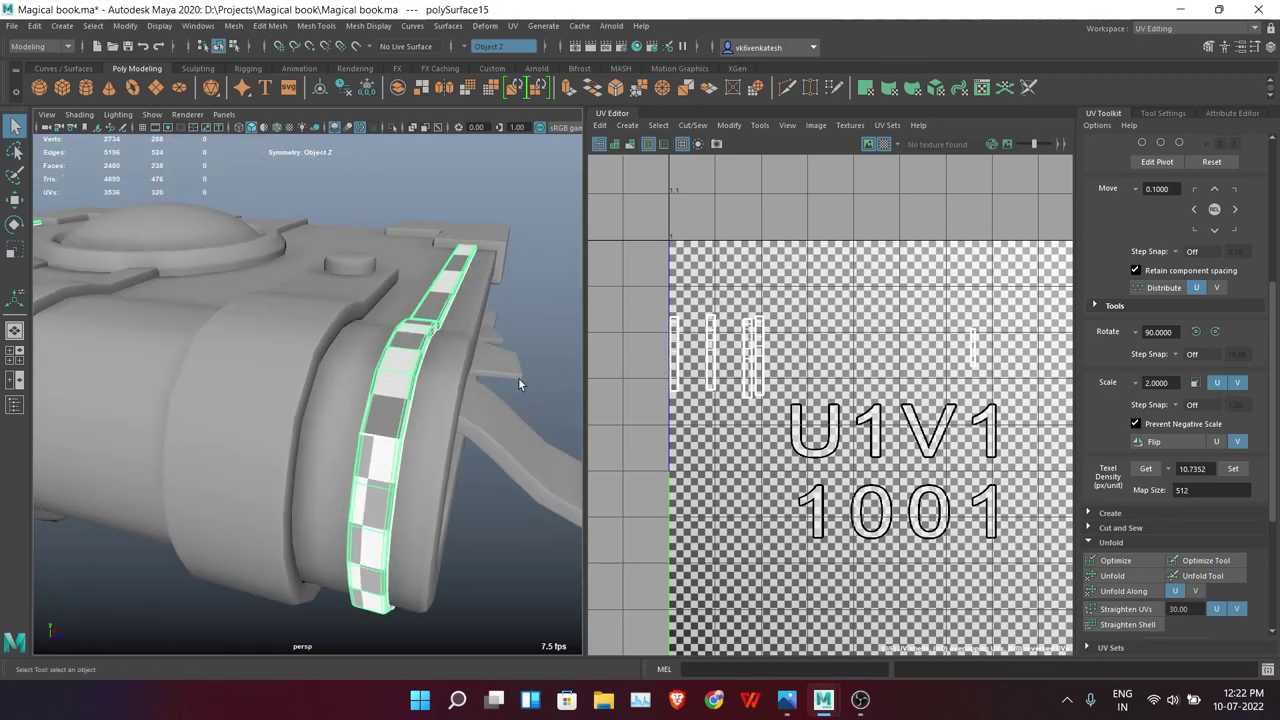
left_click(513, 25)
left_click(560, 117)
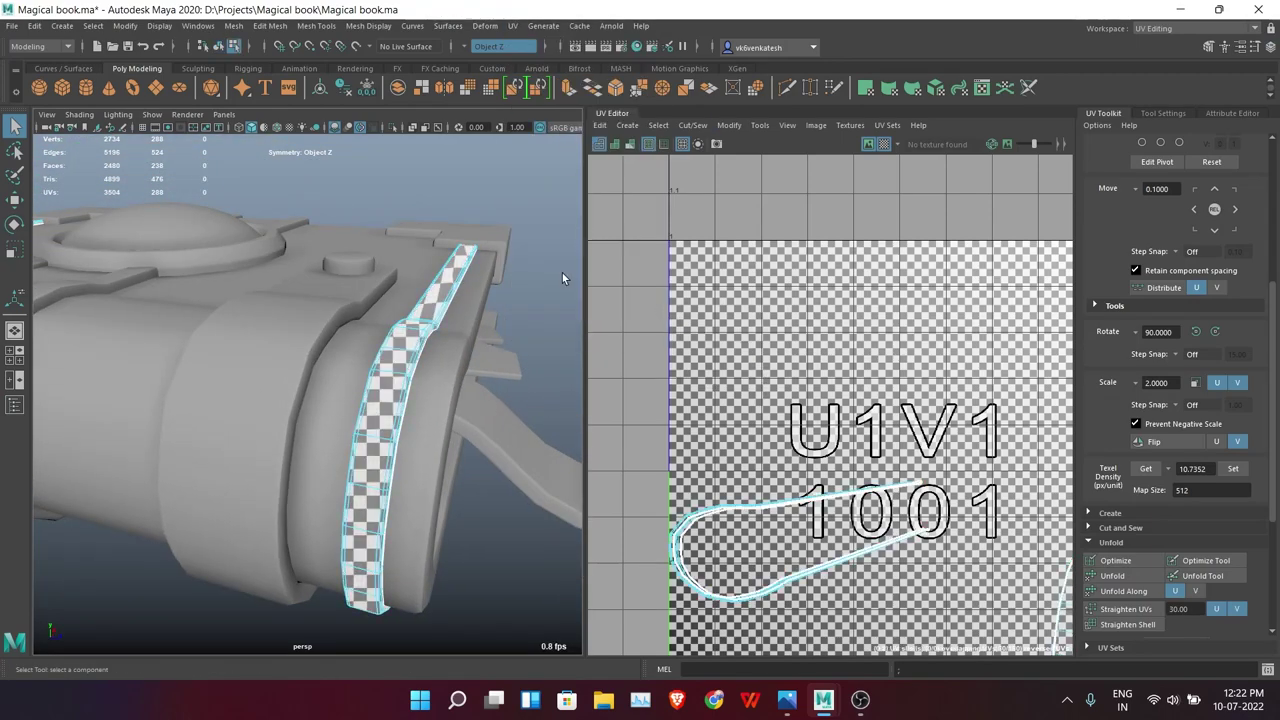
right_click_drag(478, 199, 527, 185)
key("ctrl+1")
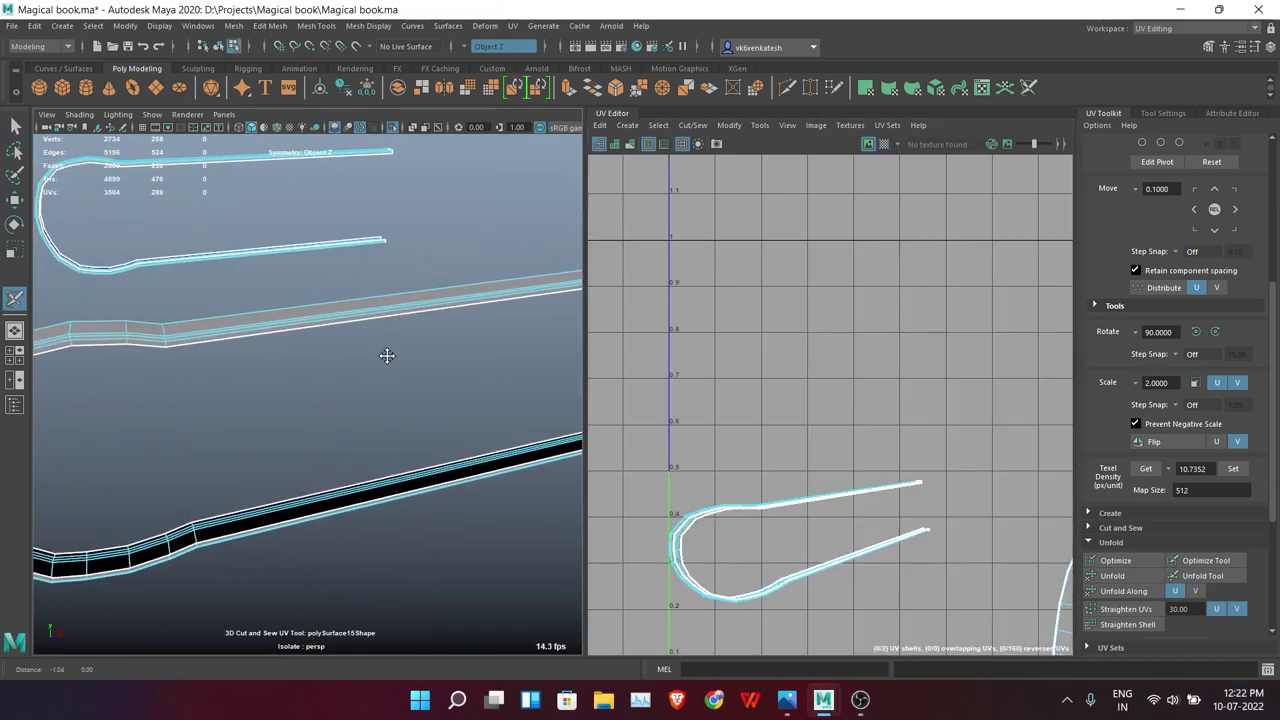
mouse_move(478, 325)
left_mouse_down("alt")
mouse_move(400, 350)
mouse_move(396, 398)
left_mouse_up("alt")
Rotate the strap's left and middle UV shells upright
right_click_drag(396, 398, 428, 380)
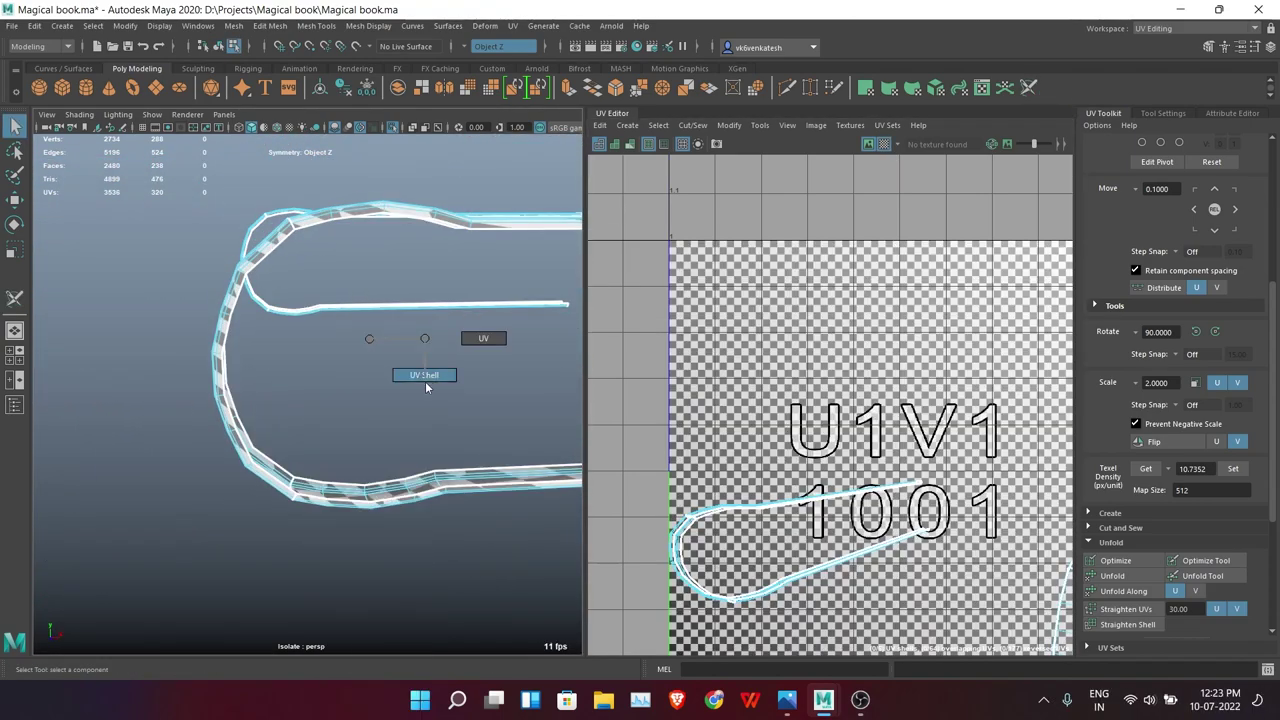
left_click_drag(489, 380, 400, 340, "alt")
middle_click_drag(704, 361, 741, 345, "alt")
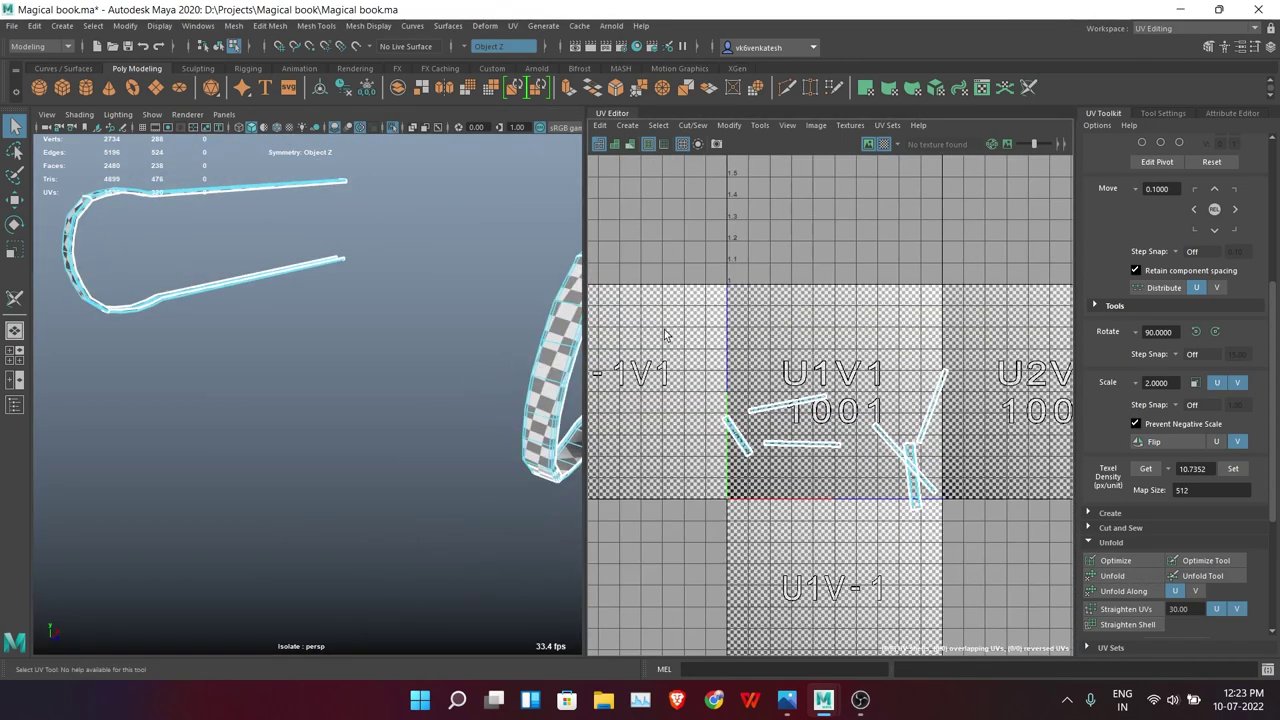
left_click(708, 420)
key("e")
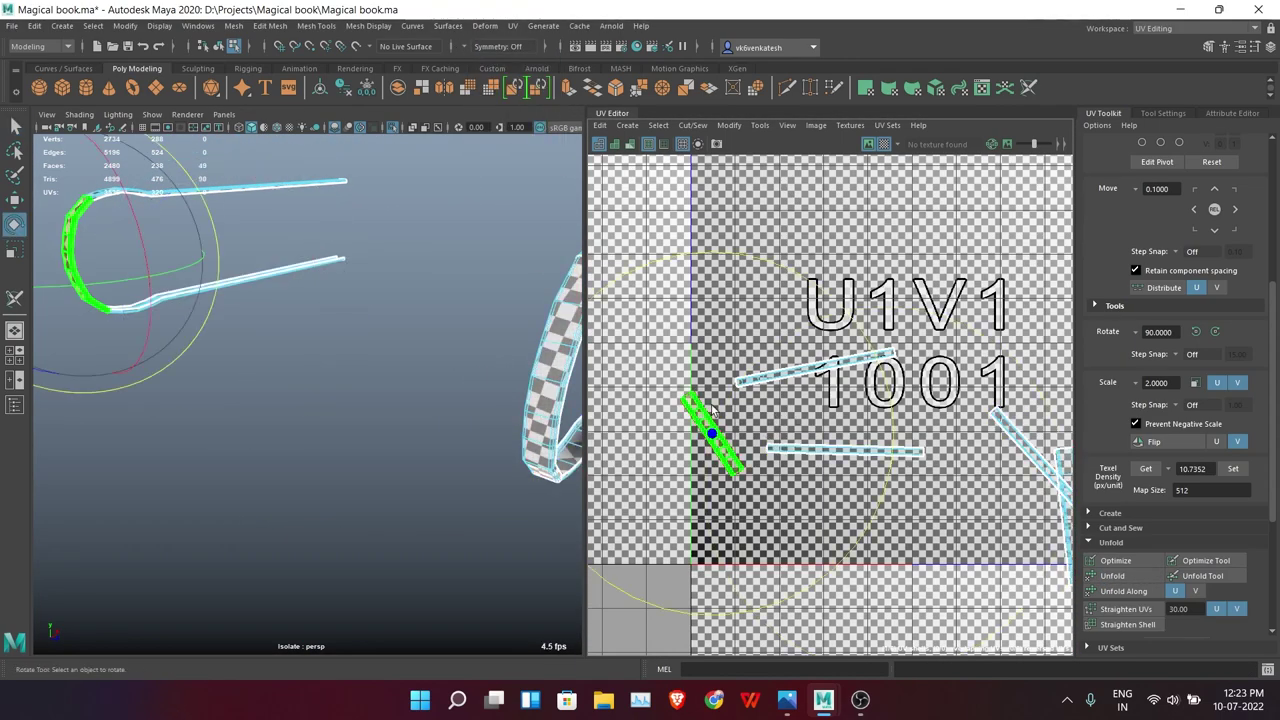
left_click_drag(730, 380, 760, 360)
left_click(820, 368)
left_click_drag(880, 260, 830, 212)
Rotate the horizontal, right and diagonal UV shells upright
left_click(845, 451)
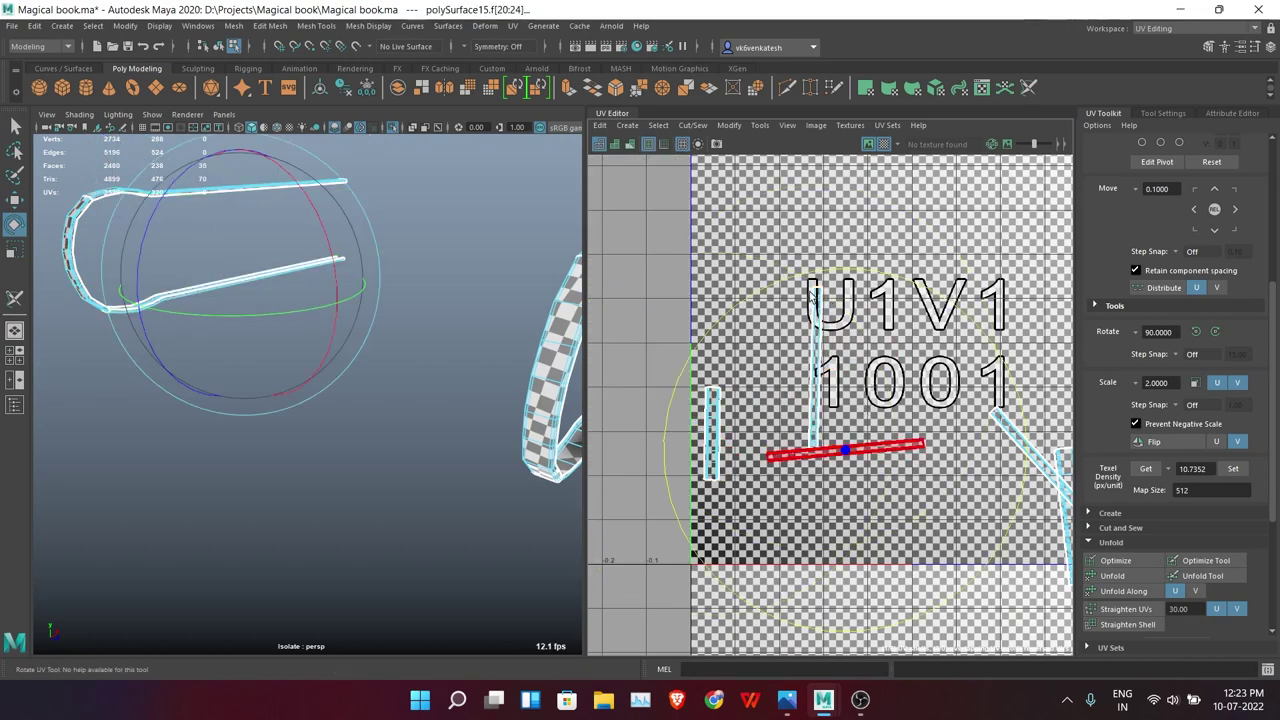
left_click_drag(880, 400, 830, 300)
middle_click_drag(900, 300, 645, 235, "alt")
left_click(845, 435)
mouse_move(880, 380)
left_mouse_down()
mouse_move(913, 270)
mouse_move(880, 320)
mouse_move(892, 340)
left_mouse_up()
left_click(855, 310)
left_click(828, 436)
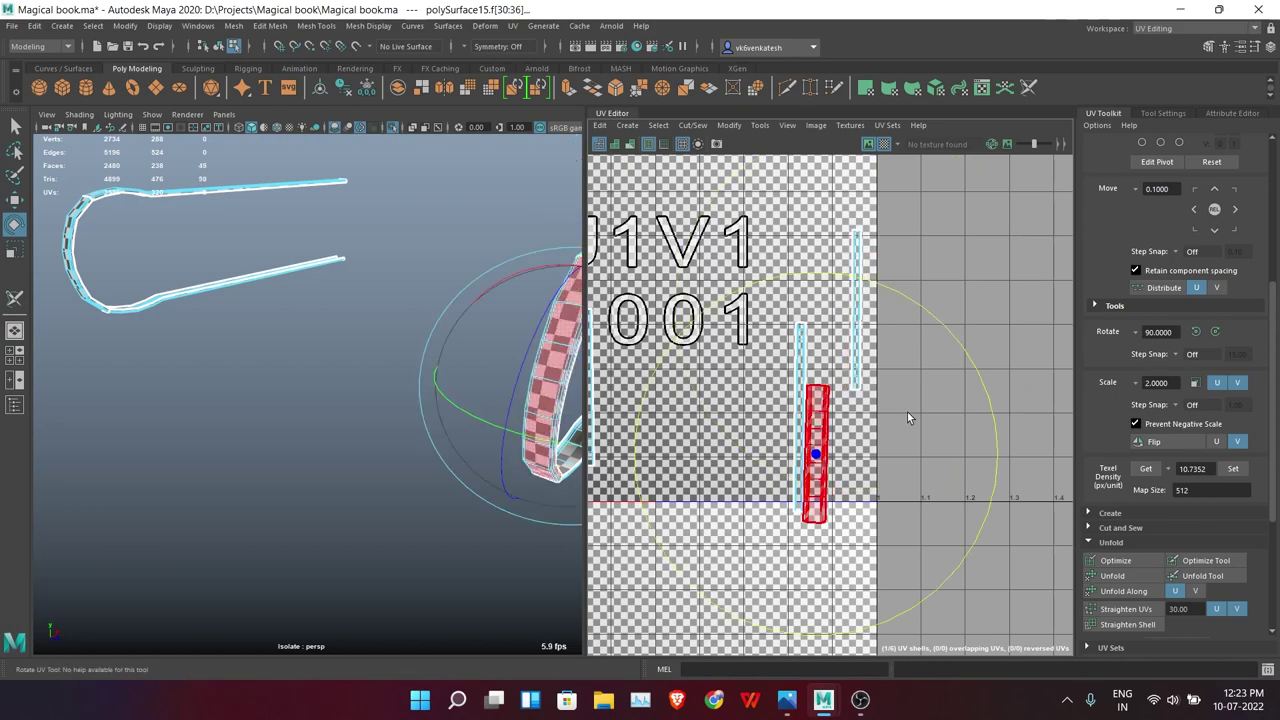
Lay out all the strap's UV shells inside the 0–1 tile and exit the isolated view
key("a")
scroll(1170, 500, "down", 3)
left_click(1112, 609)
key("ctrl+1")
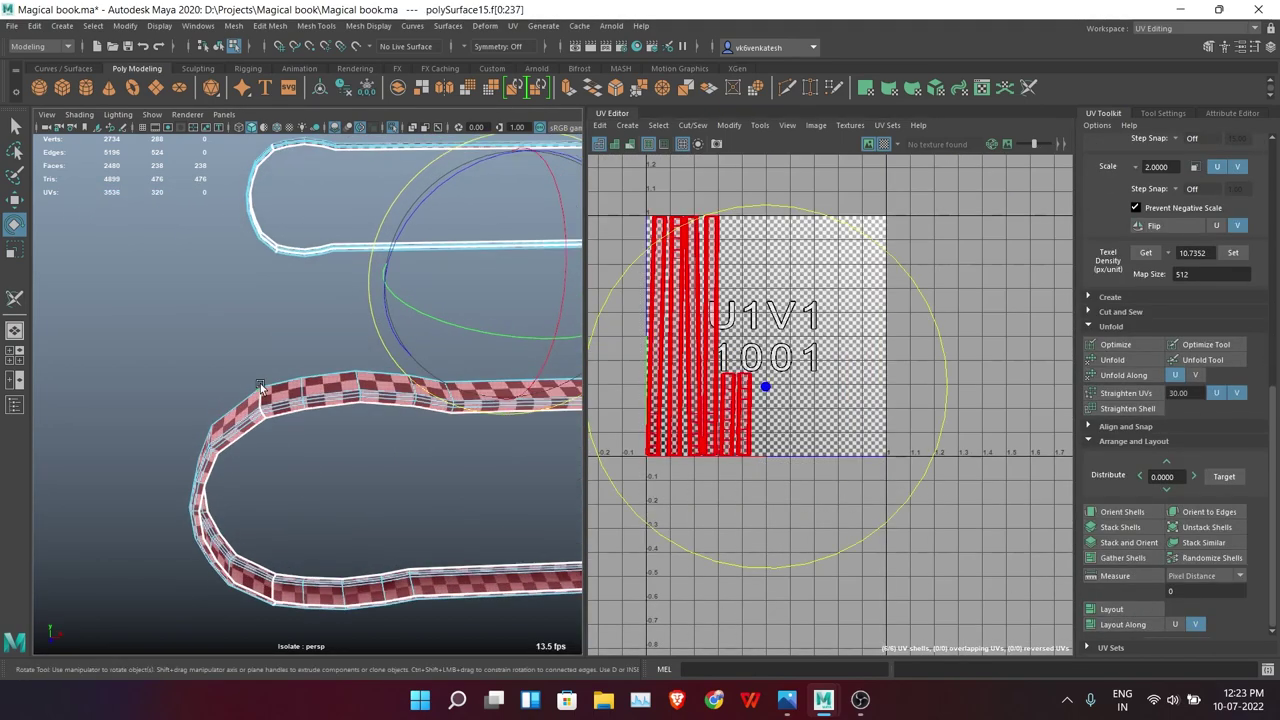
left_click_drag(350, 420, 284, 472, "alt")
Show the checker on every part of the whole book and frame it in view
right_click_drag(284, 472, 171, 271, "alt")
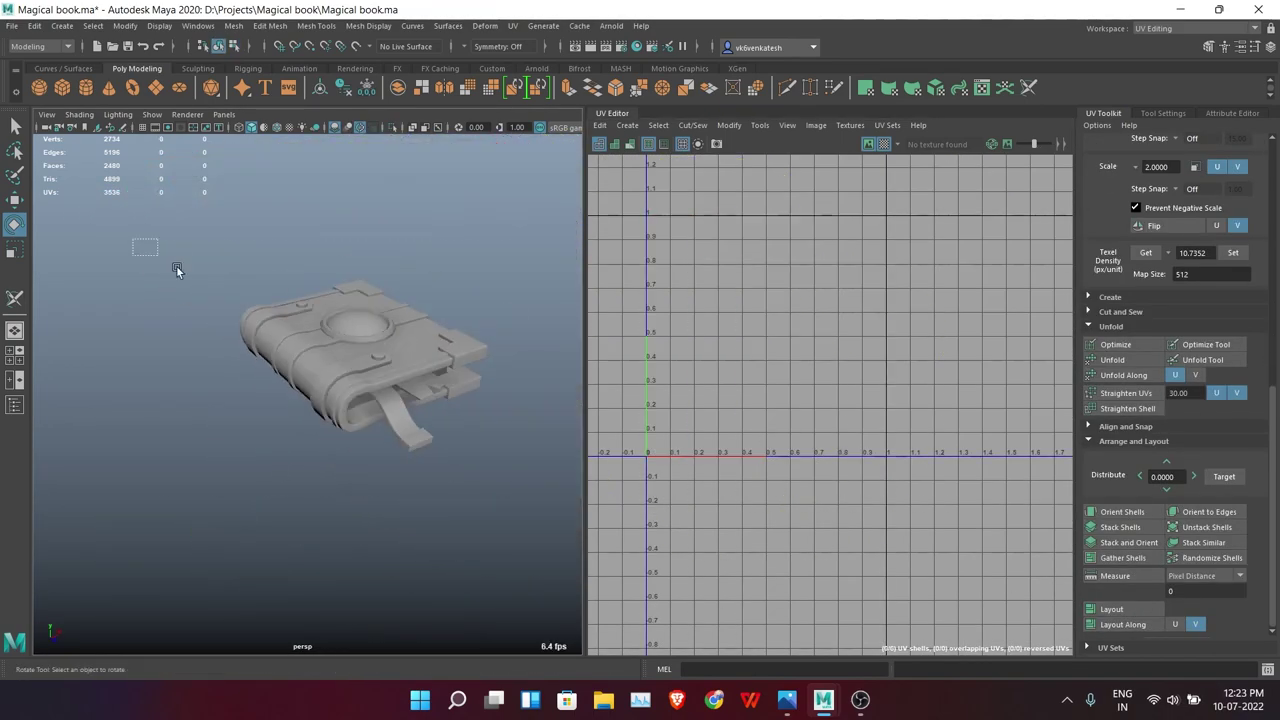
left_click_drag(143, 243, 540, 600)
left_click(1112, 609)
scroll(484, 513, "up", 5)
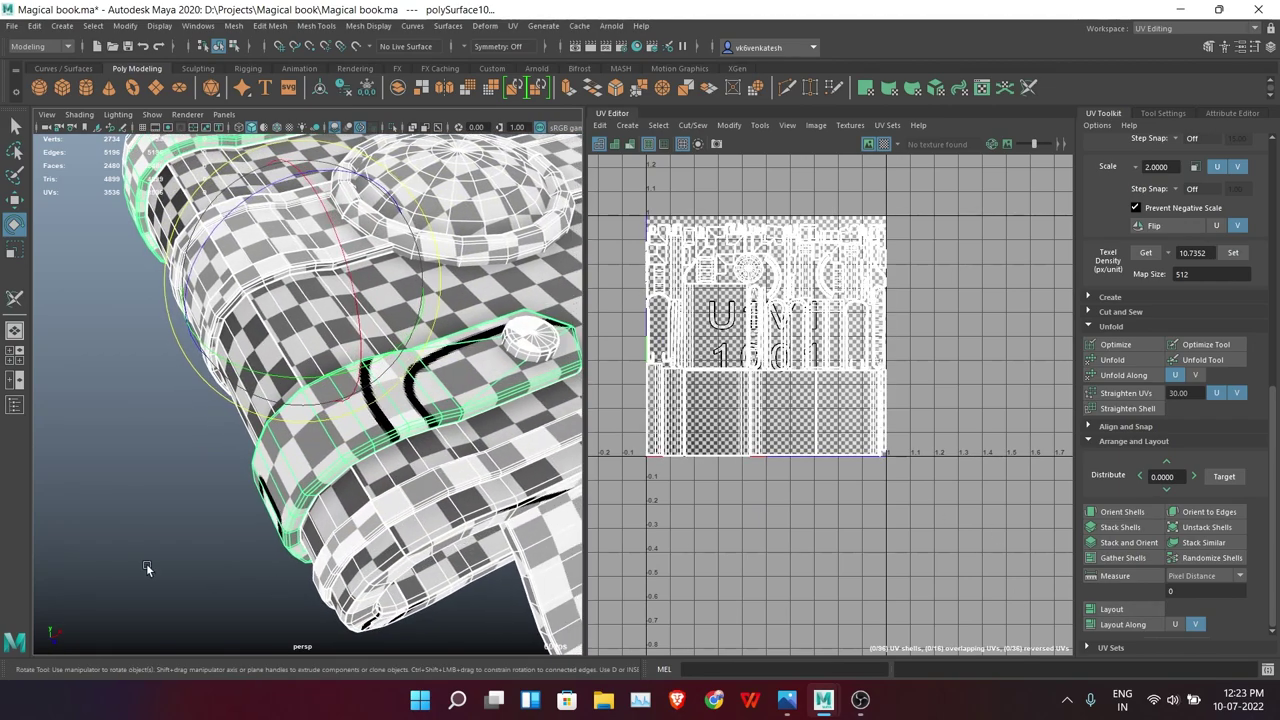
key("f")
left_click_drag(210, 480, 507, 538, "alt")
left_click(507, 538)
left_click_drag(362, 407, 325, 408, "alt")
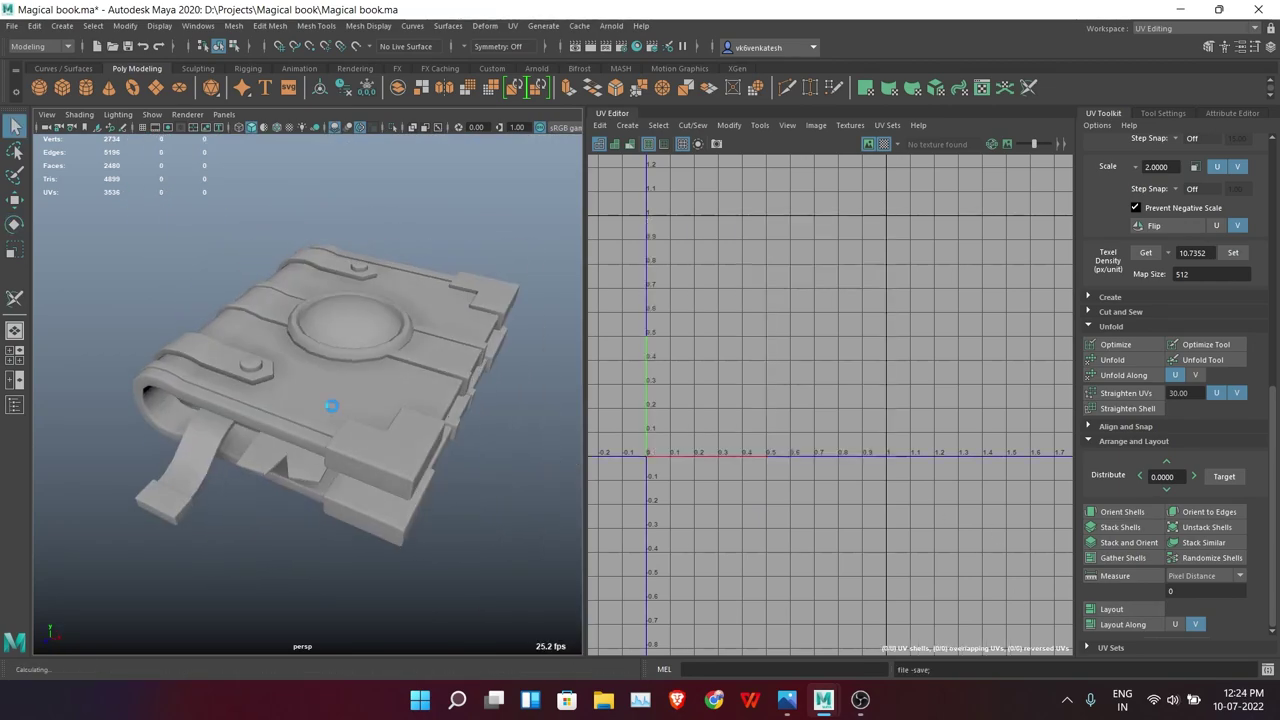
Save the scene and rename group1 to Stylized_book in the Outliner
key("ctrl+s")
left_click(15, 404)
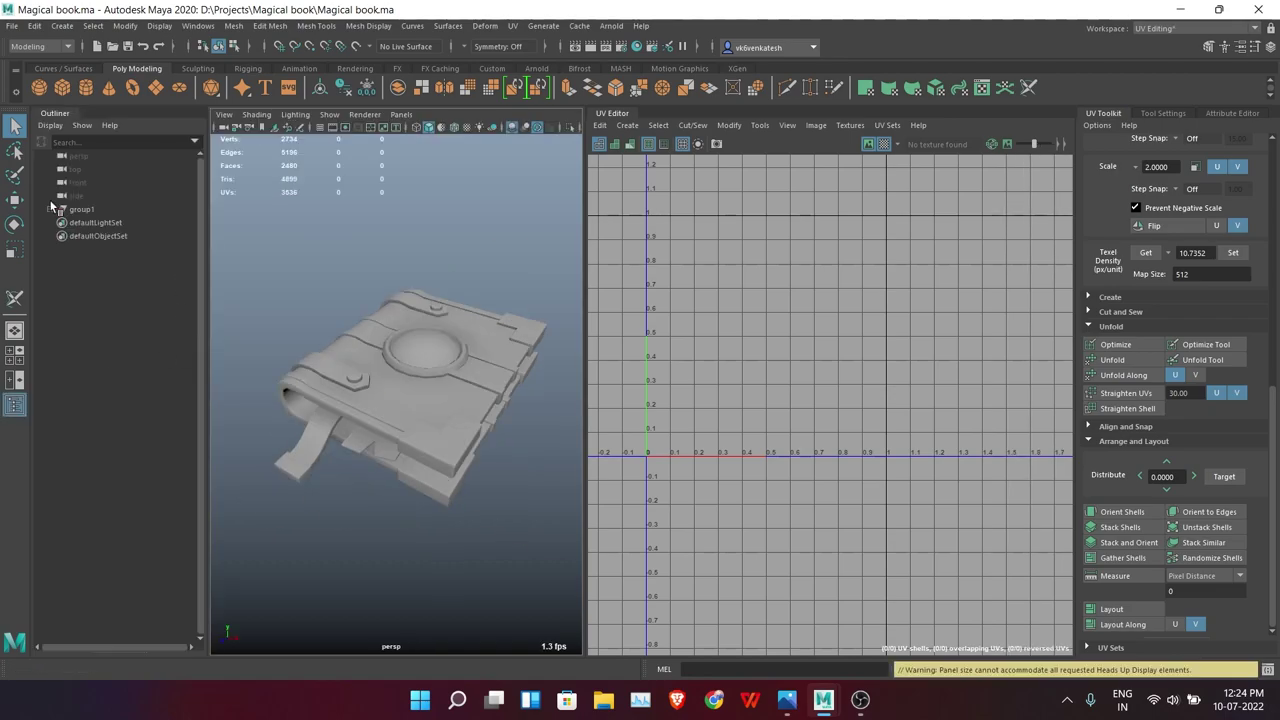
left_click(82, 210)
type("Stylized b")
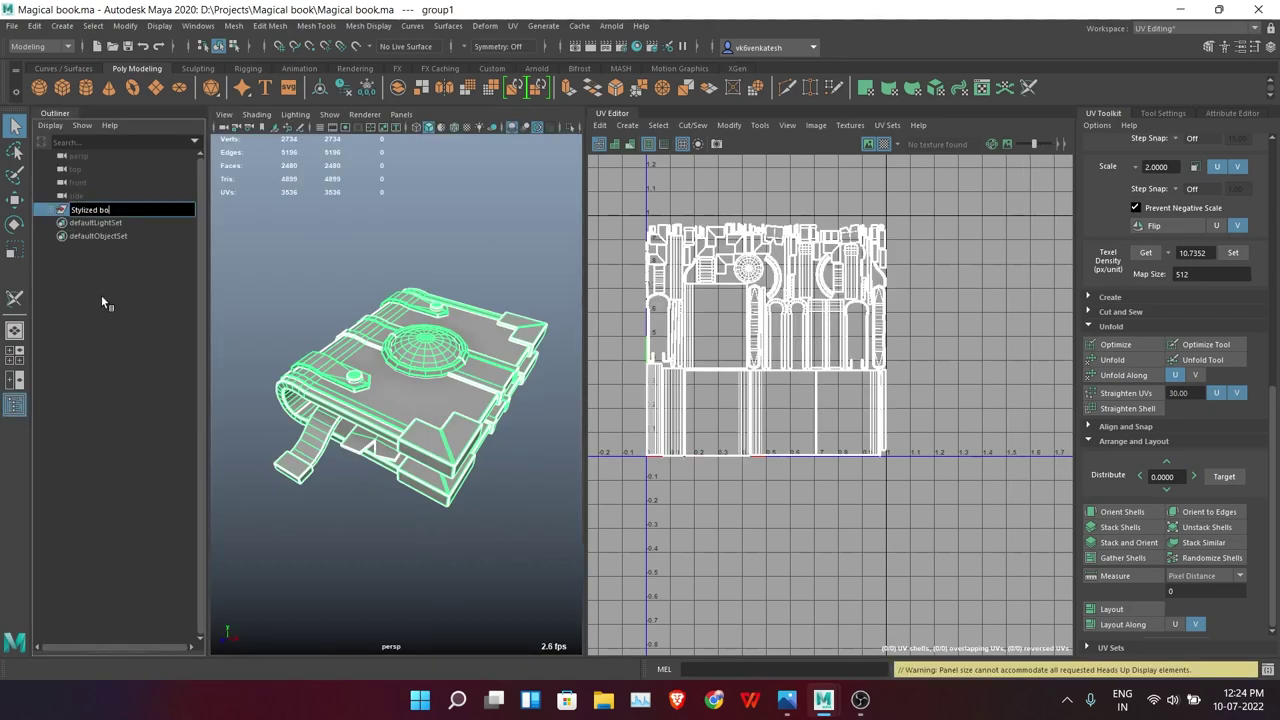
type("ok")
key("Return")
left_click(480, 275)
key("ctrl+z")
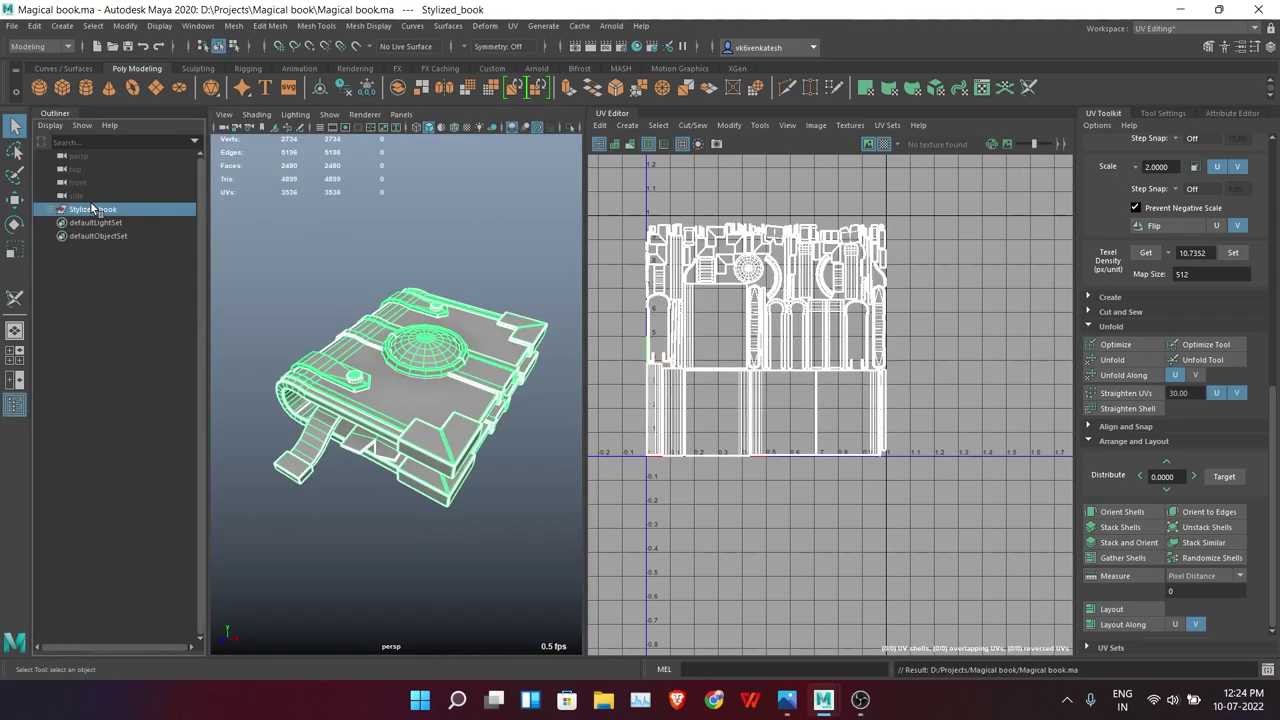
Inspect a book part's UVs with the checker texture, then restore the Maya Classic workspace
left_click(868, 143)
left_click(309, 271)
key("f")
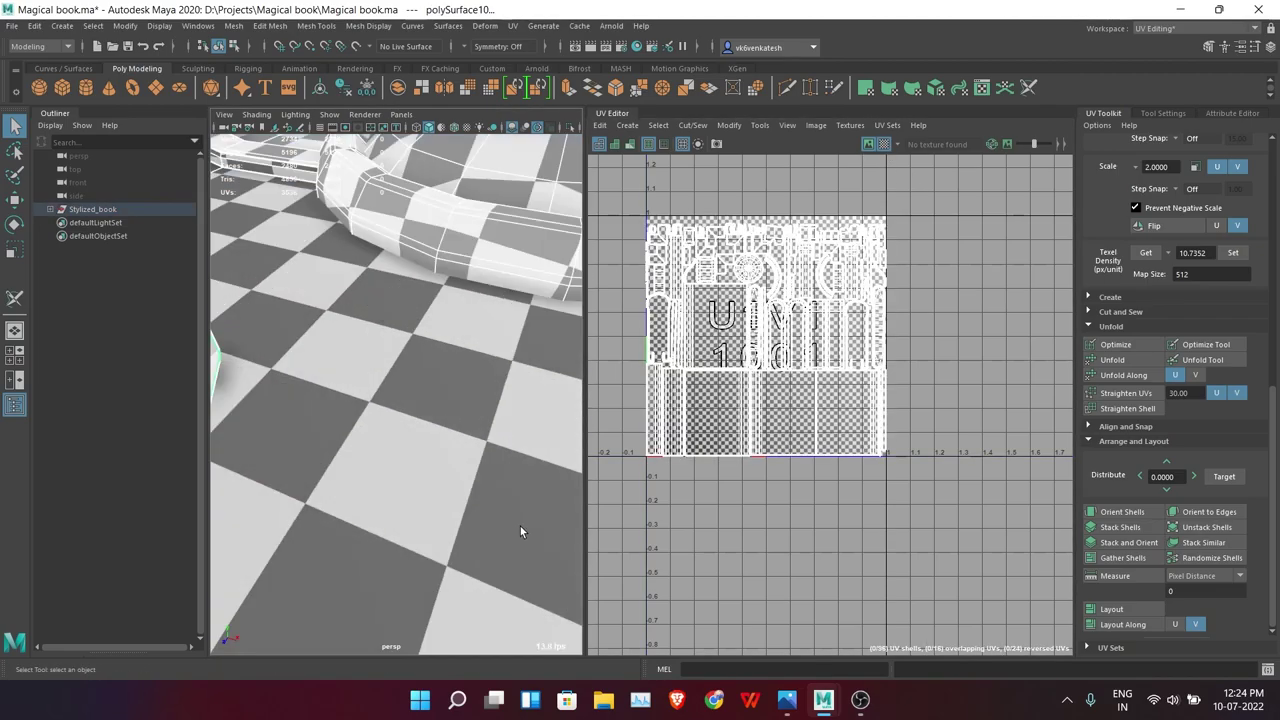
mouse_move(520, 531)
left_mouse_down("alt")
mouse_move(333, 445)
mouse_move(420, 400)
left_mouse_up("alt")
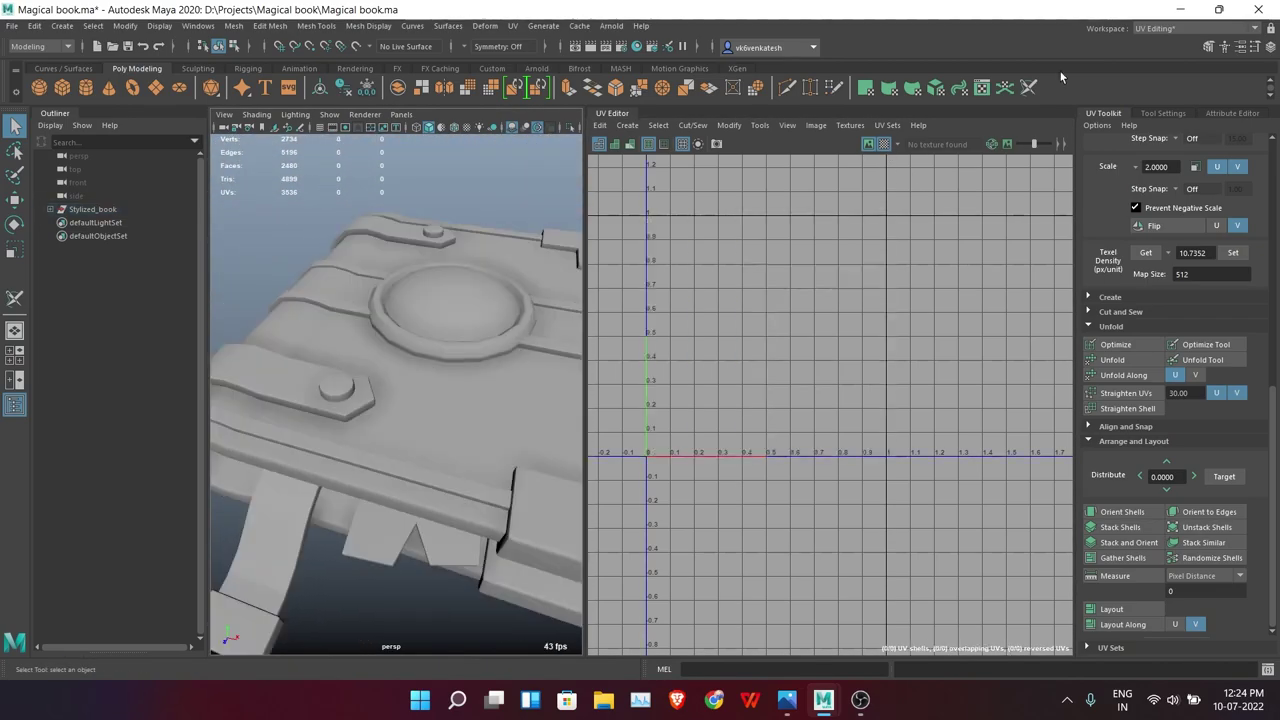
left_click(1195, 28)
left_click(1134, 50)
Append 'Book' to every part name under Stylized_book using Search and Replace Names
left_click_drag(100, 222, 100, 370)
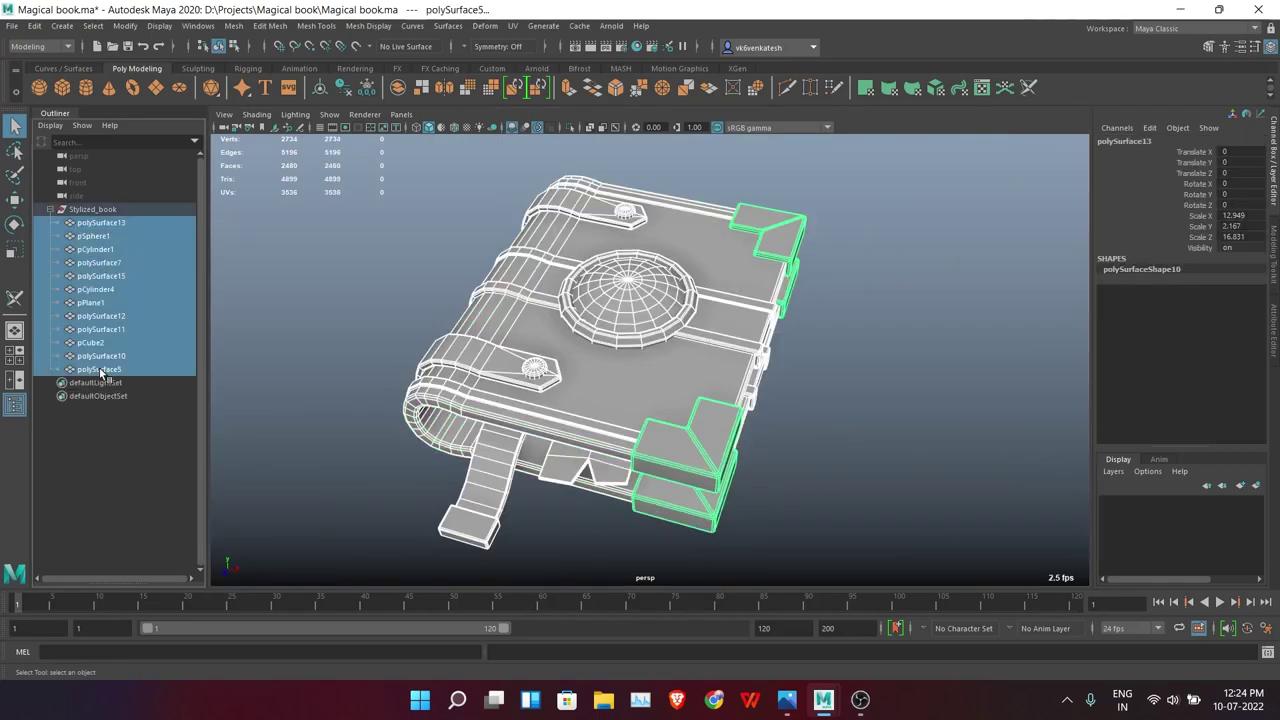
left_click(125, 26)
left_click(170, 245)
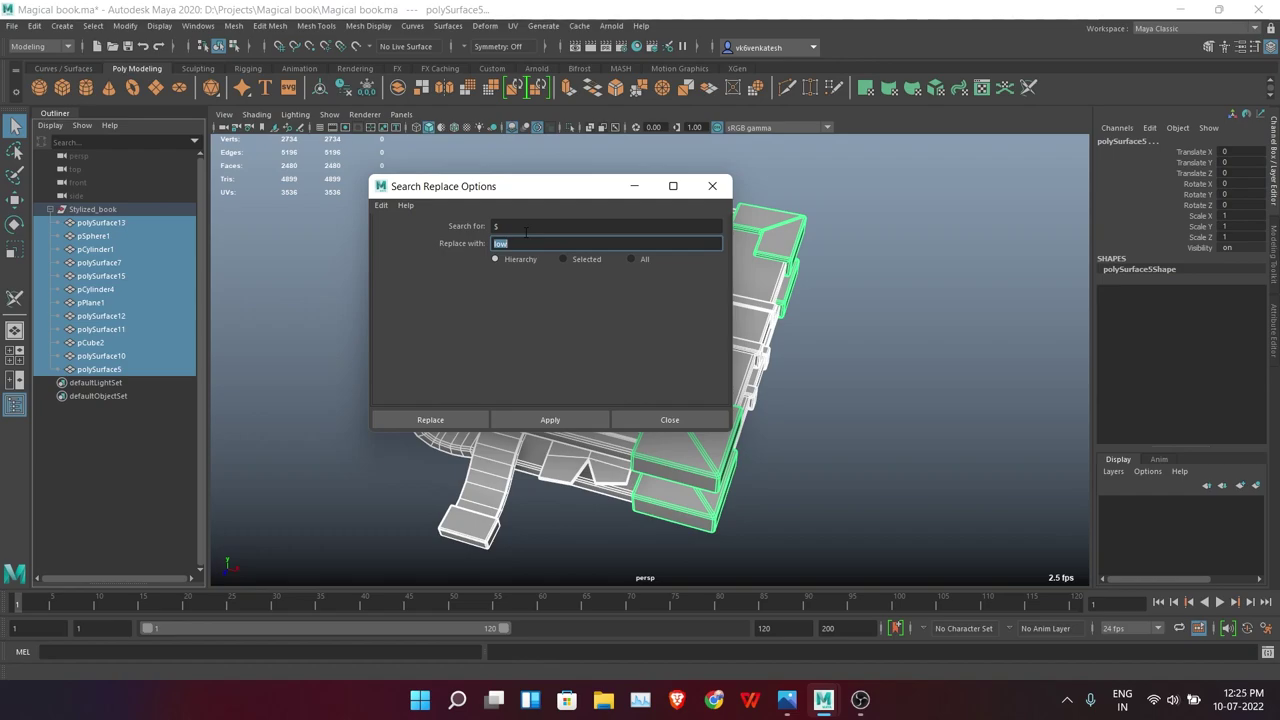
left_click(459, 420)
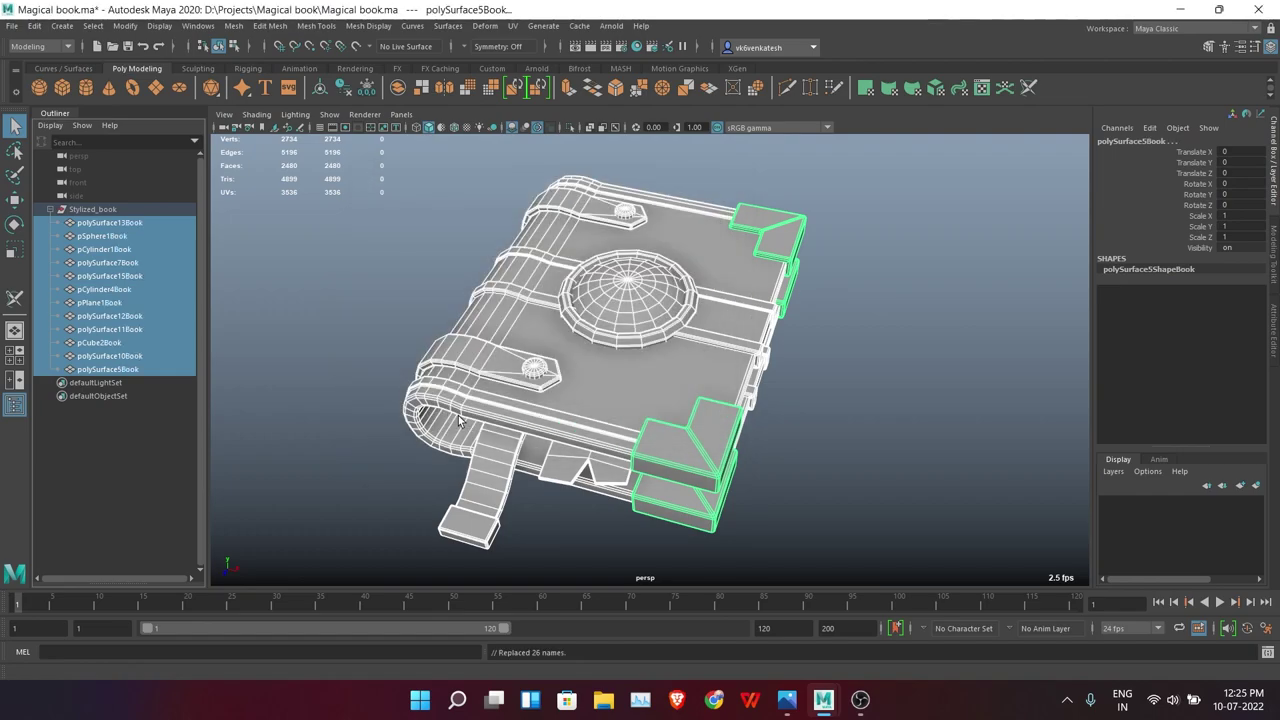
left_click(125, 26)
left_click(170, 248)
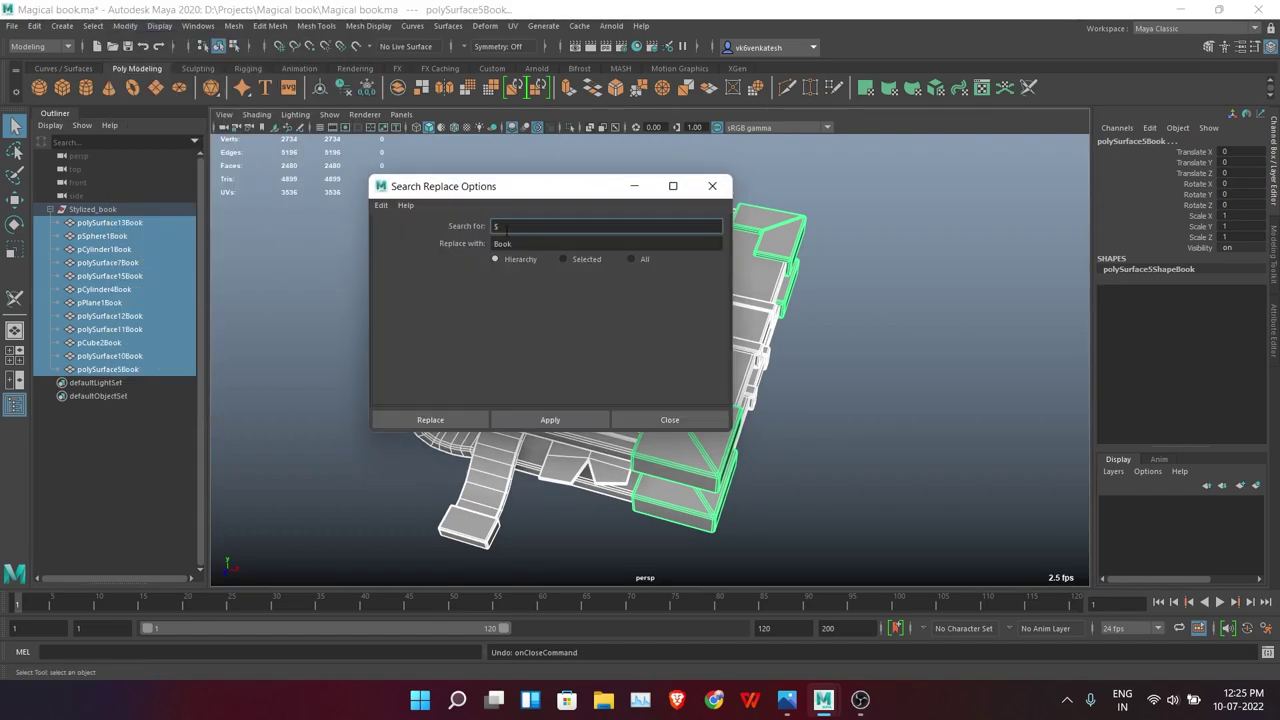
left_click(410, 422)
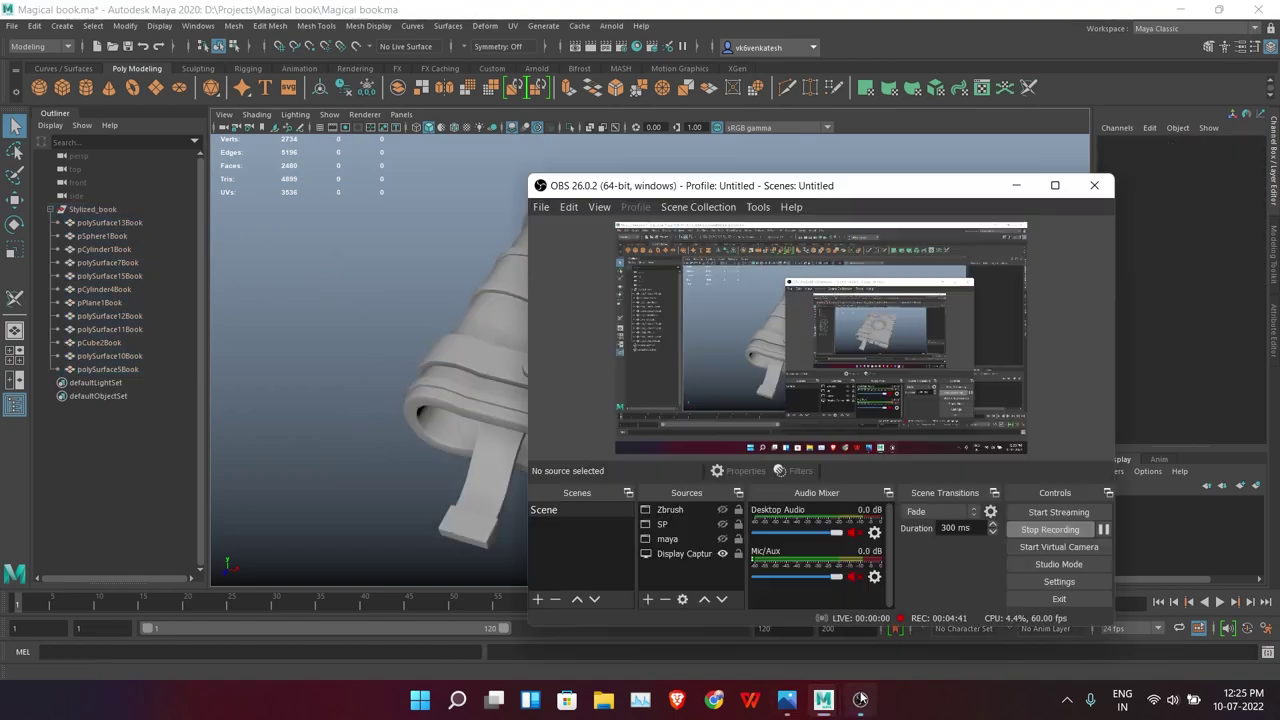
Rename the first book parts Book1 through Book5 in the Outliner
double_click(118, 223)
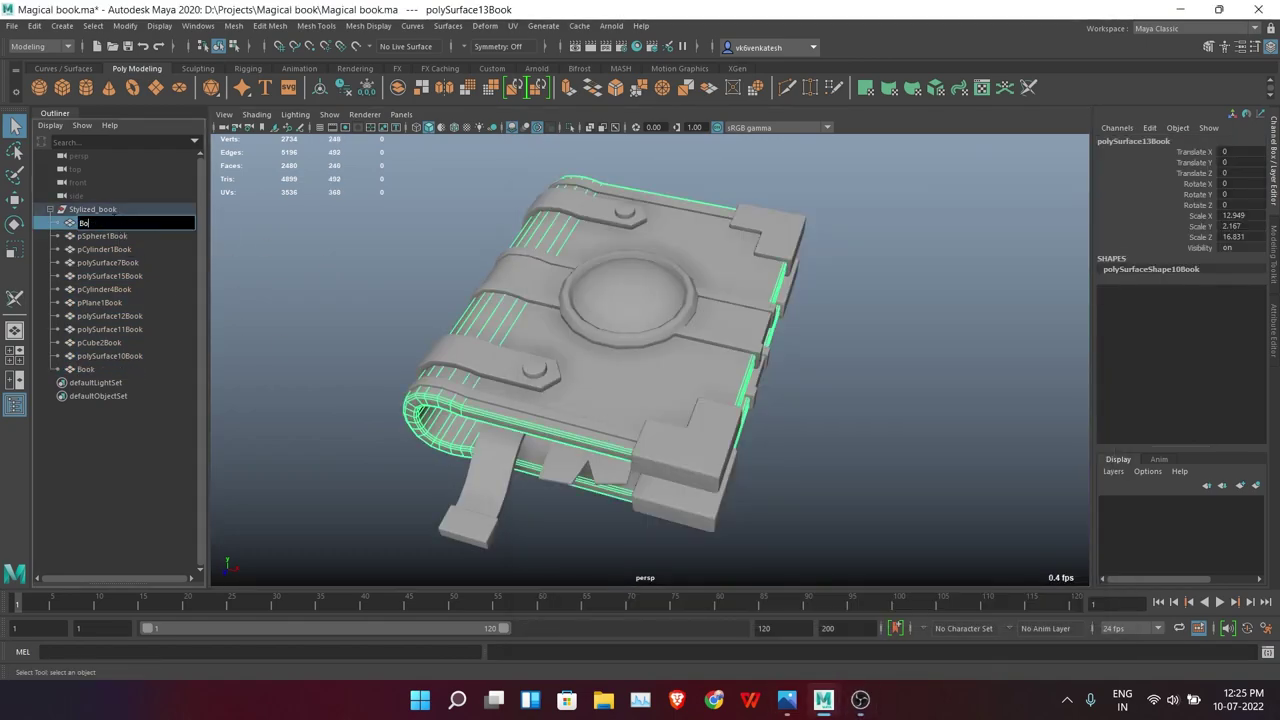
key("Return")
double_click(86, 370)
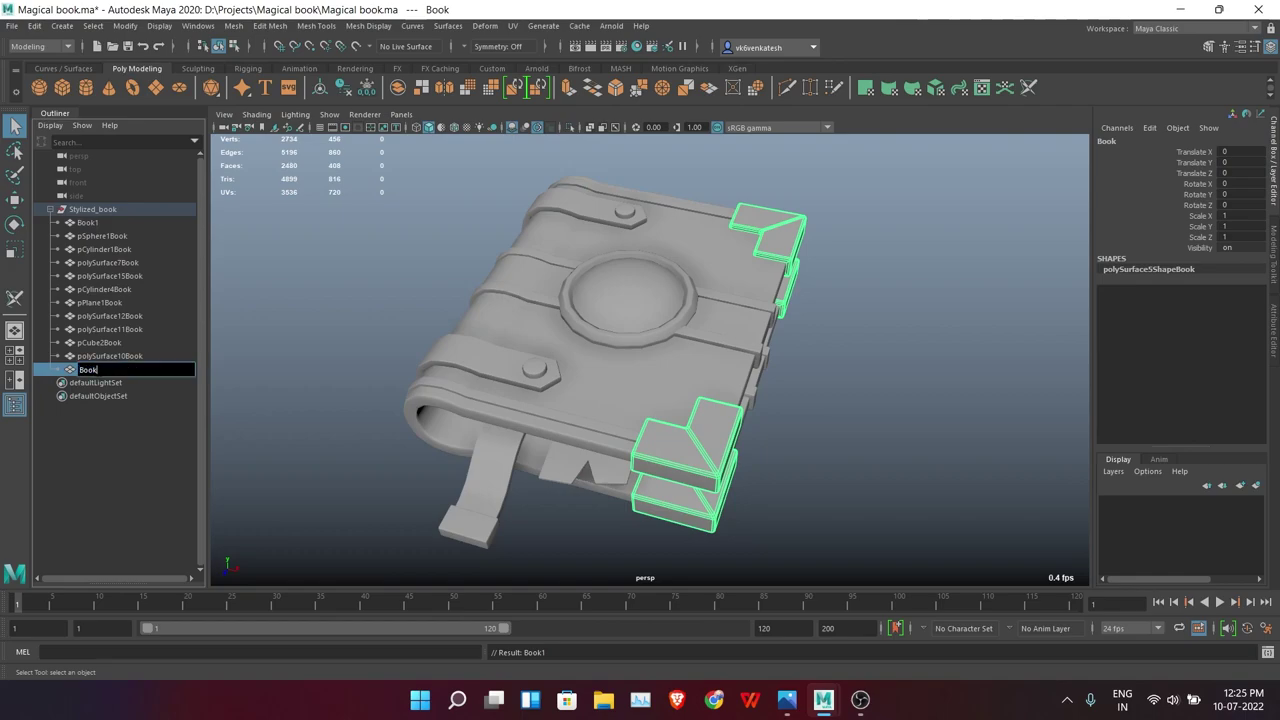
double_click(124, 237)
double_click(104, 249)
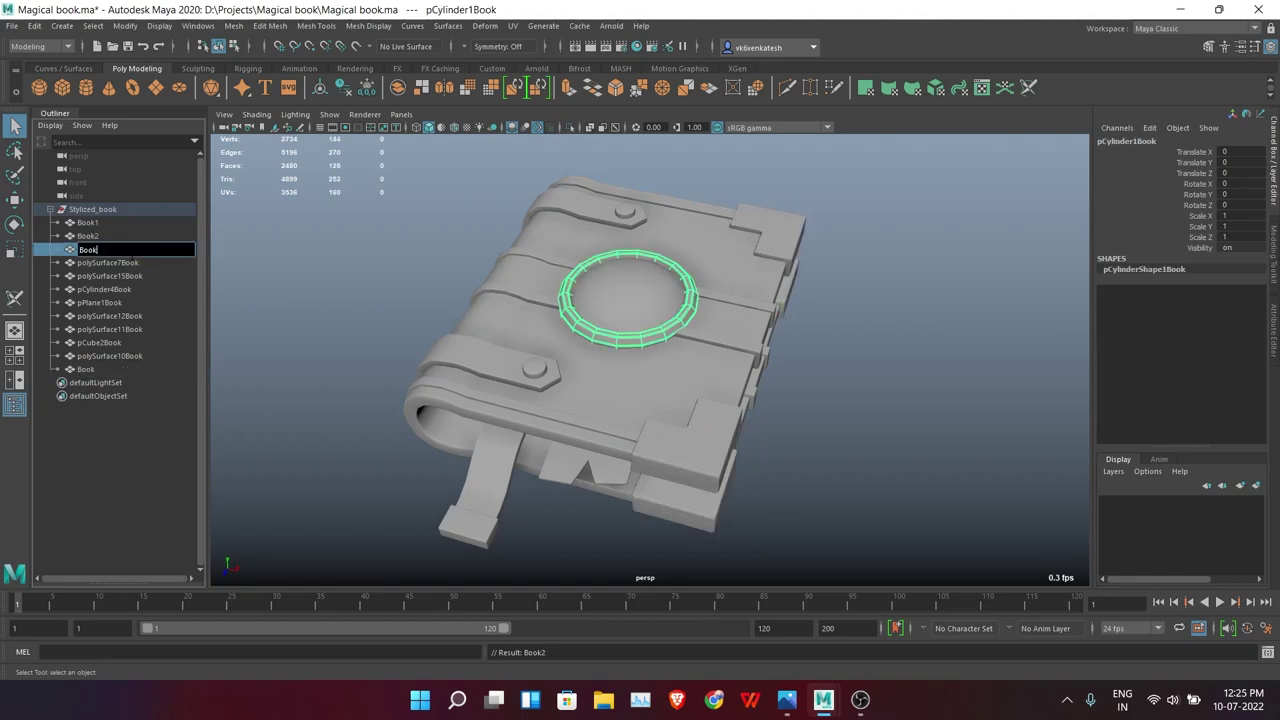
type("Book3")
key("Return")
double_click(110, 262)
double_click(110, 276)
type("Book5")
key("Return")
Rename the remaining parts, including Book8, Book10 and Book11
double_click(105, 289)
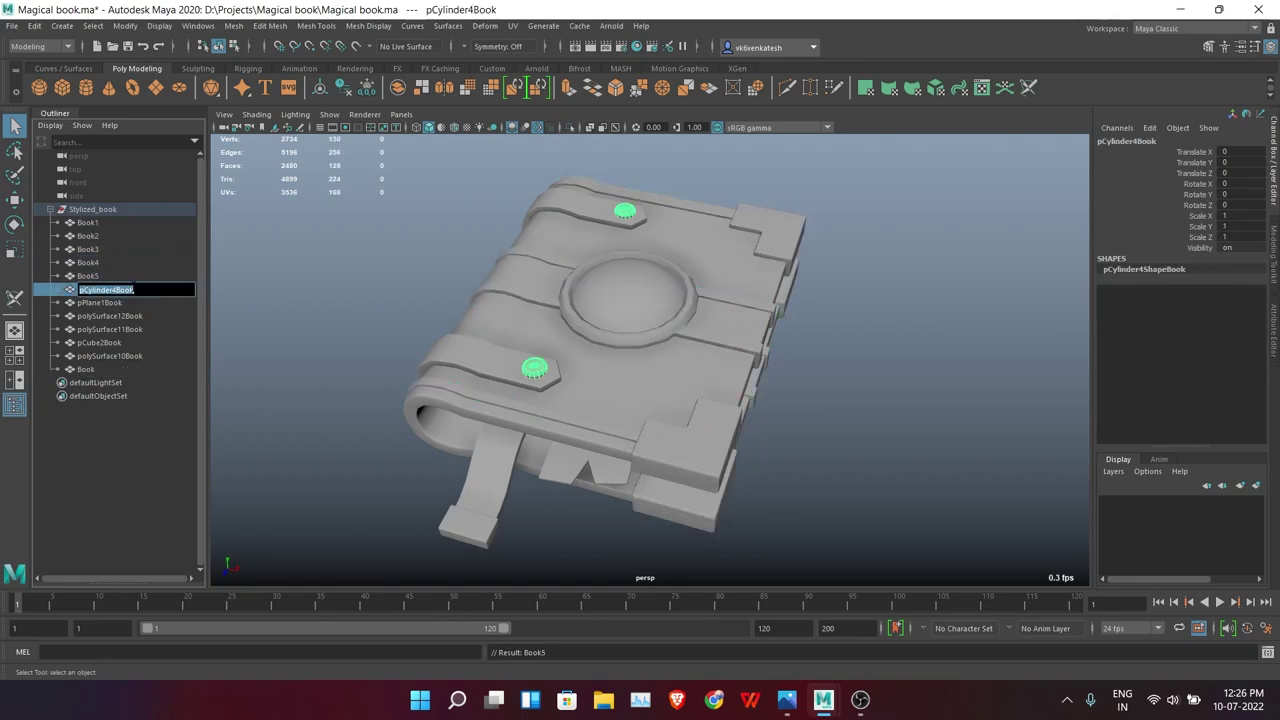
double_click(128, 302)
double_click(137, 317)
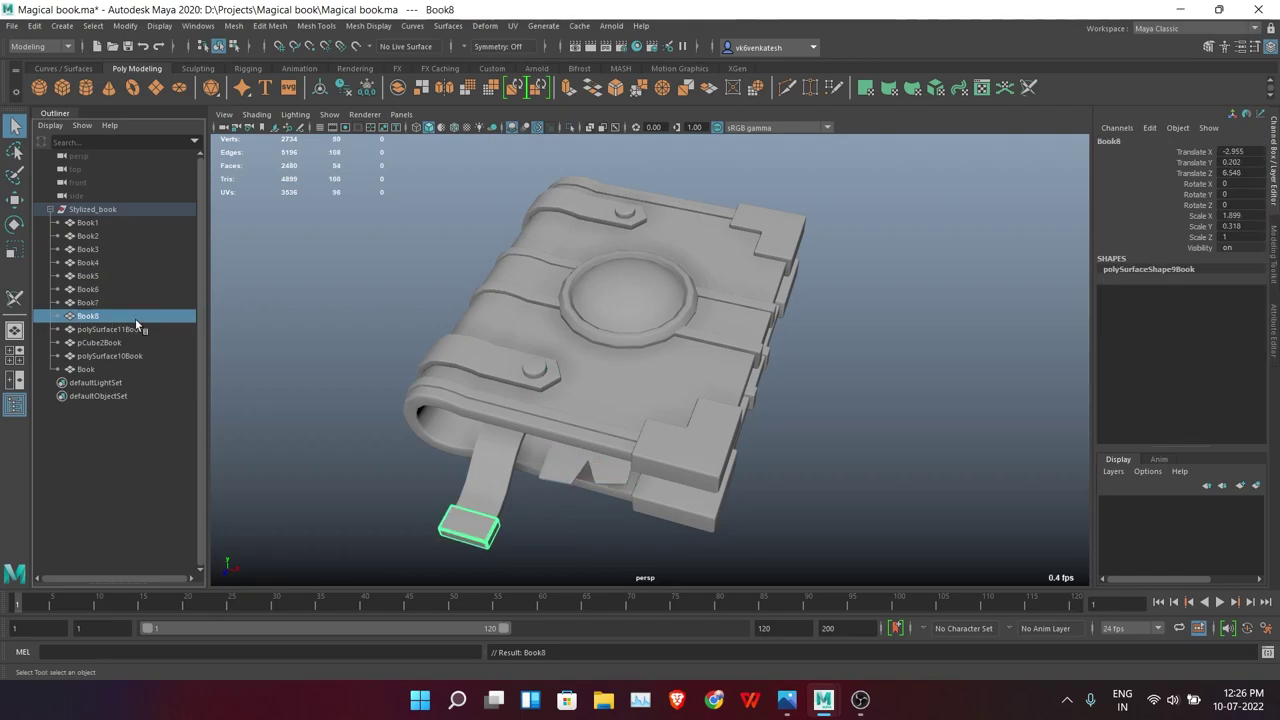
type("Book8")
key("Return")
double_click(137, 329)
double_click(140, 343)
type("Book10")
key("Return")
double_click(130, 356)
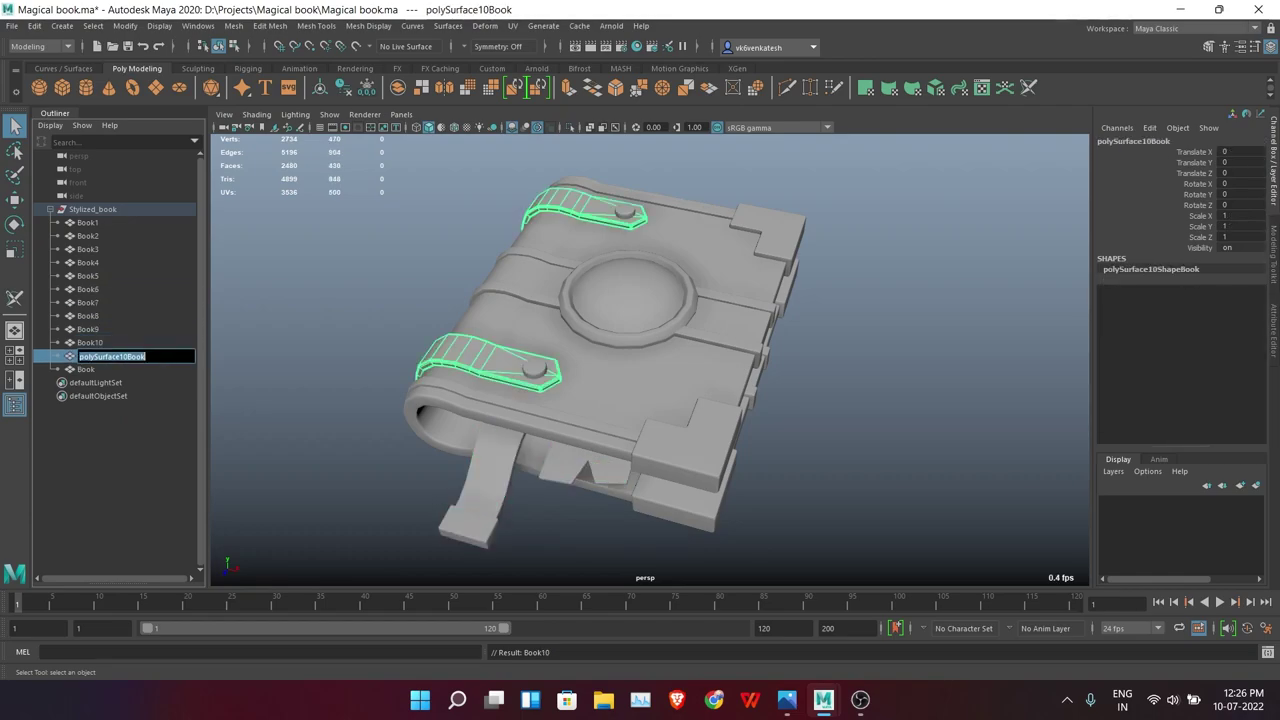
type("Book11")
left_click(117, 370)
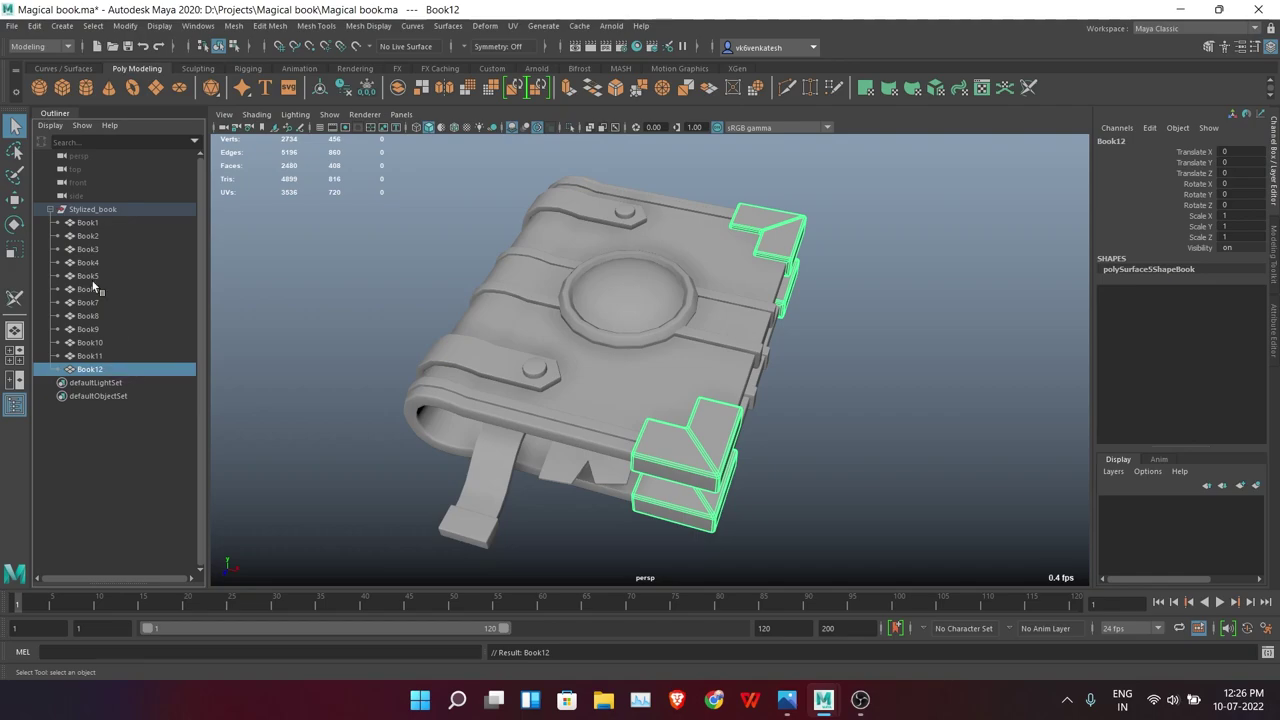
Select all twelve book parts and try 'High' and '_High' suffixes, undoing both
left_click(92, 209)
key("Down")
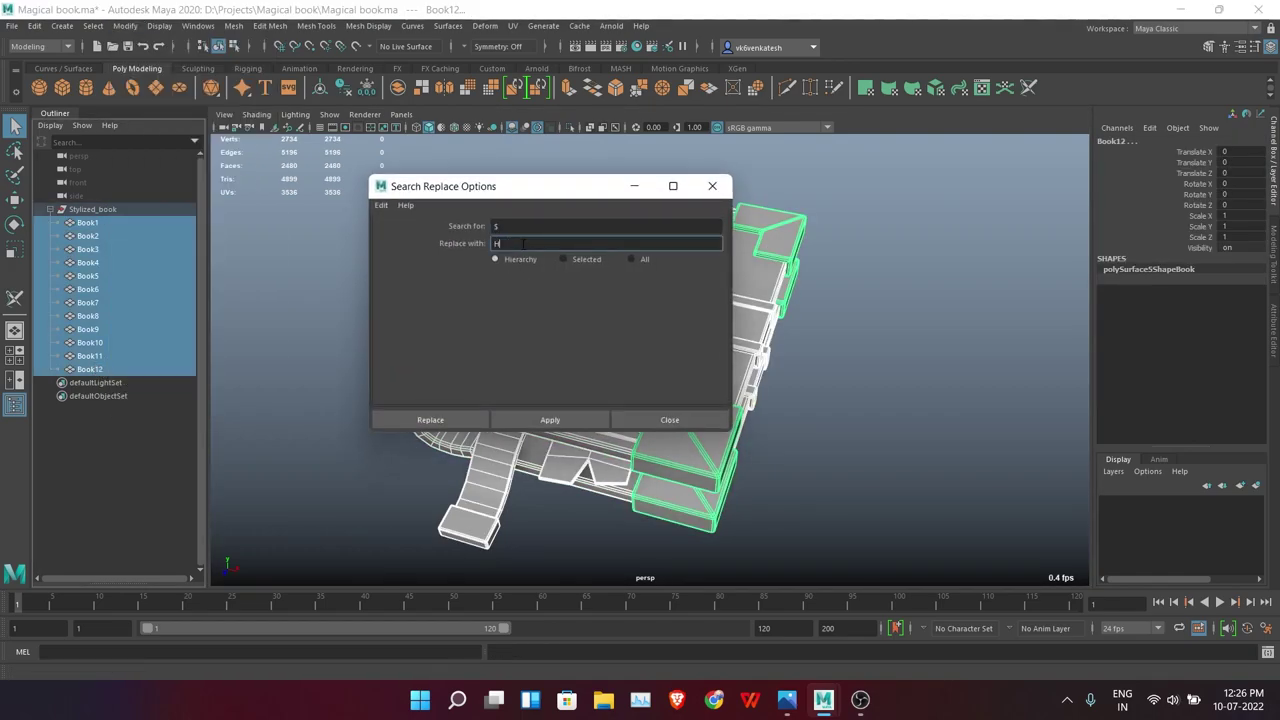
left_click(526, 421)
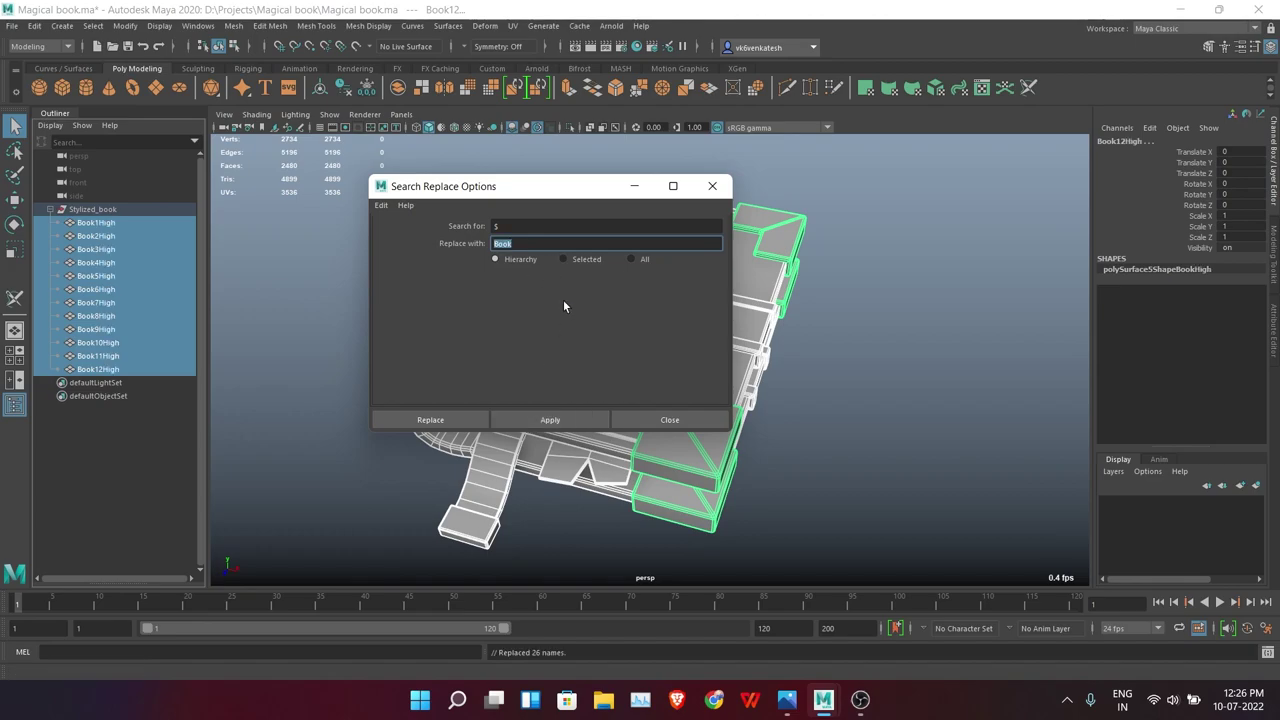
left_click(712, 186)
key("ctrl+z")
left_click(125, 25)
left_click(190, 248)
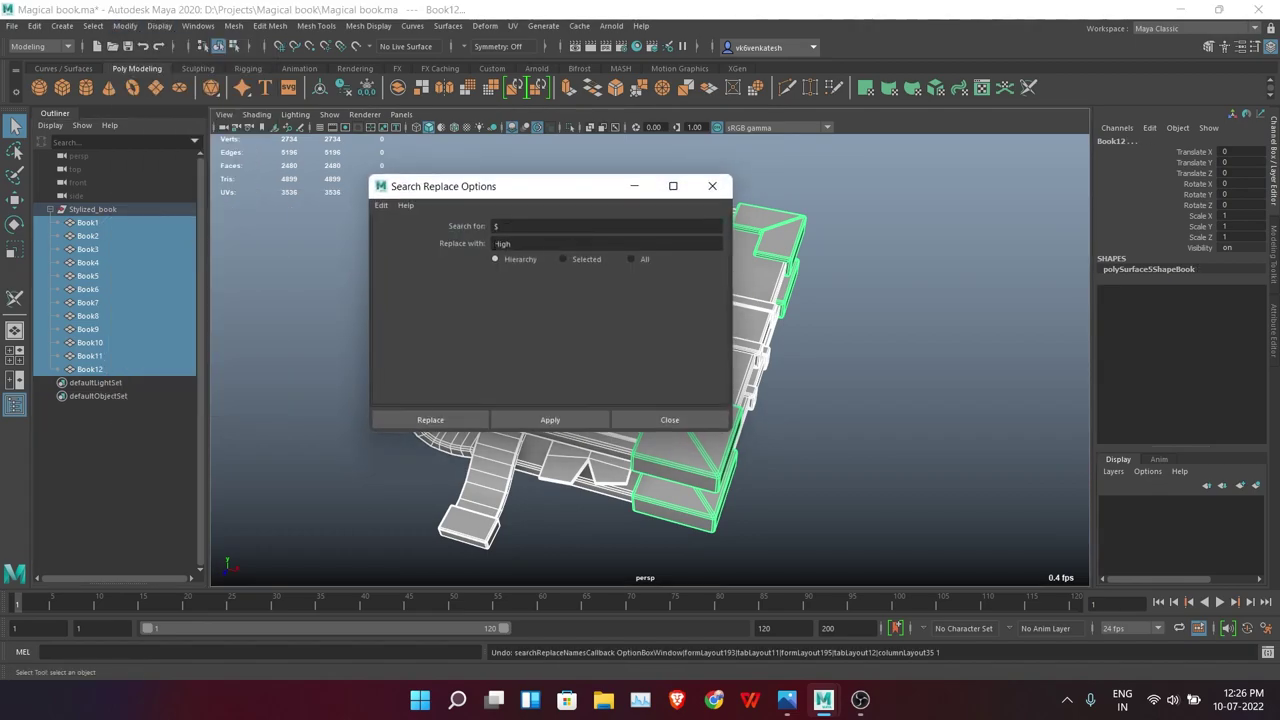
left_click(456, 418)
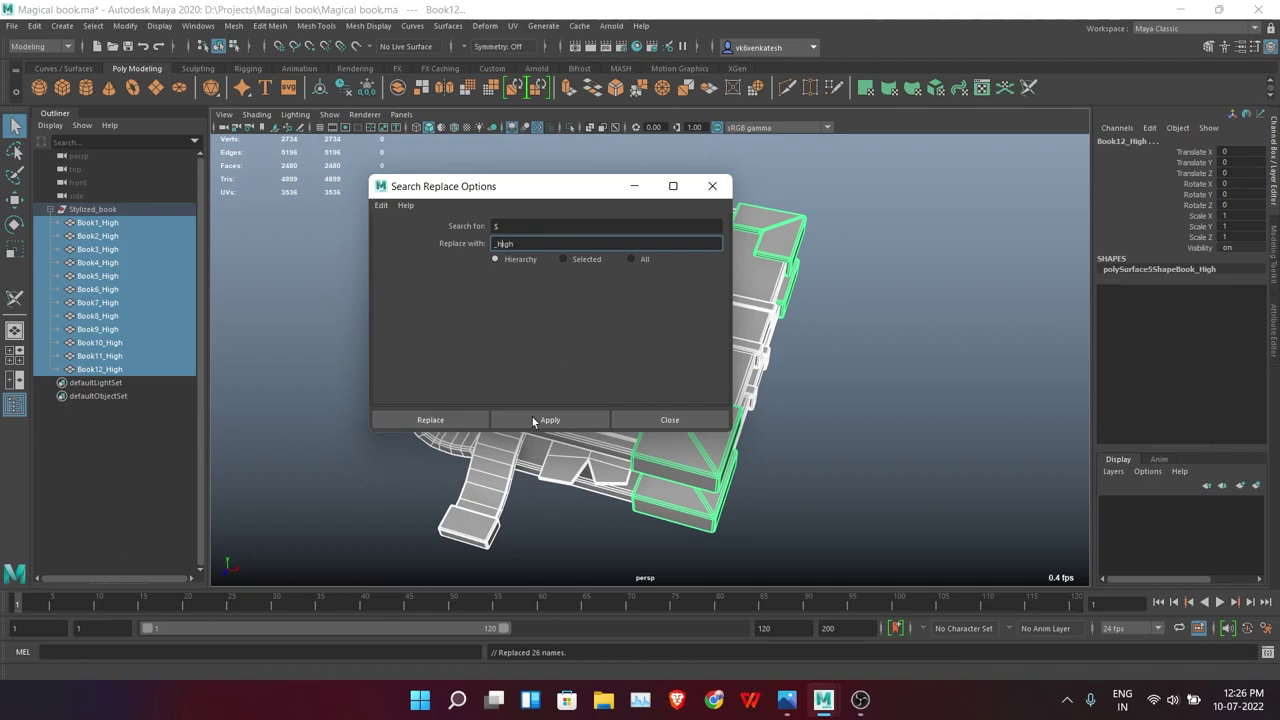
left_click(709, 186)
key("ctrl+z")
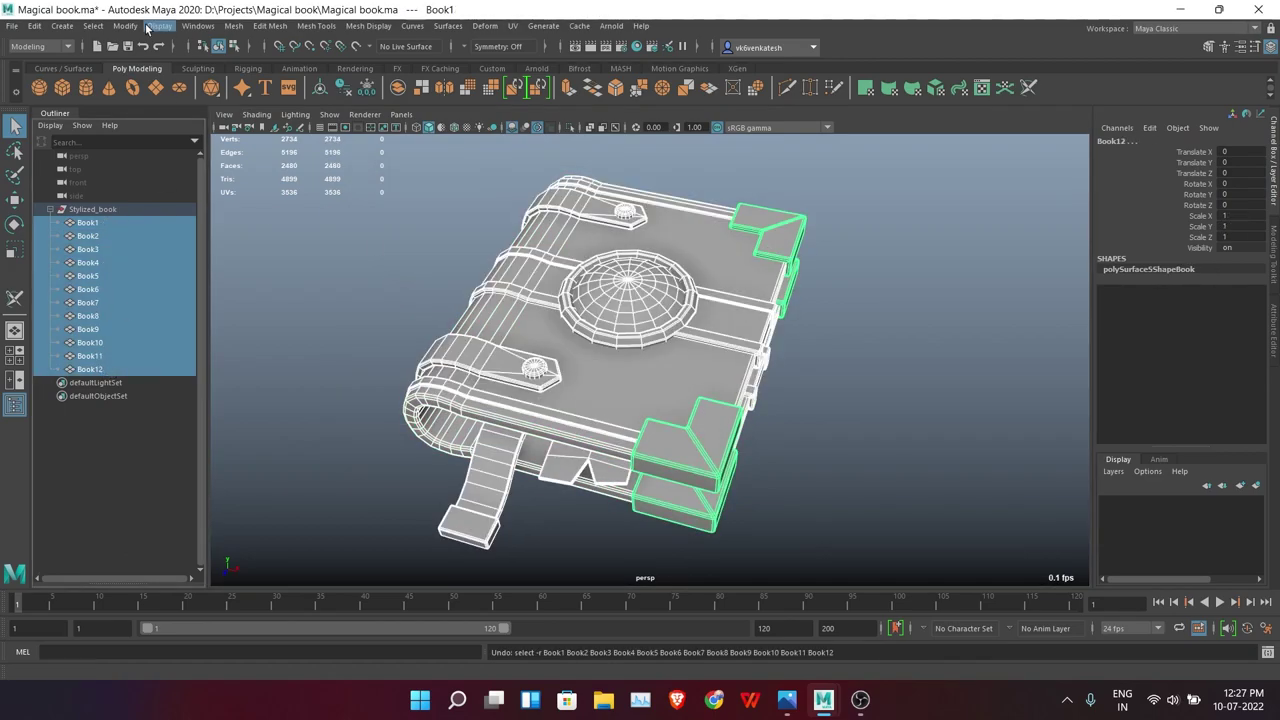
Apply the lowercase '_high' suffix to all twelve parts and save the scene
left_click(125, 25)
left_click(181, 253)
key("Delete")
type("high")
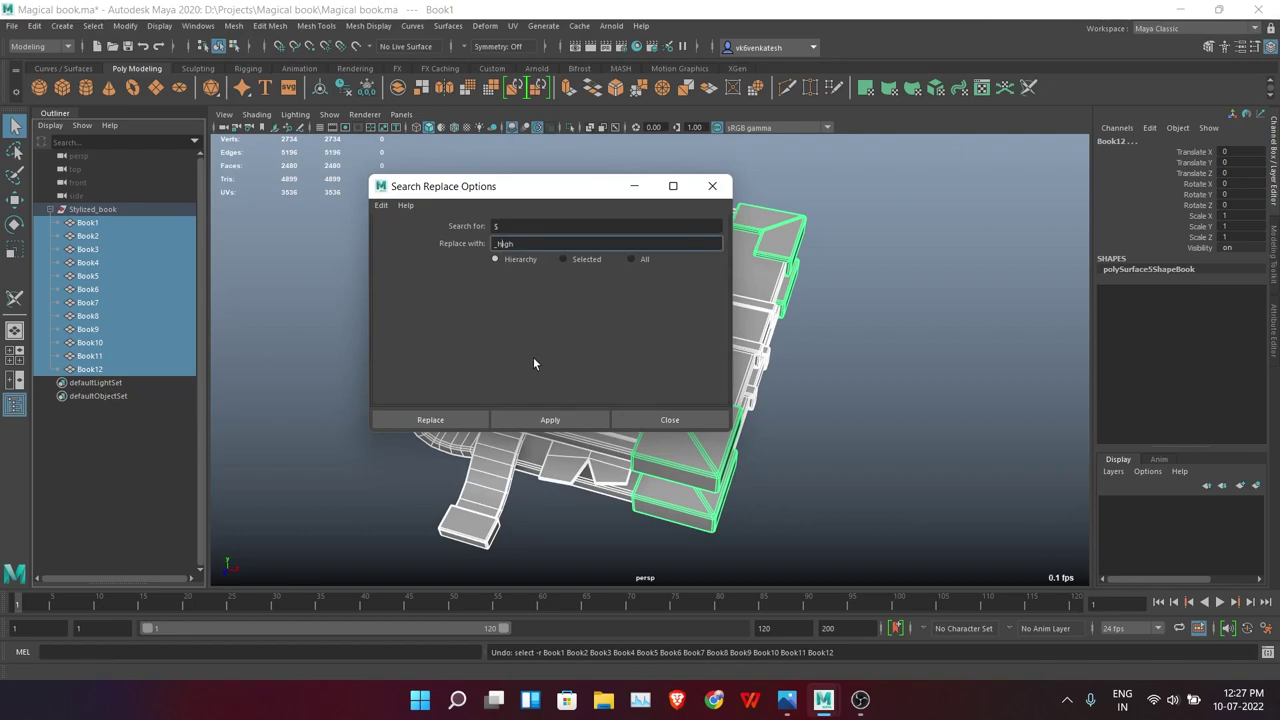
left_click(550, 420)
left_click(712, 186)
left_click(864, 342)
left_click_drag(864, 342, 786, 337, "alt")
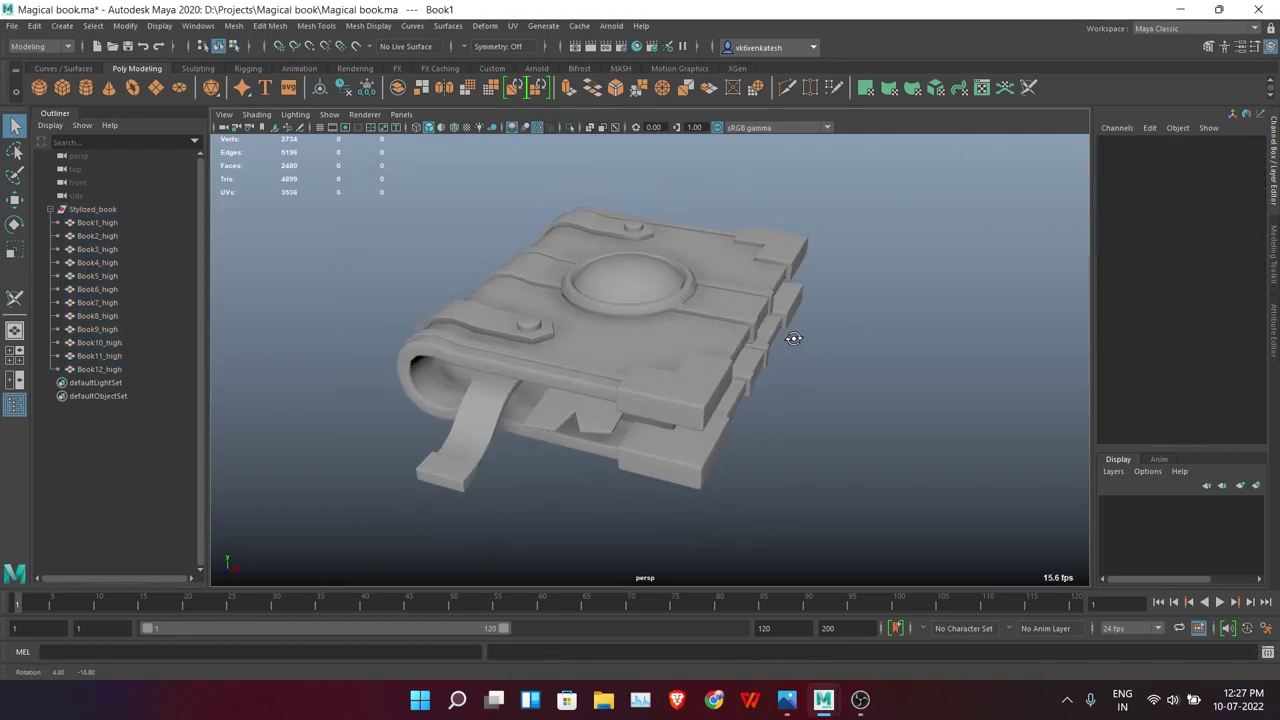
key("ctrl+s")
left_click(80, 213)
Export the selected book as Book_high.fbx into D:/Projects/Magical book
left_click(12, 25)
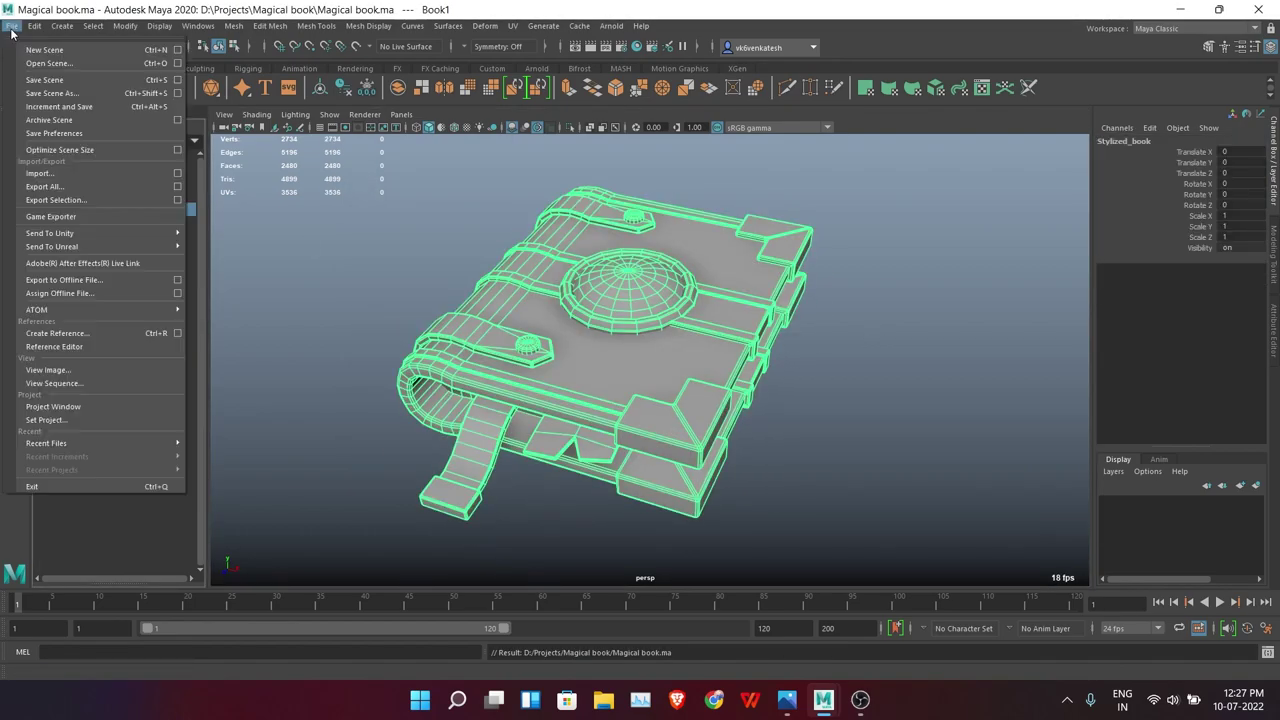
left_click(60, 200)
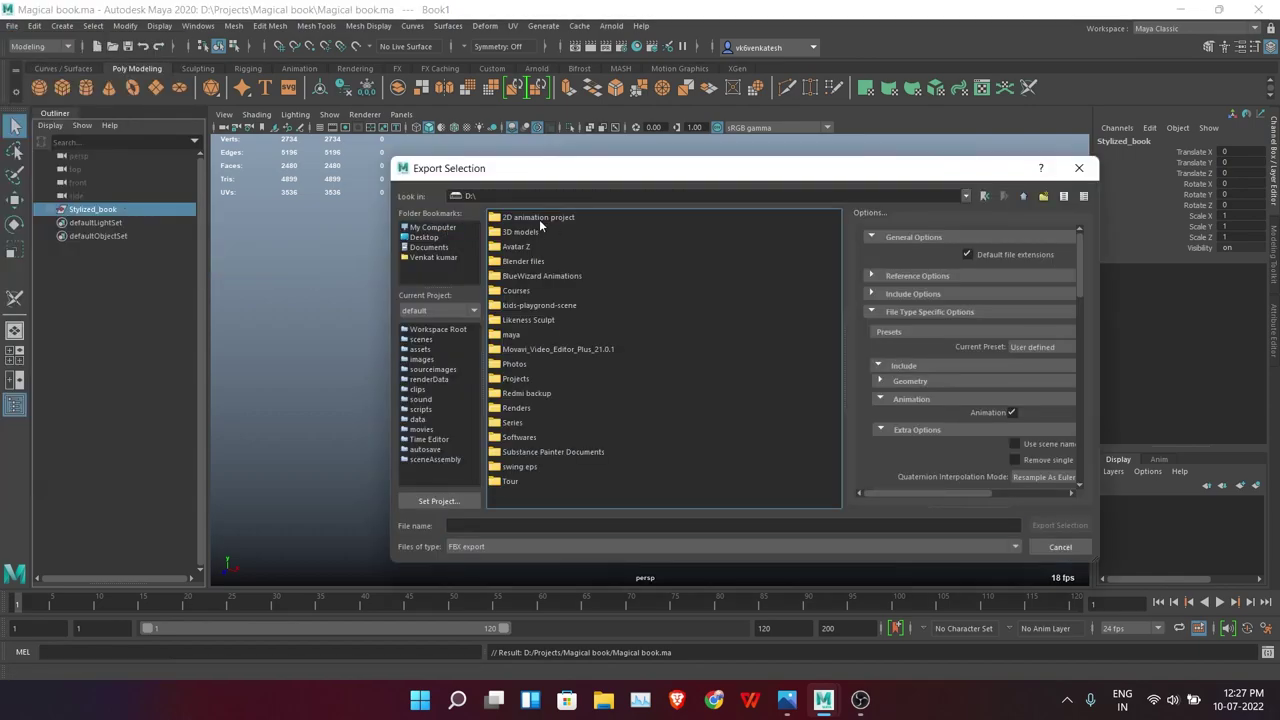
double_click(524, 386)
double_click(515, 275)
left_click(481, 527)
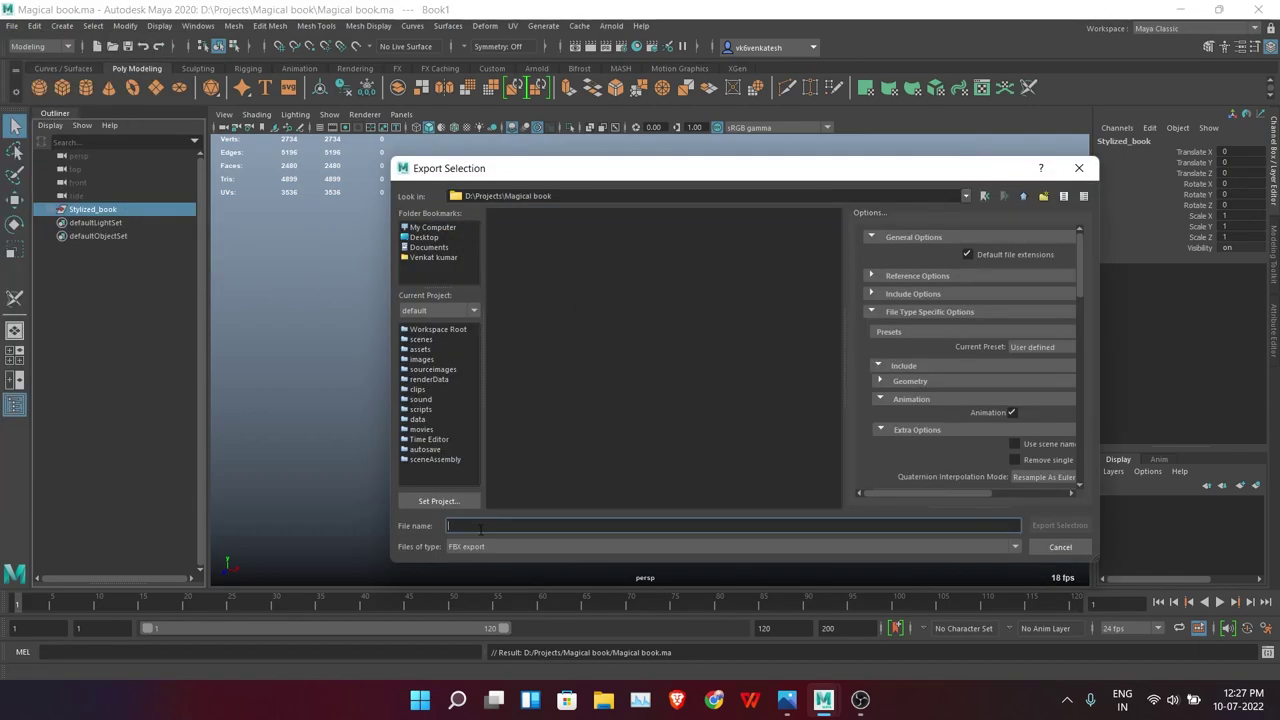
type("Book high")
key("Return")
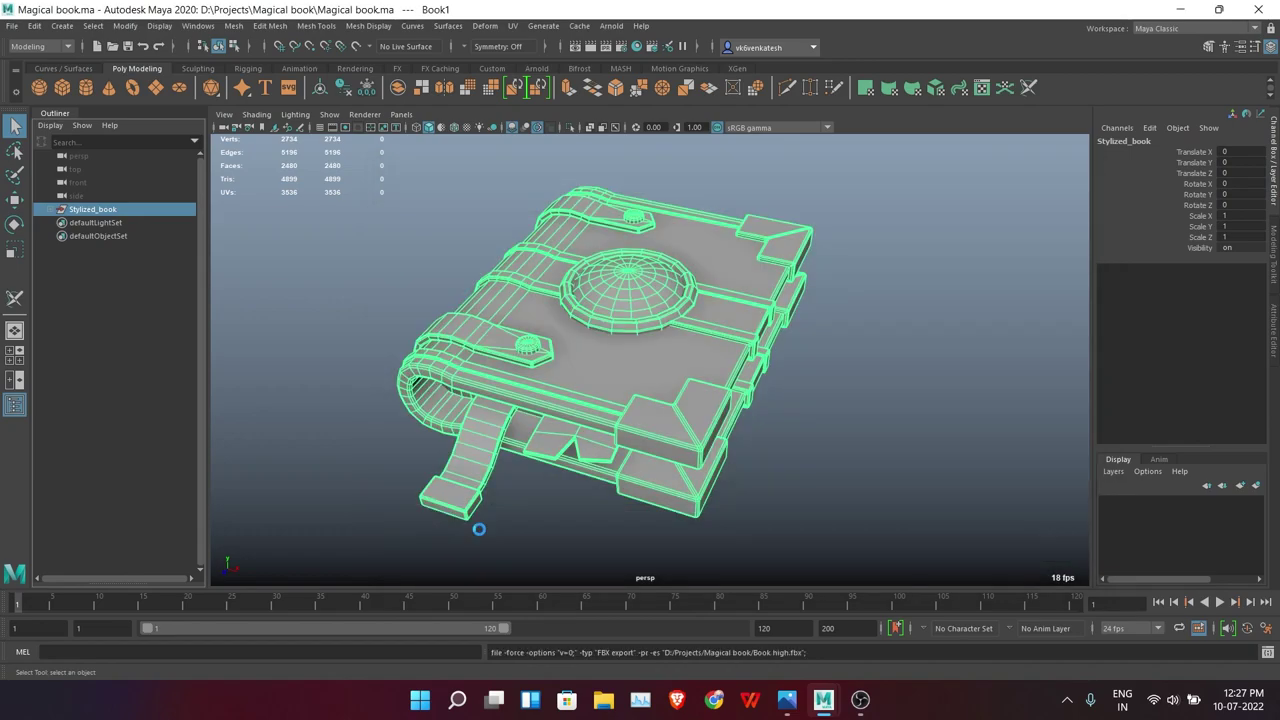
Rename all twelve parts from _high to _low with Search and Replace Names
left_click(367, 265)
left_click(50, 209)
left_click(92, 222)
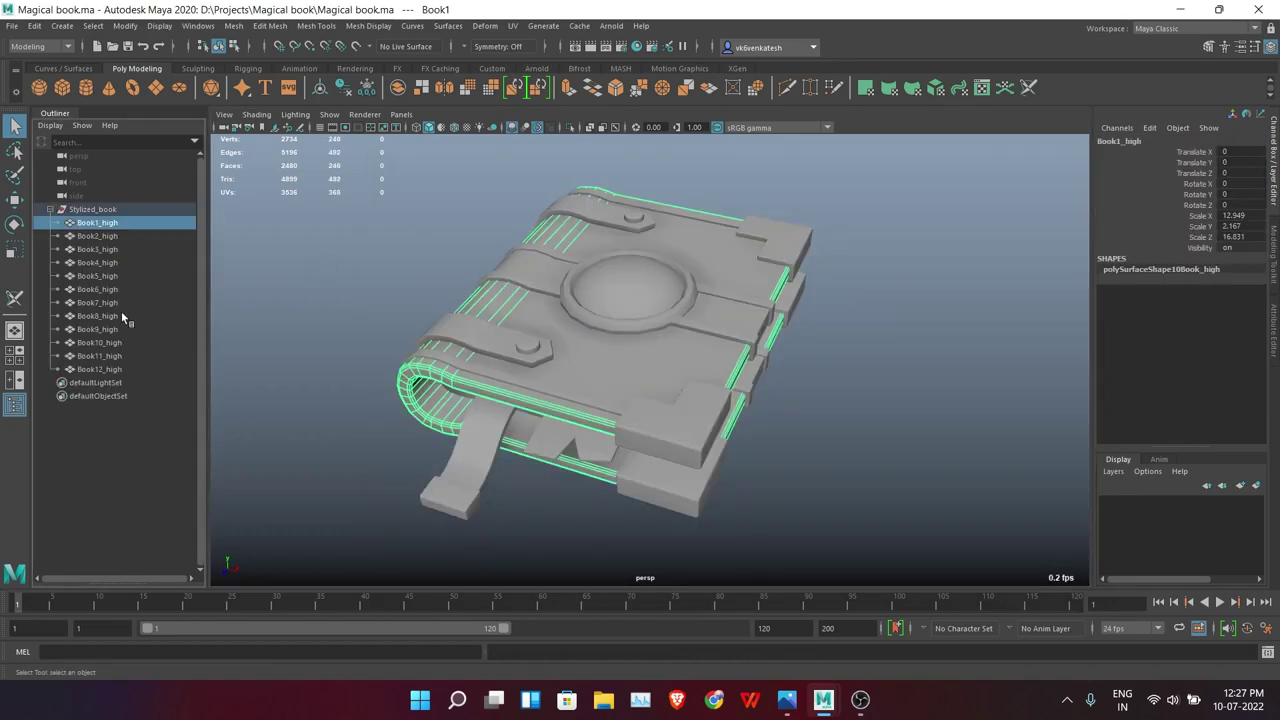
left_click(92, 369, "shift")
left_click(125, 26)
left_click(170, 247)
left_click(518, 228)
type("_low")
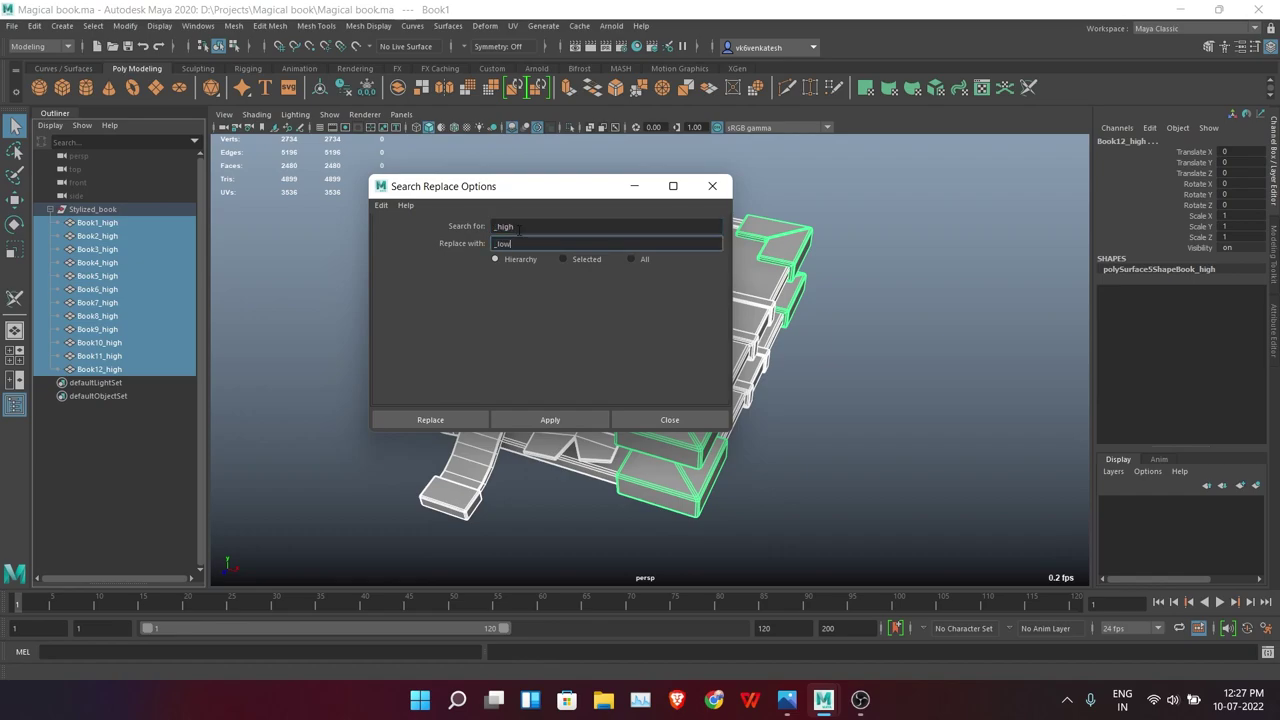
left_click(507, 420)
left_click(707, 186)
Export the Stylized_book selection again as the low FBX, then switch over to ZBrush
left_click(52, 209)
left_click(92, 209)
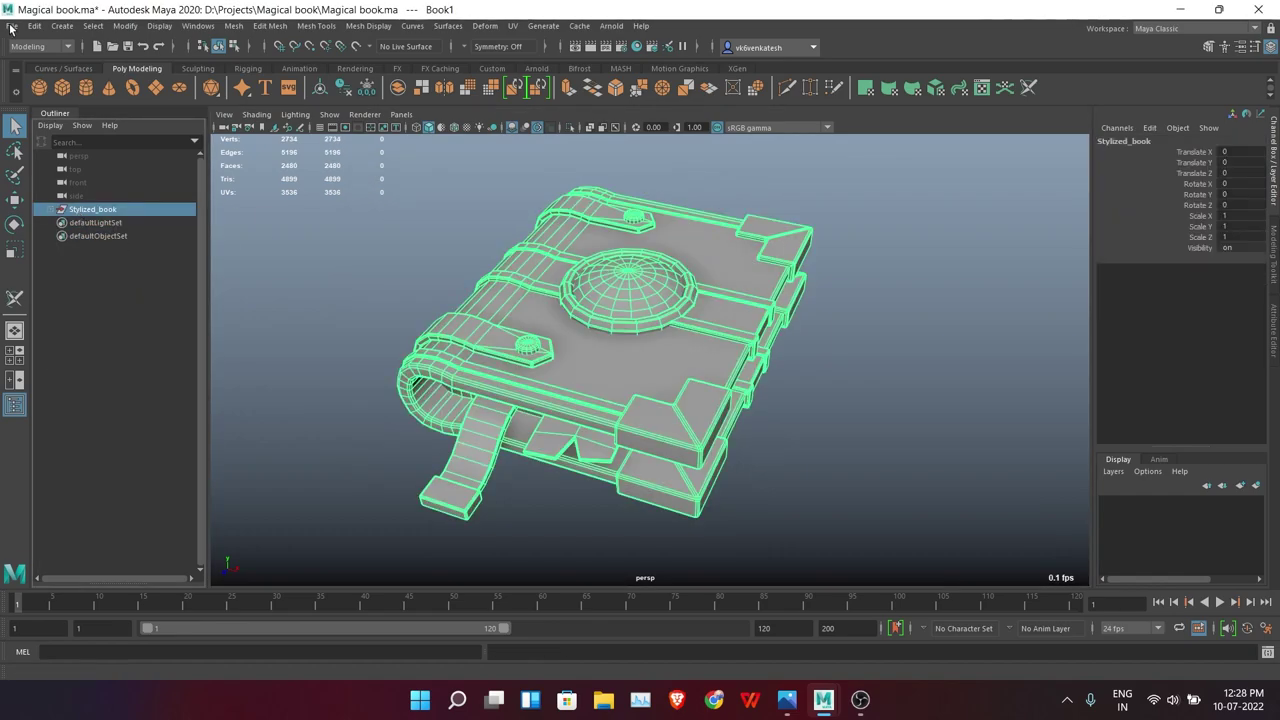
left_click(11, 25)
left_click(60, 232)
type("low")
key("Return")
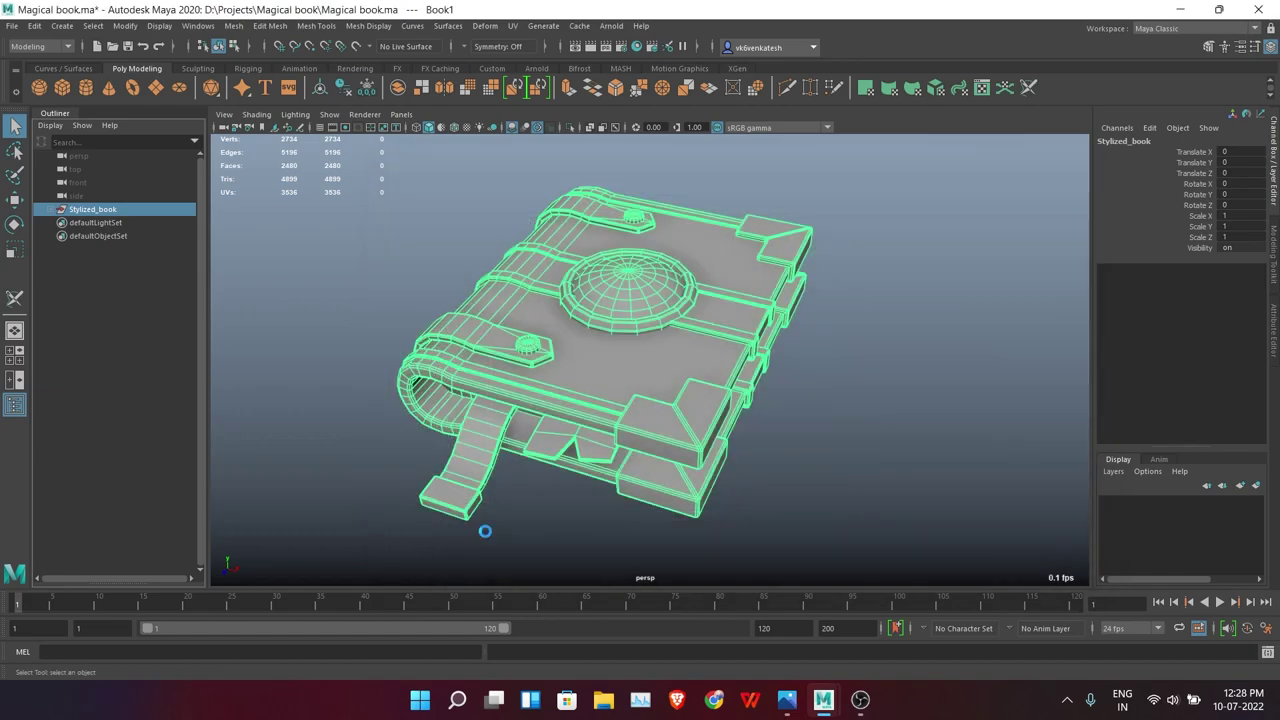
left_click(785, 379)
left_click(859, 700)
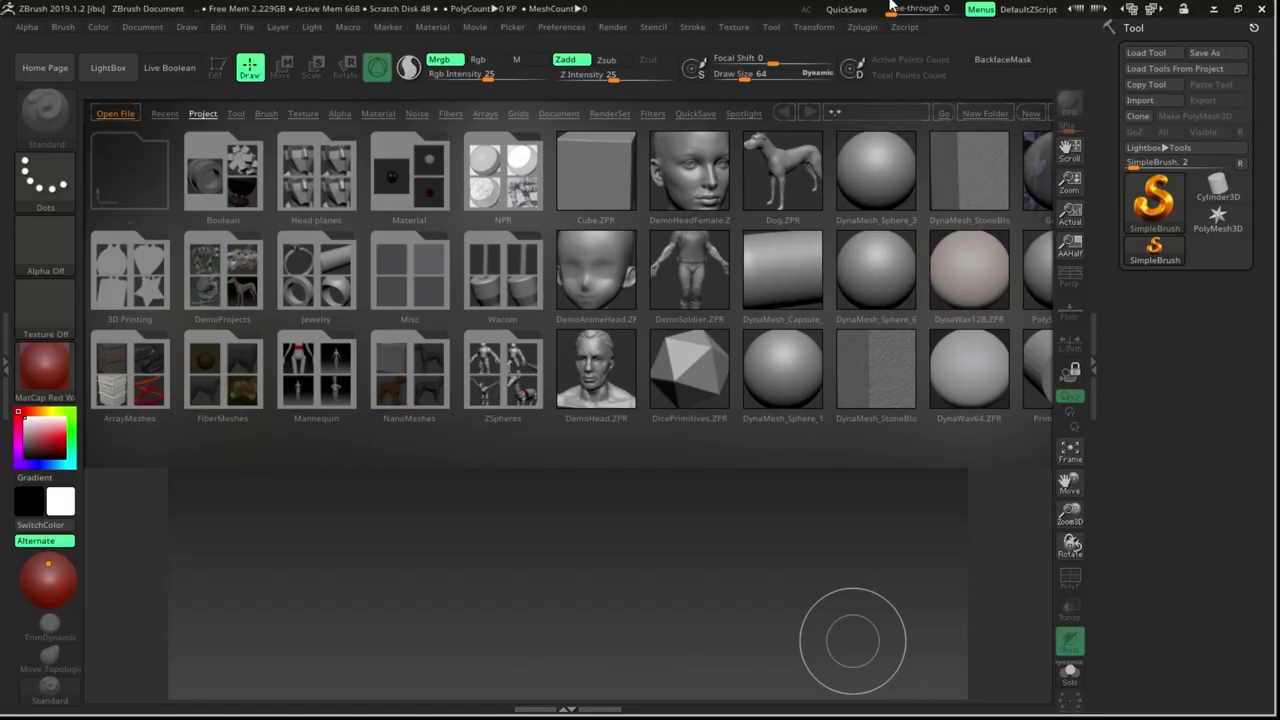
Open the saved book model and bring up the FBX import/export plugin options
double_click(782, 370)
left_click(862, 27)
left_click(917, 215)
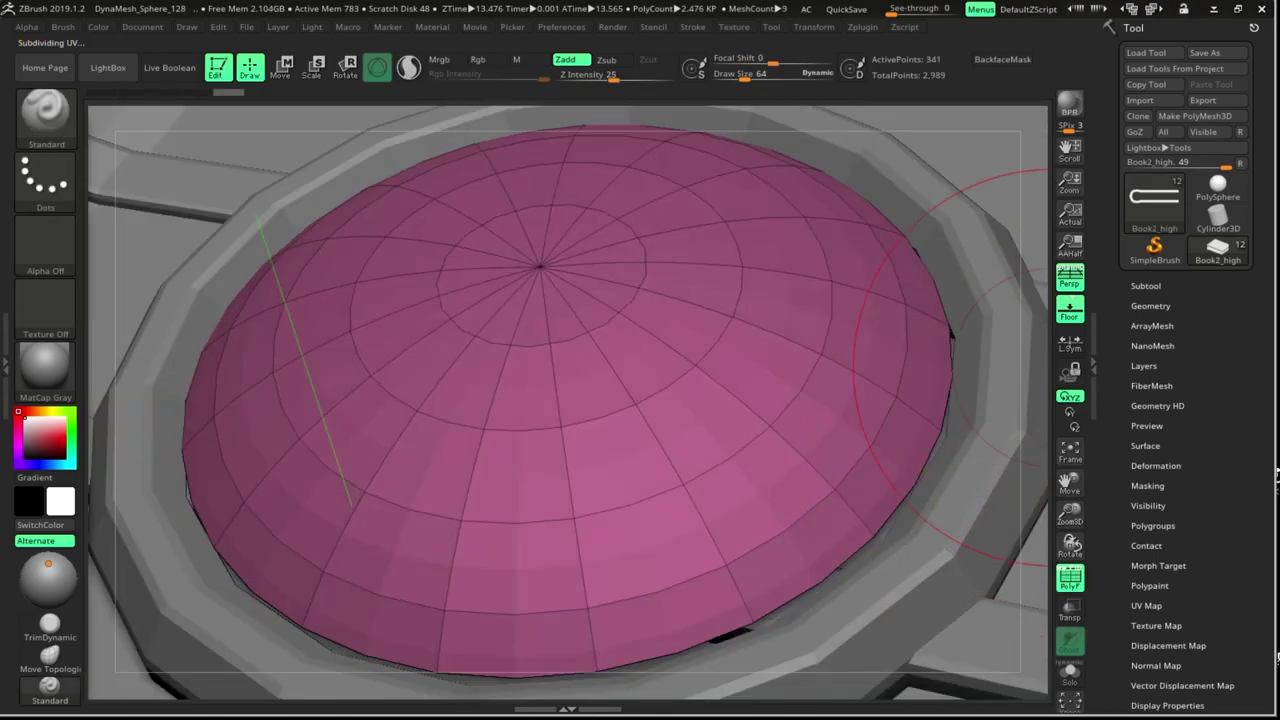
Isolate the central dome, test a denser ZRemesh, then subdivide it twice with ZModeler active
left_click(1150, 305)
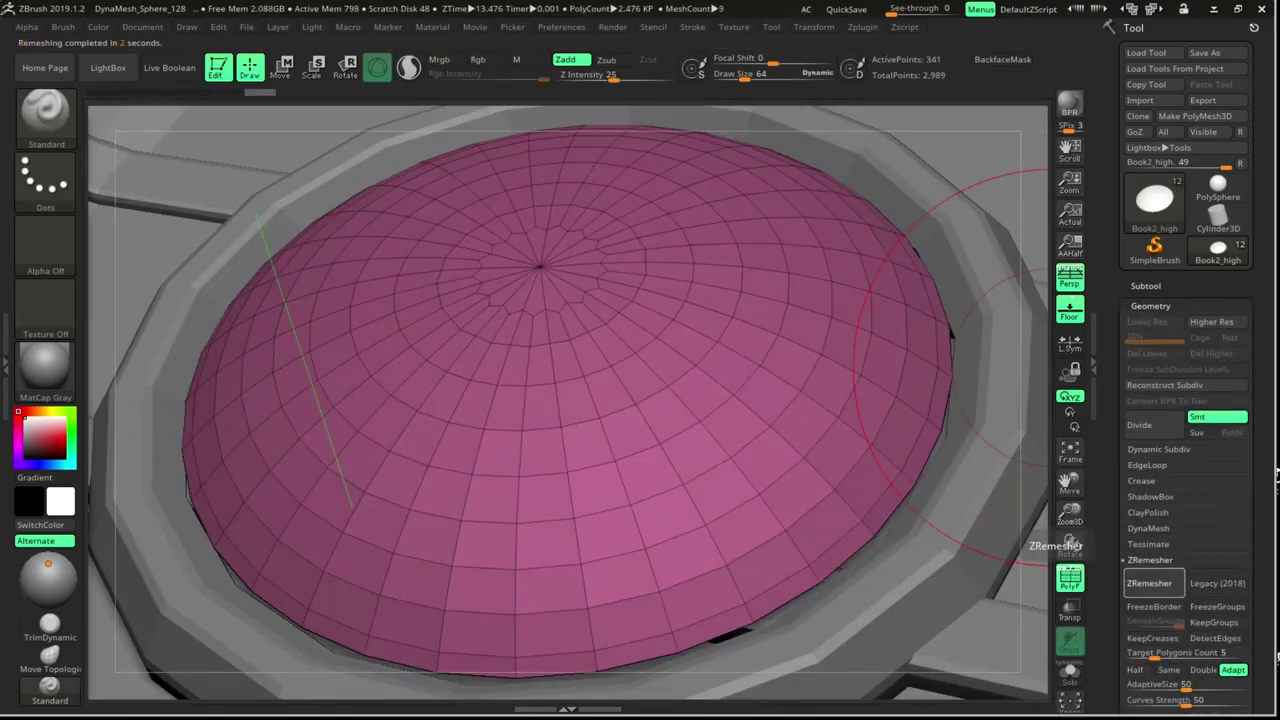
key("shift+f")
key("s")
left_click_drag(960, 528, 925, 528)
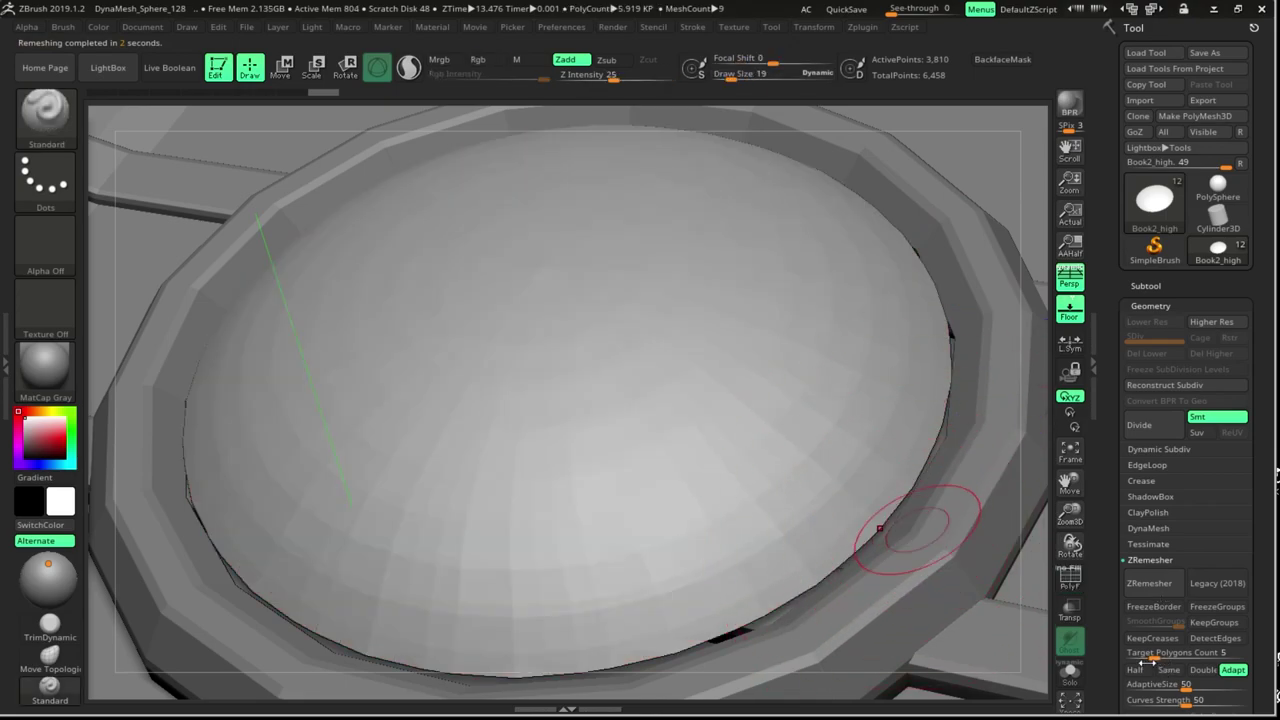
key("r")
key("ctrl+z")
left_click(1070, 672)
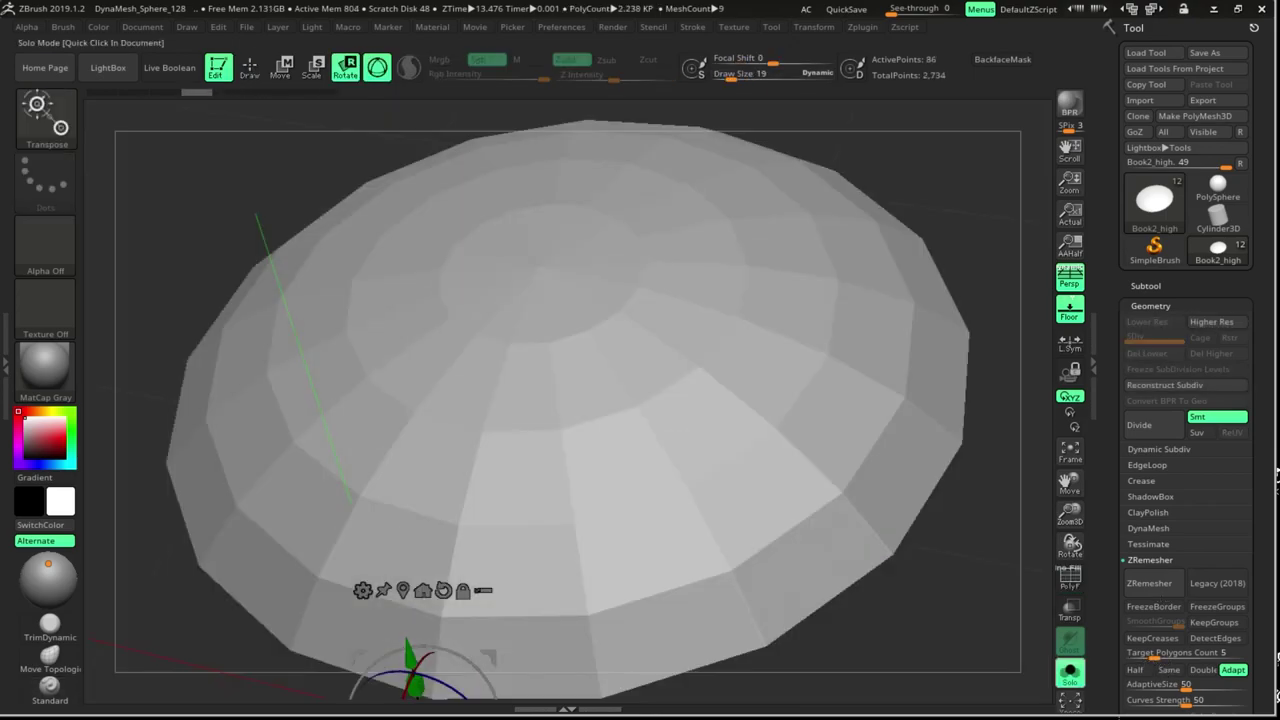
key("b")
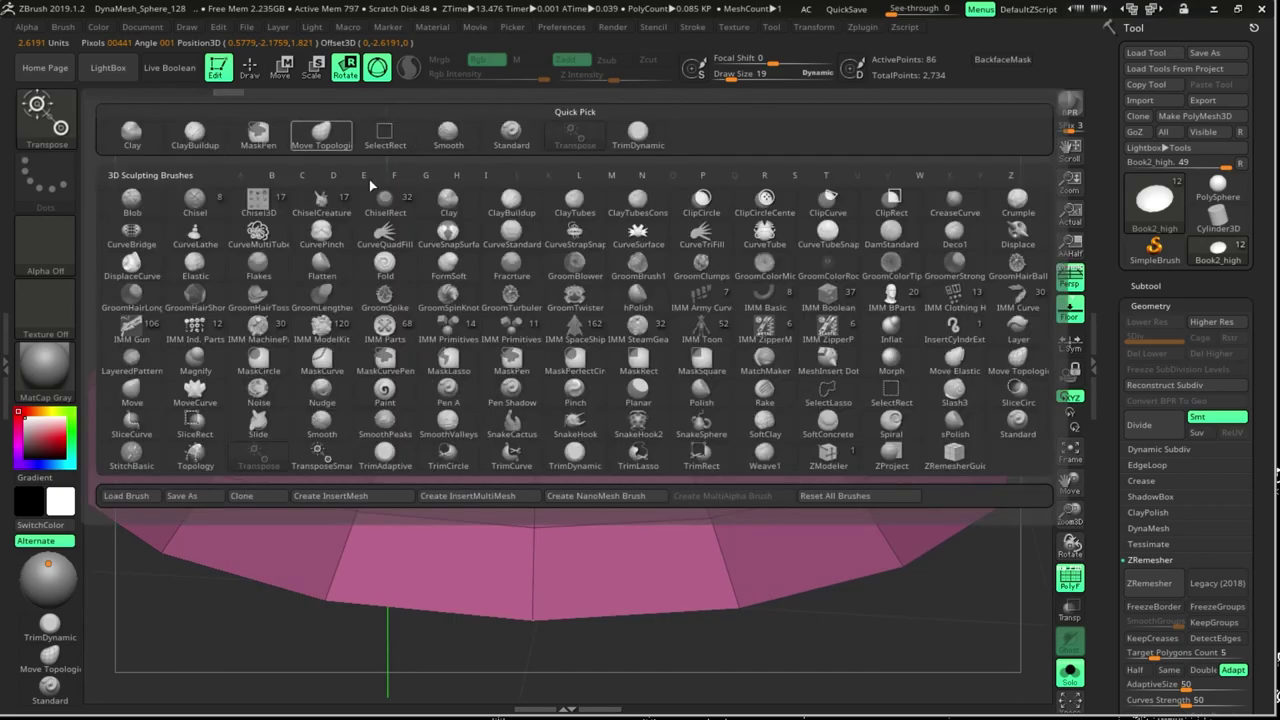
left_click(828, 452)
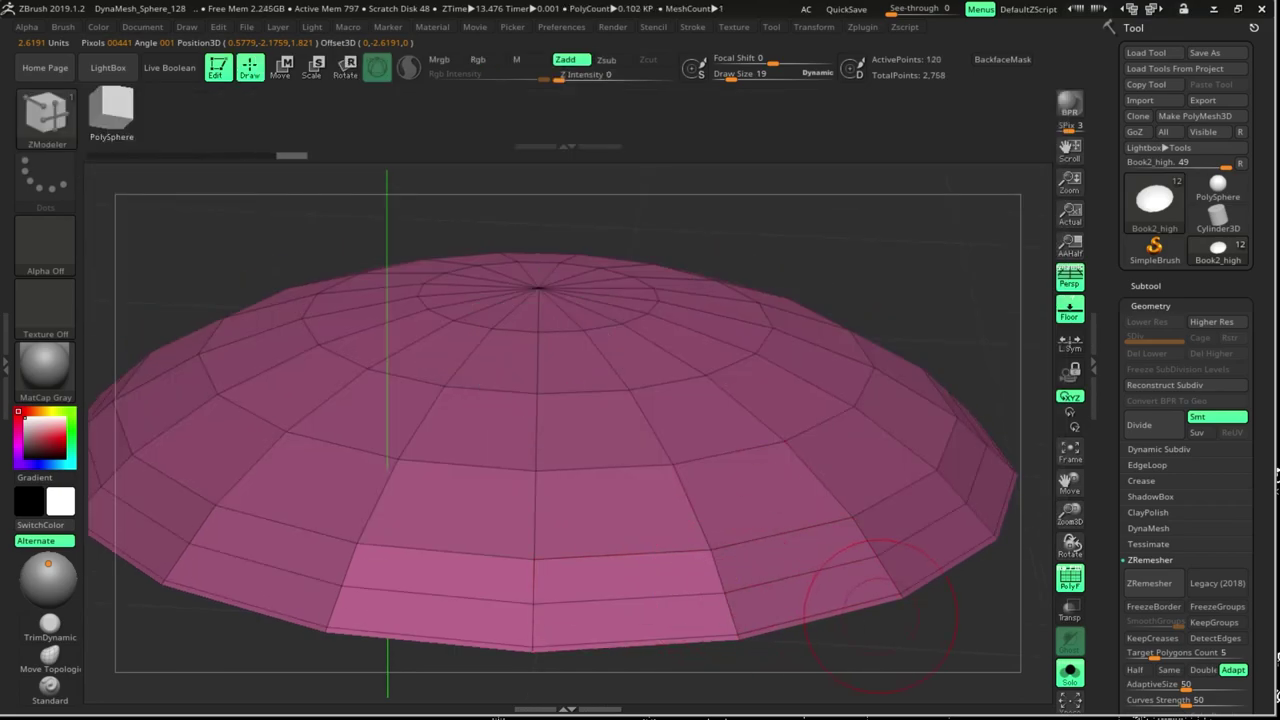
key("ctrl+shift+z")
key("ctrl+shift+z")
key("ctrl+shift+z")
key("ctrl+shift+z")
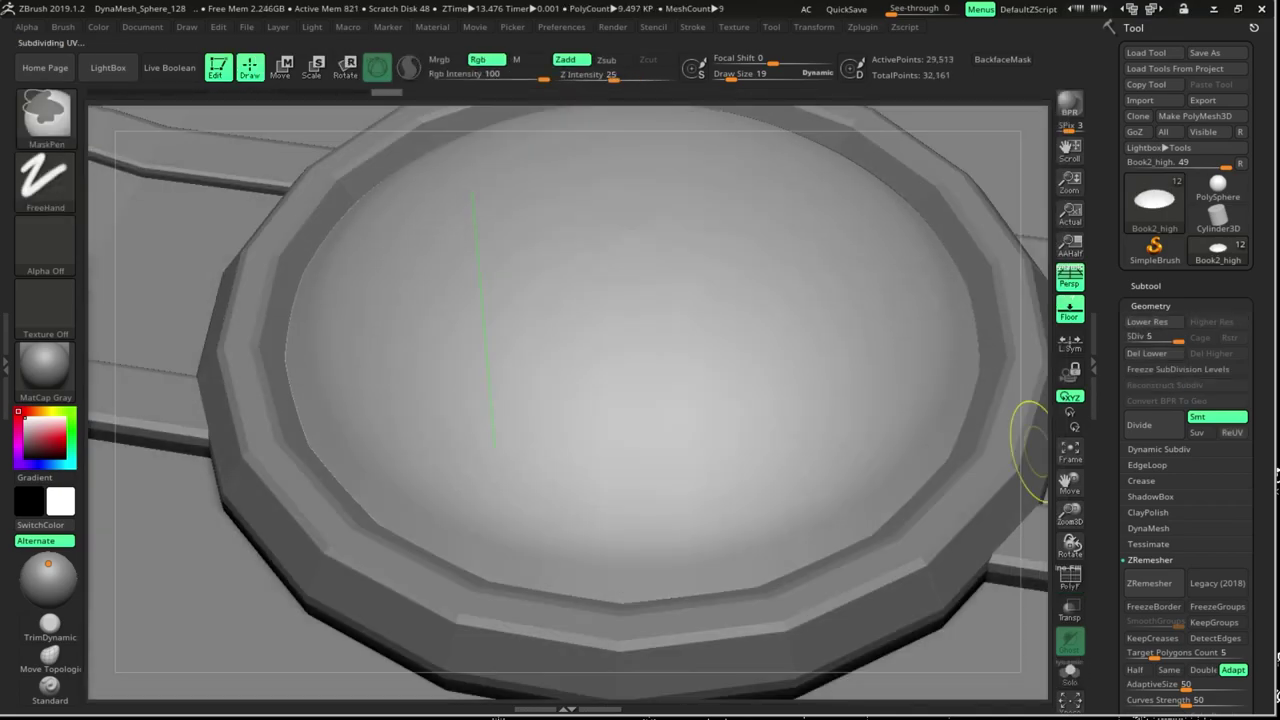
key("ctrl+shift+z")
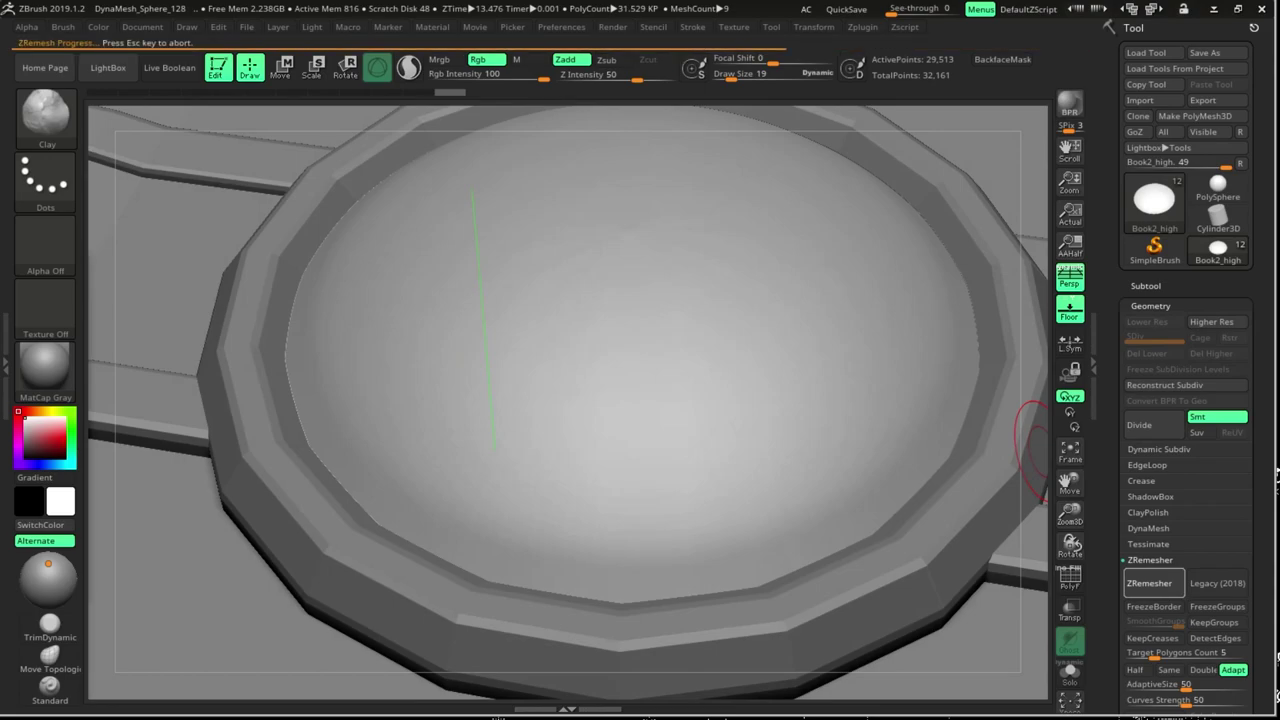
key("shift+f")
Solo the Book3_high ring and subdivide it up to SDiv 6, then show the whole book
key("shift+f")
key("ctrl+z")
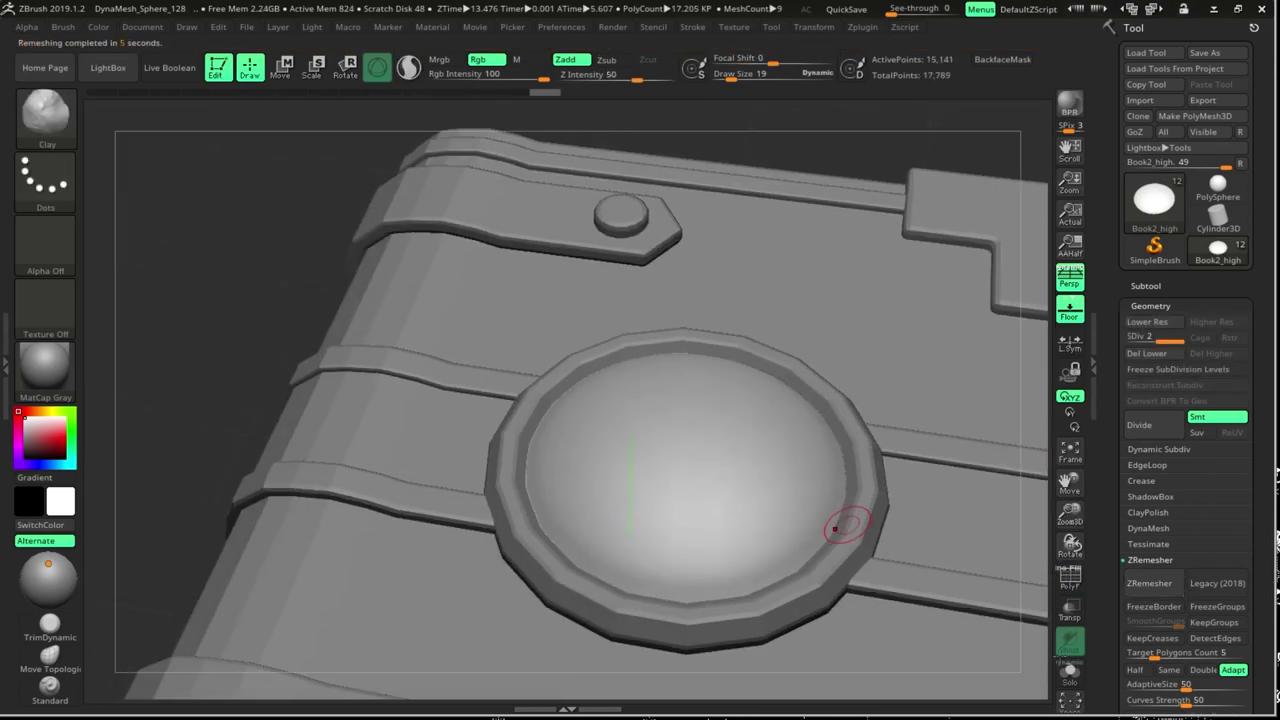
left_click(845, 527, "alt")
key("shift+f")
key("b")
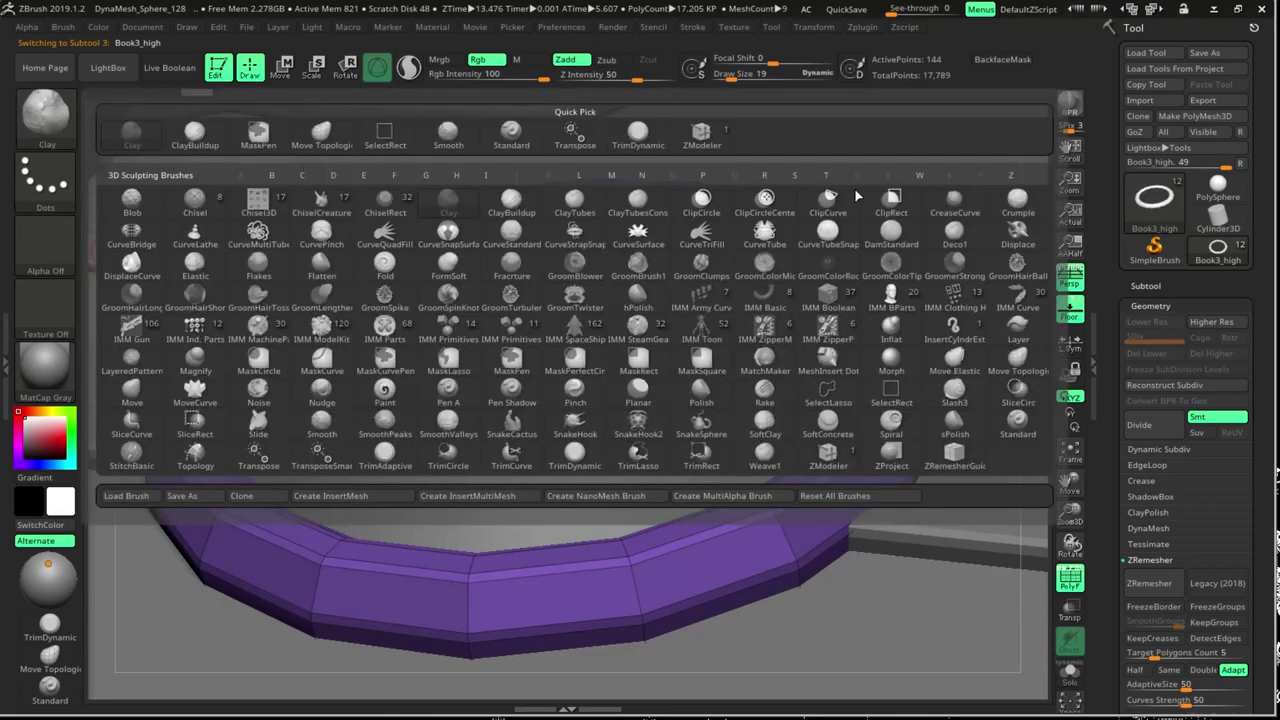
key("z")
key("m")
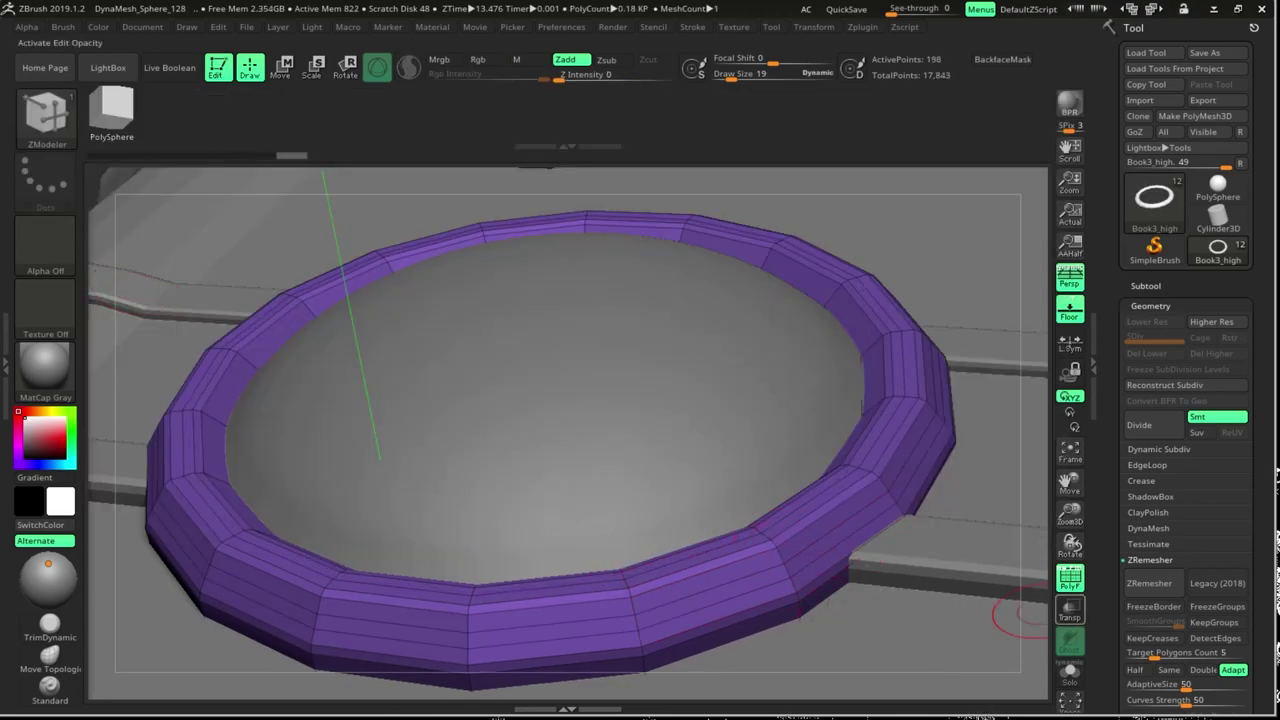
key("ctrl+shift+s")
left_click_drag(1020, 615, 880, 610)
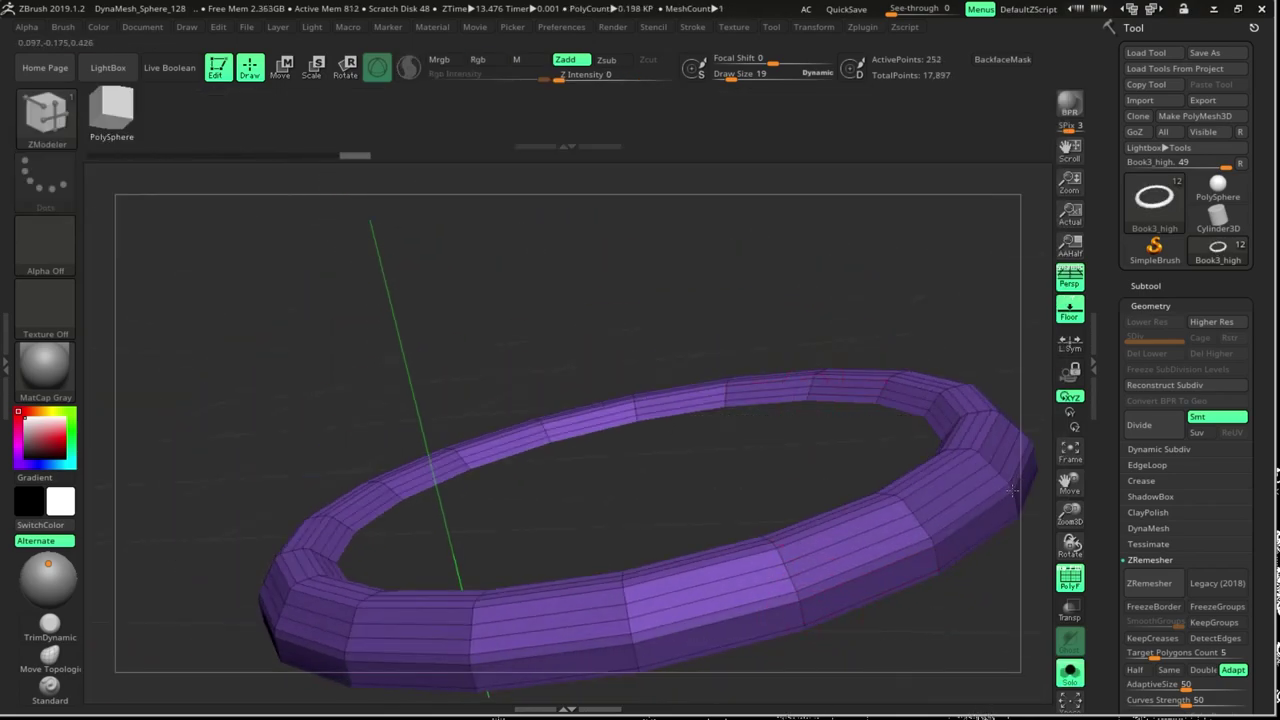
key("shift+f")
left_click(1070, 672)
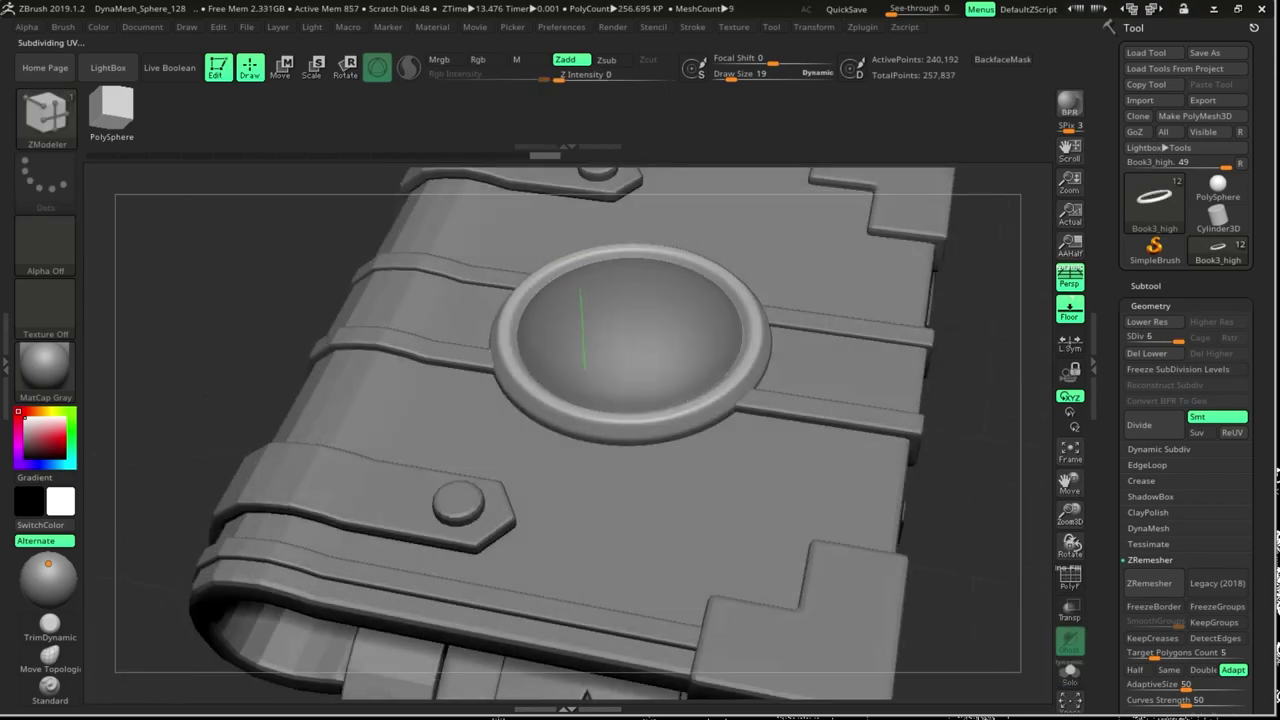
Select the Book4_high strap piece, solo it, and show its polygon wireframe
left_click(771, 406, "alt")
left_click(1070, 672)
mouse_move(990, 600)
left_mouse_down()
mouse_move(980, 640)
mouse_move(1085, 470)
left_mouse_up()
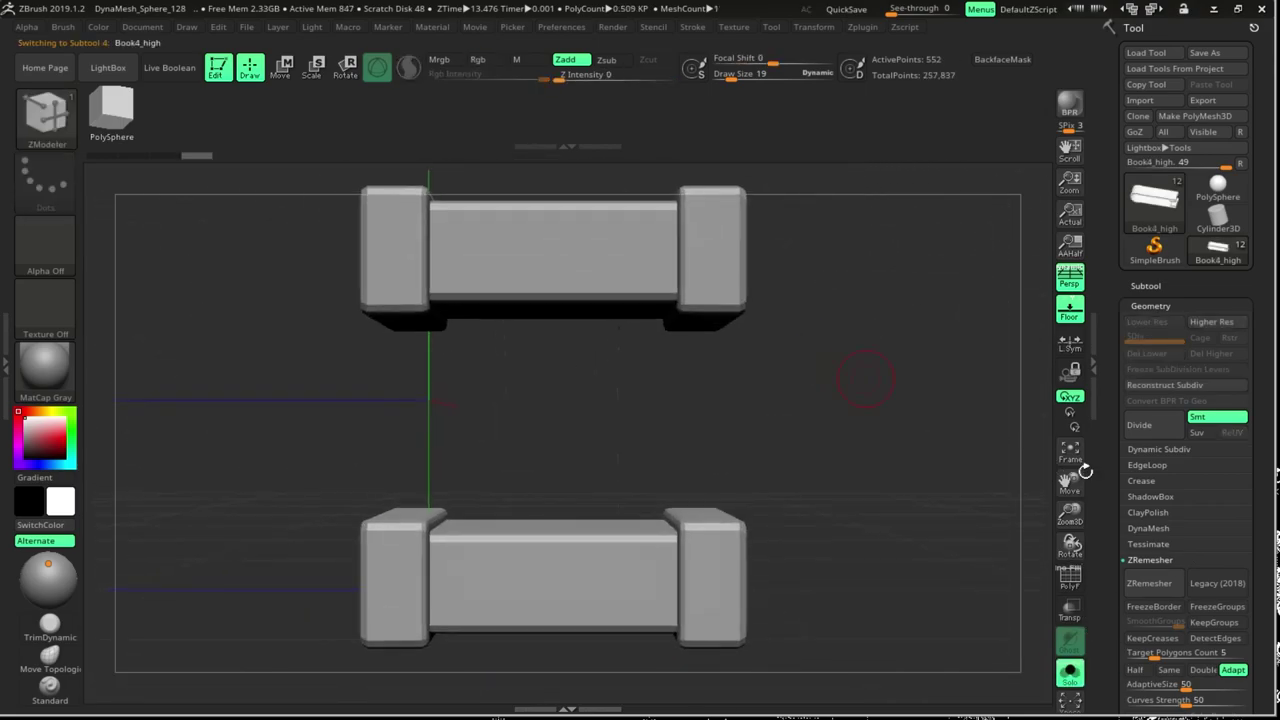
key("shift+f")
mouse_move(1000, 450)
left_mouse_down()
mouse_move(940, 540)
mouse_move(880, 594)
left_mouse_up()
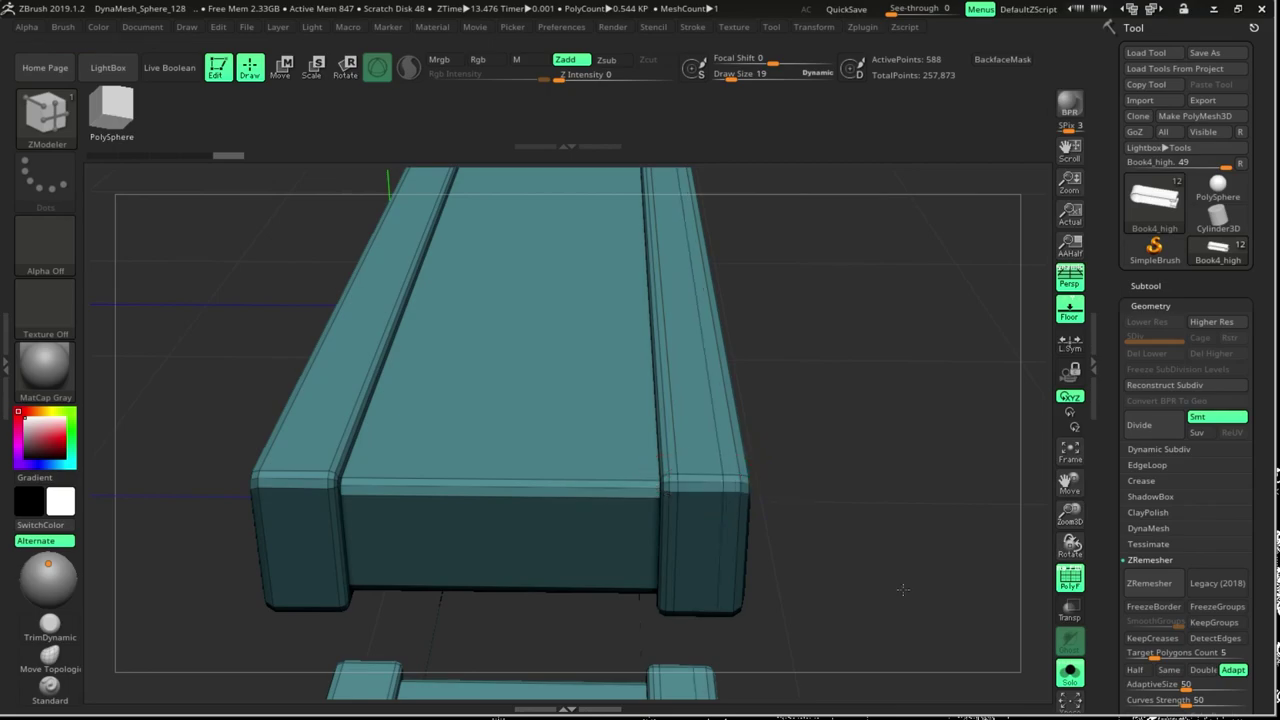
Insert support edge loops across the strap, its front face, long rail and end cap
left_click(407, 488)
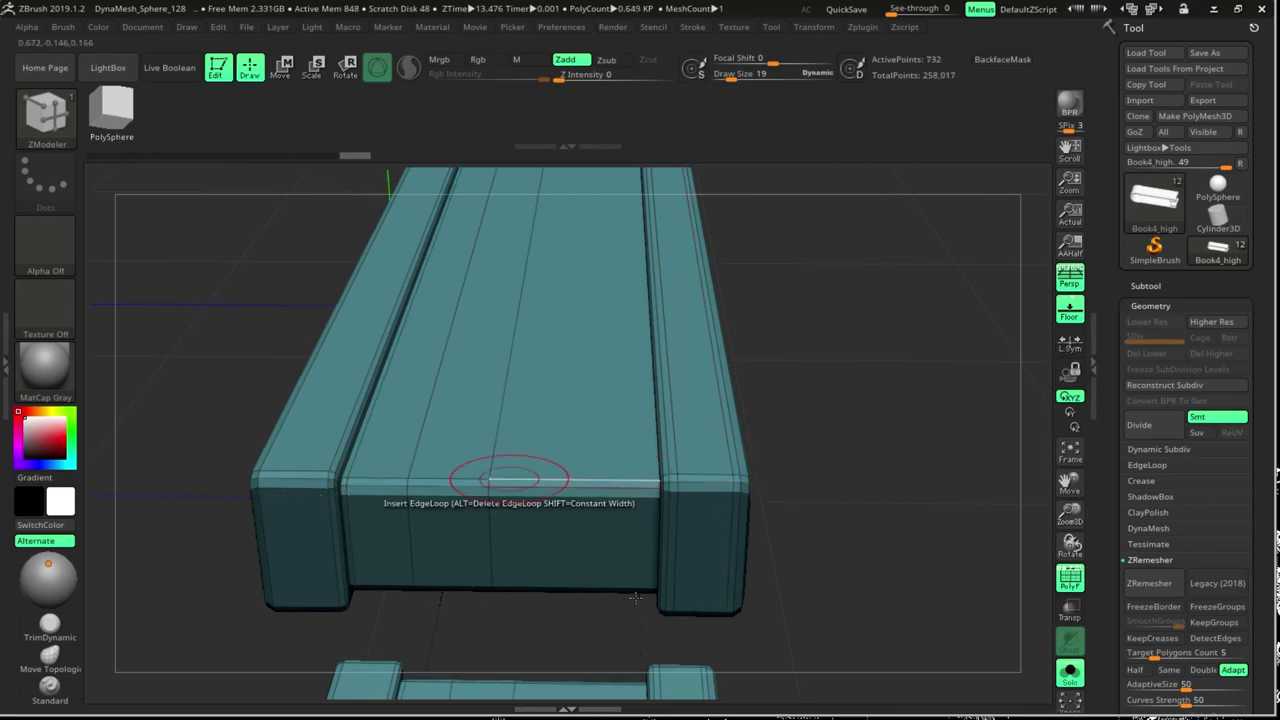
left_click(555, 486)
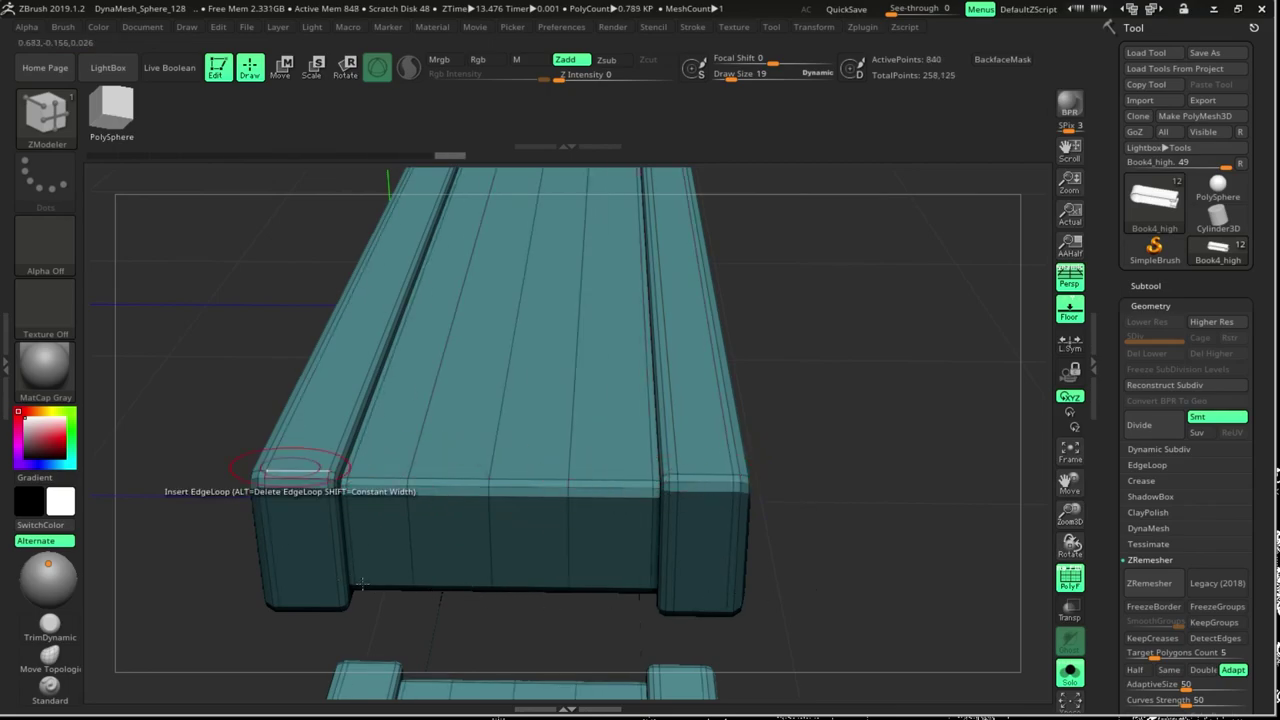
left_click_drag(851, 420, 400, 486)
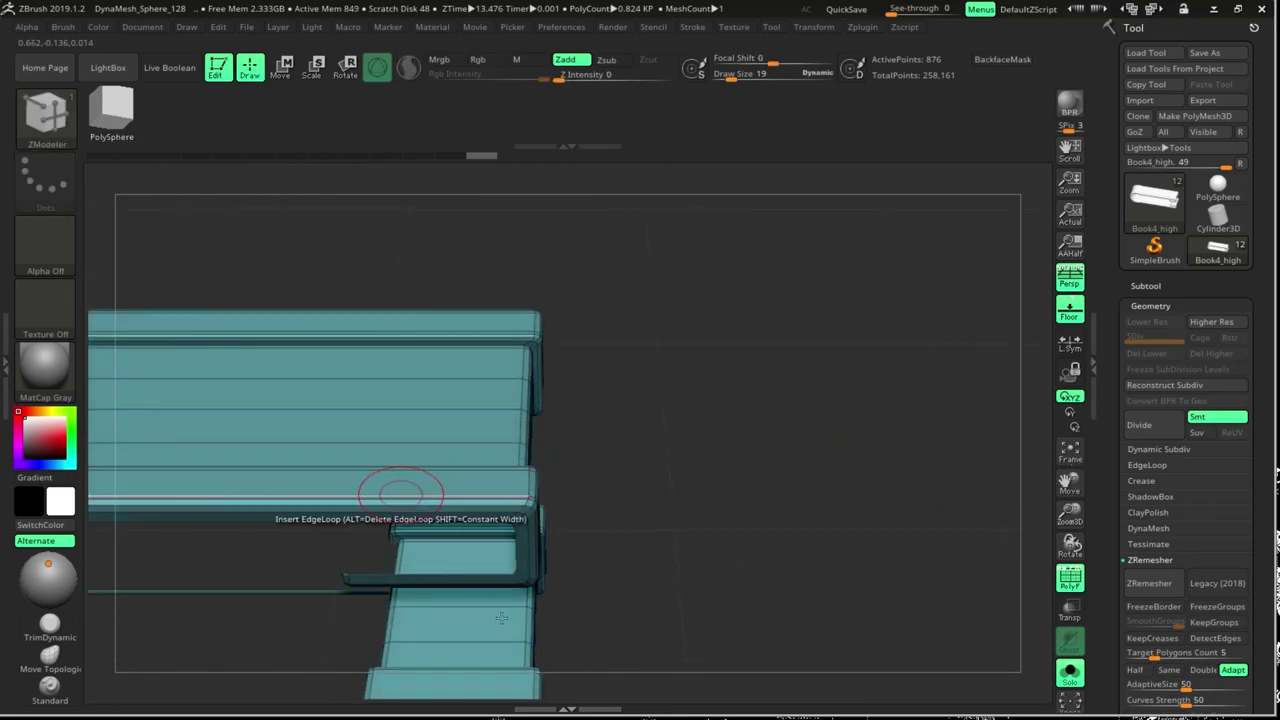
left_click(419, 440)
left_click(370, 440)
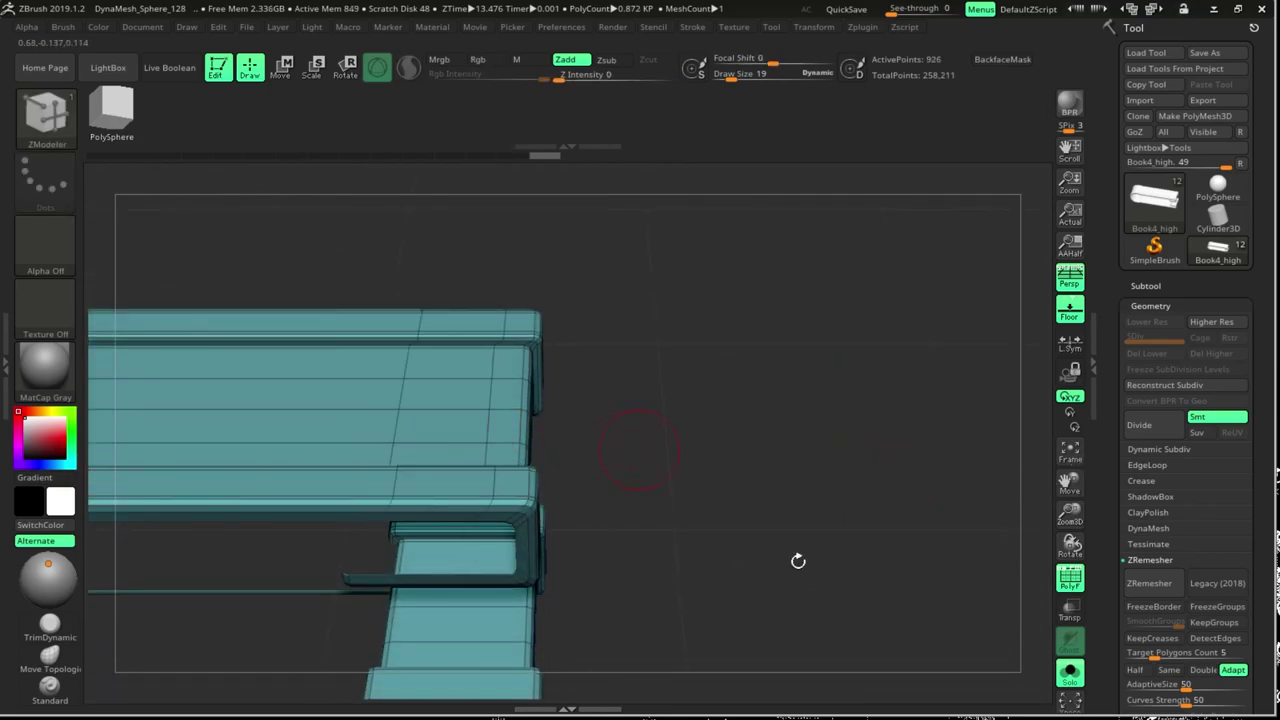
left_click_drag(797, 560, 590, 627)
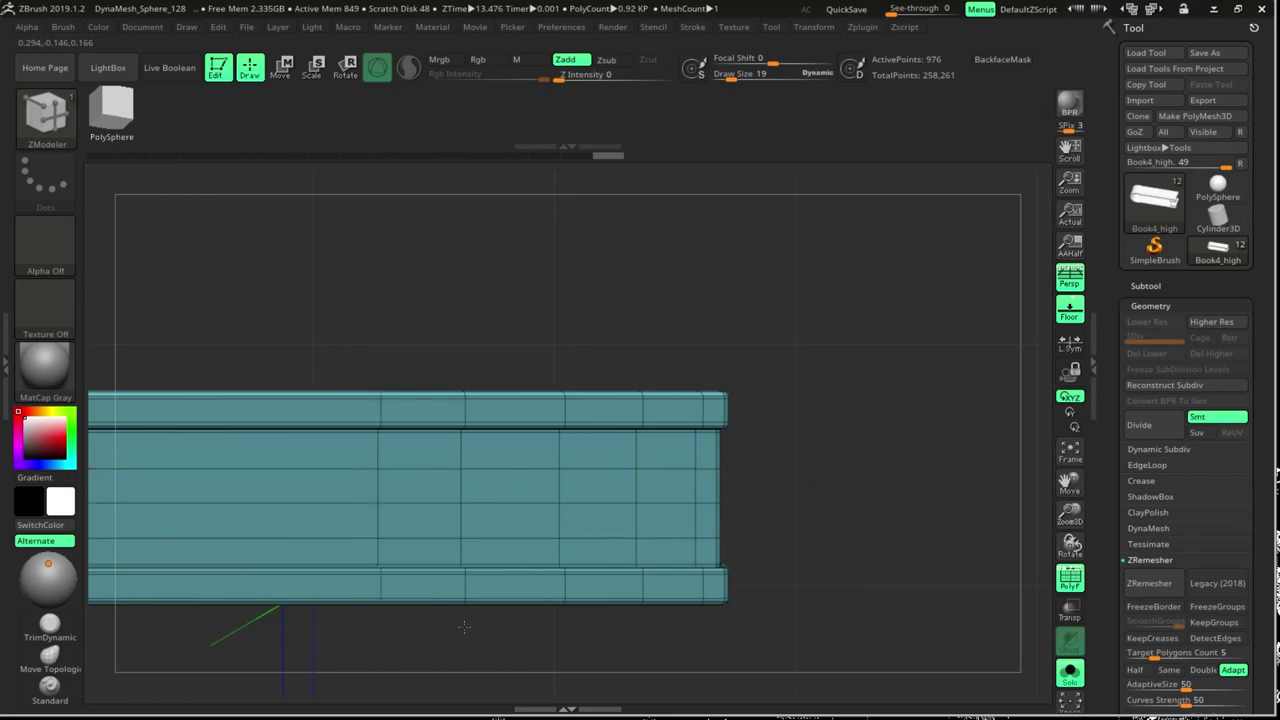
left_click(486, 494)
left_click_drag(508, 388, 905, 383)
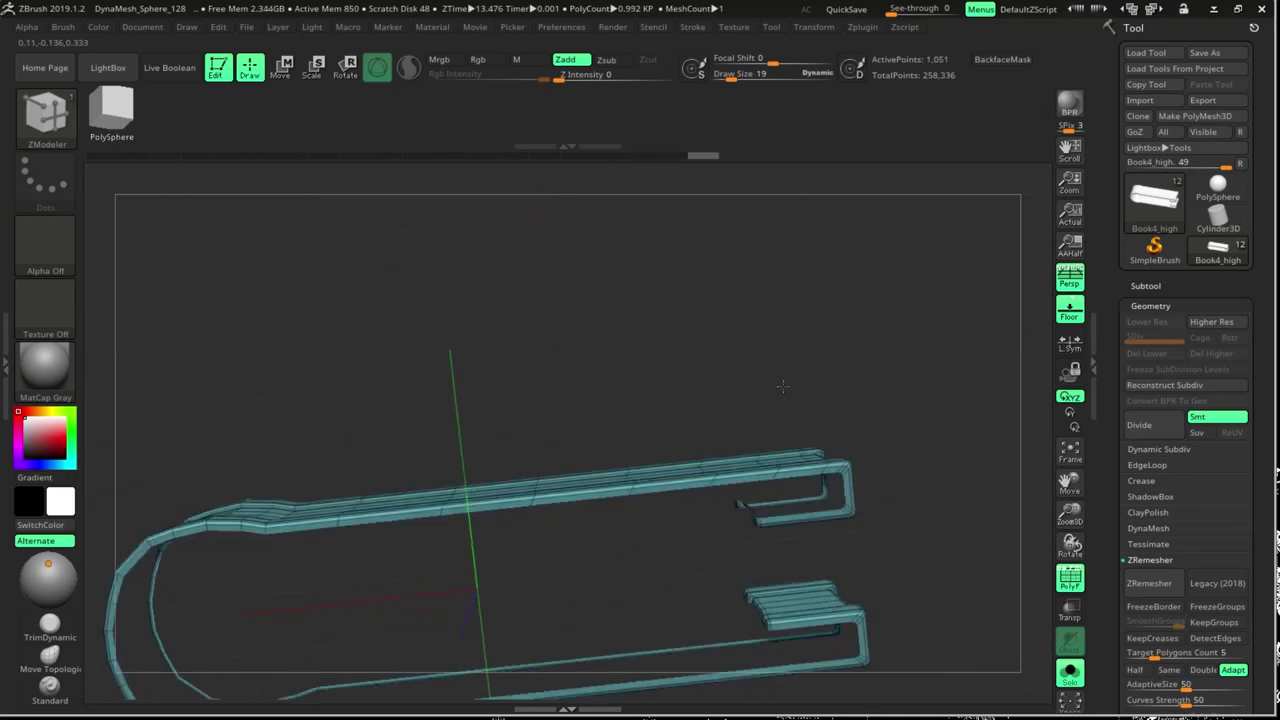
left_click(920, 380)
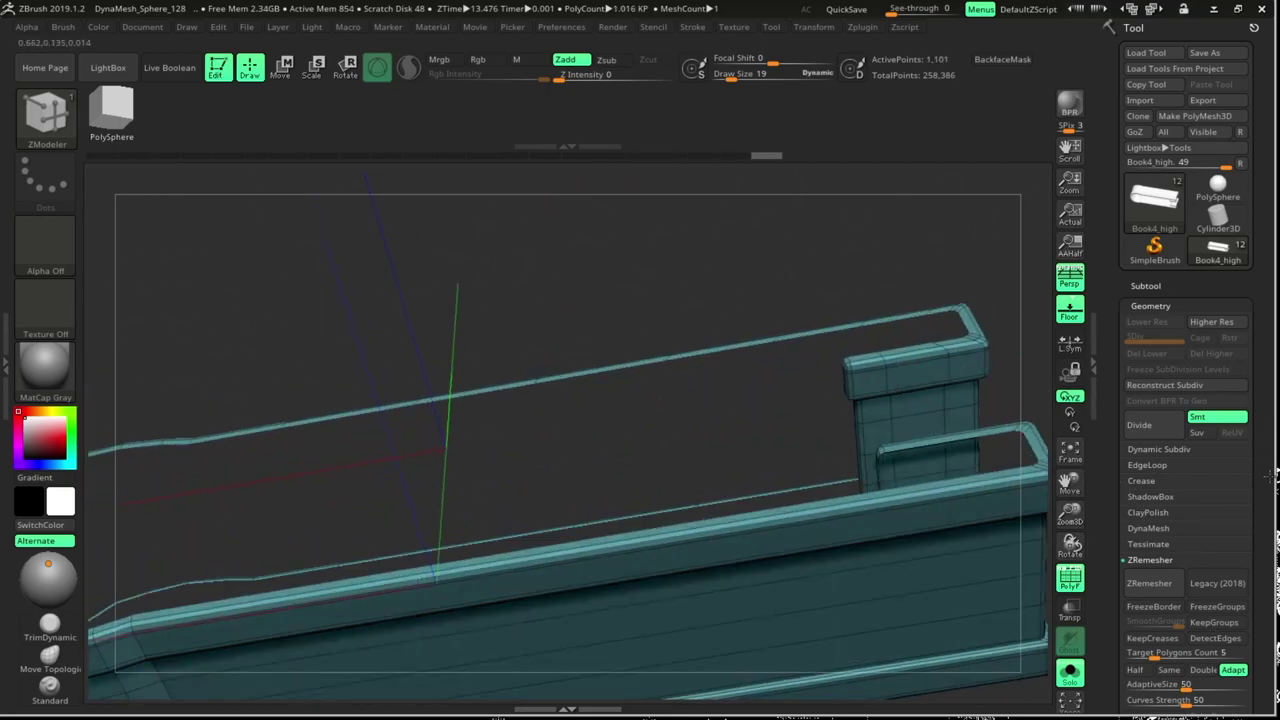
mouse_move(760, 250)
left_mouse_down()
mouse_move(910, 490)
mouse_move(893, 340)
left_mouse_up()
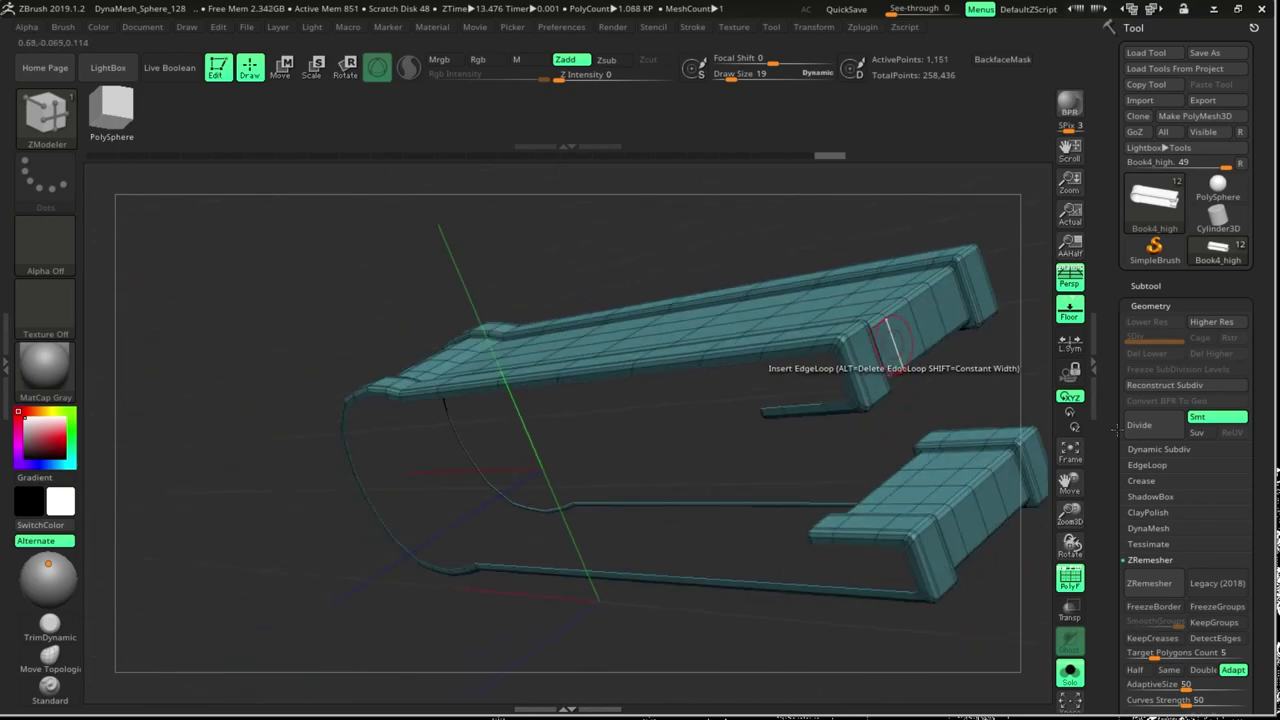
left_click(935, 515)
Add edge loops across the part's front, its lower band, and the small clasp tab
left_click_drag(900, 560, 610, 540)
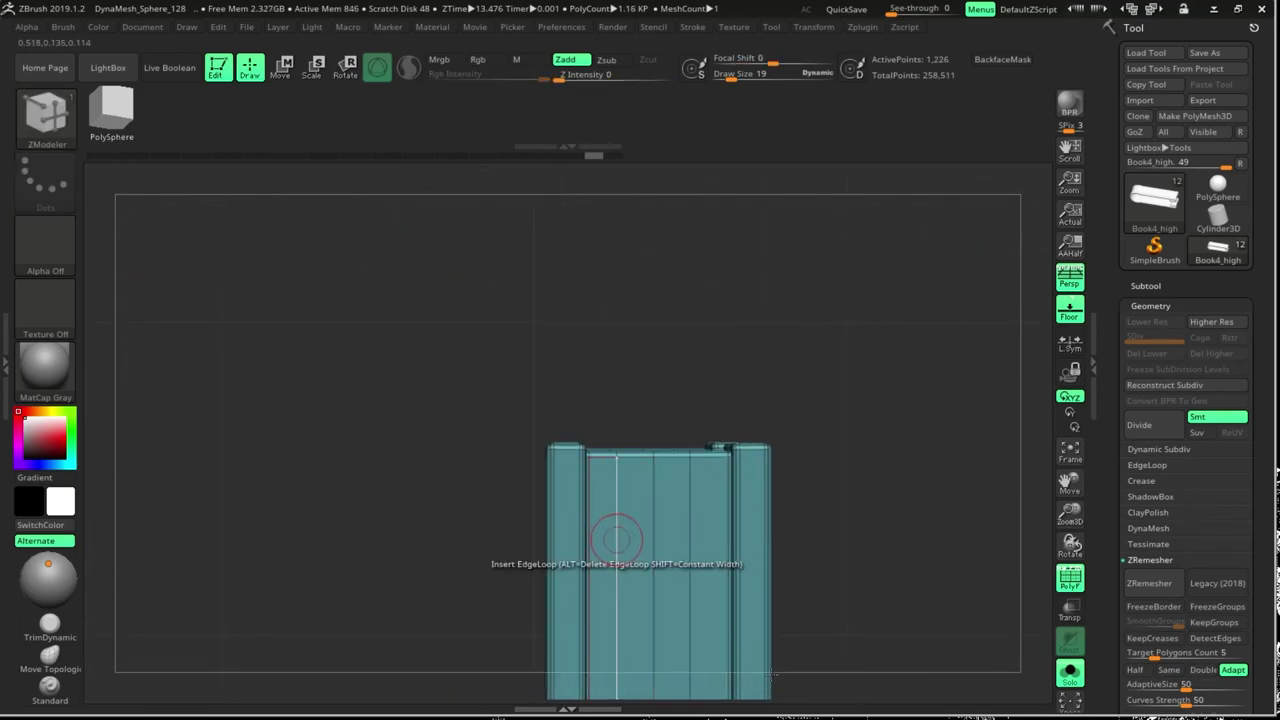
left_click(614, 543)
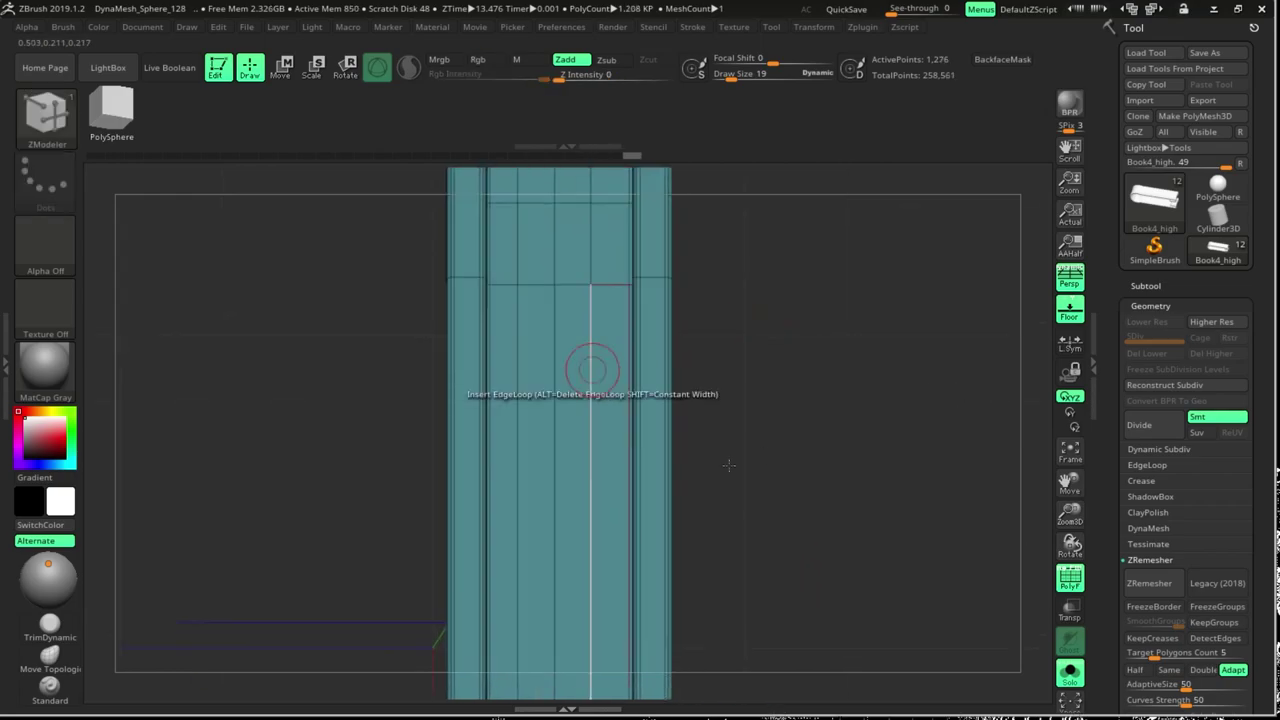
right_click_drag(614, 543, 516, 385, "alt")
left_click(516, 480)
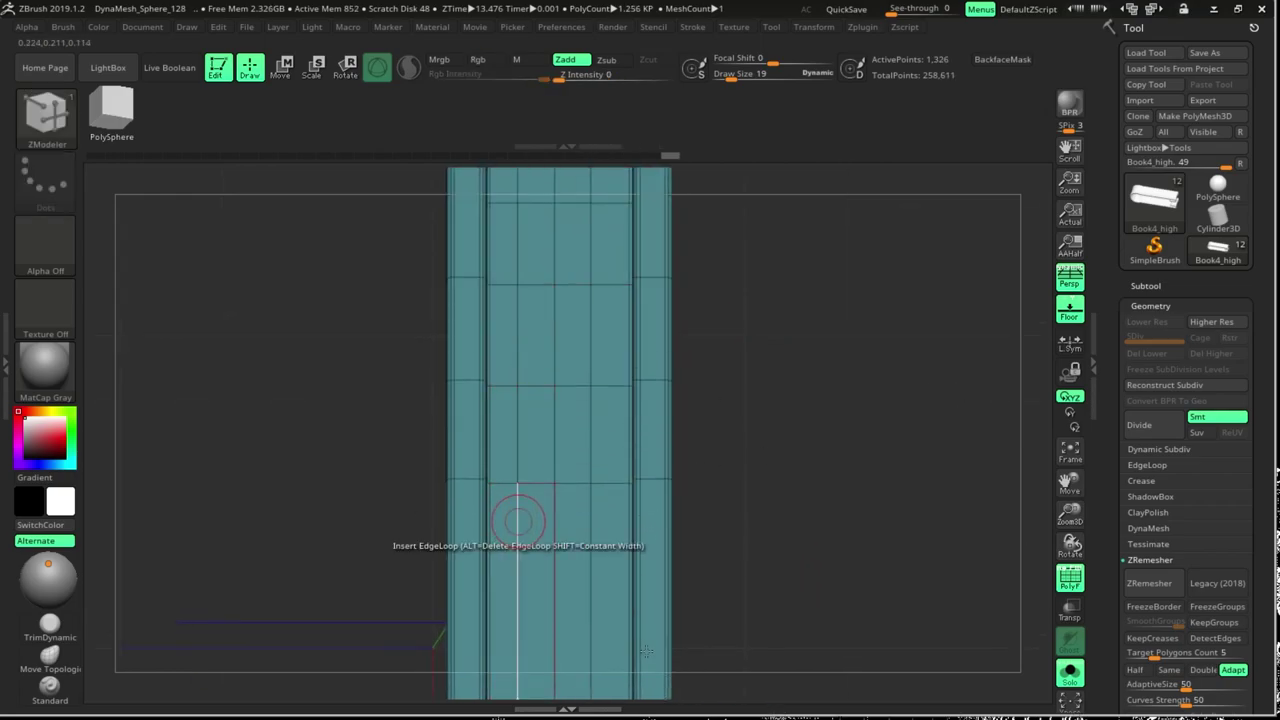
right_click_drag(756, 553, 773, 450, "alt")
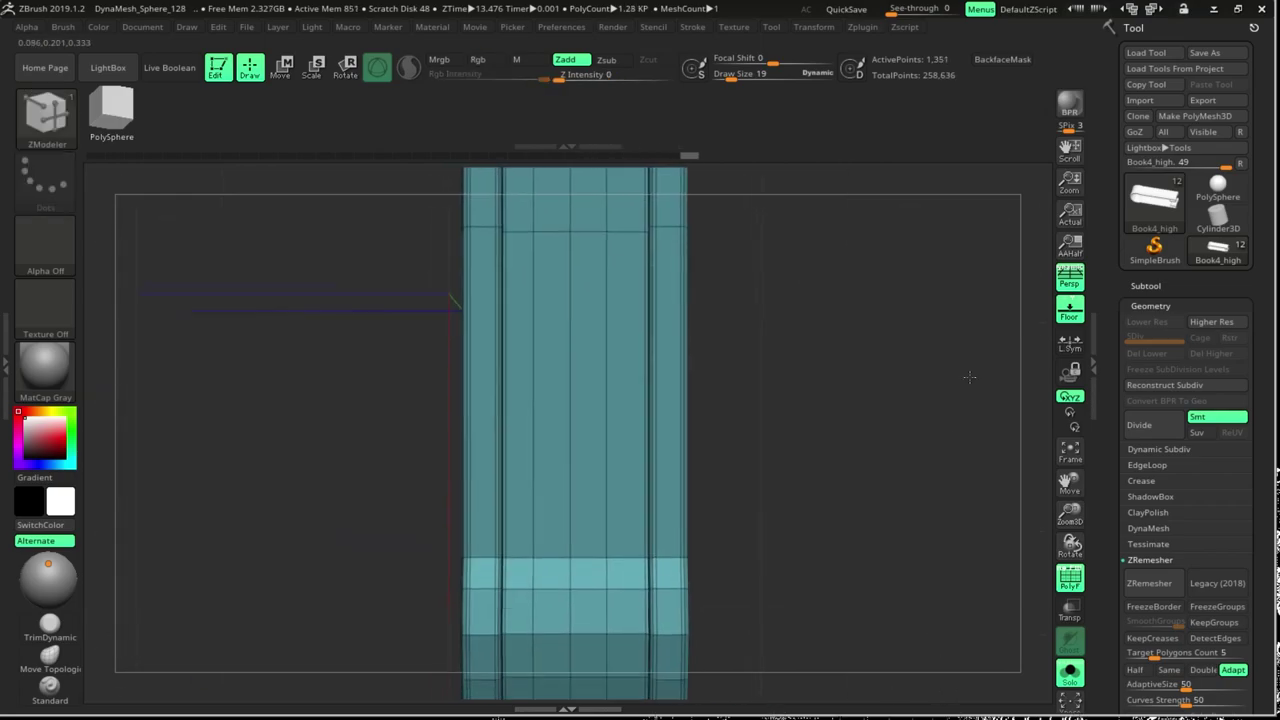
left_click(667, 481)
key("shift+f")
left_click_drag(777, 414, 954, 579)
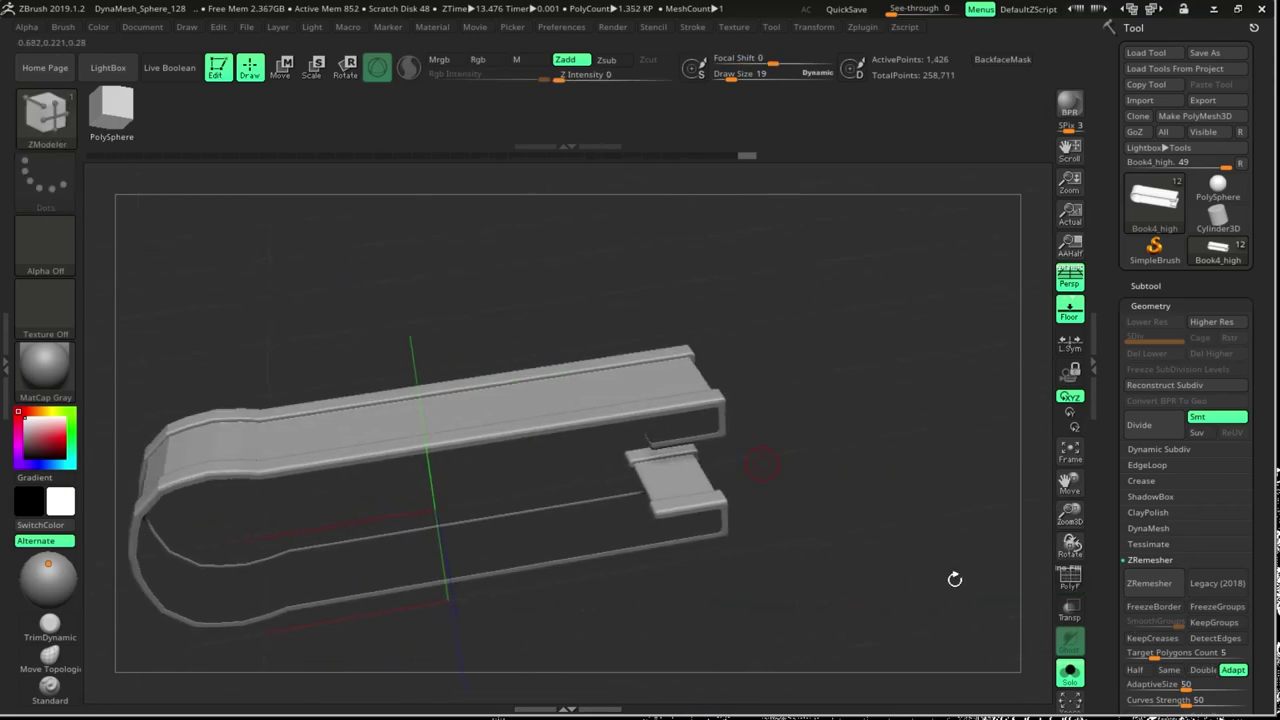
mouse_move(954, 579)
right_mouse_down("ctrl")
mouse_move(903, 497)
mouse_move(700, 436)
right_mouse_up("ctrl")
key("shift+f")
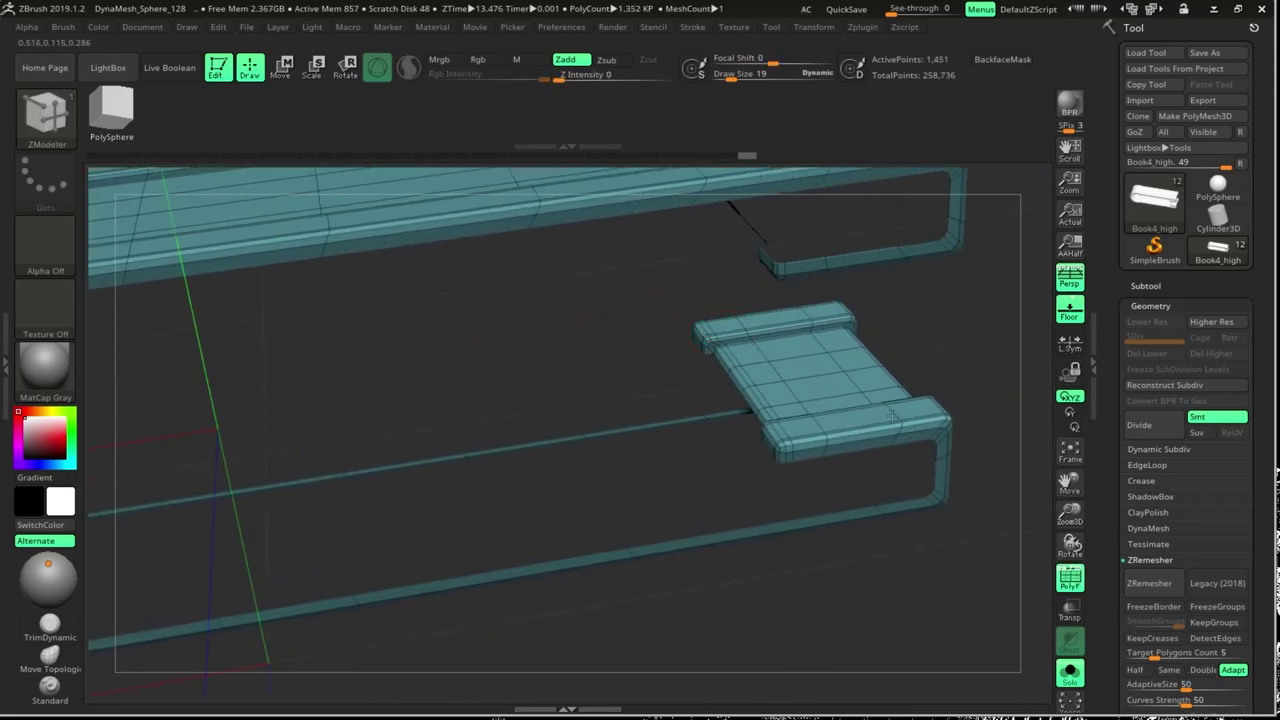
mouse_move(893, 416)
right_mouse_down()
mouse_move(812, 399)
mouse_move(885, 422)
right_mouse_up()
left_click(814, 371)
Subdivide the Book4_high clasp once with Ctrl+D and inspect the smoothed result
key("s")
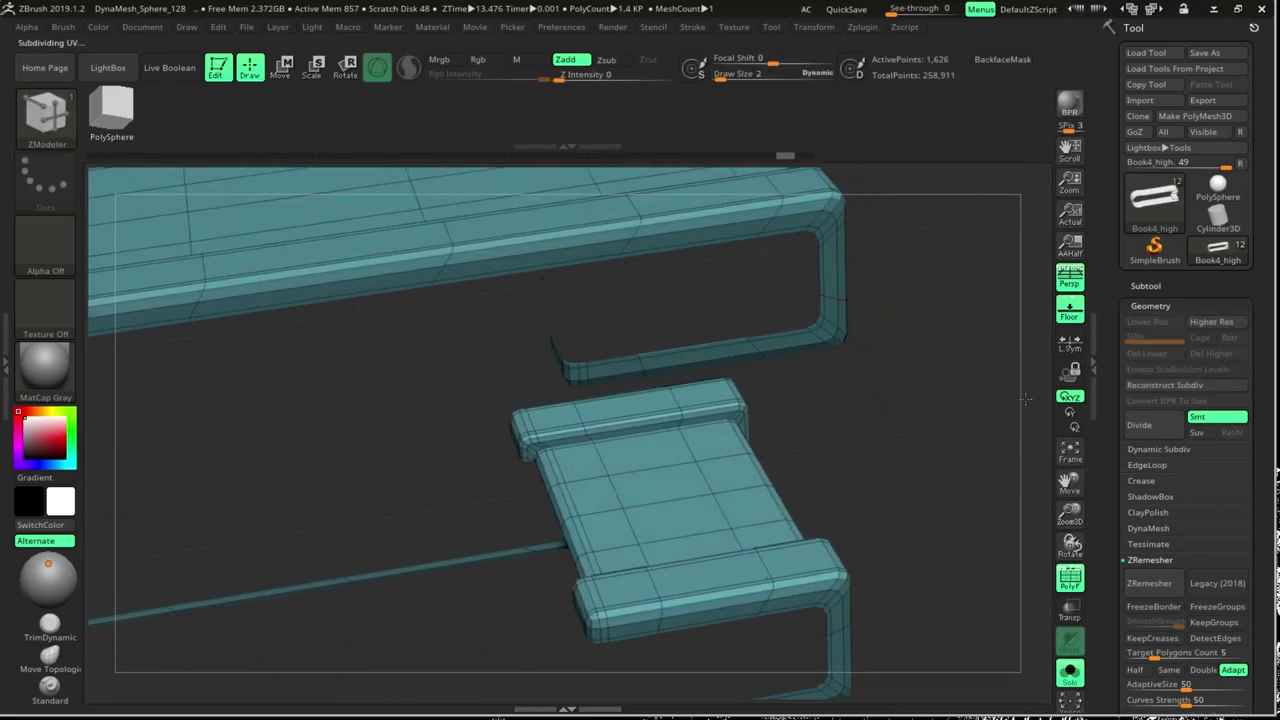
key("ctrl+d")
right_click_drag(828, 325, 851, 619)
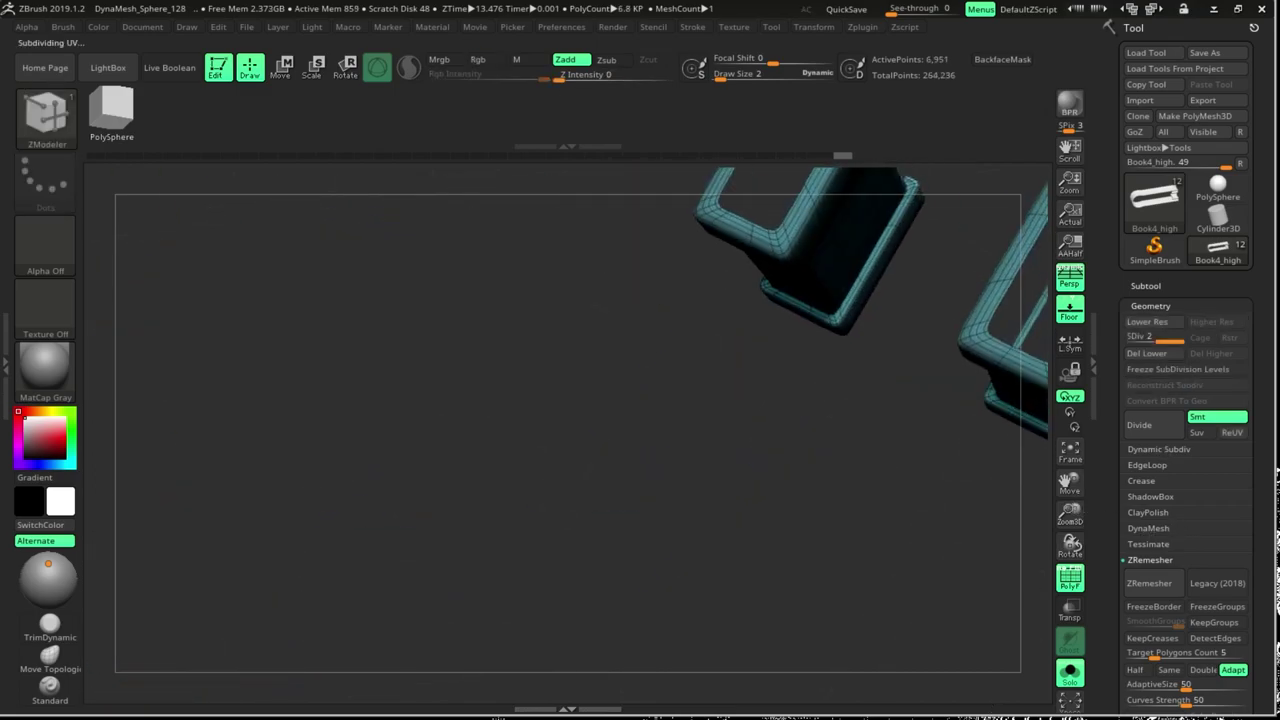
key("shift+f")
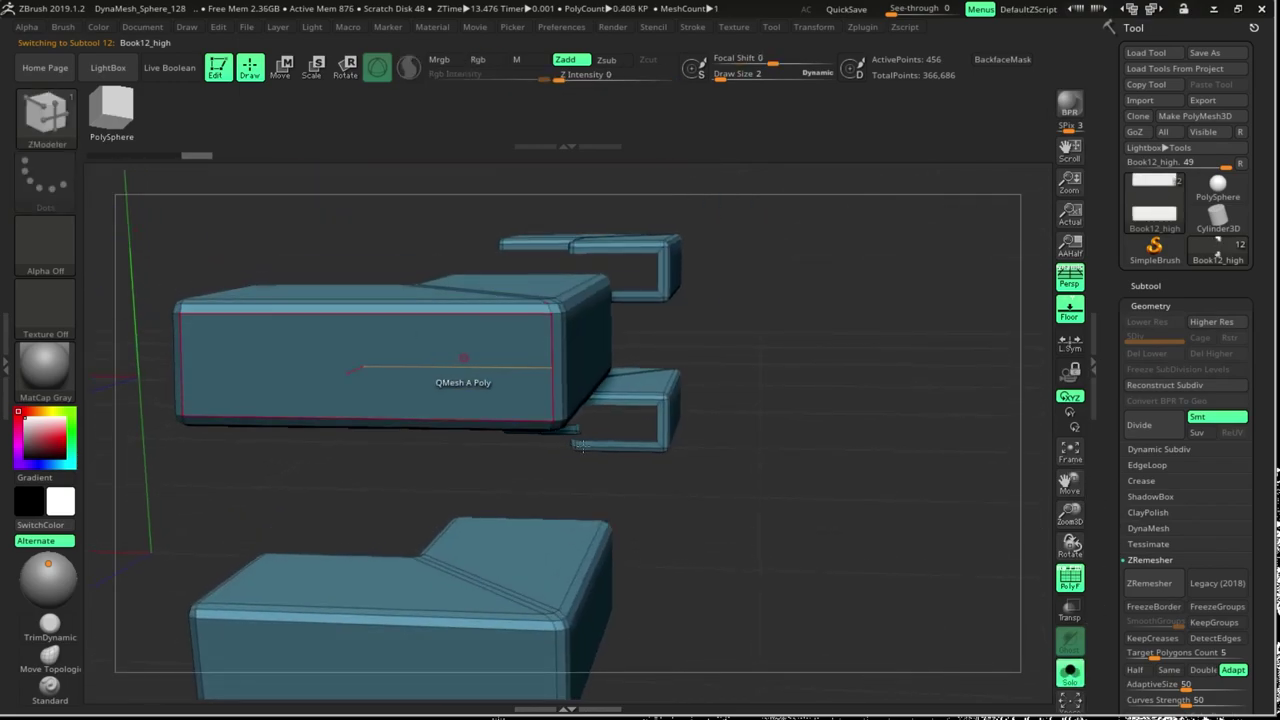
Insert support edge loops across the lower and upper corner blocks
left_click_drag(553, 350, 553, 386)
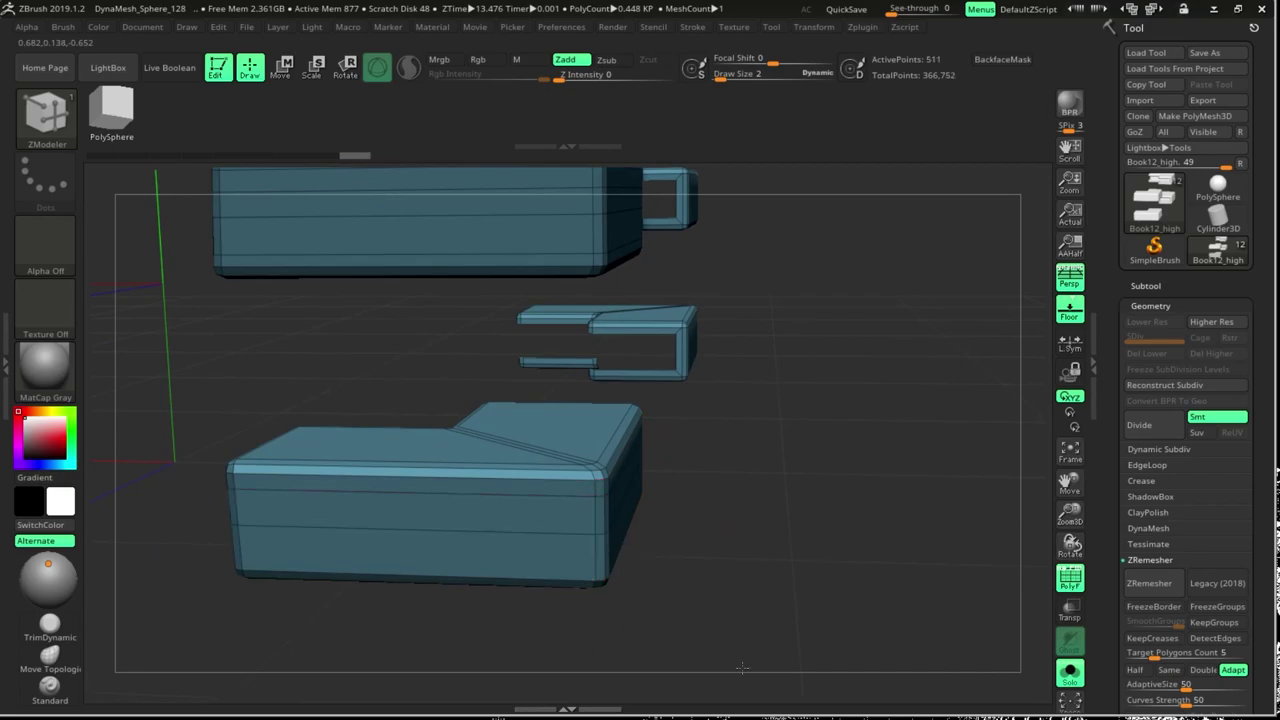
left_click_drag(745, 708, 645, 685)
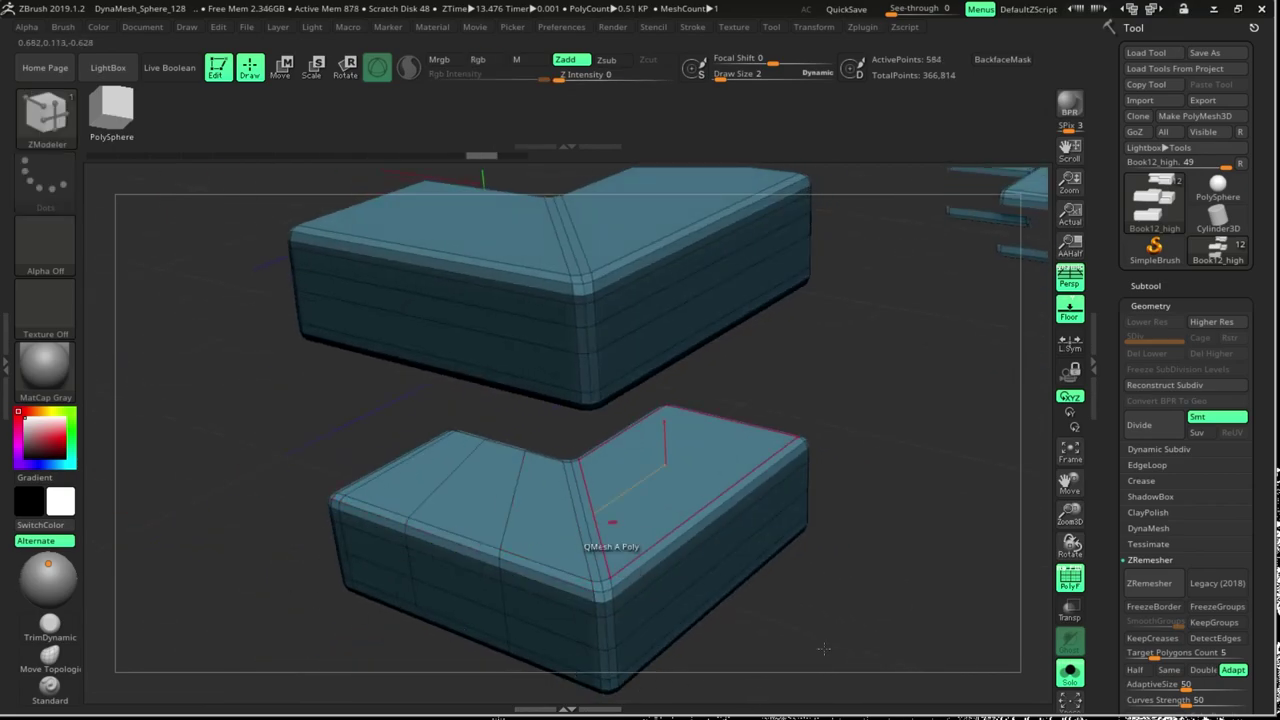
mouse_move(823, 649)
left_mouse_down()
mouse_move(1008, 555)
mouse_move(1037, 503)
left_mouse_up()
left_click(790, 460)
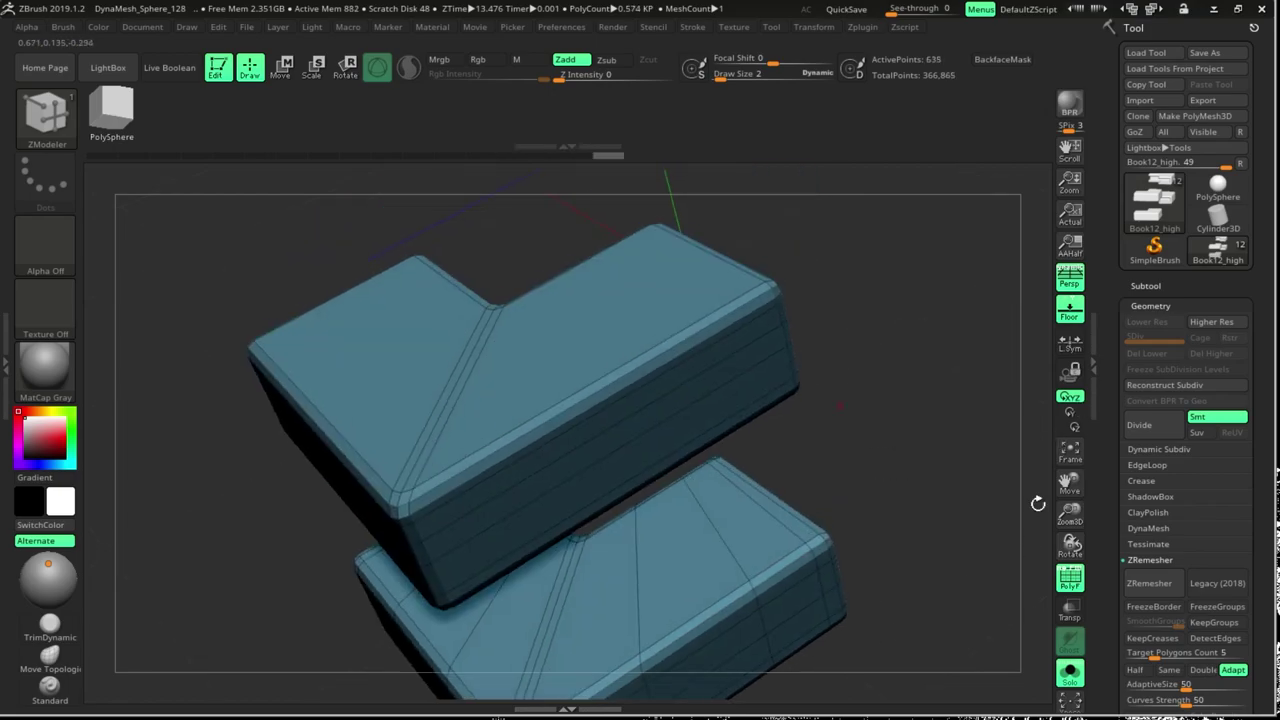
left_click(571, 402)
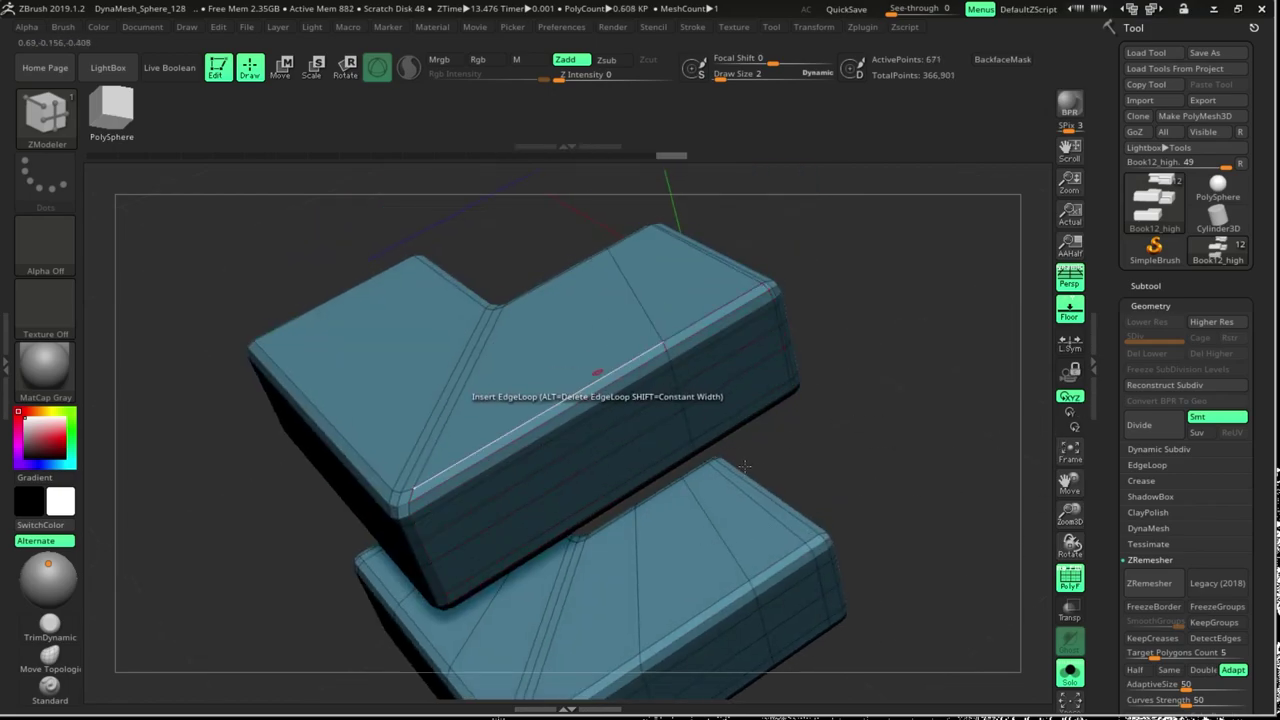
left_click_drag(880, 420, 454, 574)
left_click(307, 470)
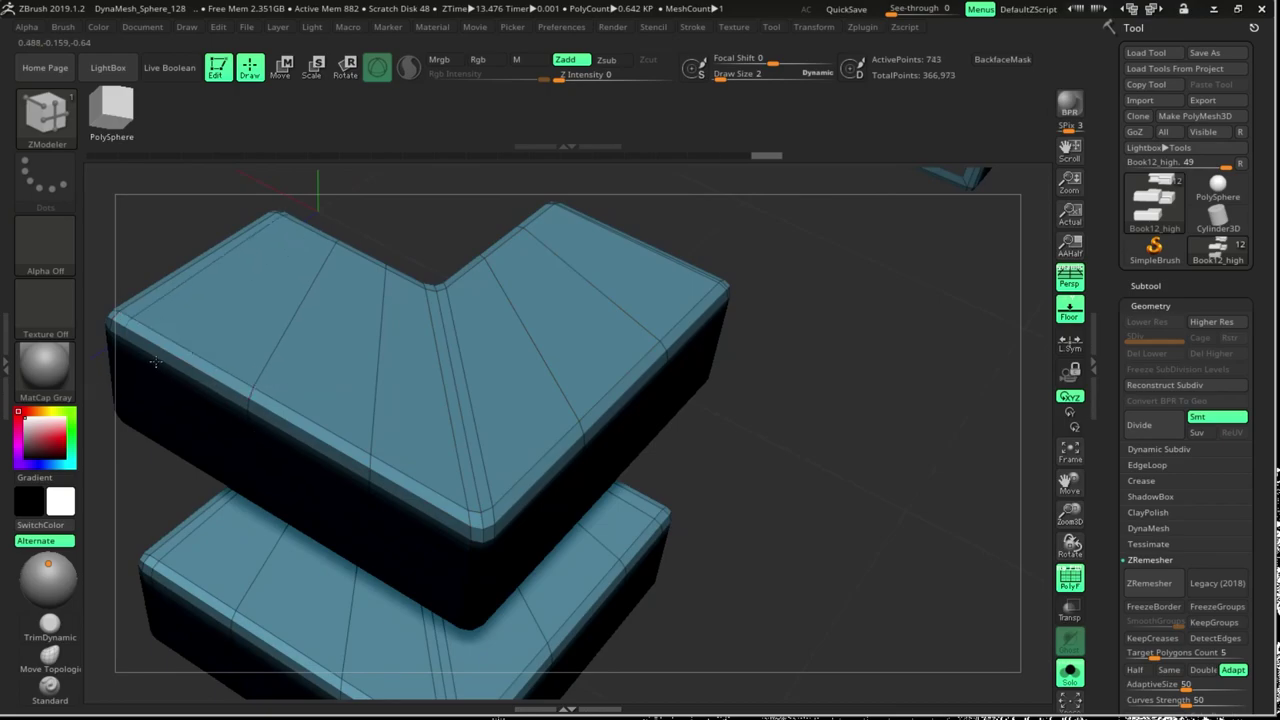
Add edge loops across the zig-zag chevron panels, including the front and right panels
mouse_move(155, 362)
left_mouse_down()
mouse_move(375, 508)
mouse_move(716, 527)
left_mouse_up()
left_click_drag(885, 522, 585, 418)
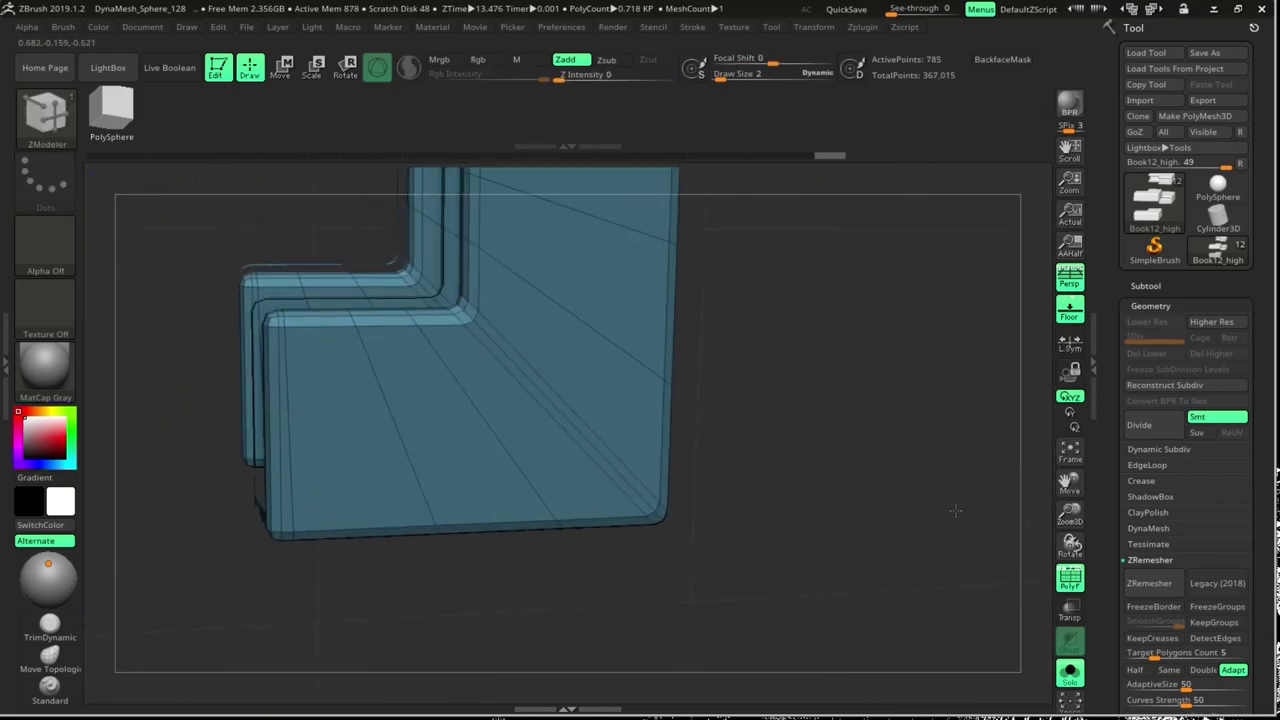
mouse_move(809, 658)
left_mouse_down()
mouse_move(287, 555)
mouse_move(370, 430)
left_mouse_up()
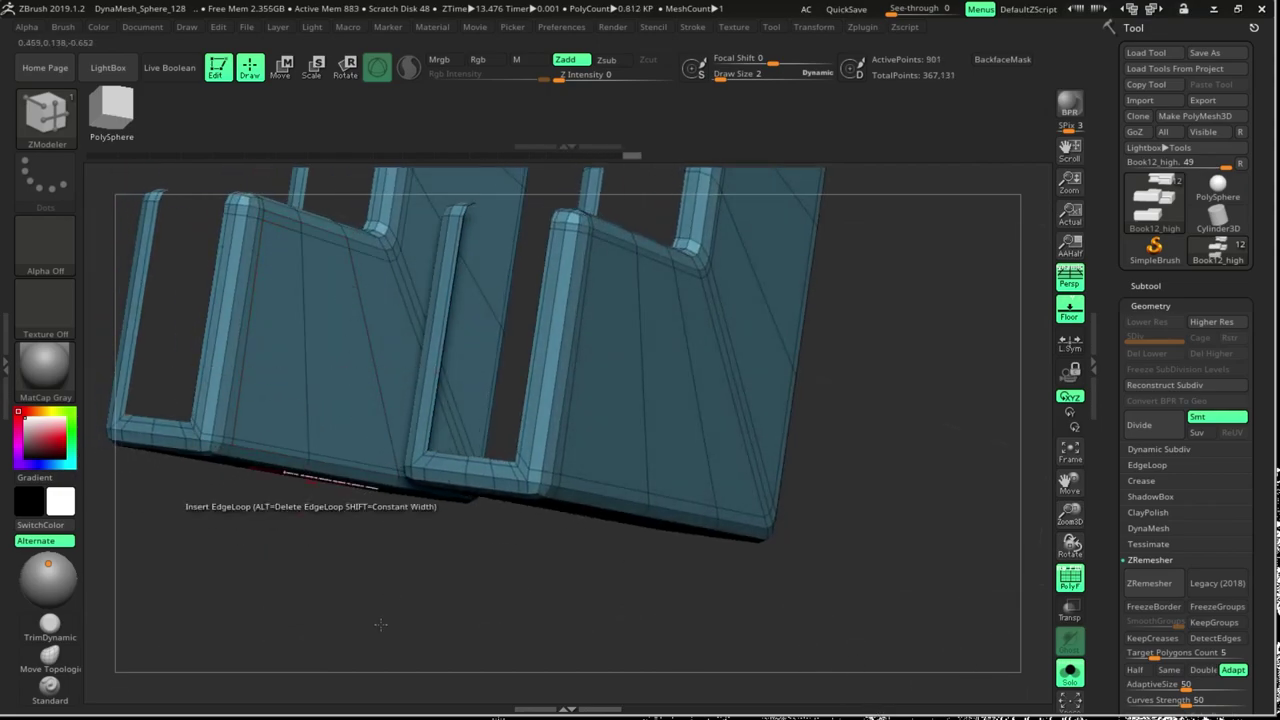
mouse_move(380, 624)
left_mouse_down()
mouse_move(293, 708)
mouse_move(286, 529)
left_mouse_up()
mouse_move(300, 650)
left_mouse_down()
mouse_move(420, 582)
mouse_move(665, 497)
left_mouse_up()
left_click(420, 582)
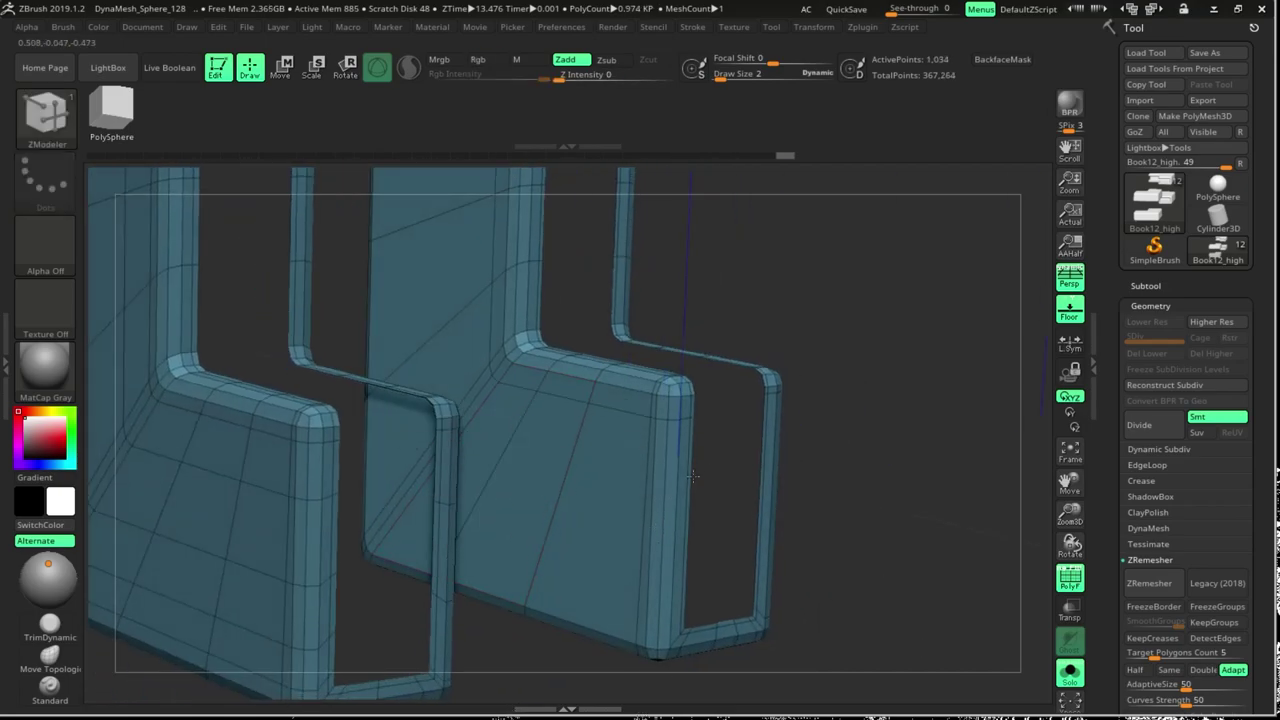
left_click(619, 594)
left_click(609, 604)
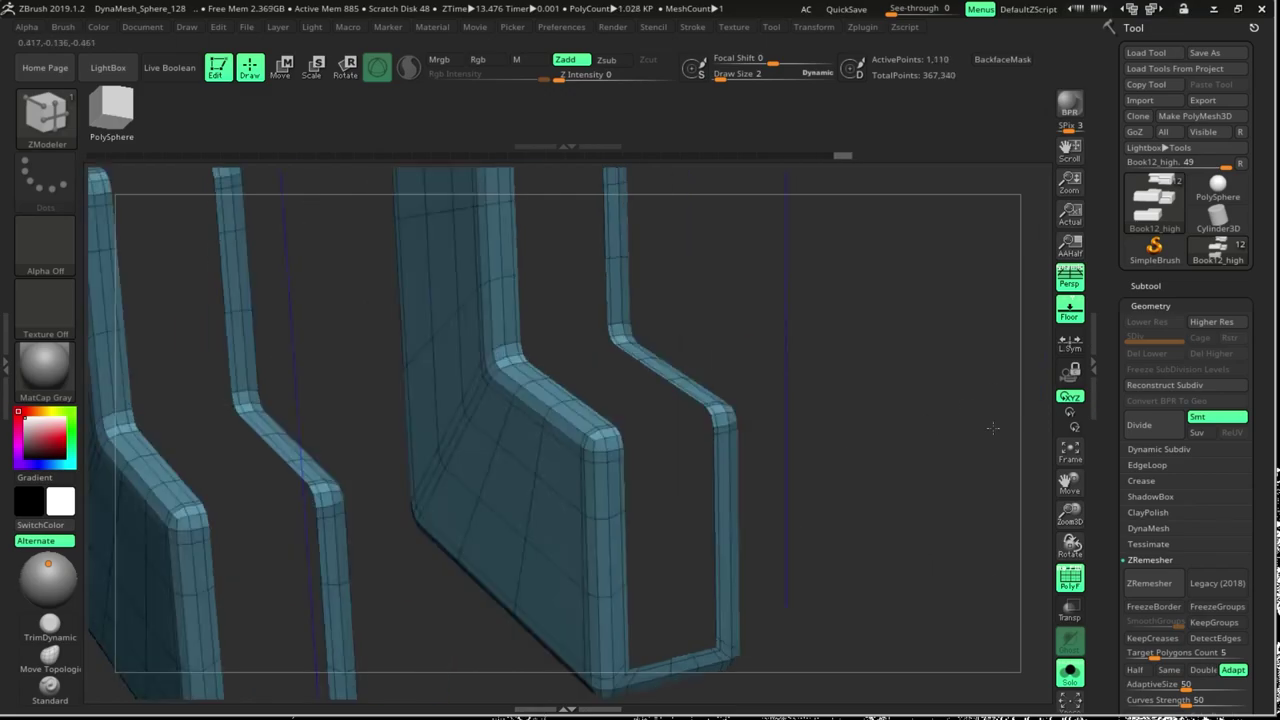
mouse_move(609, 604)
left_mouse_down()
mouse_move(1034, 590)
mouse_move(886, 457)
mouse_move(464, 453)
left_mouse_up()
key("shift+f")
key("shift+f")
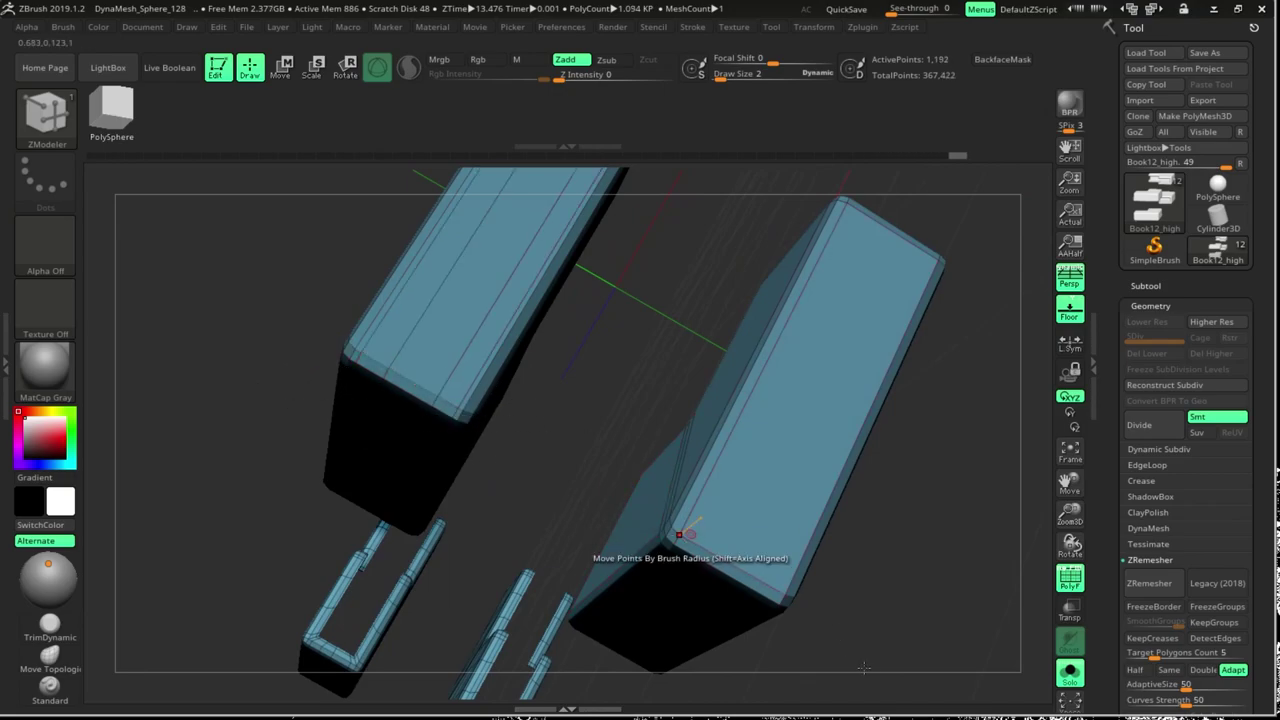
left_click(734, 562)
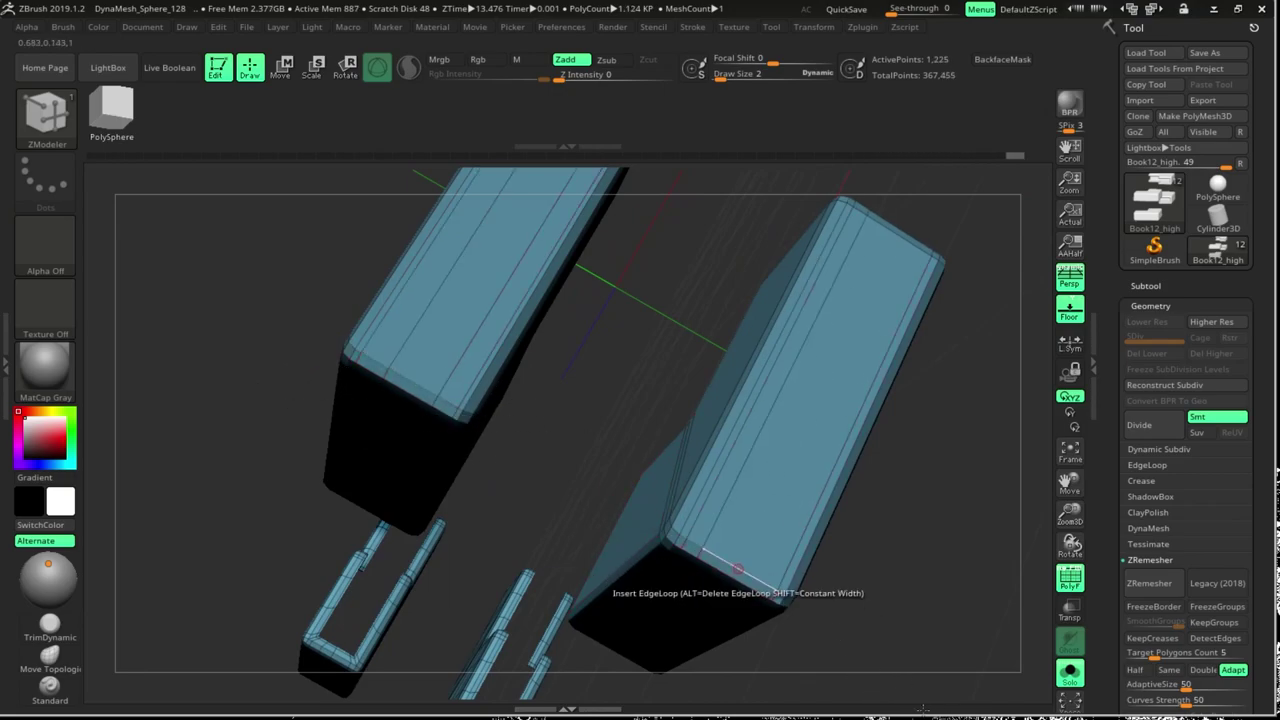
left_click(738, 568)
left_click_drag(880, 620, 842, 573)
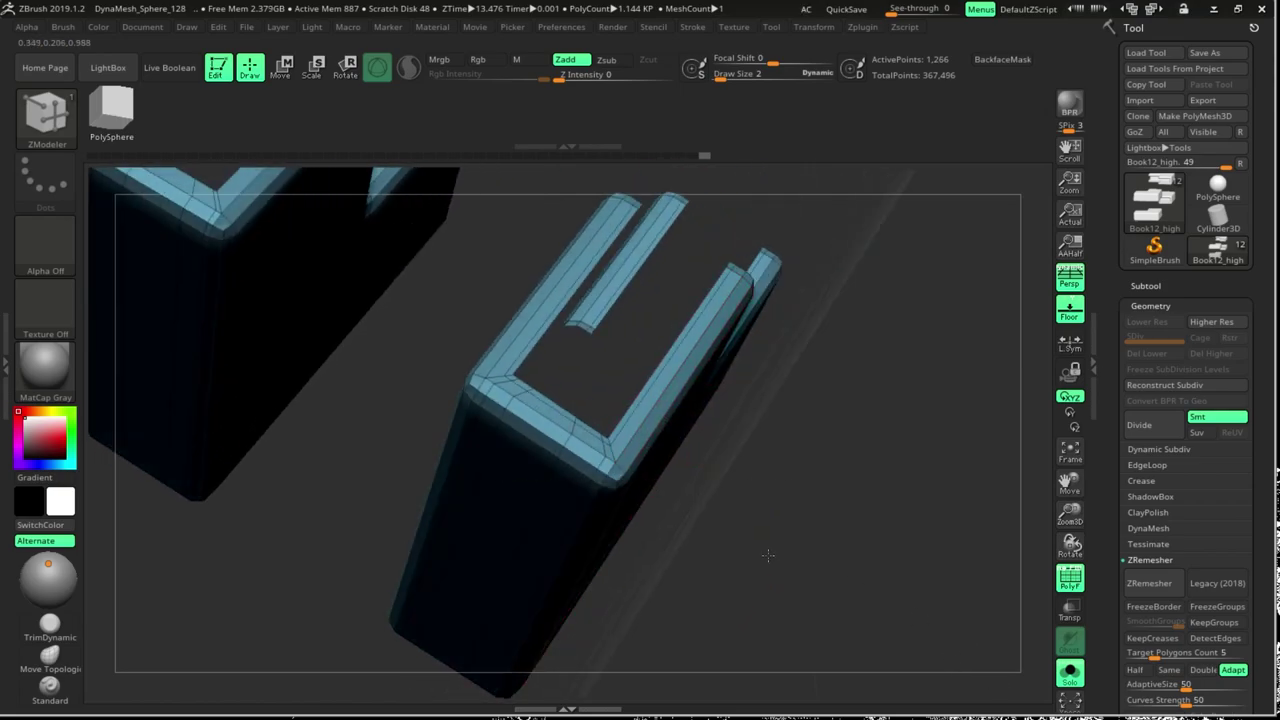
Add edge loops to the left panel, the lower block, and the upper block's right arm
mouse_move(768, 555)
left_mouse_down()
mouse_move(337, 409)
mouse_move(466, 534)
left_mouse_up()
left_click(337, 395)
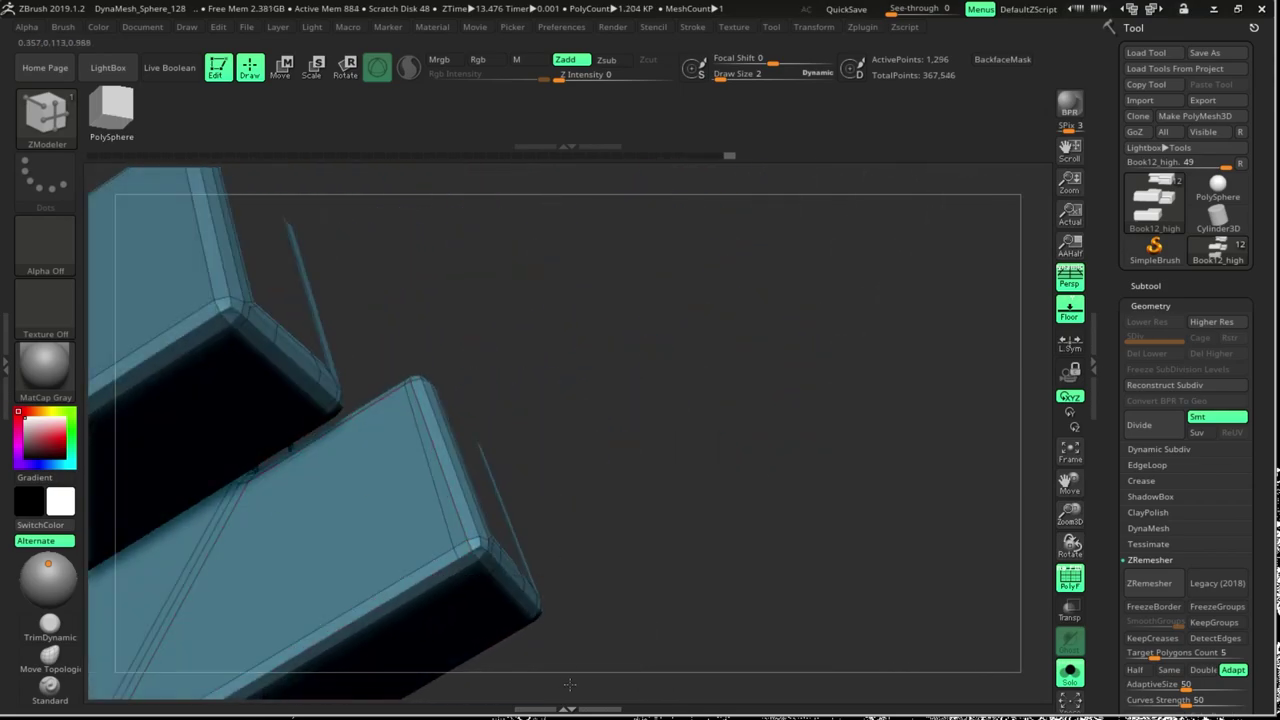
left_click_drag(569, 685, 548, 670)
left_click(610, 526)
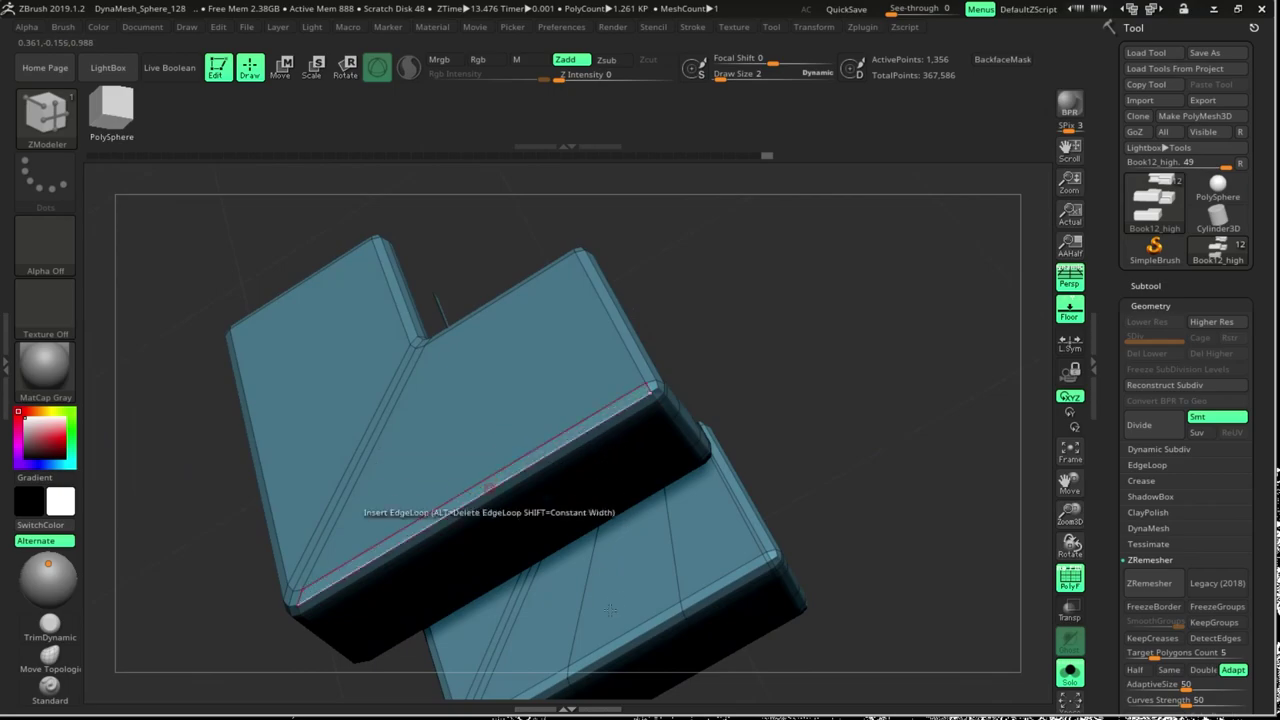
left_click_drag(600, 620, 611, 604)
left_click(483, 511)
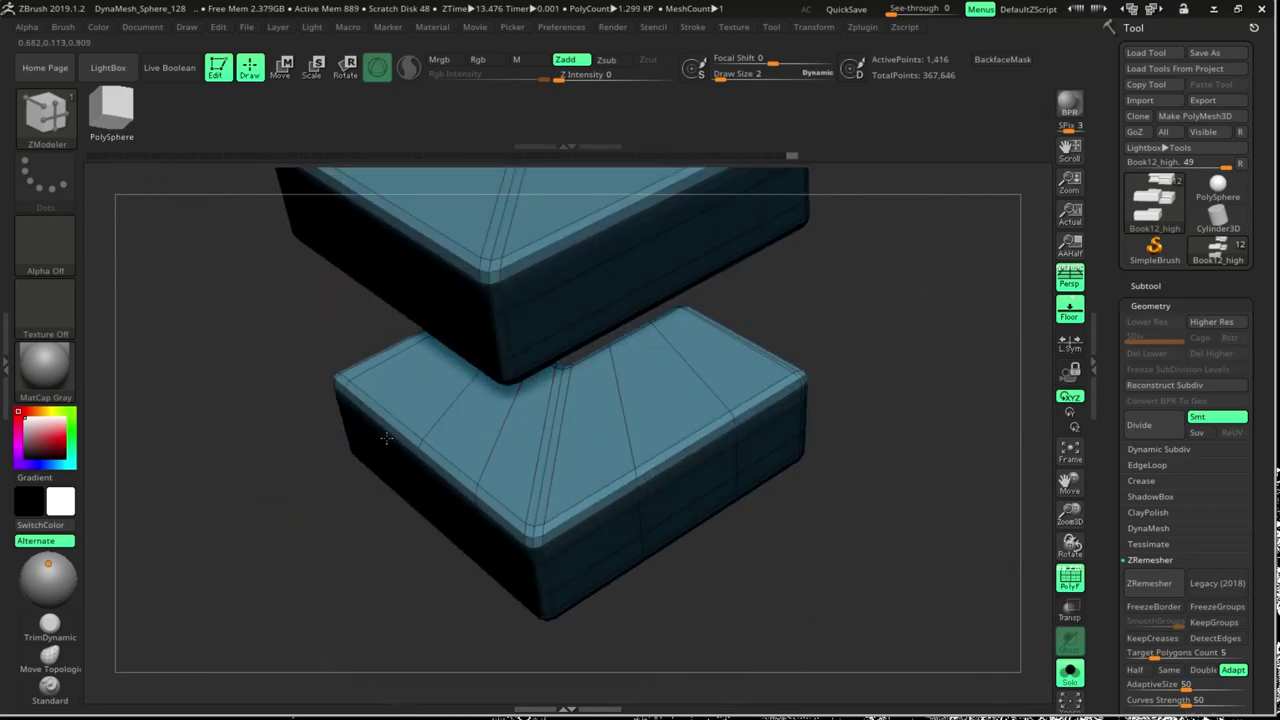
left_click_drag(386, 437, 500, 455)
left_click(602, 450)
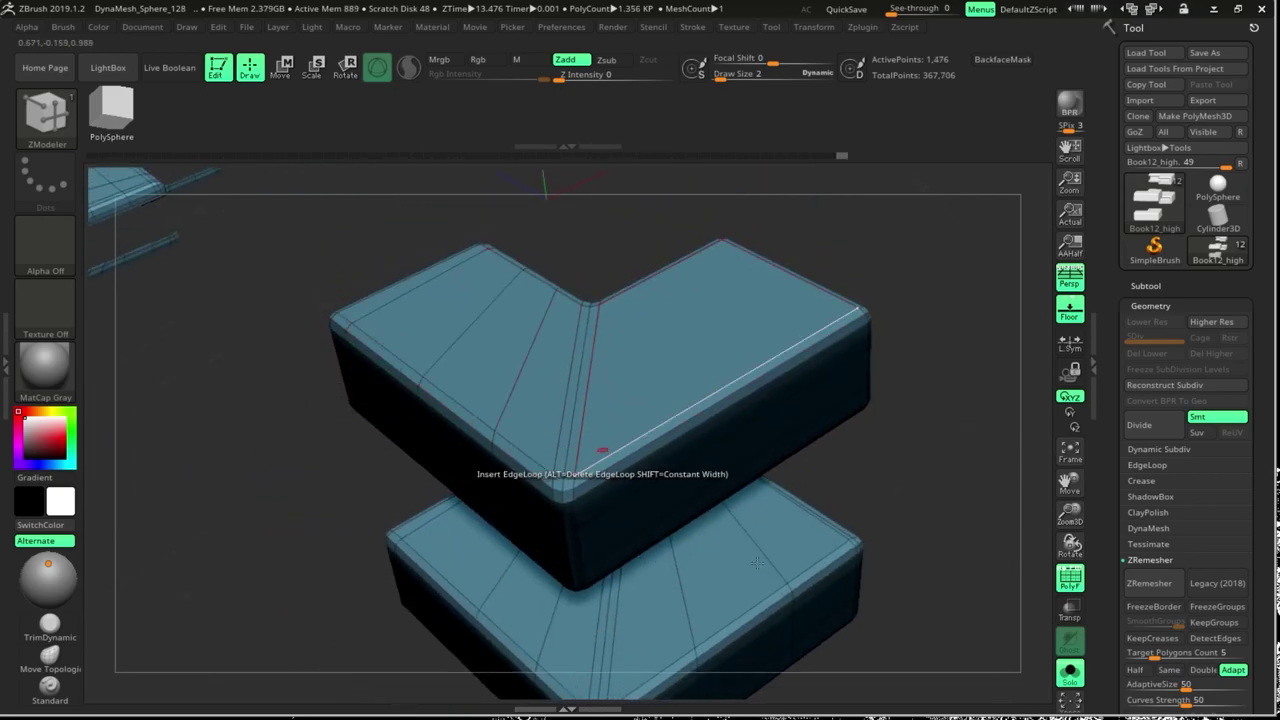
left_click(724, 400)
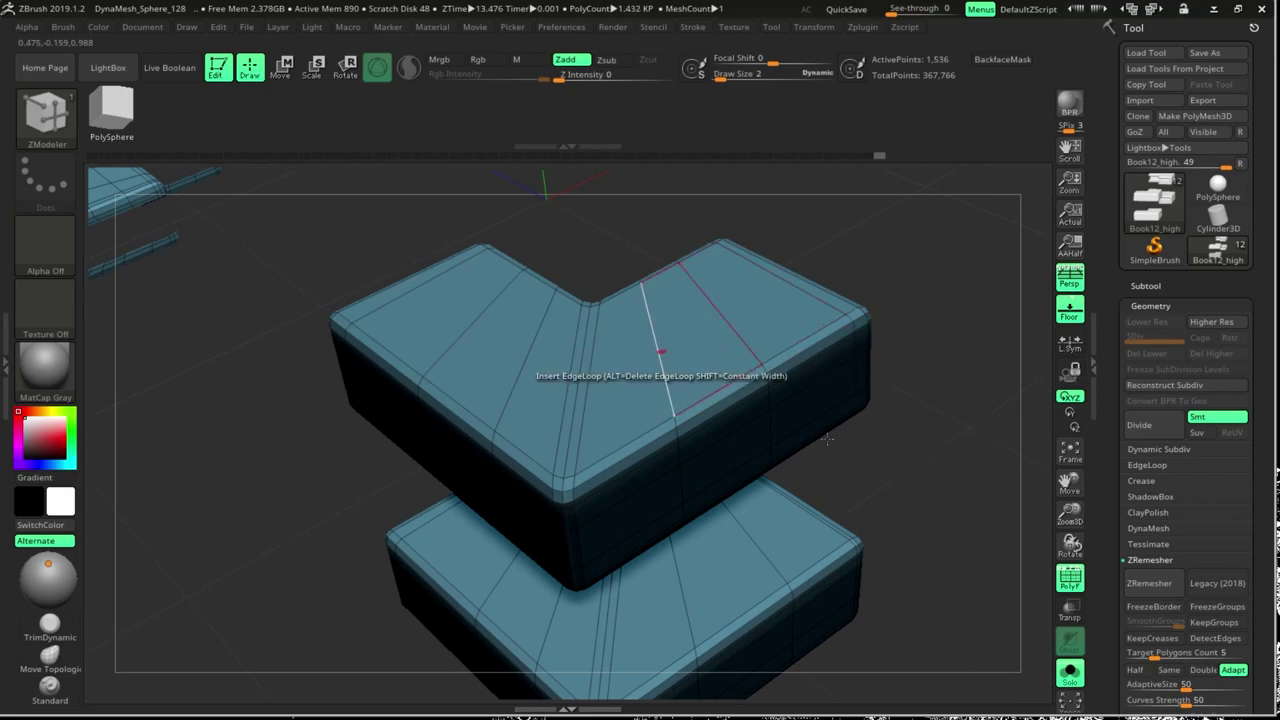
left_click(670, 381)
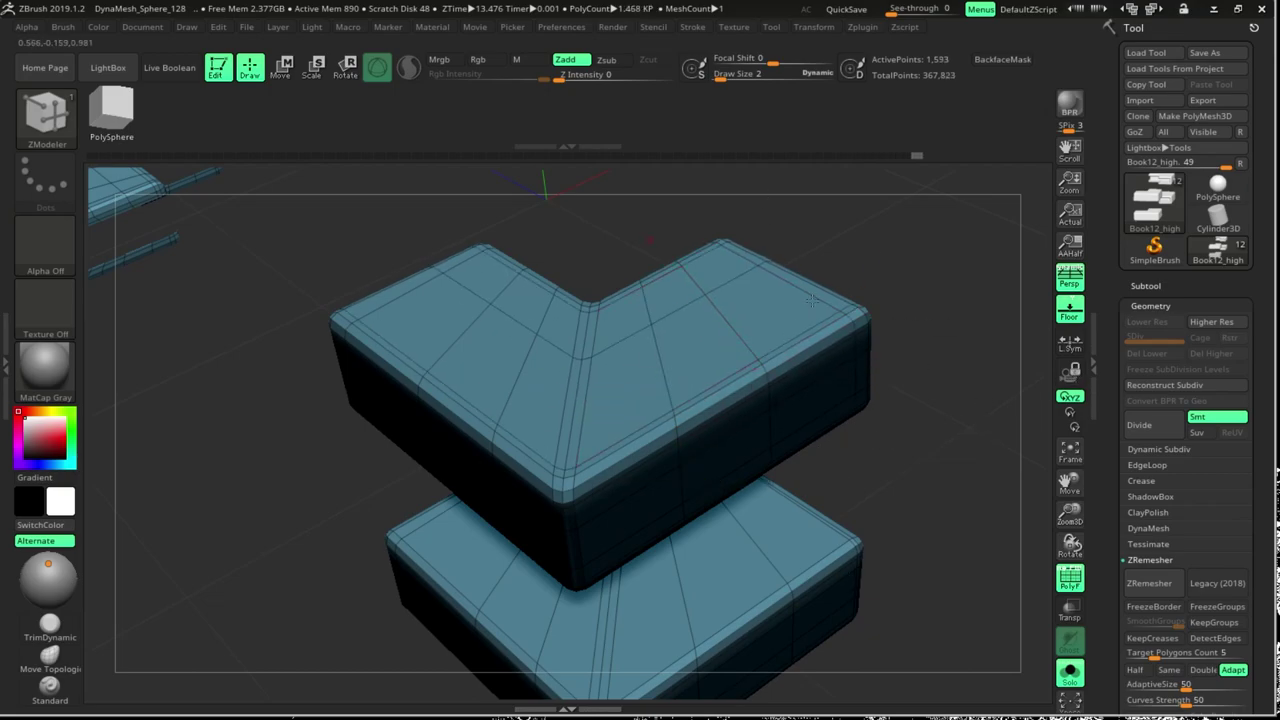
left_click(671, 371)
Extrude the middle block's face and add edge loops along its strip and top face
left_click_drag(880, 340, 1048, 303)
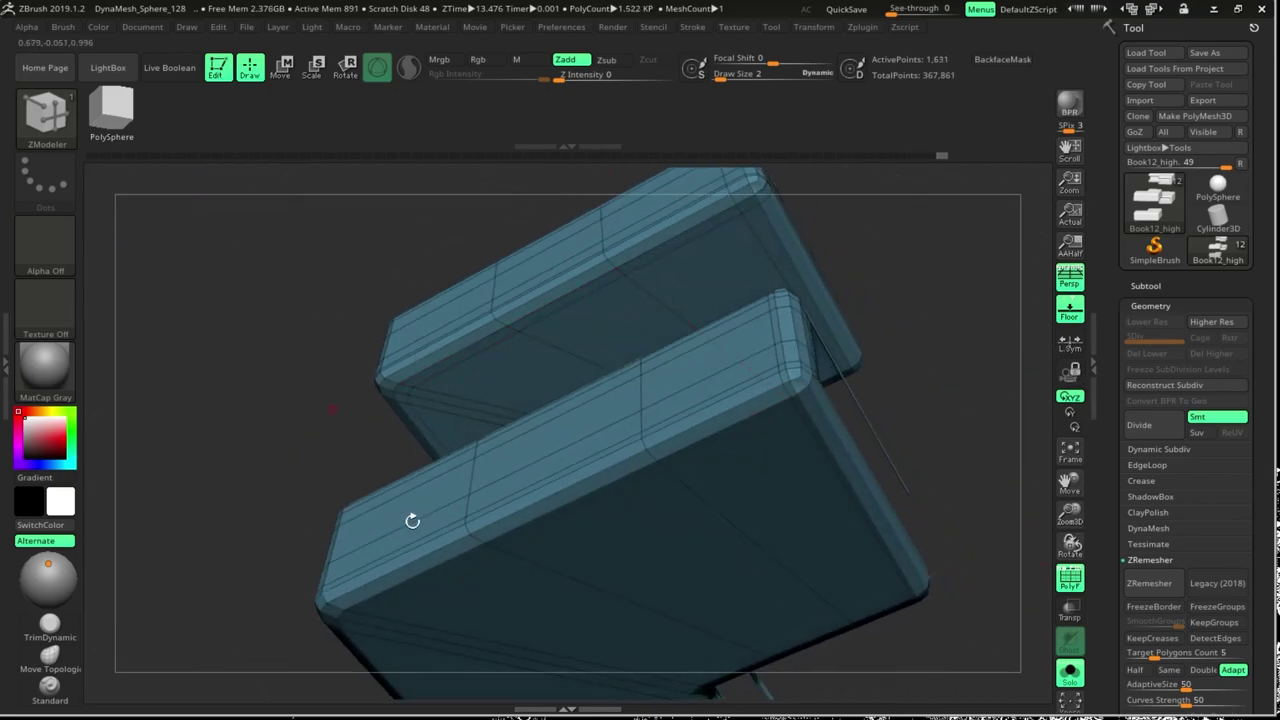
left_click_drag(412, 520, 651, 535)
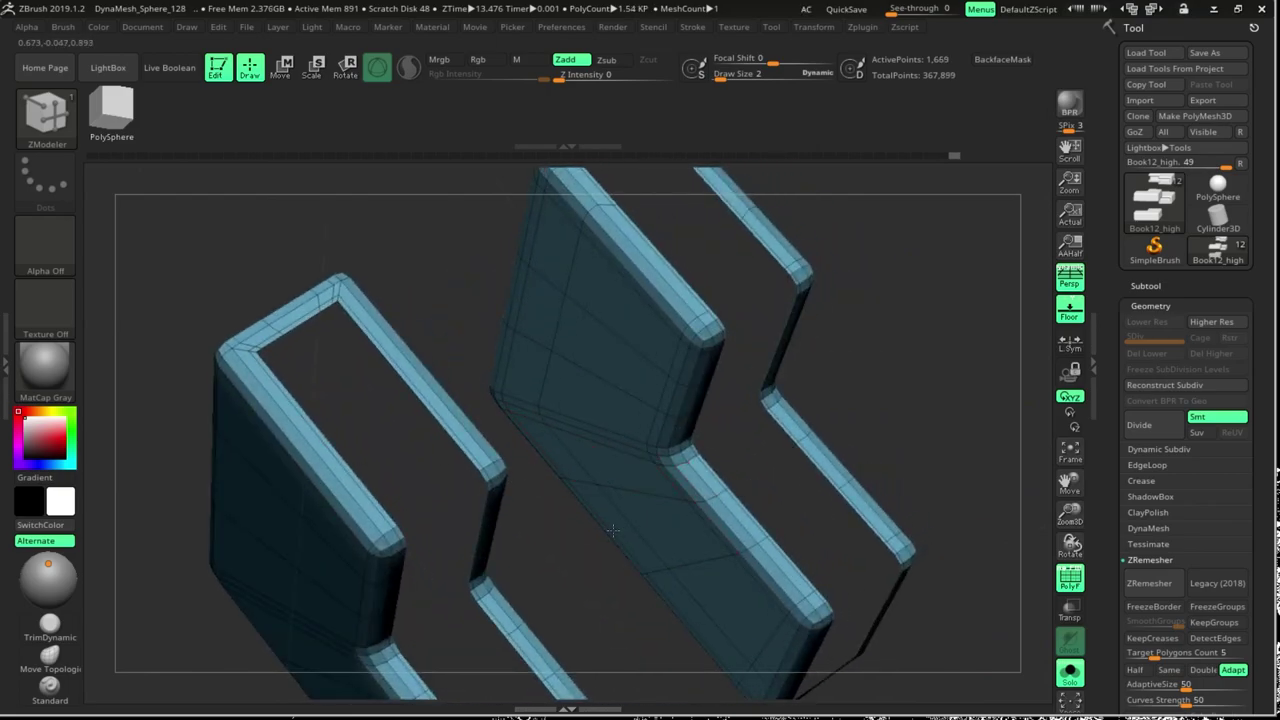
mouse_move(771, 560)
left_mouse_down()
mouse_move(754, 643)
mouse_move(819, 638)
left_mouse_up()
left_click_drag(629, 643, 527, 630)
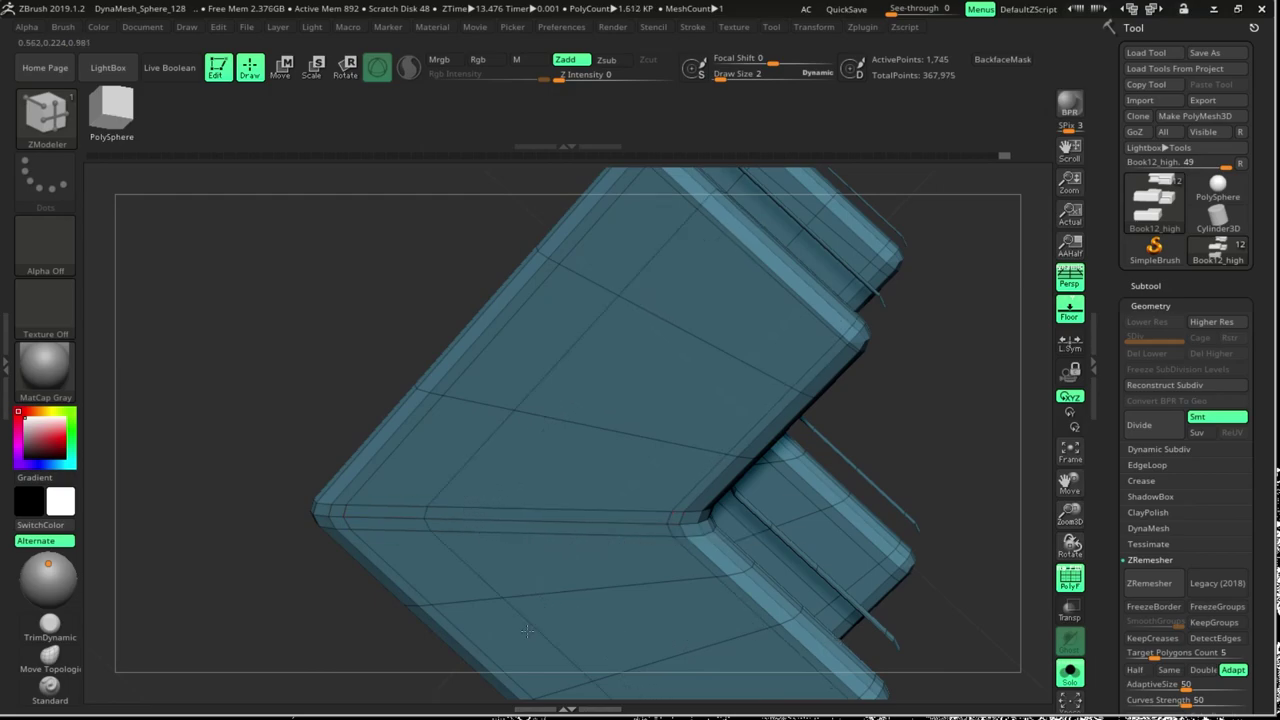
left_click_drag(784, 549, 600, 420)
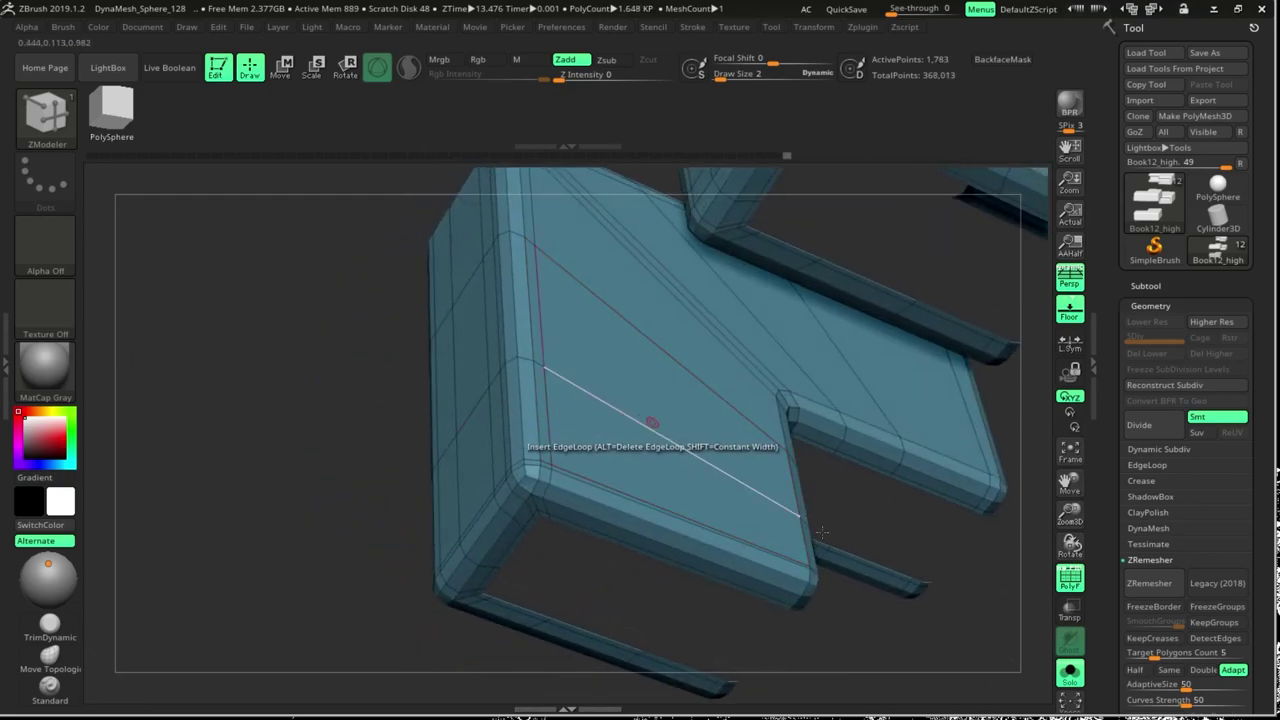
left_click(651, 449)
left_click(698, 455)
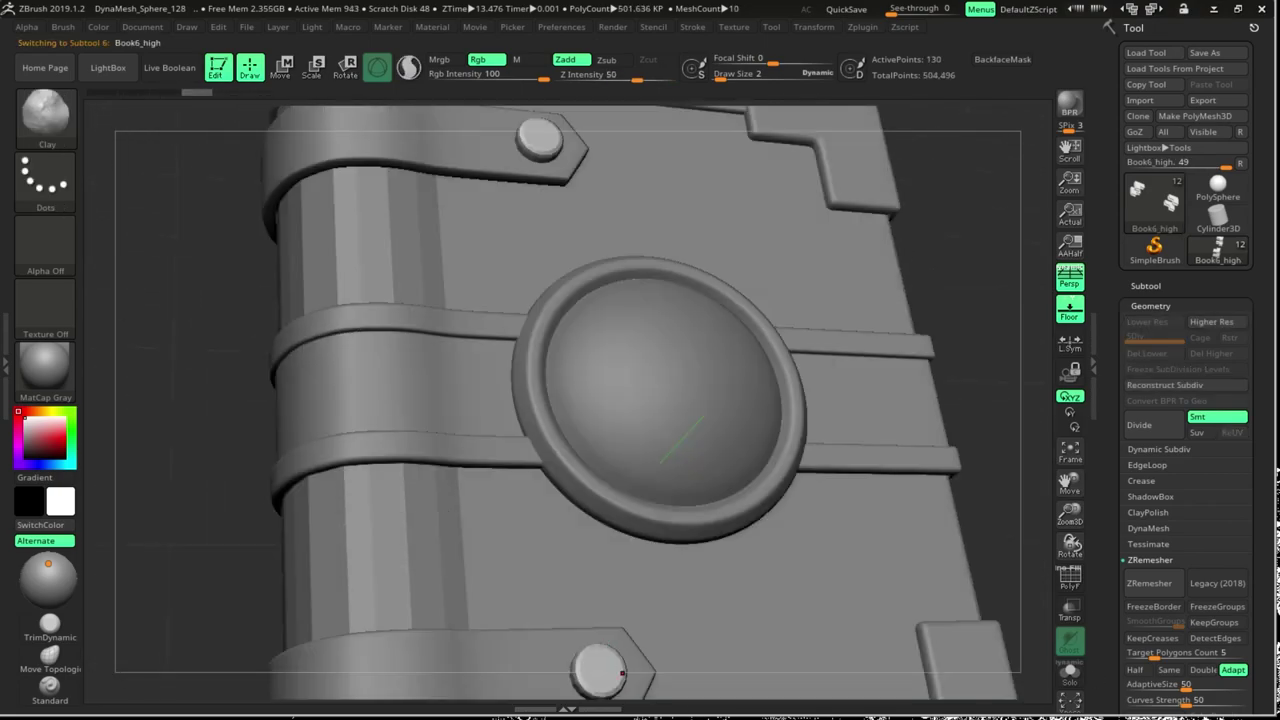
Solo the Book6_high rivets, switch to ZModeler, hide PolyF, and subdivide them to SDiv 4
left_click(1070, 672)
left_click_drag(1031, 557, 477, 383)
key("b")
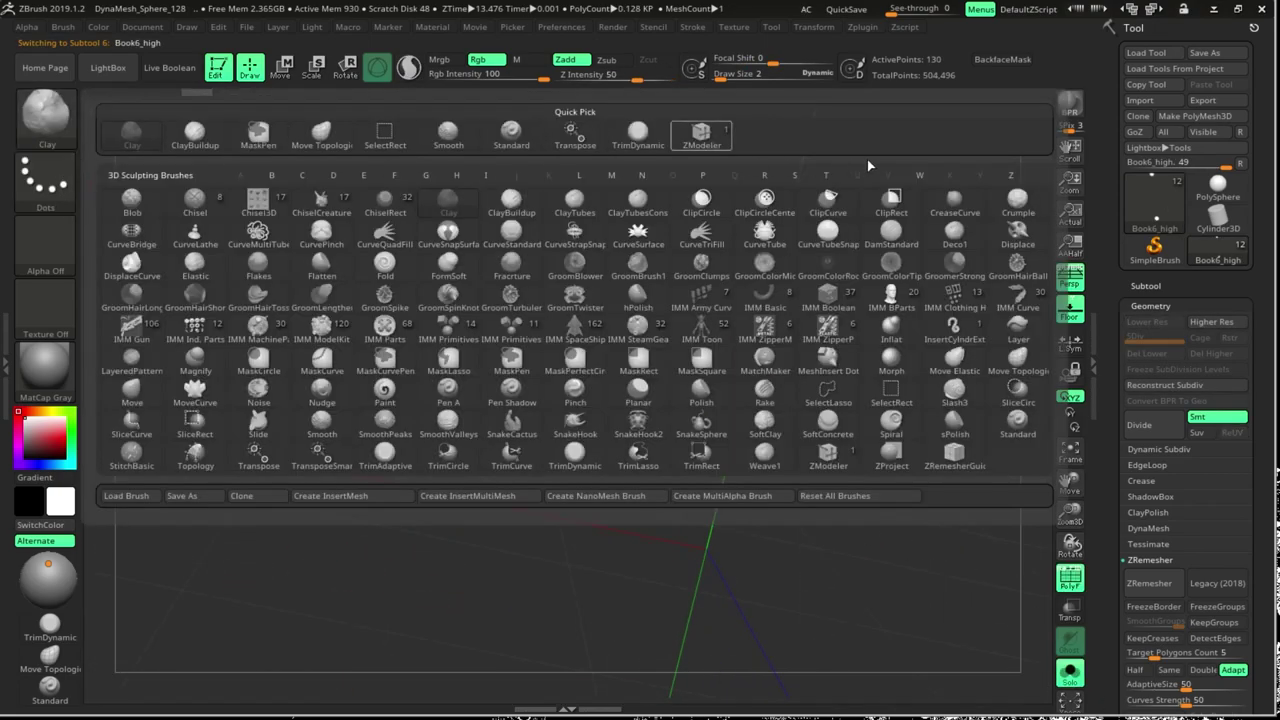
key("z")
key("m")
left_click_drag(708, 481, 695, 384)
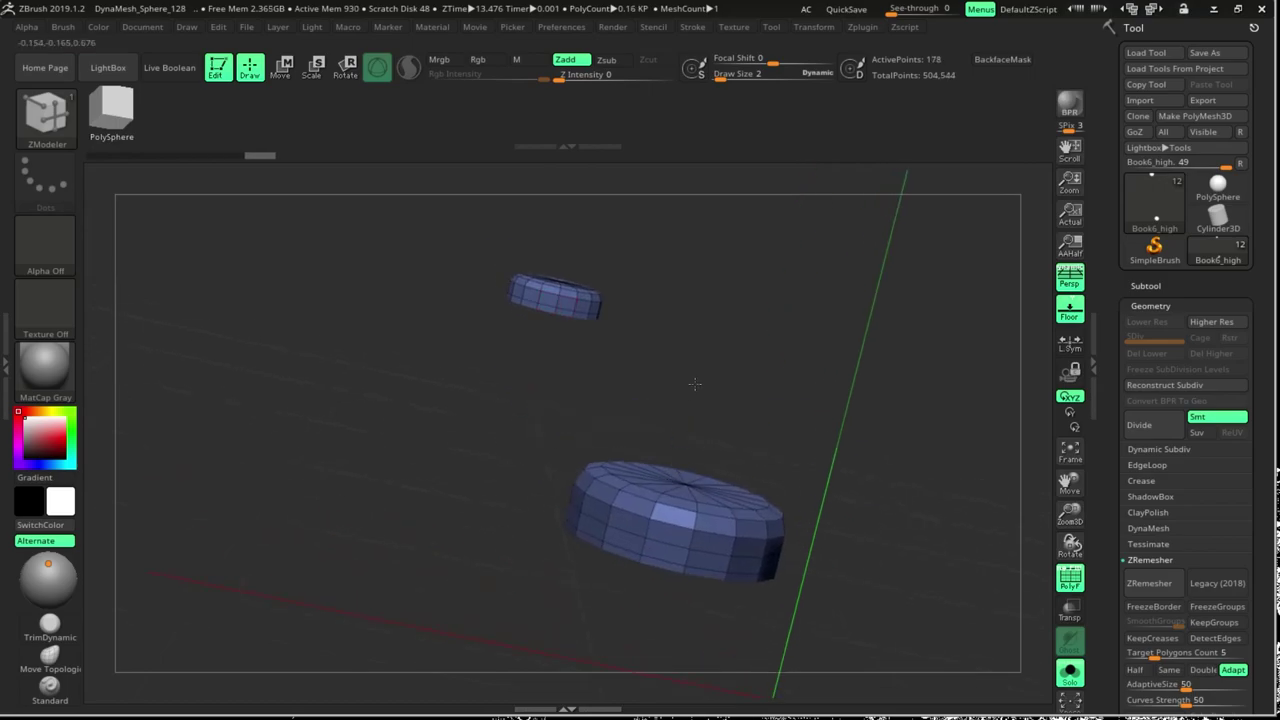
key("shift+f")
key("ctrl+d")
key("ctrl+d")
key("ctrl+d")
left_click_drag(974, 534, 811, 429)
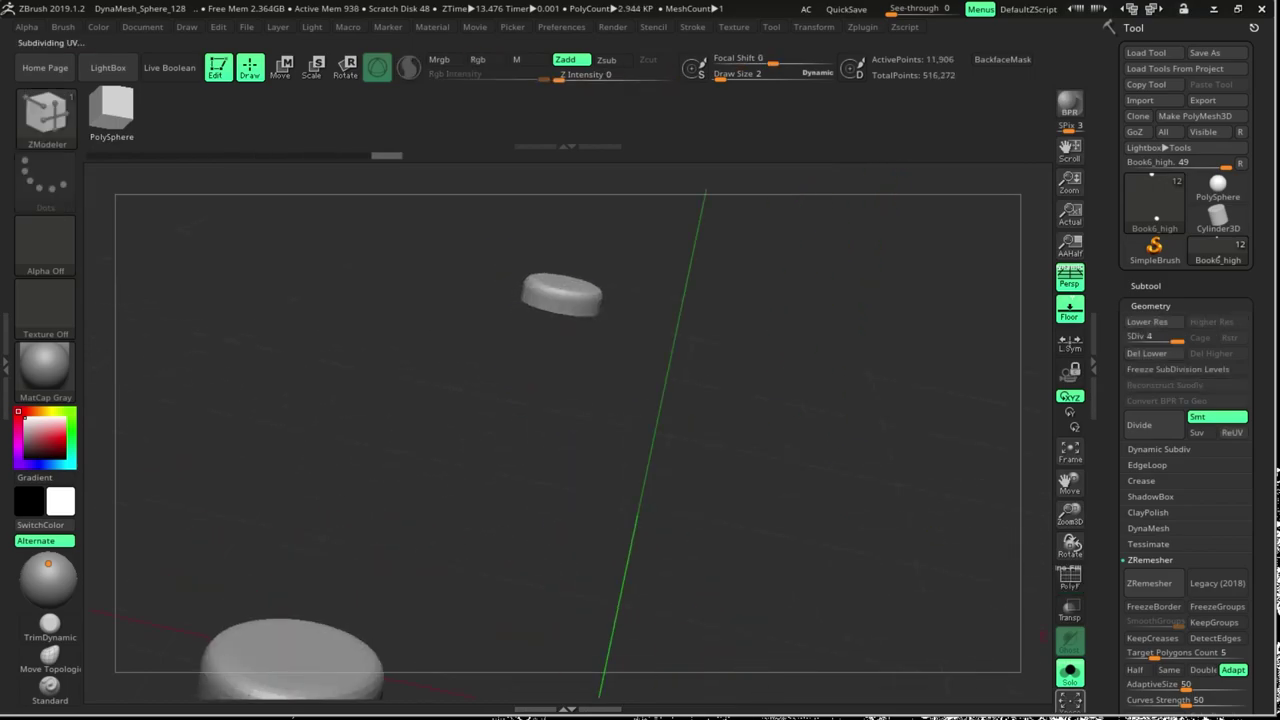
Show the full book, select the bent Book5_high strap piece, and isolate it
left_click(1070, 672)
left_click_drag(600, 494, 560, 470)
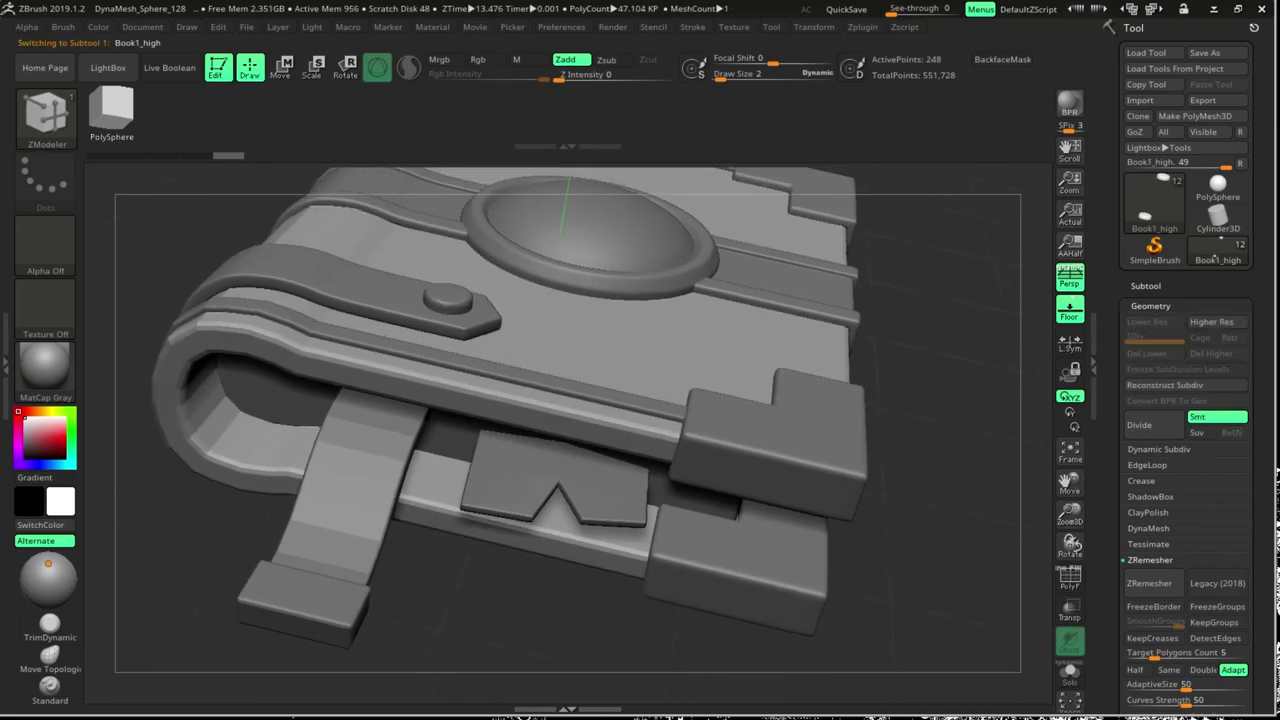
left_click_drag(772, 497, 720, 460)
left_click(1070, 672)
Show the strap's wireframe and add the first support loops along the green strap
left_click_drag(800, 560, 998, 687)
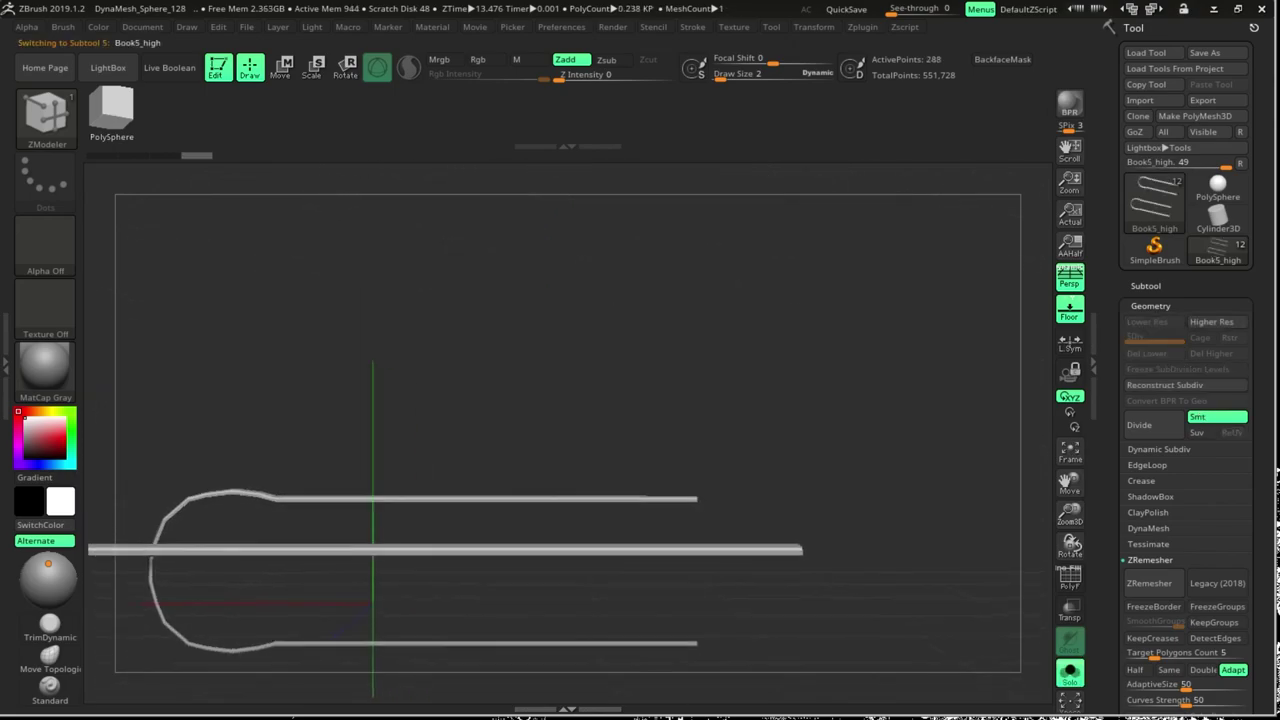
key("shift+f")
left_click_drag(720, 560, 870, 598)
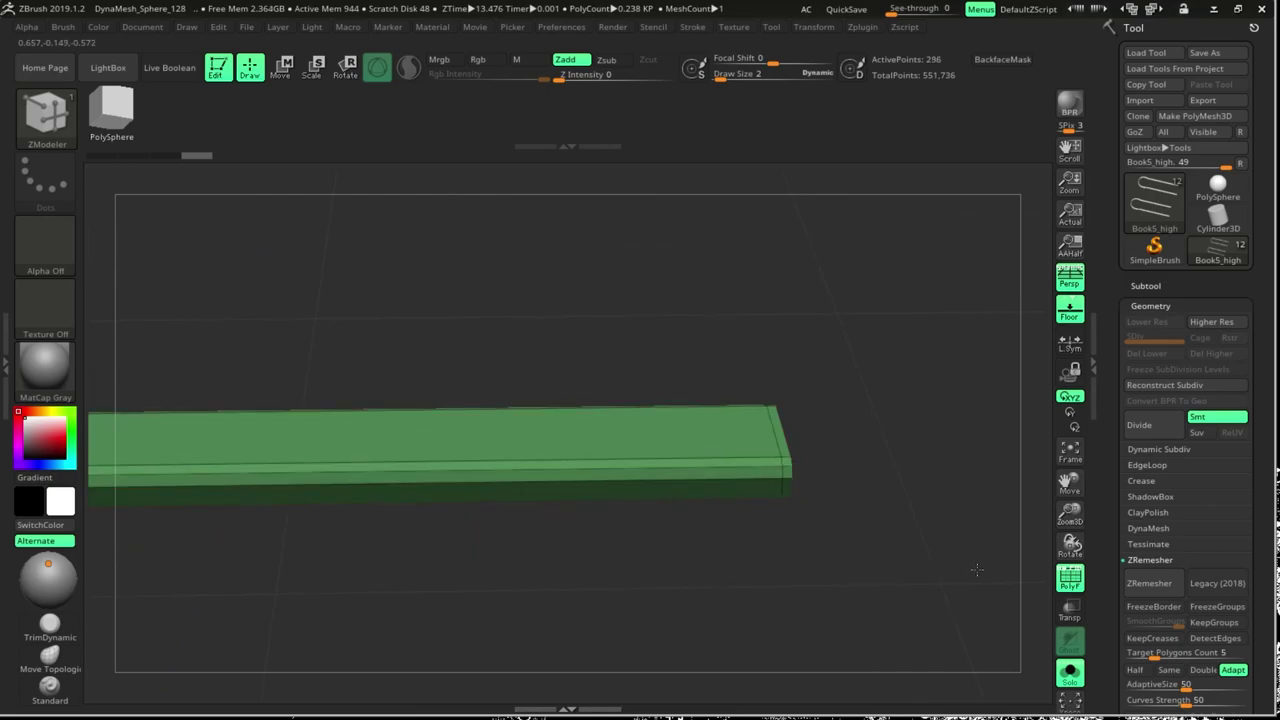
mouse_move(886, 570)
left_mouse_down()
mouse_move(764, 568)
mouse_move(846, 416)
left_mouse_up()
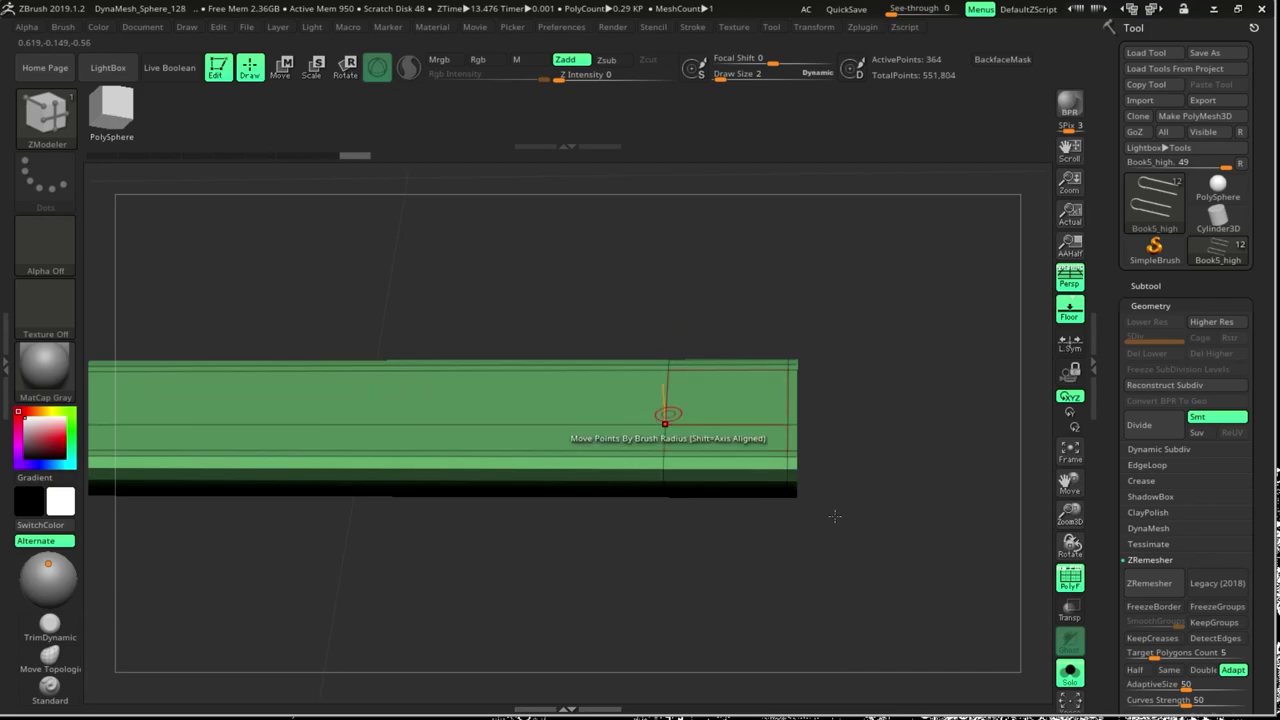
left_click(569, 418)
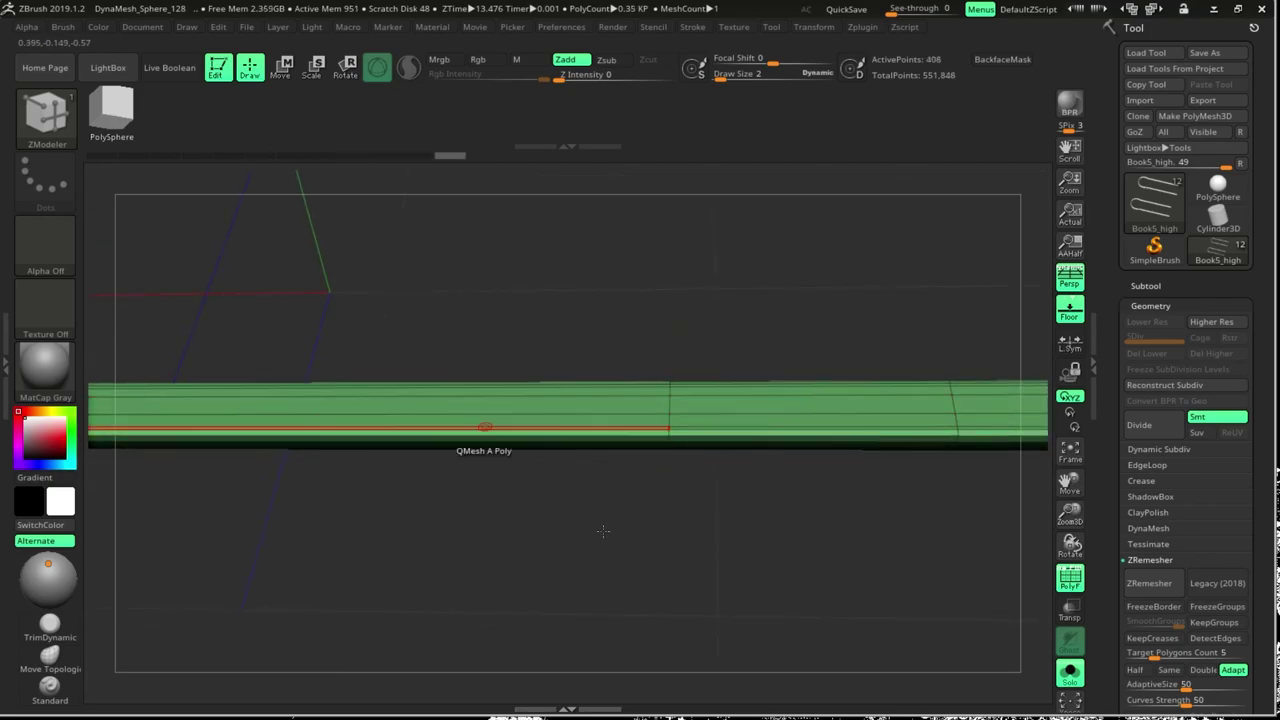
left_click_drag(560, 646, 865, 647)
left_click(572, 515)
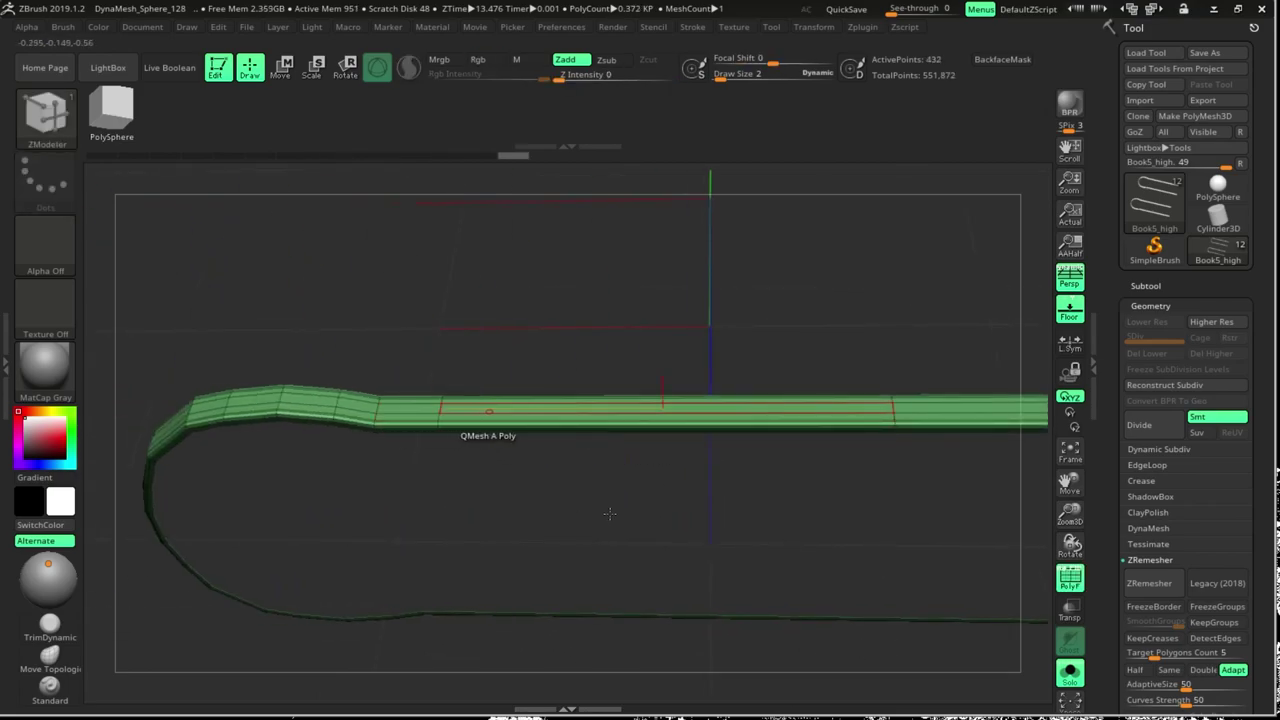
left_click(725, 515)
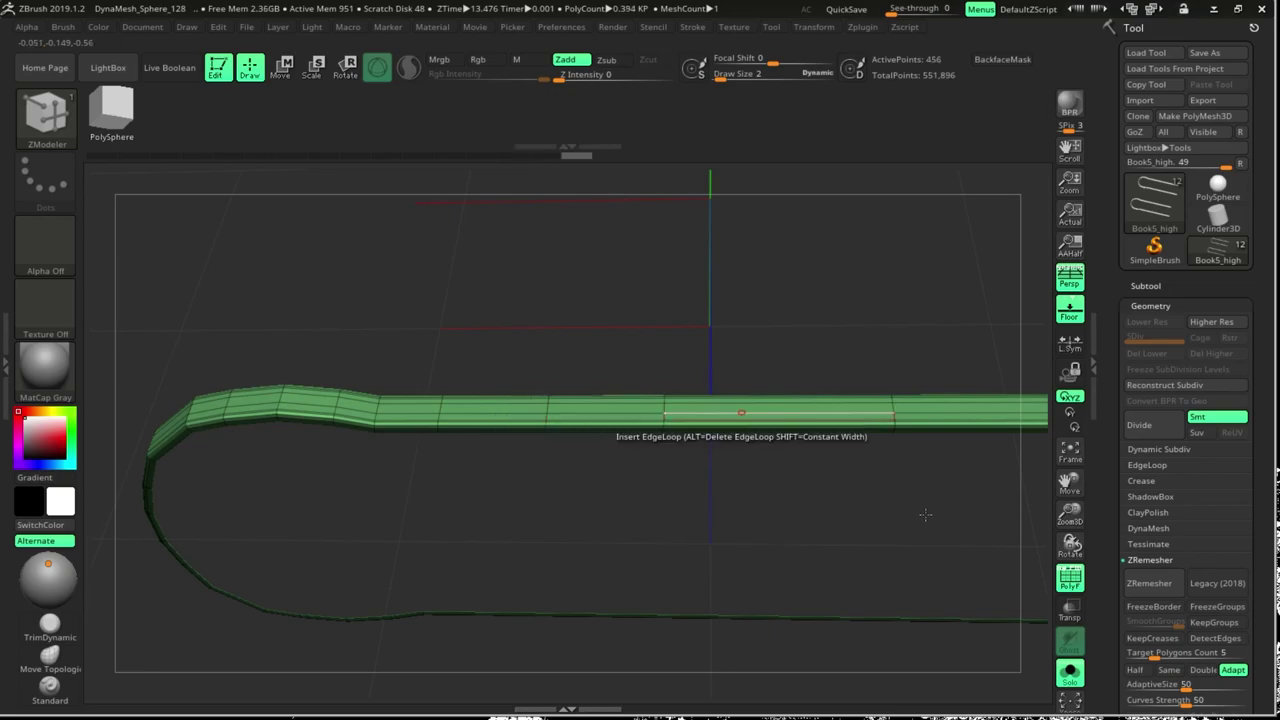
left_click(925, 514)
left_click_drag(925, 514, 774, 533)
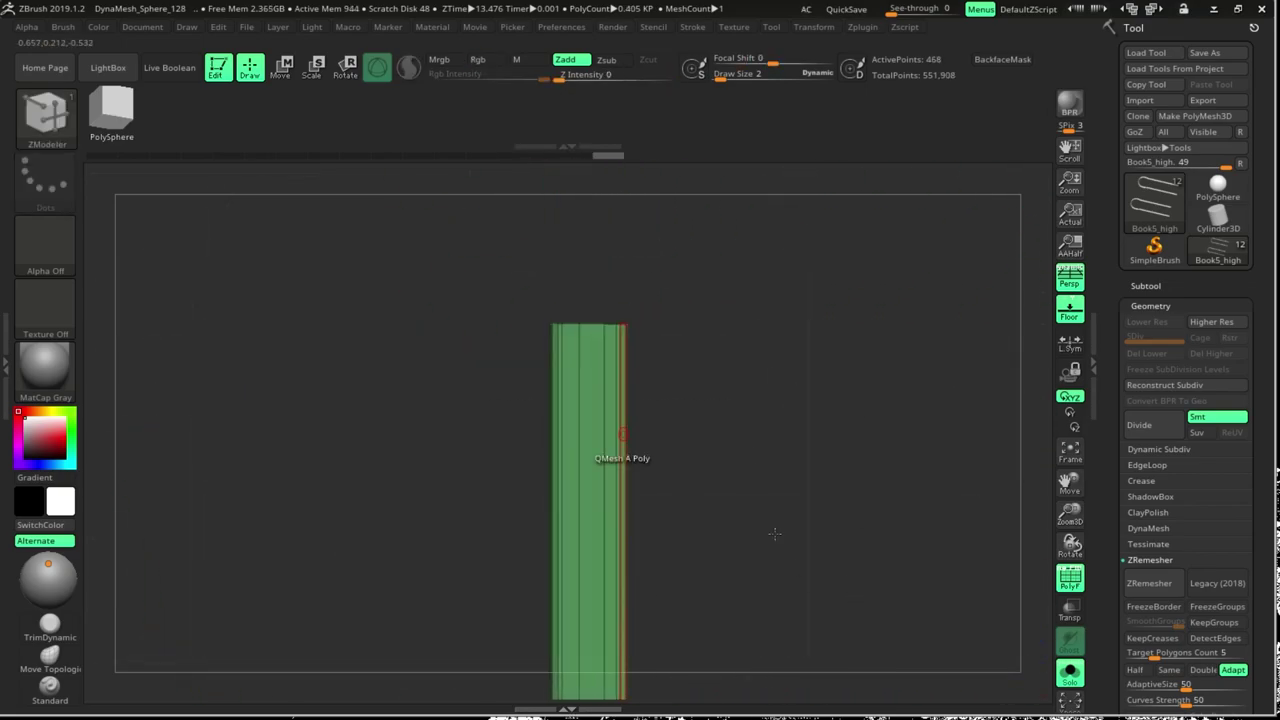
left_click(843, 514)
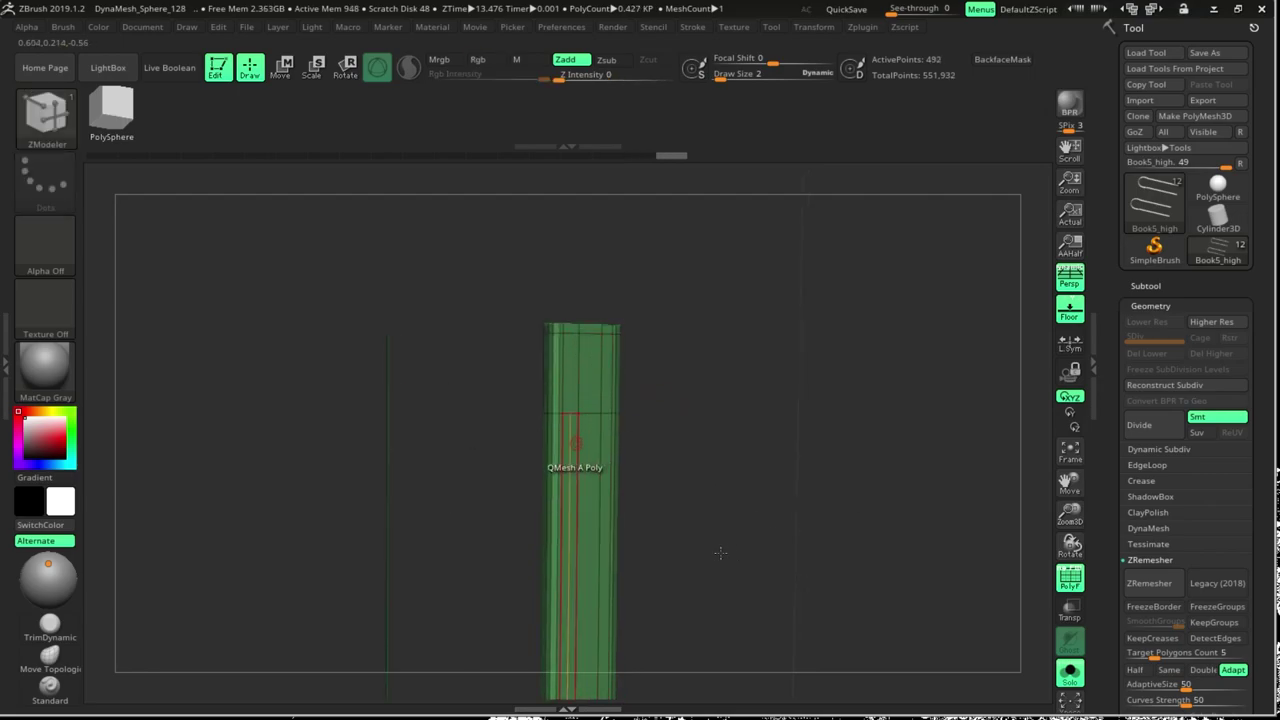
Add more support loops along the upright strap section down toward its bottom
left_click_drag(718, 621, 734, 371)
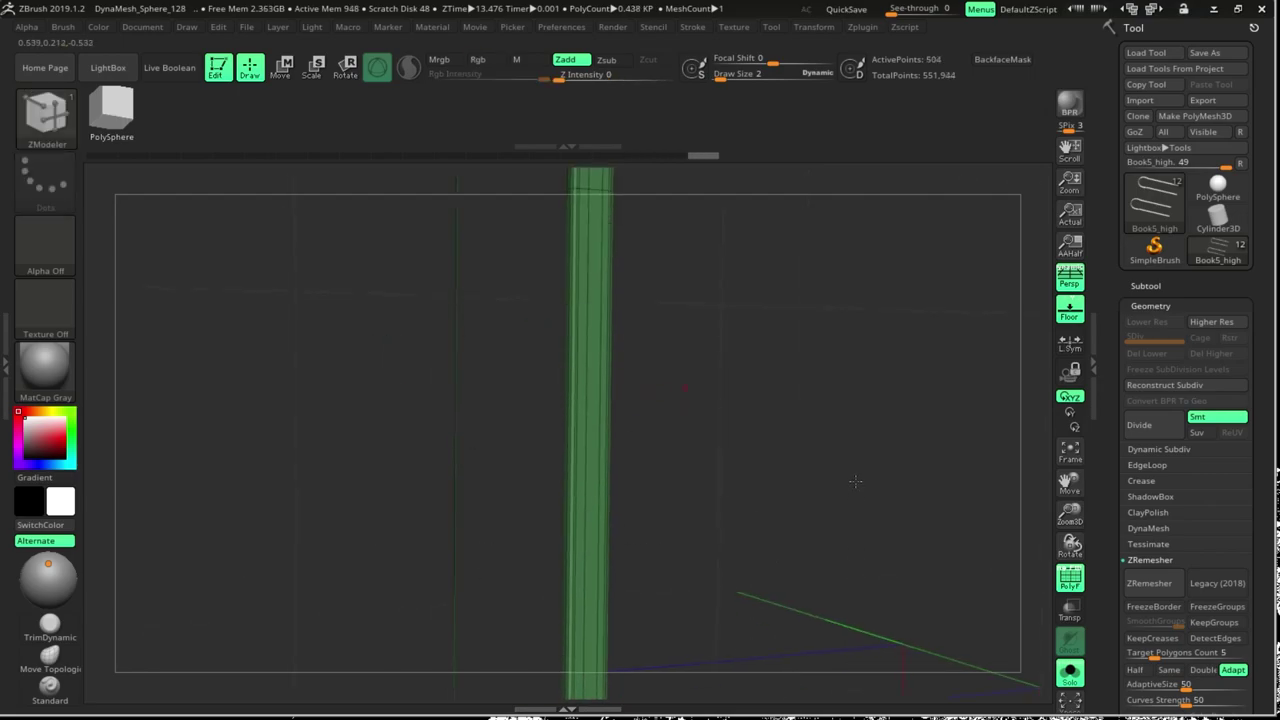
left_click(734, 371)
left_click(737, 398)
mouse_move(860, 631)
left_mouse_down()
mouse_move(741, 391)
mouse_move(802, 441)
left_mouse_up()
left_click(739, 432)
left_click(673, 455)
left_click_drag(690, 470, 840, 567)
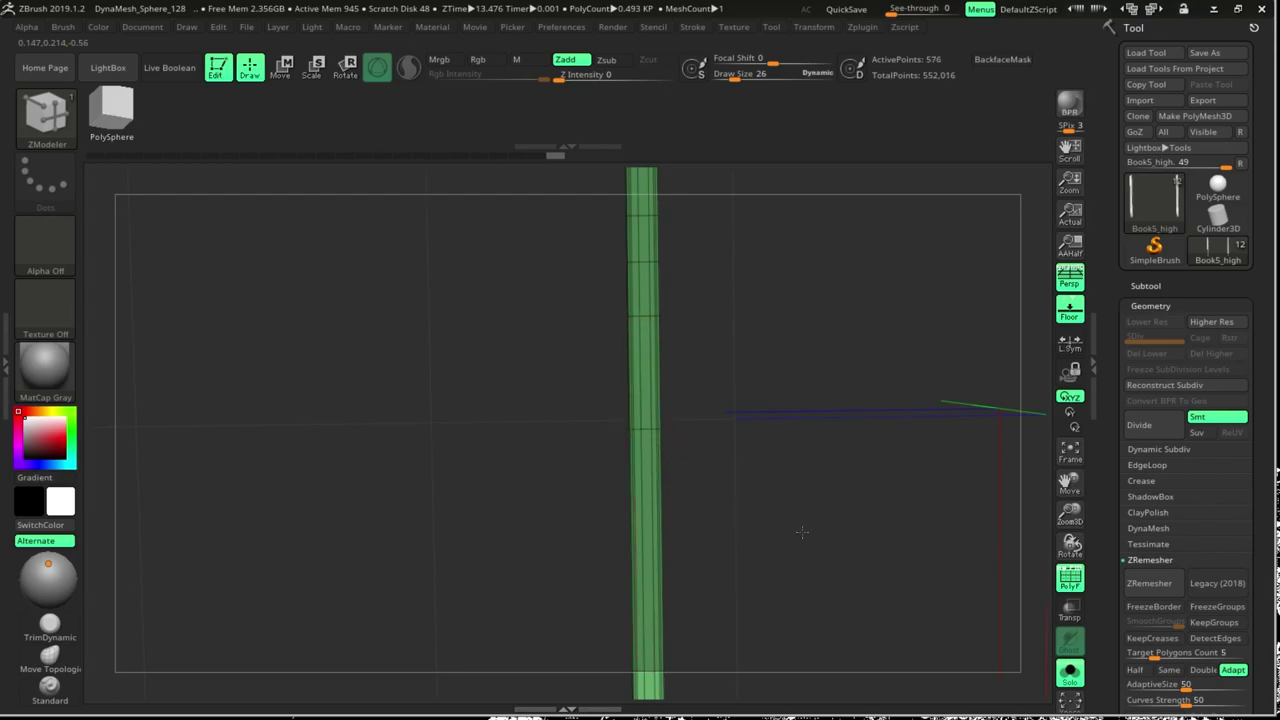
left_click_drag(643, 430, 641, 458)
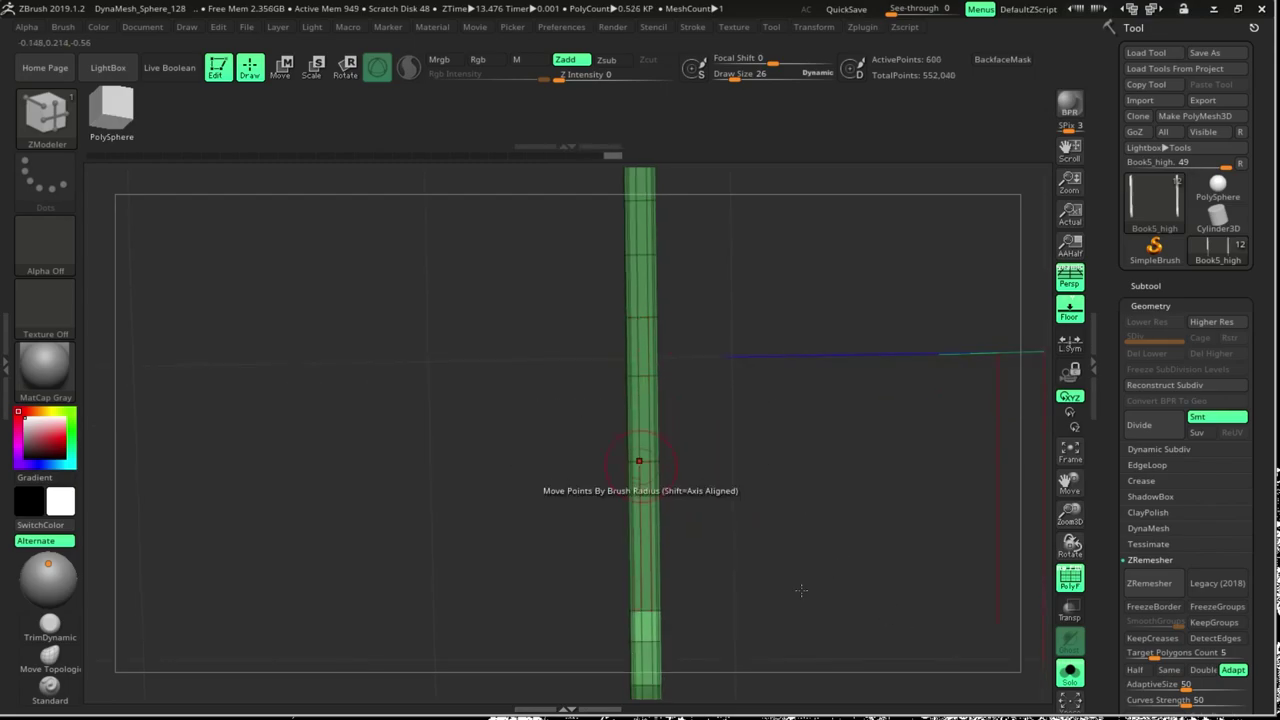
left_click(645, 595)
mouse_move(934, 614)
left_mouse_down()
mouse_move(858, 513)
mouse_move(612, 499)
left_mouse_up()
left_click(612, 499)
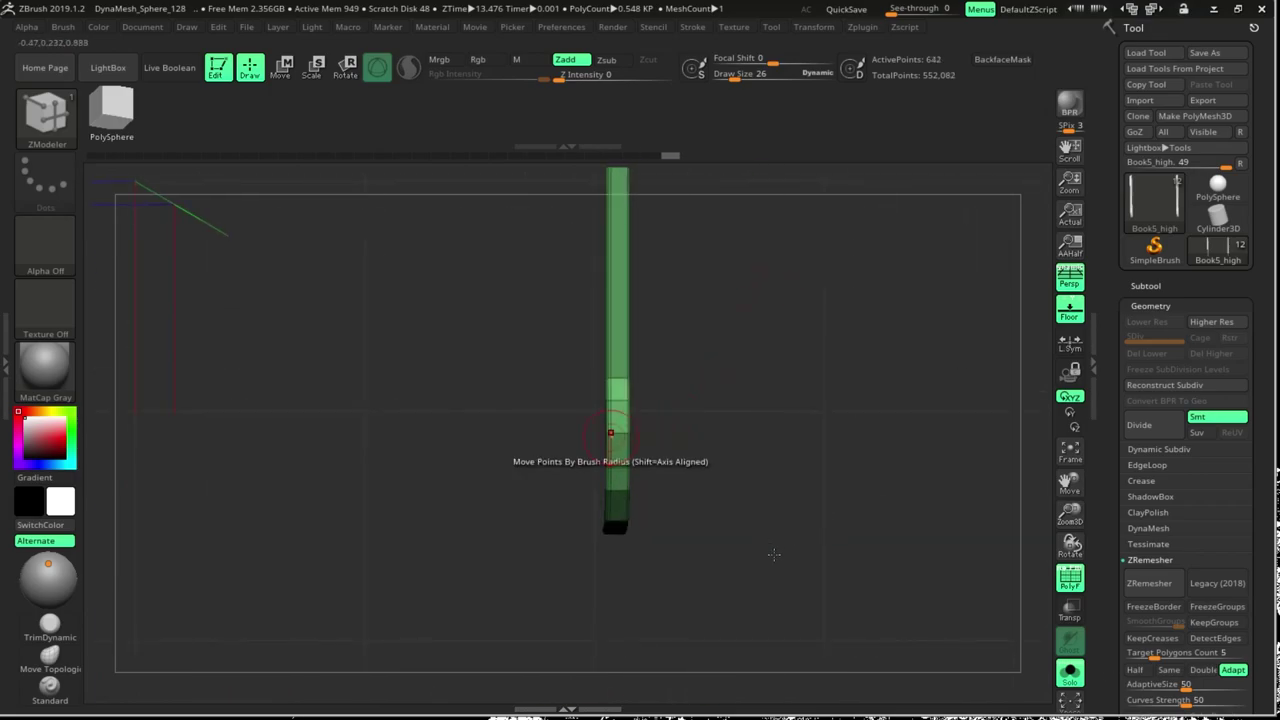
right_click_drag(612, 499, 805, 545, "ctrl")
Add support loops to the lower strap and near its top, bringing Book5_high to 931 points
left_click_drag(805, 545, 827, 604)
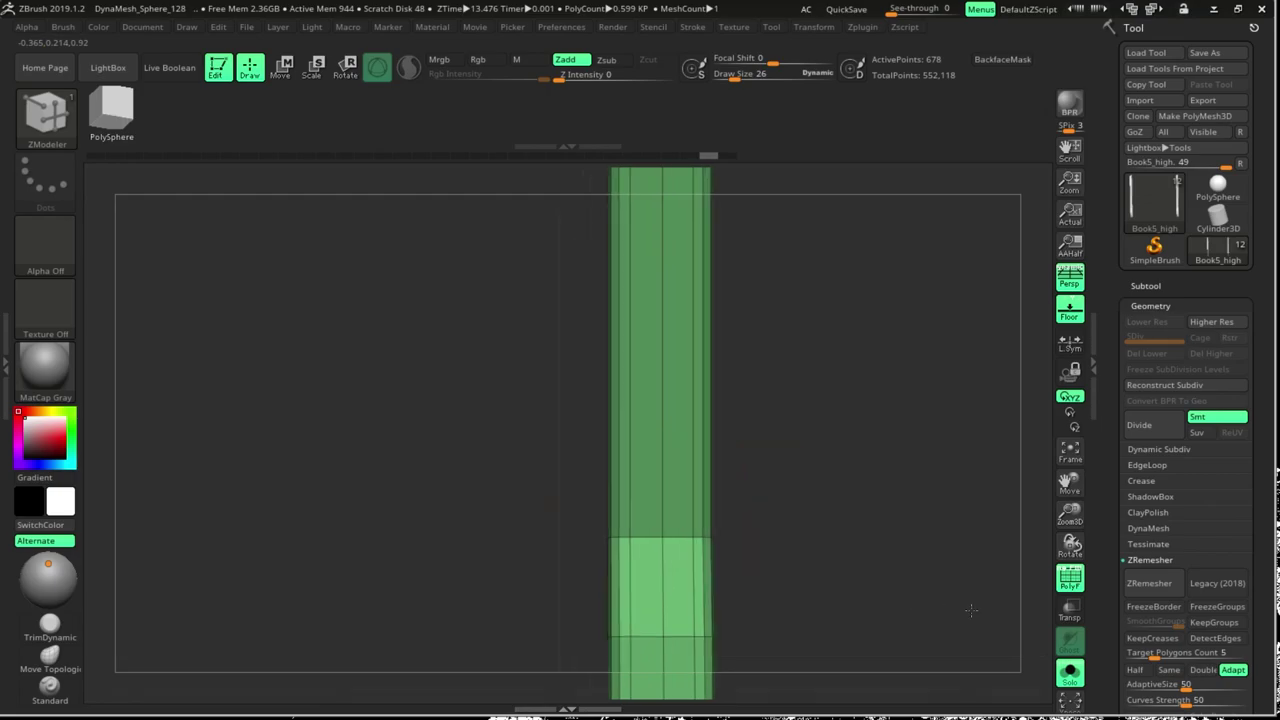
right_click_drag(798, 603, 828, 595, "ctrl")
mouse_move(826, 594)
left_mouse_down()
mouse_move(1003, 629)
mouse_move(825, 600)
left_mouse_up()
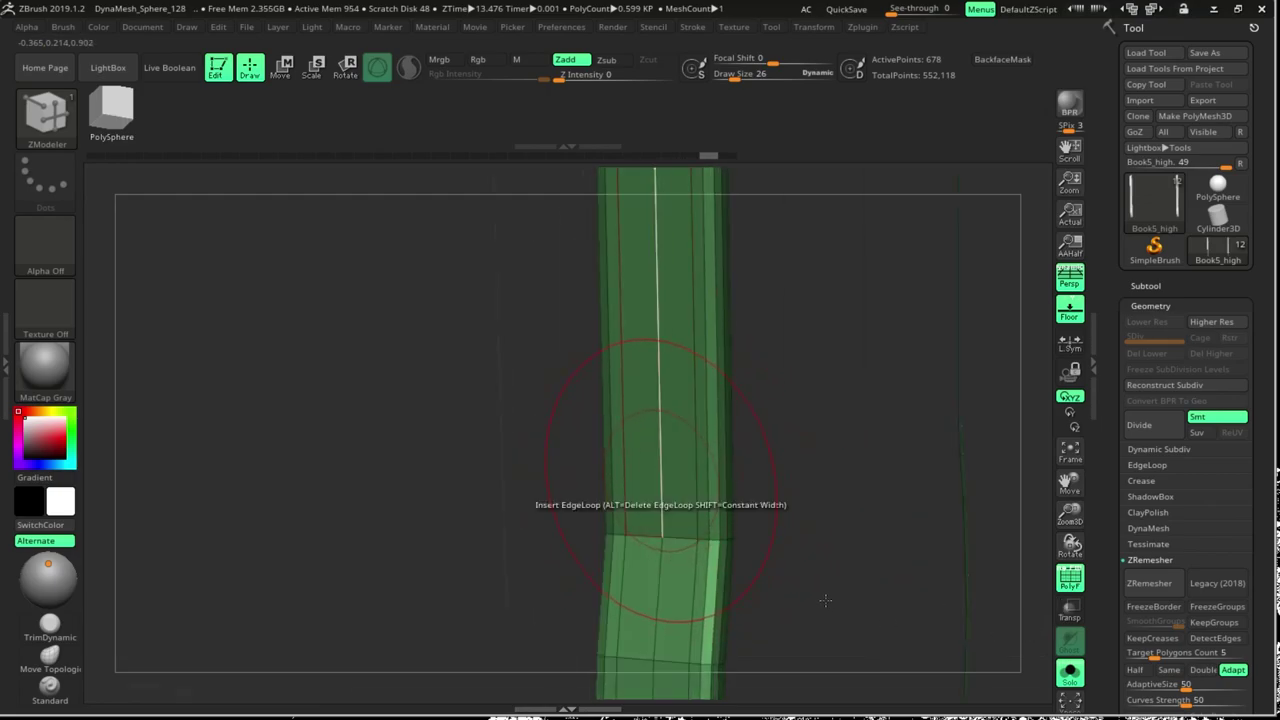
left_click_drag(1106, 505, 748, 592)
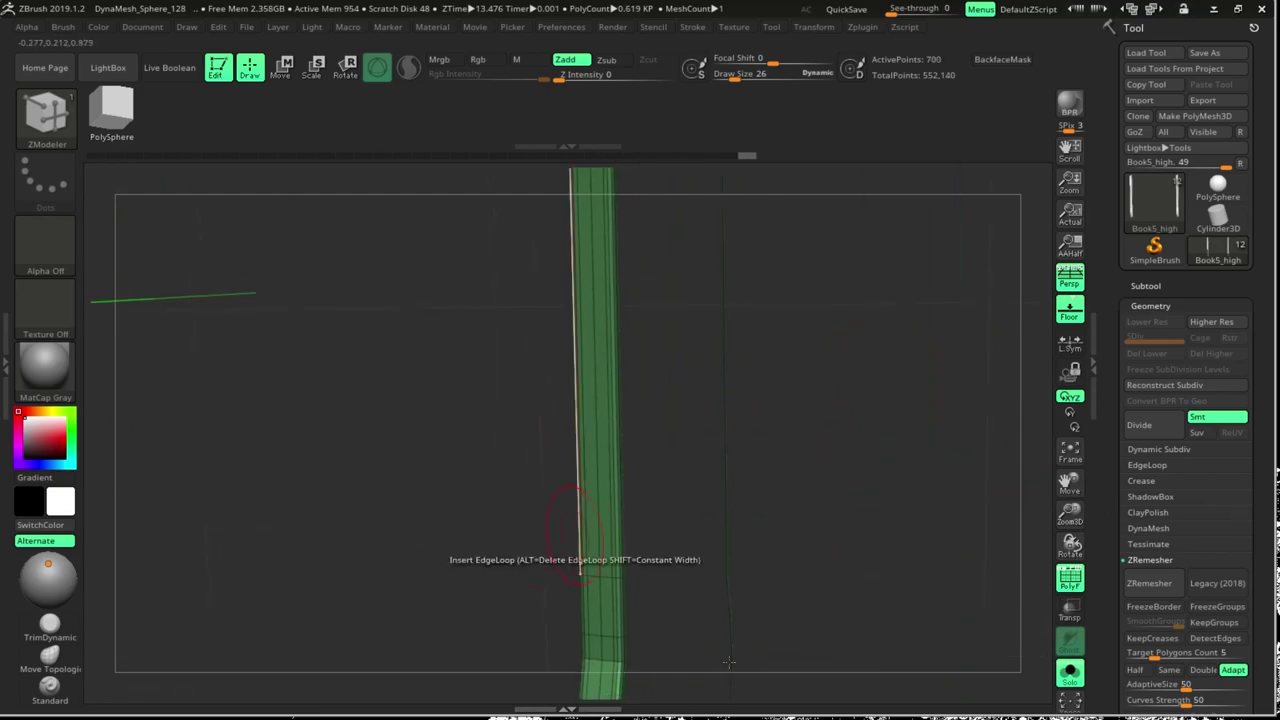
left_click_drag(747, 543, 665, 600)
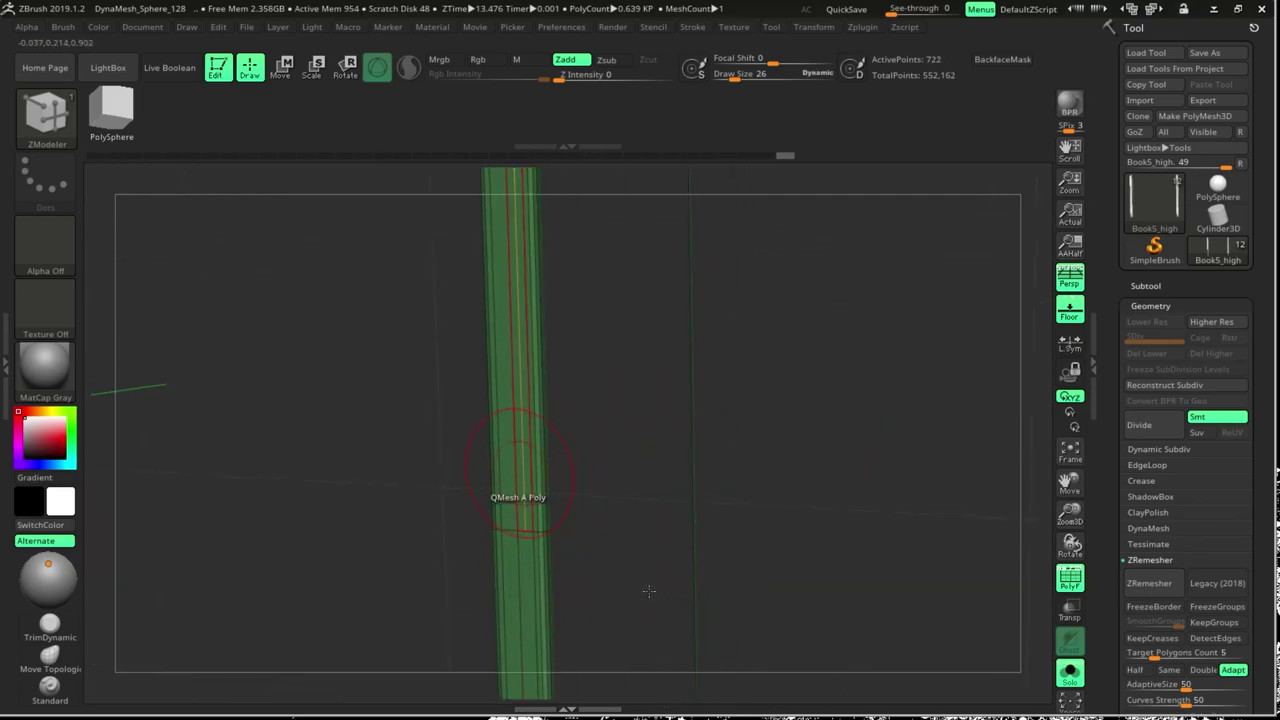
left_click_drag(665, 580, 553, 590)
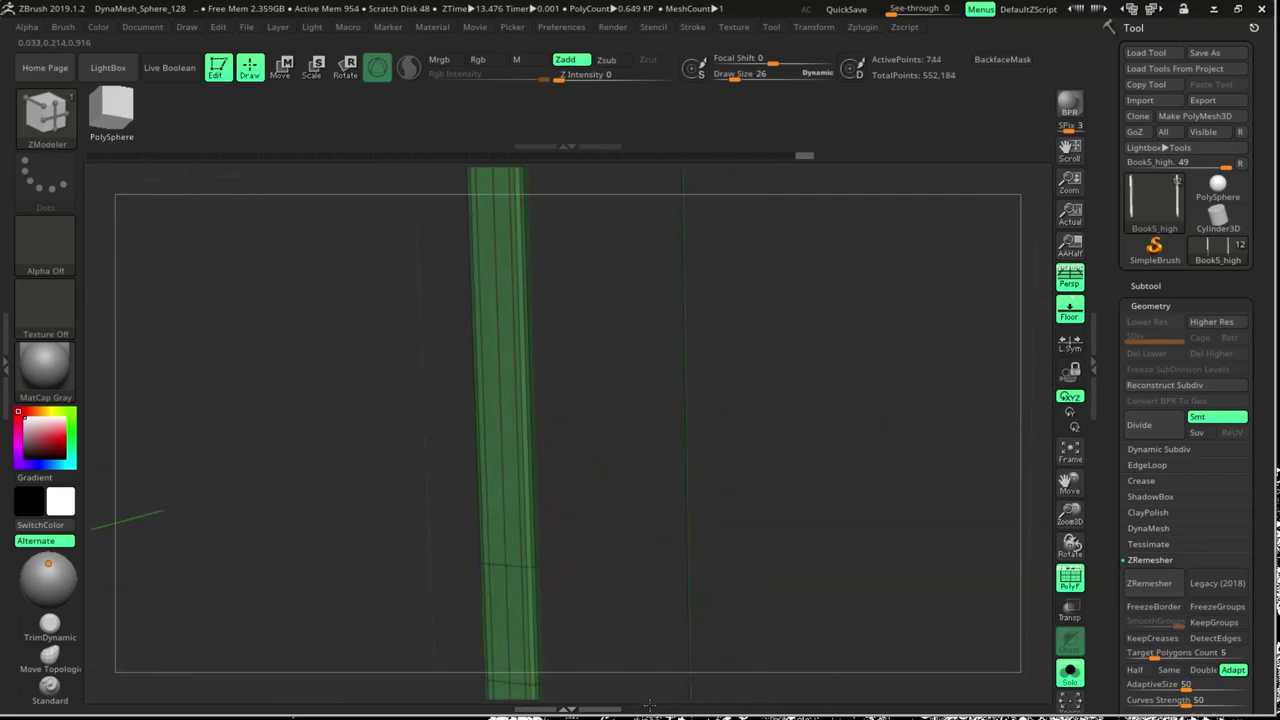
left_click_drag(516, 427, 500, 595)
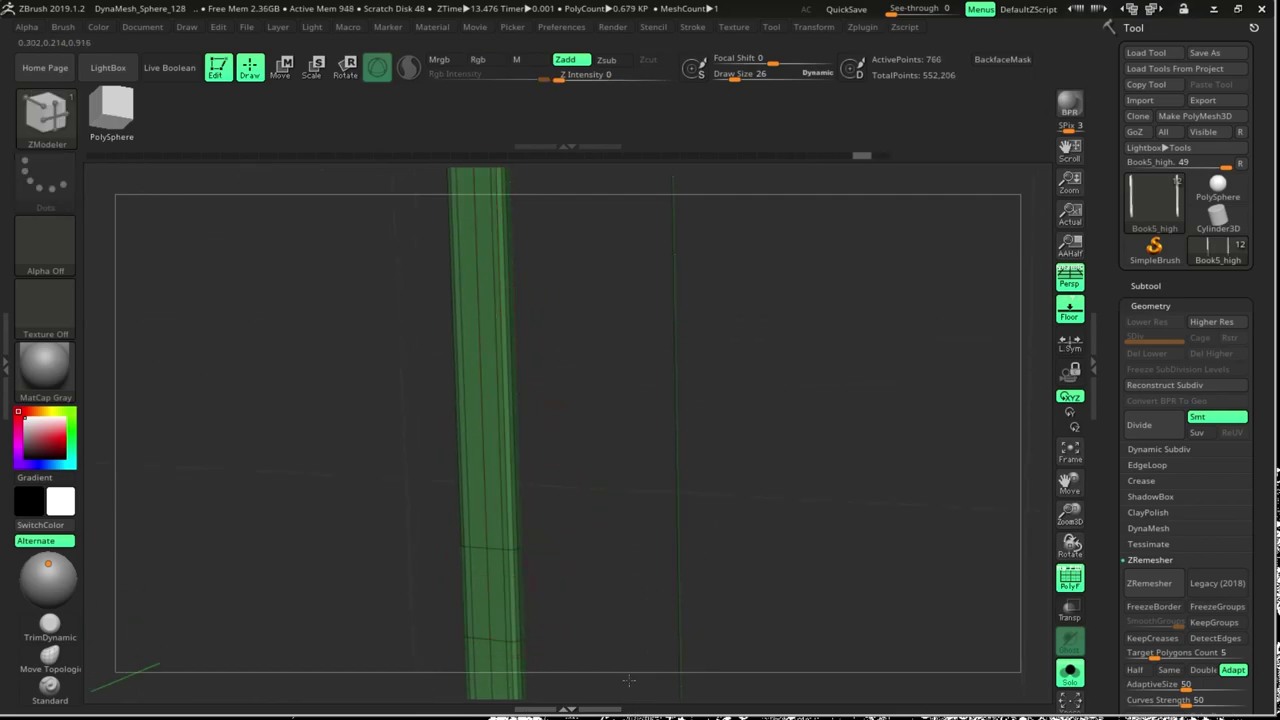
left_click(485, 510)
mouse_move(602, 444)
left_mouse_down()
mouse_move(871, 502)
mouse_move(751, 451)
left_mouse_up()
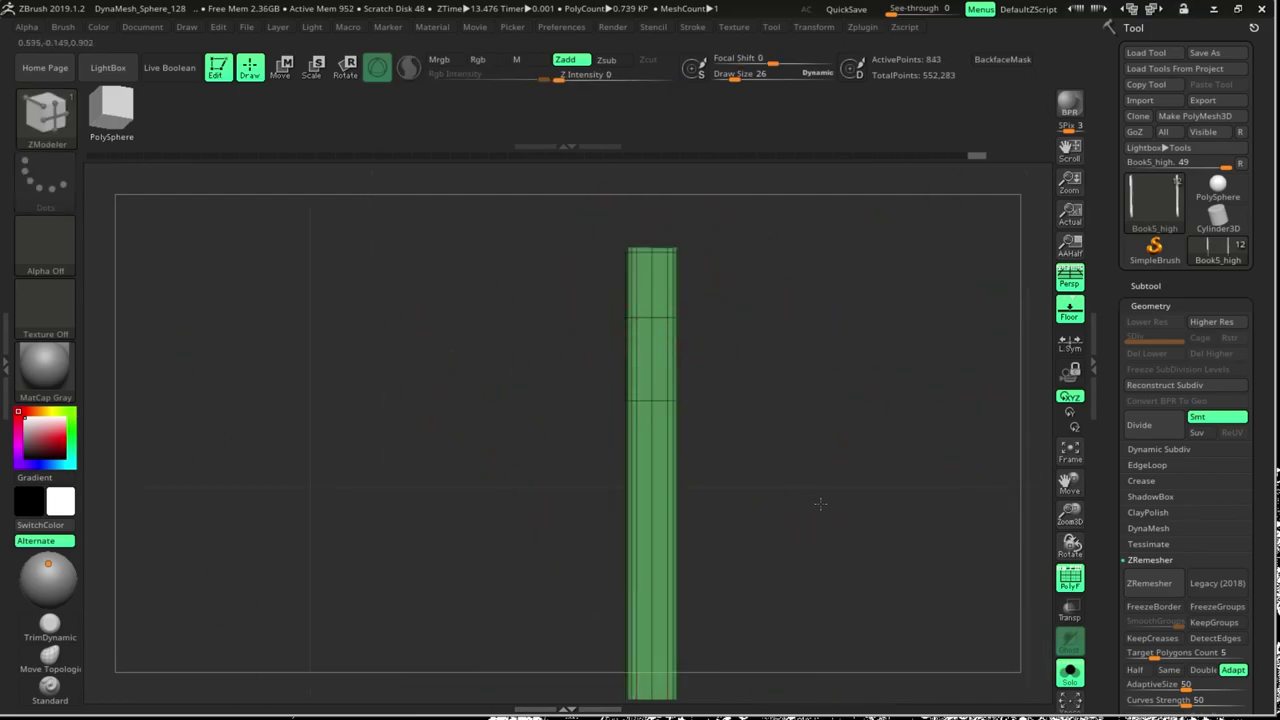
left_click_drag(703, 563, 641, 378, "alt")
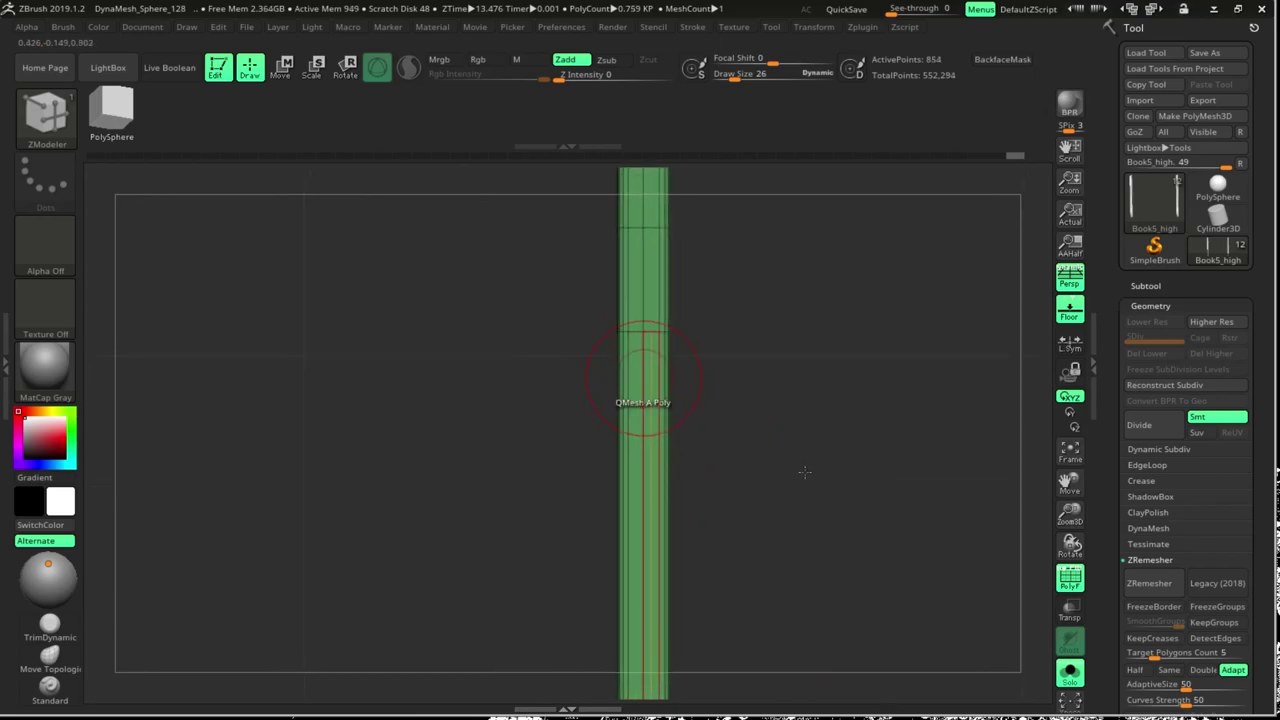
mouse_move(804, 471)
left_mouse_down()
mouse_move(843, 513)
mouse_move(821, 396)
left_mouse_up()
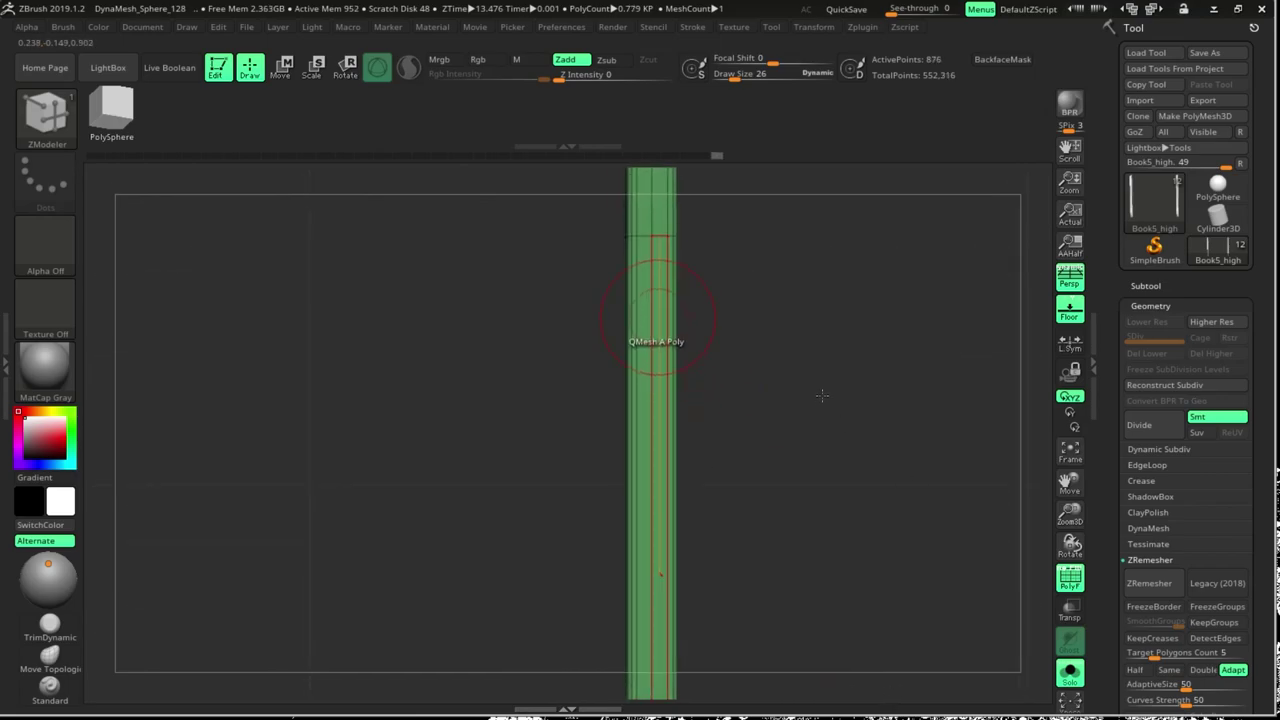
left_click_drag(813, 461, 850, 334)
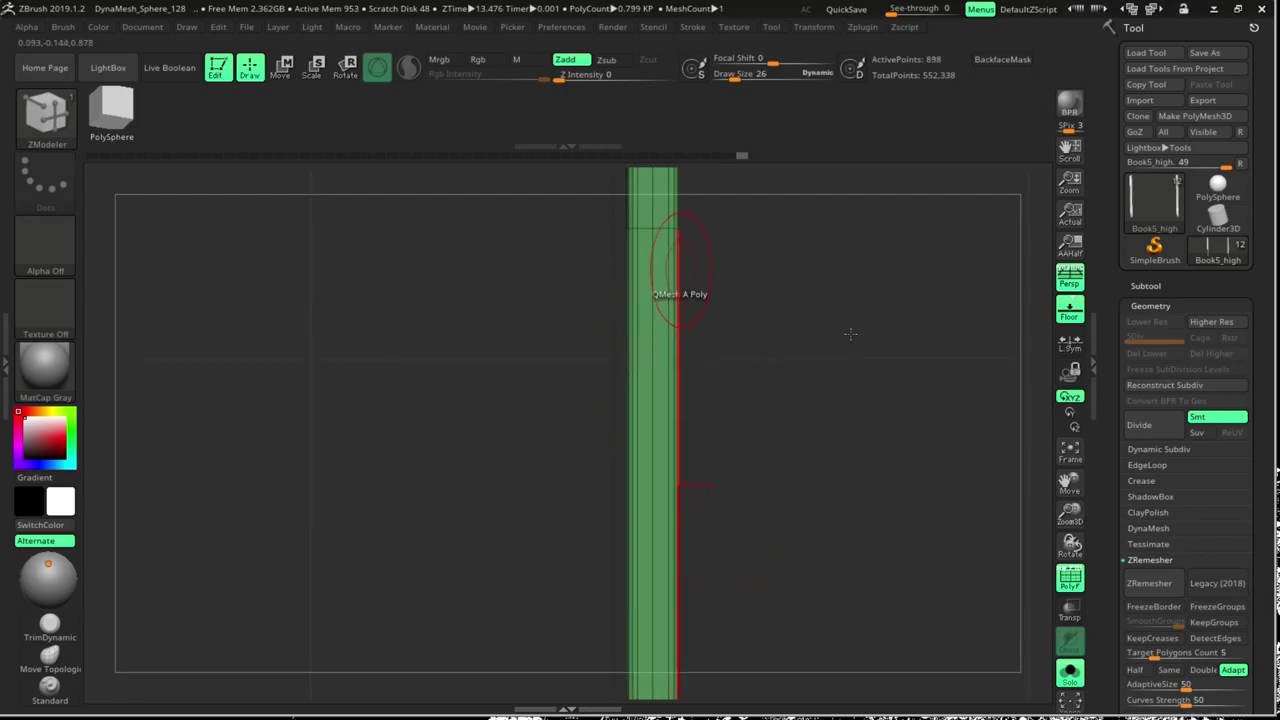
mouse_move(814, 463)
left_mouse_down()
mouse_move(844, 412)
mouse_move(843, 514)
left_mouse_up()
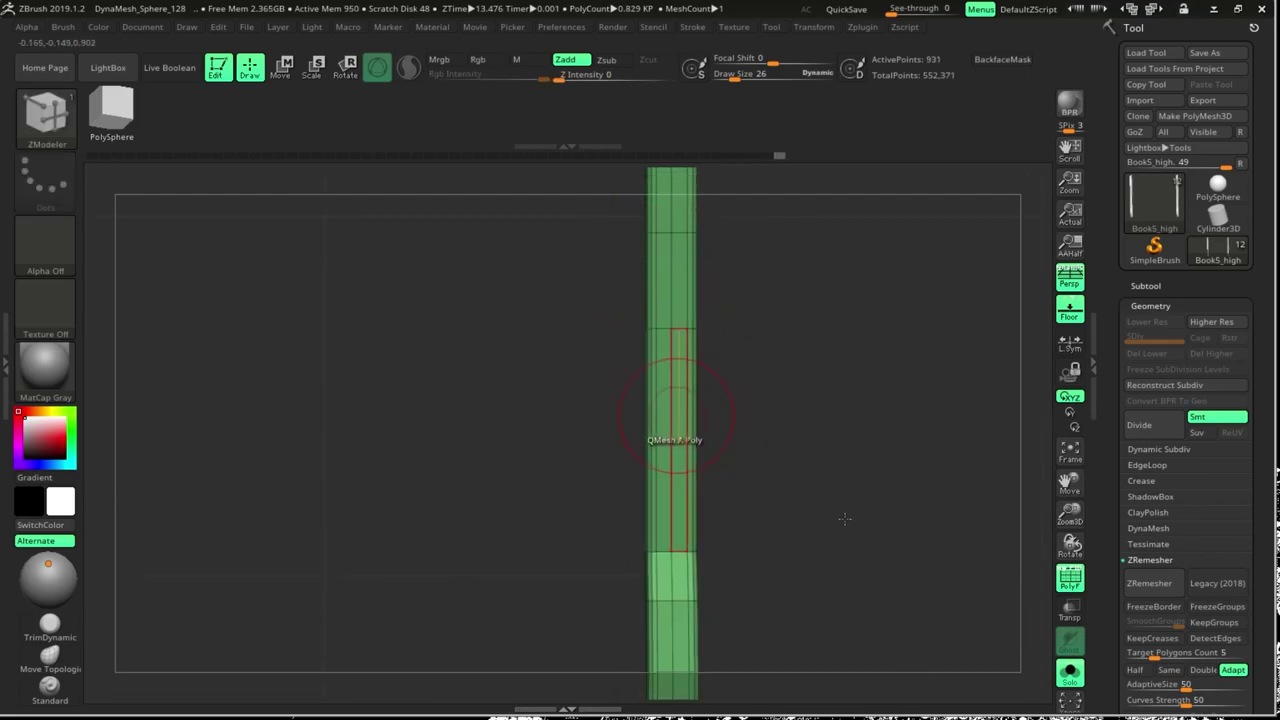
Subdivide the Book5_high strap, step back down and inspect its wireframe from the side
key("ctrl+d")
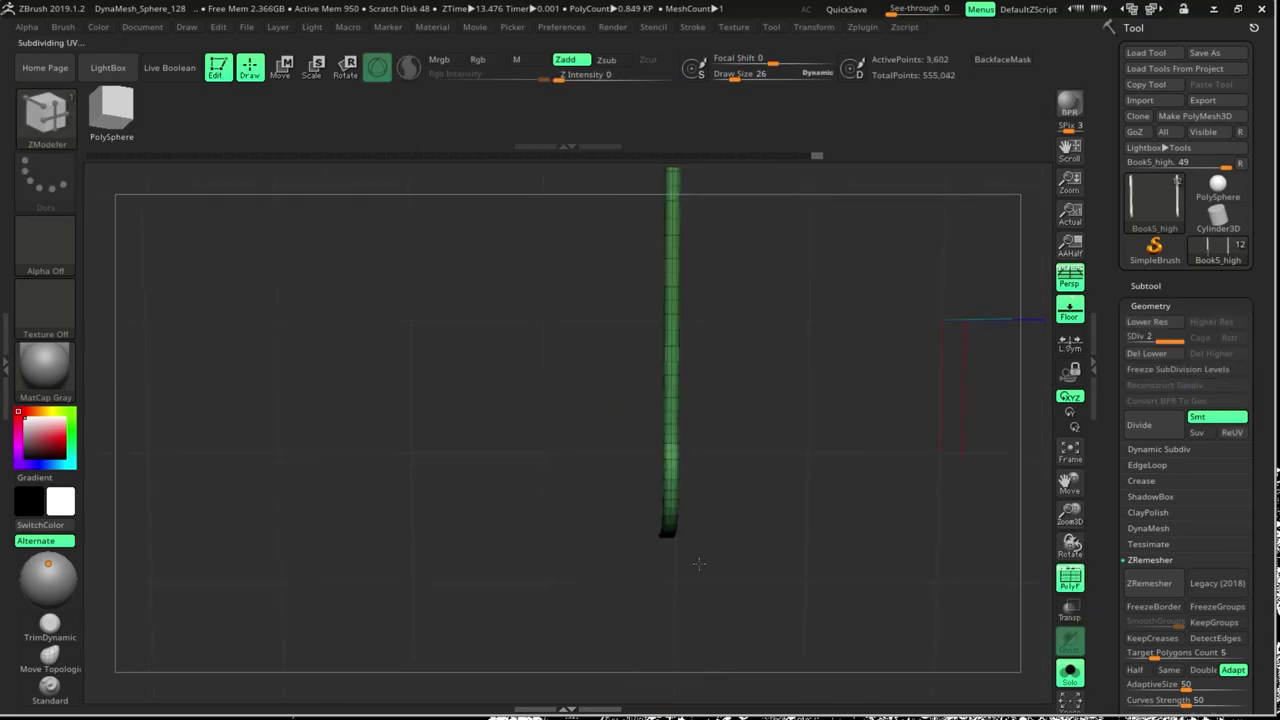
mouse_move(549, 463)
left_mouse_down()
mouse_move(1035, 652)
mouse_move(985, 662)
left_mouse_up()
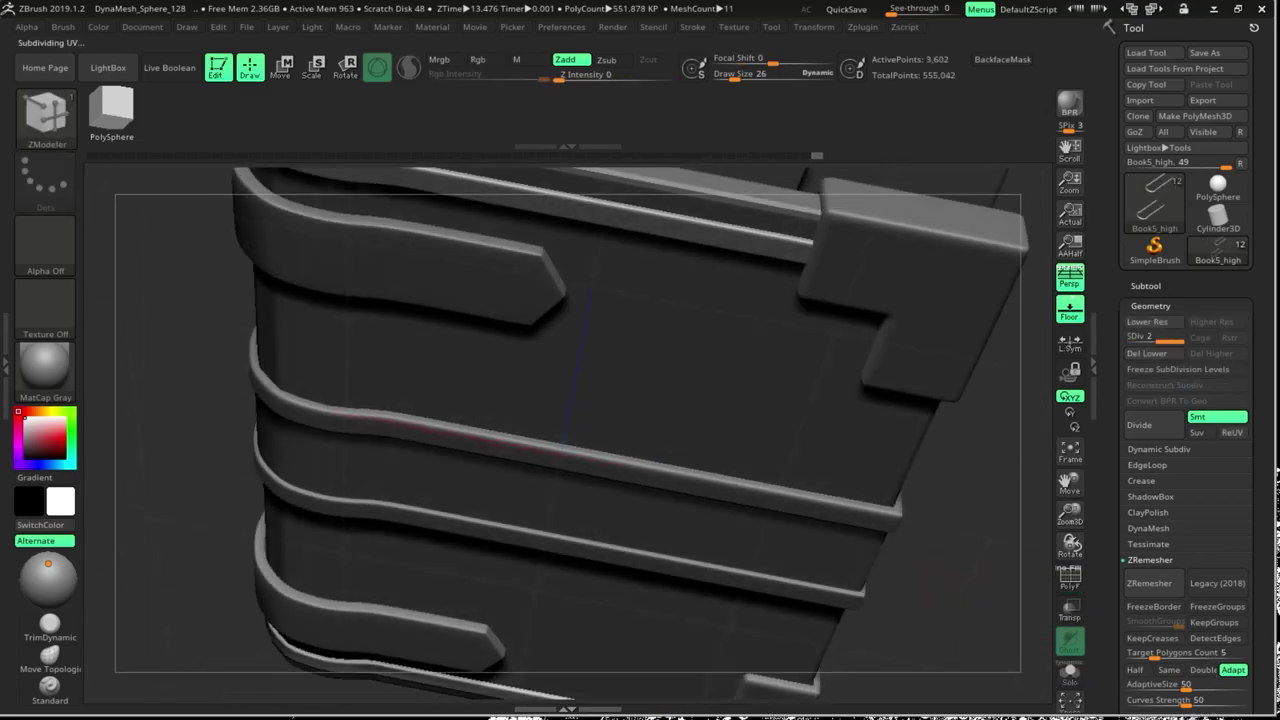
key("shift+d")
key("shift+f")
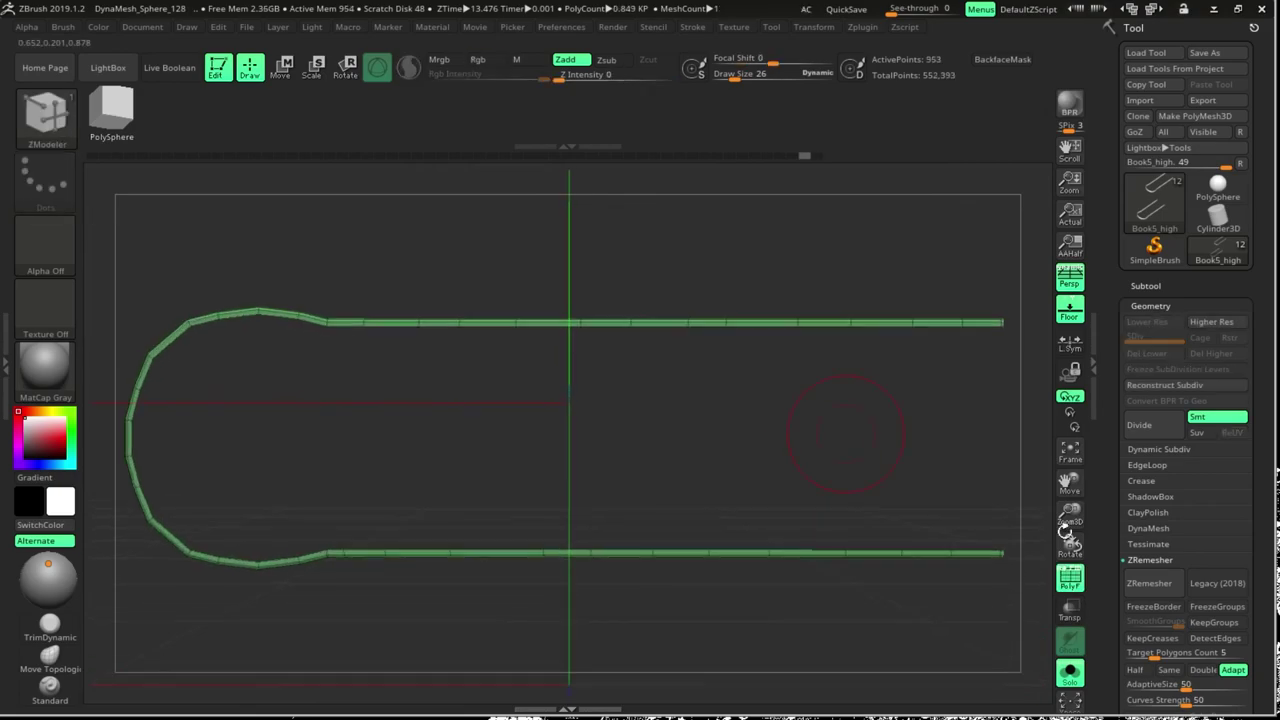
mouse_move(857, 429)
left_mouse_down()
mouse_move(703, 481)
mouse_move(583, 604)
left_mouse_up()
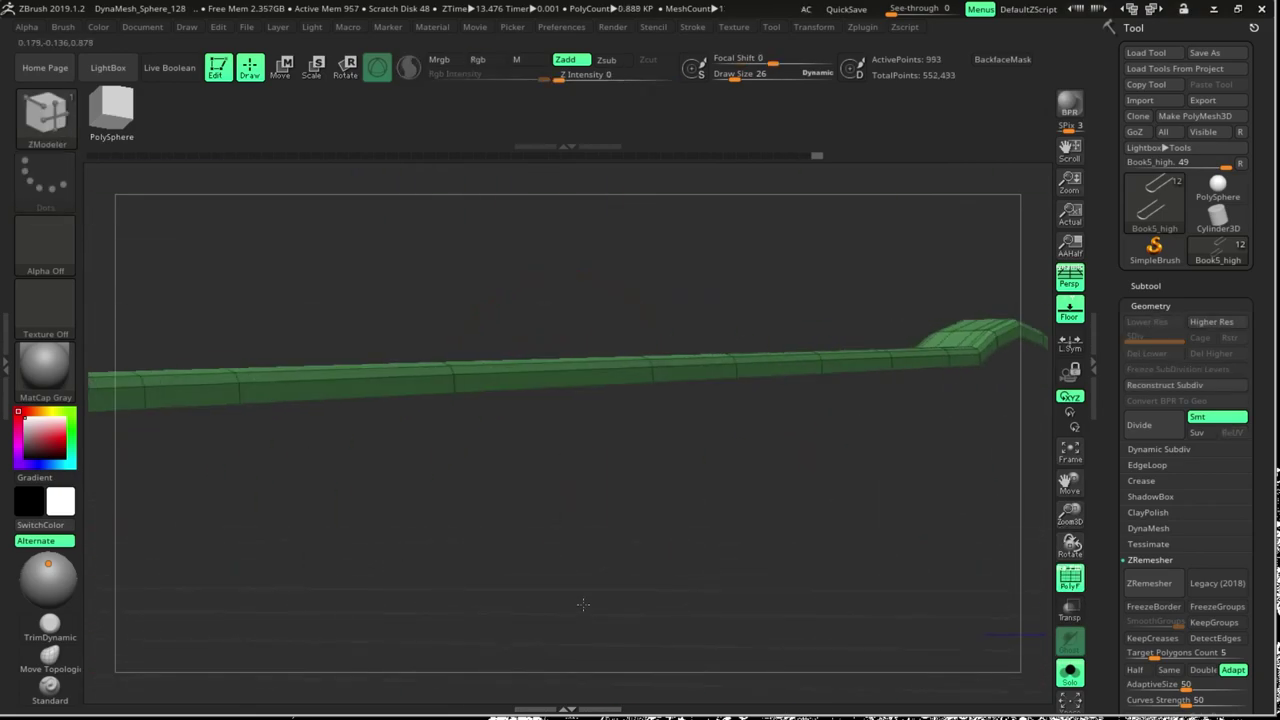
mouse_move(566, 481)
left_mouse_down()
mouse_move(700, 612)
mouse_move(899, 448)
mouse_move(614, 477)
mouse_move(763, 649)
left_mouse_up()
Switch to the Book1_high cover and insert its first edge loop
key("shift+f")
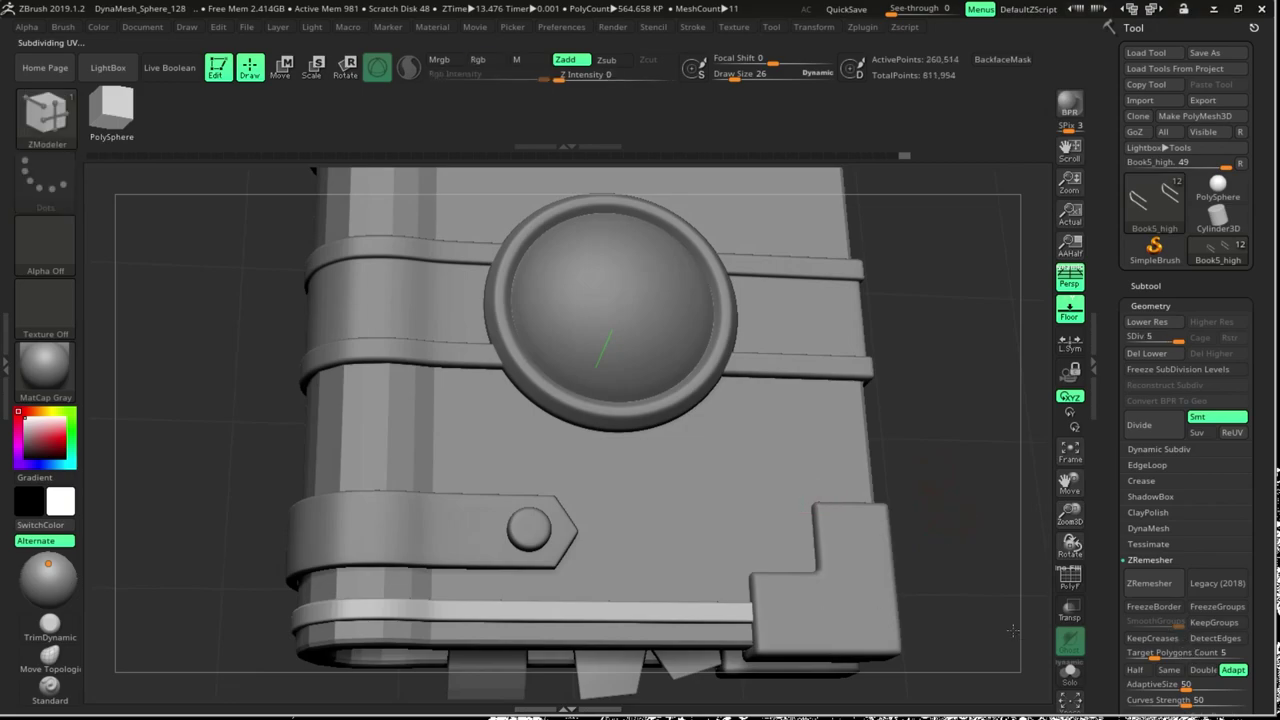
key("shift+f")
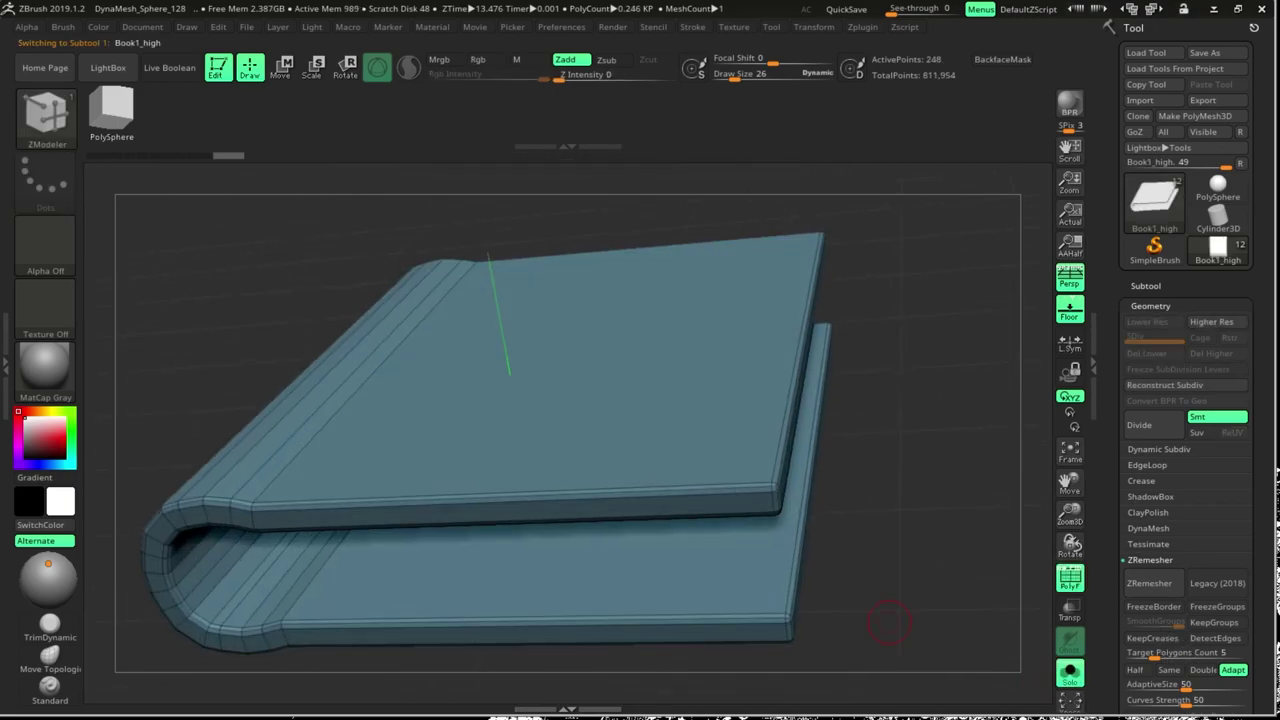
left_click(726, 500)
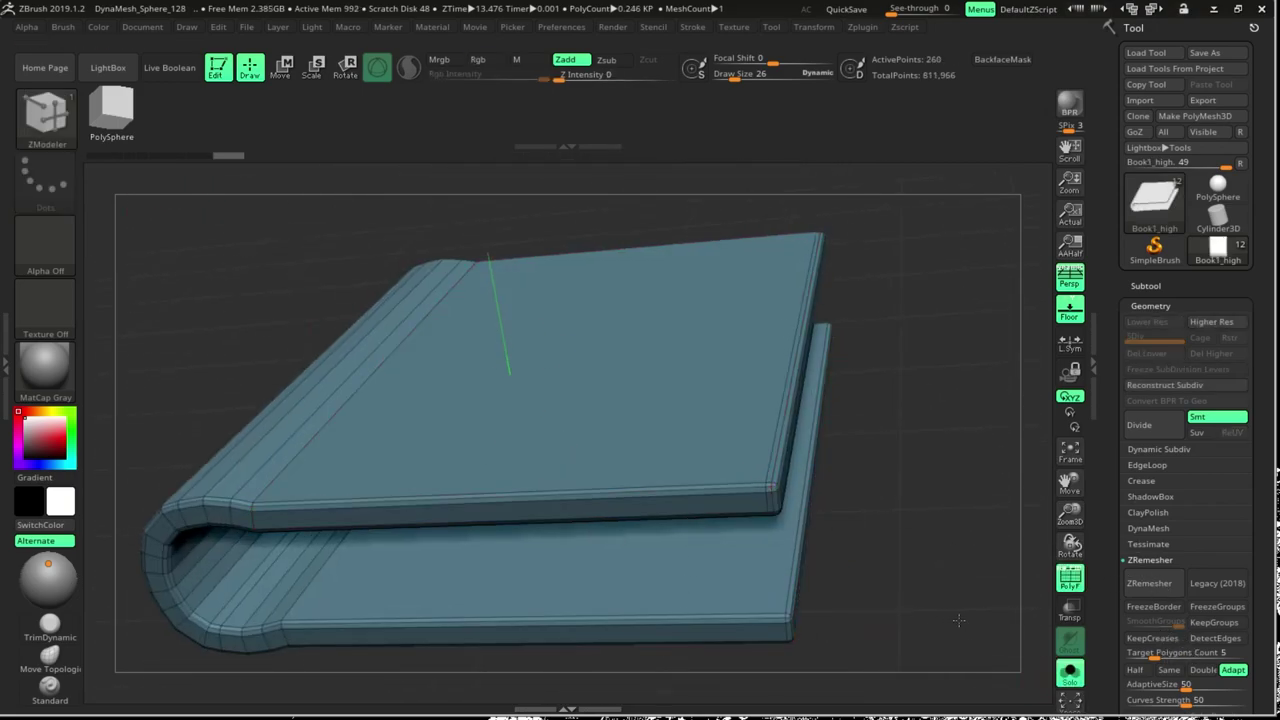
Add edge loops across the top and lower covers and along the cover's thick front edge
left_click(738, 610)
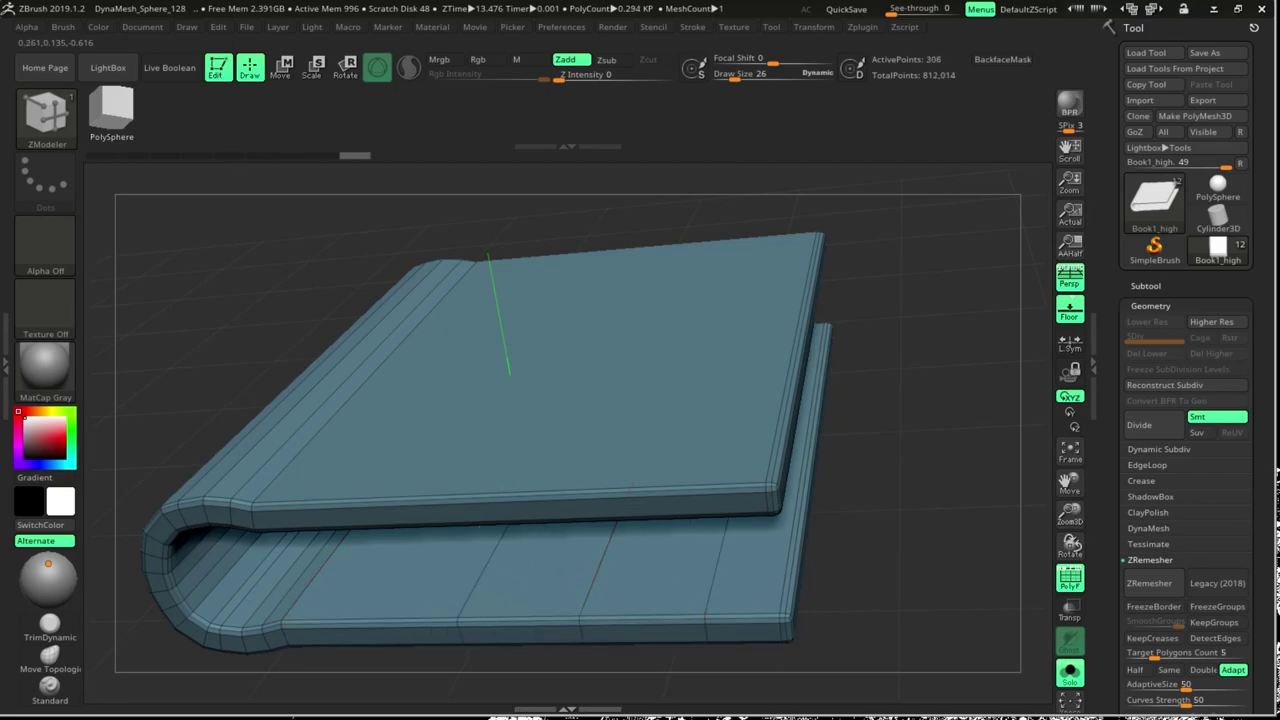
left_click_drag(900, 600, 714, 560)
left_click(560, 505)
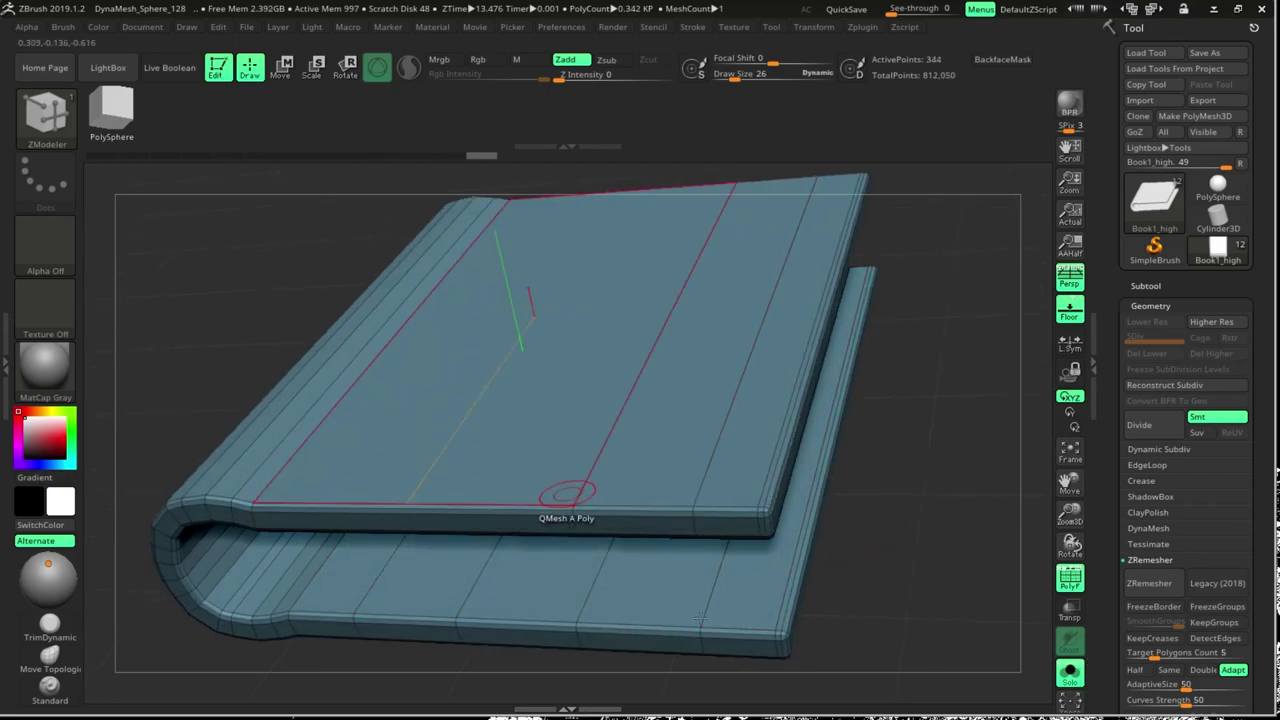
left_click(386, 485)
left_click_drag(960, 460, 449, 423, "shift")
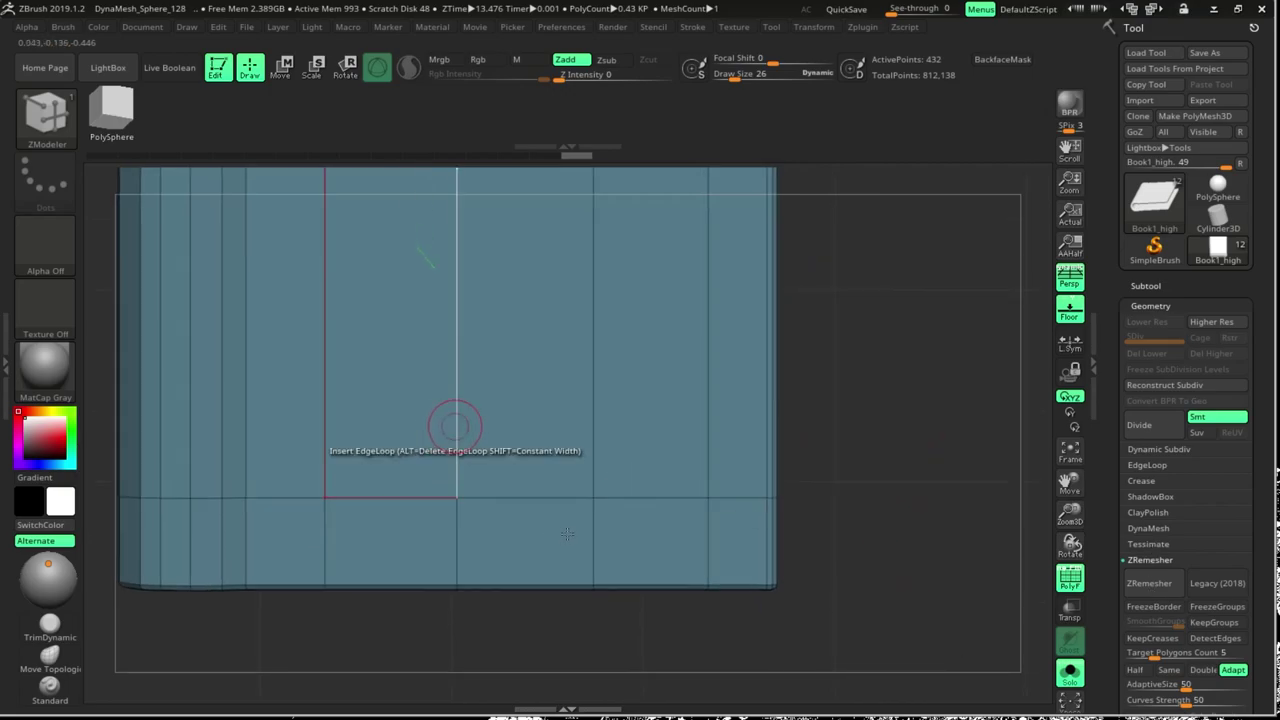
left_click(694, 294)
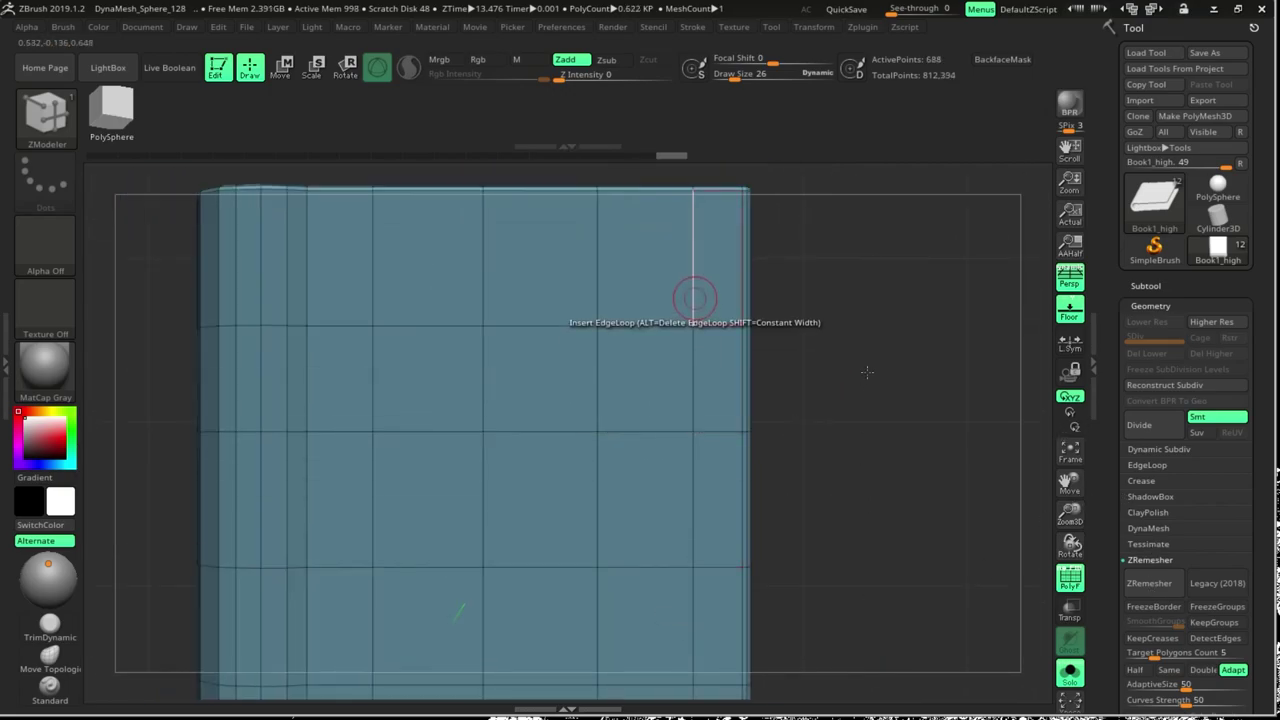
left_click(1070, 578)
left_click_drag(1070, 545, 1110, 525)
left_click(1070, 578)
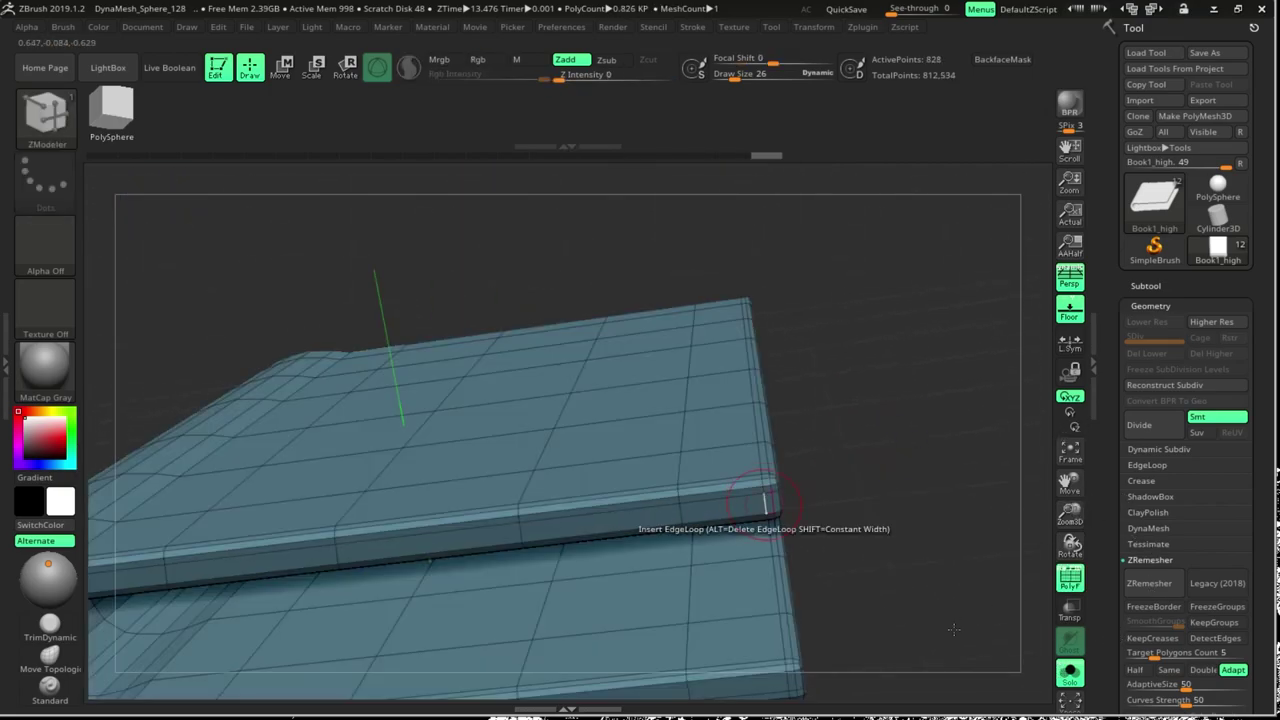
left_click(1070, 578)
Subdivide the Book1_high cover to level 5 and show the whole book again
key("ctrl+d")
key("ctrl+d")
key("ctrl+d")
left_click_drag(889, 523, 971, 586)
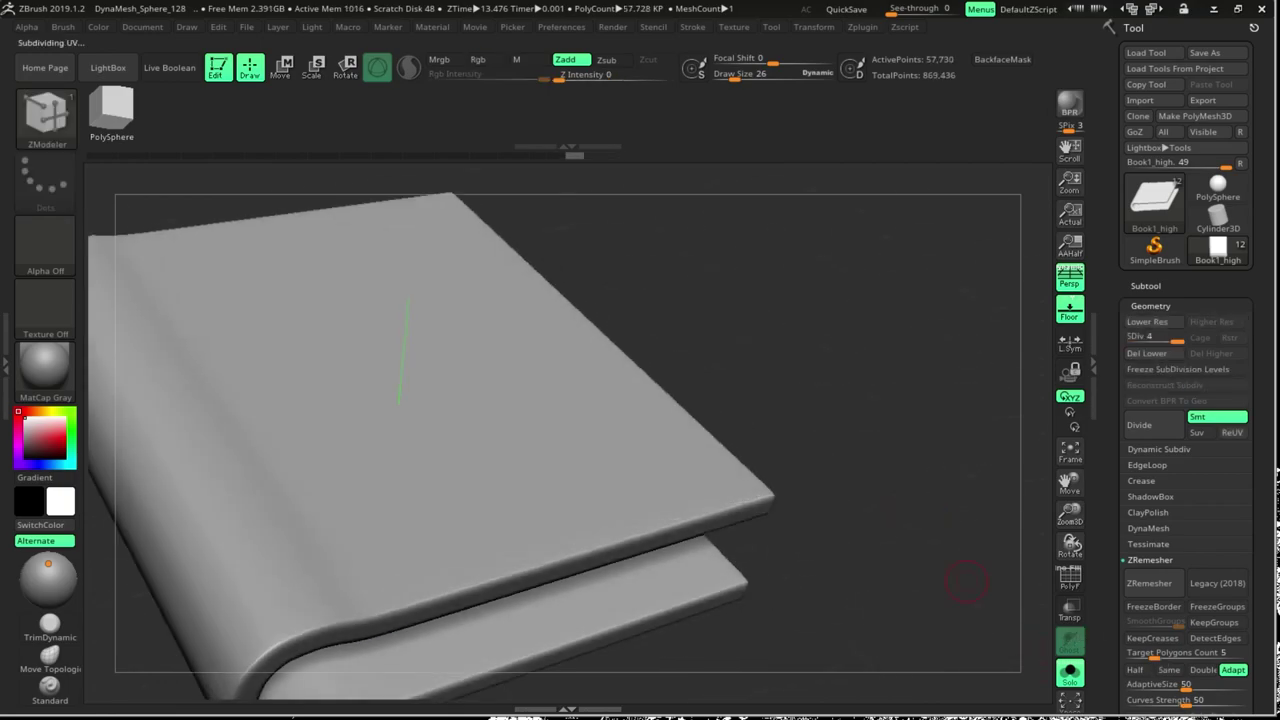
left_click(1070, 672)
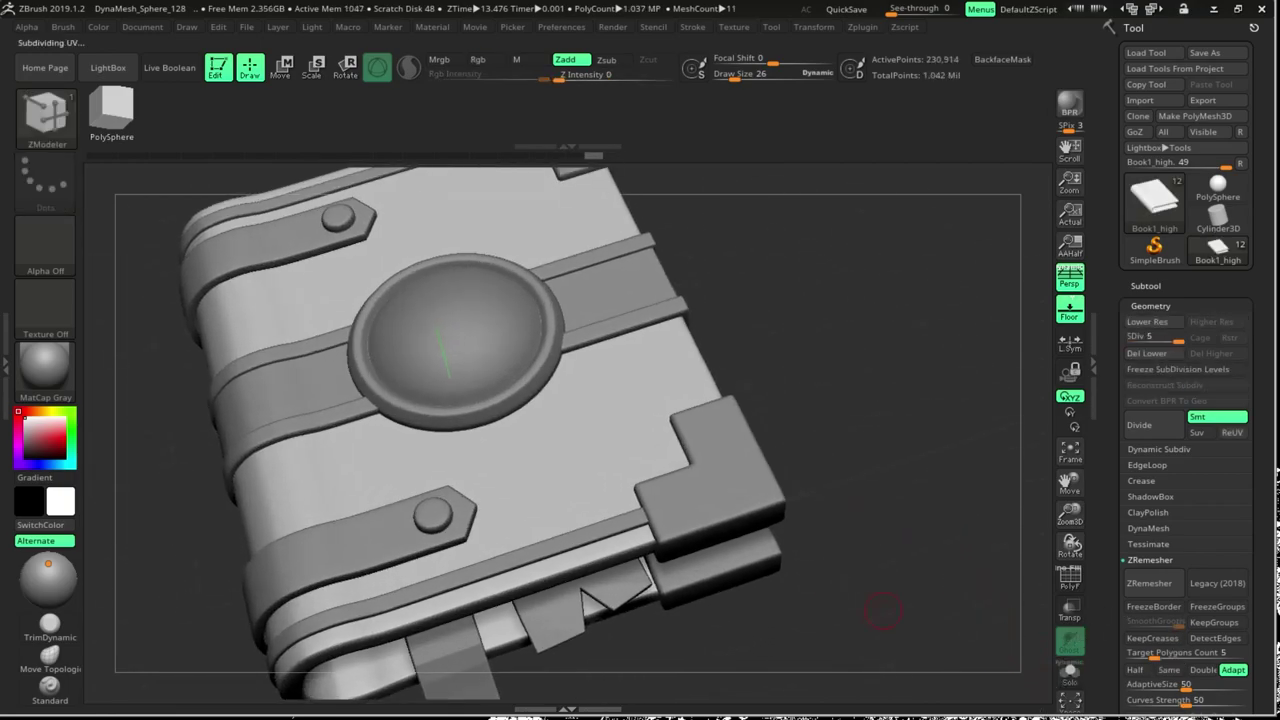
Select the Book7_high clasp piece and isolate it with its polygroups and wireframe
left_click_drag(900, 450, 820, 534)
left_click(700, 480, "alt")
key("shift+f")
left_click(1070, 672)
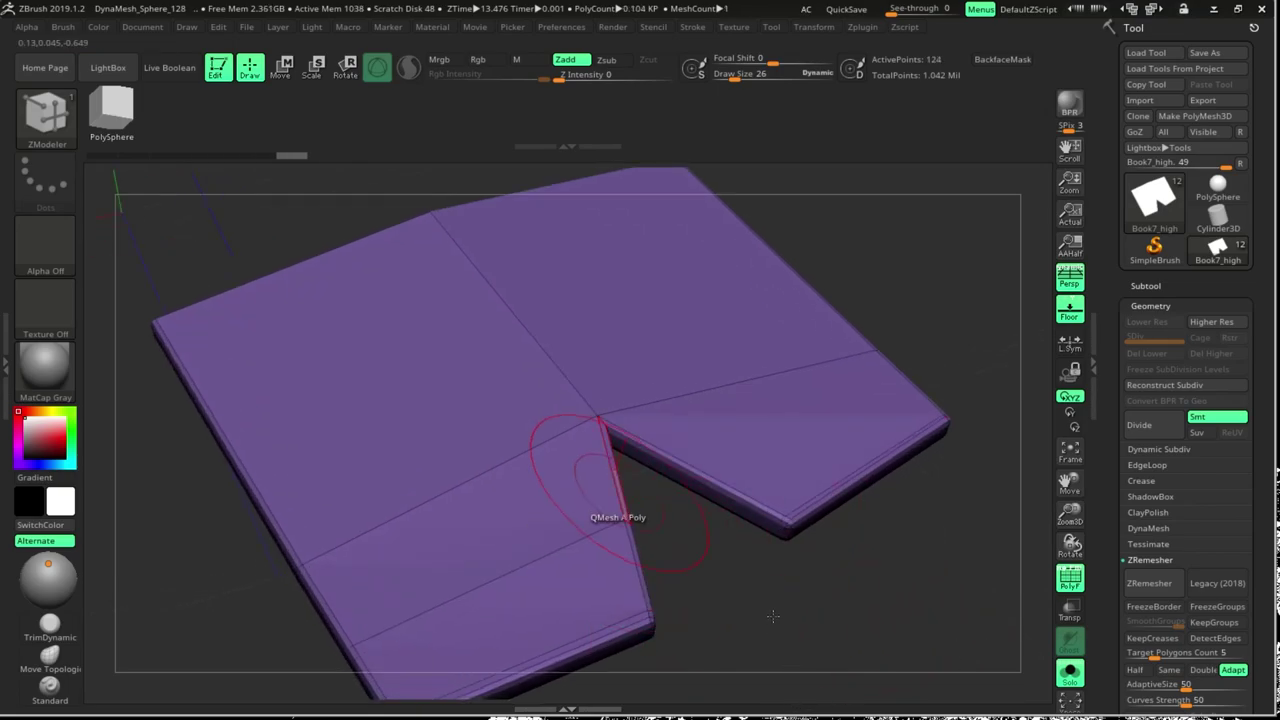
Insert edge loops across the clasp's lower-left part and both flaps
left_click(586, 525)
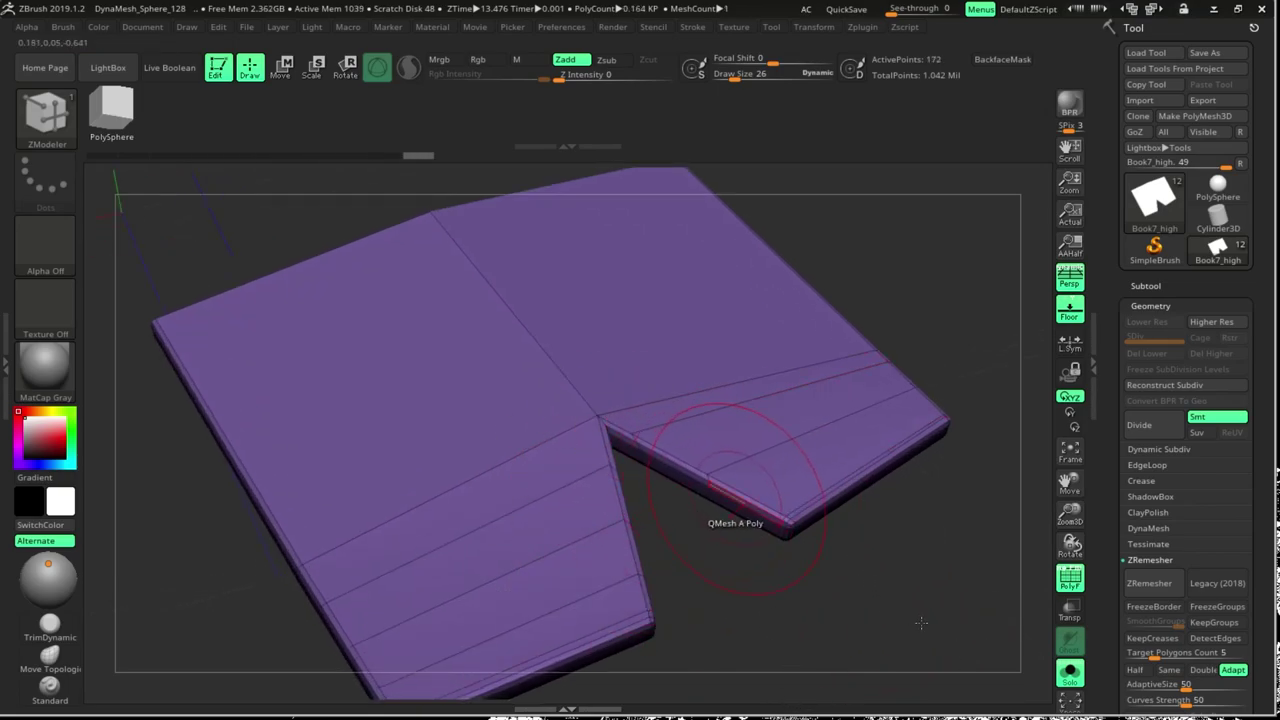
left_click(525, 550)
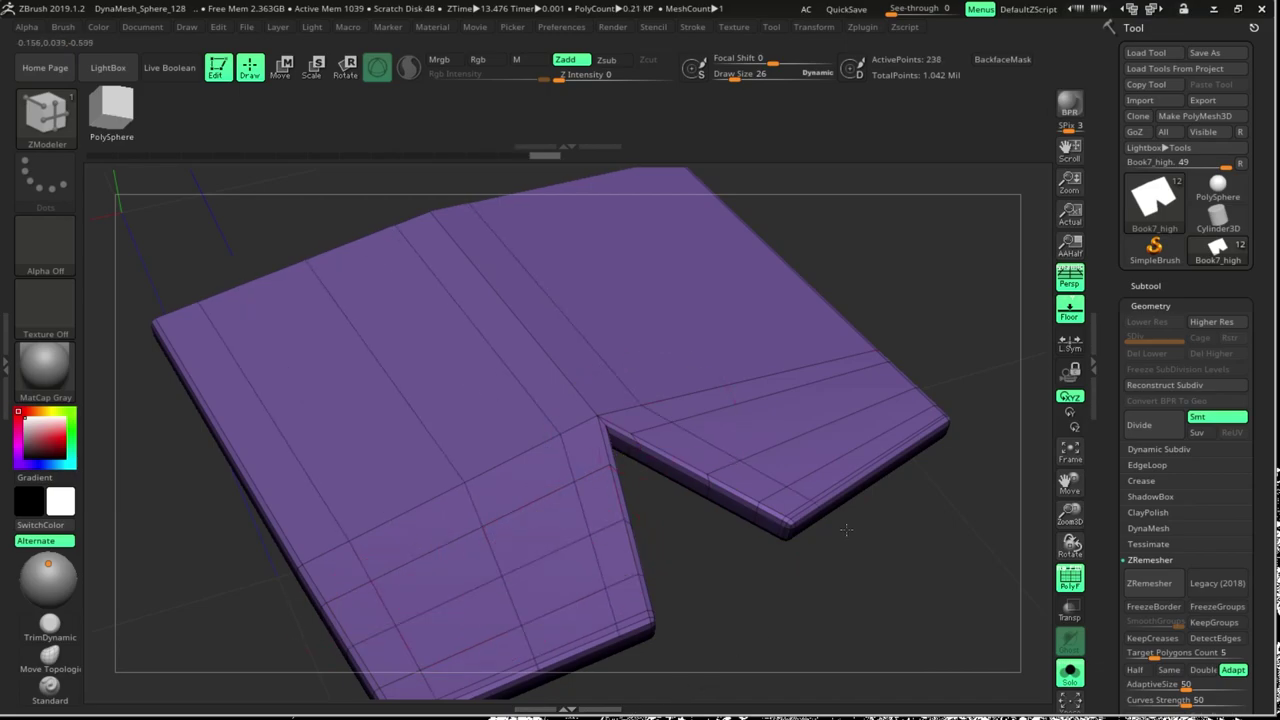
left_click_drag(846, 530, 757, 400)
left_click(757, 400)
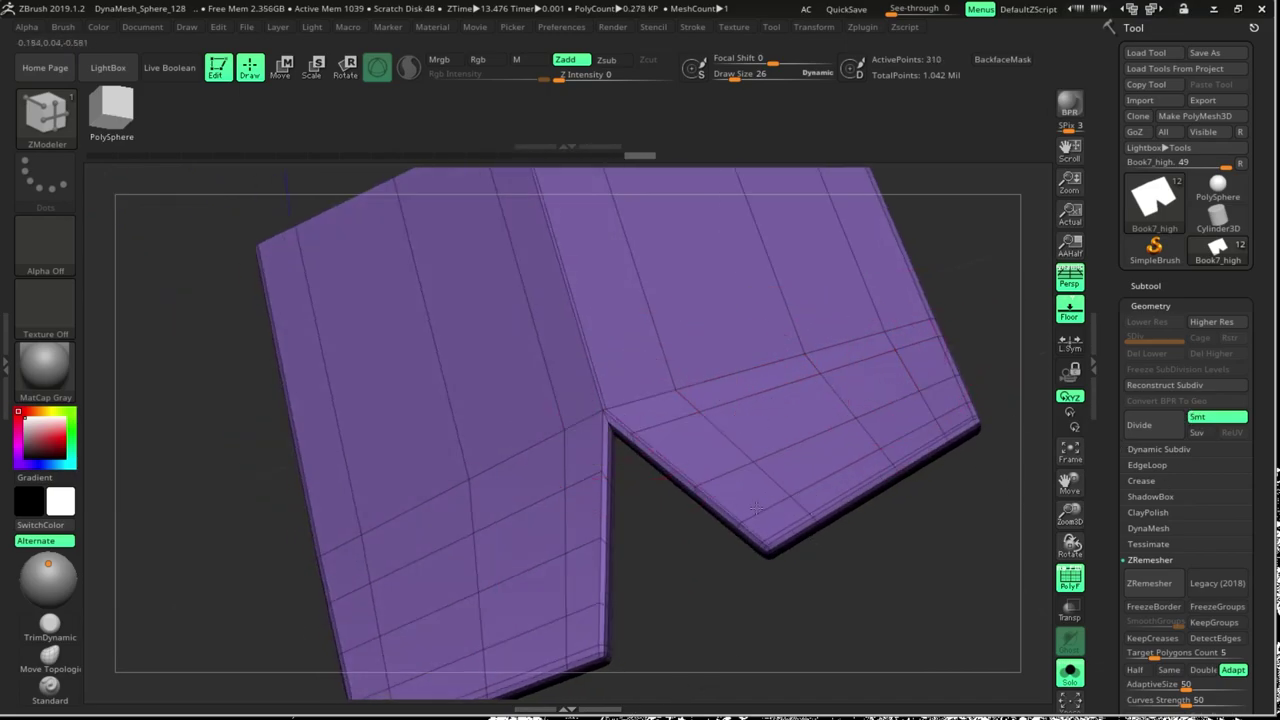
left_click(730, 386)
left_click_drag(480, 241, 851, 626)
left_click(771, 563)
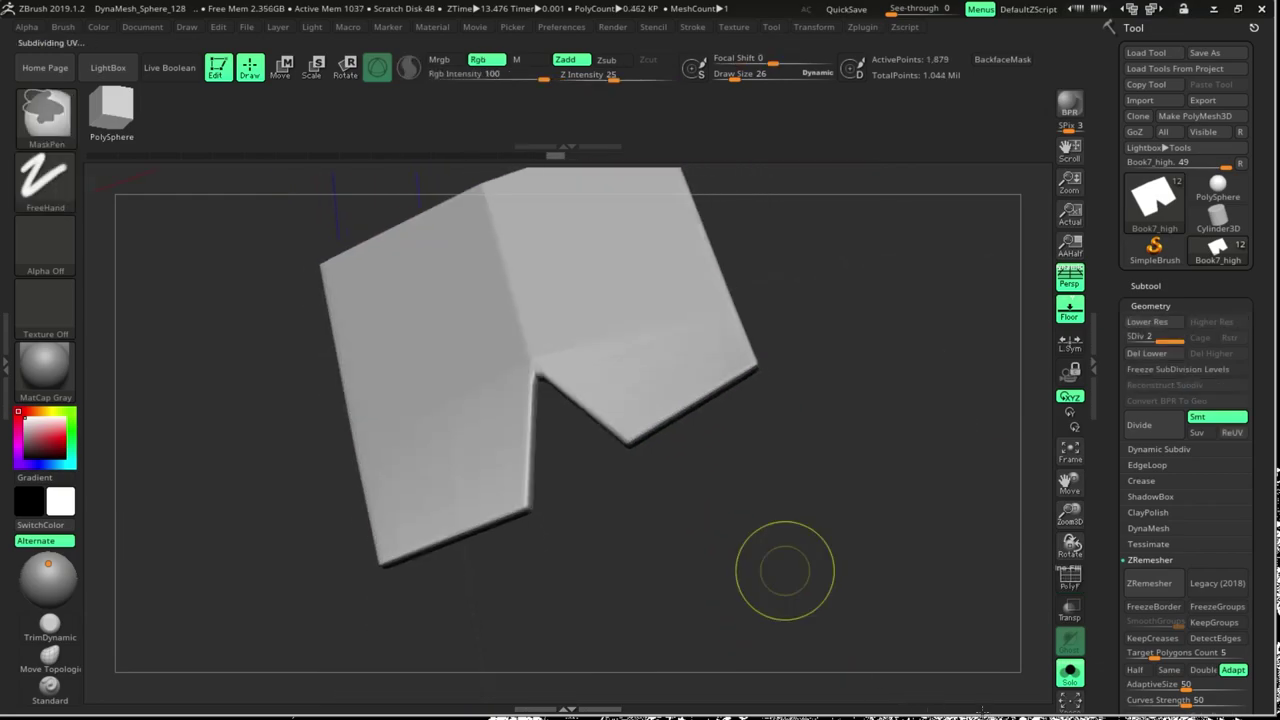
left_click_drag(771, 563, 815, 584)
Subdivide the clasp to level 2 and inspect it without the wireframe
key("ctrl+d")
key("ctrl+d")
key("ctrl+d")
key("shift+f")
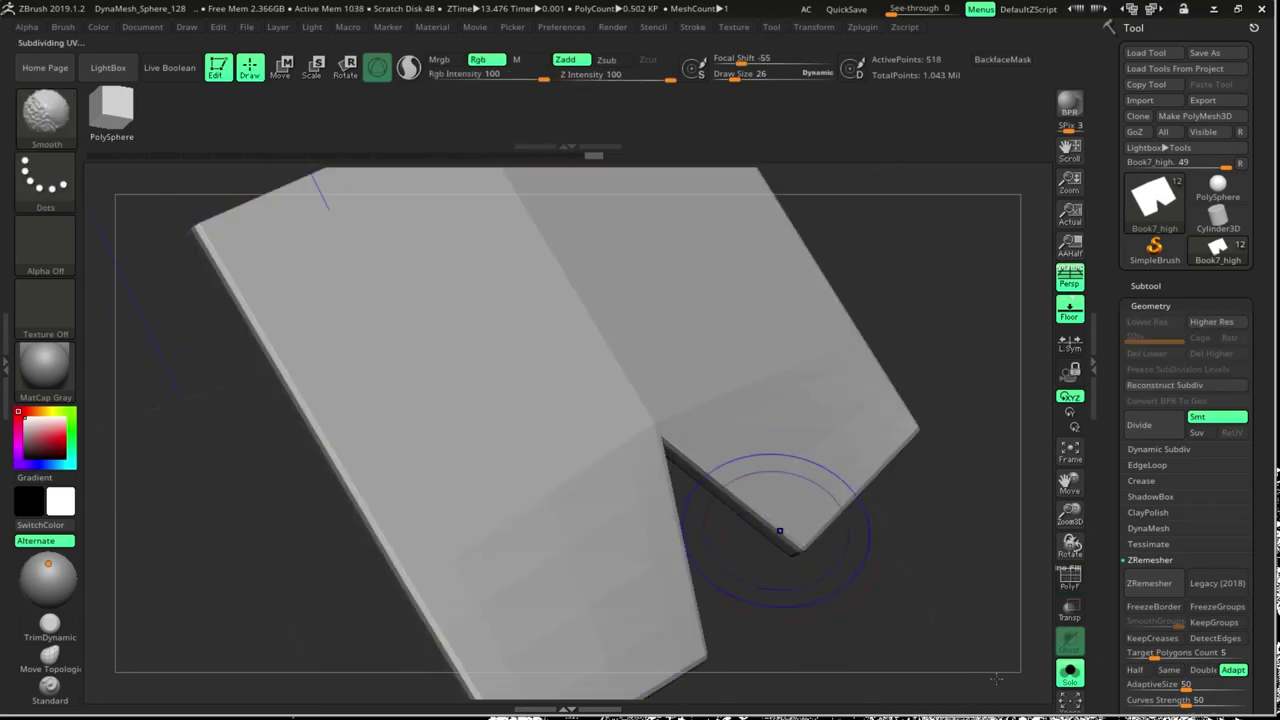
left_click_drag(774, 528, 800, 549)
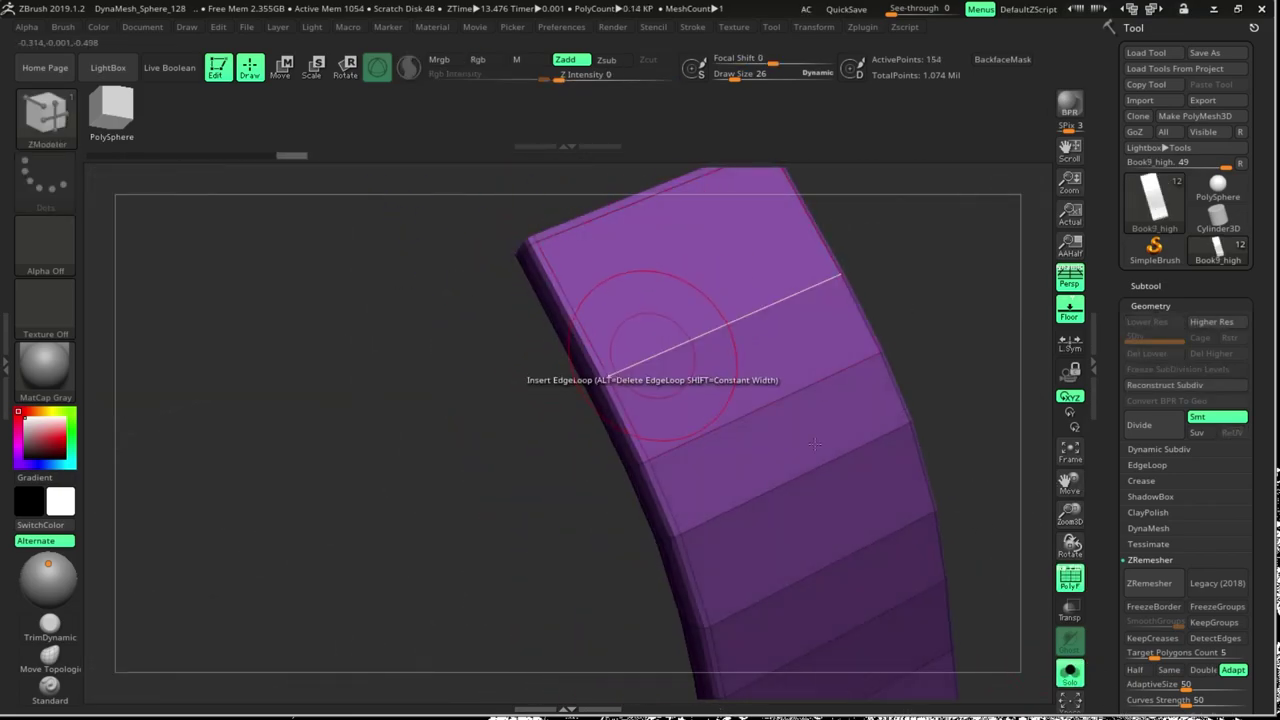
Insert two edge loops across the strap, then subdivide it with the whole book showing
left_click_drag(943, 371, 787, 410)
left_click(787, 410)
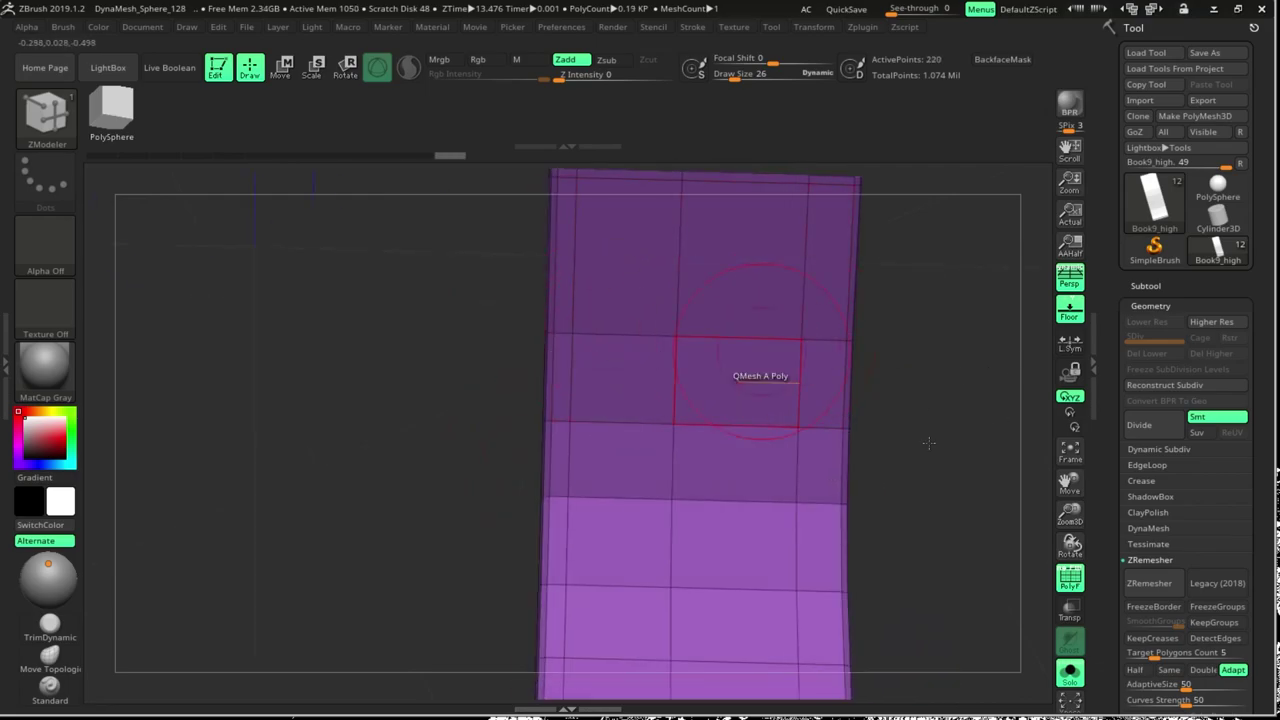
mouse_move(900, 420)
left_mouse_down()
mouse_move(1097, 424)
mouse_move(929, 614)
left_mouse_up()
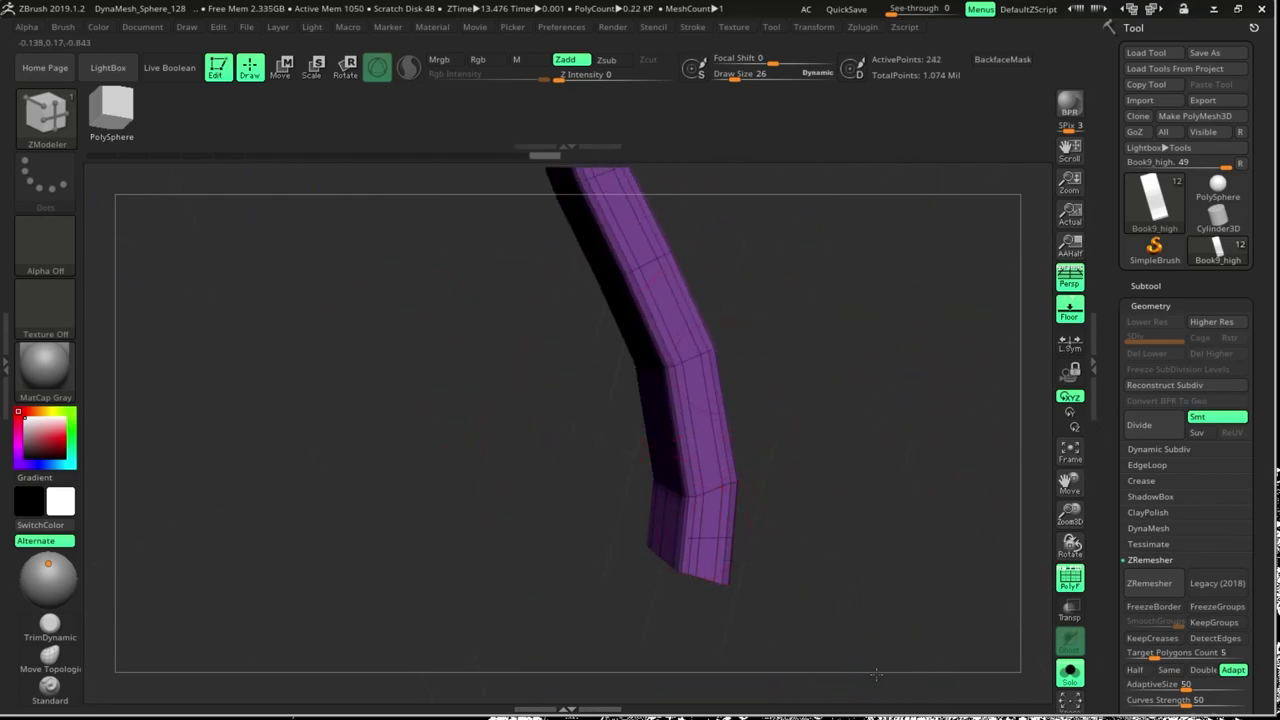
left_click_drag(657, 566, 988, 664)
left_click(1070, 672)
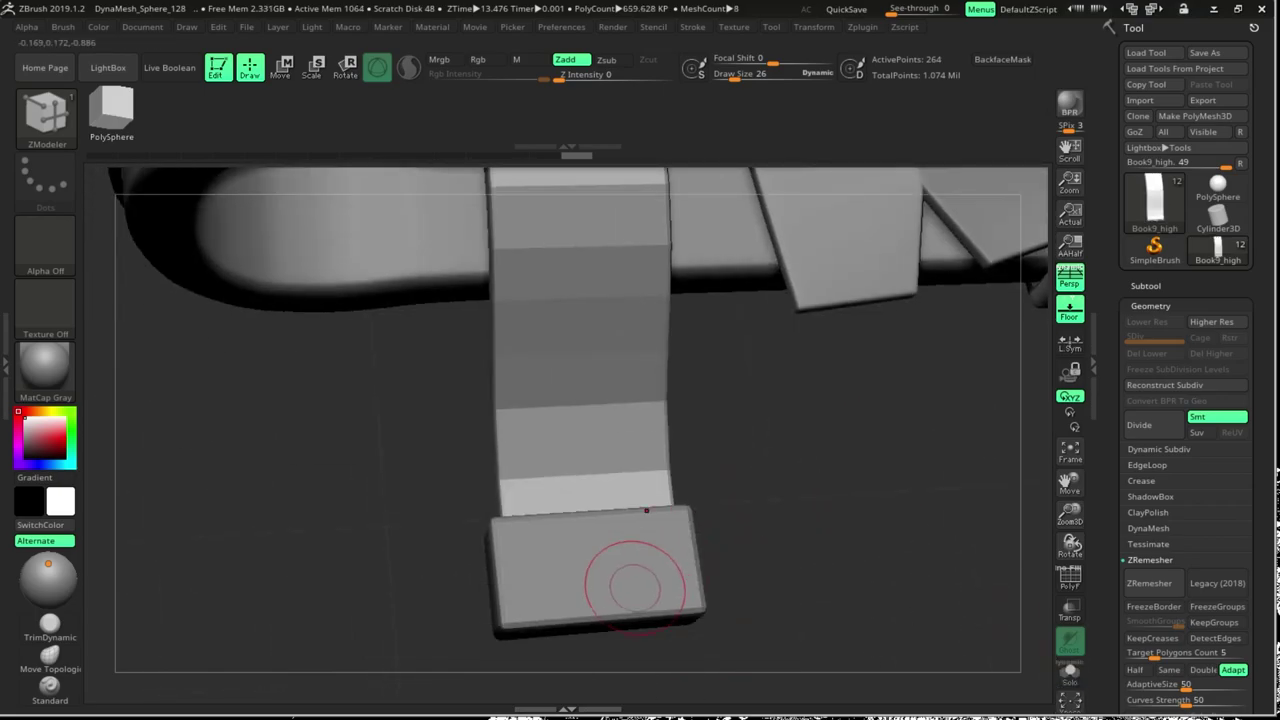
key("ctrl+d")
key("ctrl+d")
key("ctrl+d")
Isolate the Book8_high clasp block and add edge loops across it and near its end
mouse_move(652, 578)
left_mouse_down()
mouse_move(863, 586)
mouse_move(580, 550)
left_mouse_up()
key("shift+f")
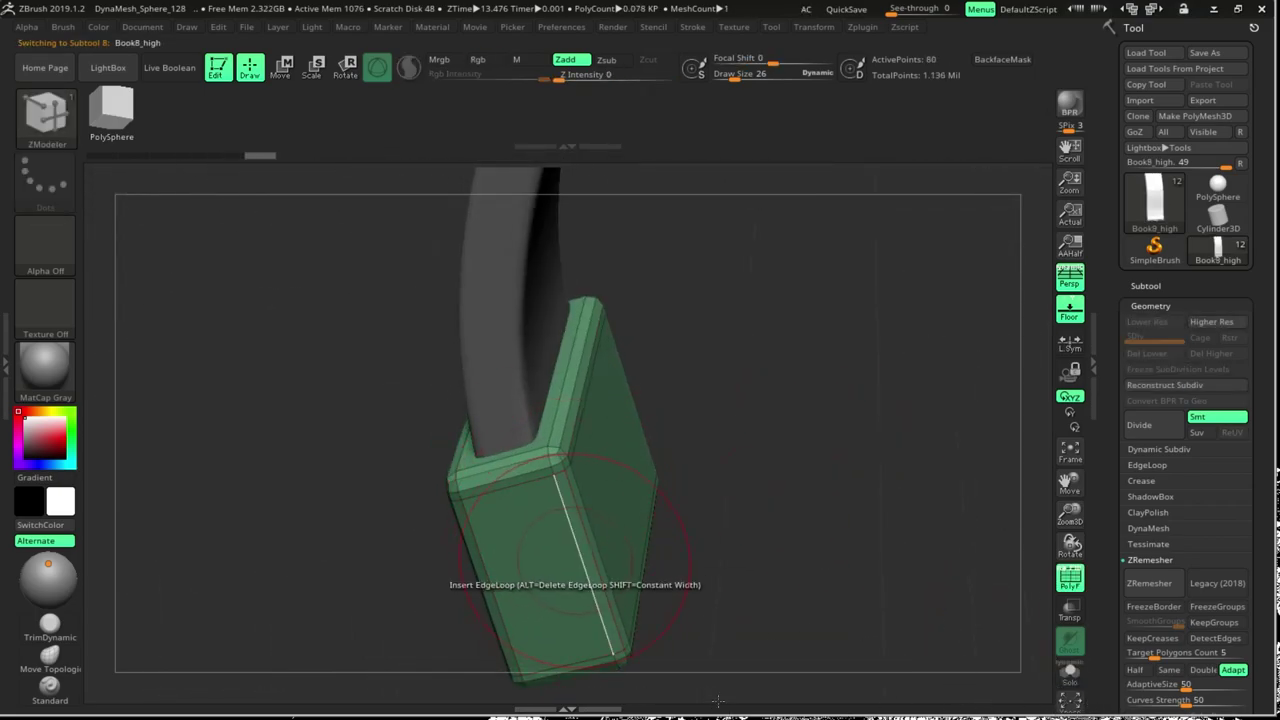
left_click(582, 560)
left_click(492, 495)
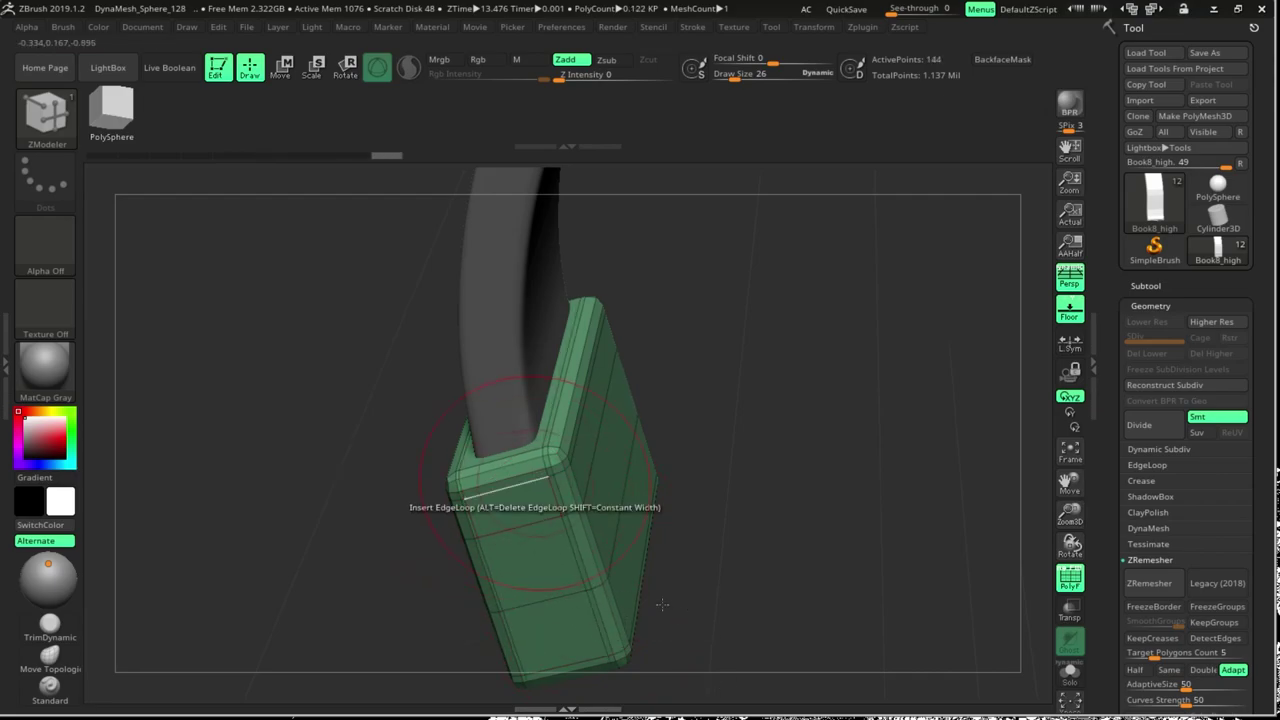
left_click_drag(428, 500, 607, 483)
left_click(729, 414)
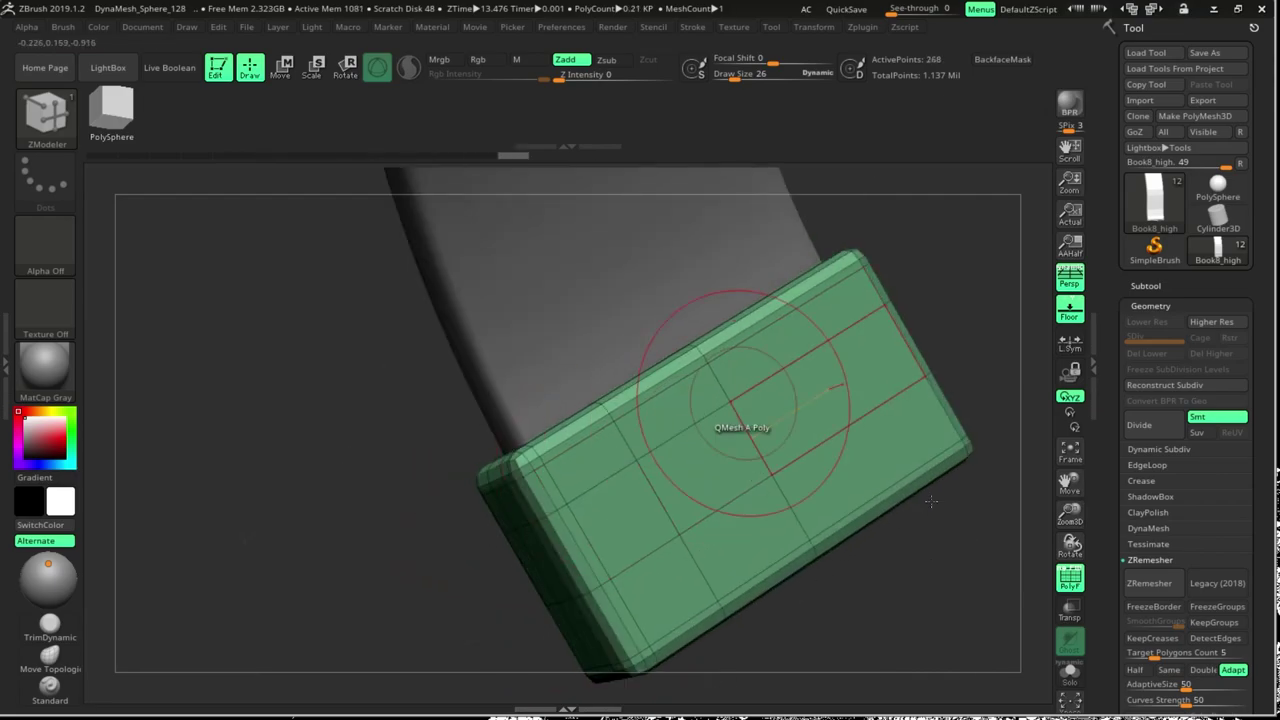
left_click_drag(729, 414, 635, 518)
key("shift+f")
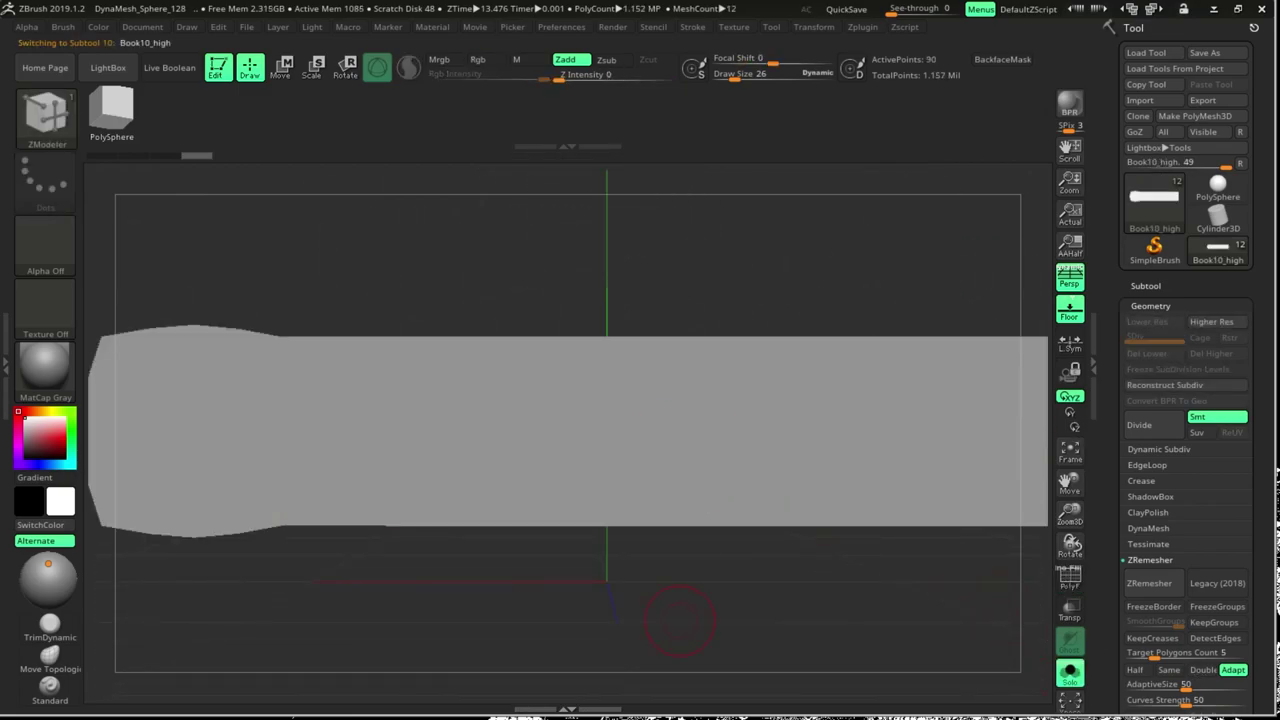
Isolate the Book10_high strip and add vertical and horizontal edge loops along it
key("shift+f")
left_click(547, 482)
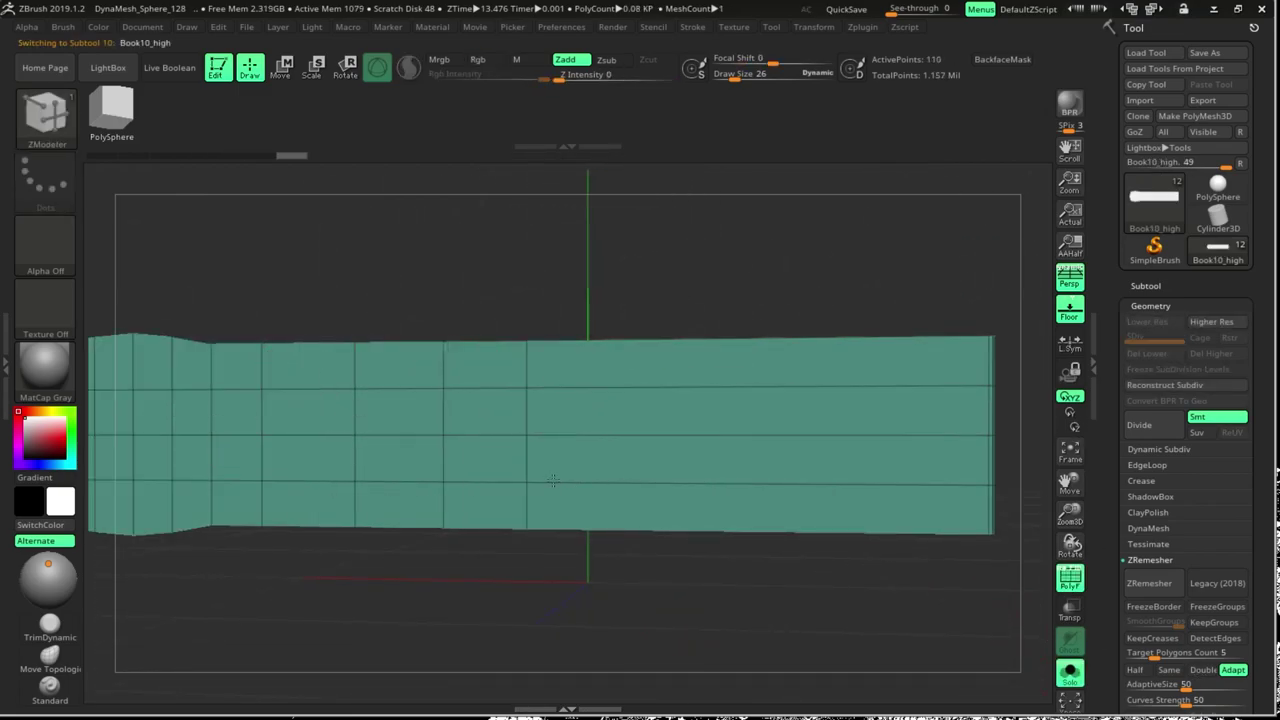
left_click(643, 482)
left_click(735, 482)
mouse_move(790, 440)
left_mouse_down()
mouse_move(826, 346)
mouse_move(1022, 411)
mouse_move(400, 400)
mouse_move(414, 371)
left_mouse_up()
left_click(420, 375)
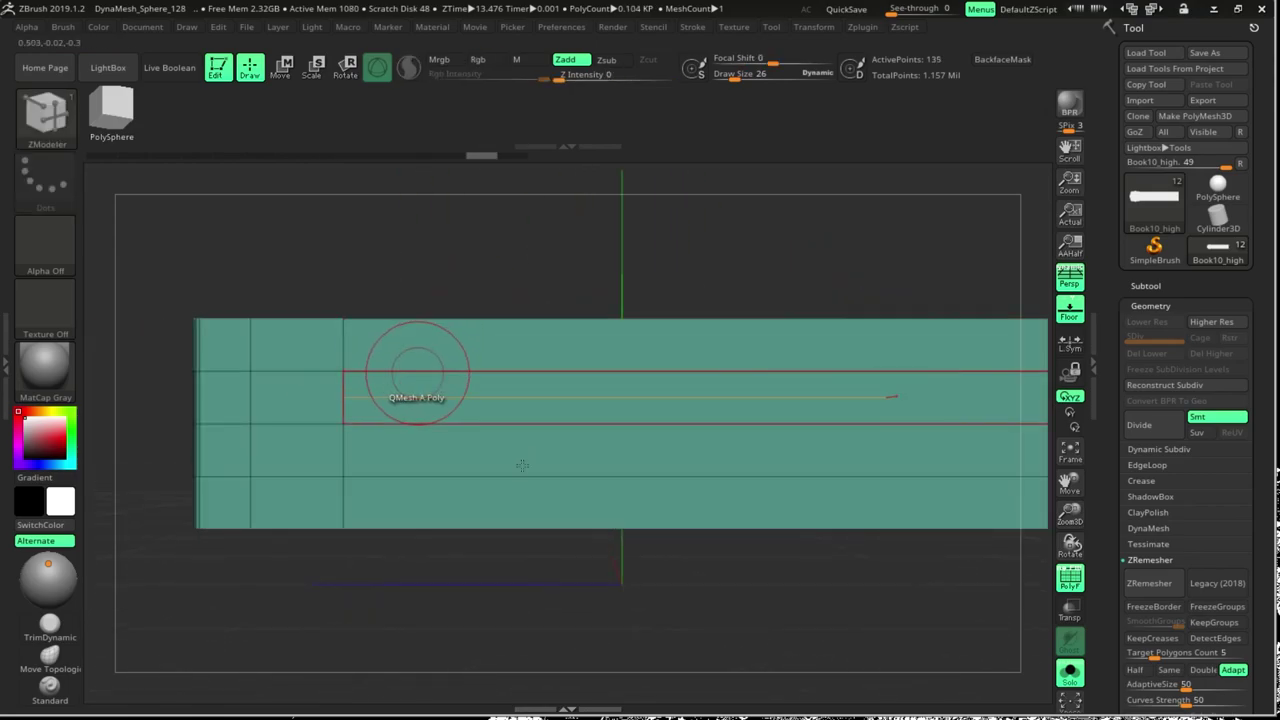
left_click_drag(651, 300, 380, 360, "alt")
left_click(362, 342)
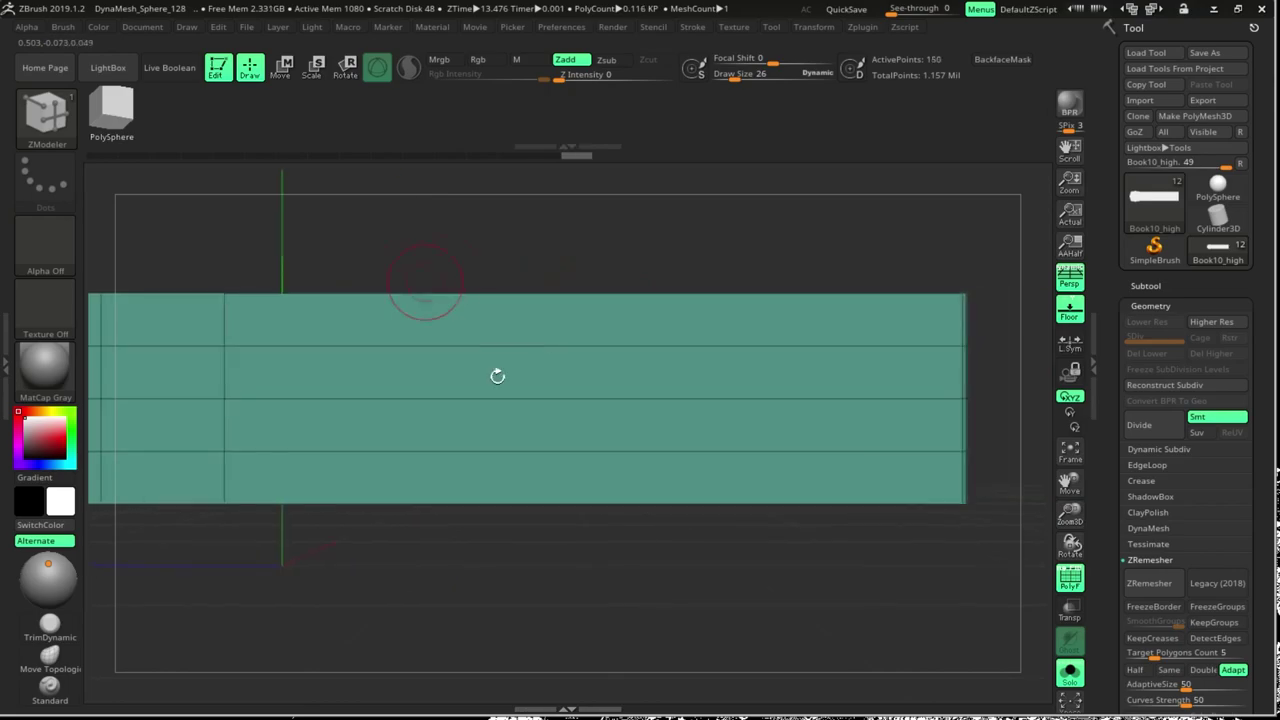
left_click(366, 343)
left_click(487, 347)
left_click(641, 344)
left_click_drag(802, 430, 457, 459)
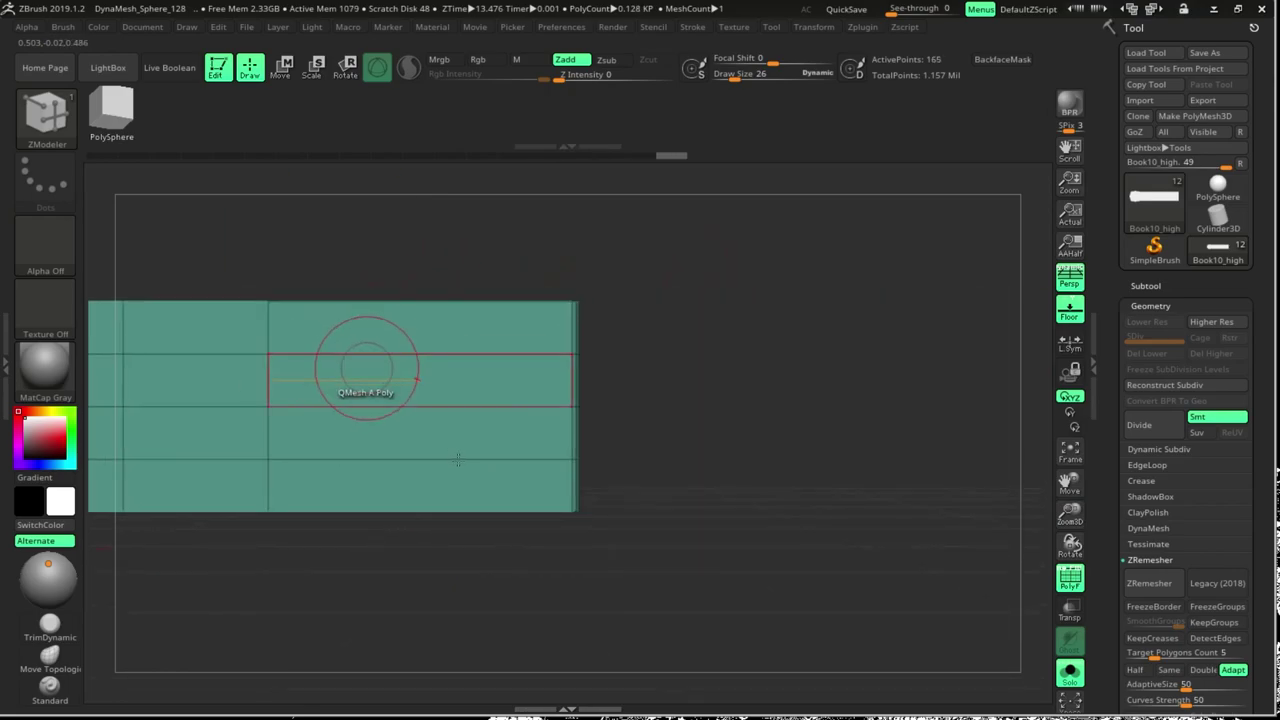
Add more vertical loops and top and bottom horizontal loops at the strip's flared end
mouse_move(613, 439)
left_mouse_down()
mouse_move(601, 426)
mouse_move(344, 469)
mouse_move(654, 334)
mouse_move(206, 357)
left_mouse_up()
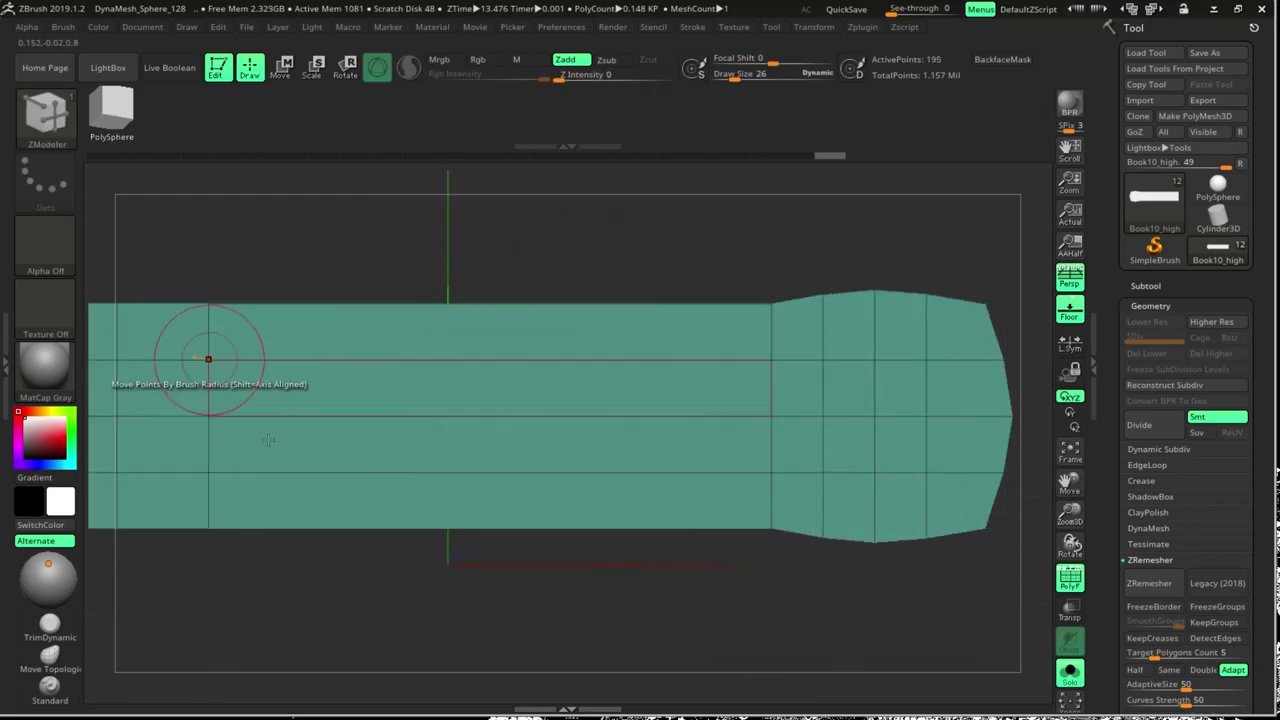
left_click(206, 357)
left_click(362, 440)
left_click(487, 437)
left_click(609, 420)
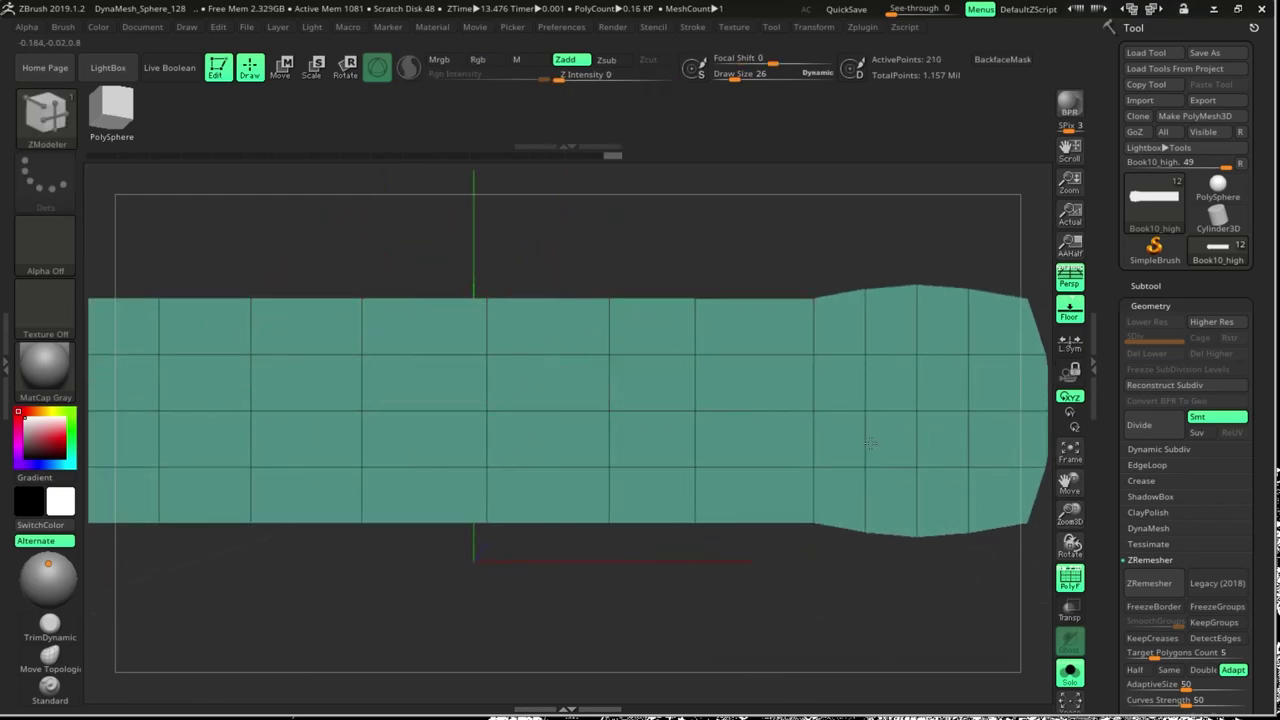
left_click(725, 410)
left_click(680, 497)
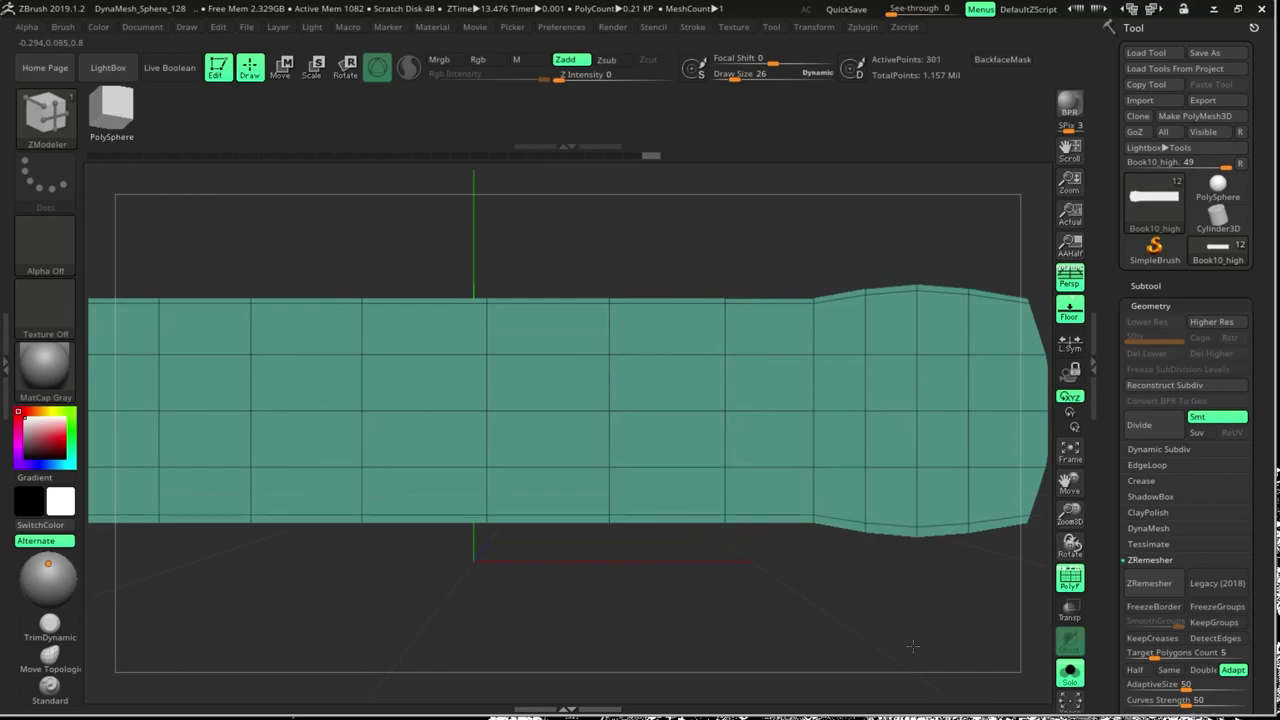
key("shift+f")
key("shift+f")
left_click_drag(794, 505, 602, 640)
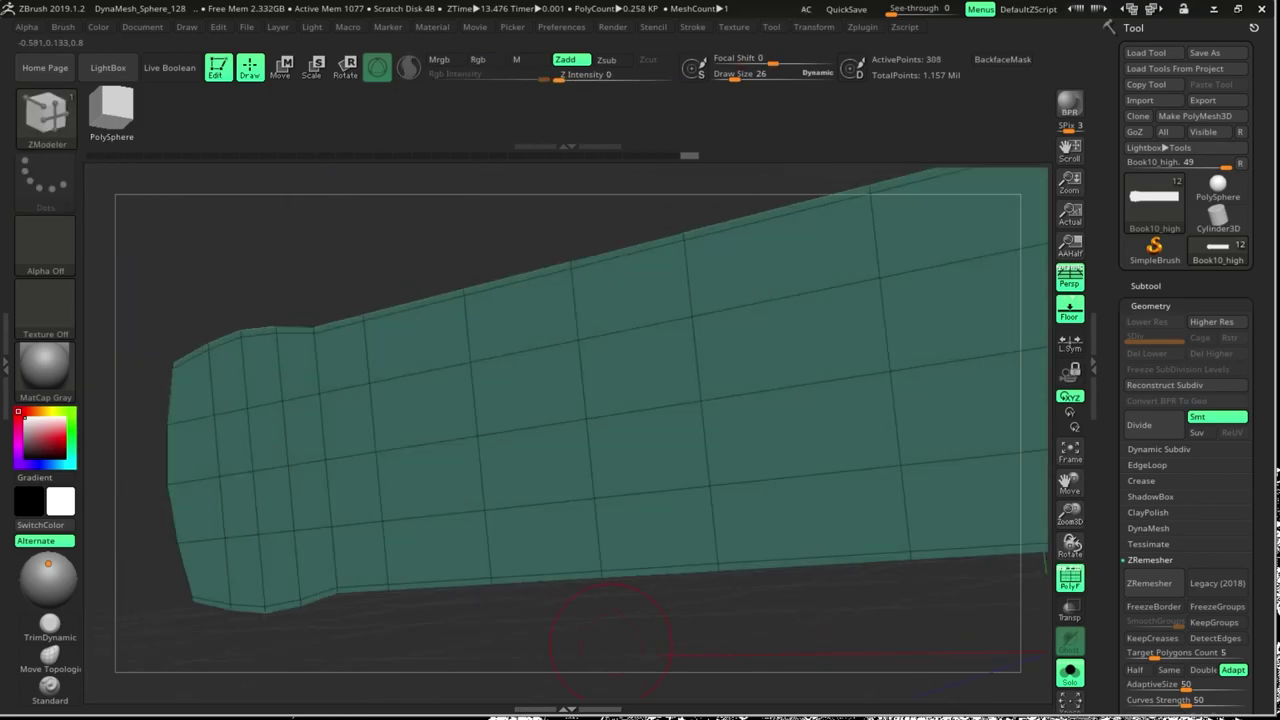
left_click(366, 451)
Preview the strip's shape, then show the whole book again from a tilted top view
key("shift+f")
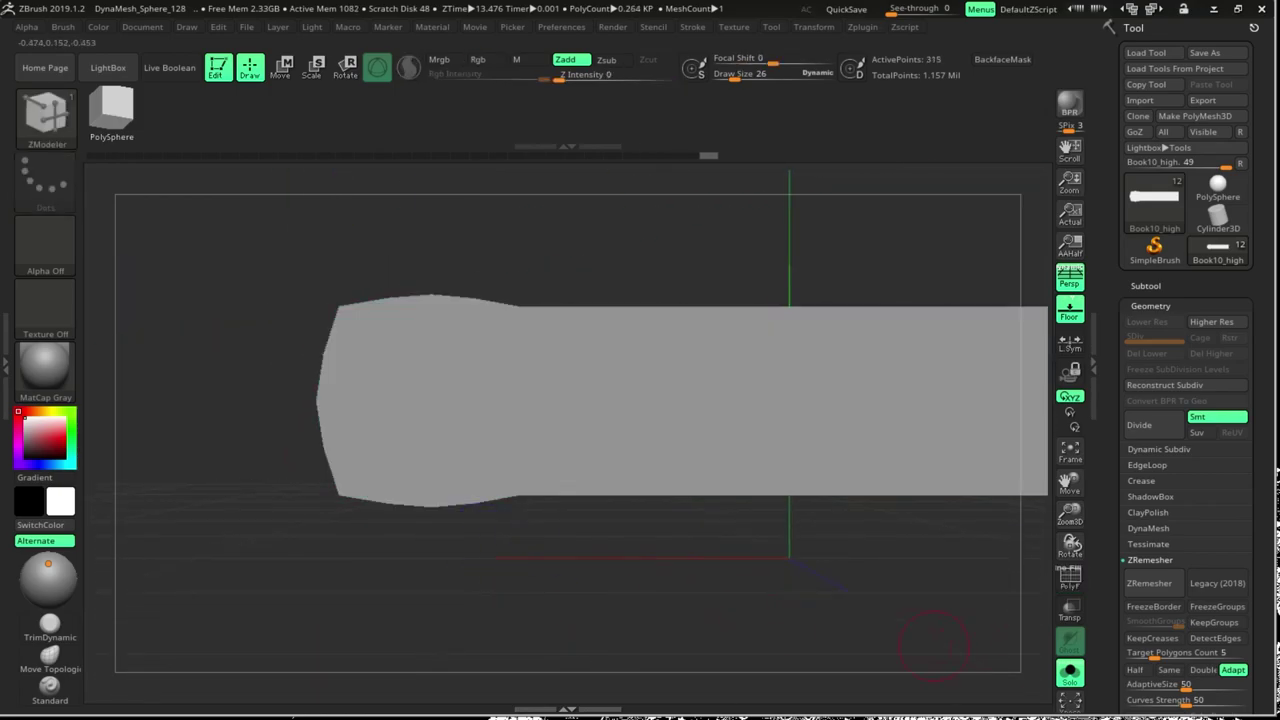
left_click(1069, 672)
left_click(1069, 672)
key("shift+f")
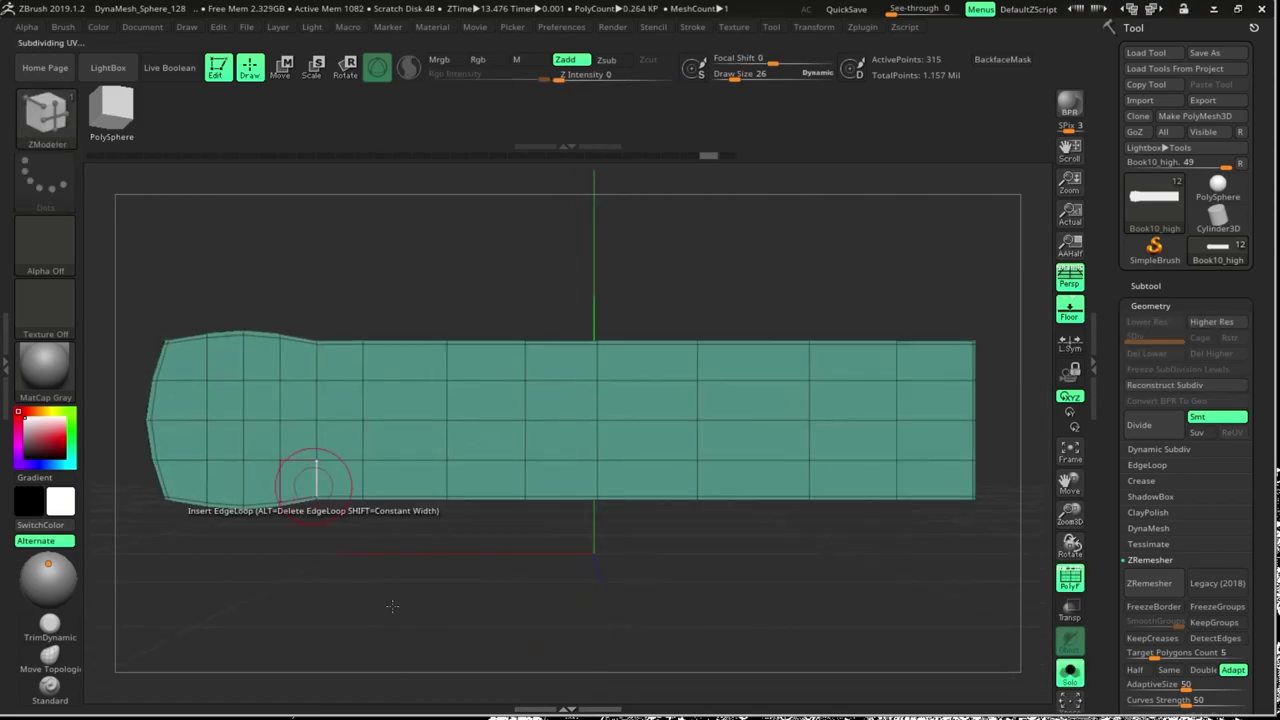
key("shift+f")
left_click(1069, 672)
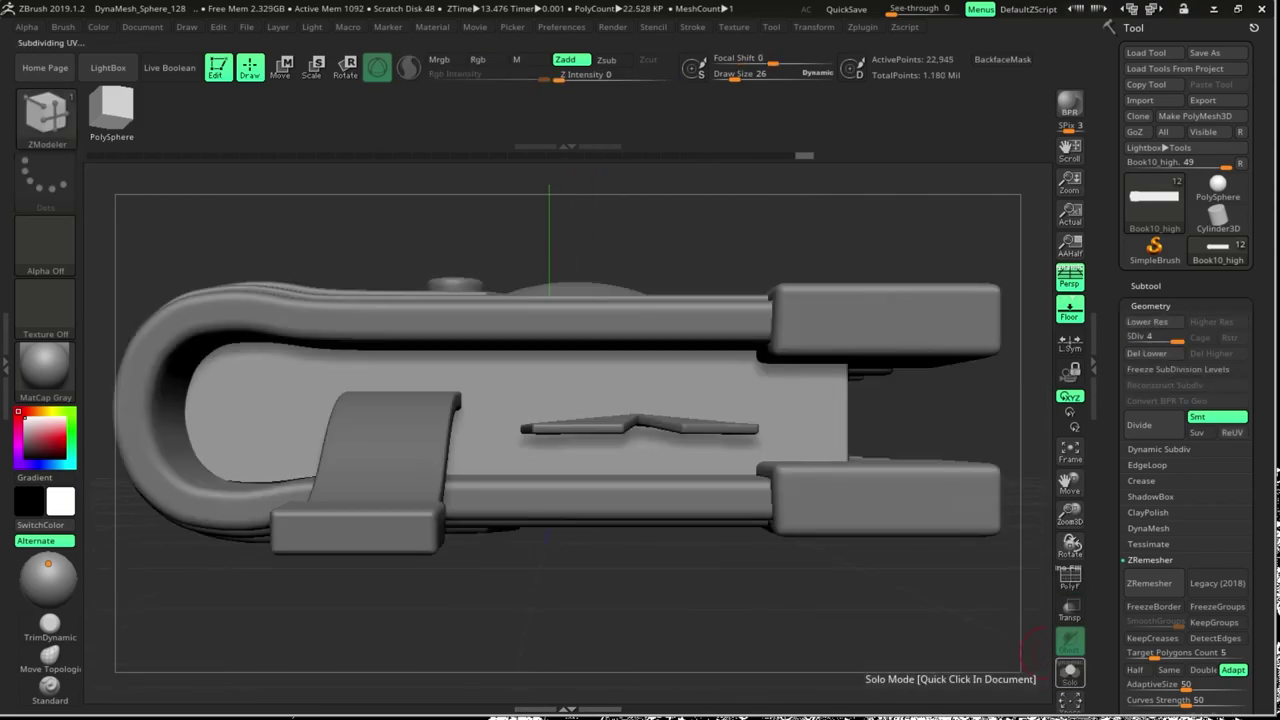
mouse_move(957, 614)
left_mouse_down()
mouse_move(891, 578)
mouse_move(905, 694)
mouse_move(843, 471)
left_mouse_up()
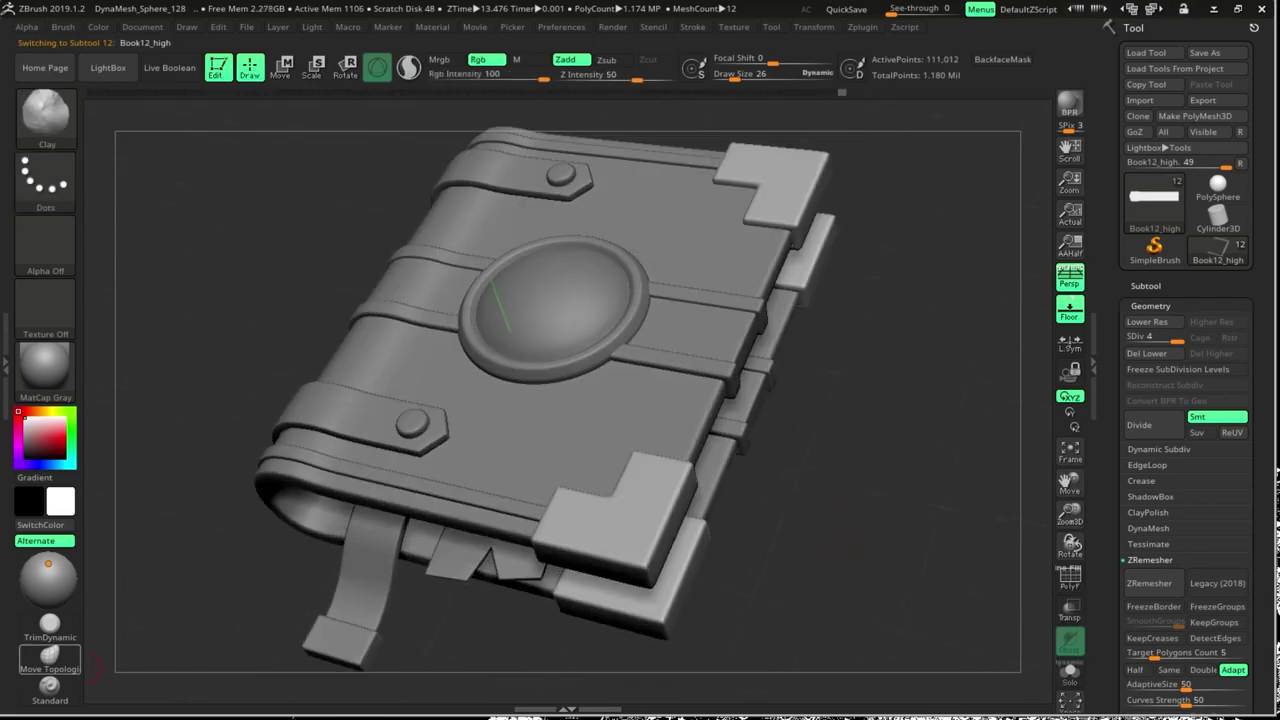
Switch to a trim brush and inspect the cover's corner blocks and clasp up close
left_click(49, 625)
left_click_drag(880, 580, 845, 535)
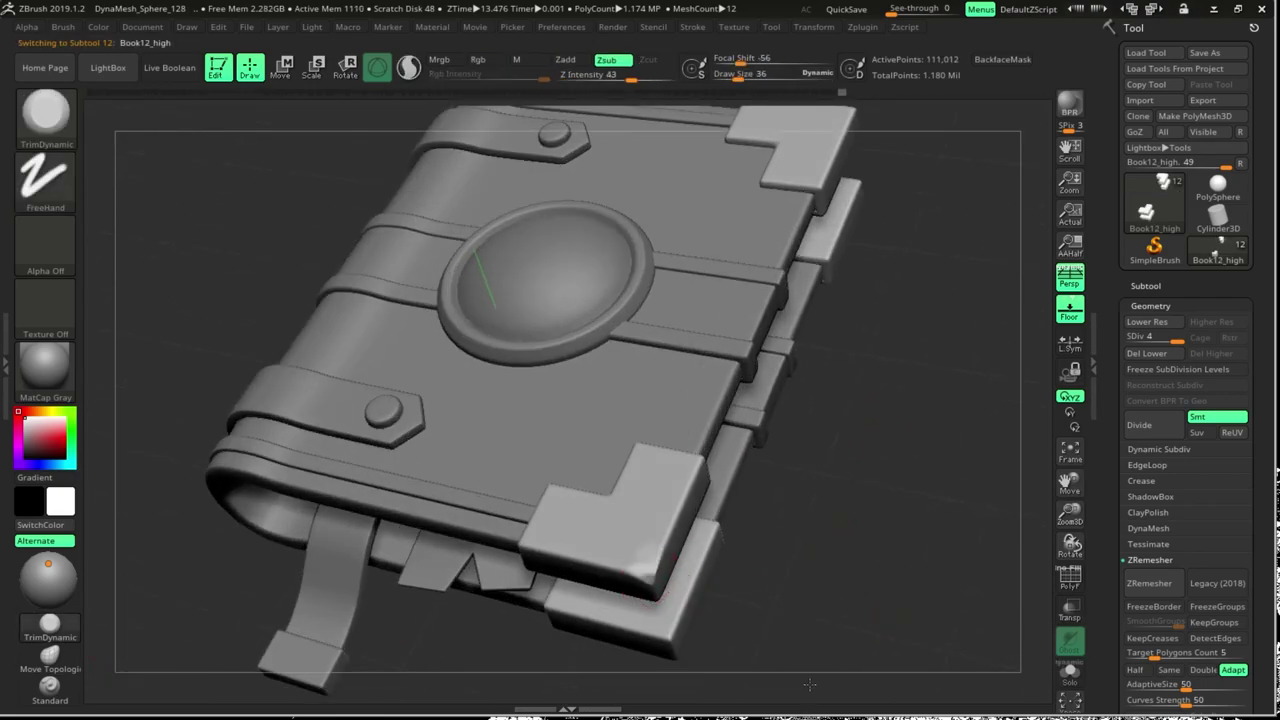
left_click_drag(789, 651, 748, 711)
left_click_drag(643, 700, 811, 694)
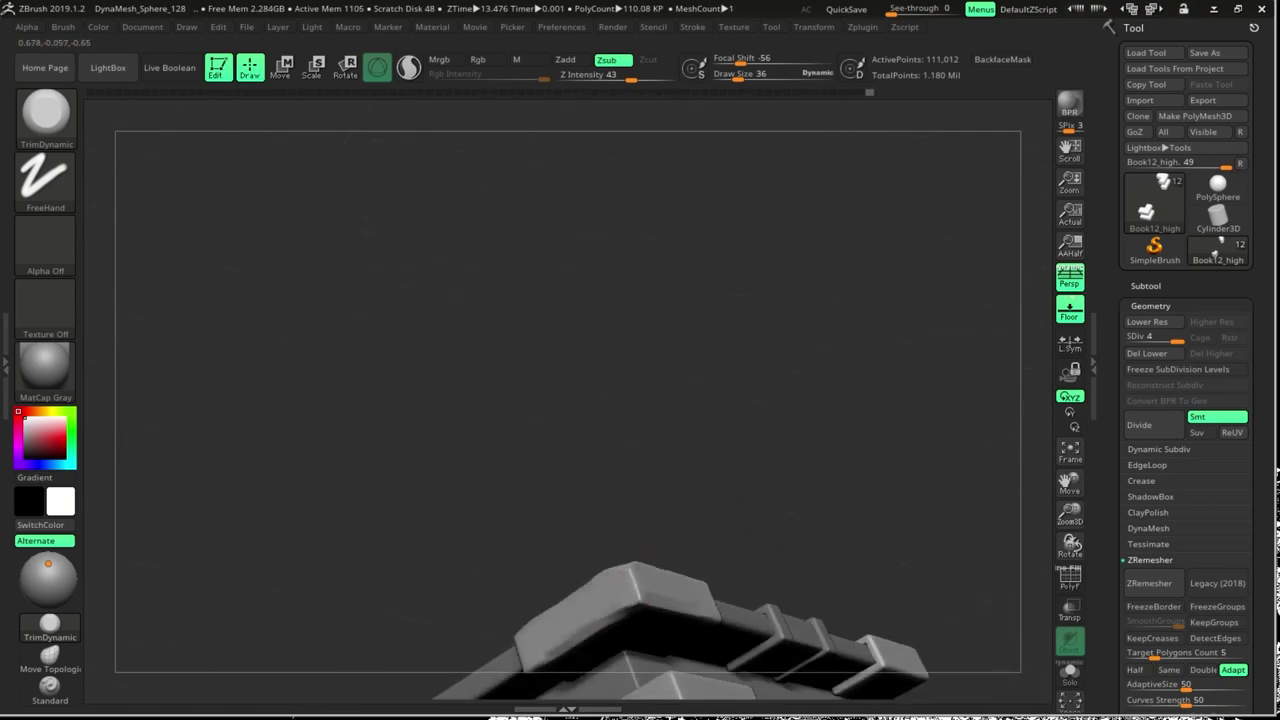
mouse_move(922, 687)
left_mouse_down()
mouse_move(866, 606)
mouse_move(920, 686)
mouse_move(516, 697)
mouse_move(826, 463)
mouse_move(986, 612)
mouse_move(943, 523)
mouse_move(662, 397)
mouse_move(700, 378)
left_mouse_up()
mouse_move(779, 455)
left_mouse_down()
mouse_move(674, 277)
mouse_move(748, 380)
left_mouse_up()
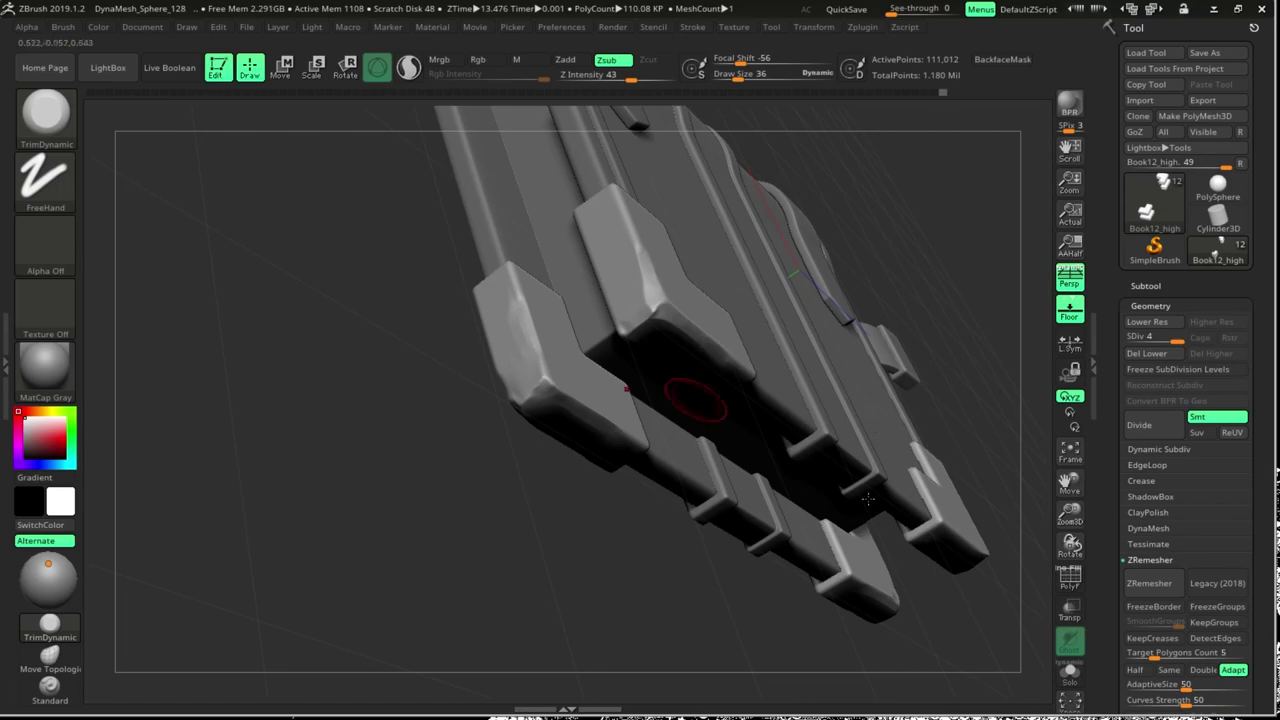
left_click_drag(598, 620, 792, 398)
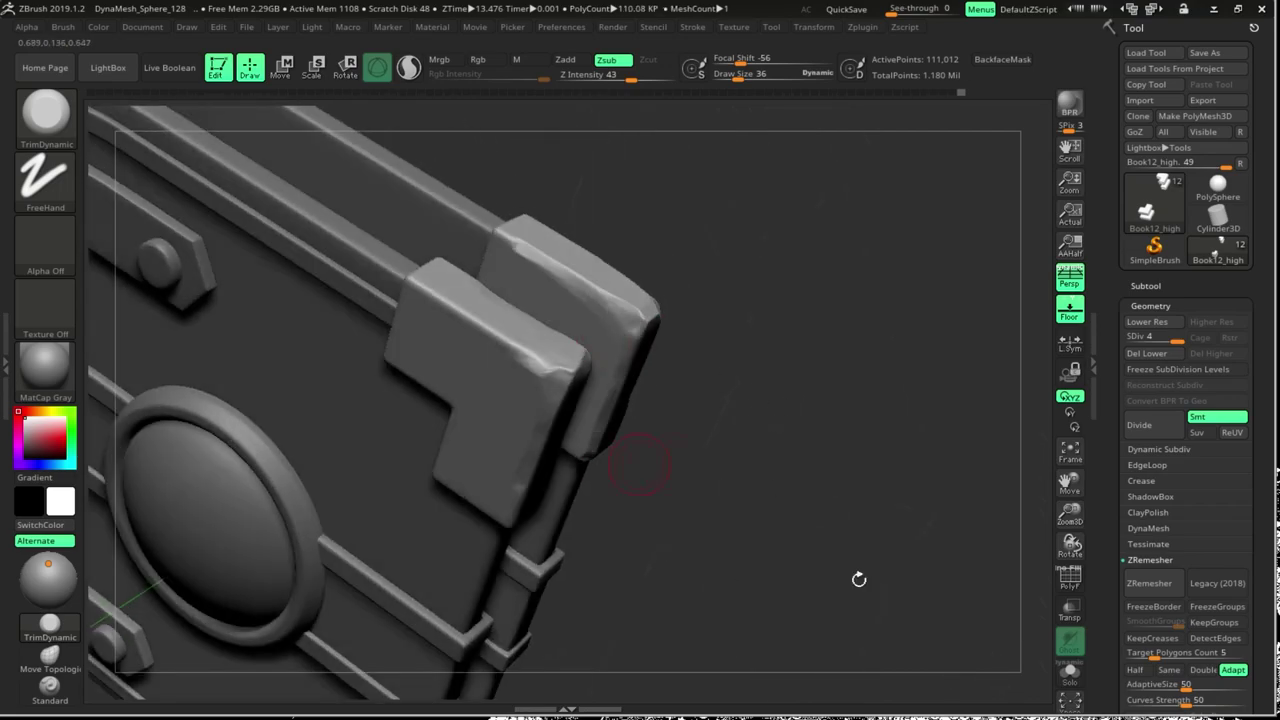
mouse_move(857, 580)
left_mouse_down()
mouse_move(1011, 471)
mouse_move(680, 405)
left_mouse_up()
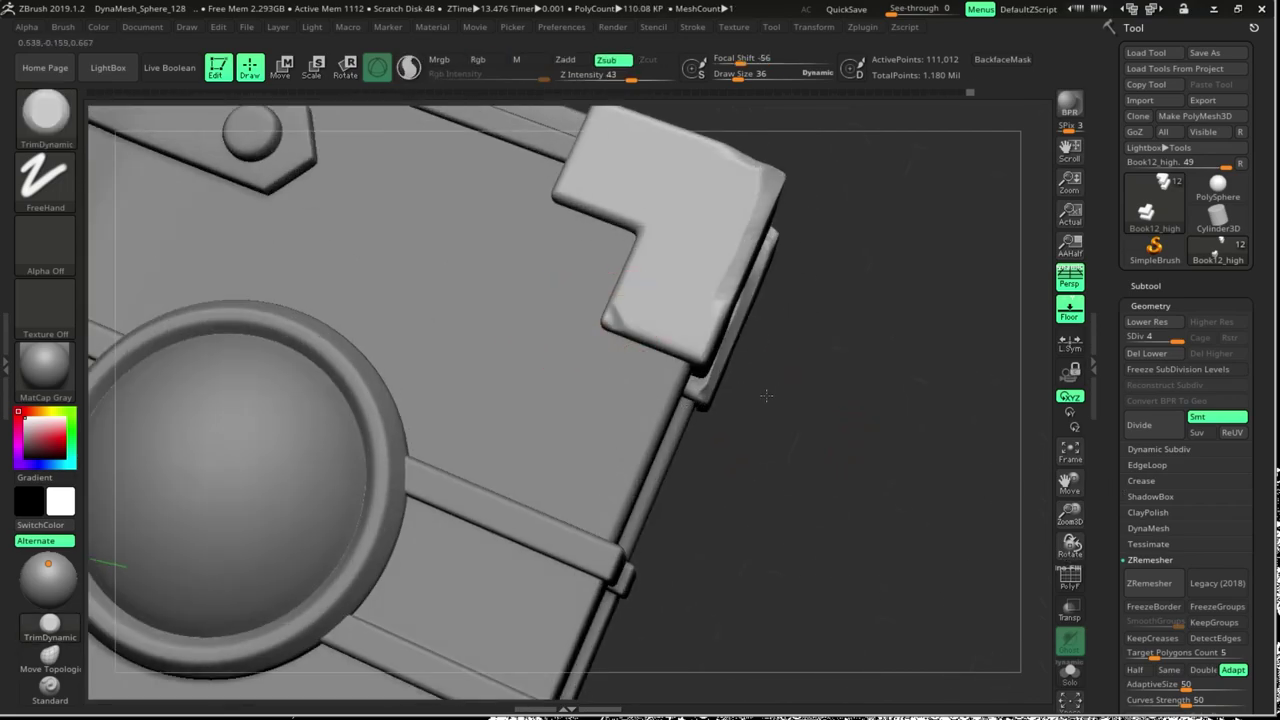
left_click_drag(860, 537, 537, 496)
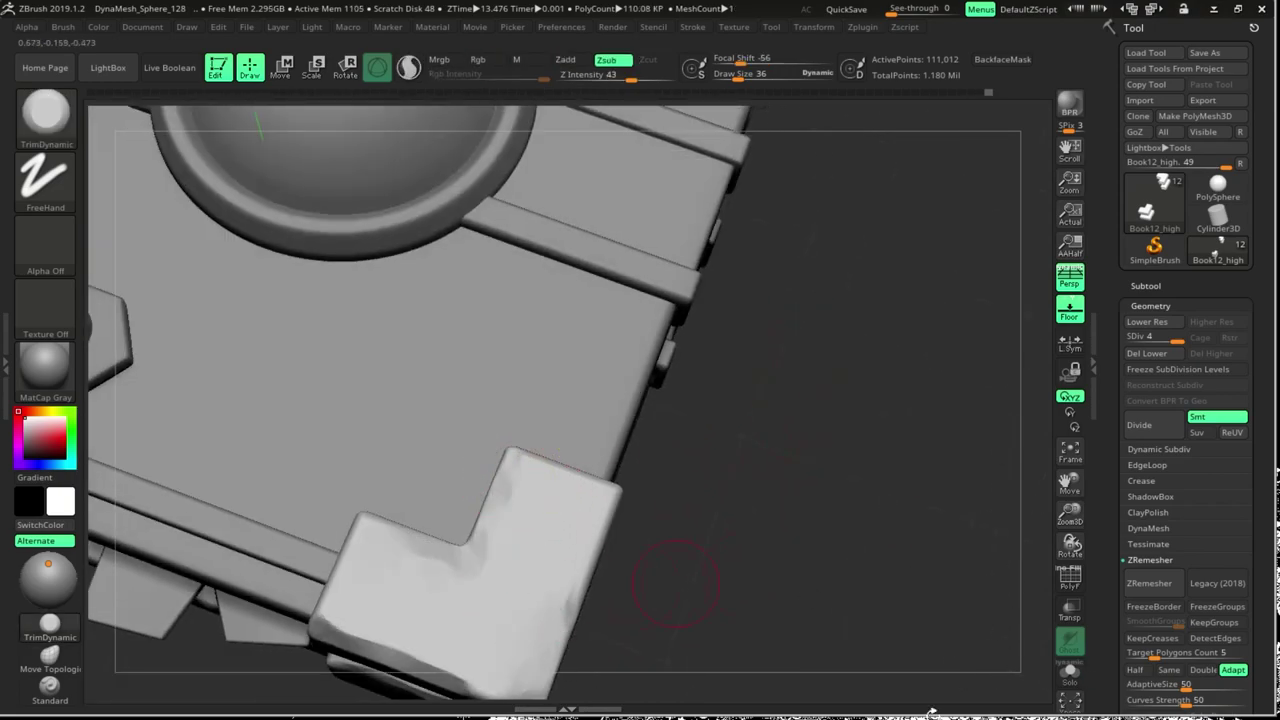
key("f")
Select the main cover part and trim a small dab on a corner block edge
left_click(486, 449, "alt")
left_click_drag(486, 449, 697, 459, "alt")
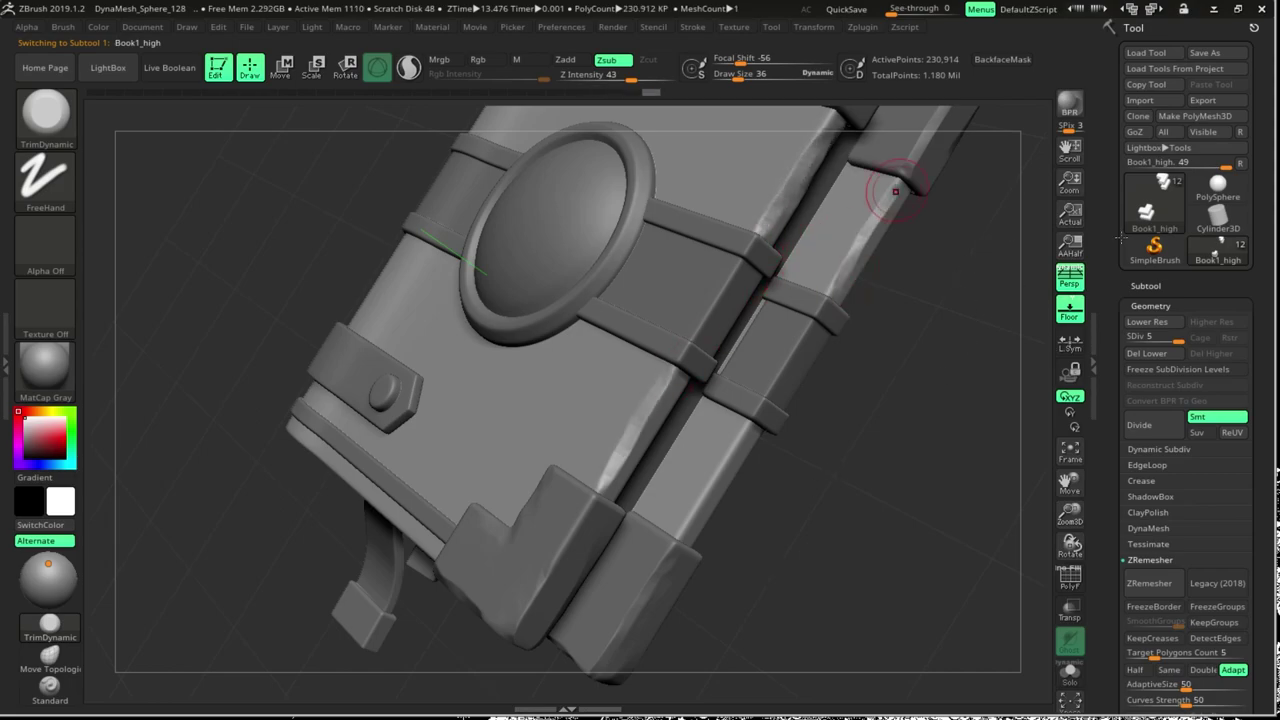
left_click_drag(873, 637, 513, 476)
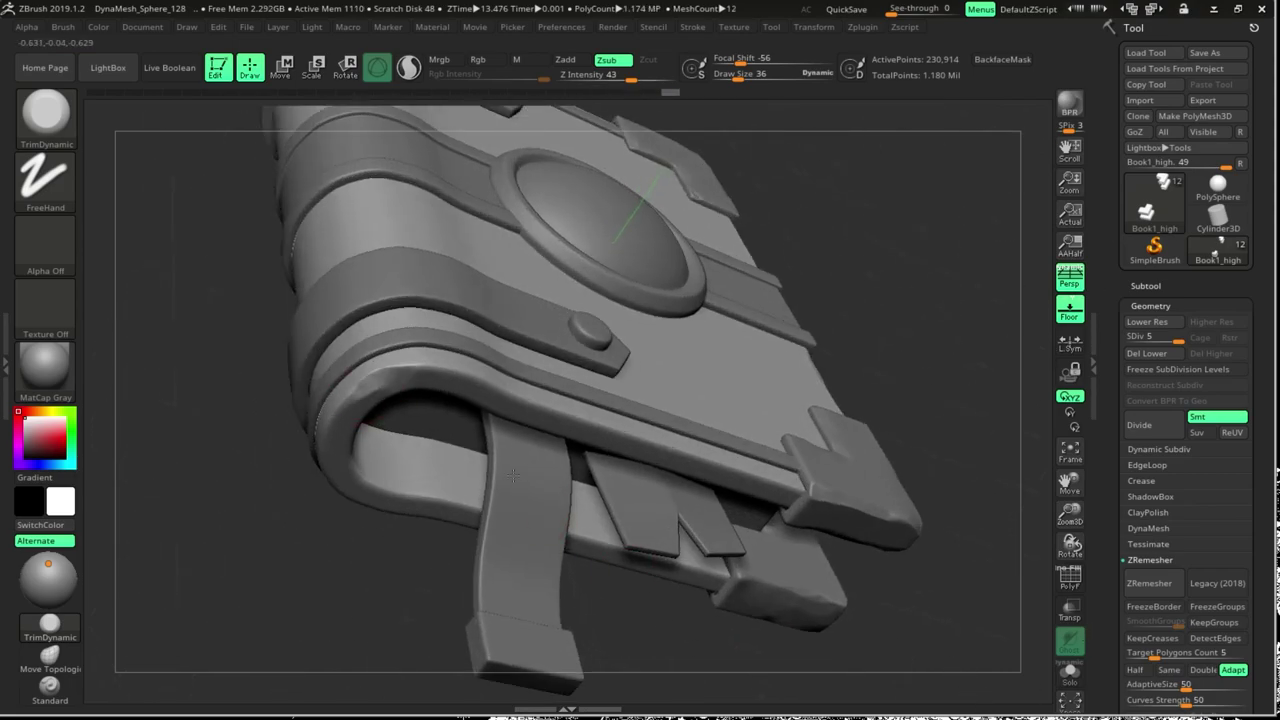
left_click_drag(507, 627, 427, 535)
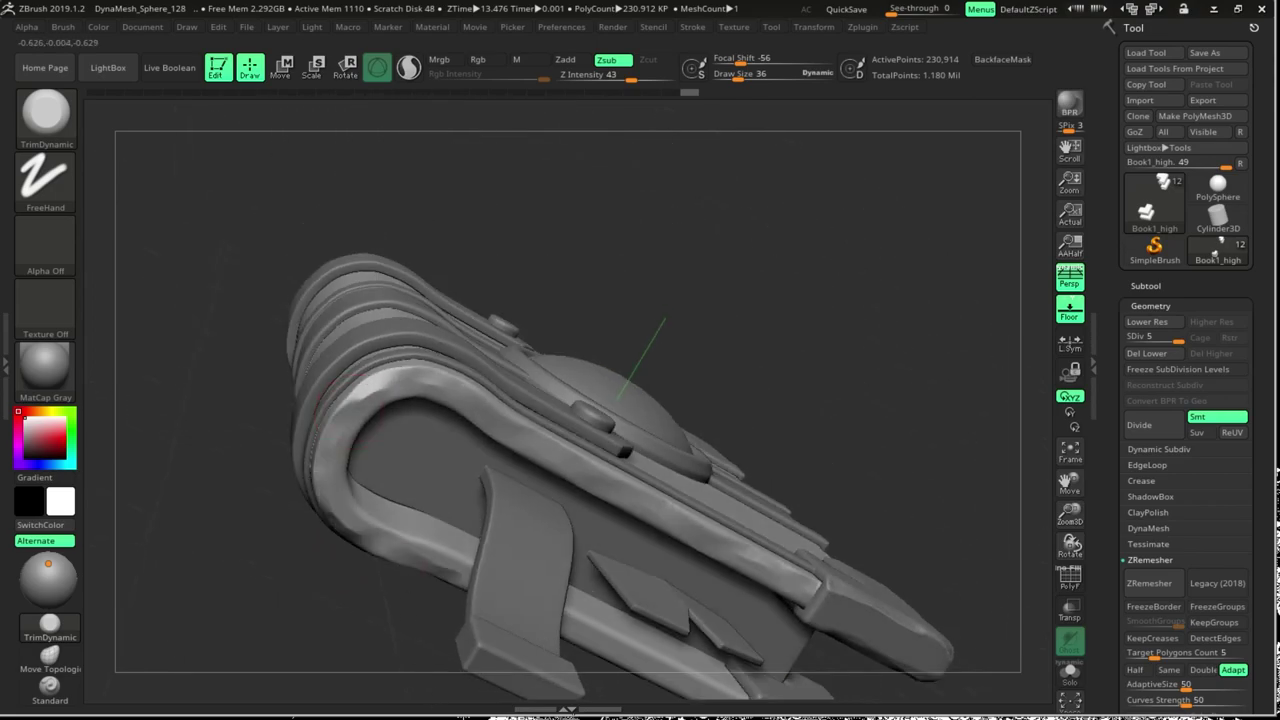
left_click_drag(569, 704, 523, 662, "alt")
left_click_drag(686, 617, 957, 402)
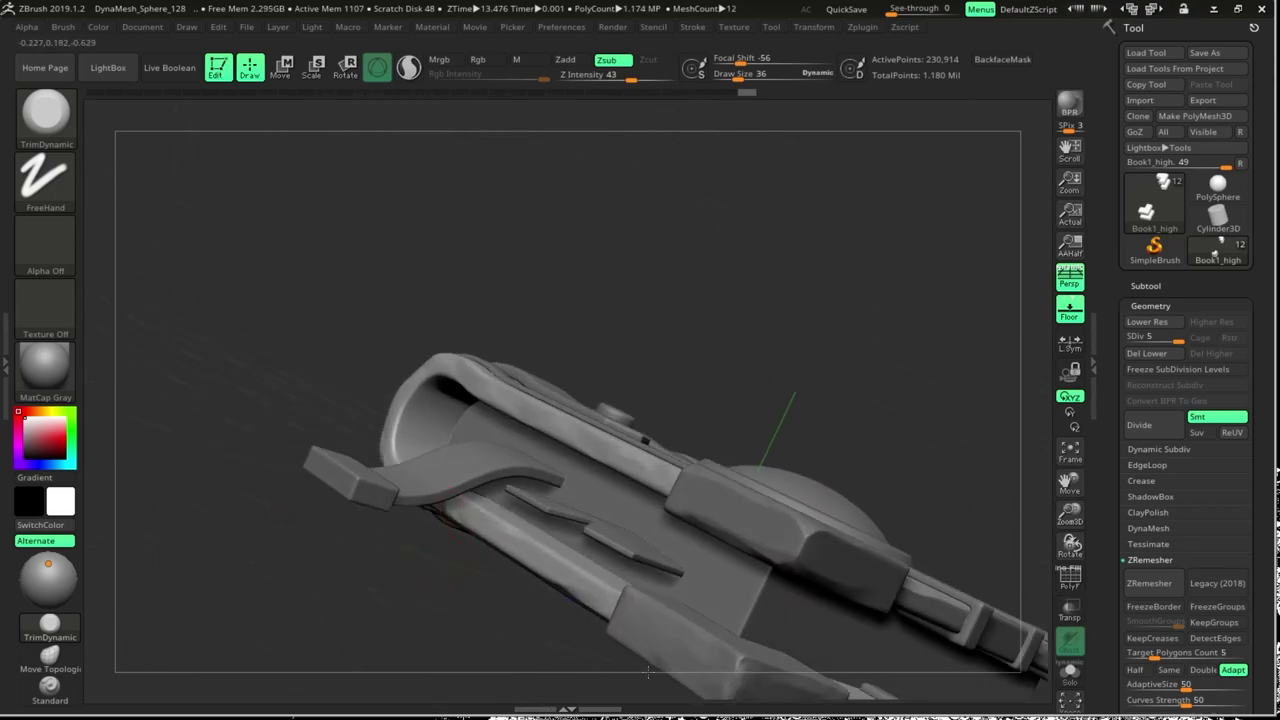
mouse_move(917, 441)
left_mouse_down()
mouse_move(1008, 369)
mouse_move(783, 581)
left_mouse_up()
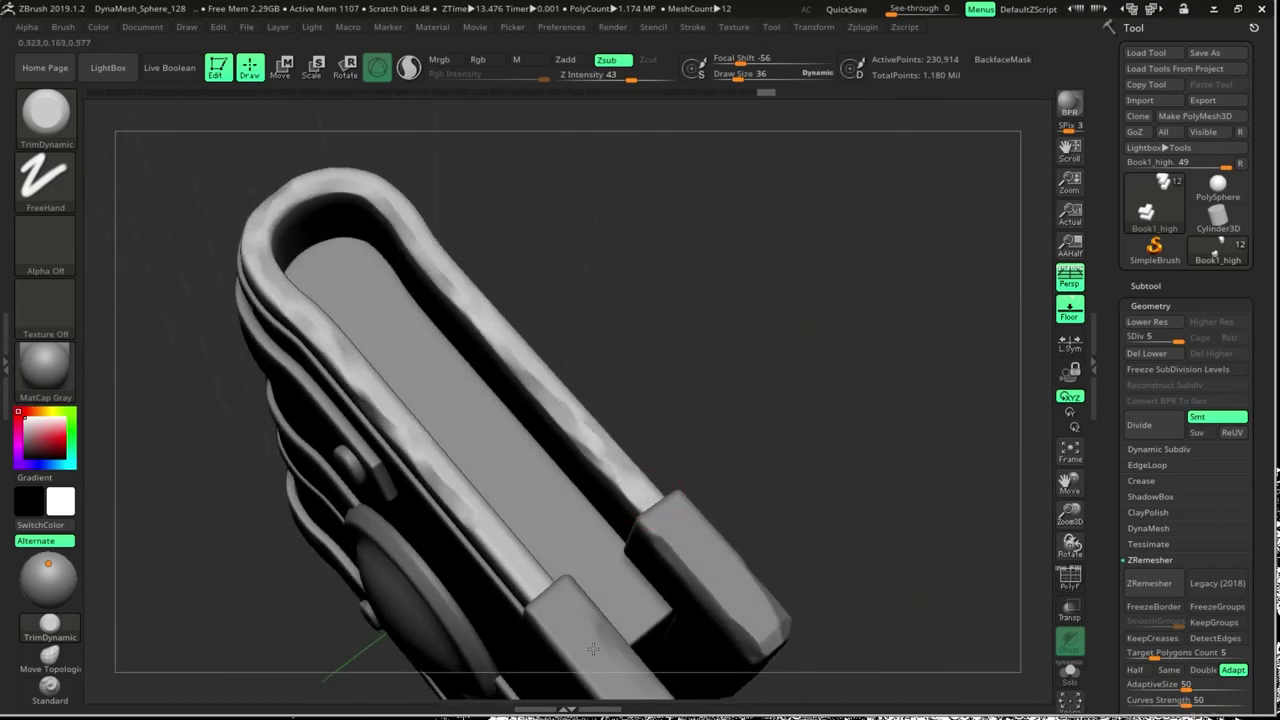
left_click(527, 583)
left_click_drag(925, 538, 295, 553)
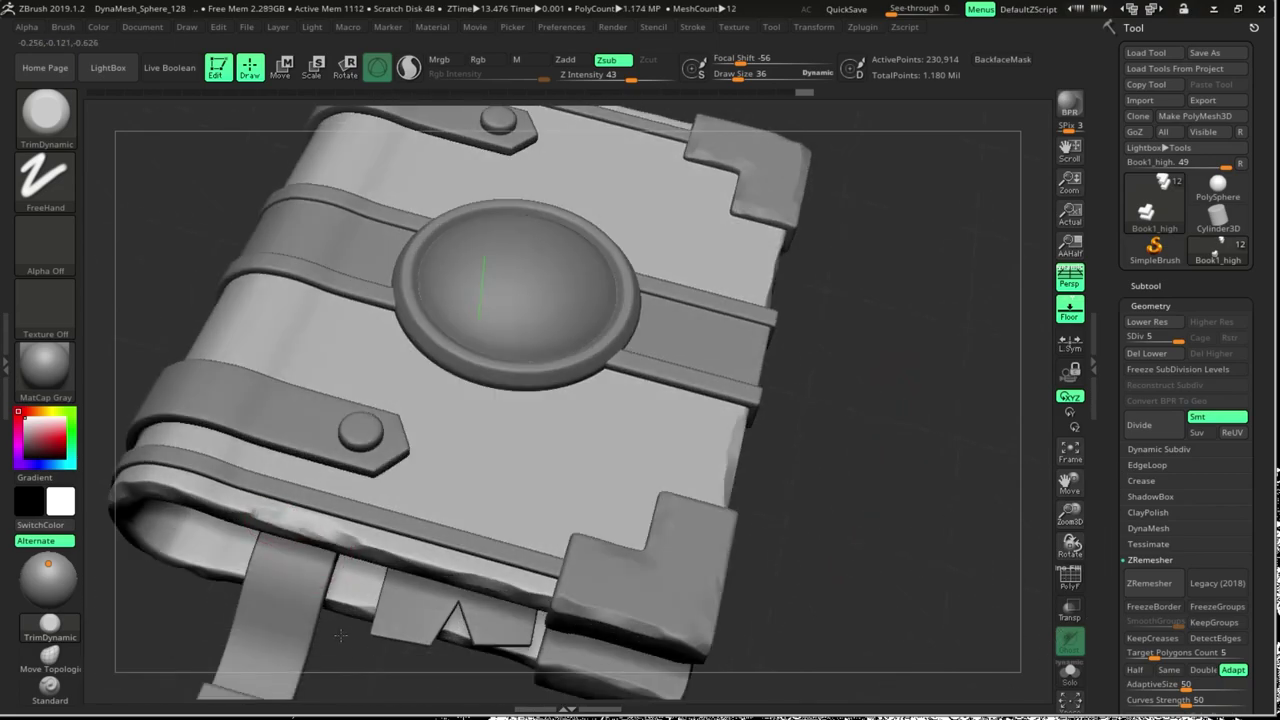
left_click_drag(340, 635, 837, 449)
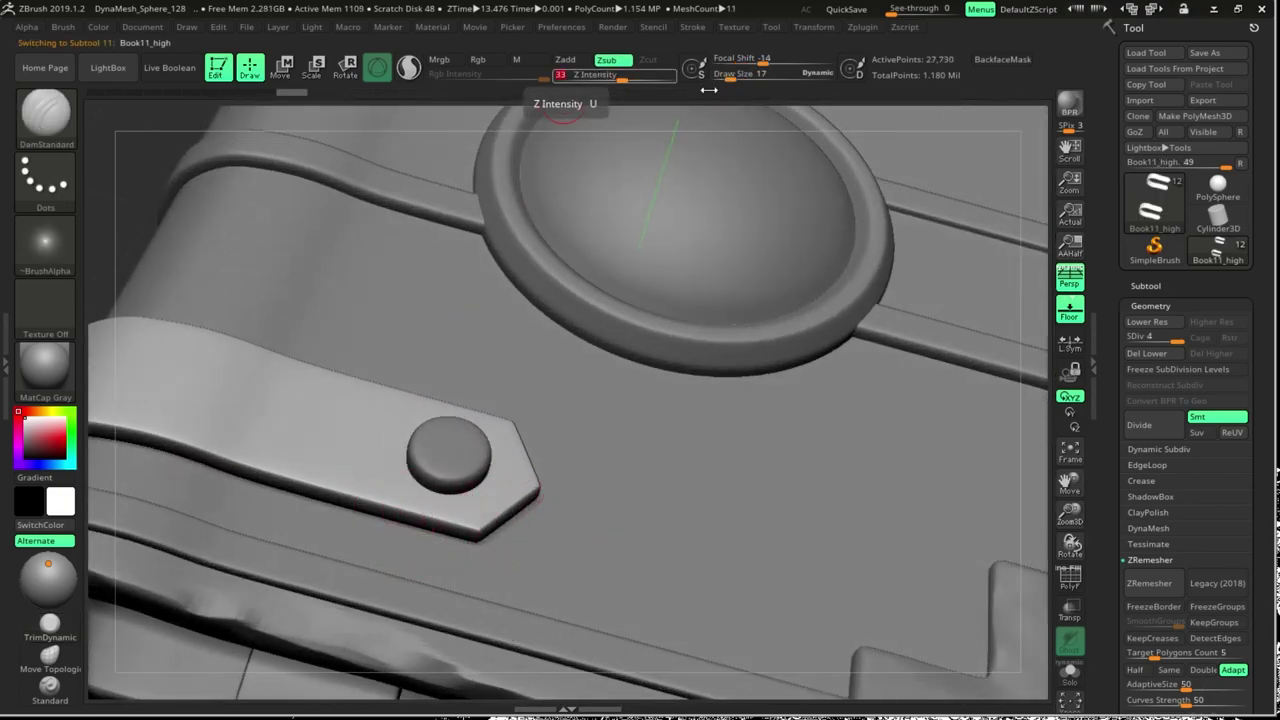
Lower Z Intensity to 15, toggle the wireframe, and carve wrinkles into the top strap
left_click_drag(621, 77, 603, 77)
key("shift+f")
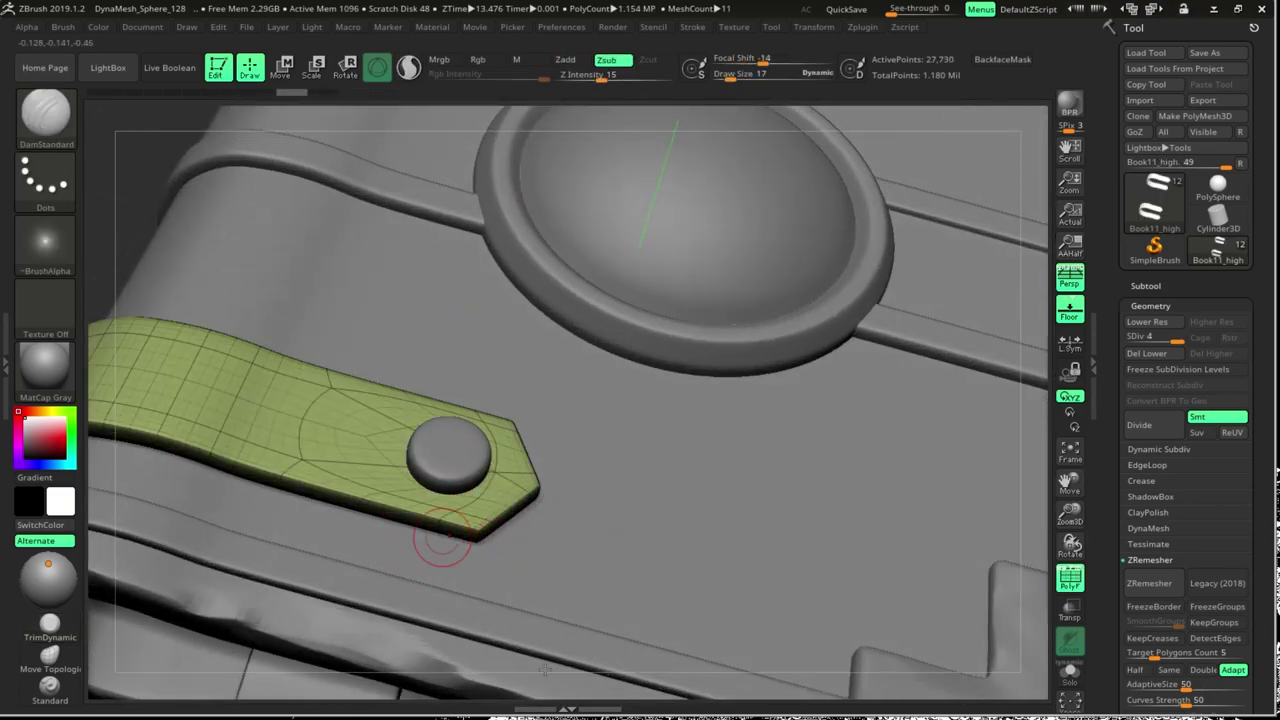
key("shift+f")
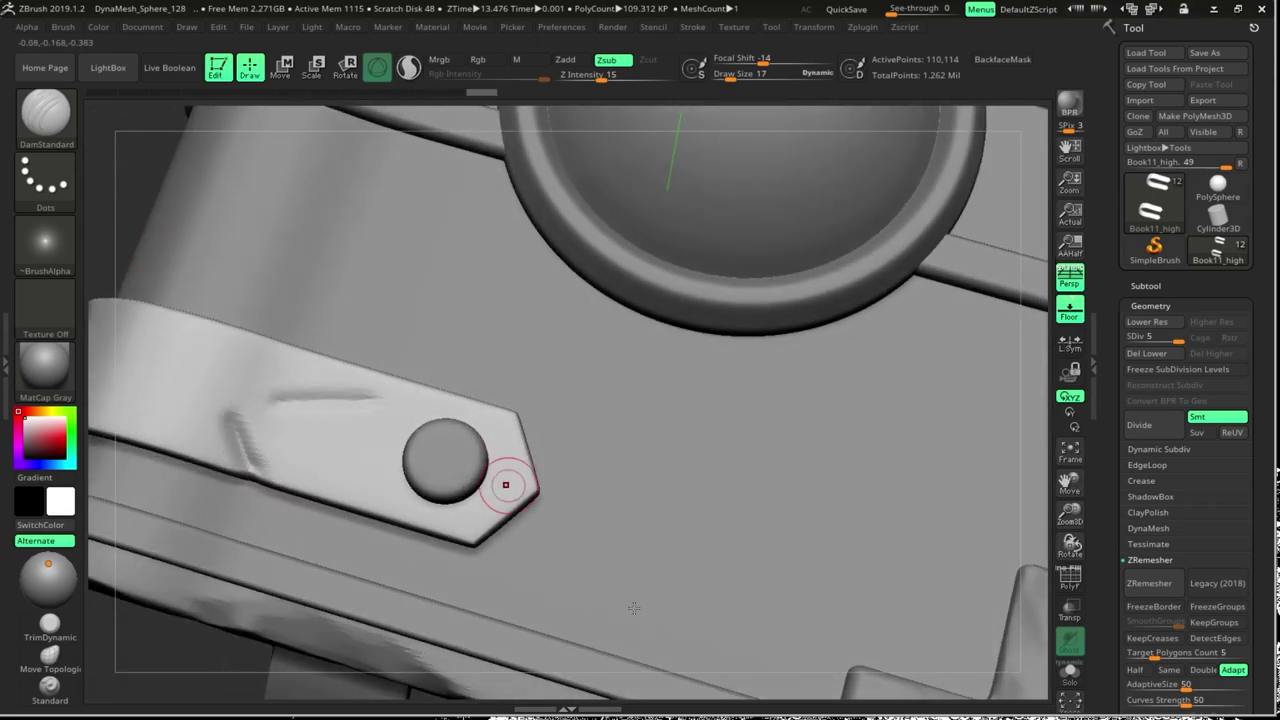
mouse_move(500, 486)
right_mouse_down("ctrl")
mouse_move(443, 551)
mouse_move(544, 607)
mouse_move(552, 560)
mouse_move(284, 622)
right_mouse_up("ctrl")
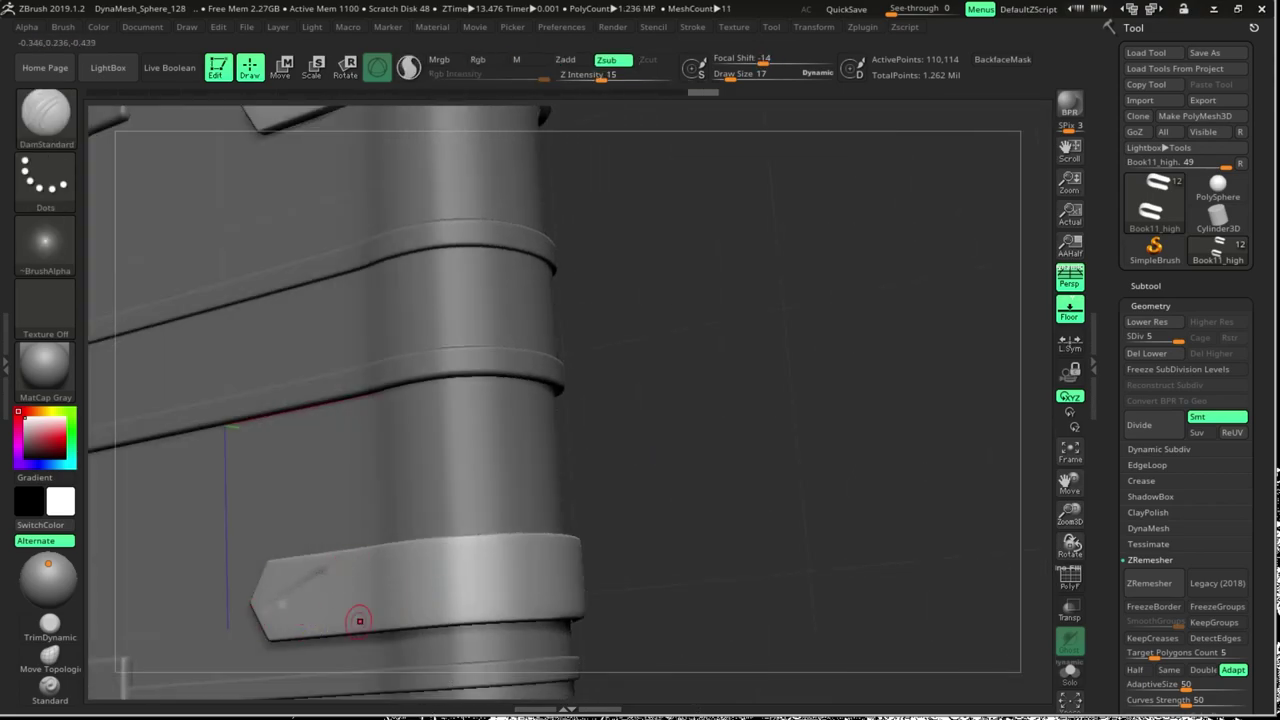
mouse_move(891, 586)
right_mouse_down()
mouse_move(829, 654)
mouse_move(679, 407)
right_mouse_up()
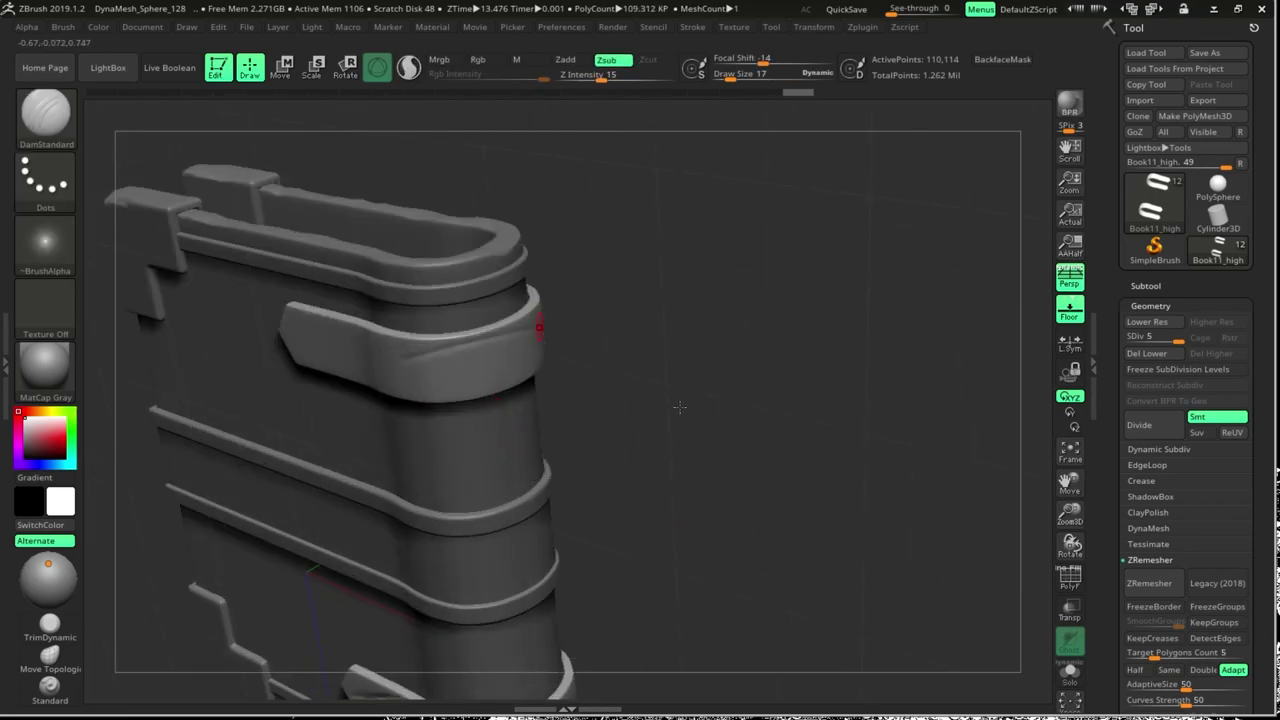
right_click_drag(571, 490, 701, 418)
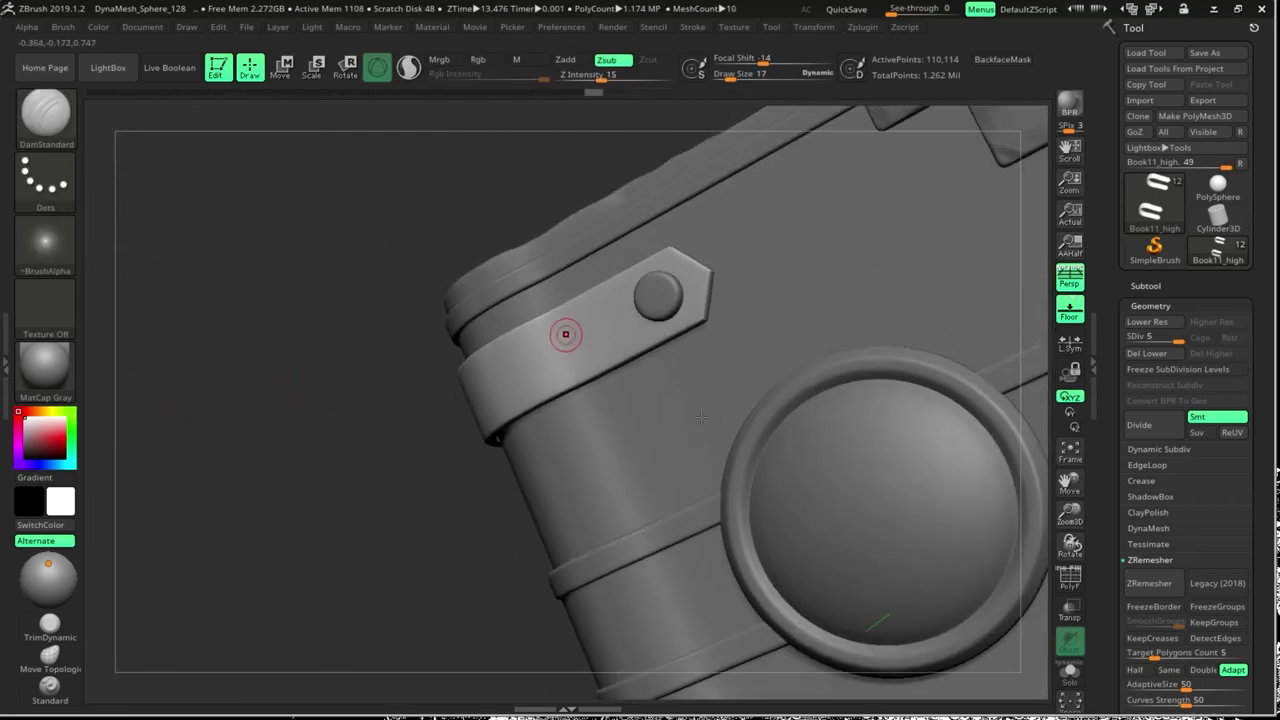
right_click_drag(529, 374, 471, 381)
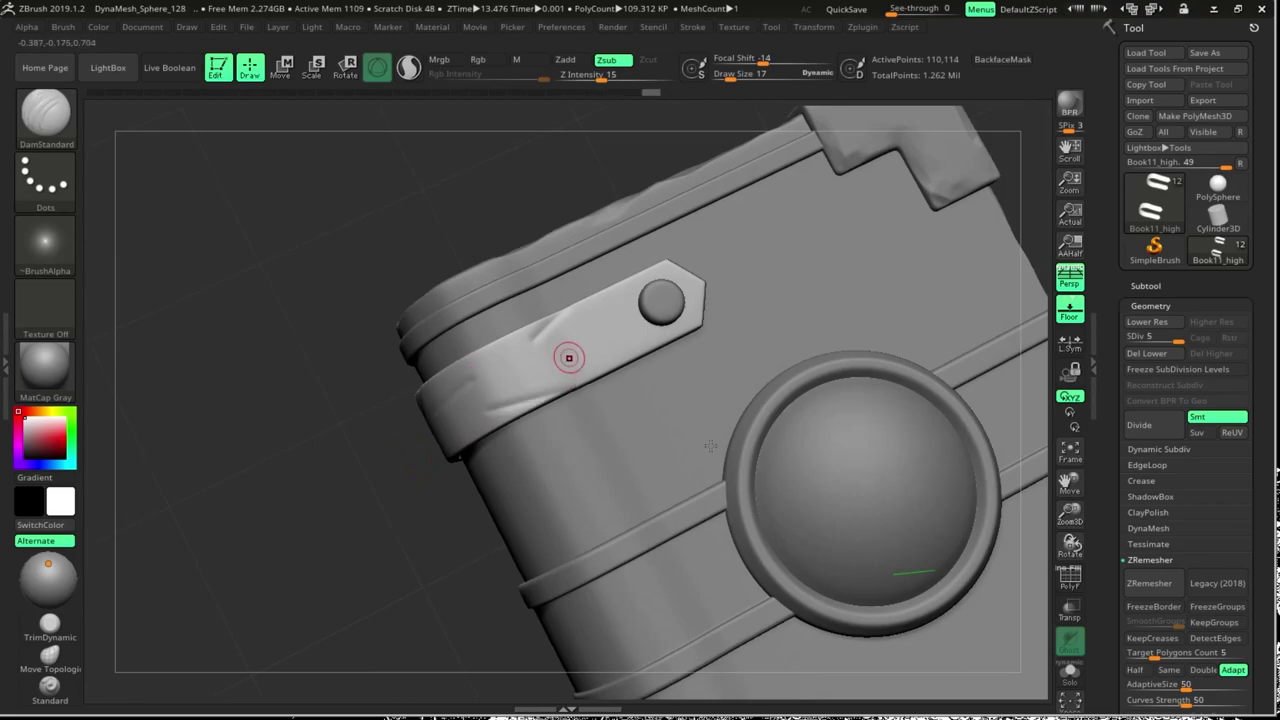
right_click_drag(548, 669, 848, 352, "shift")
right_click_drag(923, 496, 970, 643, "alt")
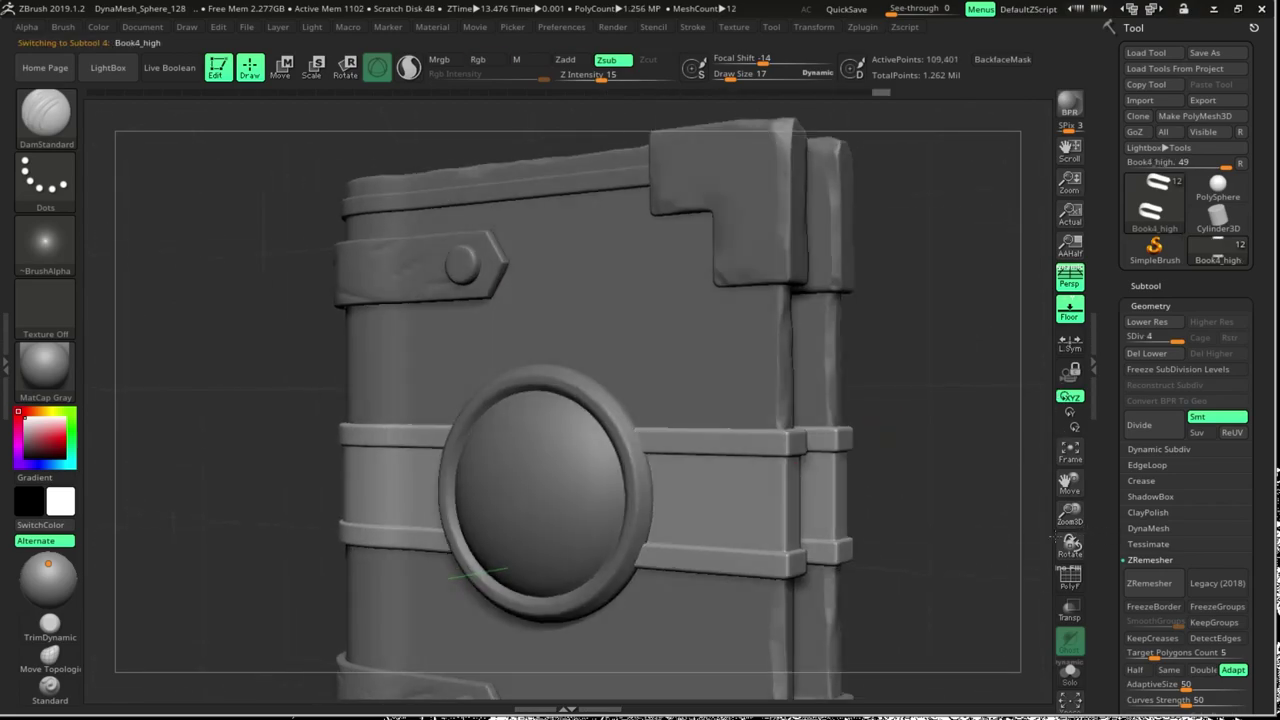
Select the bottom tab and trim its block's edges into flat worn planes with TrimDynamic
key("f")
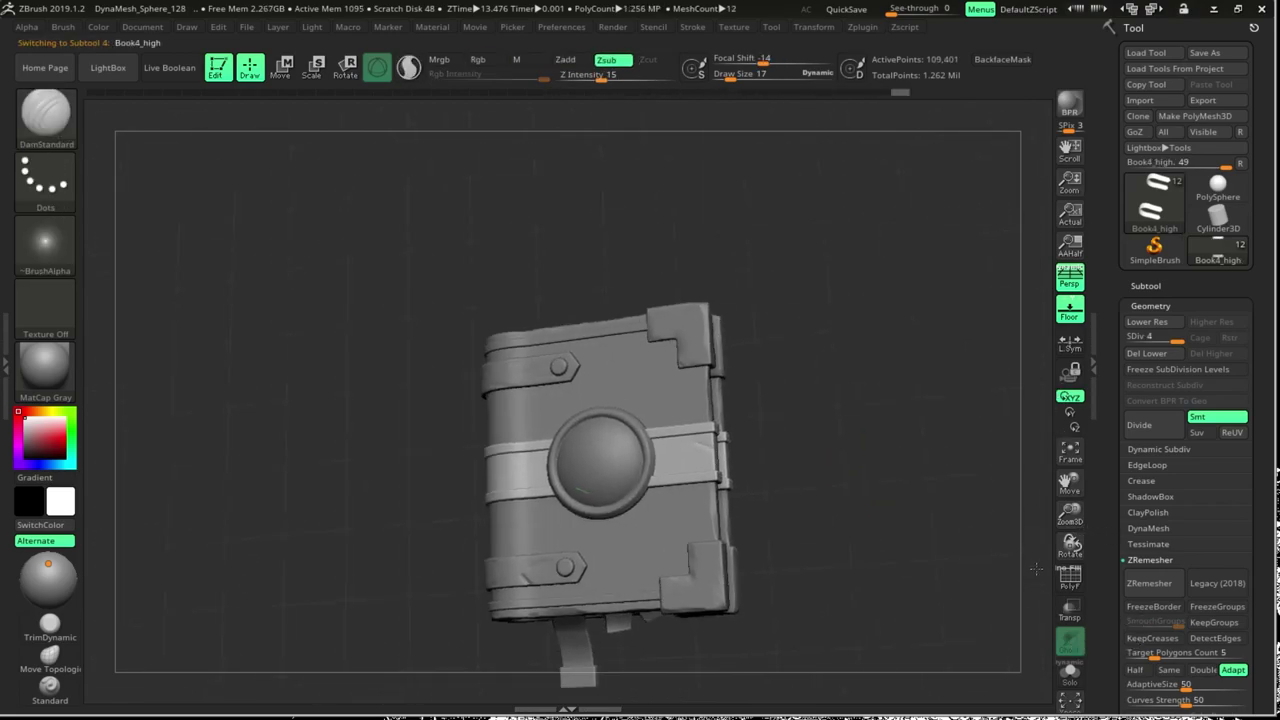
right_click_drag(830, 456, 586, 523, "shift")
left_click(586, 523, "alt")
key("f")
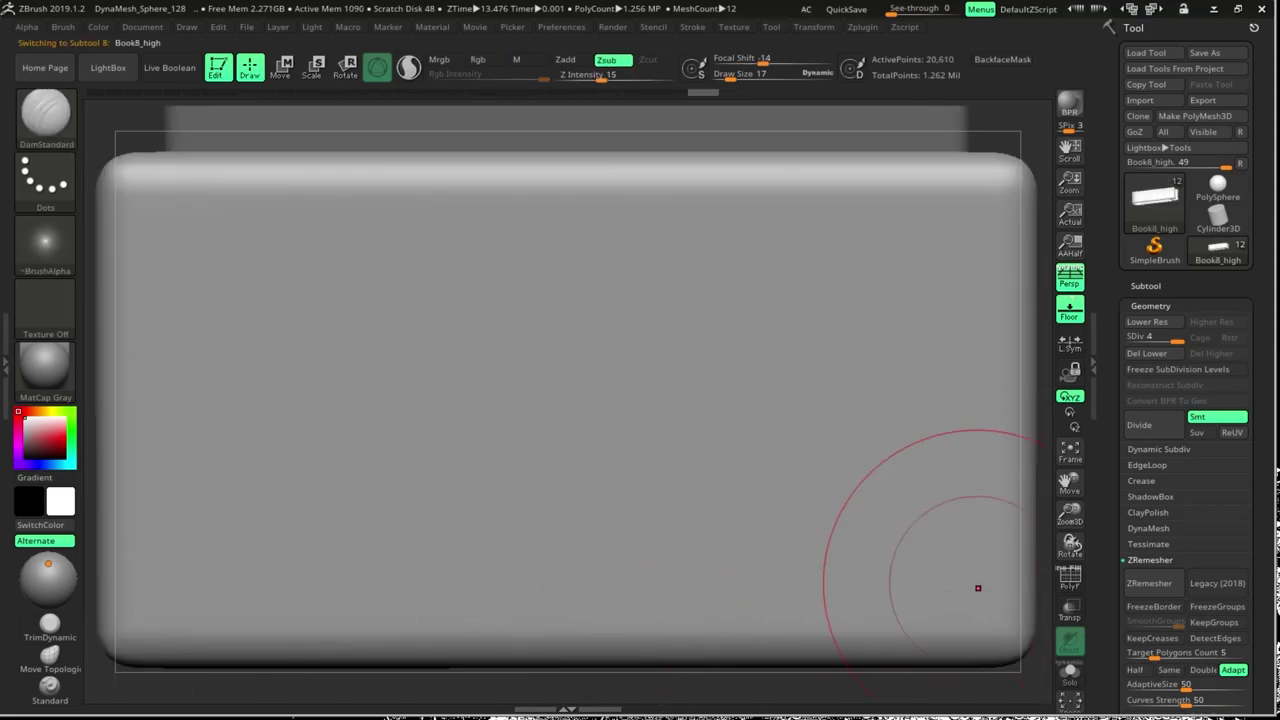
key("b")
key("t")
key("d")
left_click_drag(520, 496, 482, 345)
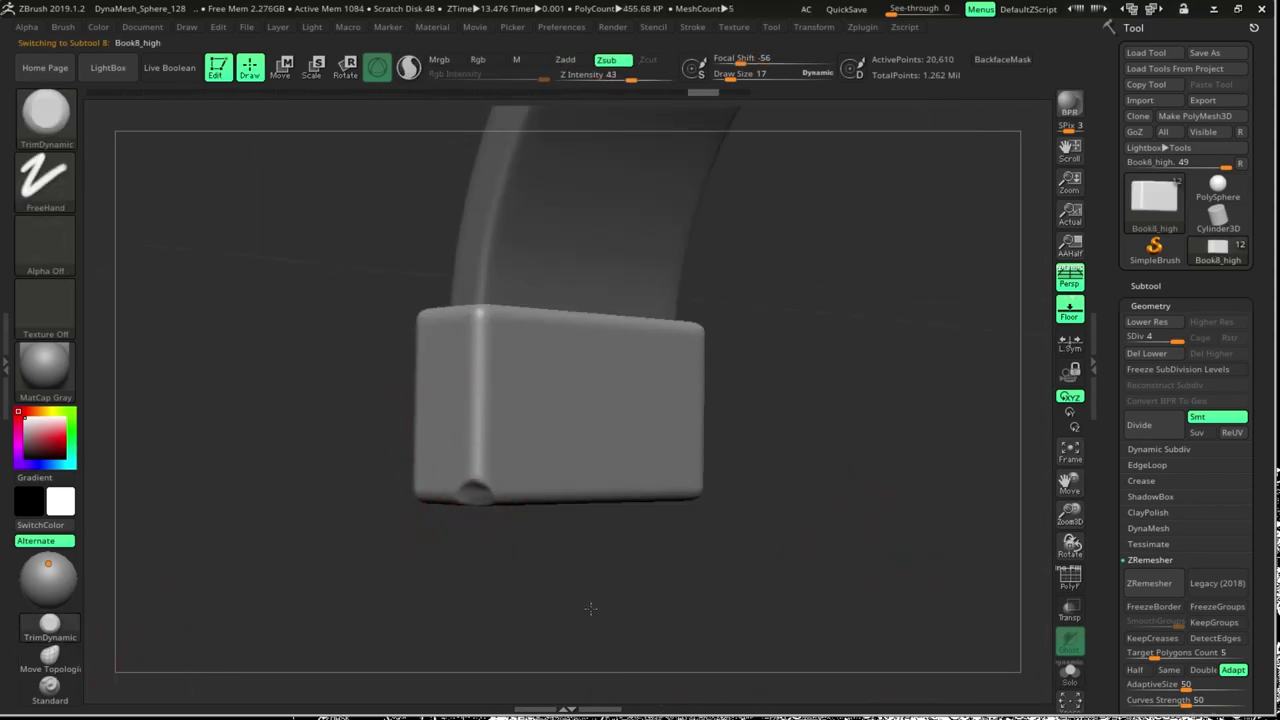
left_click_drag(472, 470, 478, 315)
right_click_drag(600, 450, 706, 449)
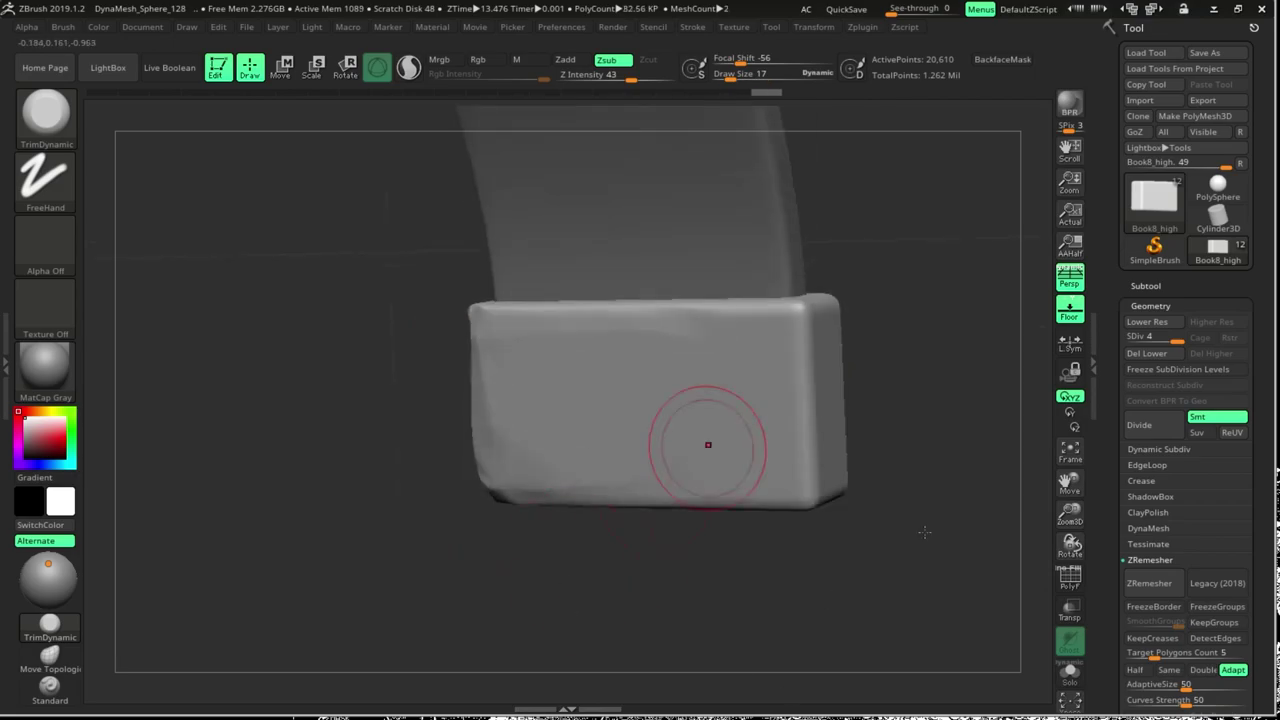
left_click_drag(706, 449, 790, 330)
left_click_drag(800, 480, 560, 500)
Crease both edges of the hanging strap and dent its upper-left surface
left_click_drag(959, 563, 1046, 400)
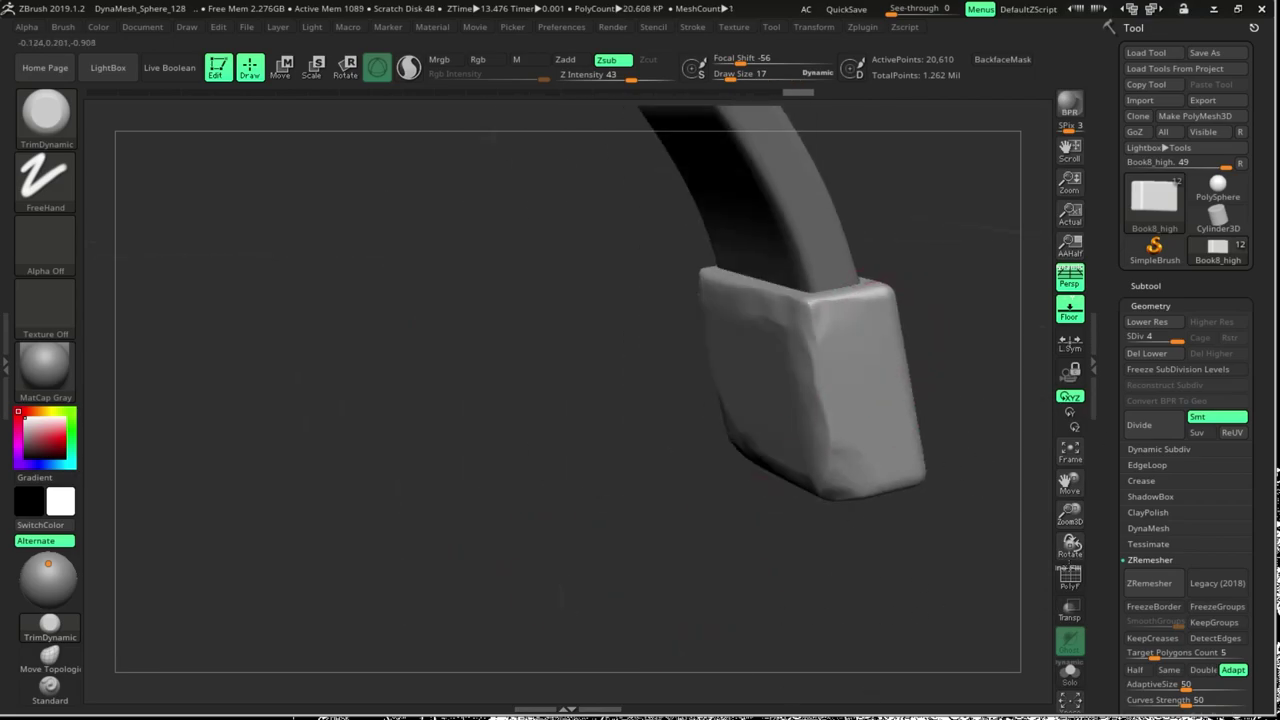
mouse_move(840, 410)
right_mouse_down()
mouse_move(886, 457)
mouse_move(843, 425)
mouse_move(905, 585)
mouse_move(520, 610)
right_mouse_up()
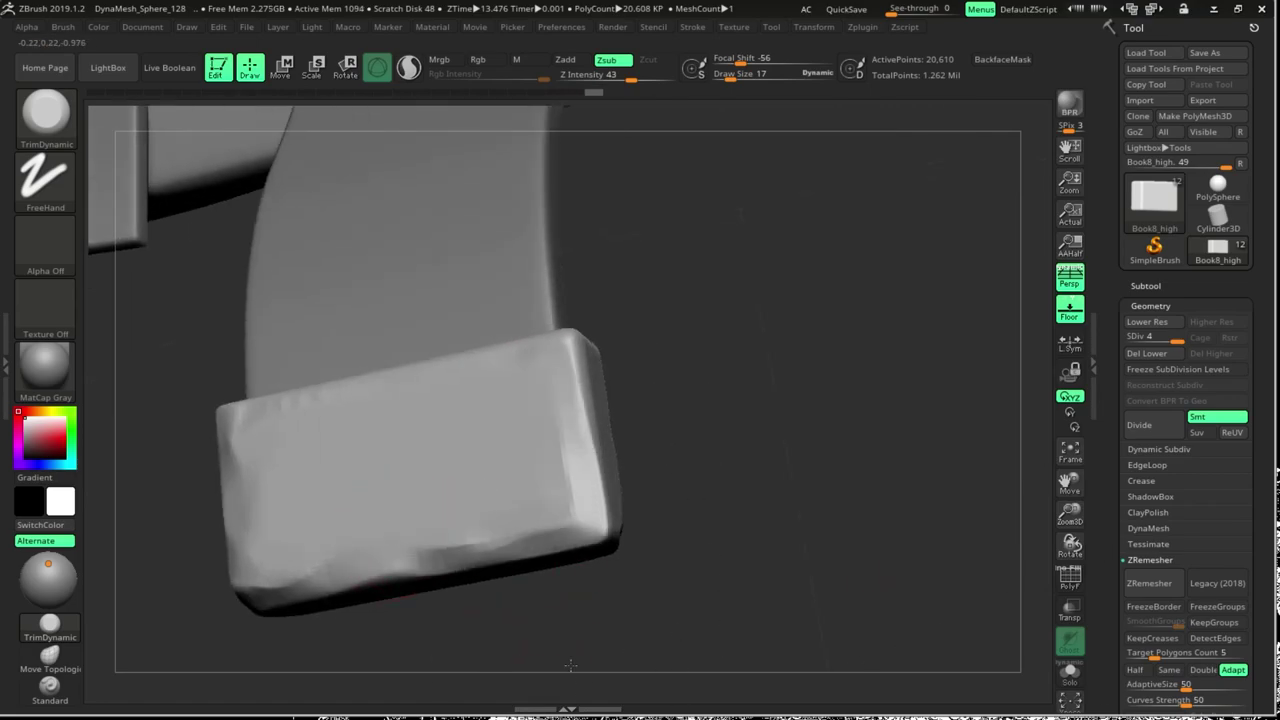
right_click_drag(570, 664, 509, 509)
mouse_move(706, 509)
right_mouse_down()
mouse_move(816, 626)
mouse_move(520, 457)
mouse_move(671, 443)
mouse_move(586, 466)
right_mouse_up()
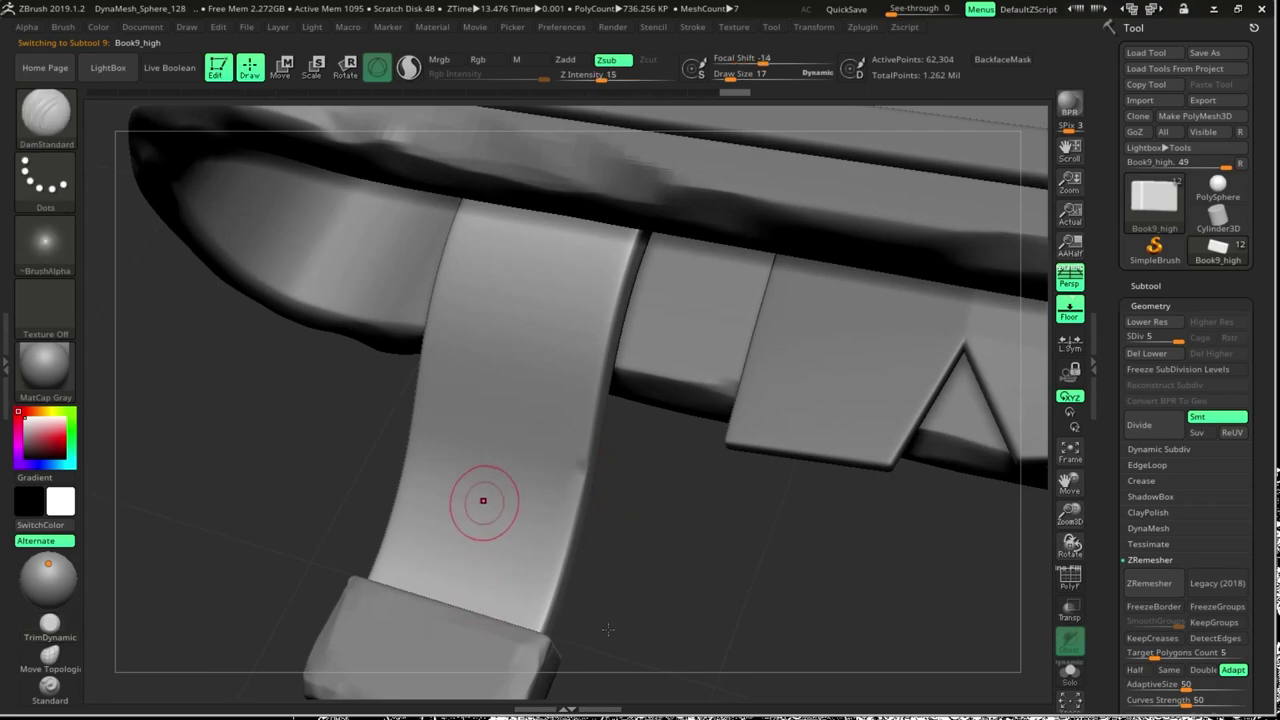
left_click_drag(572, 470, 545, 620)
left_click_drag(410, 500, 385, 590)
left_click_drag(460, 230, 430, 380)
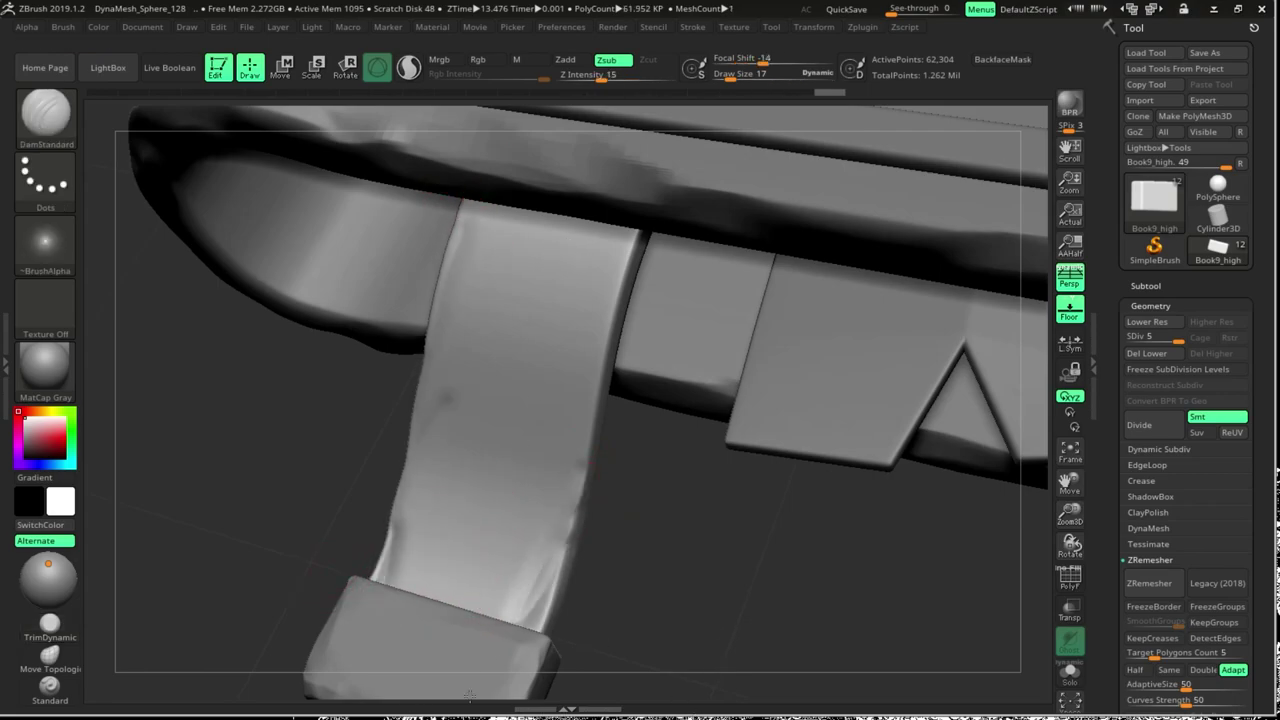
right_click_drag(469, 694, 580, 380)
mouse_move(566, 214)
right_mouse_down()
mouse_move(691, 609)
mouse_move(560, 480)
mouse_move(480, 540)
right_mouse_up()
Check the notched bookmark piece in Solo, then select the ring around the boss
left_click(471, 543, "alt")
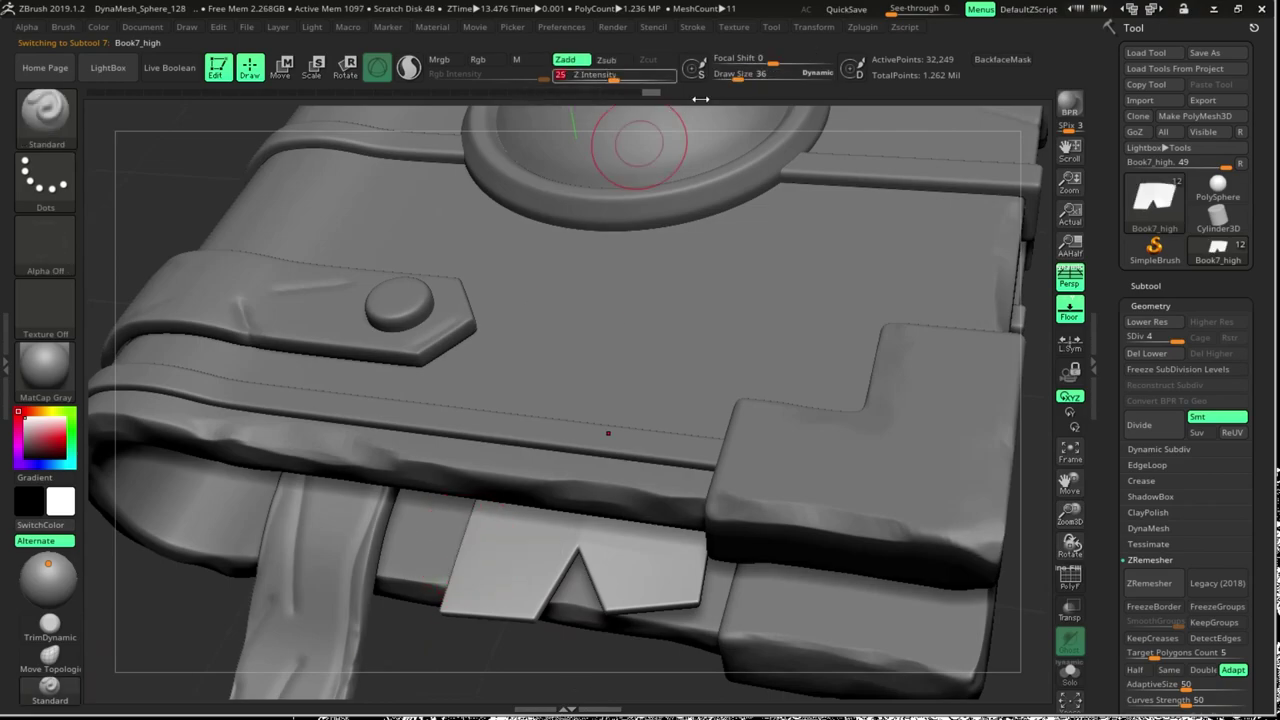
left_click(1070, 672)
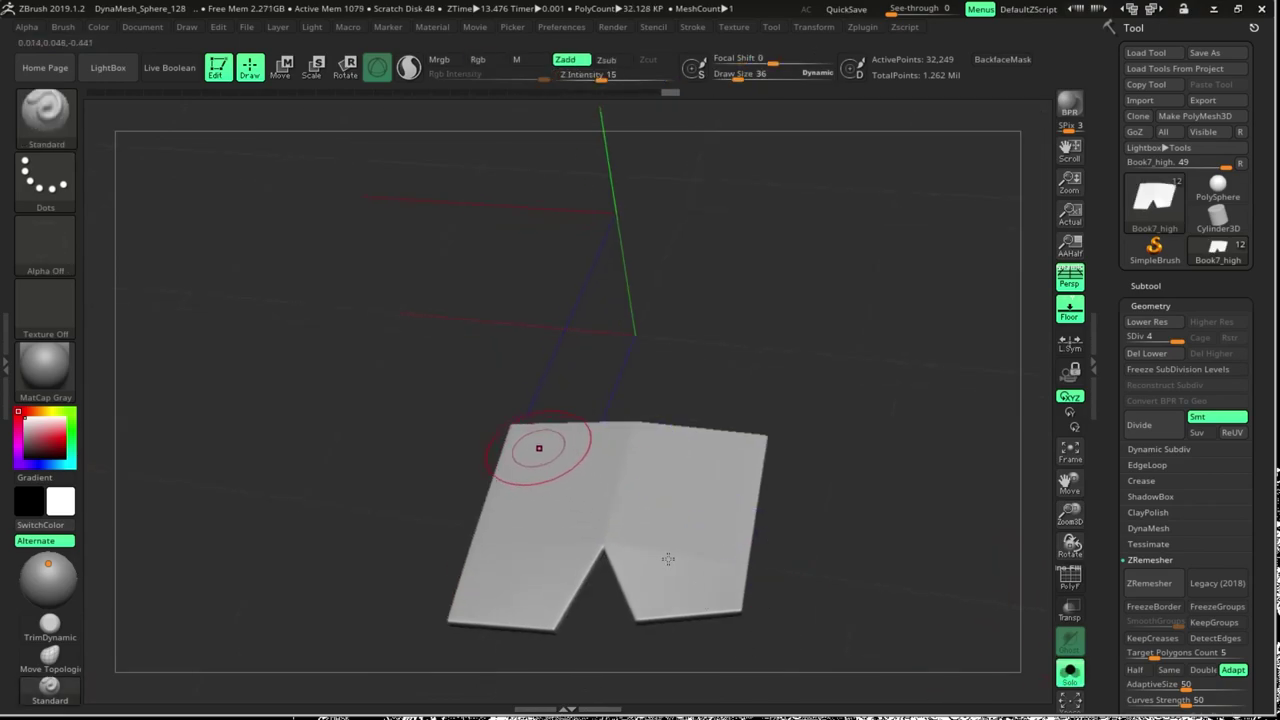
right_click_drag(1009, 586, 1045, 493)
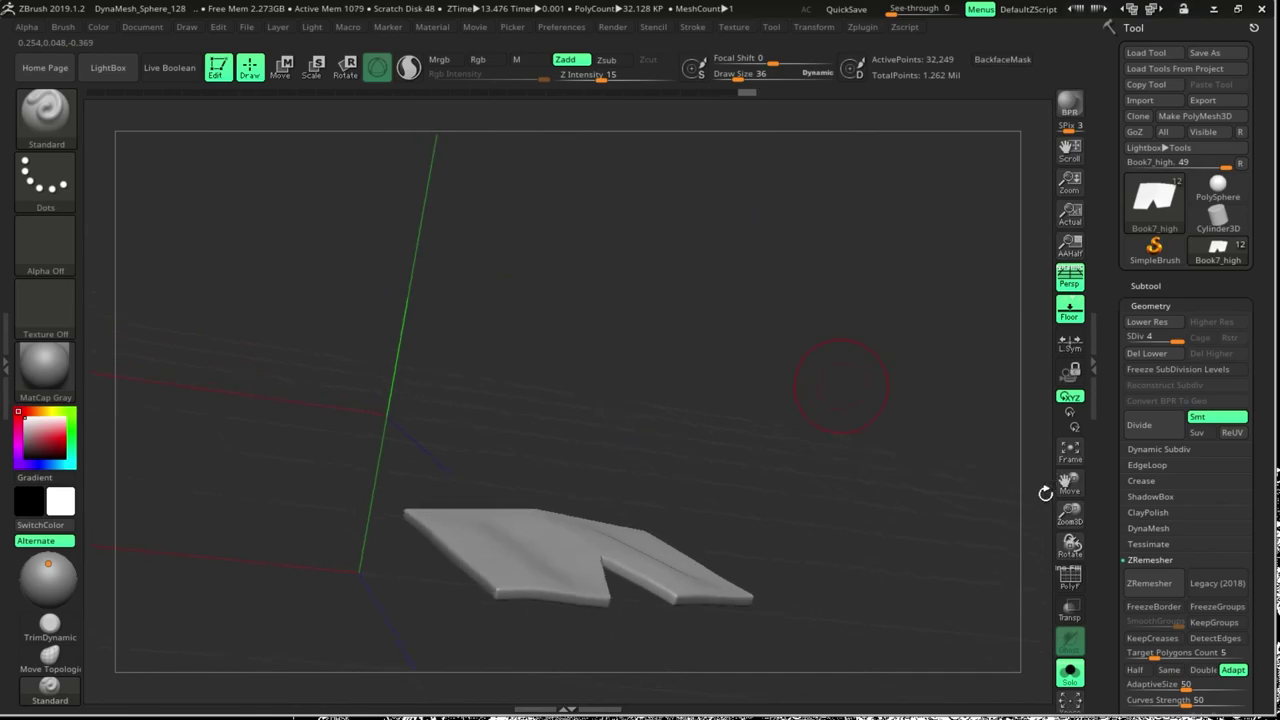
left_click(1070, 672)
right_click_drag(900, 600, 700, 450)
left_click(692, 463, "alt")
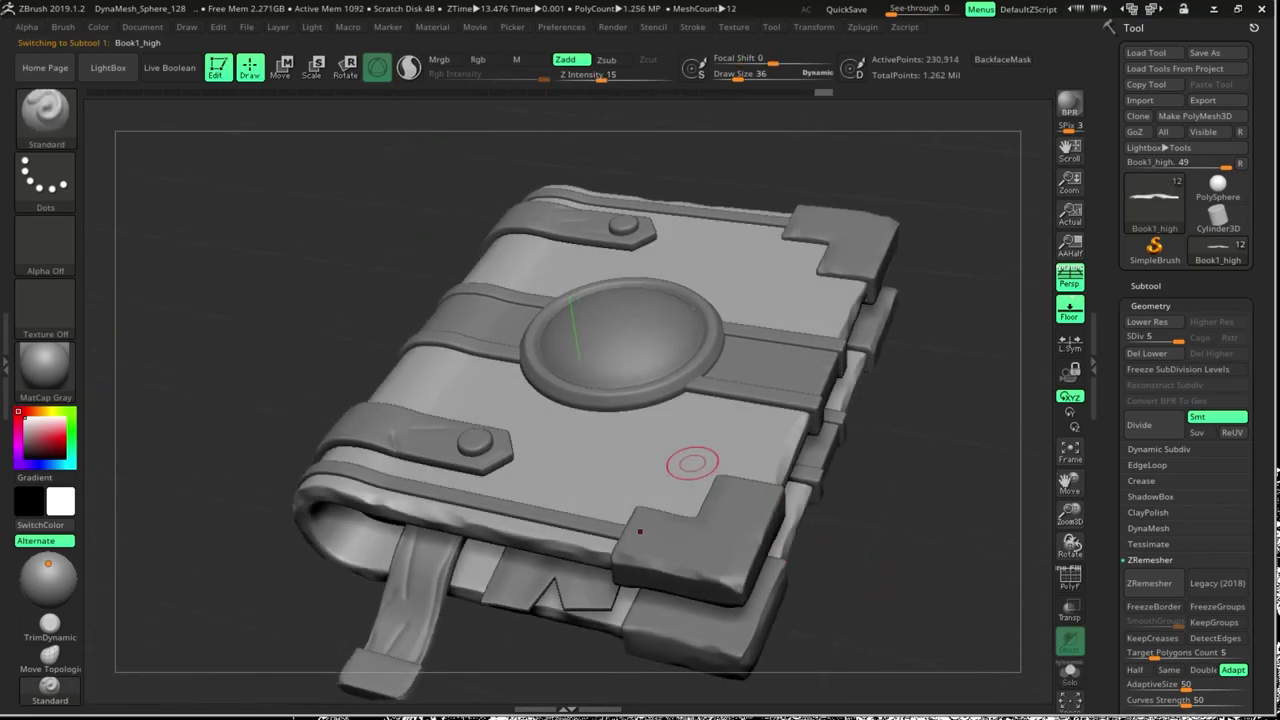
key("f")
right_click_drag(1000, 500, 986, 443, "alt")
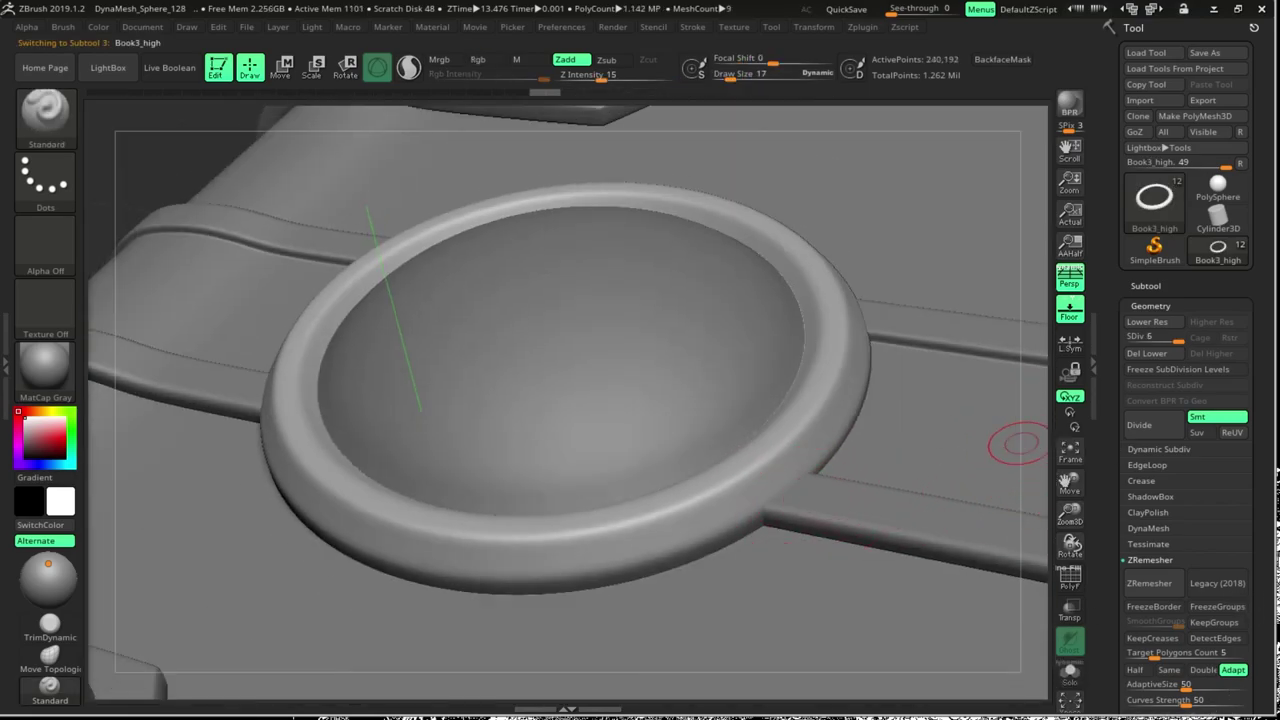
Flatten worn patches on the ring's lower rim with a freehand trim brush
key("b")
key("t")
key("d")
left_click_drag(485, 548, 530, 540)
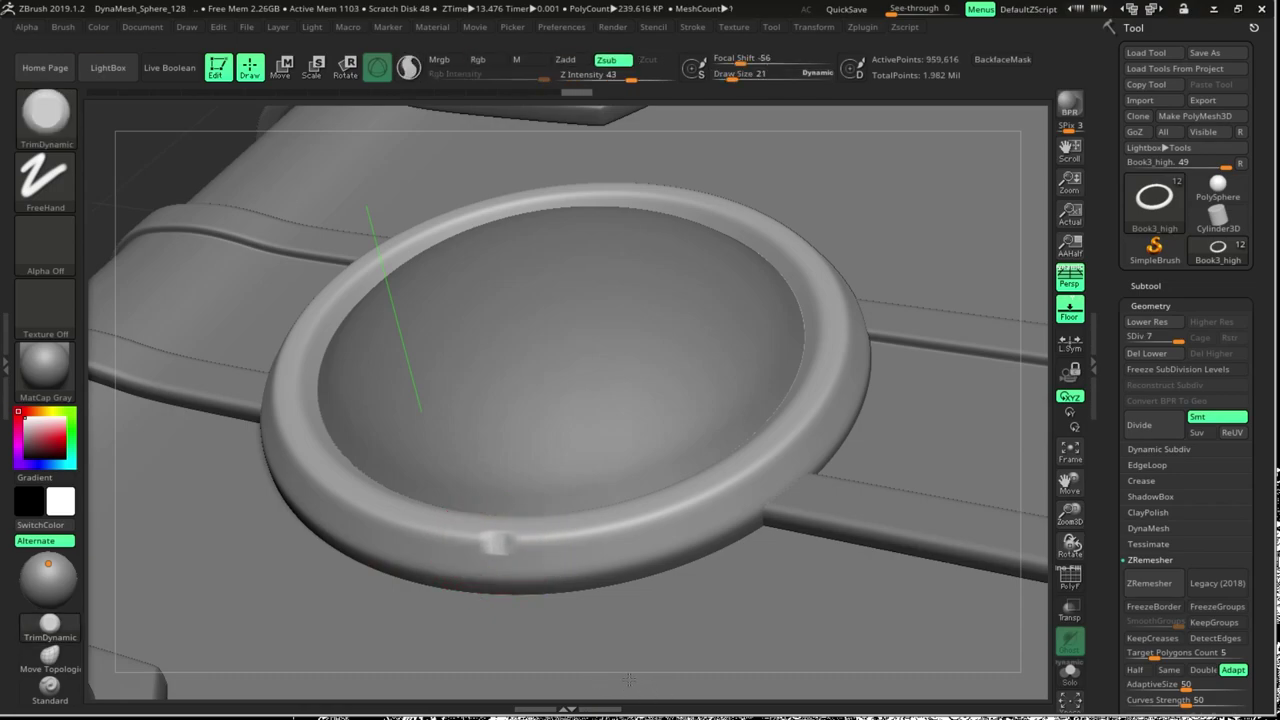
left_click_drag(625, 522, 670, 512)
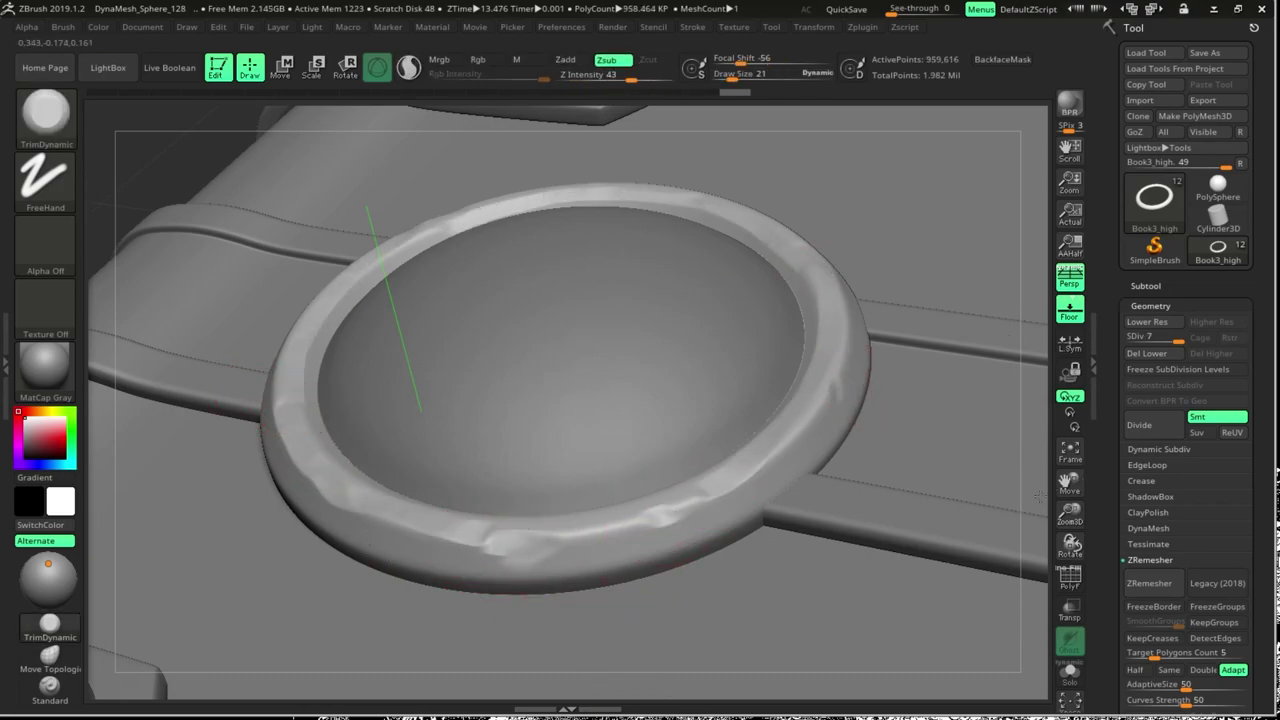
Carve creases and small dents into the ring's rim with a small creasing brush
key("b")
key("d")
key("s")
left_click_drag(410, 552, 512, 556)
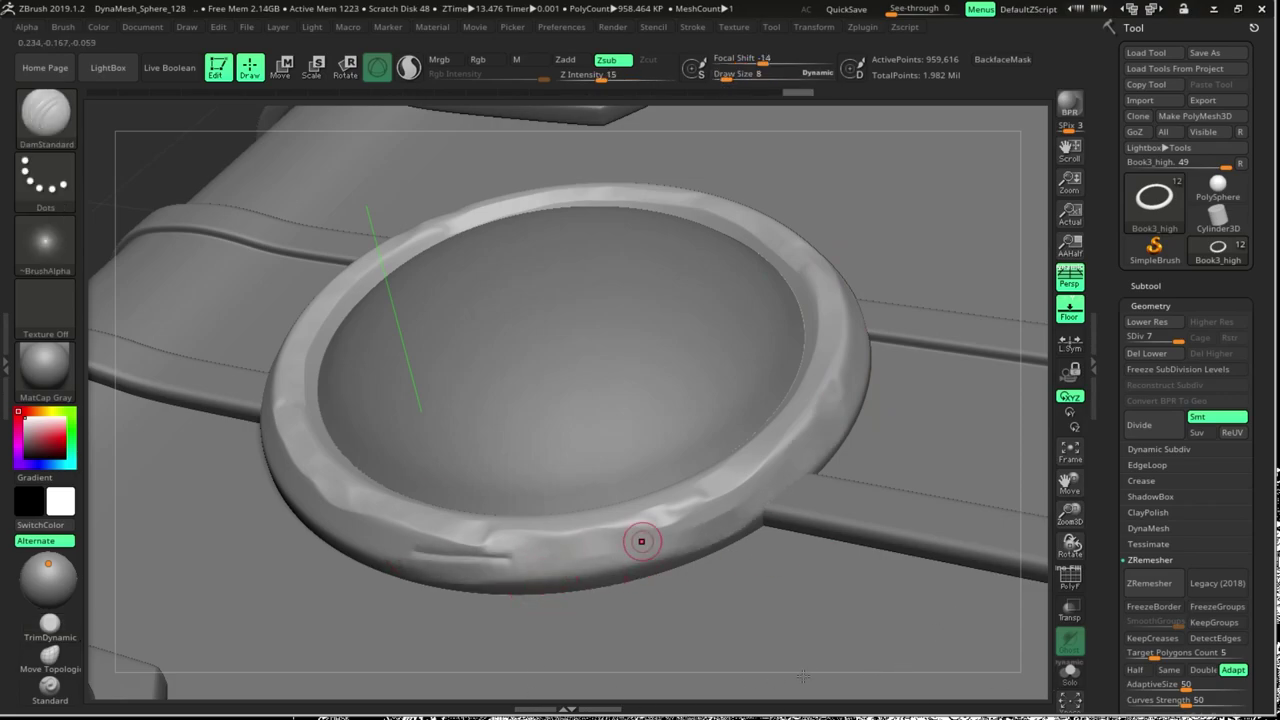
left_click_drag(716, 522, 783, 501)
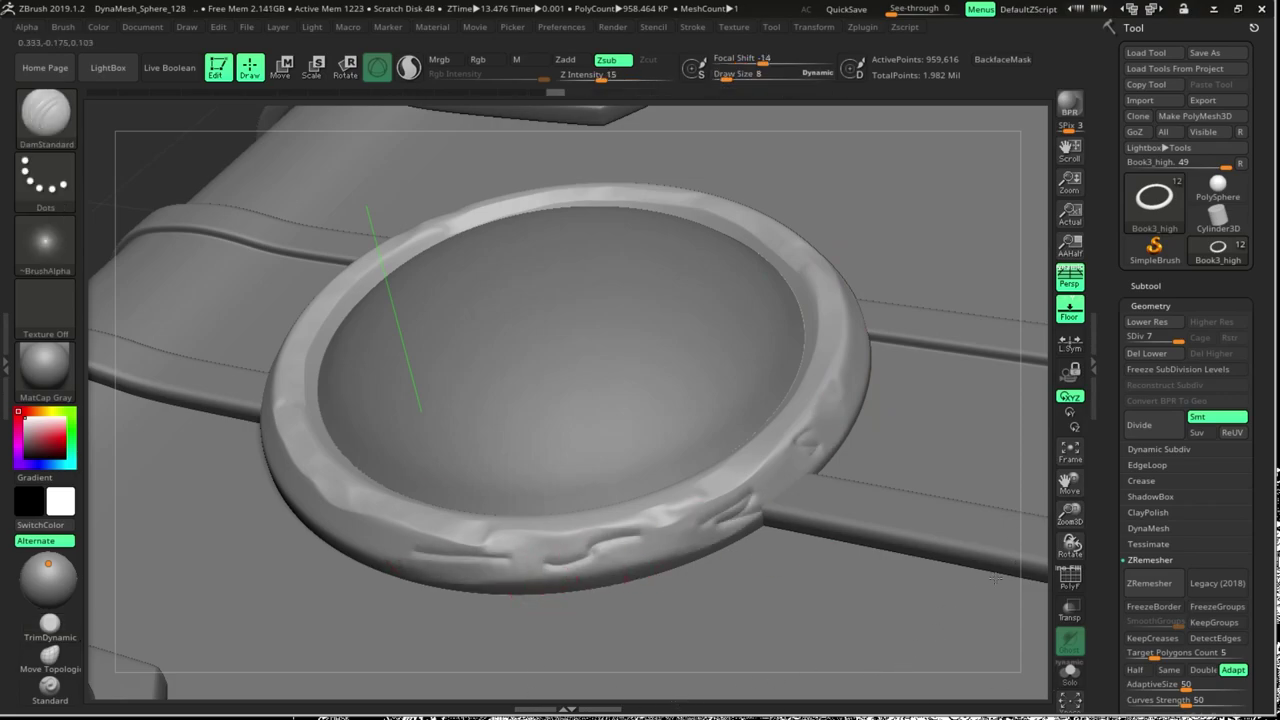
right_click_drag(273, 518, 327, 444)
left_click(490, 527)
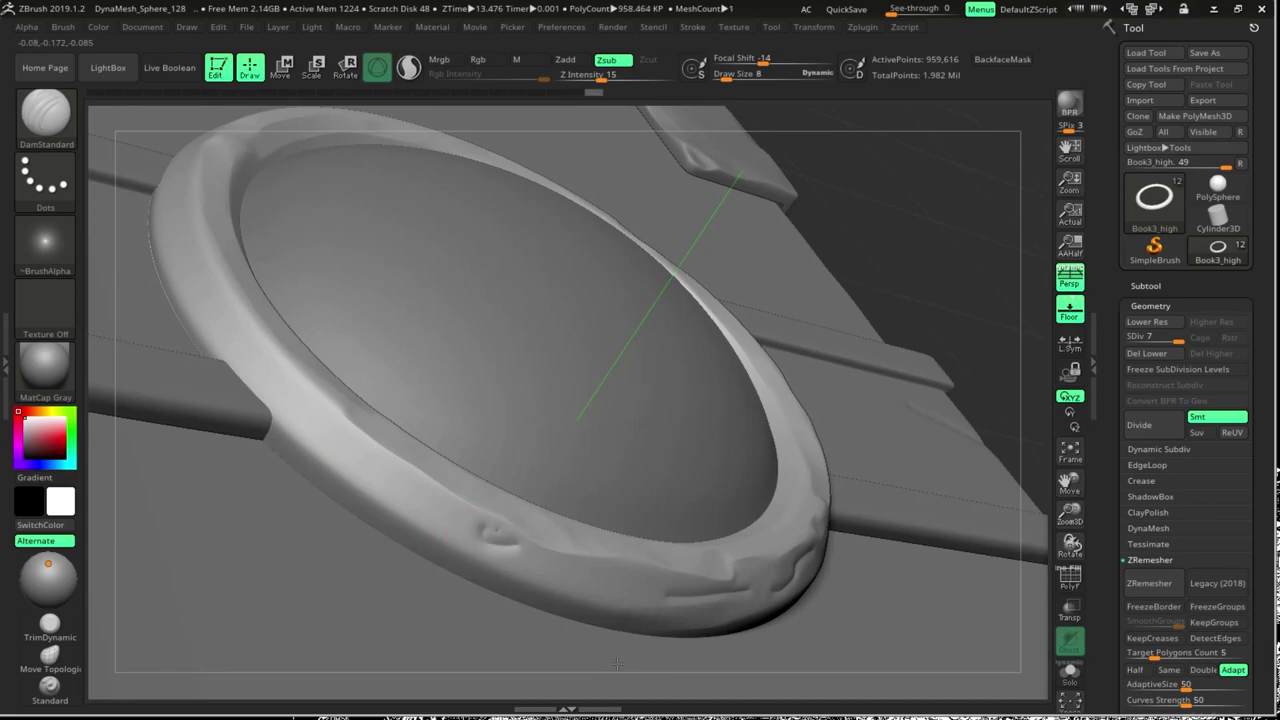
left_click_drag(370, 474, 413, 489)
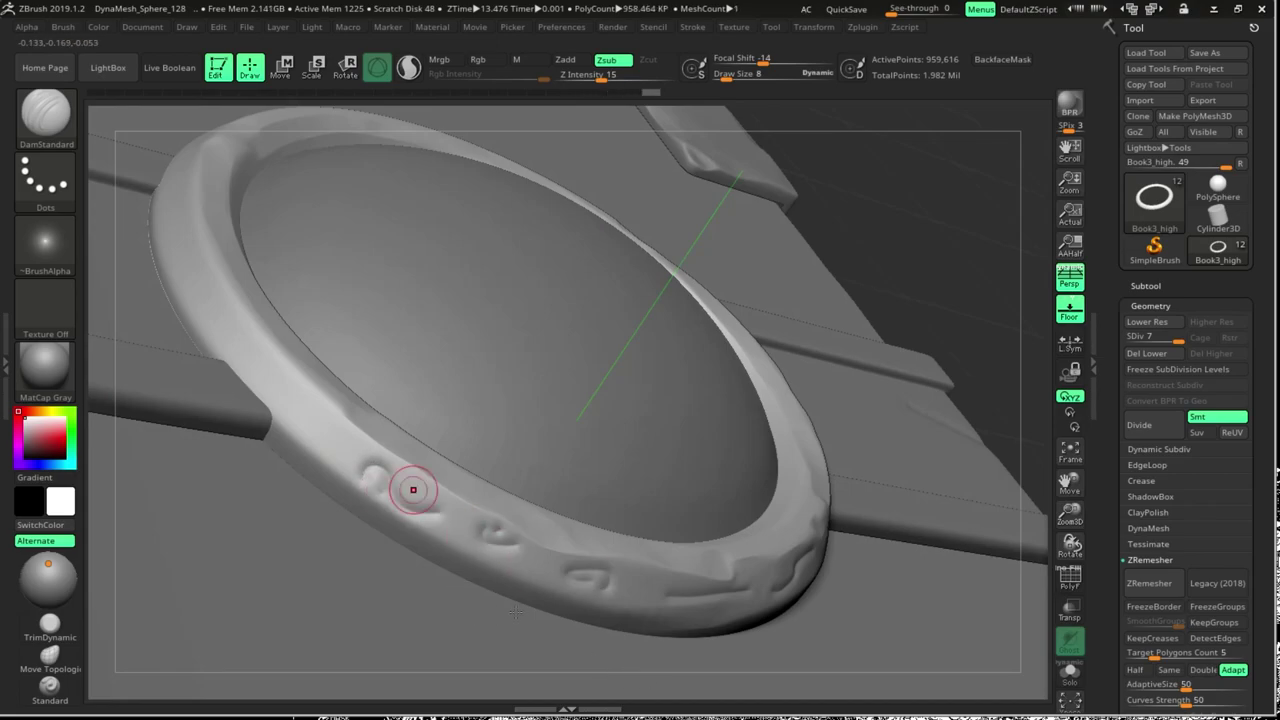
Orbit around the carved ring to inspect it, then select the Book2_high emblem
mouse_move(822, 340)
right_mouse_down()
mouse_move(365, 530)
mouse_move(448, 624)
right_mouse_up()
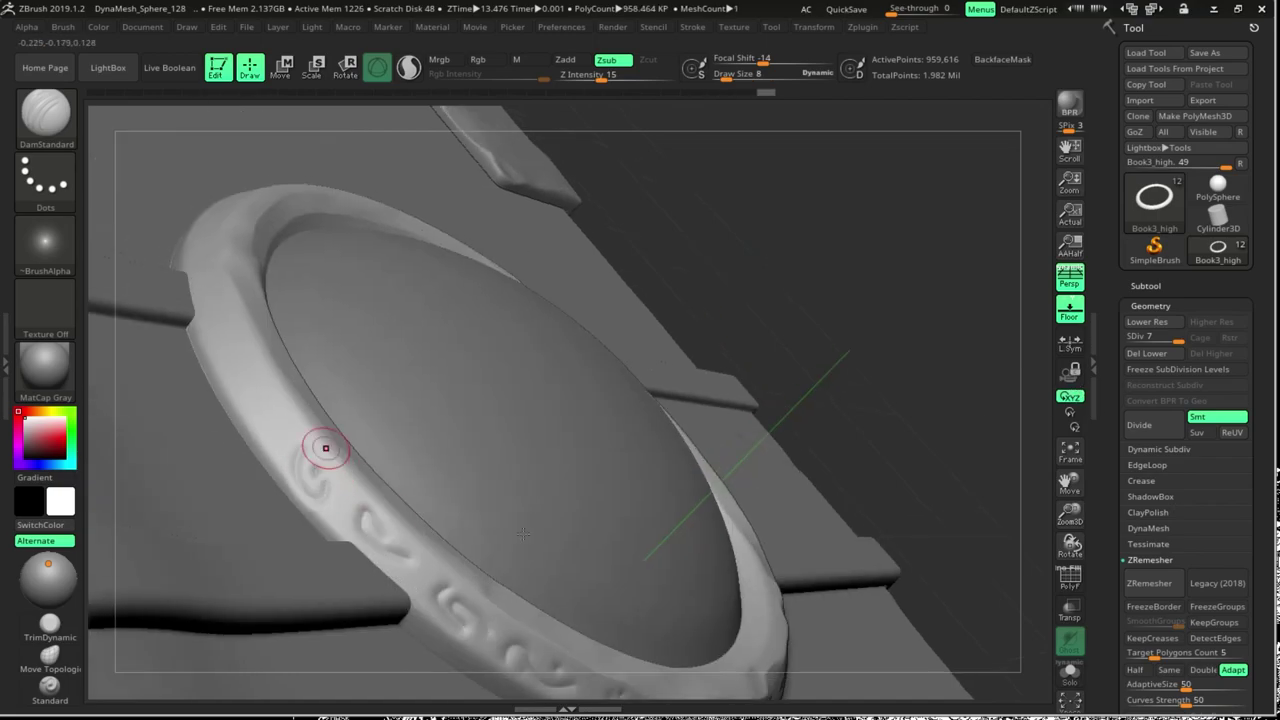
right_click_drag(325, 448, 403, 550)
mouse_move(426, 600)
right_mouse_down()
mouse_move(229, 363)
mouse_move(834, 286)
mouse_move(302, 569)
right_mouse_up()
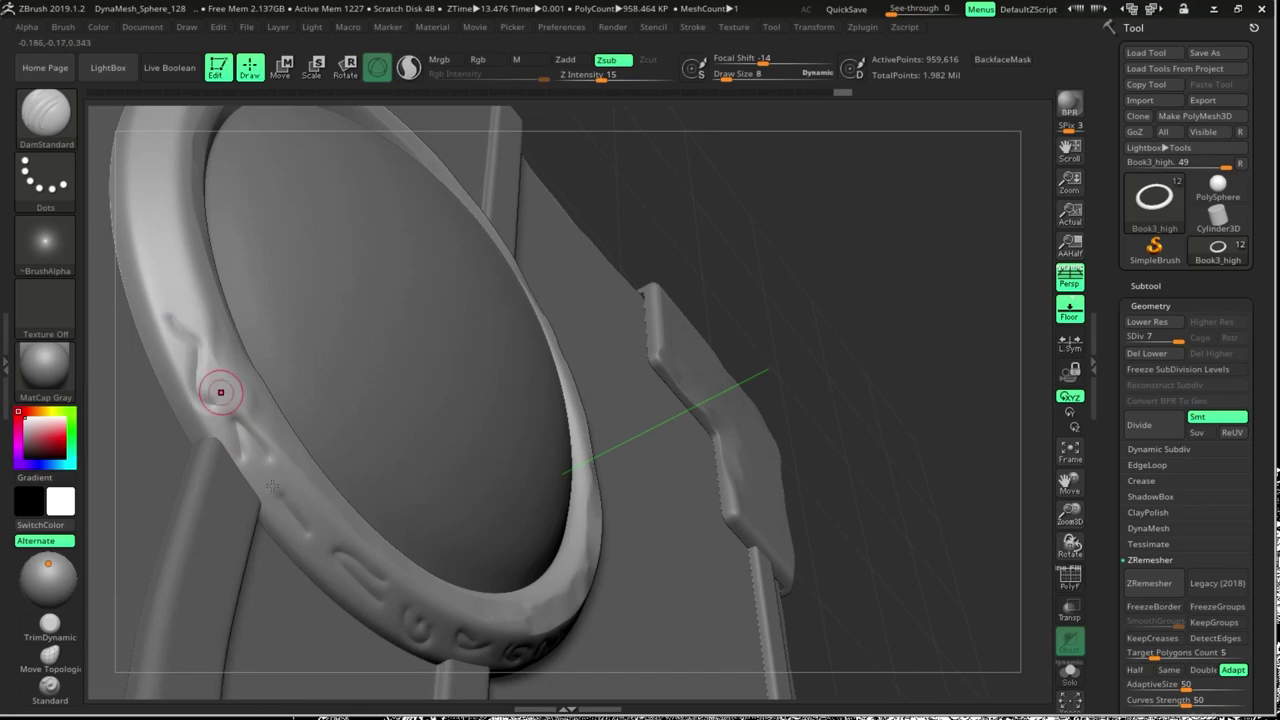
mouse_move(220, 392)
right_mouse_down()
mouse_move(264, 430)
mouse_move(262, 341)
right_mouse_up()
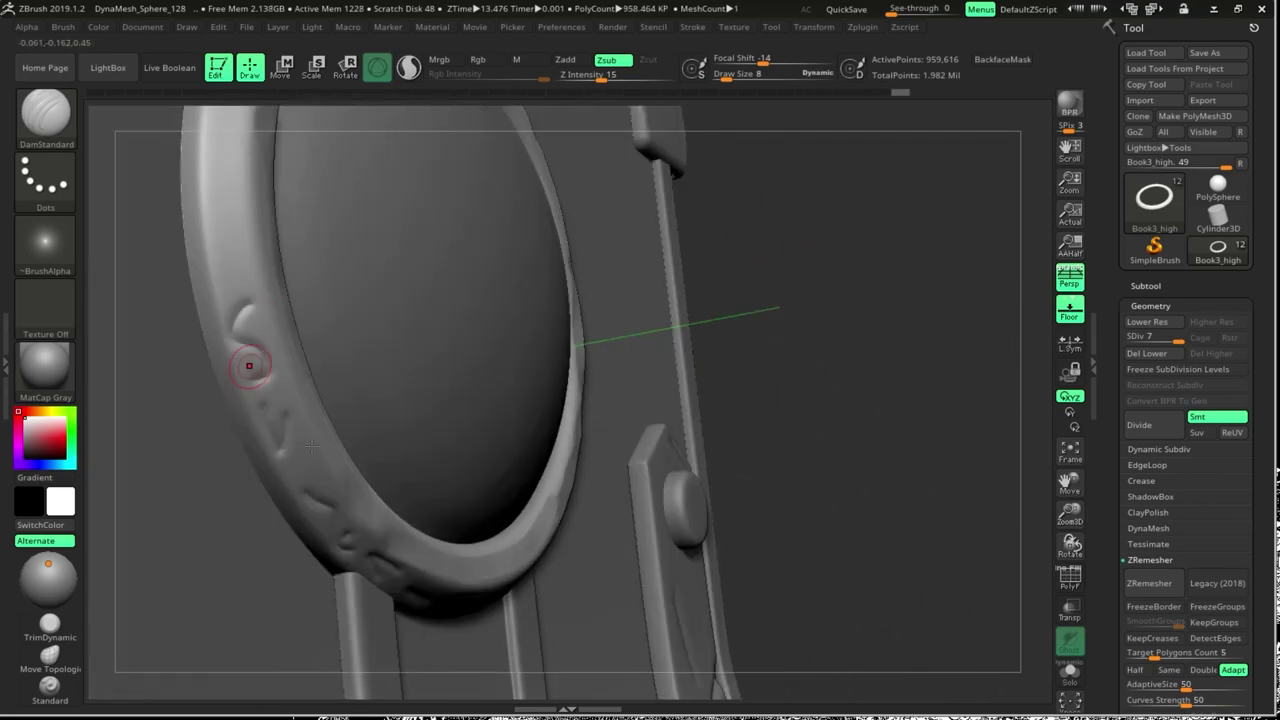
right_click_drag(231, 246, 399, 429)
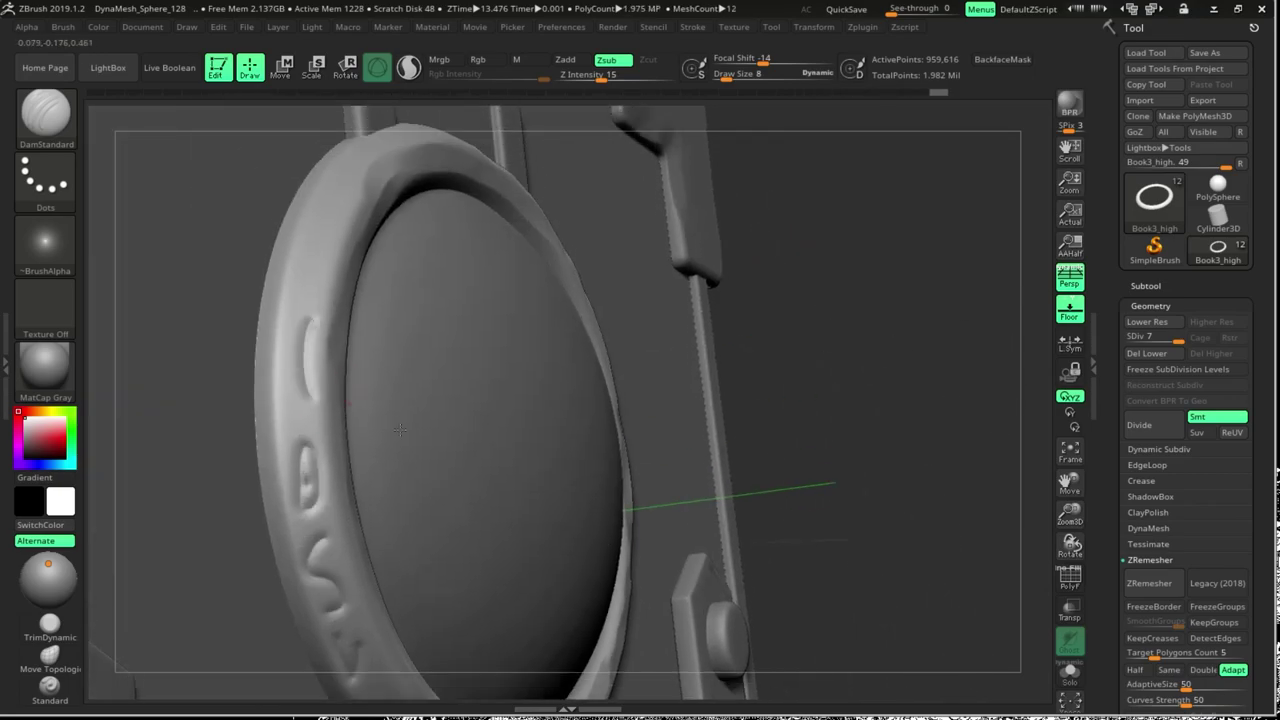
mouse_move(477, 287)
right_mouse_down()
mouse_move(800, 400)
mouse_move(836, 465)
right_mouse_up()
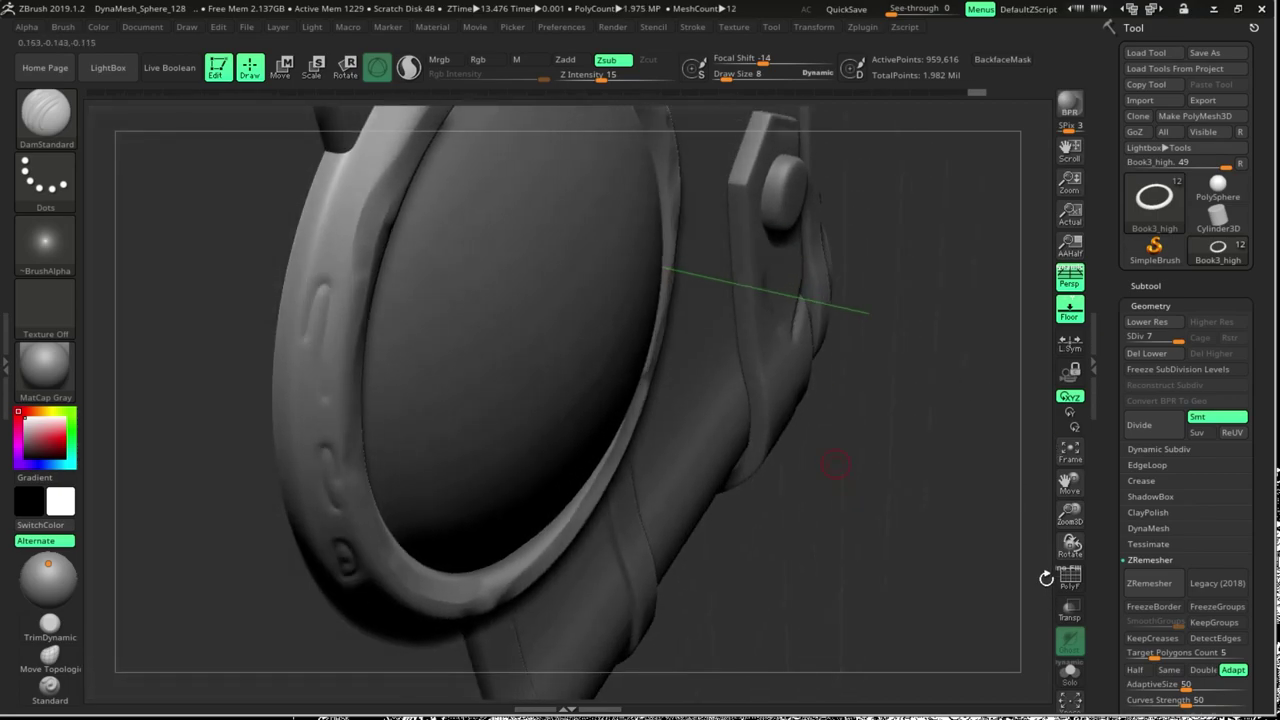
left_click_drag(1046, 578, 328, 302)
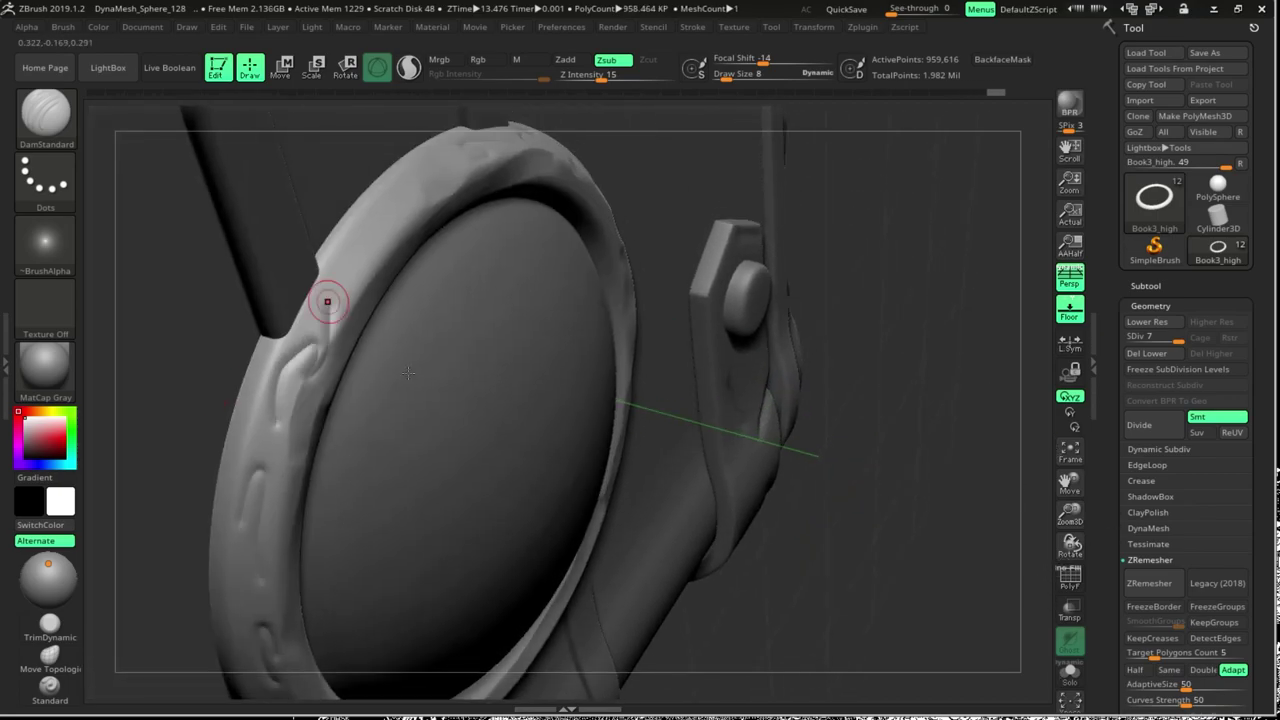
right_click_drag(362, 474, 613, 622)
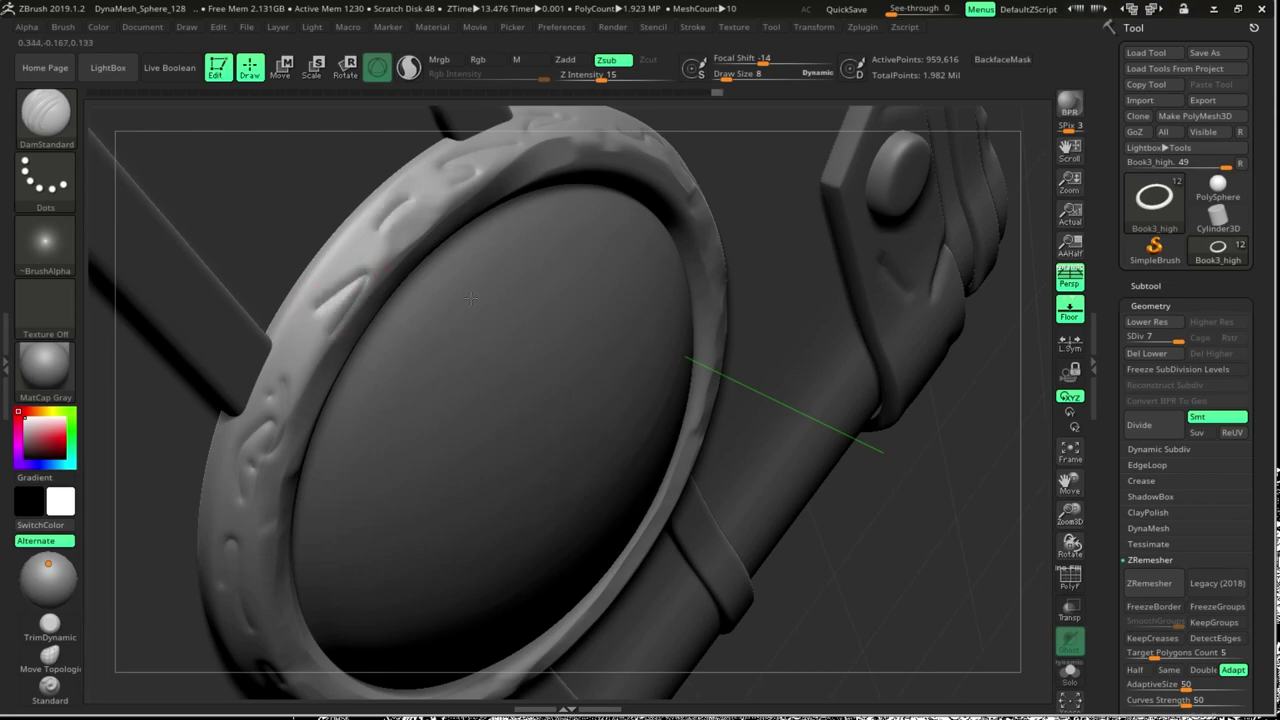
key("f")
mouse_move(497, 280)
right_mouse_down()
mouse_move(294, 394)
mouse_move(345, 465)
mouse_move(251, 372)
mouse_move(929, 509)
mouse_move(643, 428)
right_mouse_up()
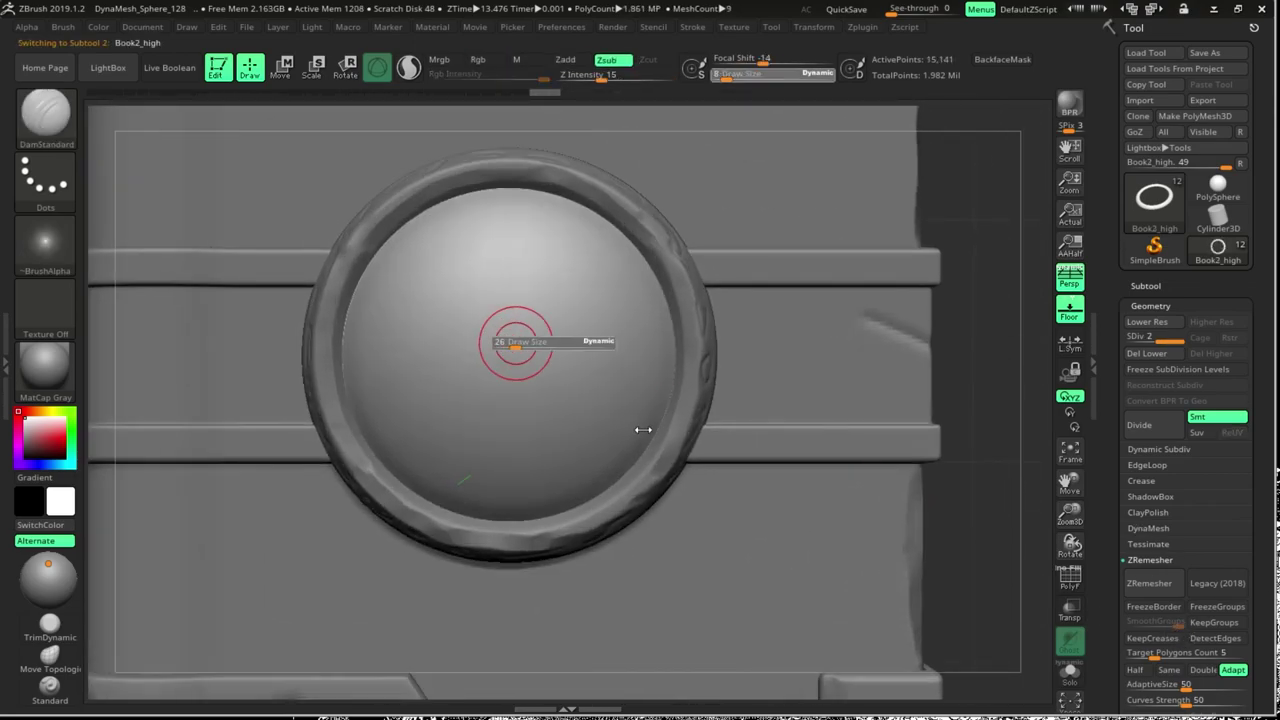
Frame the emblem dome and shrink the masking brush to size 10
key("shift+f")
key("shift+f")
key("b")
key("d")
key("s")
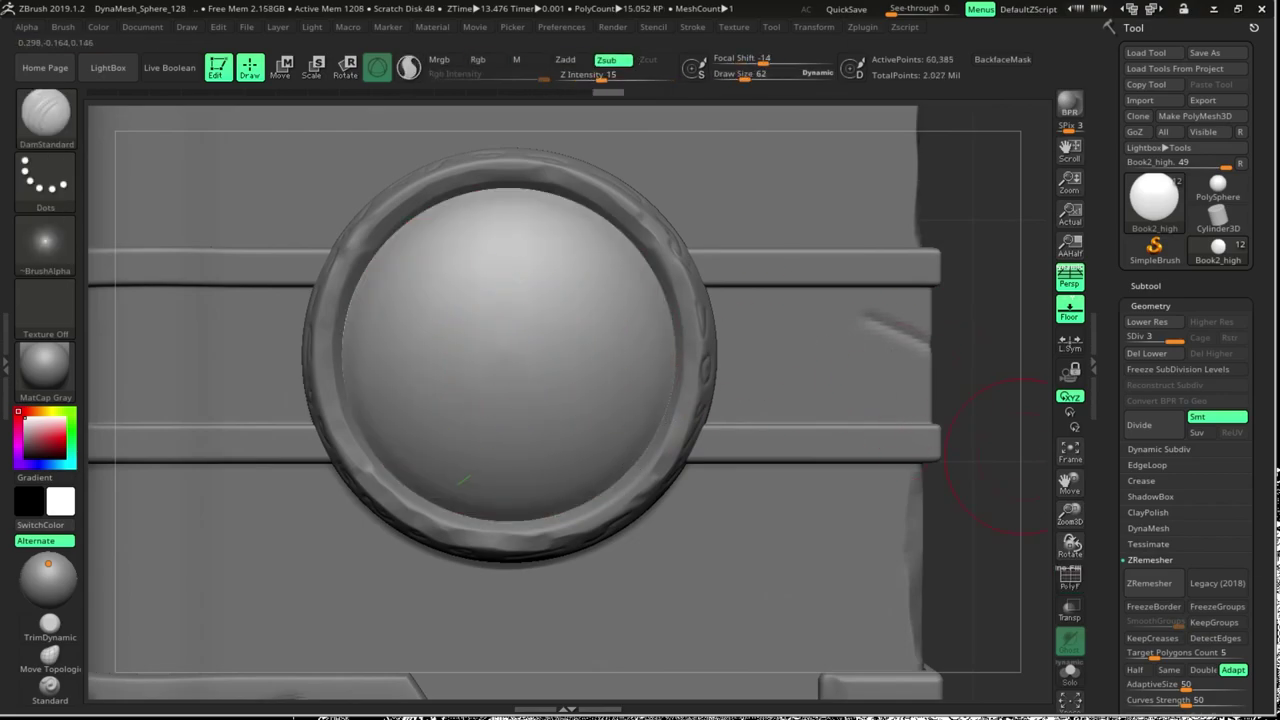
right_click_drag(1057, 457, 1000, 420, "alt")
key("s")
left_click_drag(476, 375, 464, 374)
key("bracketleft")
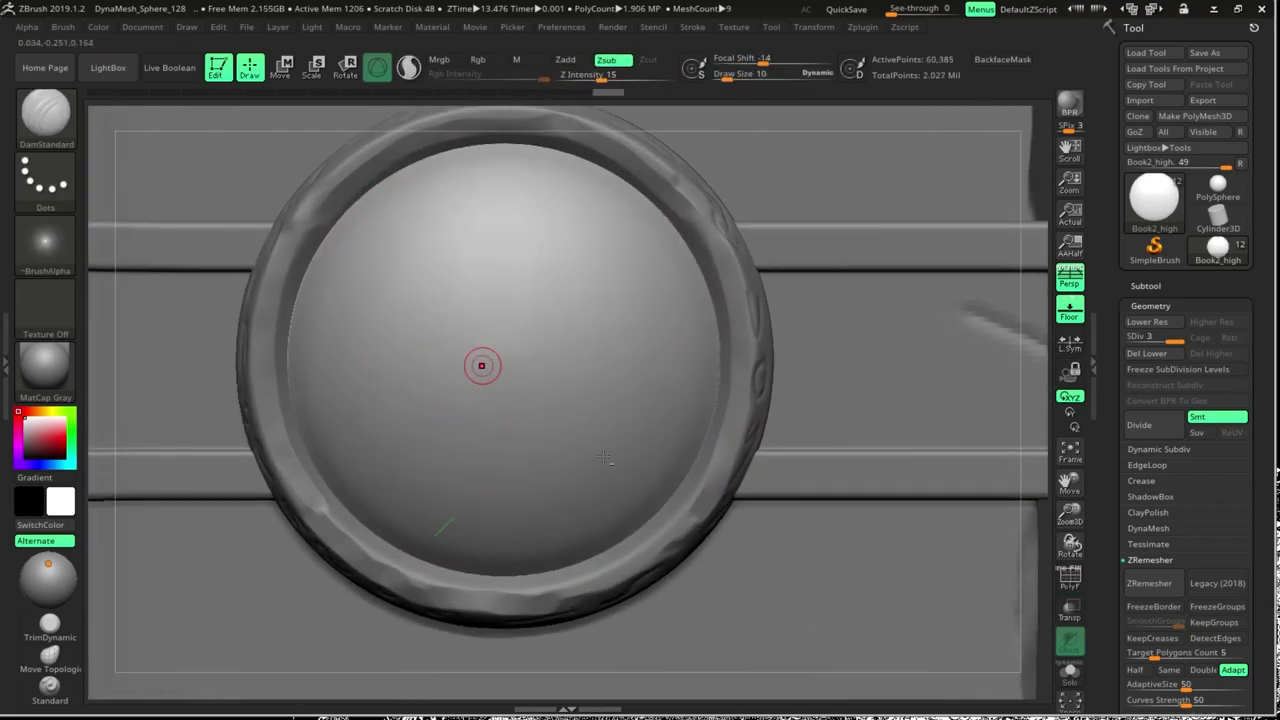
Mask the skull's bony jaw and cranium, then clear the mask from both eye sockets
left_click(463, 367, "ctrl")
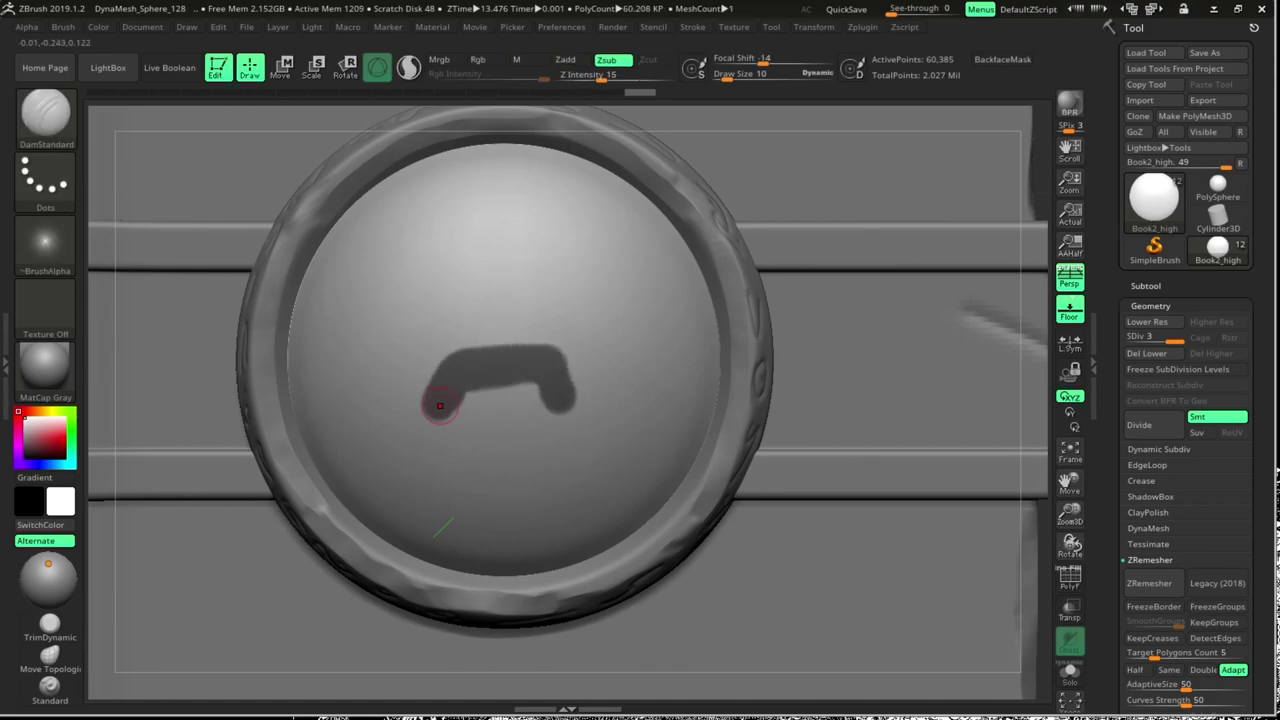
left_click_drag(470, 395, 540, 385, "ctrl")
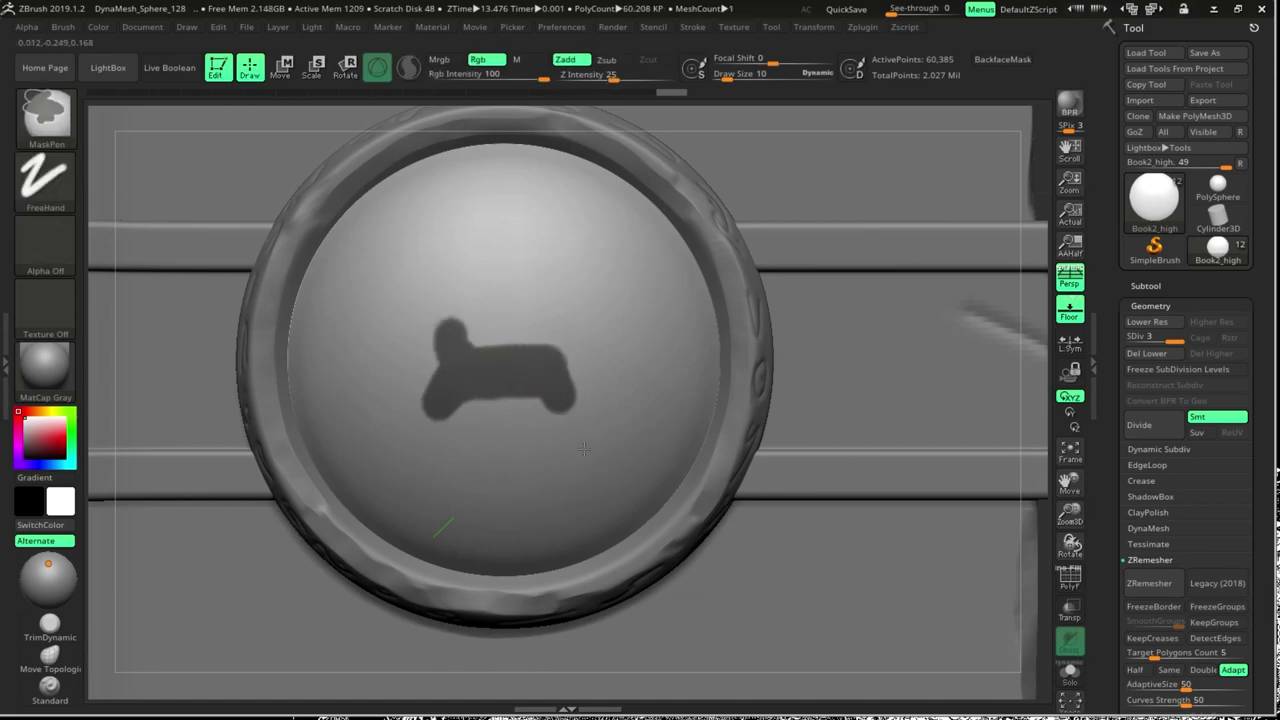
left_click_drag(460, 330, 575, 288, "ctrl")
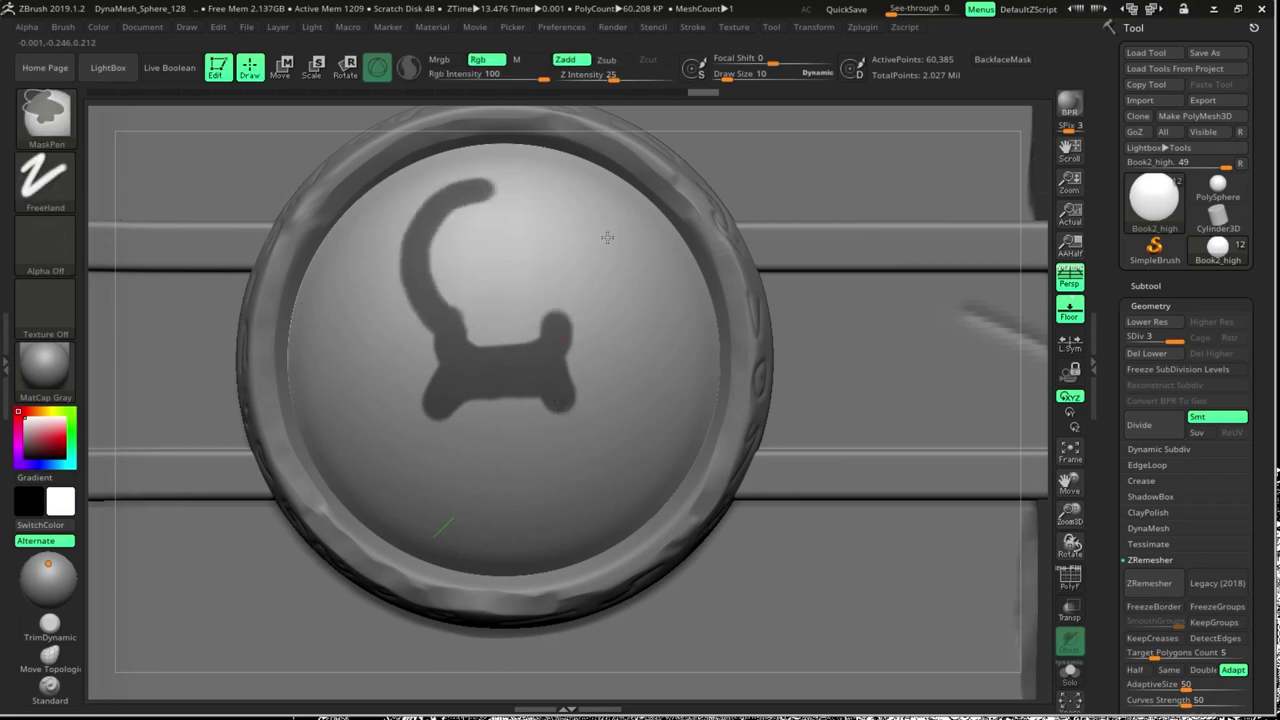
left_click_drag(609, 427, 591, 403, "ctrl")
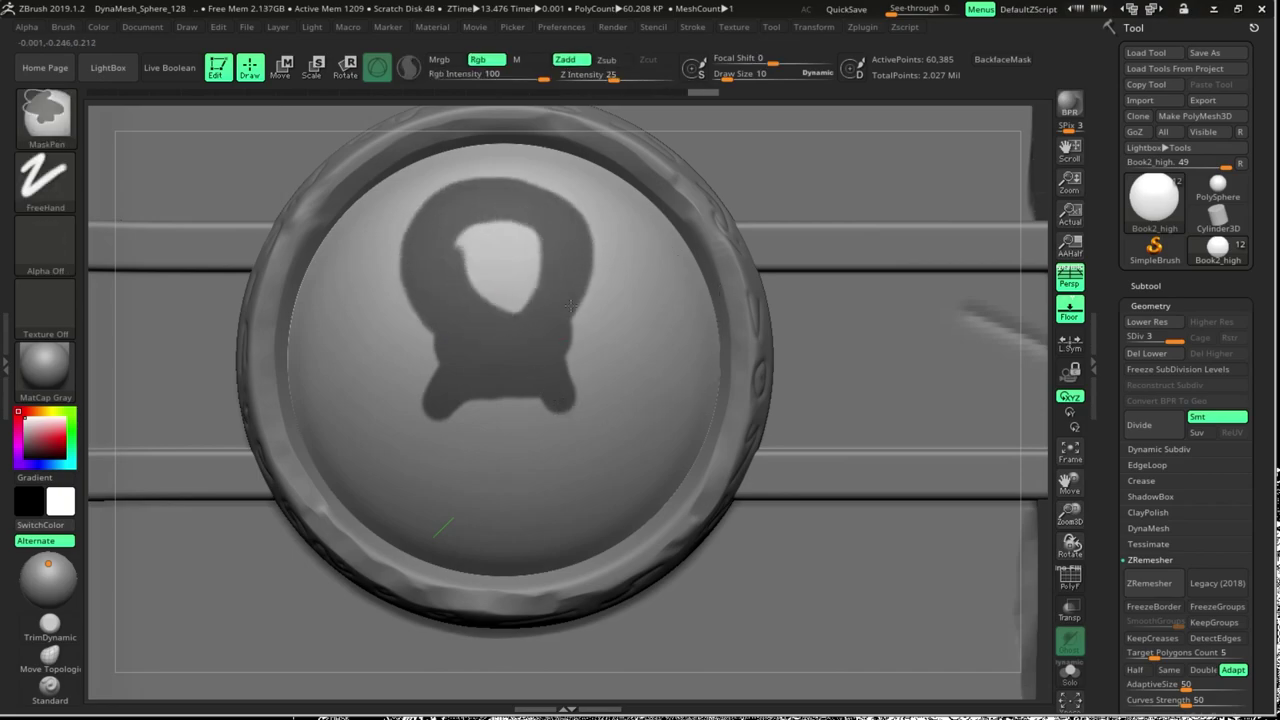
type("s")
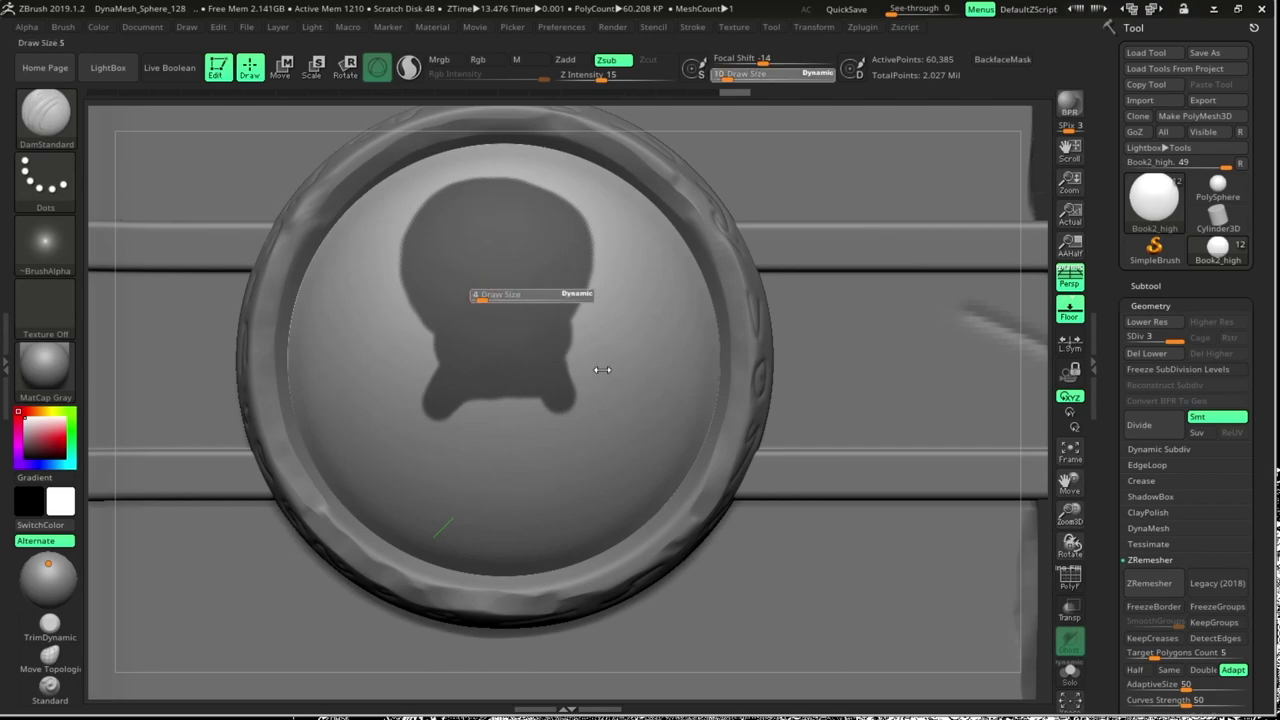
type("4")
left_click(462, 302, "ctrl+alt")
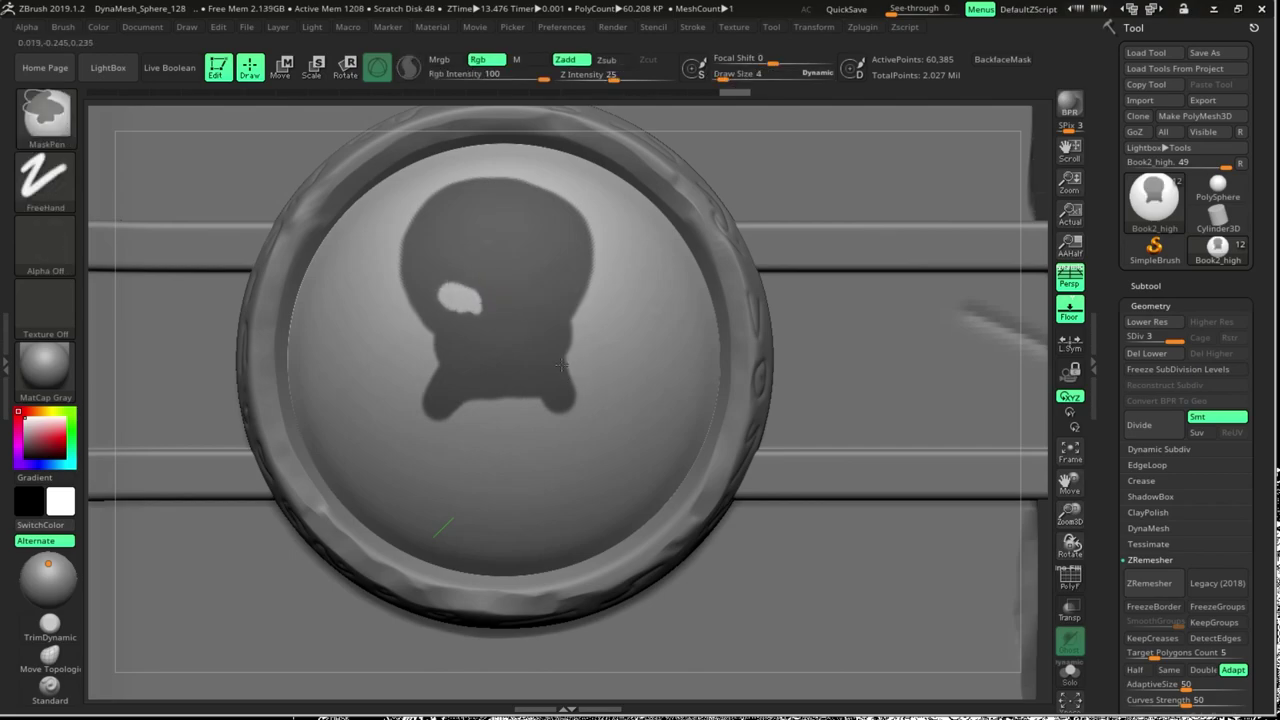
left_click_drag(548, 290, 523, 302, "ctrl")
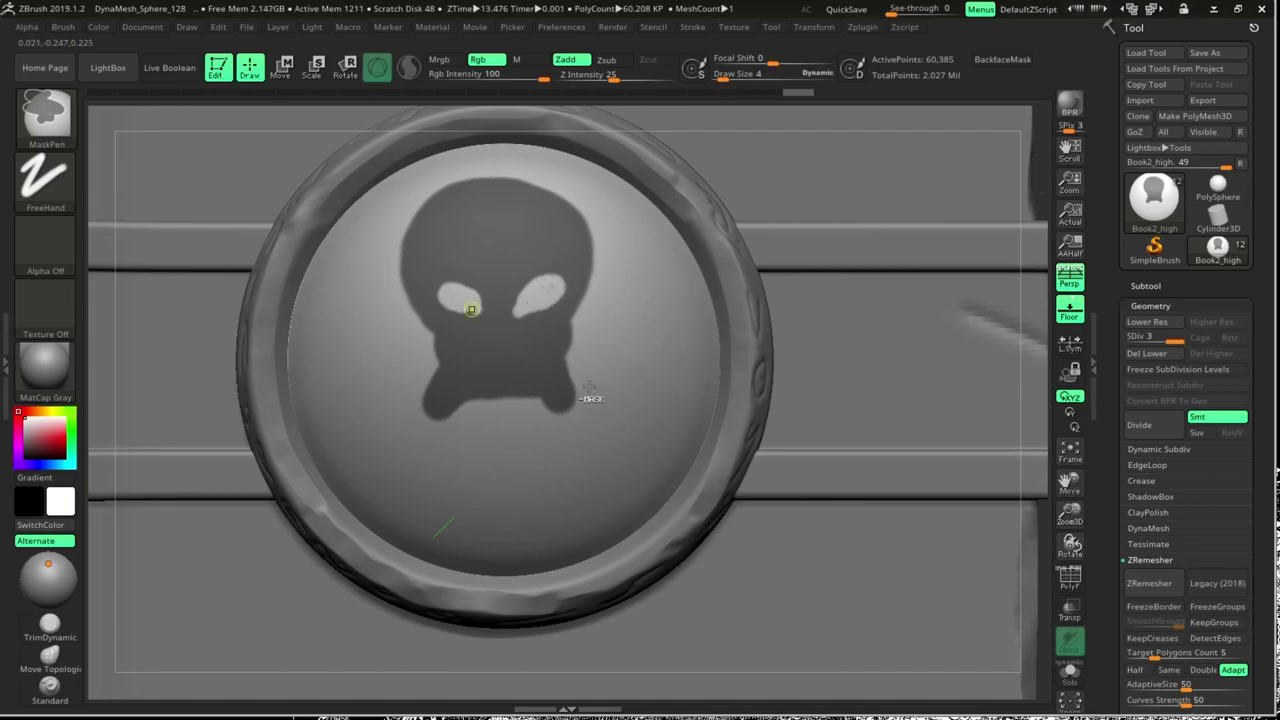
Mask curling tentacles below the skull and fill the wing areas with mask
key("s")
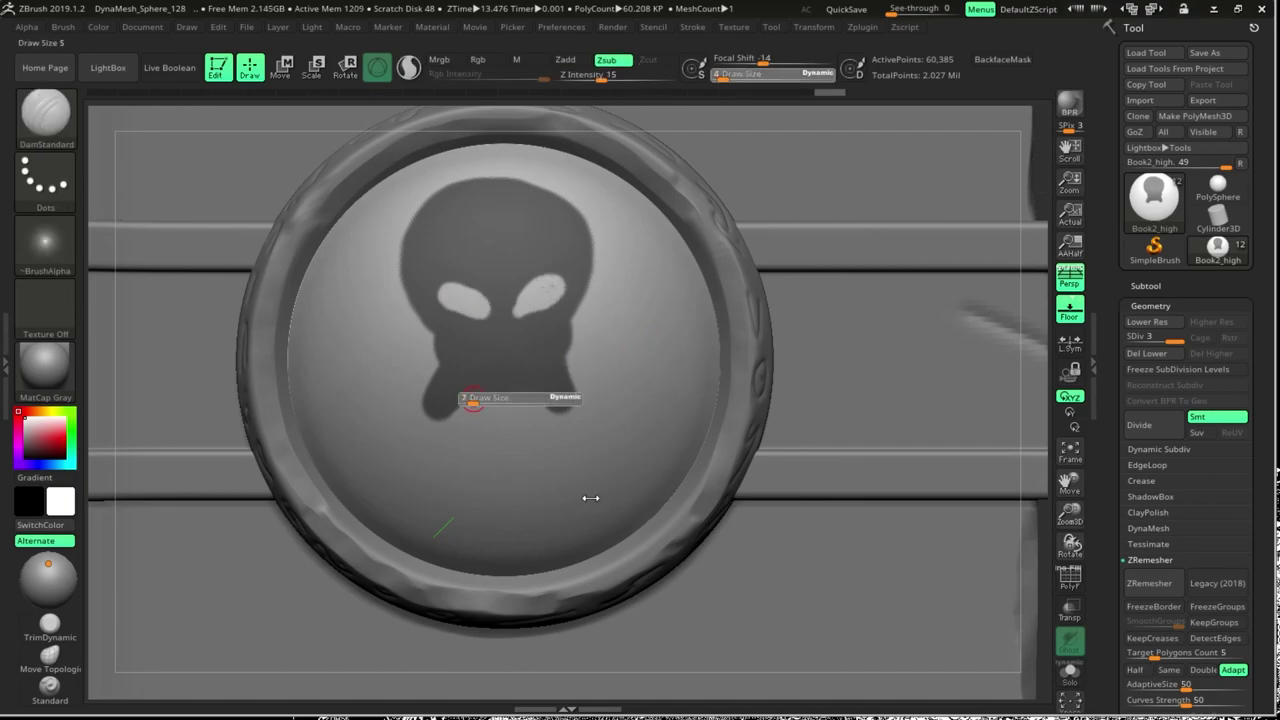
key("ctrl")
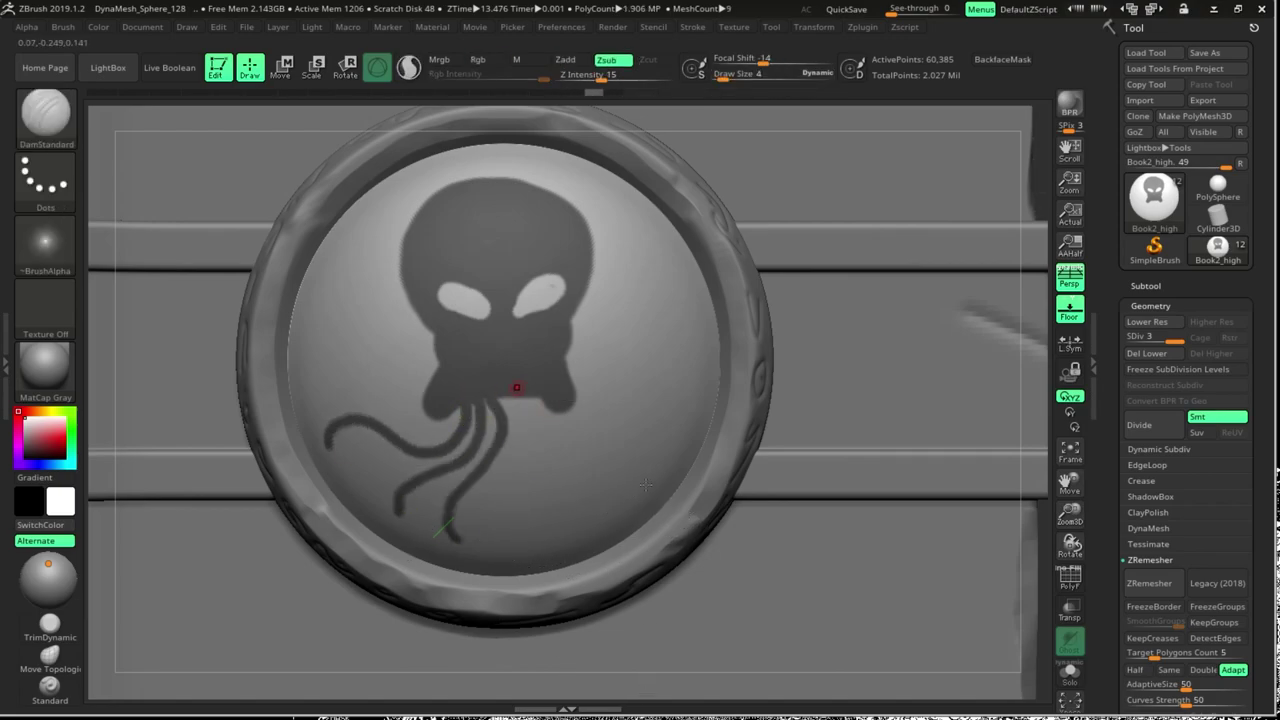
left_click_drag(512, 405, 525, 545, "ctrl")
left_click_drag(580, 425, 645, 478, "ctrl")
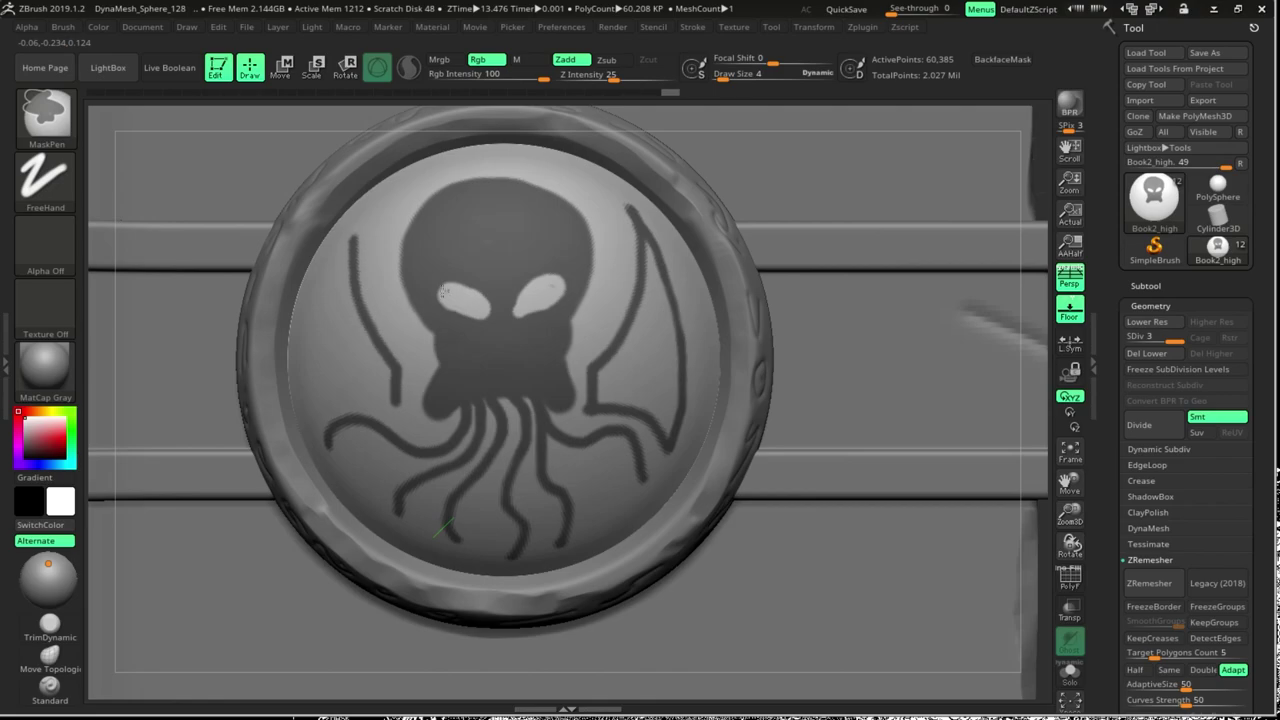
key("s")
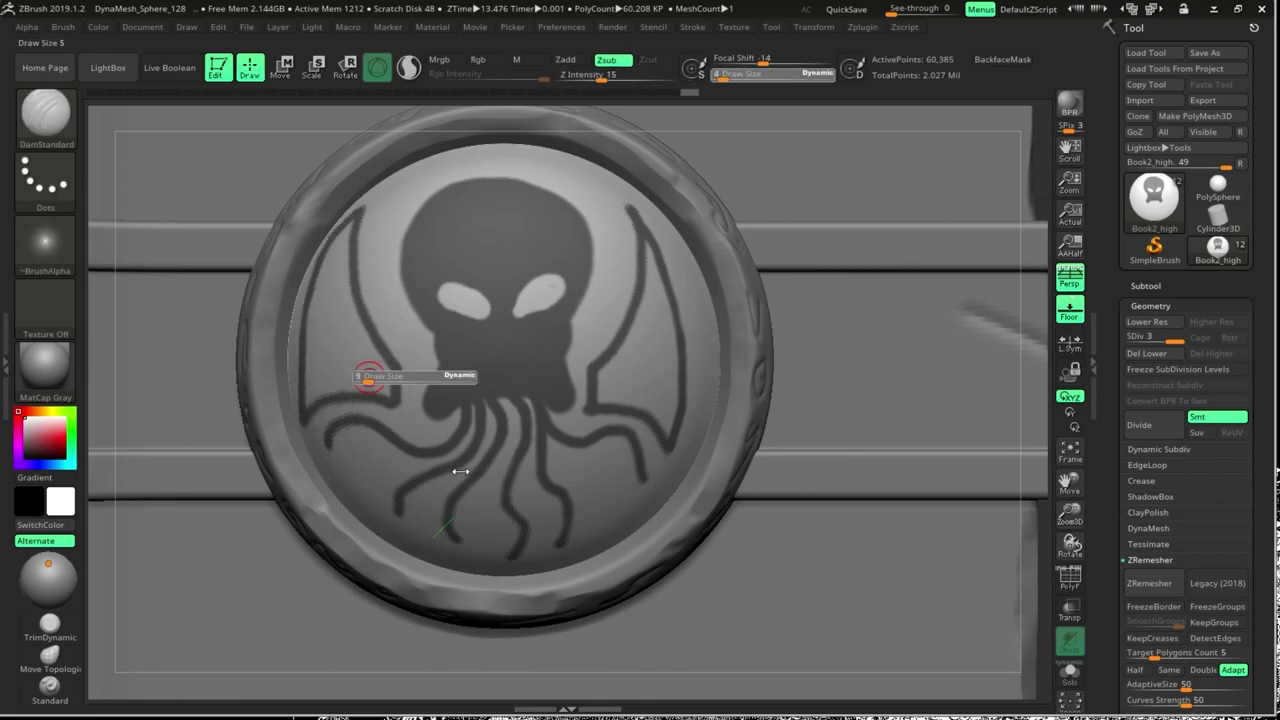
left_click_drag(310, 370, 318, 402, "ctrl")
key("ctrl+z")
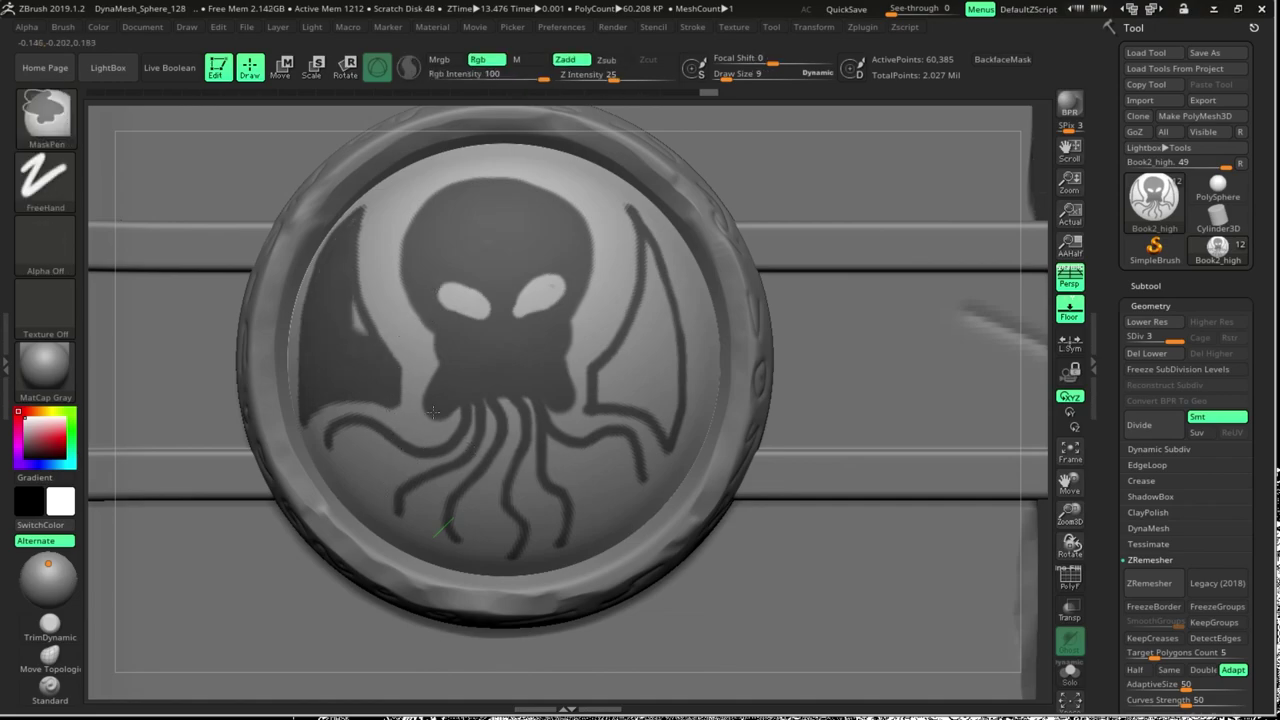
left_click_drag(578, 386, 610, 422, "ctrl")
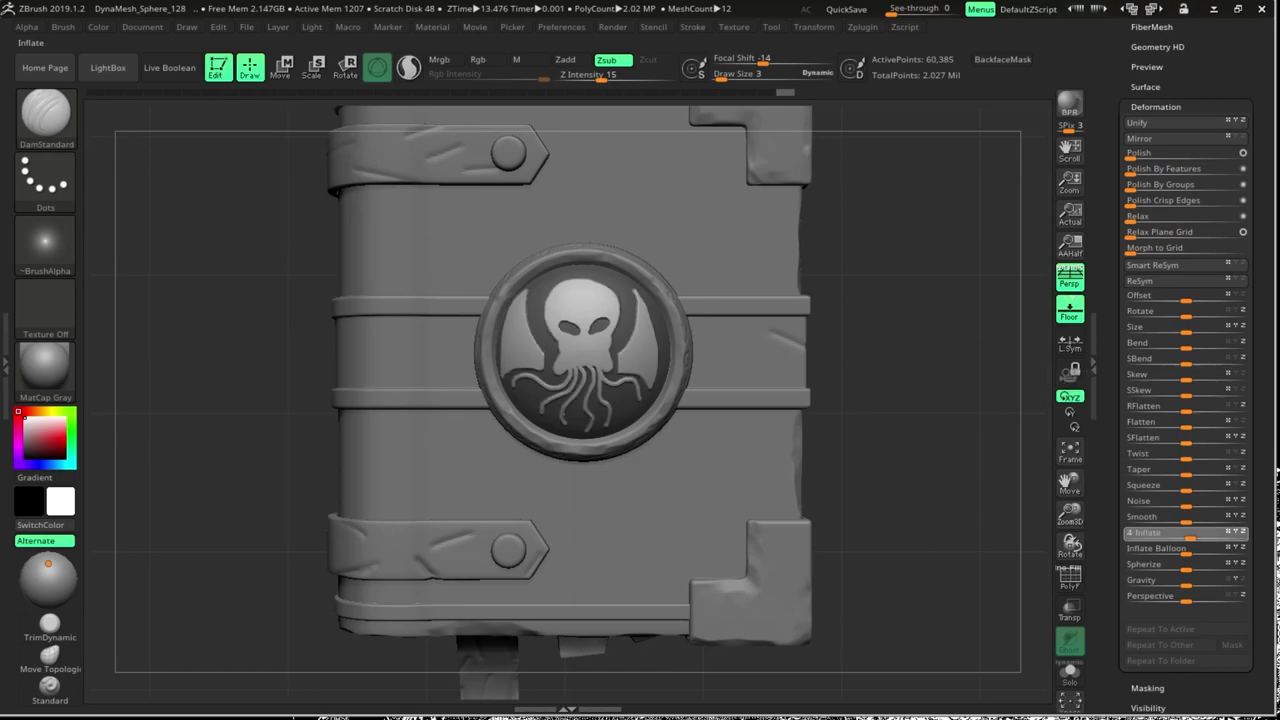
Inflate the masked octopus-skull design into raised relief and turn the book to a side view
left_click_drag(1185, 517, 1191, 520)
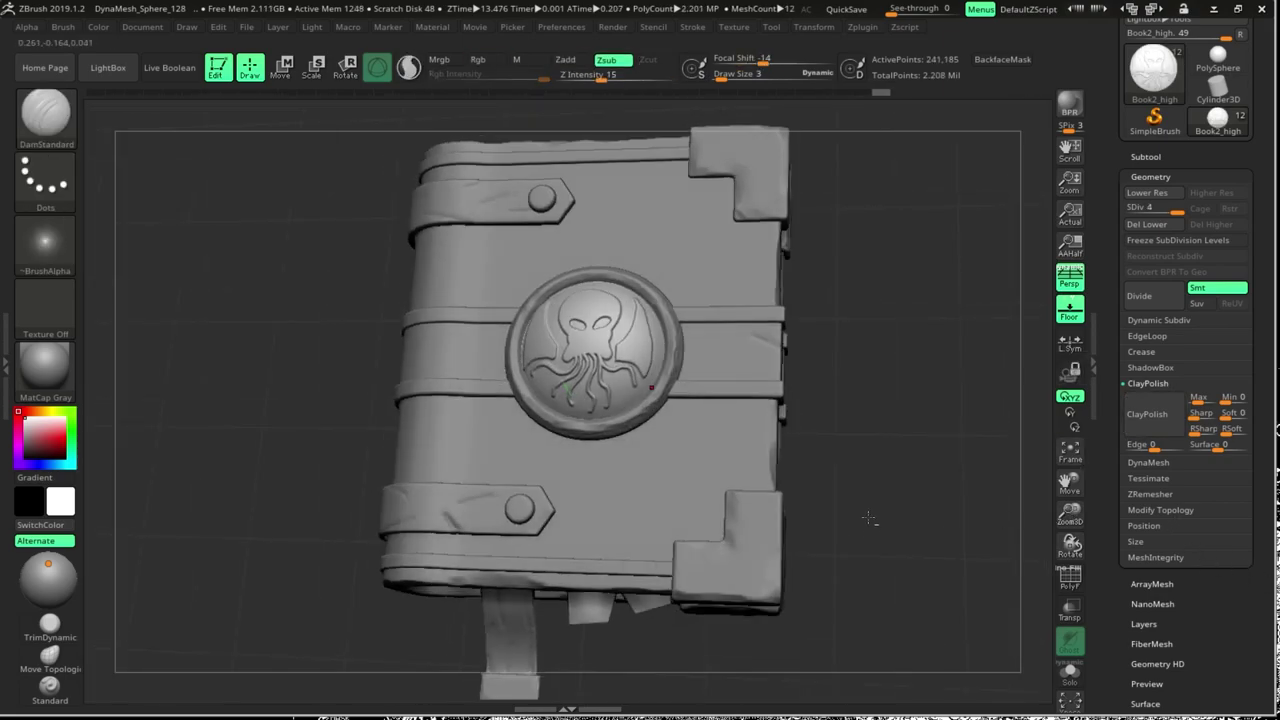
mouse_move(870, 517)
left_mouse_down()
mouse_move(1137, 449)
mouse_move(1037, 609)
left_mouse_up()
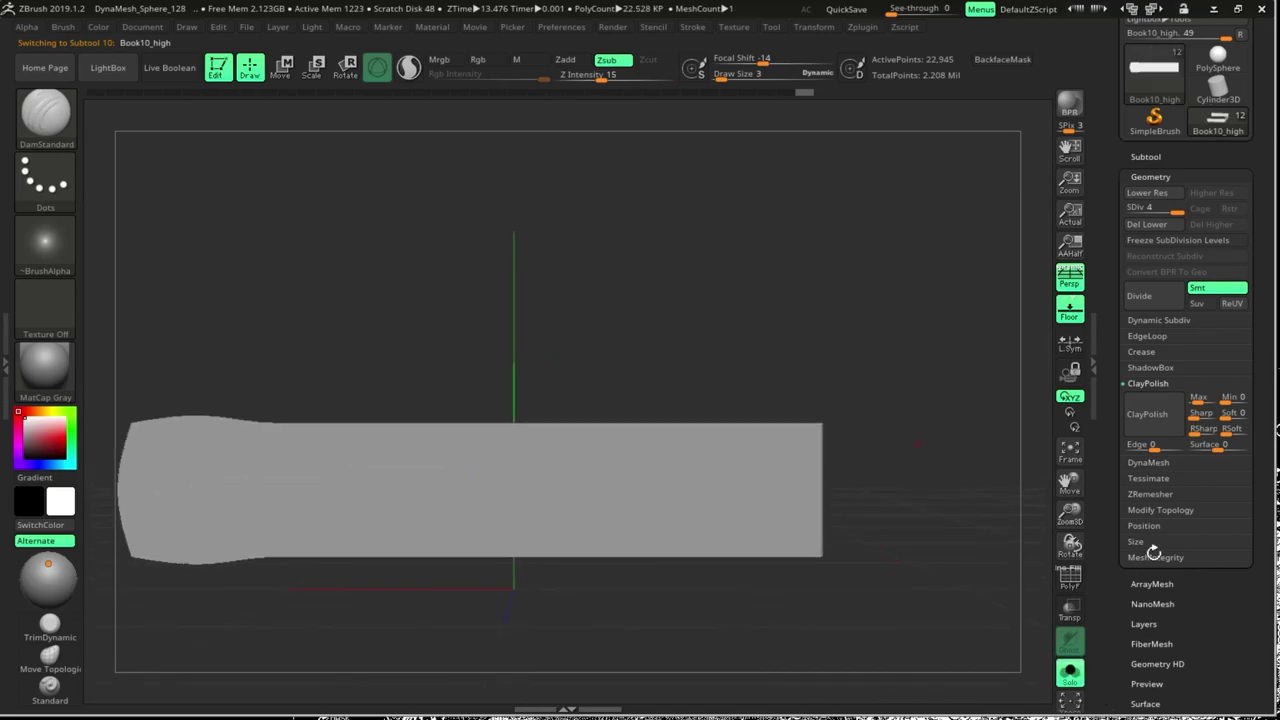
Set up the Standard brush with Alpha 60 and carve the first page grooves across the slab
left_click(50, 685)
left_click(45, 245)
left_click(447, 478)
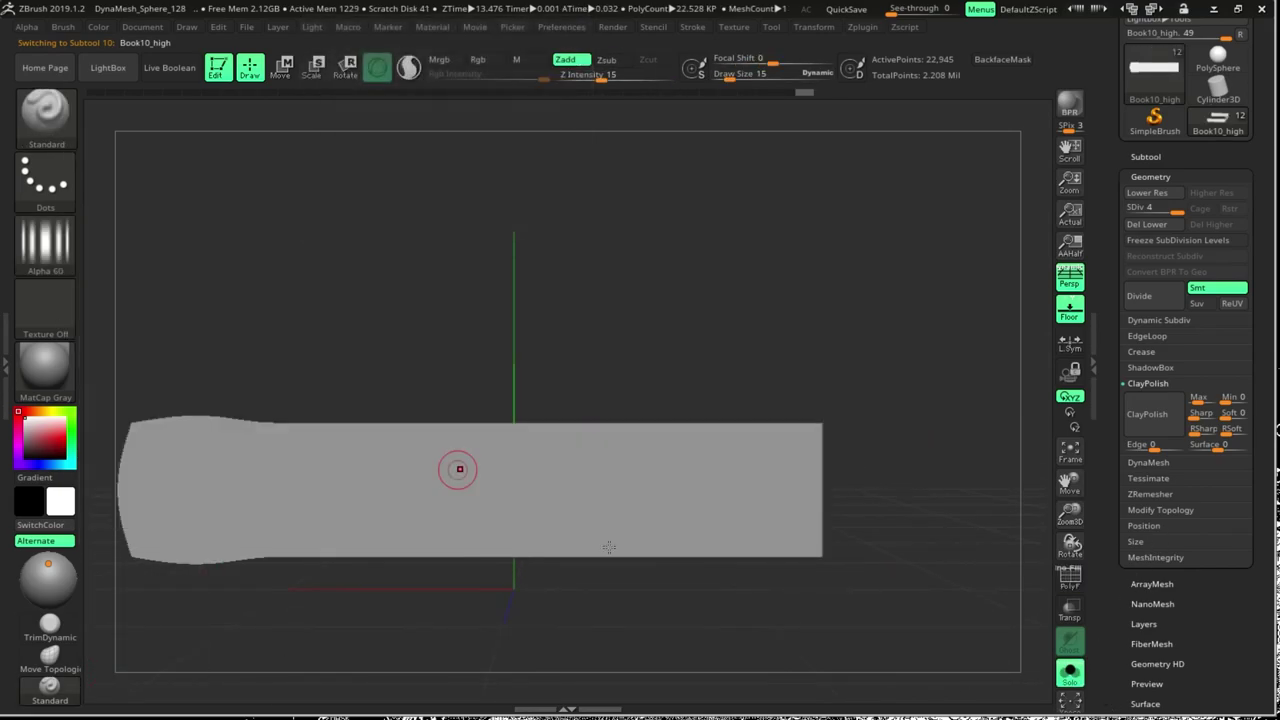
key("s")
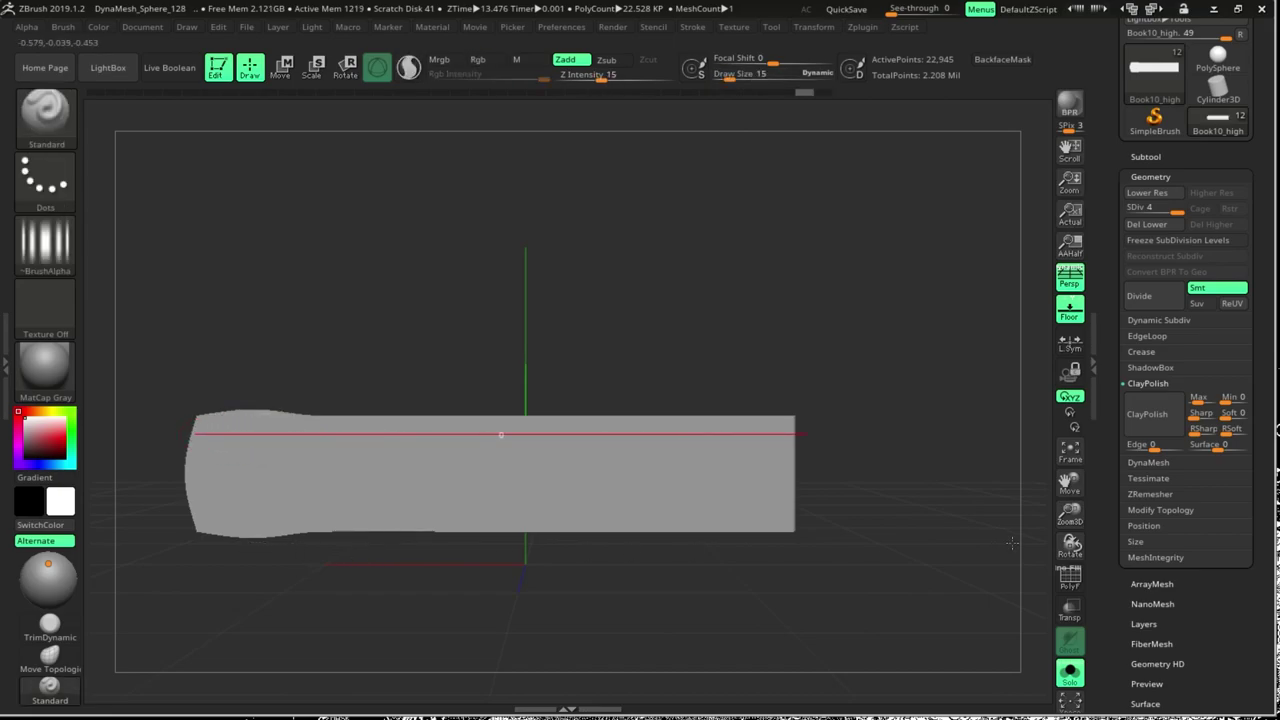
left_click_drag(1012, 543, 1006, 536)
left_click_drag(926, 564, 830, 573)
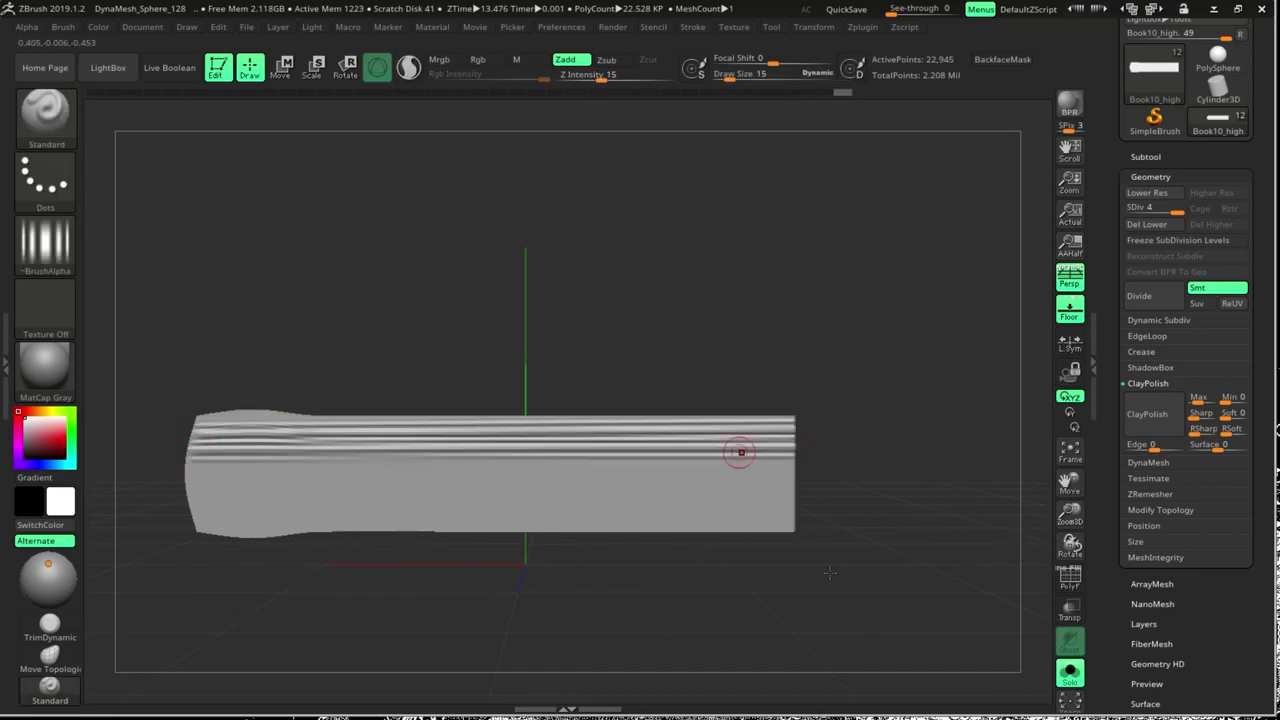
left_click_drag(986, 582, 254, 578)
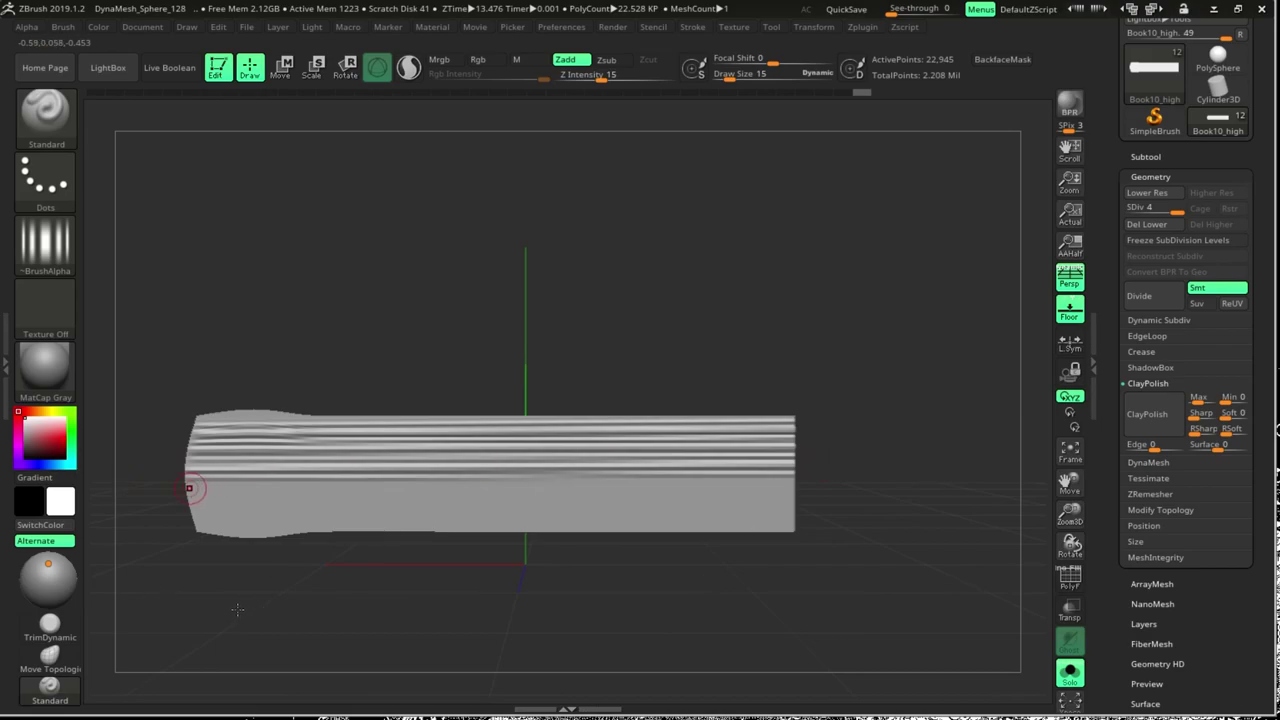
left_click_drag(189, 488, 700, 486)
left_click_drag(210, 507, 710, 508)
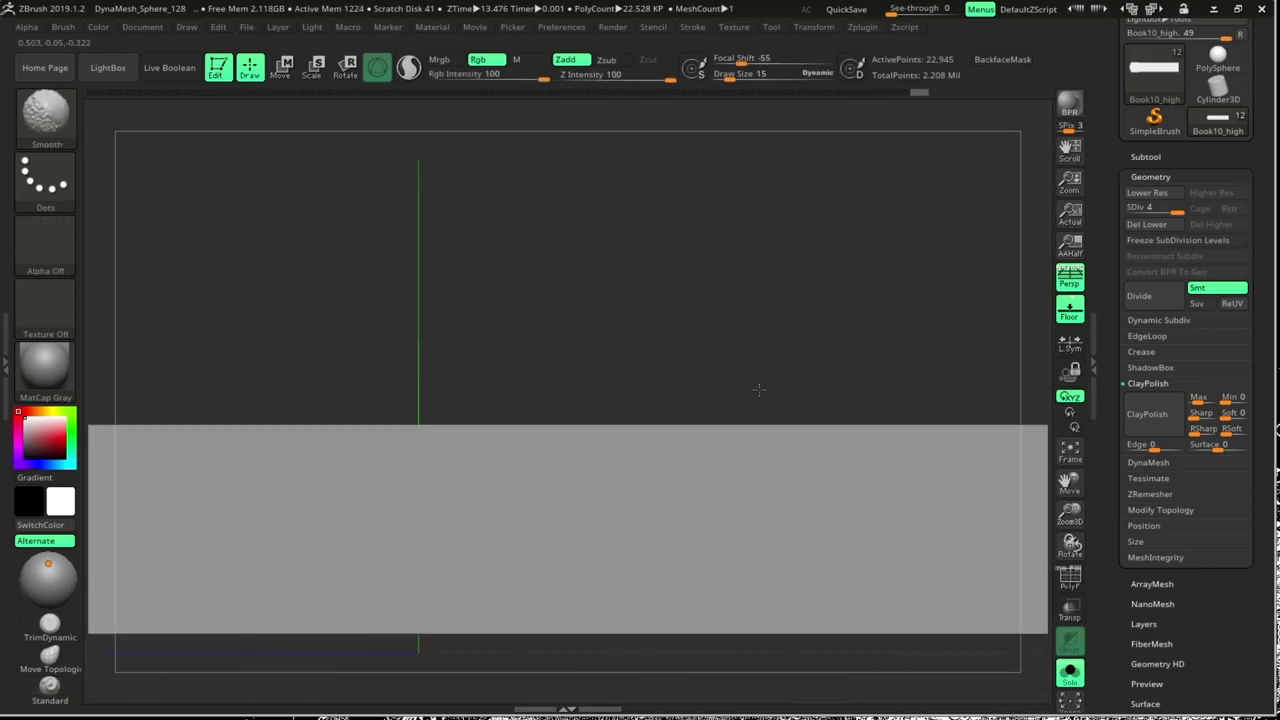
Carve many more long straight page grooves along the slab, then turn Solo off
left_click_drag(440, 560, 878, 446)
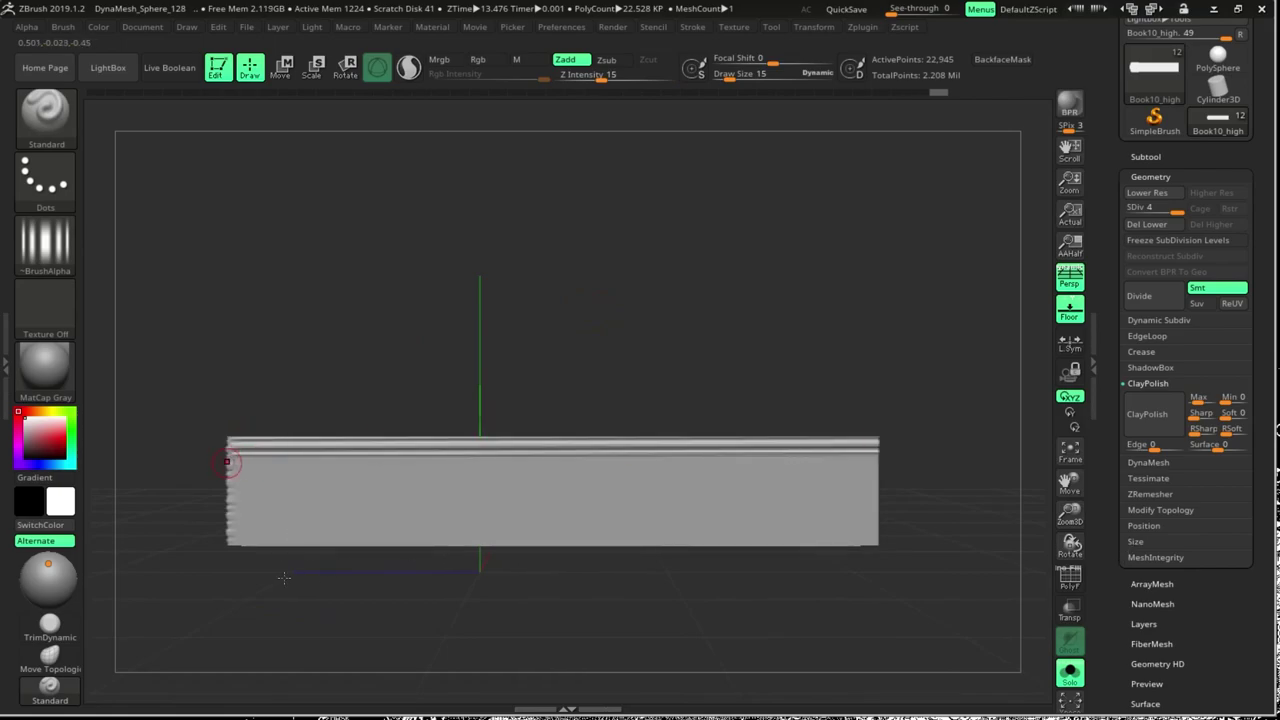
left_click_drag(515, 463, 871, 470)
left_click_drag(285, 606, 935, 608)
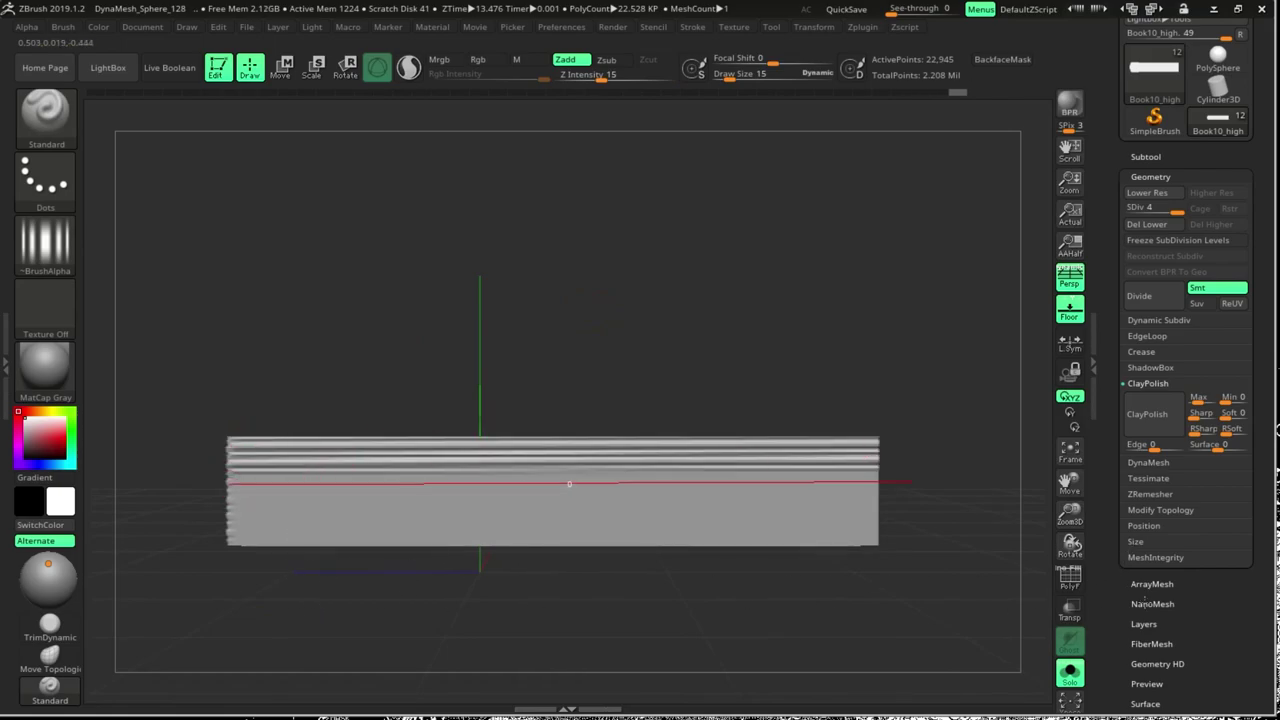
left_click_drag(291, 629, 924, 620)
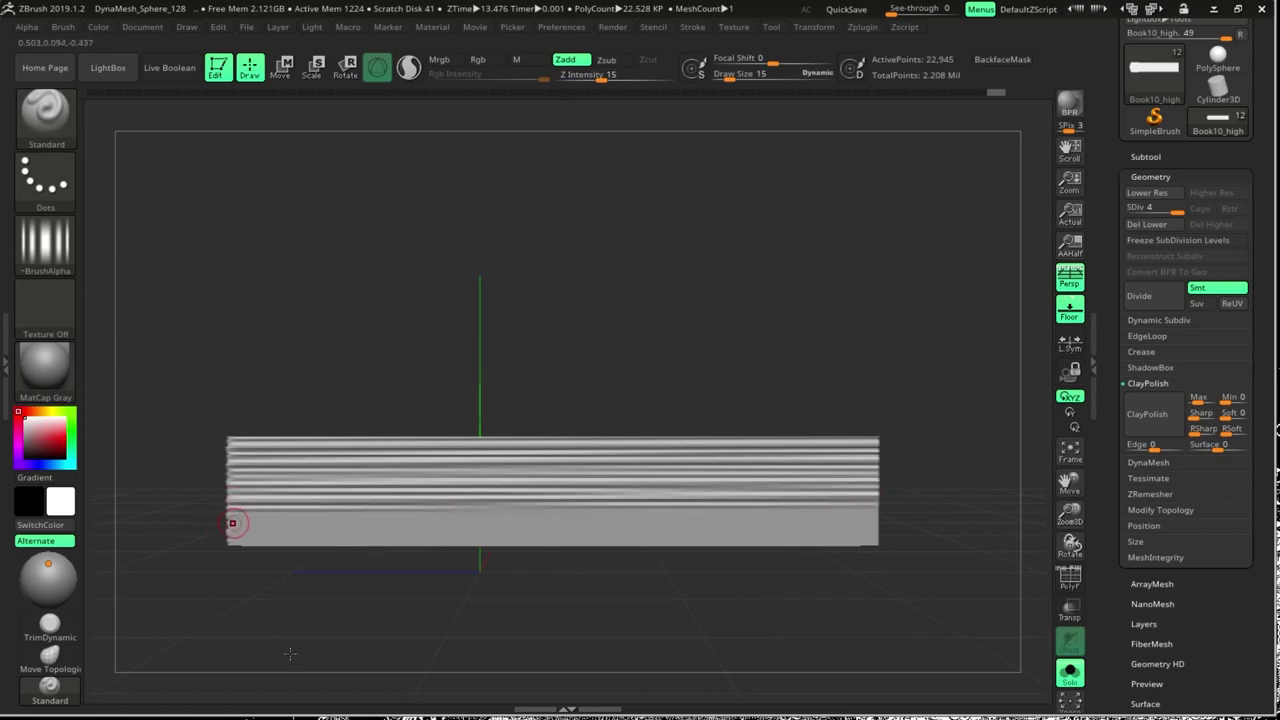
mouse_move(614, 520)
left_mouse_down()
mouse_move(425, 676)
mouse_move(281, 601)
left_mouse_up()
left_click_drag(648, 485, 714, 514)
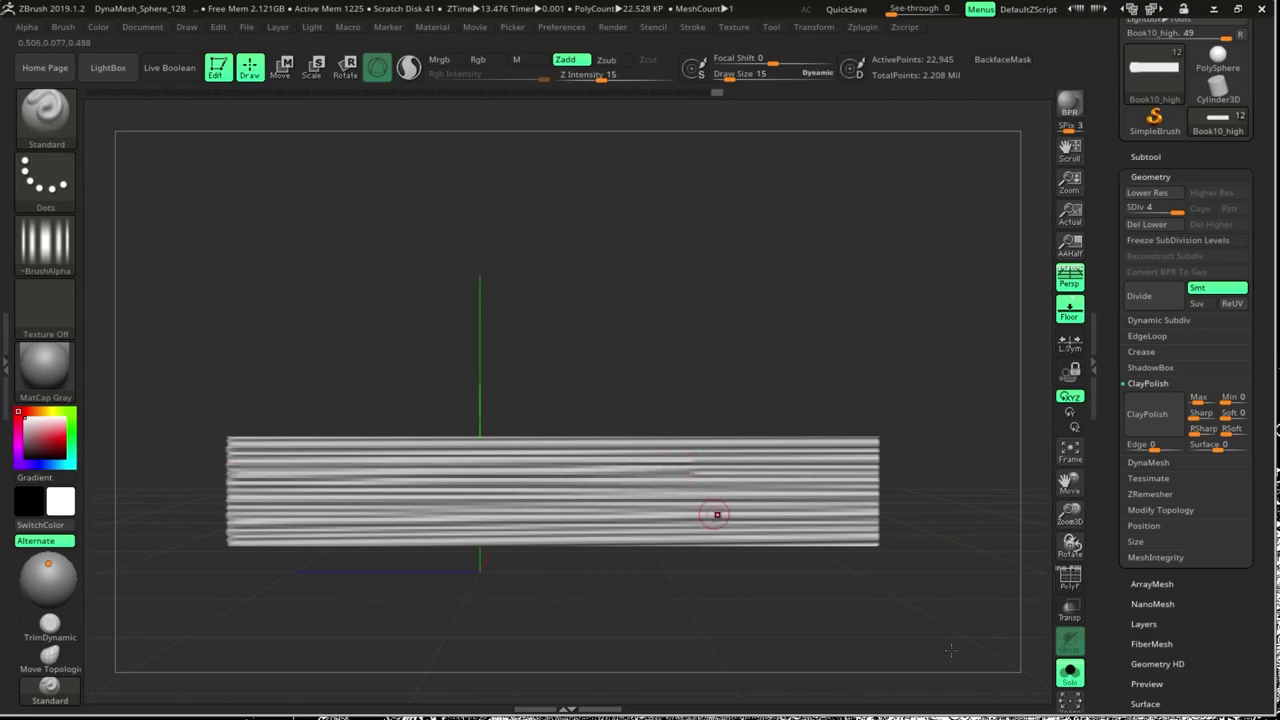
left_click_drag(714, 420, 521, 454)
left_click_drag(130, 434, 880, 437)
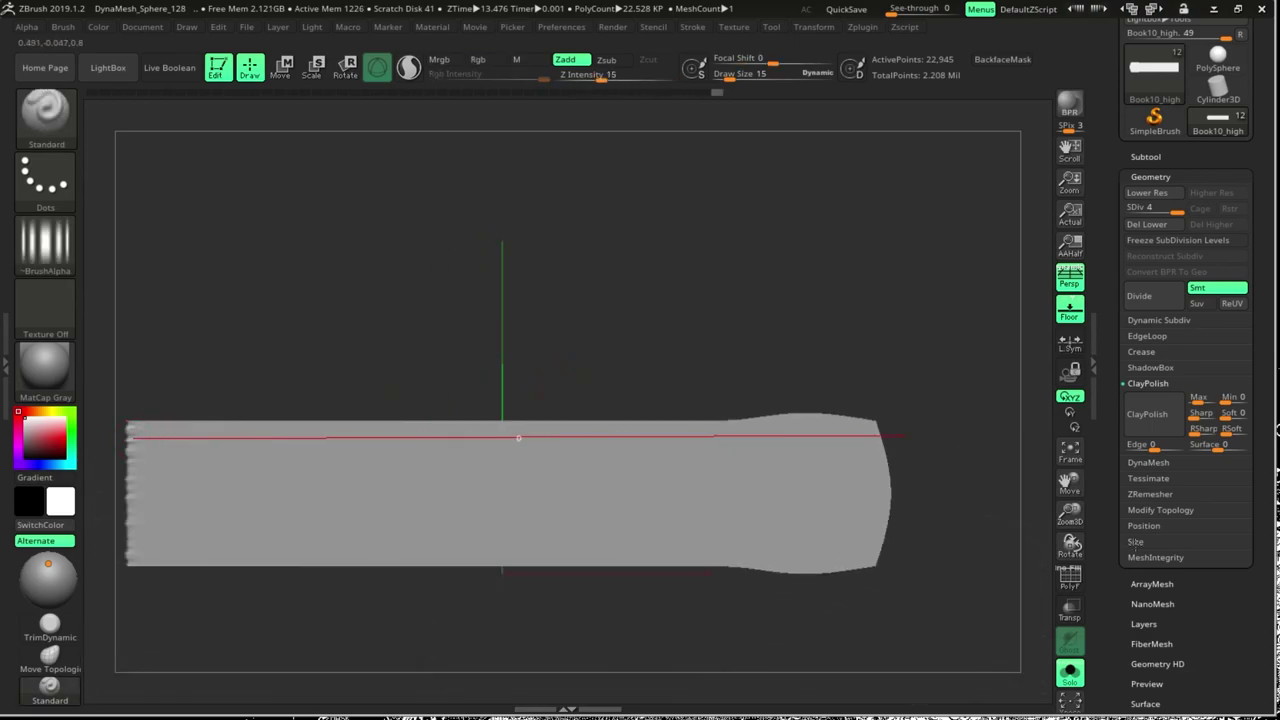
mouse_move(524, 464)
left_mouse_down()
mouse_move(186, 488)
mouse_move(890, 488)
left_mouse_up()
left_click_drag(224, 636, 314, 571, "alt")
left_click_drag(223, 457, 950, 451)
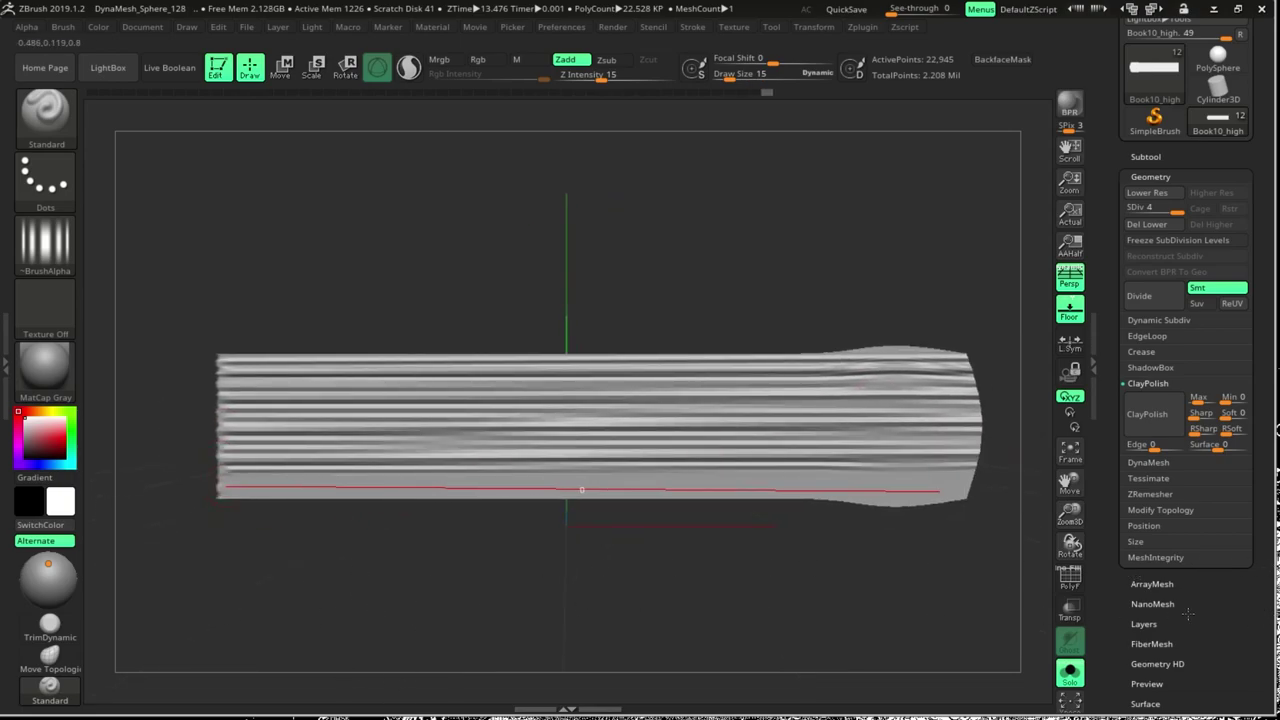
left_click_drag(1188, 614, 523, 480)
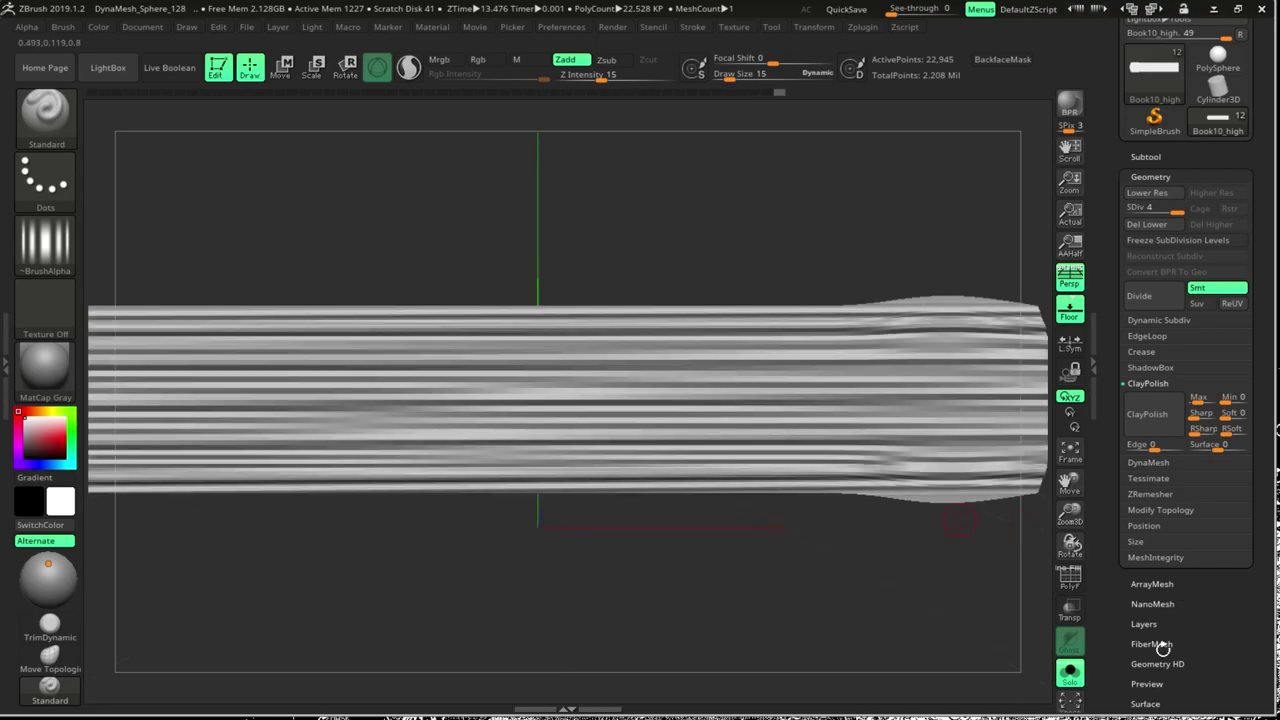
left_click_drag(1070, 545, 1060, 580)
left_click(1070, 672)
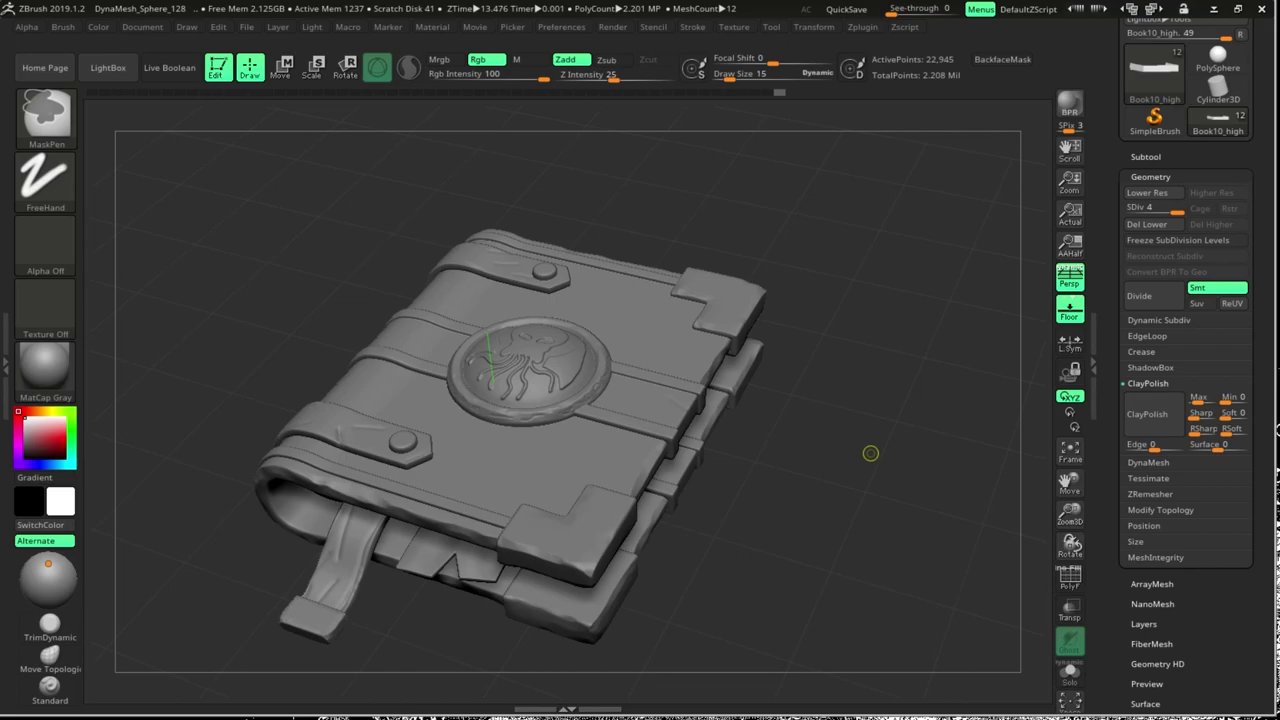
Save the project with Ctrl+S, saving it again after turning the book to the front
key("ctrl+s")
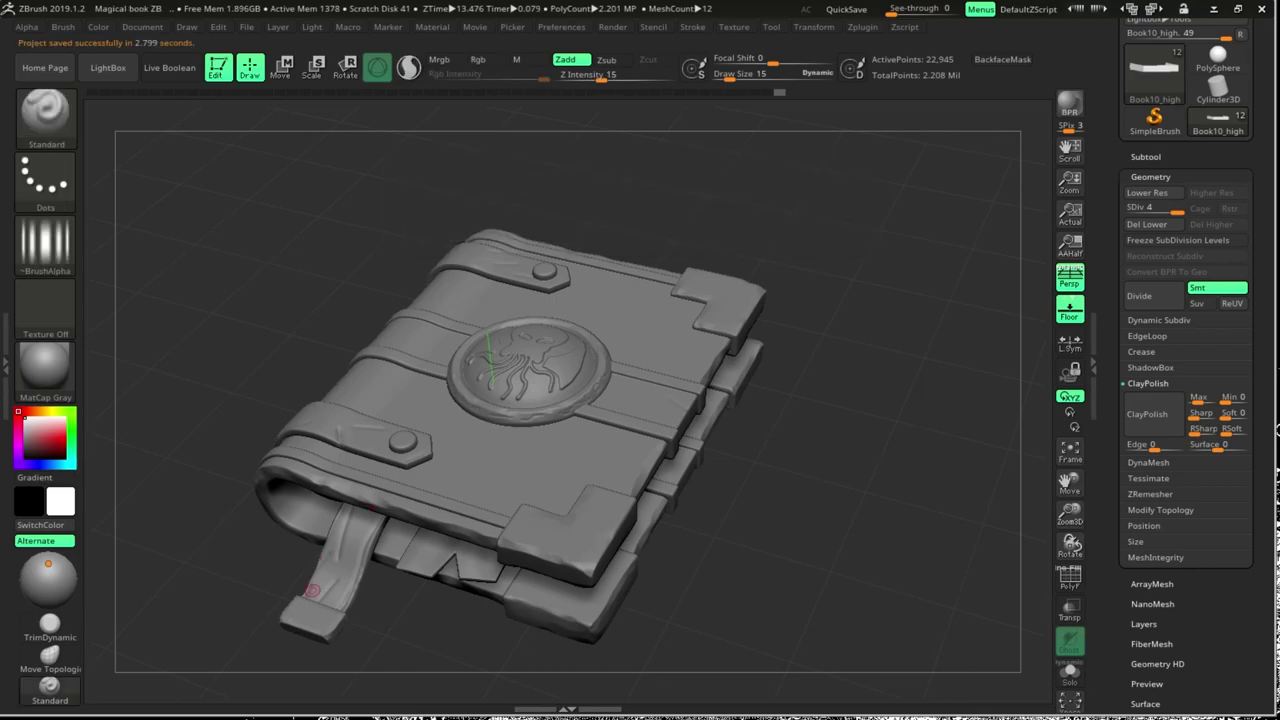
left_click_drag(1045, 479, 977, 679)
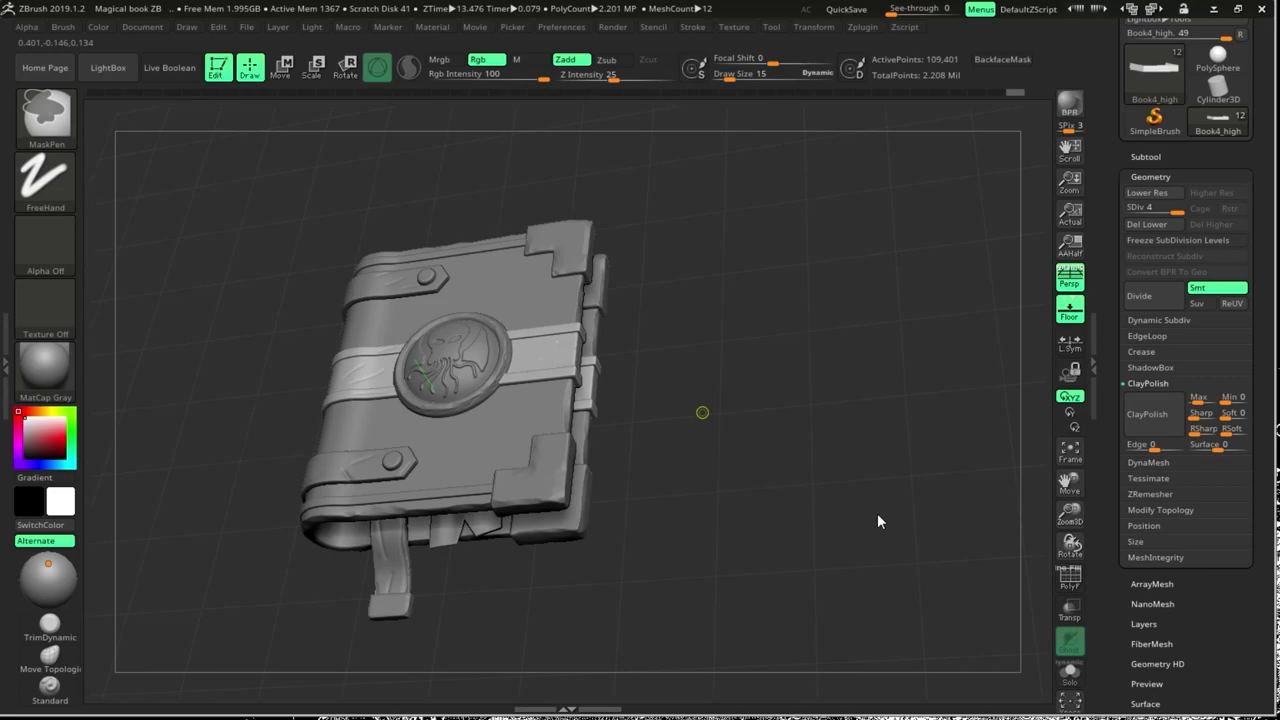
key("ctrl+s")
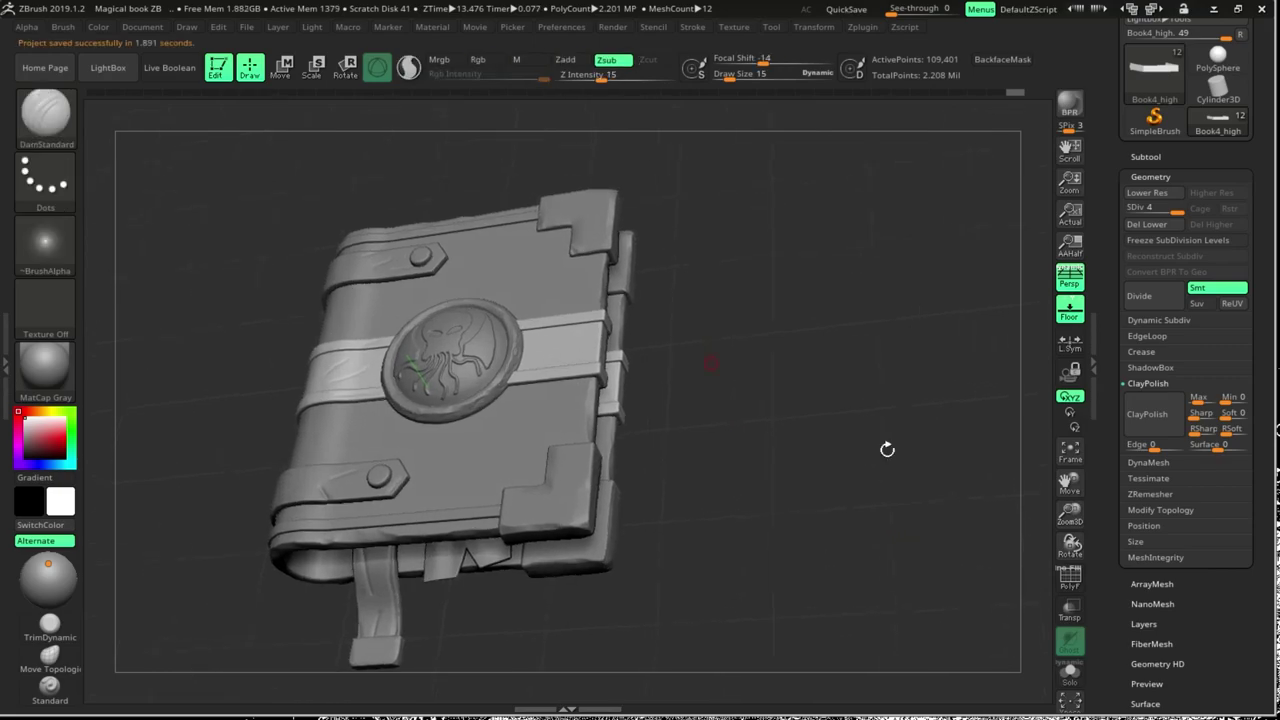
Run Decimation Master's Pre-process Current on the current part, then on the next one
left_click(862, 26)
left_click(910, 250)
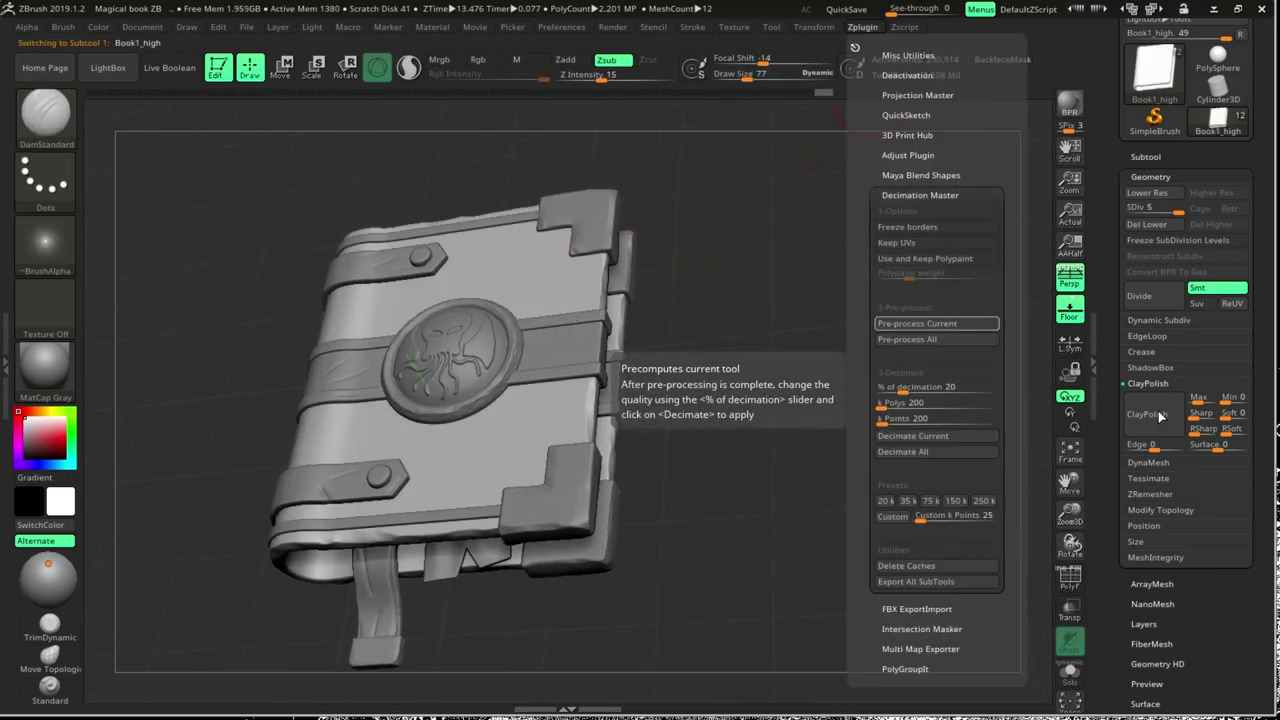
left_click(937, 324)
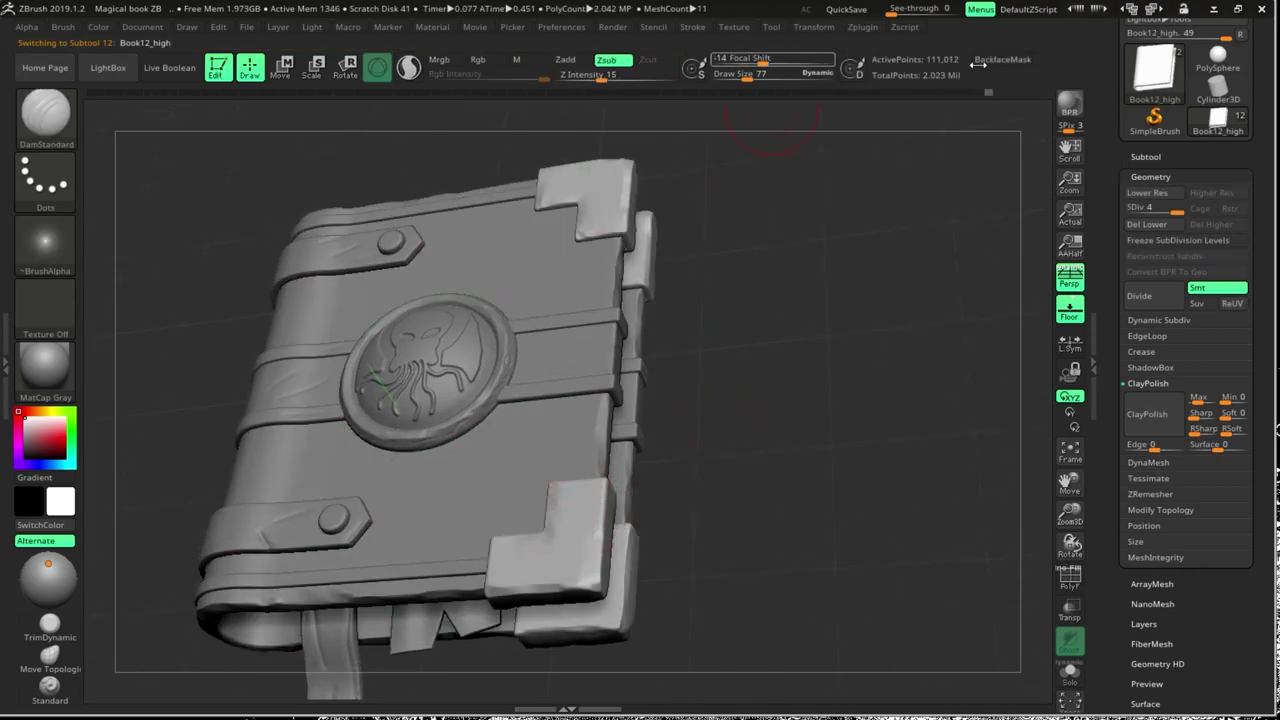
left_click(862, 26)
left_click(937, 324)
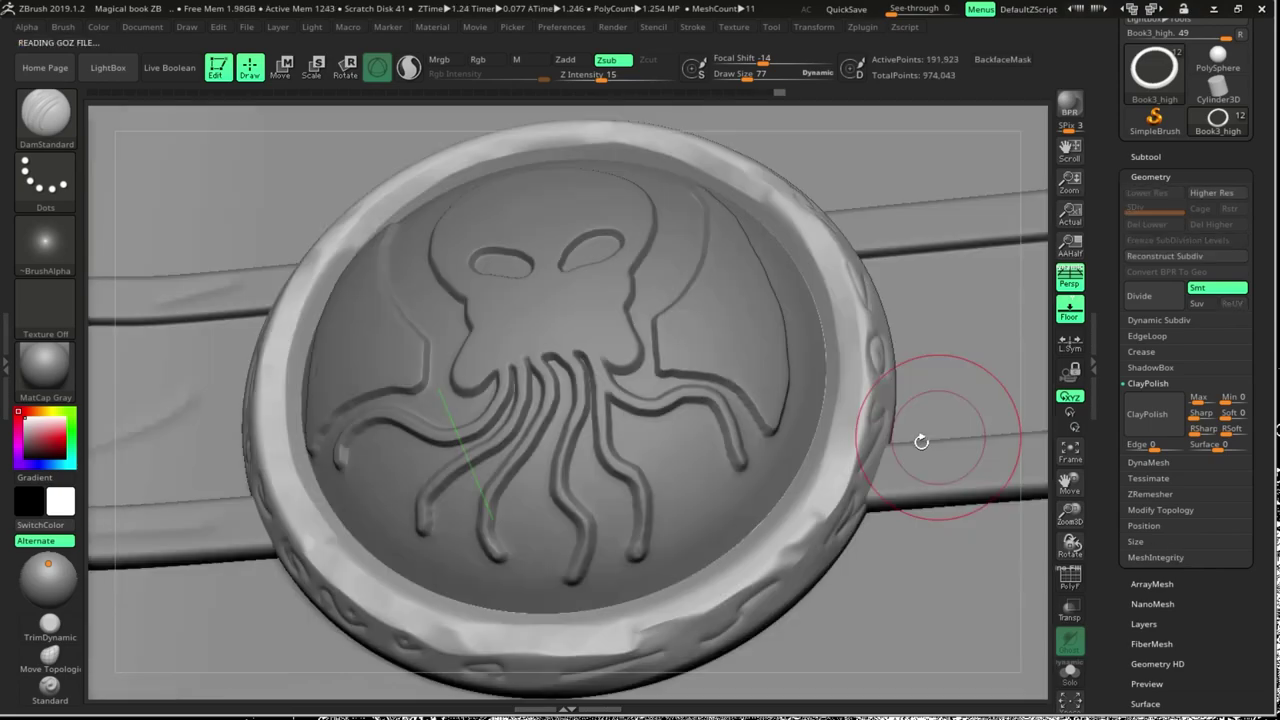
Check the strap's wireframe, then pre-process the strap with Decimation Master's Pre-process Current
key("shift+f")
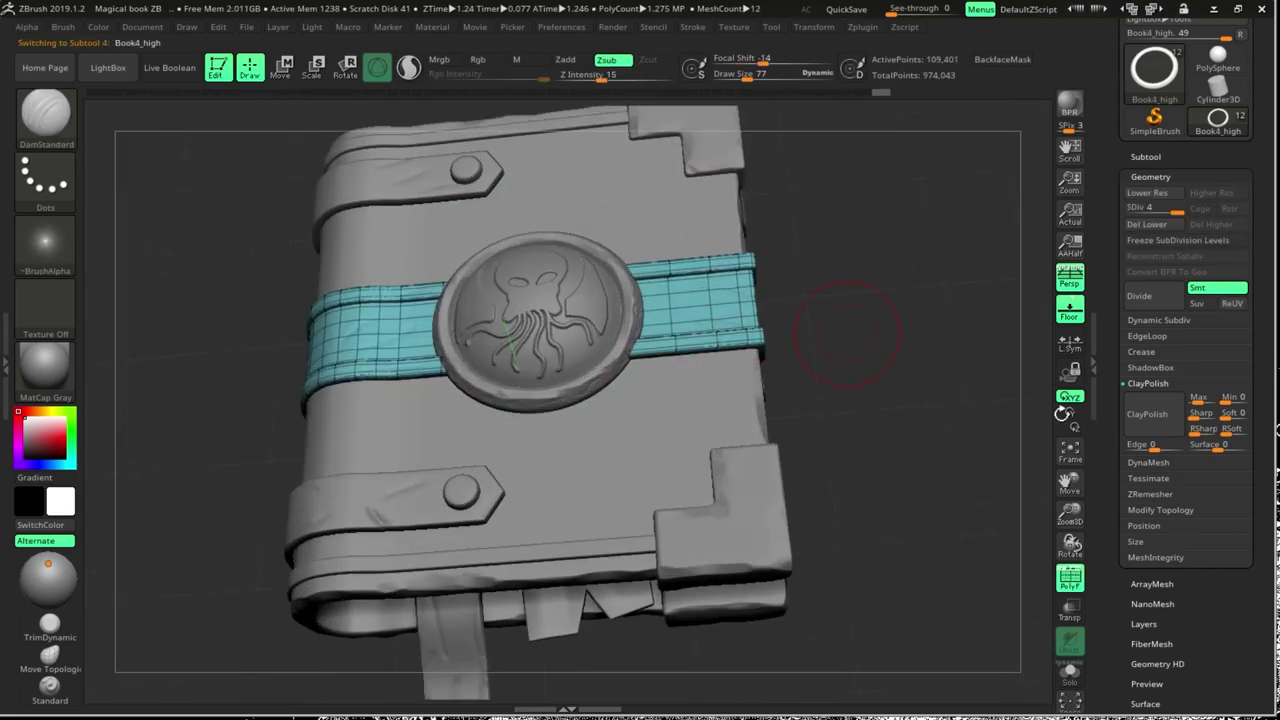
key("shift+f")
left_click(1181, 413)
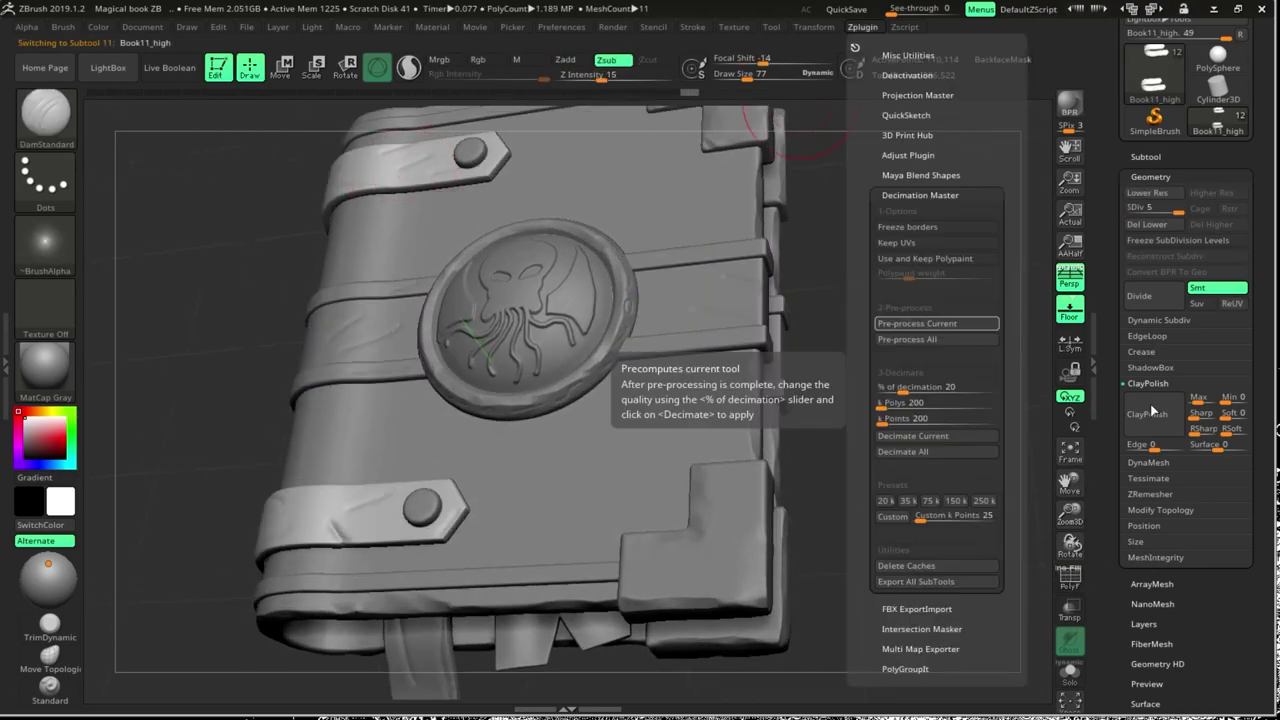
left_click(1150, 412)
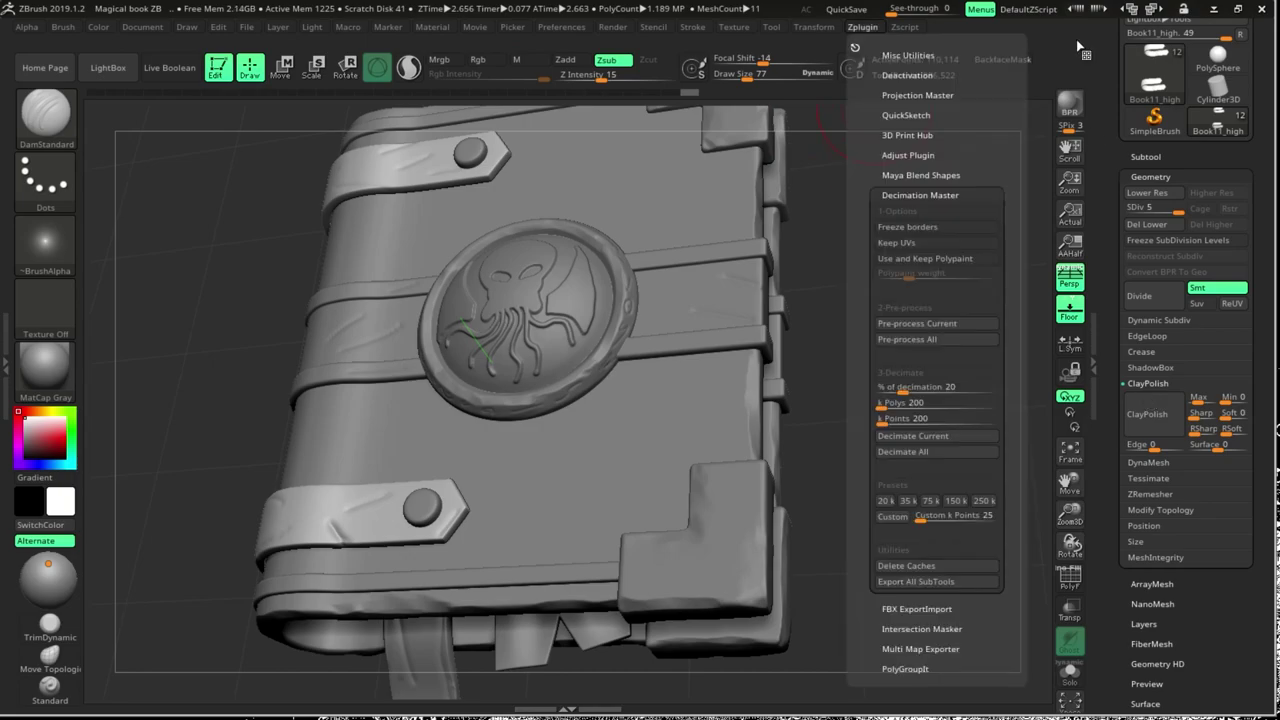
Step through the book's subtools, from the clasps to the strap and onward, to find the ribbon
left_click(429, 482, "alt")
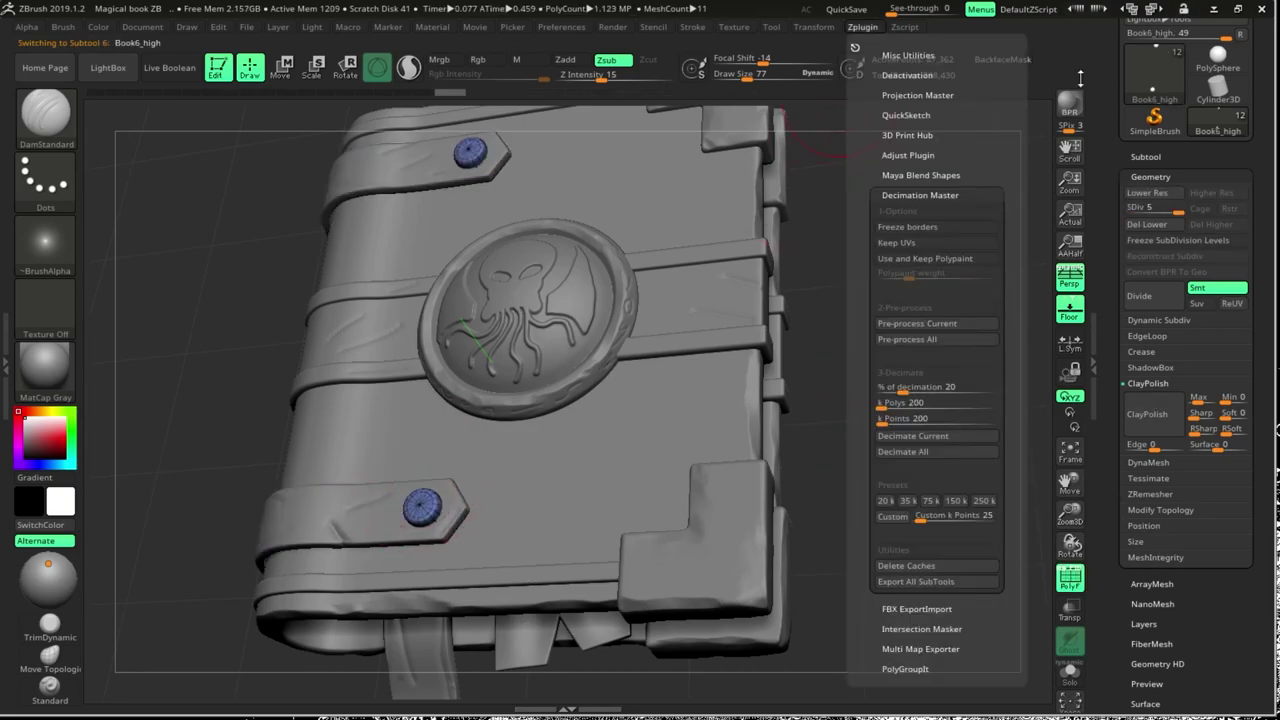
left_click(725, 310, "alt")
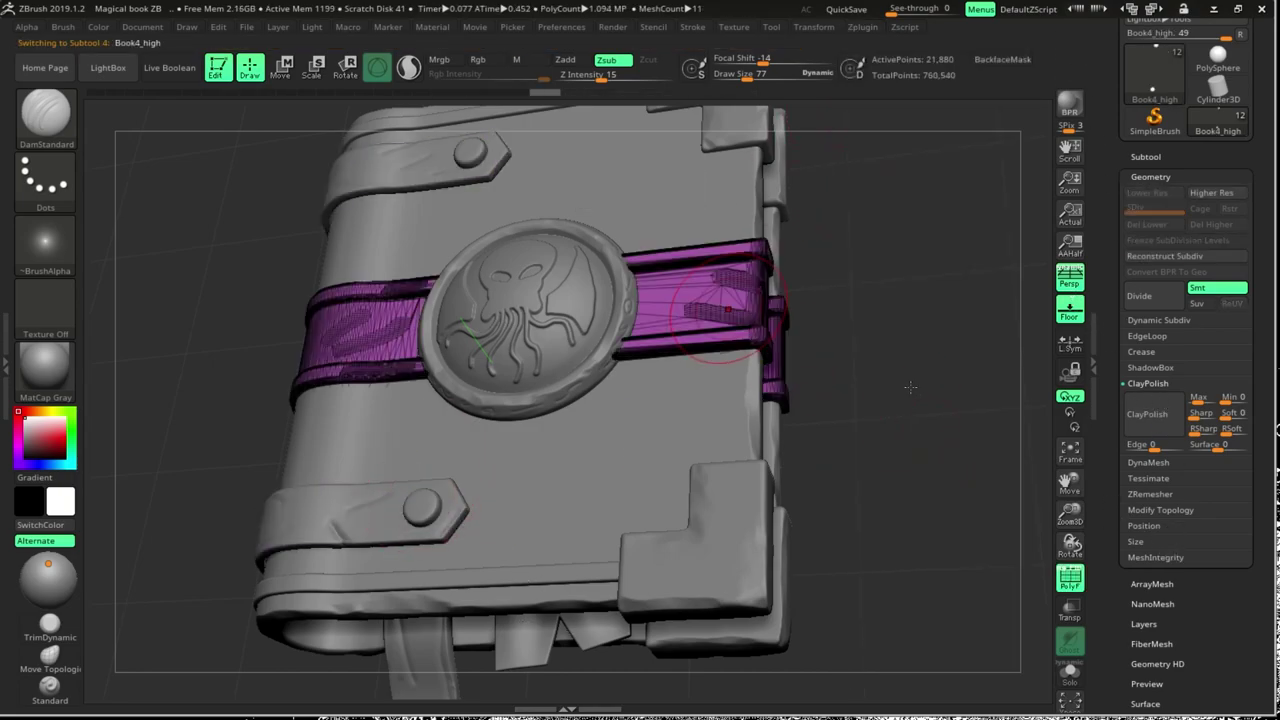
left_click(586, 366, "alt")
left_click(443, 157, "alt")
left_click(700, 540, "alt")
left_click(435, 575, "alt")
left_click(862, 27)
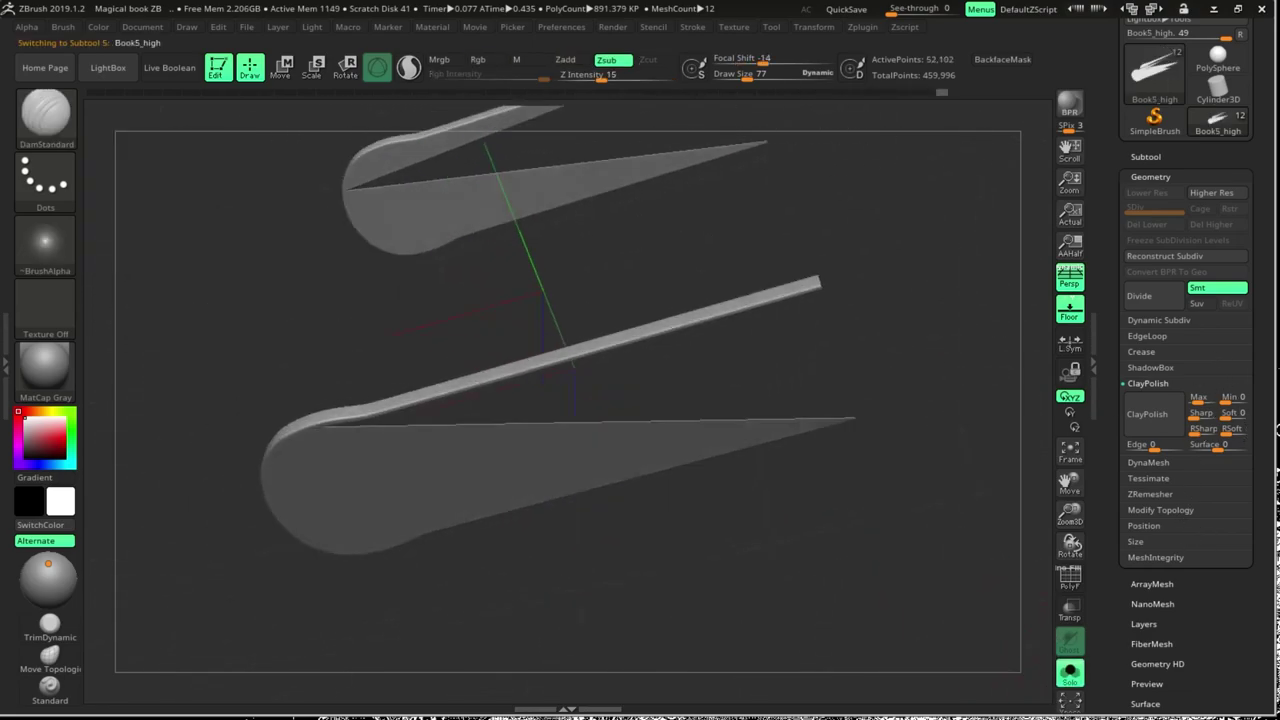
Solo the ribbon, pre-process all parts for decimation, and export the book as FBX
left_click(1070, 672)
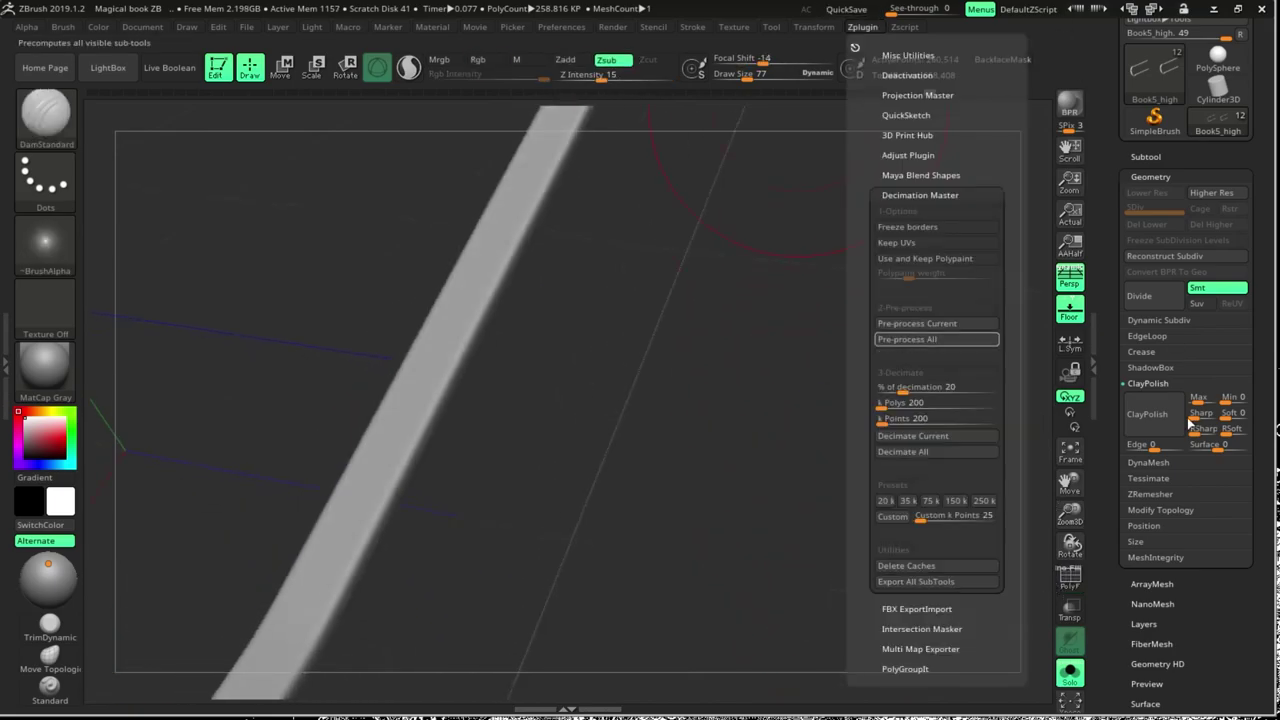
left_click(937, 323)
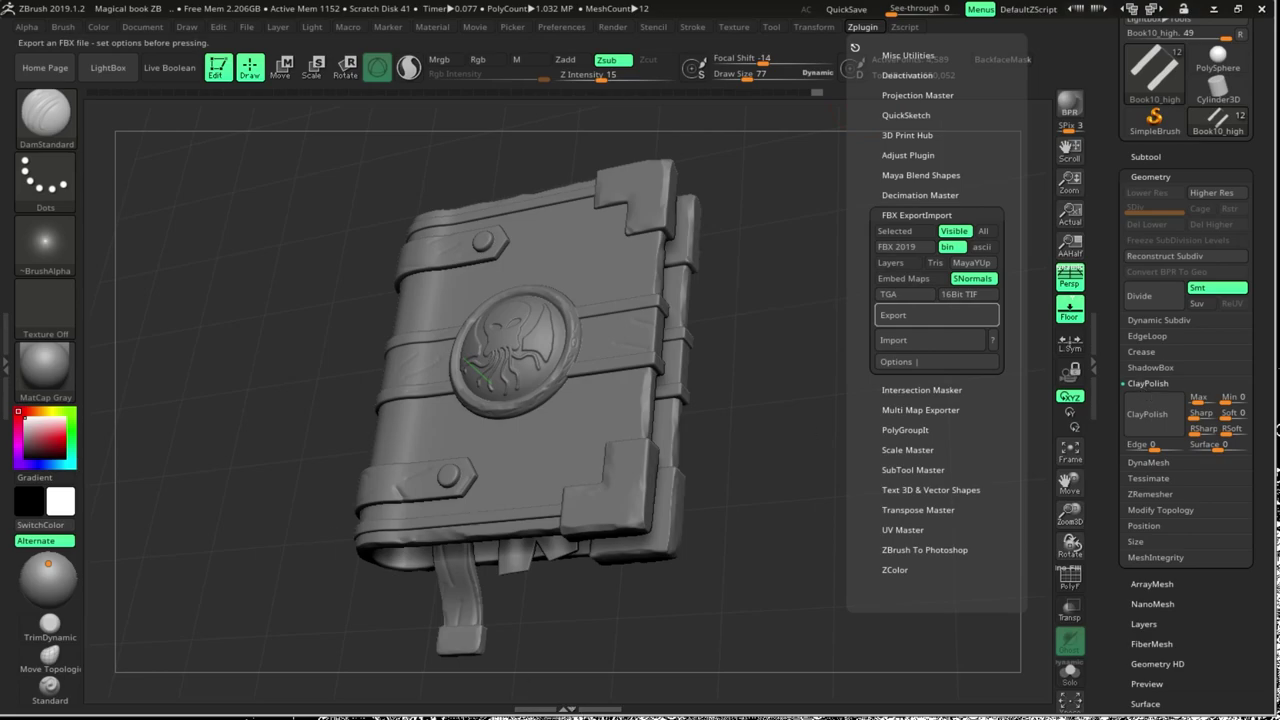
left_click(937, 315)
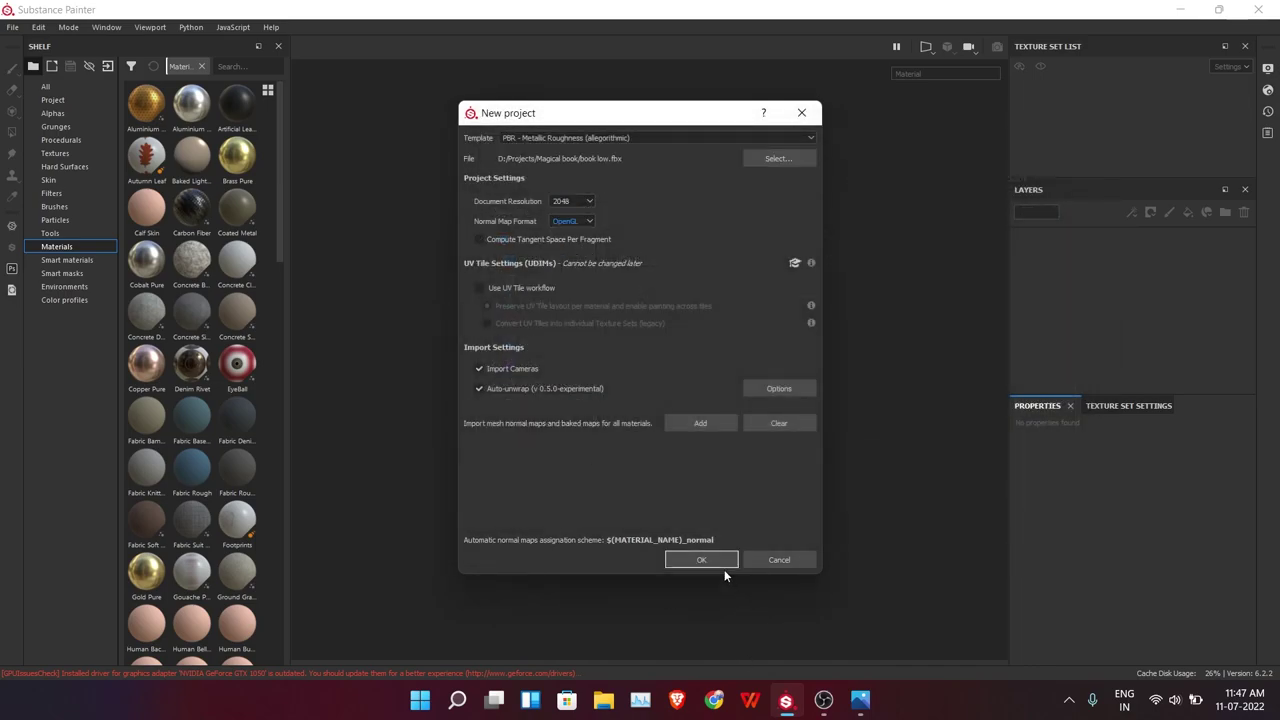
Create the Substance Painter project from book low.fbx and open the Texture Set Settings
left_click(724, 566)
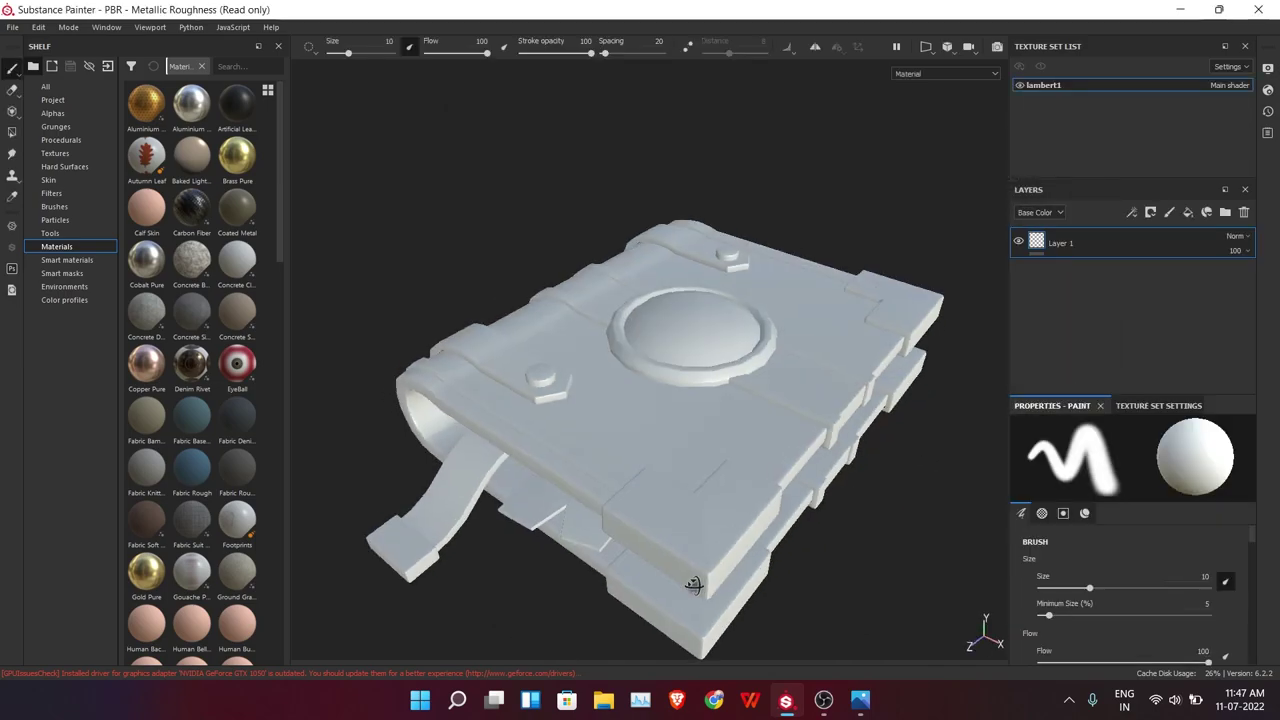
left_click(1140, 405)
left_click(1107, 538)
left_click(1089, 584)
left_click_drag(897, 506, 837, 480, "alt")
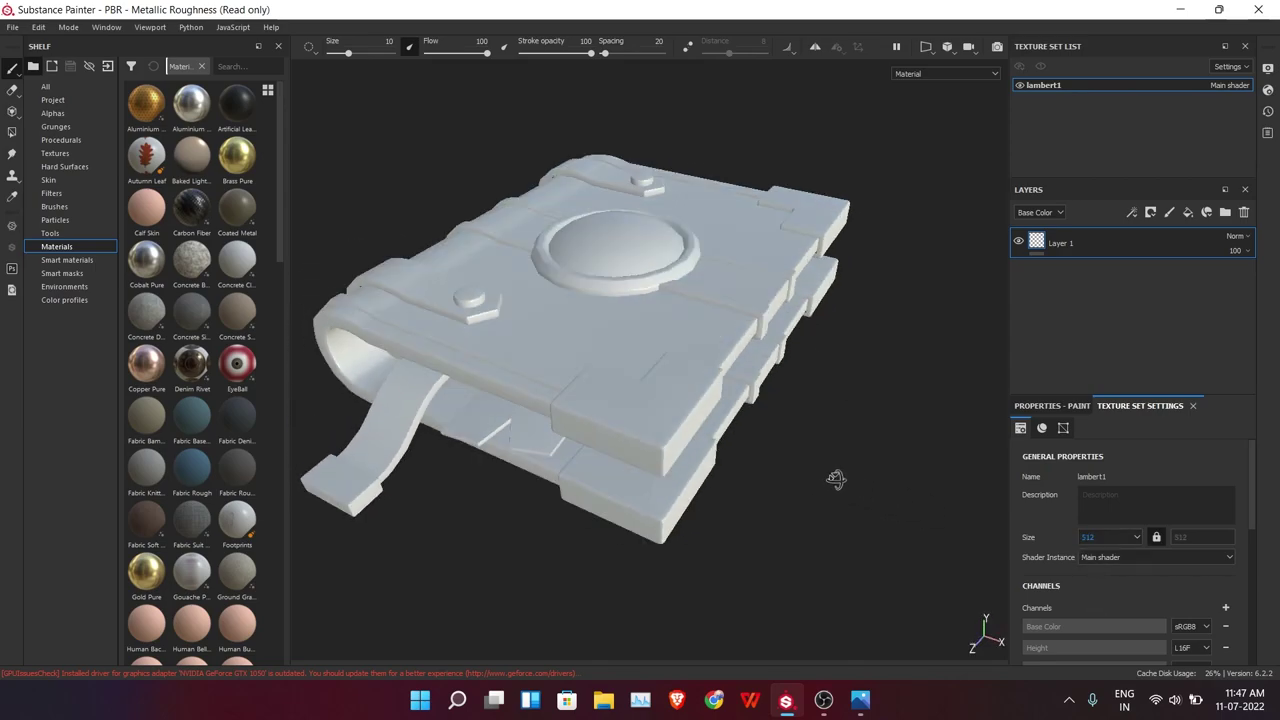
scroll(1198, 620, "down", 5)
Bake the mesh maps at 2048 from the high-poly mesh, with Curvature on and ID off
left_click(1198, 621)
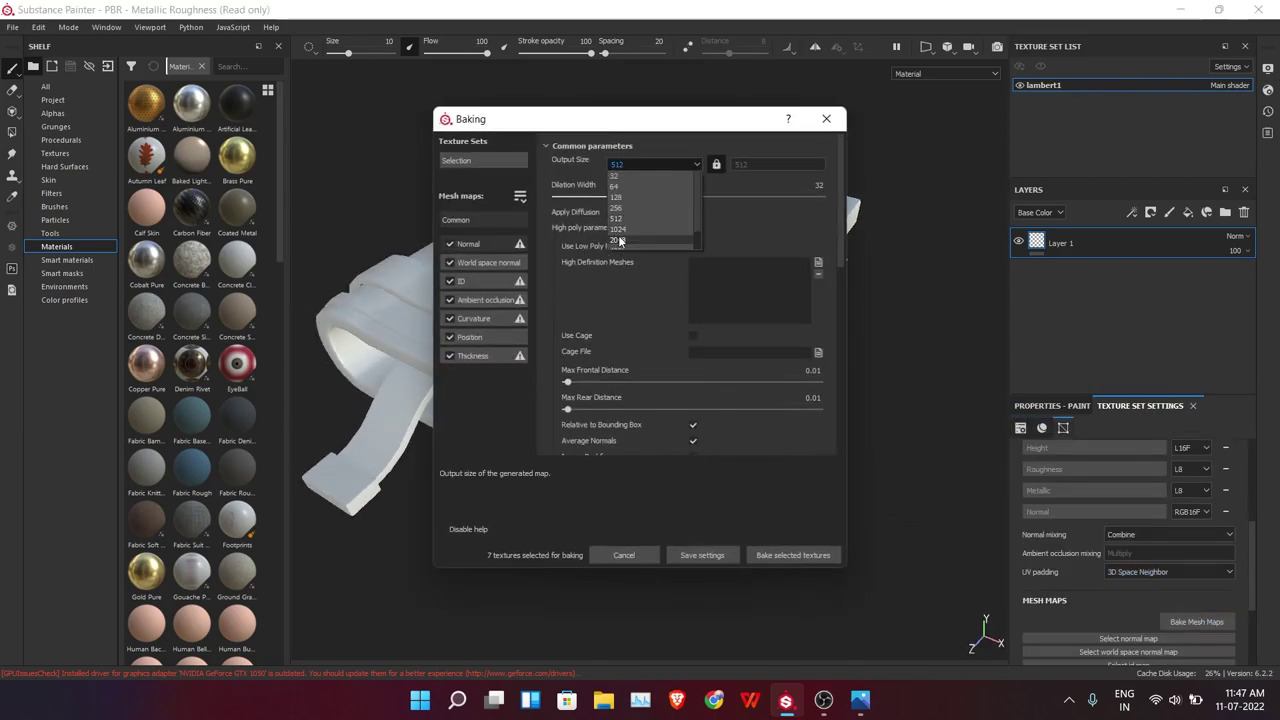
left_click(619, 241)
left_click(453, 318)
left_click(449, 281)
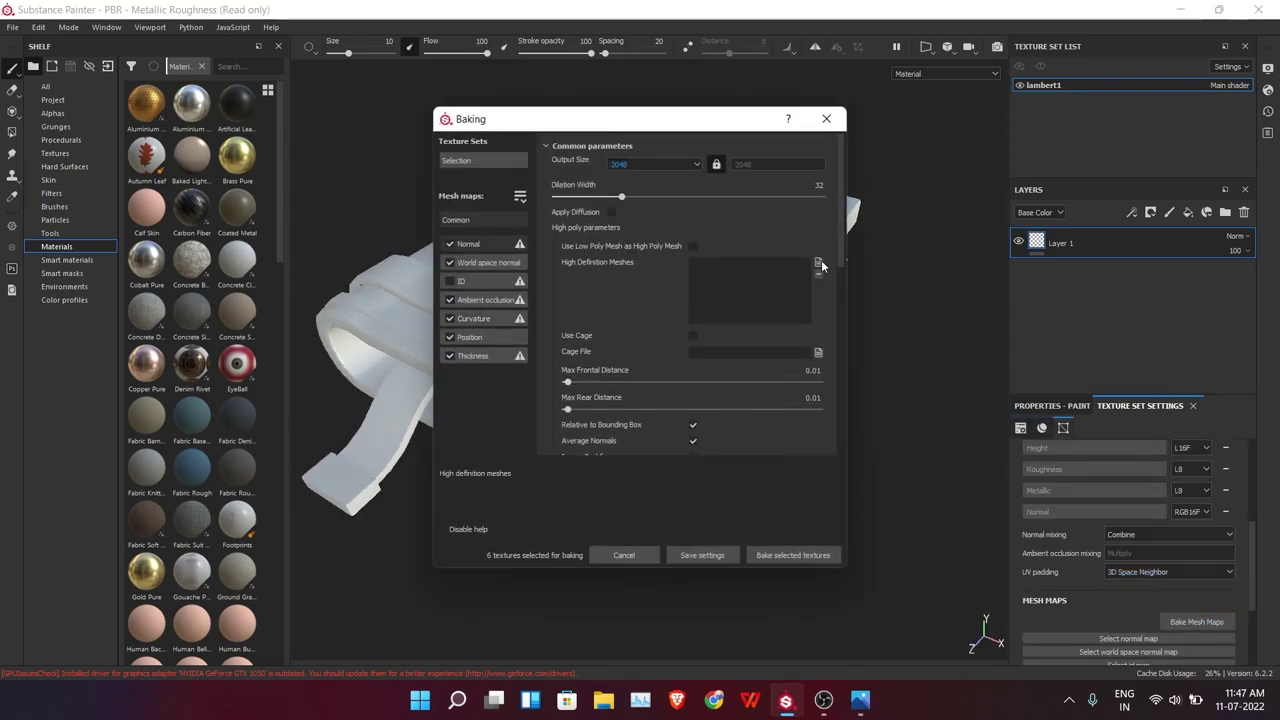
left_click(818, 262)
scroll(700, 270, "down", 5)
left_click(740, 275)
left_click(750, 320)
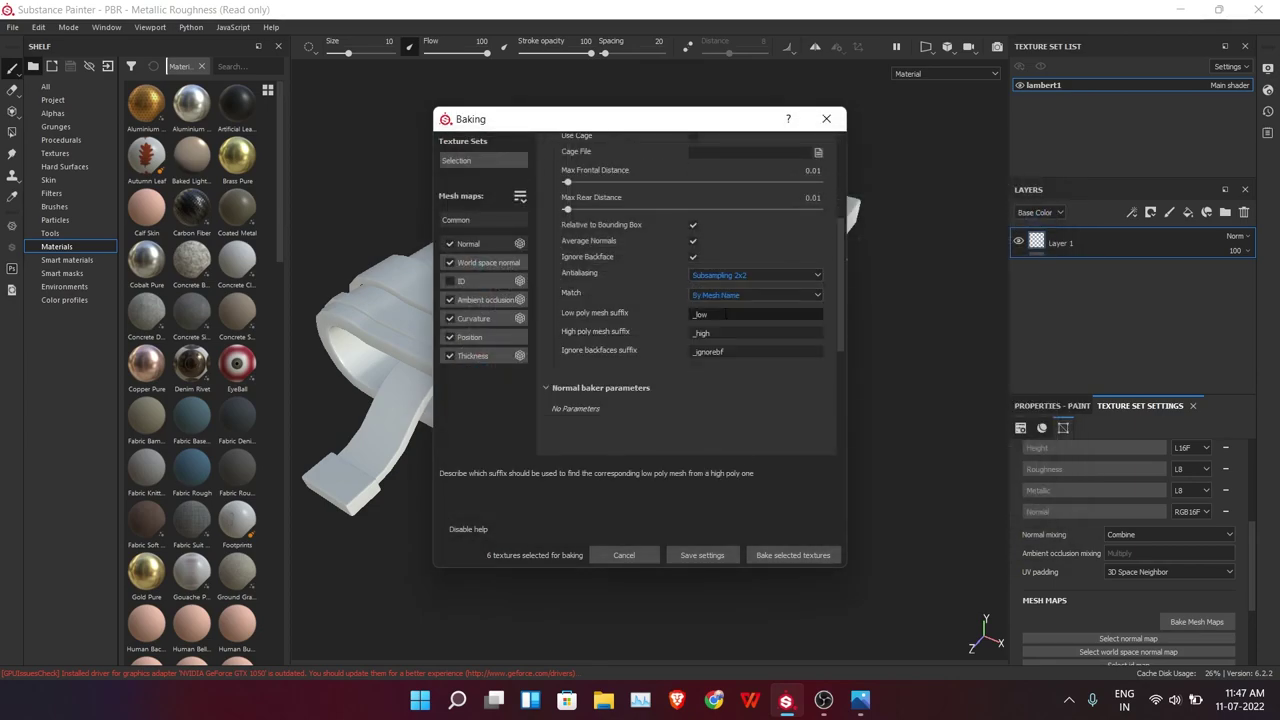
left_click(796, 554)
left_click_drag(607, 270, 955, 325)
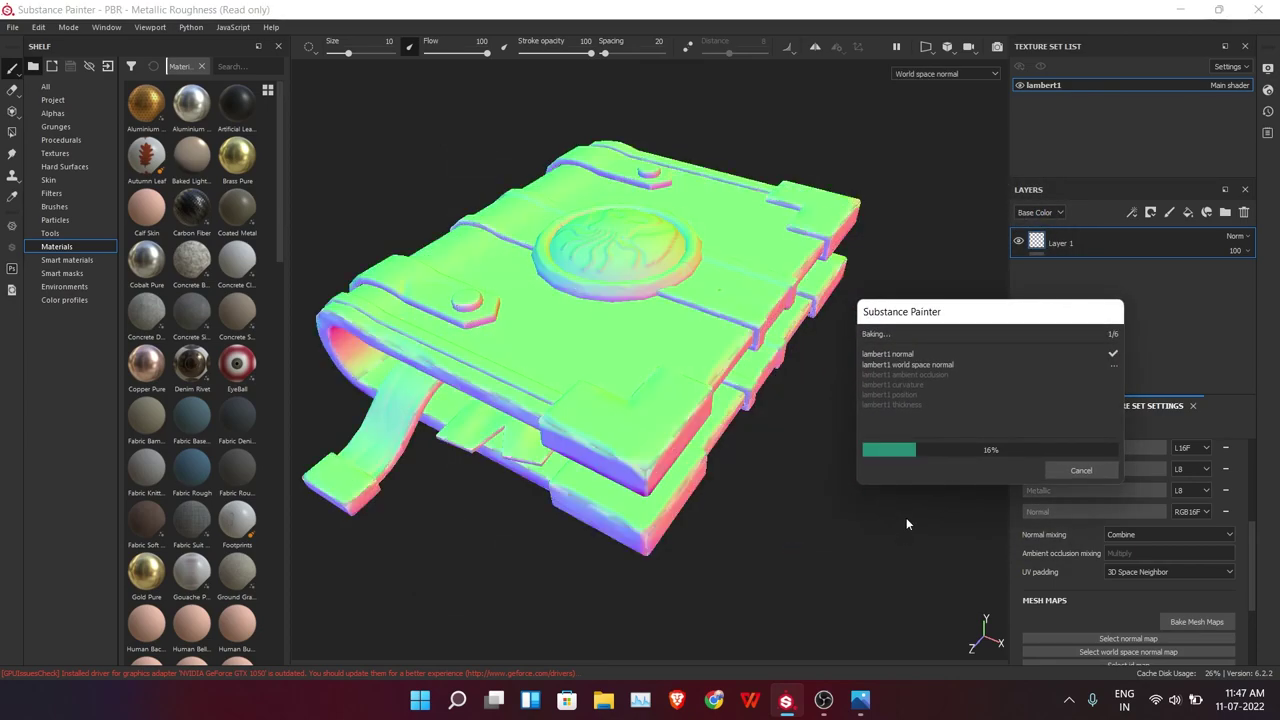
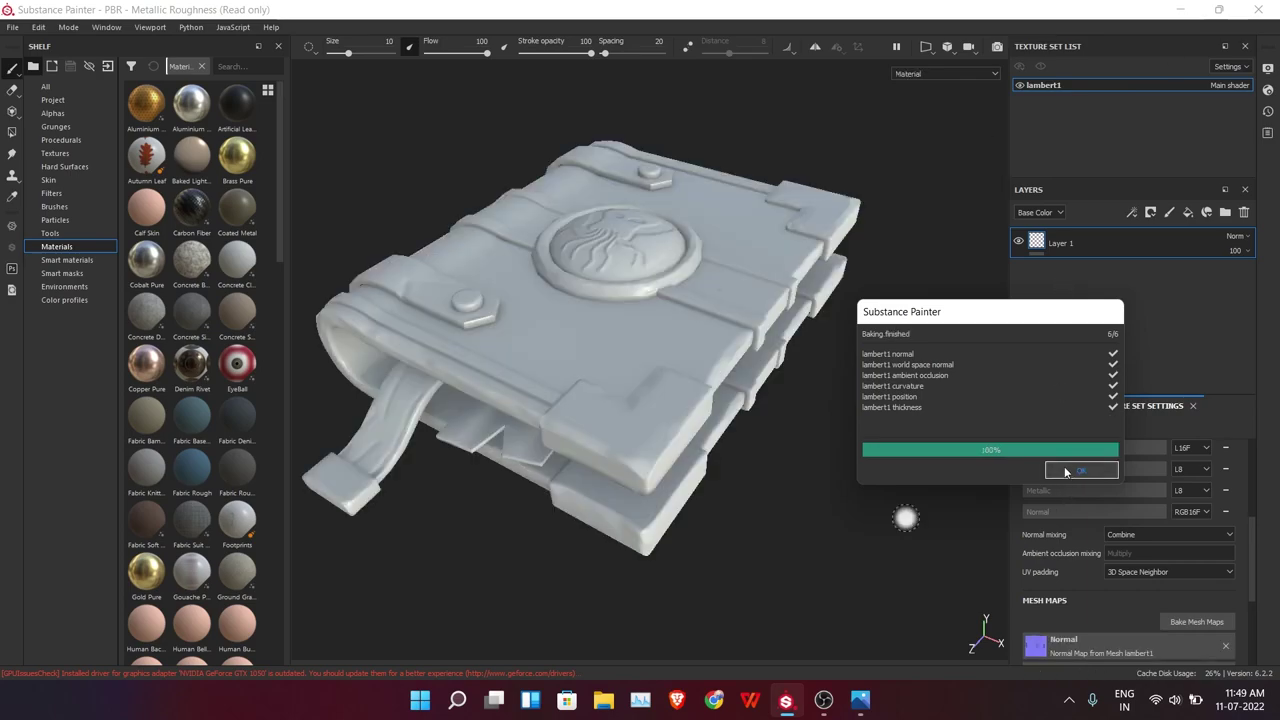
Dismiss the lambert1 Baking finished report and add a new folder above Layer 1
left_click(1066, 472)
scroll(794, 517, "up", 5)
mouse_move(794, 517)
left_mouse_down("alt")
mouse_move(734, 337)
mouse_move(800, 349)
mouse_move(660, 403)
mouse_move(851, 349)
mouse_move(794, 349)
mouse_move(800, 340)
left_mouse_up("alt")
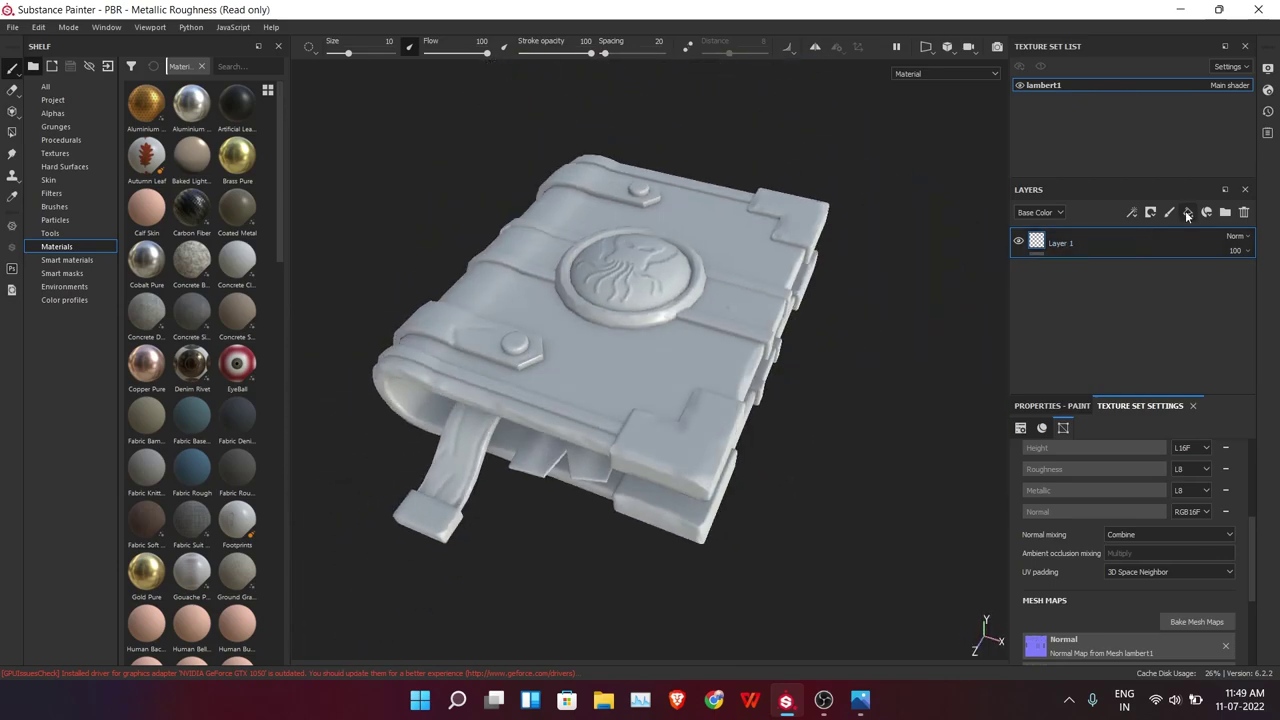
key("ctrl+g")
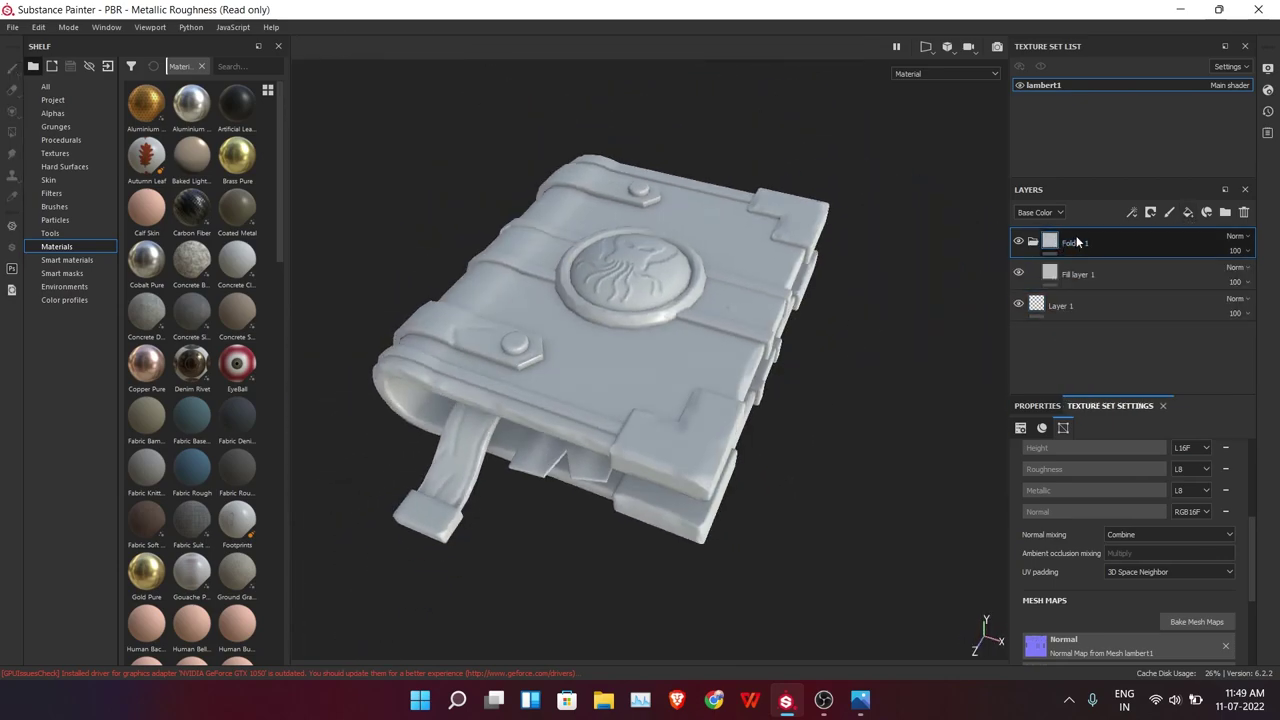
Name the folder Cover and set the fill's base colour to a brown sampled from the reference
type("c")
left_click(1218, 9)
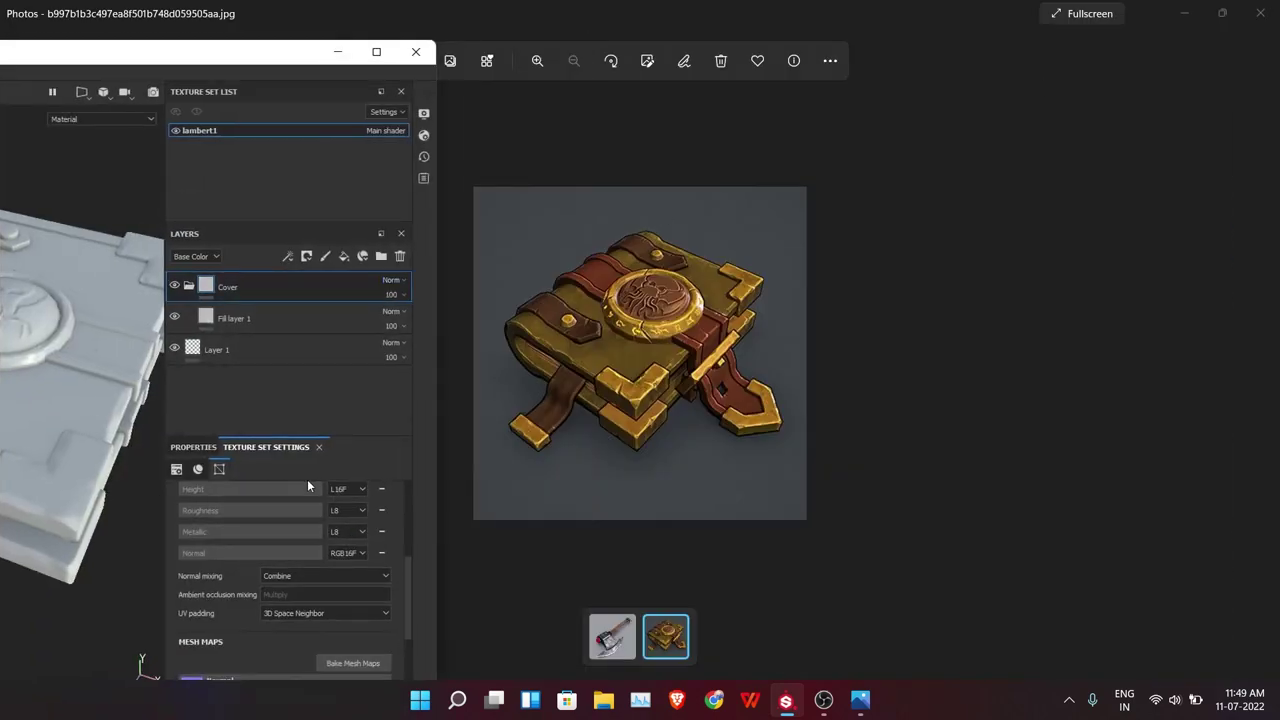
left_click(234, 318)
left_click(274, 581)
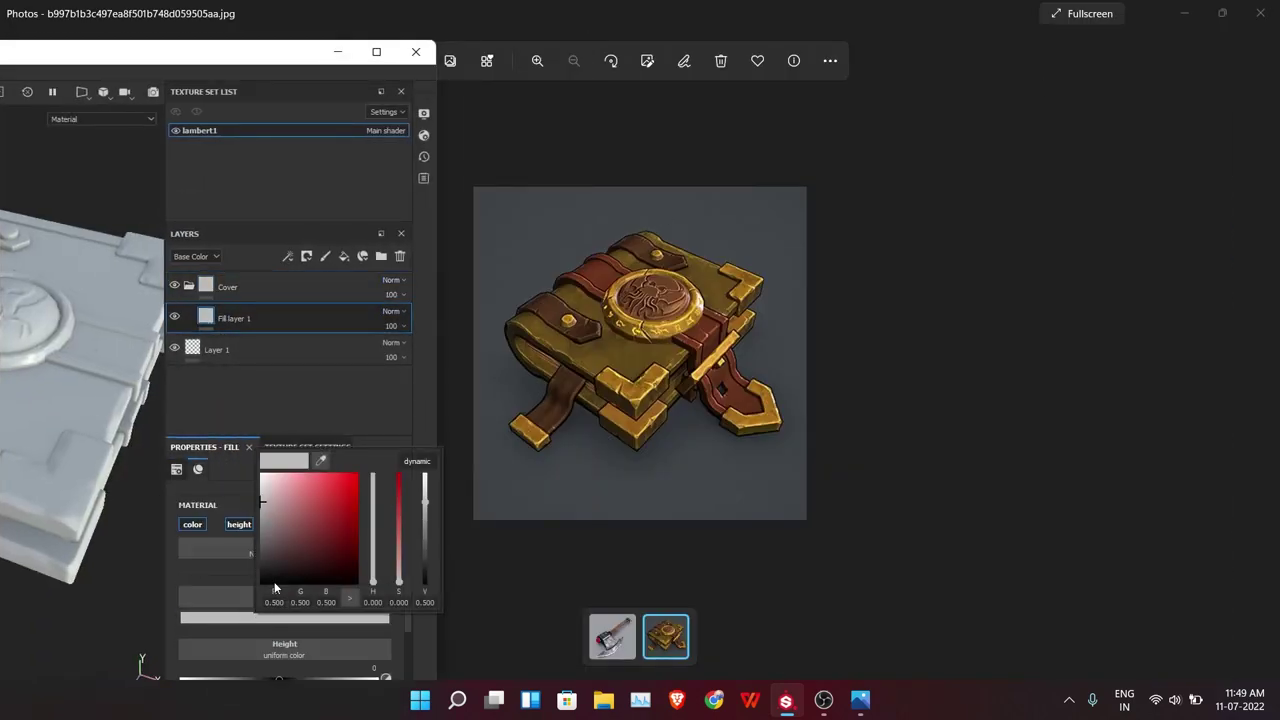
left_click(322, 459)
left_click(376, 51)
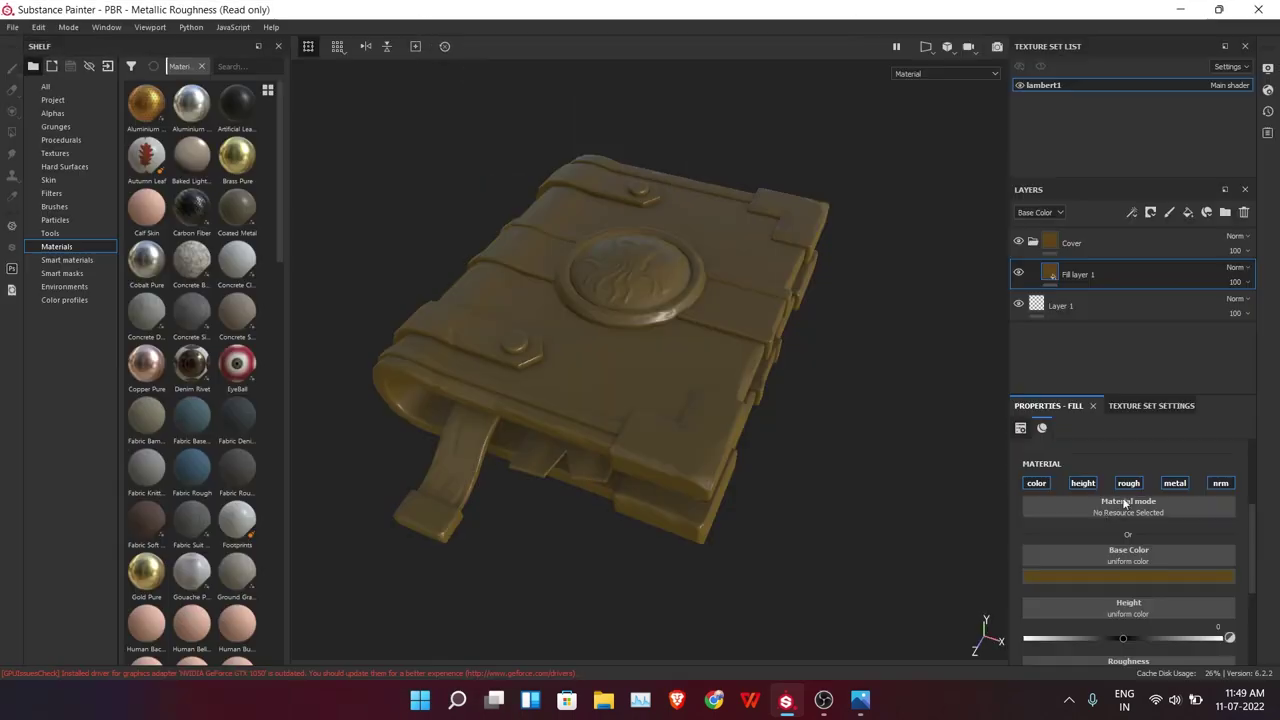
left_click_drag(1262, 516, 1264, 505)
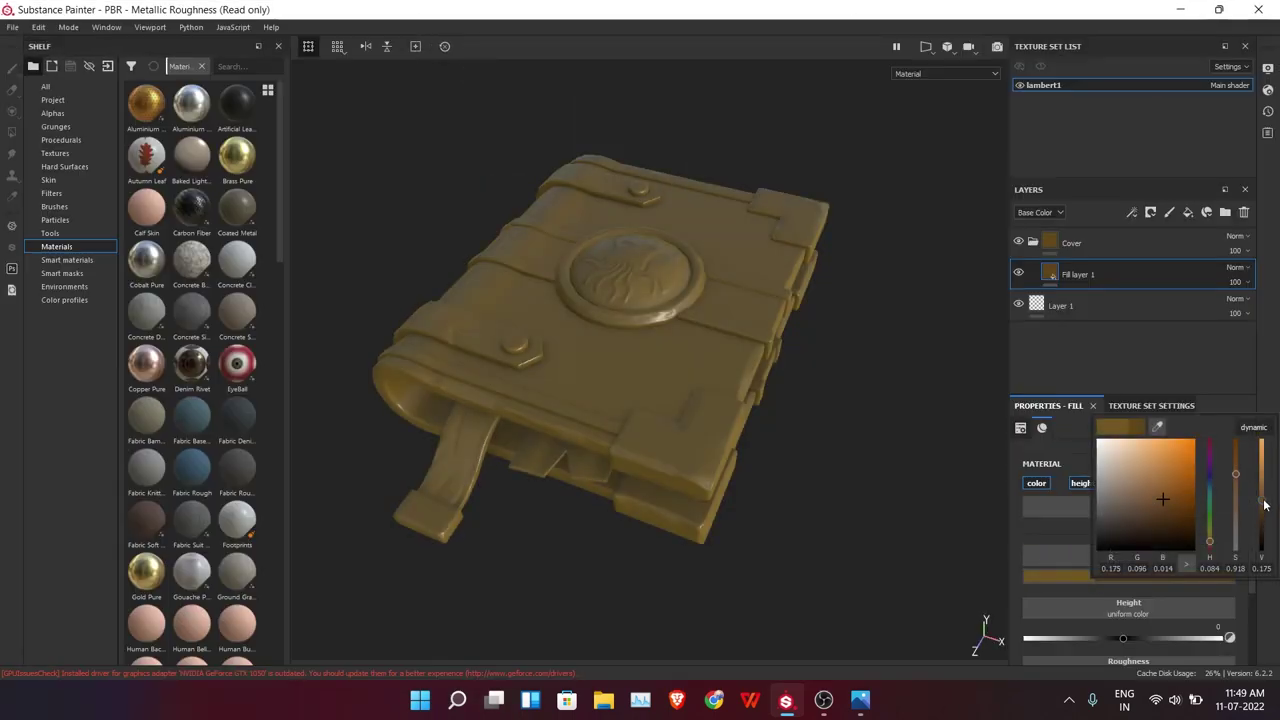
Give the Cover folder a black mask and fill in the book's cover panels
left_click(1110, 360)
right_click(1080, 243)
left_click(1122, 98)
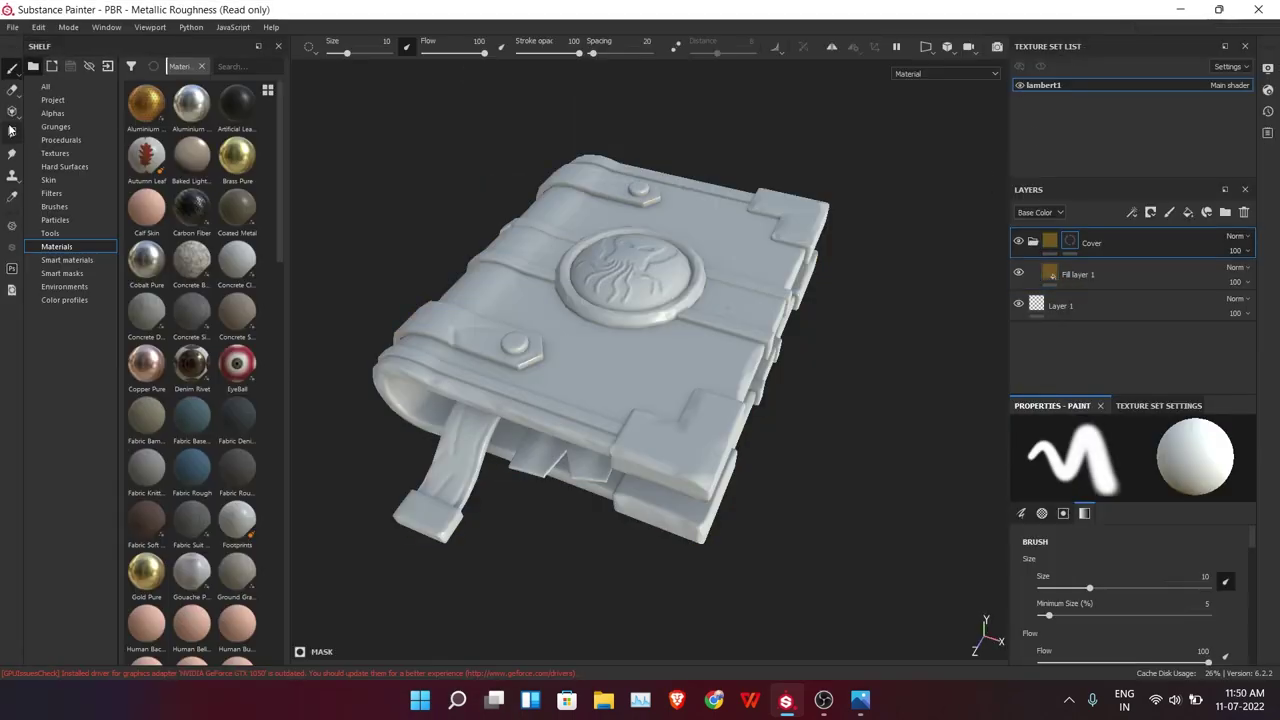
left_click(599, 354)
key("1")
mouse_move(599, 354)
left_mouse_down("alt")
mouse_move(757, 271)
mouse_move(793, 418)
mouse_move(917, 426)
left_mouse_up("alt")
key("alt+Tab")
key("Escape")
Darken the cover fill's base colour to a deeper brown
left_click(1078, 274)
left_click(1128, 576)
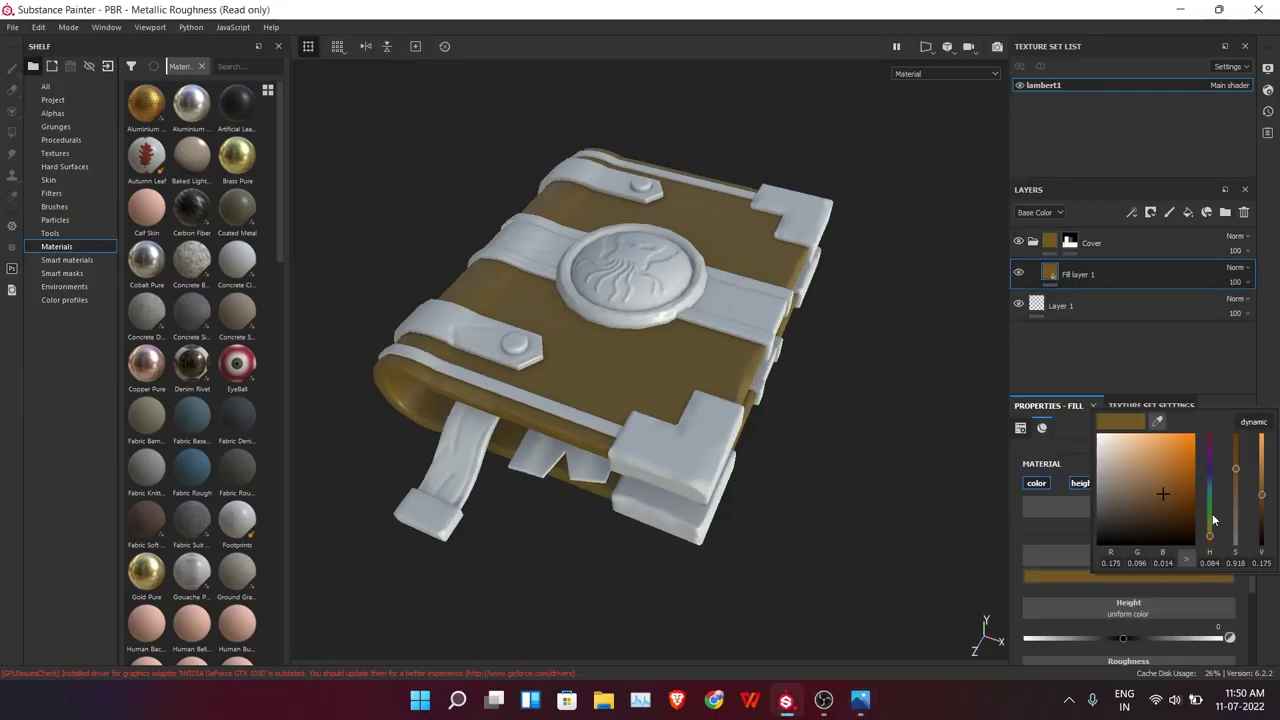
left_click(1212, 513)
left_click(1152, 508)
left_click(1208, 534)
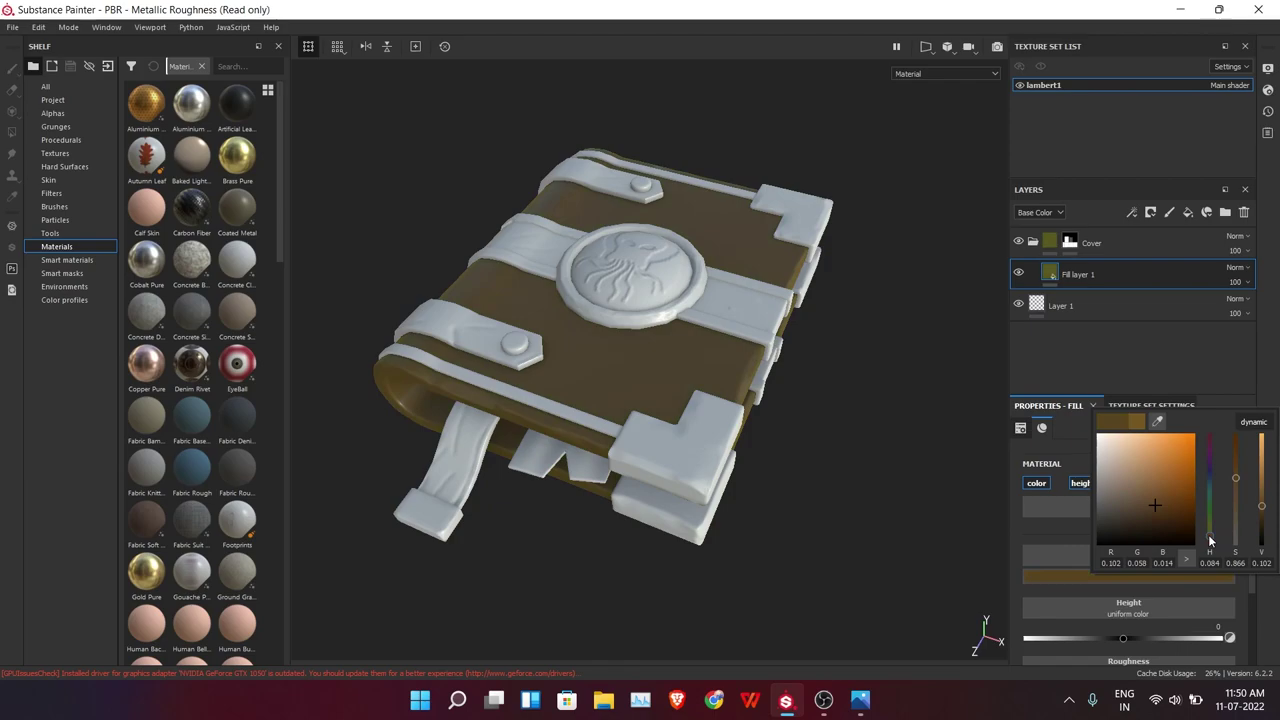
mouse_move(844, 461)
right_mouse_down("alt")
mouse_move(770, 437)
mouse_move(677, 369)
right_mouse_up("alt")
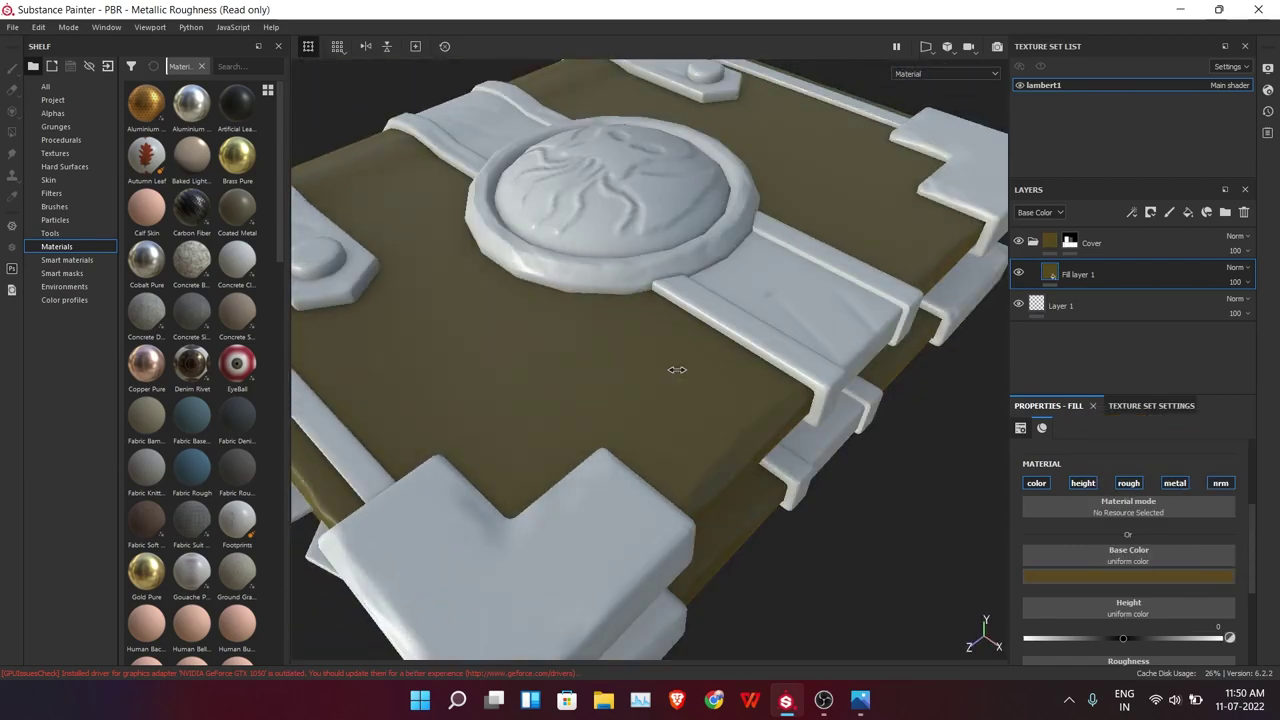
left_click_drag(677, 369, 908, 489, "alt")
Drive the cover's roughness with Grunge Concrete Dirty, Balance raised to 0.53
scroll(1128, 540, "down", 2)
left_click(1130, 551)
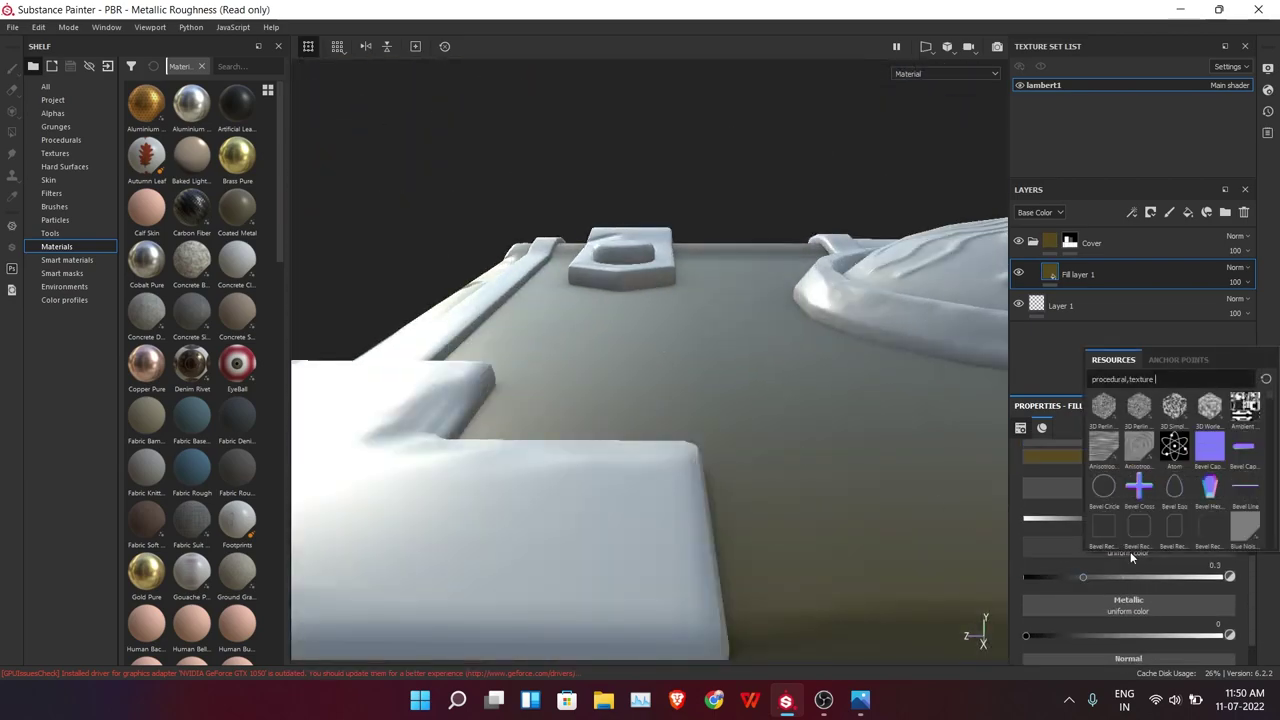
scroll(1130, 551, "down", 2)
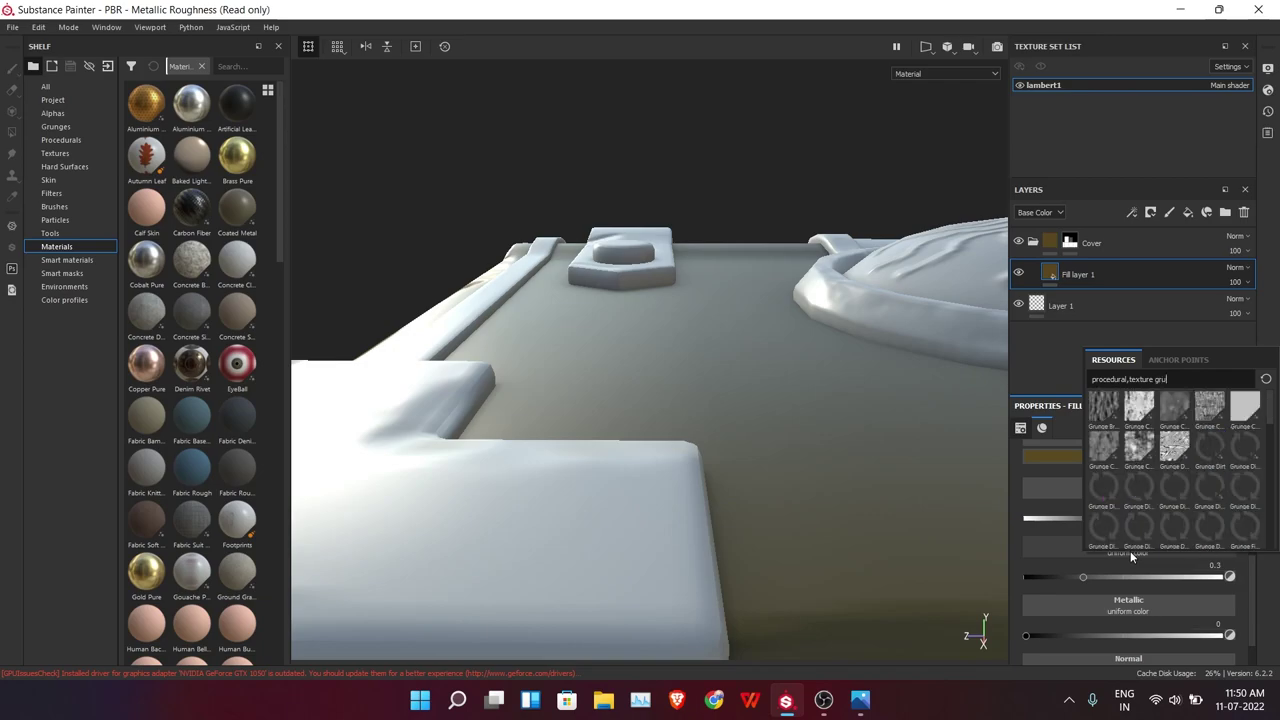
left_click(1137, 484)
left_click_drag(644, 405, 700, 380, "alt")
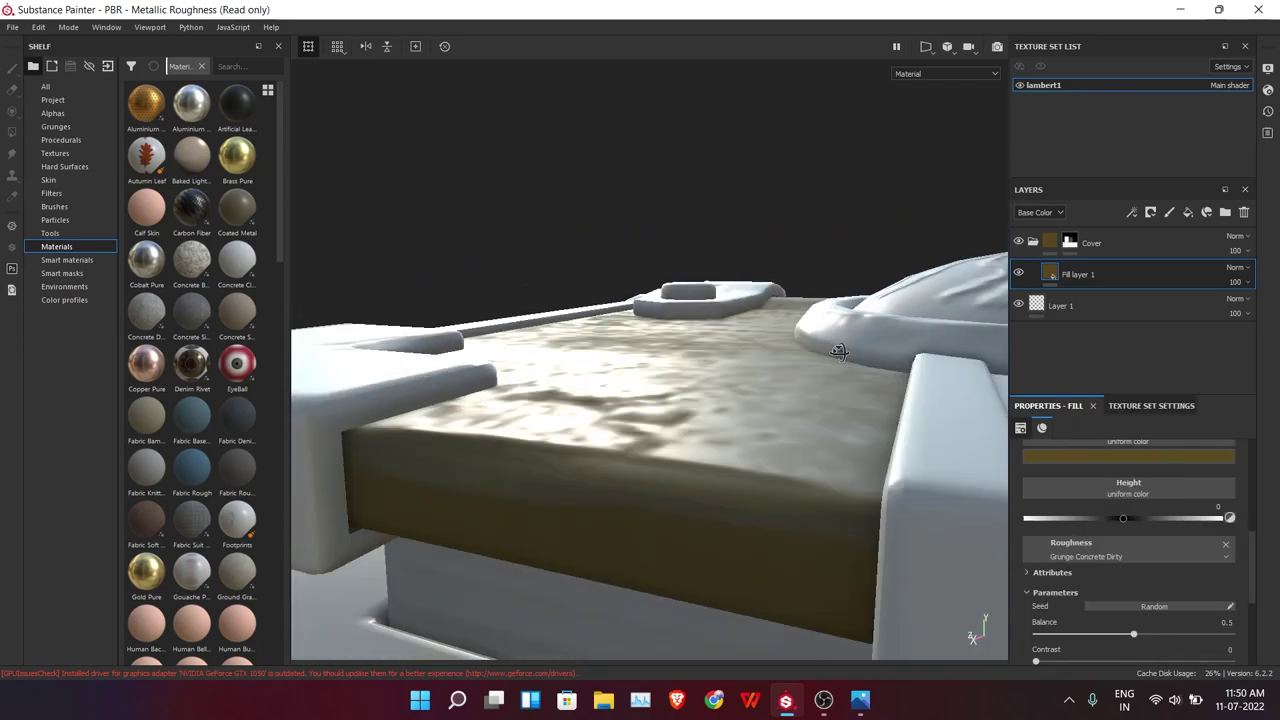
left_click_drag(1133, 634, 1066, 604)
scroll(1102, 609, "down", 3)
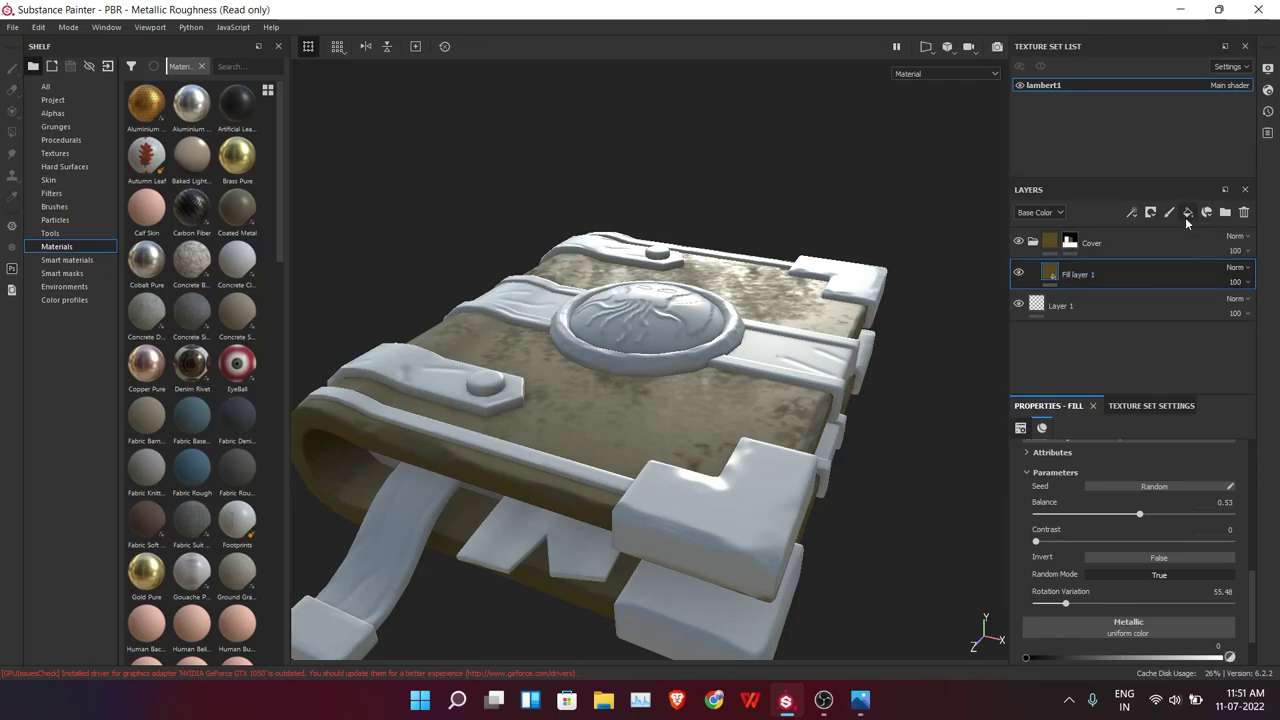
Add a fill layer with a black mask driven by the Dirt generator
left_click(1187, 212)
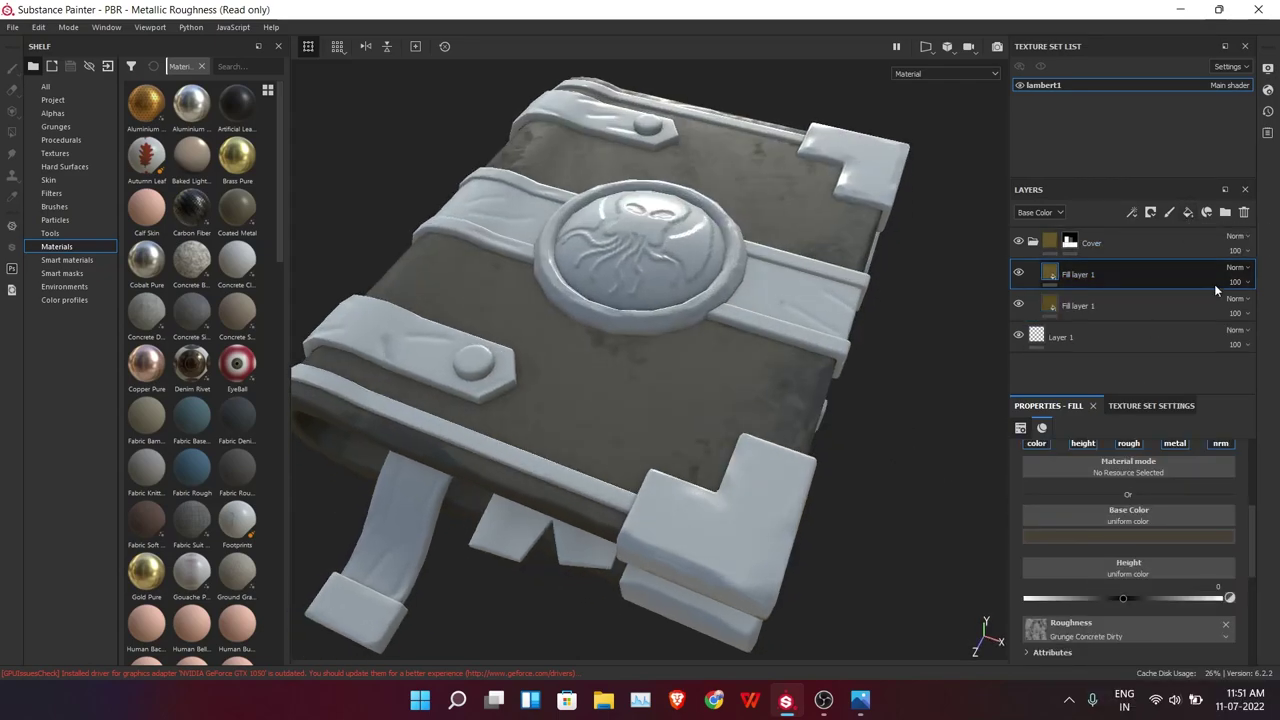
right_click(1216, 289)
left_click(1150, 40)
right_click(1070, 274)
left_click(1128, 544)
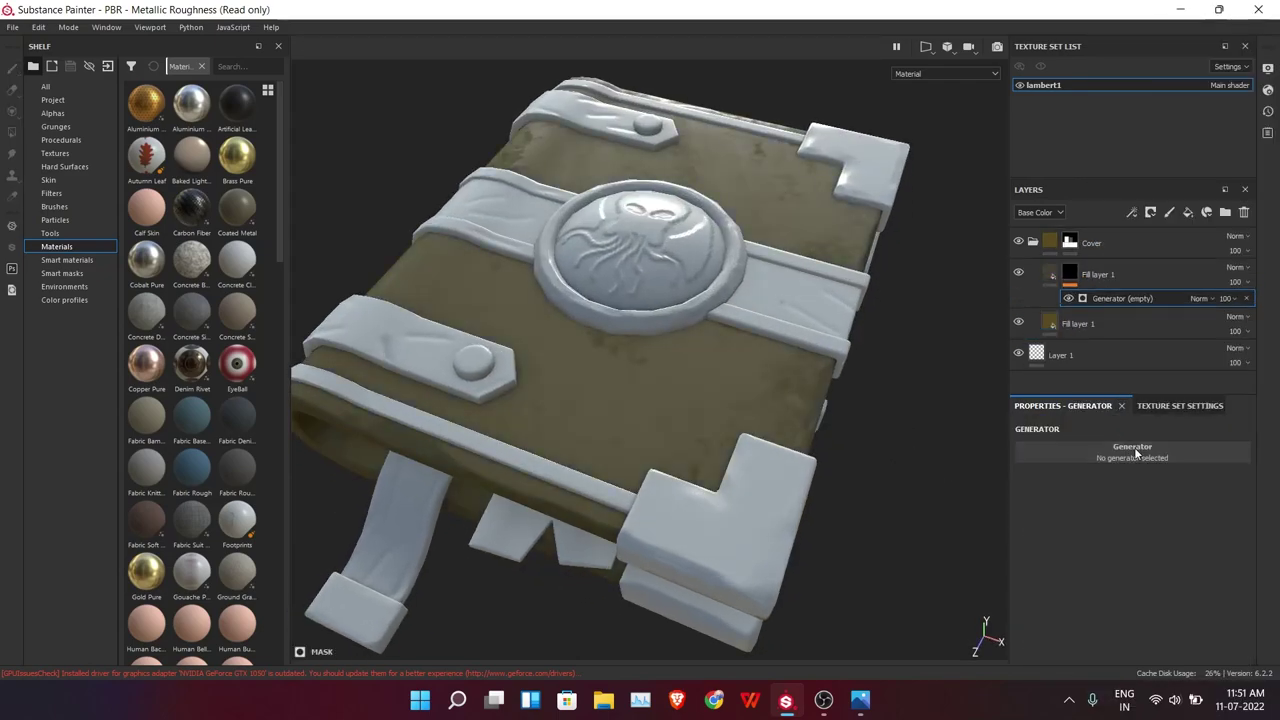
left_click(1132, 447)
left_click(1106, 527)
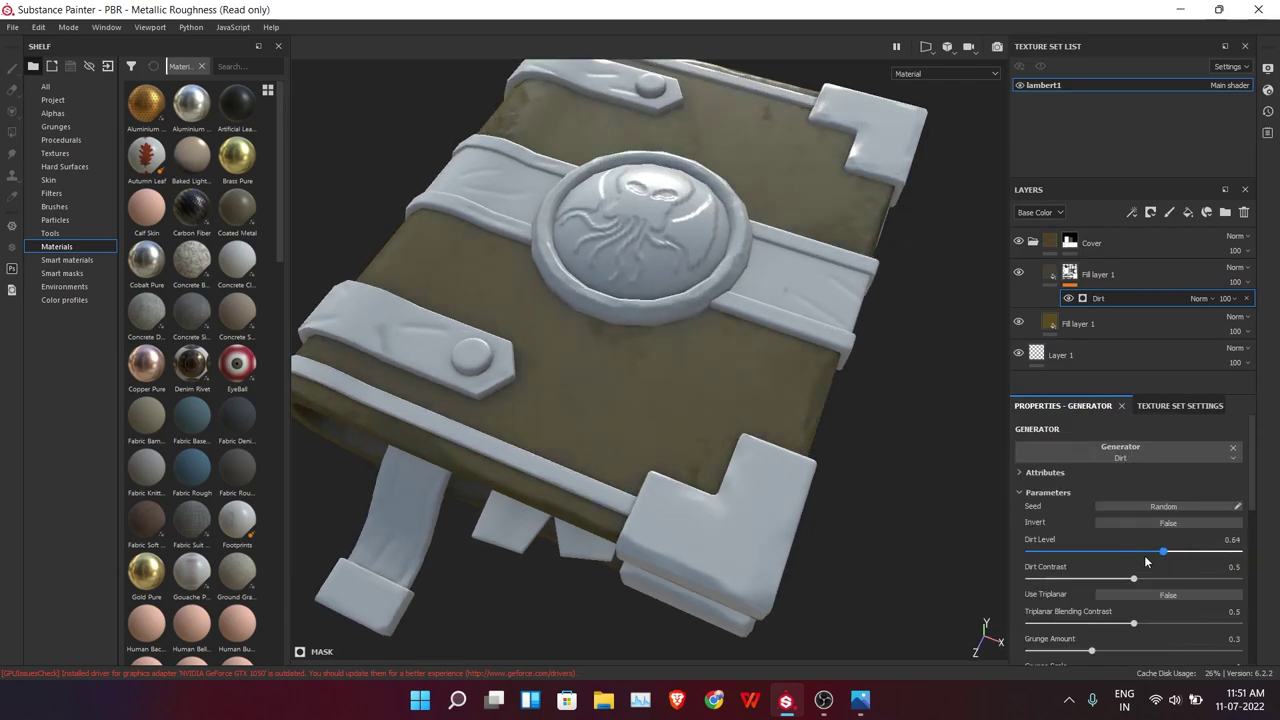
left_click_drag(1186, 552, 1197, 552)
left_click_drag(700, 350, 829, 343, "alt")
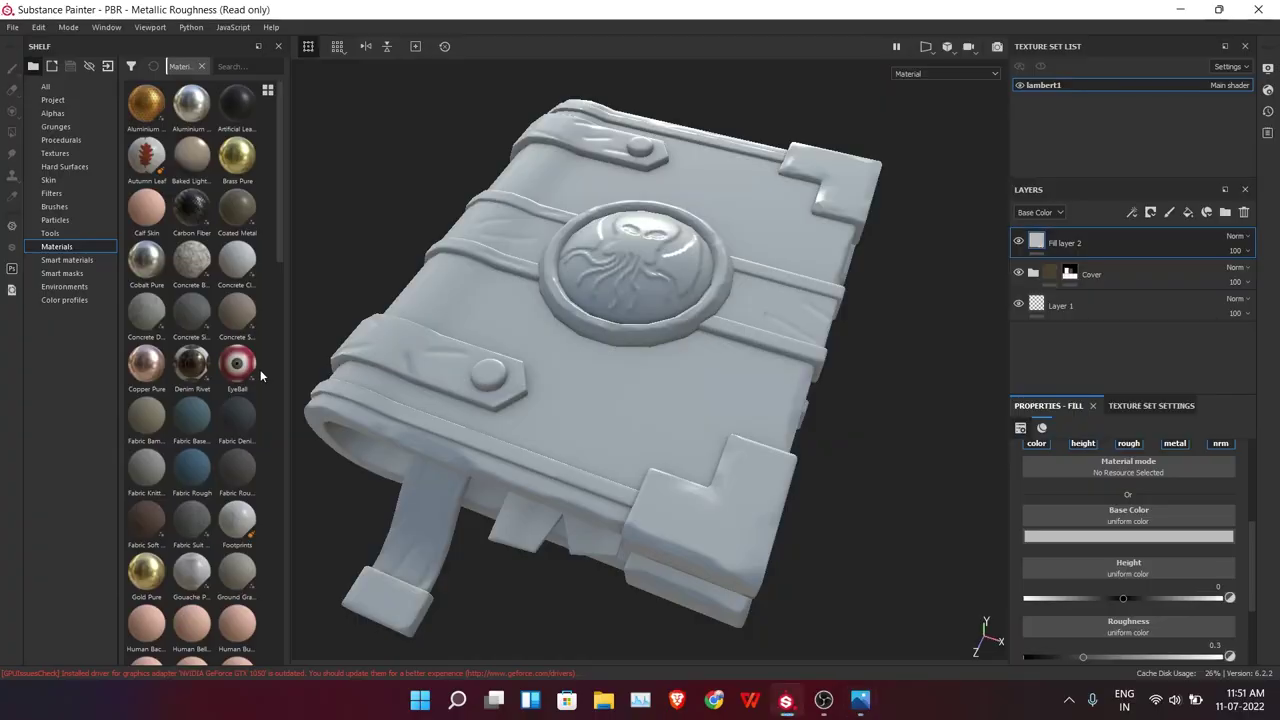
Apply the Leather Soft Grain material to Fill layer 2, after briefly trying Mortar Wall
scroll(156, 365, "down", 3)
scroll(207, 330, "down", 5)
left_click(191, 428)
mouse_move(237, 376)
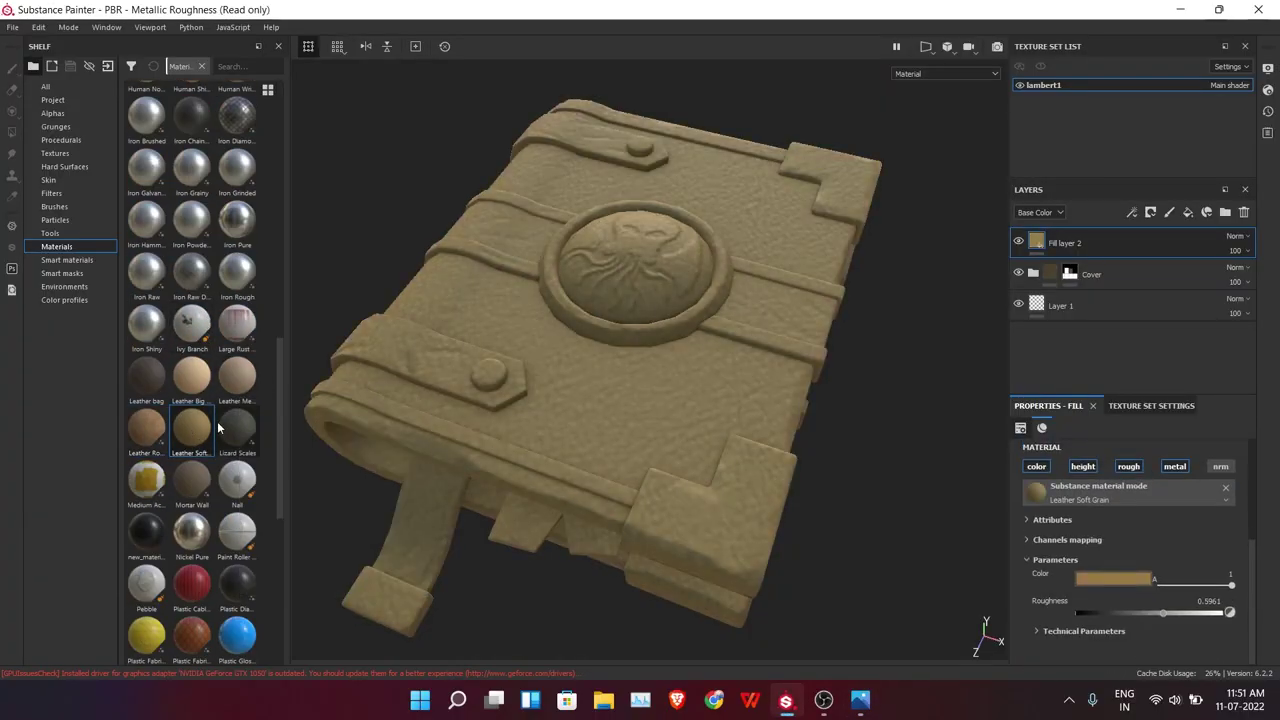
mouse_move(237, 427)
left_click(191, 478)
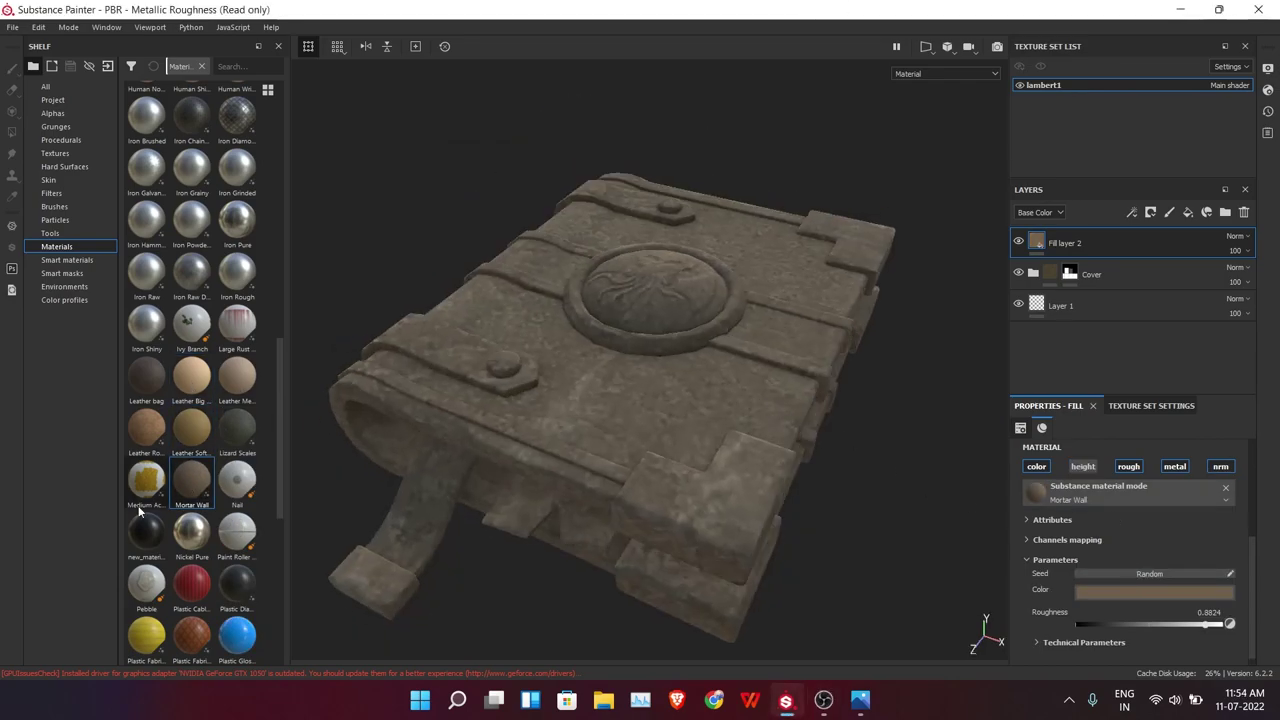
left_click(195, 433)
left_click(1052, 631)
scroll(1057, 556, "down", 2)
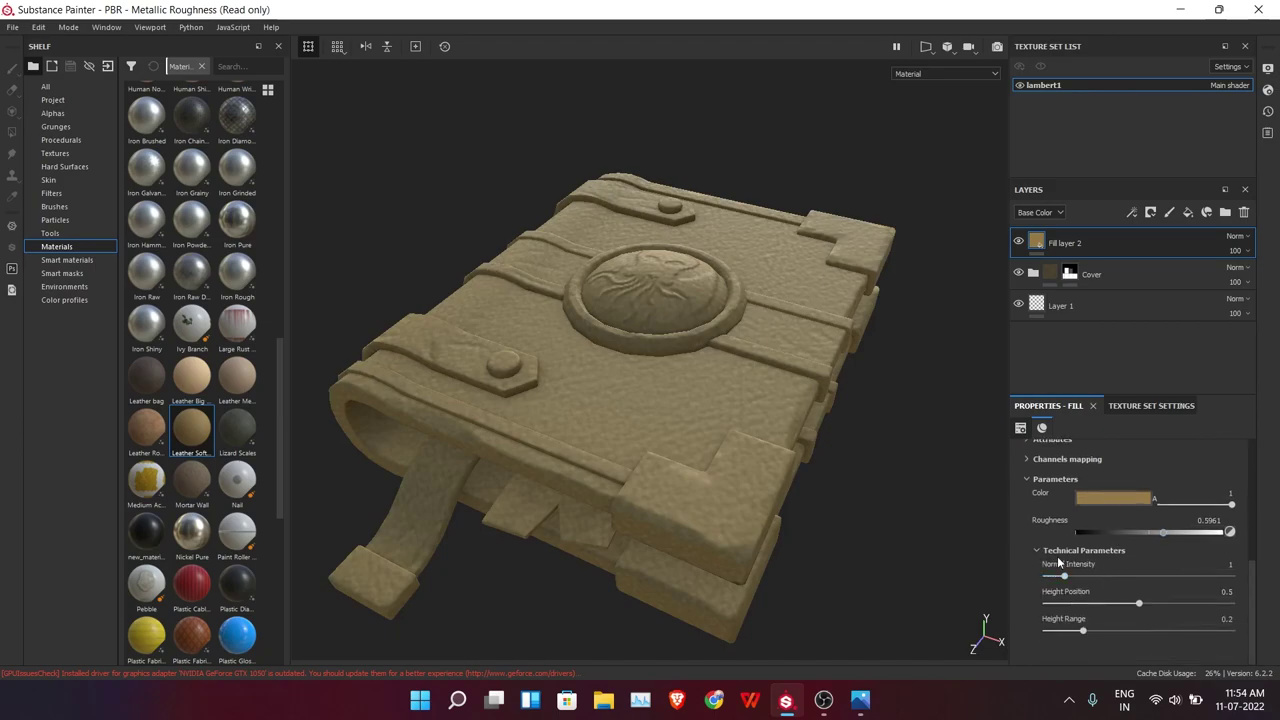
scroll(1130, 600, "up", 4)
scroll(1134, 590, "up", 3)
scroll(1115, 610, "down", 3)
Darken the leather colour to dark brown and set its scale to 3.46
left_click(1112, 618)
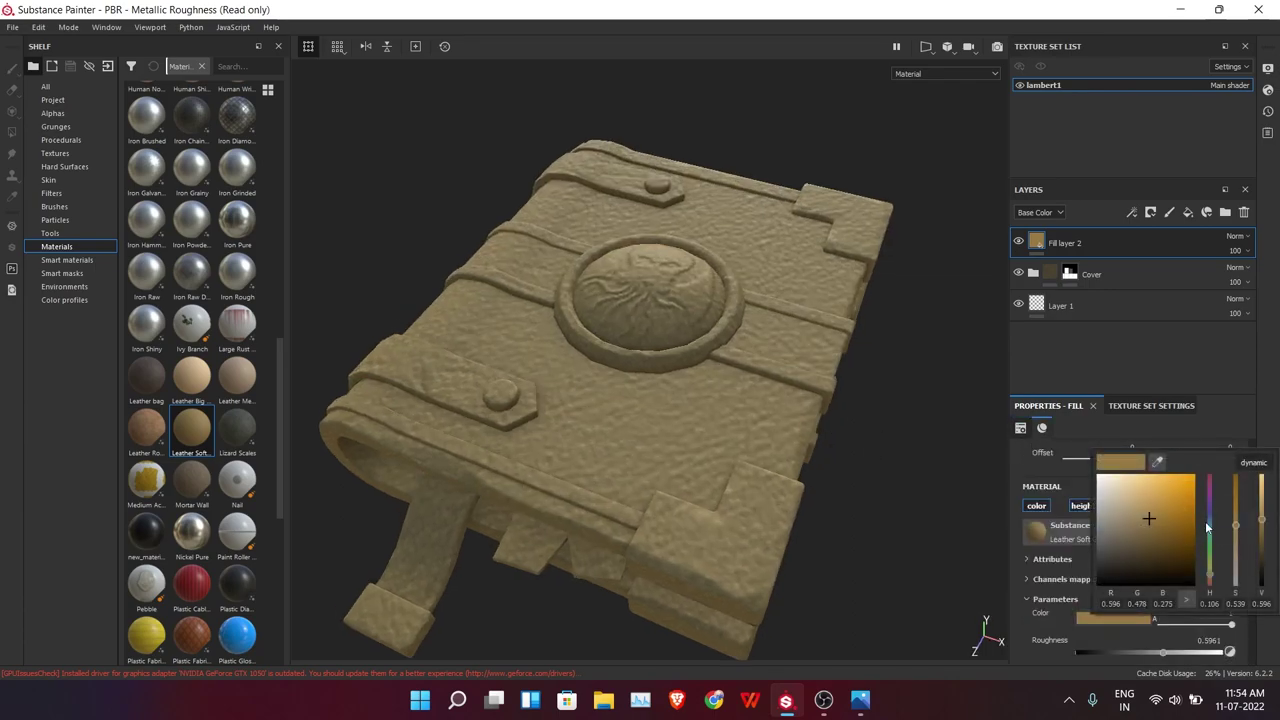
left_click(1158, 548)
key("alt+Tab")
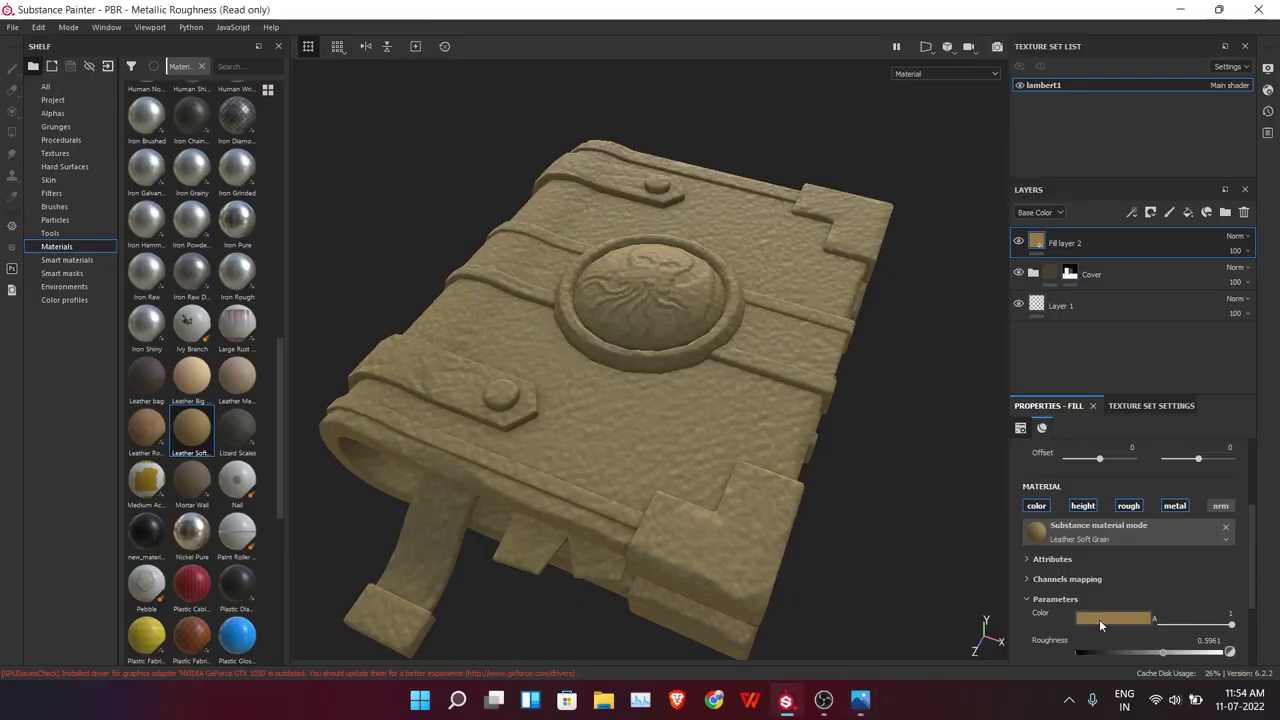
left_click(1099, 619)
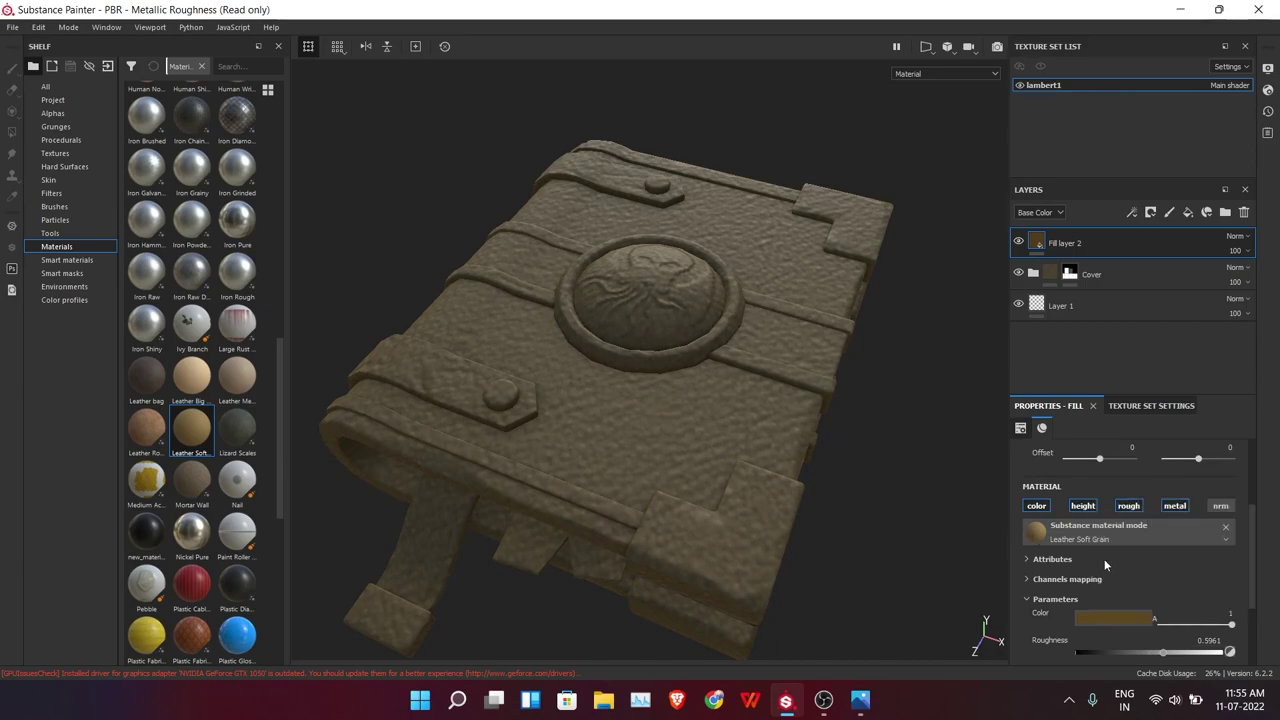
scroll(1104, 540, "up", 2)
left_click(1104, 488)
Disable the height channel of the leather fill on Fill layer 2
left_click(1151, 405)
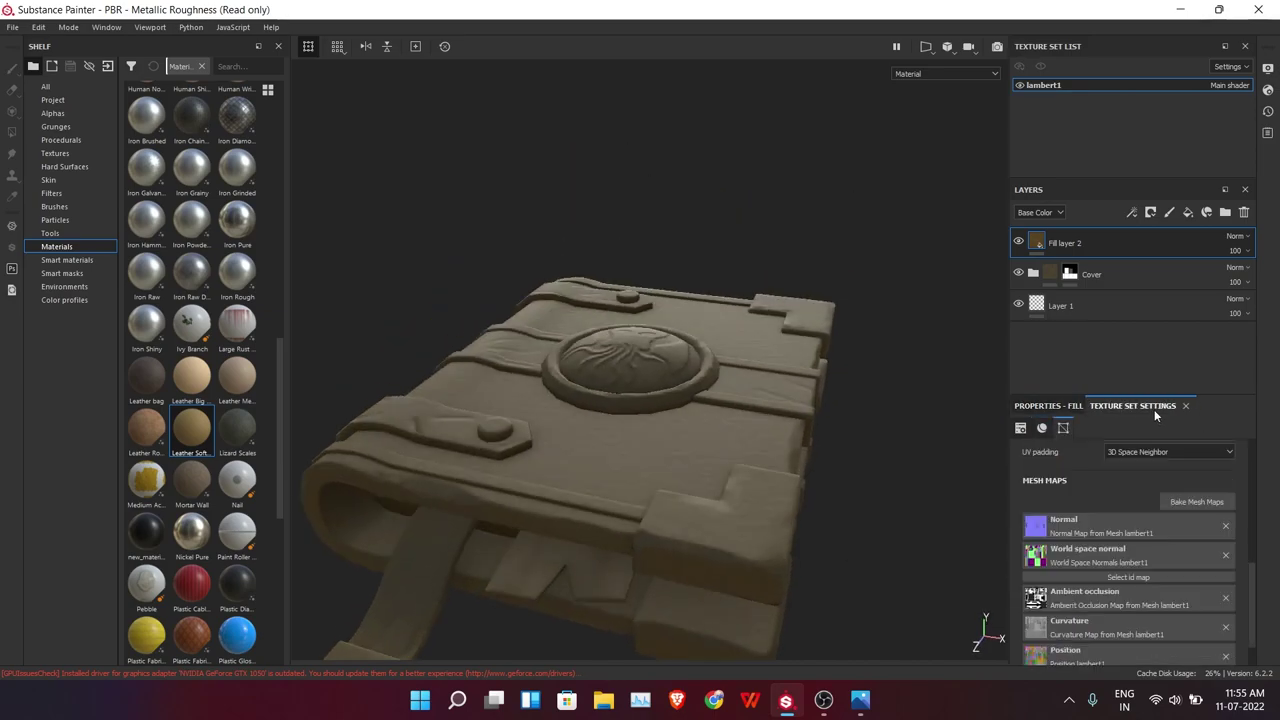
left_click_drag(626, 571, 659, 432, "alt")
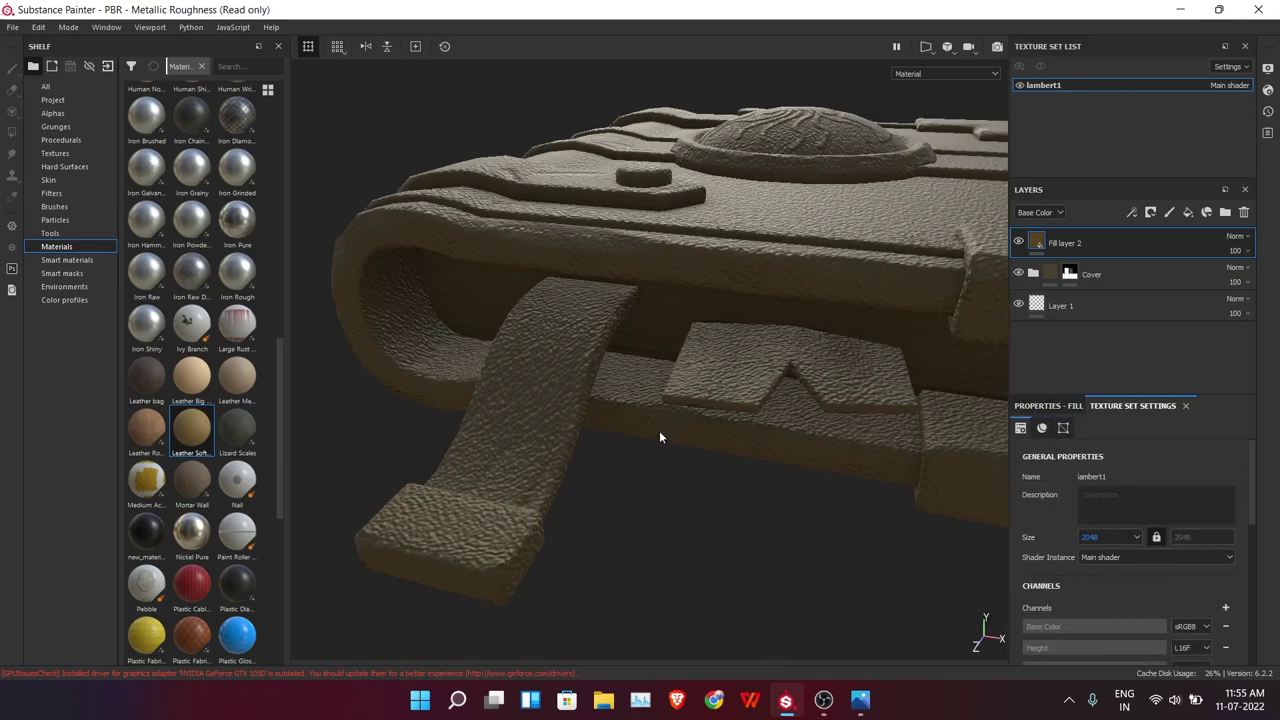
scroll(1126, 552, "down", 2)
scroll(1126, 552, "down", 3)
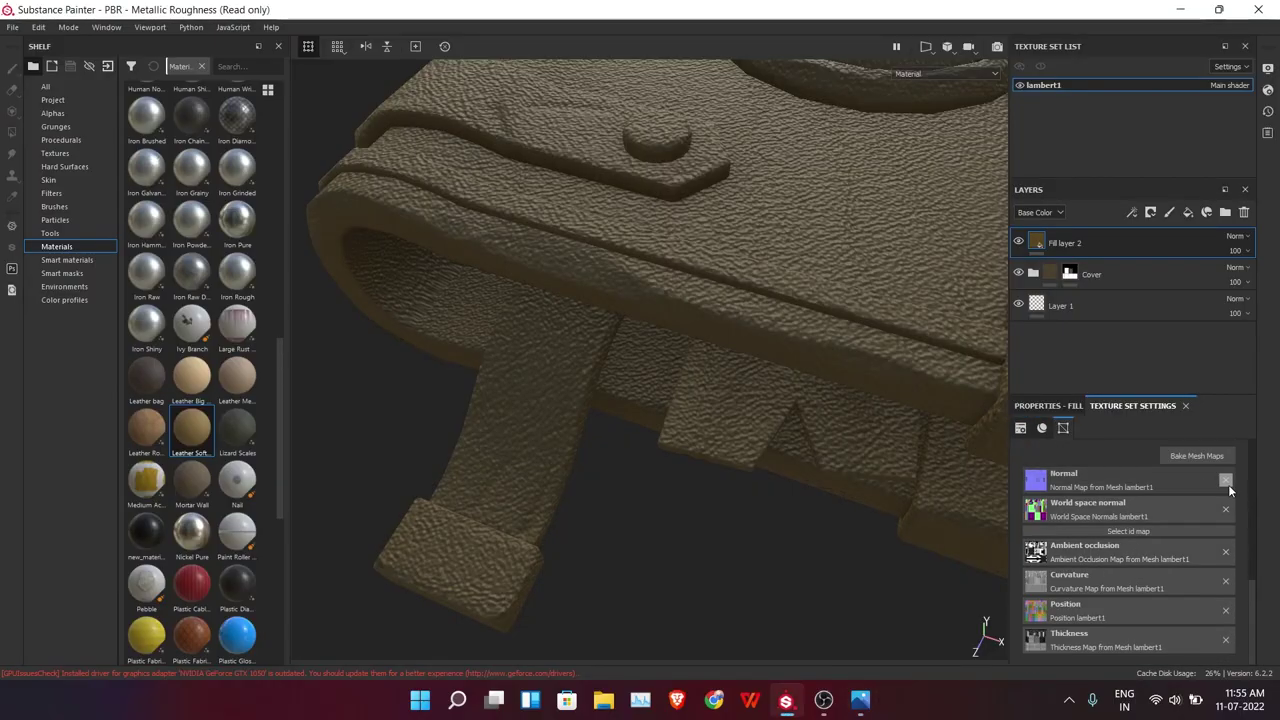
left_click(1048, 405)
left_click(1083, 585)
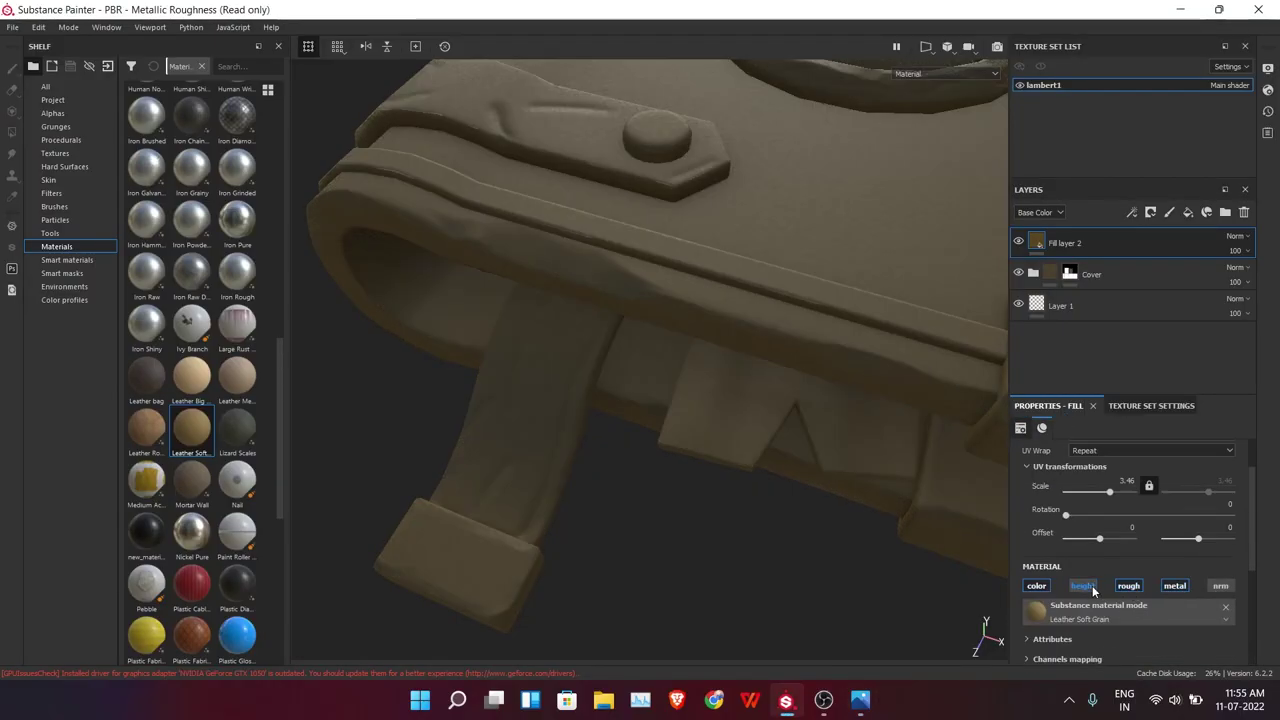
left_click_drag(680, 390, 811, 325, "alt")
right_click_drag(811, 325, 846, 296, "alt")
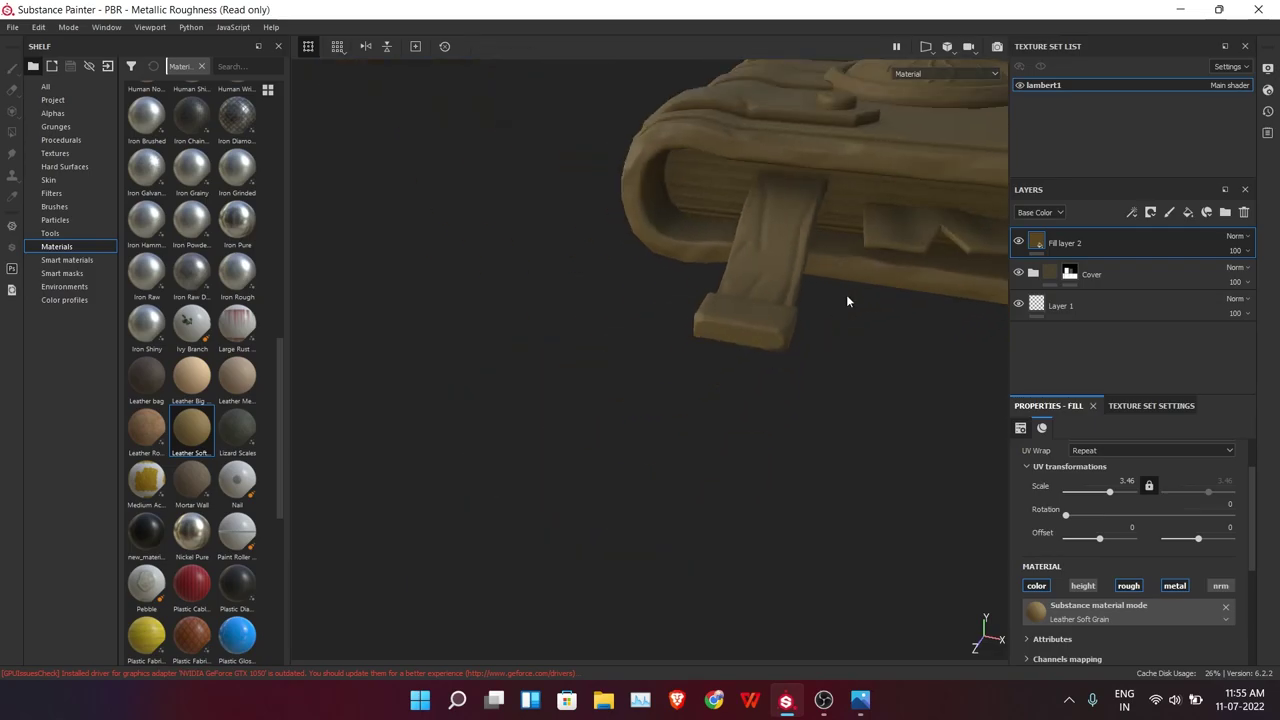
left_click_drag(846, 296, 666, 377, "alt")
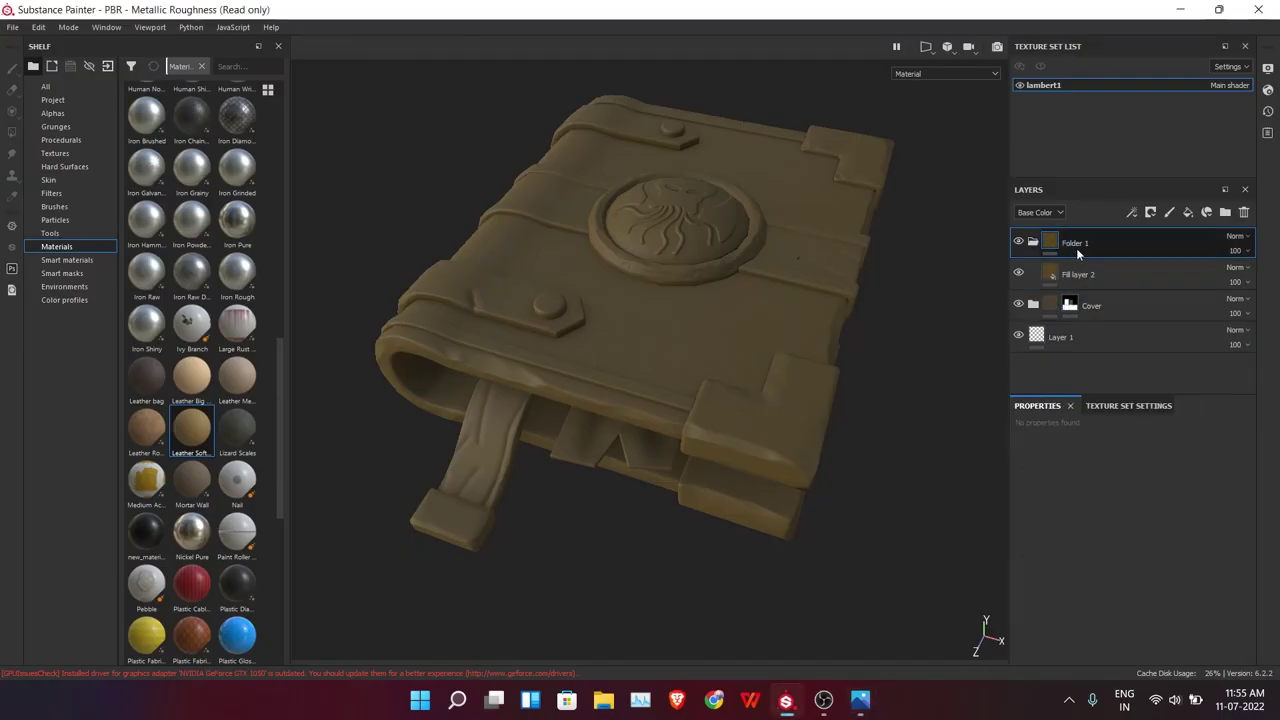
Add Folder 1, shift the strap fill's colour to orange-brown, and move it into Folder 1
right_click(1076, 248)
left_click(1130, 400)
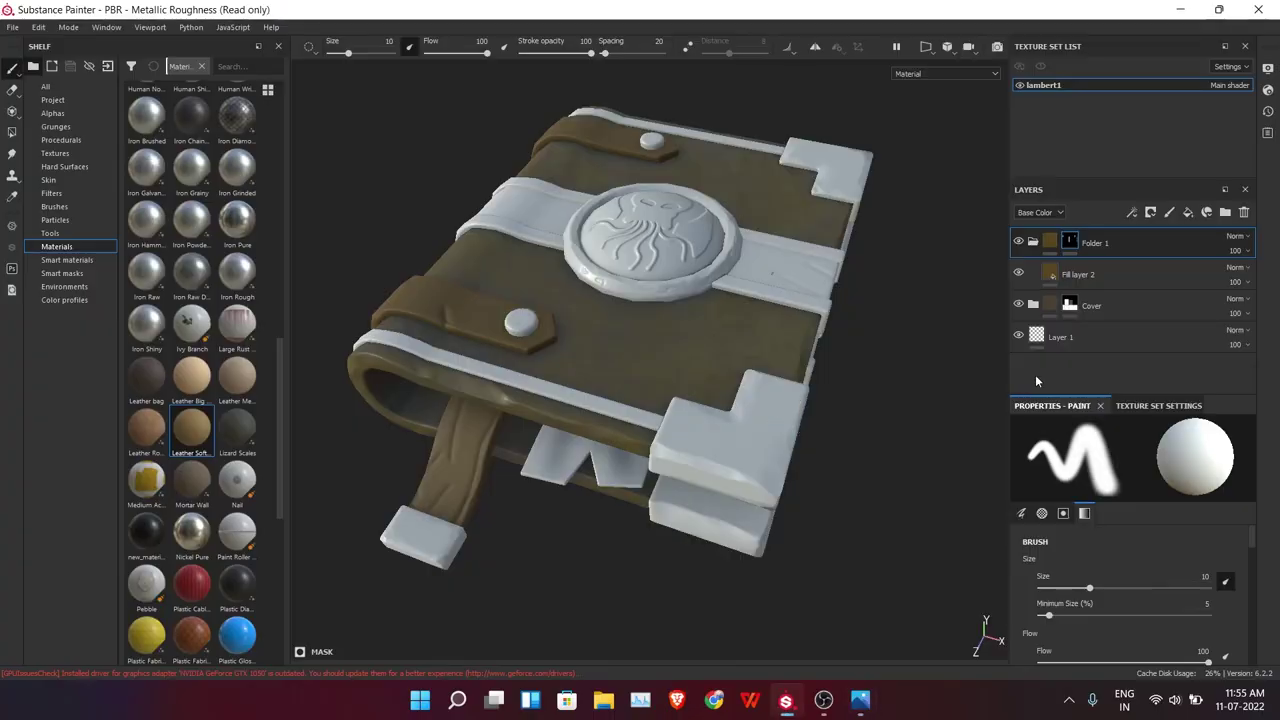
left_click(1078, 274)
left_click(1148, 578)
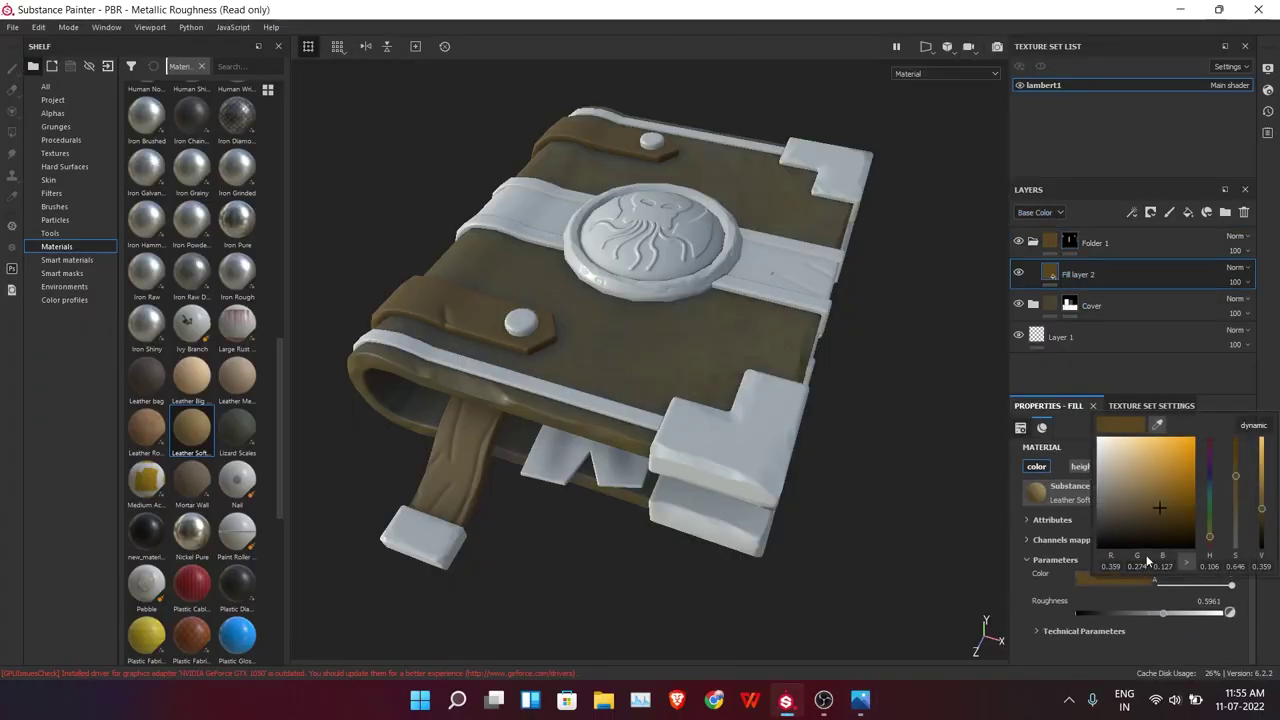
left_click_drag(1143, 528, 1196, 506)
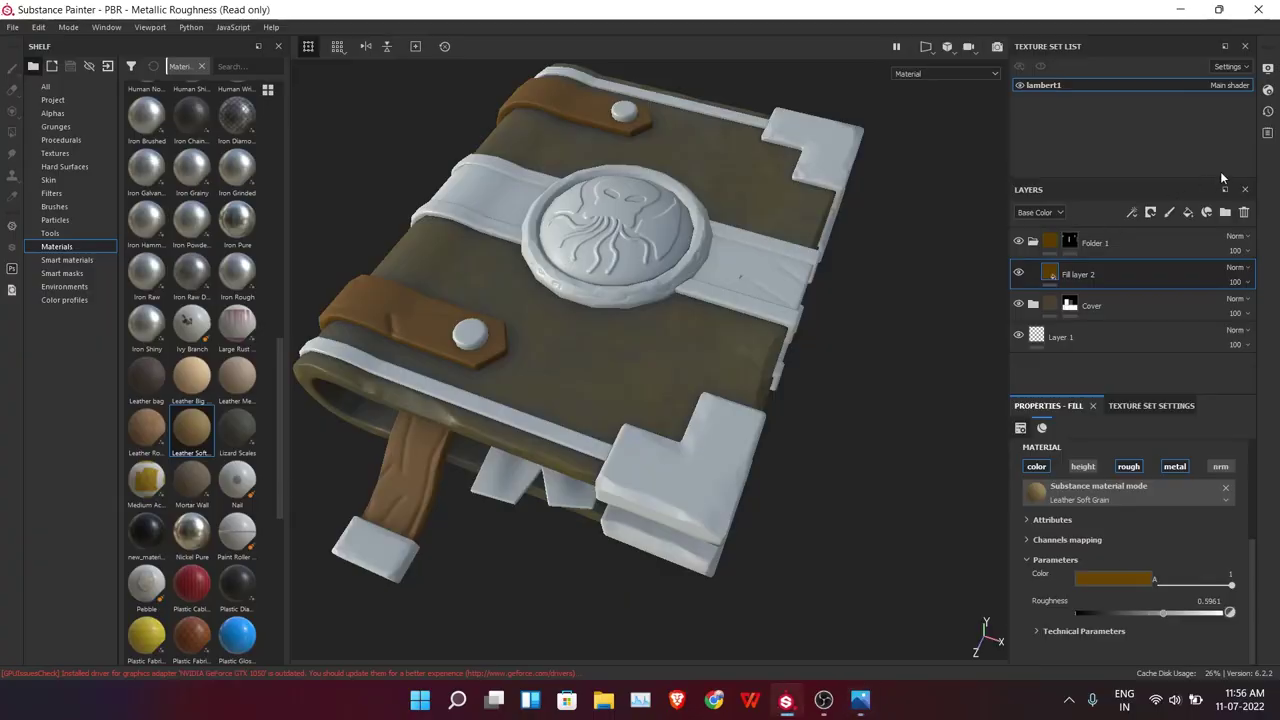
left_click_drag(1078, 274, 1118, 248)
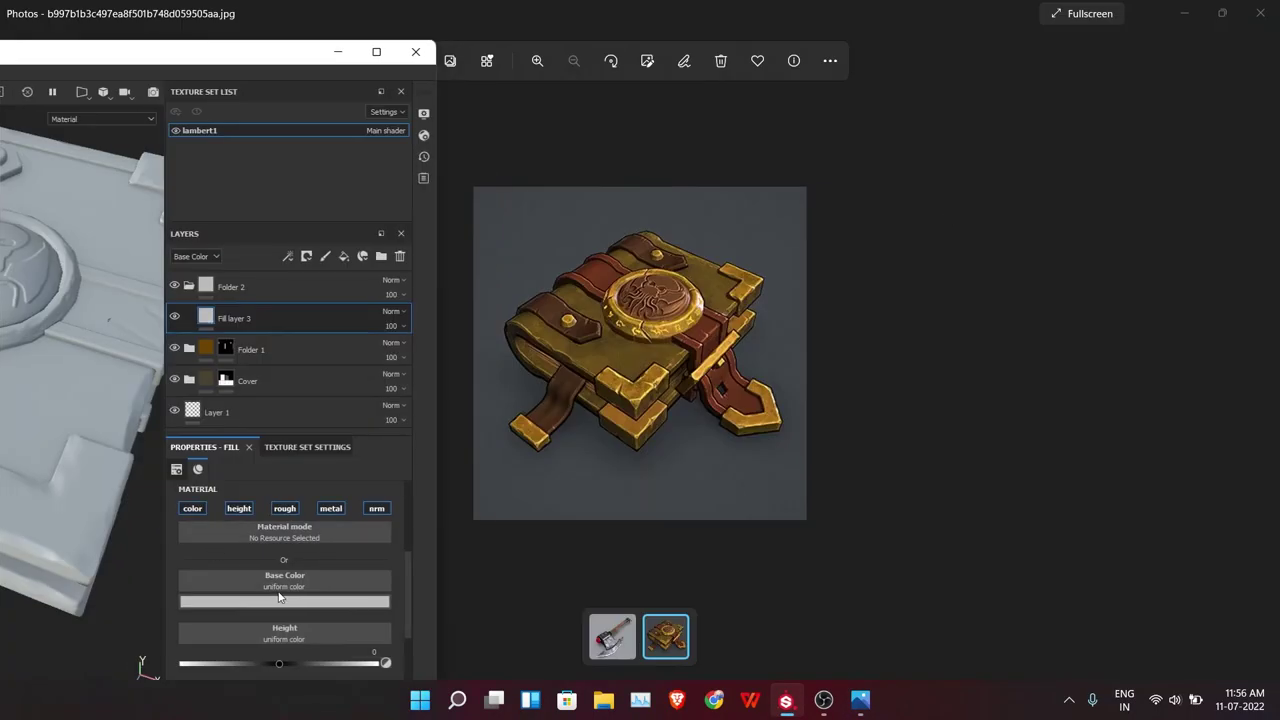
Sample gold from the reference, push it toward orange, and raise the fill's metallic value
left_click(279, 599)
left_click(353, 449)
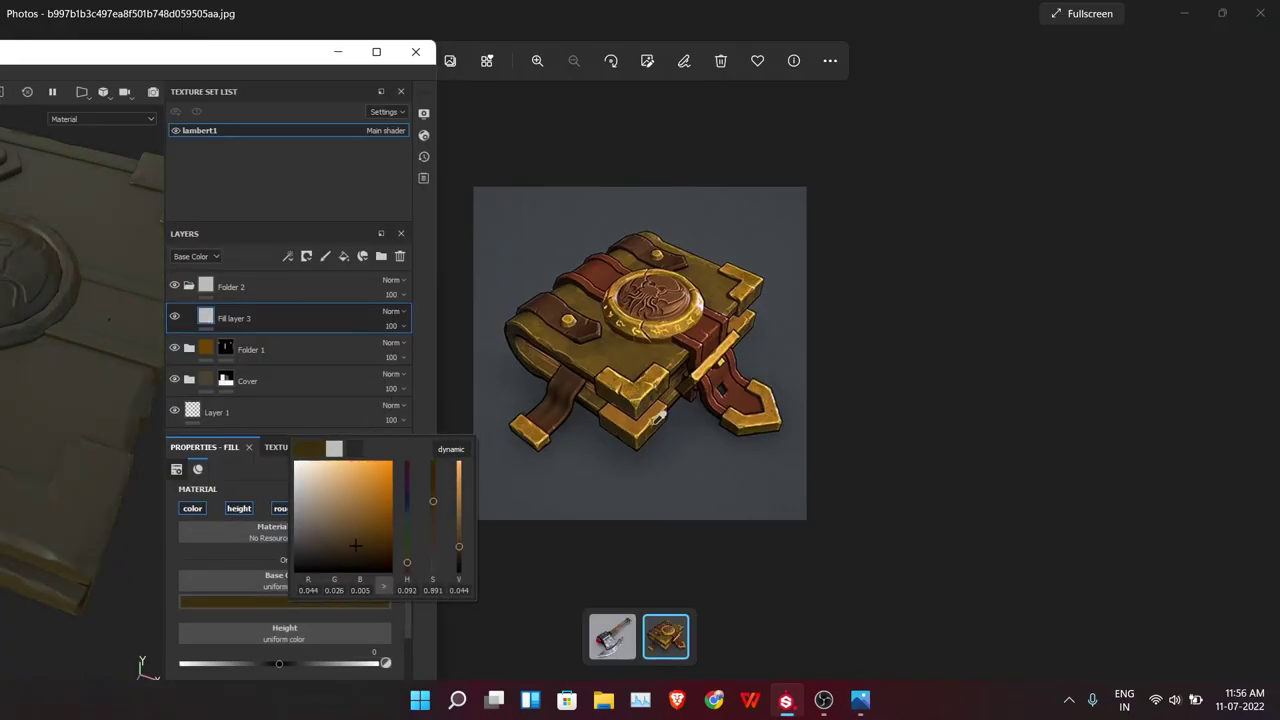
left_click_drag(354, 495, 380, 470)
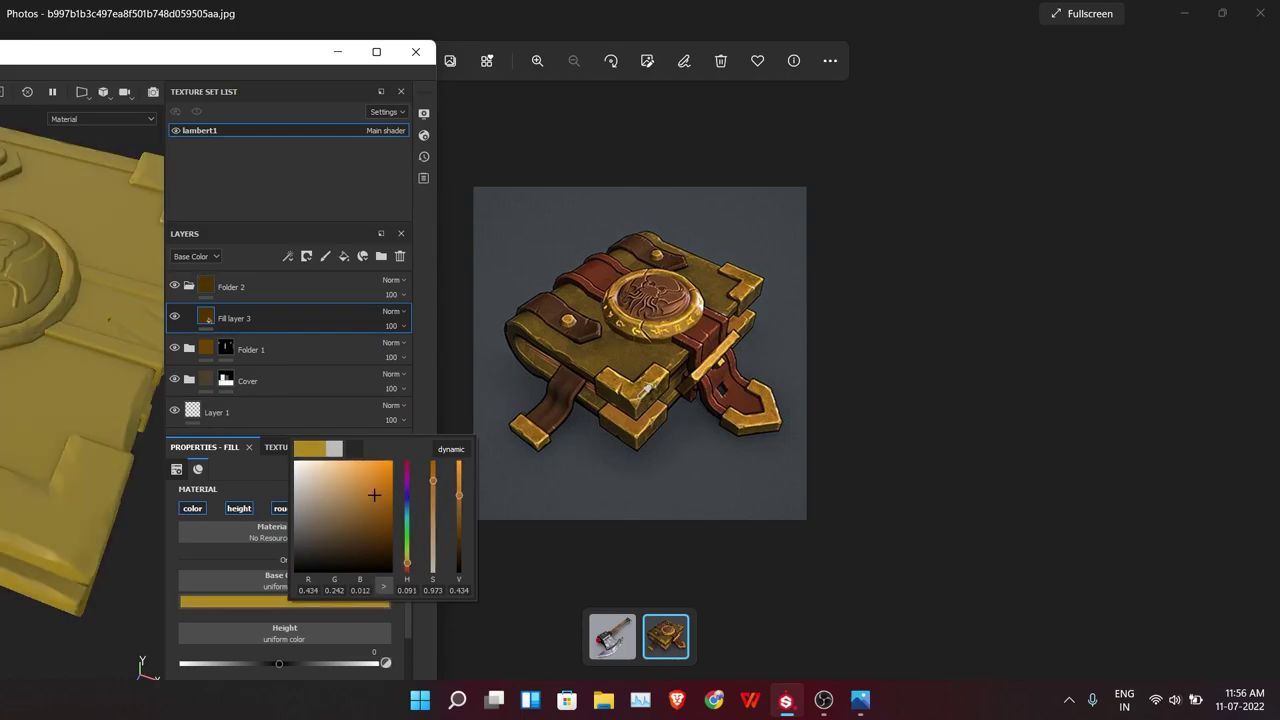
left_click(376, 51)
scroll(1128, 494, "down", 3)
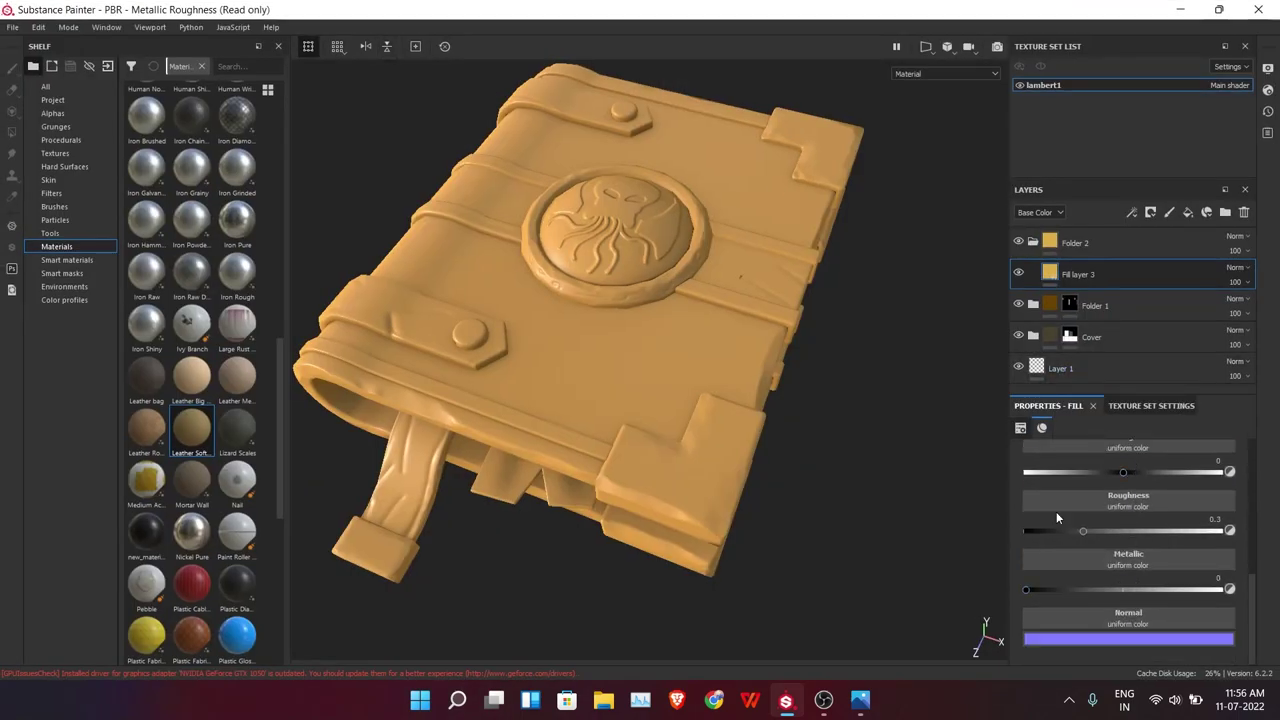
left_click_drag(842, 500, 728, 398, "alt")
left_click_drag(1025, 589, 1147, 589)
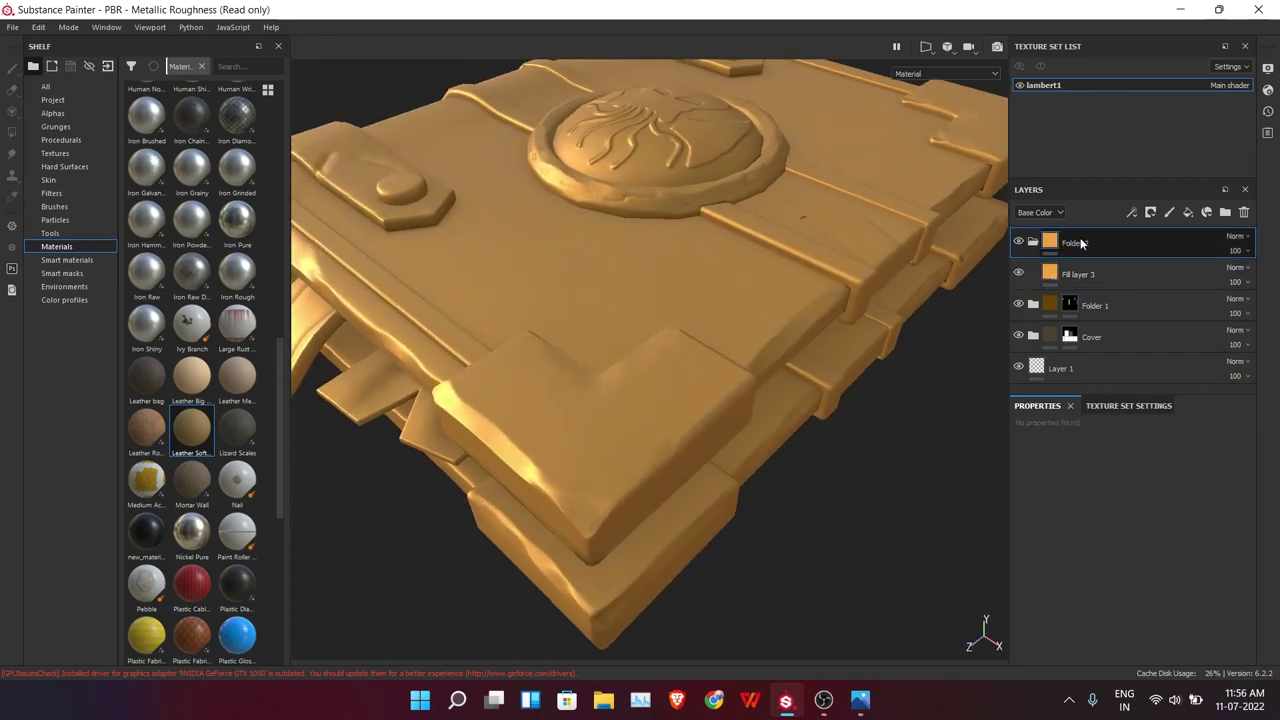
Black-mask Folder 2, polygon-fill the corner pieces and medallion rim, and duplicate Fill layer 3
right_click(1080, 242)
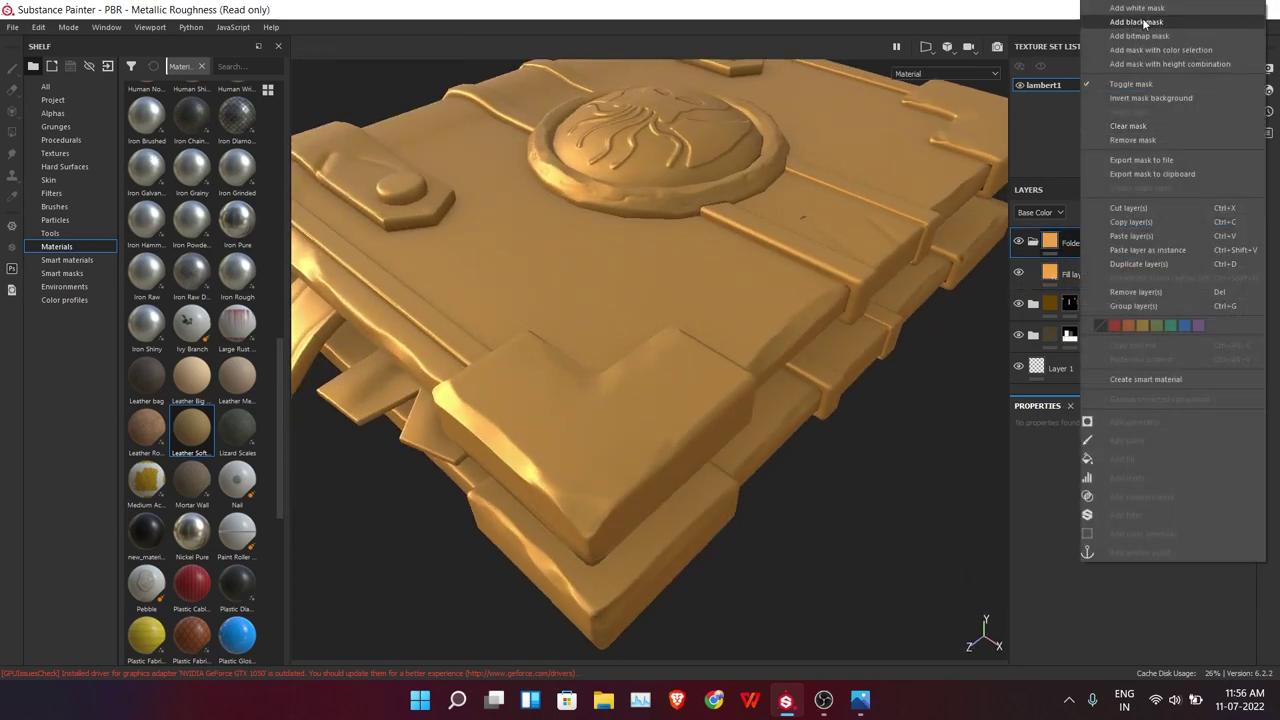
left_click(1130, 126)
key("4")
left_click(646, 514)
mouse_move(646, 514)
left_mouse_down("alt")
mouse_move(779, 233)
mouse_move(739, 426)
left_mouse_up("alt")
key("1")
scroll(739, 426, "up", 5)
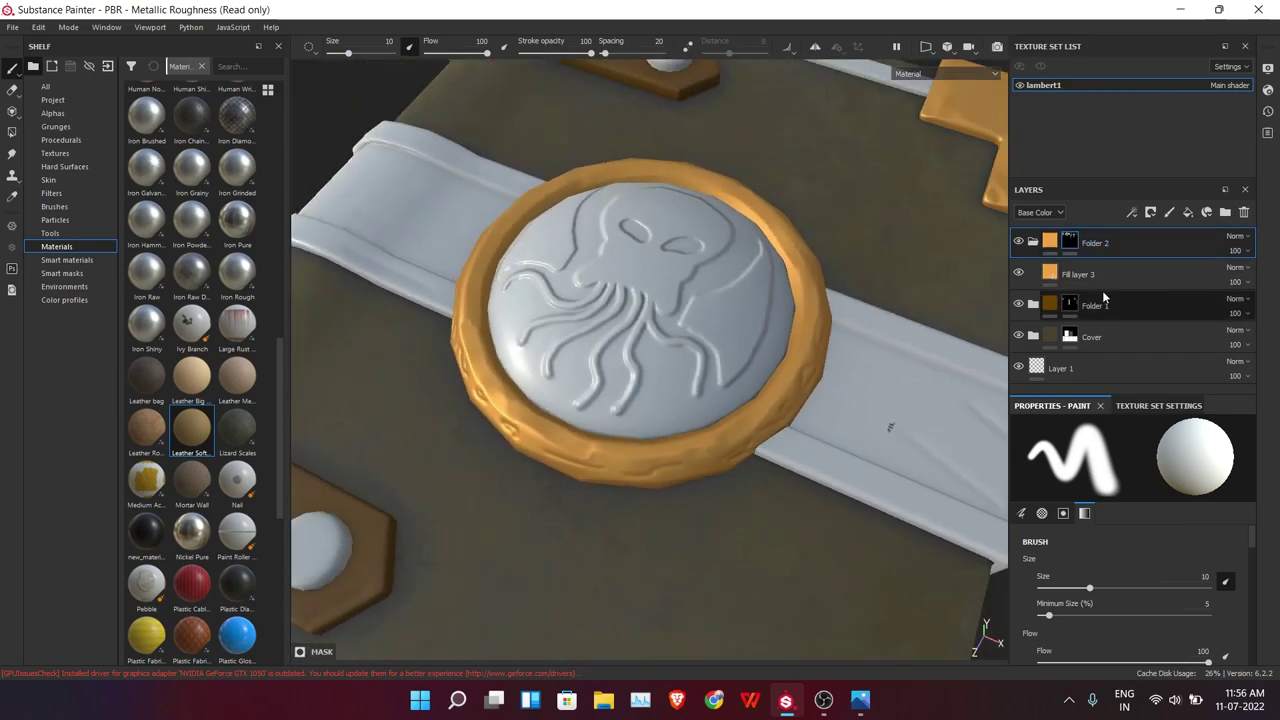
left_click(1102, 285)
left_click(1188, 212)
scroll(1124, 500, "up", 5)
Give the top Fill layer 3 a black mask with a Metal Edge Wear generator
left_click(1126, 531)
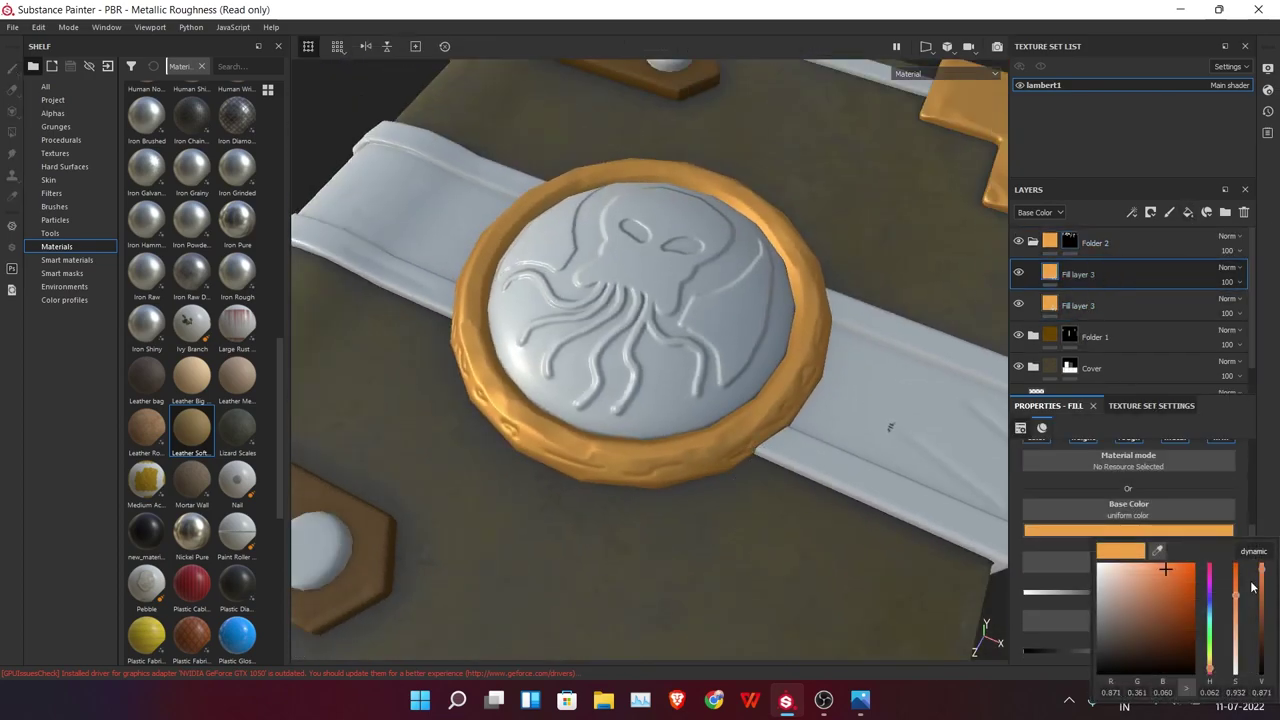
left_click_drag(1238, 578, 1236, 576)
right_click(1090, 270)
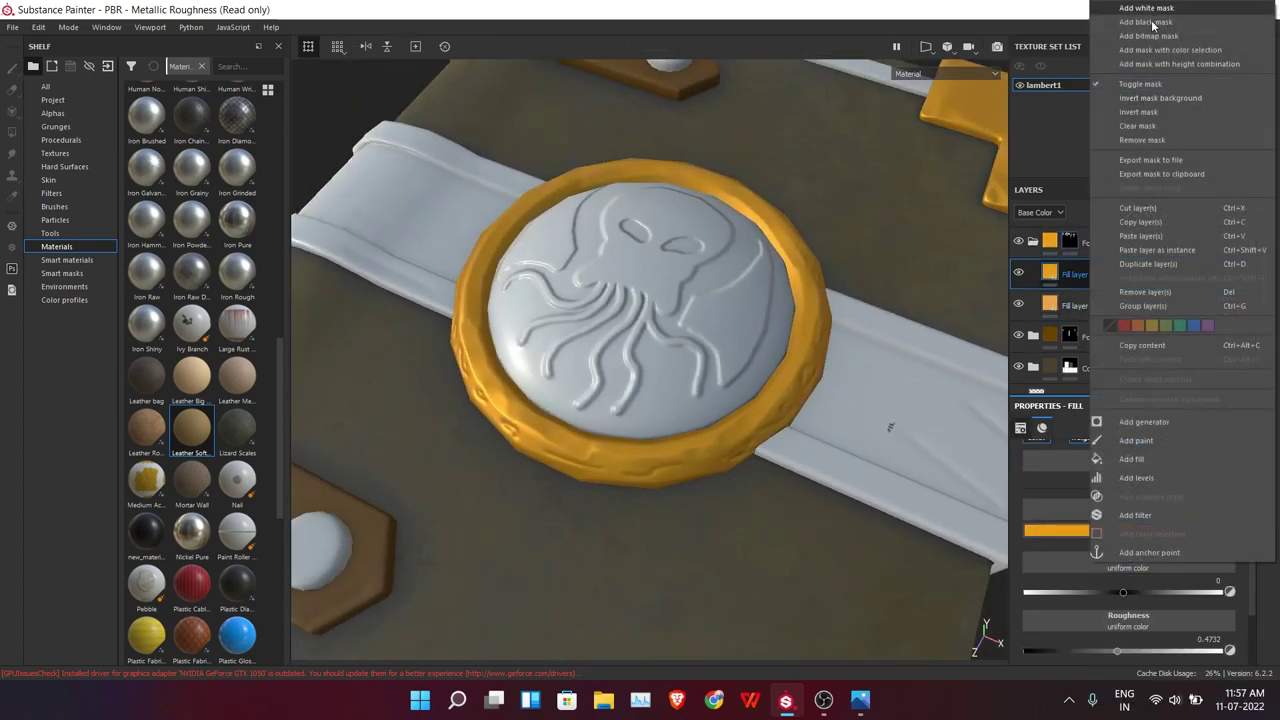
right_click(1071, 276)
left_click(1150, 546)
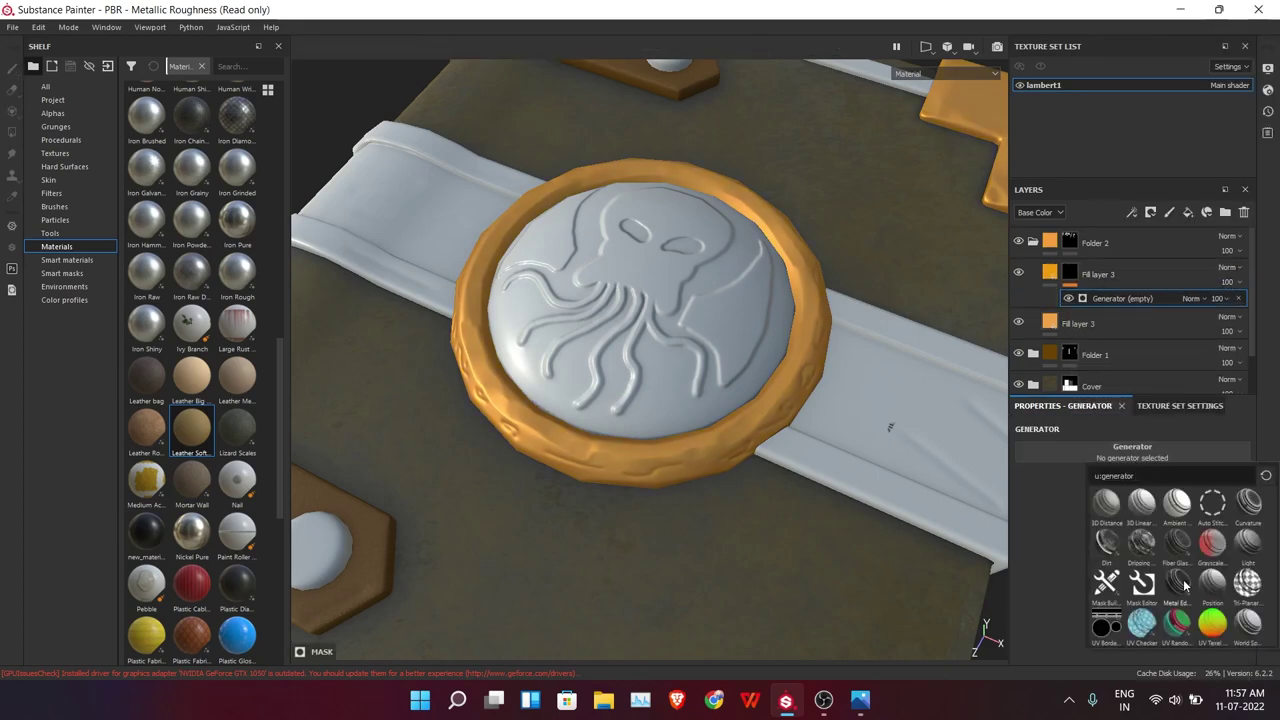
left_click(1185, 585)
left_click_drag(808, 525, 585, 487, "alt")
scroll(560, 477, "up", 3)
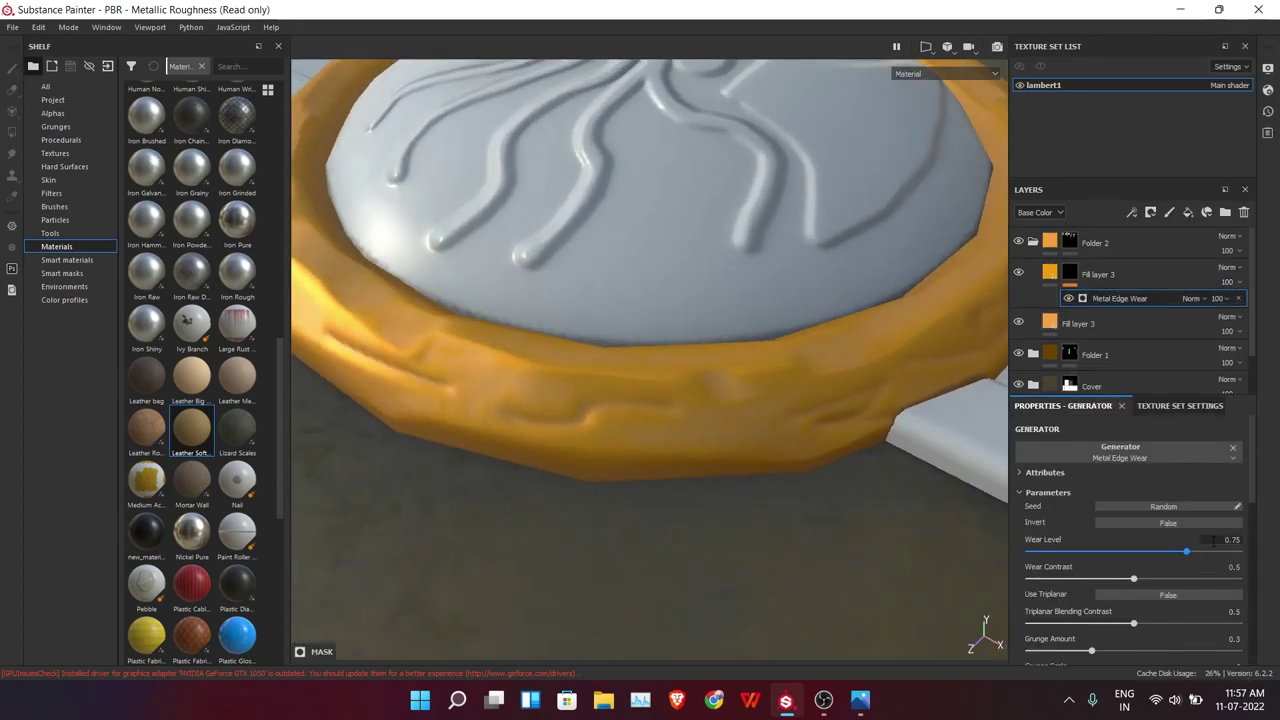
Darken the lower Fill layer 3 copy to a brown for the worn areas
left_click(1093, 338)
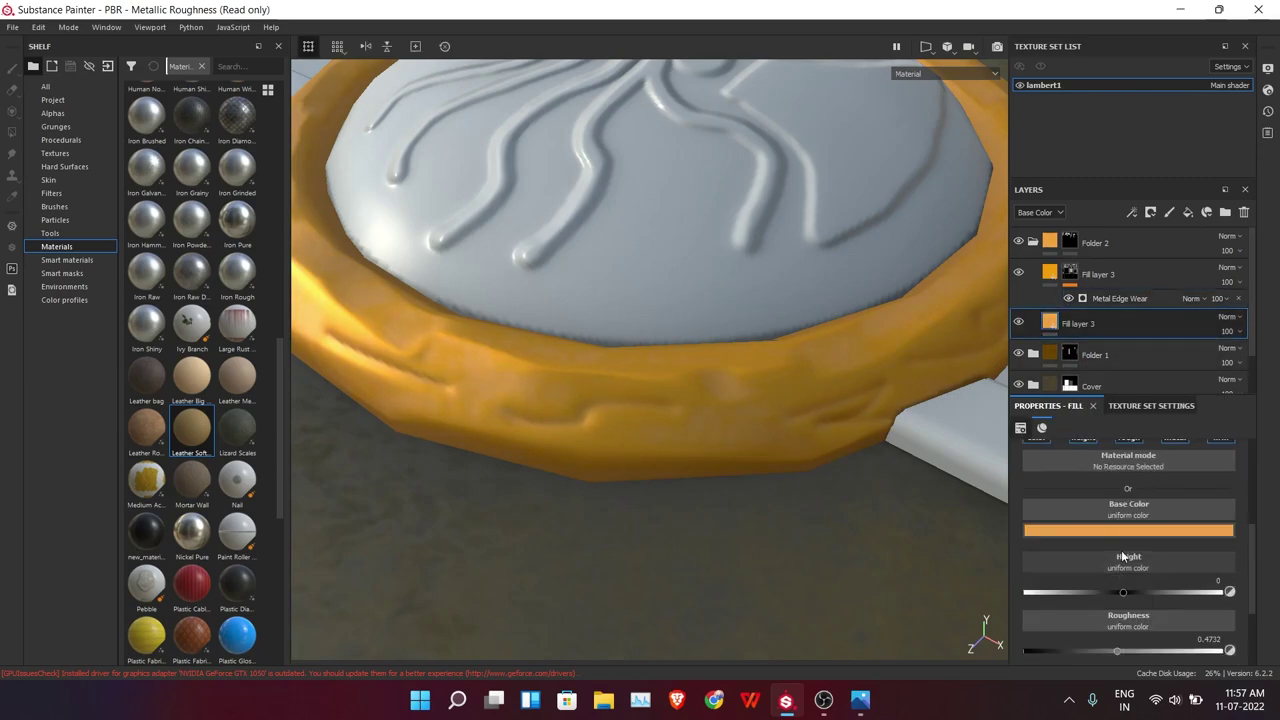
left_click(1121, 531)
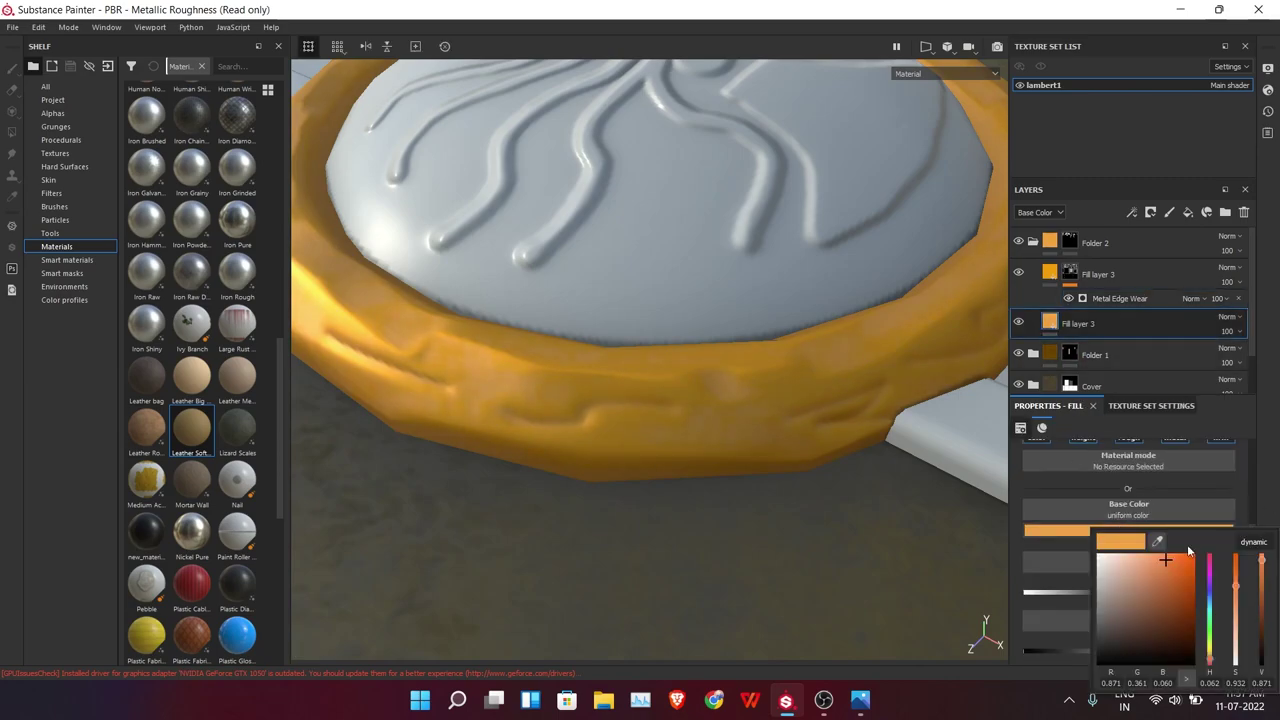
left_click(1238, 603)
left_click(1192, 635)
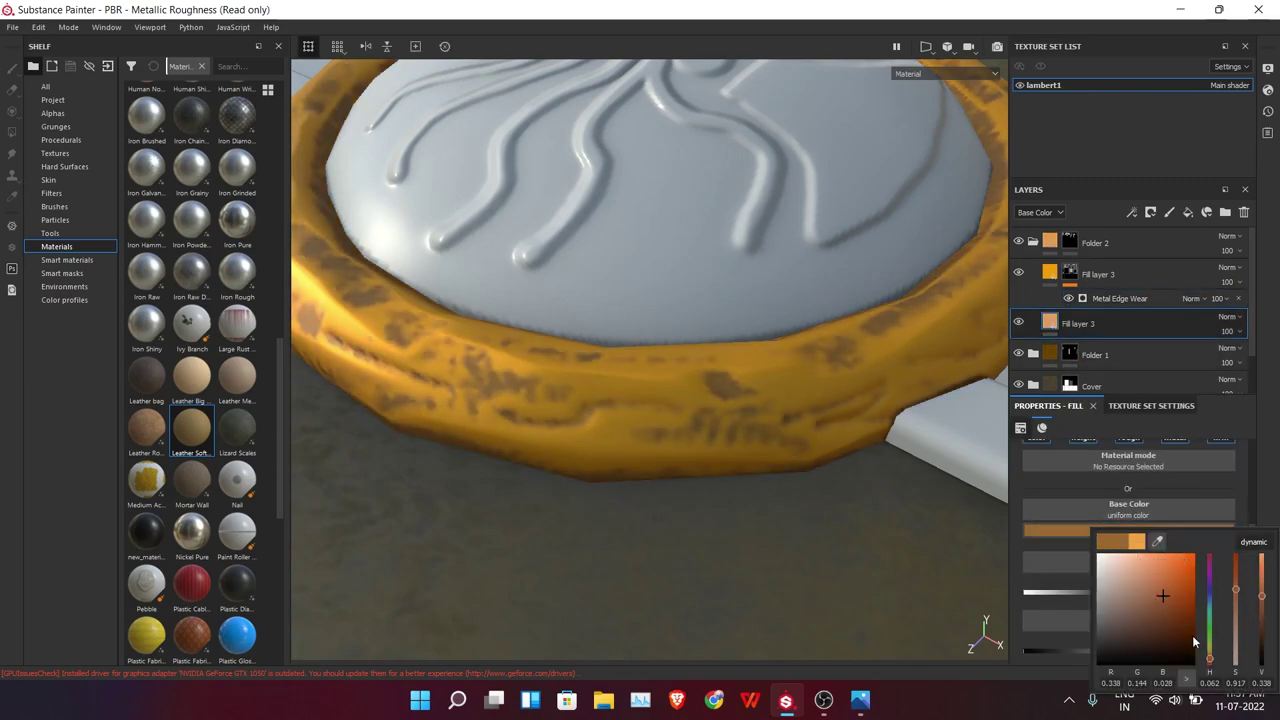
left_click(730, 414)
scroll(730, 414, "down", 5)
scroll(788, 347, "up", 1)
left_click(1081, 529)
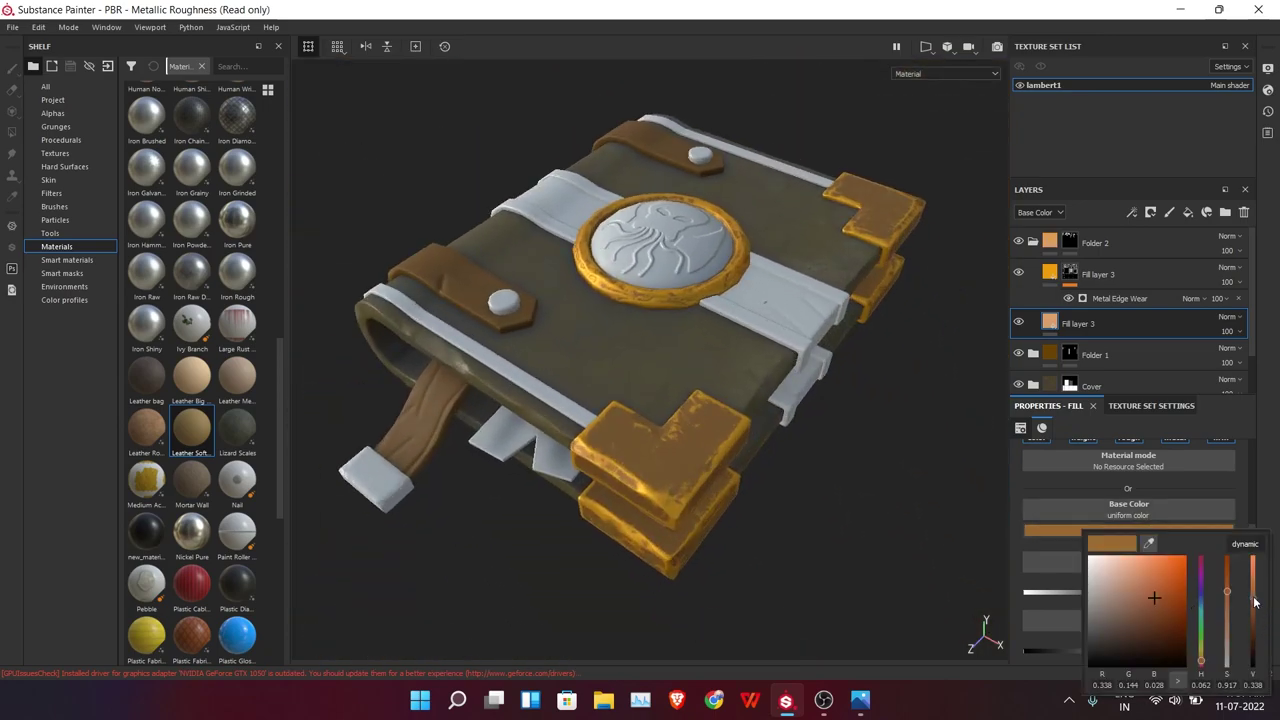
left_click(1254, 588)
left_click(762, 372)
mouse_move(762, 372)
left_mouse_down("alt")
mouse_move(825, 315)
mouse_move(718, 350)
left_mouse_up("alt")
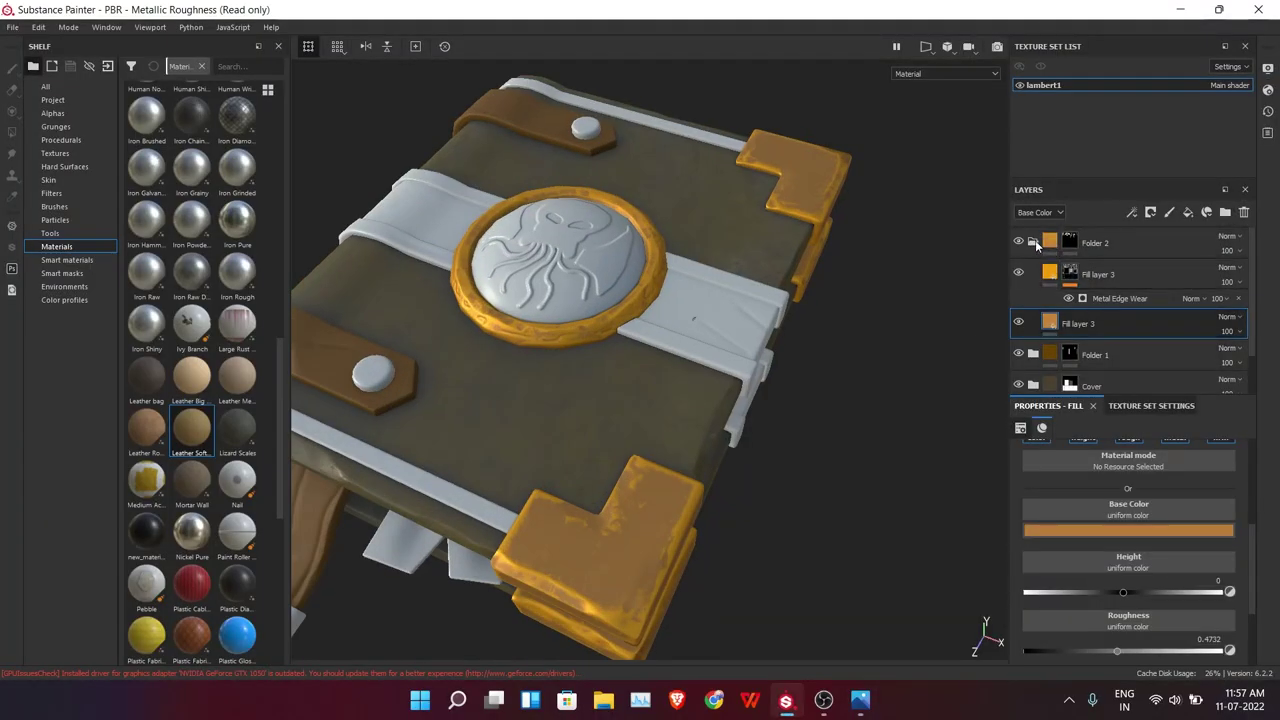
Polygon-fill the strap studs into Folder 2's gold mask and duplicate red Fill layer 4
left_click(1078, 274)
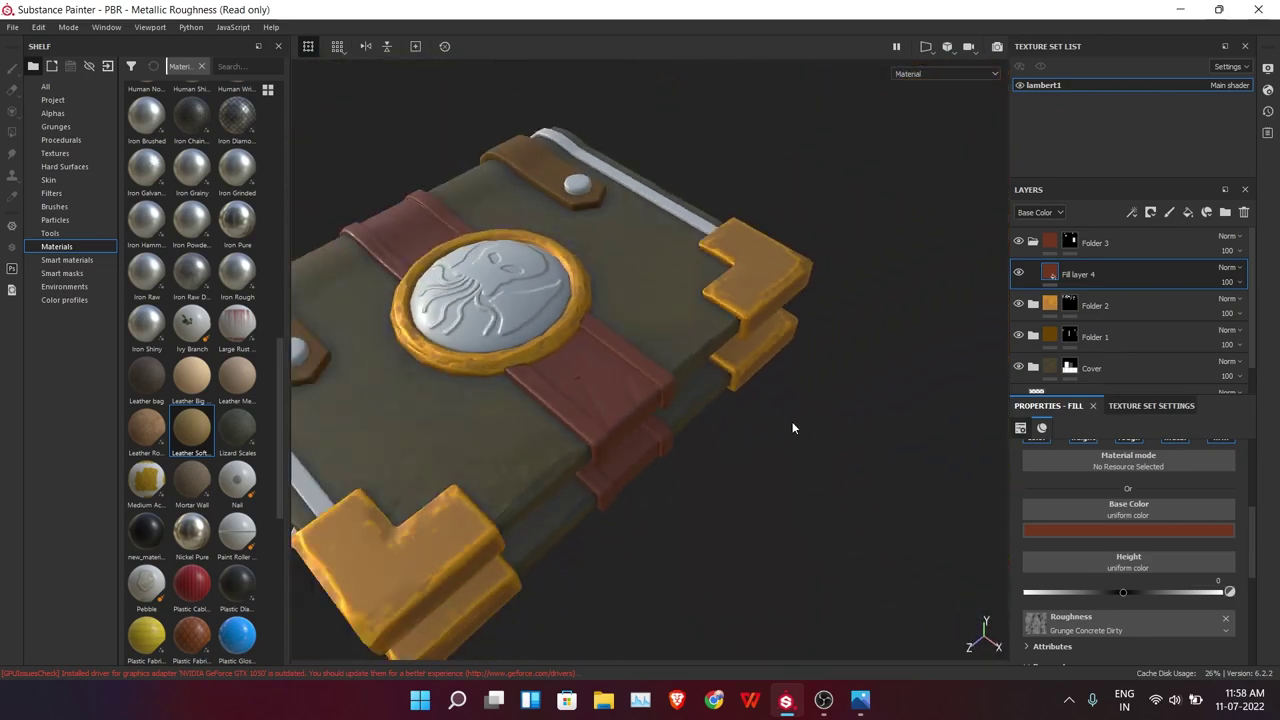
left_click_drag(792, 421, 763, 475, "alt")
mouse_move(697, 427)
left_mouse_down("alt")
mouse_move(814, 392)
mouse_move(860, 347)
mouse_move(749, 429)
mouse_move(757, 337)
mouse_move(806, 354)
mouse_move(767, 492)
mouse_move(777, 384)
mouse_move(800, 430)
mouse_move(677, 364)
mouse_move(744, 428)
mouse_move(732, 510)
mouse_move(613, 428)
left_mouse_up("alt")
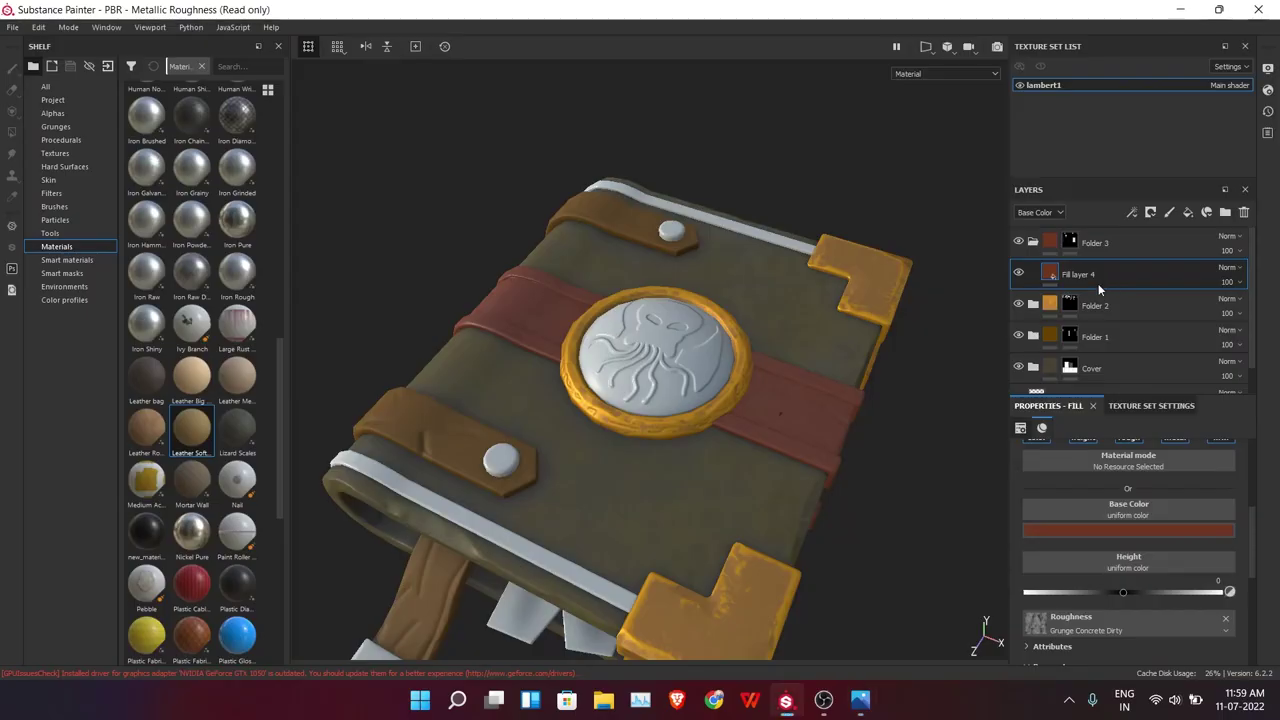
left_click(1070, 305)
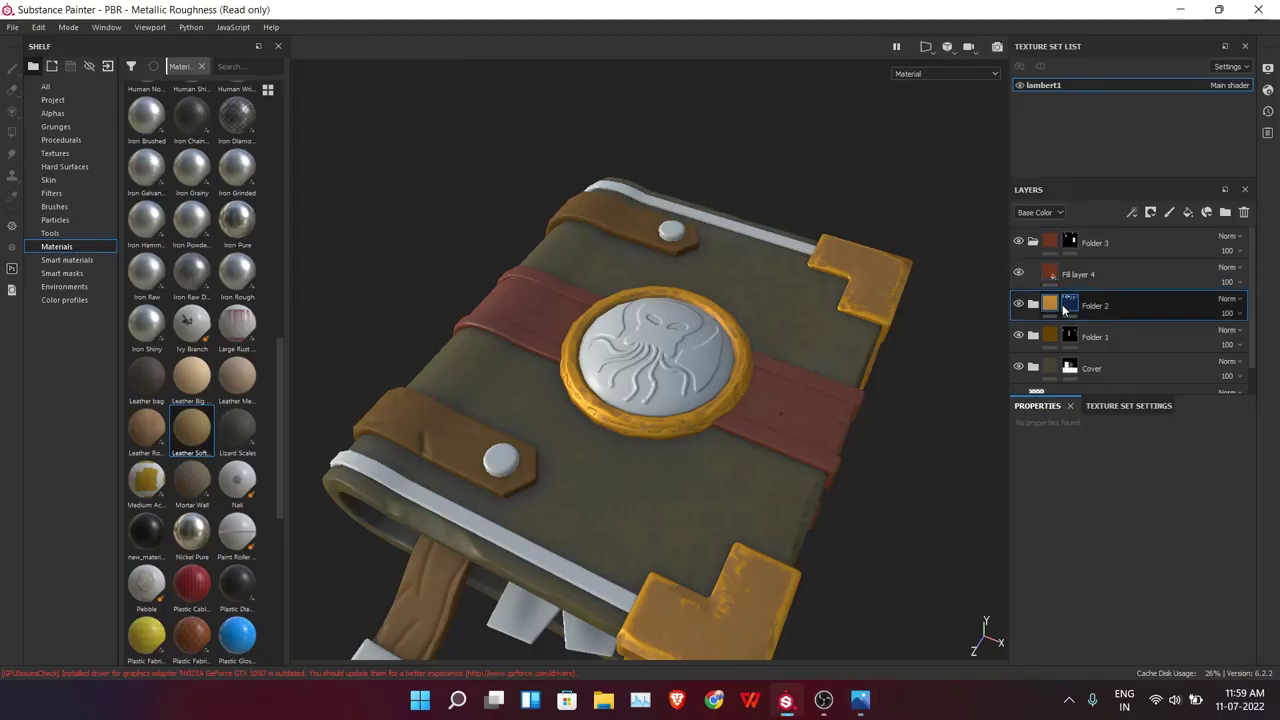
left_click(11, 134)
key("1")
left_click_drag(600, 400, 700, 390, "alt")
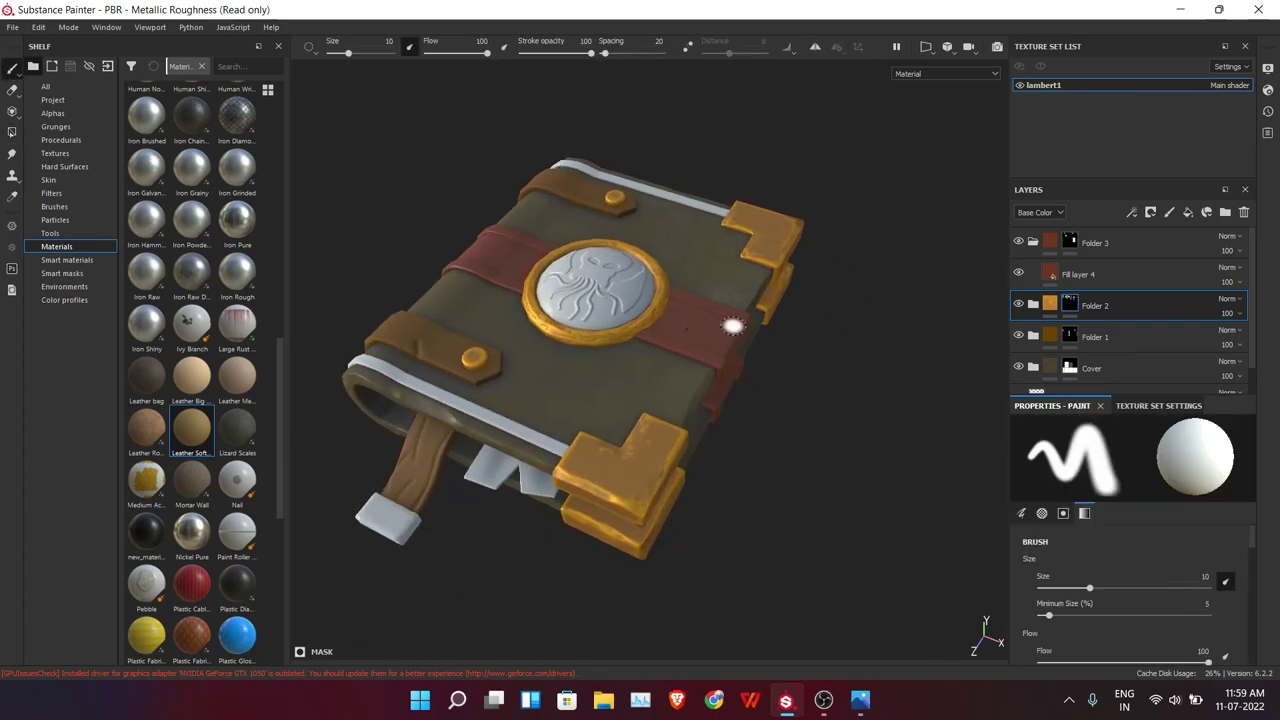
left_click(1060, 272)
Darken one Fill layer 4 copy and give the top copy a black mask with Metal Edge Wear
left_click(1128, 530)
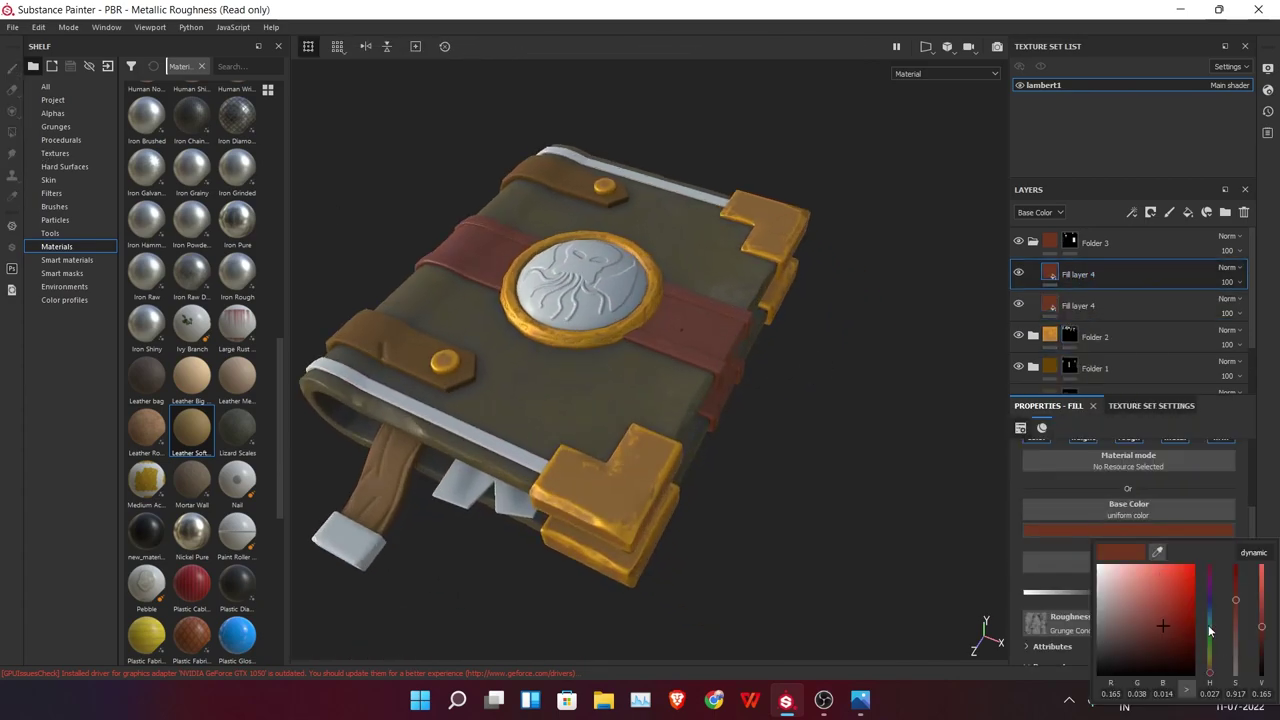
right_click(1134, 330)
right_click(1115, 328)
left_click(1127, 532)
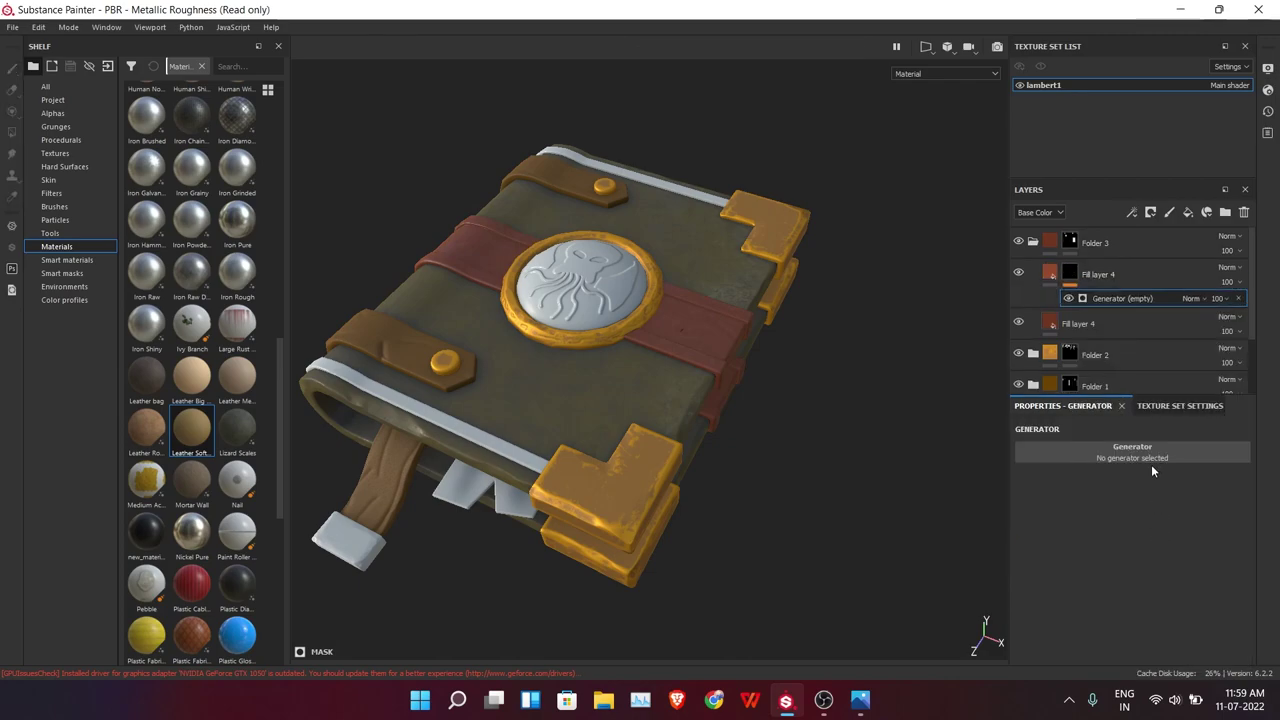
left_click(1151, 464)
left_click(1186, 594)
scroll(840, 418, "down", 2)
Preview the base color channel, inspect the straps, and compare the book with the reference photo
left_click(913, 77)
left_click(918, 111)
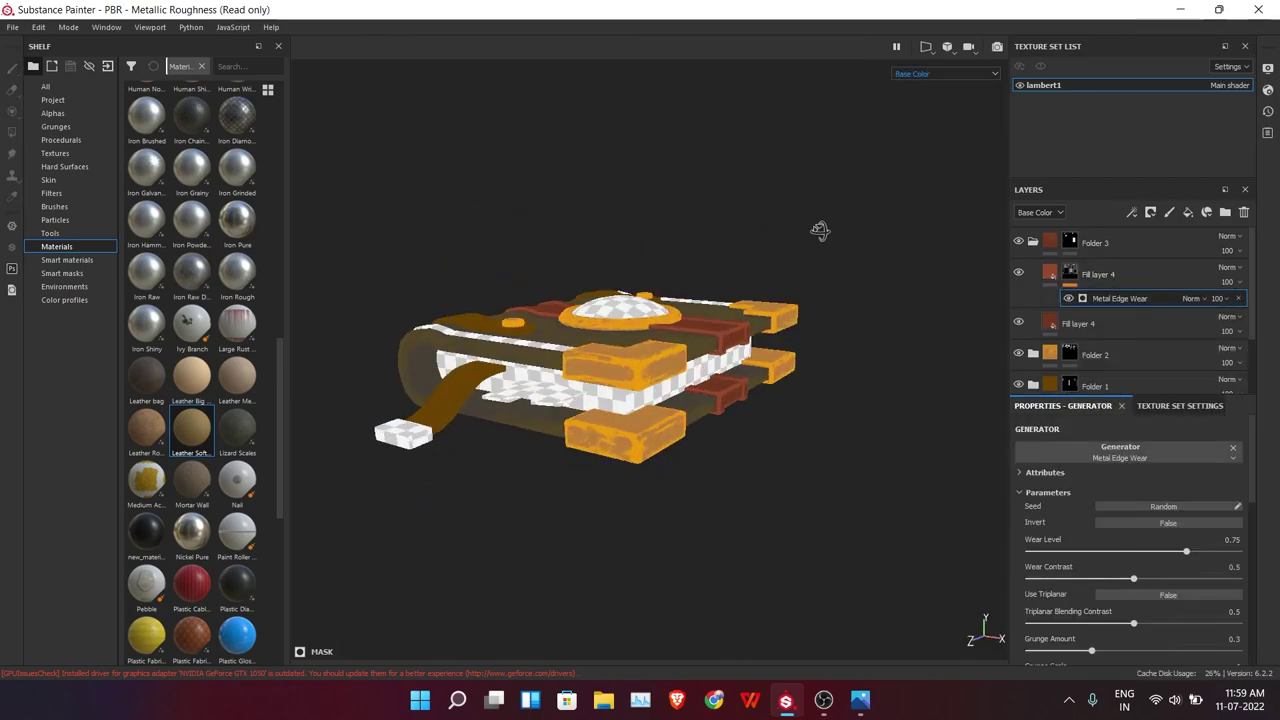
left_click_drag(700, 300, 828, 363, "alt")
left_click(945, 73)
left_click(914, 93)
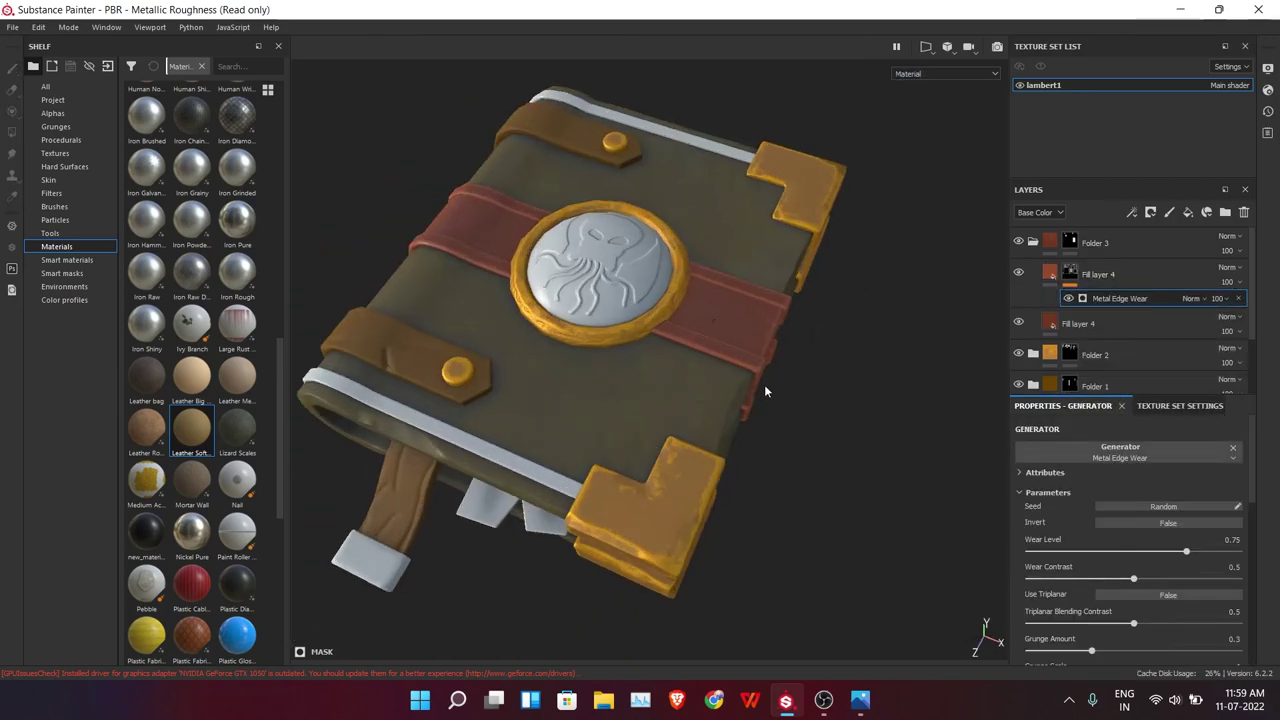
left_click_drag(762, 408, 655, 394, "alt")
key("f")
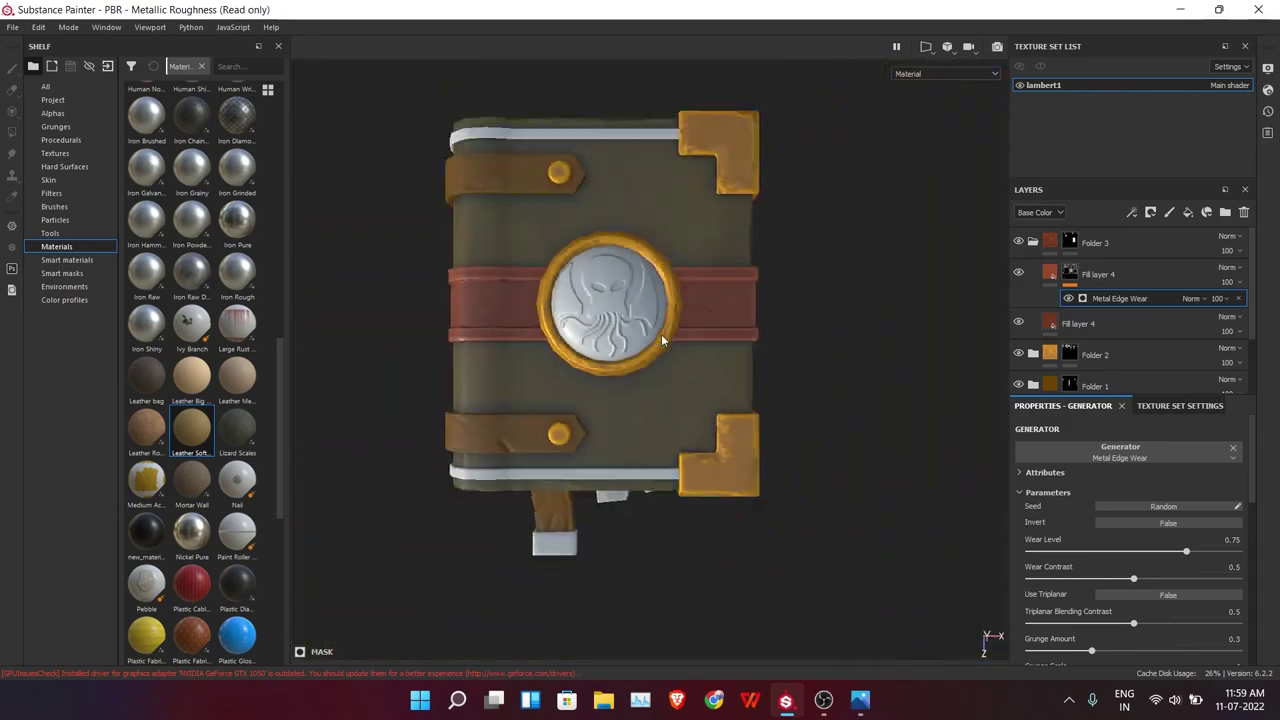
left_click_drag(661, 334, 1077, 303, "alt")
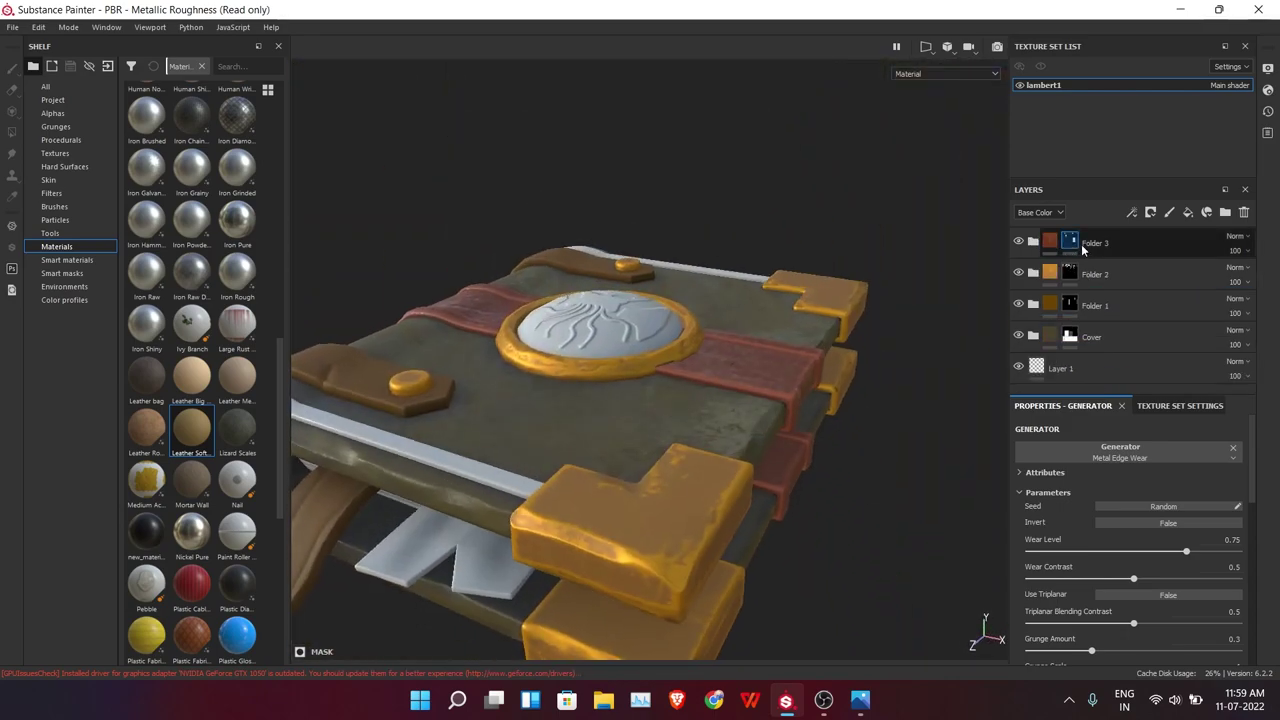
mouse_move(849, 414)
left_mouse_down("alt")
mouse_move(672, 366)
mouse_move(744, 366)
mouse_move(892, 530)
left_mouse_up("alt")
key("alt+Tab")
key("alt+Tab")
key("alt+Tab")
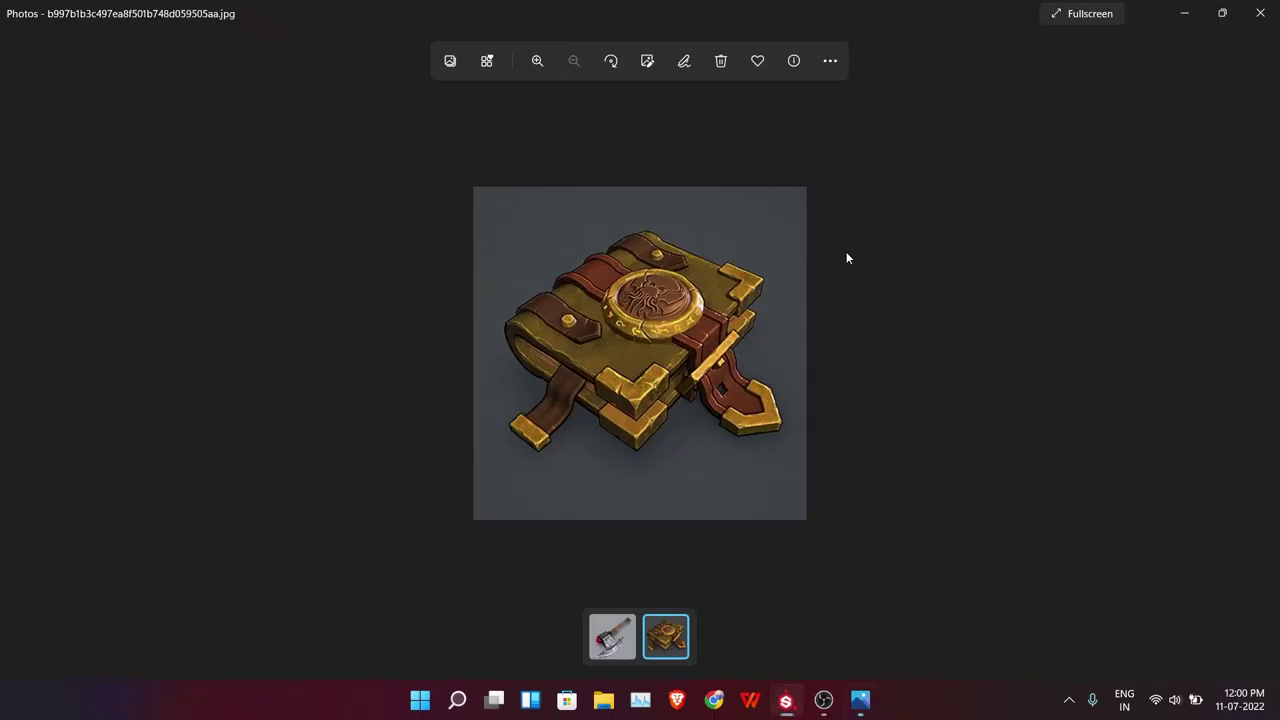
key("alt+Tab")
left_click(1070, 273)
left_click(11, 132)
Create a light grey, rougher page fill layer grouped inside a black-masked folder
key("1")
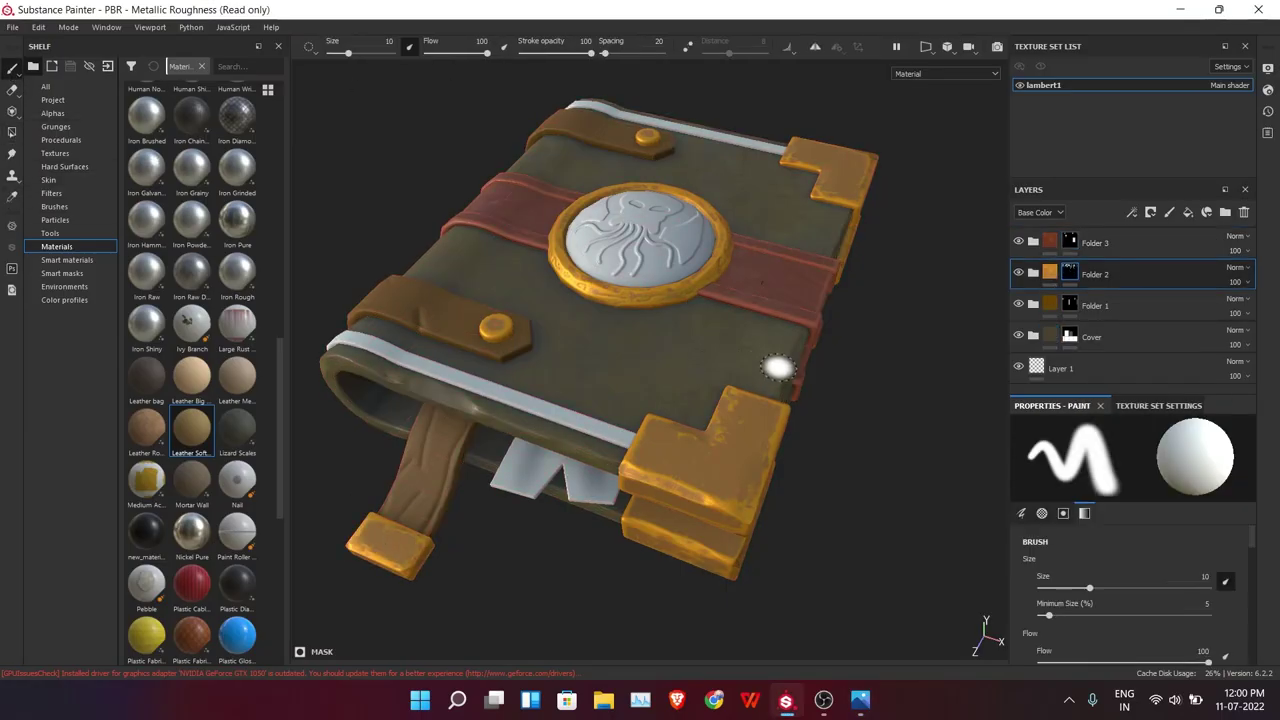
left_click_drag(777, 363, 754, 289, "alt")
left_click(1188, 212)
key("ctrl+g")
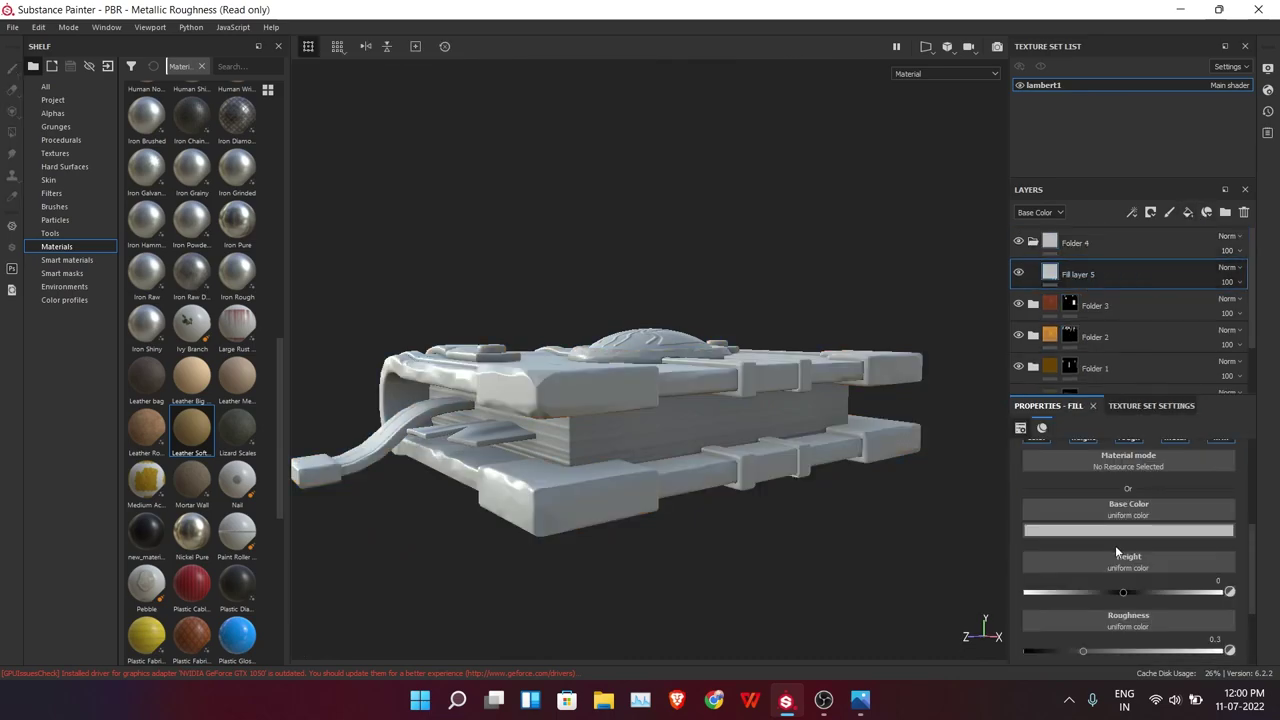
right_click(1085, 245)
left_click(1130, 20)
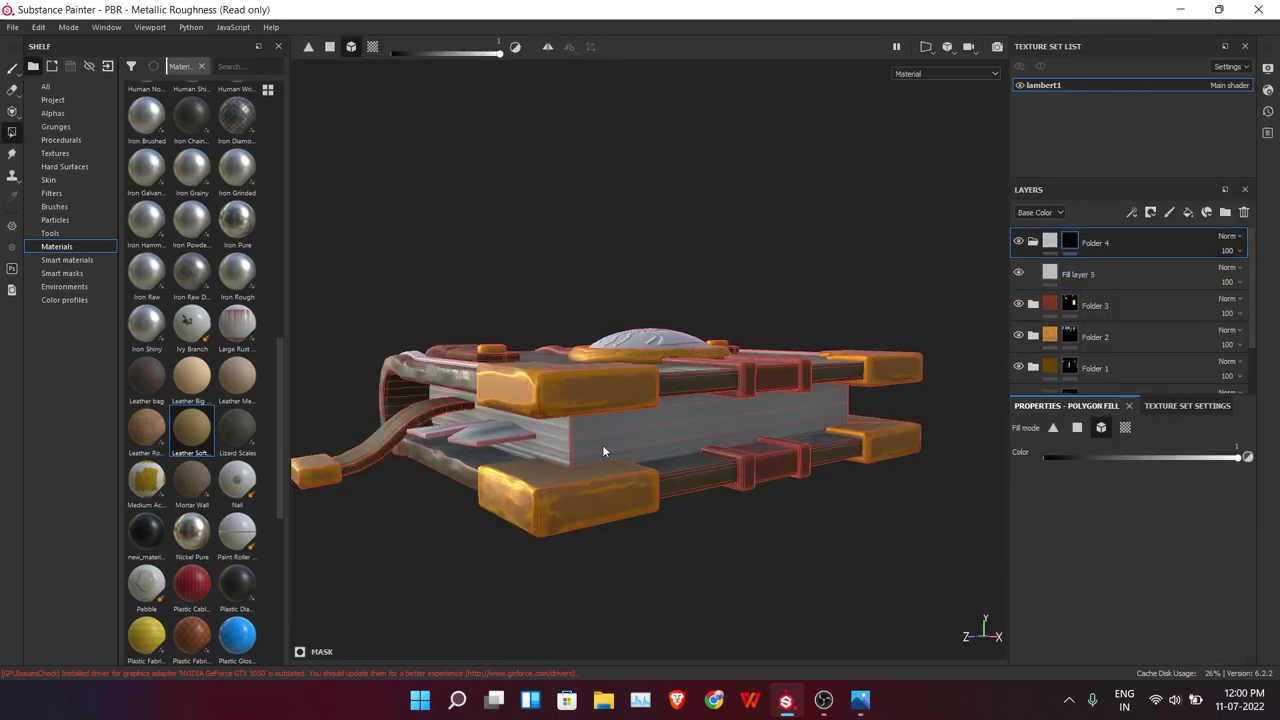
left_click(1115, 280)
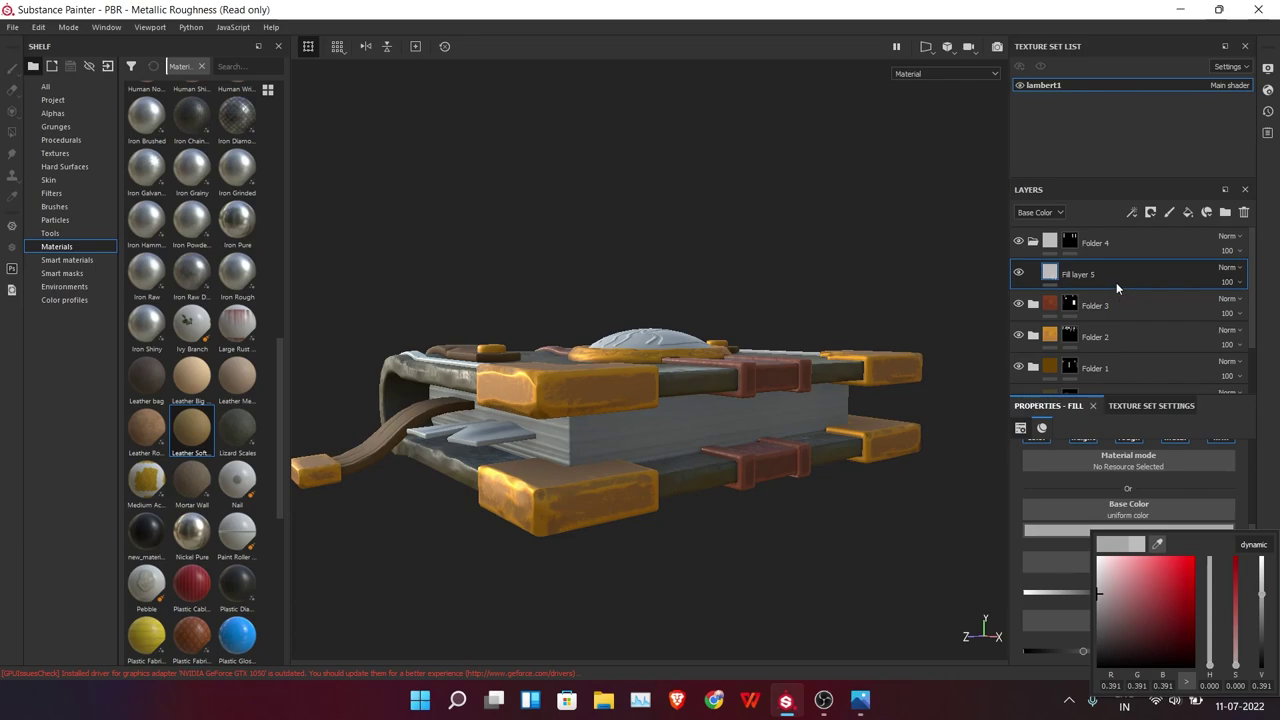
left_click_drag(1083, 651, 1100, 652)
scroll(743, 570, "up", 5)
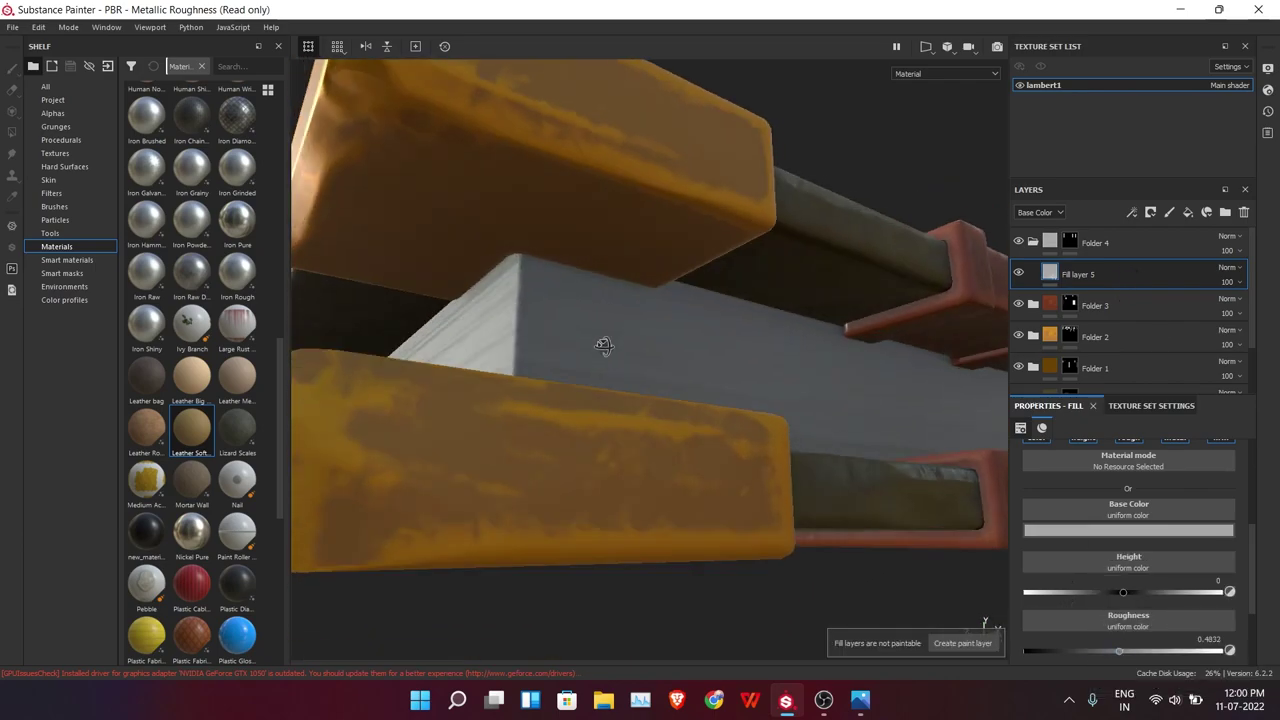
scroll(603, 343, "up", 5)
Duplicate the page fill, darken its colour, and give it an ambient-occlusion-driven black mask
key("ctrl+d")
left_click(1112, 531)
left_click_drag(1105, 600, 1050, 646)
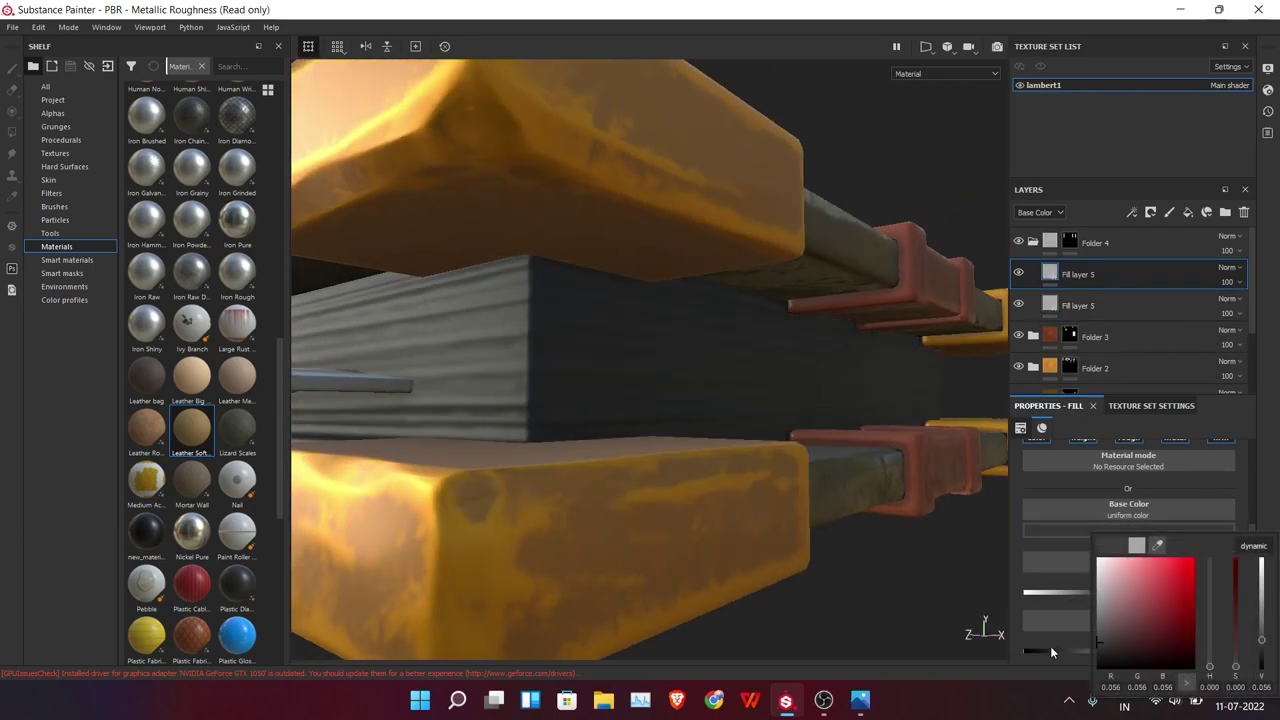
left_click(1093, 275)
right_click(1093, 275)
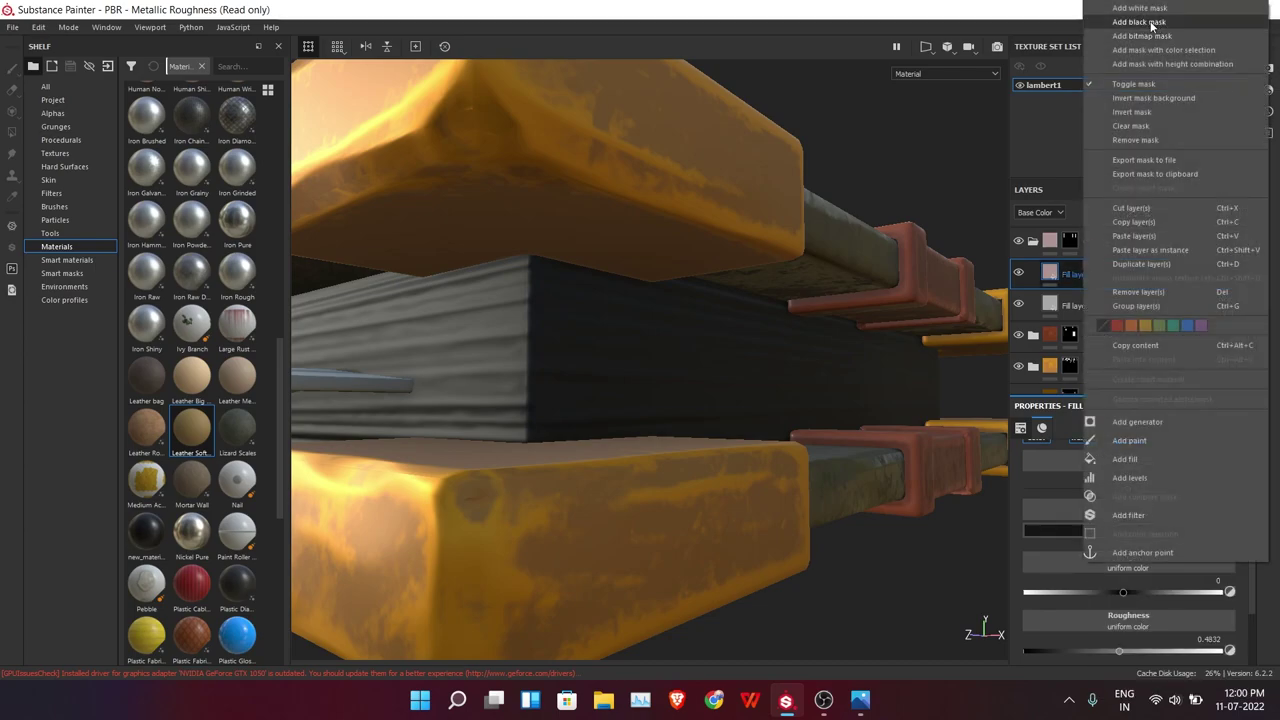
left_click(1124, 21)
left_click(1078, 281)
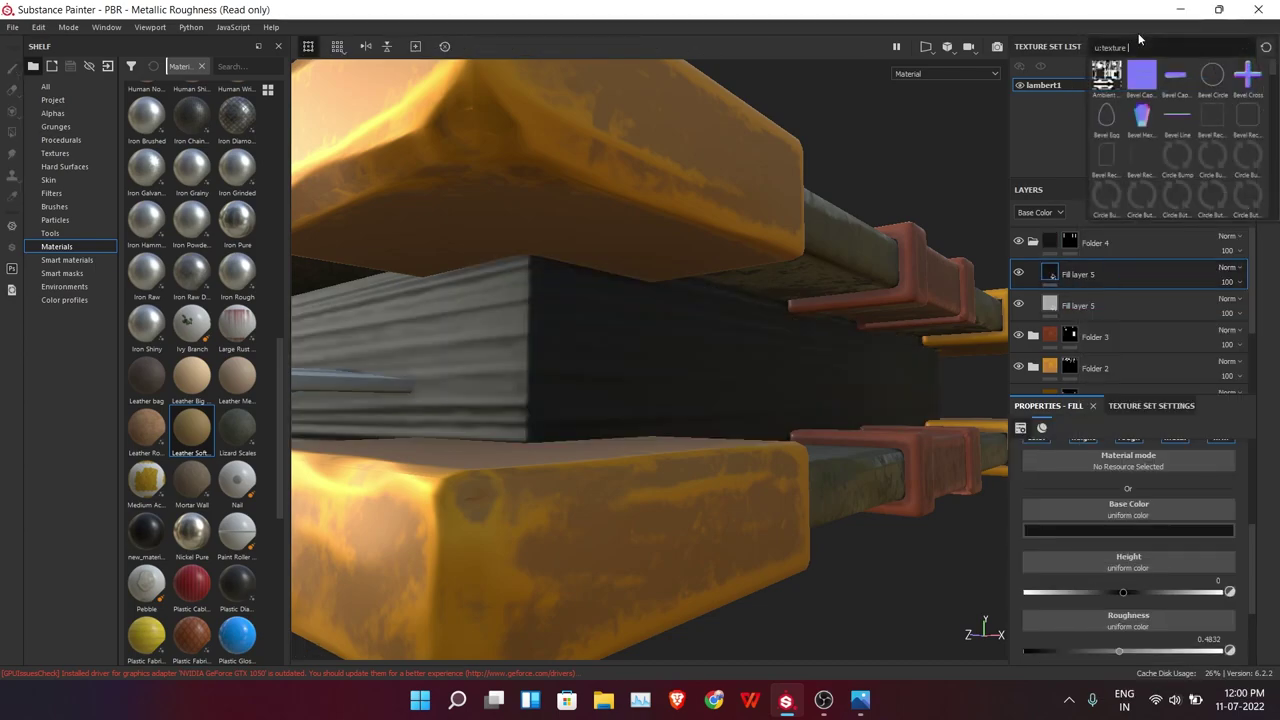
left_click(1107, 77)
Try a Levels adjustment on the dark duplicate's mask fill, then remove it
scroll(1133, 604, "down", 3)
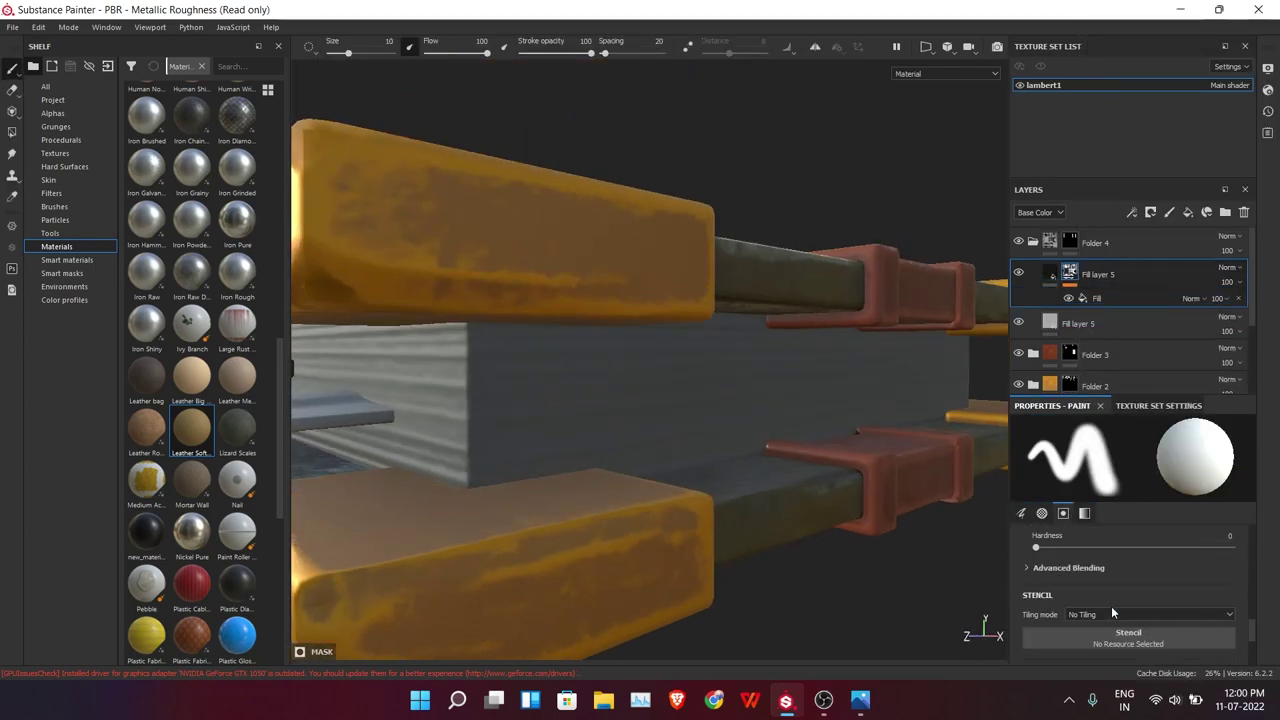
left_click(1100, 298)
right_click(1110, 296)
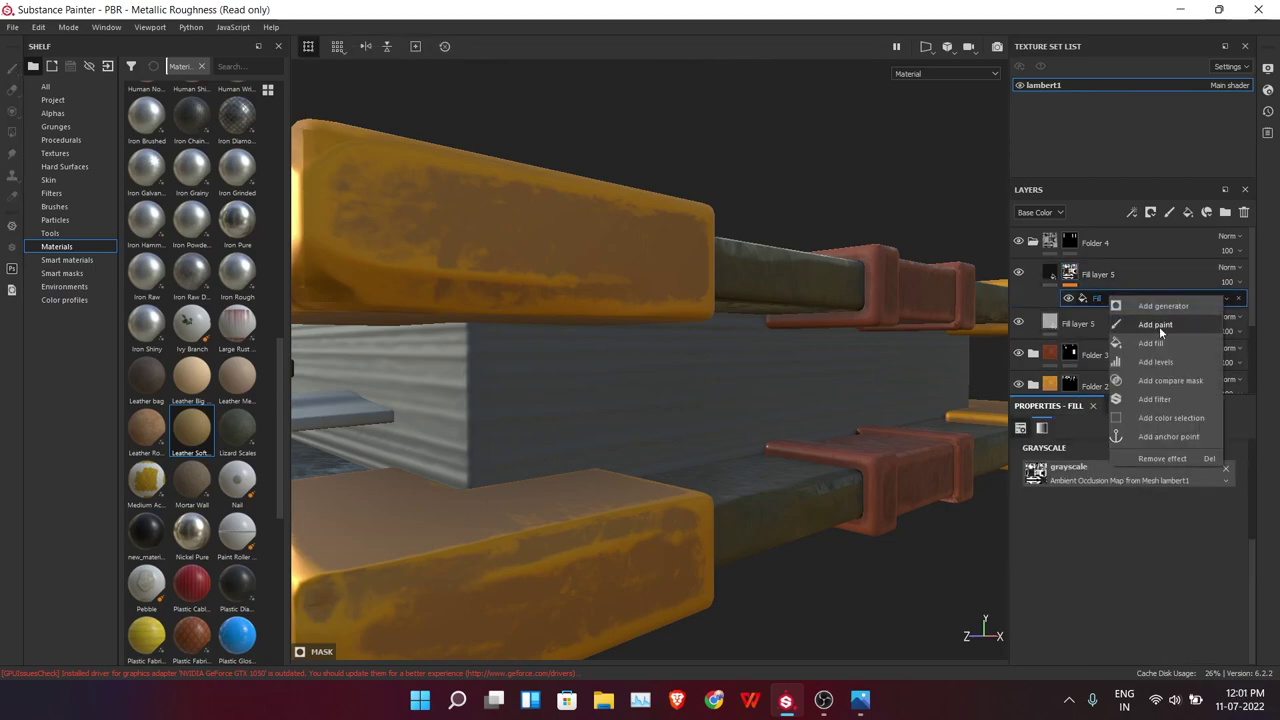
left_click(1150, 324)
left_click_drag(1133, 462, 1180, 466)
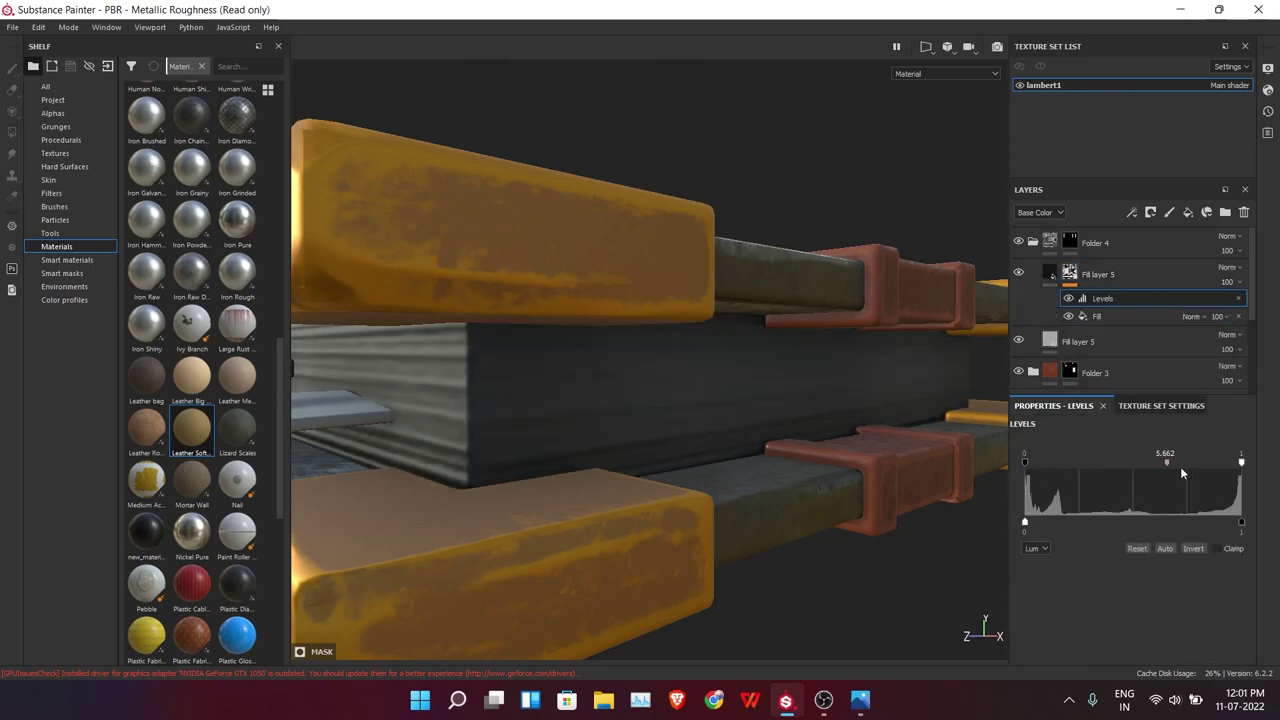
left_click(1242, 308)
left_click(1238, 298)
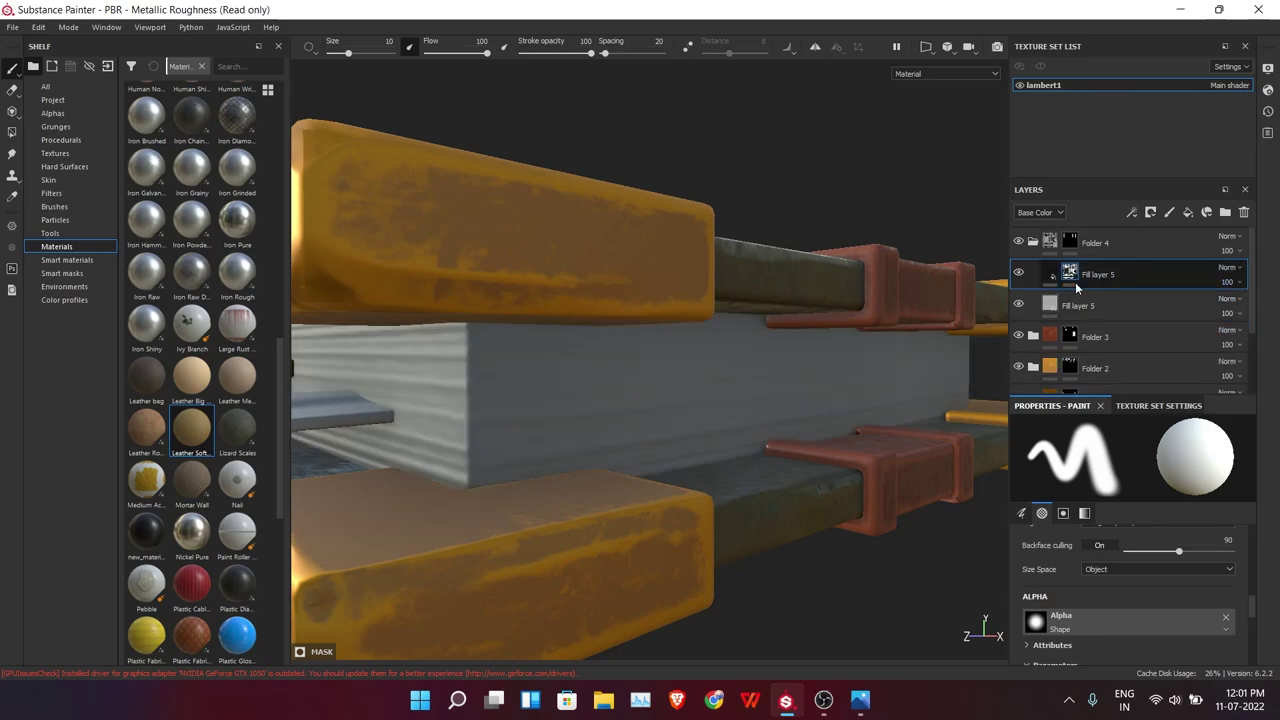
Drive the dark duplicate's mask with a Metal Edge Wear generator and select Folder 3
right_click(1071, 273)
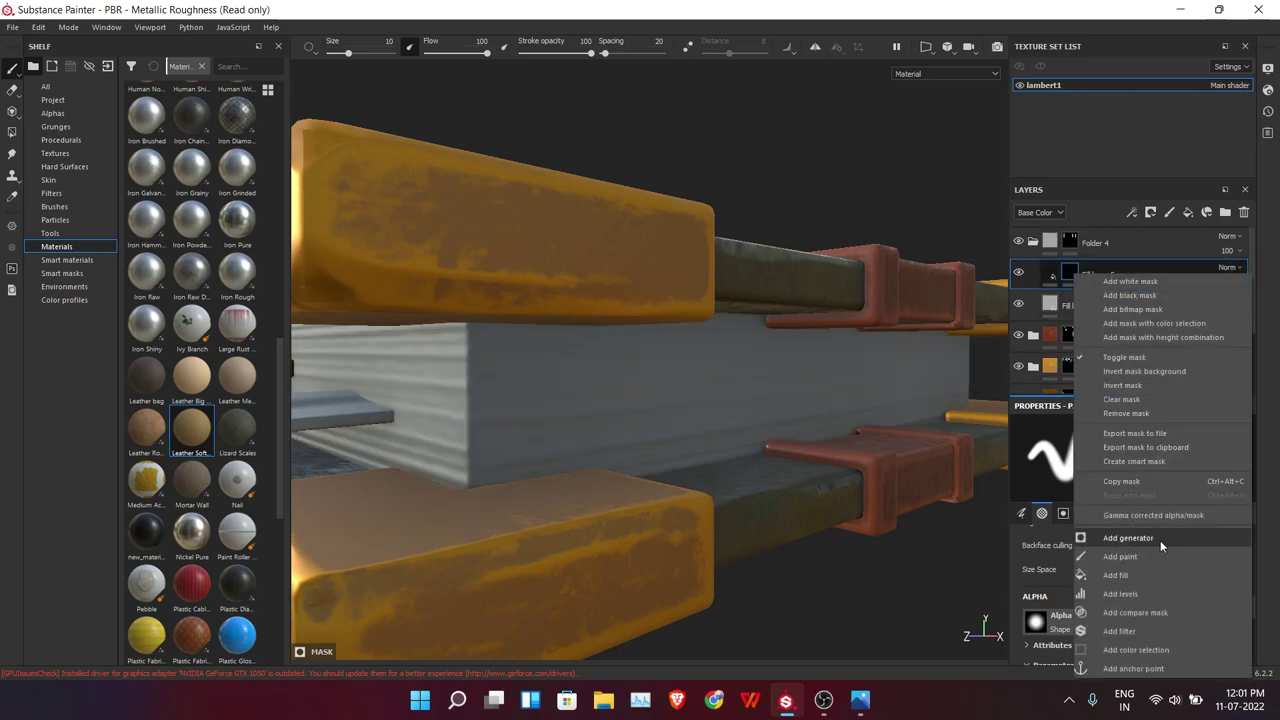
left_click(1160, 540)
left_click(1178, 580)
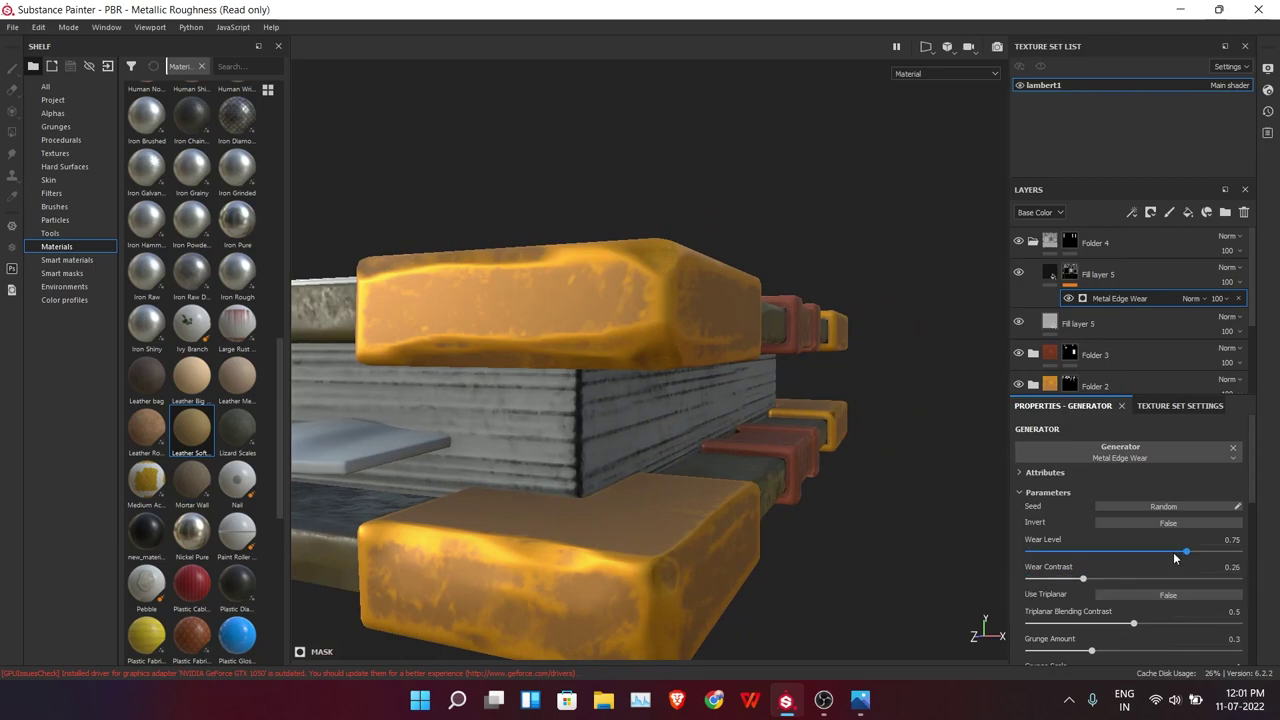
scroll(600, 420, "down", 5)
left_click_drag(300, 400, 751, 509, "alt")
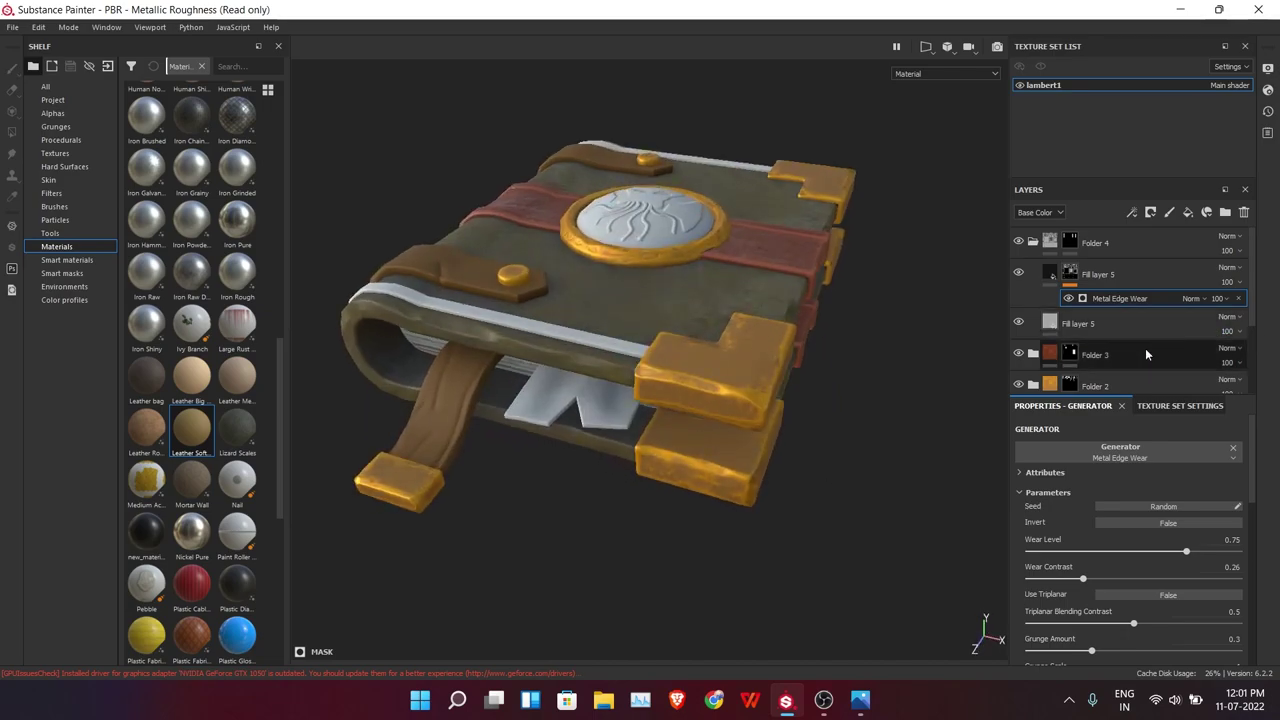
left_click(1146, 354)
Add a fill layer with a dark blue-grey base colour and Grunge Concrete roughness
mouse_move(457, 243)
right_mouse_down("alt")
mouse_move(714, 518)
mouse_move(694, 434)
right_mouse_up("alt")
left_click(1188, 212)
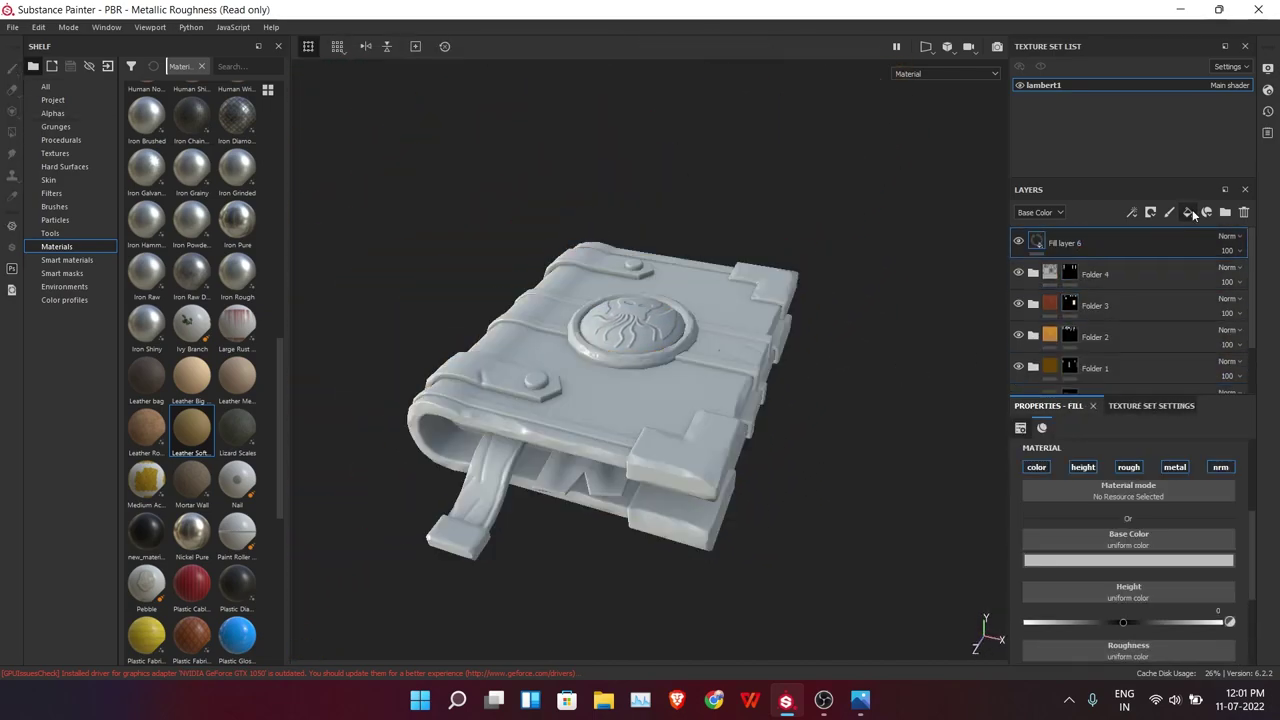
left_click(1128, 560)
left_click(1140, 530)
scroll(1125, 570, "down", 1)
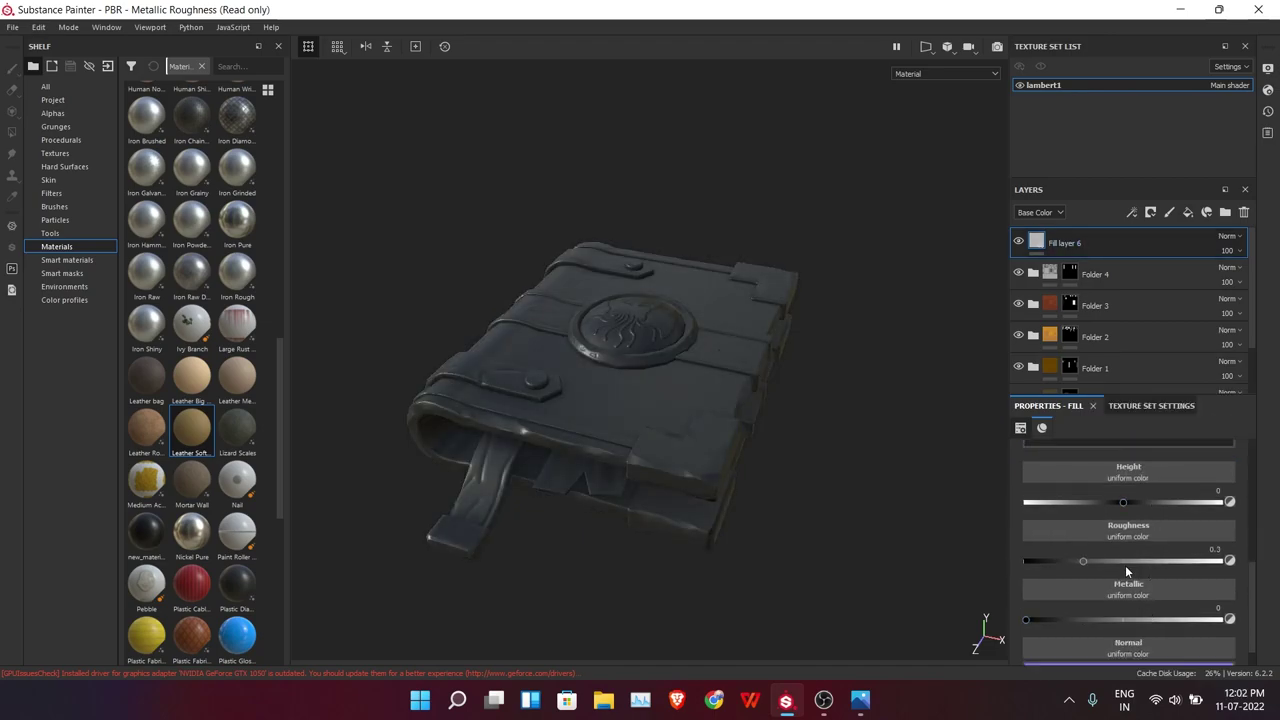
left_click(1128, 536)
left_click(1110, 430)
scroll(606, 449, "up", 5)
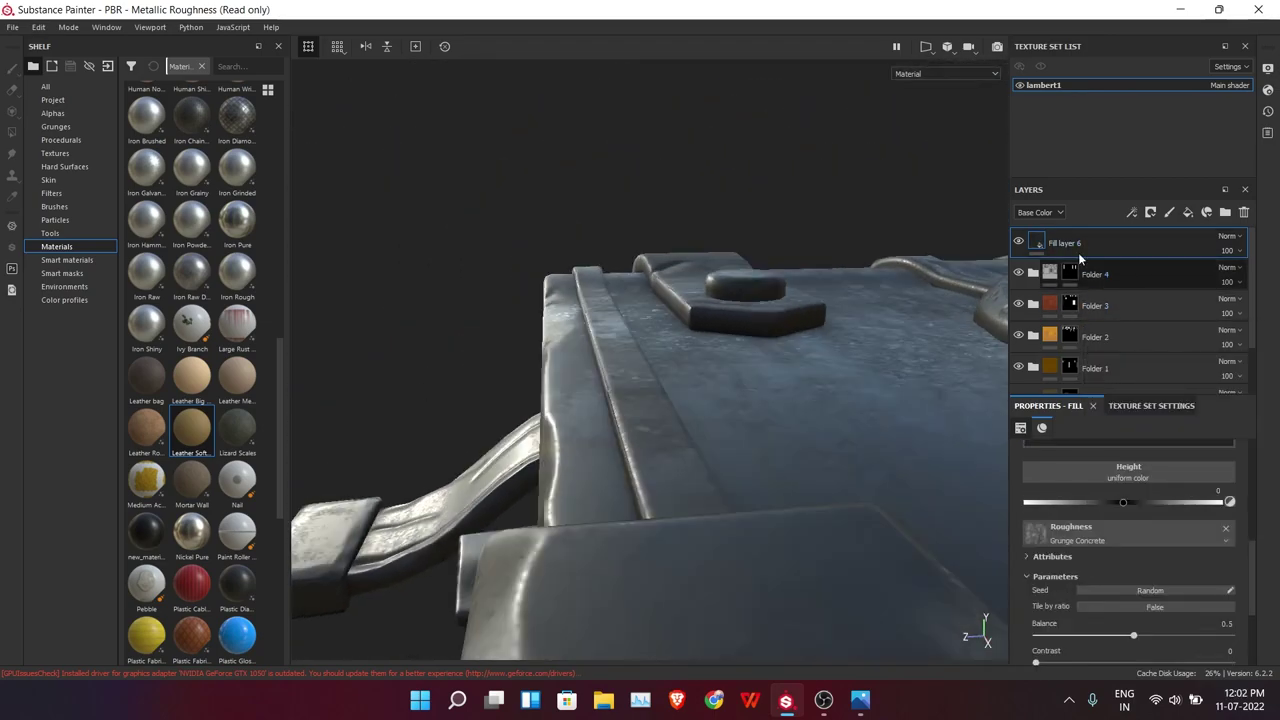
Wrap the dark fill in a black-masked folder, Folder 5, and orbit to the trim band
right_click(1078, 252)
left_click(1130, 100)
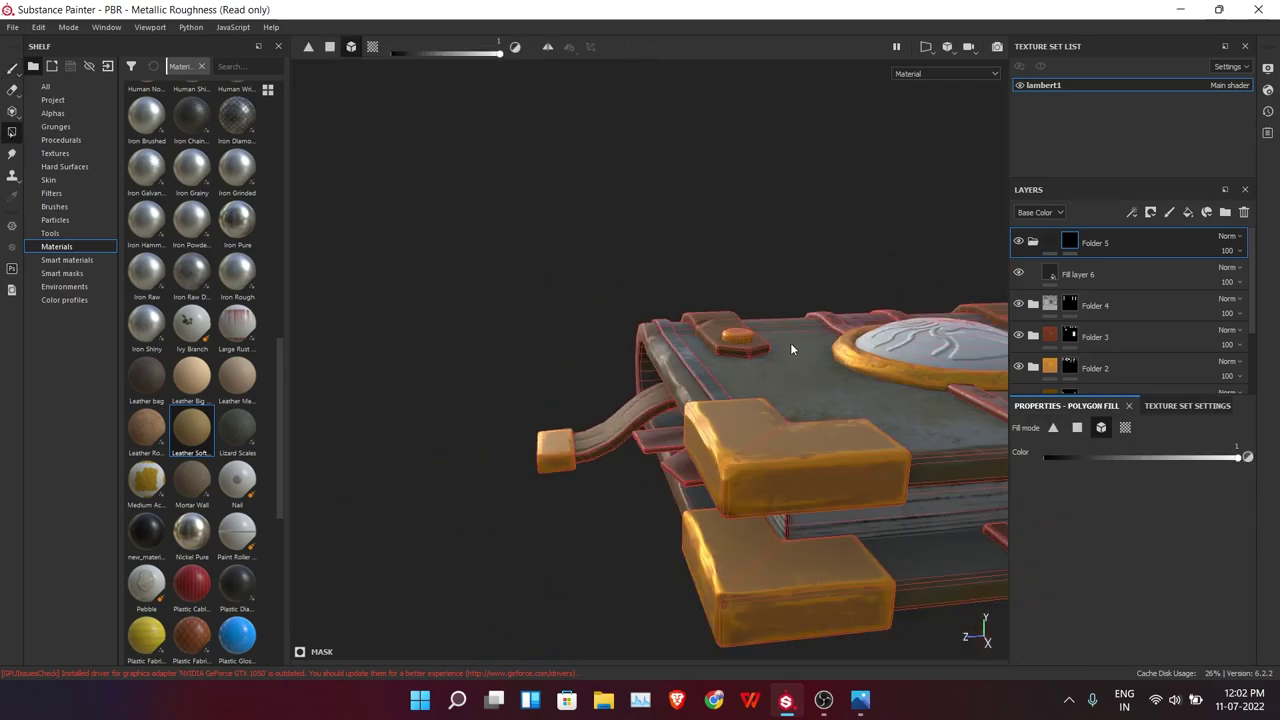
left_click_drag(790, 348, 628, 368, "alt")
left_click(12, 68)
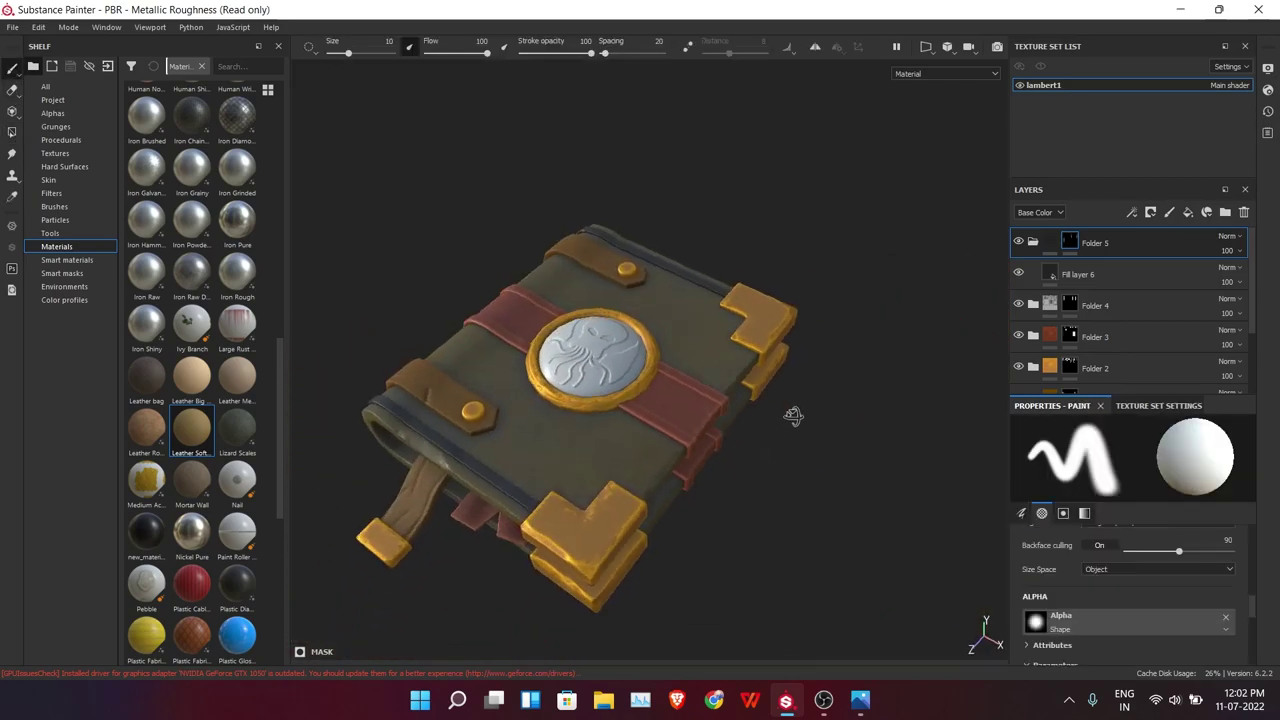
left_click_drag(795, 518, 676, 498, "alt")
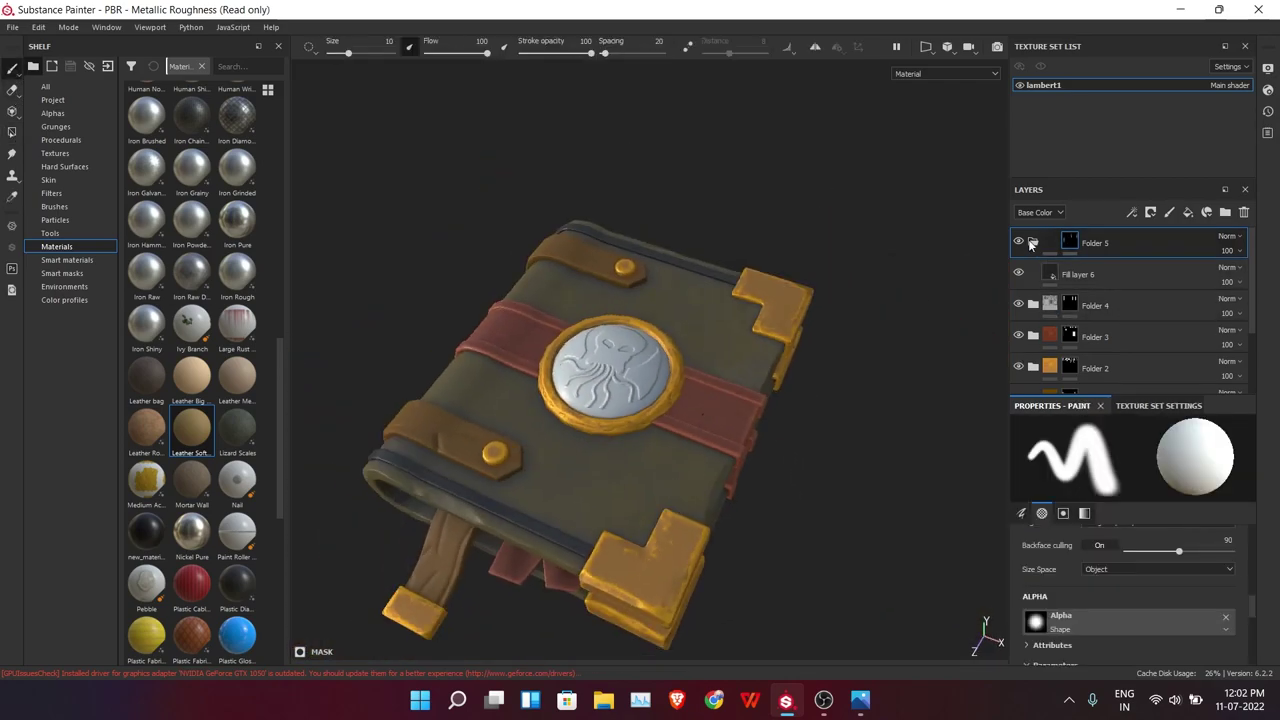
Add a grouped fill layer with an olive-yellow base colour and check the medallion reference
left_click(1186, 212)
key("ctrl+g")
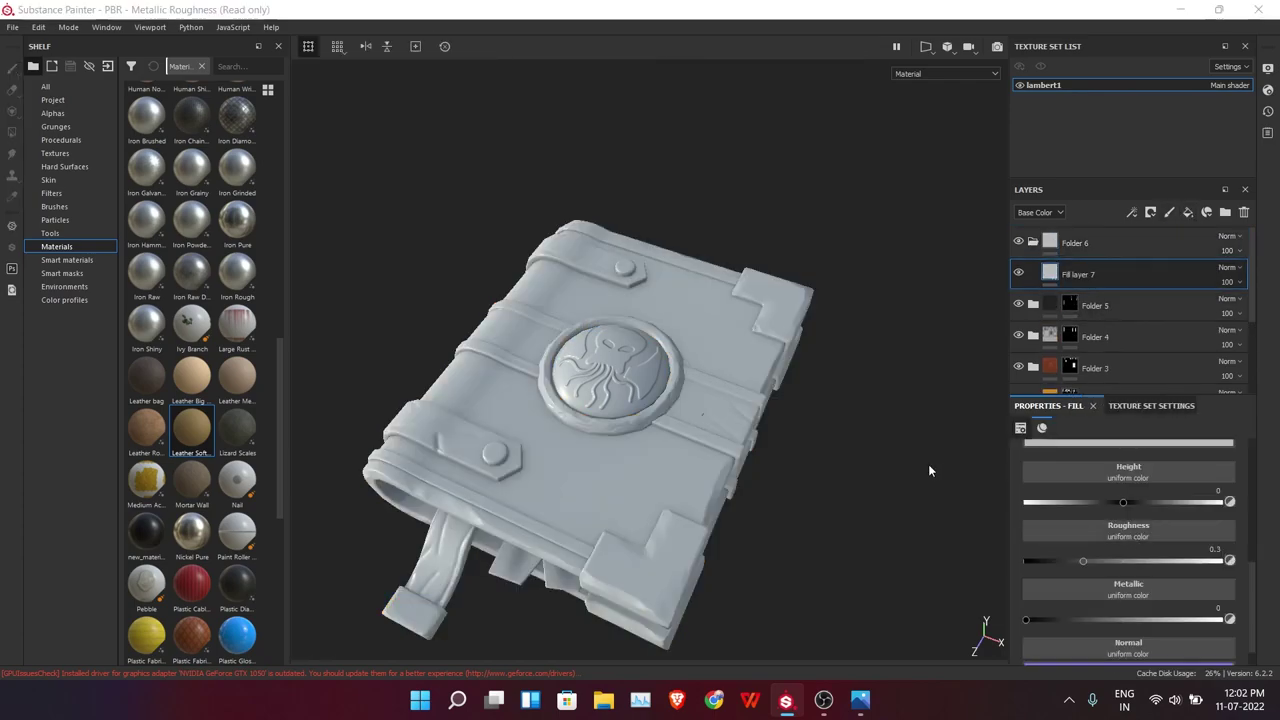
left_click(1165, 521)
mouse_move(1168, 566)
left_mouse_down()
mouse_move(1181, 612)
mouse_move(1208, 613)
mouse_move(1210, 643)
mouse_move(1181, 572)
left_mouse_up()
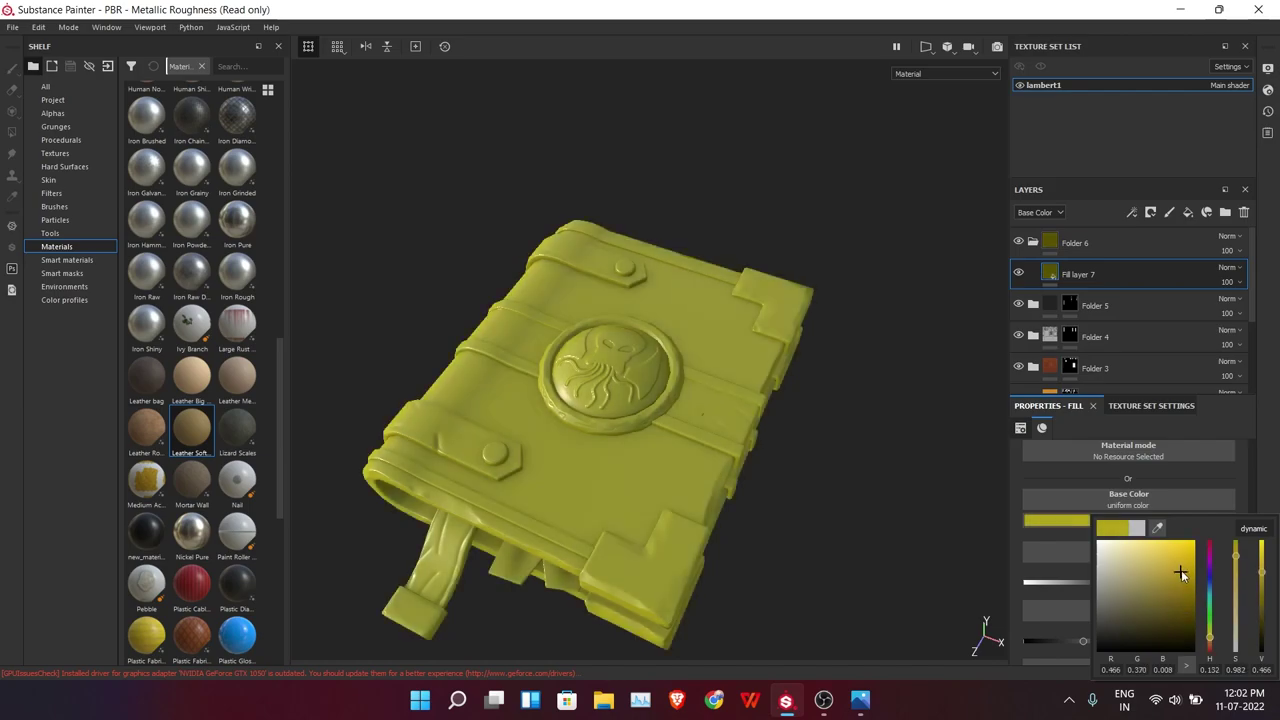
left_click_drag(1215, 643, 1212, 648)
scroll(1128, 560, "down", 2)
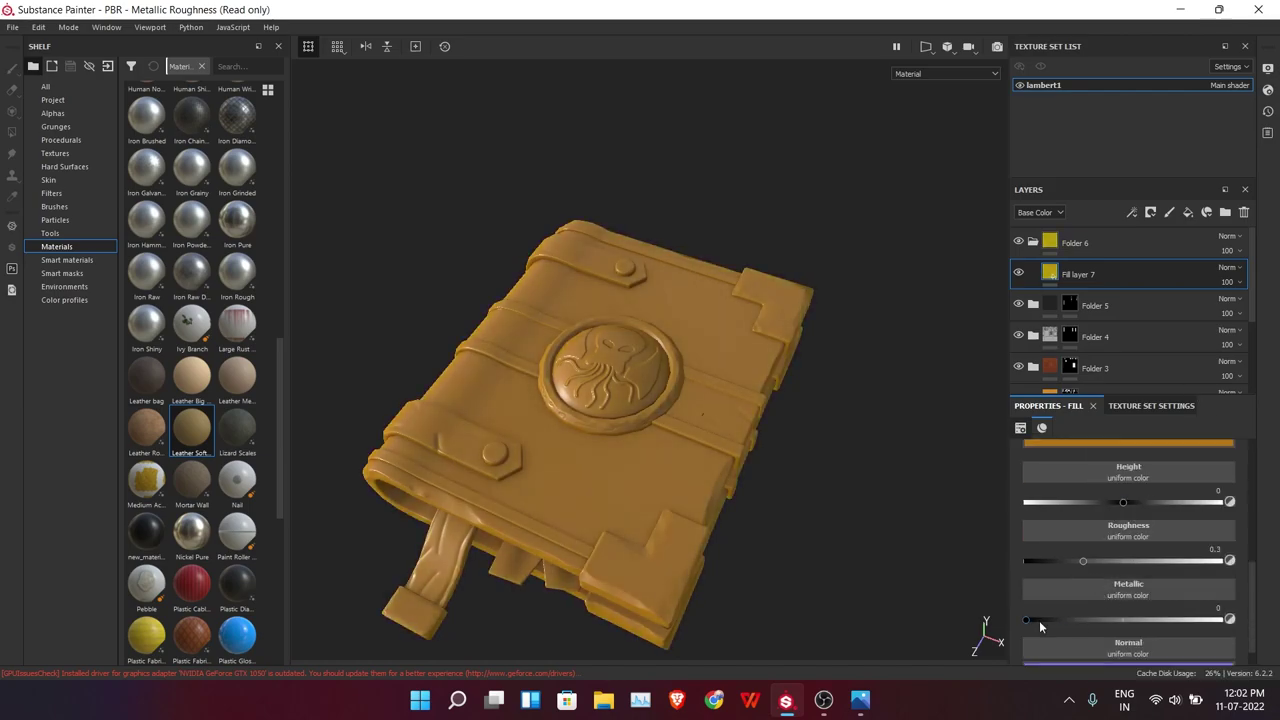
left_click_drag(1030, 620, 1124, 614)
left_click_drag(603, 271, 757, 551, "alt")
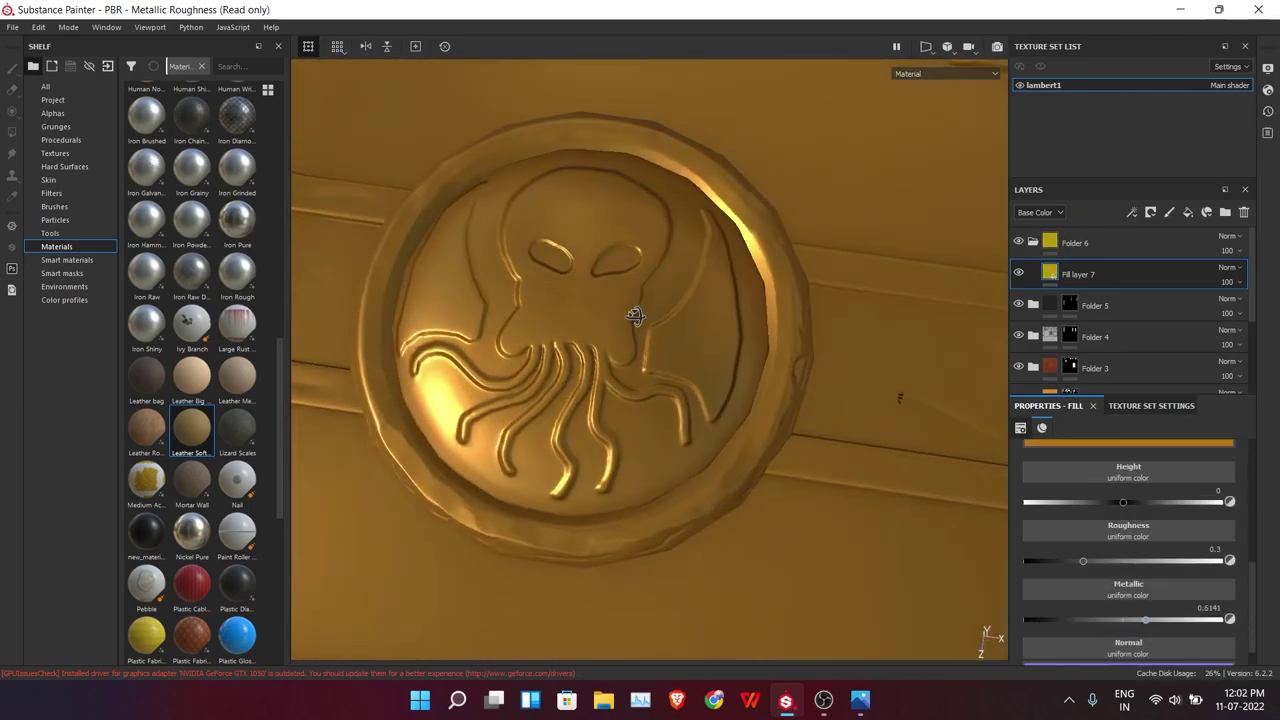
key("alt+Tab")
key("alt+Tab")
Hide the gold fill's folder behind a black mask and zoom in on the medallion
right_click(1090, 300)
left_click(1120, 15)
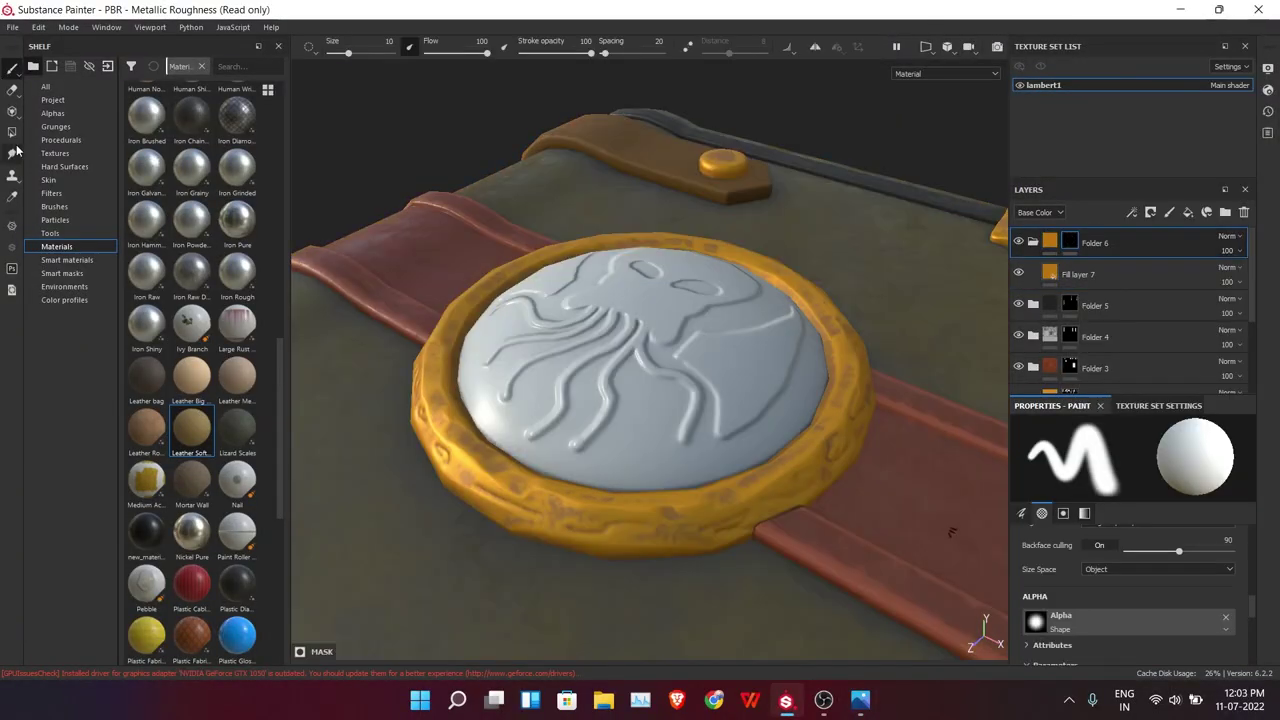
key("1")
mouse_move(757, 286)
left_mouse_down("alt")
mouse_move(651, 343)
mouse_move(677, 443)
left_mouse_up("alt")
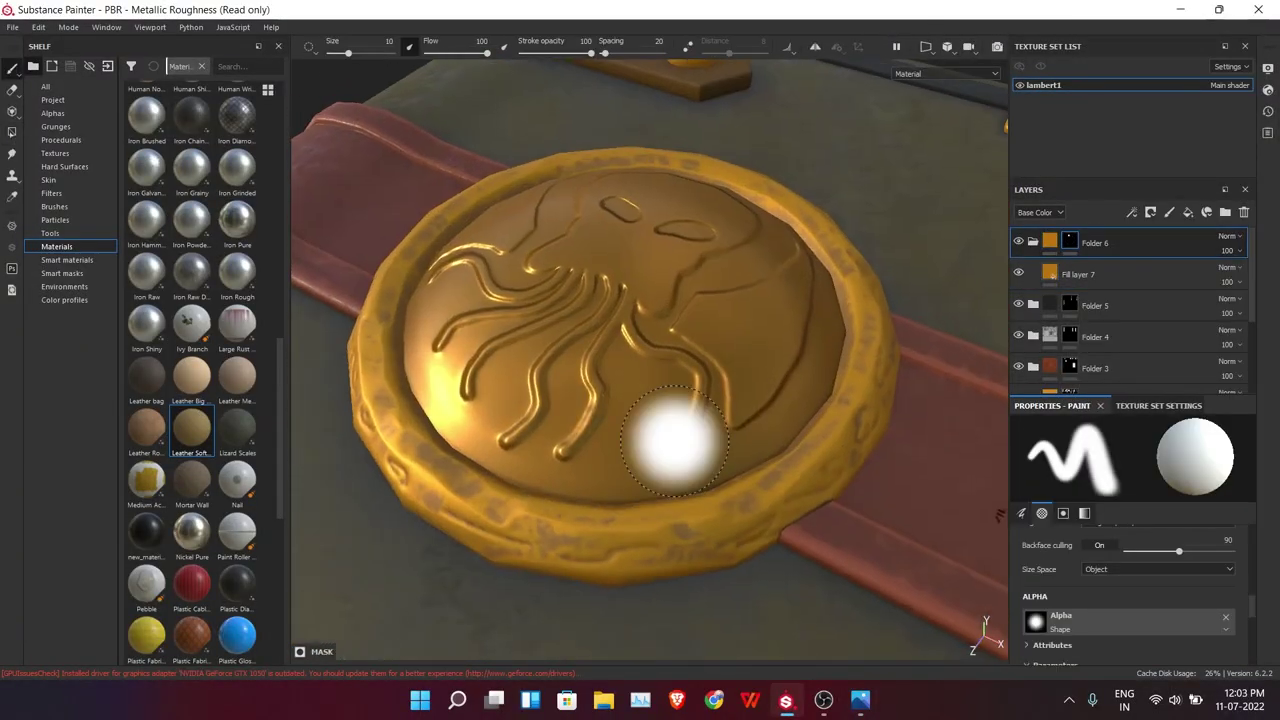
Change the fill layer's base colour to dark brown
left_click(1100, 273)
scroll(1123, 486, "up", 2)
left_click(1123, 480)
left_click(1259, 550)
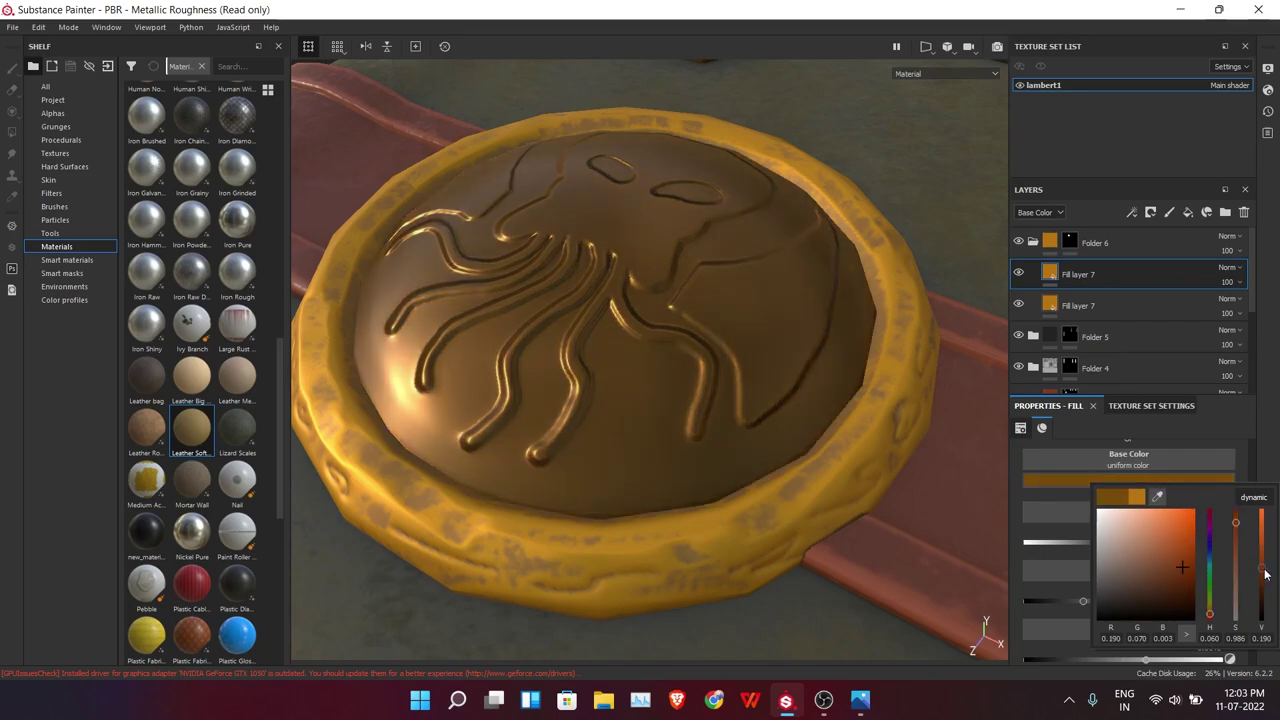
Mask the dark fill with a Metal Edge Wear generator at wear level 0.34
right_click(1126, 278)
left_click(1130, 21)
right_click(1070, 273)
left_click(1157, 533)
left_click(1148, 446)
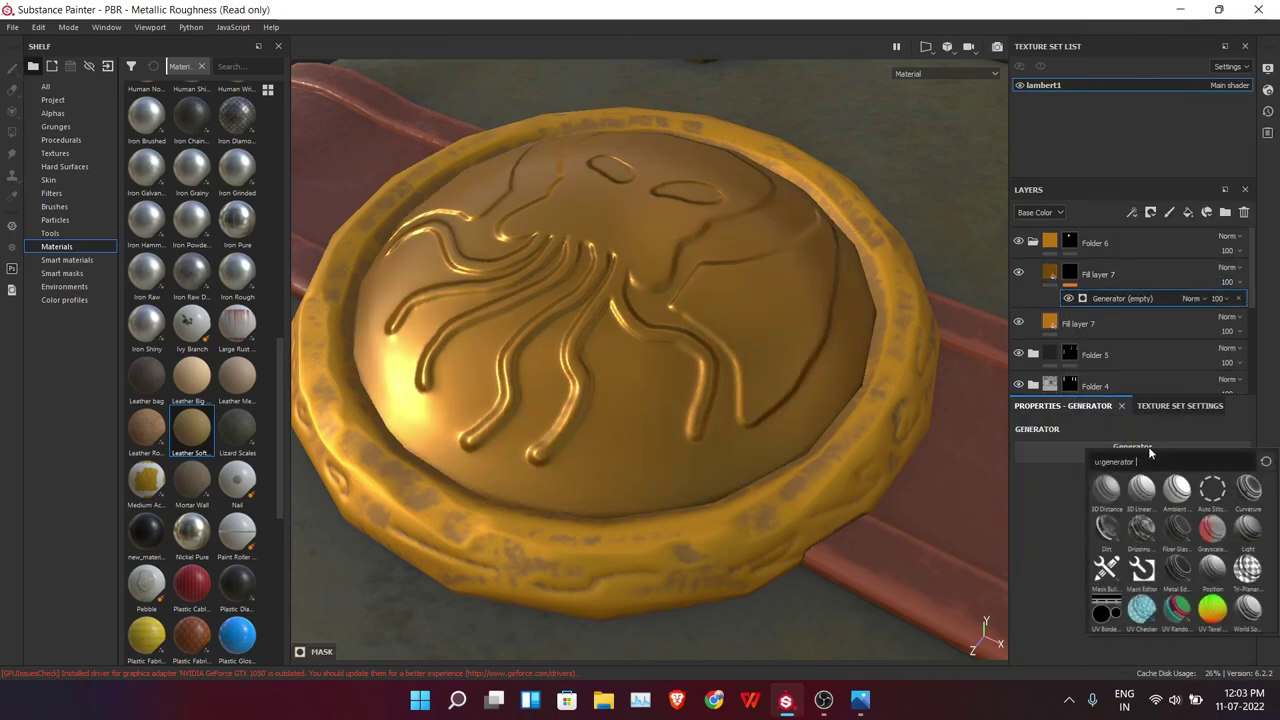
left_click(1184, 569)
left_click_drag(1153, 549, 1100, 549)
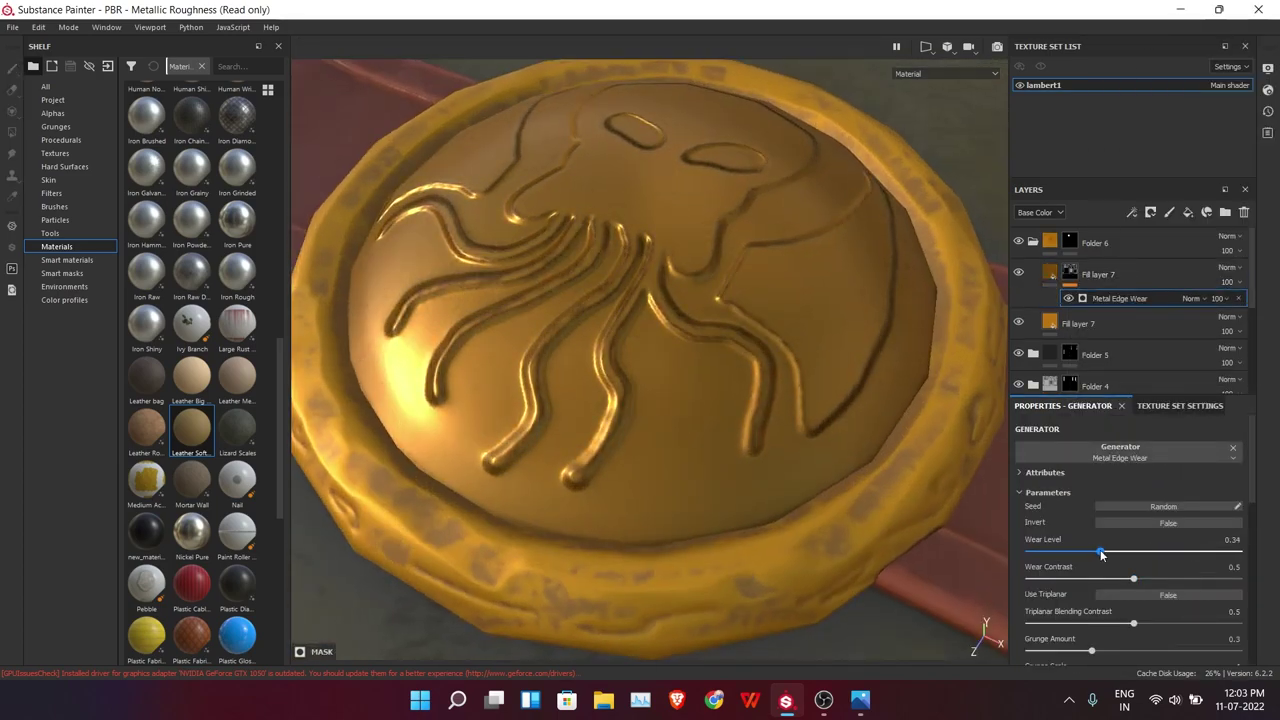
Add a fill layer whose mask uses a Dirt generator, then add another fill layer
left_click(1070, 273)
right_click(1070, 276)
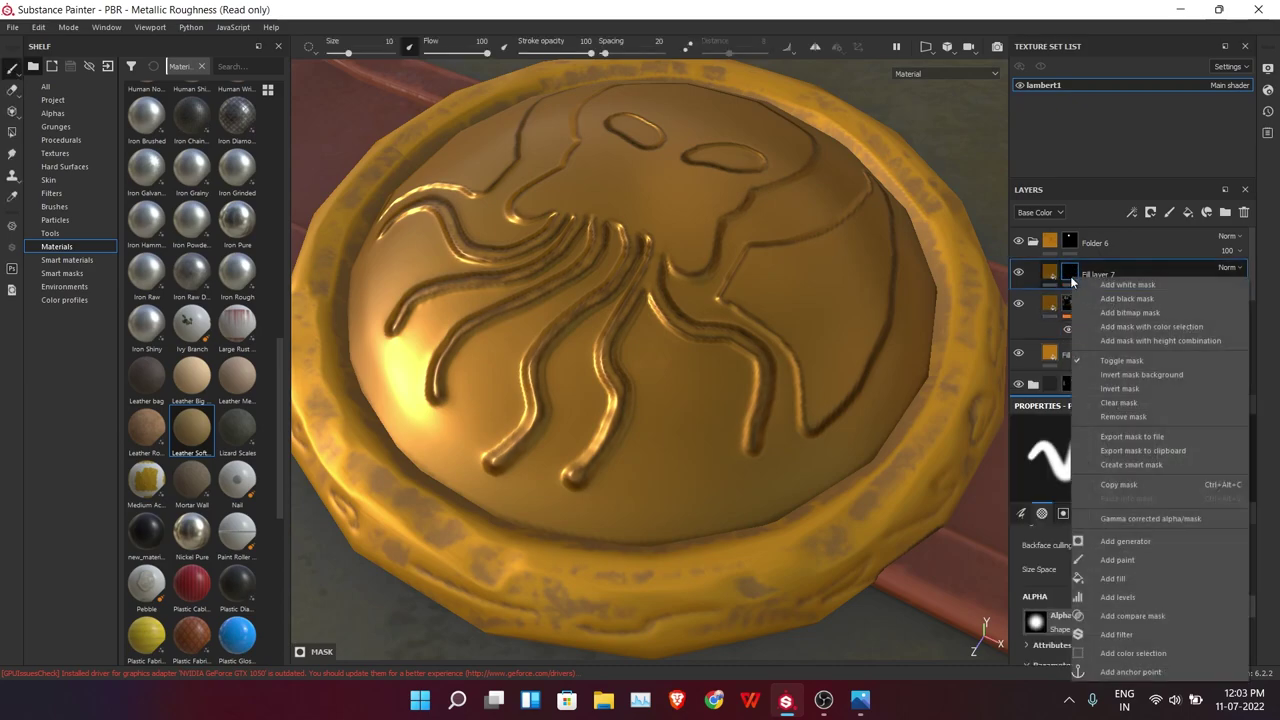
left_click(1145, 542)
left_click(1112, 533)
scroll(824, 452, "down", 10)
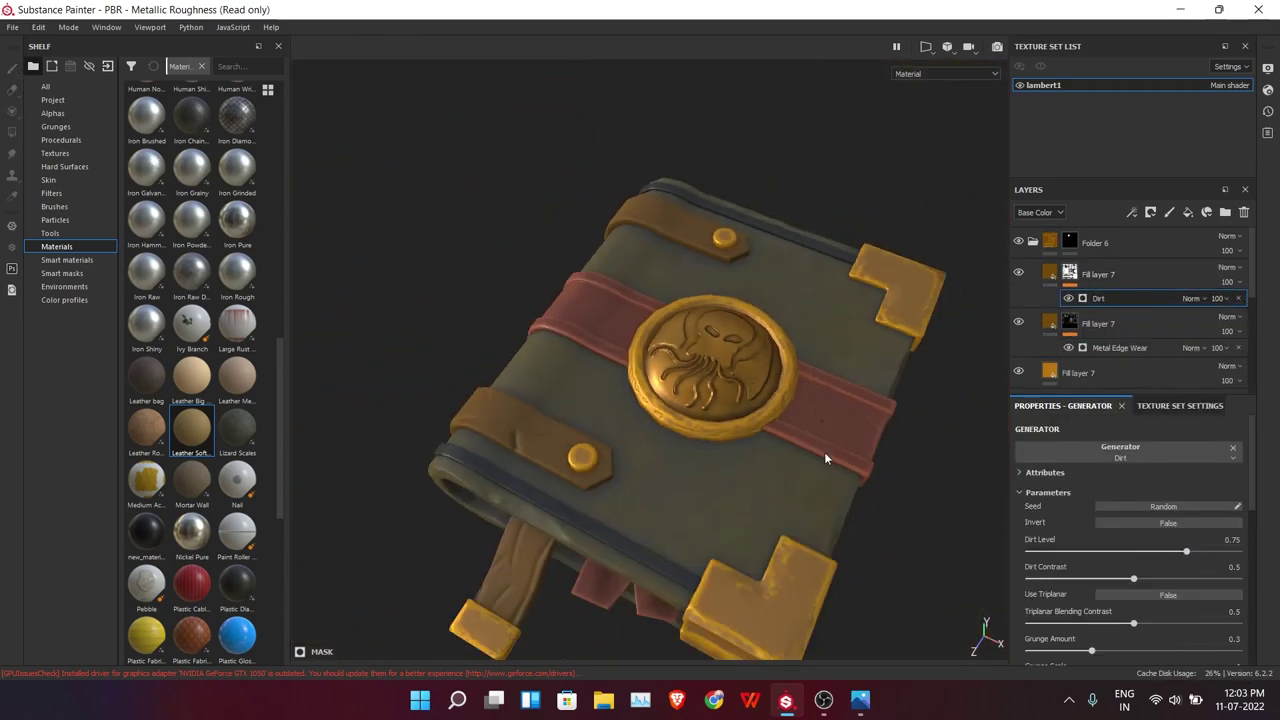
left_click(1187, 212)
Give Fill layer 8 a fill-effect mask with a Levels midpoint of 0.778
left_click(1110, 481)
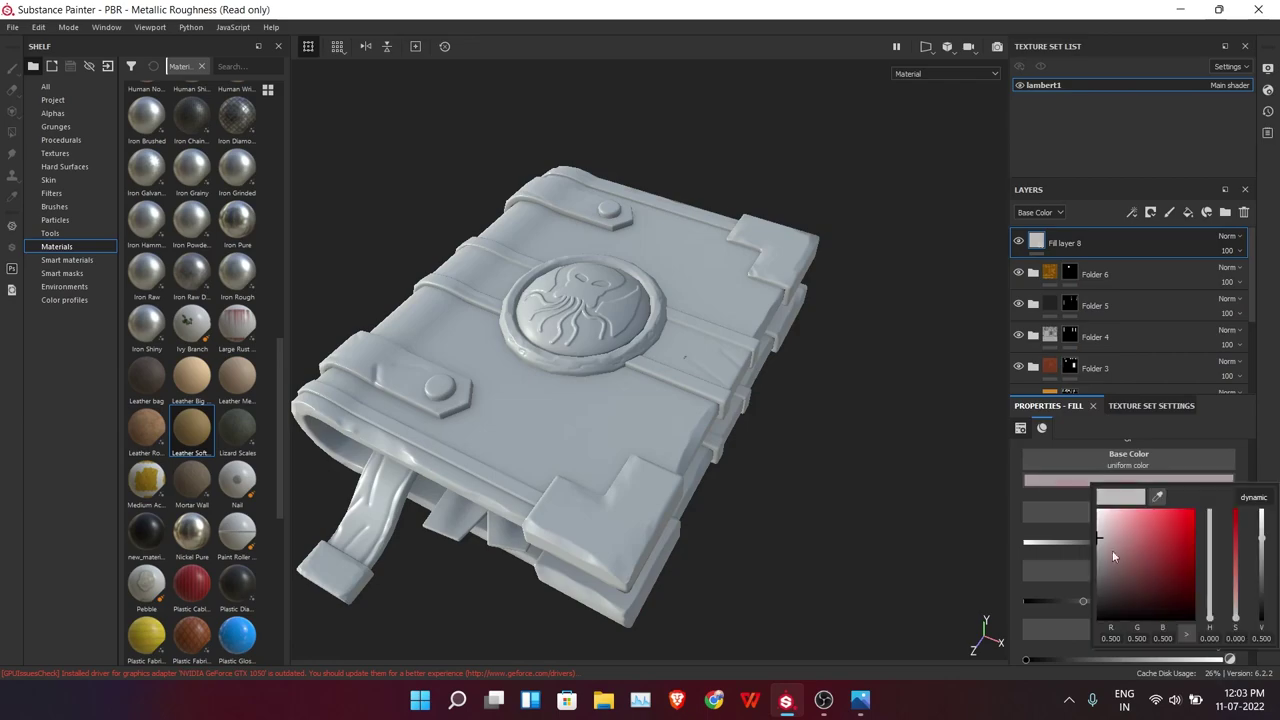
left_click(1012, 579)
right_click(1080, 243)
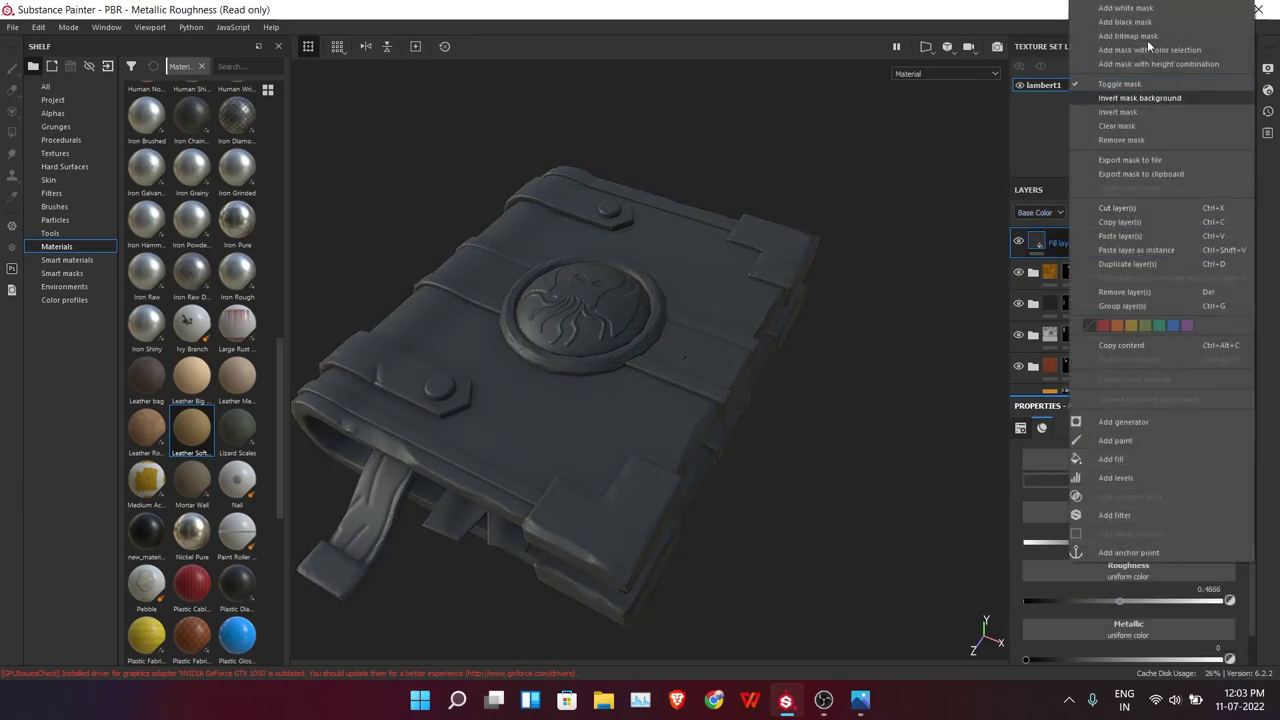
left_click(1130, 45)
right_click(1040, 268)
left_click(1141, 364)
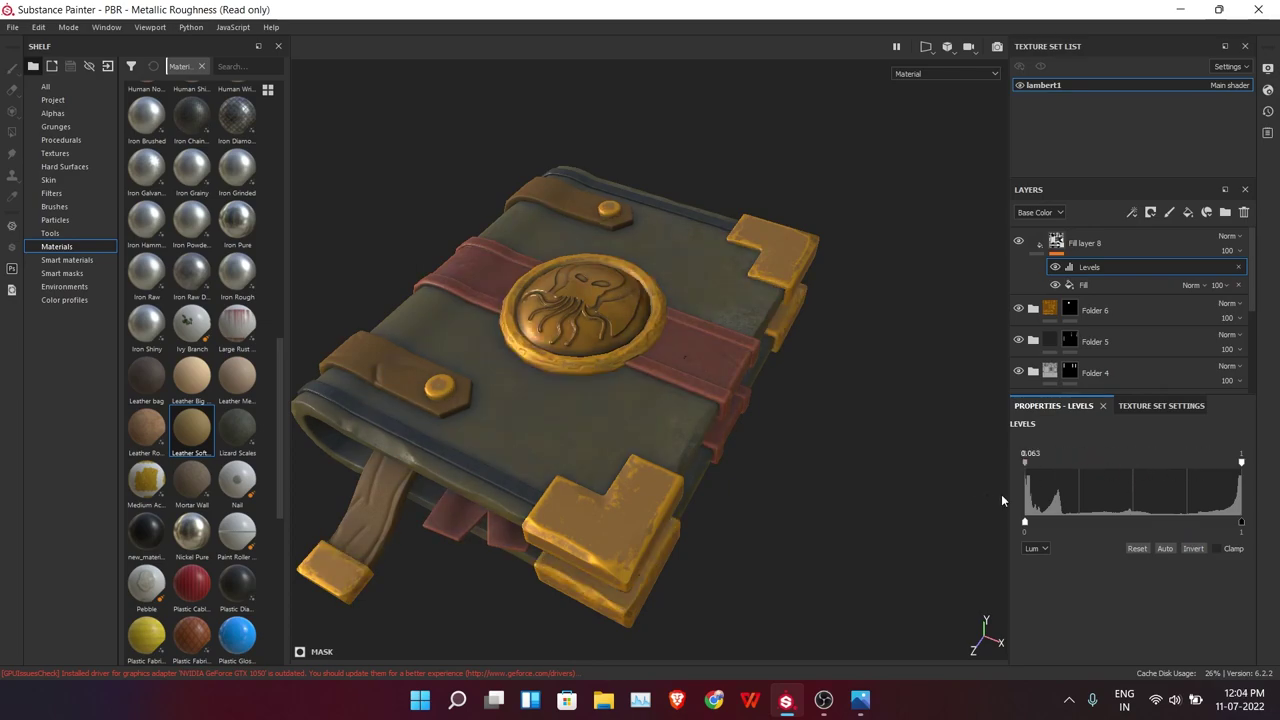
left_click_drag(1025, 461, 1107, 461)
Check the result in the Base Color channel, then group Fill layer 8 into a folder
mouse_move(766, 449)
left_mouse_down("alt")
mouse_move(790, 435)
mouse_move(763, 374)
mouse_move(757, 428)
left_mouse_up("alt")
left_click(945, 73)
left_click(910, 92)
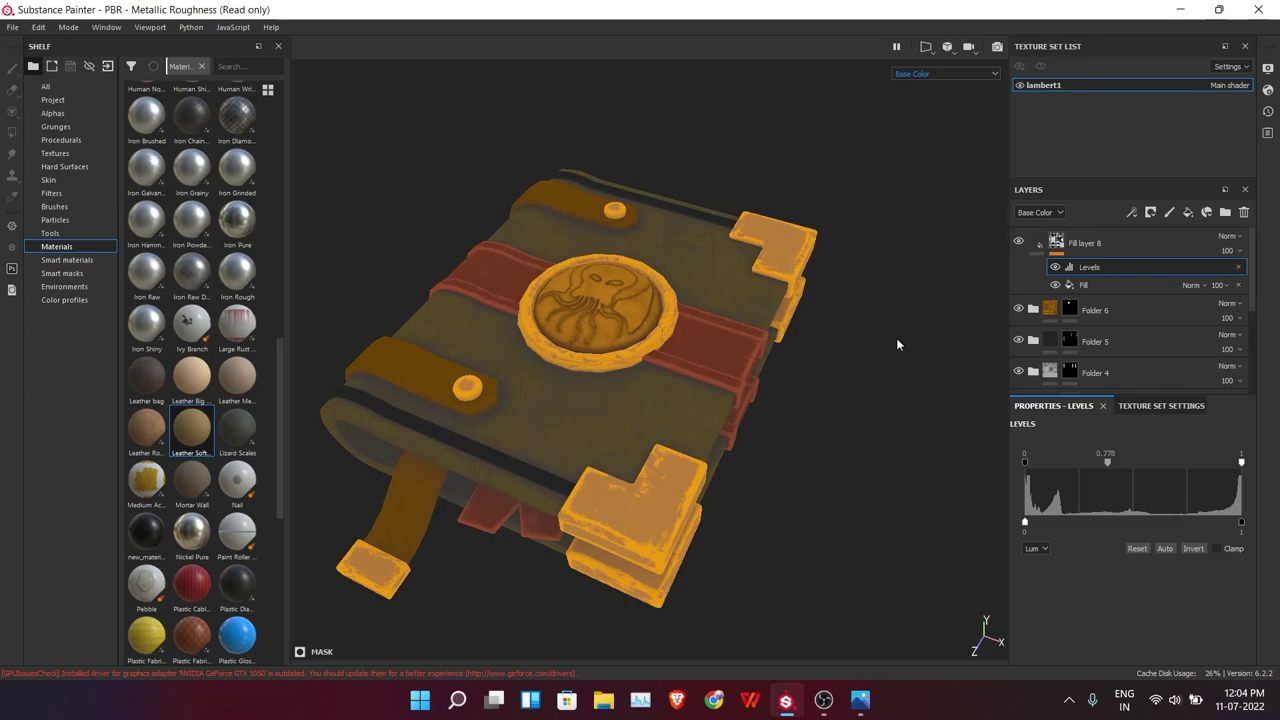
mouse_move(897, 344)
left_mouse_down("alt")
mouse_move(897, 163)
mouse_move(903, 557)
mouse_move(784, 702)
mouse_move(649, 451)
mouse_move(577, 380)
left_mouse_up("alt")
left_click(918, 74)
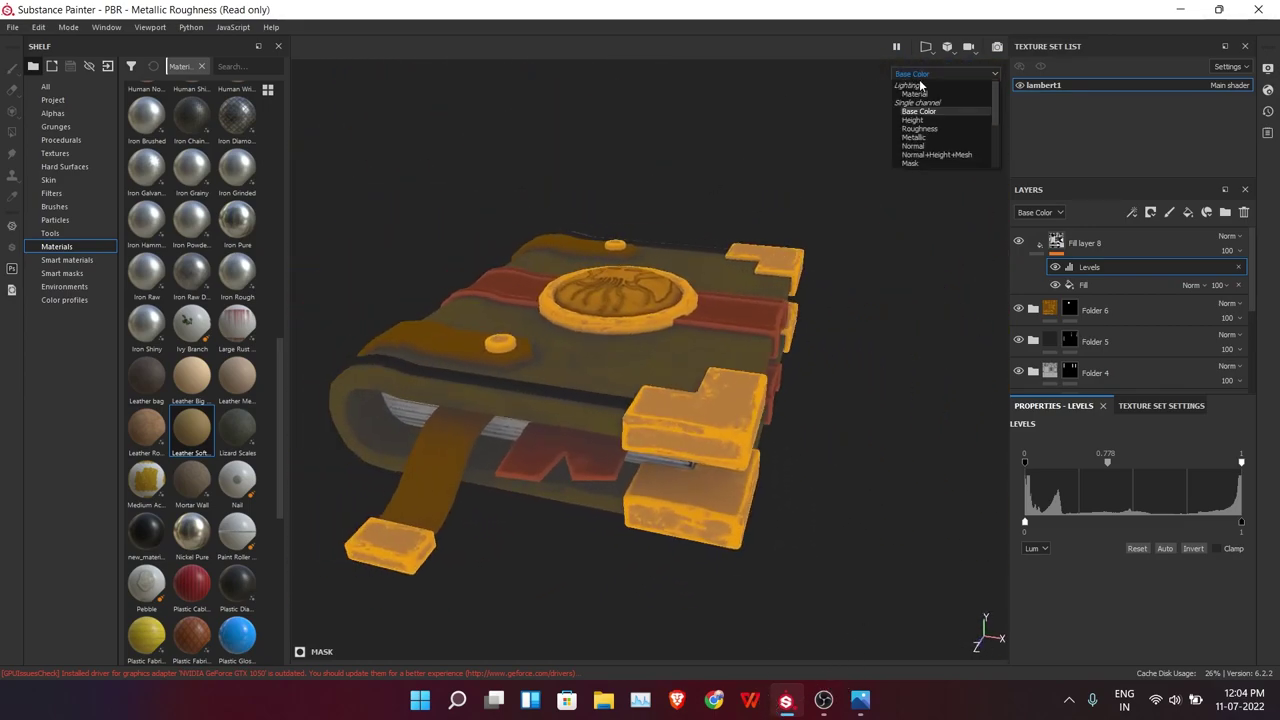
left_click(914, 93)
scroll(650, 400, "up", 5)
scroll(650, 400, "up", 3)
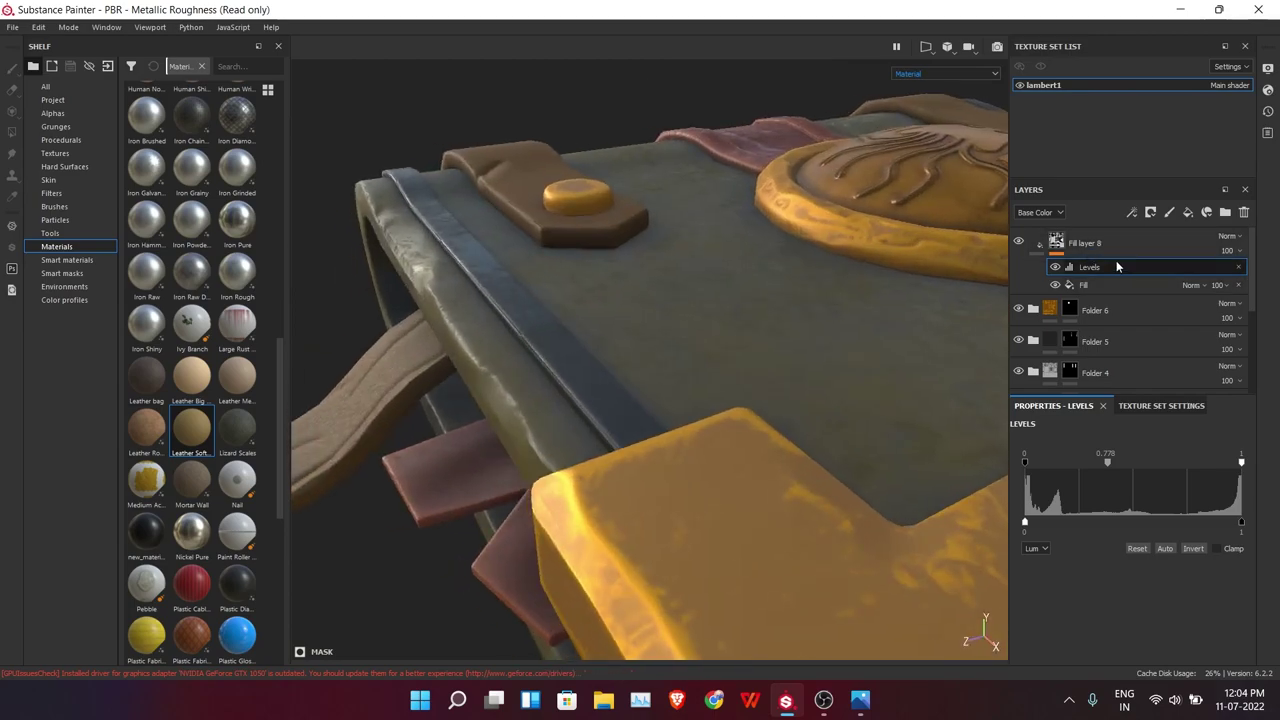
left_click(1123, 243)
key("ctrl+g")
key("1")
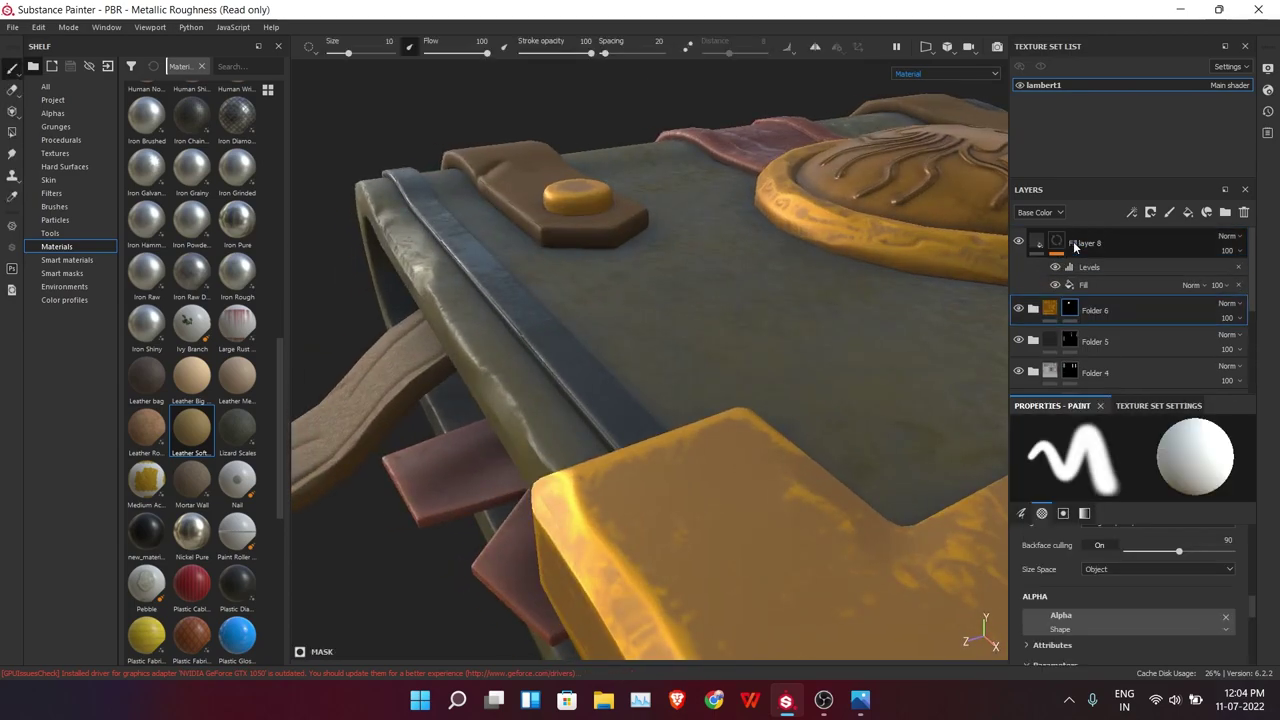
scroll(1030, 265, "down", 2)
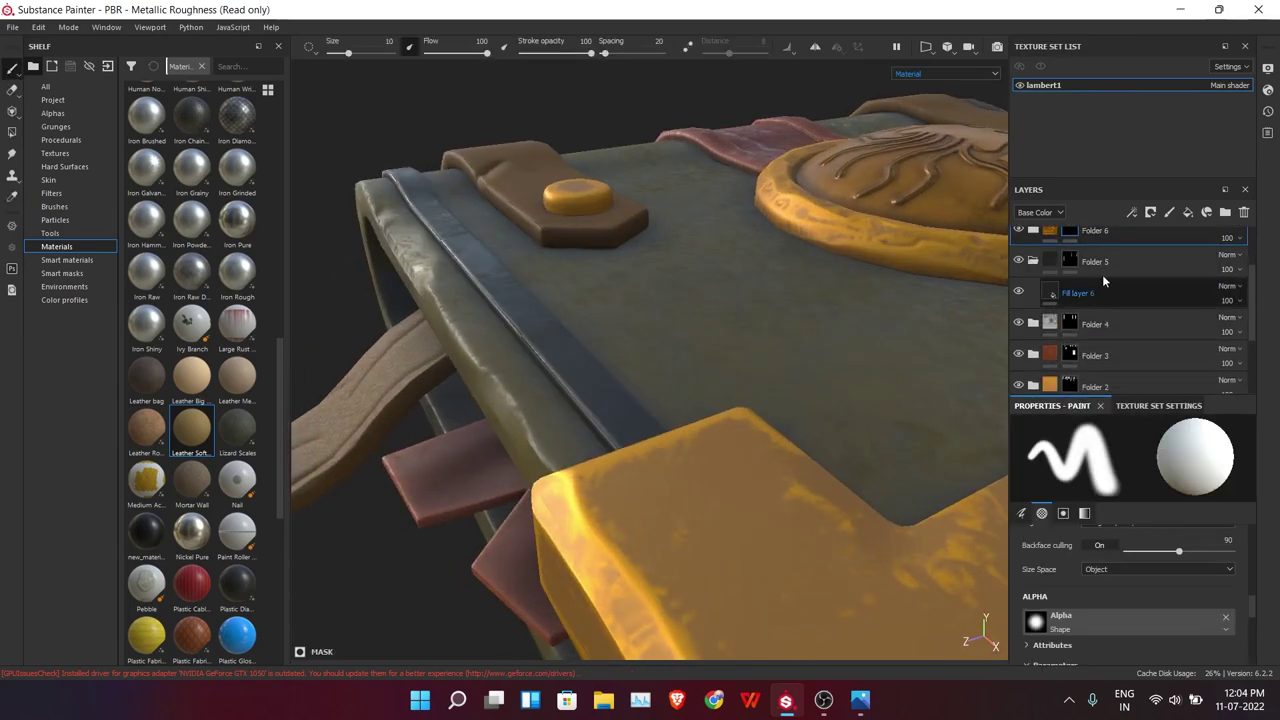
Add a light grey Fill layer 9 above Fill layer 6 with a Metal Edge Wear mask
left_click(1104, 283)
left_click(1188, 212)
left_click(1128, 560)
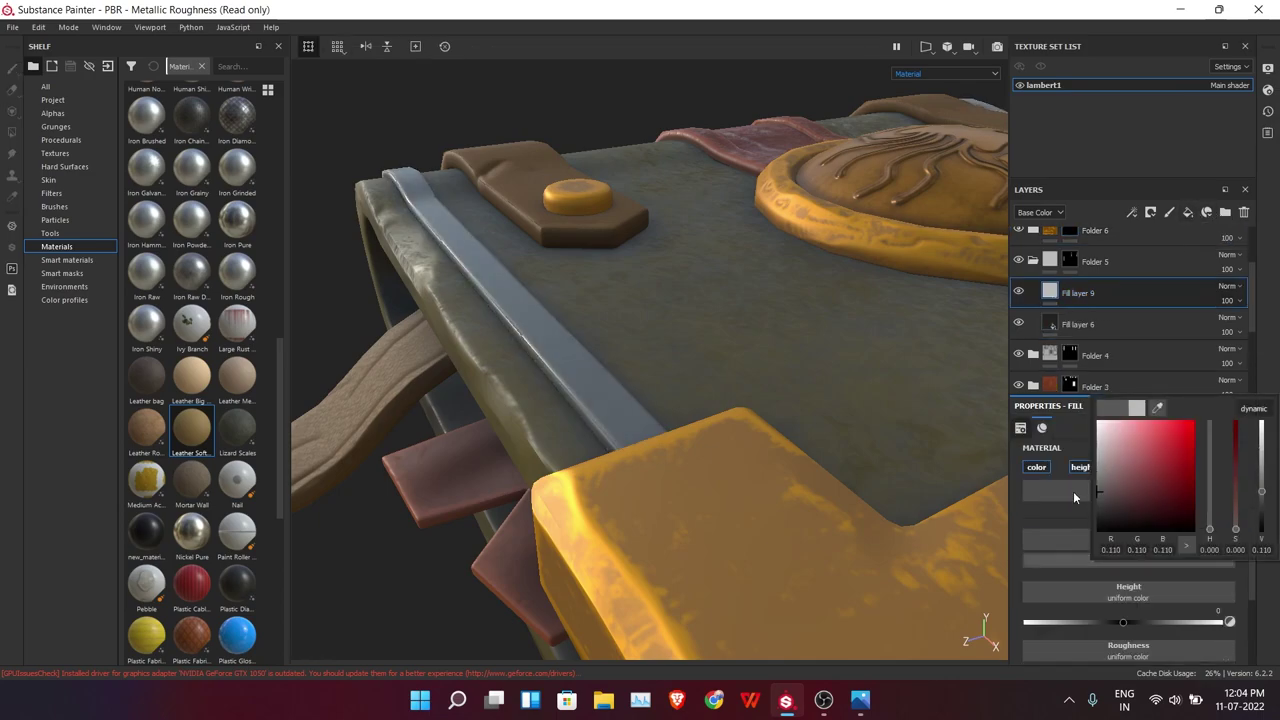
scroll(1112, 598, "down", 2)
right_click(1080, 292)
left_click(1110, 278)
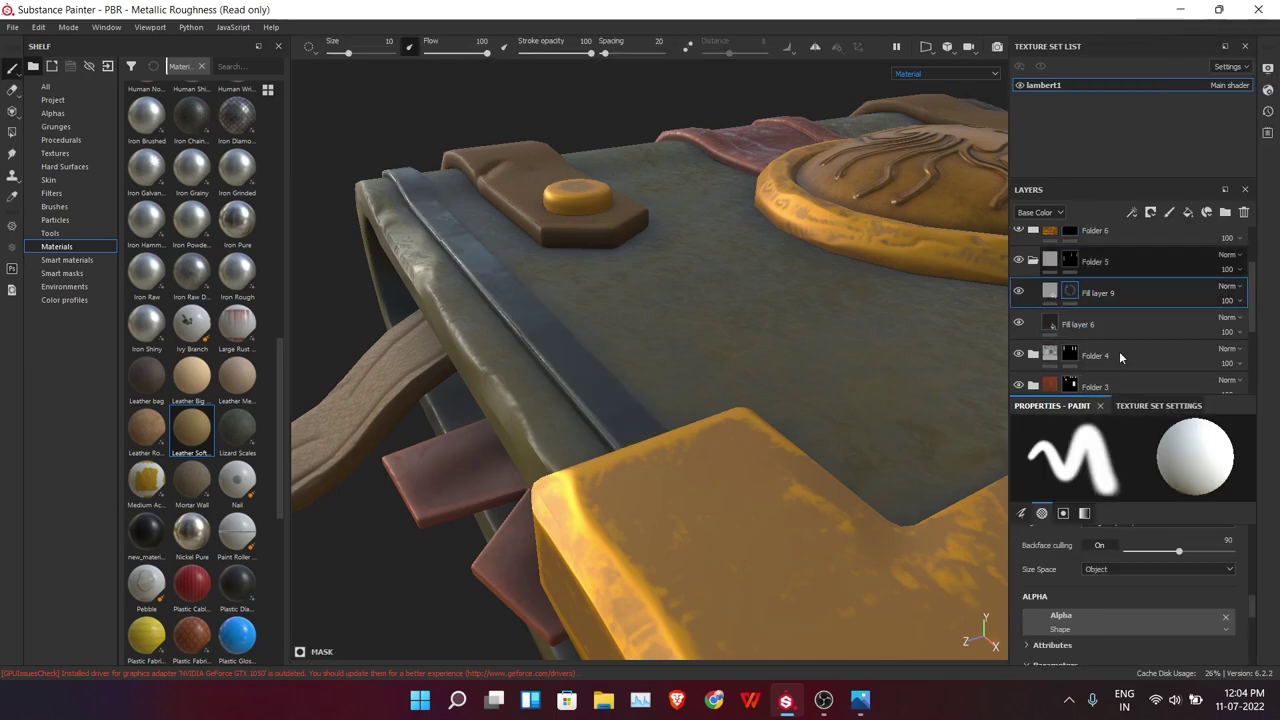
right_click(1070, 292)
left_click(1136, 432)
left_click(1132, 452)
left_click(1180, 570)
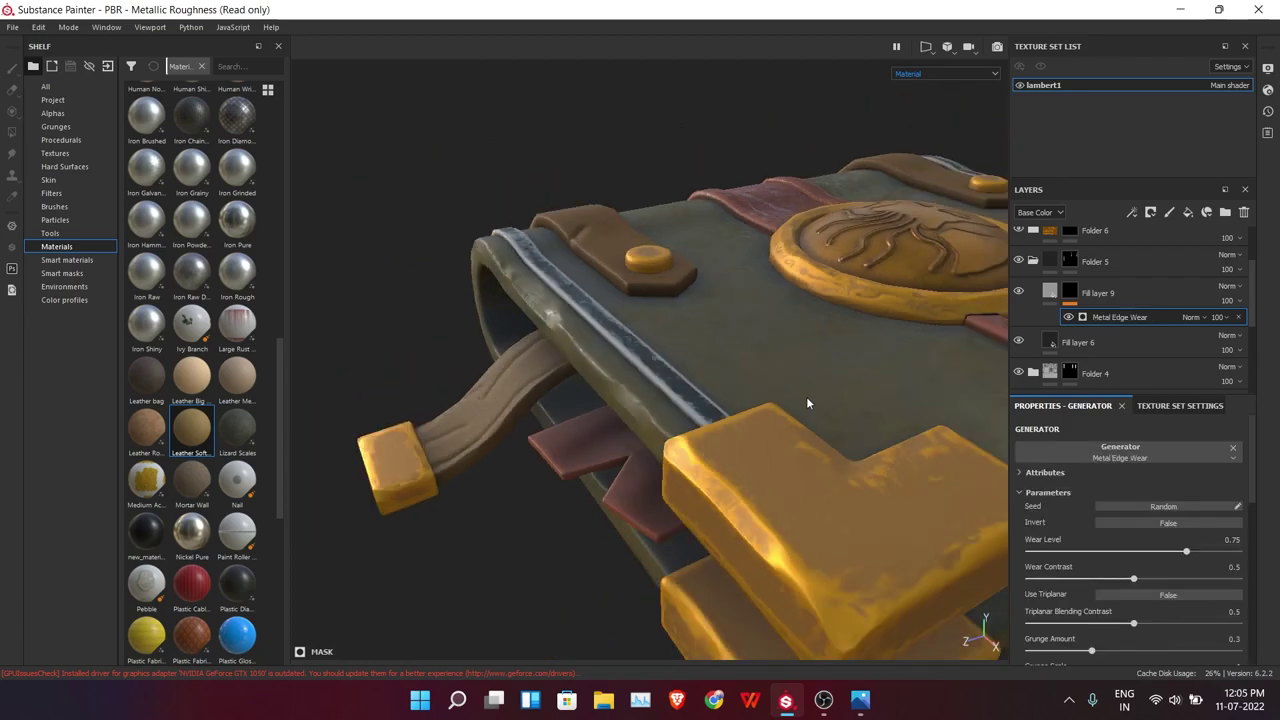
Set the edge wear level to 0.3 and inspect the worn edges
left_click_drag(806, 396, 698, 515, "alt")
scroll(698, 515, "up", 3)
left_click_drag(1081, 551, 1091, 551)
scroll(918, 464, "down", 5)
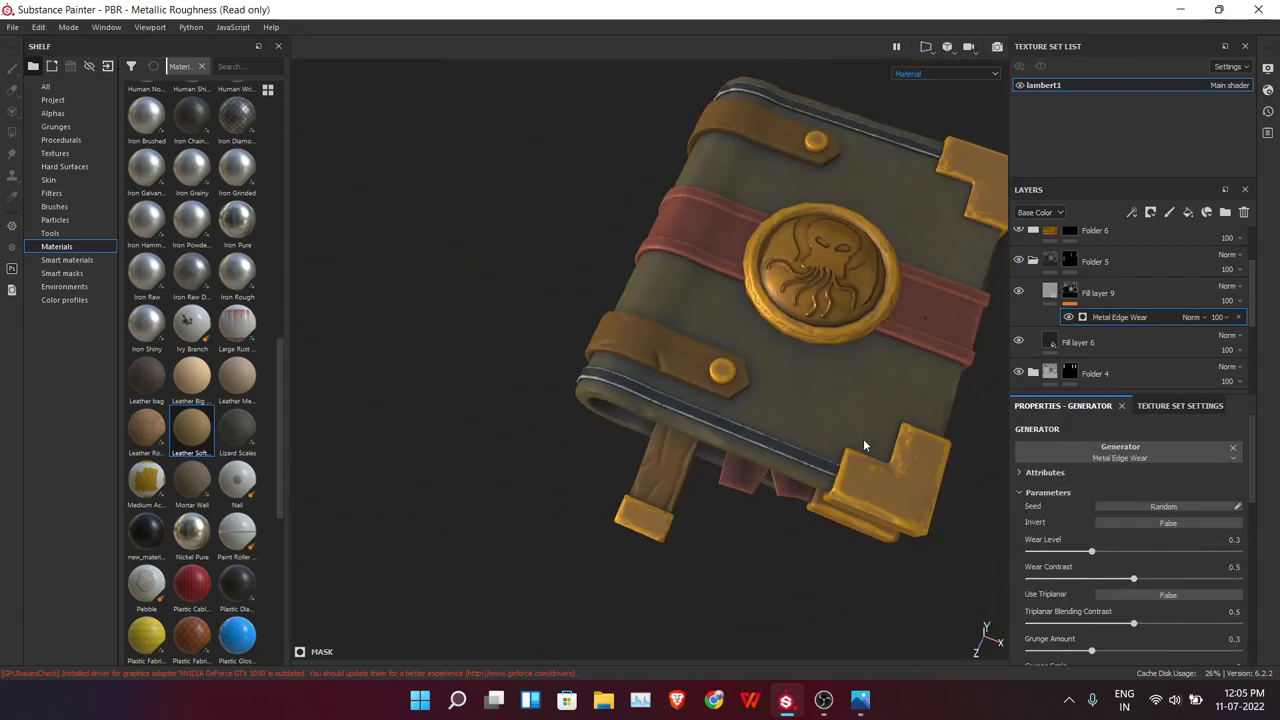
mouse_move(918, 464)
left_mouse_down("alt")
mouse_move(883, 166)
mouse_move(989, 337)
mouse_move(776, 417)
mouse_move(760, 400)
left_mouse_up("alt")
scroll(760, 400, "up", 3)
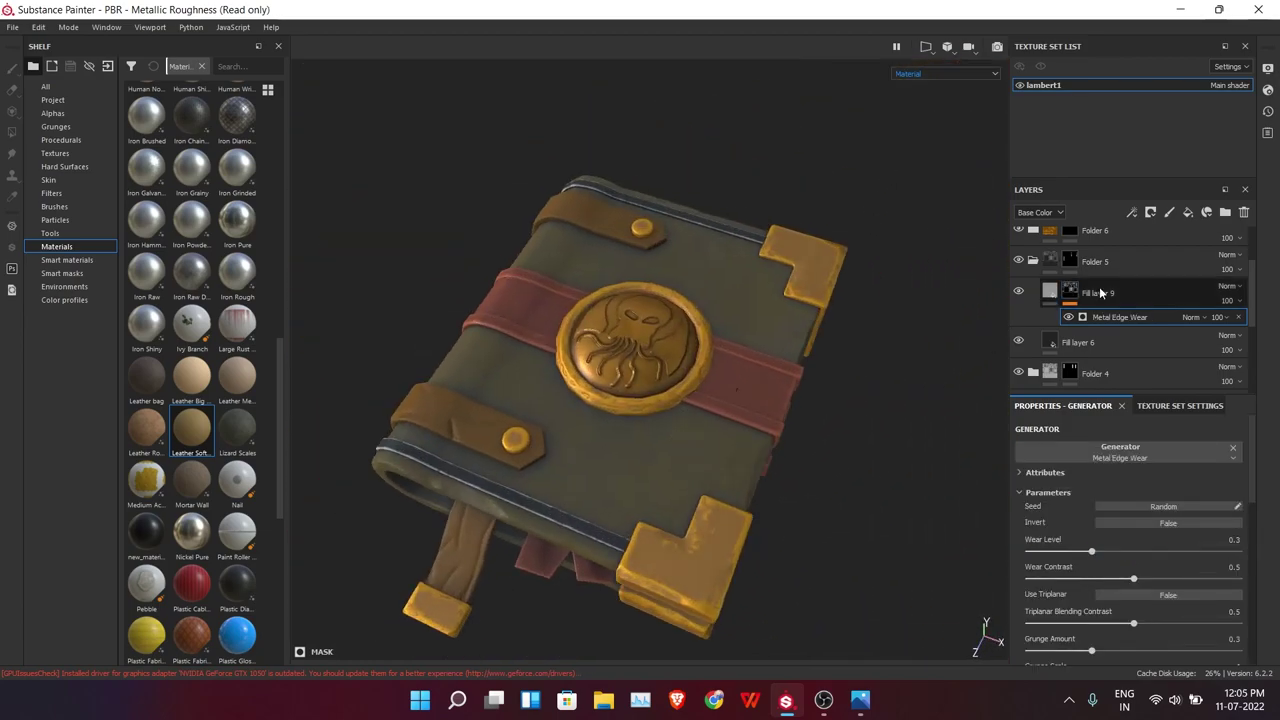
scroll(1050, 338, "down", 3)
scroll(1050, 338, "down", 3)
scroll(1050, 338, "down", 3)
Re-pick the cover Fill layer 1 base colour as dark brown (0.102, 0.058, 0.014)
left_click(1050, 338)
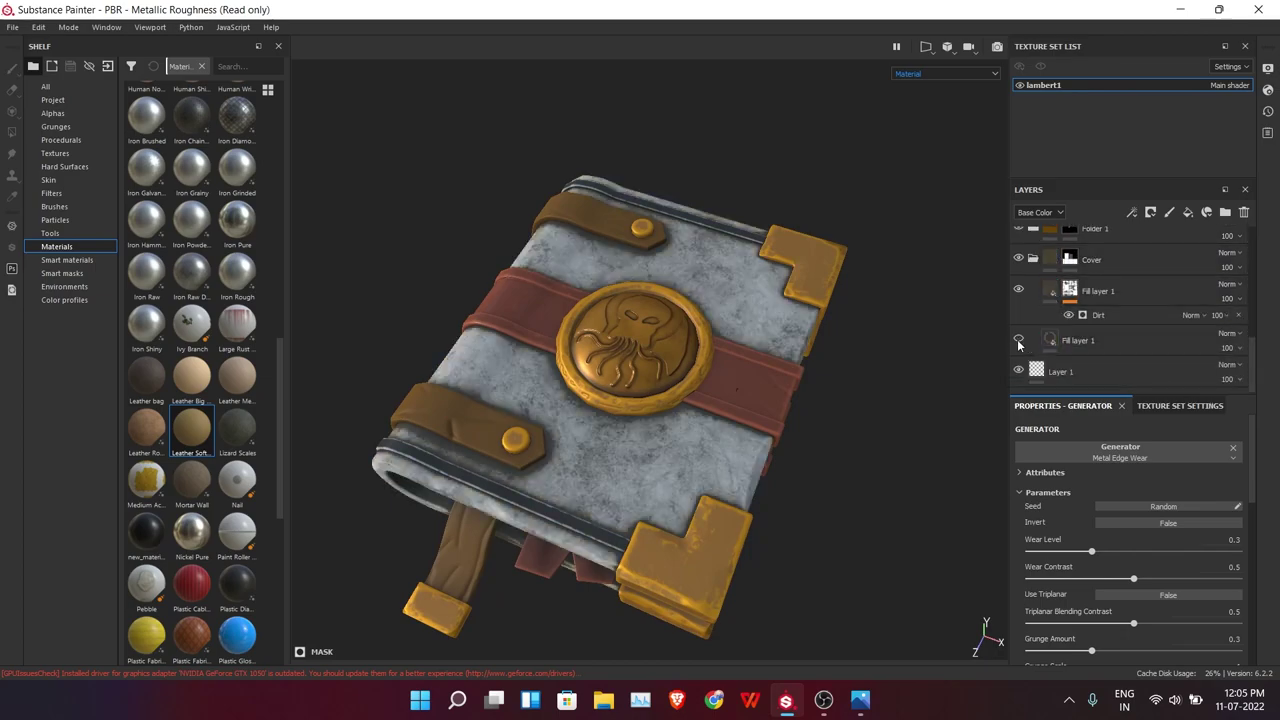
left_click(1128, 480)
left_click(1129, 564)
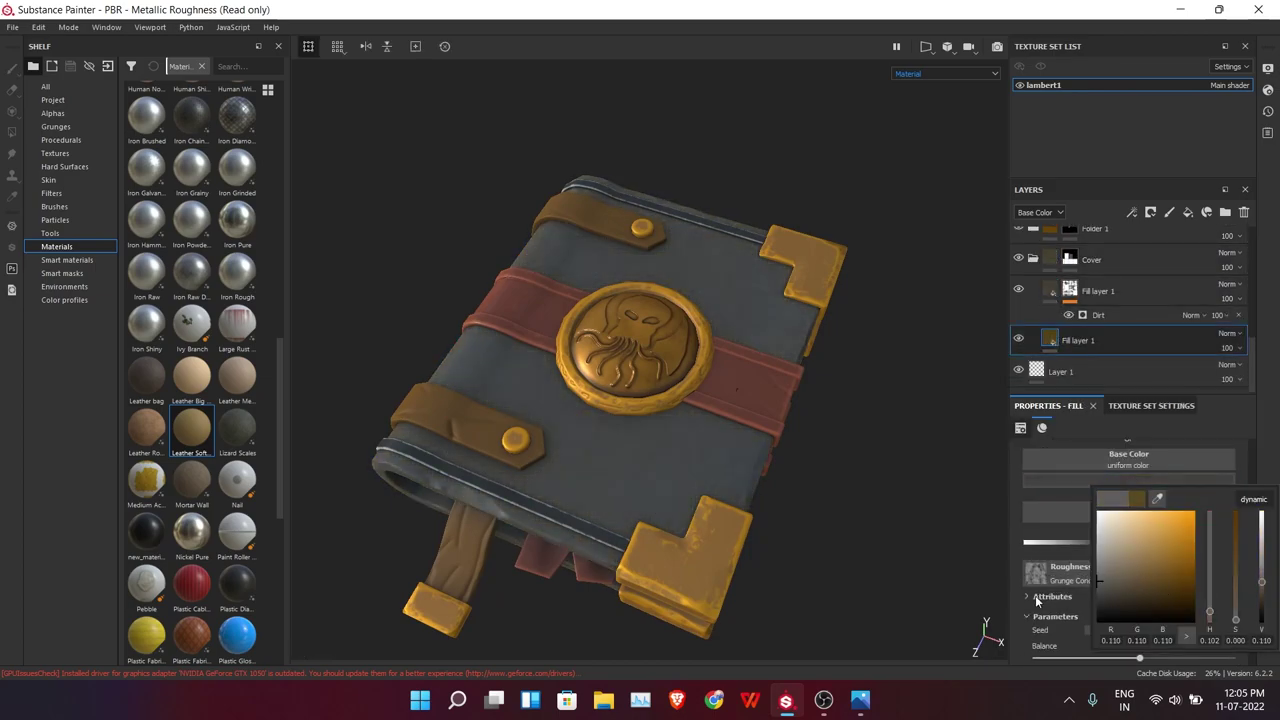
mouse_move(1131, 570)
left_mouse_down()
mouse_move(1166, 601)
mouse_move(1165, 574)
mouse_move(1133, 567)
left_mouse_up()
mouse_move(1211, 606)
left_mouse_down()
mouse_move(1204, 540)
mouse_move(1207, 628)
mouse_move(1209, 610)
left_mouse_up()
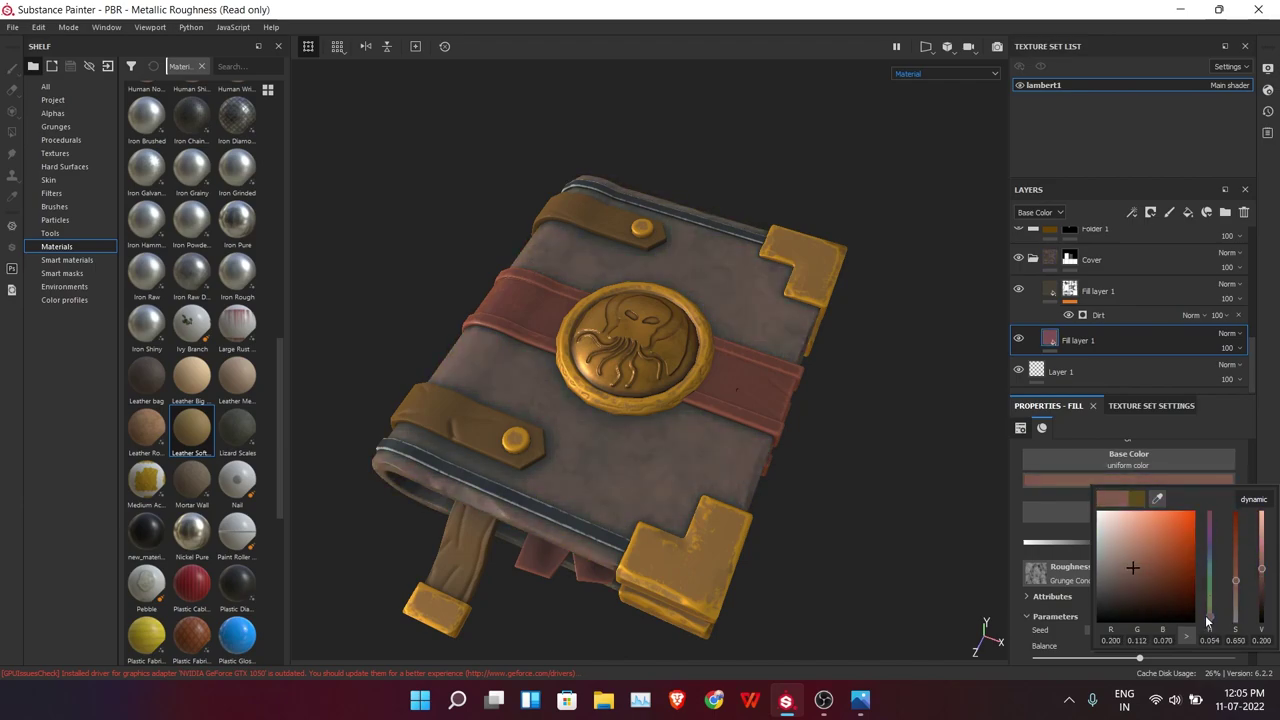
left_click(1156, 584)
left_click(1018, 340)
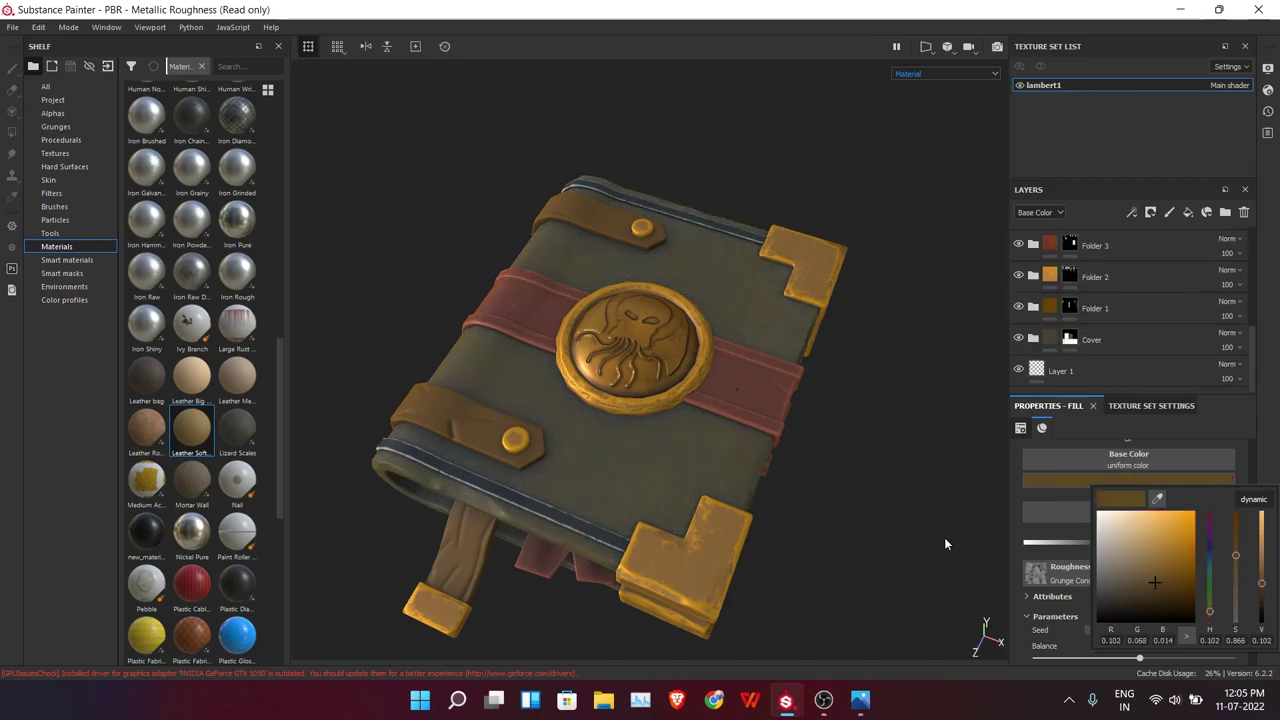
mouse_move(946, 537)
left_mouse_down("alt")
mouse_move(871, 471)
mouse_move(543, 389)
mouse_move(908, 300)
left_mouse_up("alt")
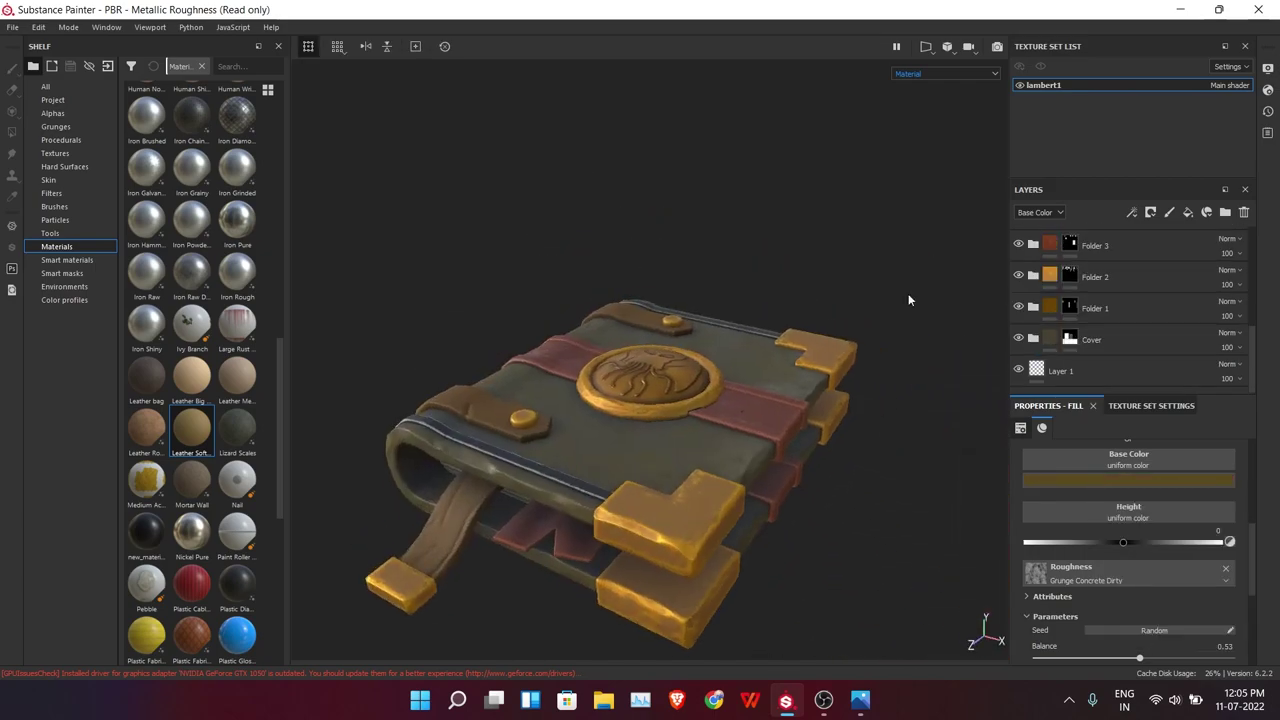
Switch to Iray rendering with a flat grey clear-colour ground
left_click(998, 47)
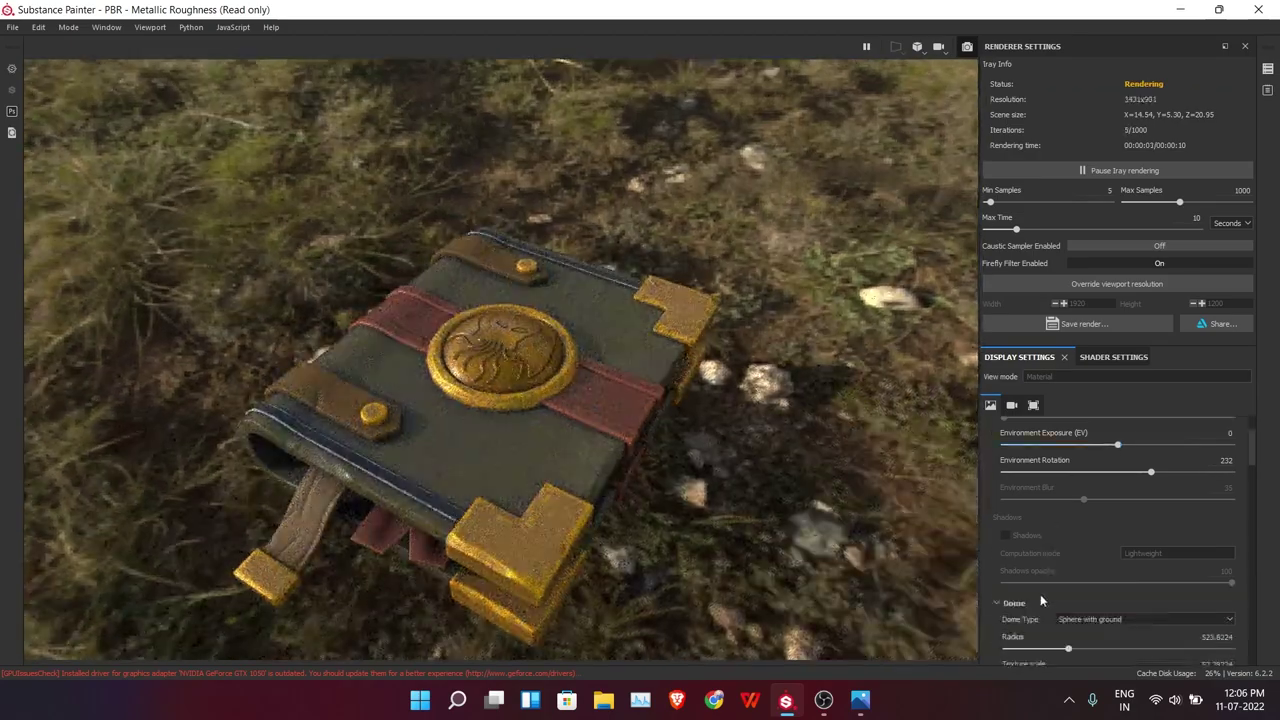
scroll(1040, 594, "down", 2)
left_click(1007, 614)
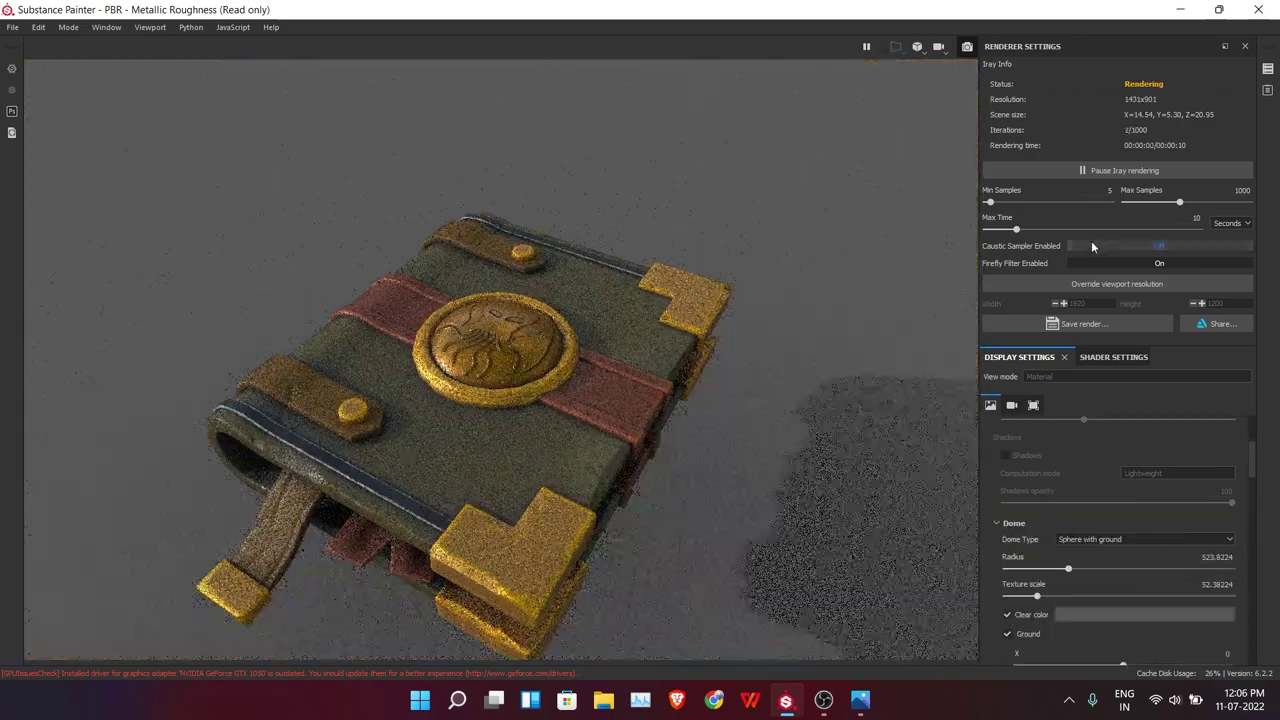
scroll(1070, 520, "up", 5)
Try Autumn Forest and Panorama environments, settling on Bonifacio Street
left_click(1140, 469)
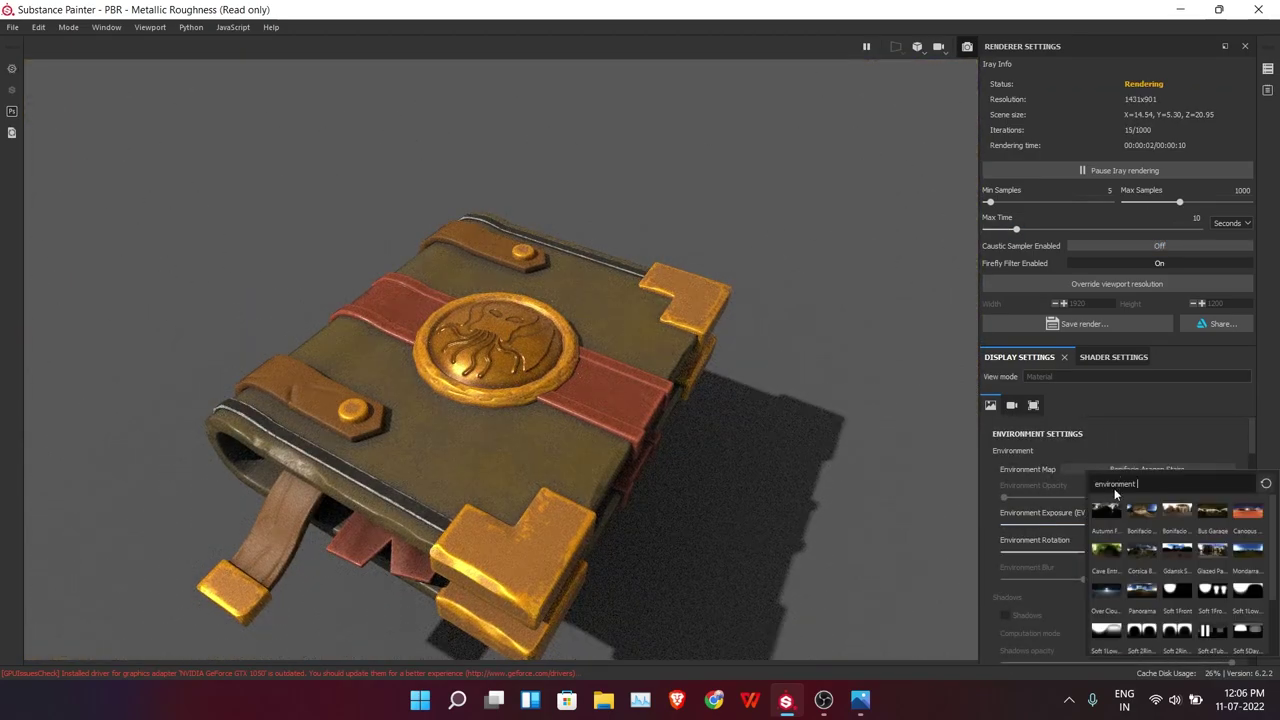
left_click(1111, 500)
left_click(1145, 469)
left_click(1142, 585)
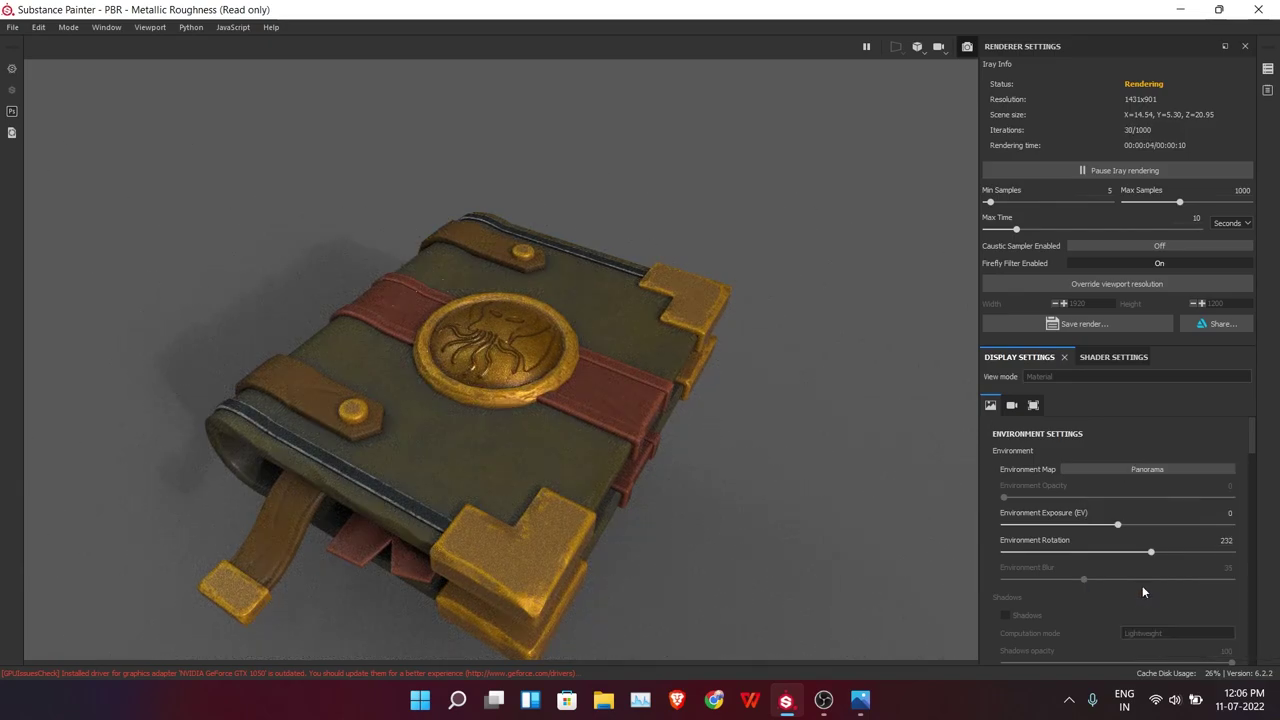
left_click(1145, 469)
left_click(1177, 512)
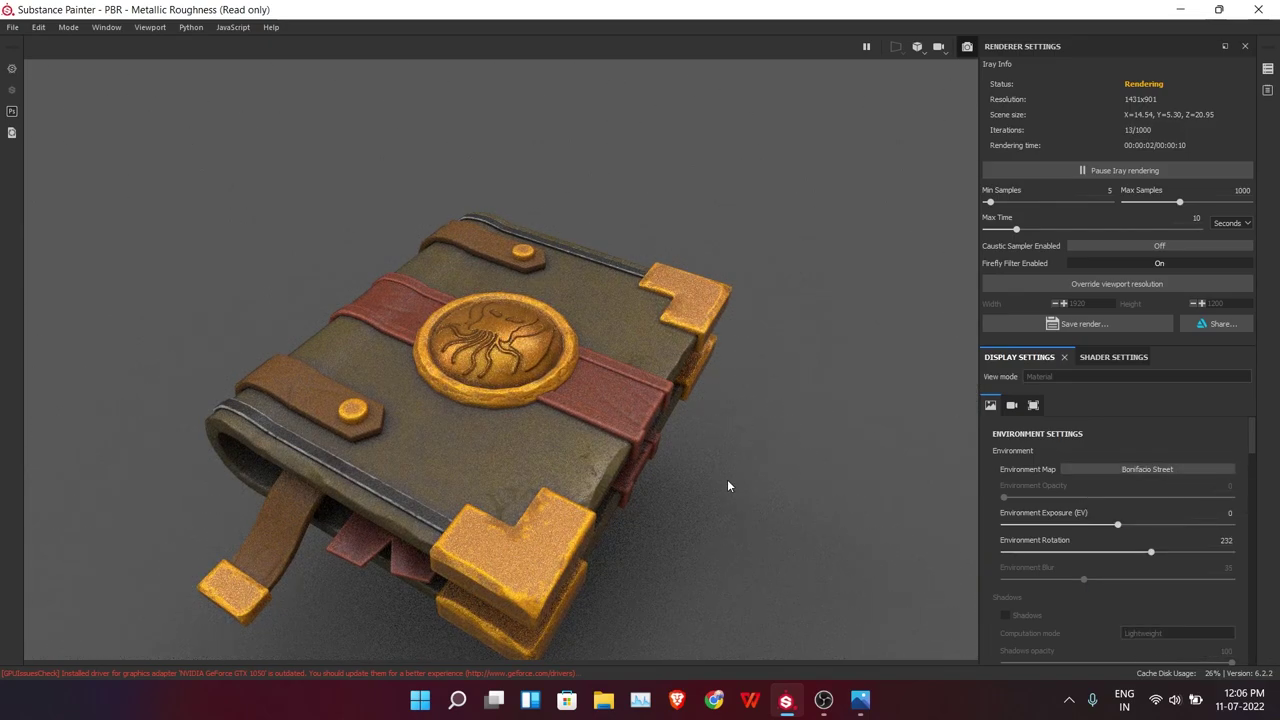
Adjust the dome's Ground Y setting and view the final render
middle_click_drag(728, 486, 783, 431, "alt")
scroll(1092, 582, "down", 5)
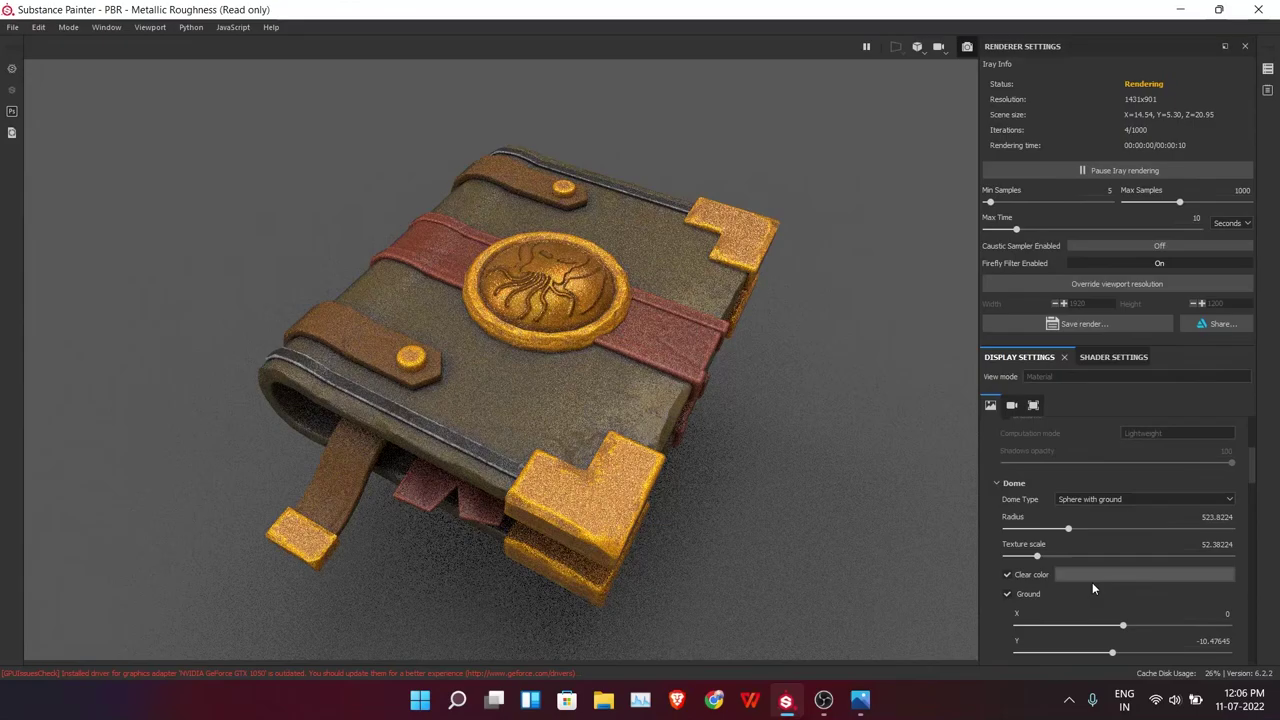
scroll(1092, 588, "down", 1)
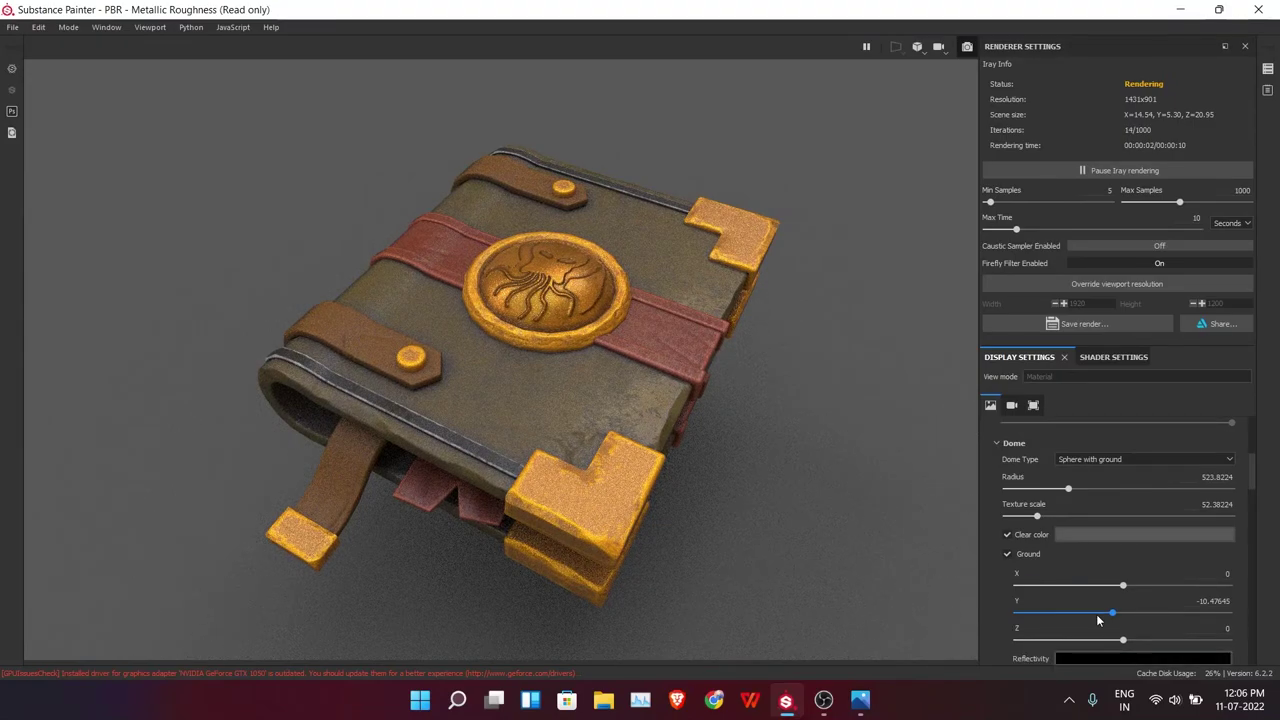
mouse_move(1110, 614)
left_mouse_down()
mouse_move(1050, 625)
mouse_move(1117, 612)
left_mouse_up()
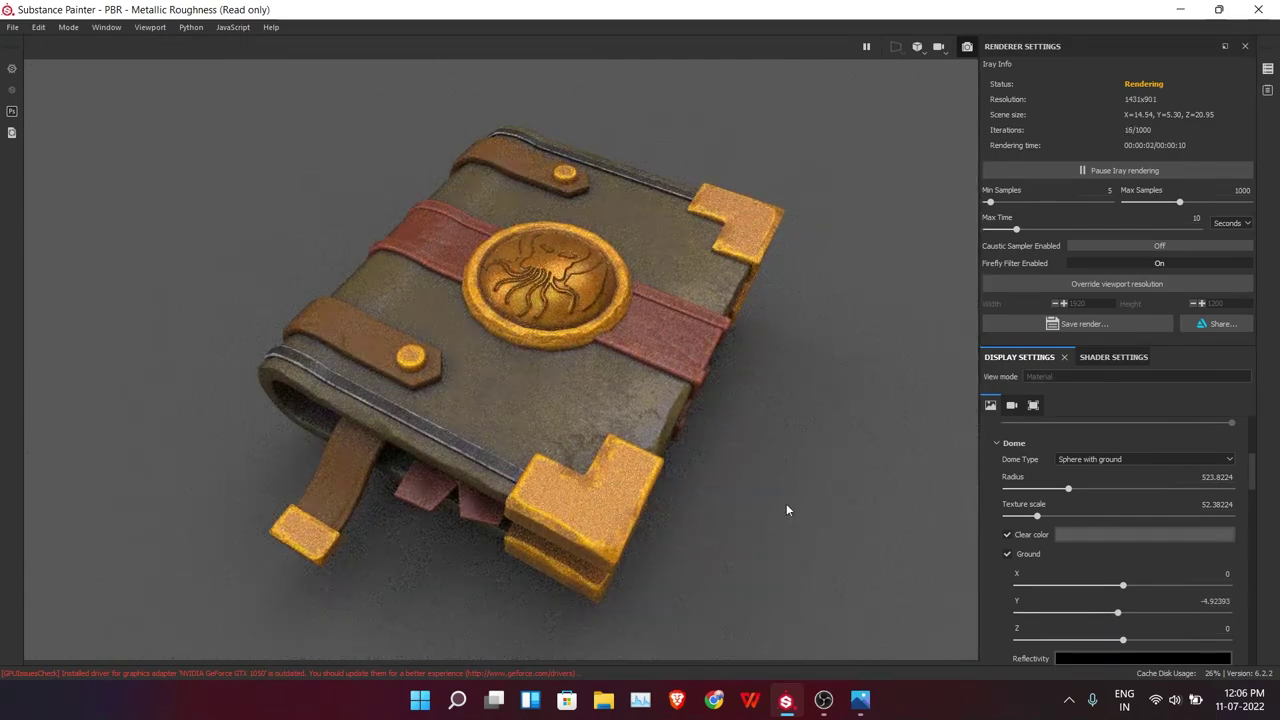
left_click(823, 700)
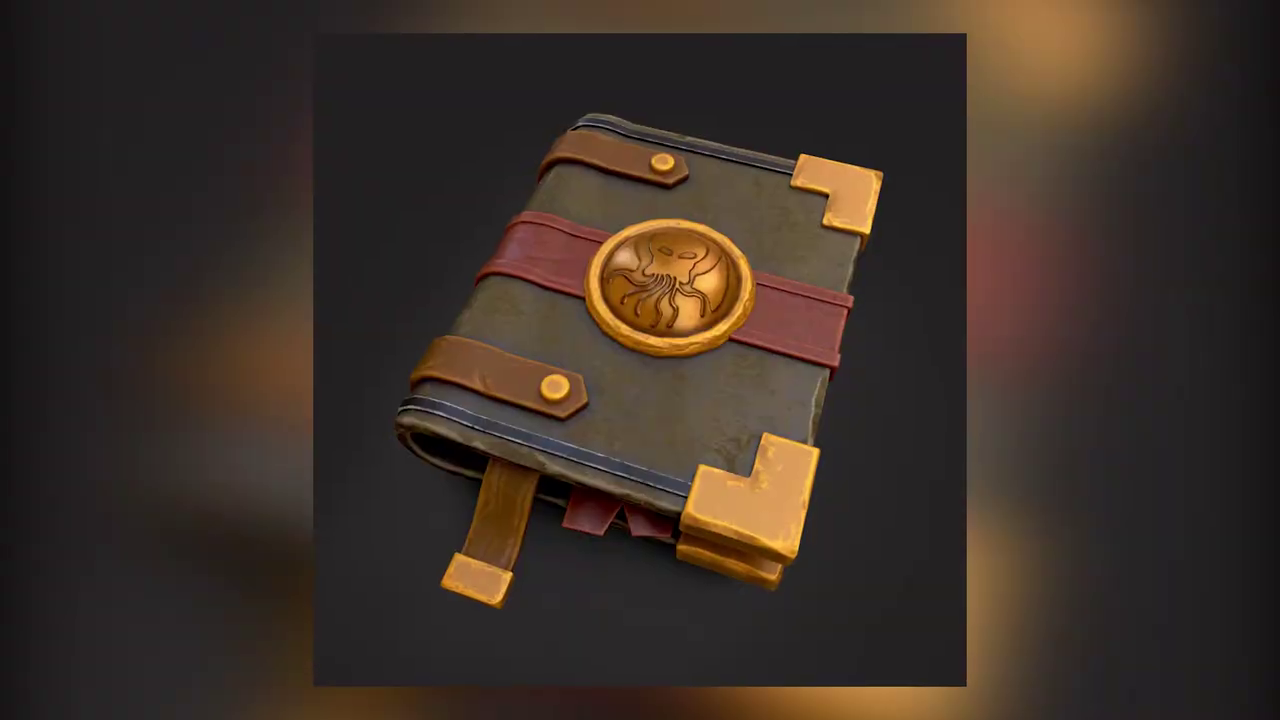